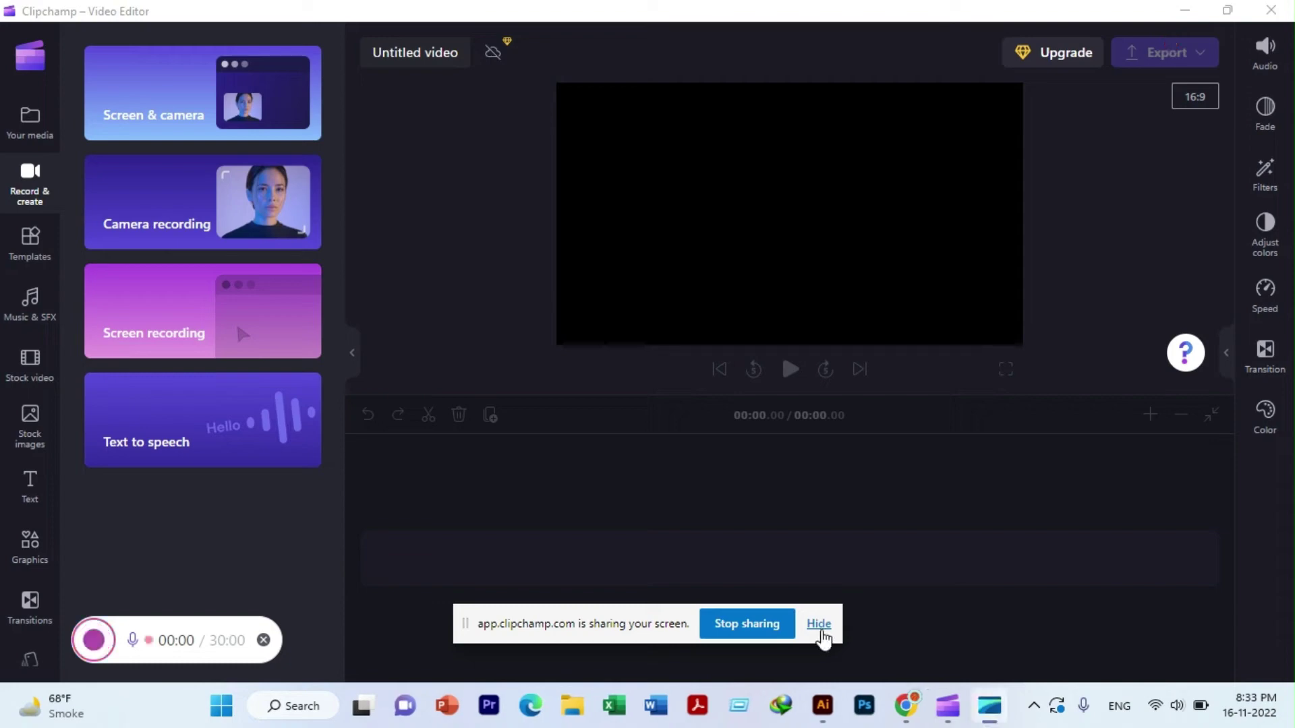
- Hide the Clipchamp screen-sharing notice and minimise the Clipchamp editor
left_click(820, 626)
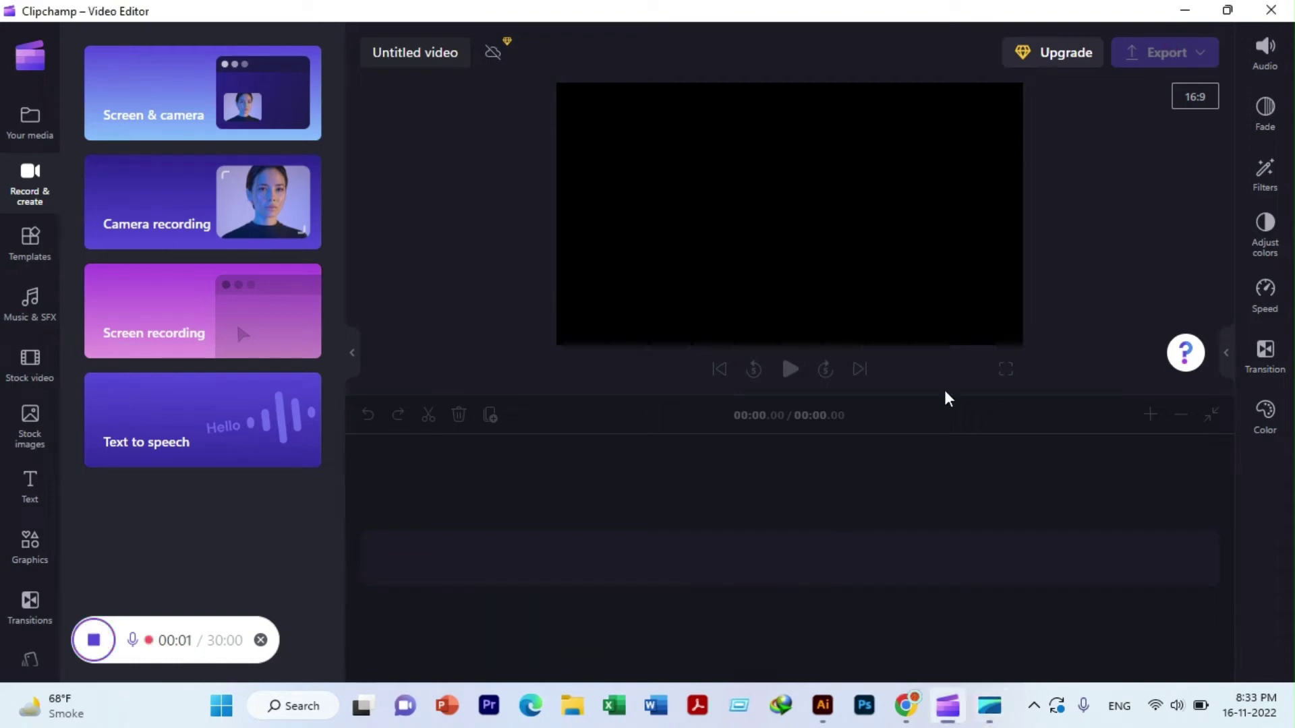
left_click(1185, 10)
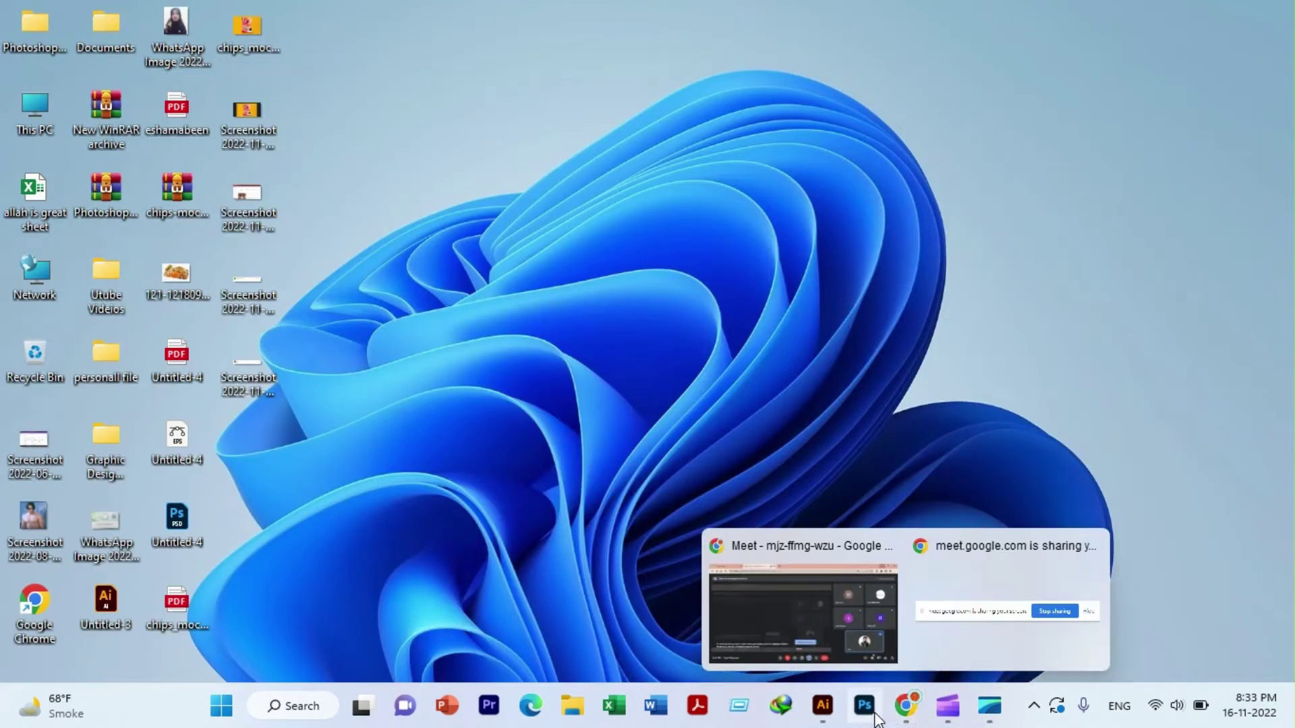
mouse_move(821, 706)
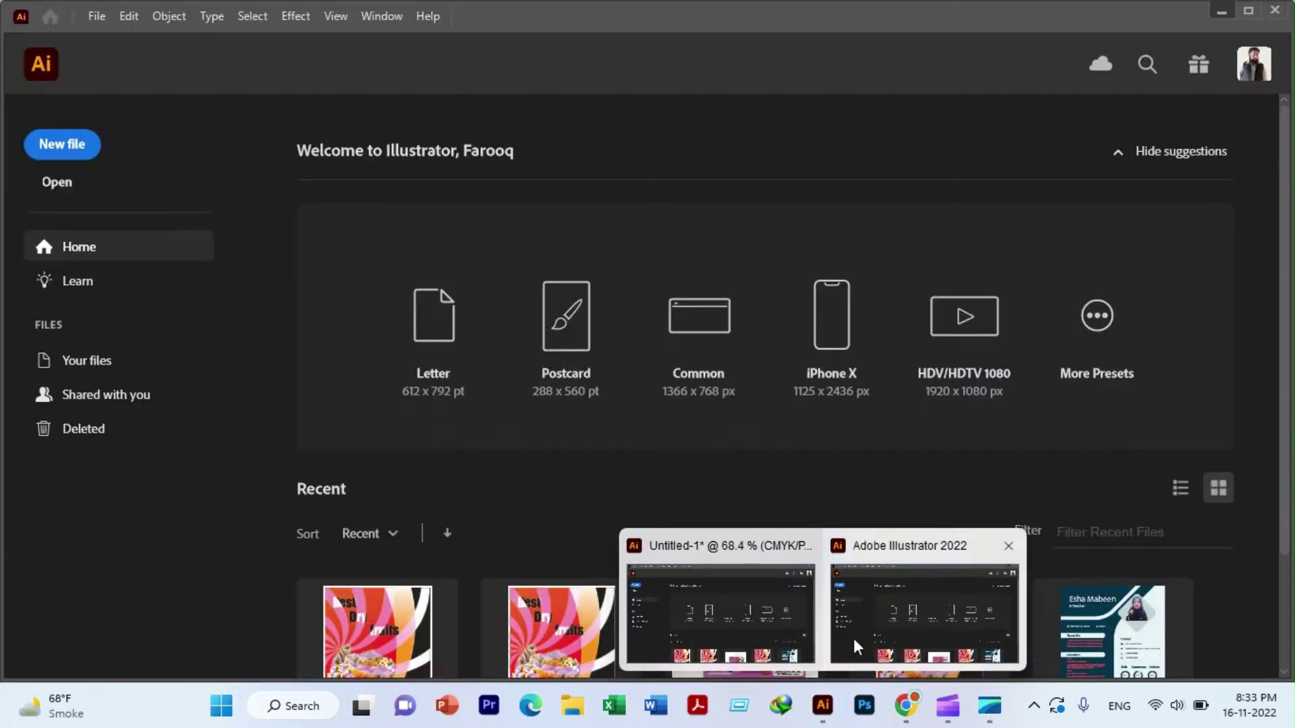
- Start a new Illustrator document in centimetres with portrait orientation, selecting the width for replacement
left_click(856, 630)
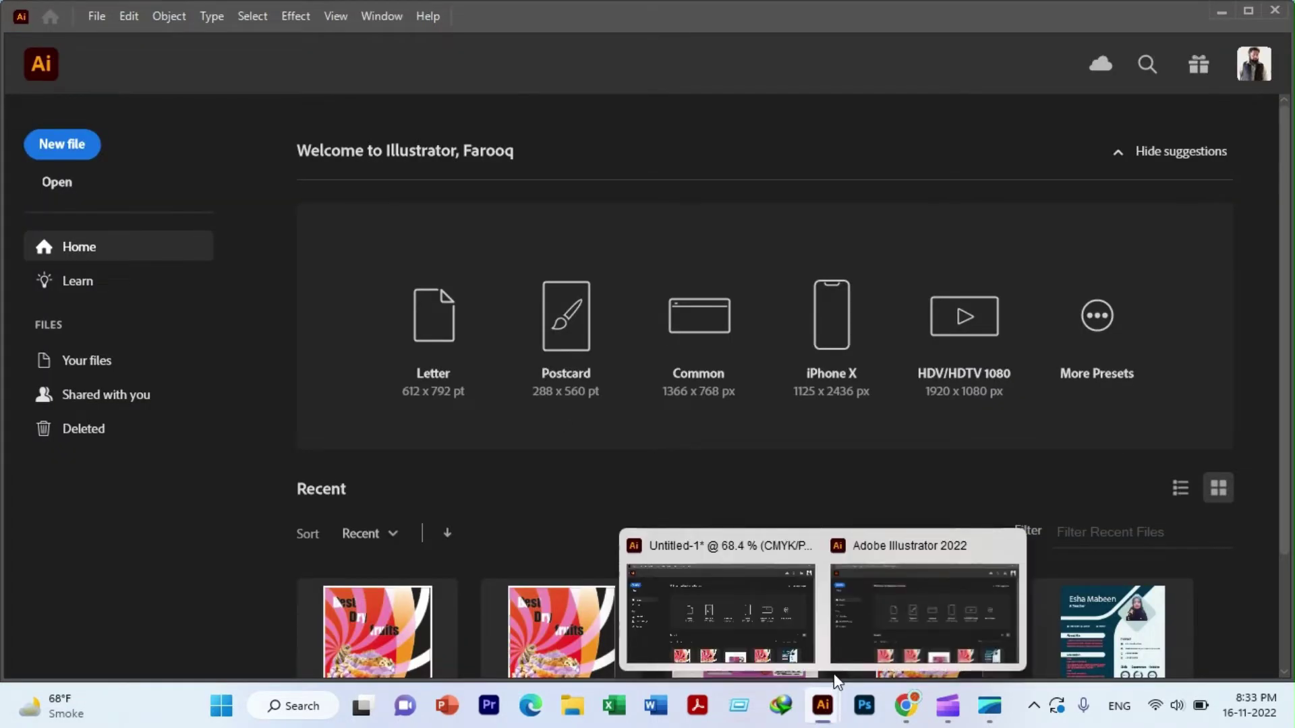
left_click(73, 147)
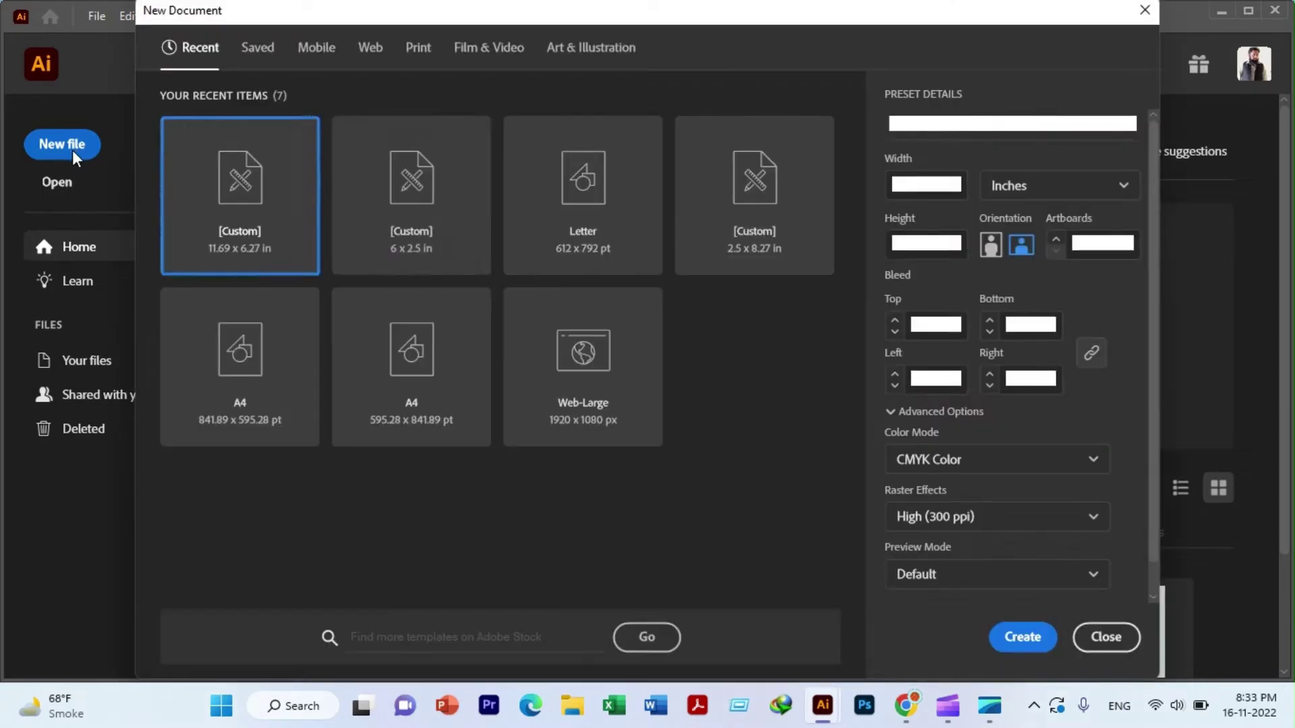
left_click(1122, 187)
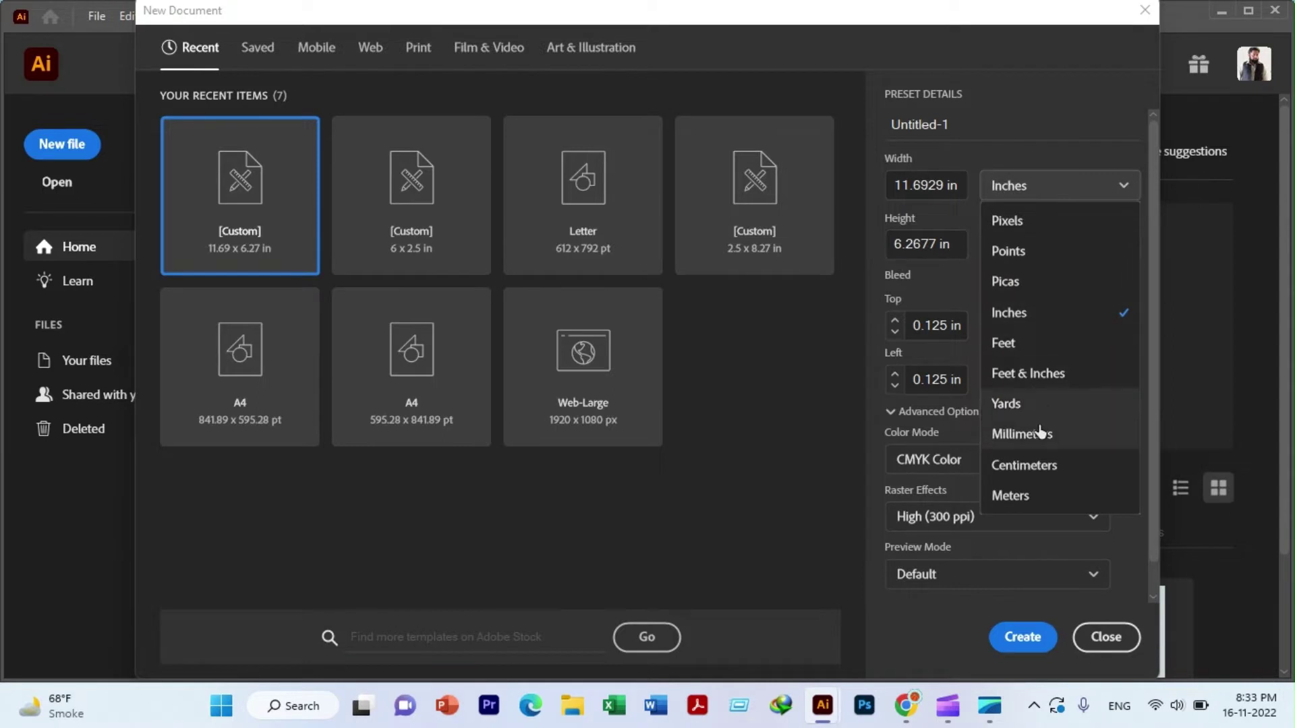
left_click(1037, 465)
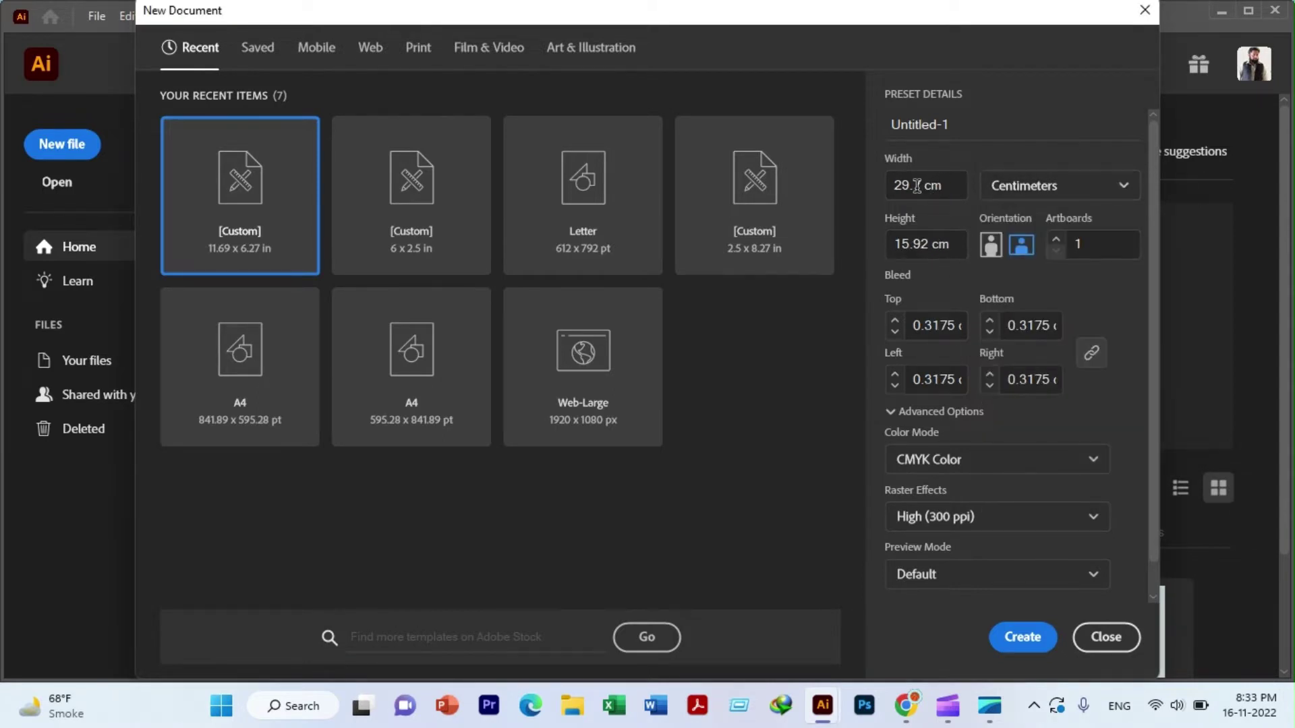
left_click(1025, 191)
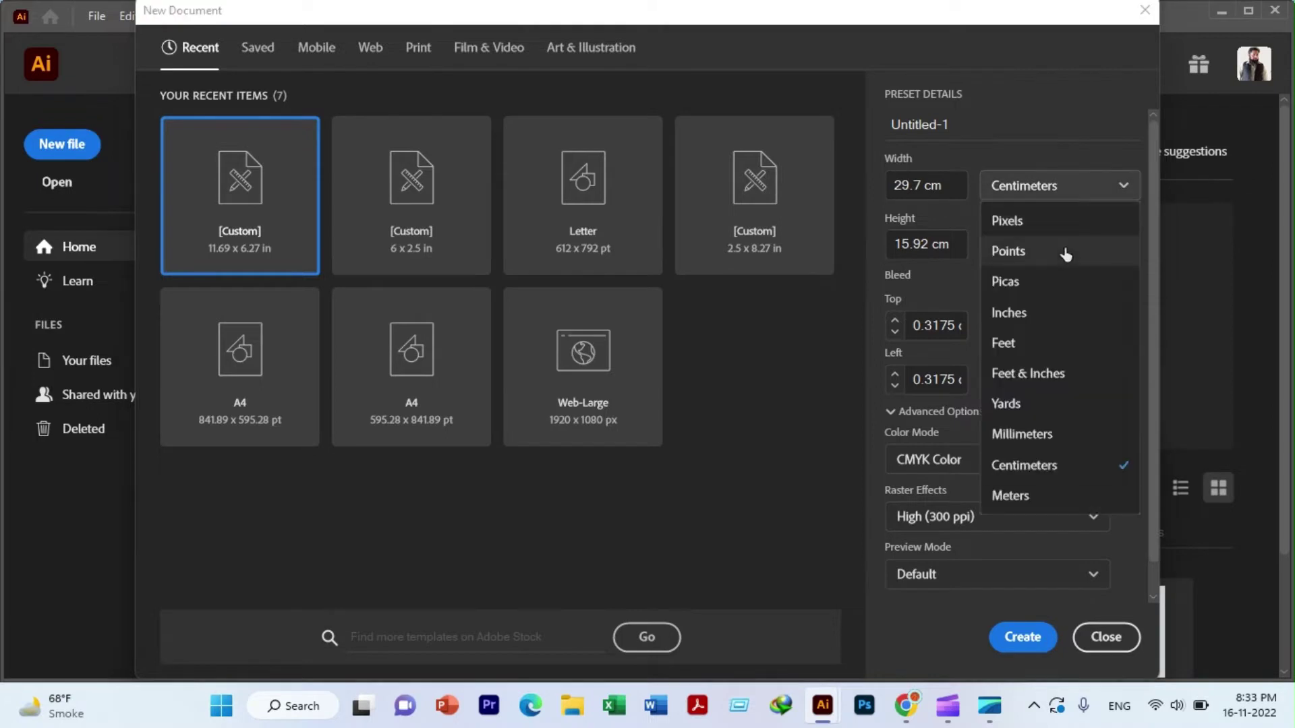
left_click(1030, 314)
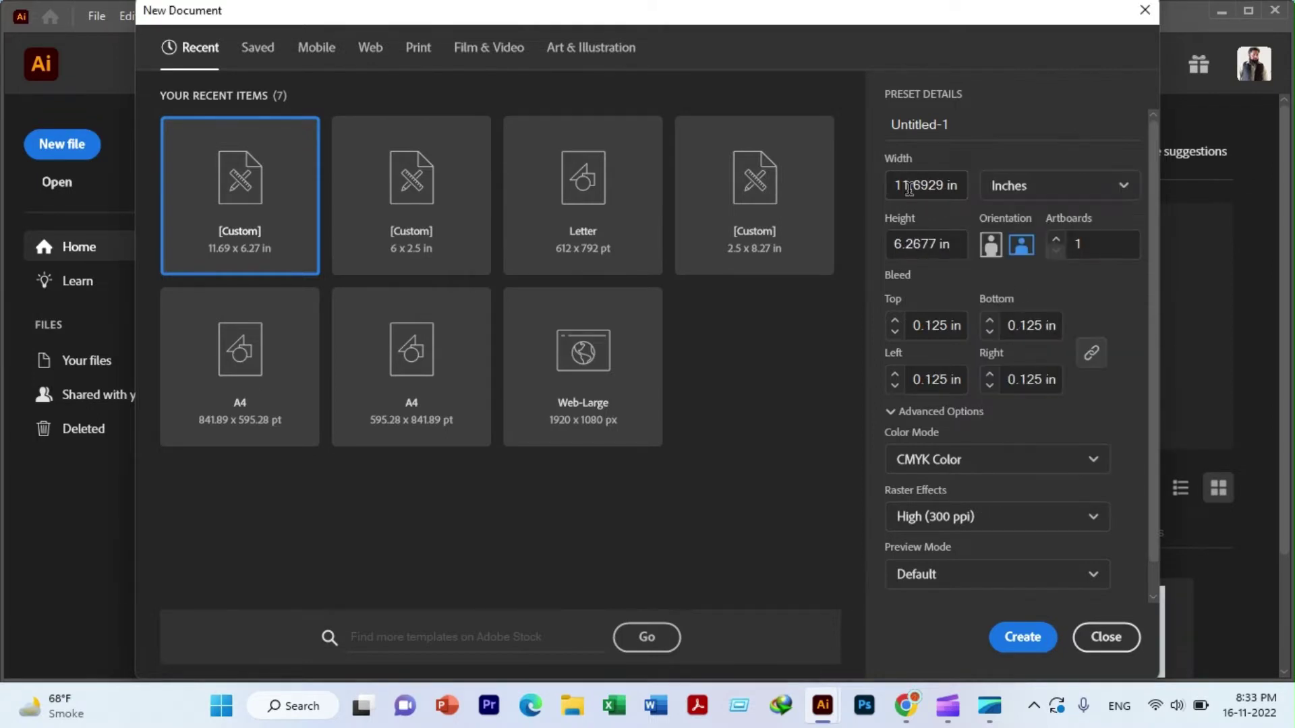
left_click(1032, 194)
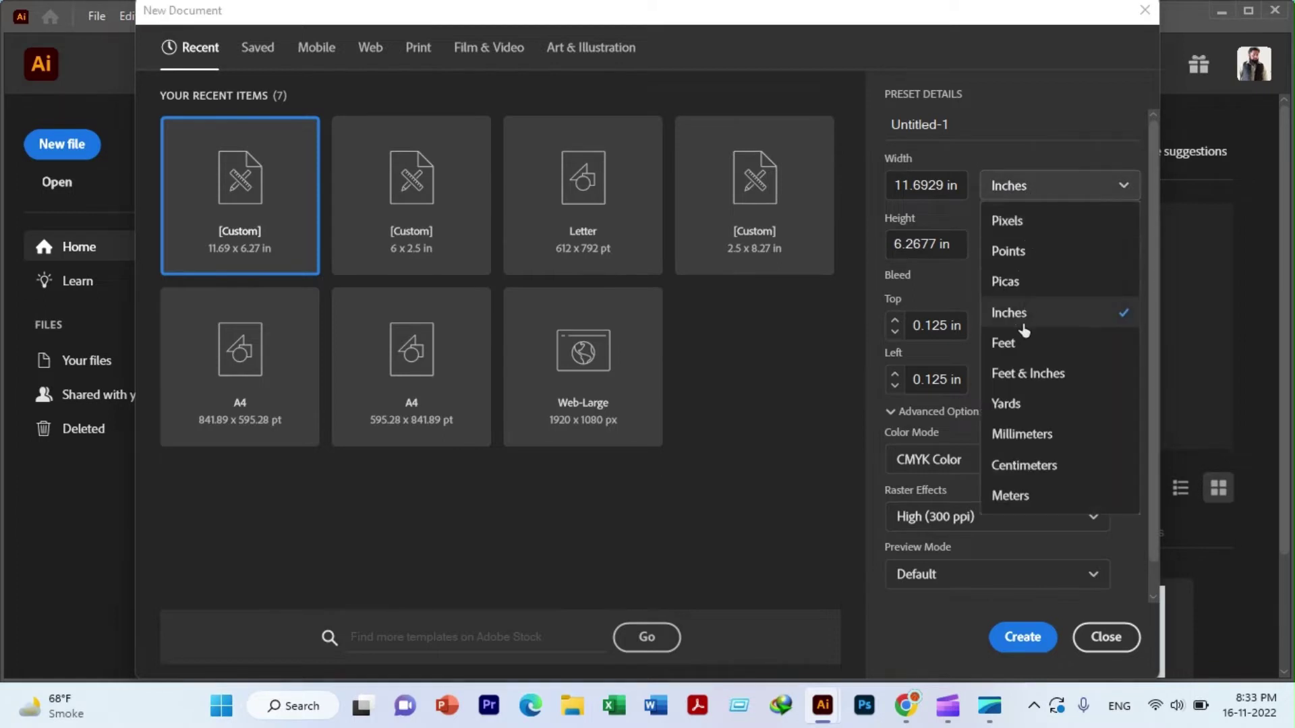
left_click(1025, 465)
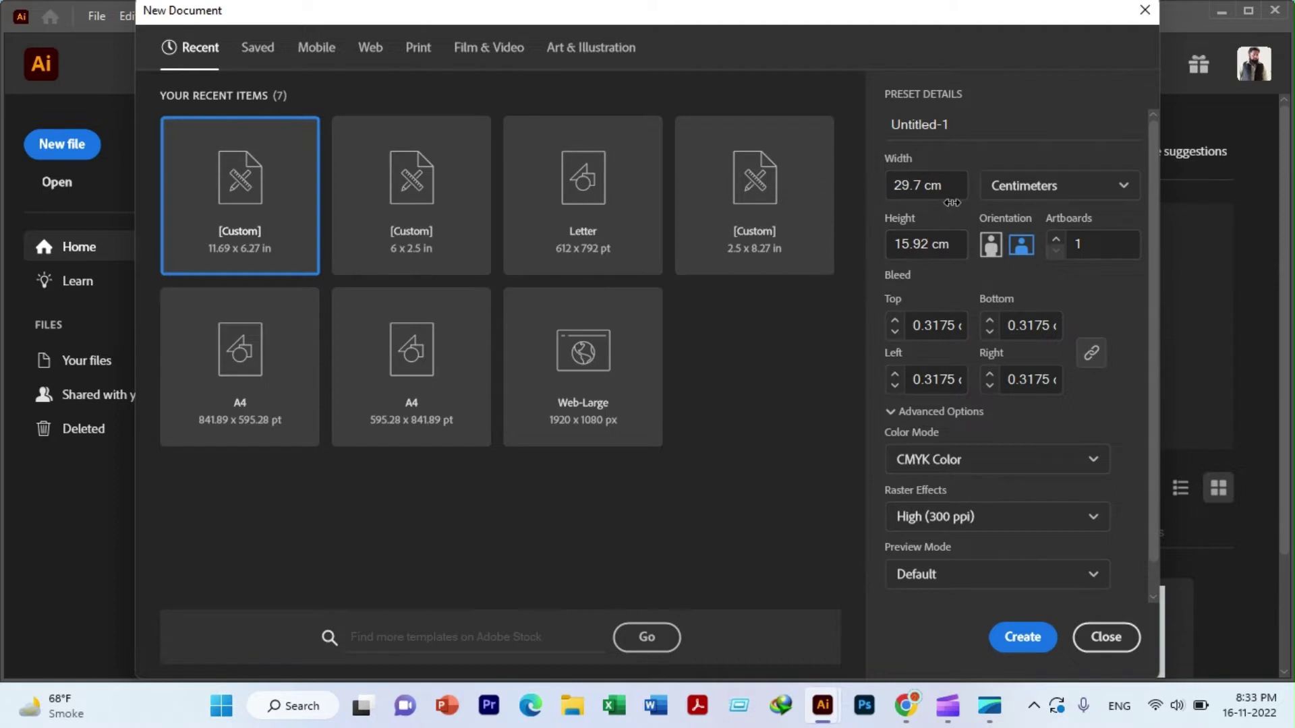
left_click(991, 245)
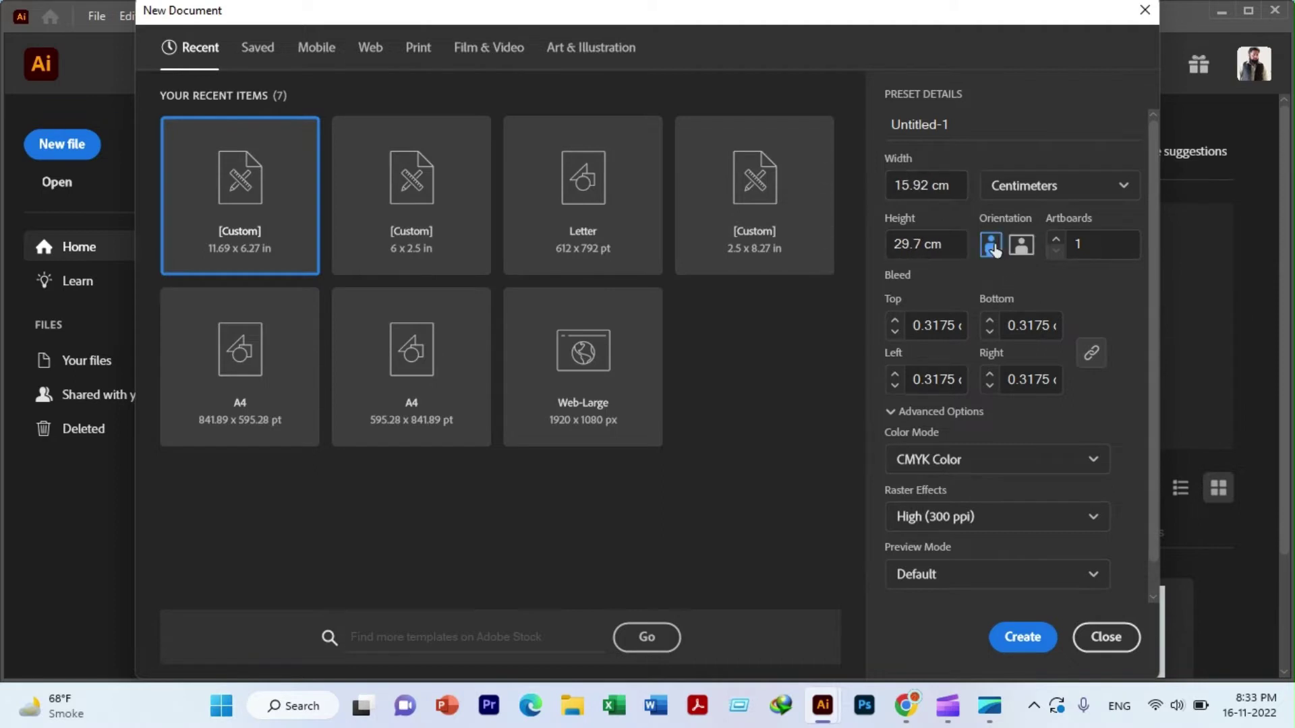
left_click_drag(925, 186, 889, 190)
- Set the document width to 29.2 cm and height to 19 cm
type("29")
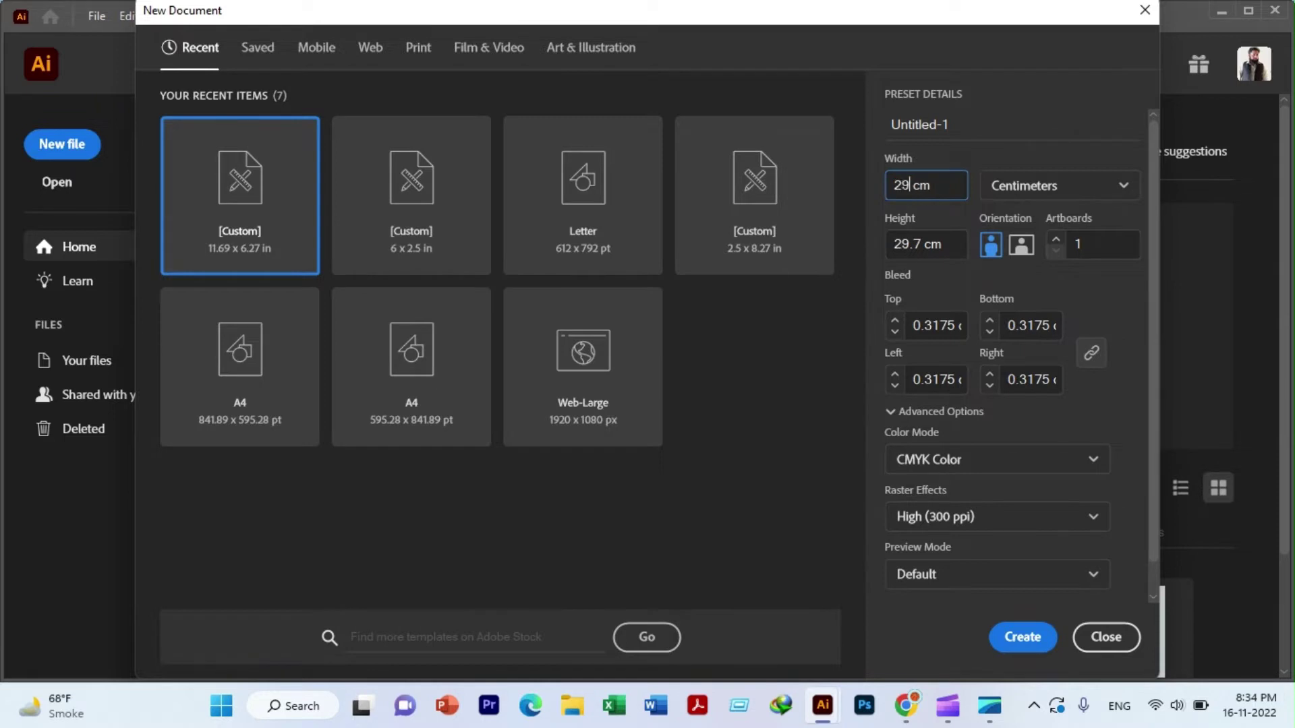
type(".2")
left_click(888, 248)
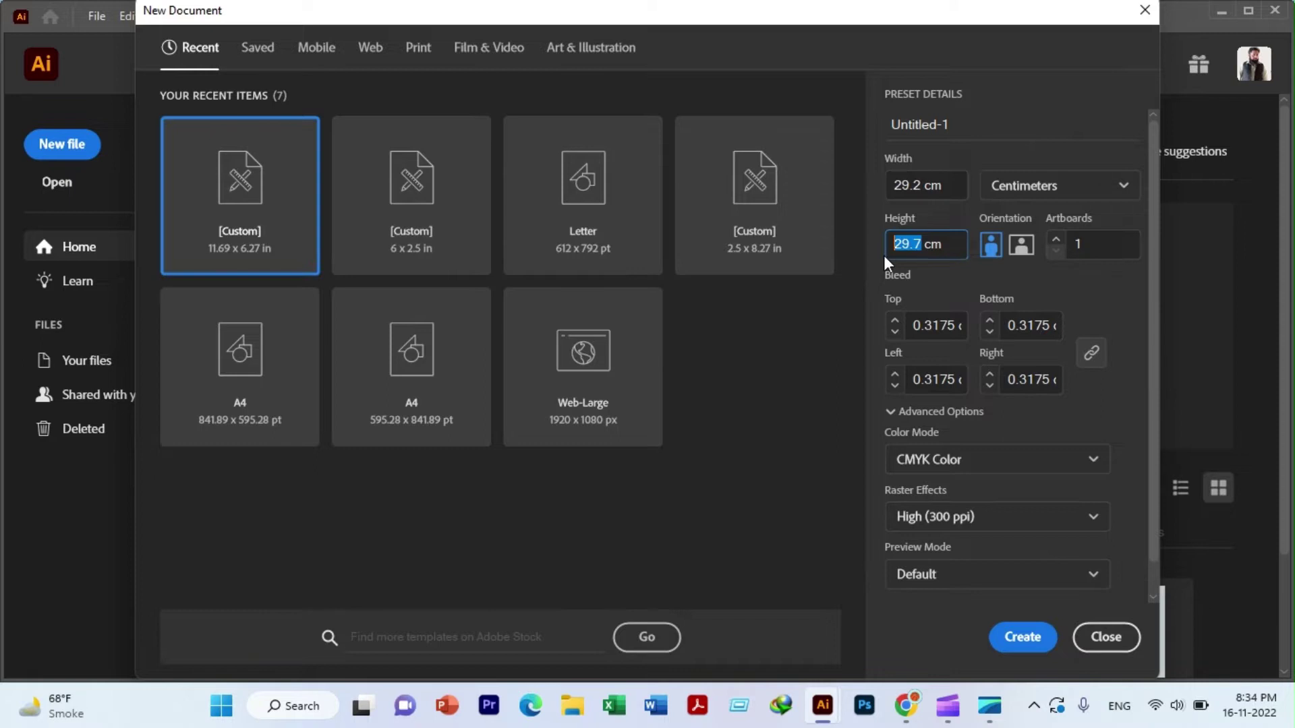
type("19")
- Reduce the bleed to 0 cm on all sides and keep CMYK colour mode
left_click(896, 331)
left_click(894, 320)
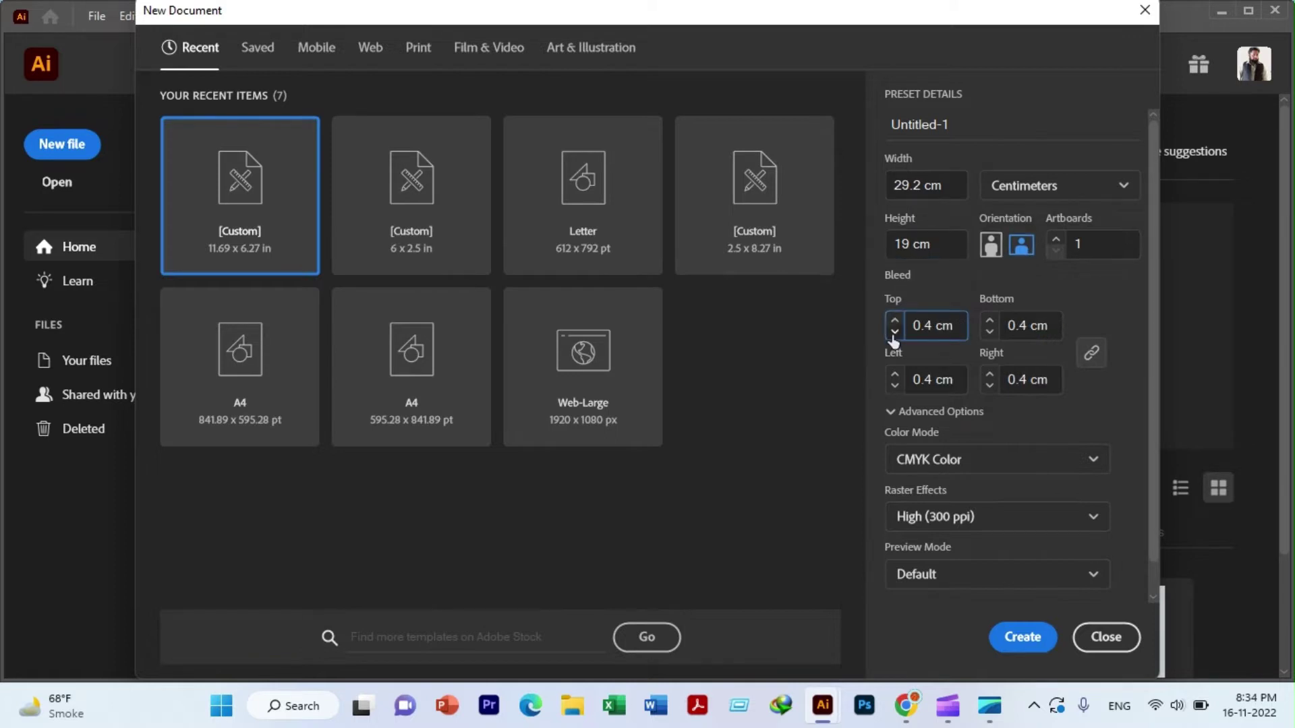
left_click(894, 331)
left_click(894, 332)
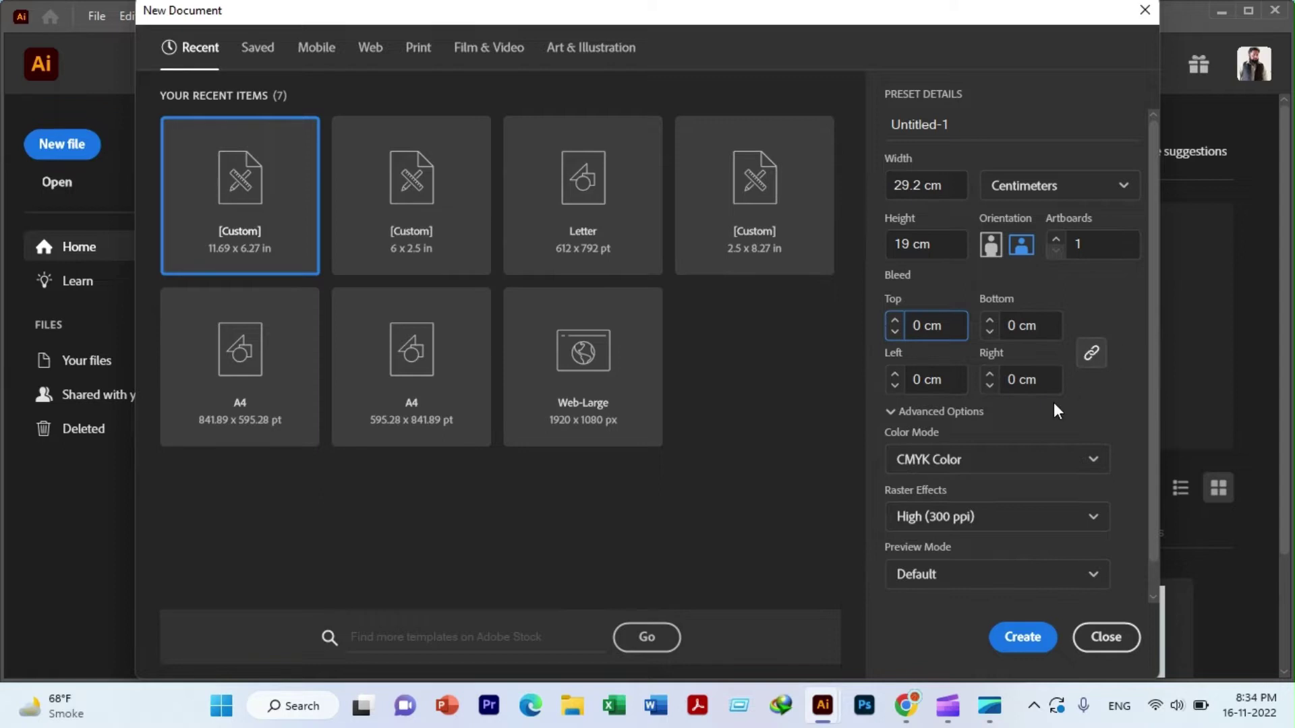
left_click(1044, 465)
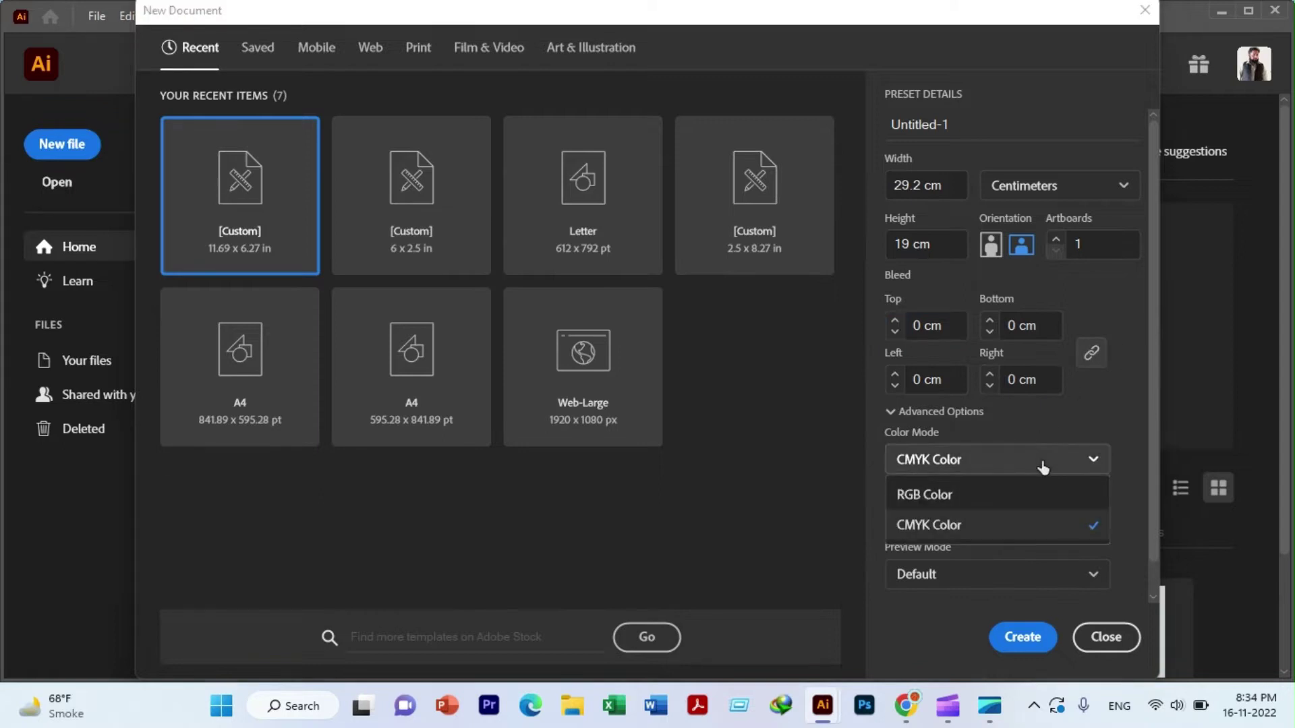
left_click(1033, 524)
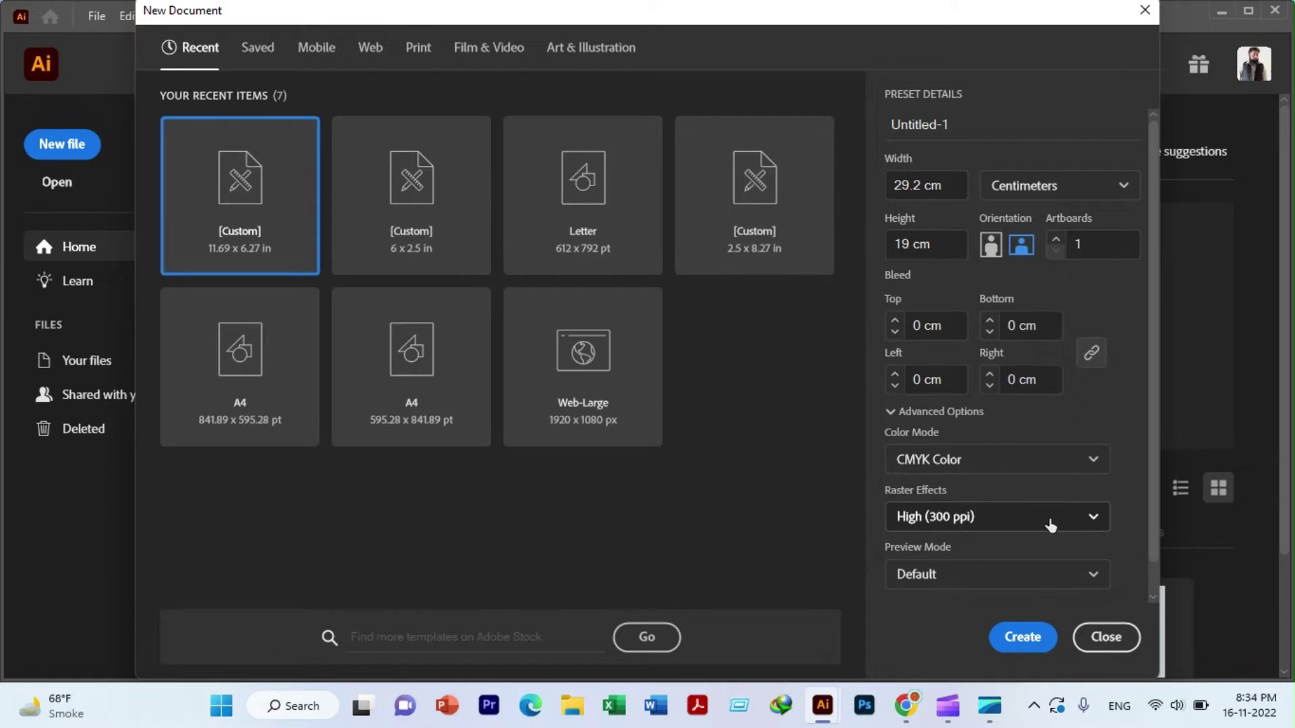
- Create the new document and close the older unsaved Untitled-1 without saving
left_click(1015, 642)
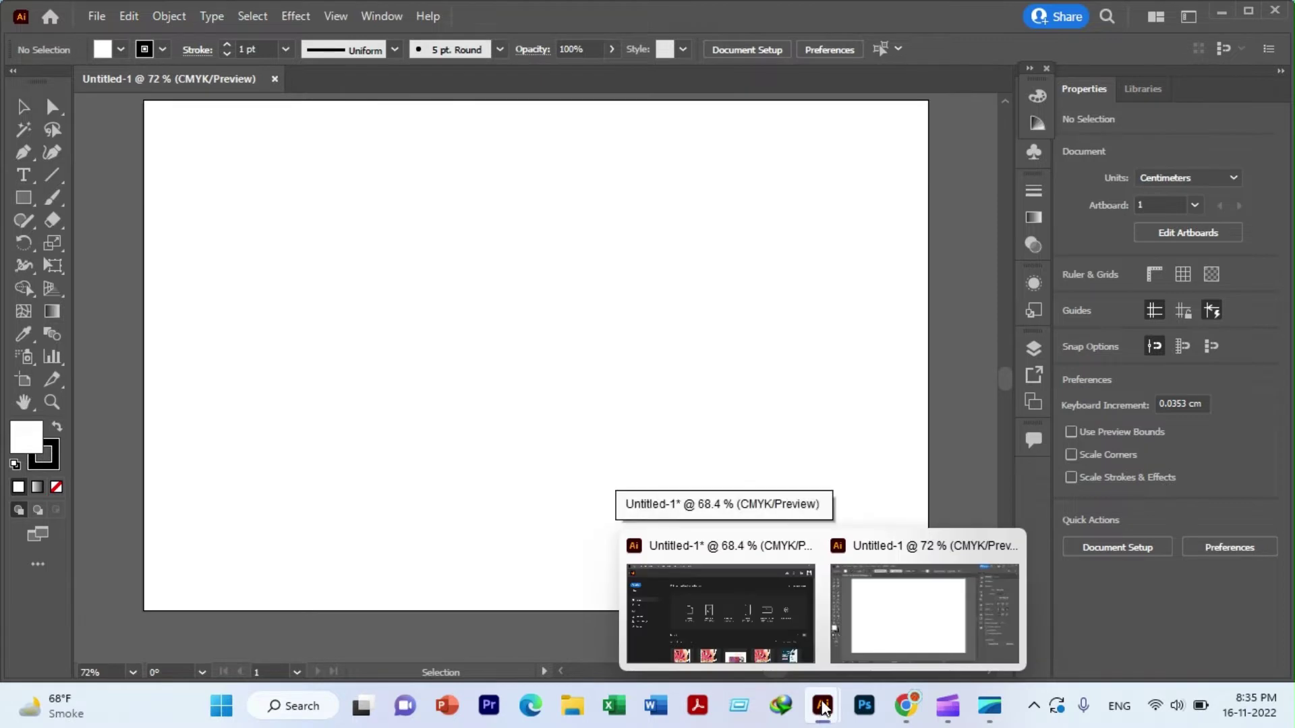
mouse_move(822, 706)
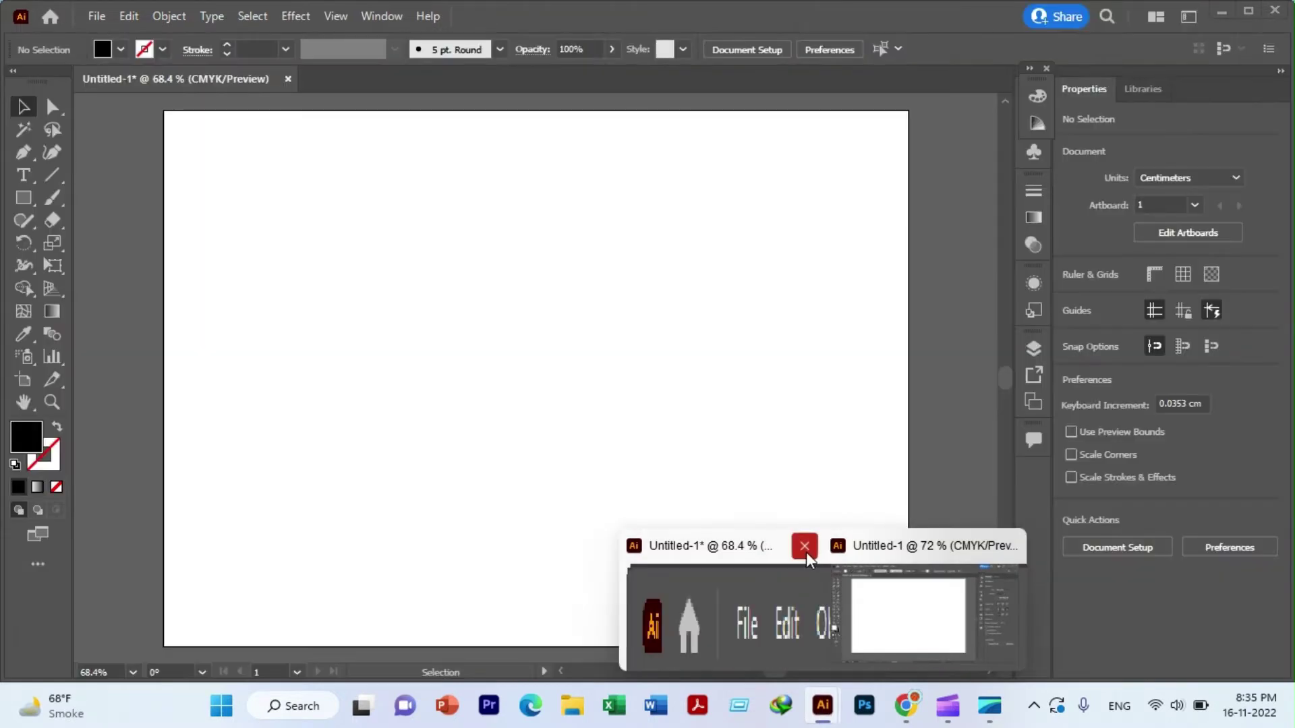
left_click(806, 553)
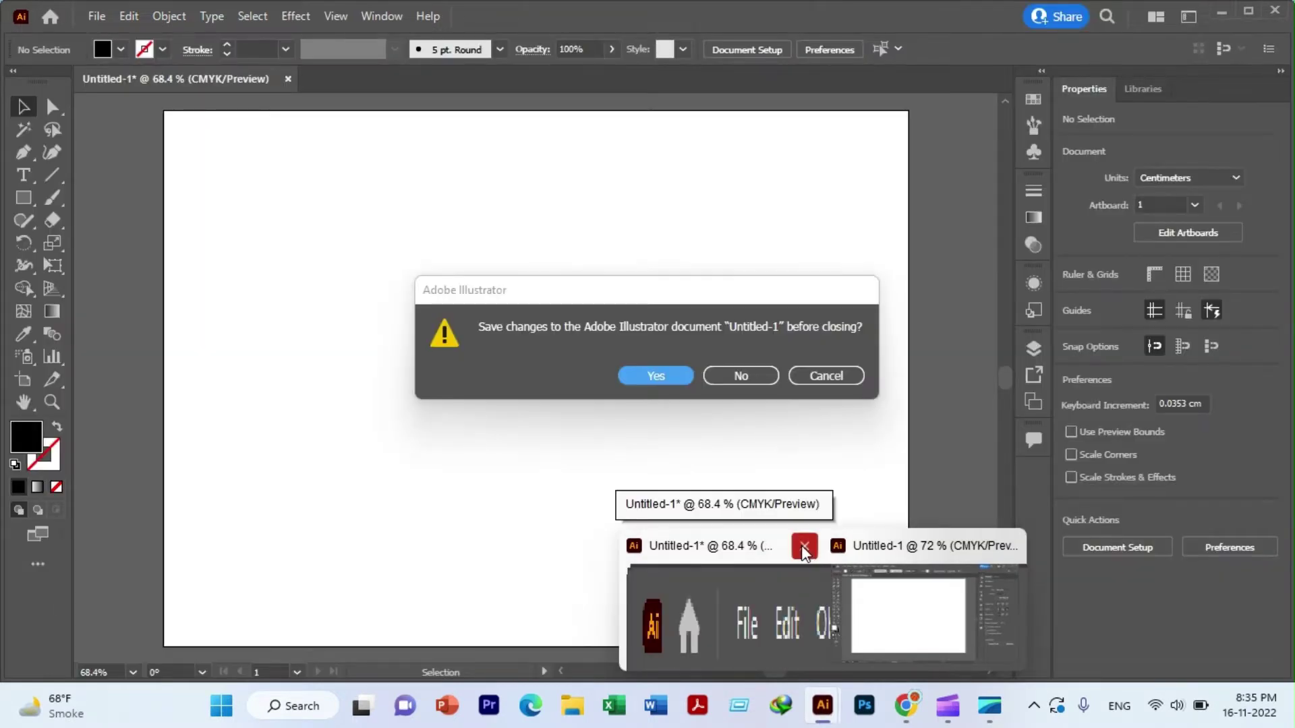
left_click(736, 376)
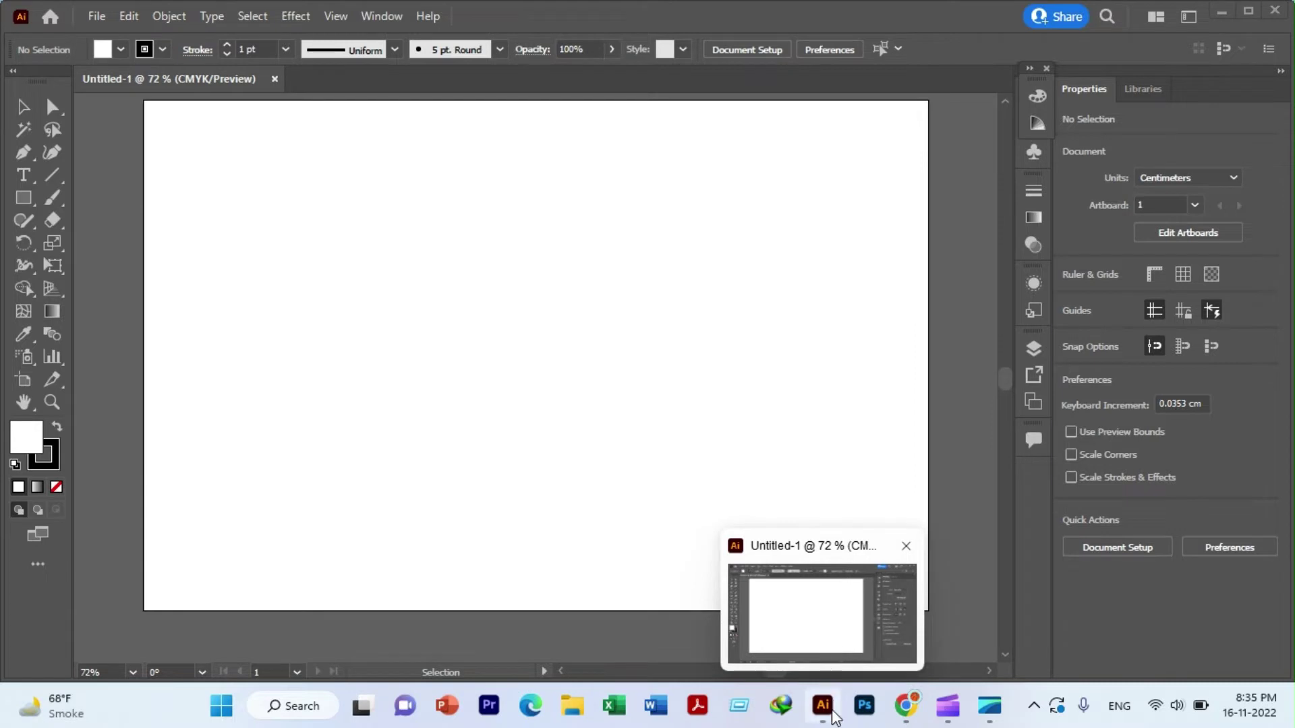
scroll(419, 268, "up", 3)
scroll(419, 268, "down", 2)
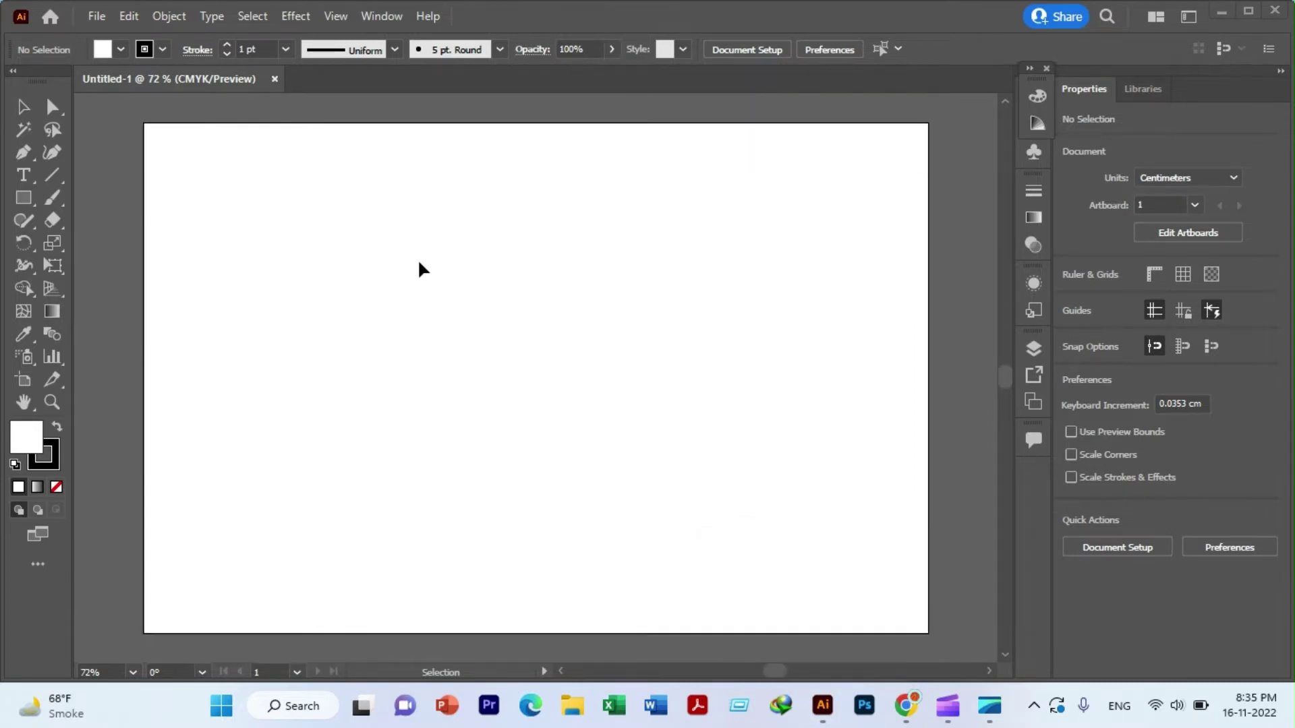
scroll(425, 263, "down", 1)
scroll(416, 257, "up", 1)
- Draw a rectangle of exactly 27.2 cm width and 19 cm height on the artboard
left_click(23, 196)
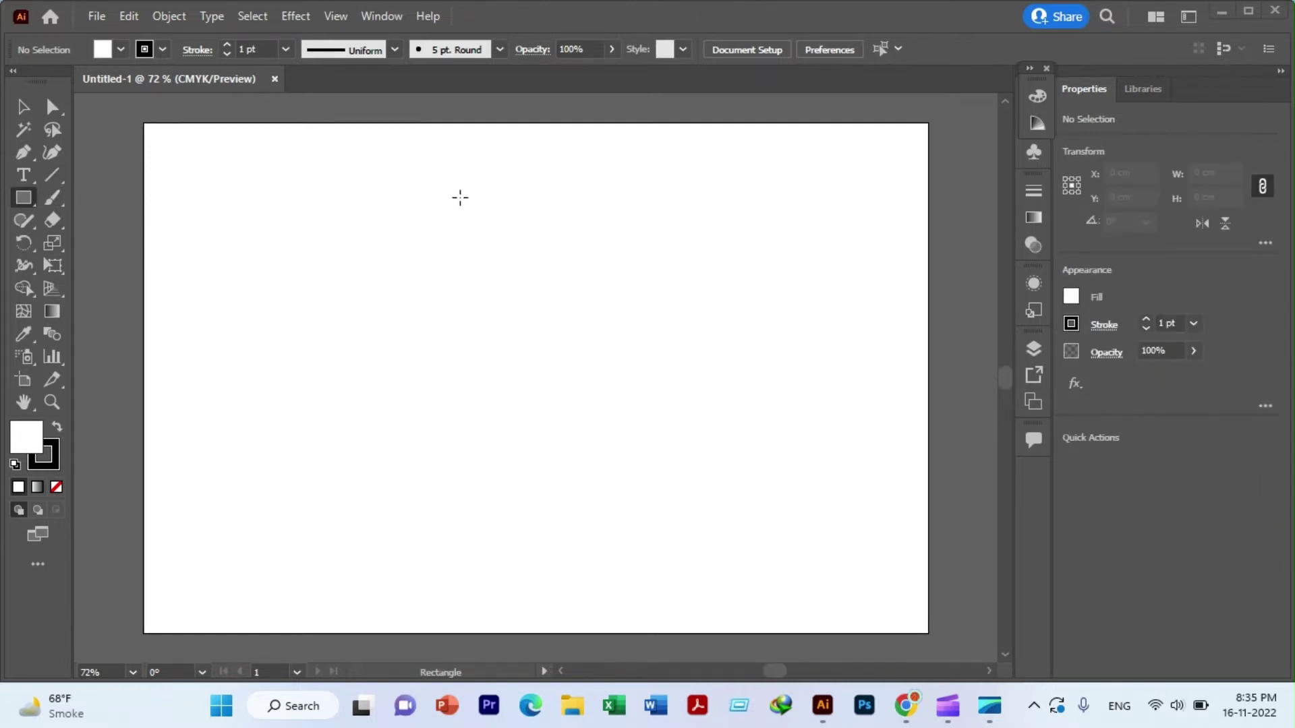
left_click(401, 220)
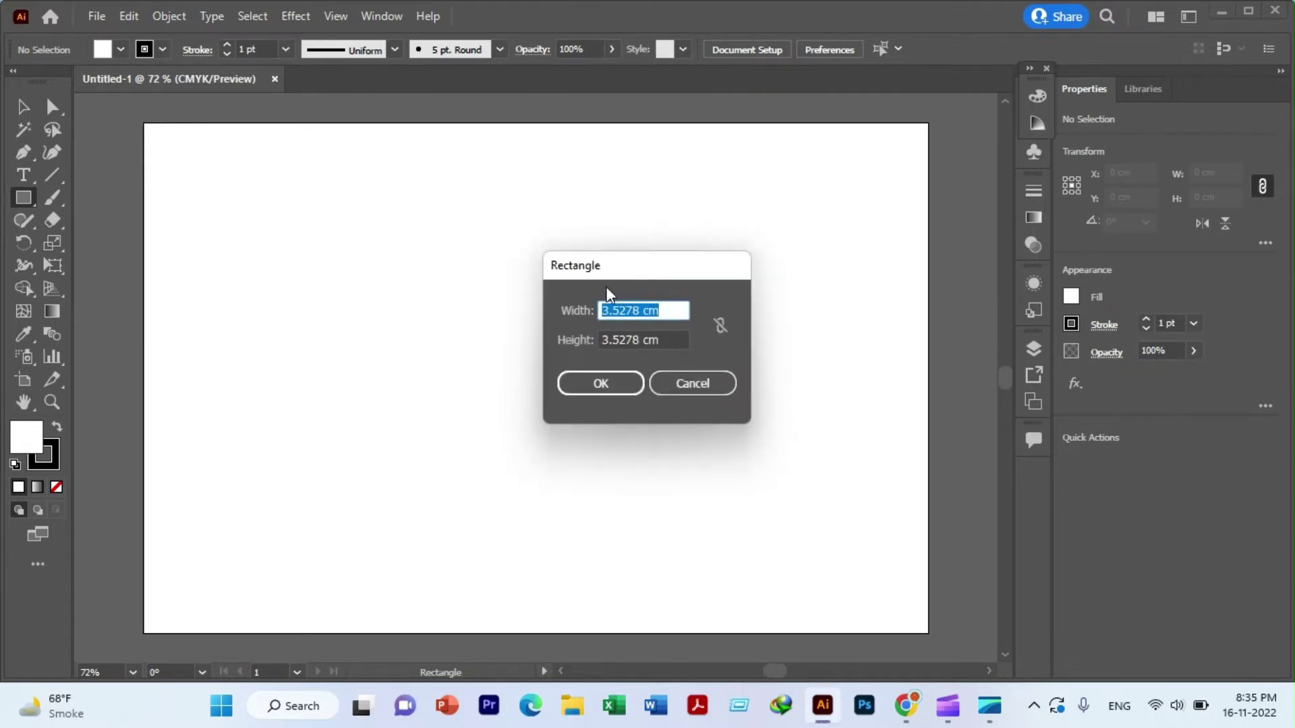
left_click(642, 311)
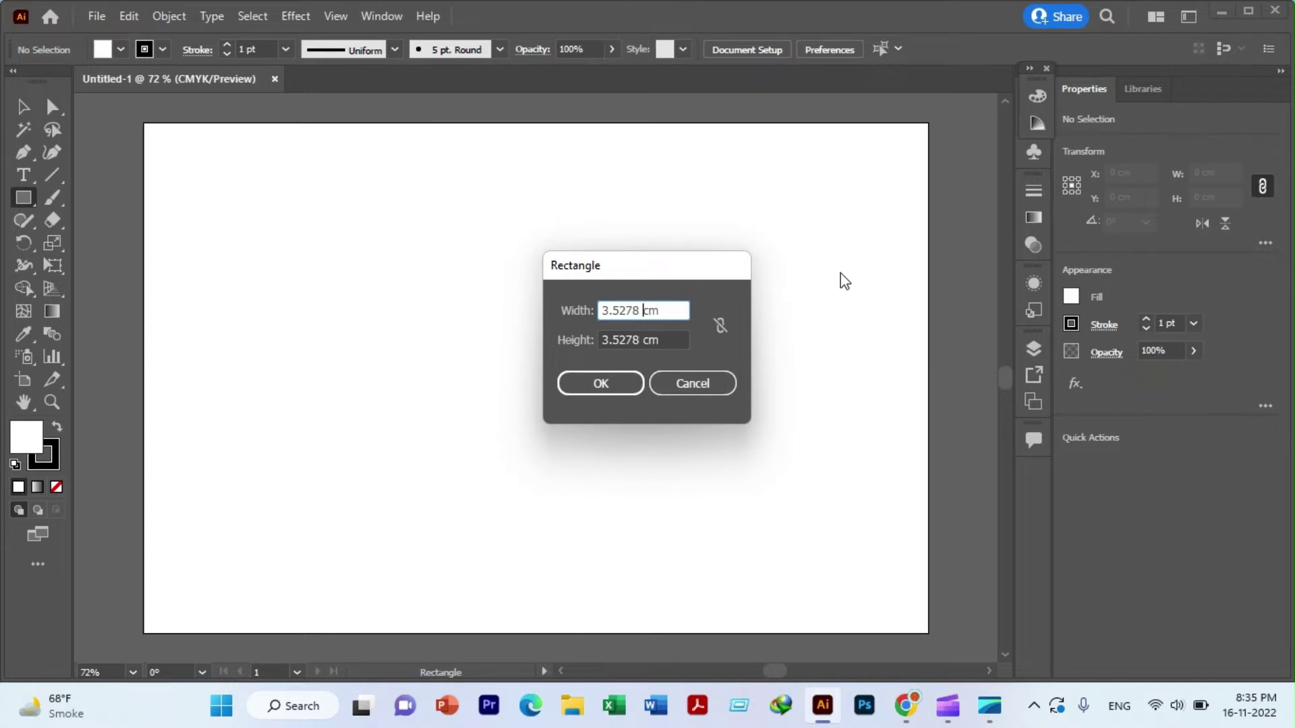
key("BackSpace")
key("BackSpace")
key("BackSpace")
key("BackSpace")
key("BackSpace")
type("27.2")
key("Tab")
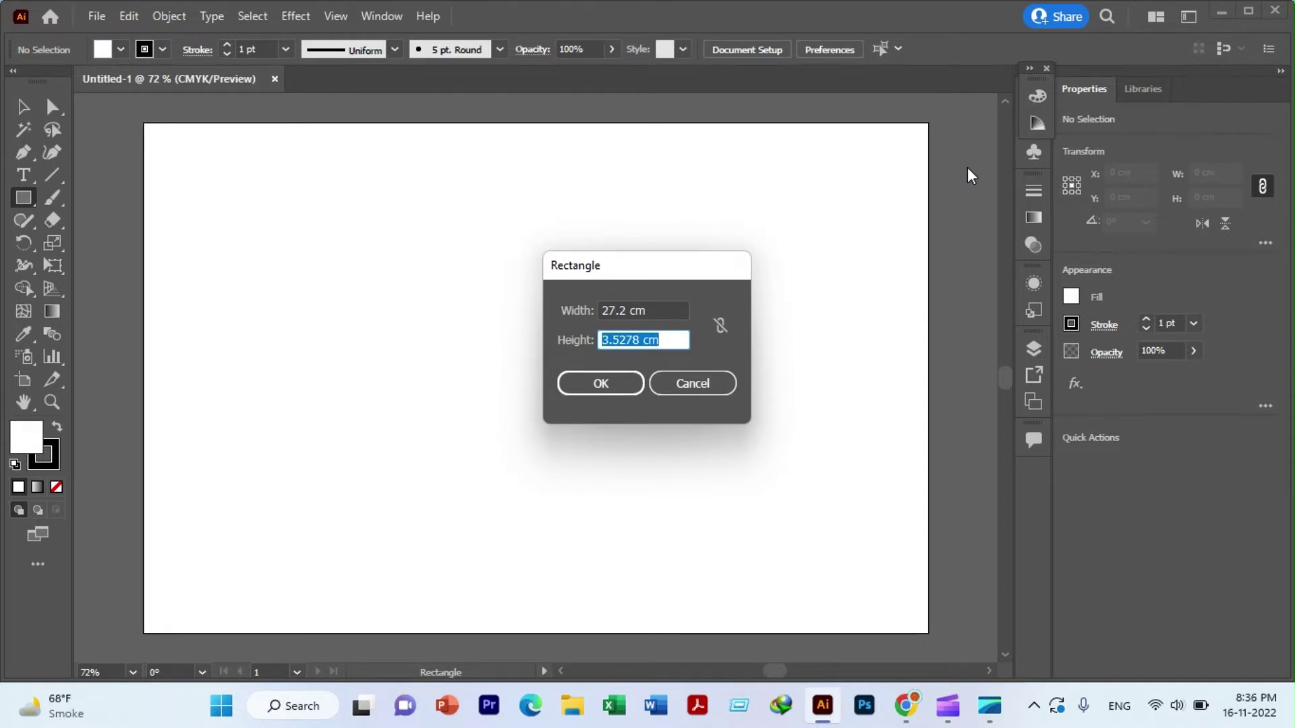
key("Home")
key("Right")
key("Right")
key("Right")
key("Right")
key("BackSpace")
key("BackSpace")
key("BackSpace")
key("BackSpace")
key("BackSpace")
key("BackSpace")
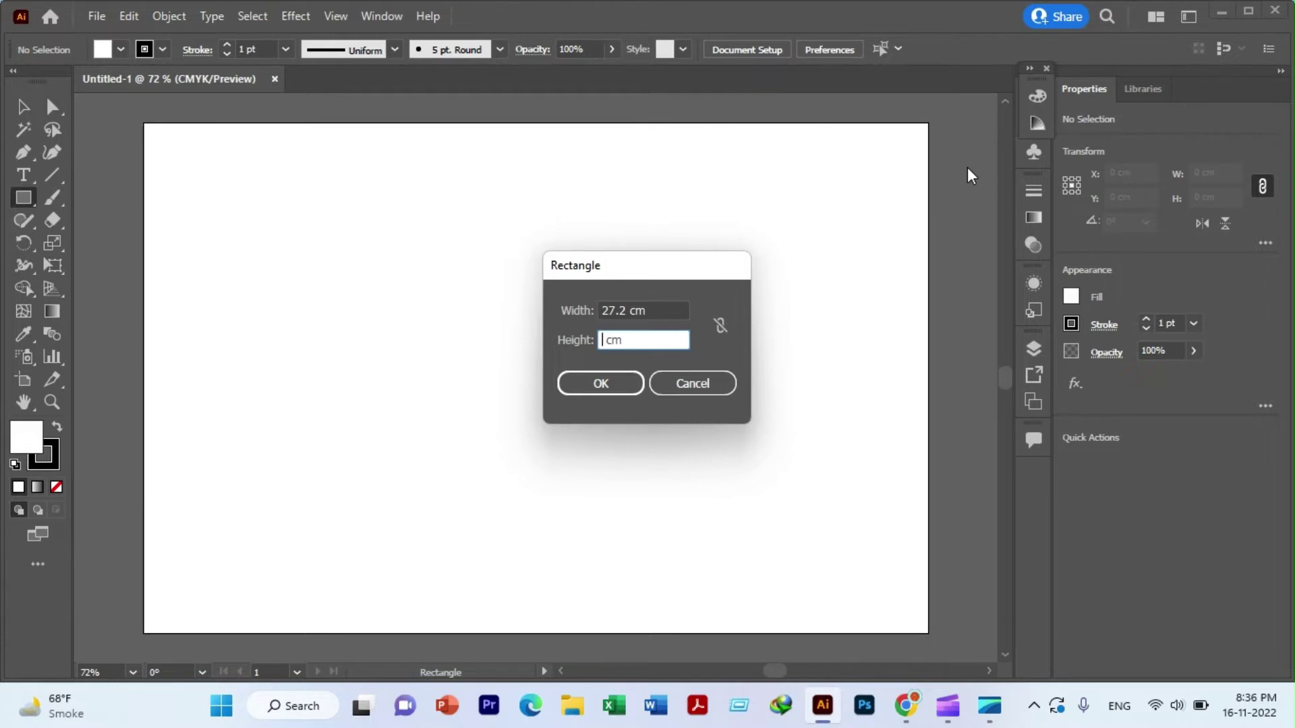
type("19")
key("Return")
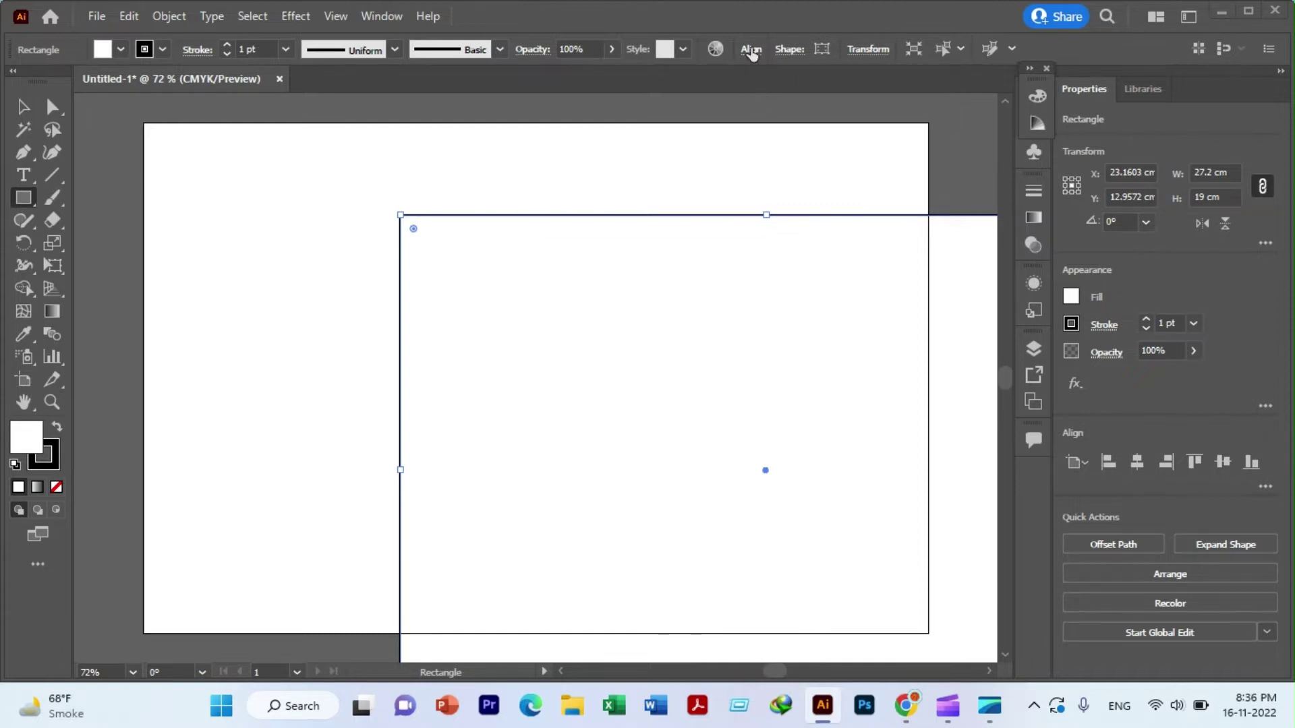
- Align the 27.2 × 19 cm rectangle to the artboard's horizontal and vertical centre
key("v")
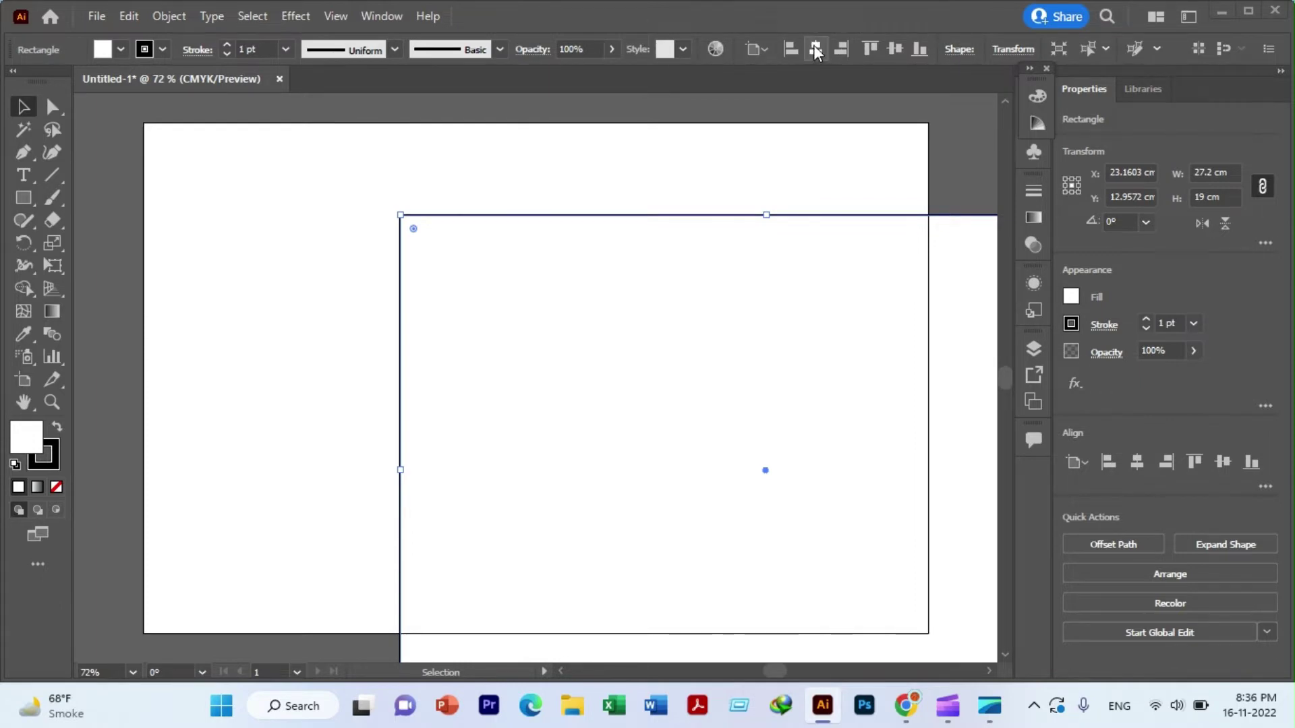
left_click(815, 51)
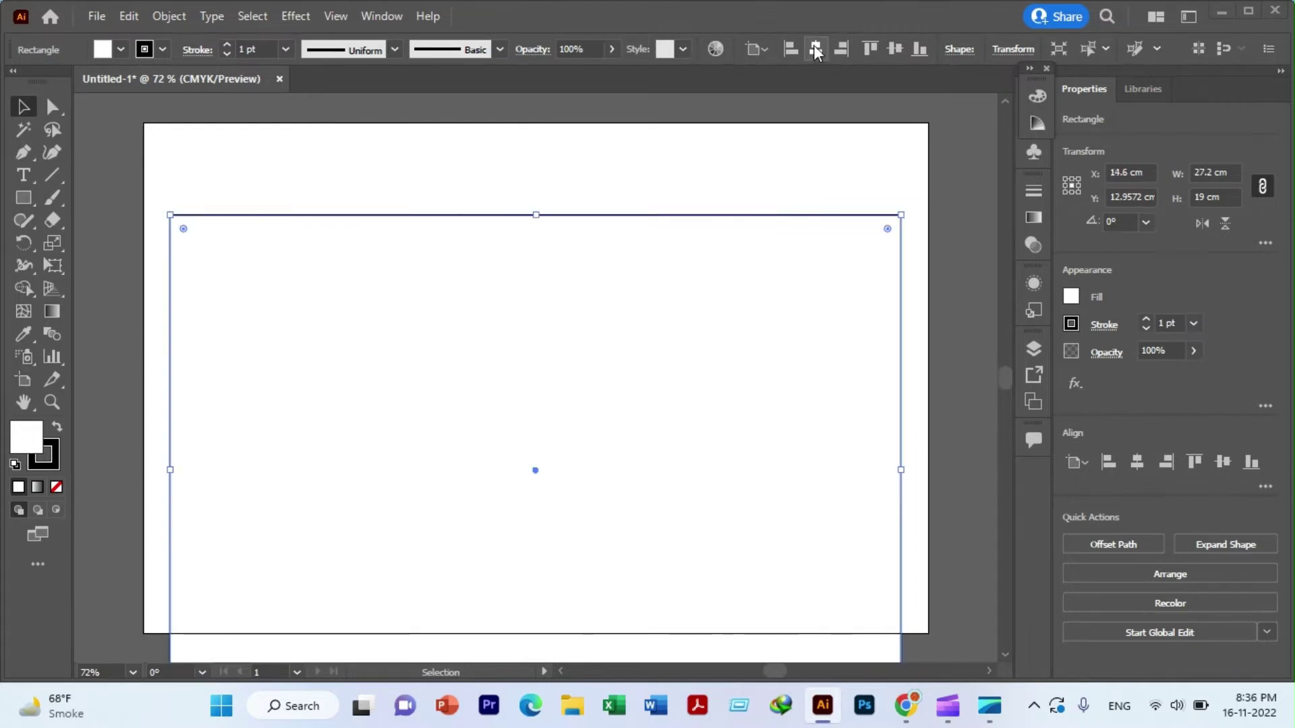
left_click(893, 50)
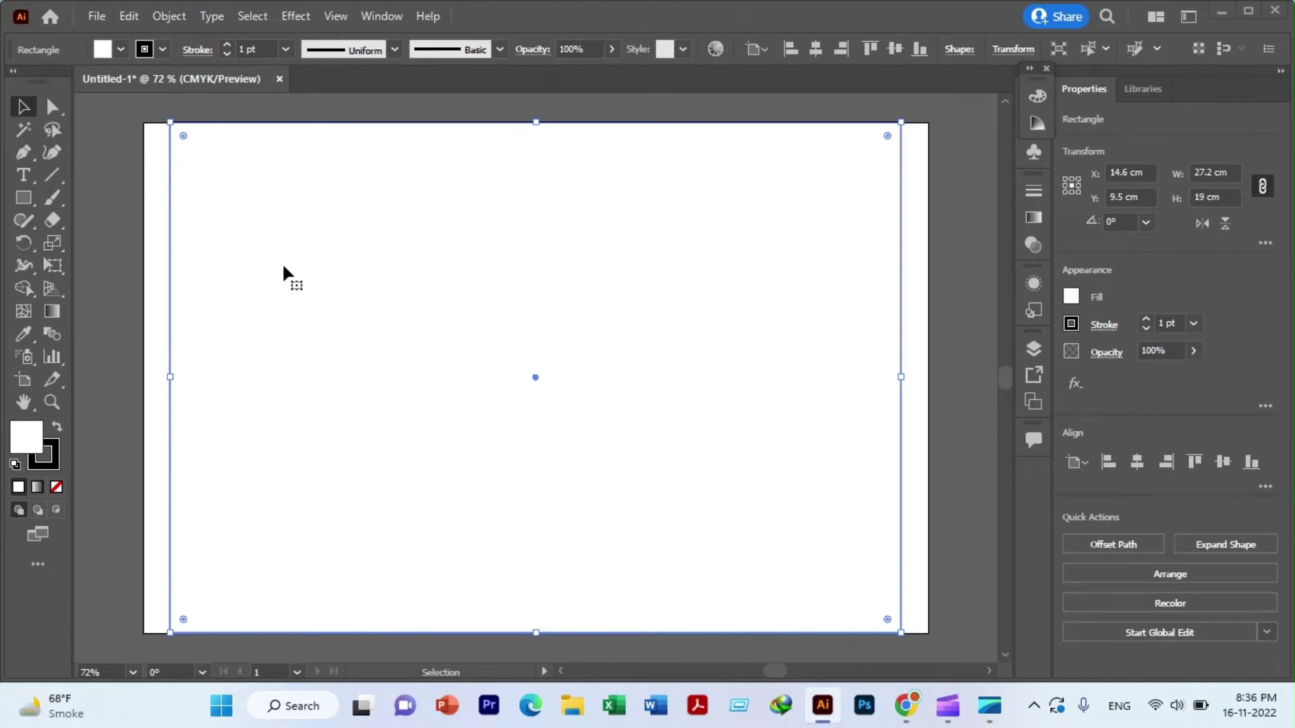
scroll(284, 270, "up", 1)
scroll(283, 270, "down", 2)
scroll(284, 270, "up", 1)
- Shorten the page rectangle from the top and nudge it to Y 9.55 cm, then deselect
left_click_drag(535, 124, 530, 152)
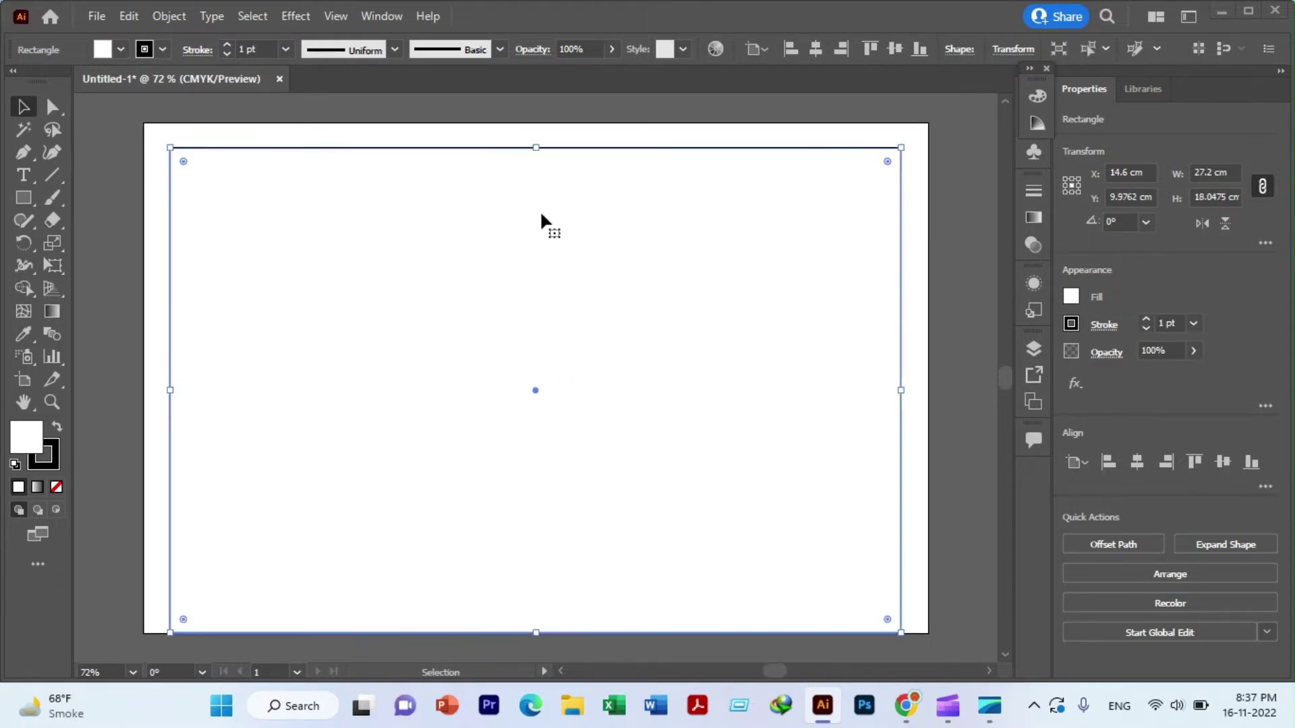
key("shift+Up")
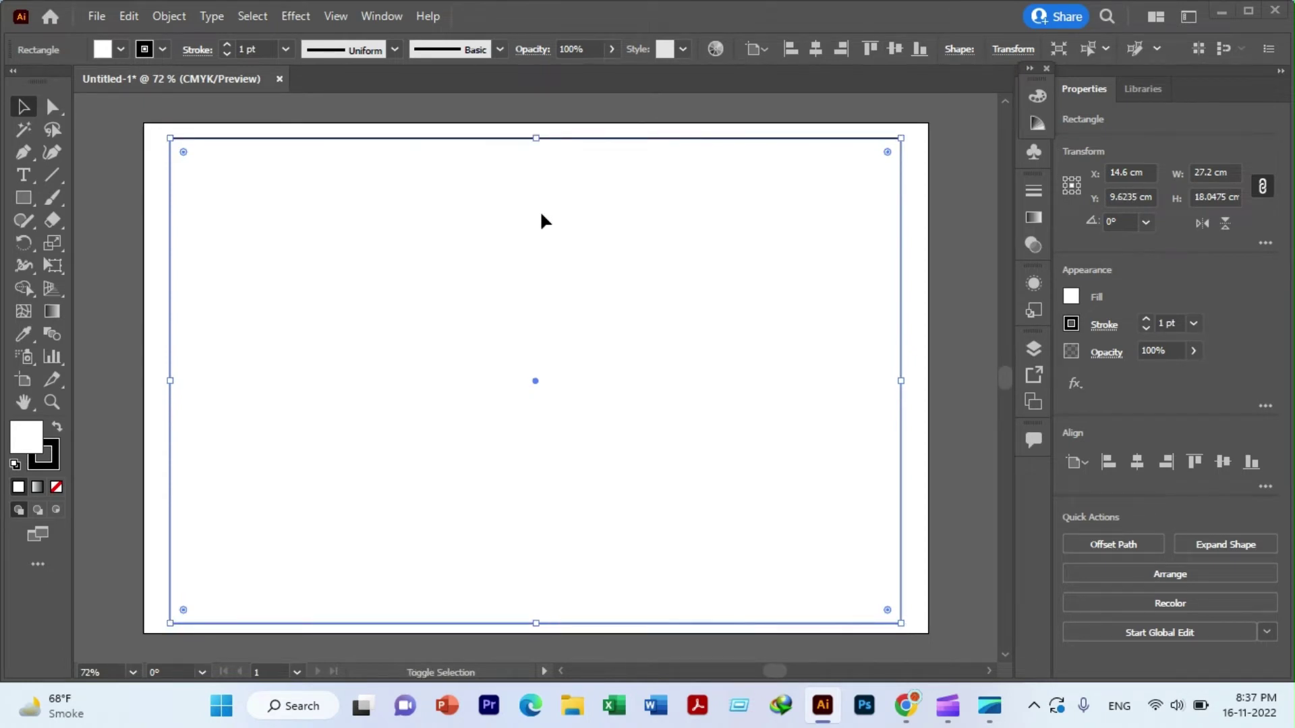
key("shift+Up")
key("Down")
key("Down")
key("Down")
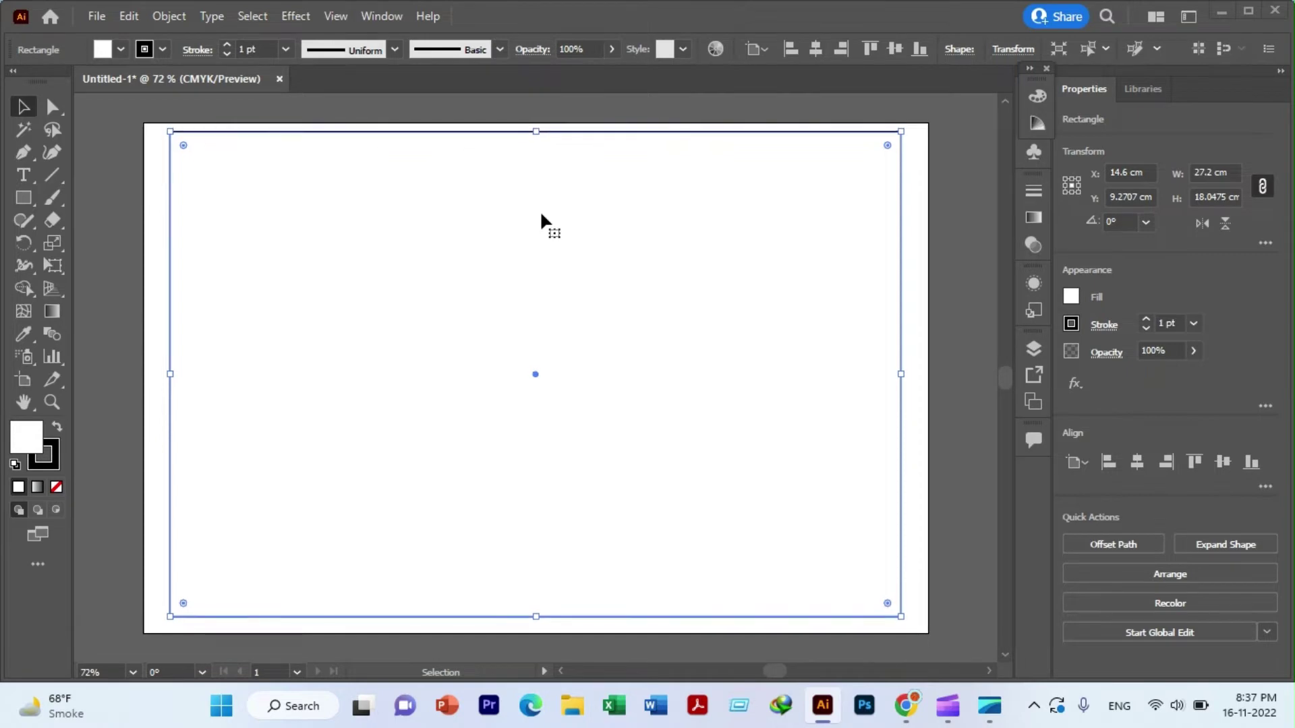
key("Down")
key("Down")
key("Down")
key("Down")
key("Down")
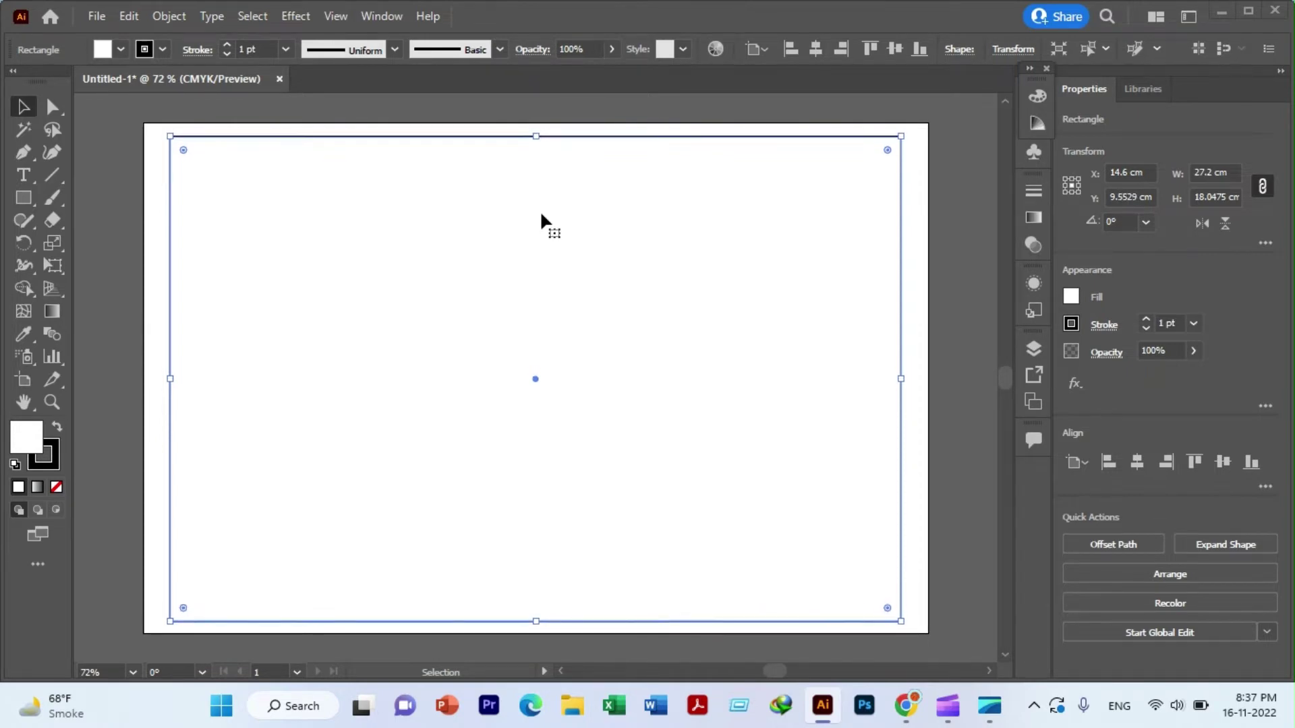
left_click(923, 148)
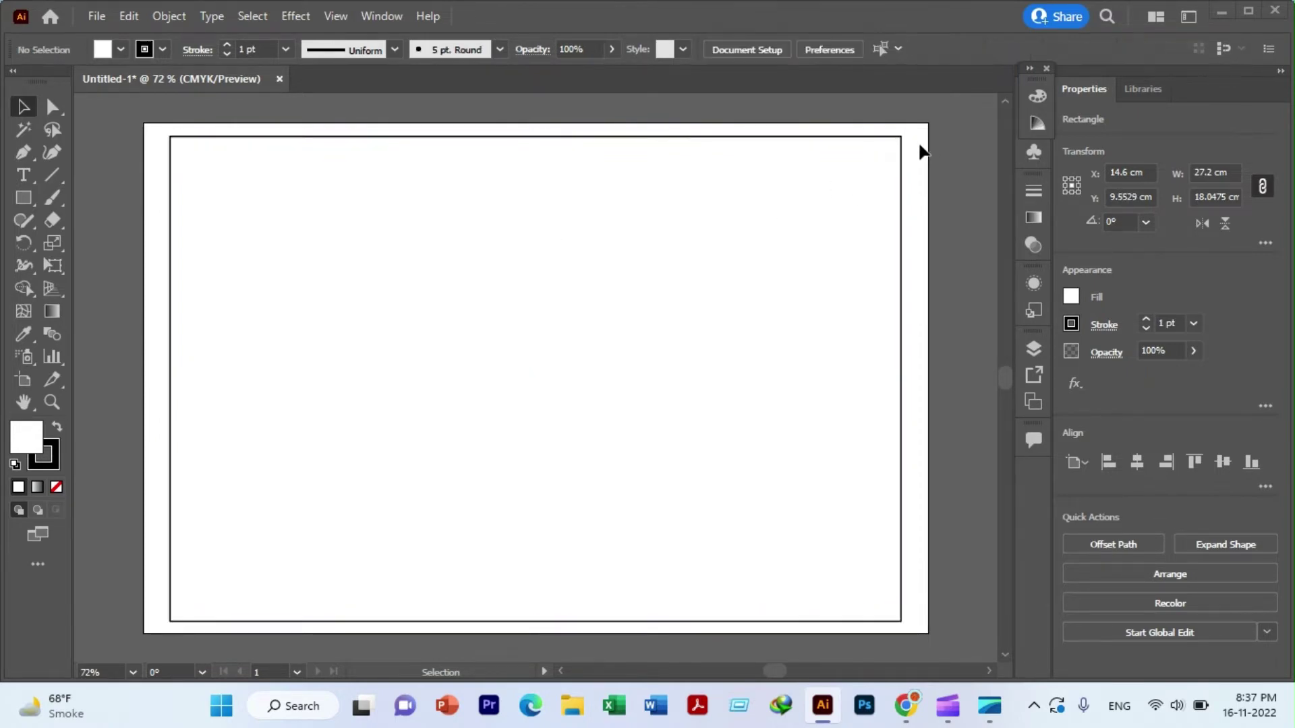
left_click(574, 137)
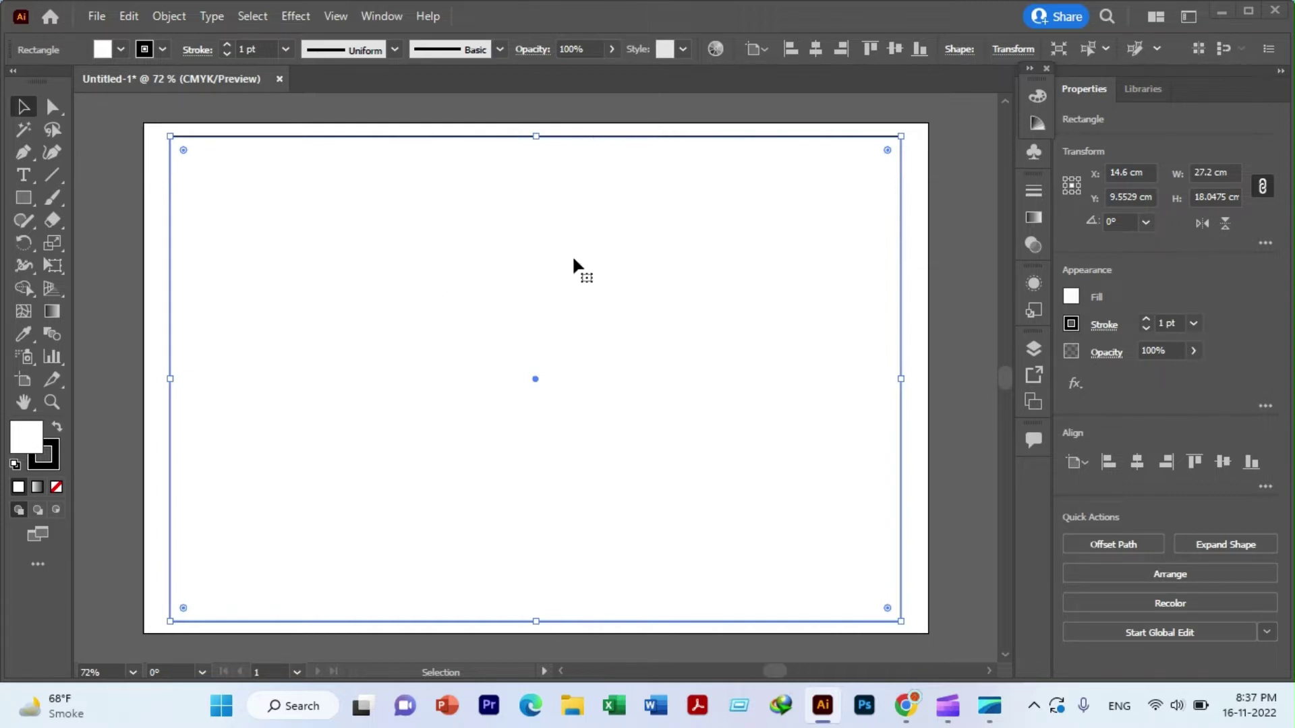
left_click(124, 127)
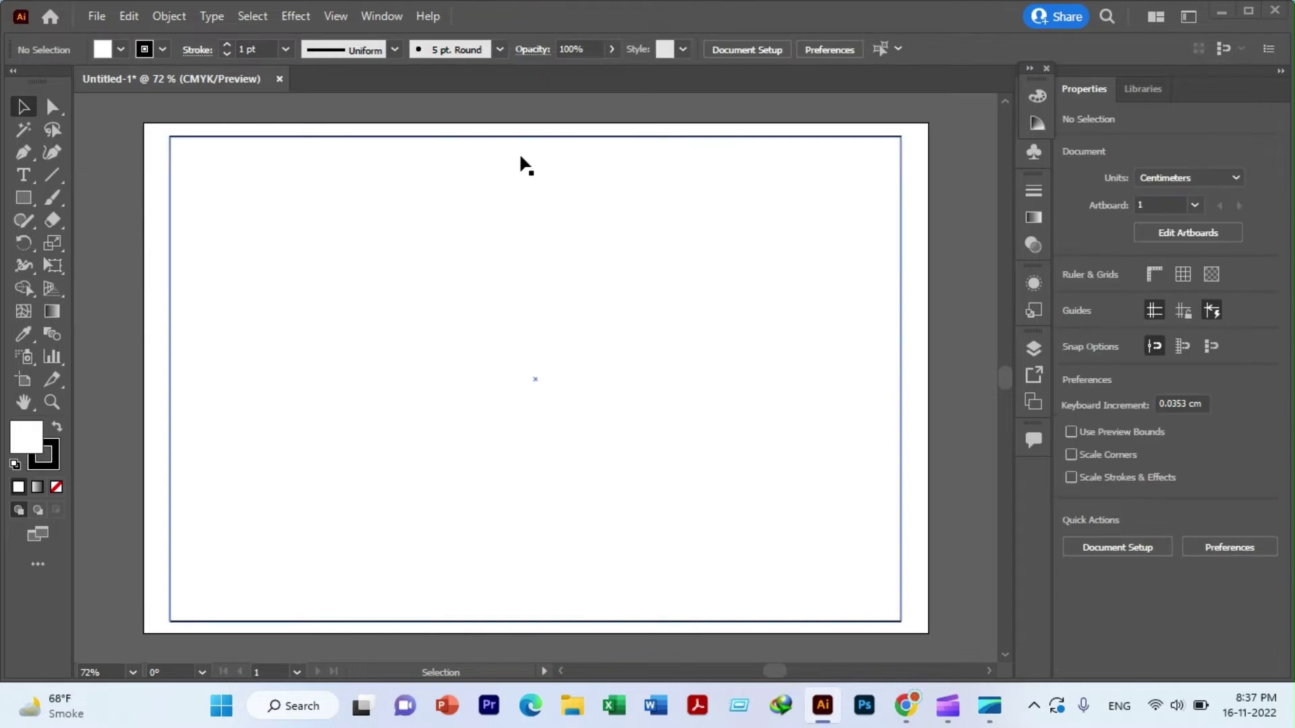
- Draw a 14.5 × 18 cm rectangle for the middle panel
left_click(22, 192)
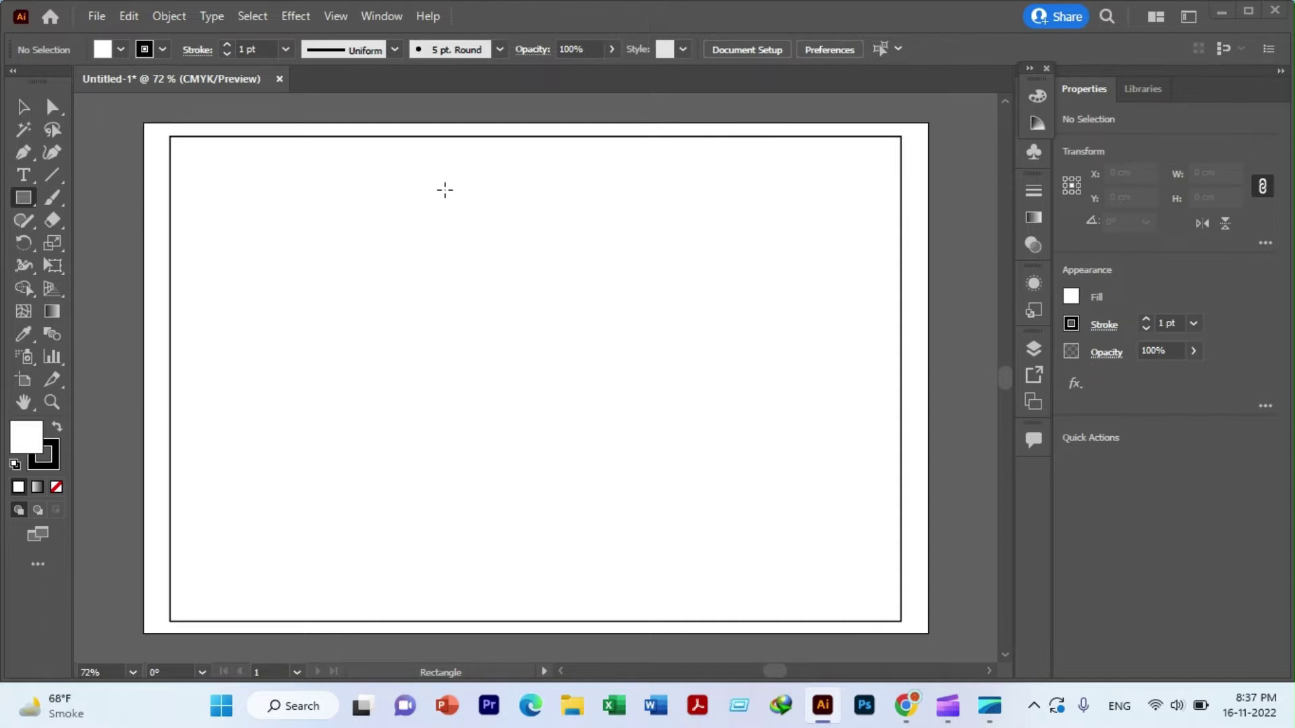
left_click(23, 106)
left_click(170, 137)
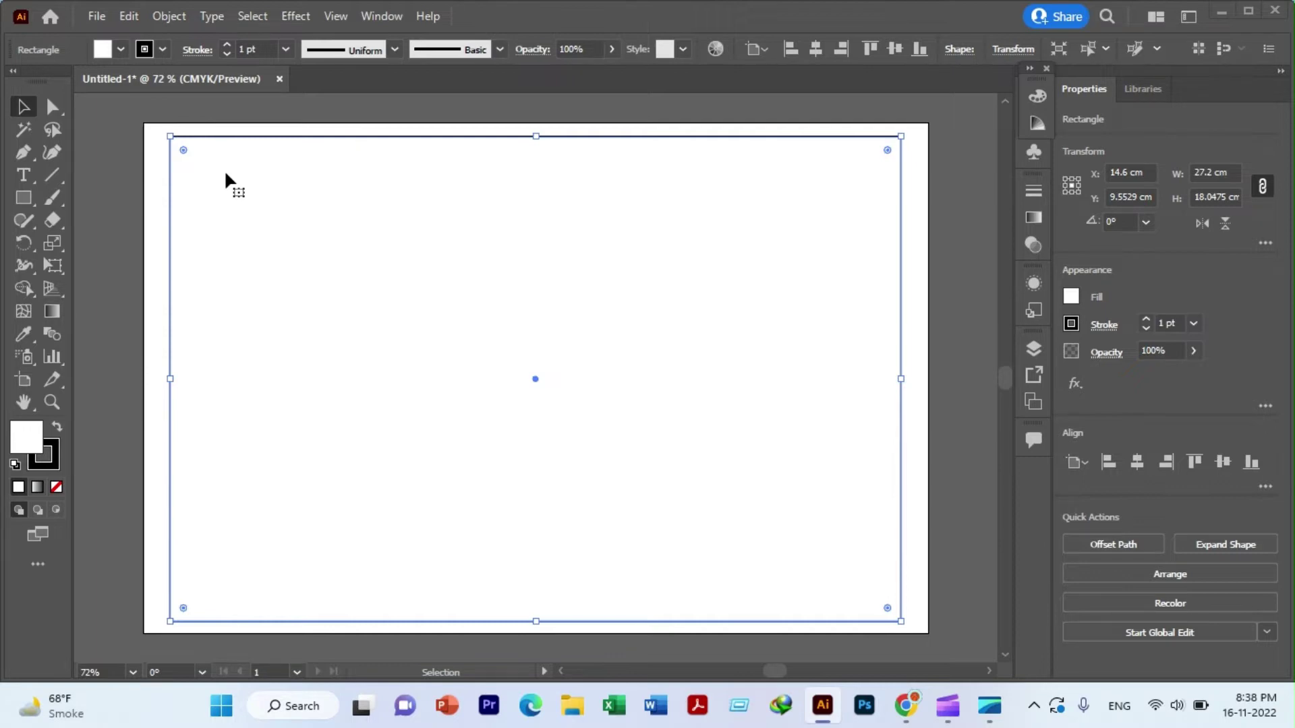
left_click(34, 199)
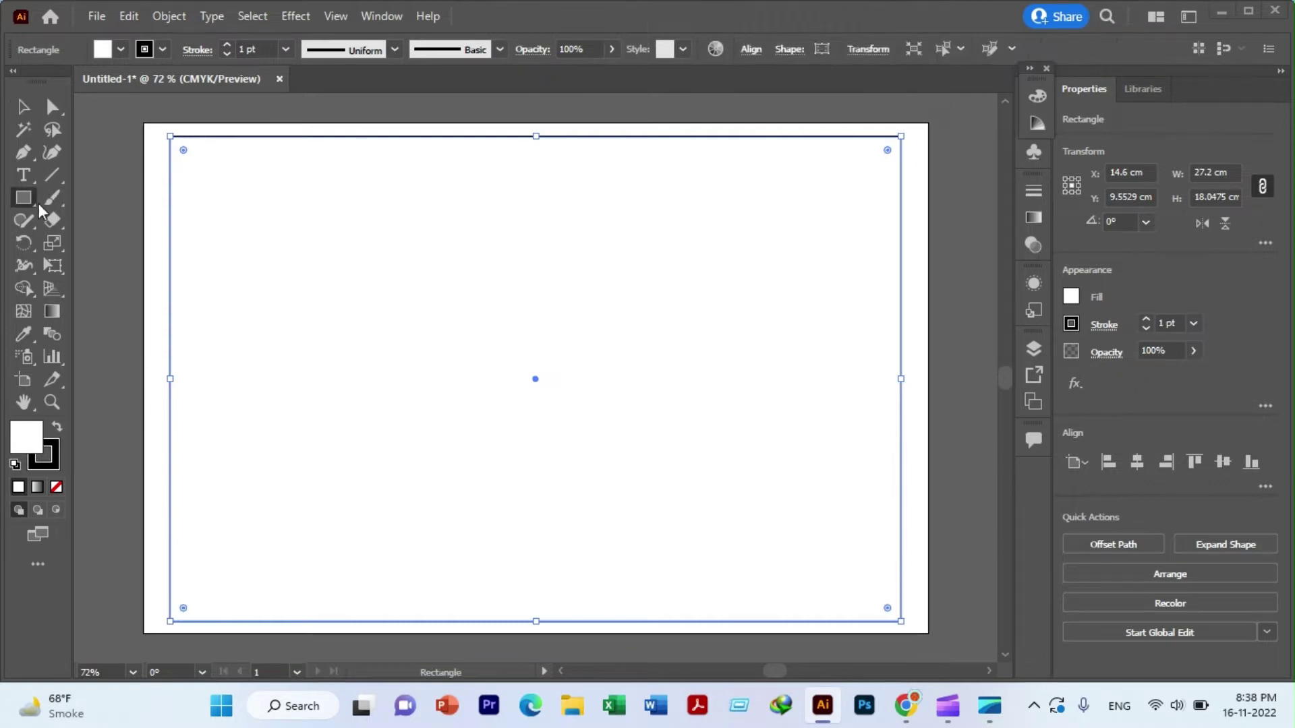
left_click(452, 248)
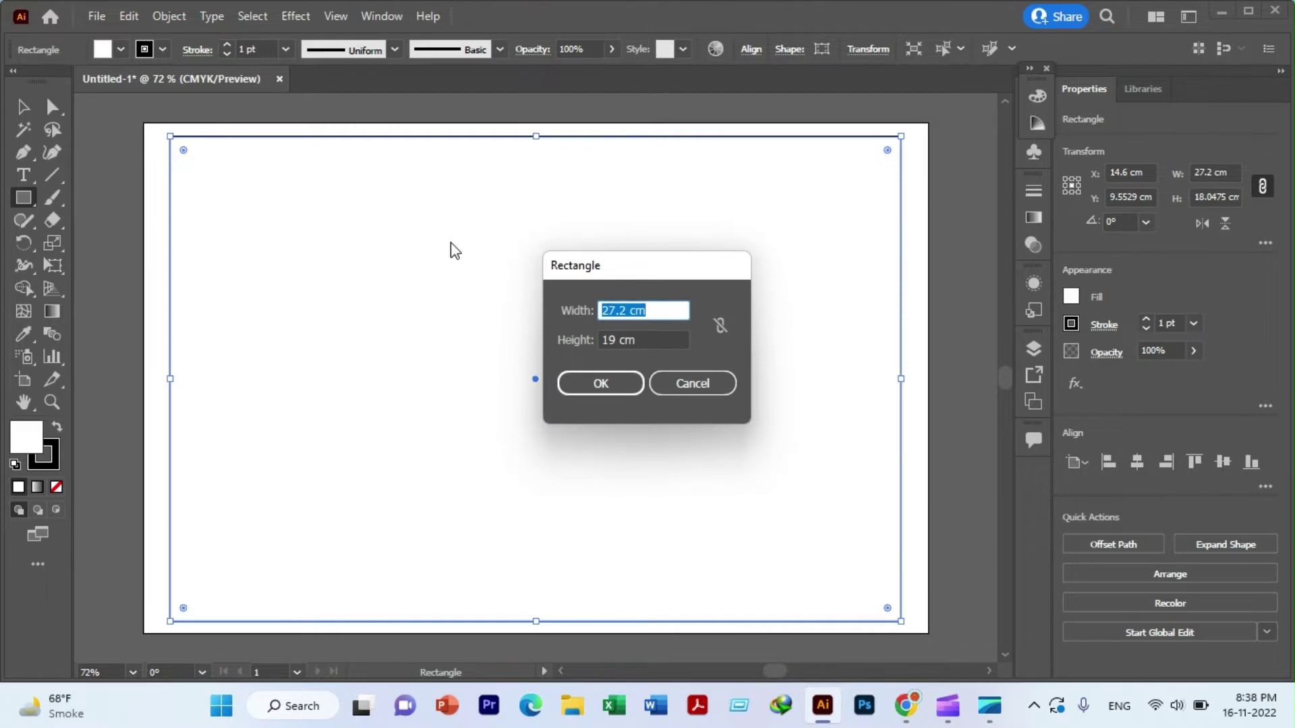
type("14.5")
key("Tab")
type("1")
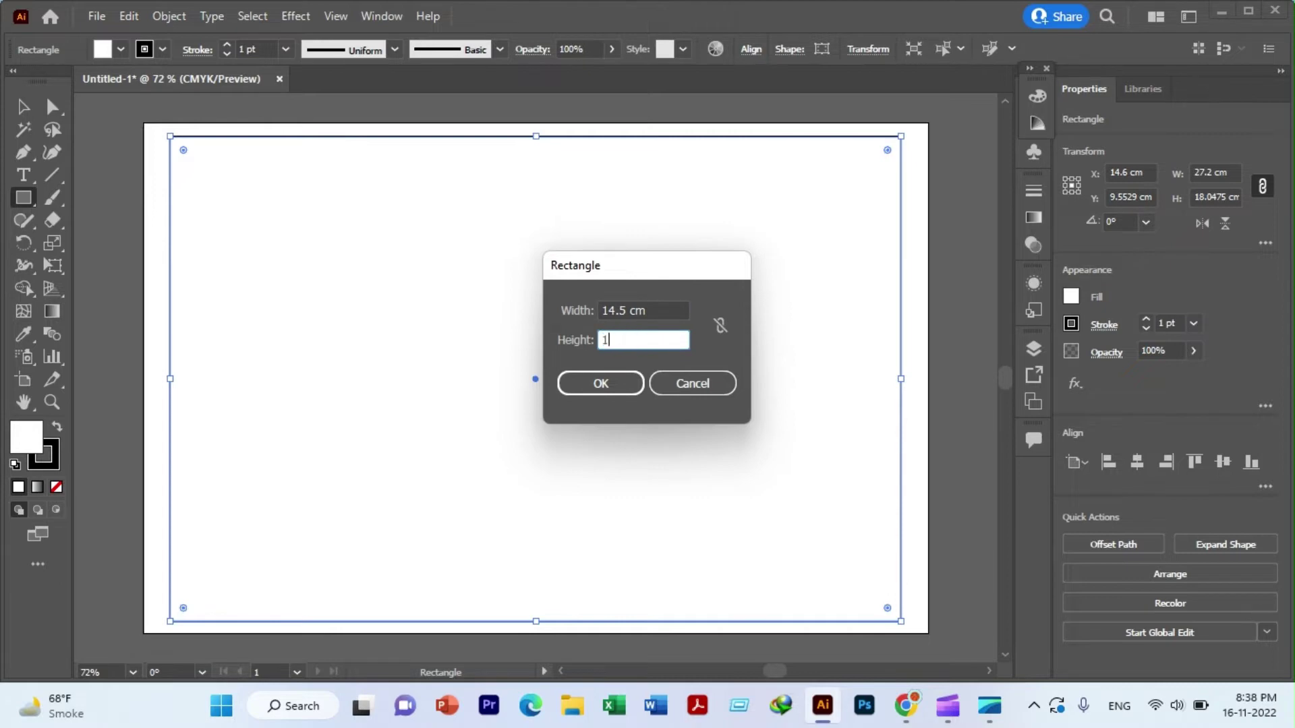
type("8")
key("Return")
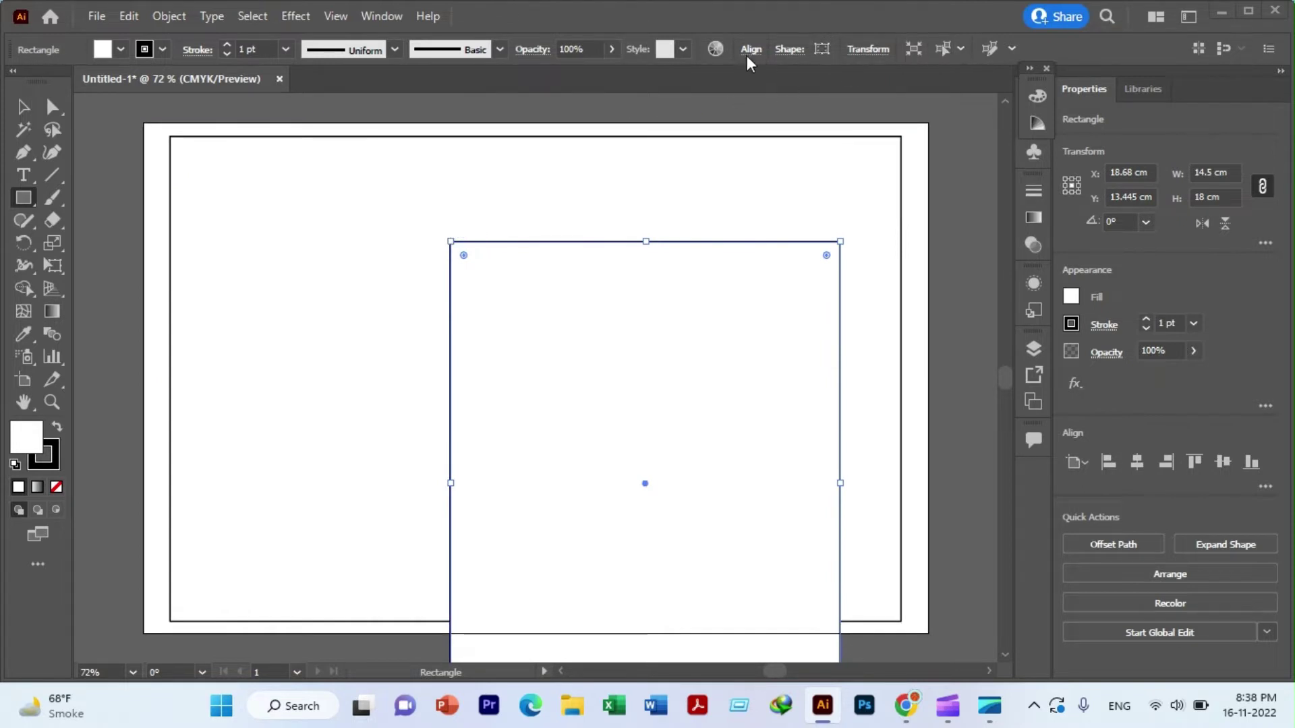
- Centre the middle rectangle horizontally and vertically on the artboard and check its placement
left_click(16, 112)
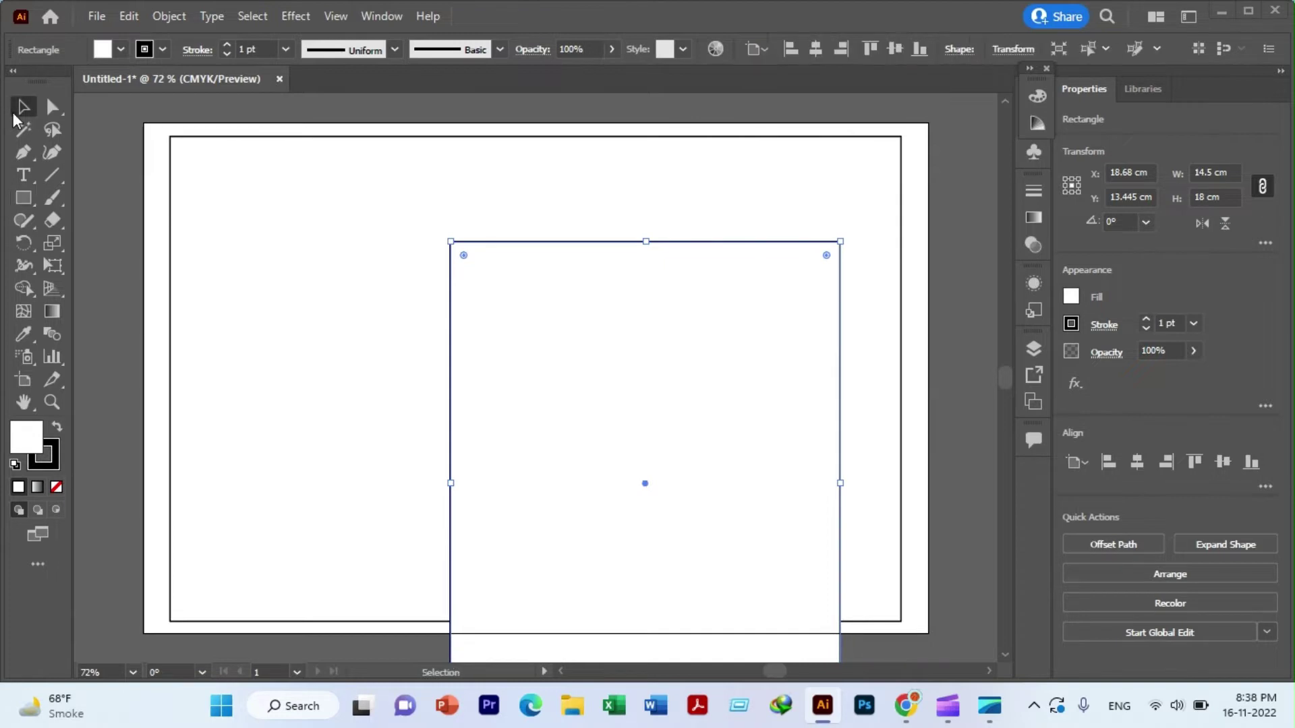
left_click(815, 49)
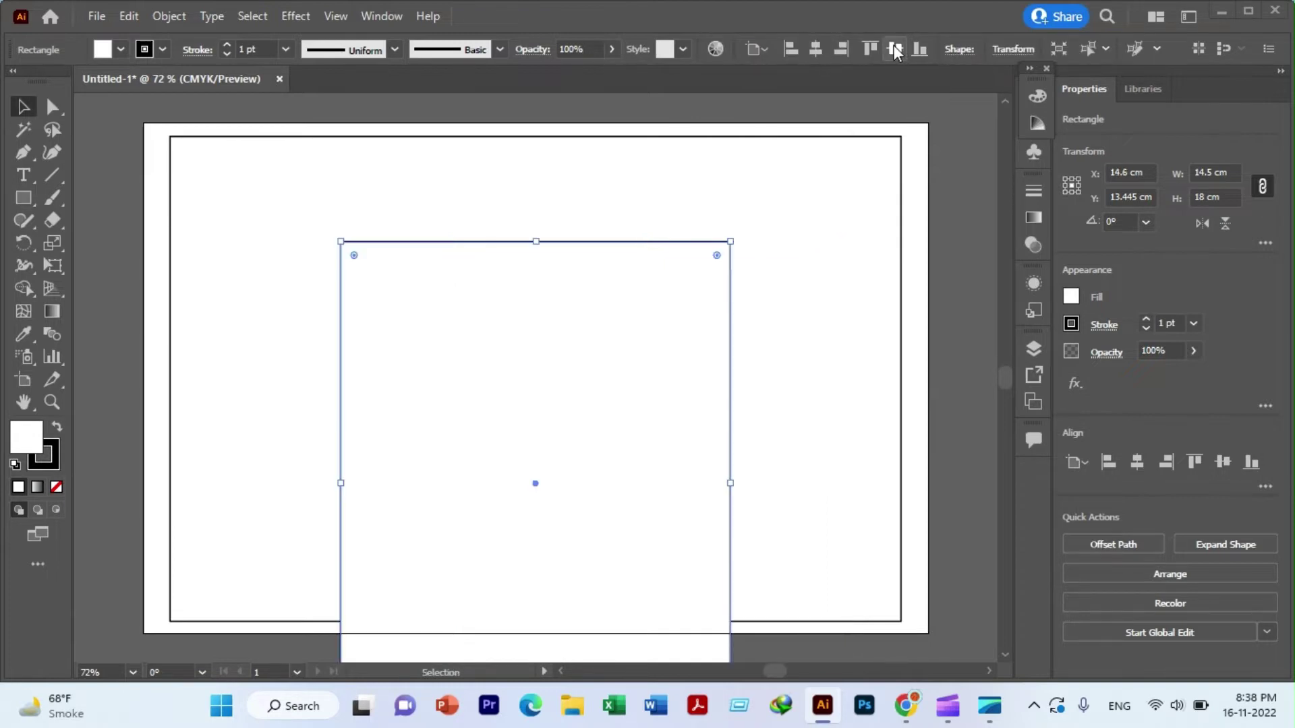
left_click(894, 49)
left_click(155, 127)
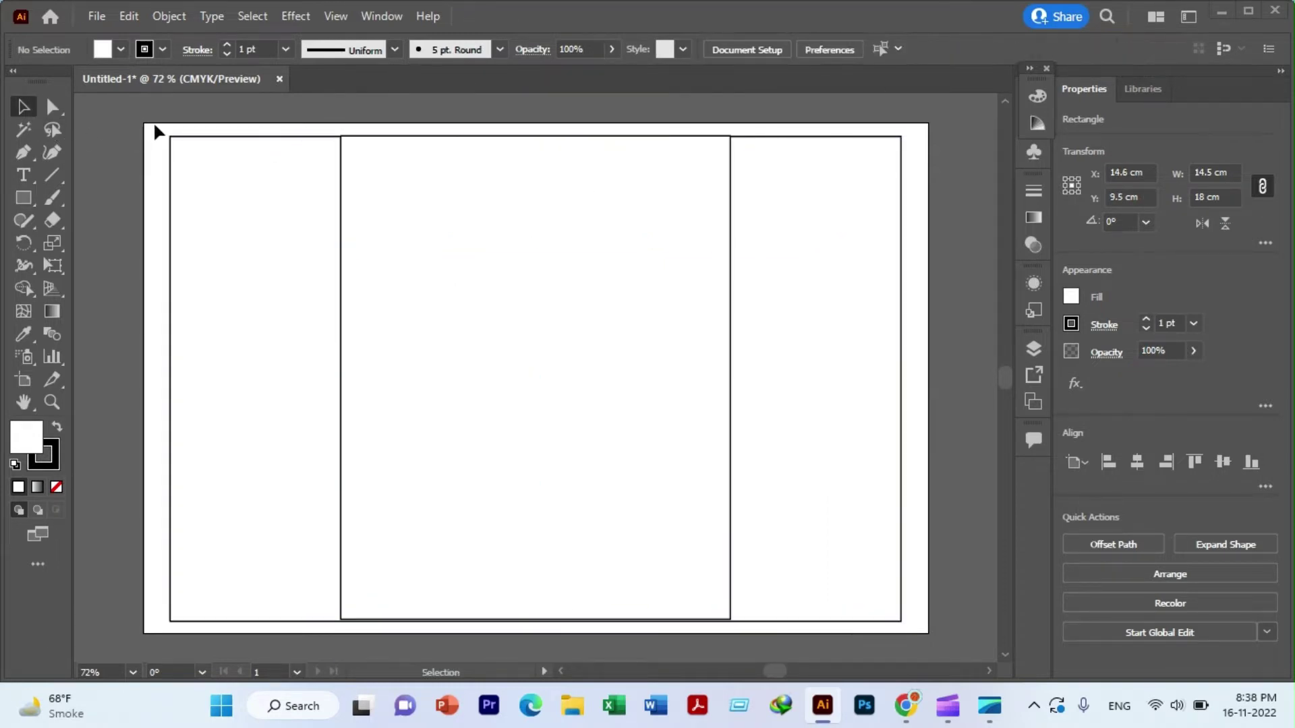
left_click(577, 349)
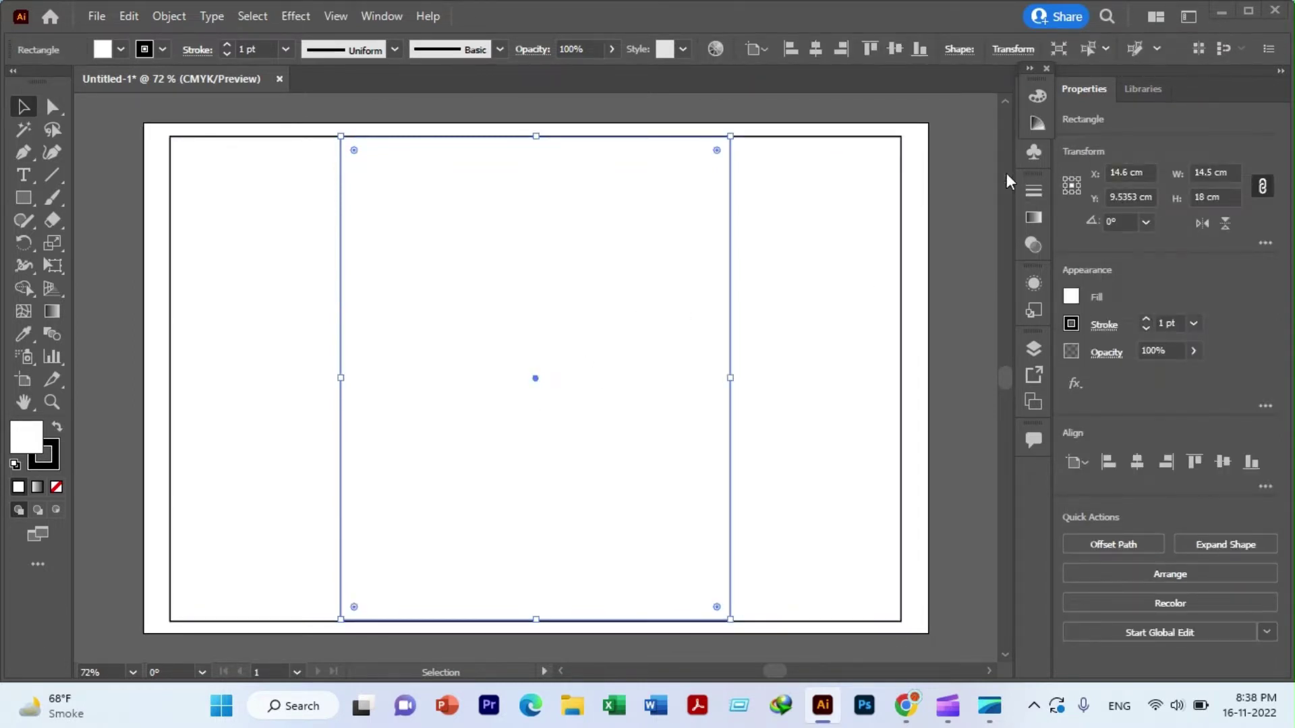
left_click(948, 153)
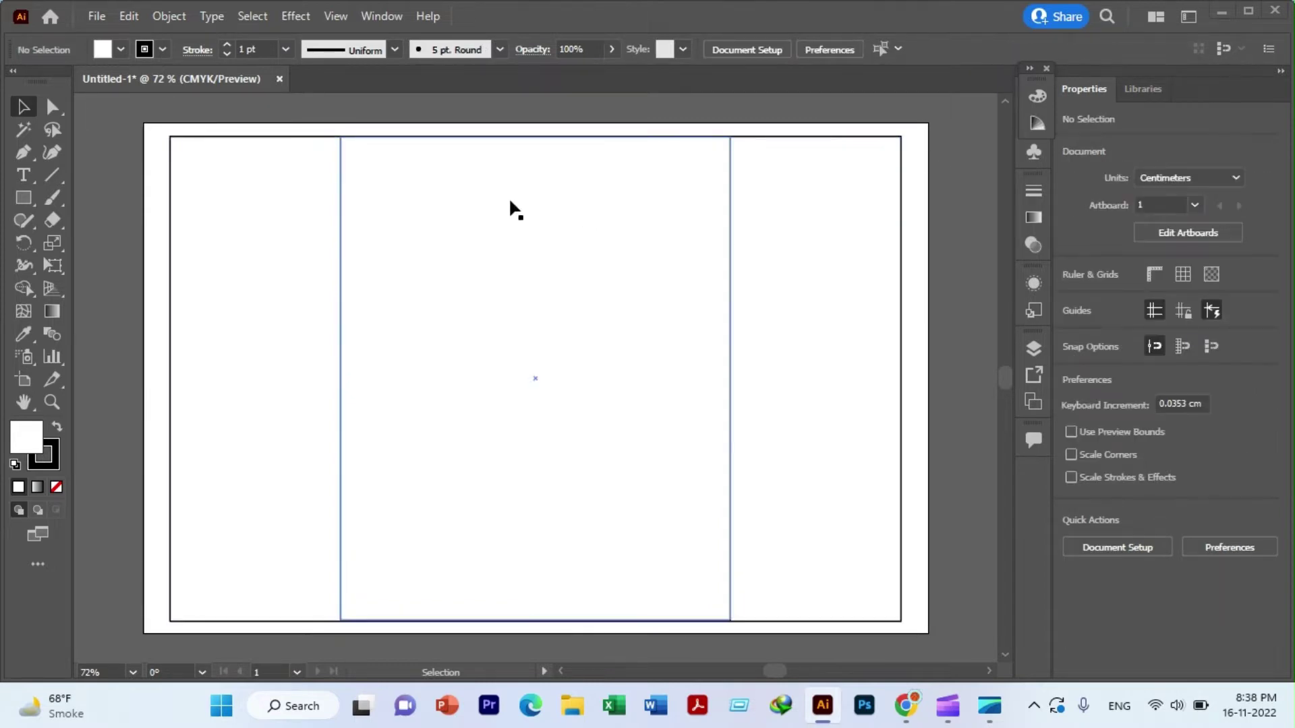
scroll(476, 279, "down", 1)
scroll(477, 281, "up", 1)
left_click(340, 213)
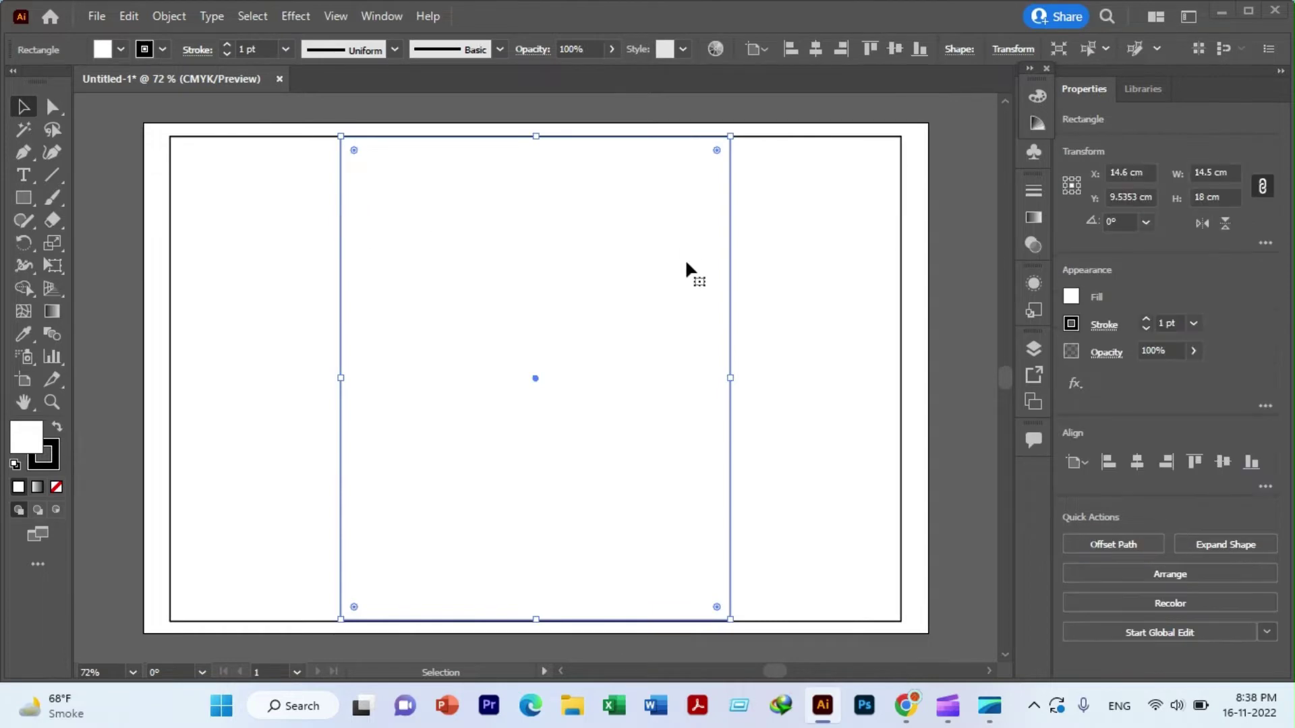
left_click(974, 226)
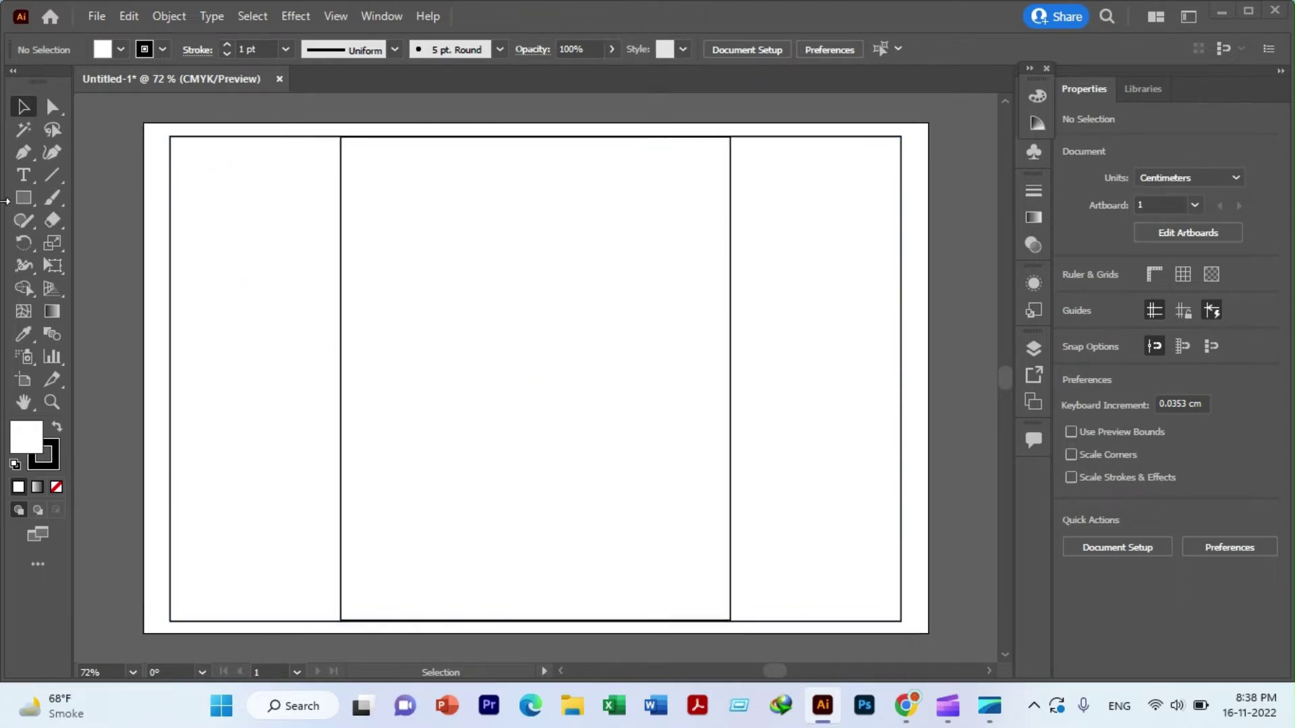
left_click(26, 196)
- Create a 6.35 × 18 cm rectangle by exact size
left_click(494, 209)
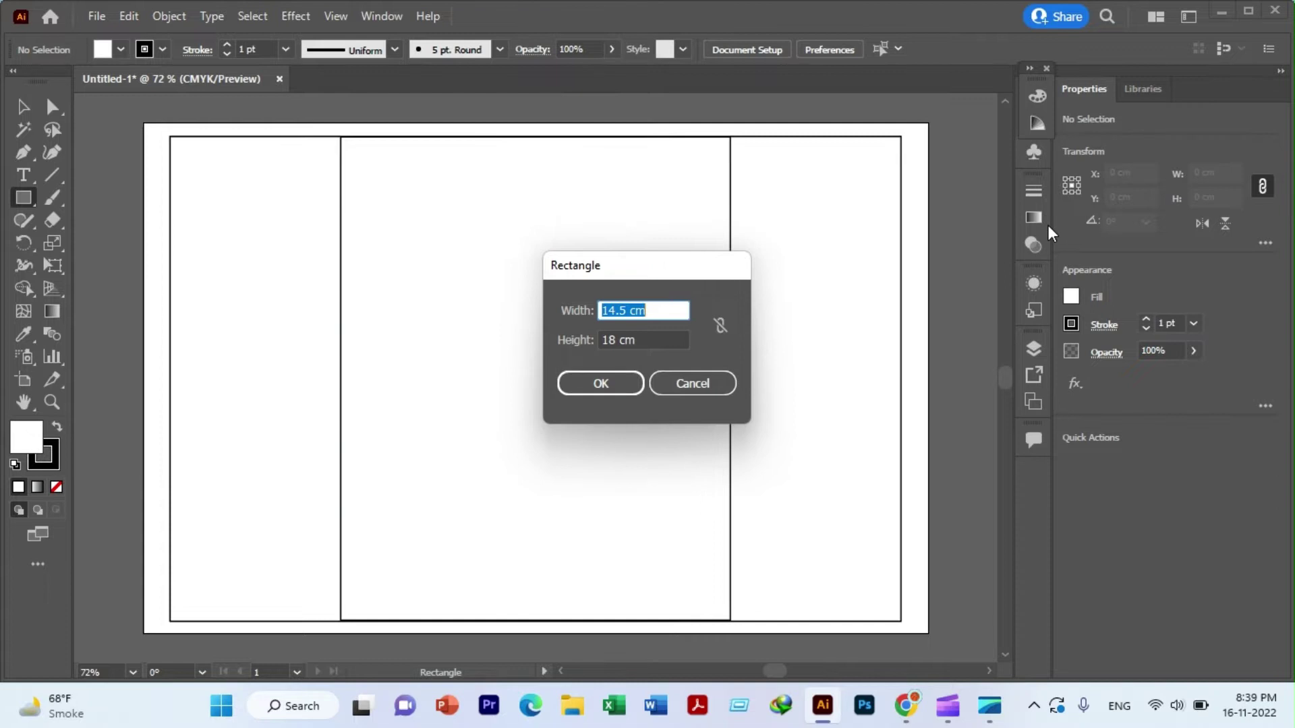
type("6.35")
key("Tab")
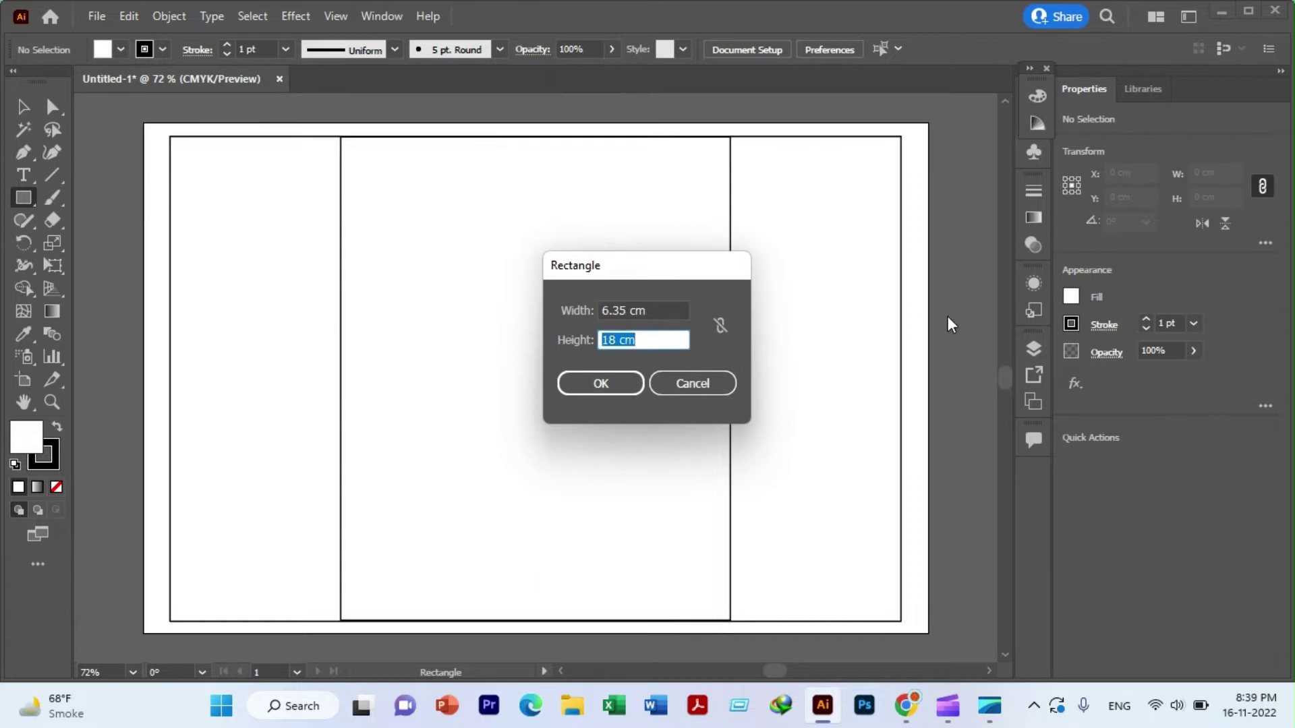
left_click(596, 383)
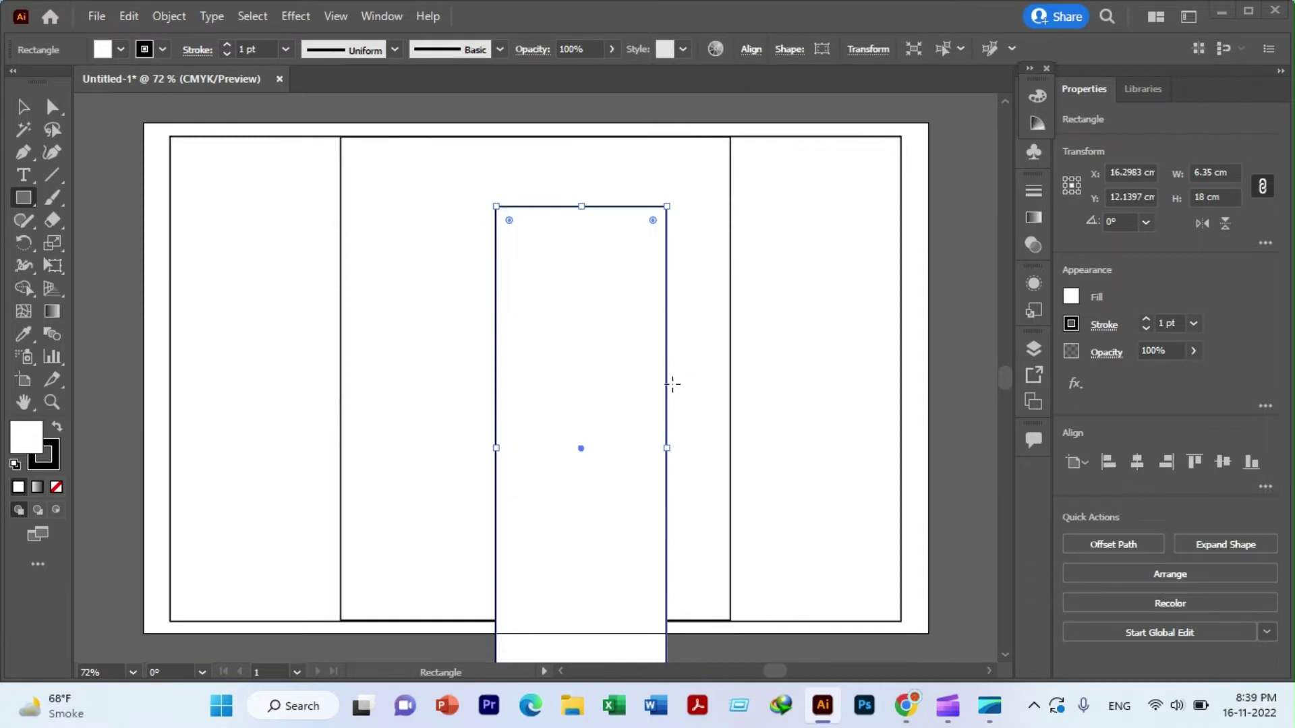
- Nudge the narrow rectangle into the right panel, flush with the page top and middle panel
key("shift+Right")
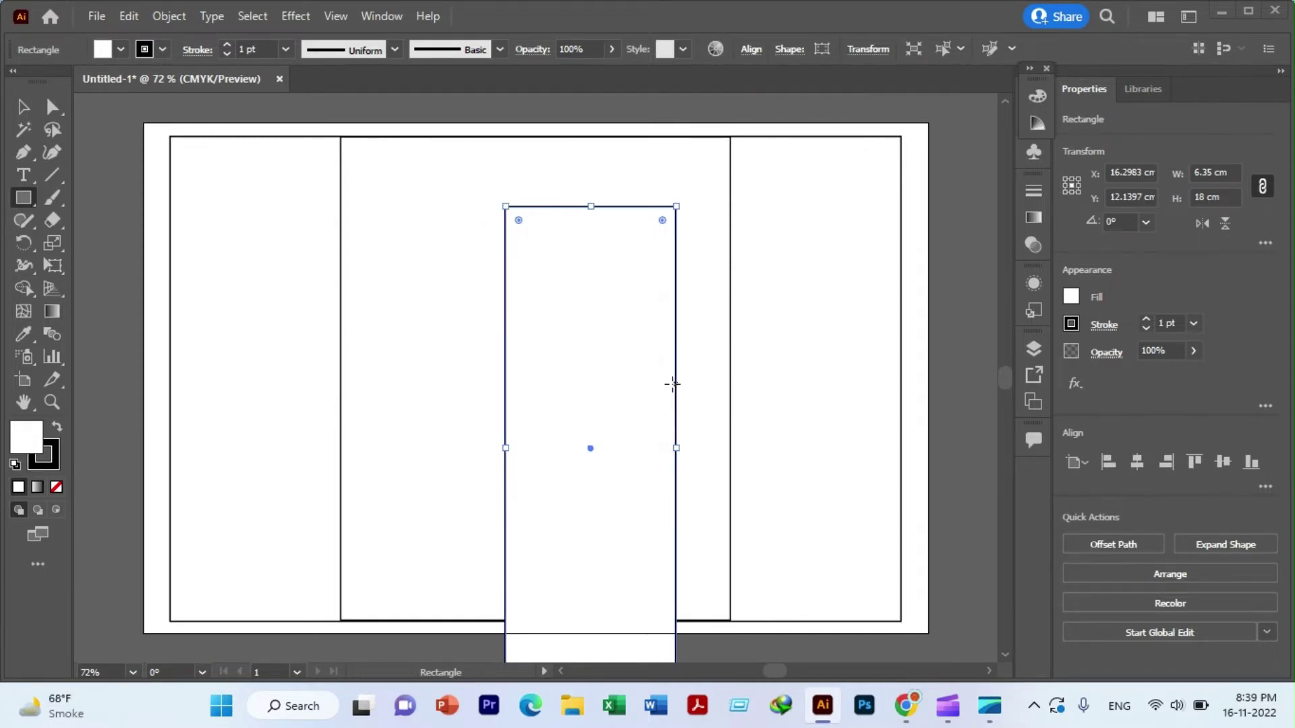
key("shift+Right")
key("shift+Right")
key("shift+Right")
key("shift+Right")
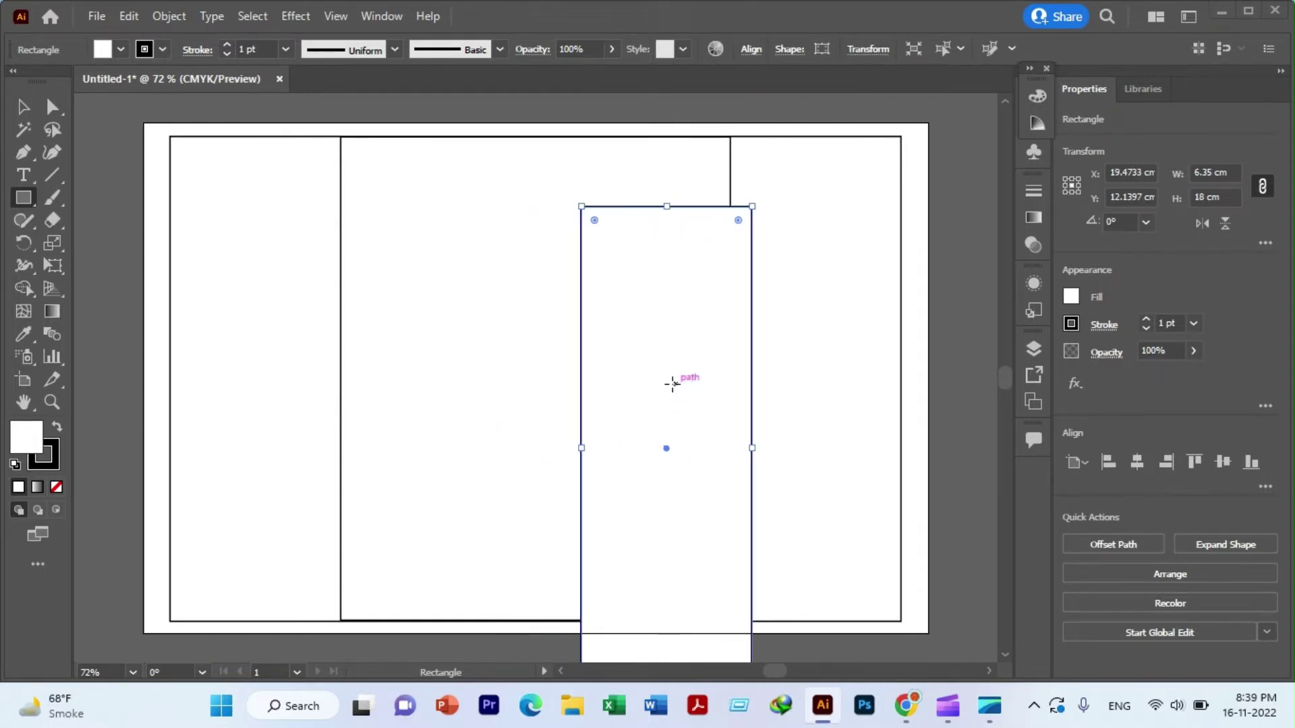
key("shift+Right")
key("shift+Right")
key("shift+Right")
key("shift+Right")
key("shift+Right")
key("shift+Left")
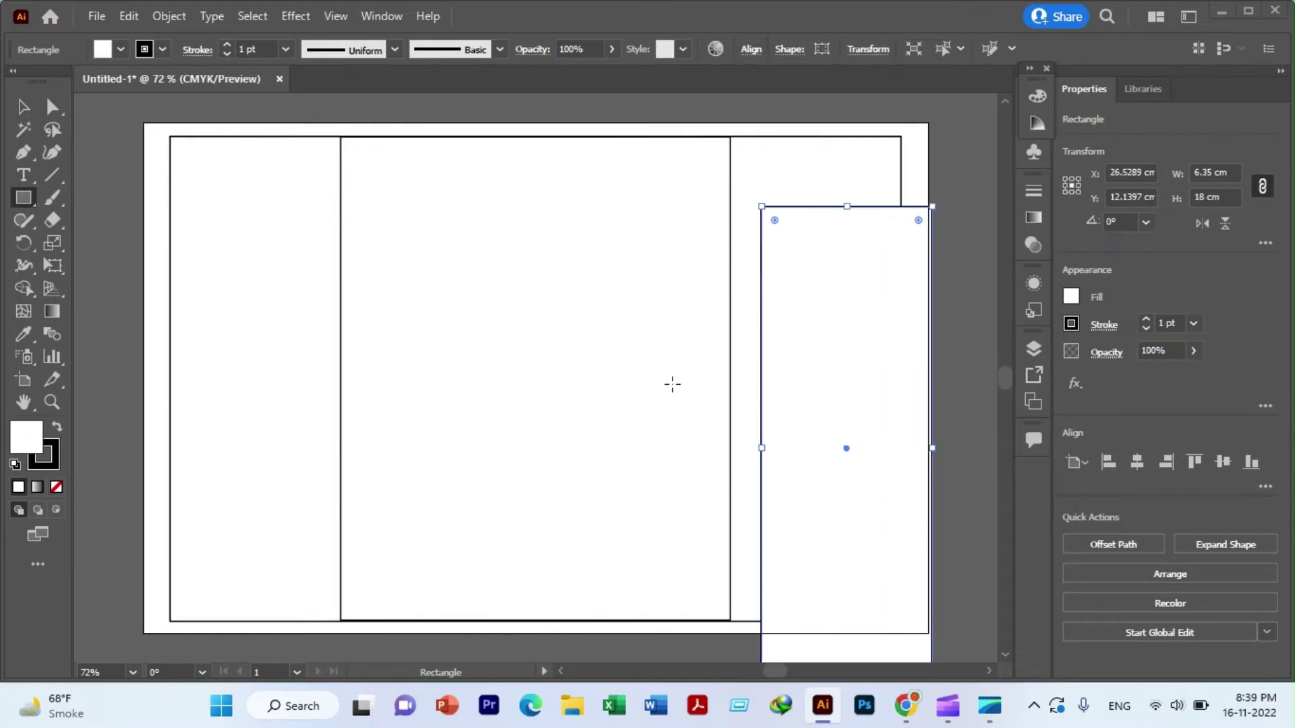
key("shift+Left")
key("shift+Left")
key("shift+Left")
key("shift+Up")
key("shift+Up")
key("shift+Up")
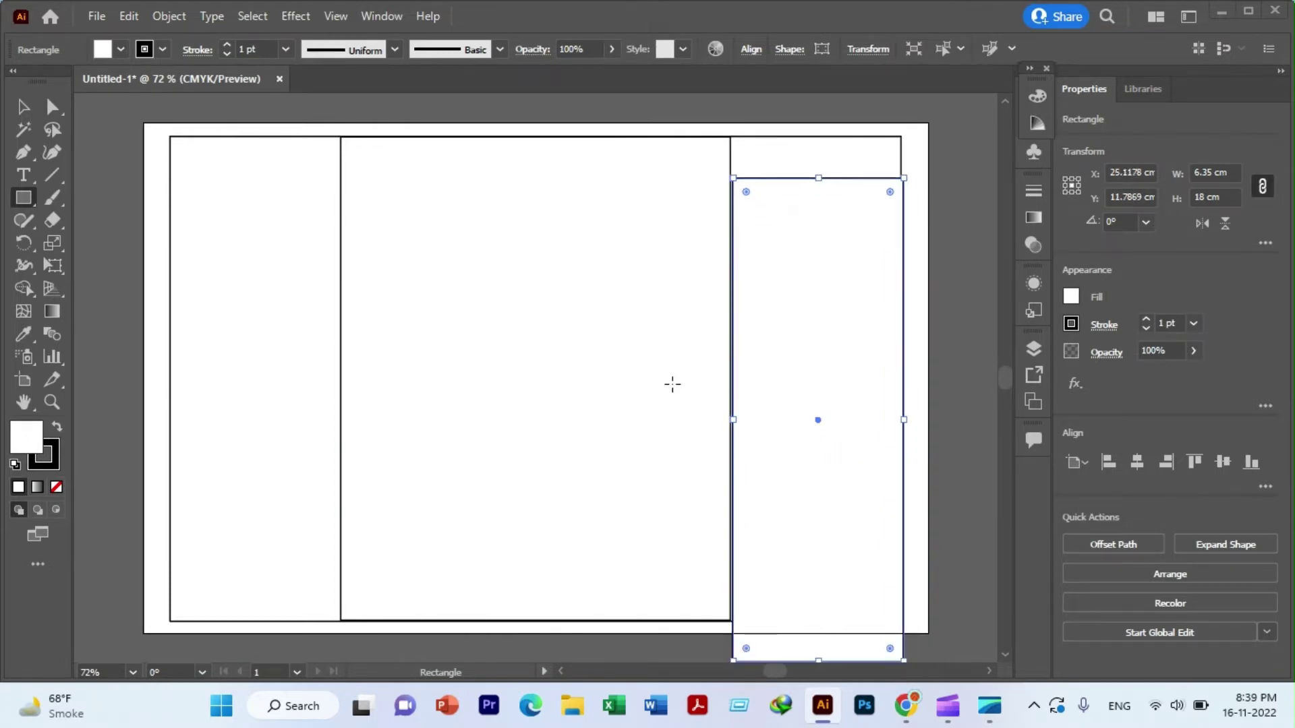
key("shift+Up")
key("shift+Up")
key("shift+Up")
key("shift+Up")
key("Up")
key("Up")
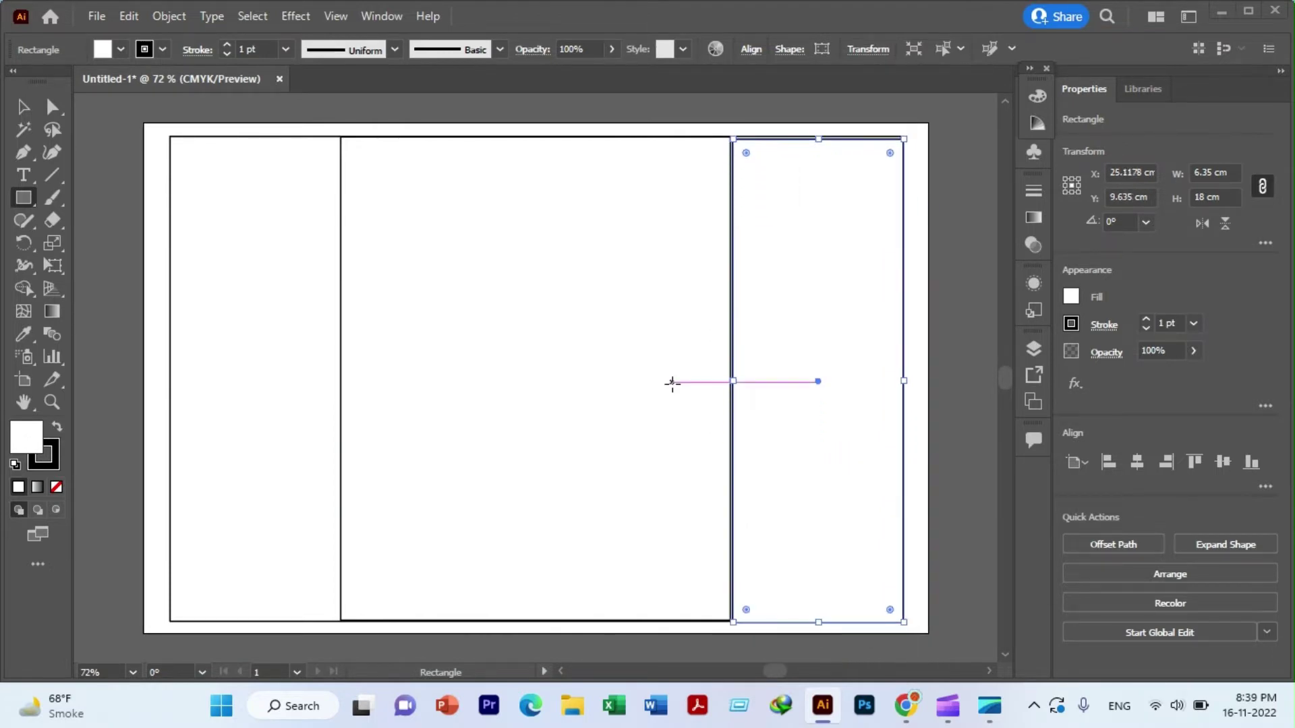
key("Up")
key("Left")
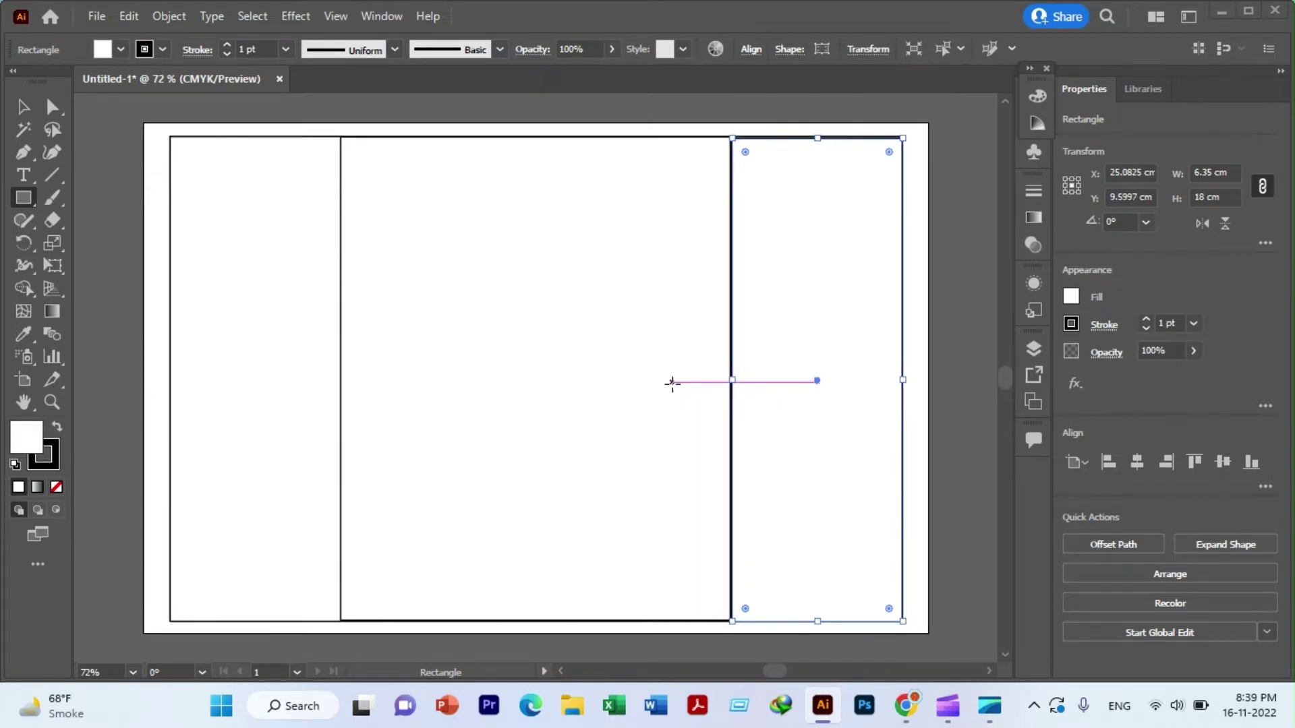
left_click(948, 278)
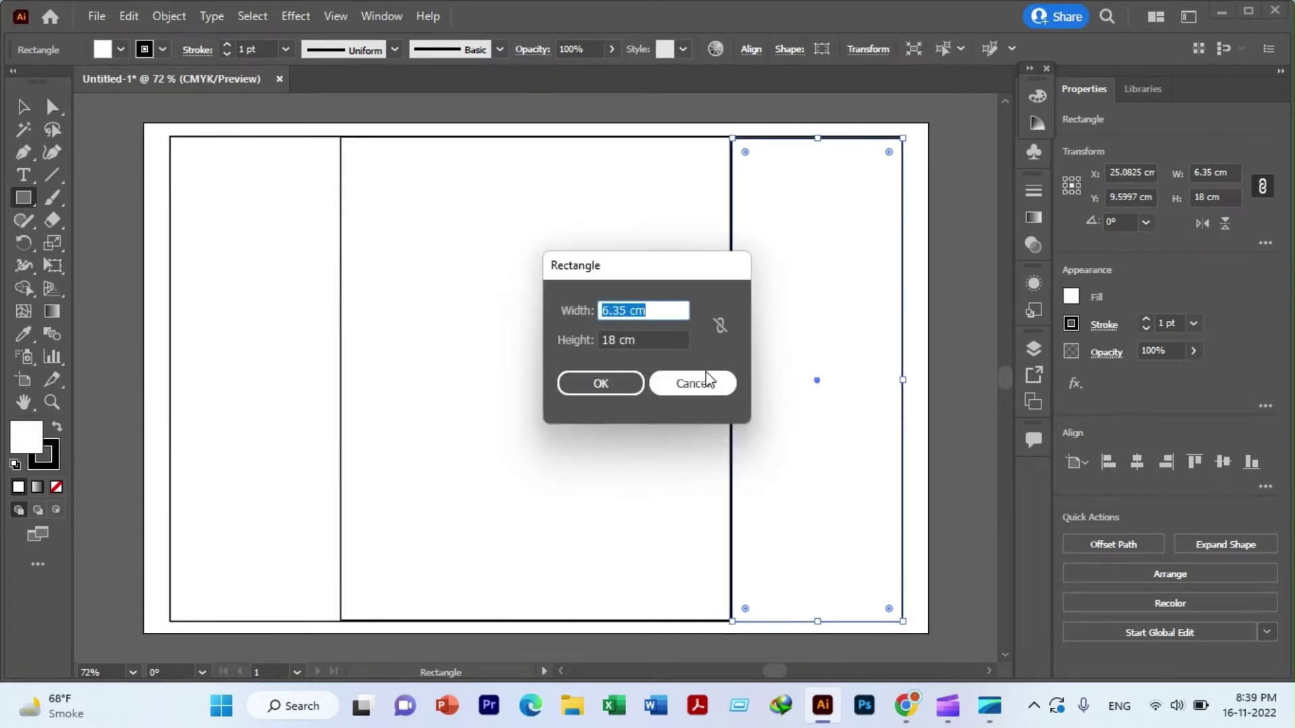
left_click(706, 383)
left_click(23, 107)
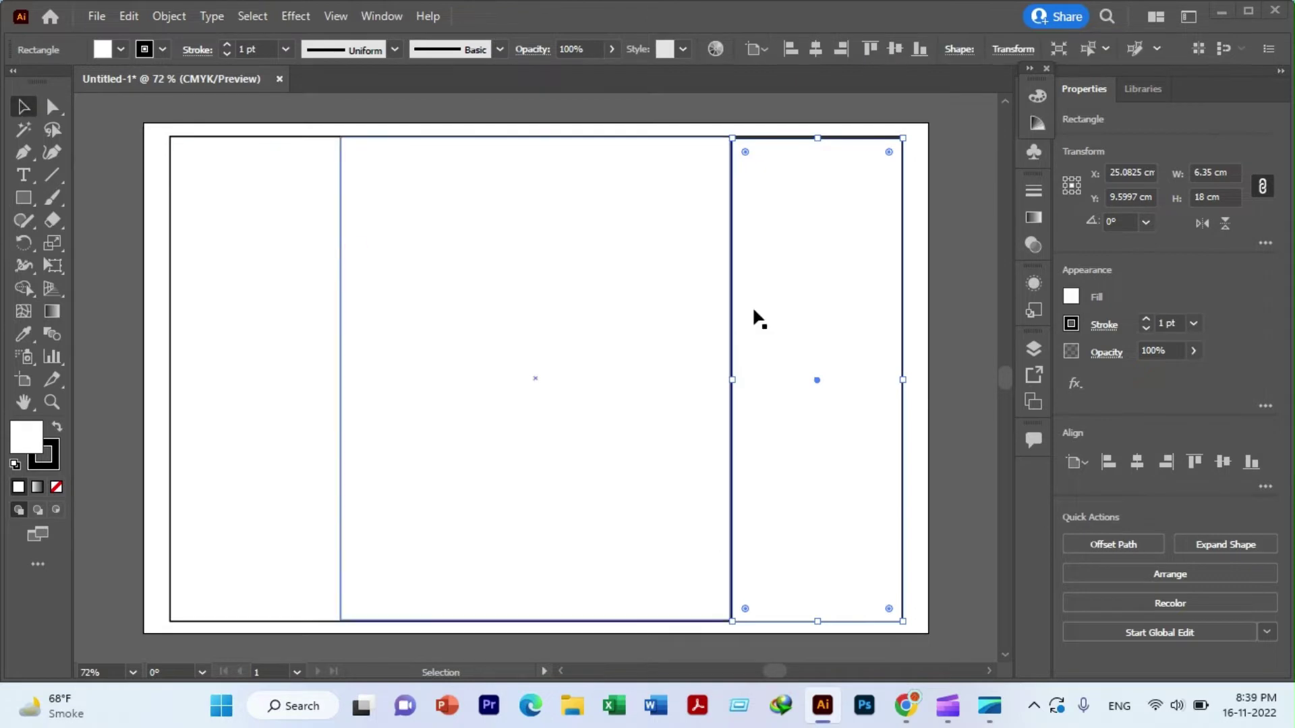
left_click(971, 261)
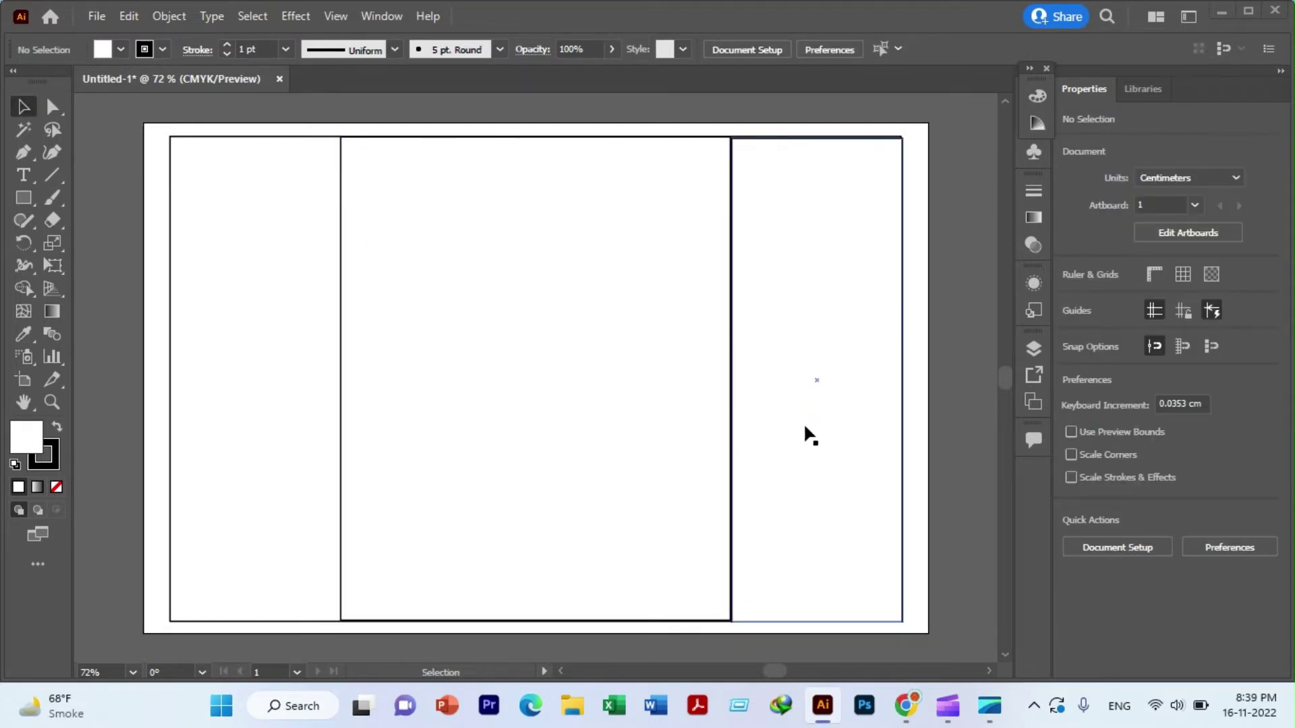
left_click(824, 380)
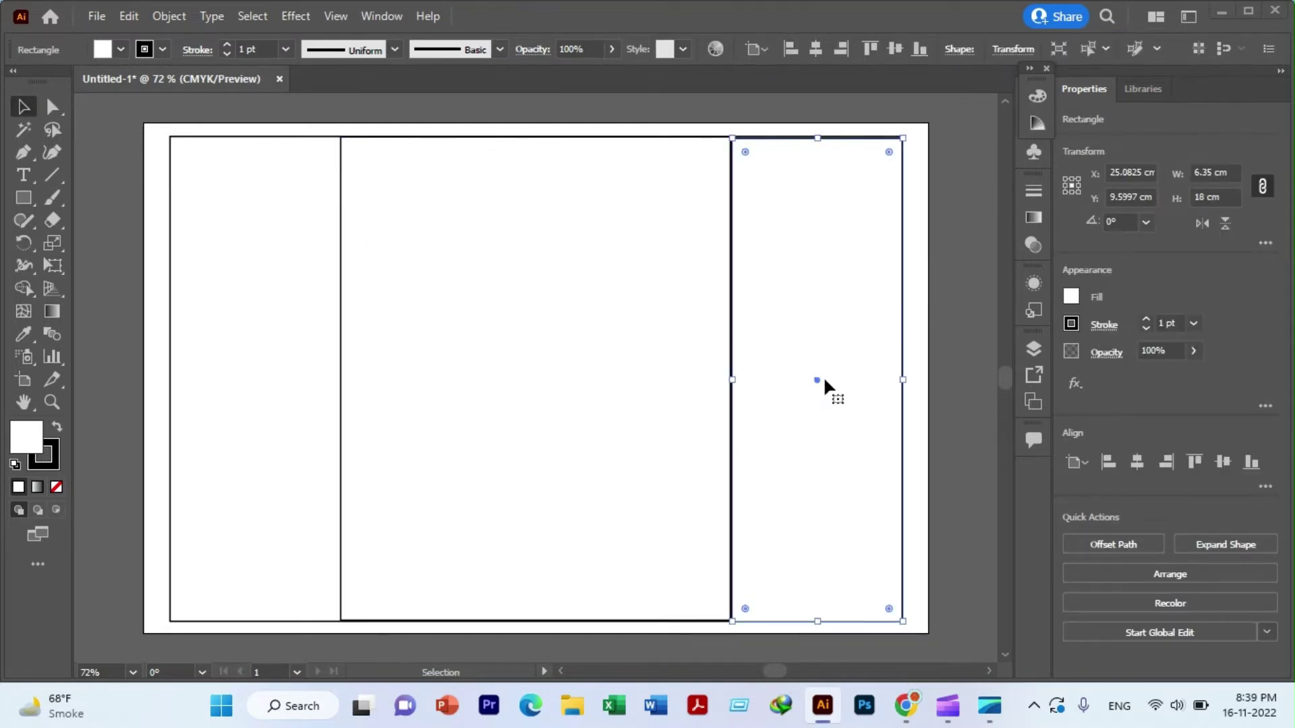
key("Up")
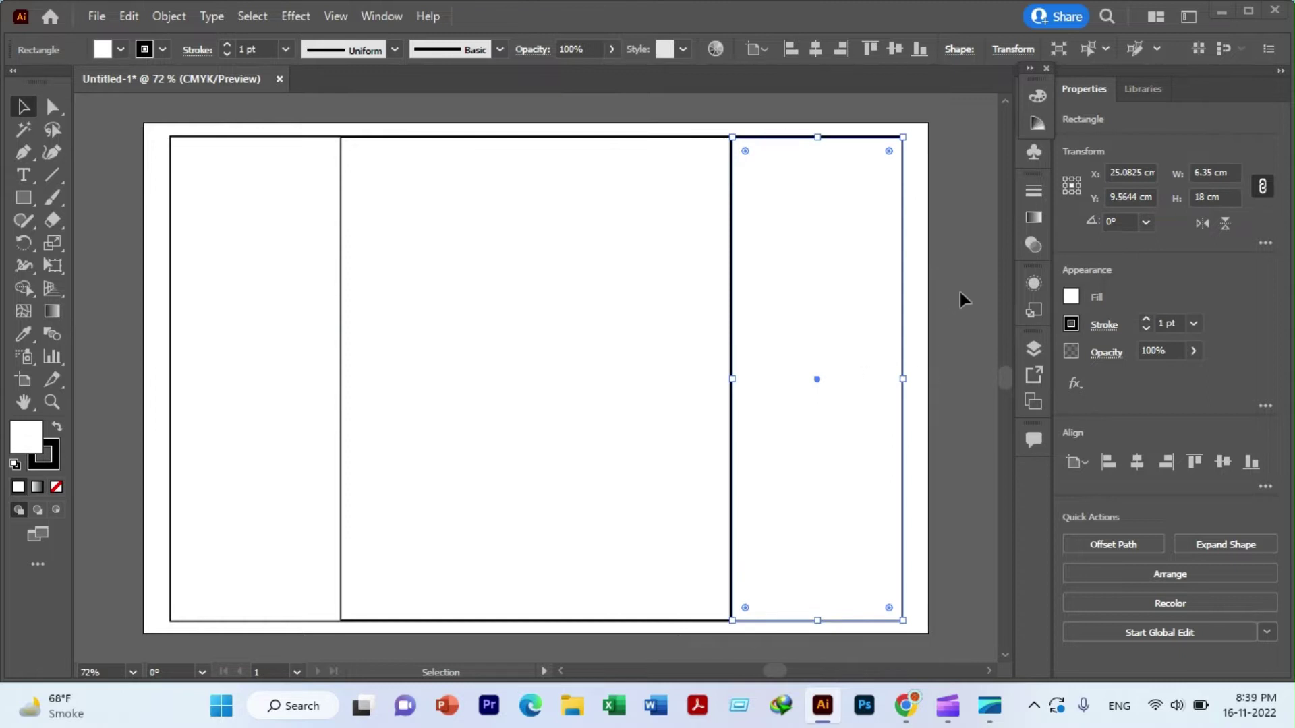
left_click(964, 290)
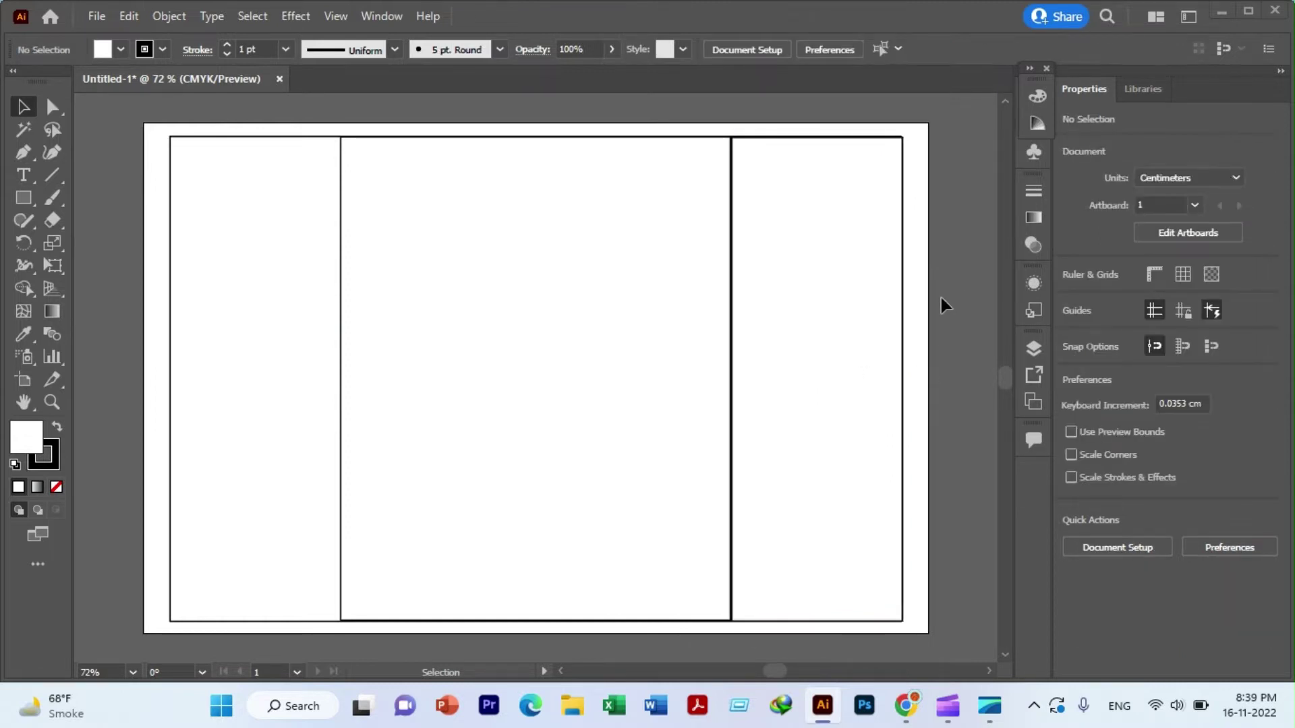
left_click(776, 138)
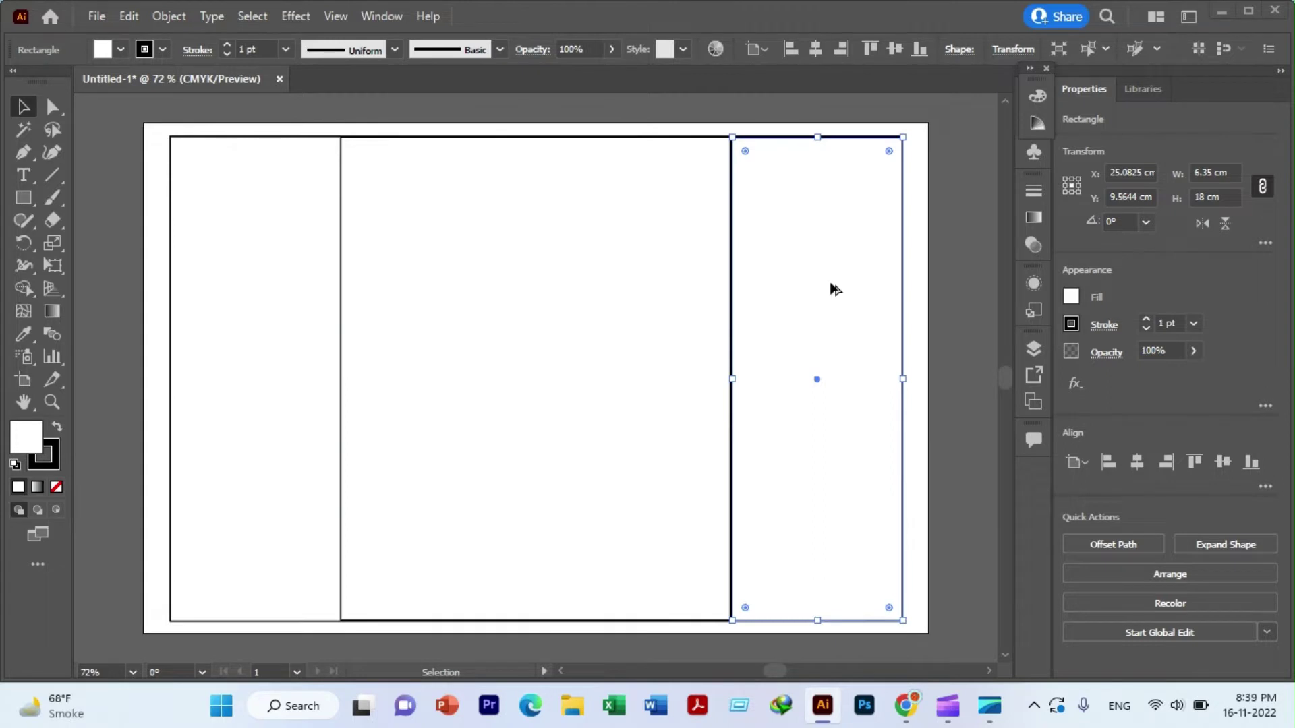
left_click_drag(831, 291, 269, 289)
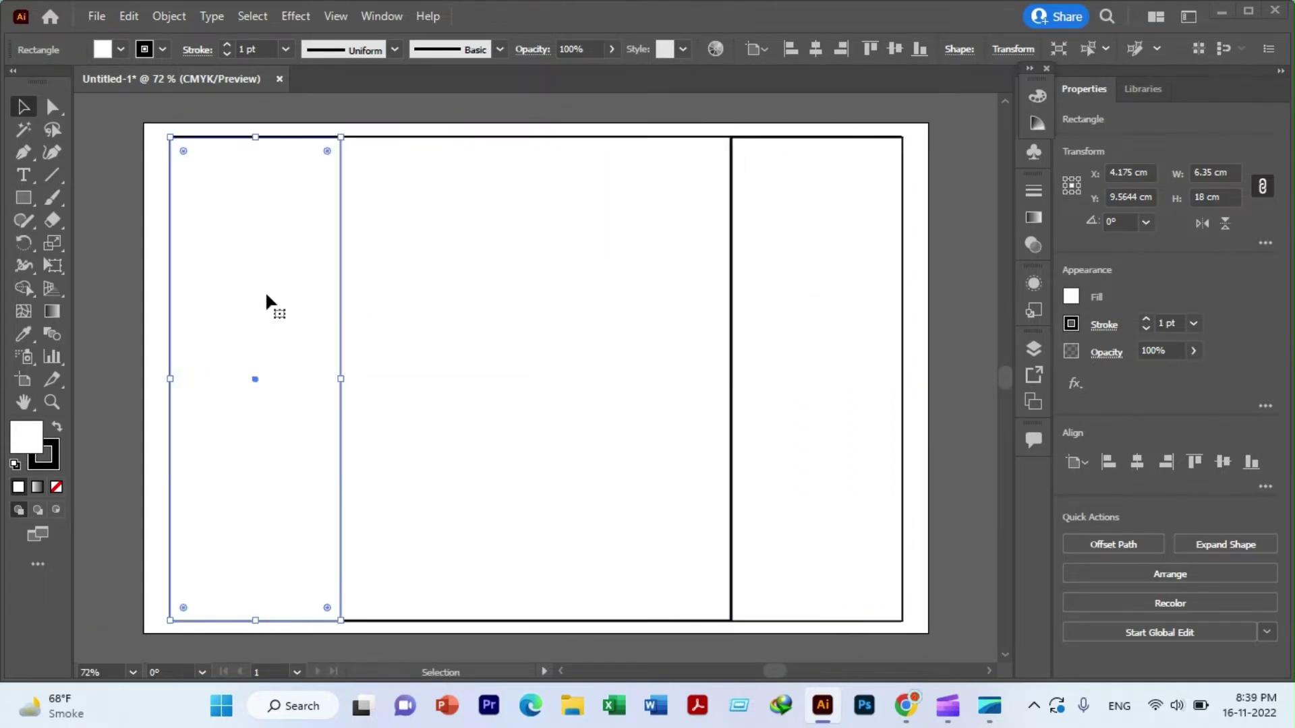
key("Right")
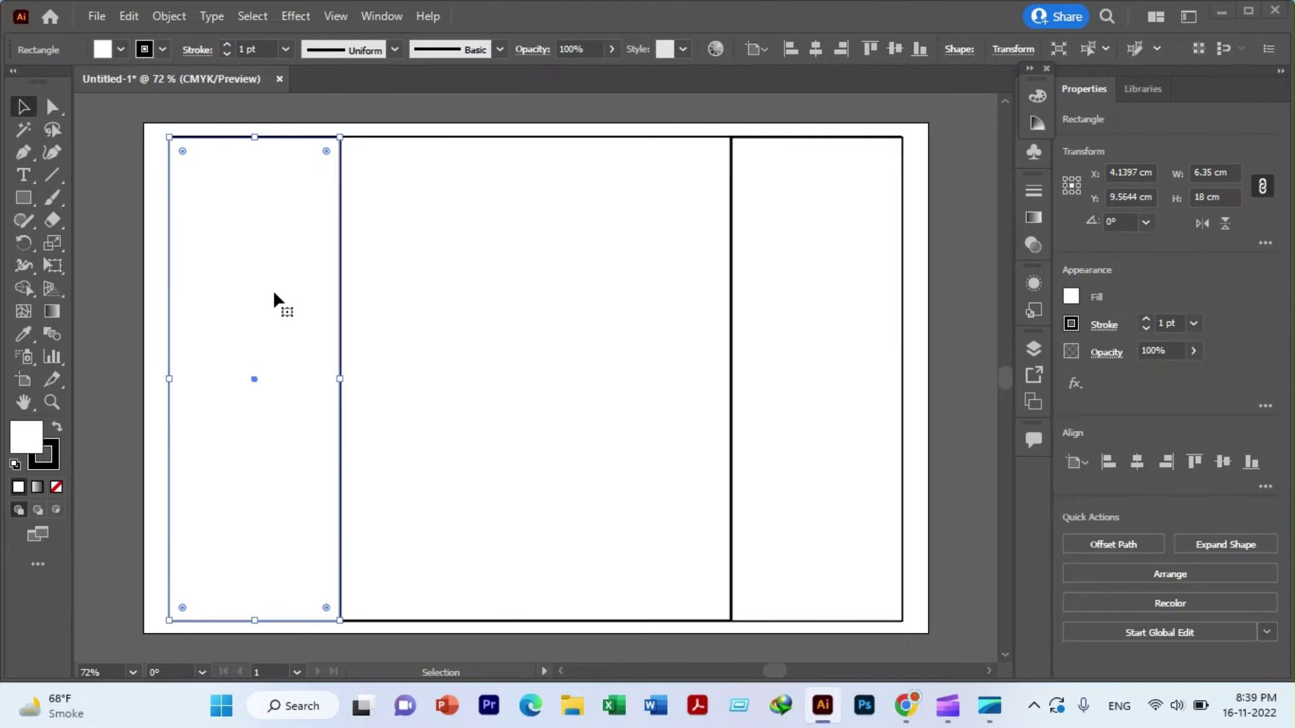
key("Left")
left_click(111, 153)
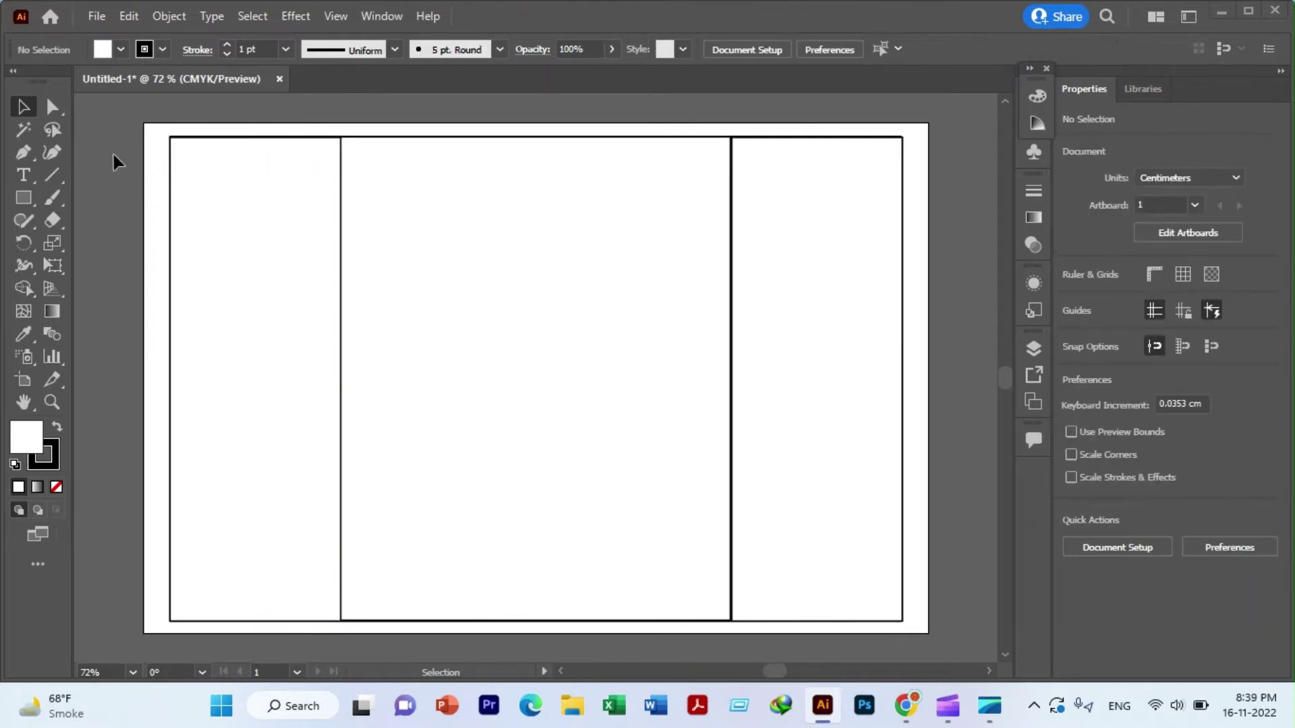
left_click(706, 139)
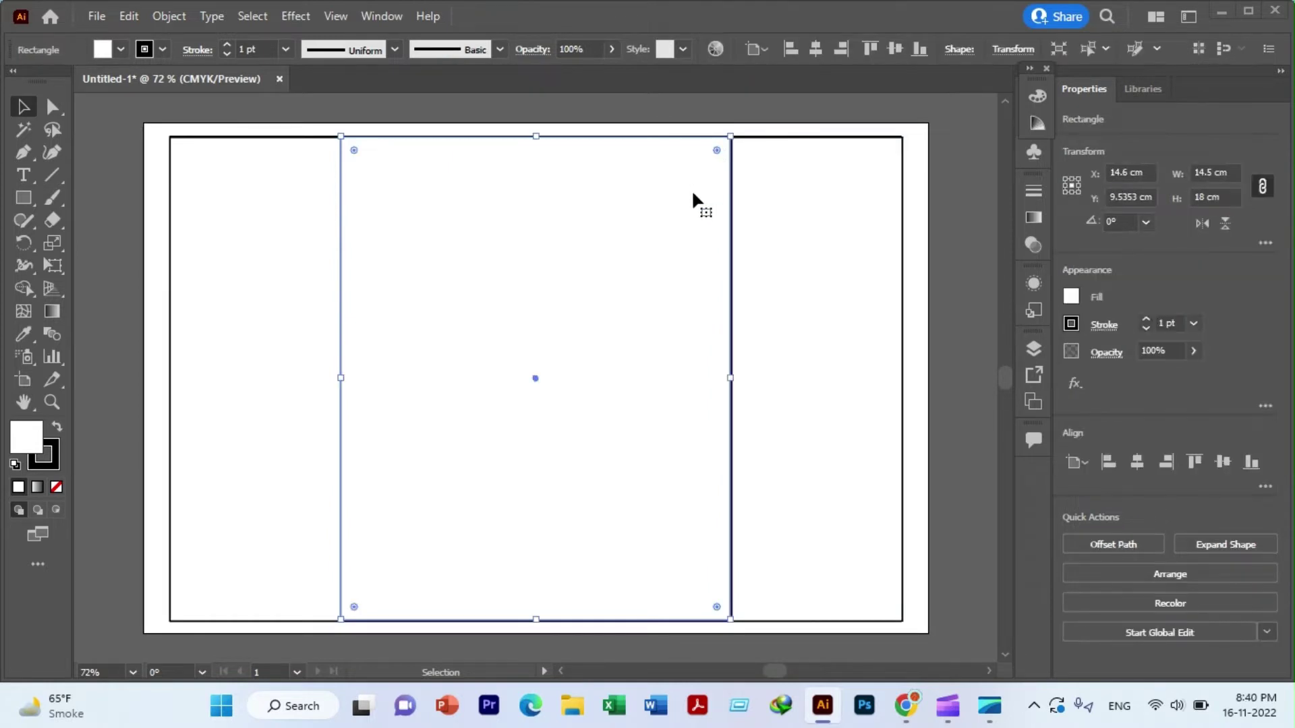
left_click(948, 124)
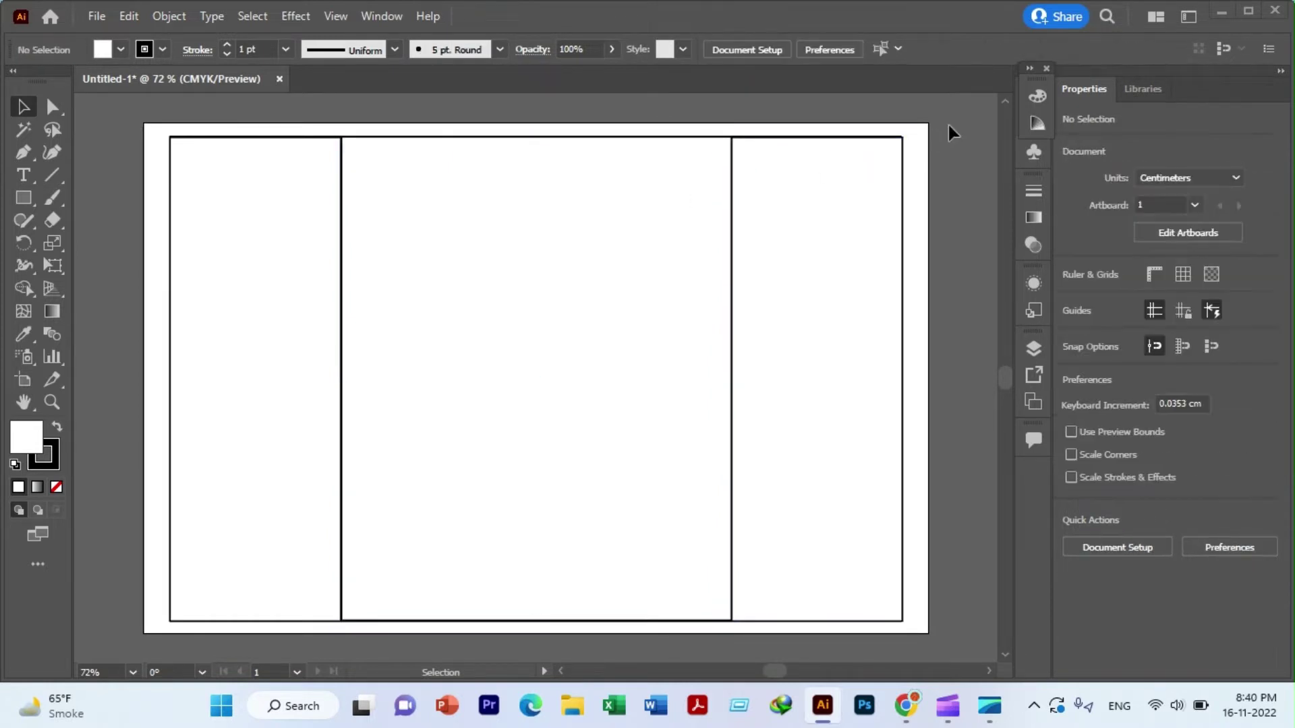
left_click(887, 617)
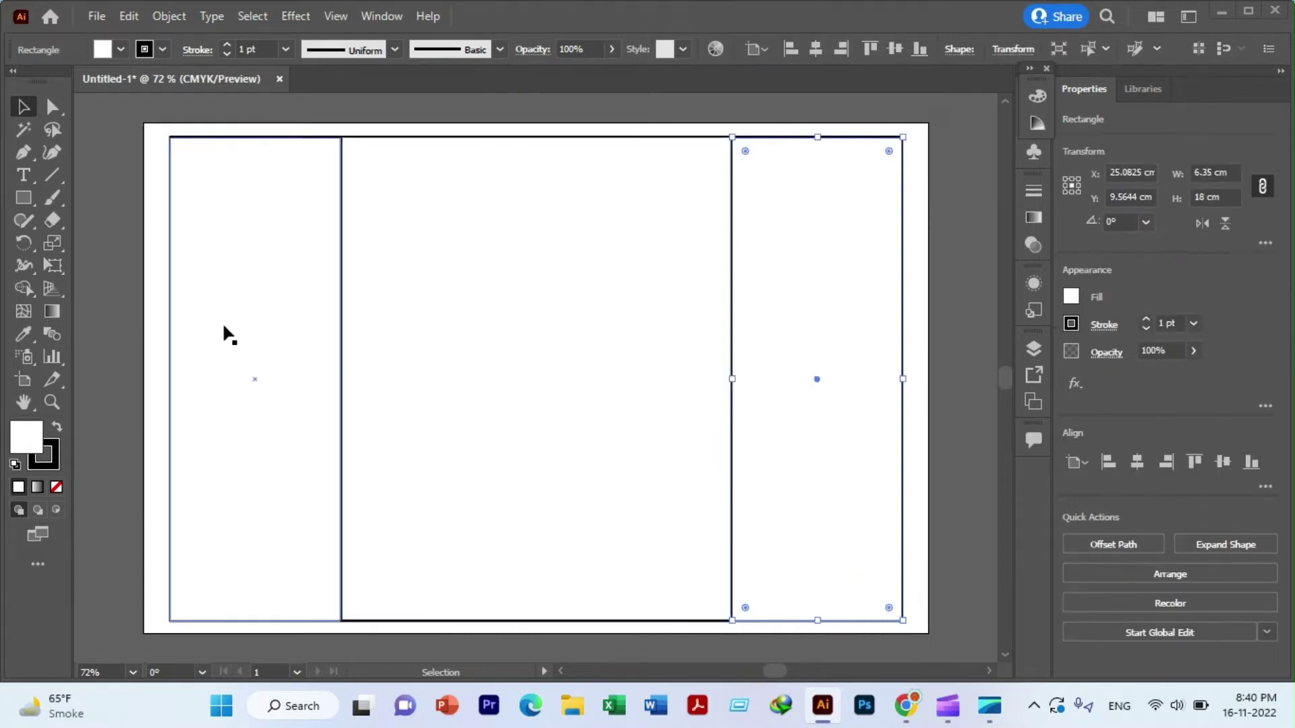
left_click(341, 265)
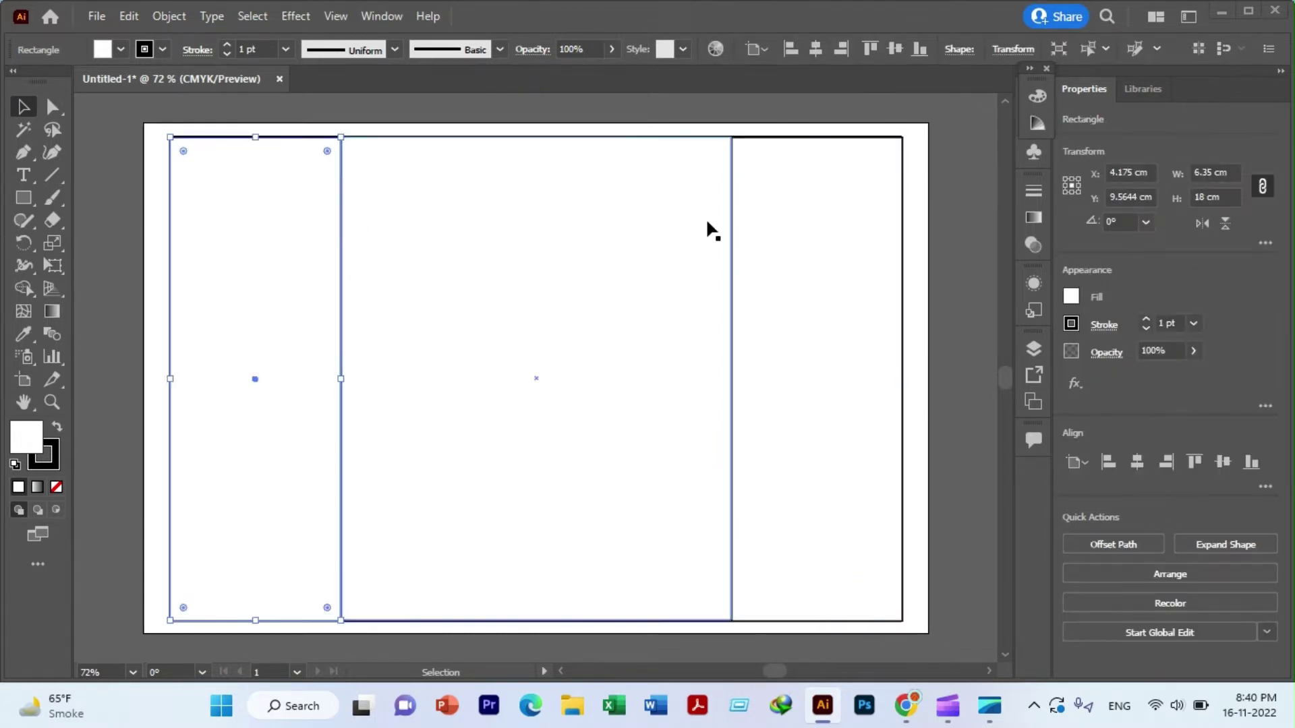
left_click(930, 181)
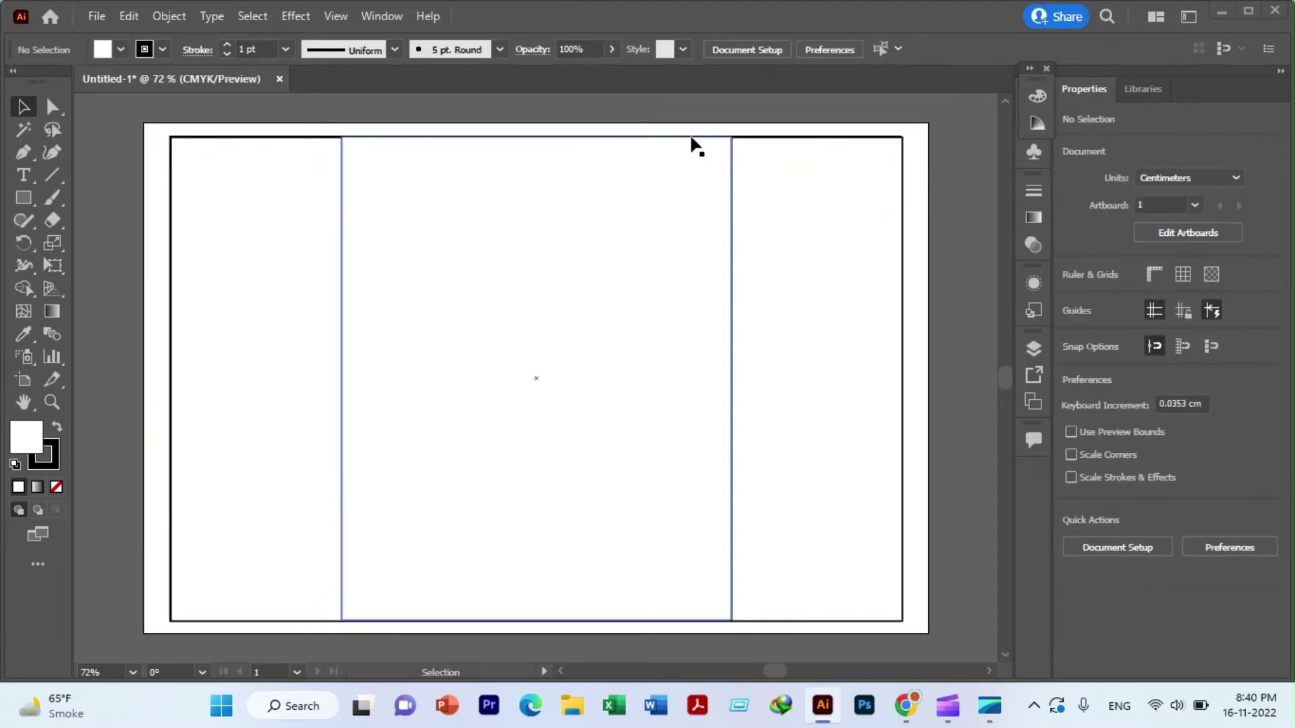
left_click(498, 180)
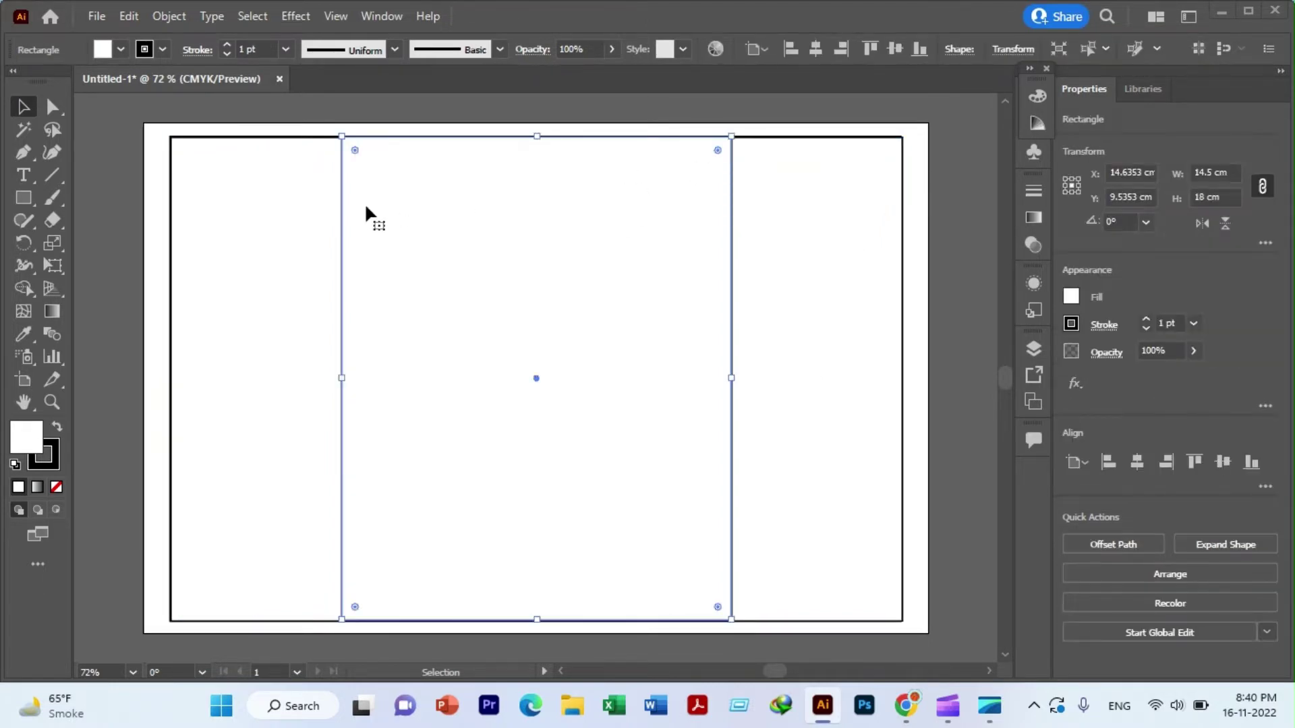
left_click(153, 192)
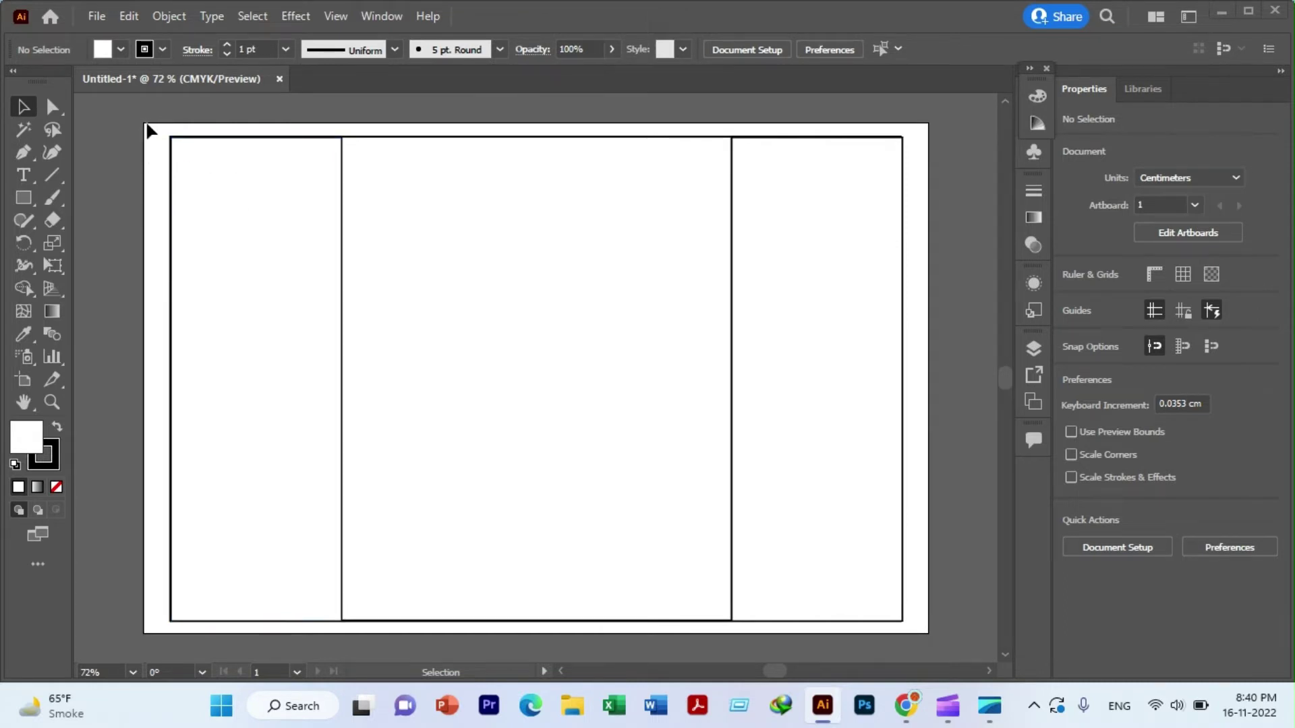
left_click(24, 196)
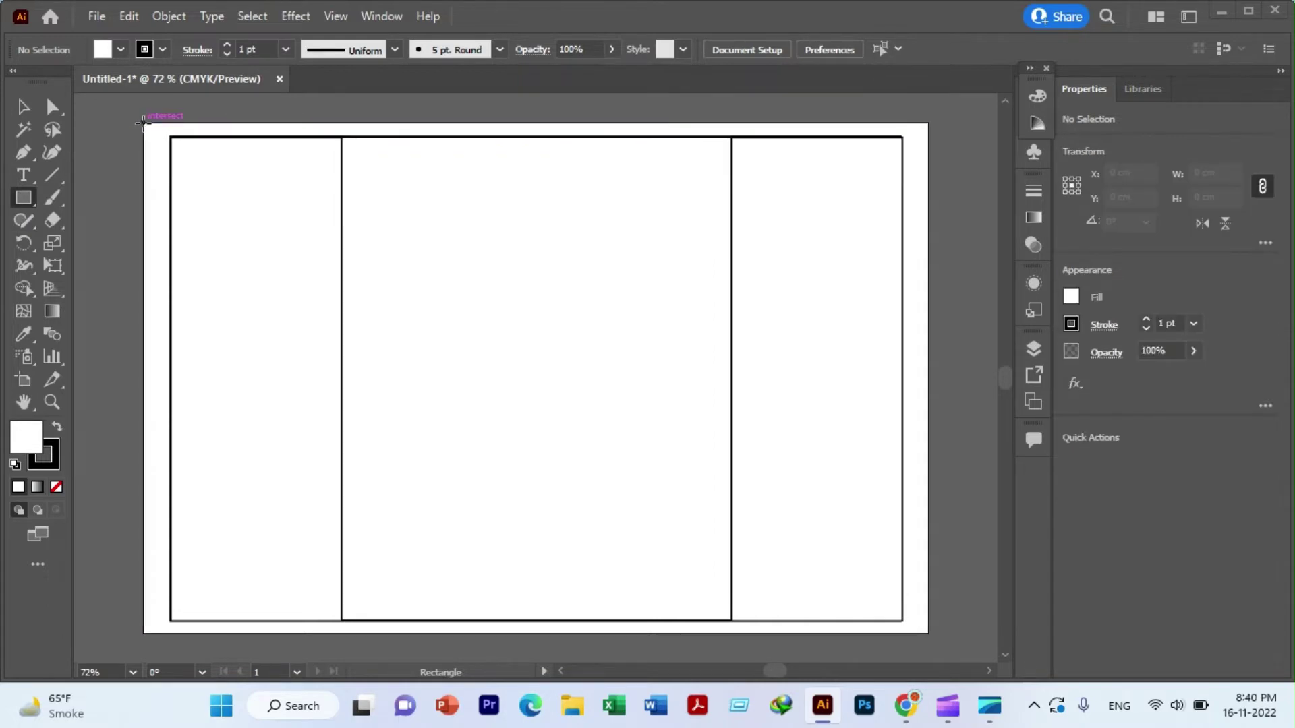
left_click_drag(143, 122, 906, 582)
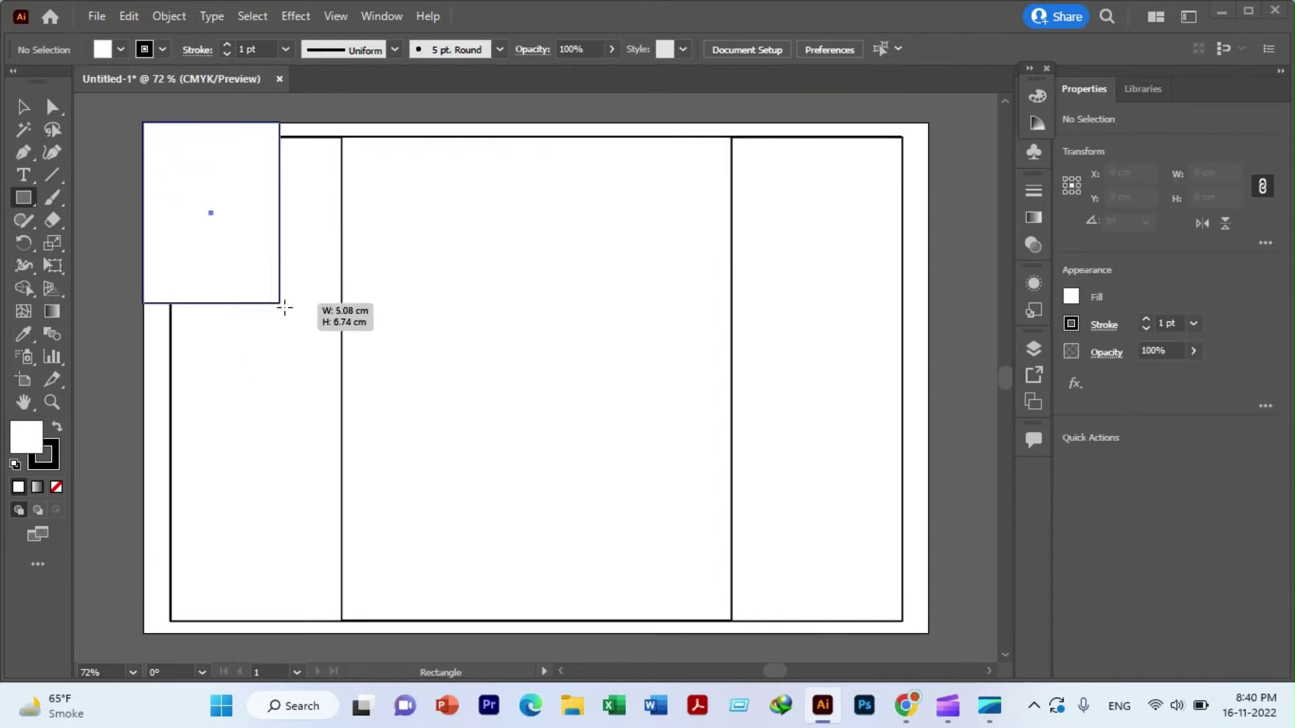
left_click(906, 581)
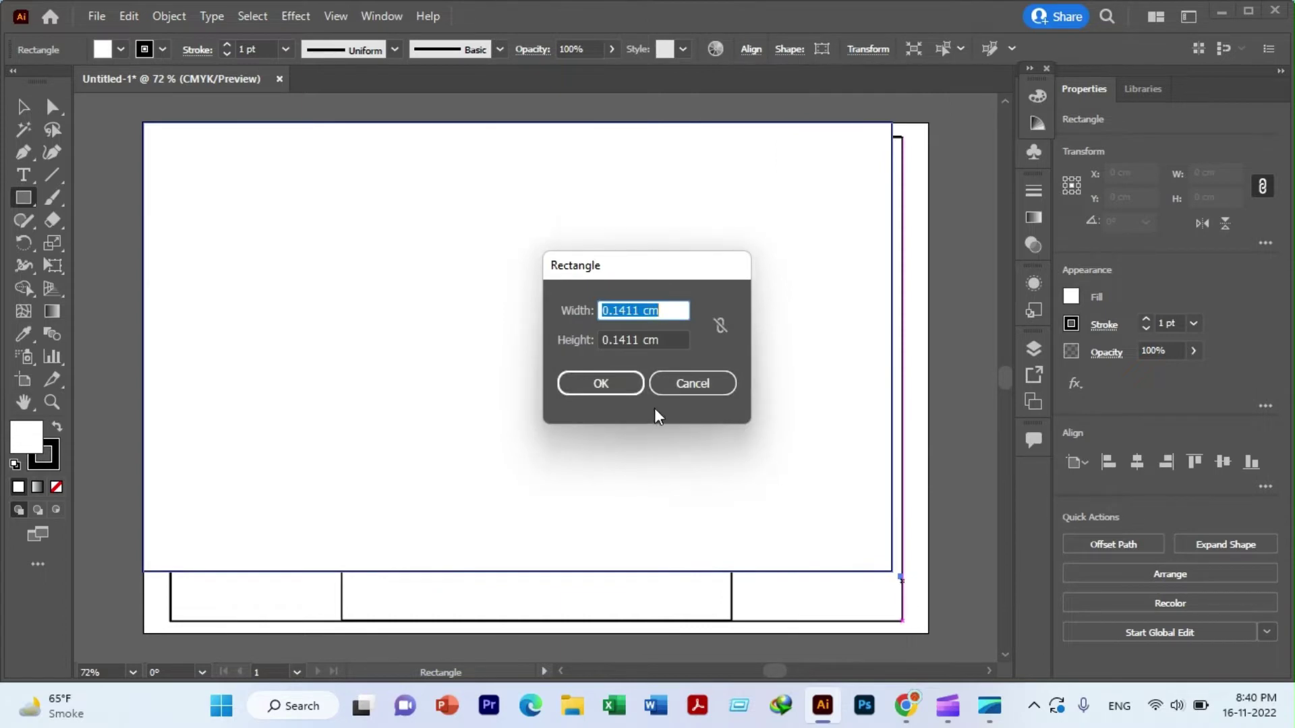
left_click(684, 383)
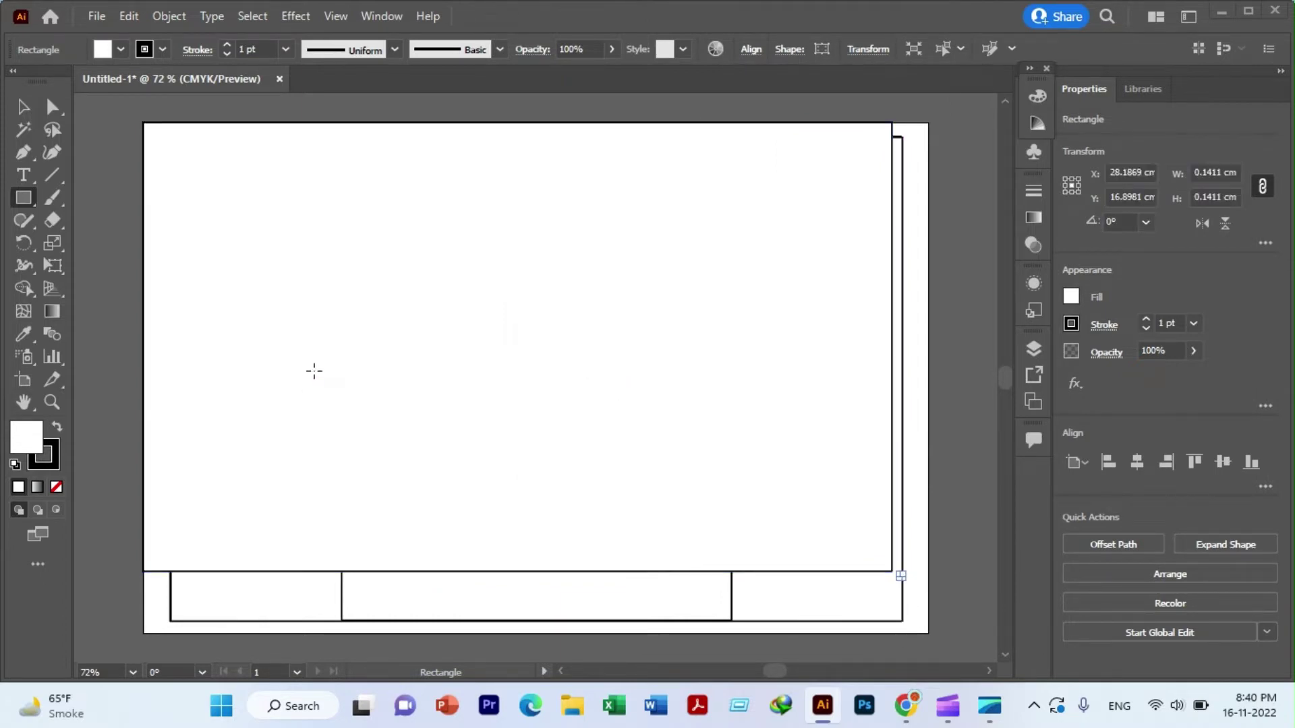
key("Delete")
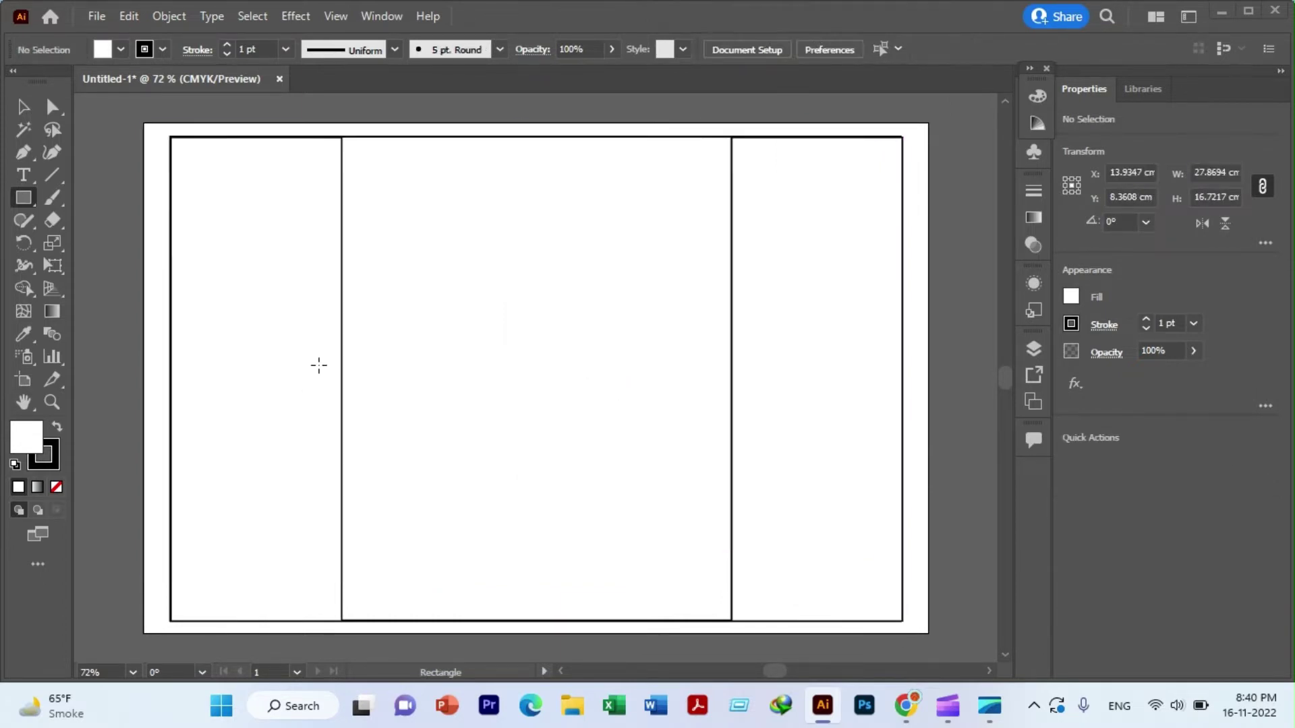
left_click(21, 110)
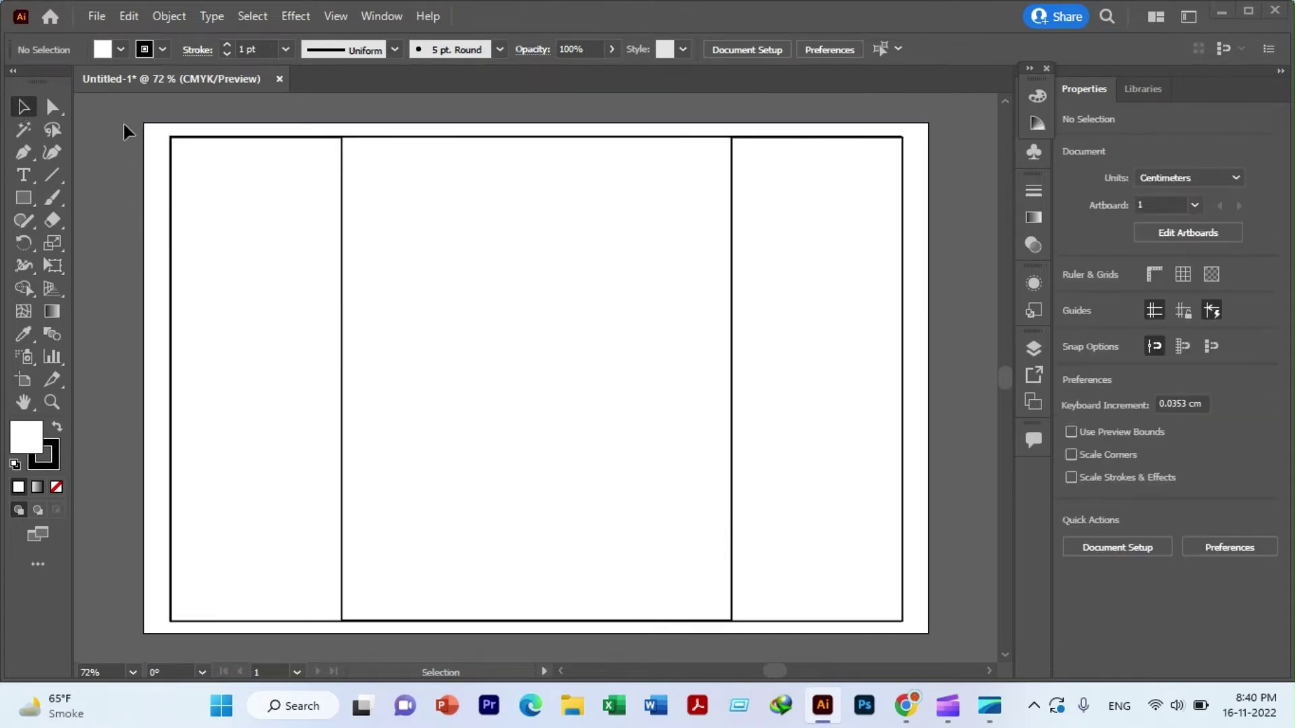
left_click(25, 198)
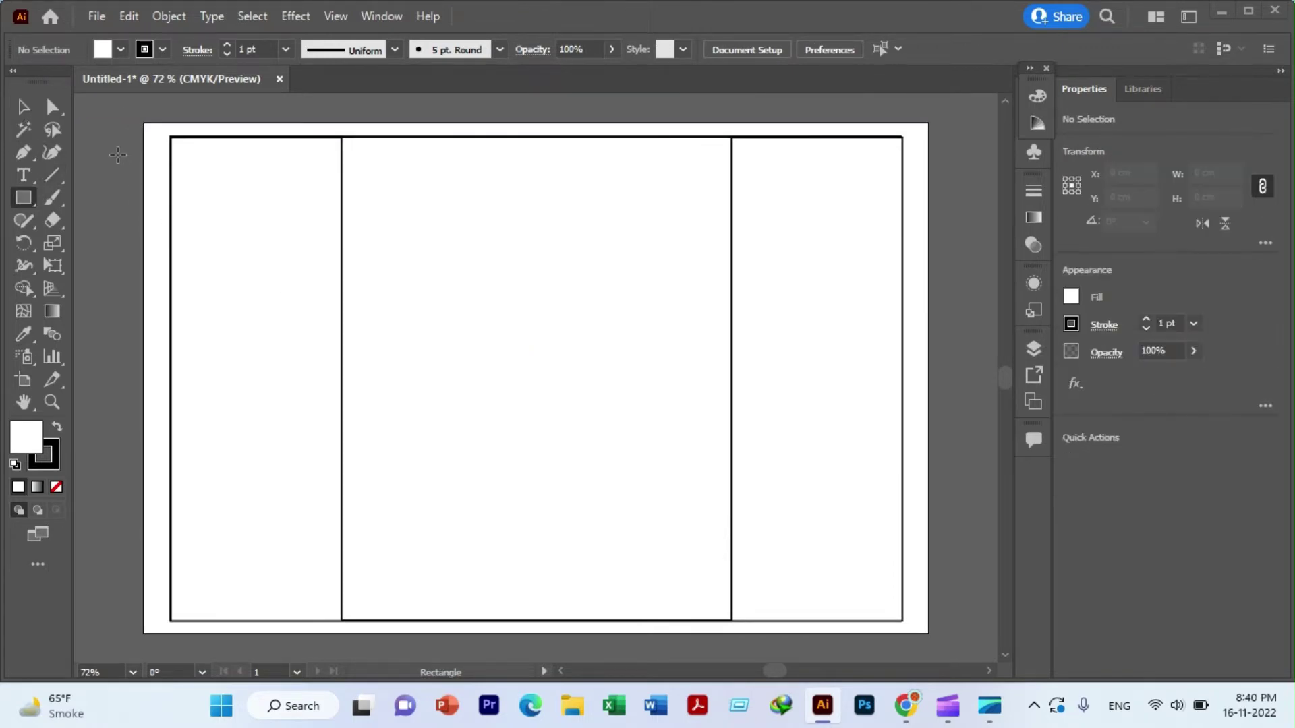
left_click_drag(143, 122, 581, 377)
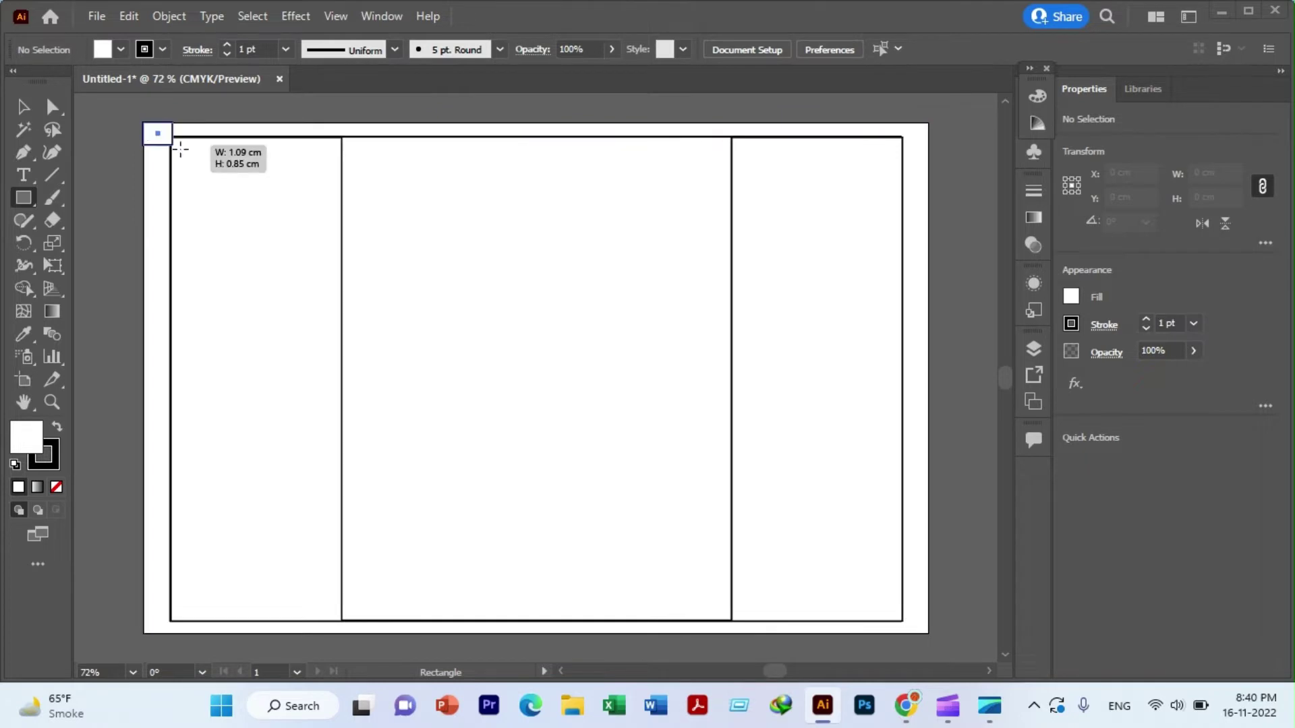
left_click_drag(685, 428, 758, 460)
left_click_drag(768, 464, 879, 576)
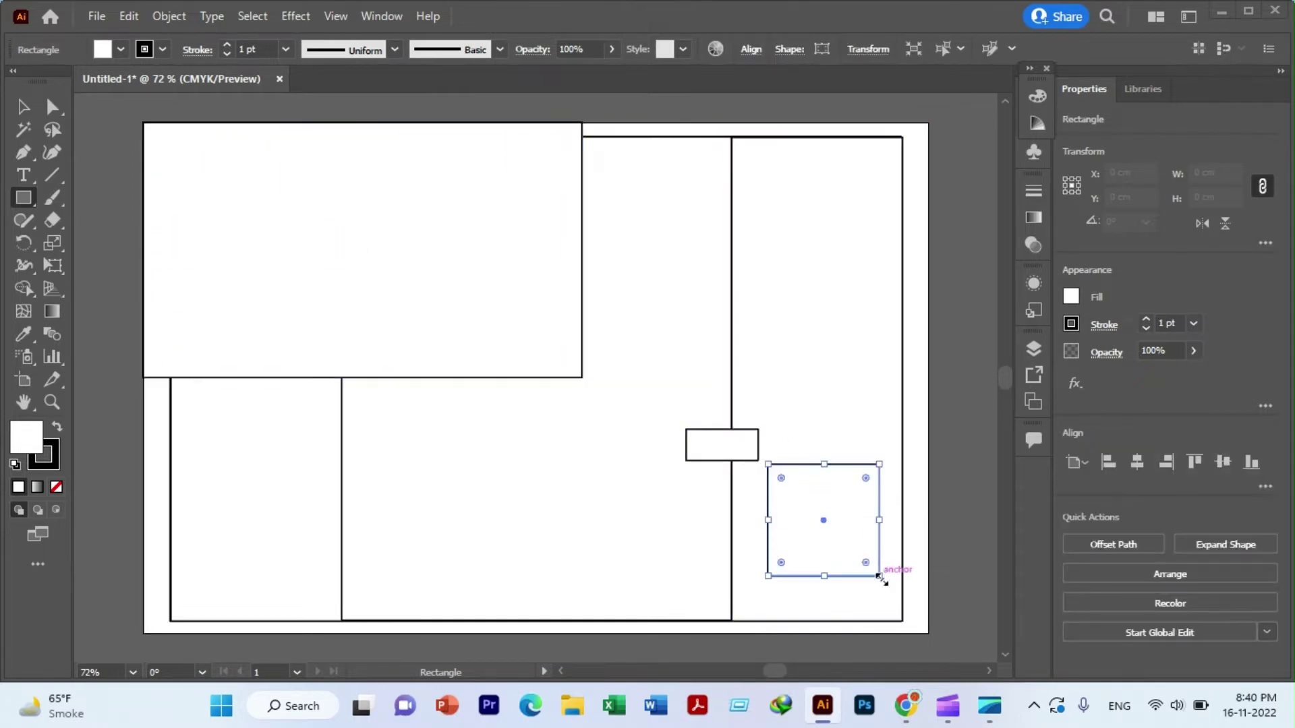
key("ctrl+z")
- Undo the stray rectangle, draw one covering the whole artboard, and send it behind the panels
key("ctrl+z")
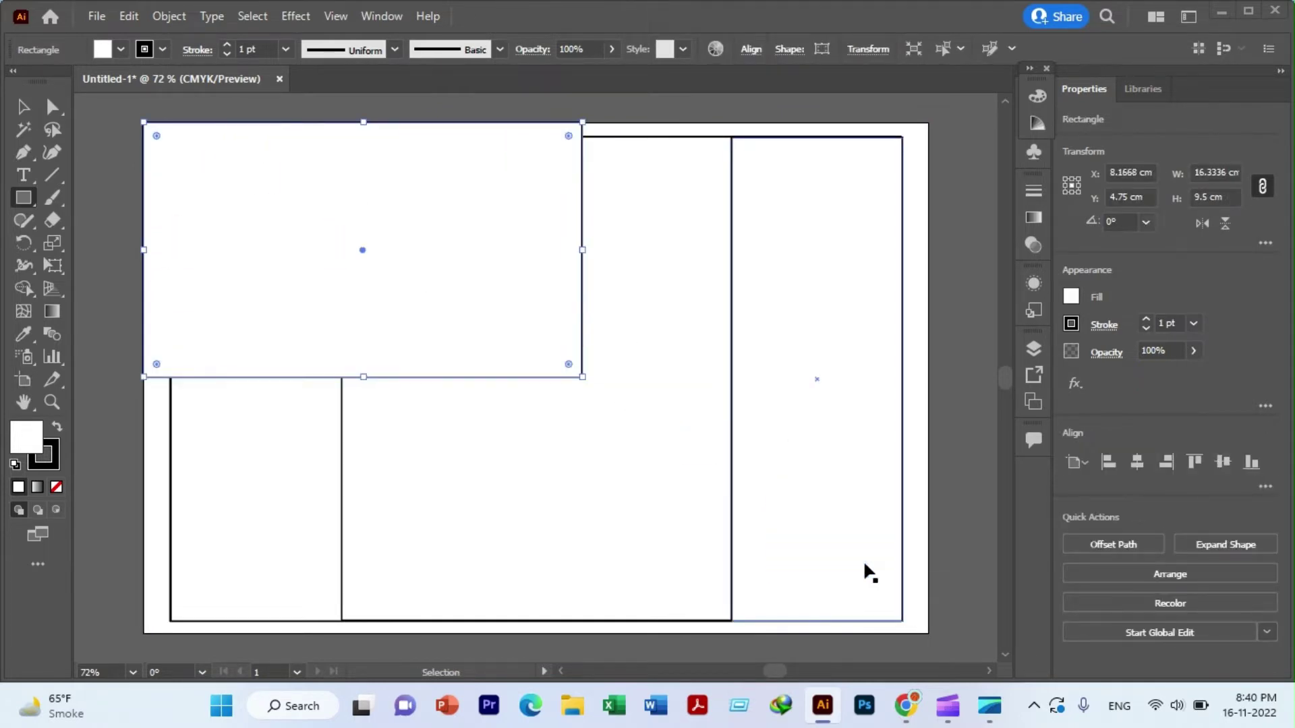
key("ctrl+z")
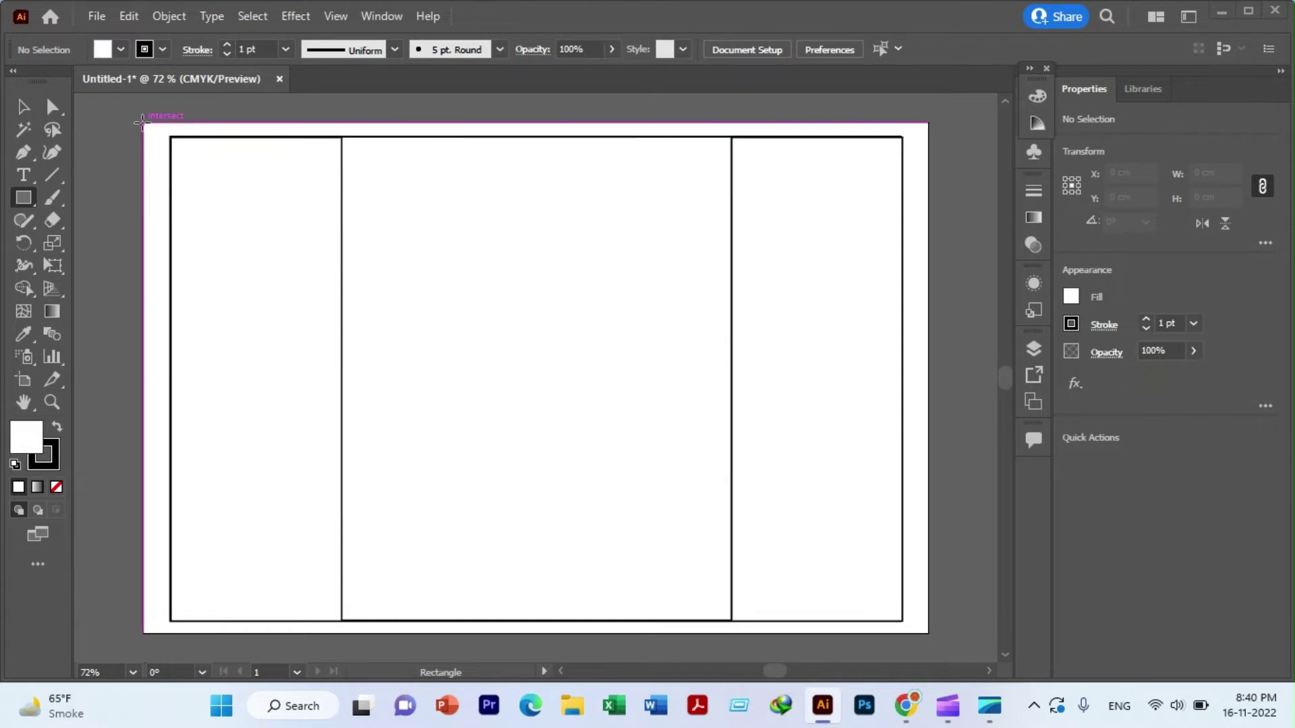
left_click_drag(141, 122, 929, 632)
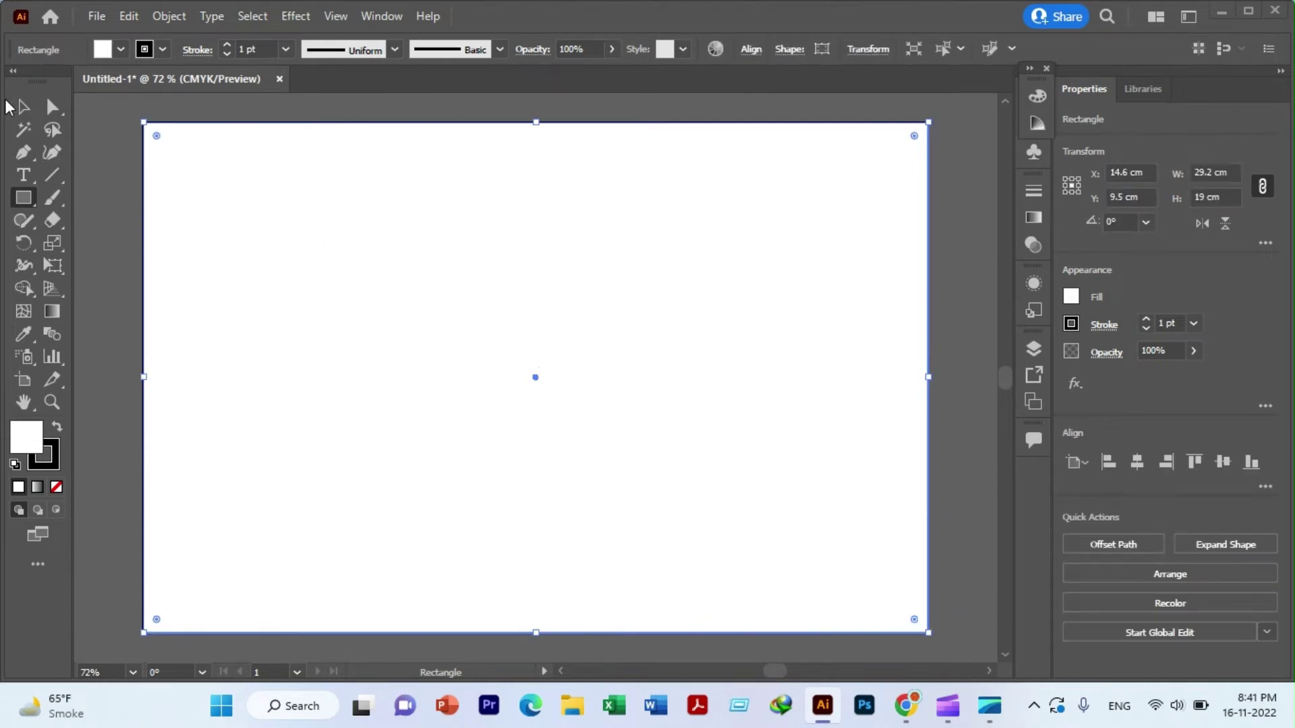
left_click(23, 106)
right_click(395, 263)
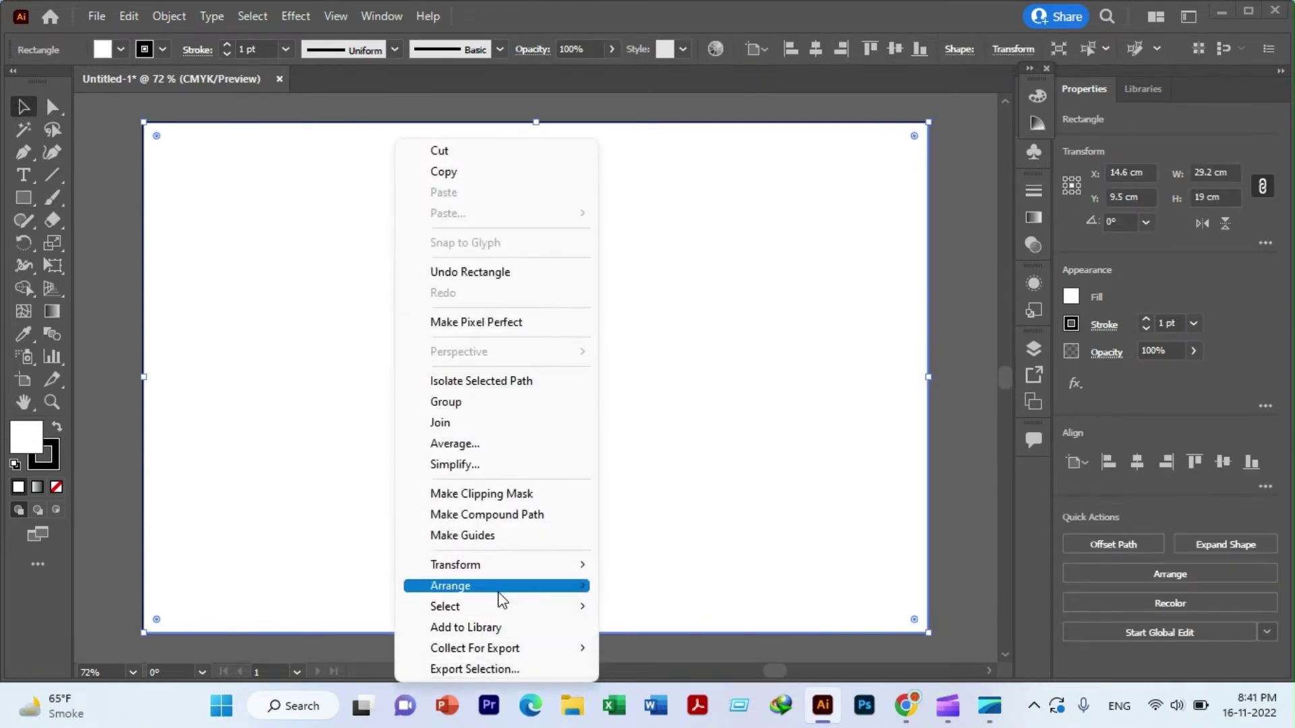
mouse_move(451, 585)
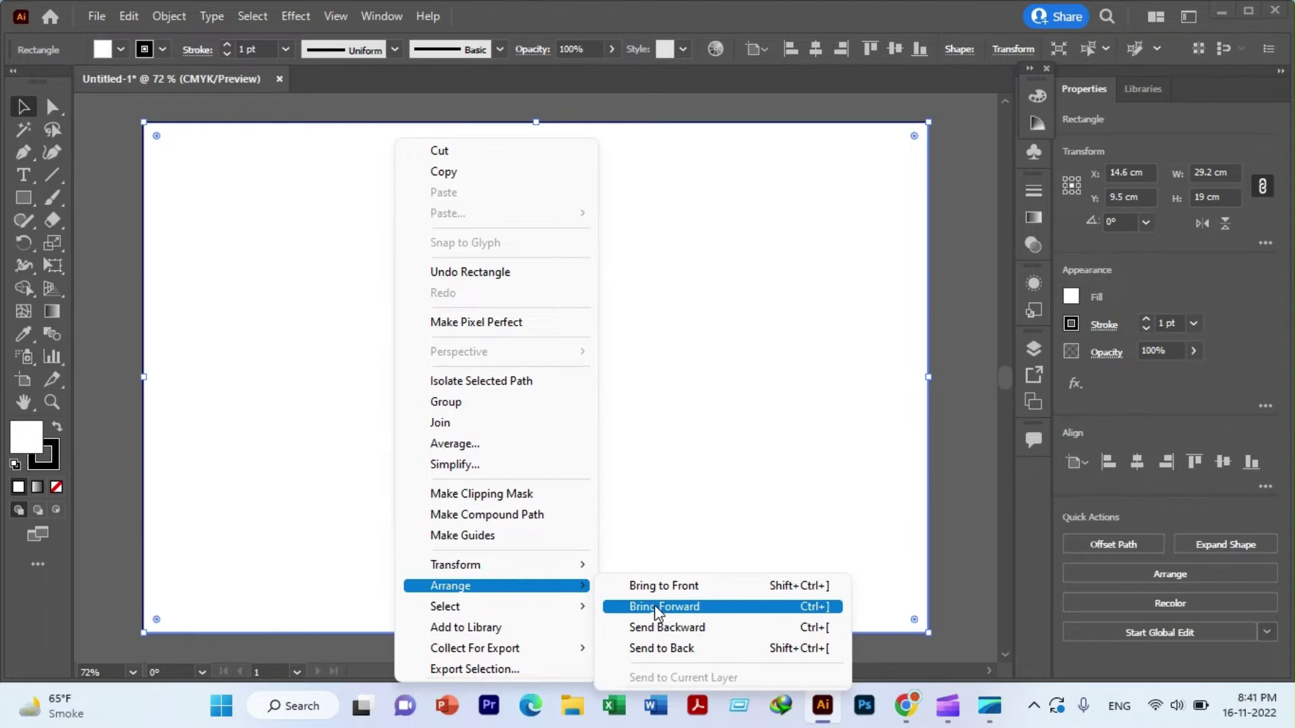
left_click(668, 648)
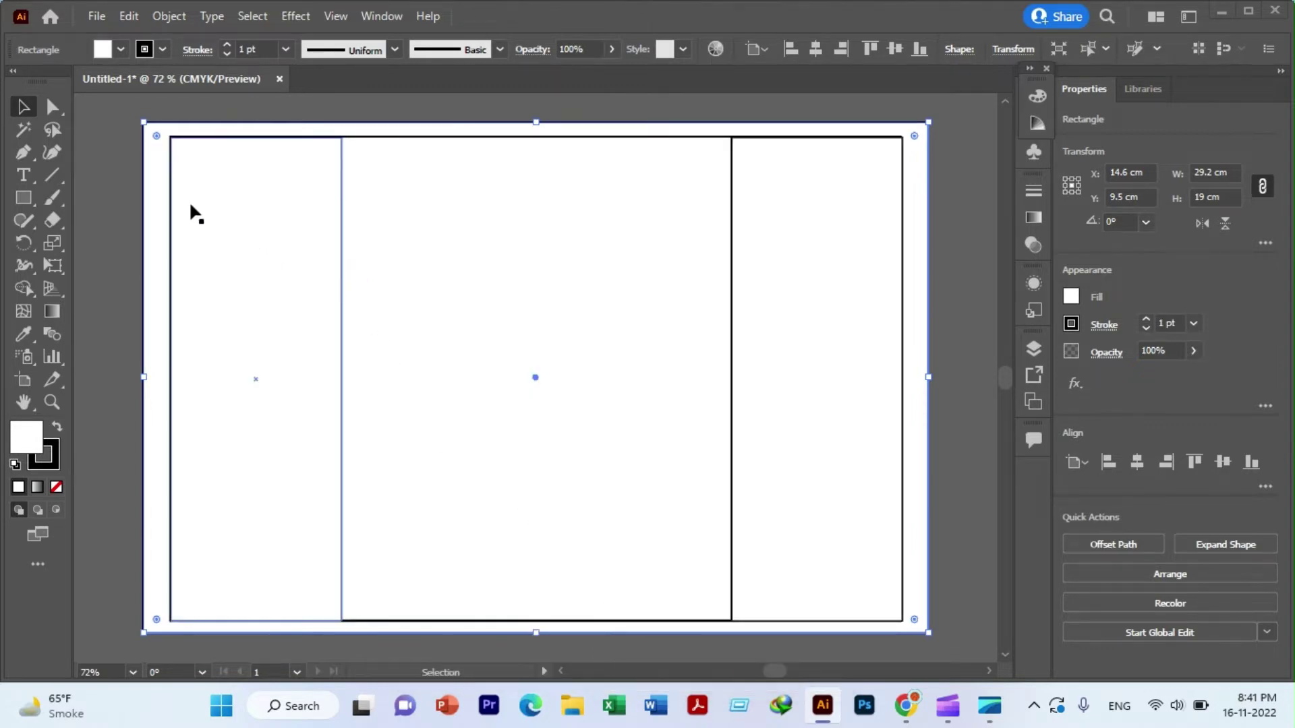
- Fill the background rectangle with orange D88309
double_click(19, 439)
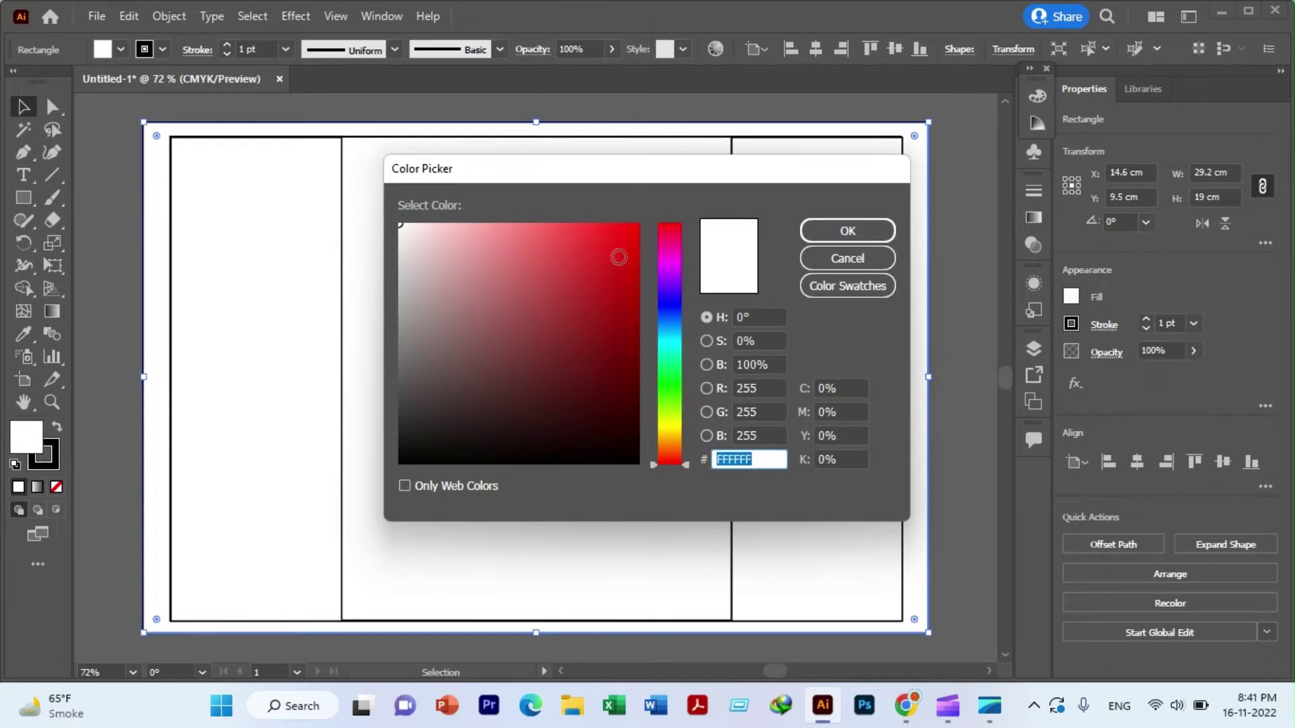
left_click(664, 425)
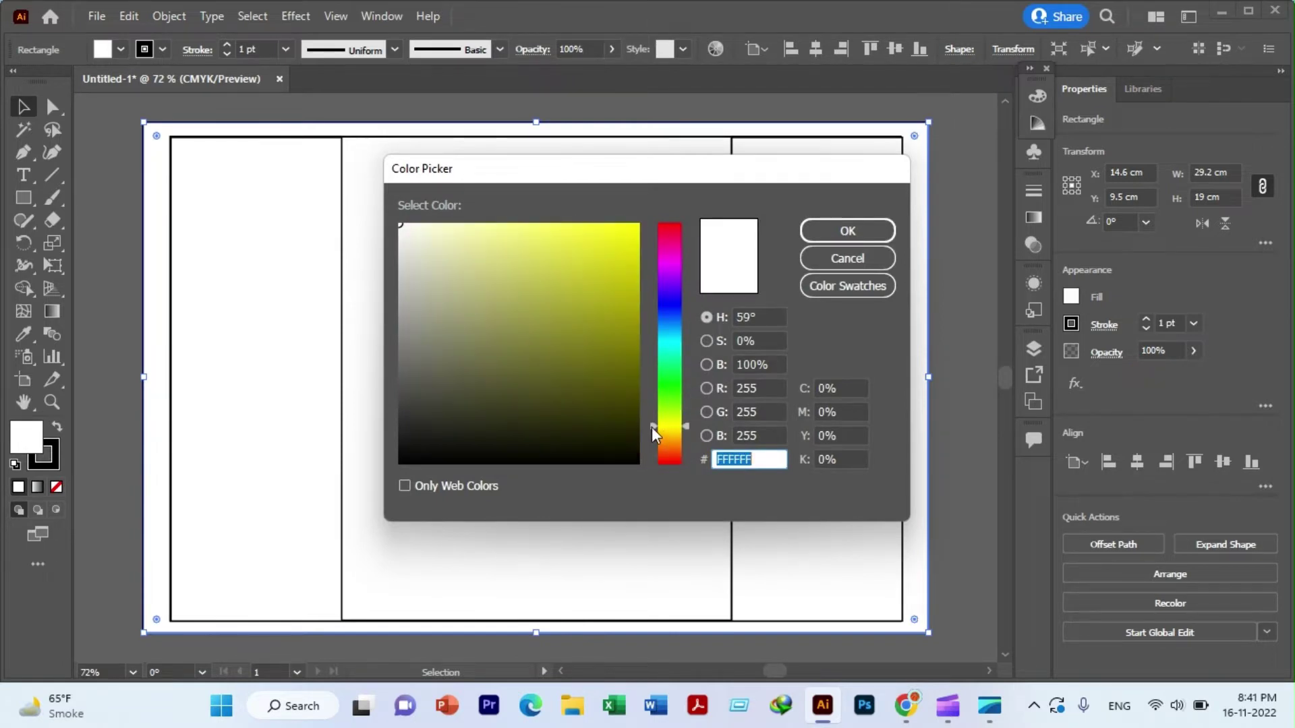
left_click_drag(651, 427, 652, 441)
left_click(629, 259)
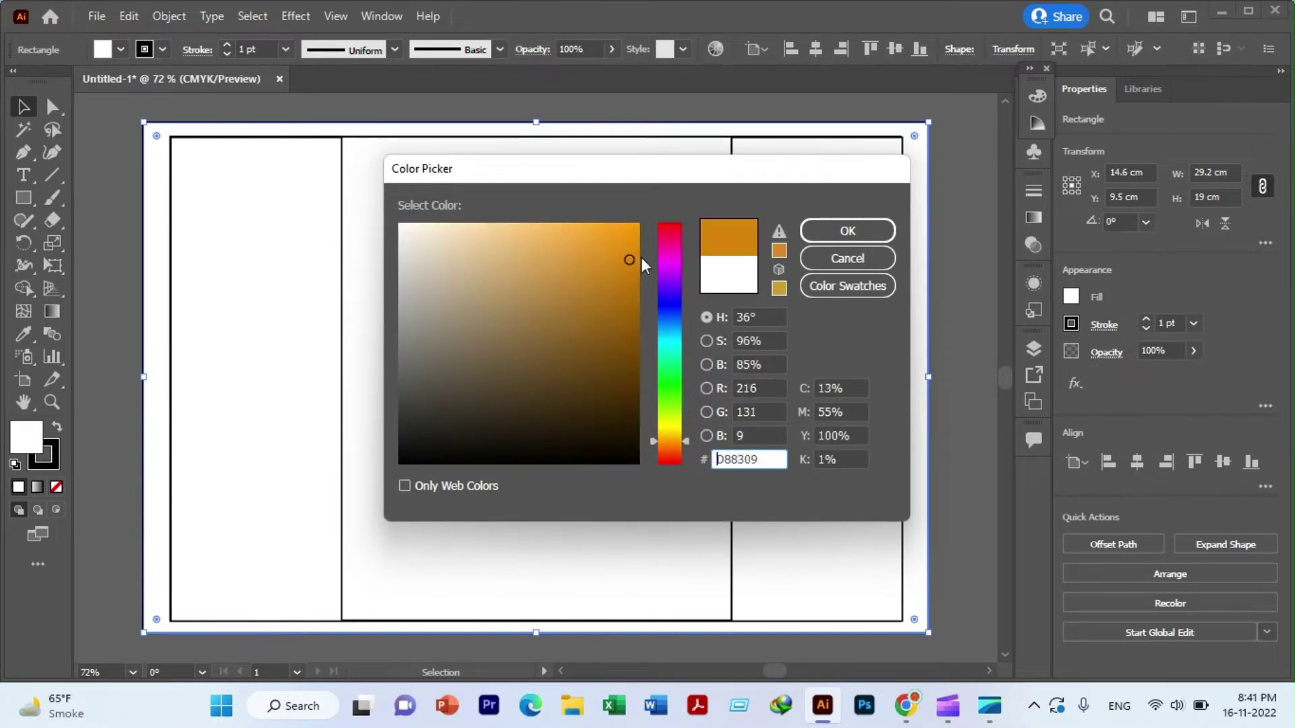
left_click(842, 228)
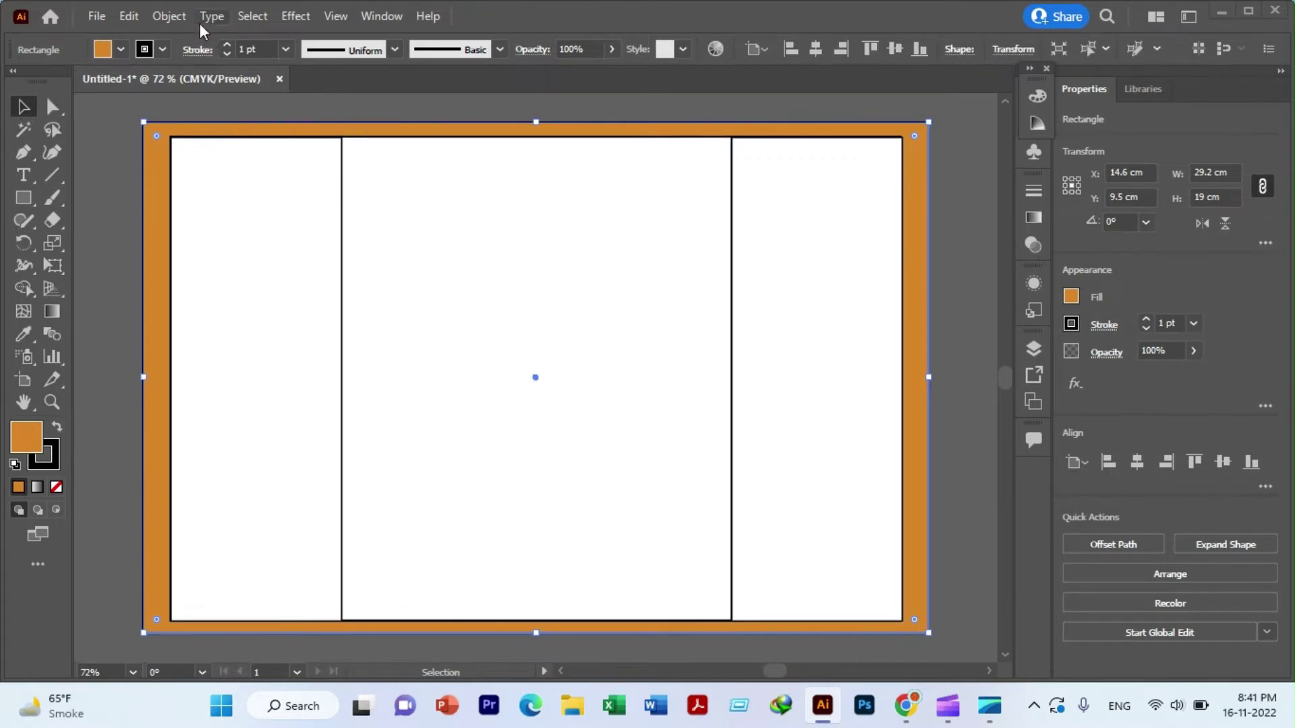
left_click(162, 16)
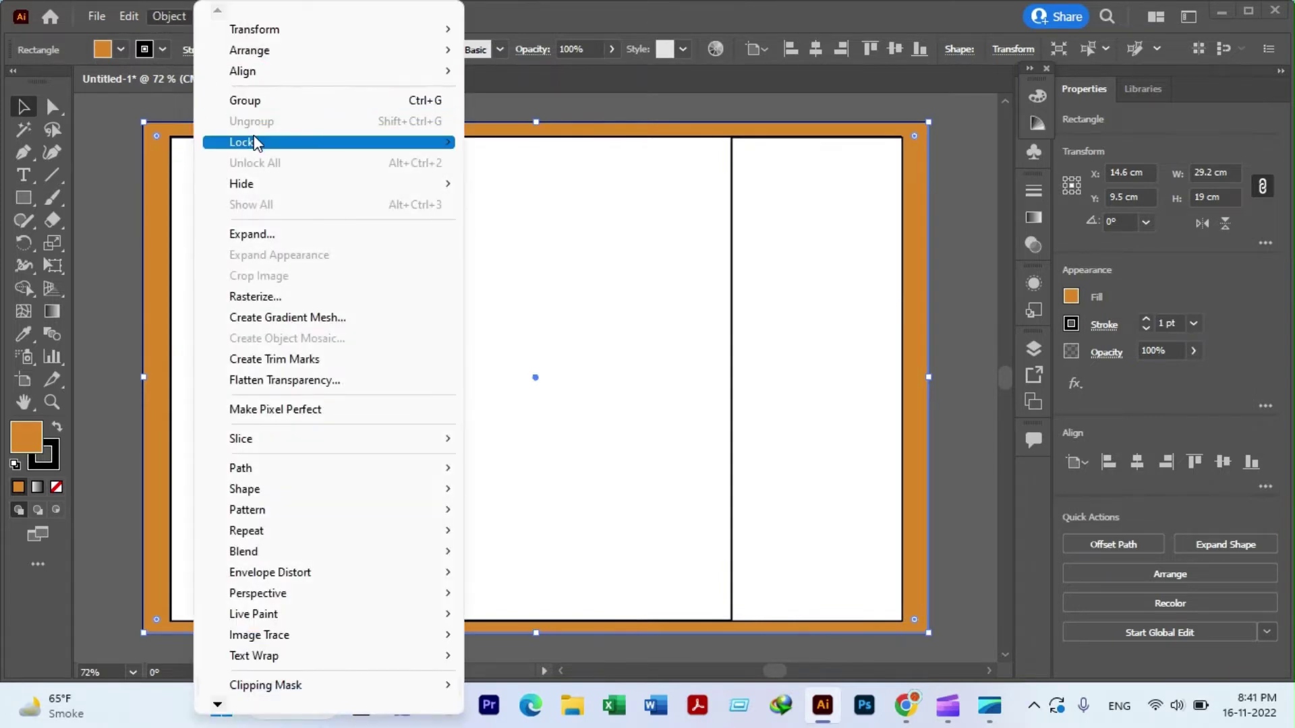
mouse_move(242, 141)
left_click(520, 143)
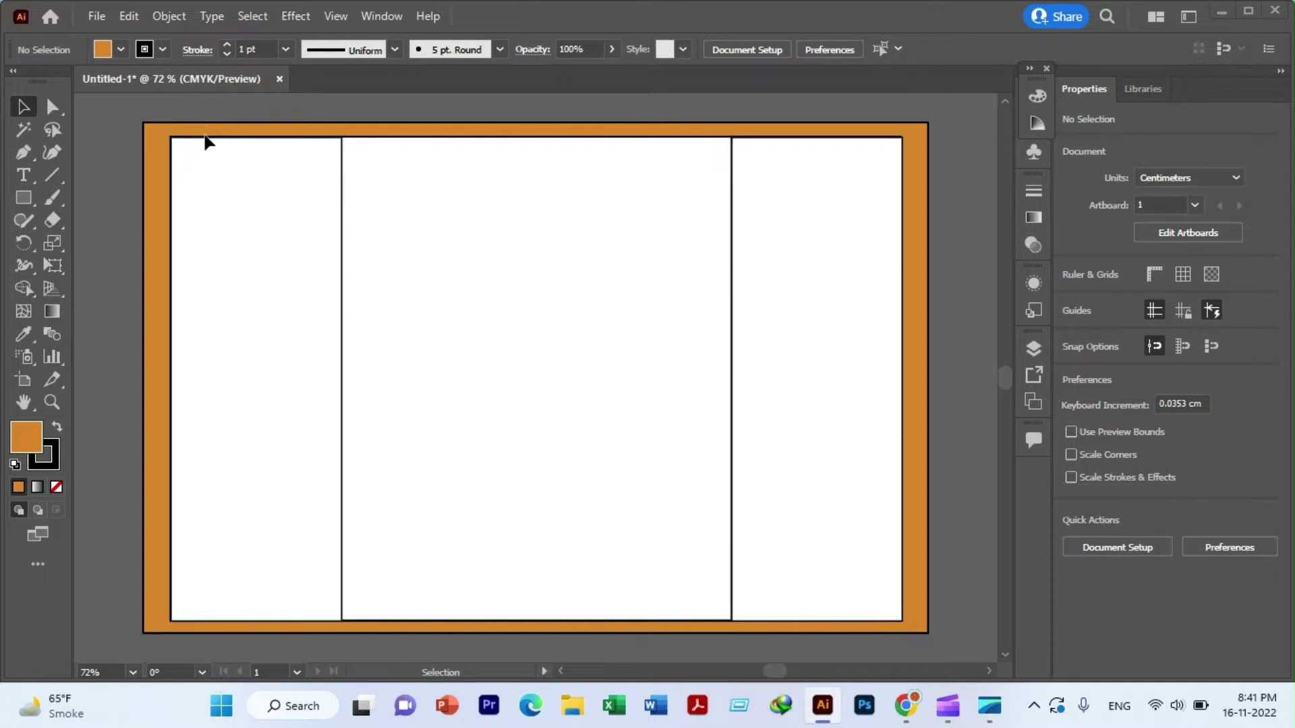
left_click(341, 162)
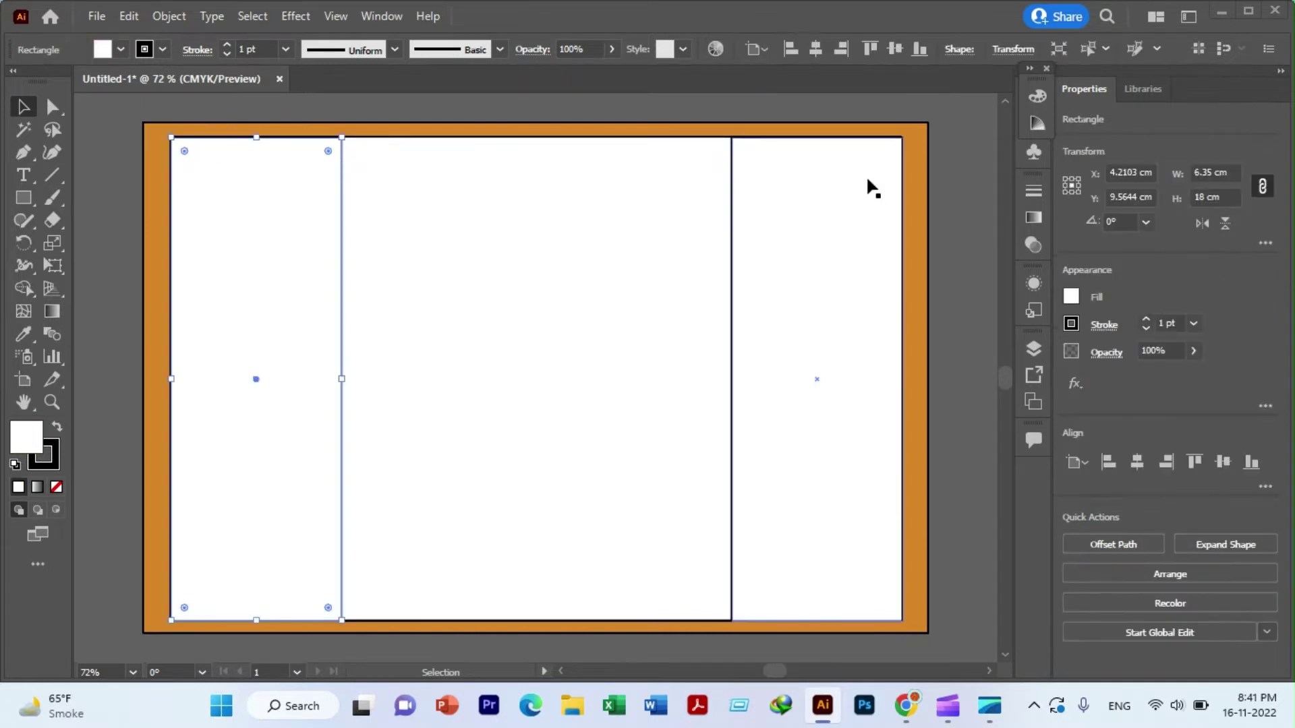
left_click(900, 142)
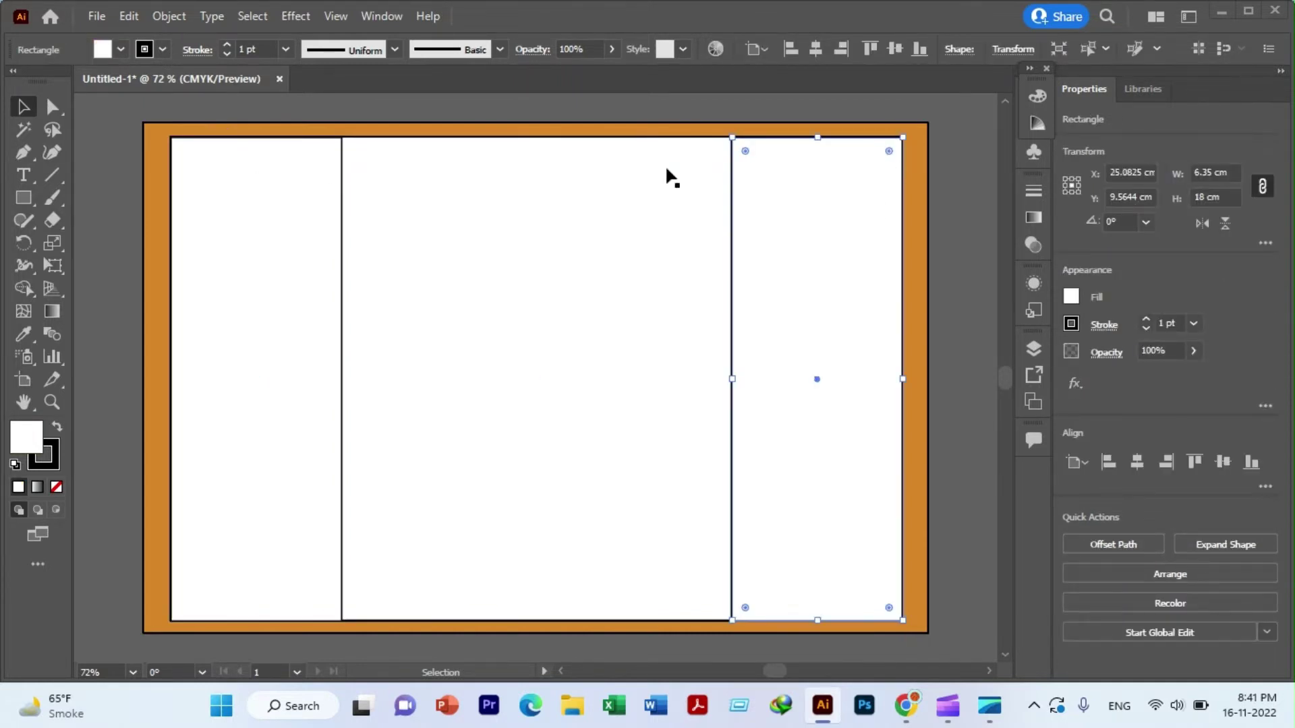
left_click(277, 143)
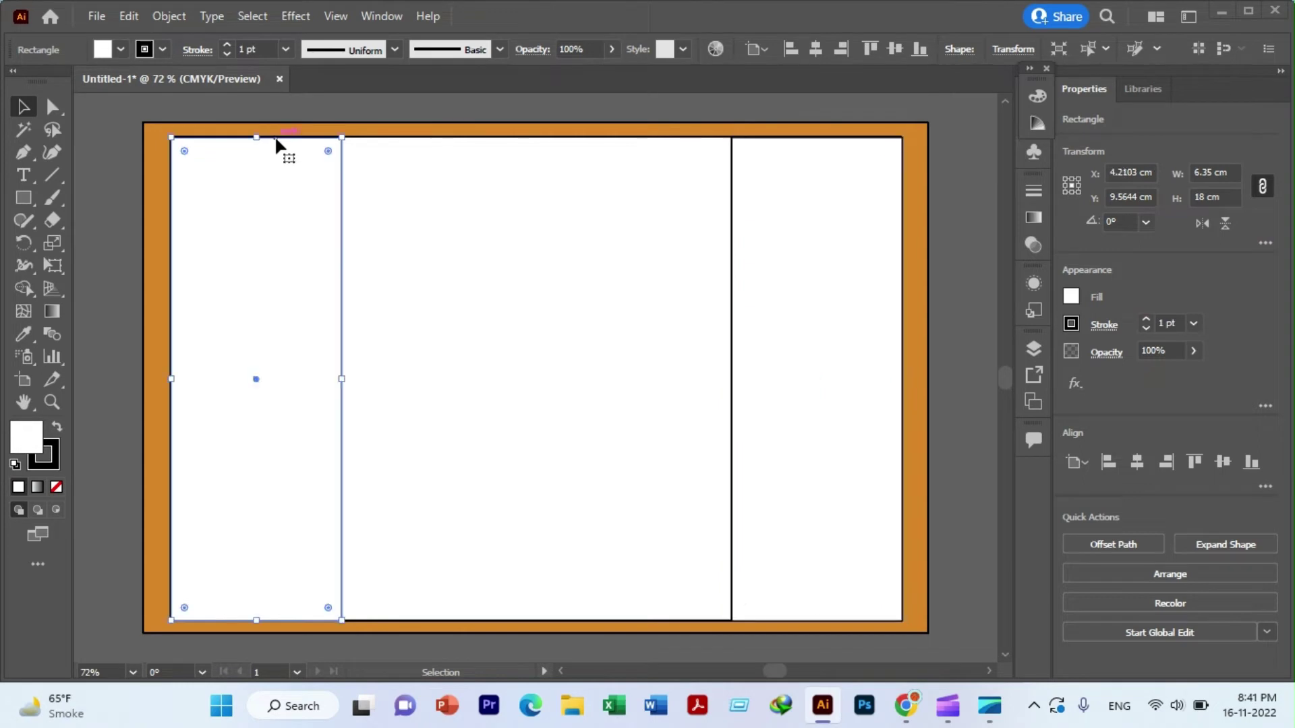
left_click(900, 143, "shift")
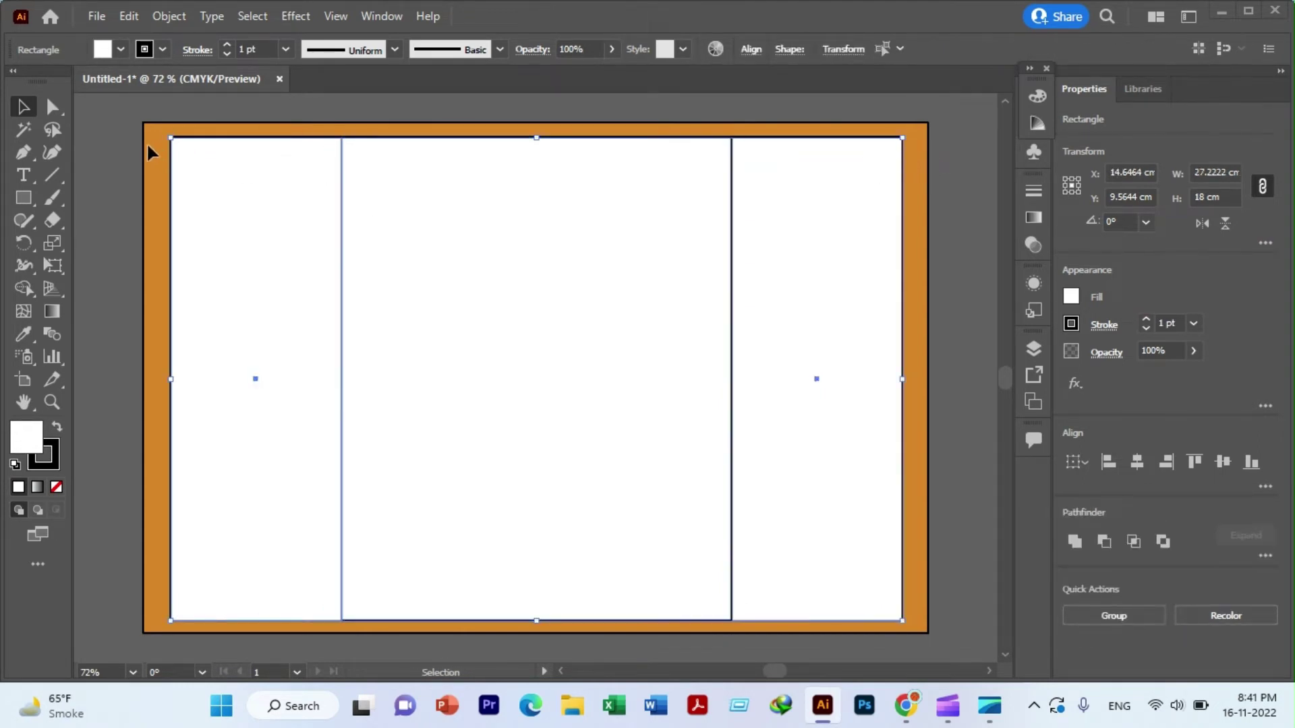
left_click(137, 116)
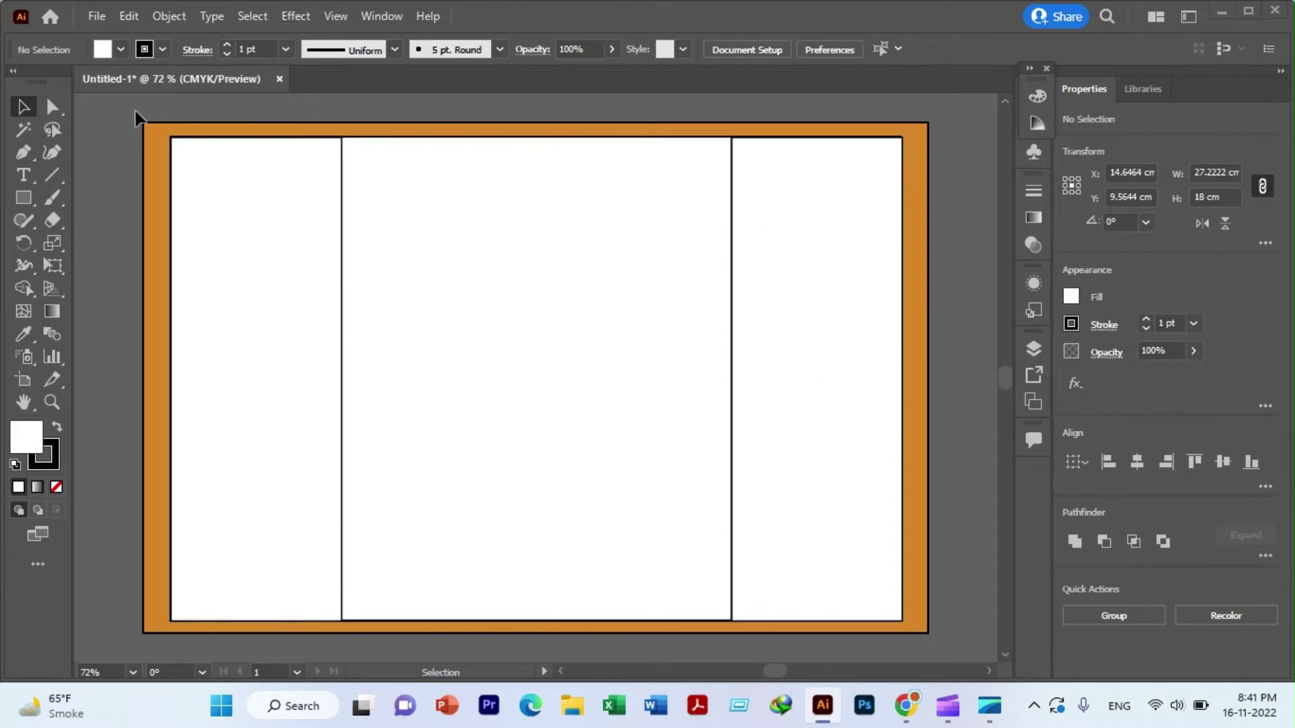
left_click(171, 186)
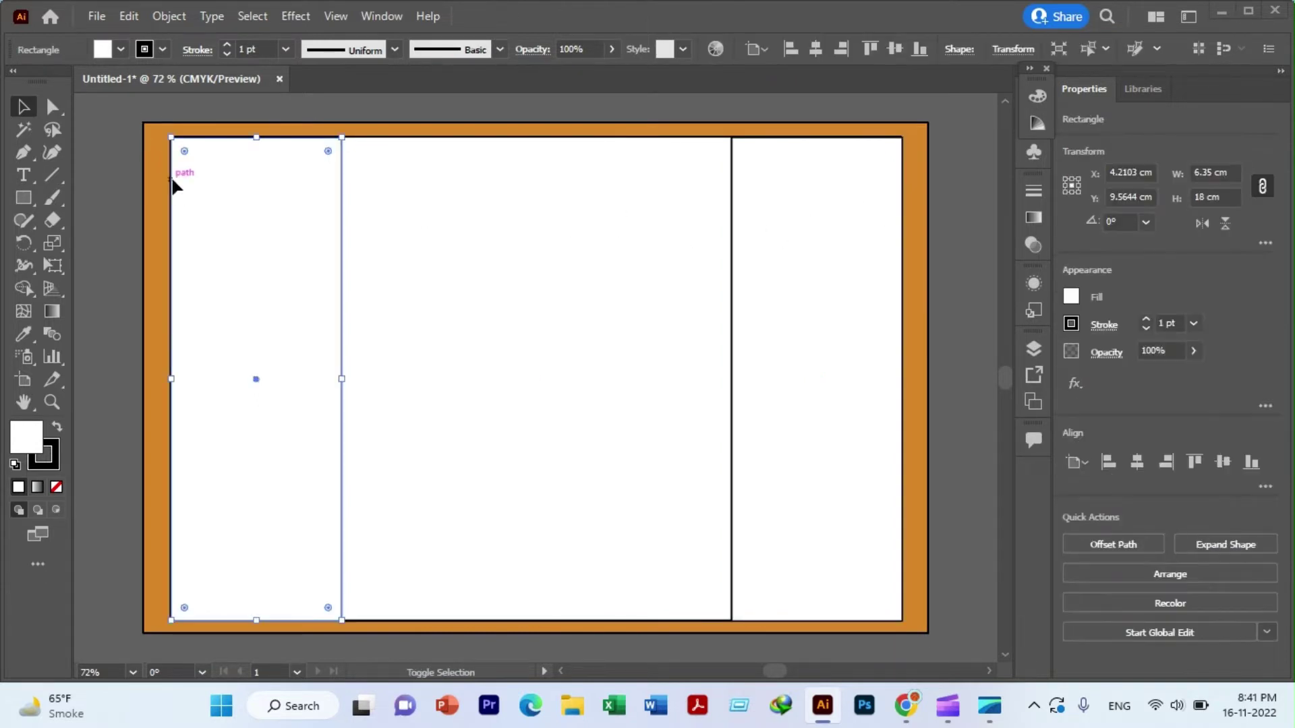
left_click(902, 208, "shift")
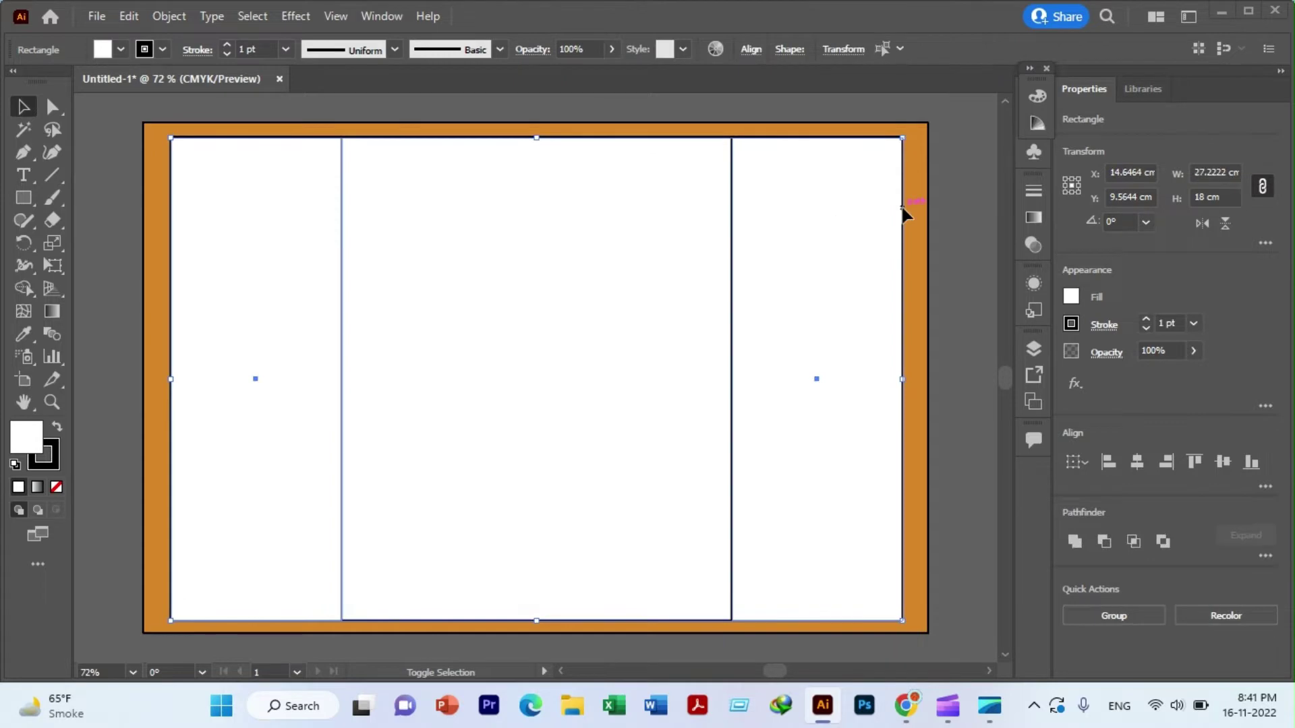
left_click(140, 170)
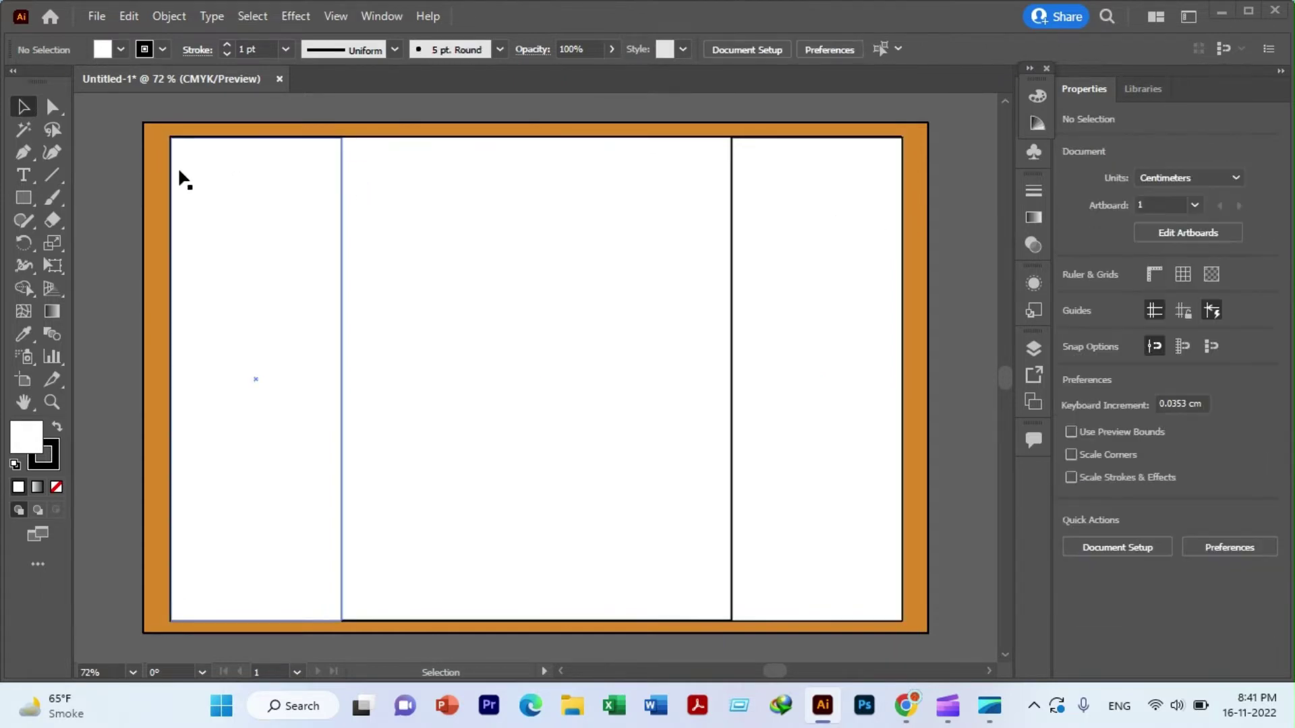
left_click(171, 173)
key("a")
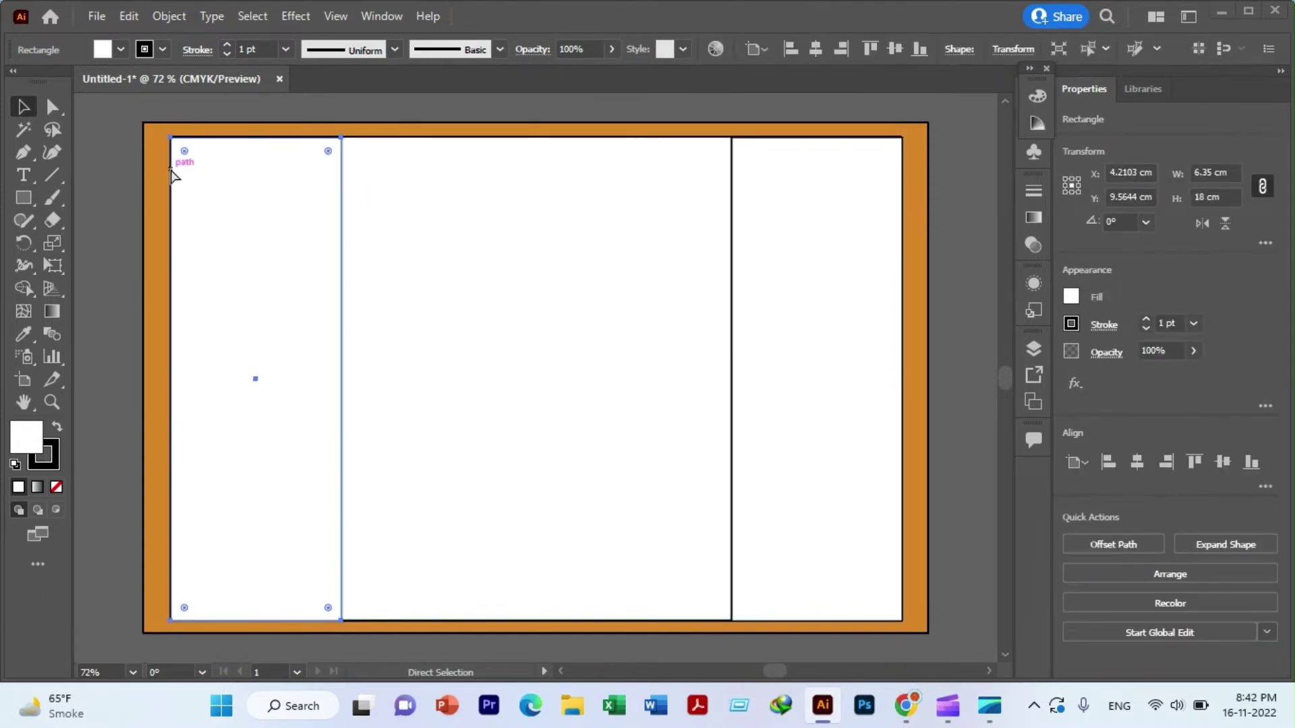
key("ctrl+shift+a")
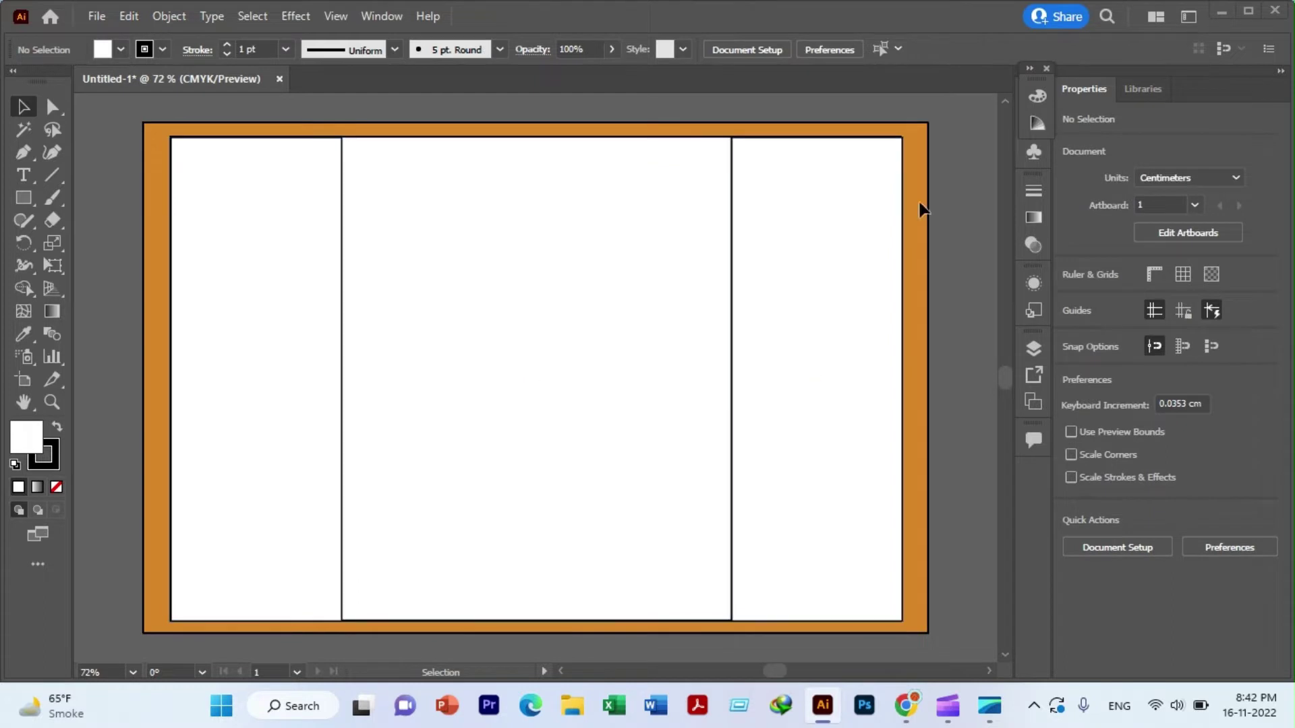
left_click(901, 200)
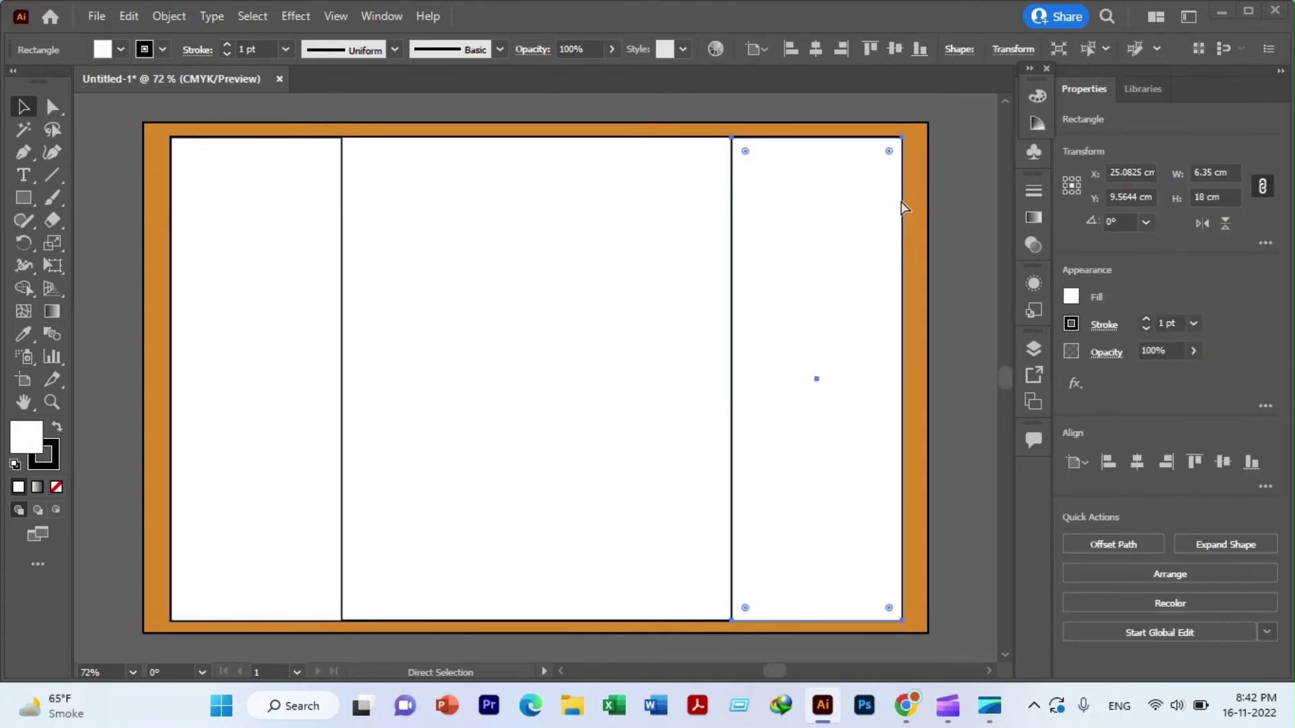
key("ctrl+shift+a")
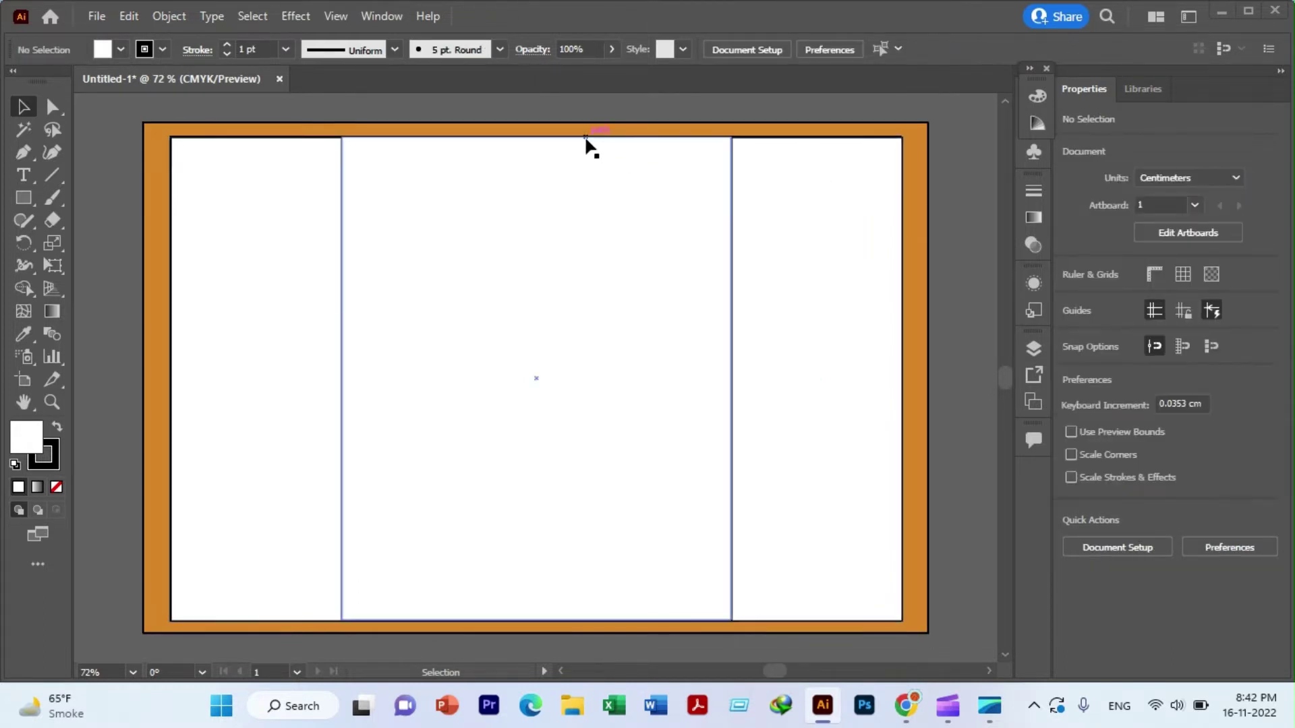
left_click(588, 144)
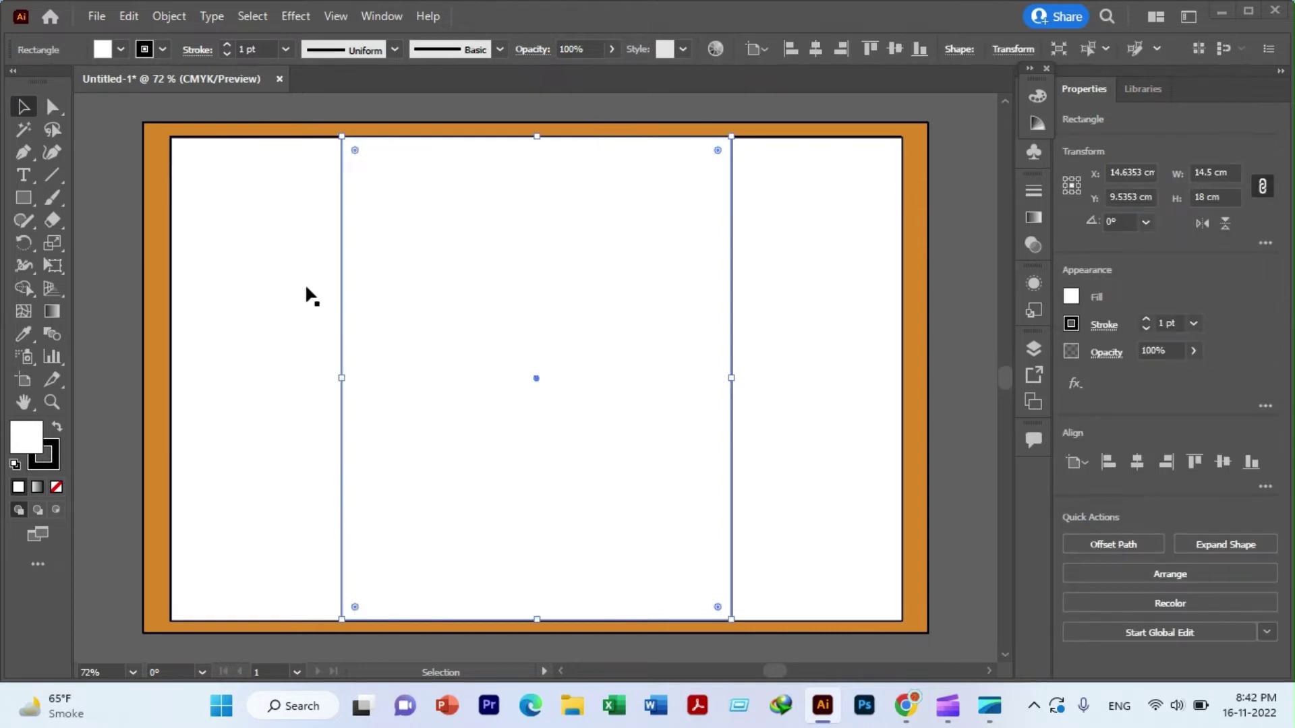
key("ctrl+shift+a")
left_click(199, 137)
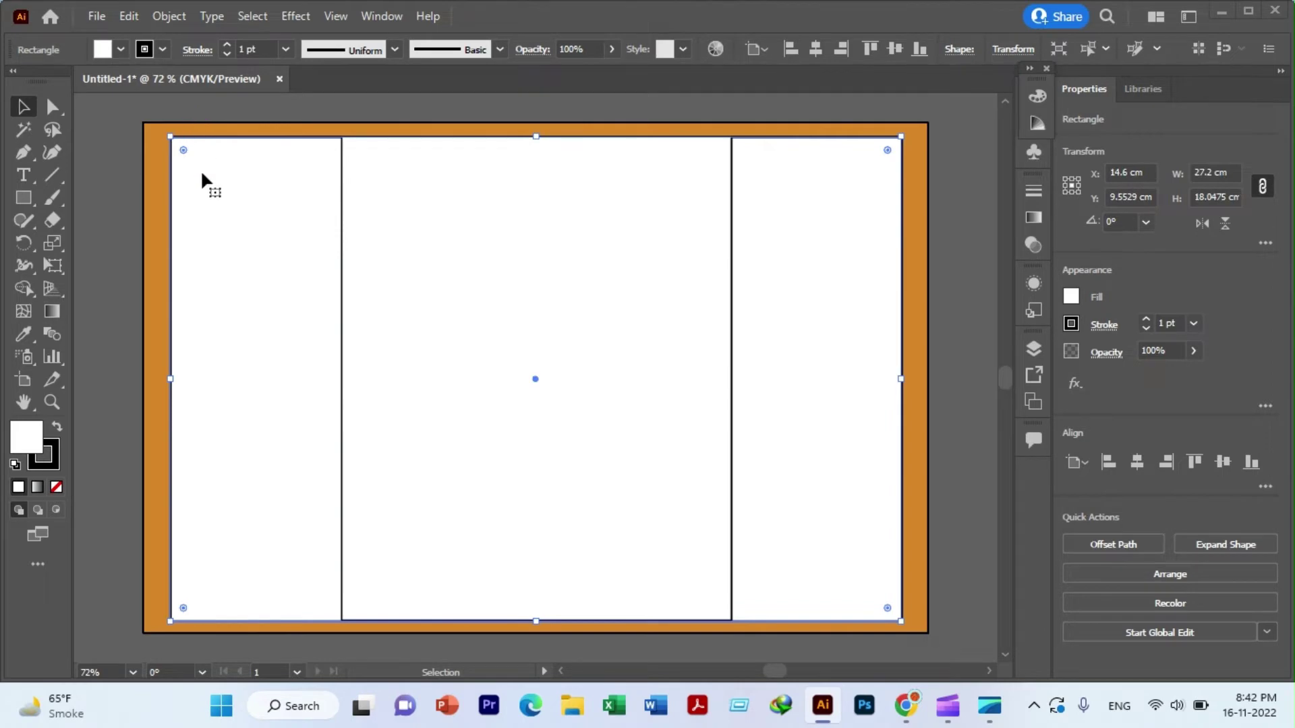
key("ctrl+shift+a")
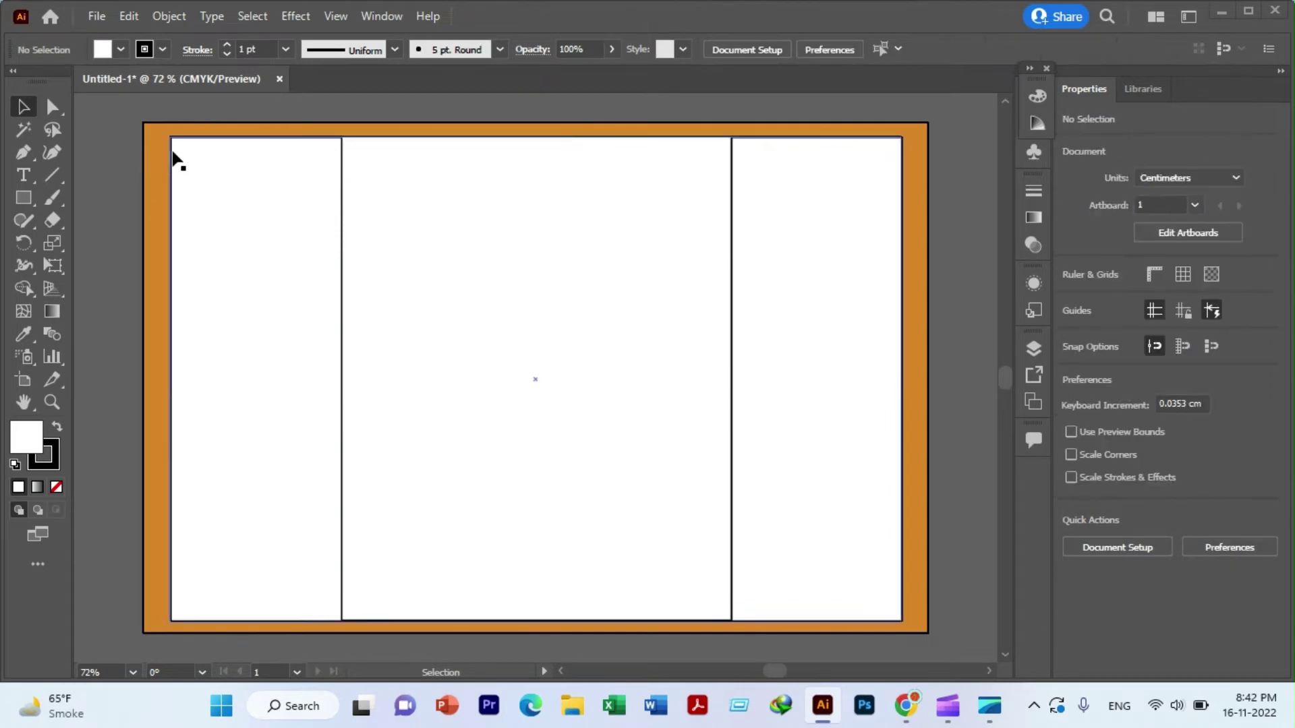
left_click(172, 155)
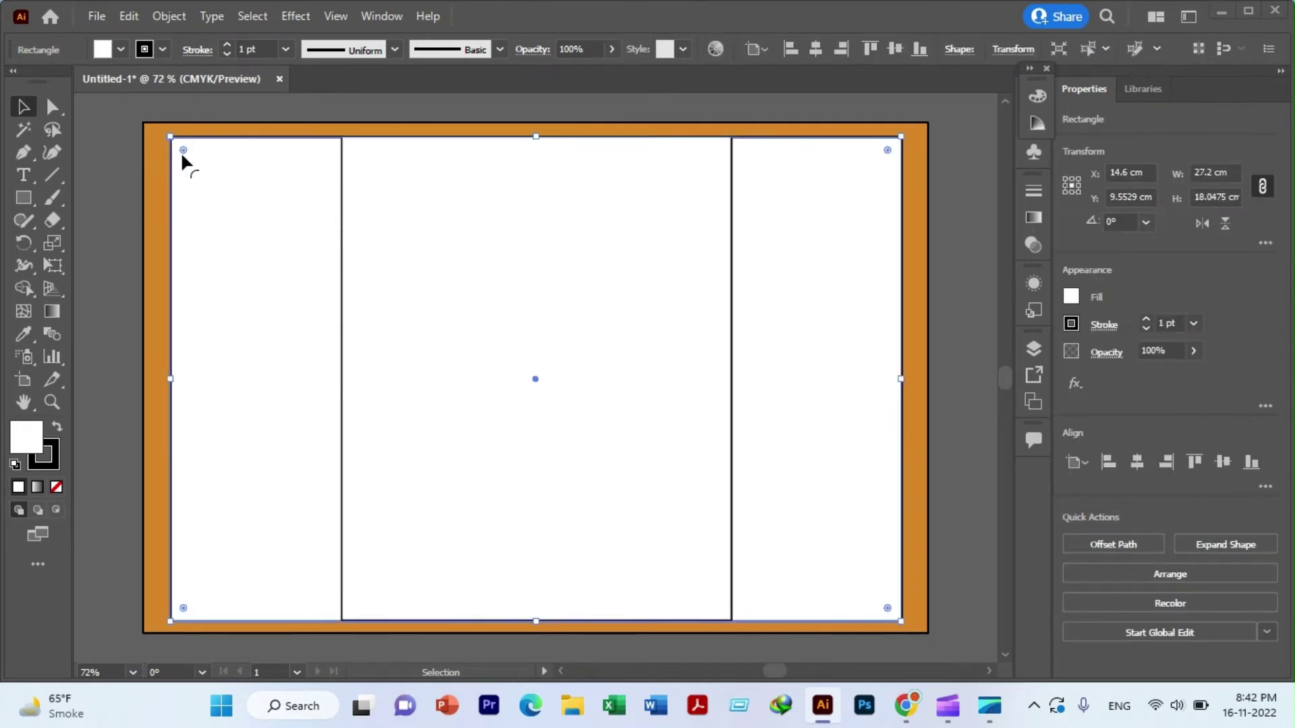
left_click_drag(174, 154, 130, 171)
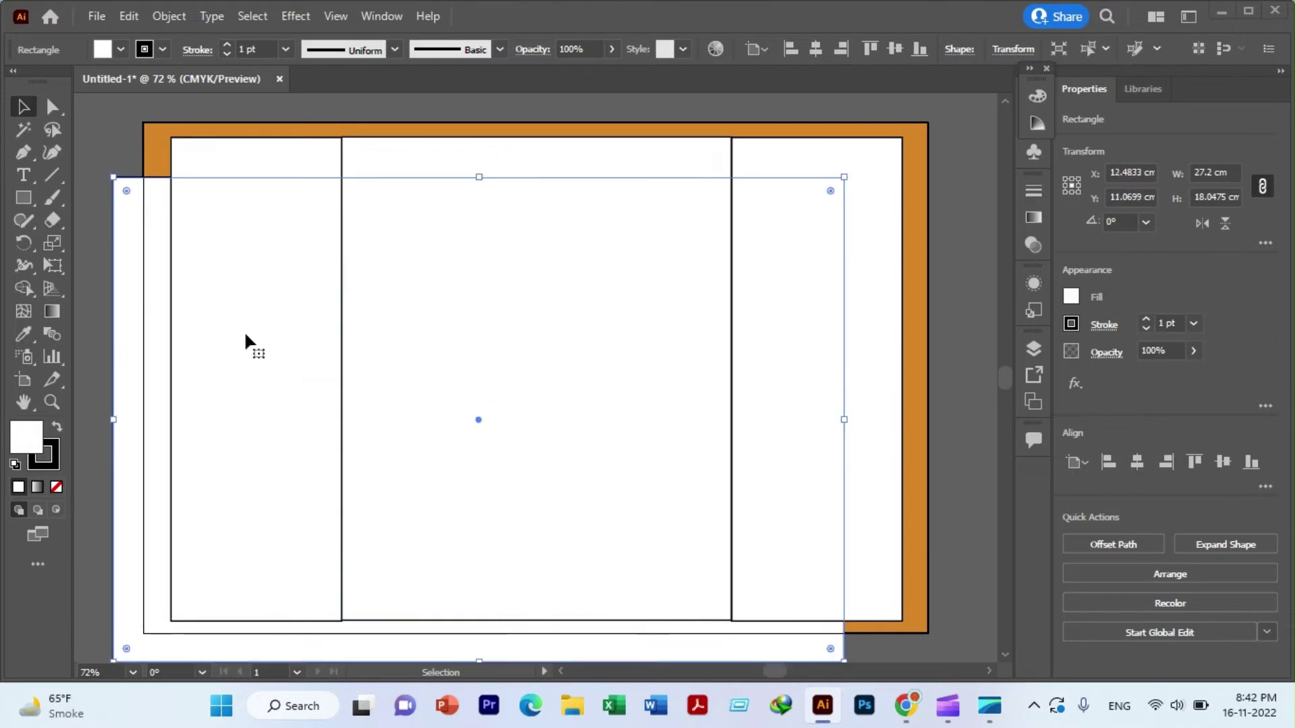
mouse_move(266, 296)
left_mouse_down()
mouse_move(275, 257)
mouse_move(182, 254)
mouse_move(312, 256)
mouse_move(301, 274)
mouse_move(252, 238)
mouse_move(286, 477)
mouse_move(286, 378)
mouse_move(252, 339)
mouse_move(268, 327)
left_mouse_up()
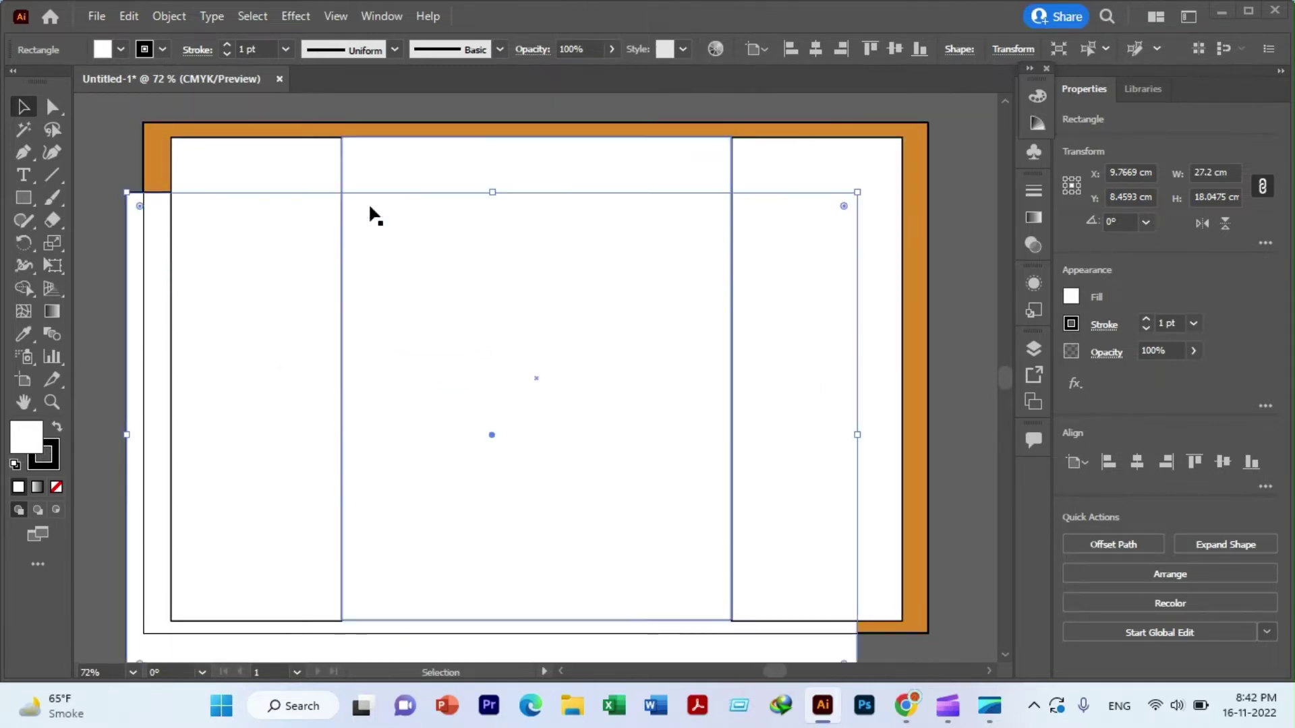
left_click(422, 162)
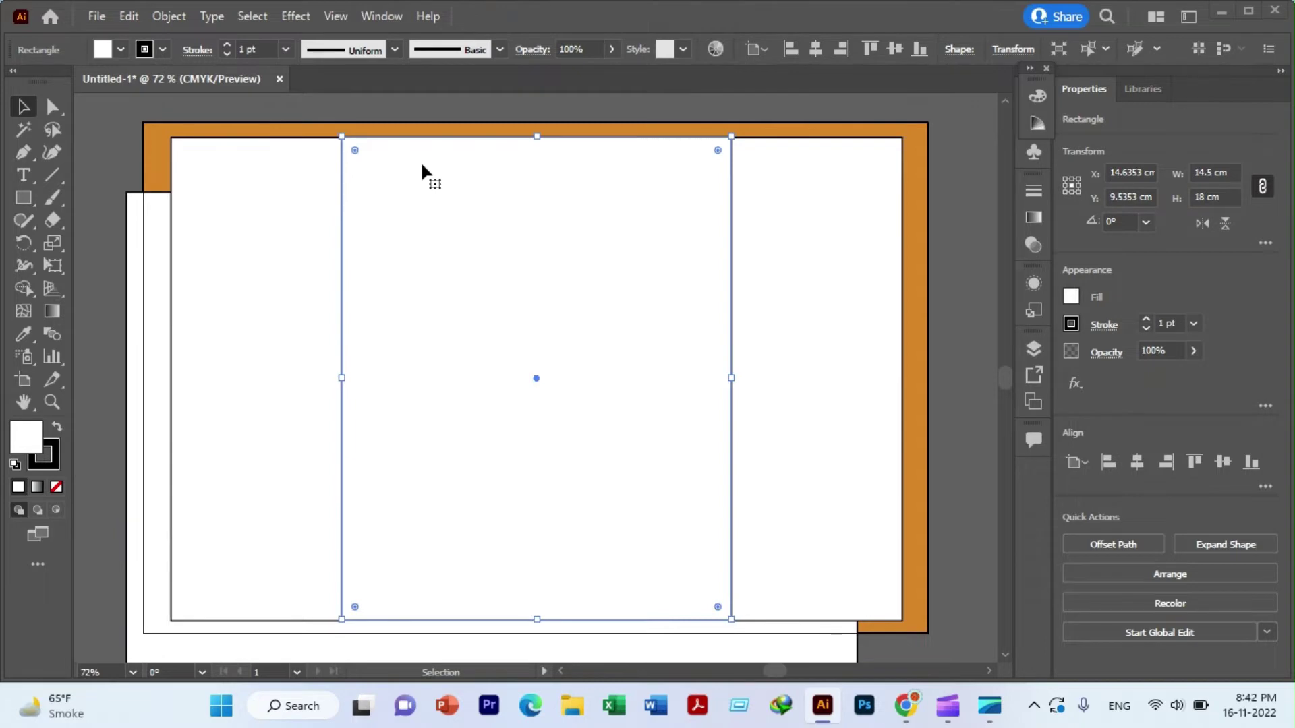
key("Down")
left_click(963, 122)
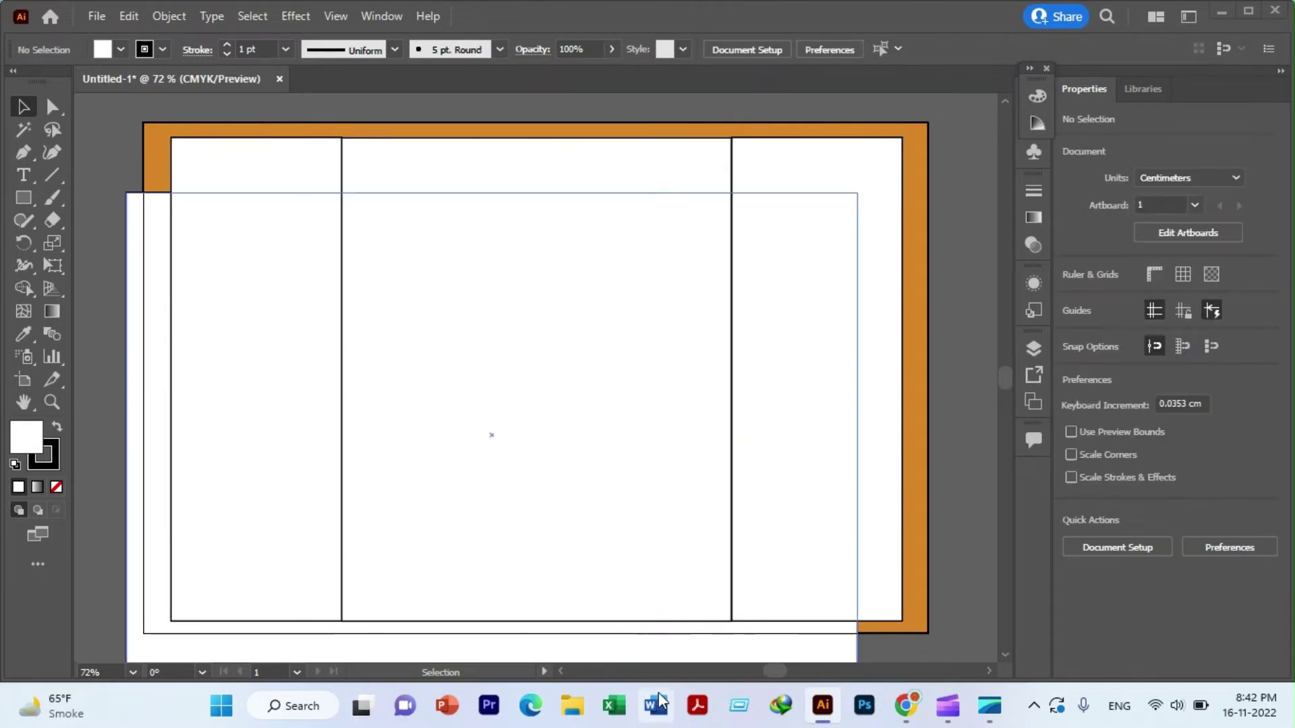
left_click(665, 656)
left_click_drag(665, 661, 712, 602)
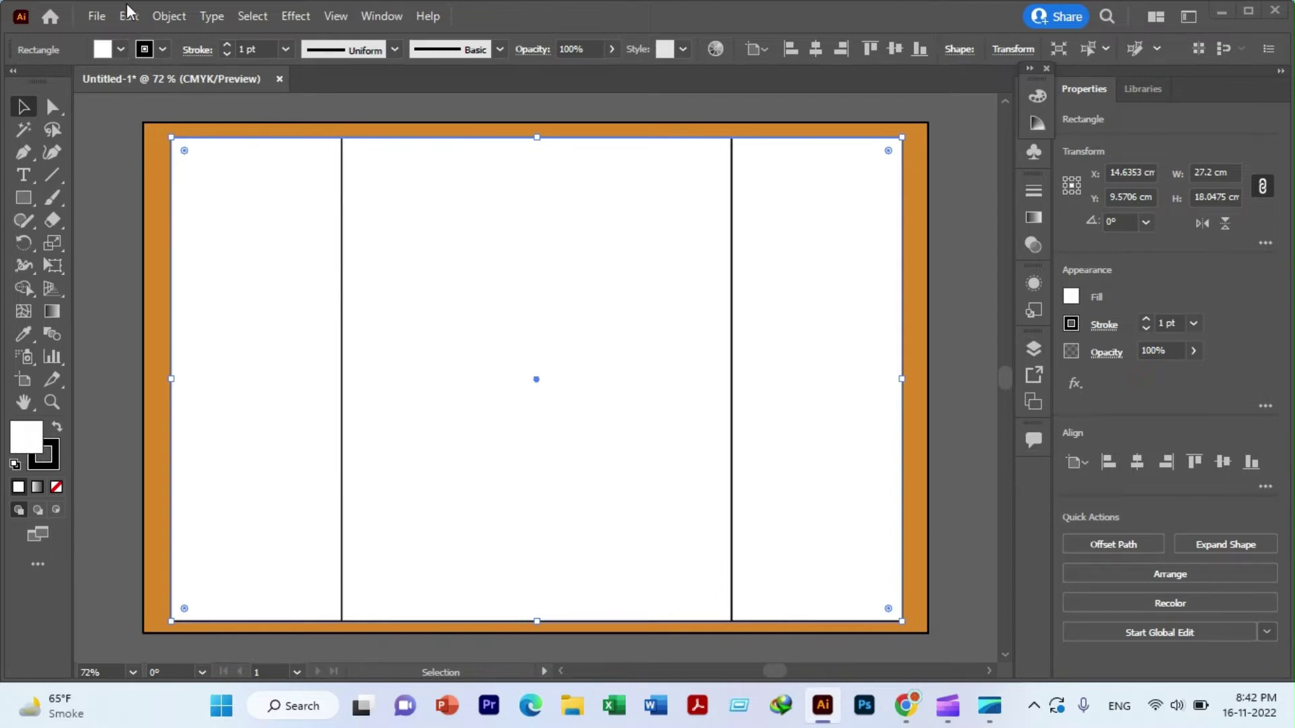
- Lock the white backing rectangle and snap the middle panel centred between the side panels
left_click(166, 15)
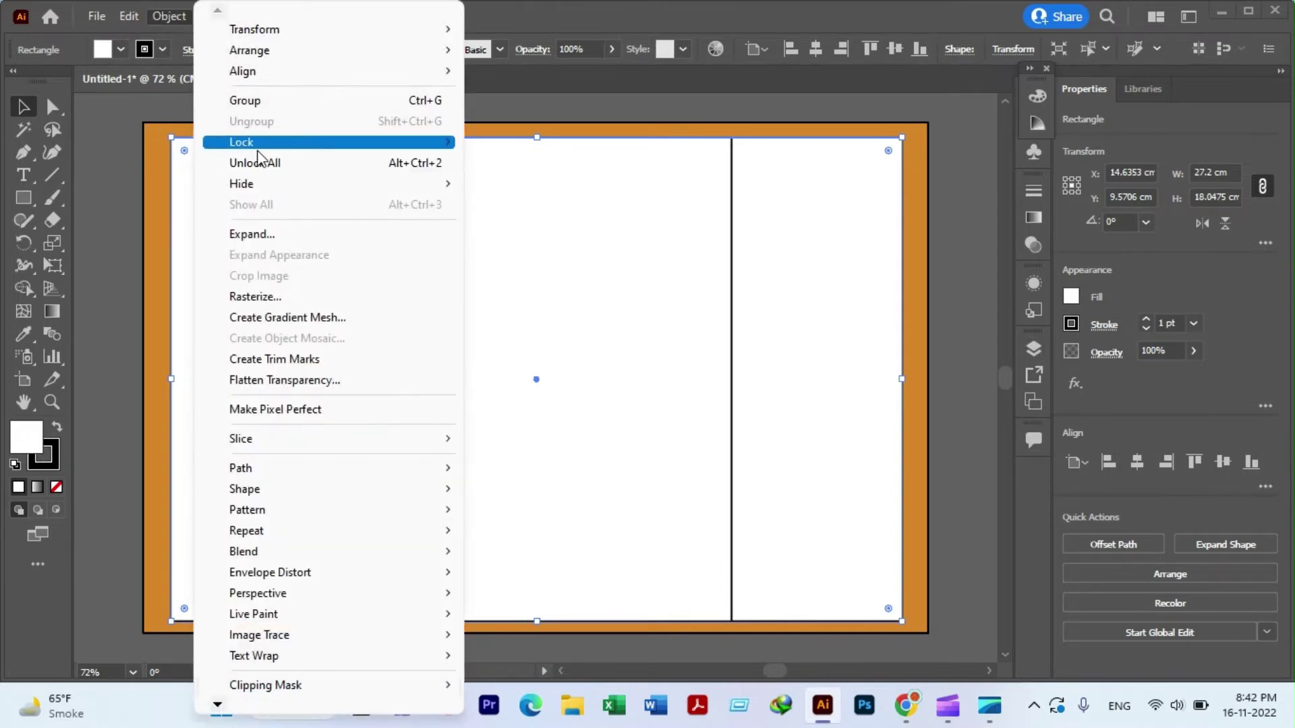
mouse_move(240, 142)
left_click(497, 144)
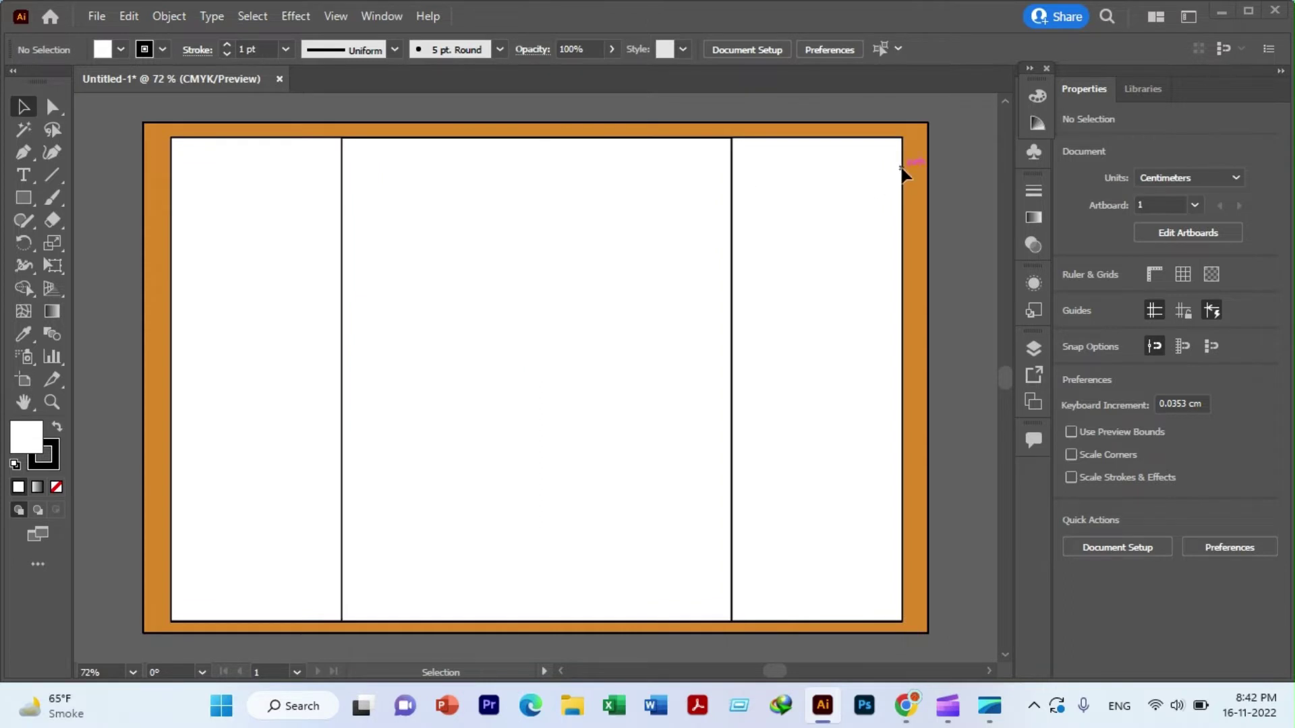
mouse_move(529, 192)
left_mouse_down()
mouse_move(496, 268)
mouse_move(425, 252)
left_mouse_up()
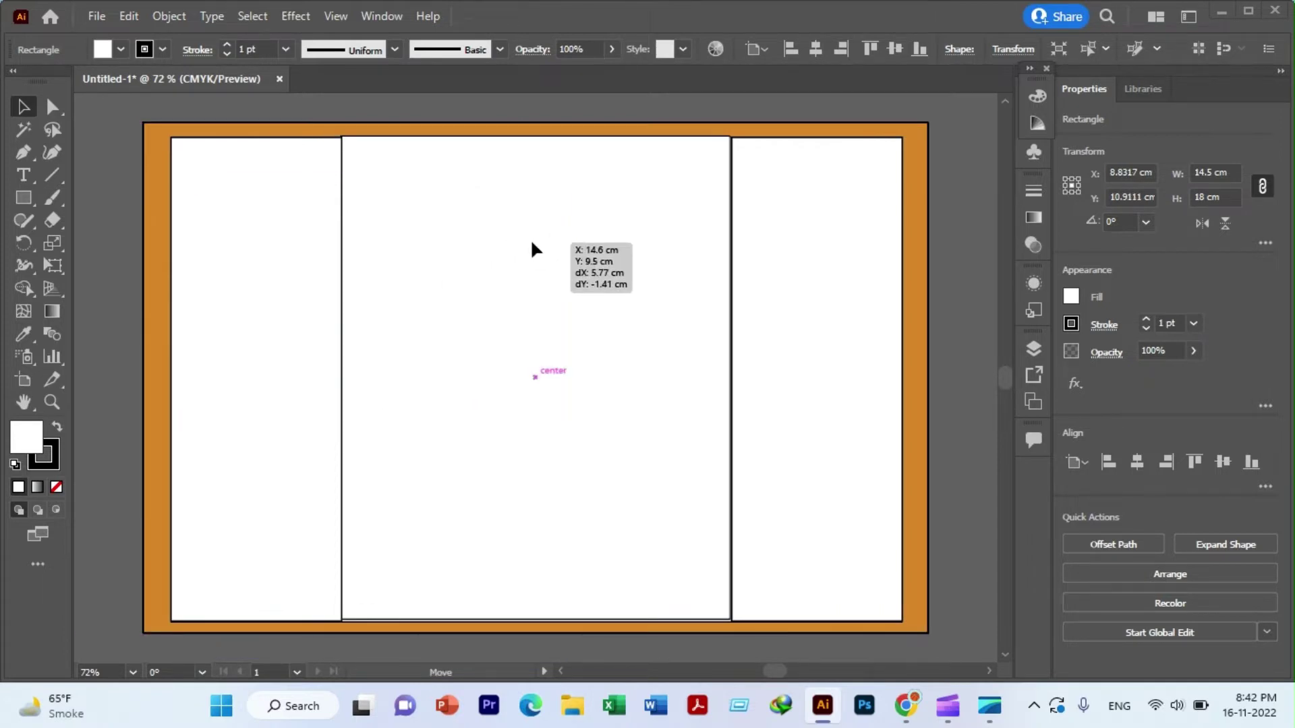
left_click_drag(424, 252, 535, 254)
left_click(211, 118)
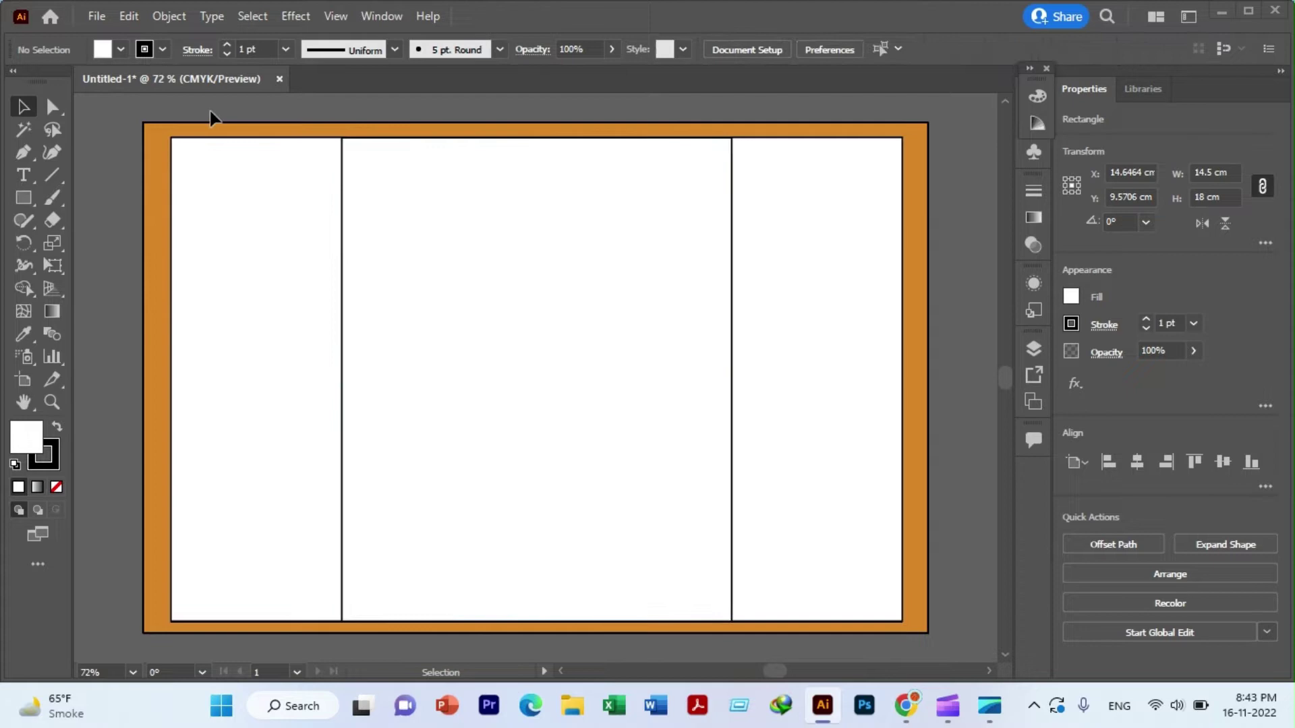
- Verify the middle panel rectangle can still be selected, then clear the selection
left_click(464, 186)
left_click(266, 113)
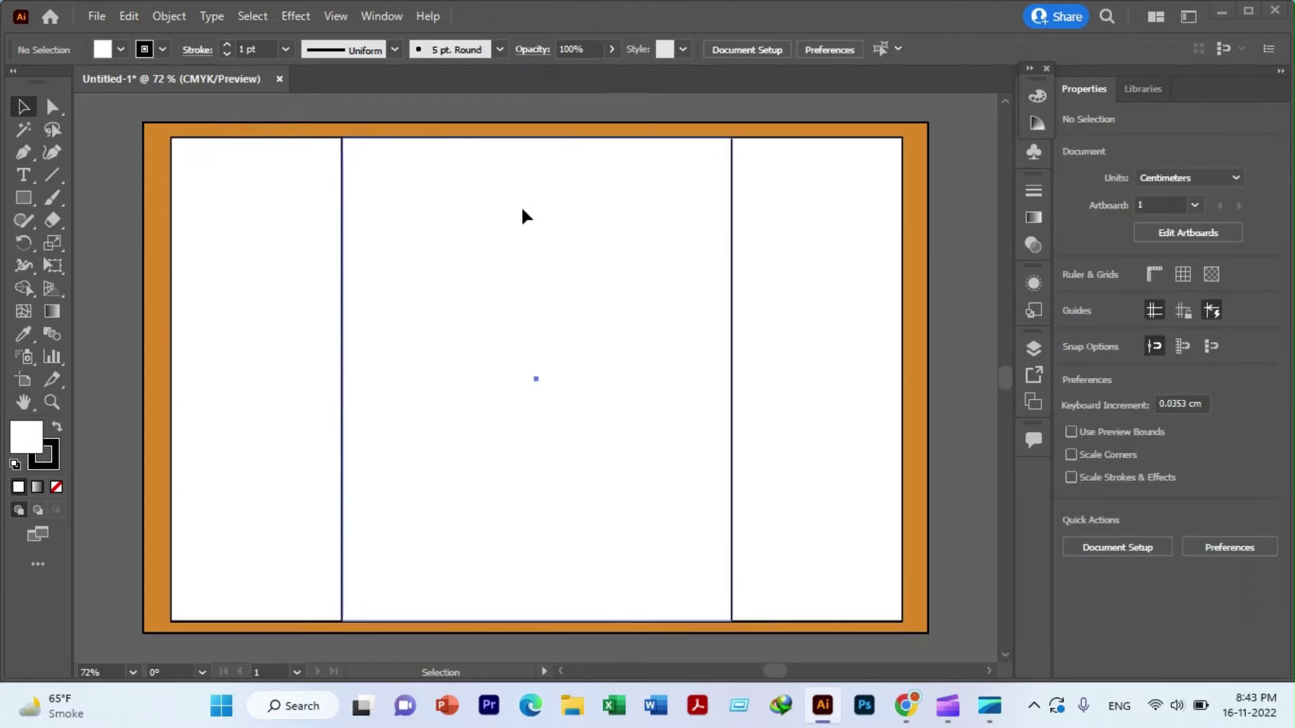
left_click(521, 205)
left_click(276, 129)
left_click(548, 214)
left_click(286, 124)
left_click(557, 221)
left_click(330, 128)
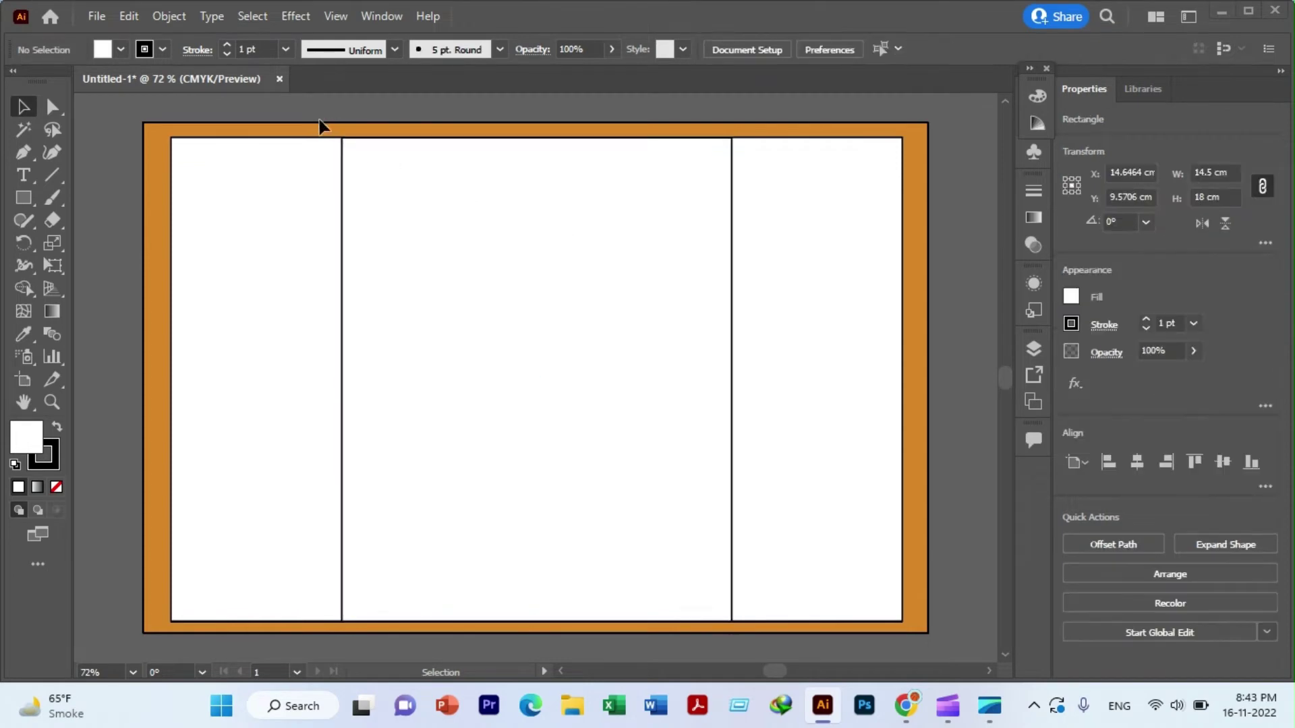
left_click(528, 226)
left_click(319, 102)
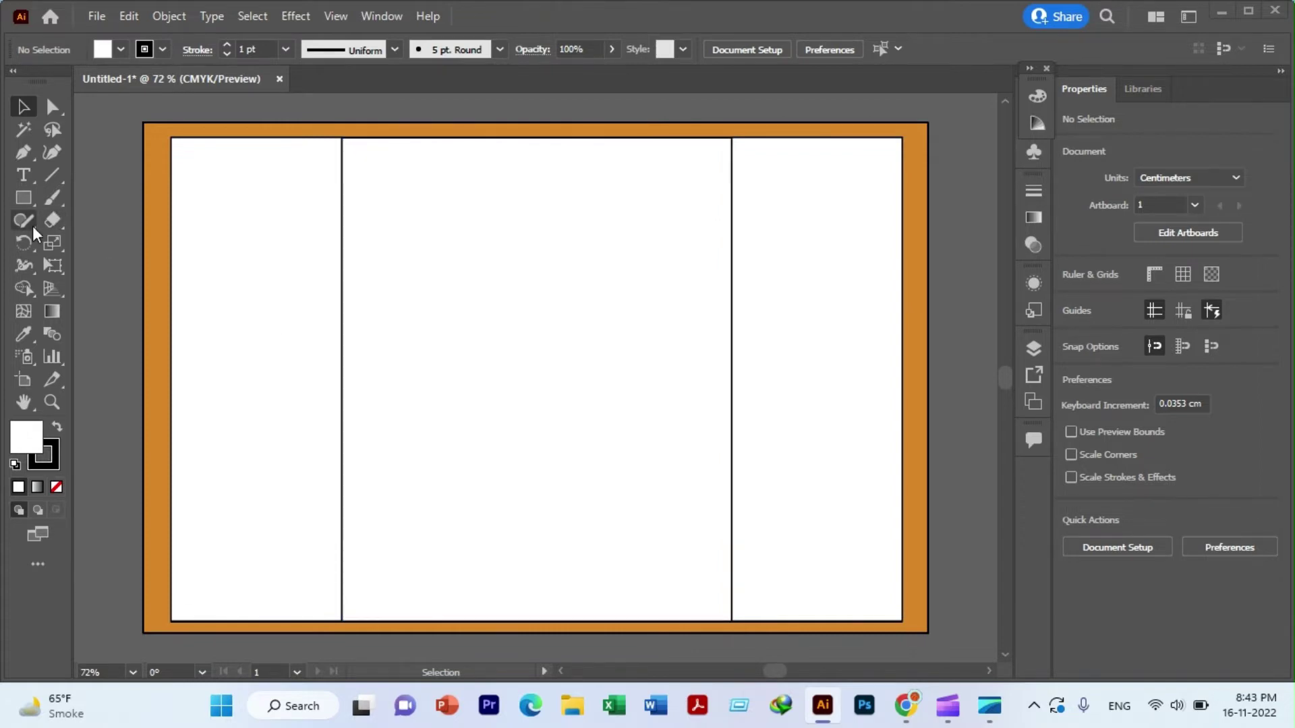
right_click(17, 191)
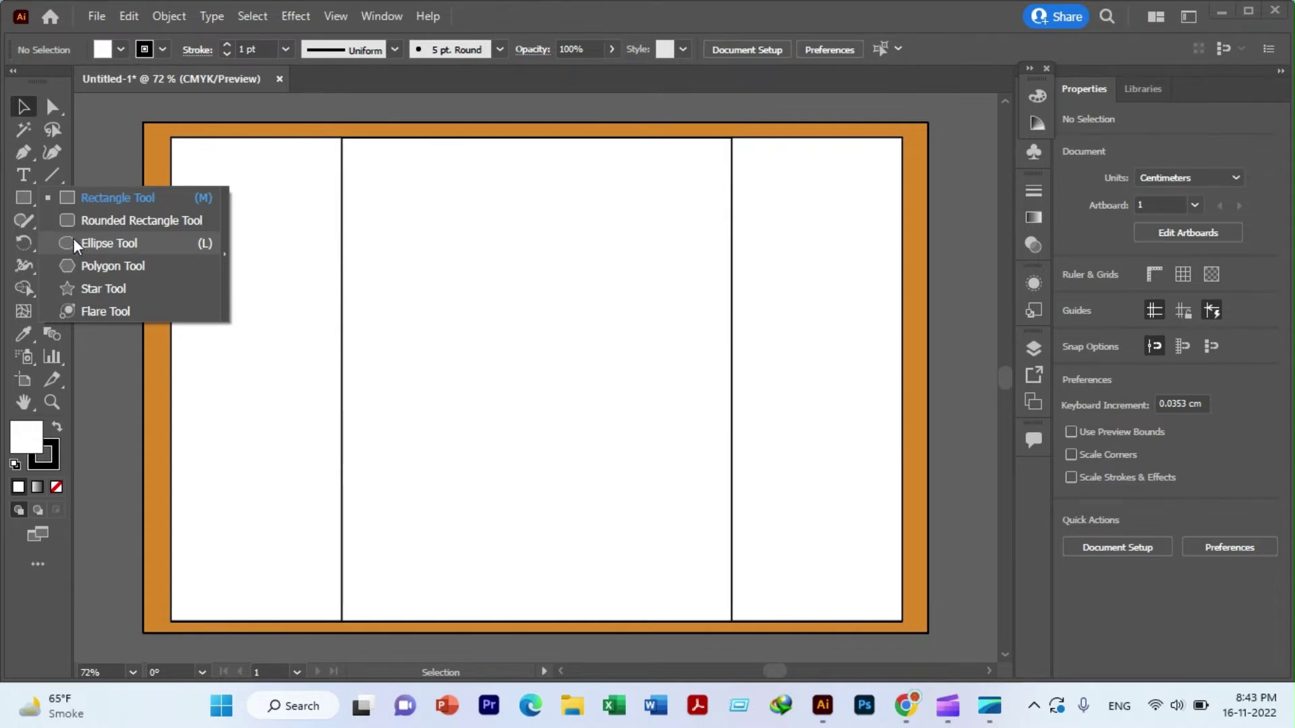
- Draw an 11.85 cm circle and place it in the middle panel at X 14.6 cm, Y 9.5 cm
left_click(74, 243)
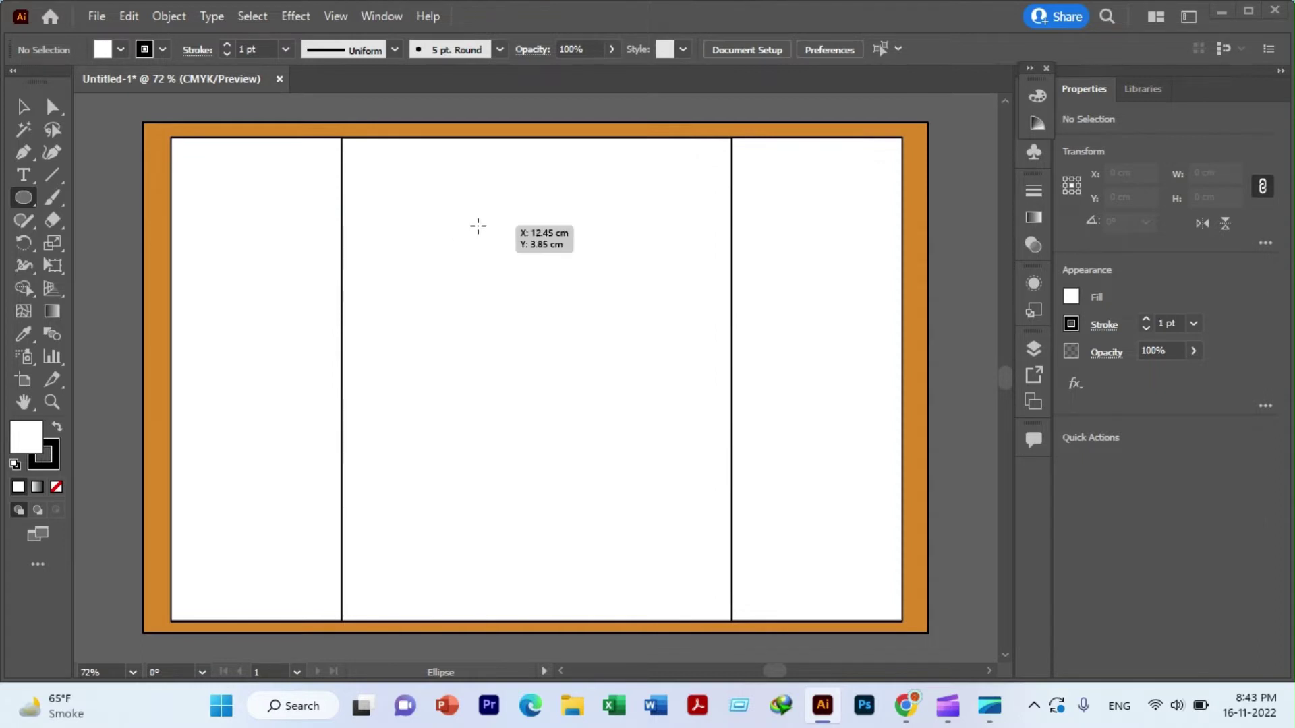
mouse_move(526, 266)
left_mouse_down()
mouse_move(610, 388)
mouse_move(665, 433)
left_mouse_up()
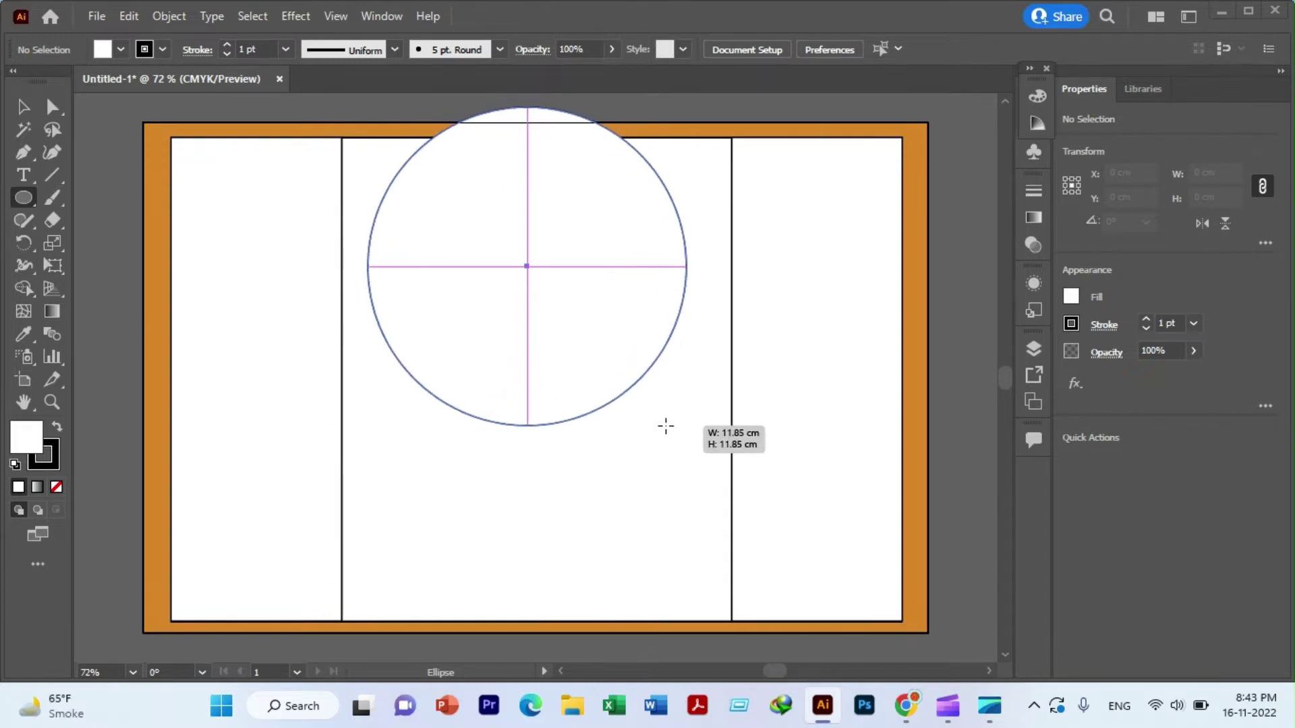
left_click_drag(664, 434, 644, 401)
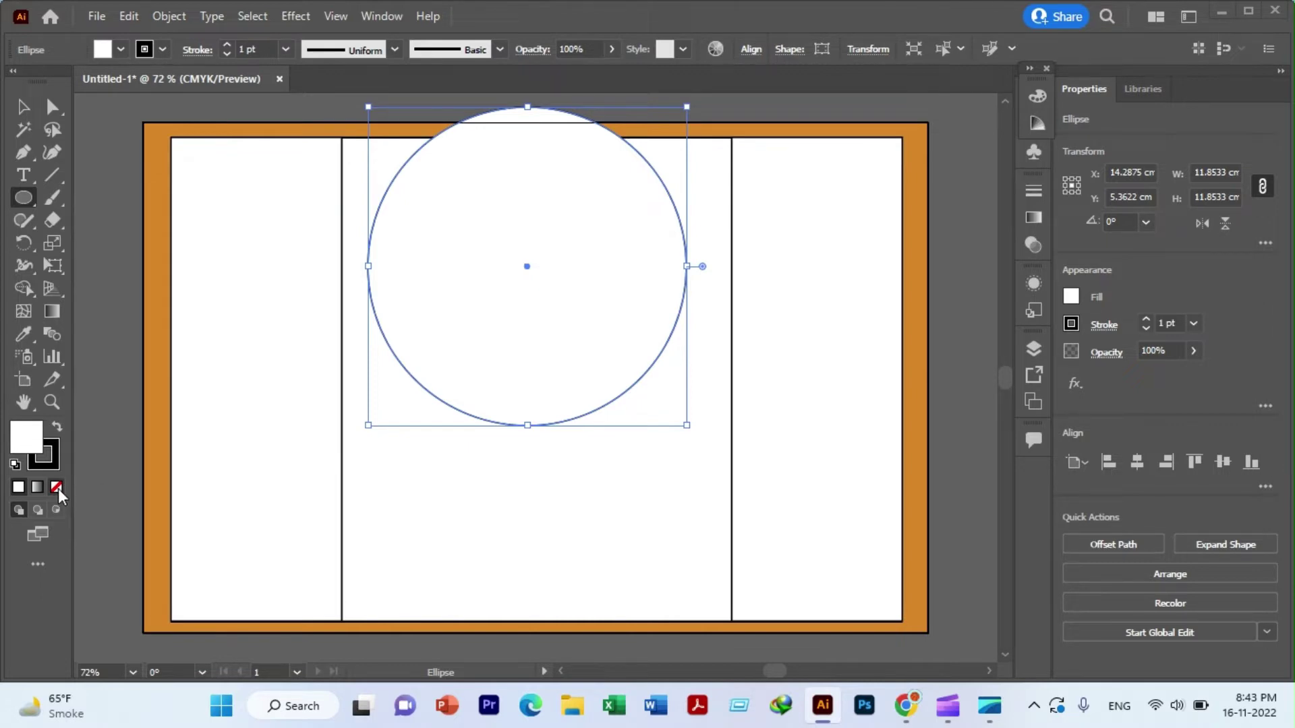
key("v")
left_click_drag(511, 212, 519, 231)
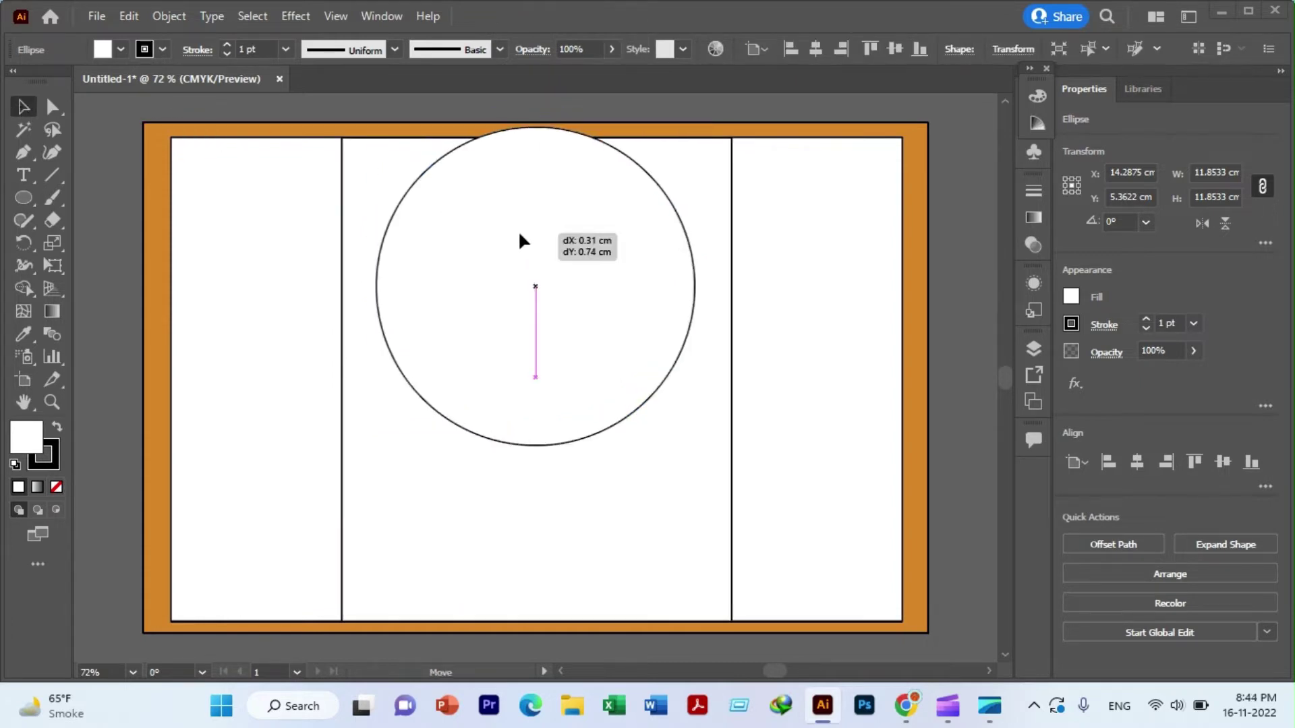
left_click(893, 50)
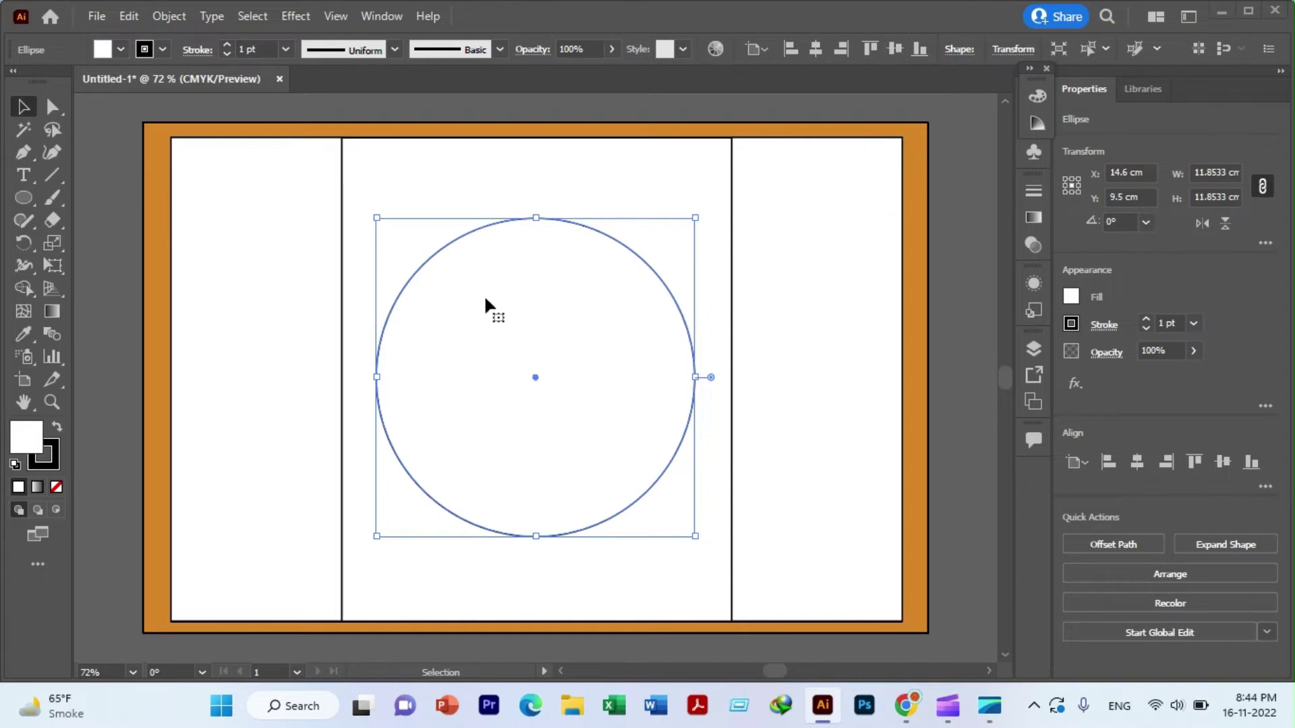
- Remove the circle's stroke and fill it with the border orange sampled by the Eyedropper
left_click(52, 469)
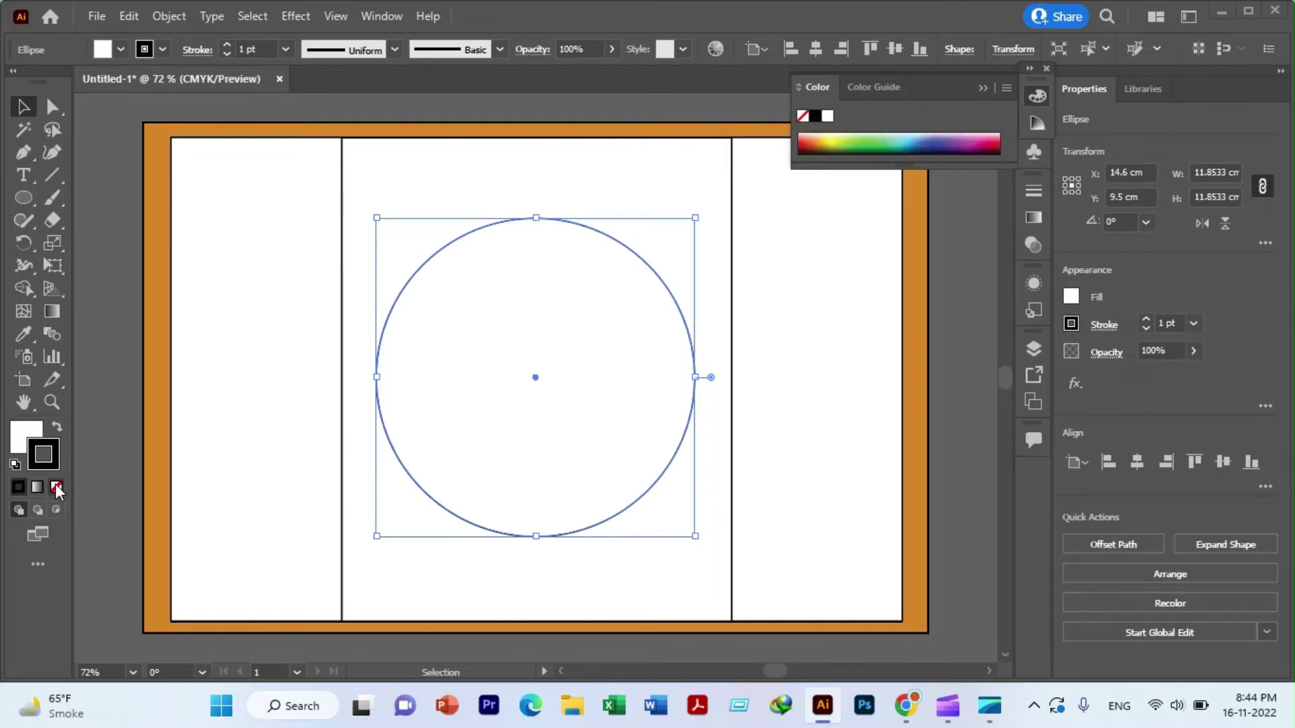
left_click(58, 491)
left_click(25, 443)
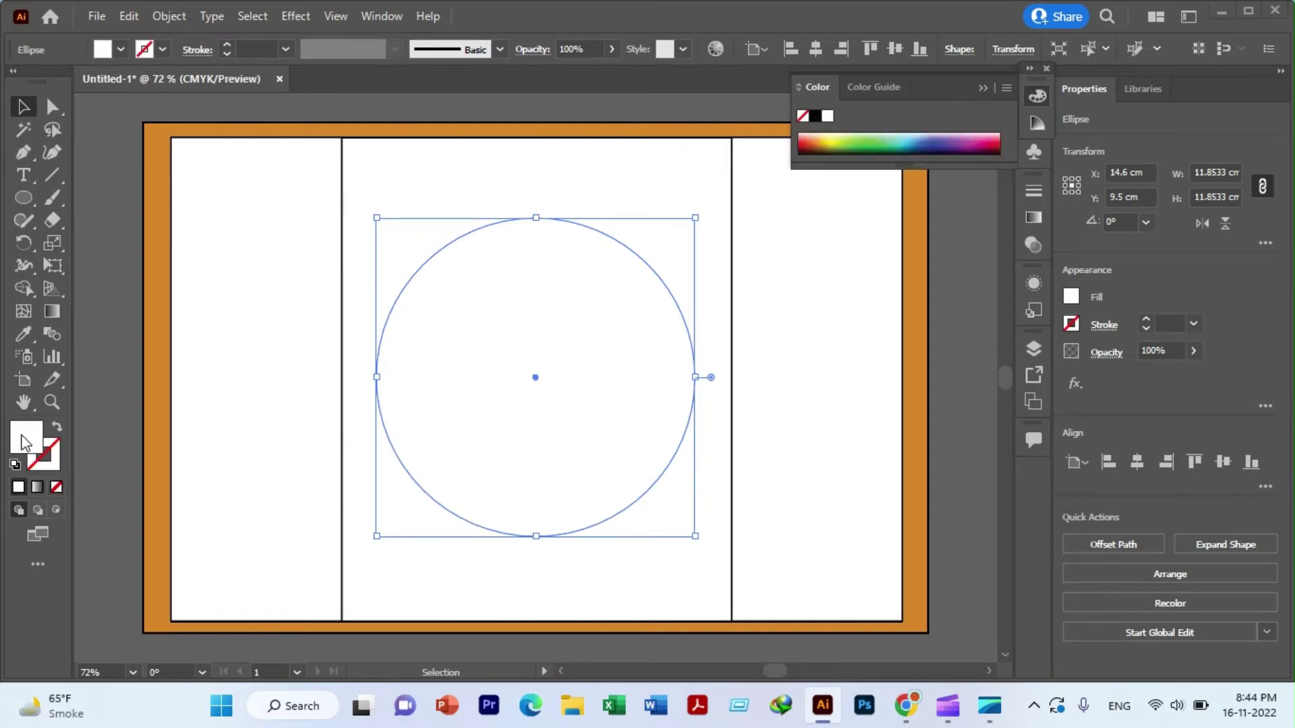
left_click(24, 334)
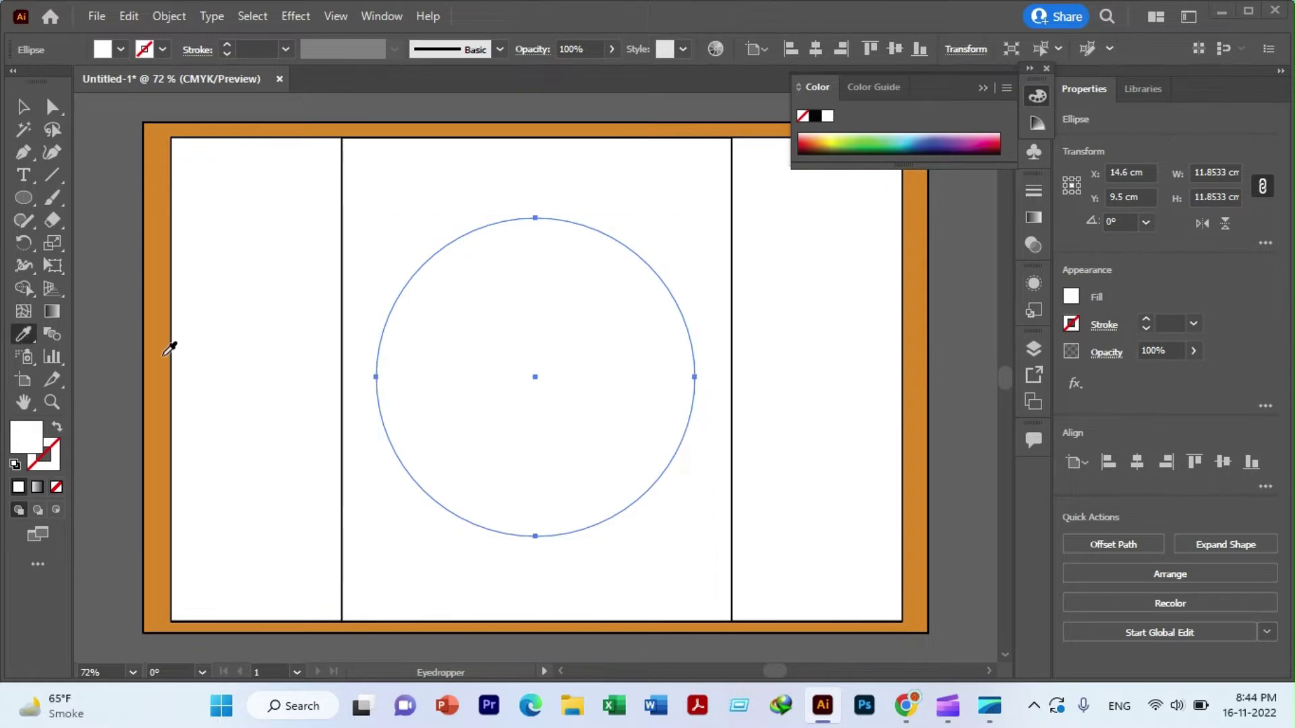
left_click(161, 351)
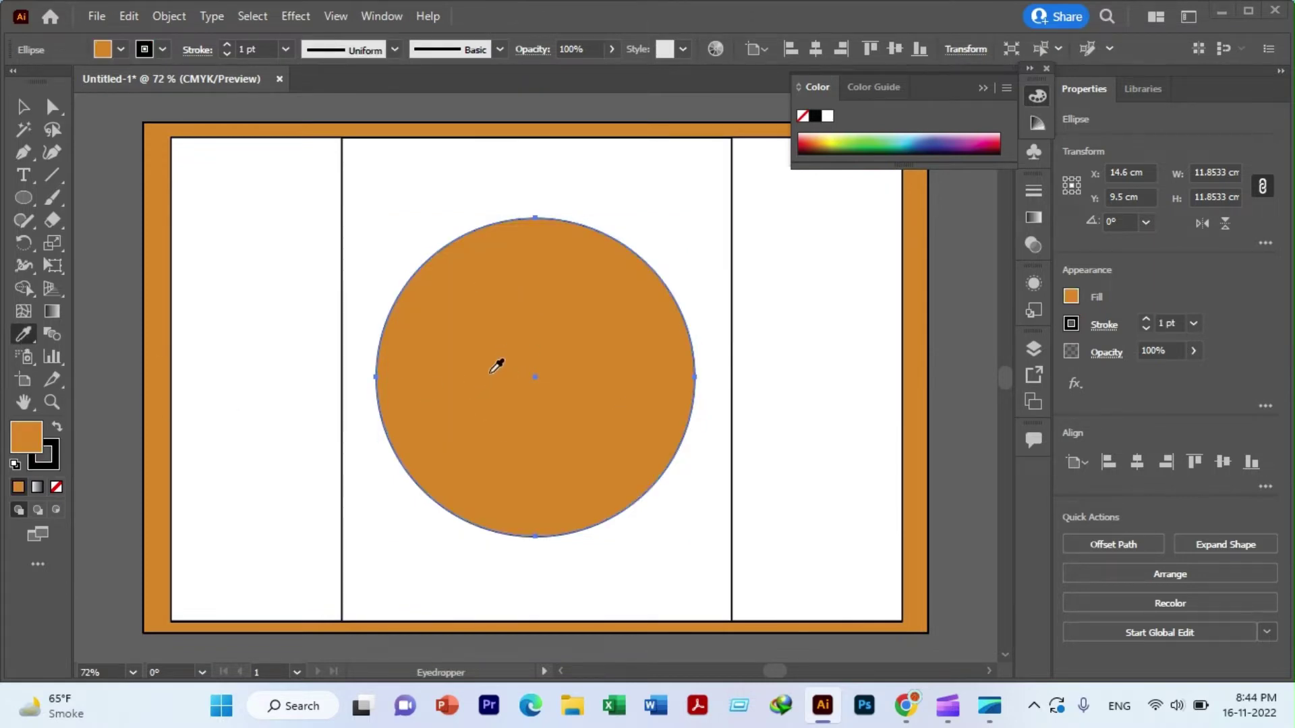
left_click(23, 106)
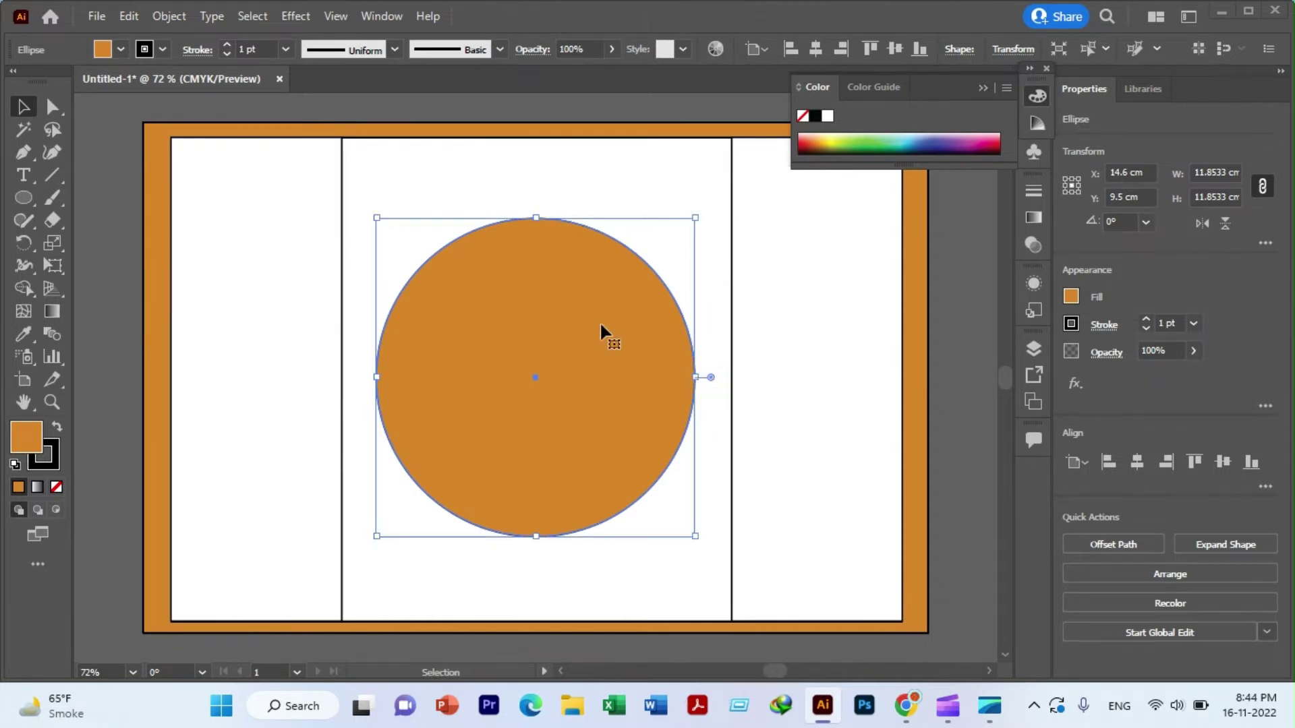
- Paste a copy of the circle in place, shrink it to 9.75 cm, and fill it with lighter orange F79431
left_click(172, 17)
left_click(128, 16)
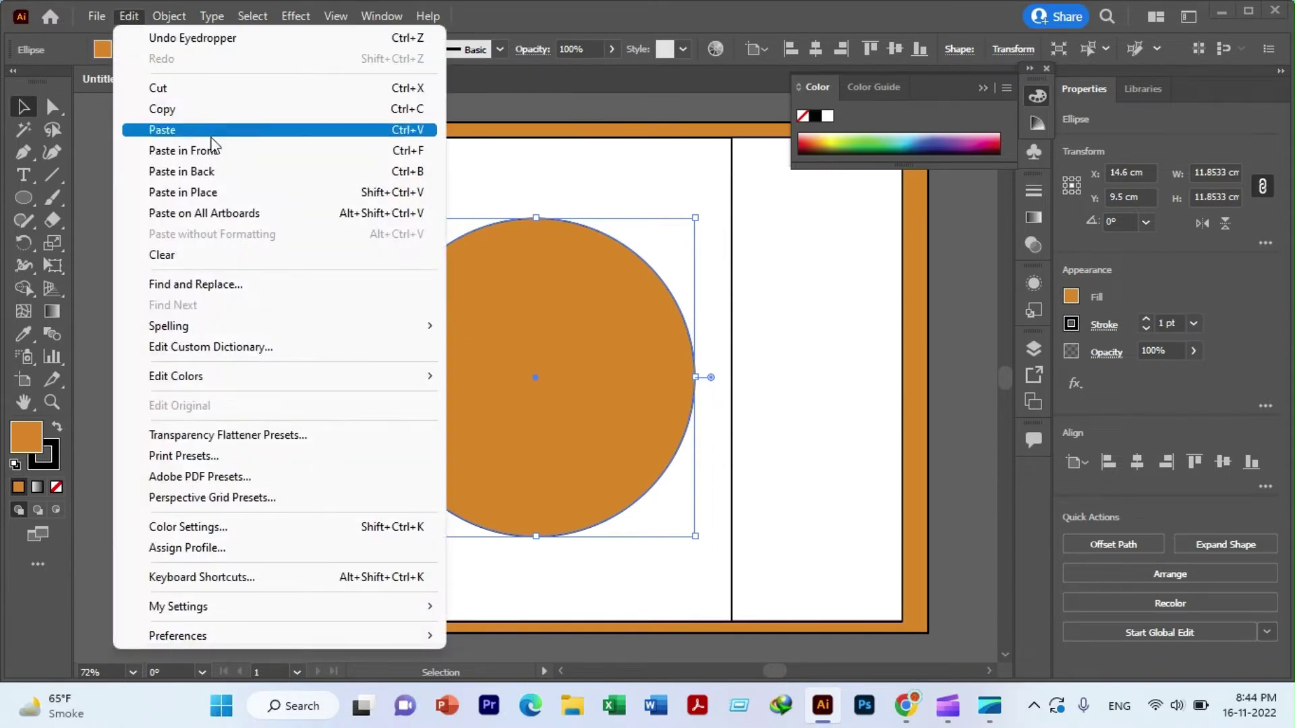
left_click(202, 193)
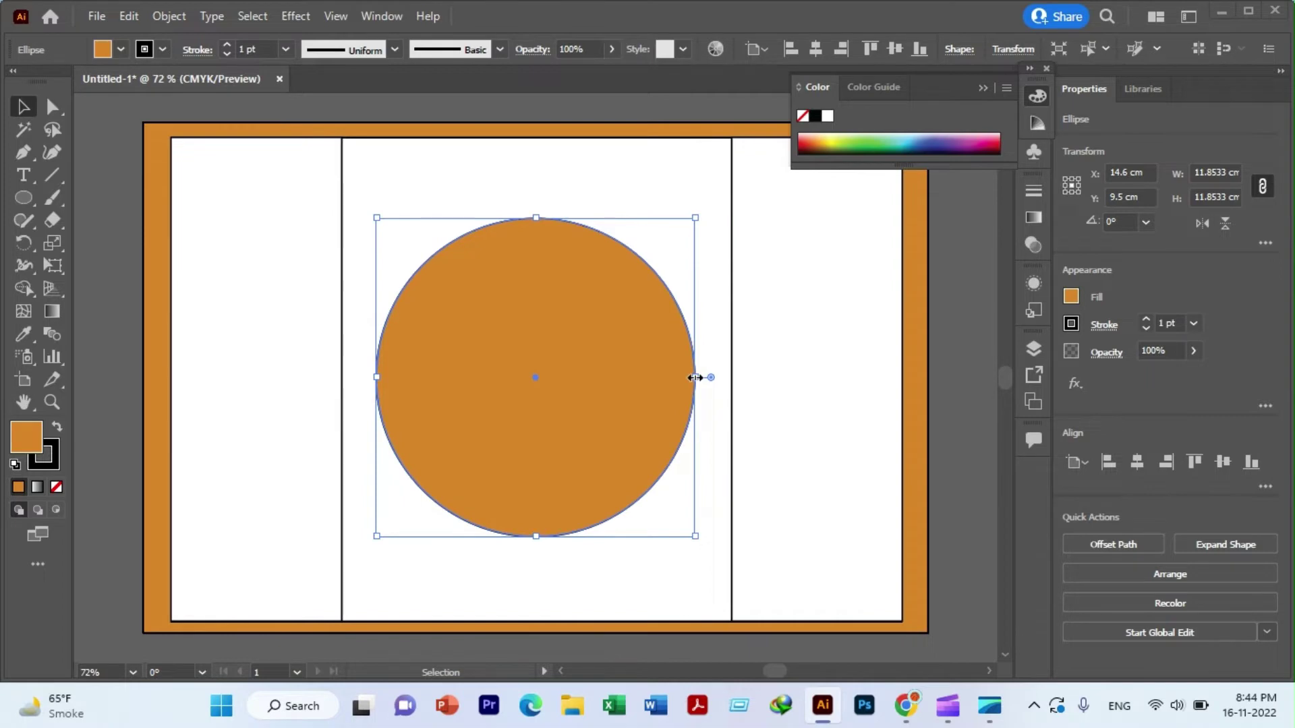
left_click_drag(694, 377, 668, 376)
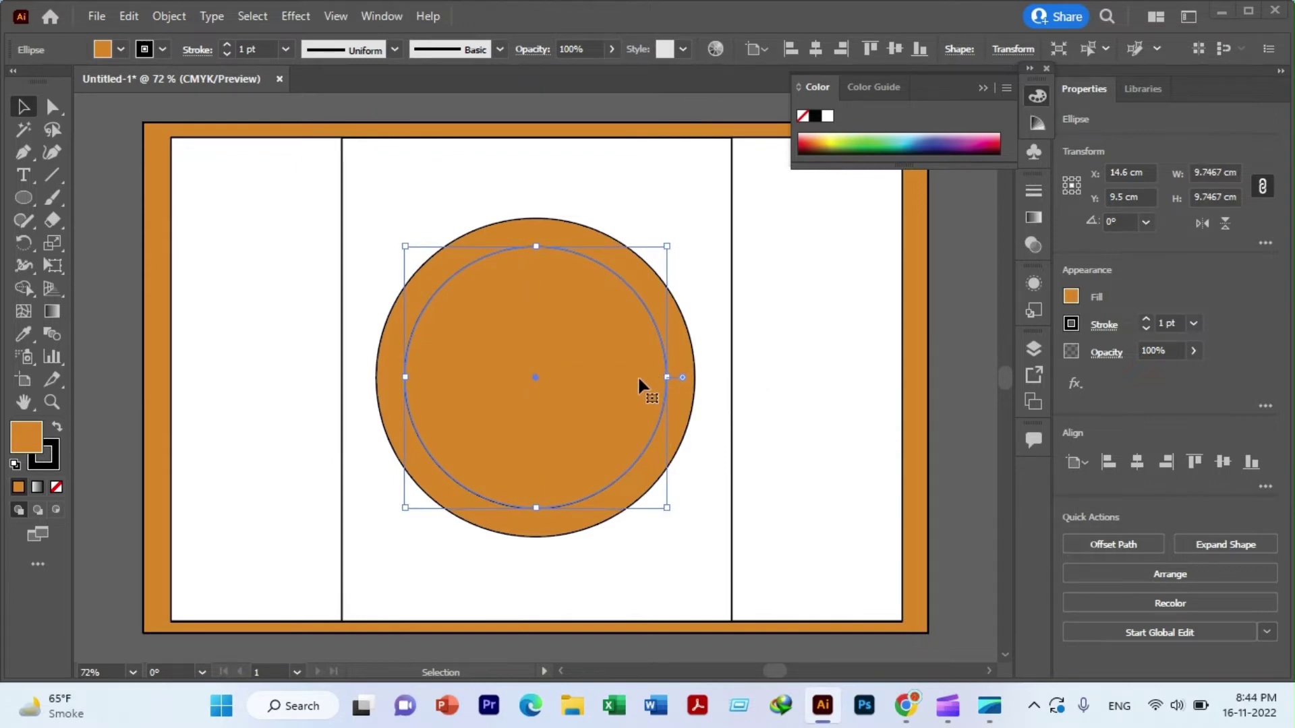
double_click(24, 445)
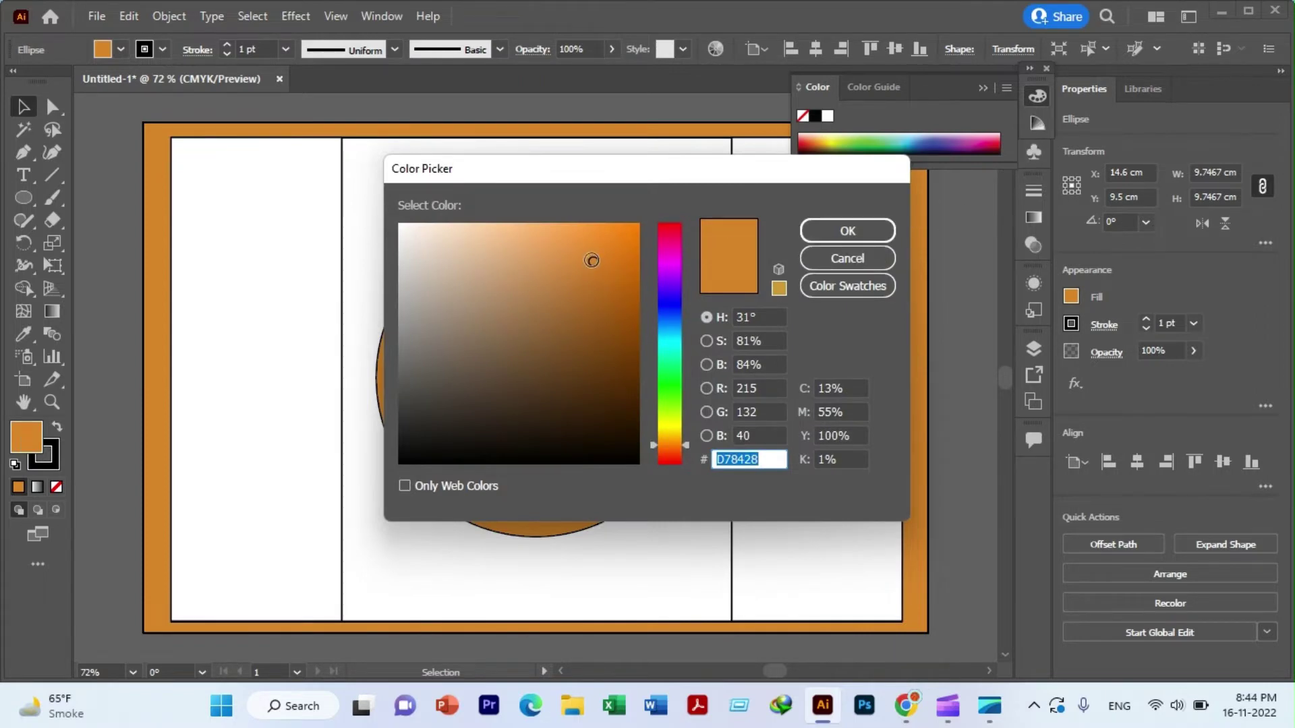
left_click(597, 264)
mouse_move(596, 264)
left_mouse_down()
mouse_move(601, 277)
mouse_move(573, 225)
mouse_move(592, 228)
left_mouse_up()
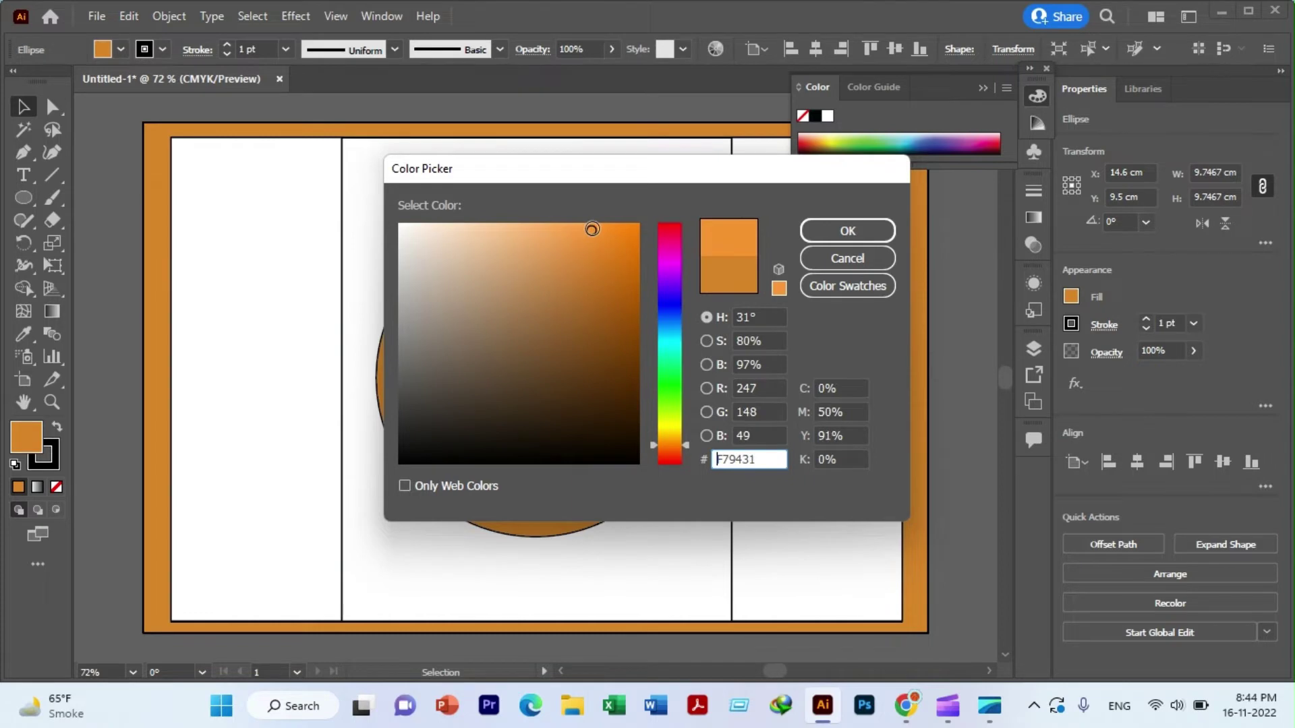
left_click(835, 236)
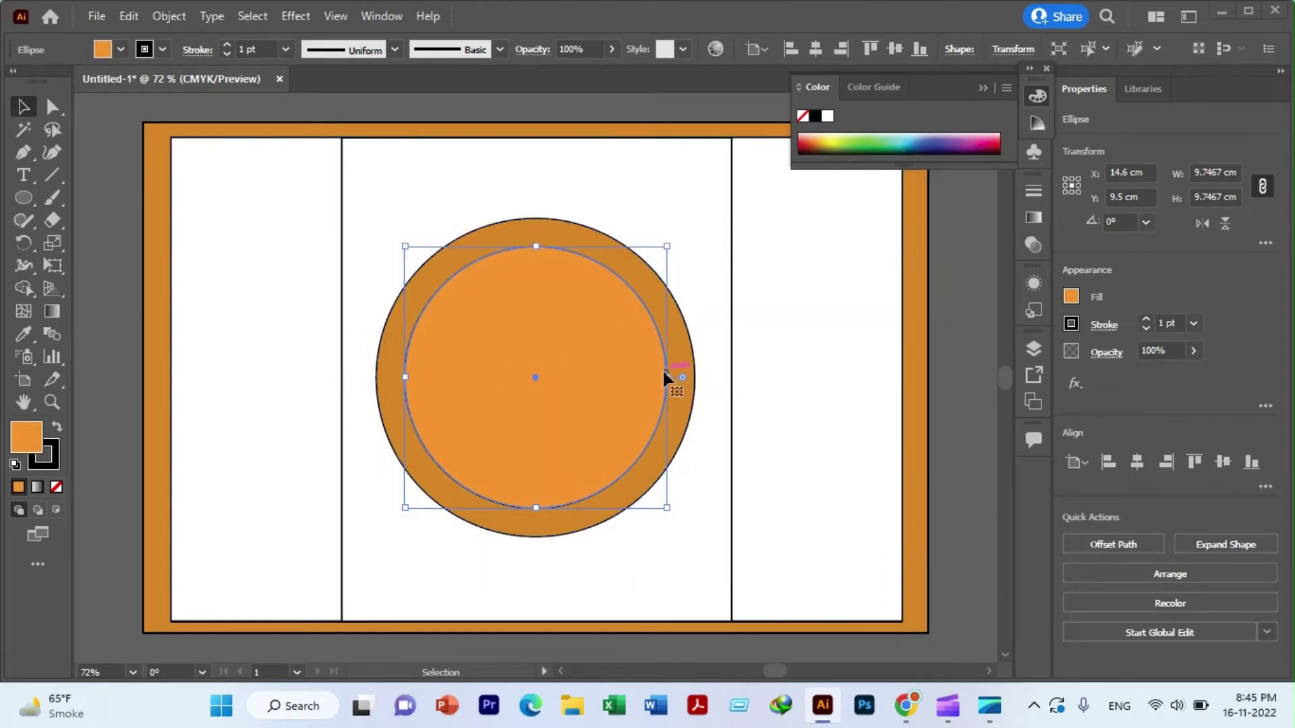
- Paste another copy of the lighter inner circle in place
key("a")
key("v")
left_click(129, 16)
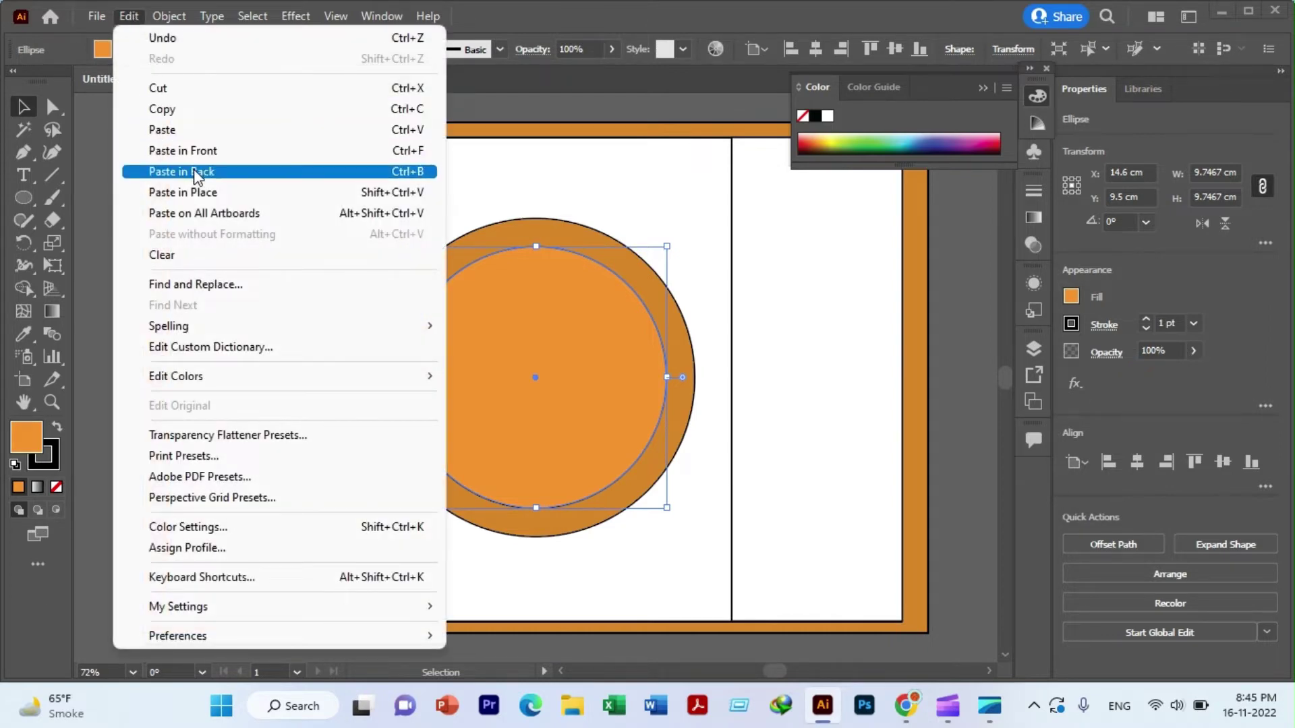
left_click(188, 192)
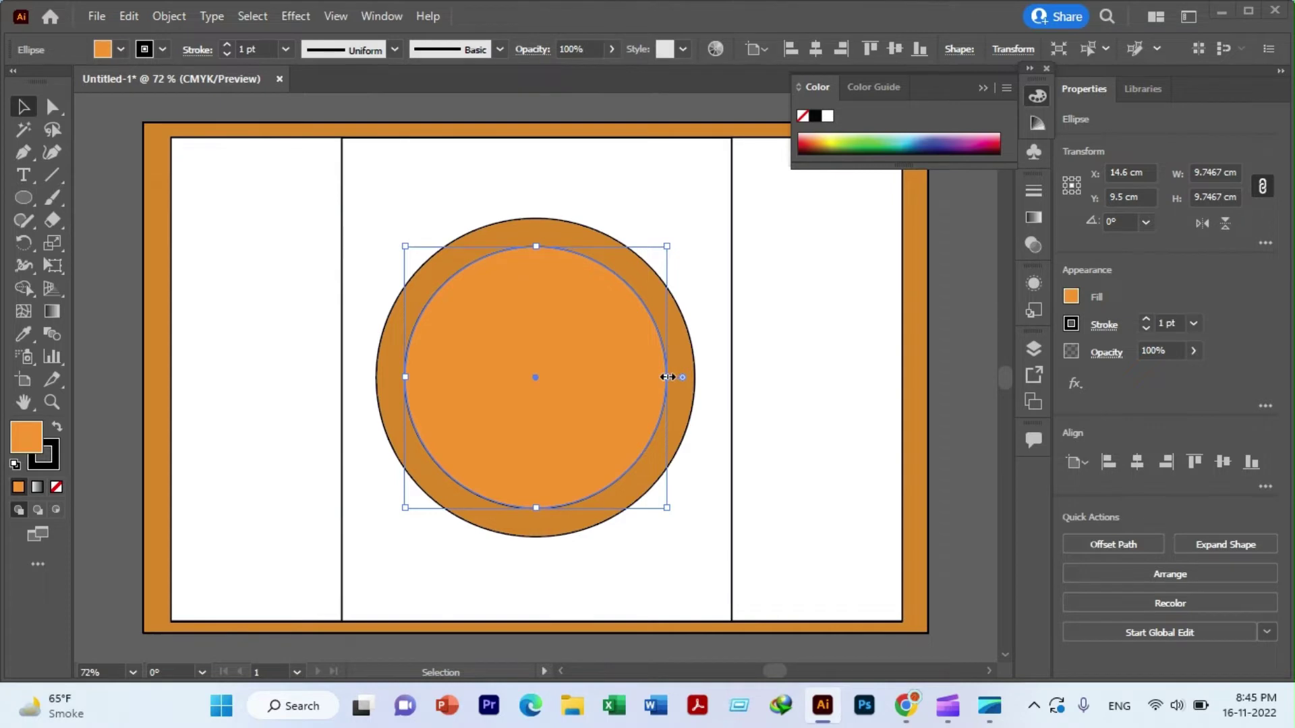
left_click(665, 373, "shift")
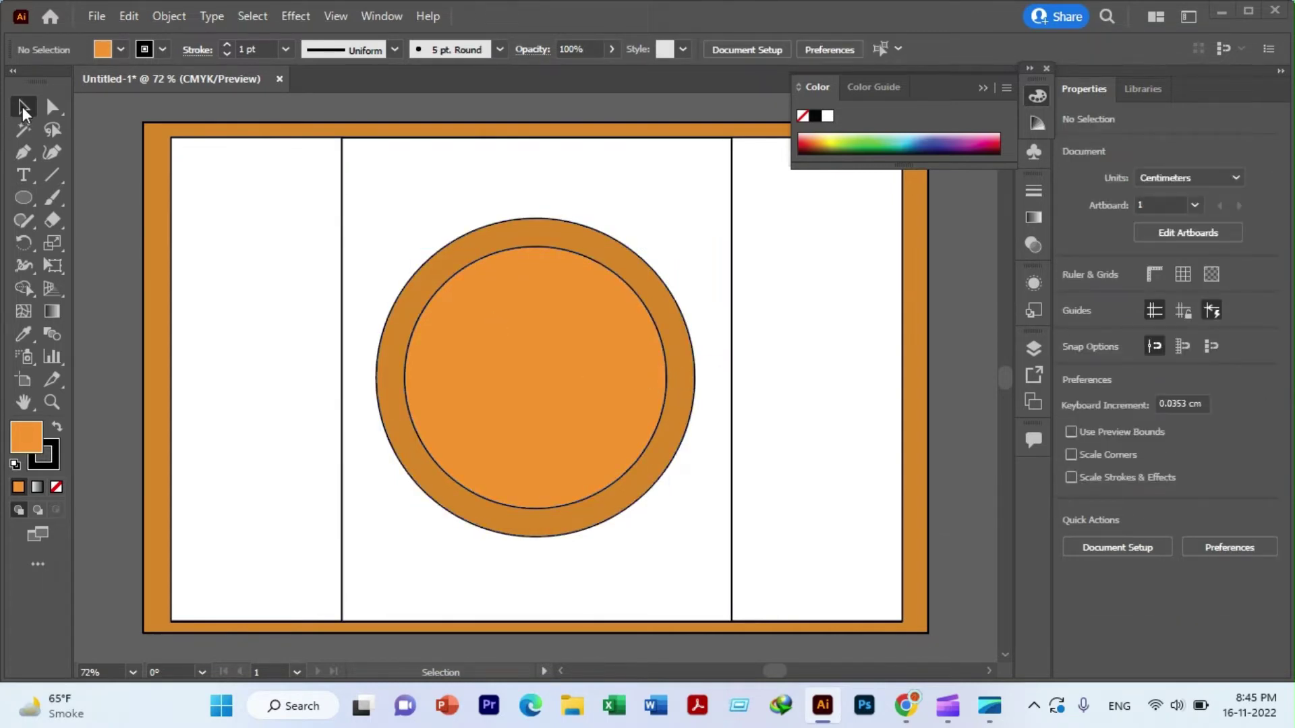
left_click(658, 336)
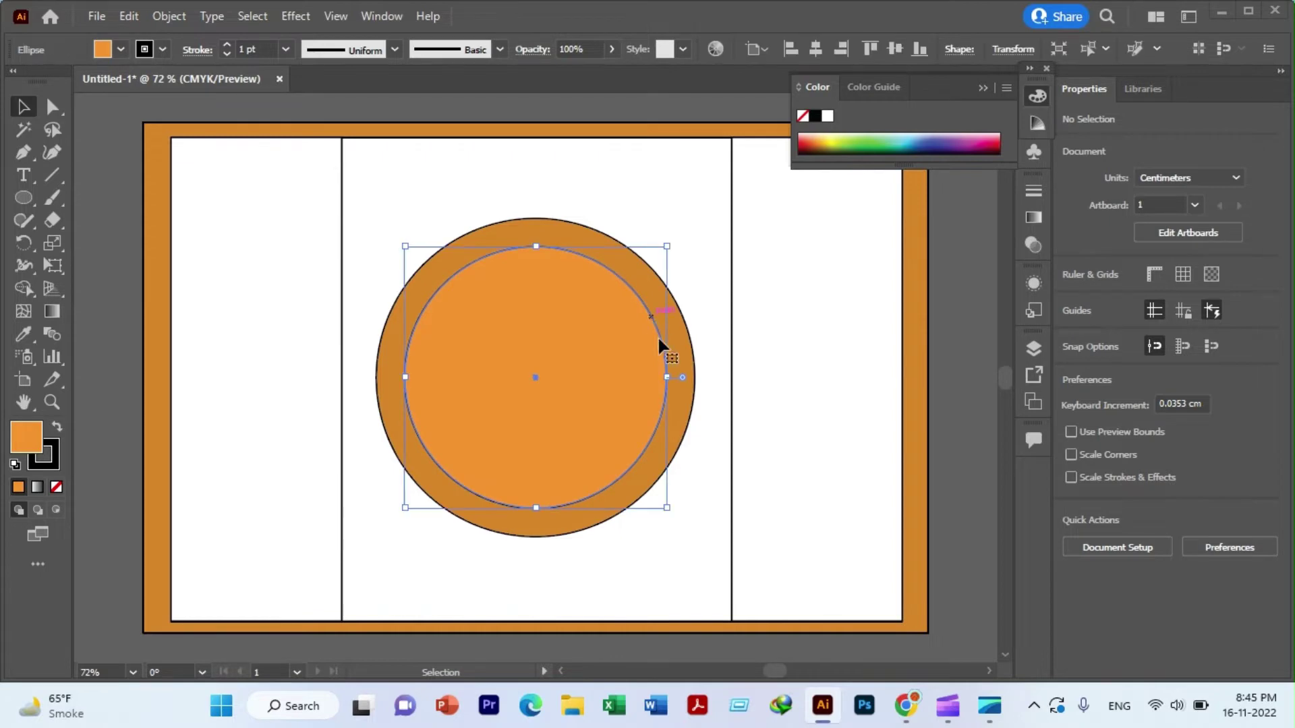
left_click(664, 381, "shift")
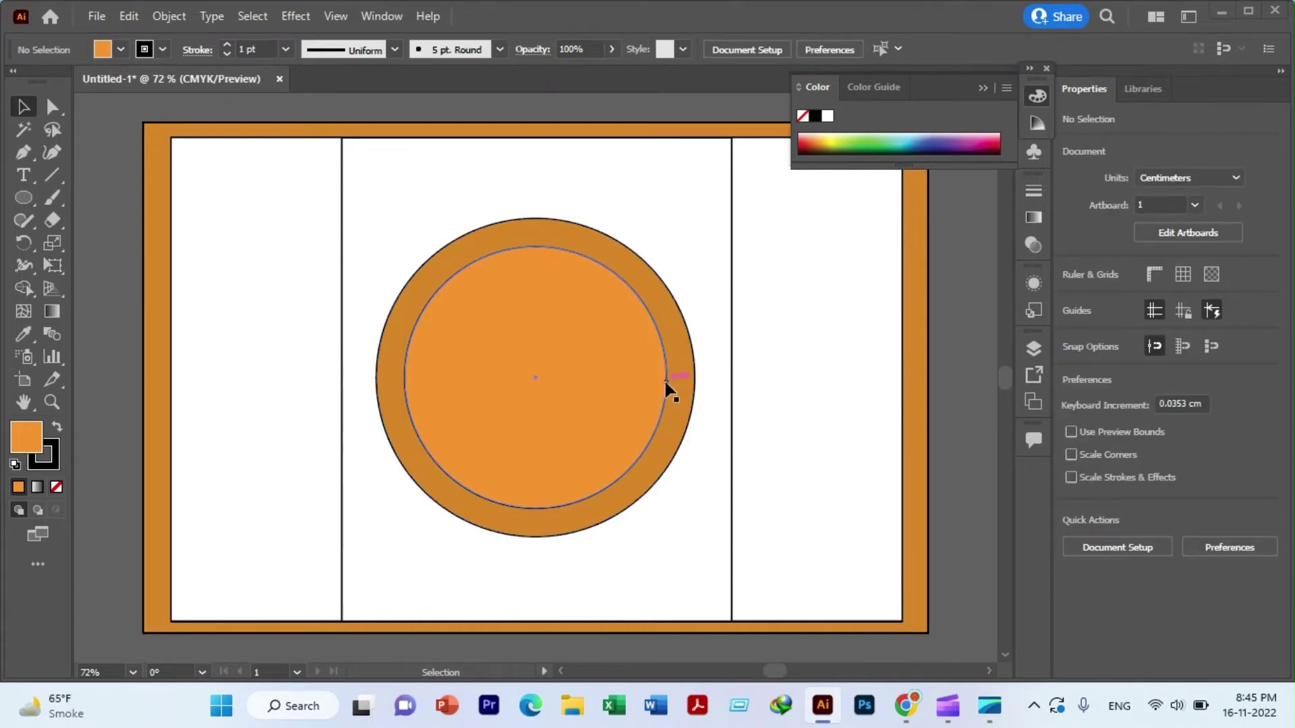
left_click(564, 257)
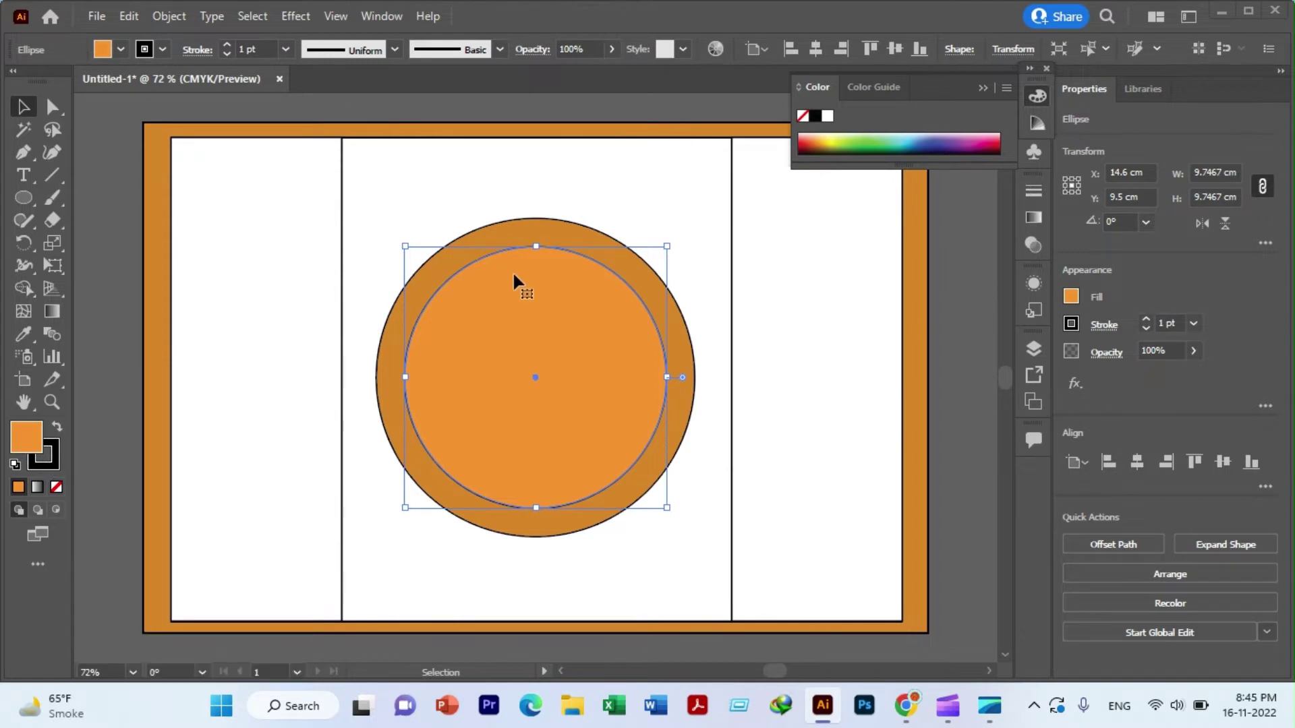
- Remove the outer circle's outline and shrink the pasted copy to a 7.7 cm circle
left_click(610, 241)
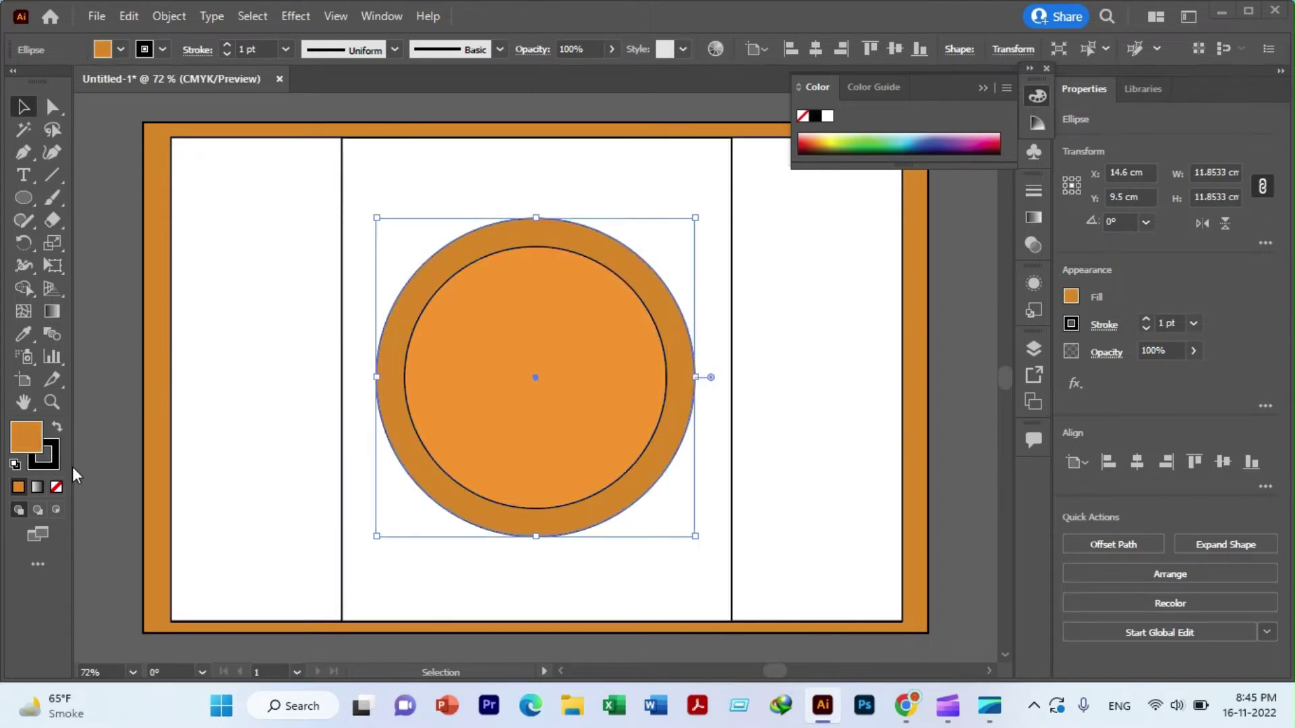
left_click(57, 487)
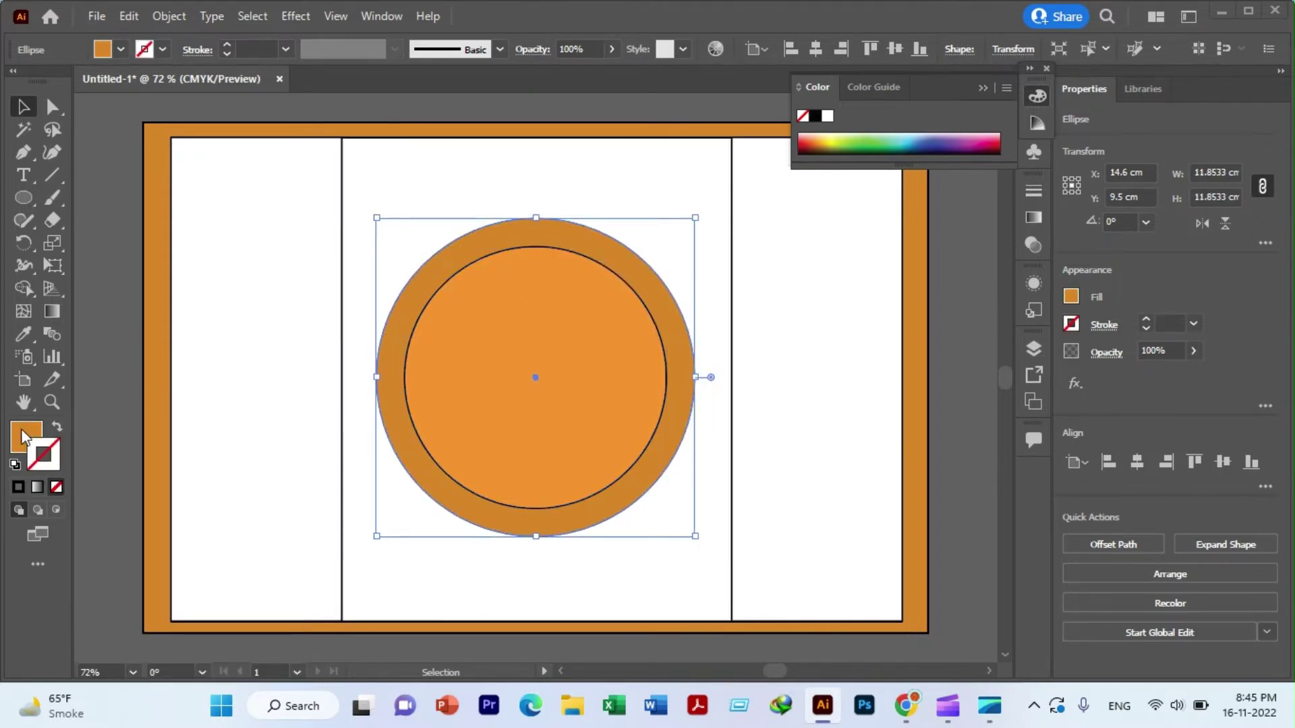
left_click(26, 437)
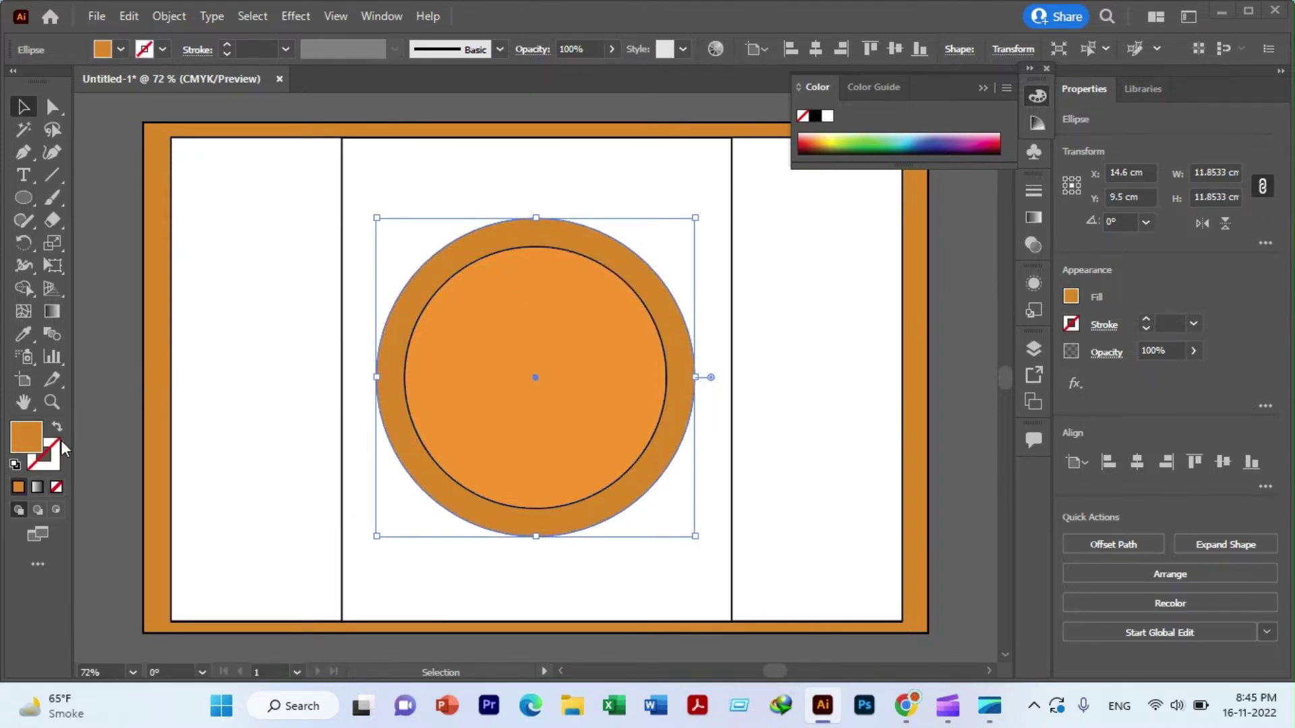
left_click(650, 317)
left_click_drag(670, 377, 655, 376)
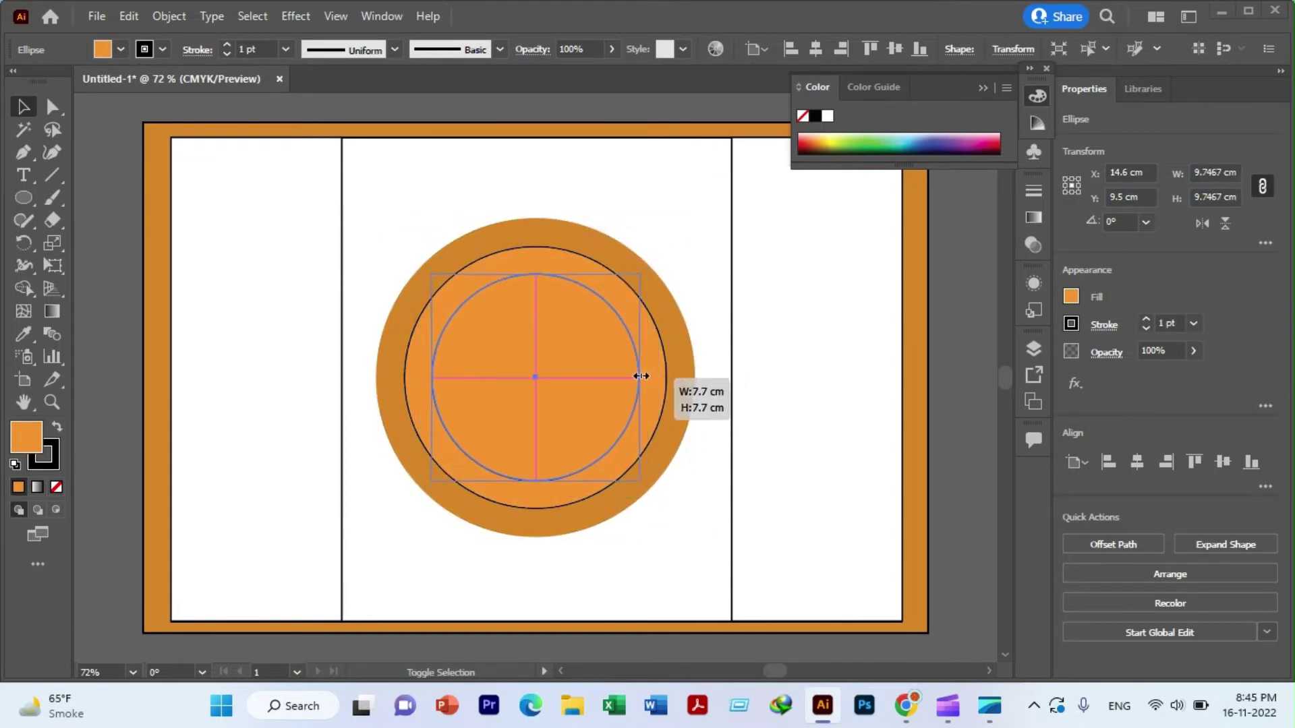
left_click_drag(654, 376, 632, 377)
key("ctrl+shift+a")
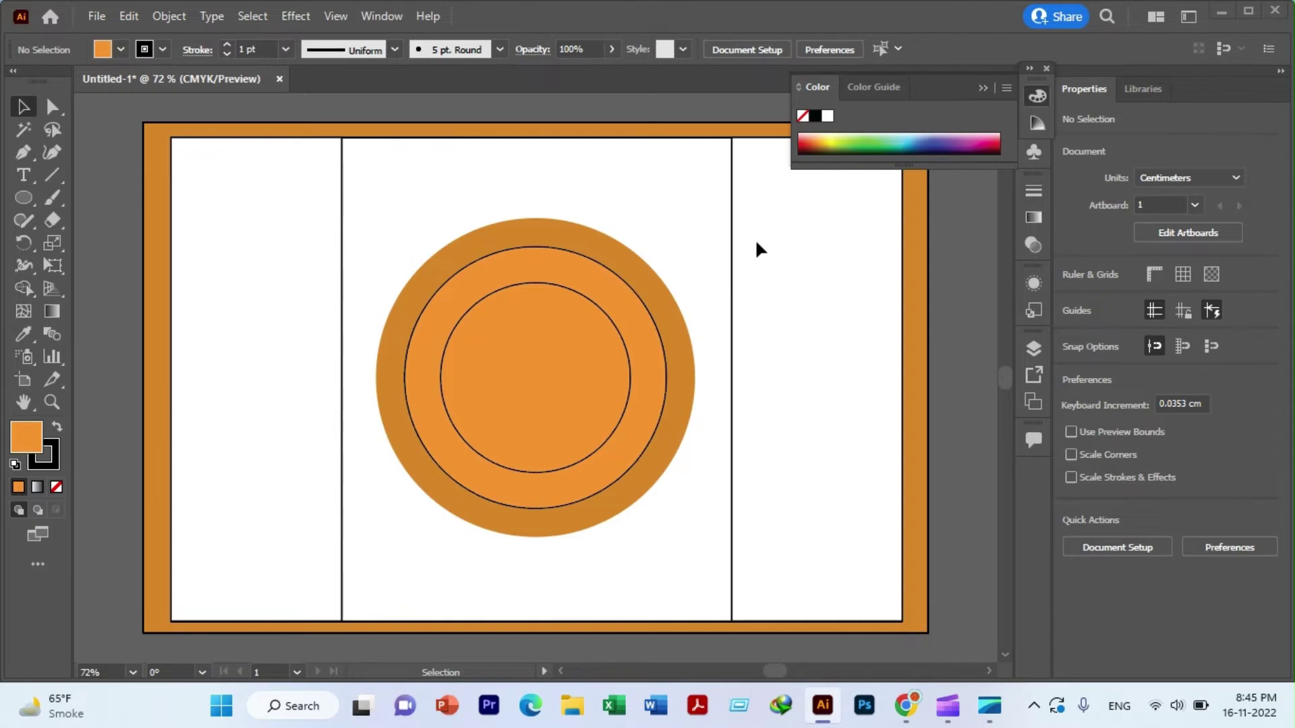
- Give the innermost circle a golden-yellow fill picked from the Color panel spectrum
left_click(498, 293)
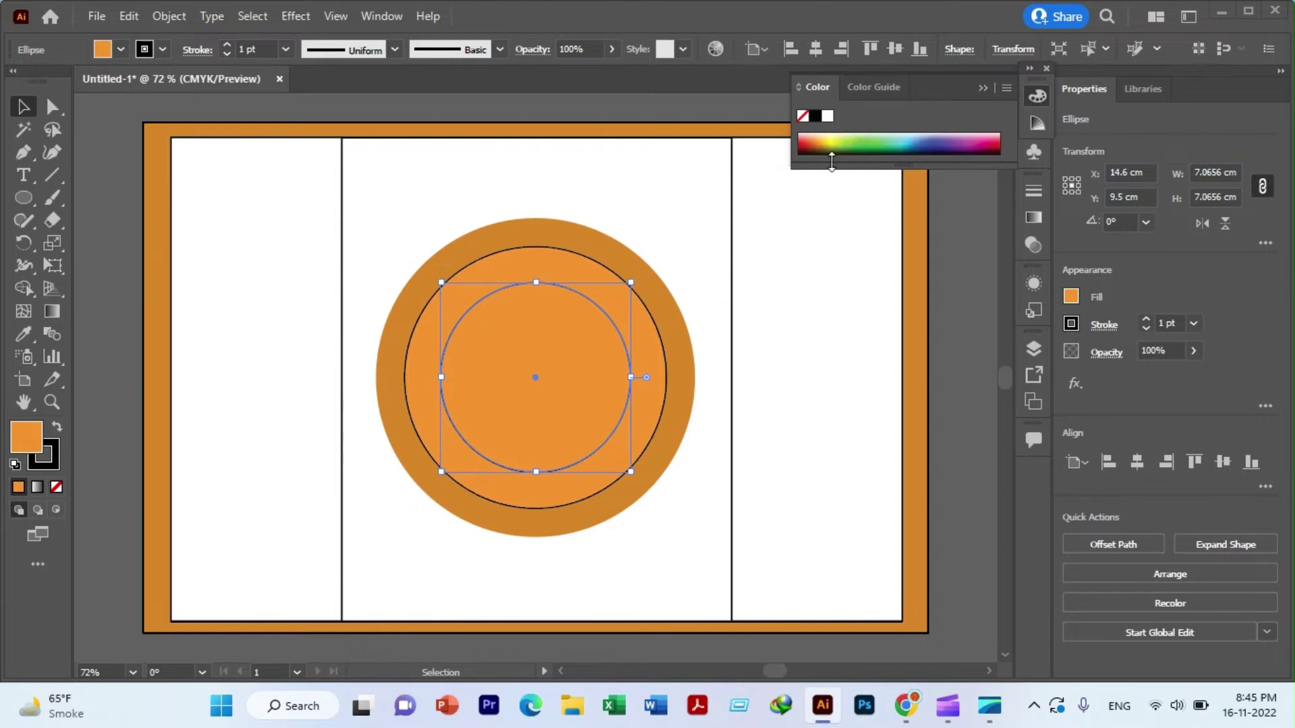
left_click(838, 139)
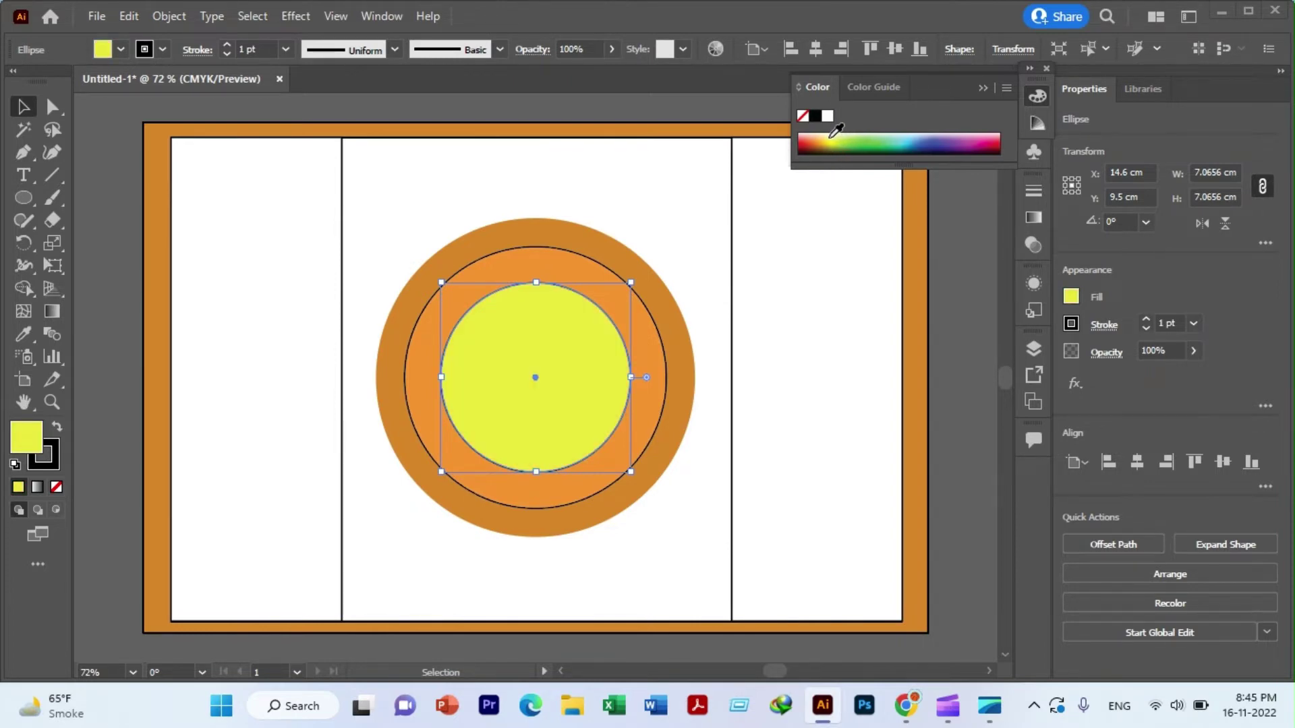
left_click(829, 138)
left_click(825, 140)
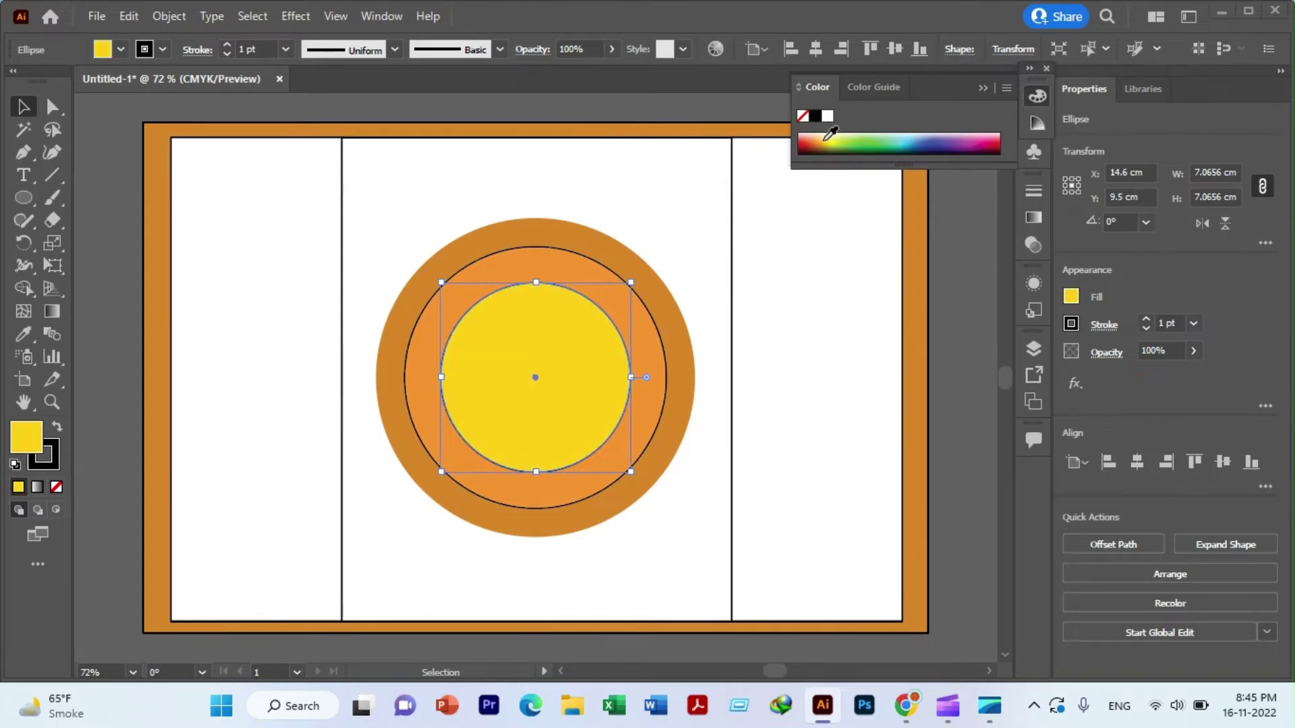
left_click(821, 141)
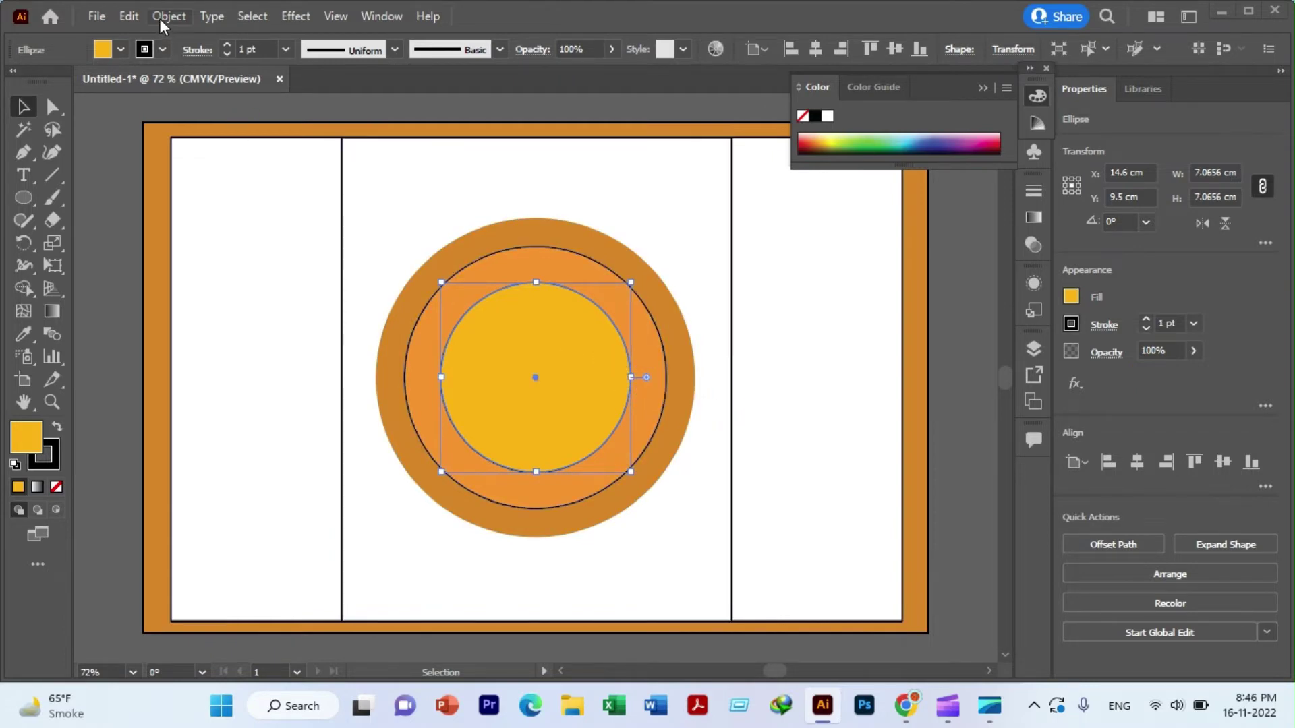
left_click(132, 15)
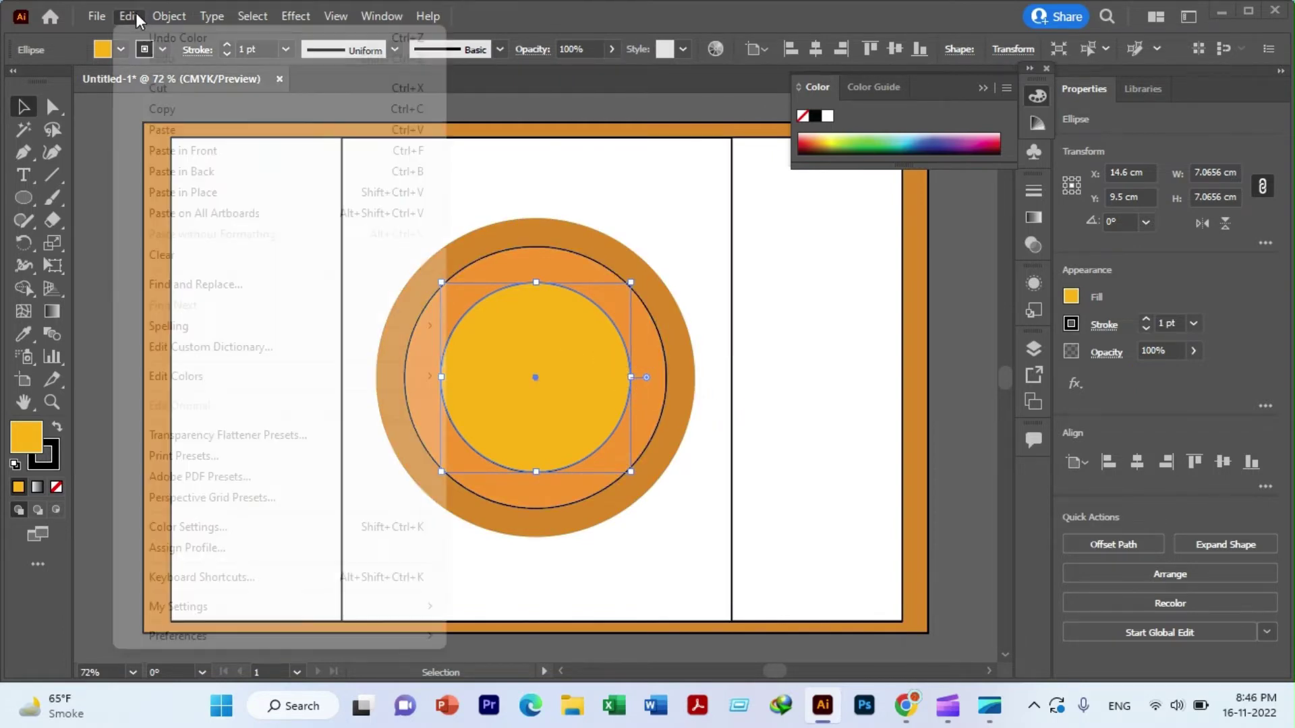
left_click(212, 193)
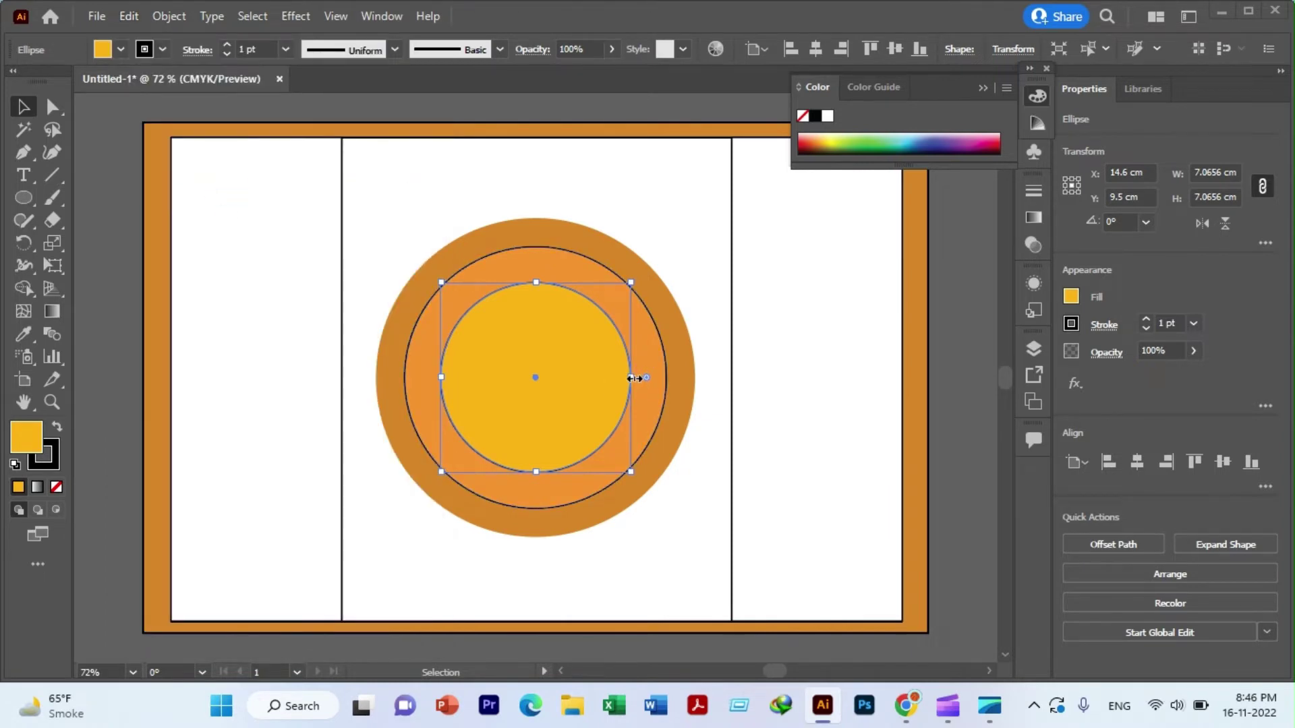
left_click_drag(634, 378, 610, 374)
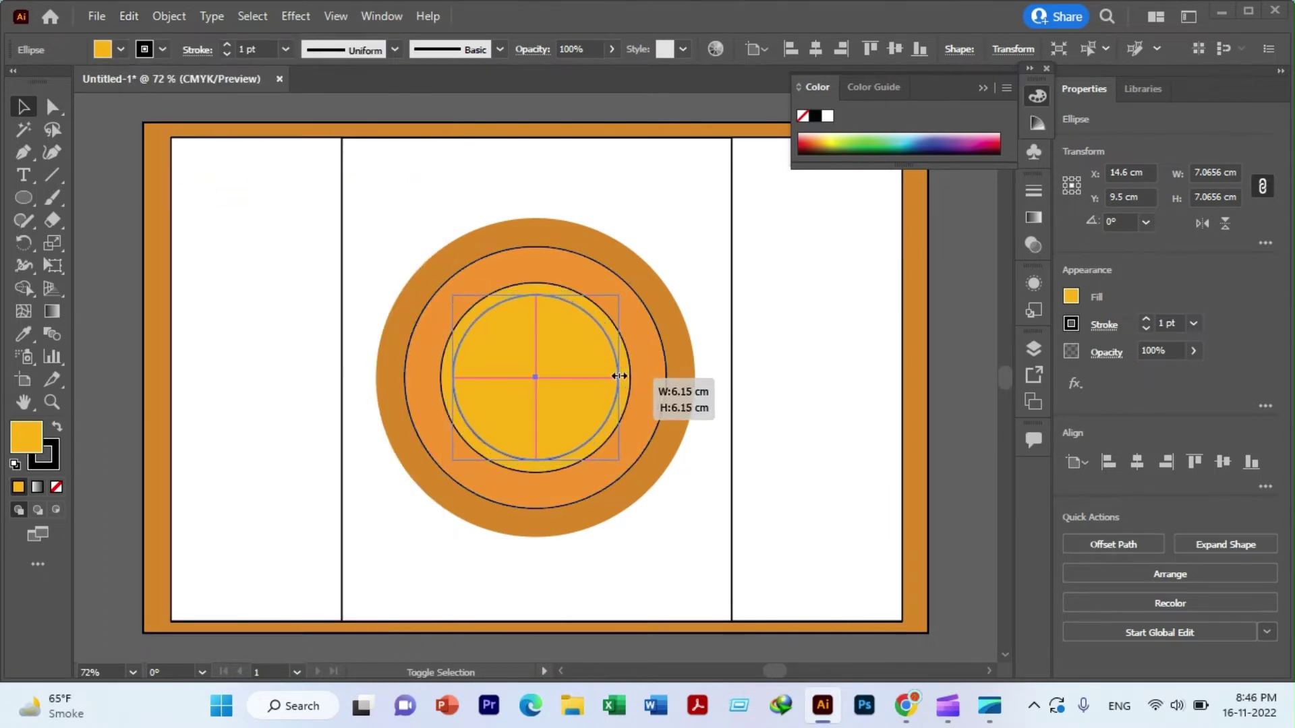
left_click_drag(610, 375, 586, 377)
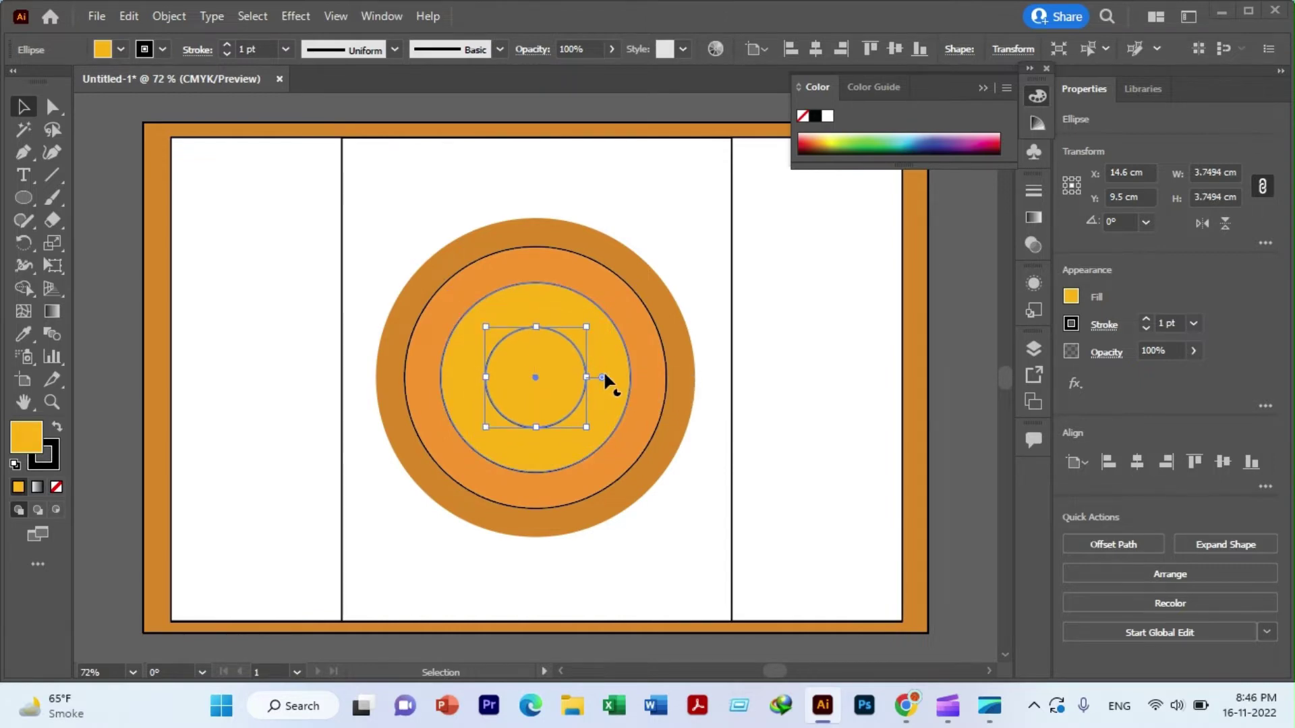
left_click(213, 176)
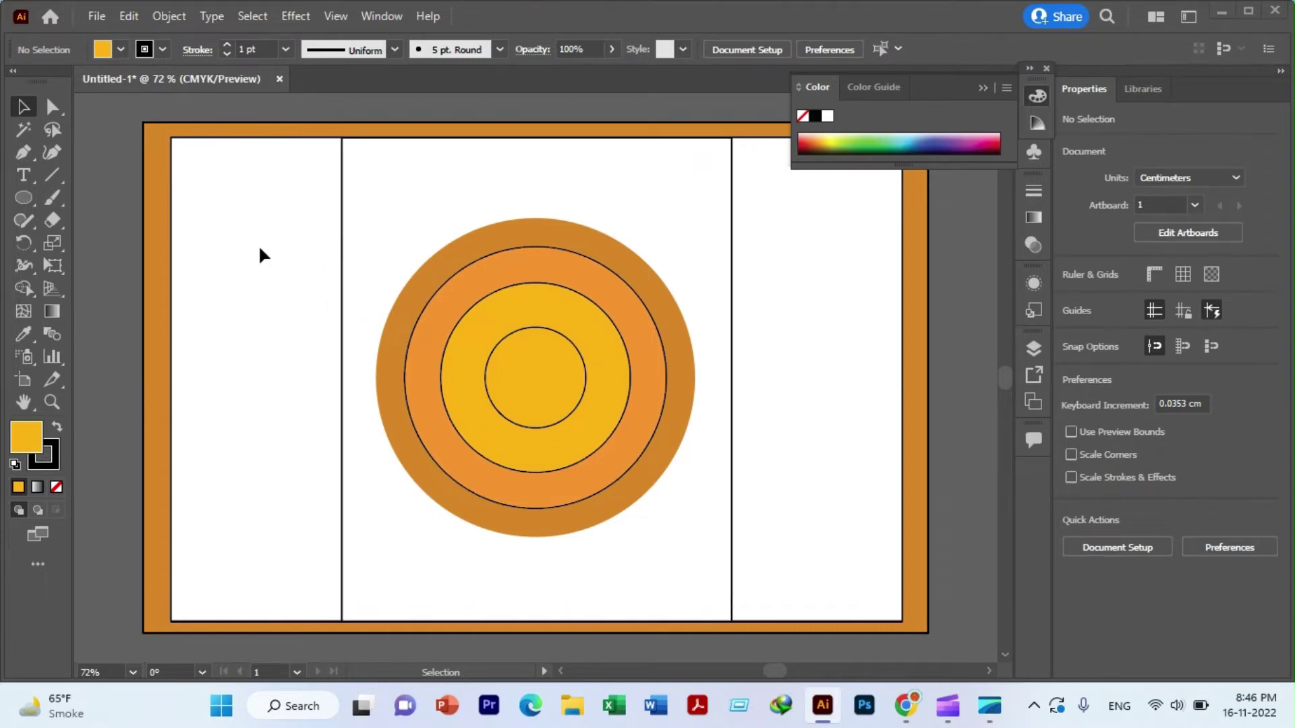
mouse_move(260, 248)
left_mouse_down()
mouse_move(435, 248)
mouse_move(436, 221)
left_mouse_up()
- Select the outer brown circle together with all the concentric circles inside it
left_click(229, 279)
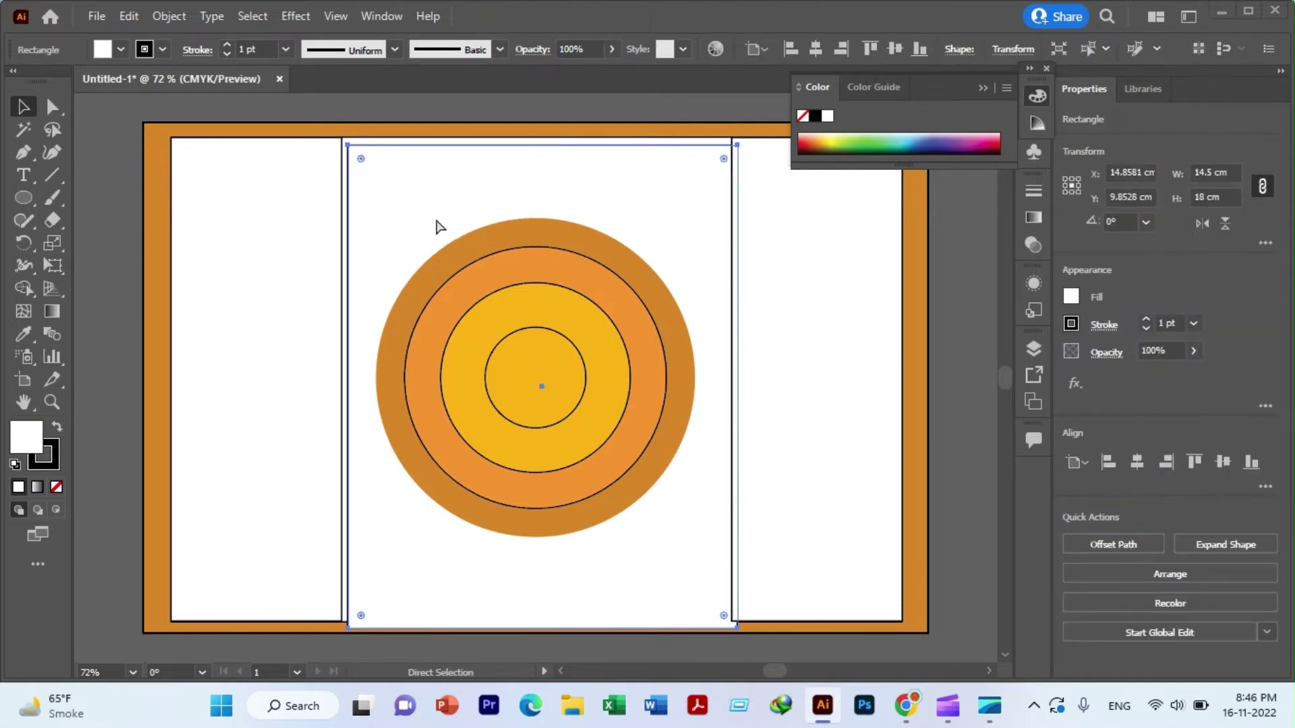
left_click(257, 216)
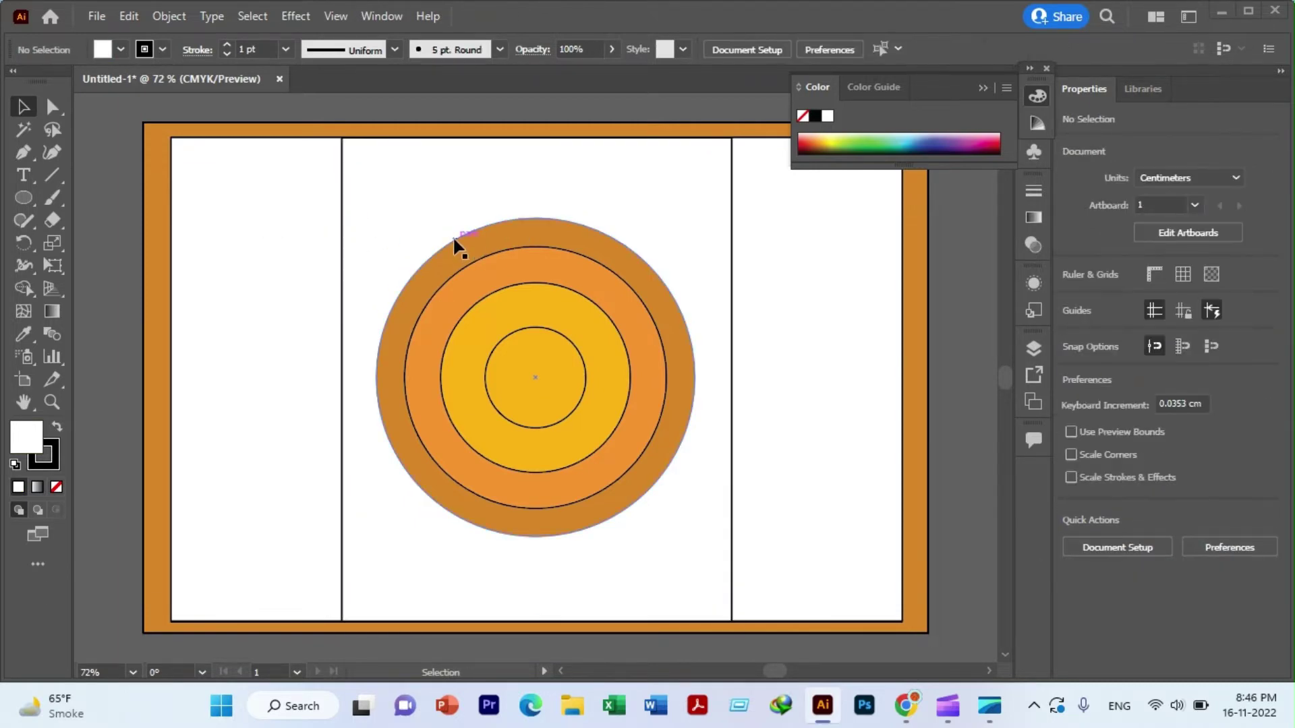
left_click(456, 245)
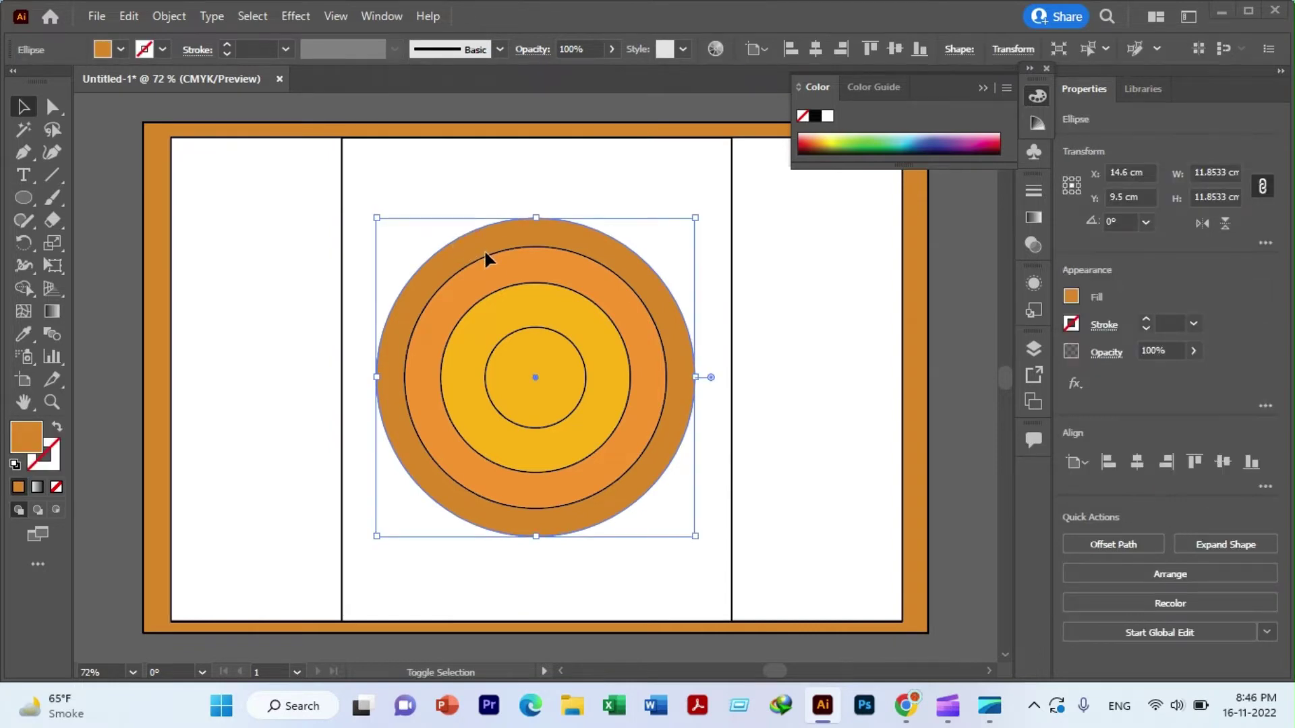
left_click(484, 248, "shift")
left_click(492, 284, "shift")
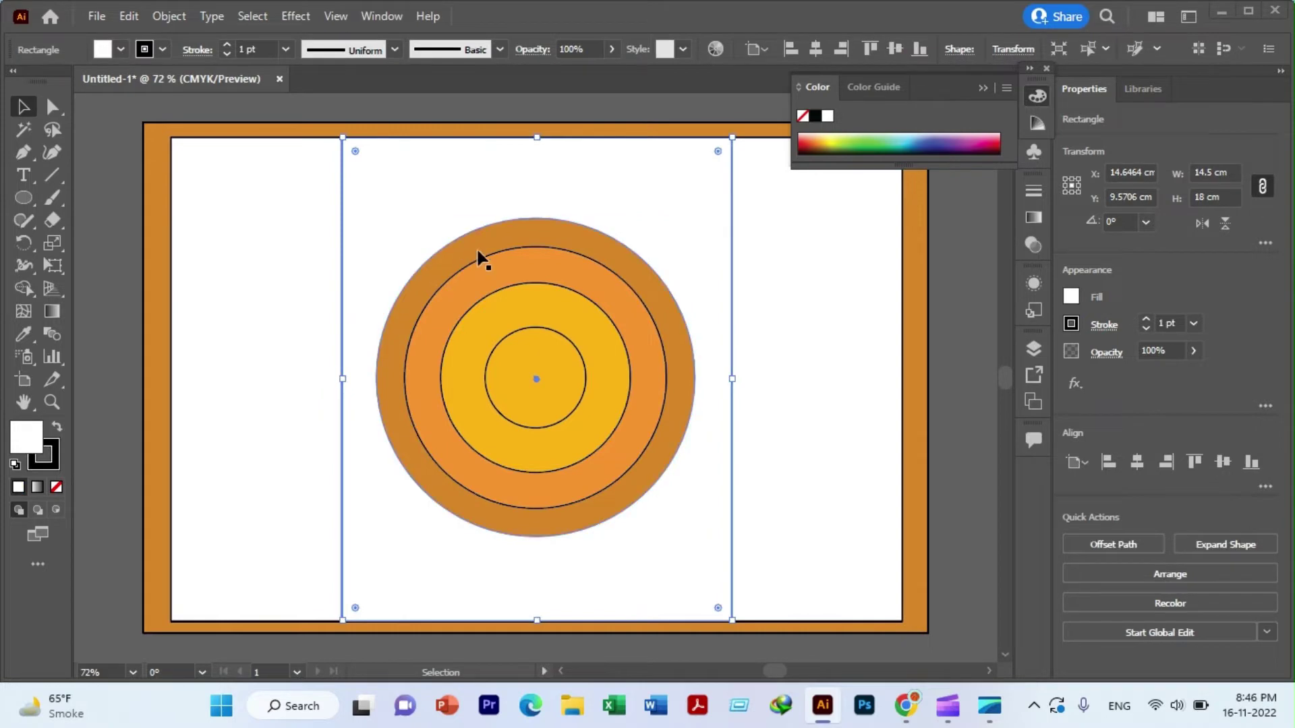
left_click(483, 258, "shift")
left_click(515, 293, "shift")
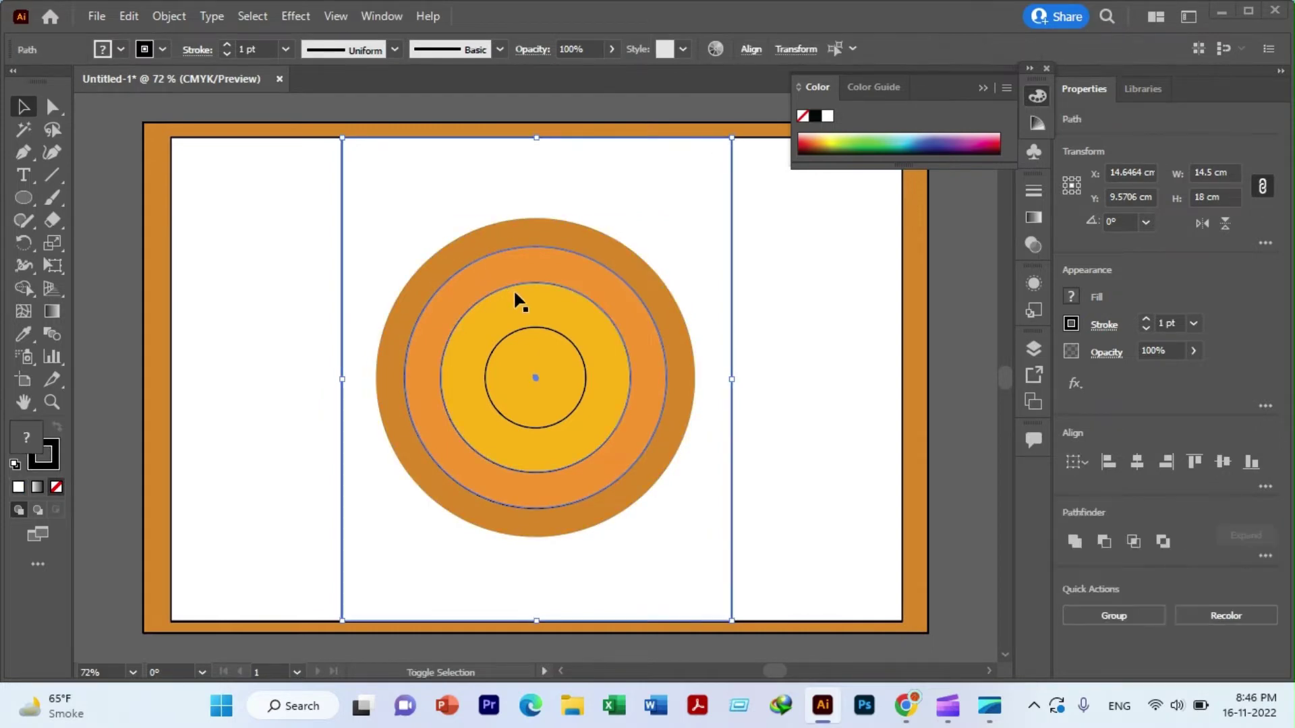
left_click(528, 328, "shift")
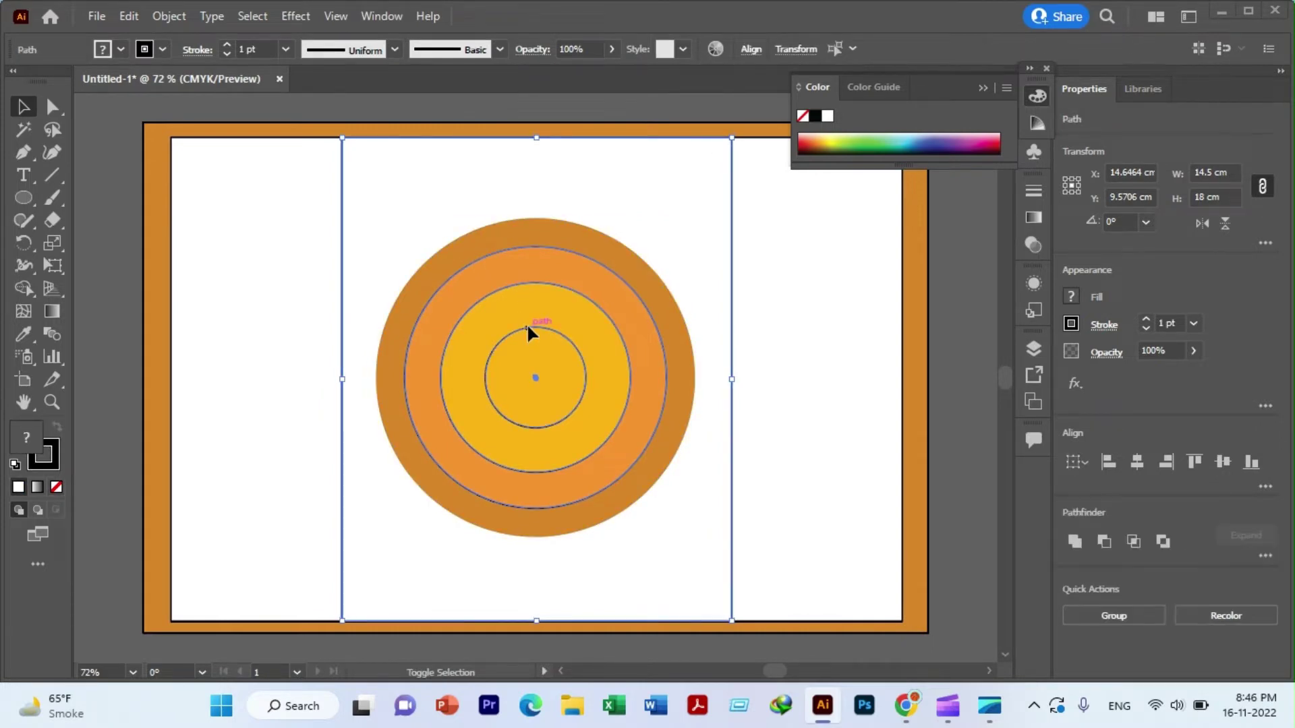
- Set the selected circles' stroke to None, then close the Color panel
left_click(58, 486)
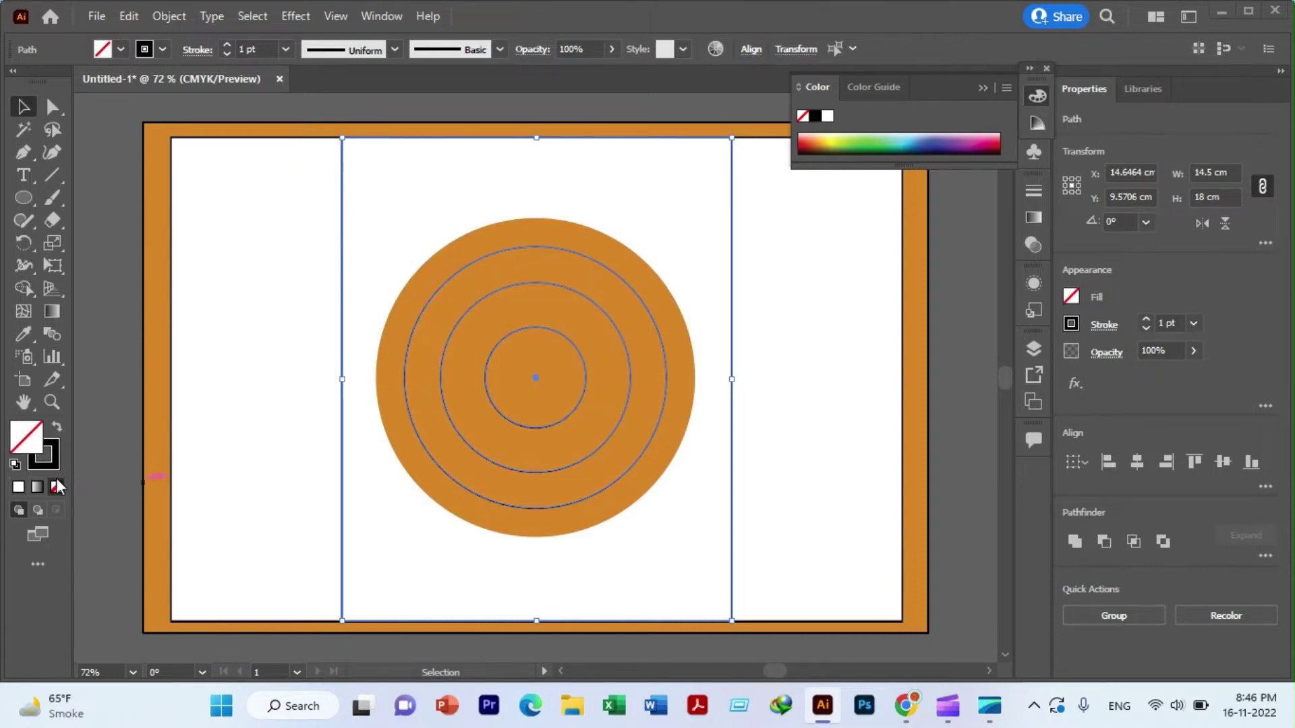
key("ctrl+z")
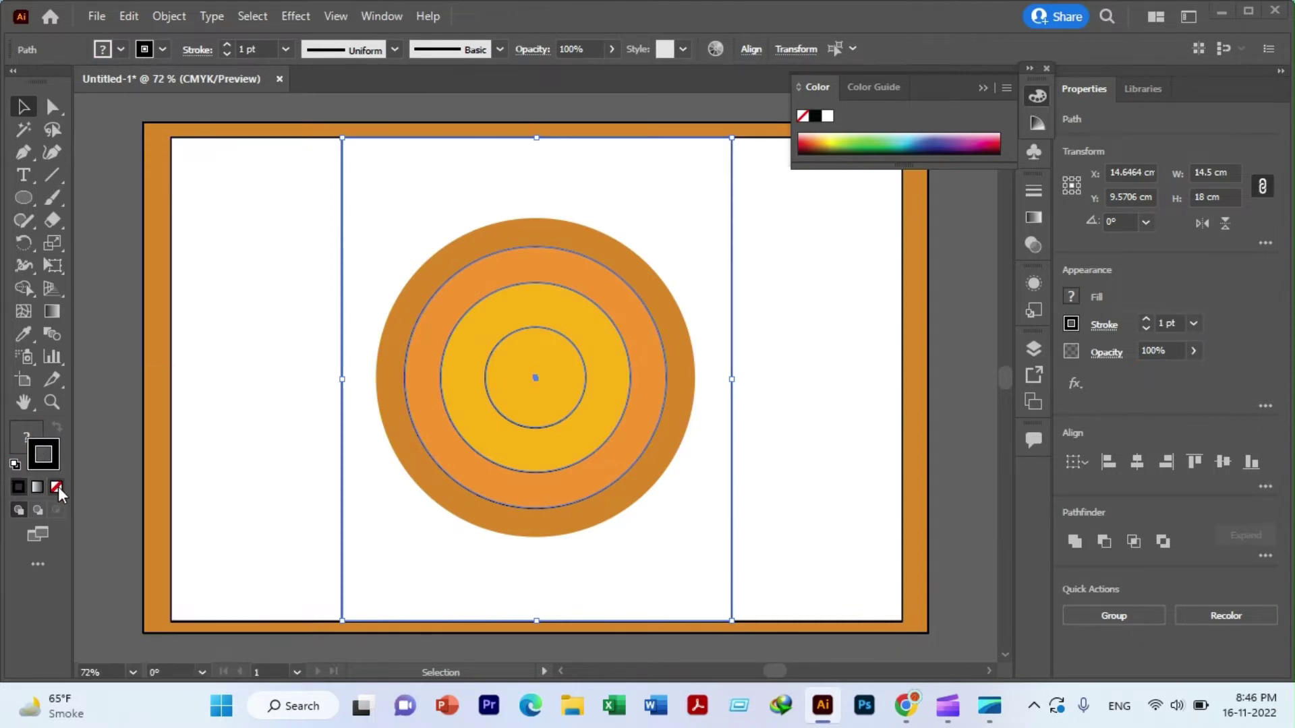
left_click(58, 487)
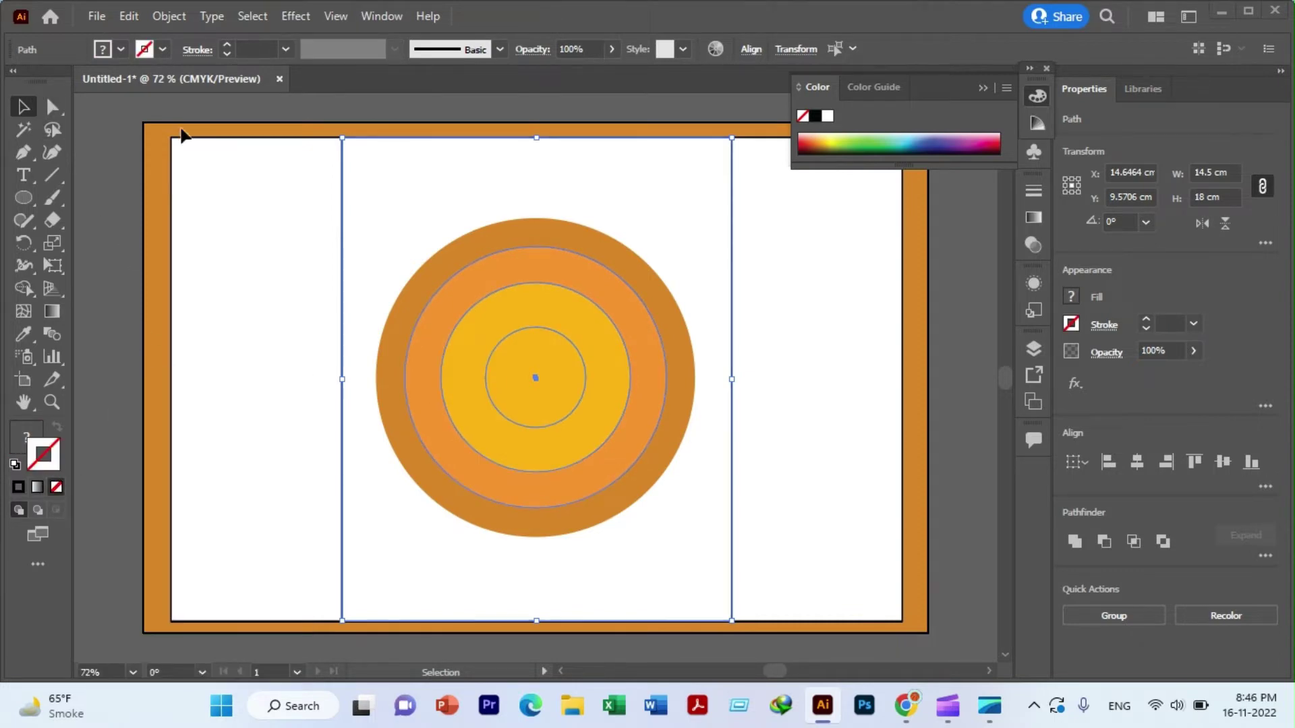
left_click(193, 157)
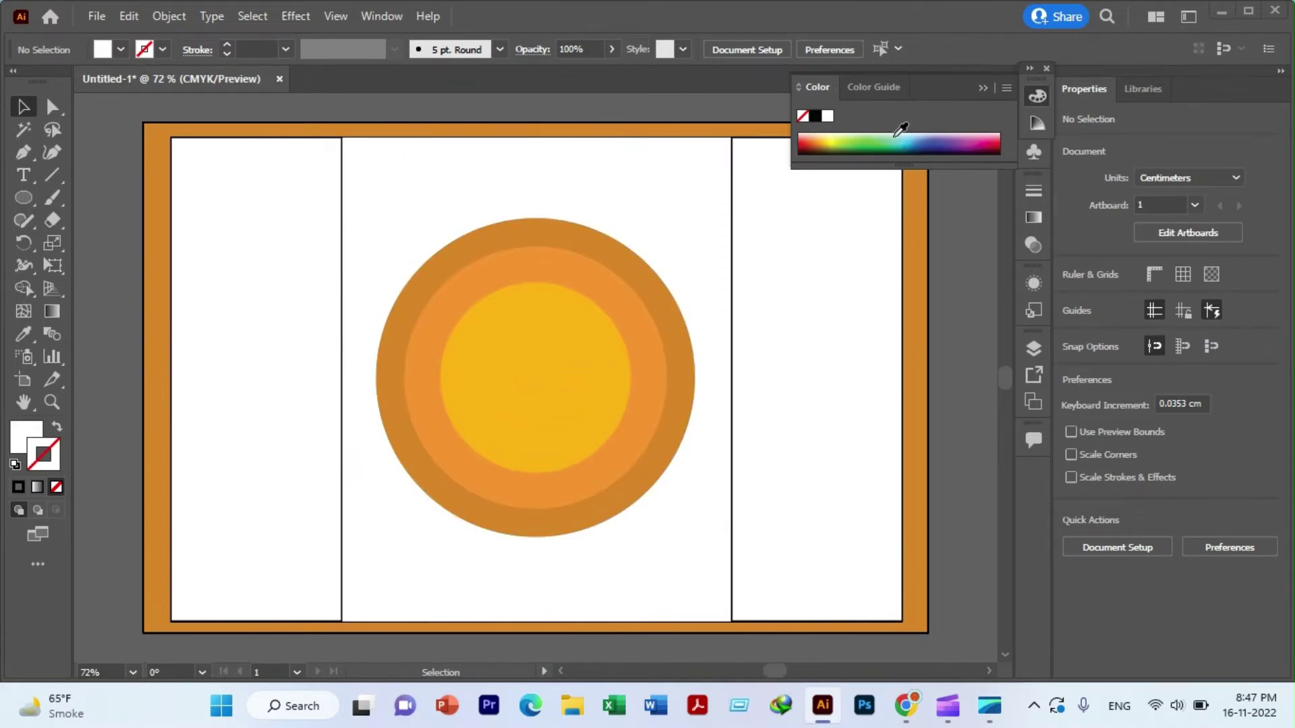
left_click(984, 87)
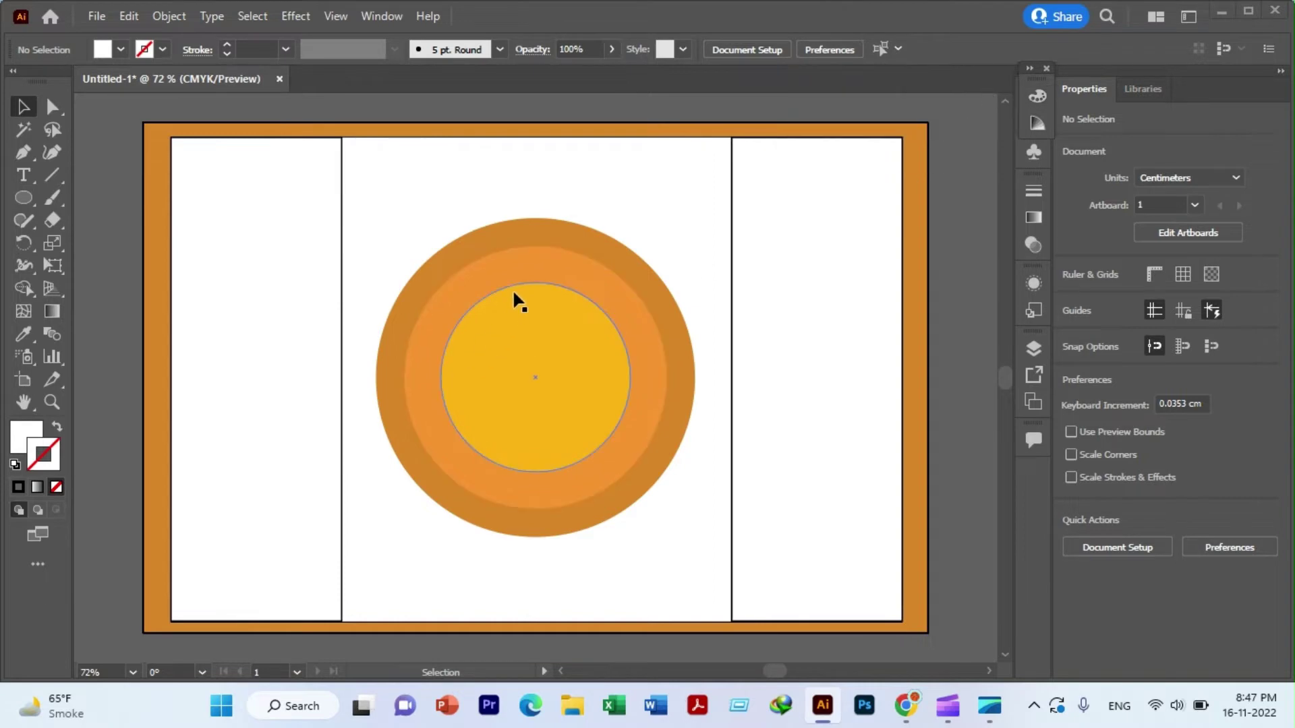
left_click(586, 378)
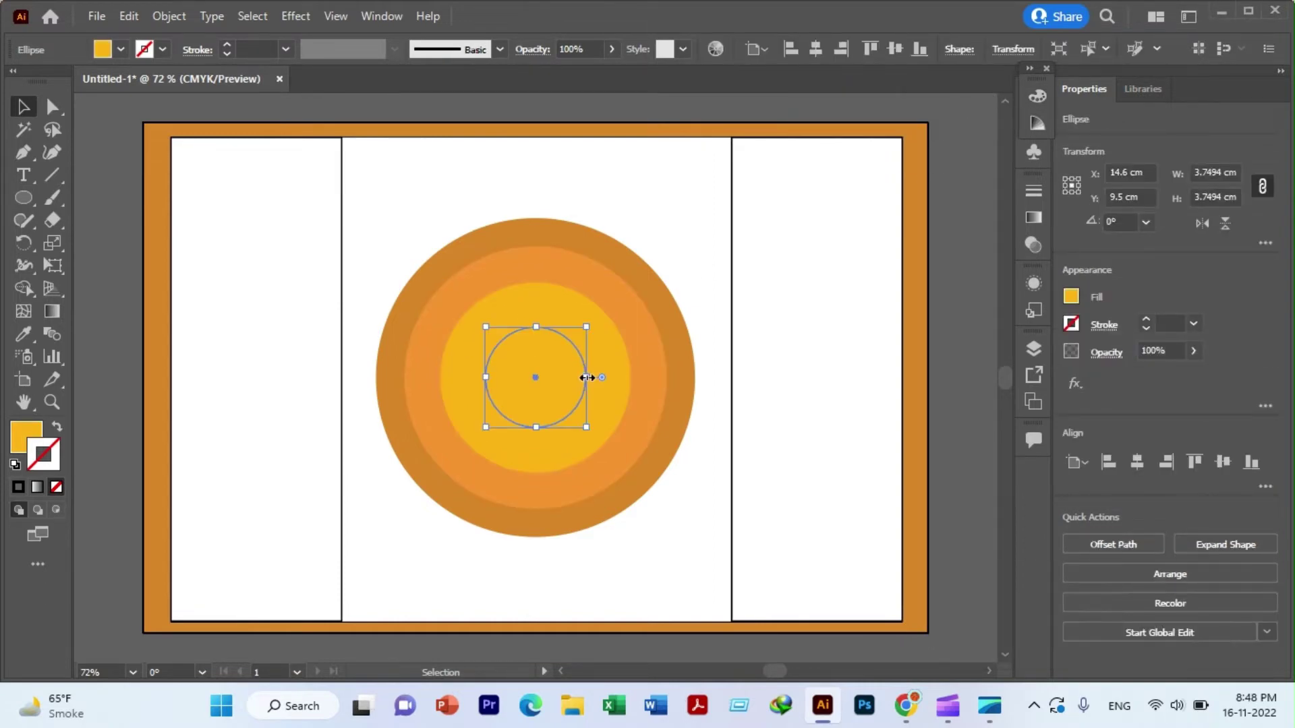
- Scale the innermost circle from its centre to 14.12 cm wide
left_click_drag(586, 377, 727, 426)
left_click(19, 487)
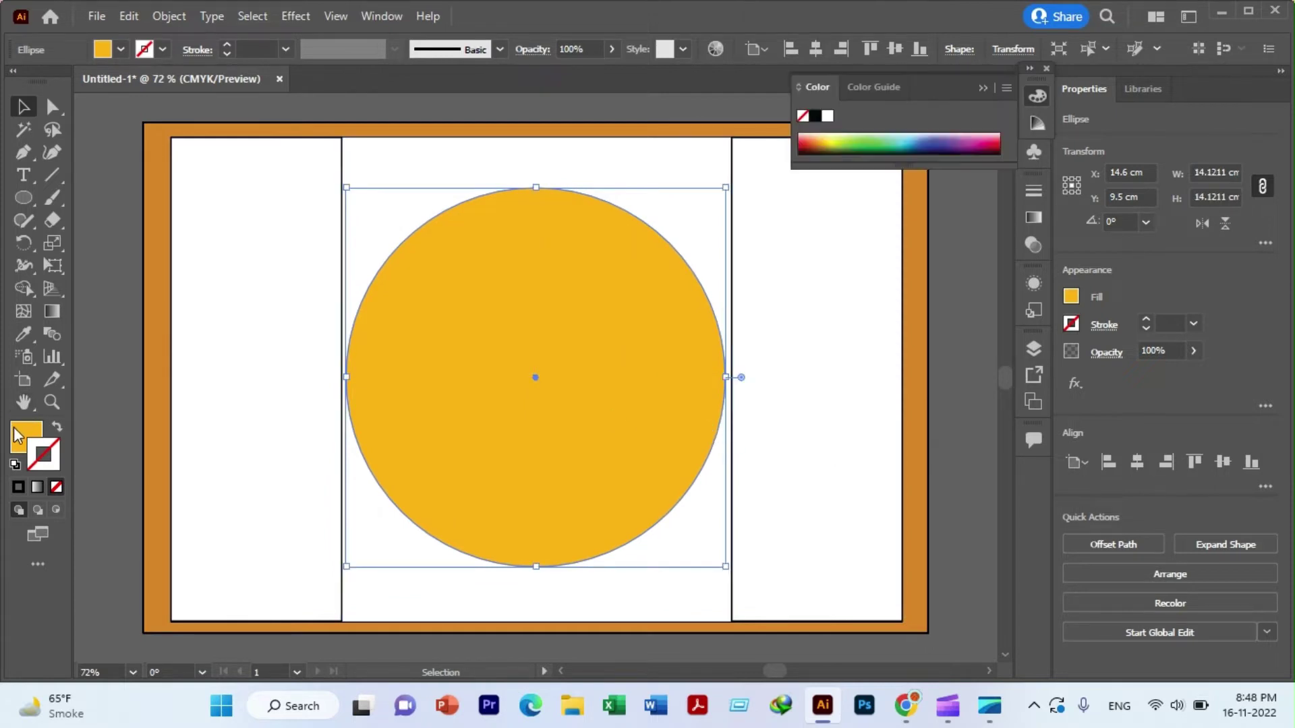
left_click(57, 487)
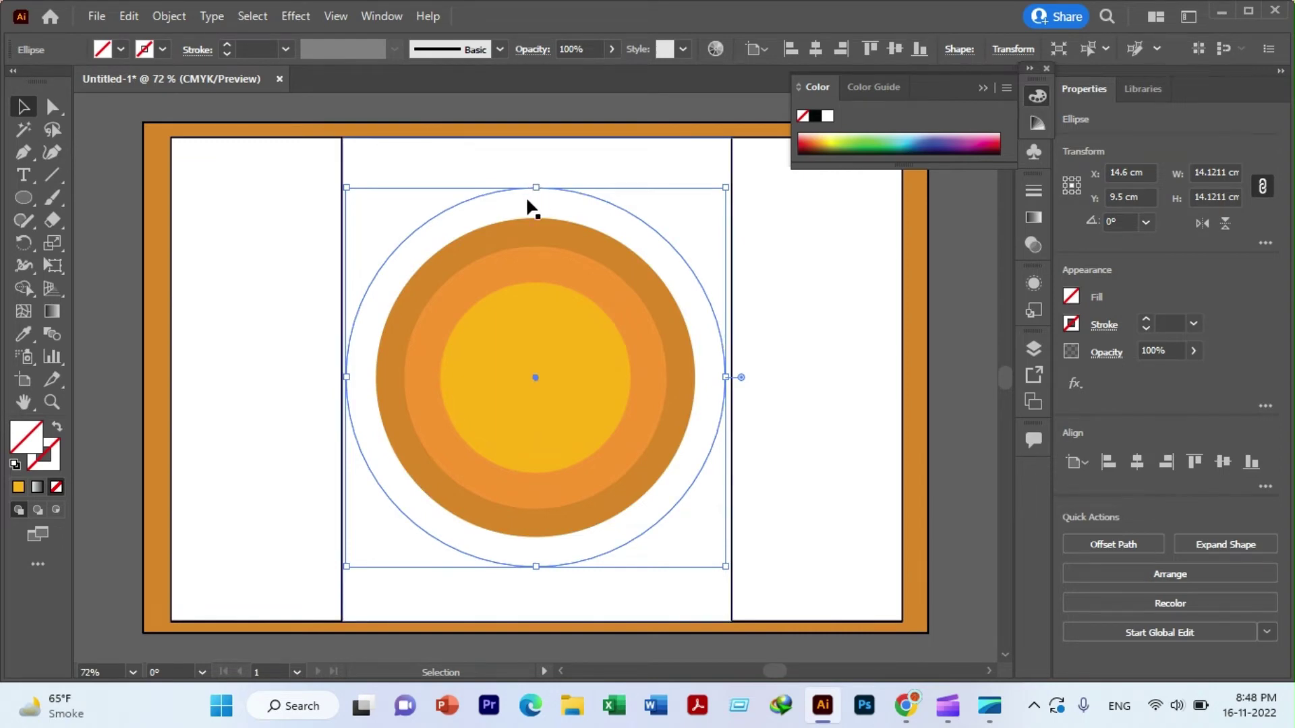
- Try sending the large yellow circle backward and to back behind the rings, then undo
right_click(526, 202)
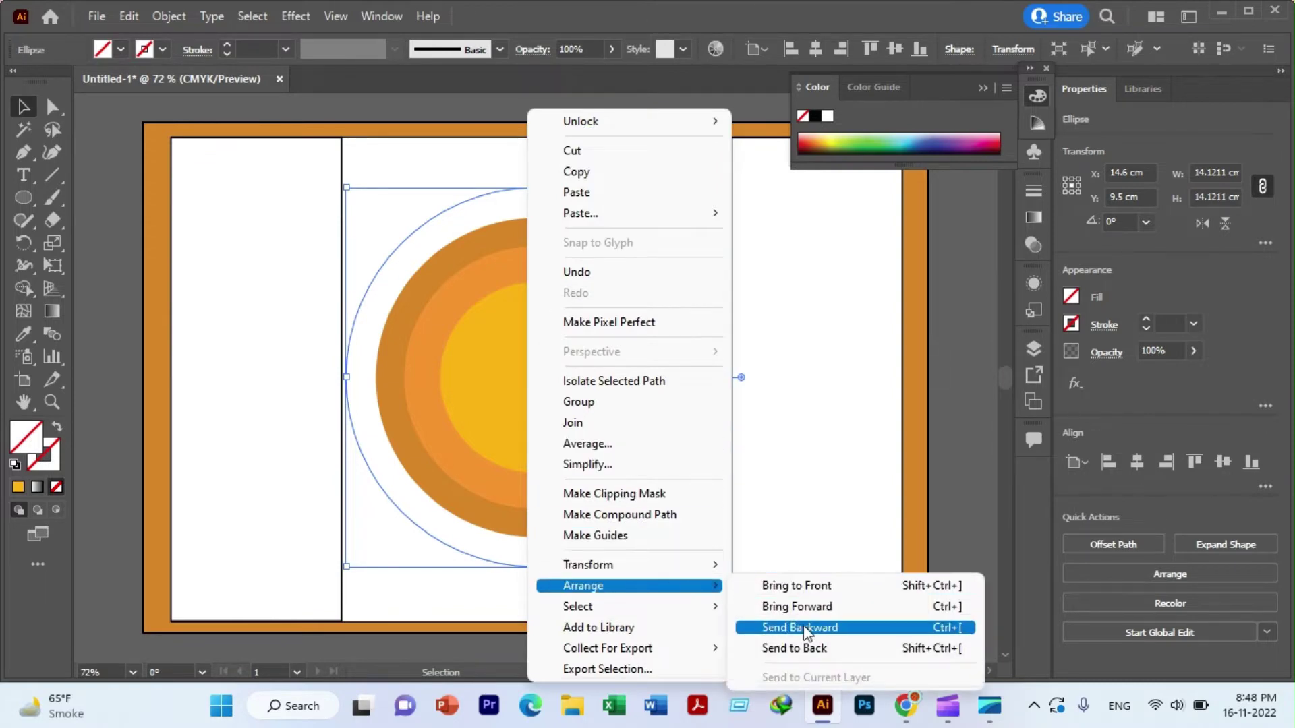
mouse_move(584, 586)
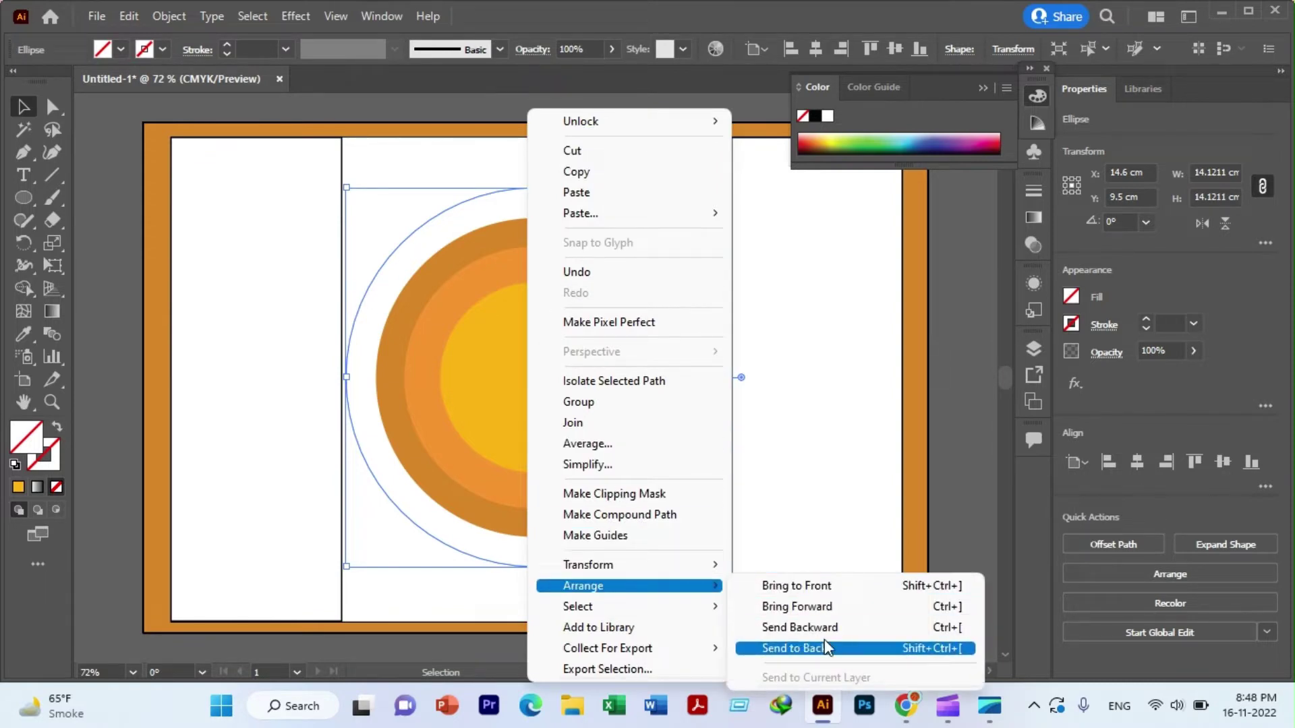
left_click(820, 629)
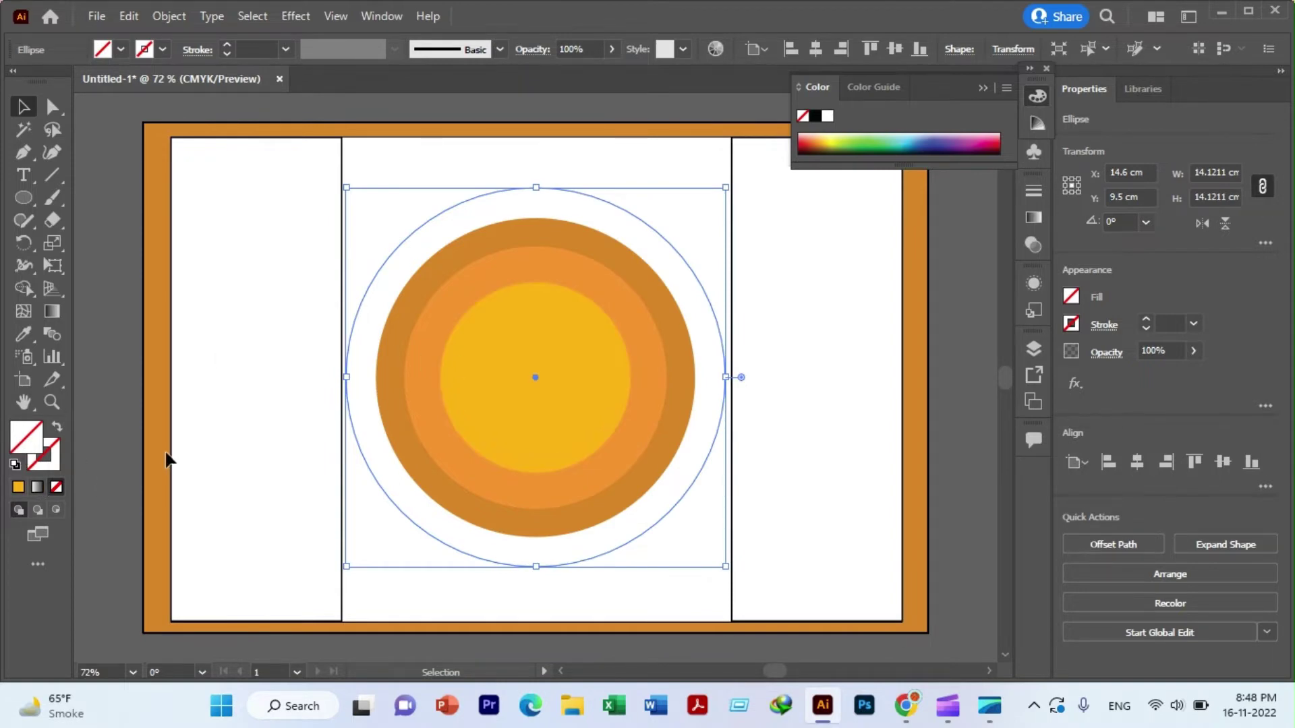
key("a")
key("comma")
key("v")
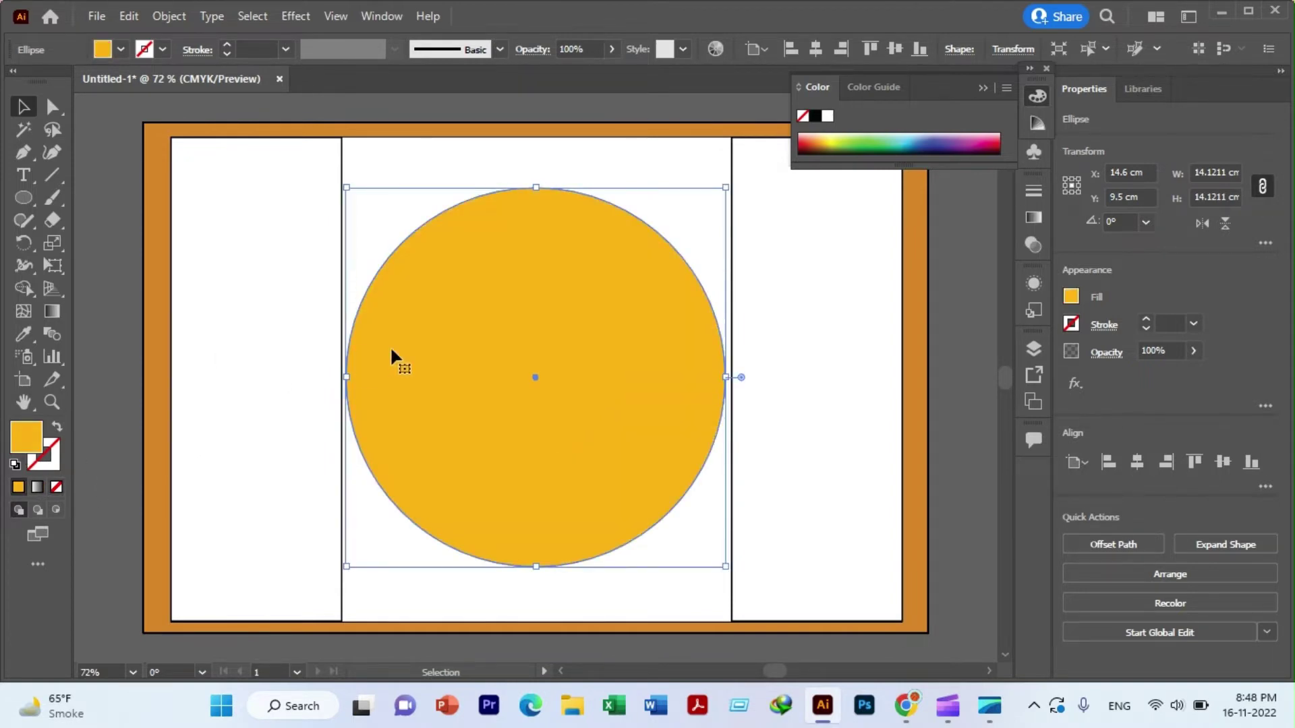
right_click(468, 315)
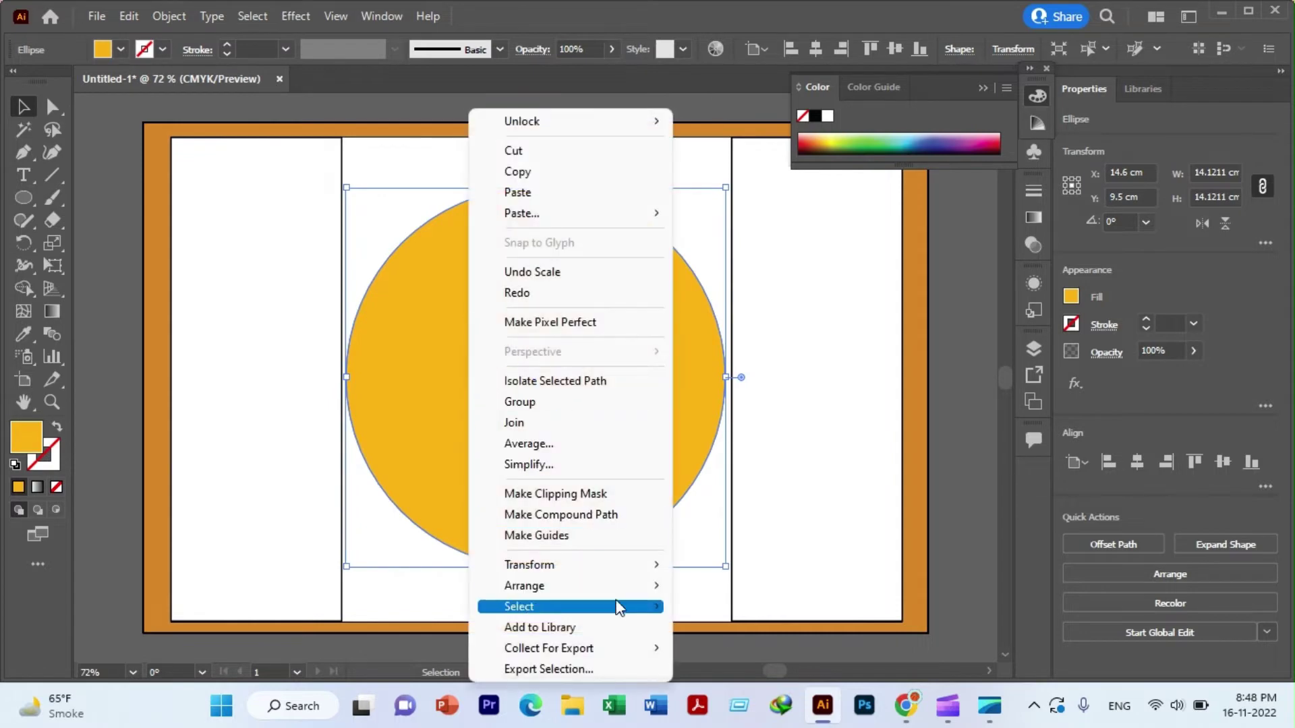
mouse_move(569, 585)
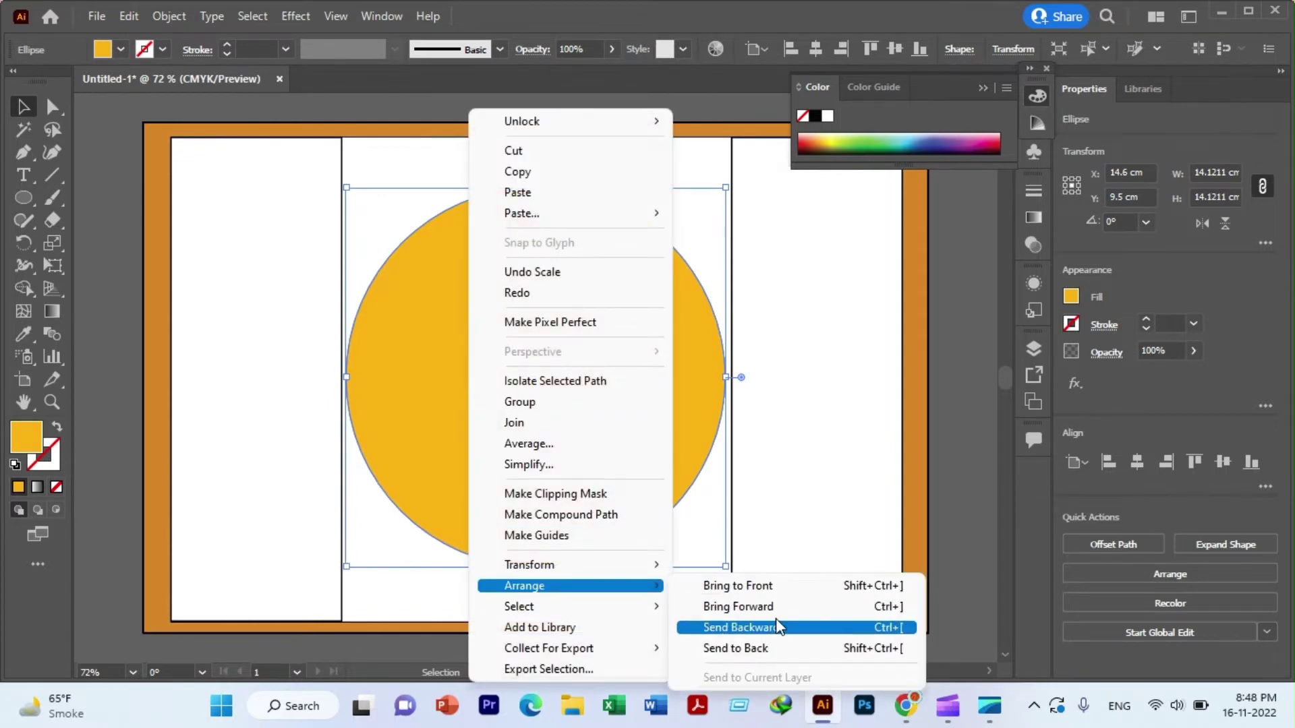
left_click(779, 628)
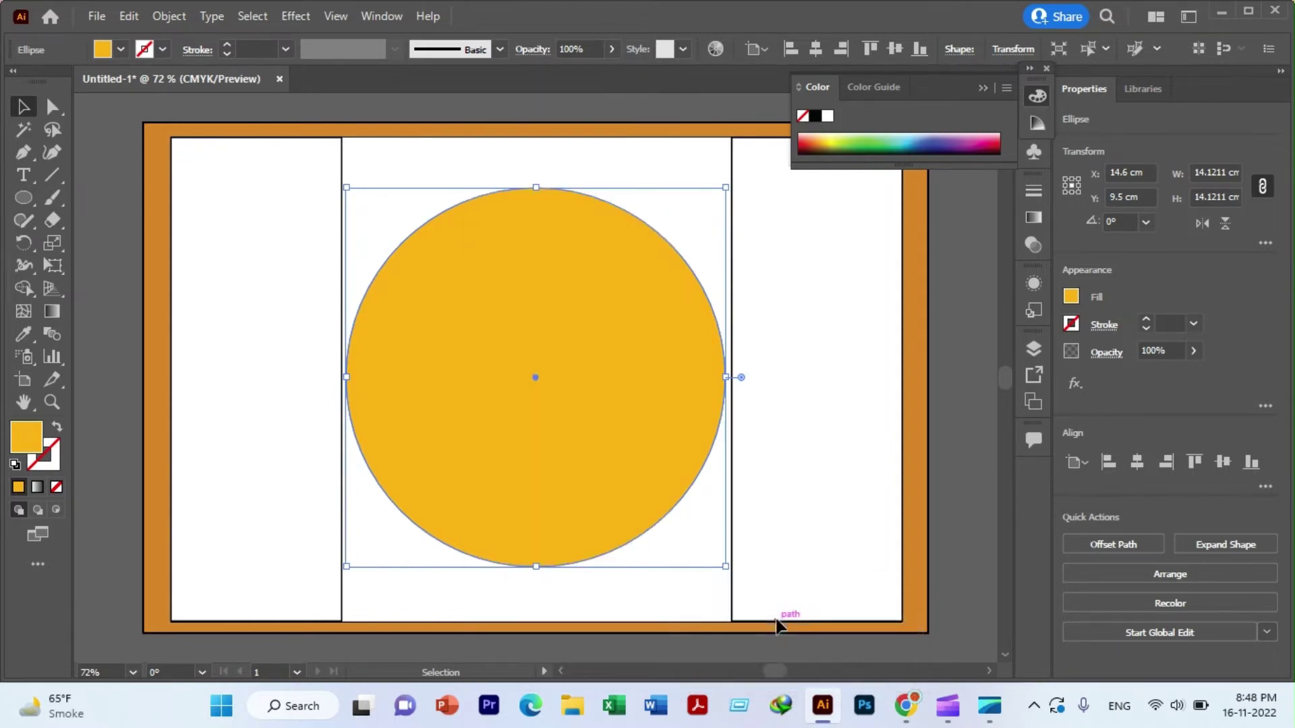
right_click(467, 269)
mouse_move(566, 585)
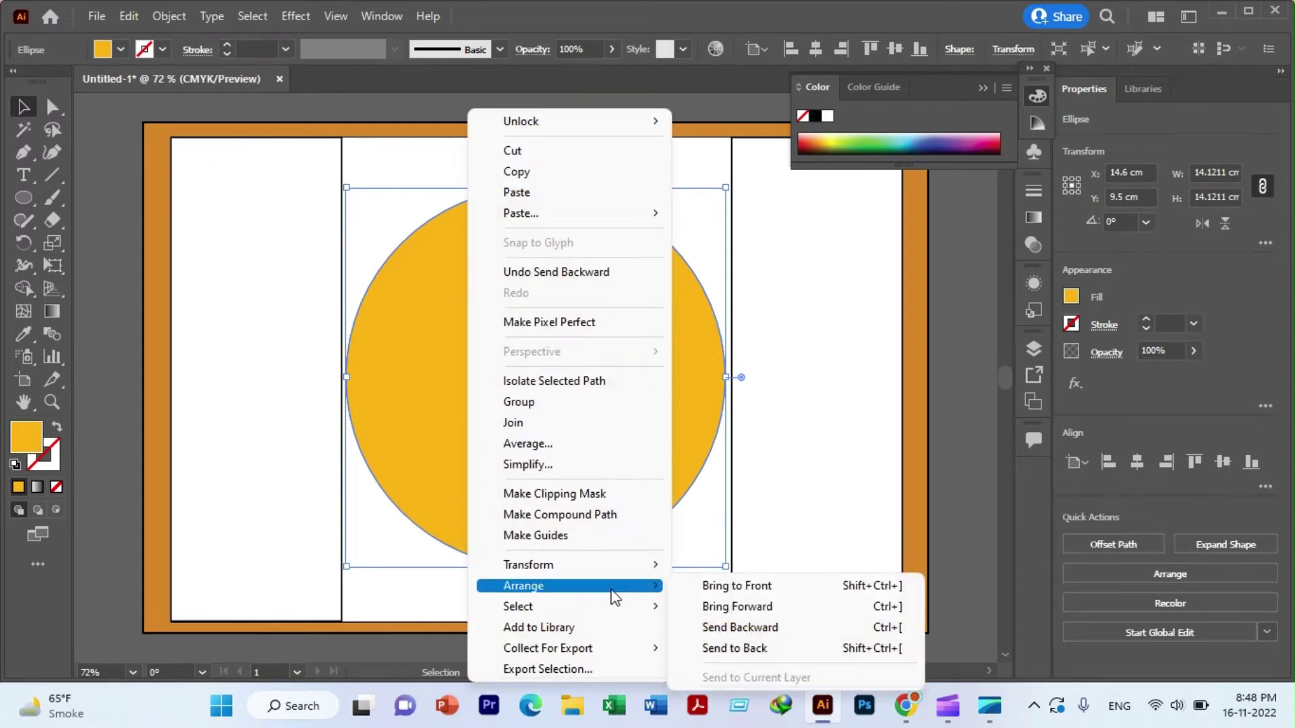
left_click(729, 648)
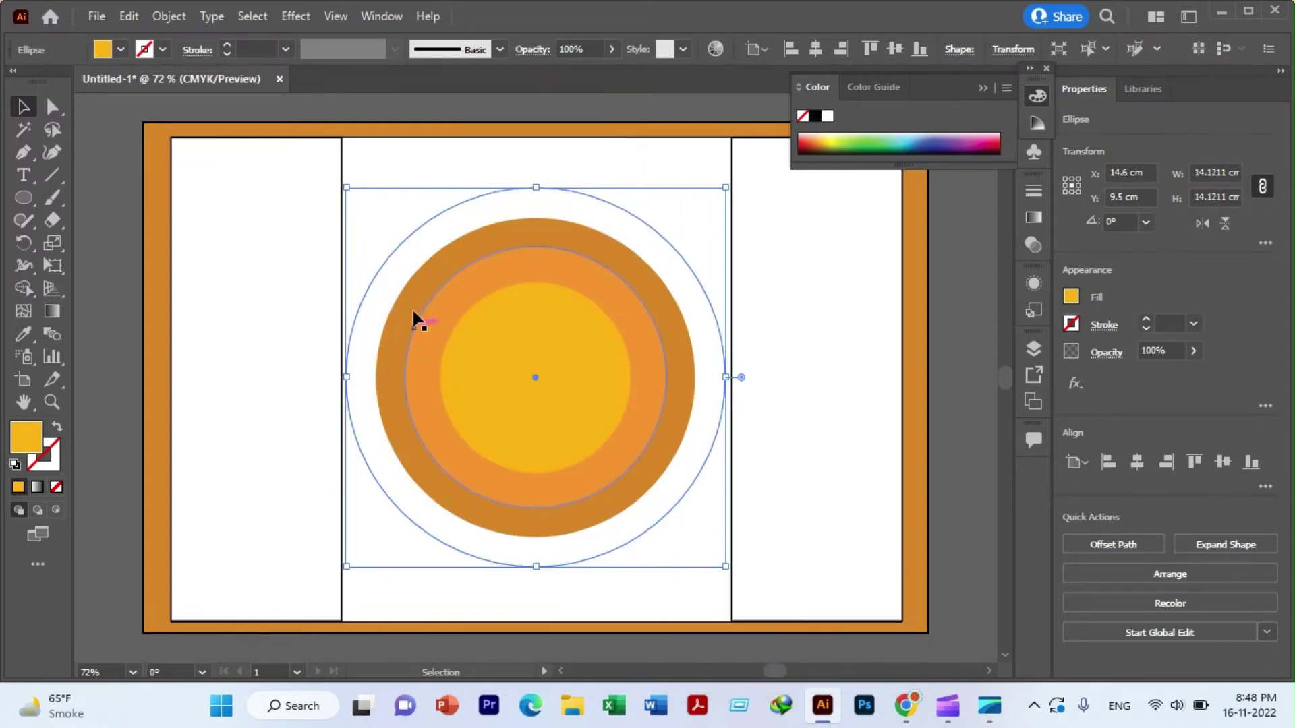
key("ctrl+z")
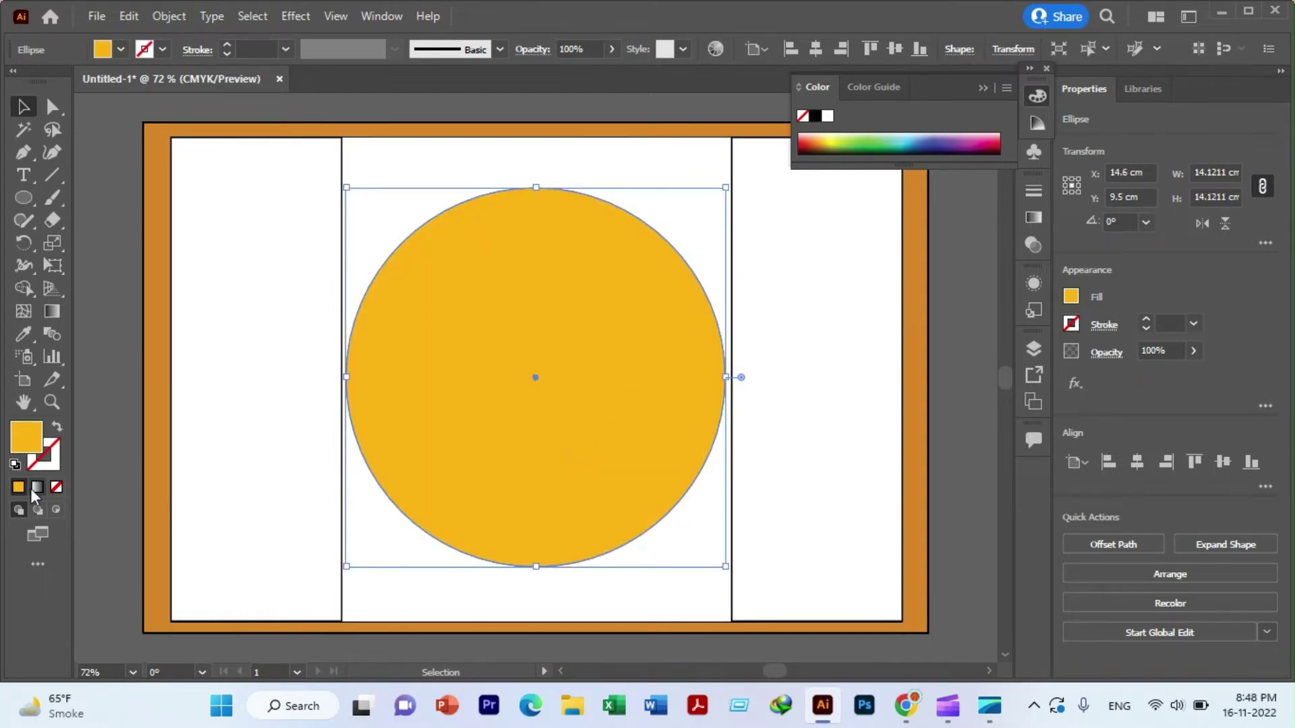
- Set the large circle's fill to None and give it a yellow EFF932 outline
left_click(57, 487)
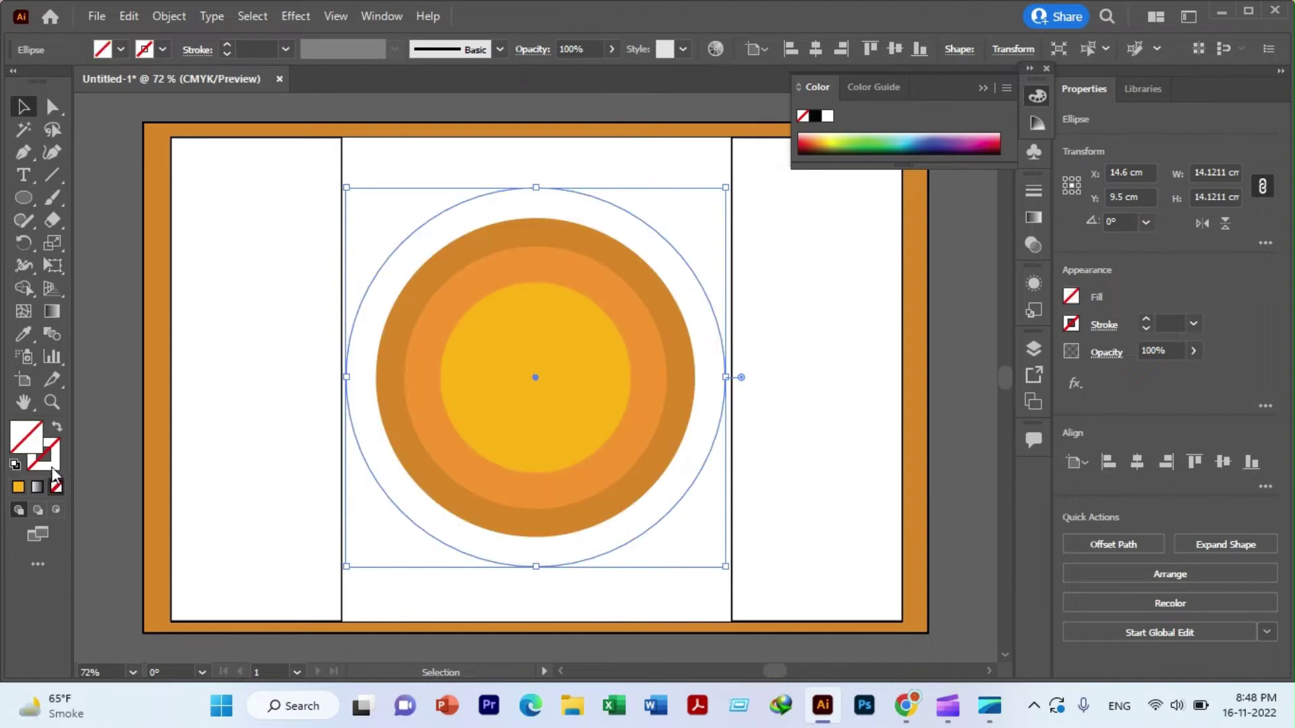
double_click(54, 467)
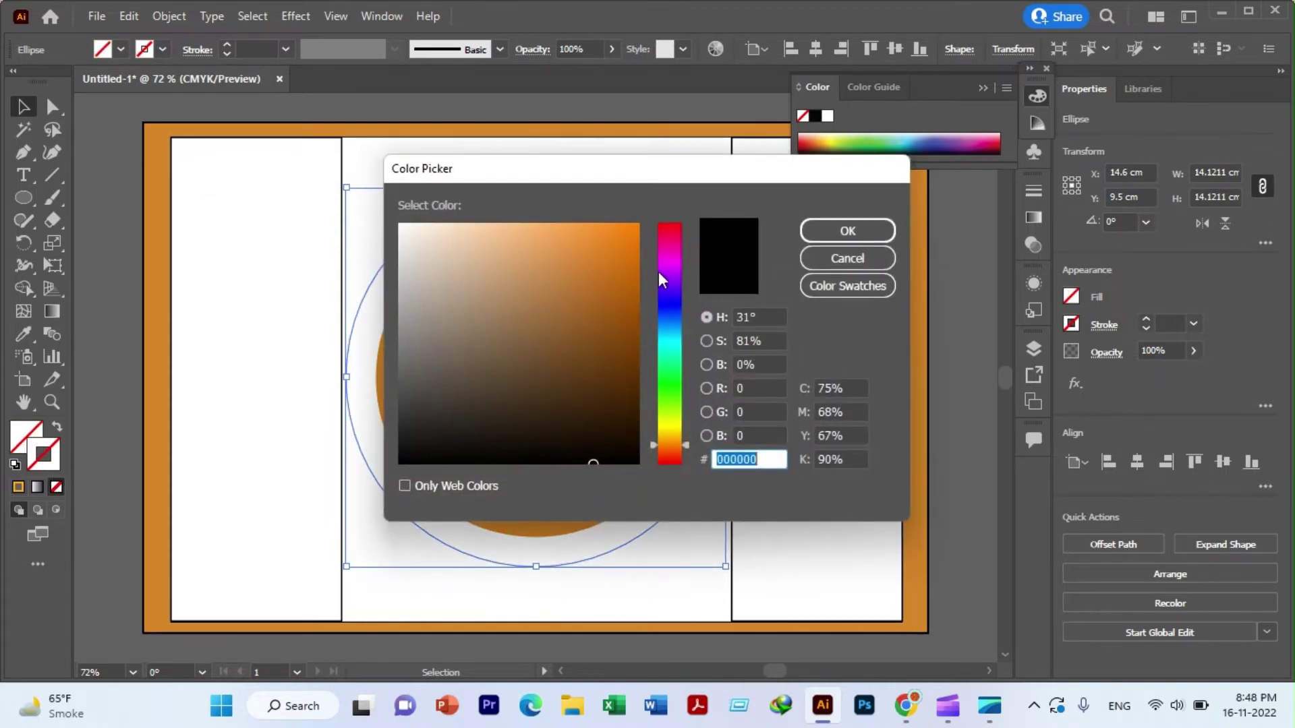
left_click(667, 256)
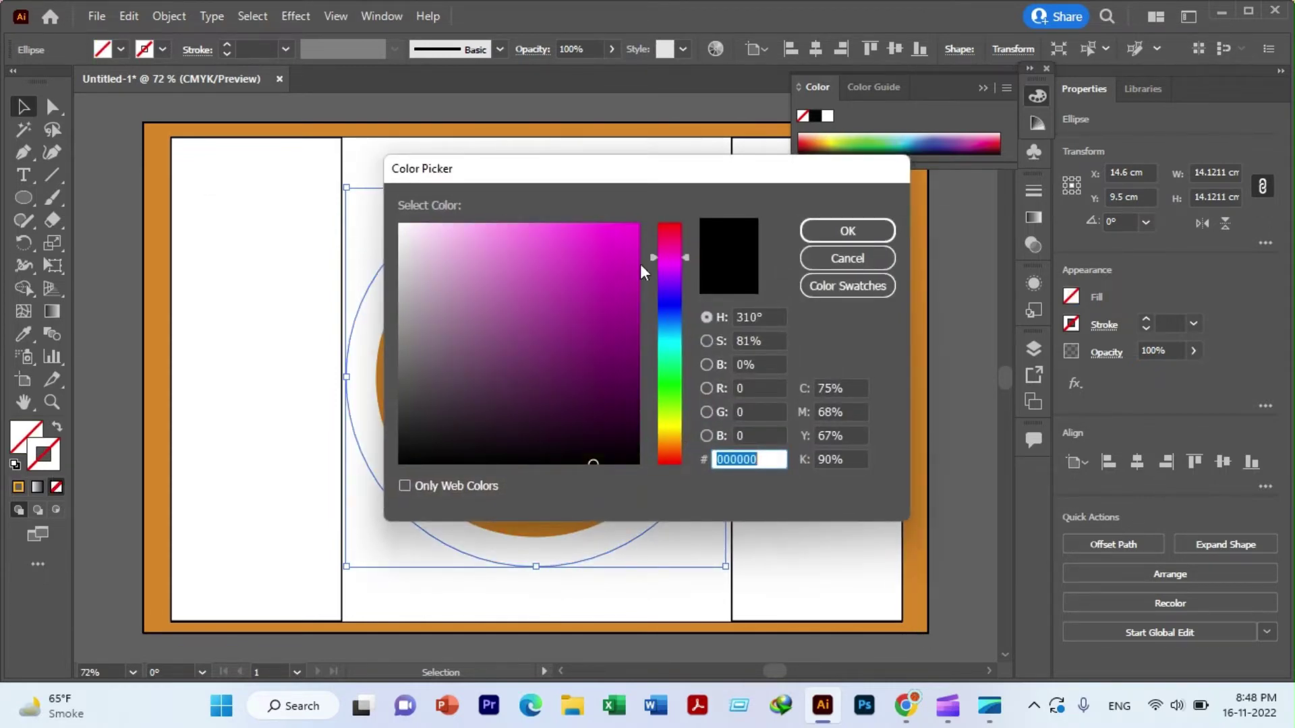
left_click_drag(651, 258, 653, 423)
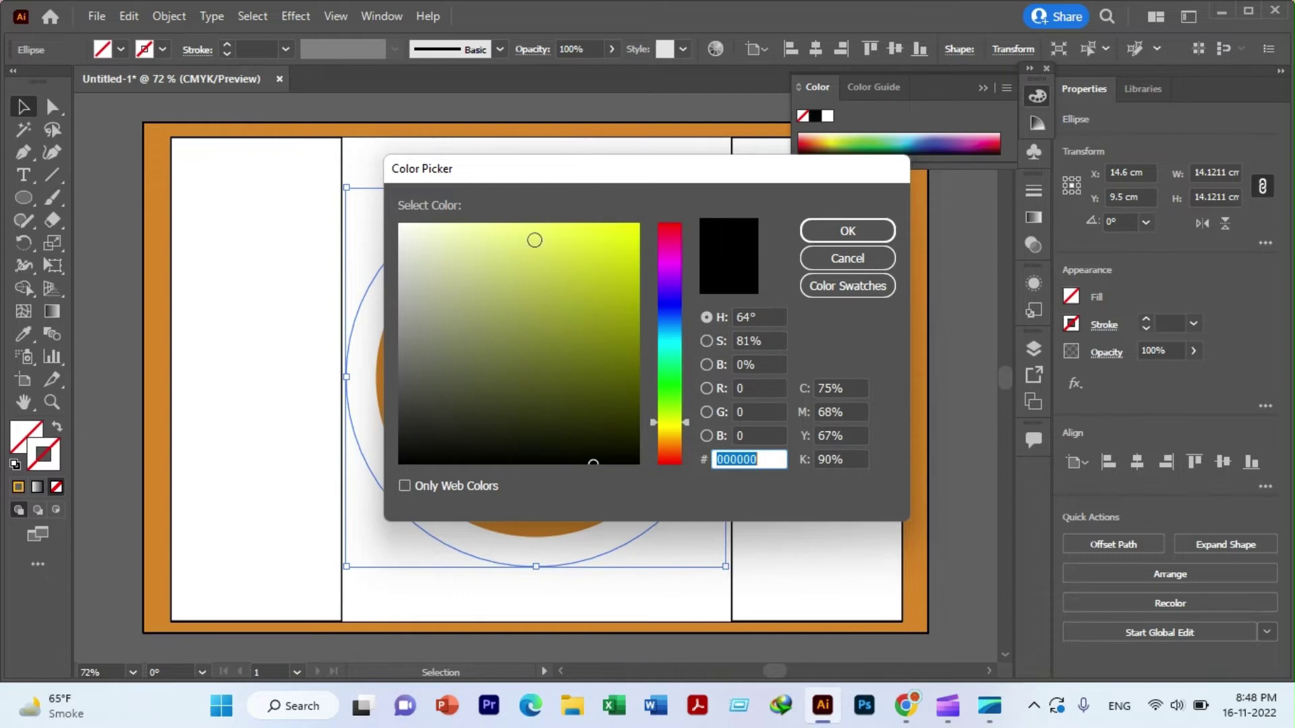
left_click(597, 228)
left_click(848, 231)
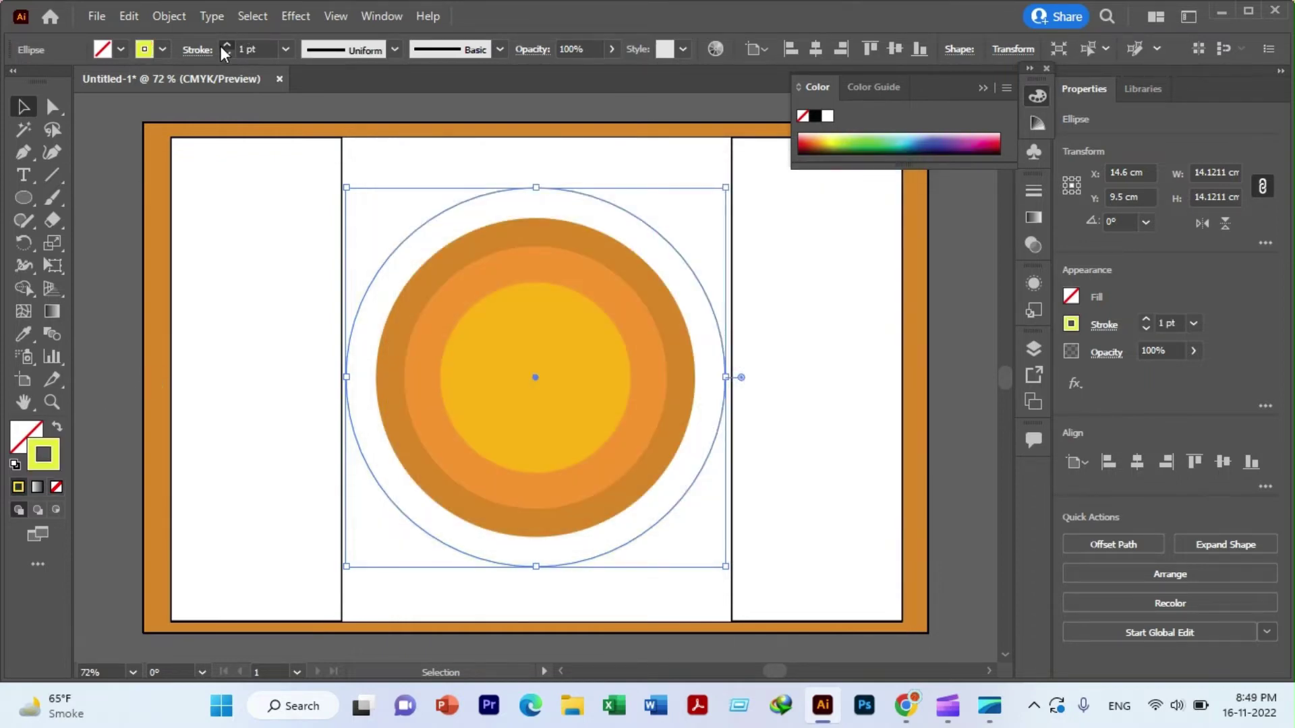
- Raise the ring's stroke weight to 27 pt, then reduce it to 22 pt
left_click(227, 45)
left_click(227, 45)
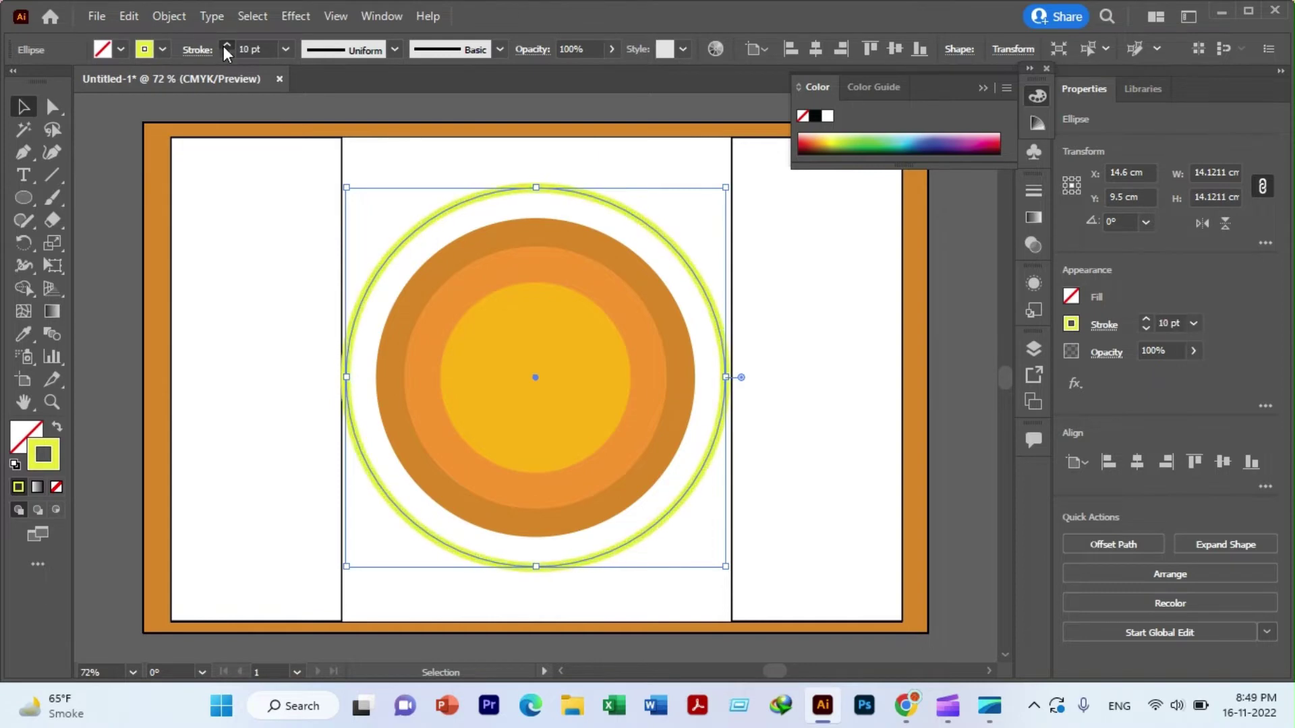
left_click(227, 45)
left_click(226, 45)
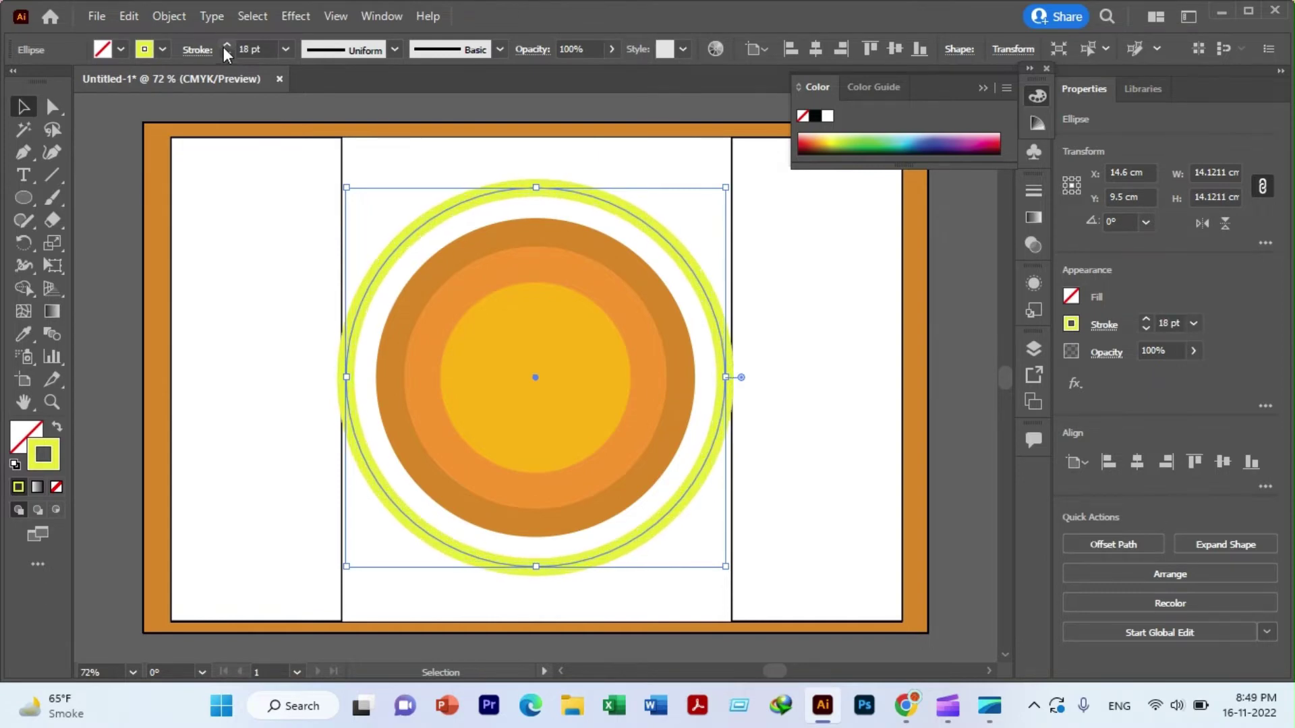
left_click(225, 45)
left_click(225, 45)
left_click(226, 45)
left_click(226, 45)
left_click(226, 45)
left_click(226, 45)
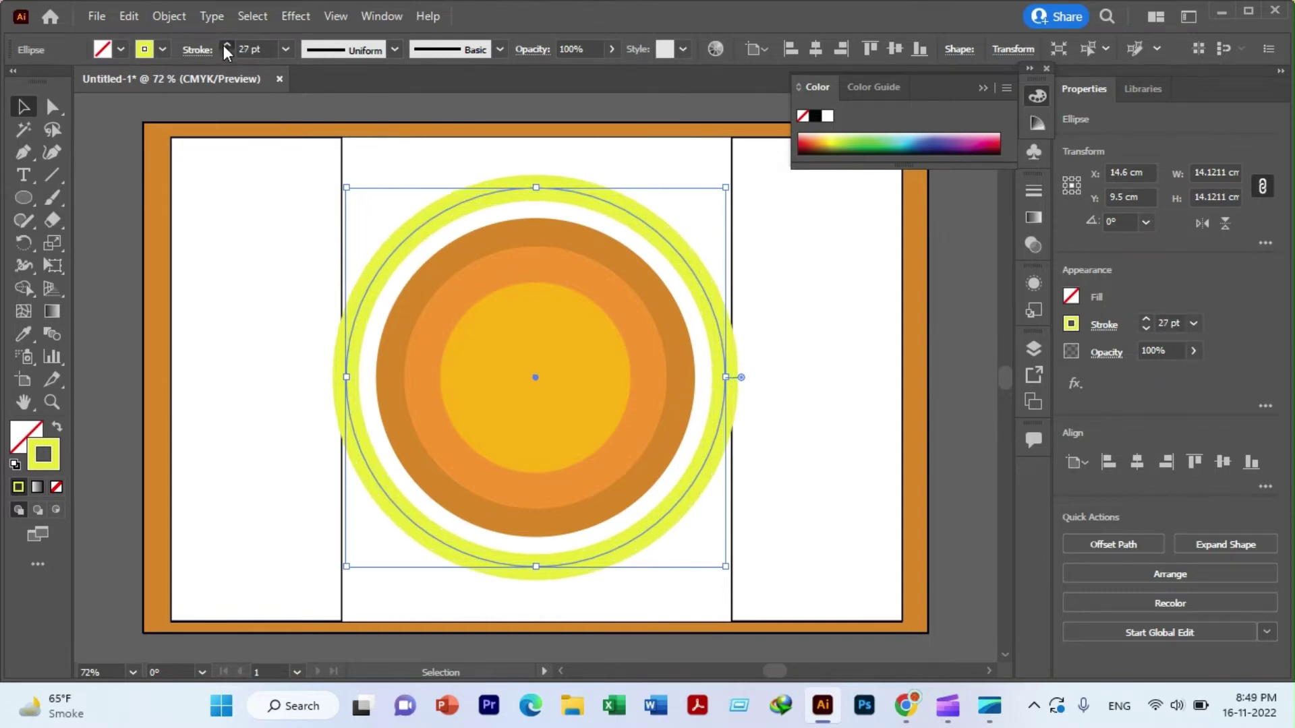
left_click(227, 46)
left_click(227, 45)
left_click(226, 45)
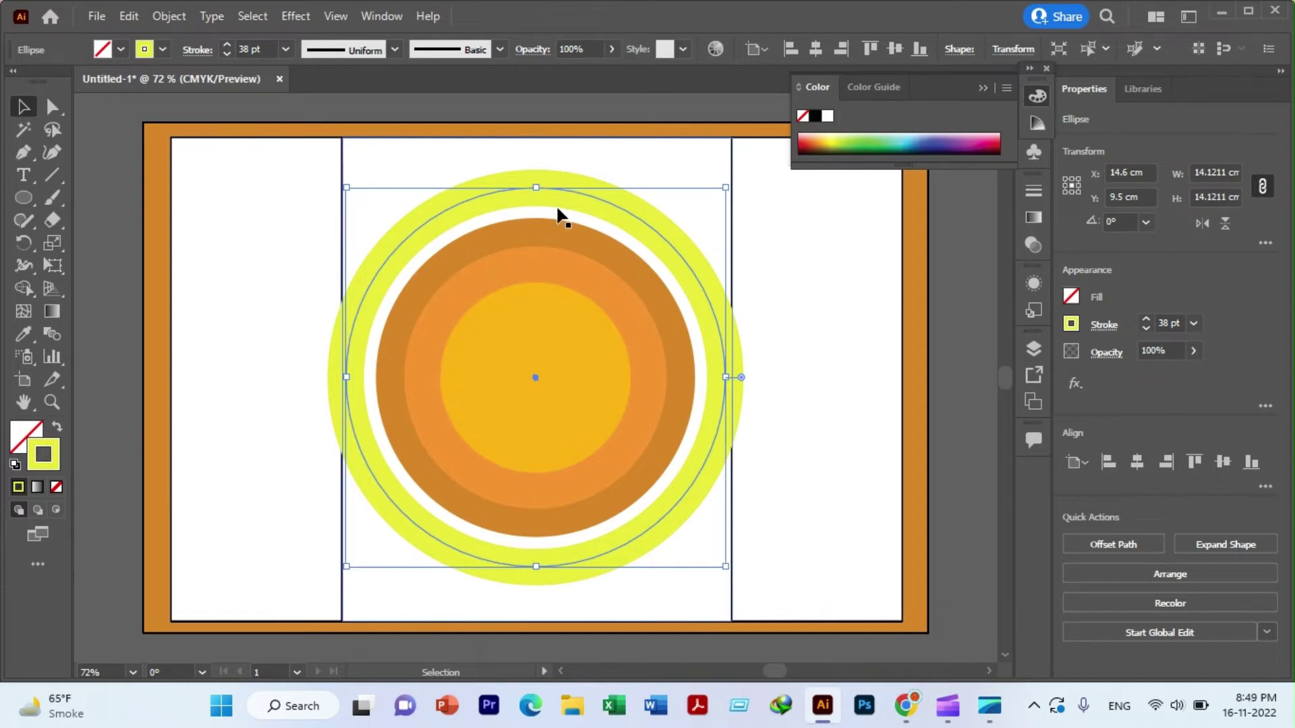
left_click(223, 58)
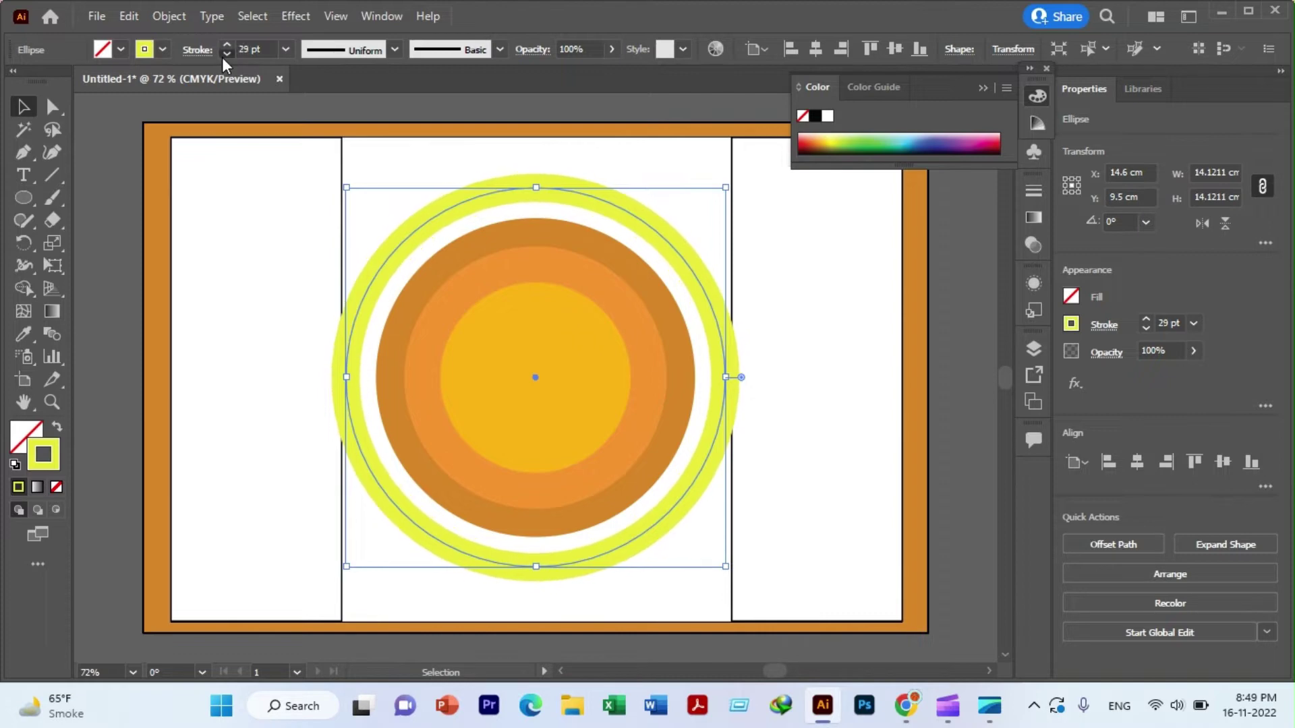
left_click(222, 58)
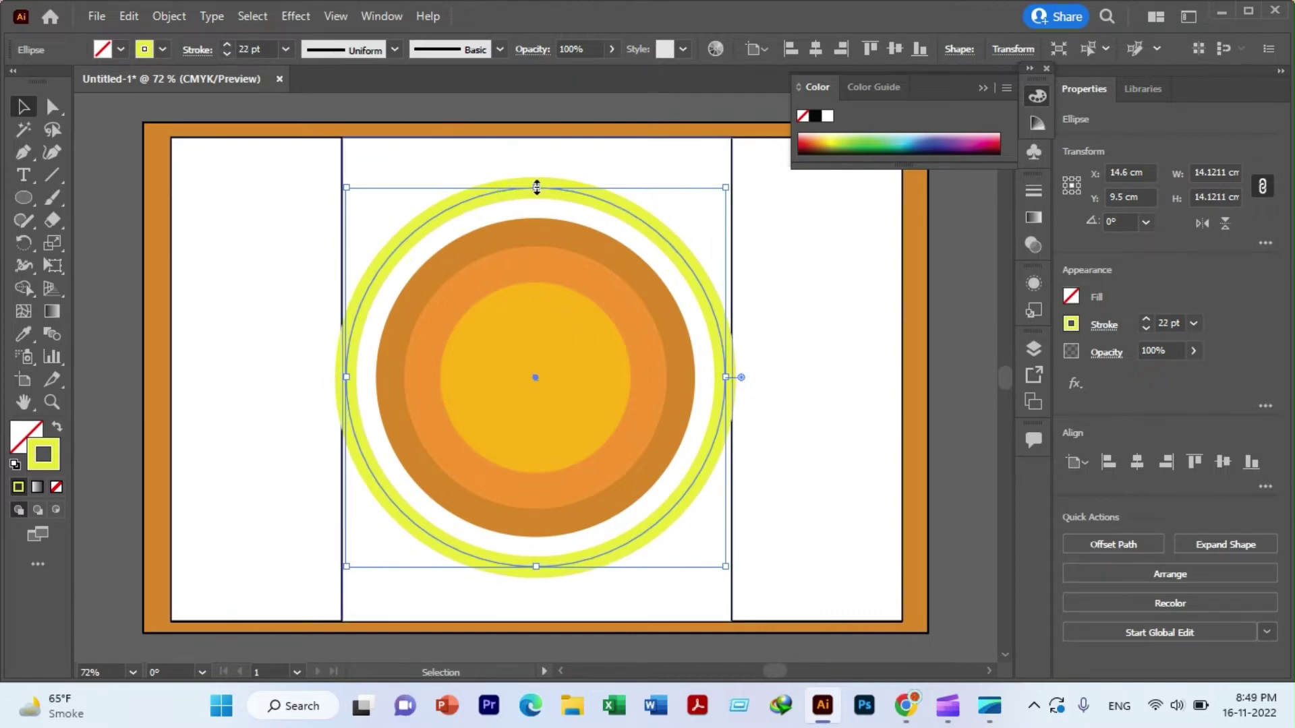
- Scale the yellow ring down to about 13.36 cm across and check the result
left_click_drag(537, 187, 537, 201)
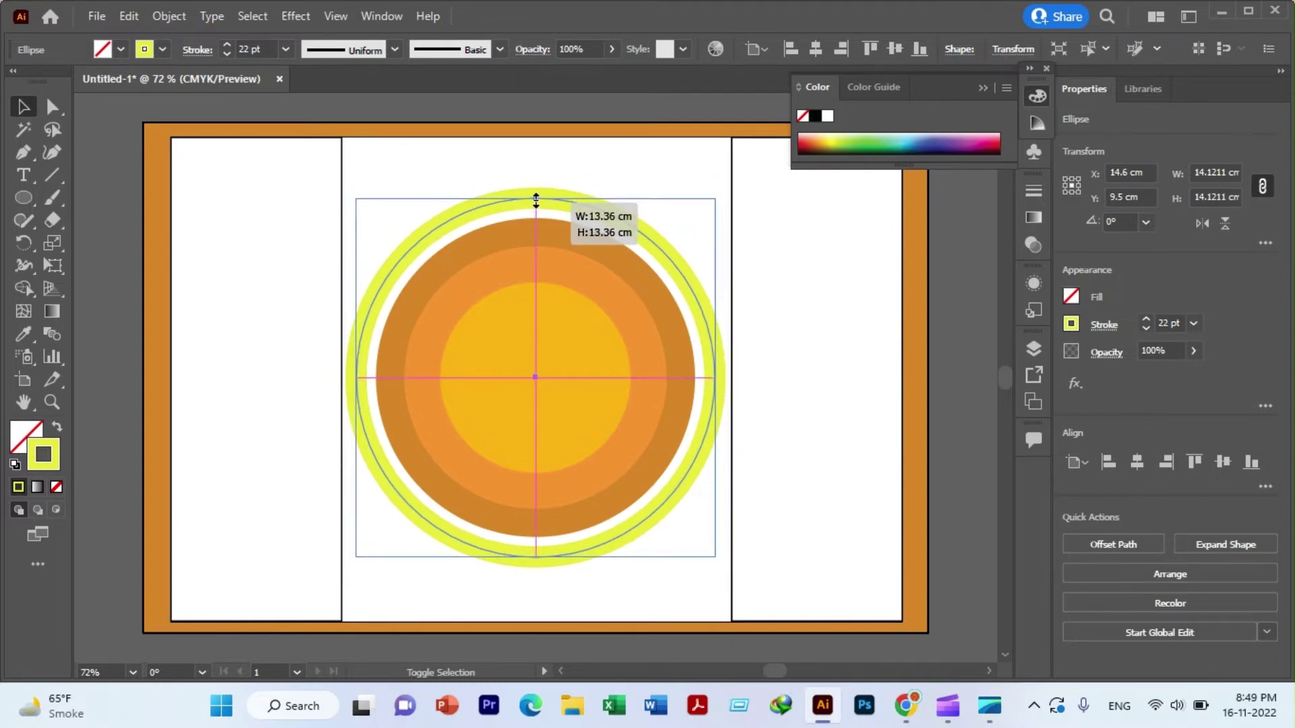
left_click_drag(537, 201, 536, 201)
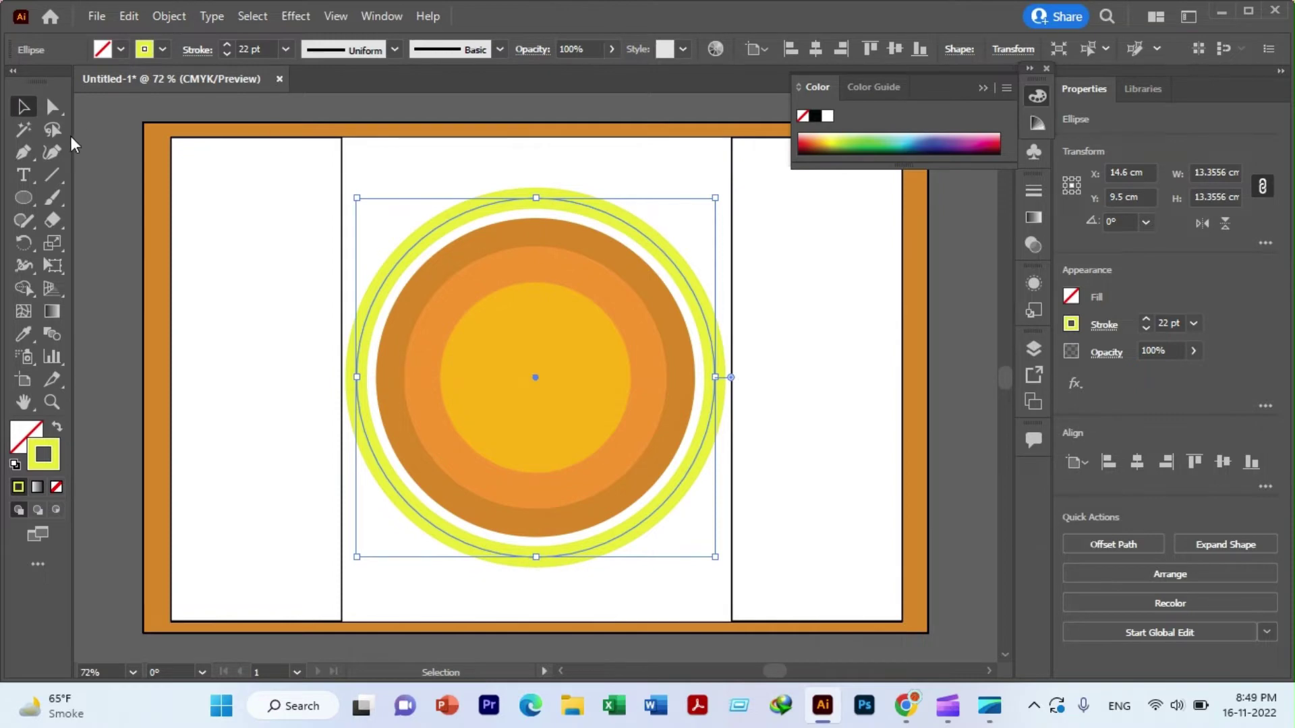
left_click(282, 181)
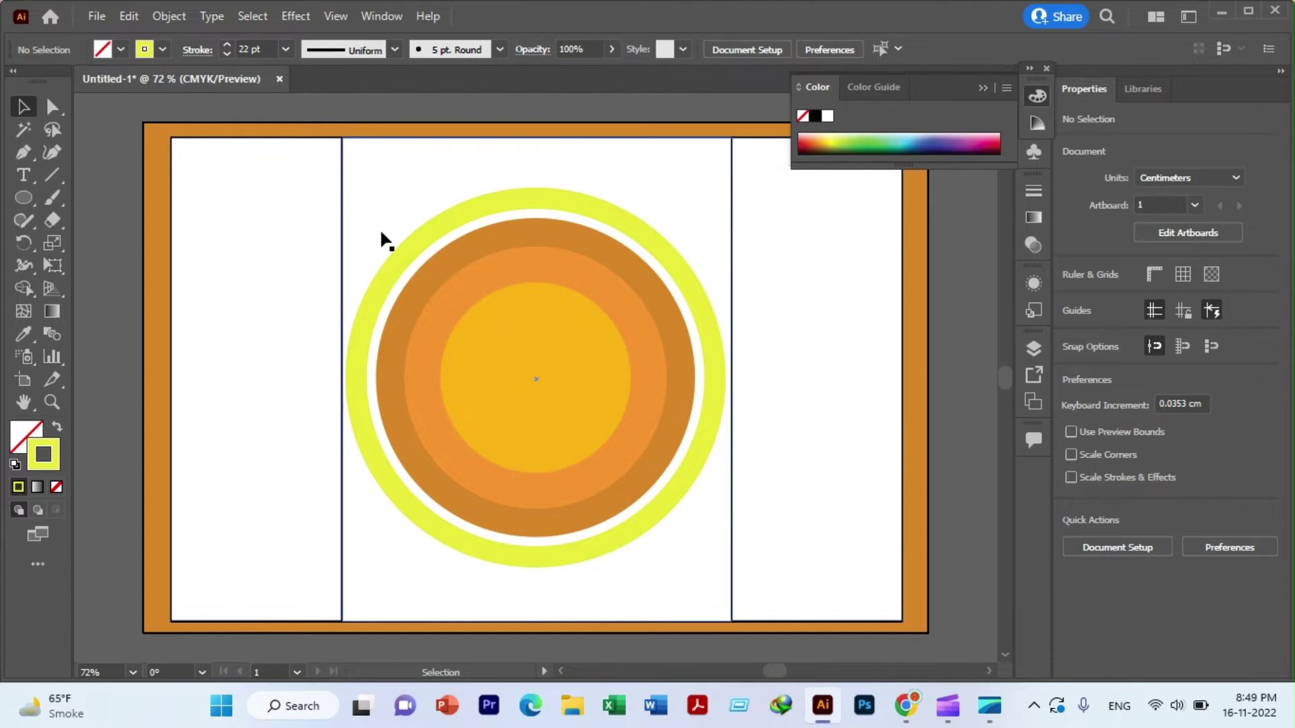
left_click(417, 247)
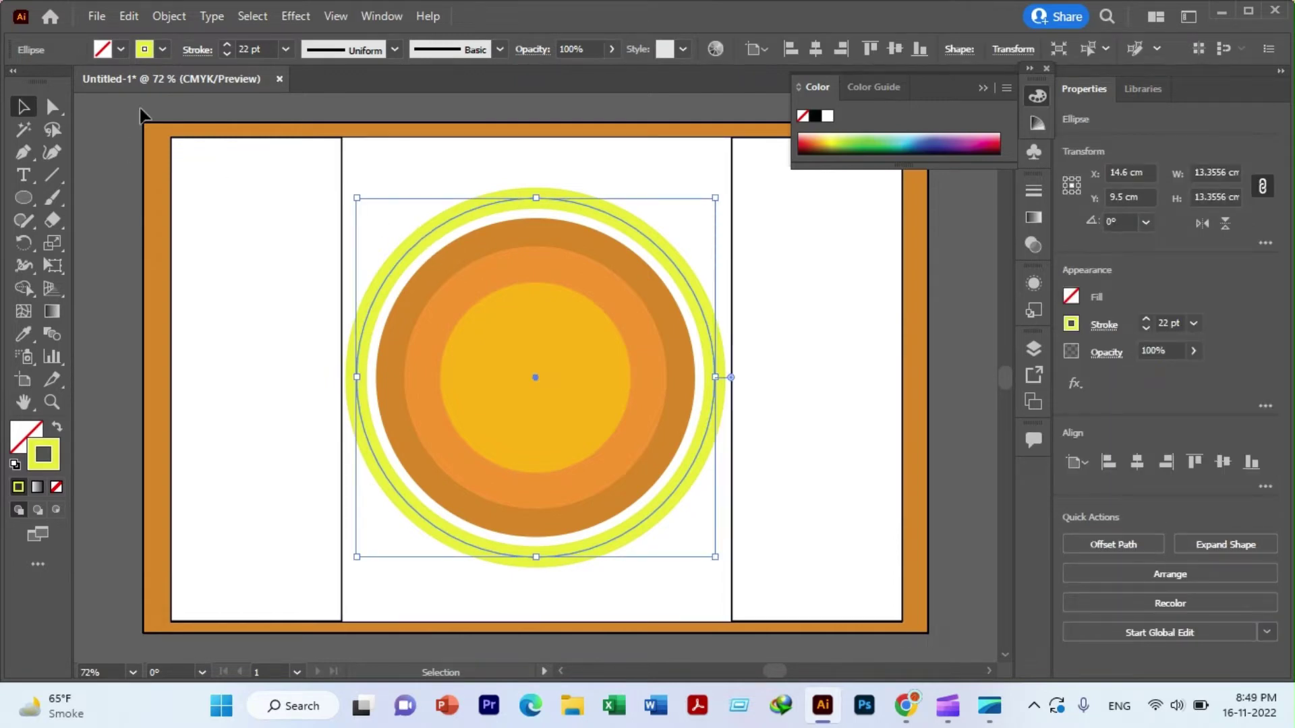
- Paste the yellow ring in place, scale the copy to about 16.95 cm, then paste another copy
key("a")
key("v")
left_click(129, 16)
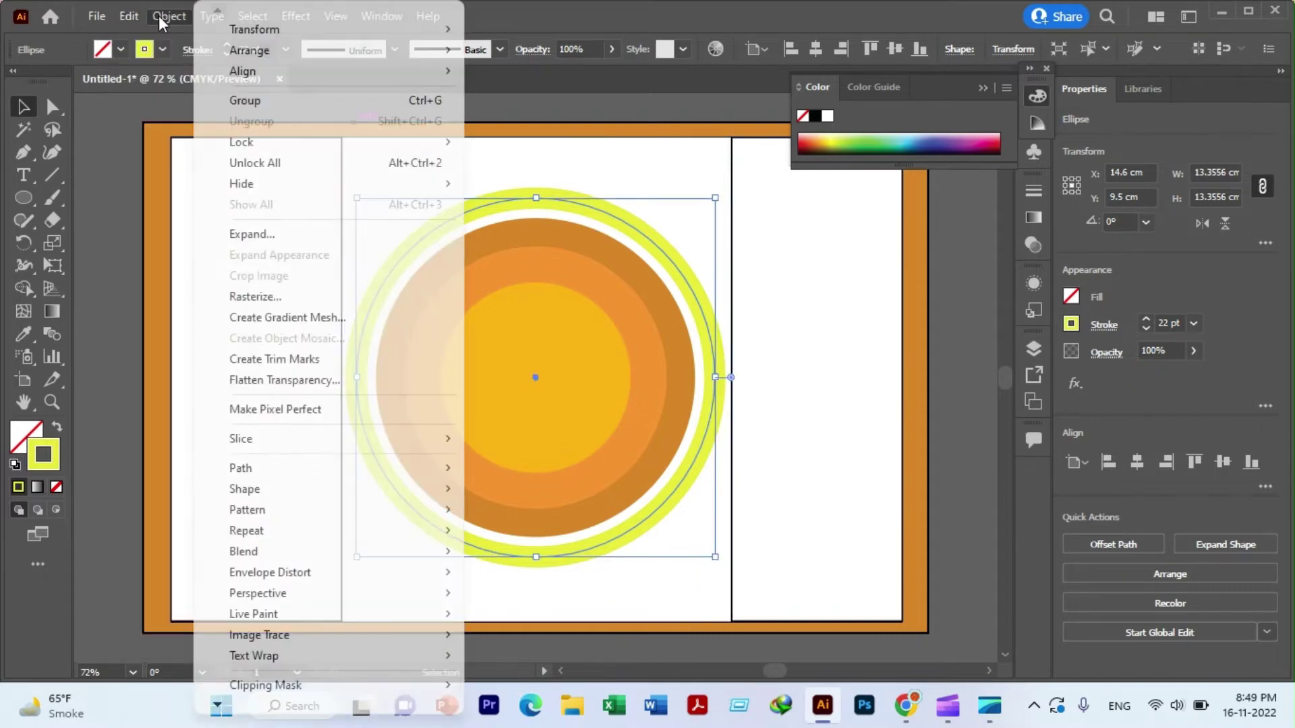
left_click(168, 17)
left_click(129, 16)
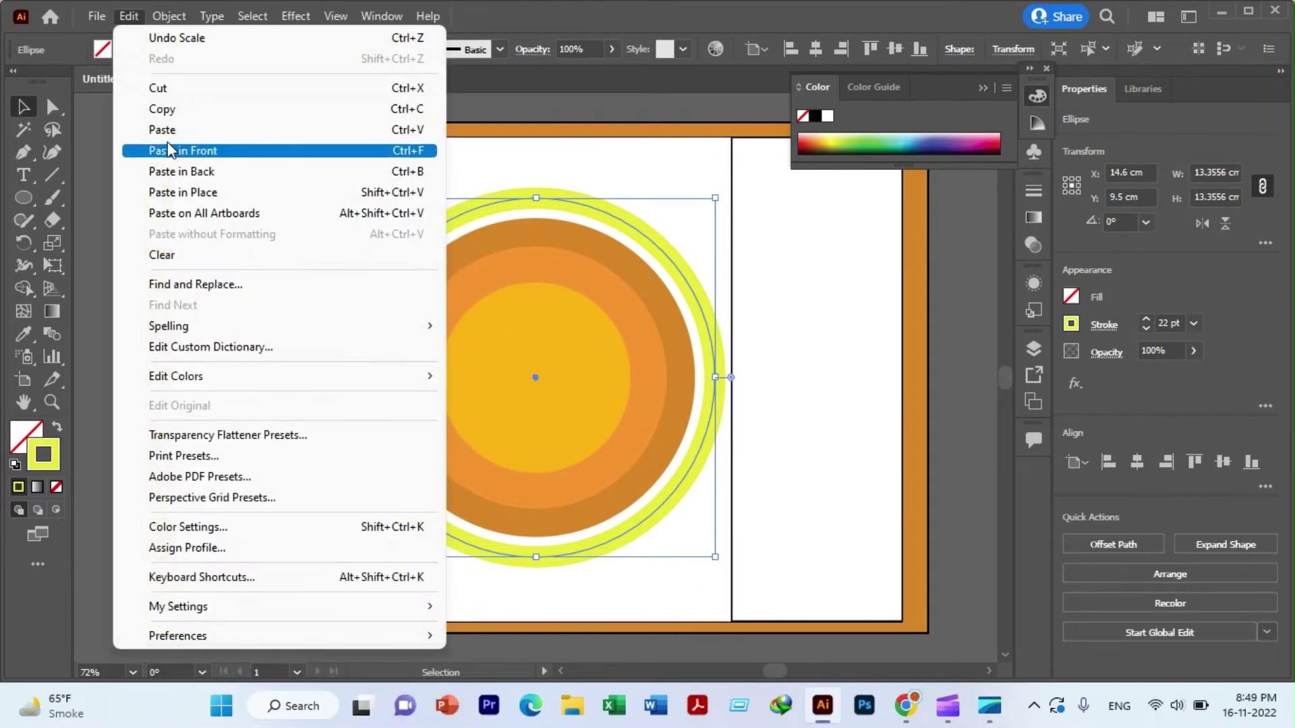
left_click(173, 192)
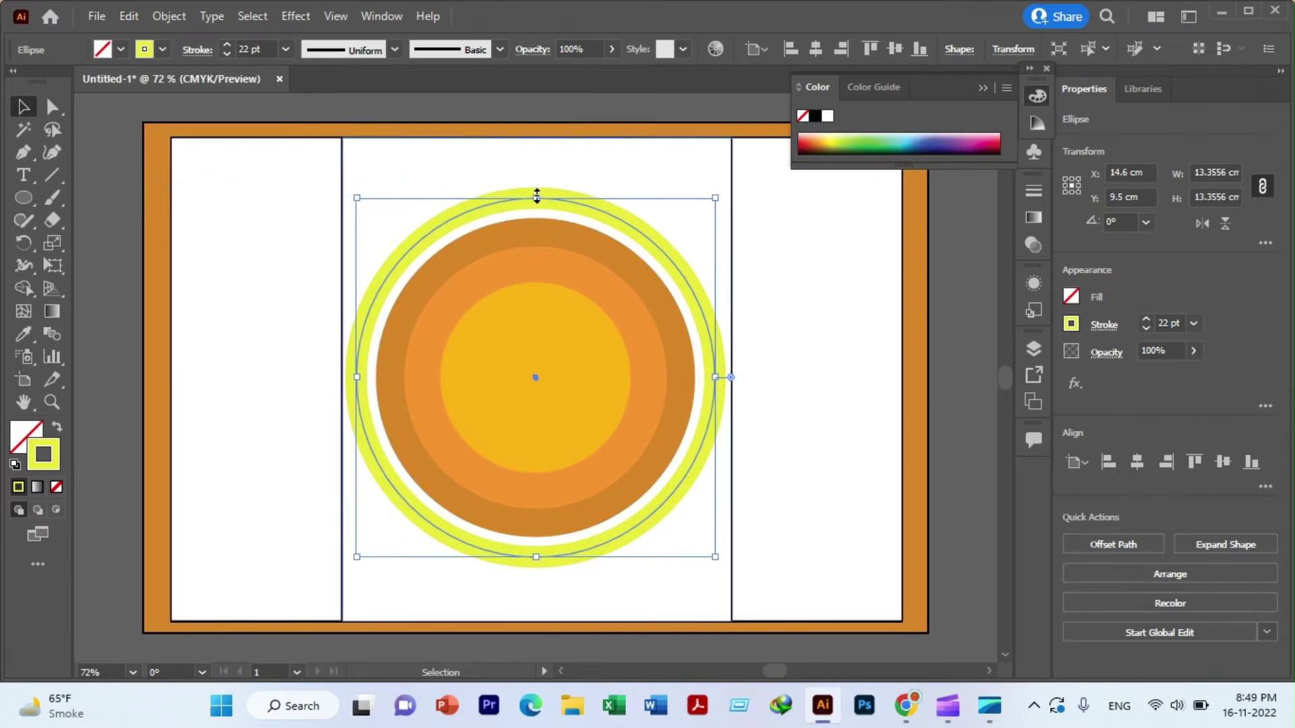
left_click_drag(536, 197, 537, 146)
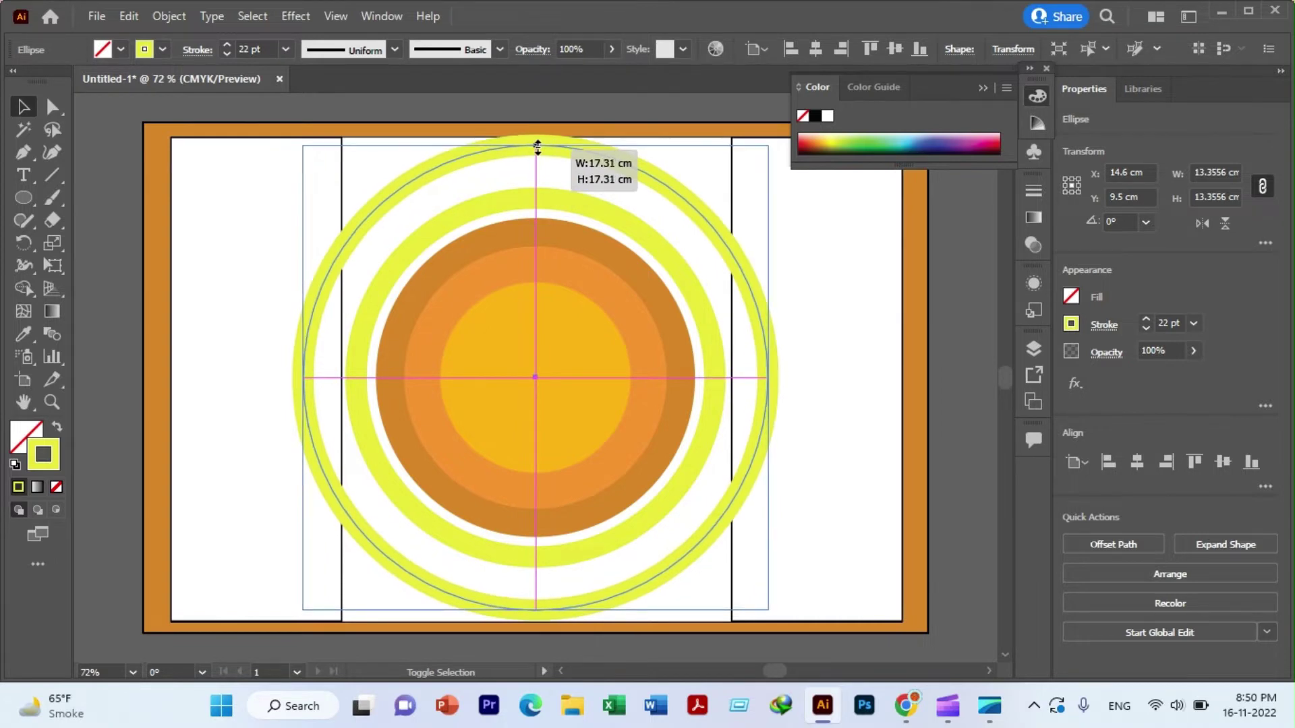
mouse_move(537, 145)
left_mouse_down()
mouse_move(539, 128)
mouse_move(537, 151)
left_mouse_up()
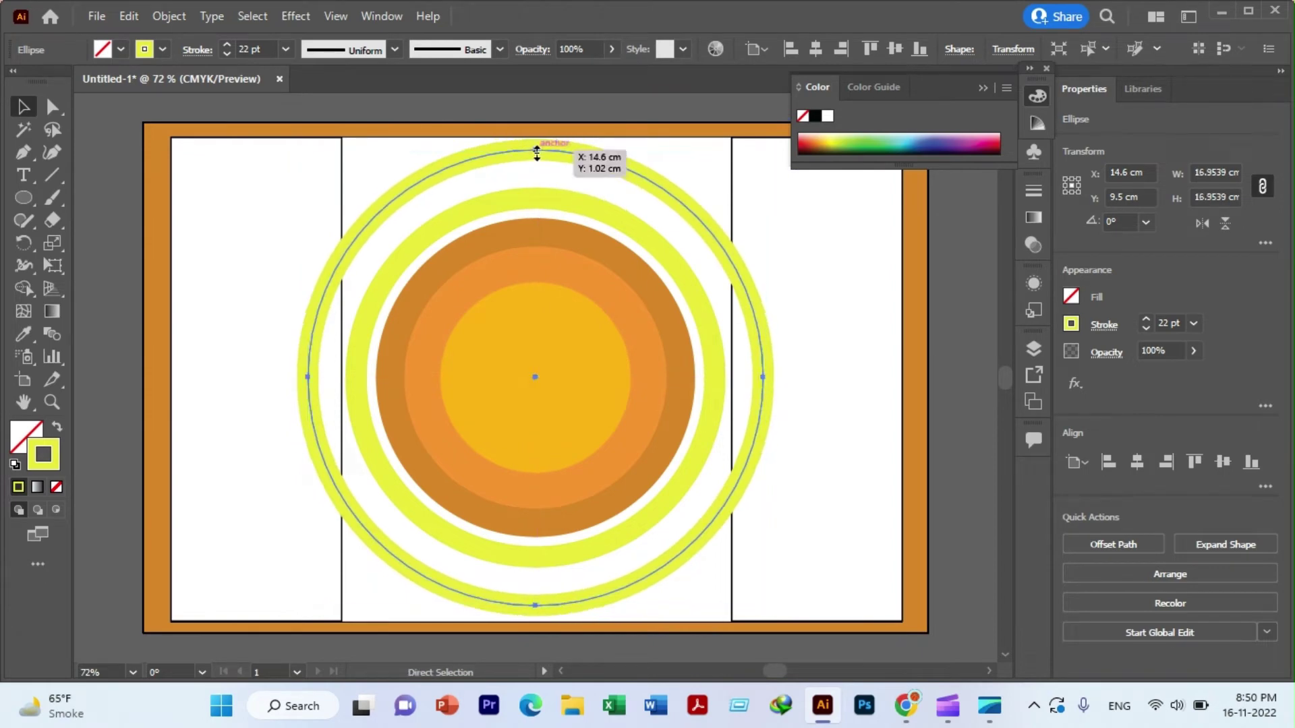
left_click(132, 15)
left_click(227, 192)
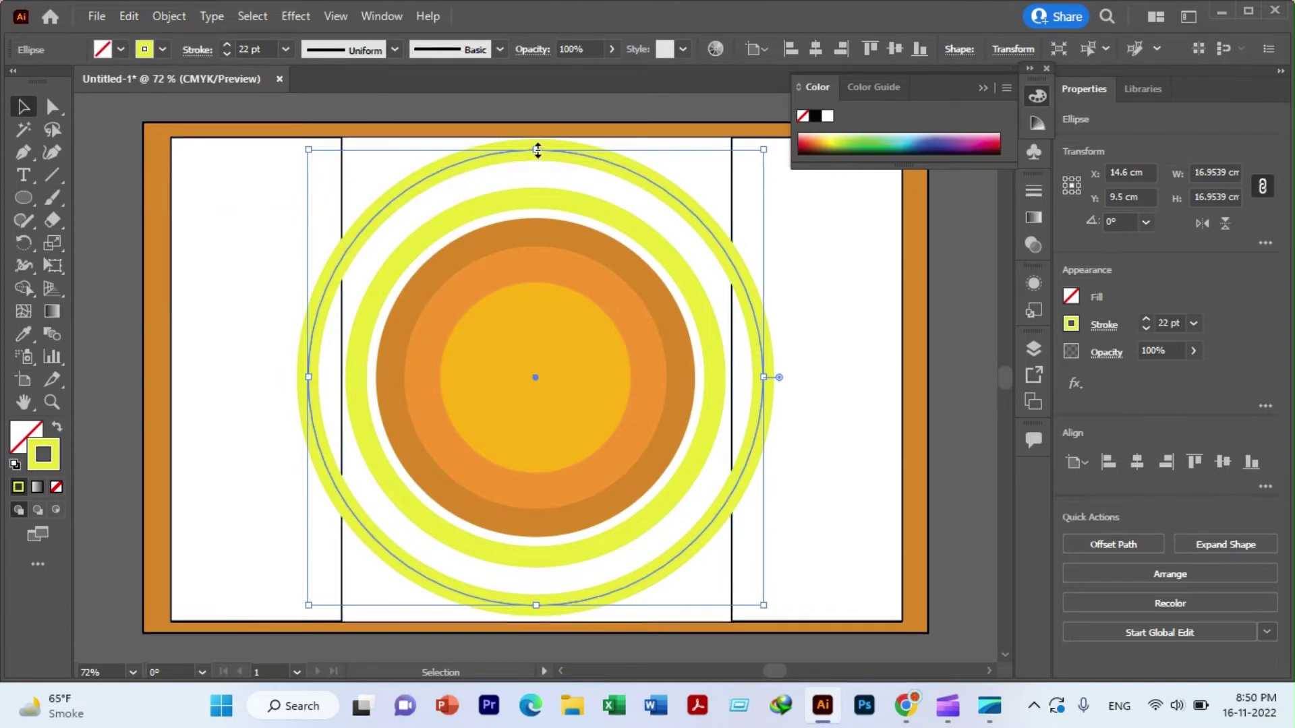
- Enlarge the new ring copy to about 21.05 cm across and thin its stroke to 4 pt
mouse_move(537, 149)
left_mouse_down()
mouse_move(539, 114)
mouse_move(530, 174)
left_mouse_up()
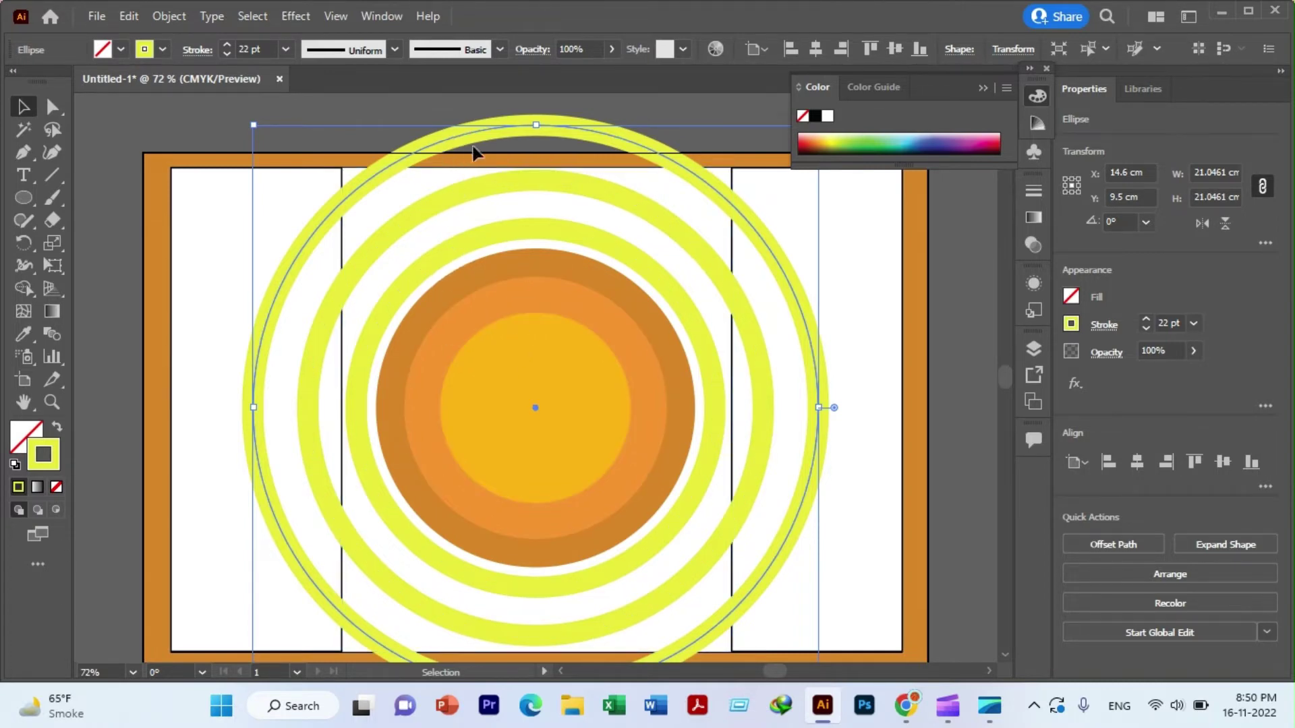
left_click(224, 51)
left_click(224, 51)
left_click(224, 51)
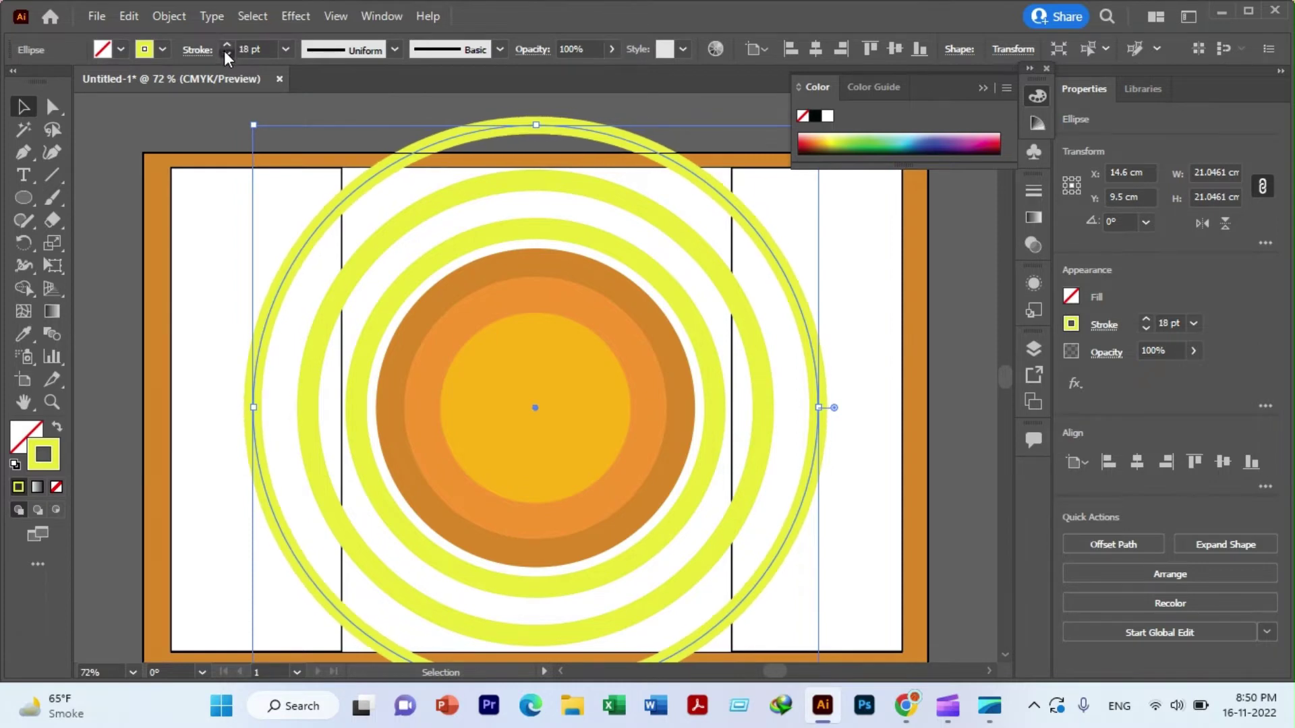
left_click(223, 52)
left_click(224, 52)
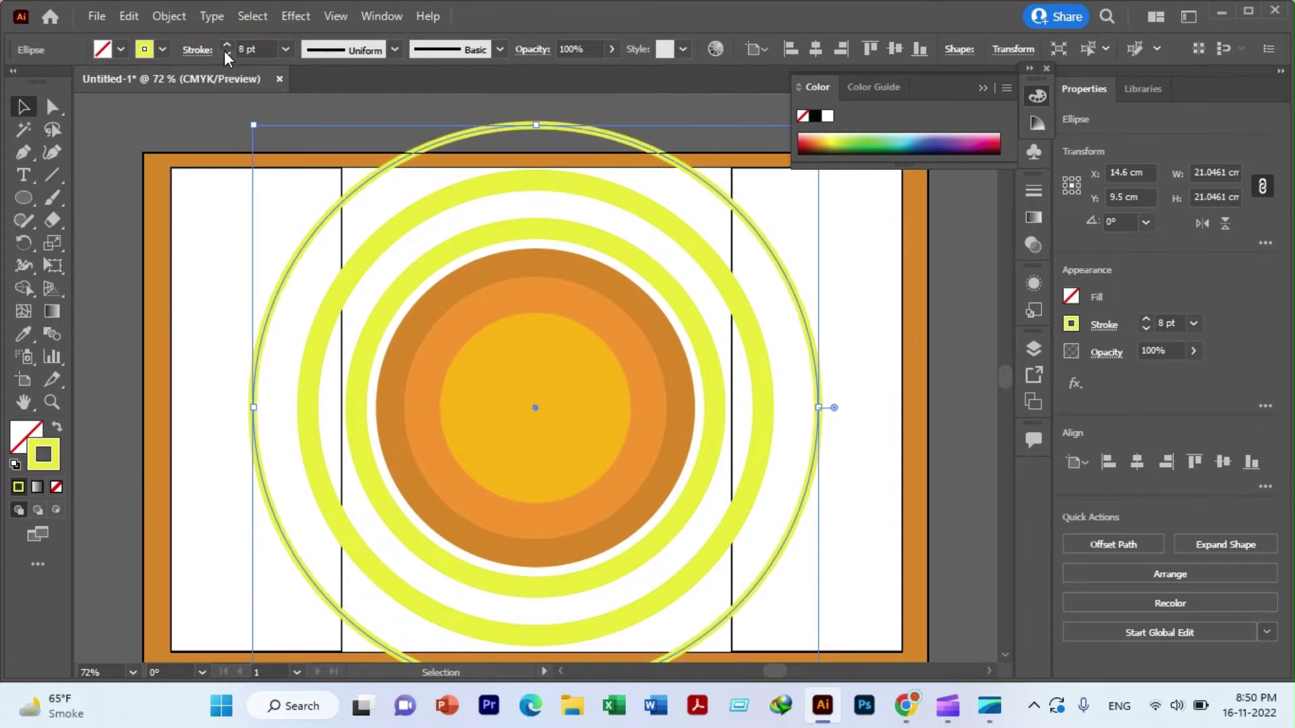
left_click(225, 52)
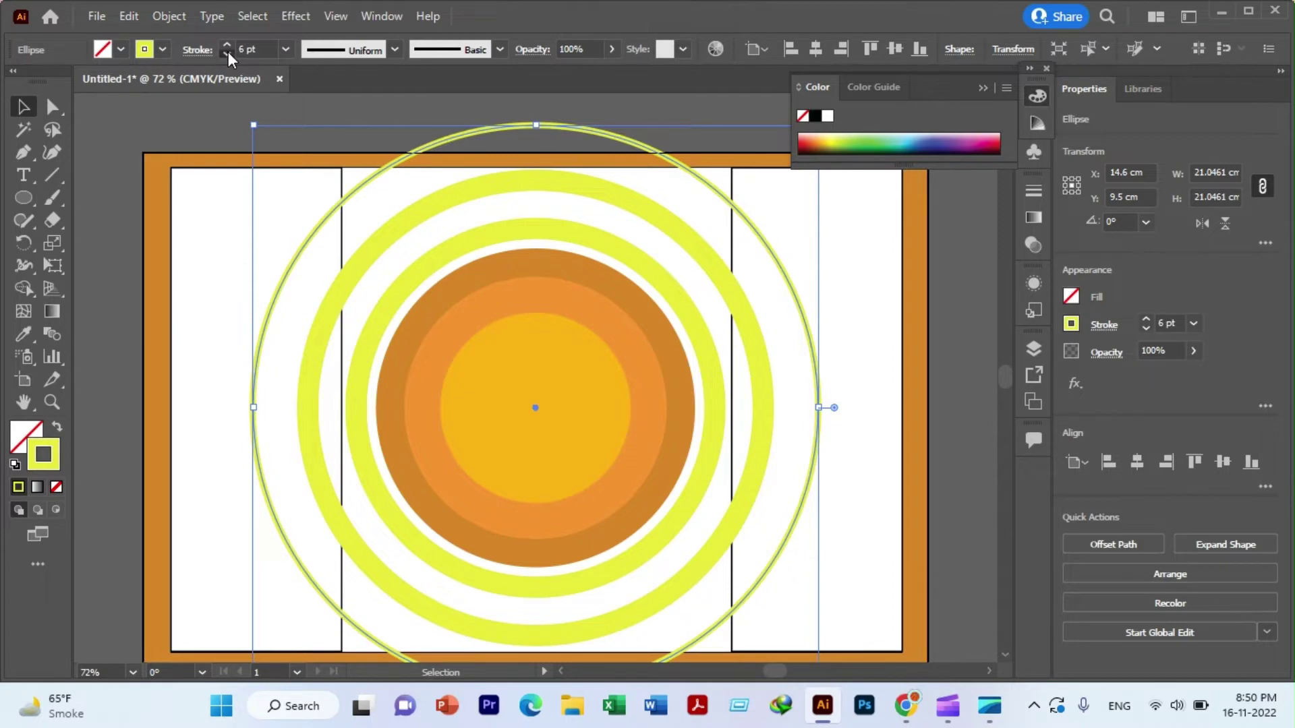
left_click(228, 51)
left_click(228, 51)
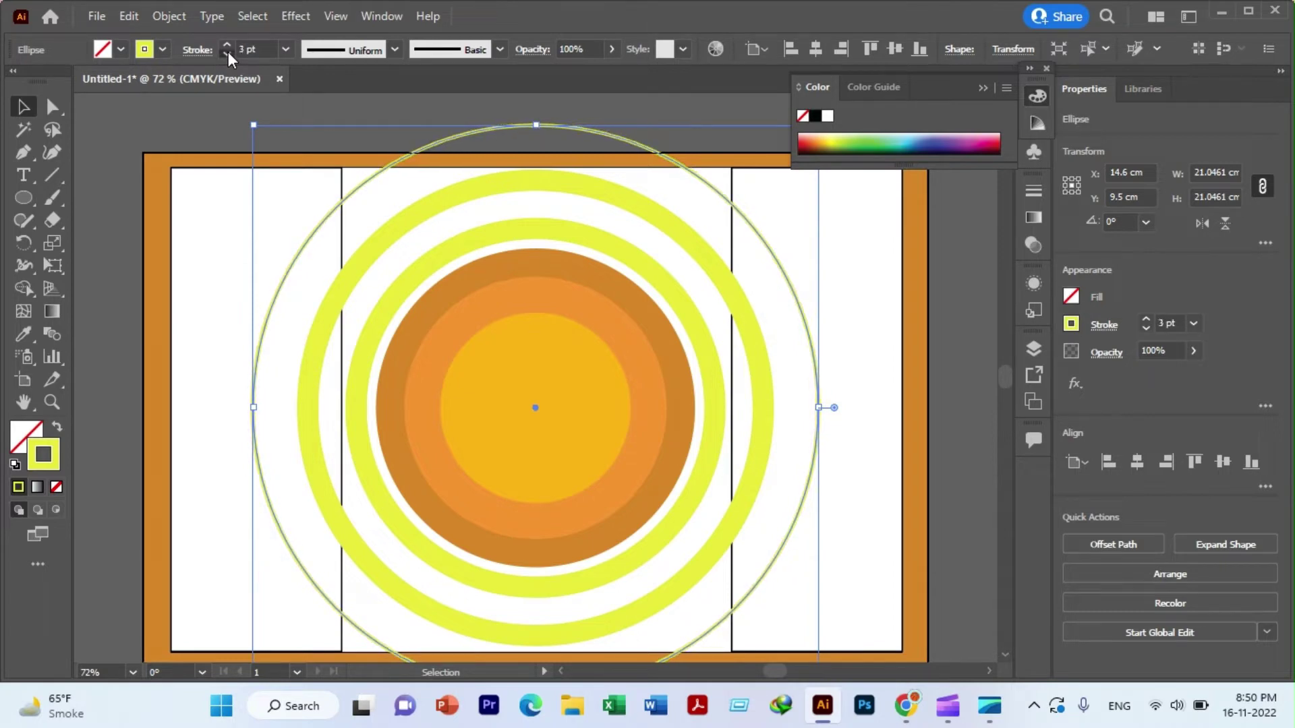
left_click(228, 52)
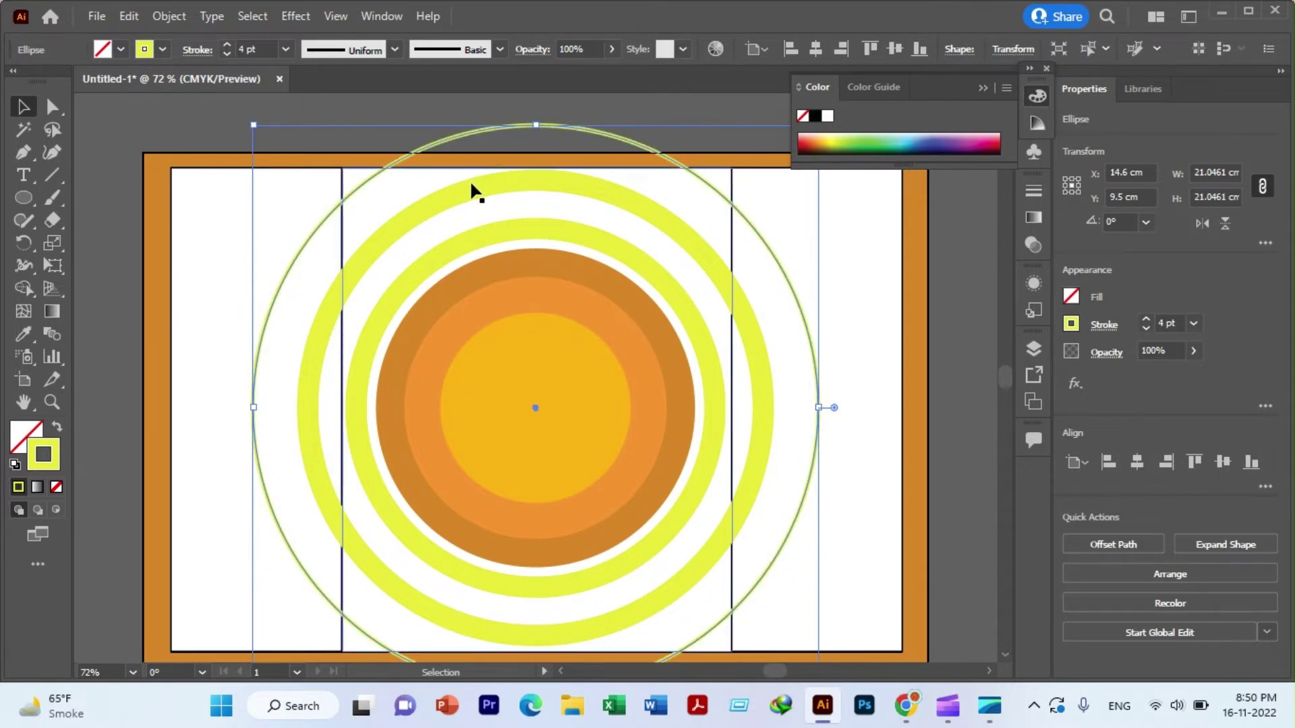
- Select the white centre panel, try a thin stroke on it, then remove it
left_click(453, 192)
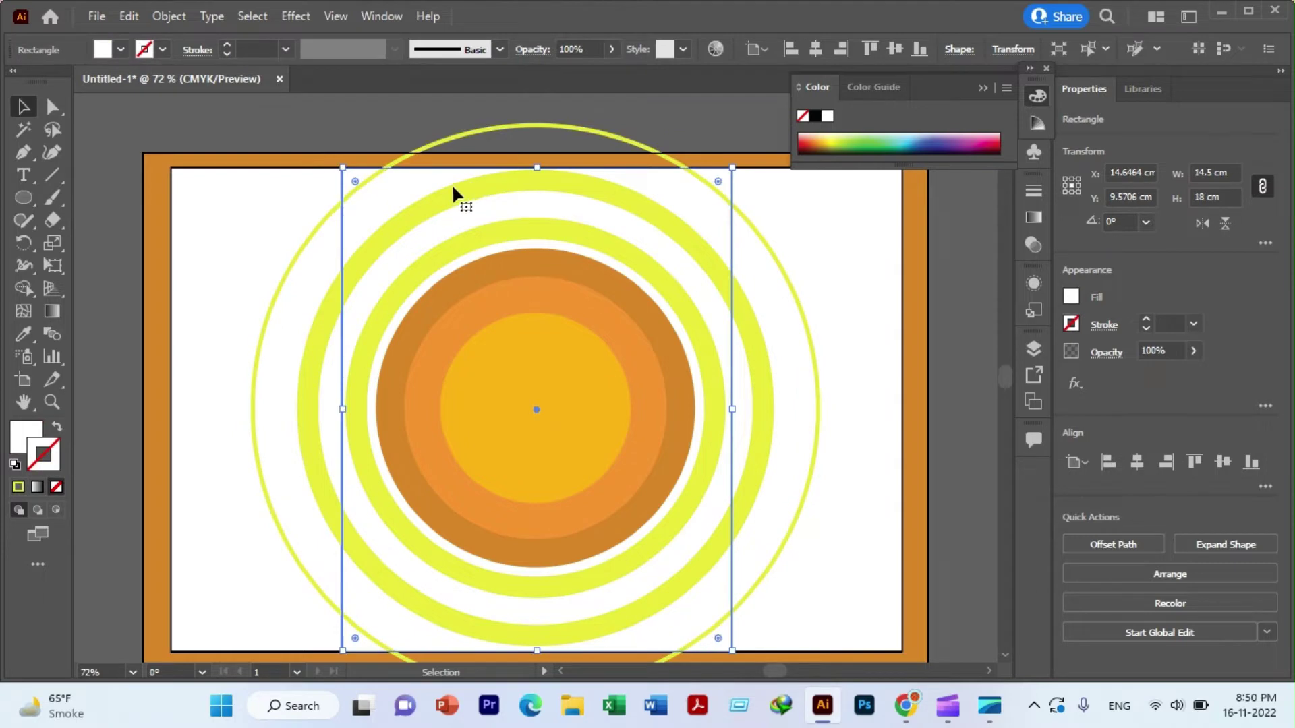
left_click(228, 45)
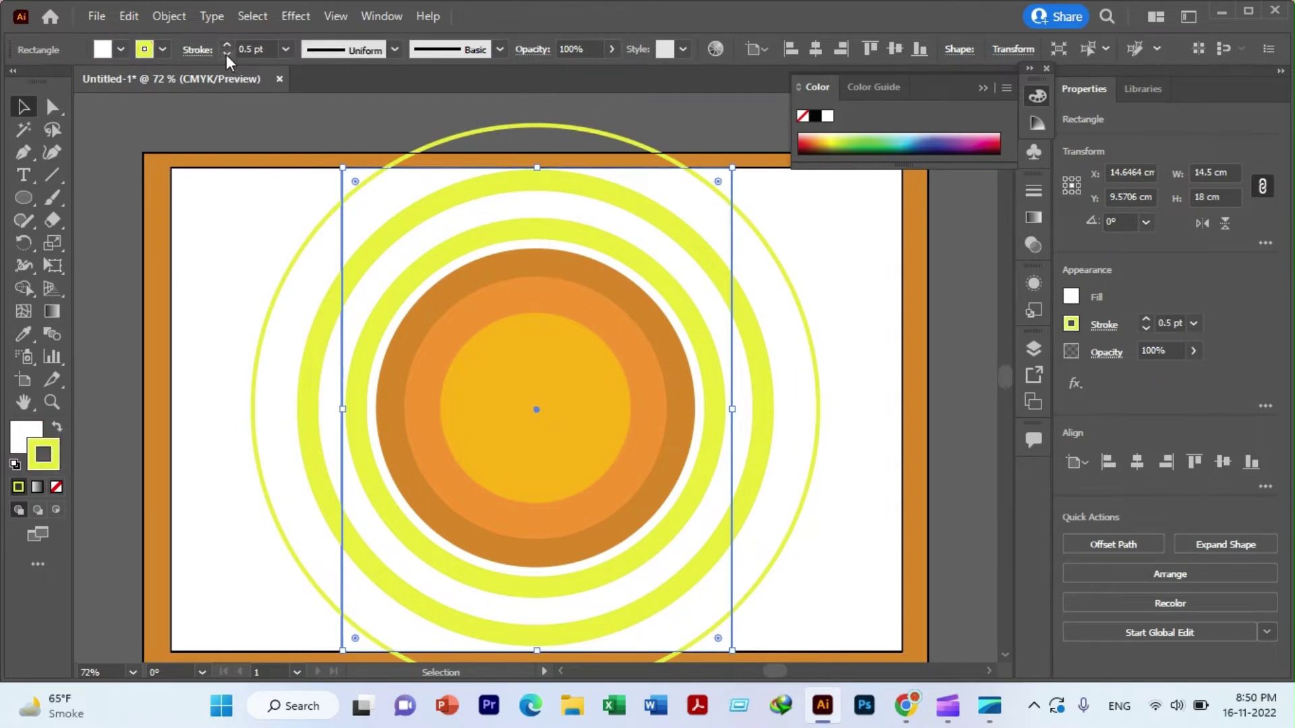
left_click(226, 54)
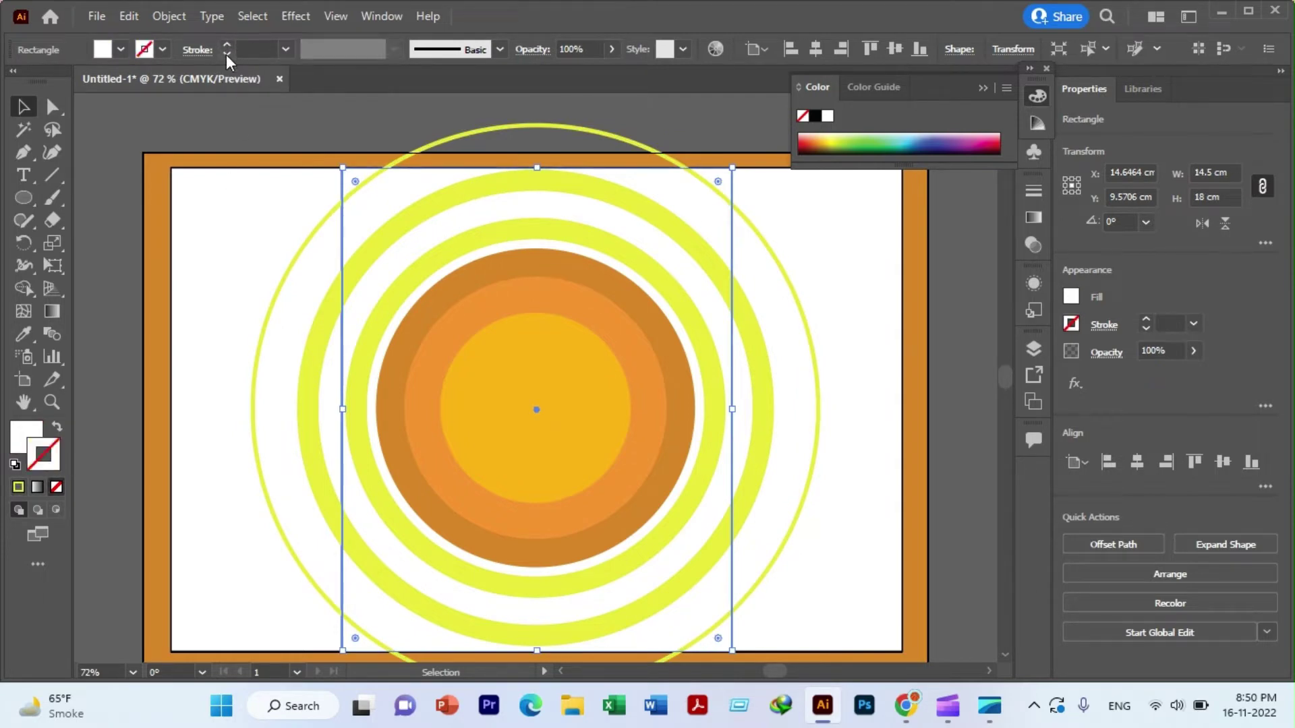
- Select the middle yellow ring and raise its stroke weight to 30 pt
left_click(449, 197)
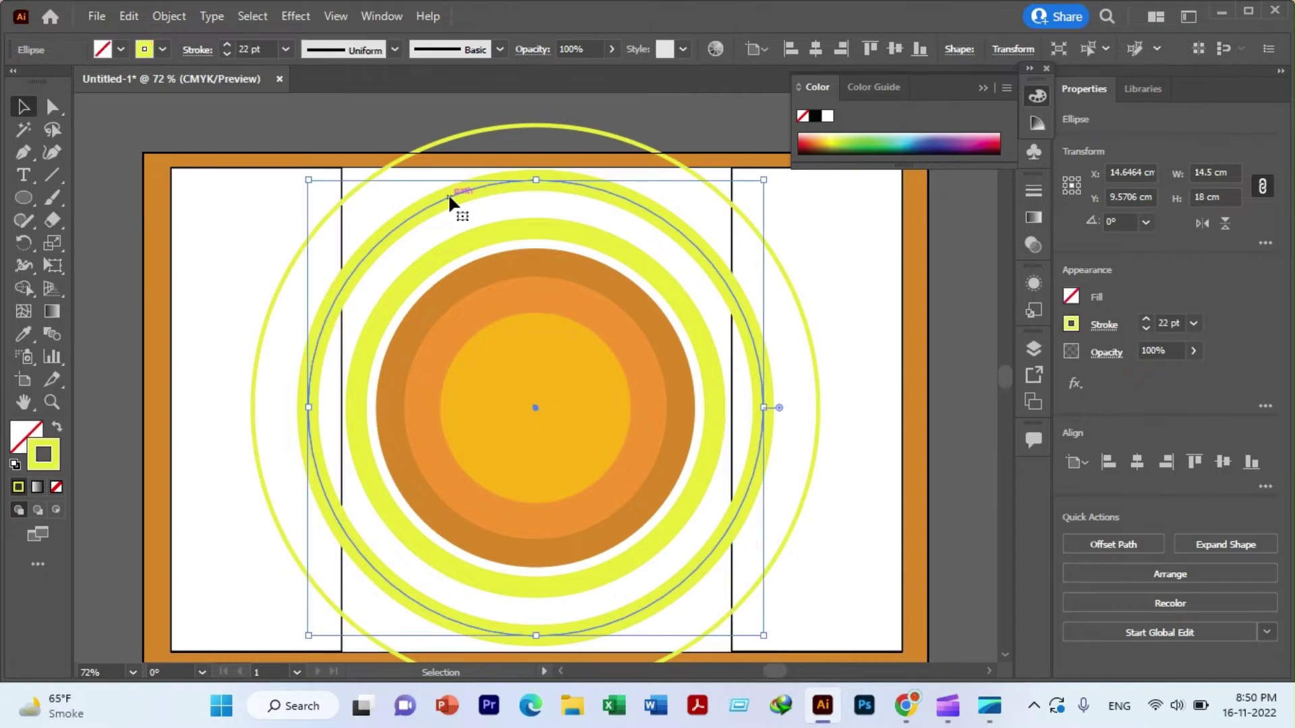
left_click(226, 45)
left_click(226, 45)
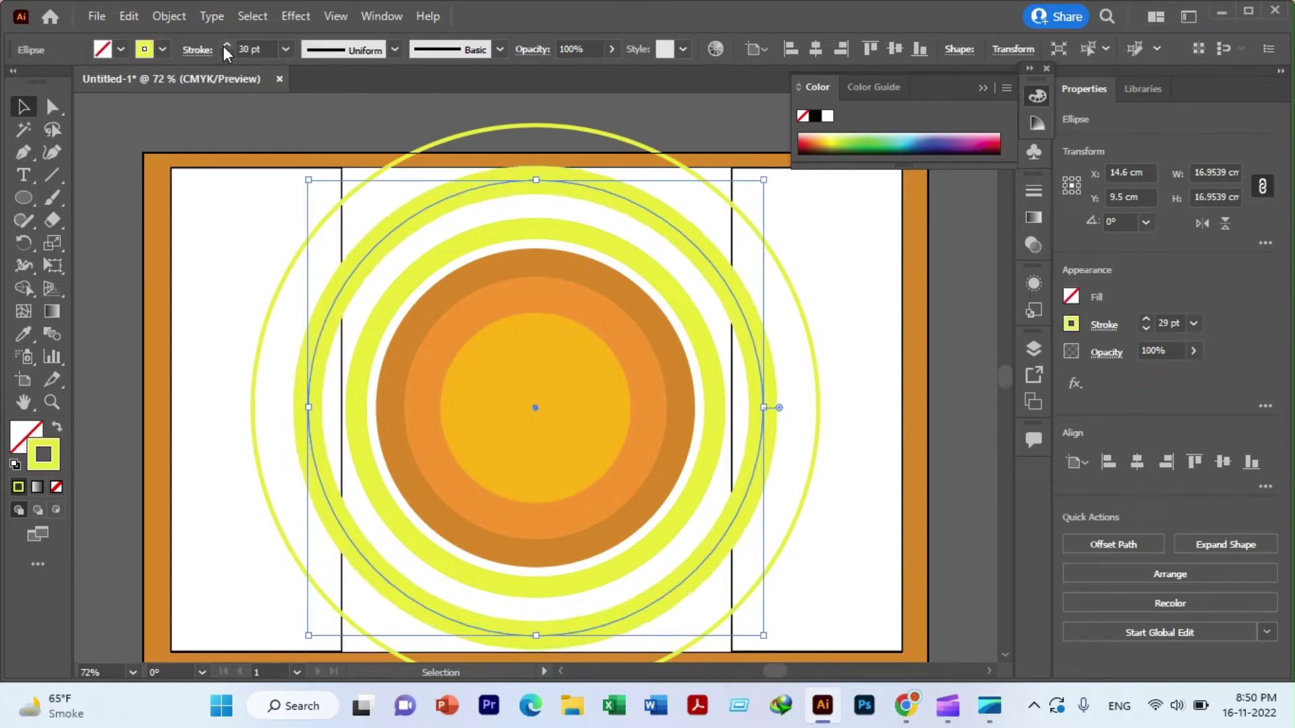
left_click(227, 45)
left_click(227, 45)
left_click(226, 54)
left_click(227, 54)
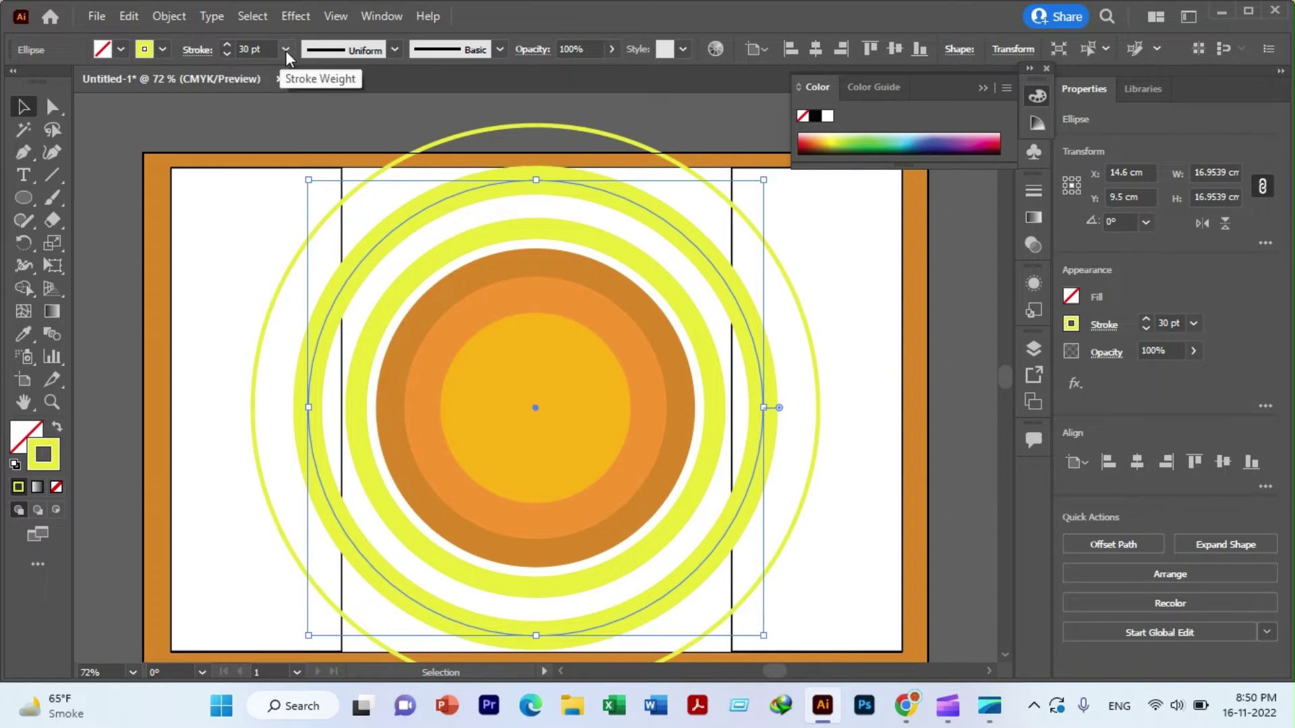
- Give the middle ring a 2 pt stroke from the weight presets, then deselect and select the outer ring
left_click(286, 49)
left_click(306, 90)
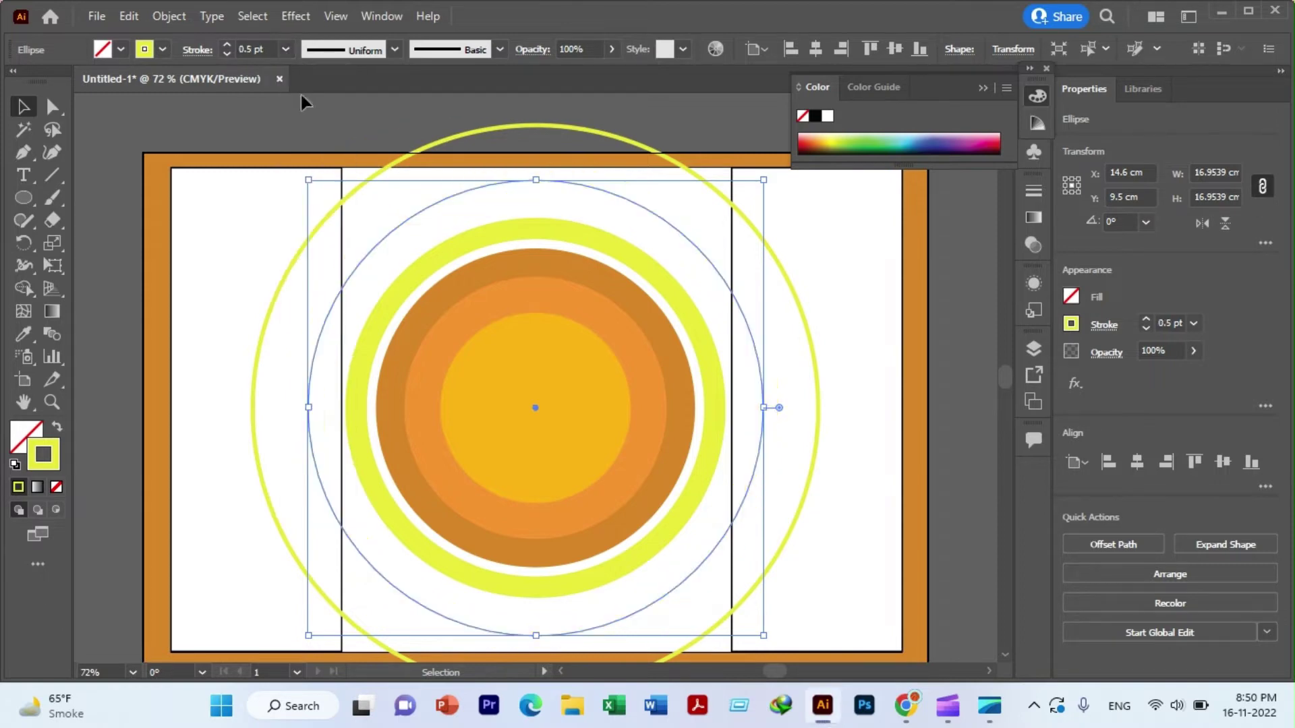
left_click(287, 49)
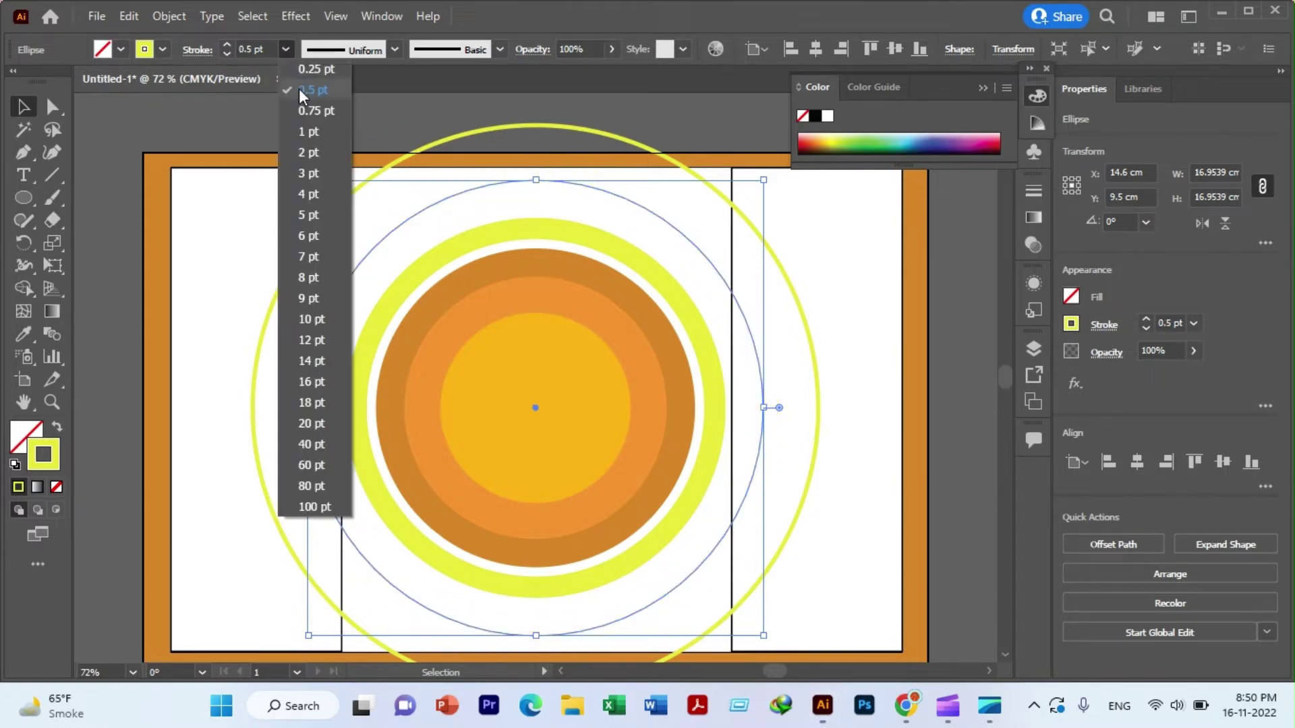
left_click(305, 152)
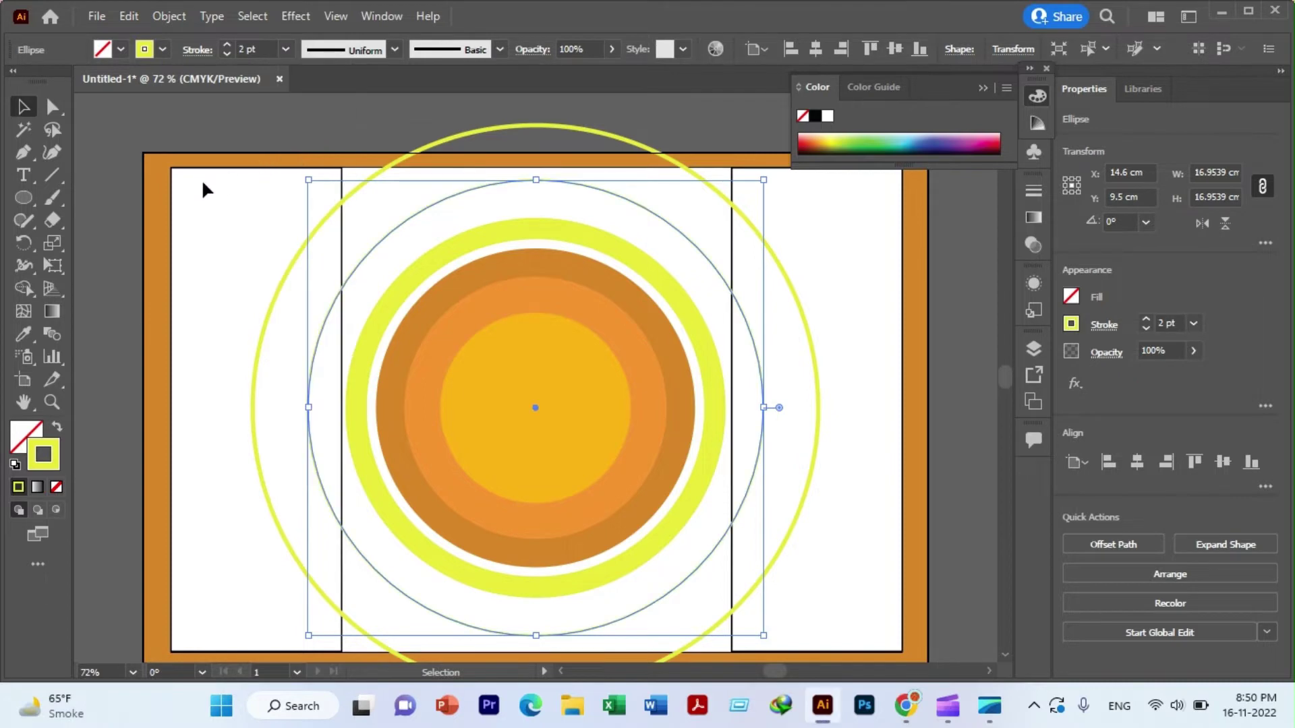
left_click(215, 215)
scroll(230, 216, "down", 2)
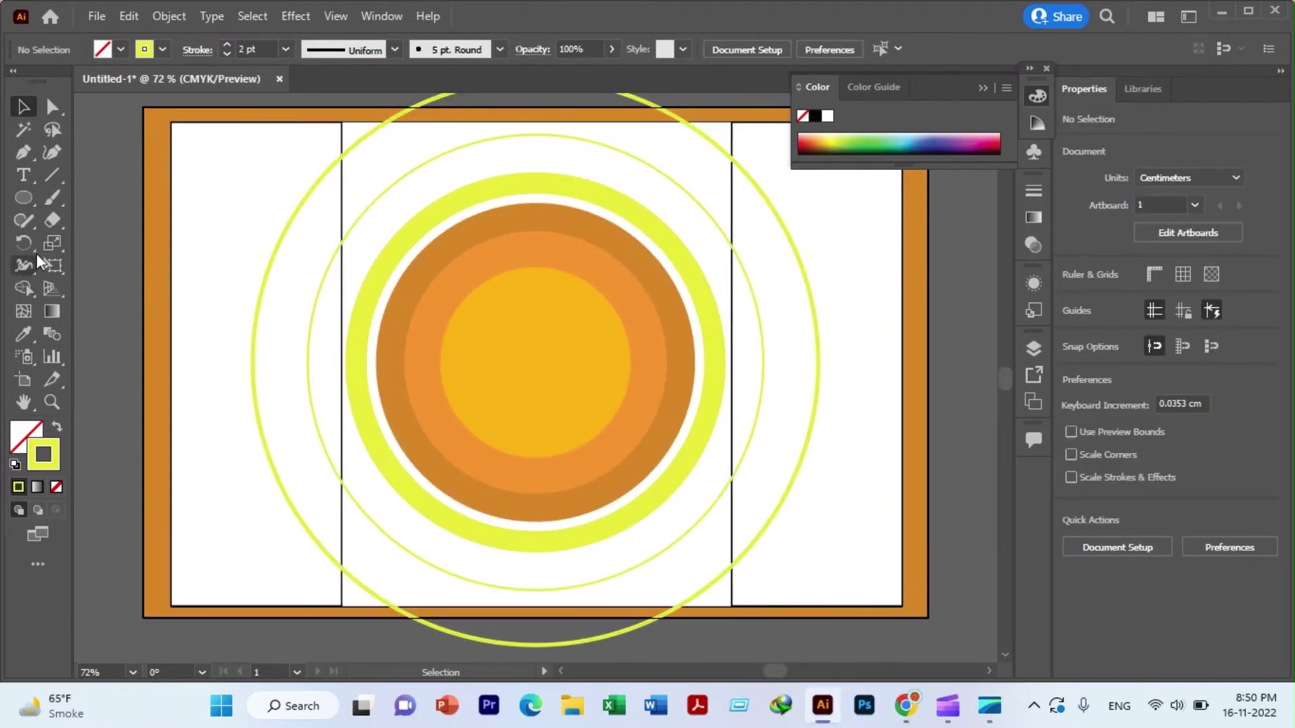
left_click(367, 139)
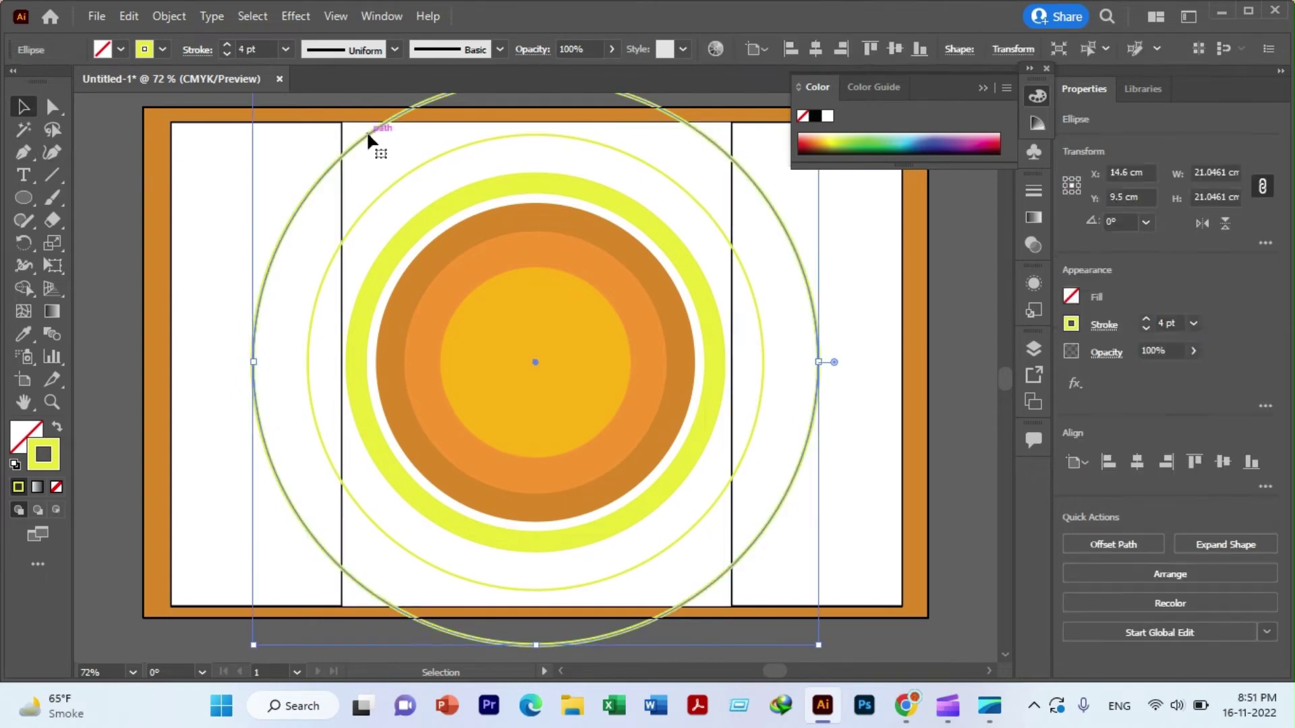
- Add the yellow rings, the centre panel and both orange circles to the selection
left_click(407, 168, "shift")
left_click(427, 197, "shift")
left_click(432, 208, "shift")
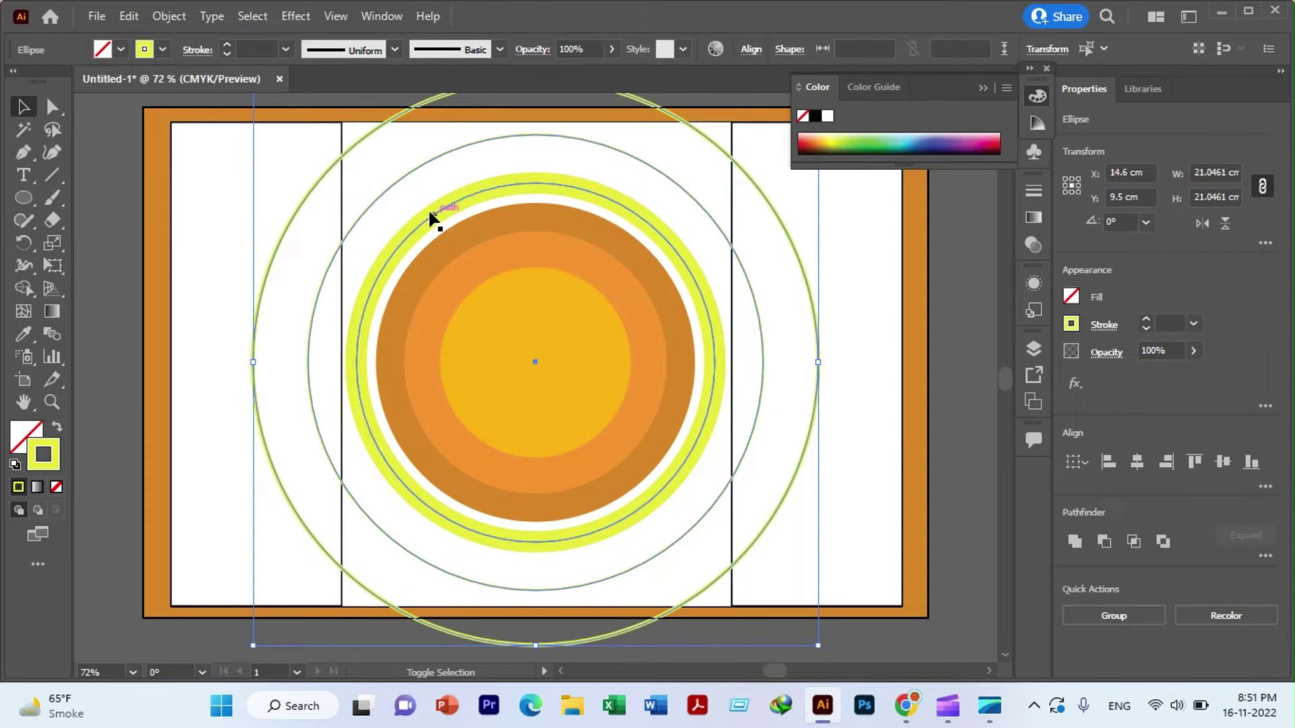
left_click(342, 183, "shift")
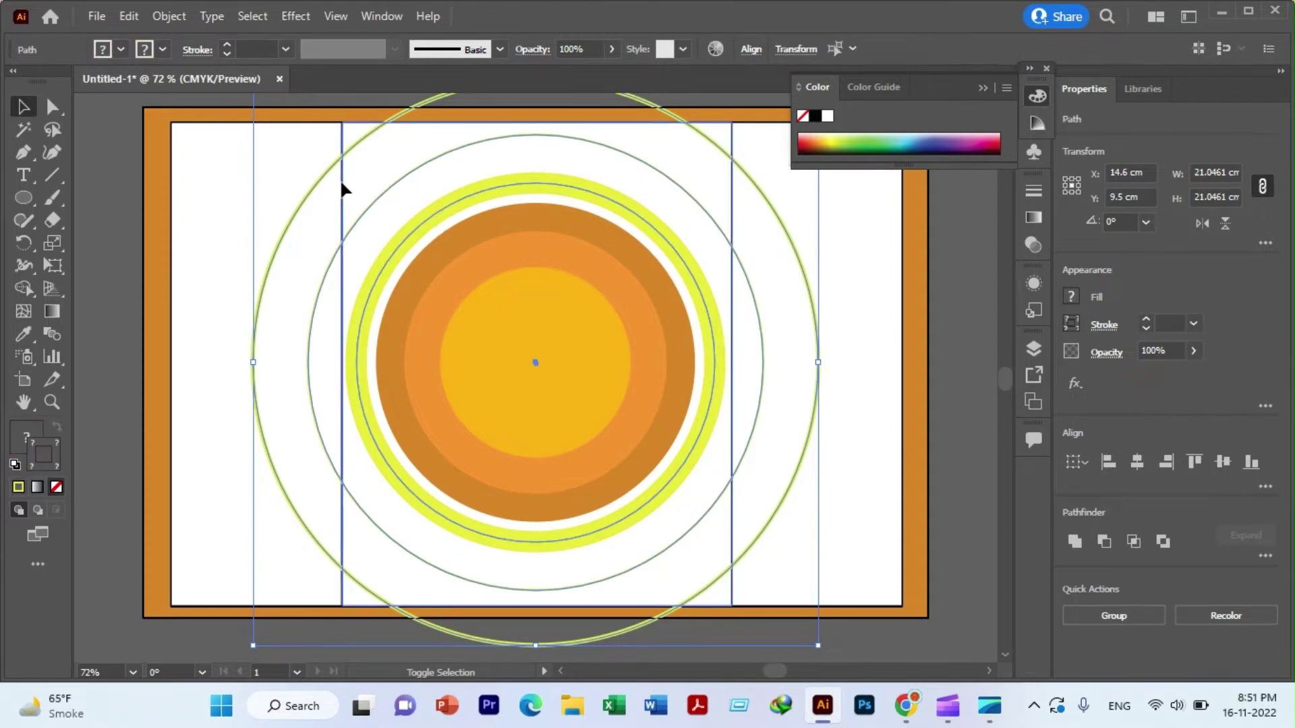
left_click(465, 228, "shift")
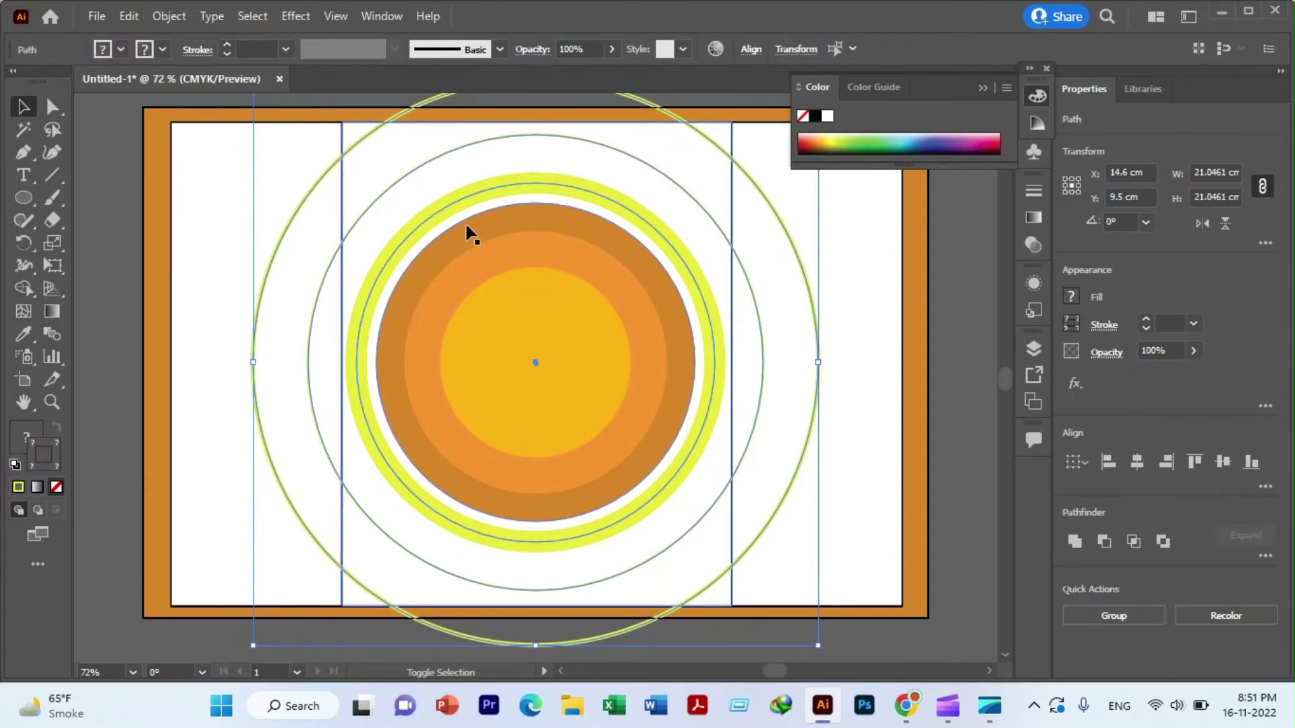
left_click(480, 247, "shift")
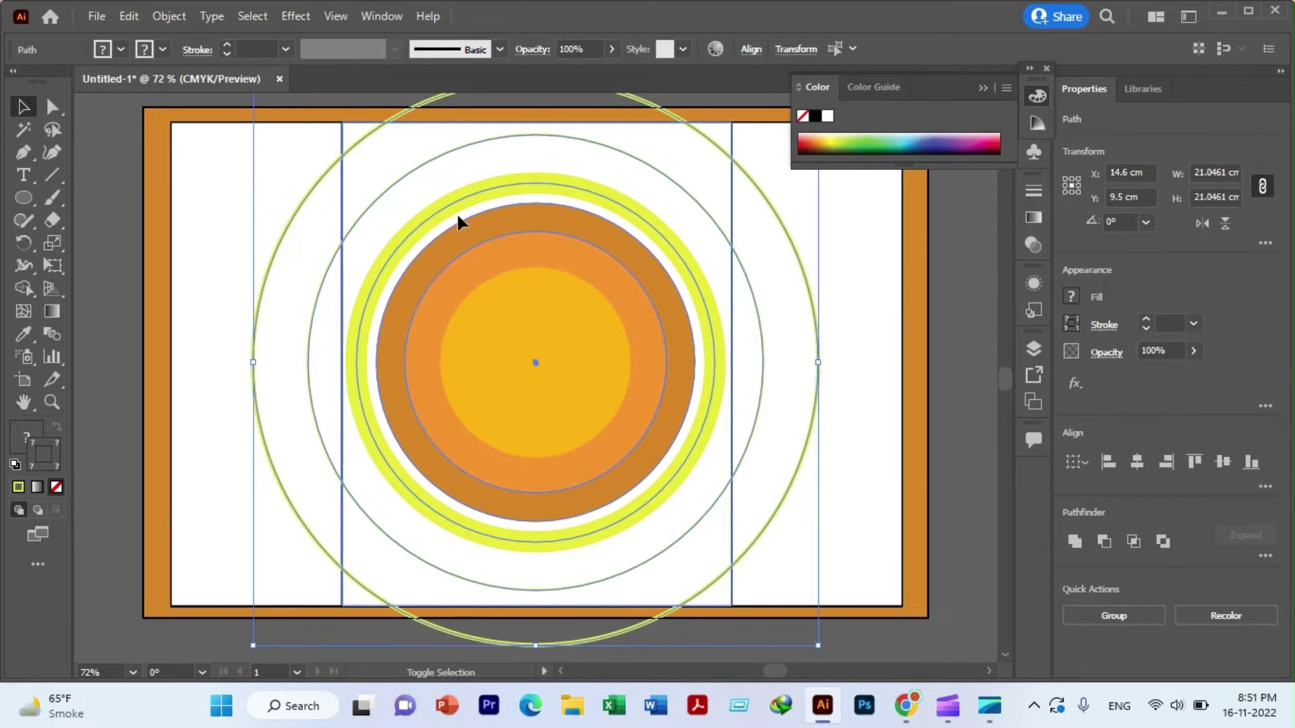
- With Shape Builder, delete the outer circle's arcs above, left and right of the centre panel
left_click(24, 288)
scroll(355, 178, "up", 3)
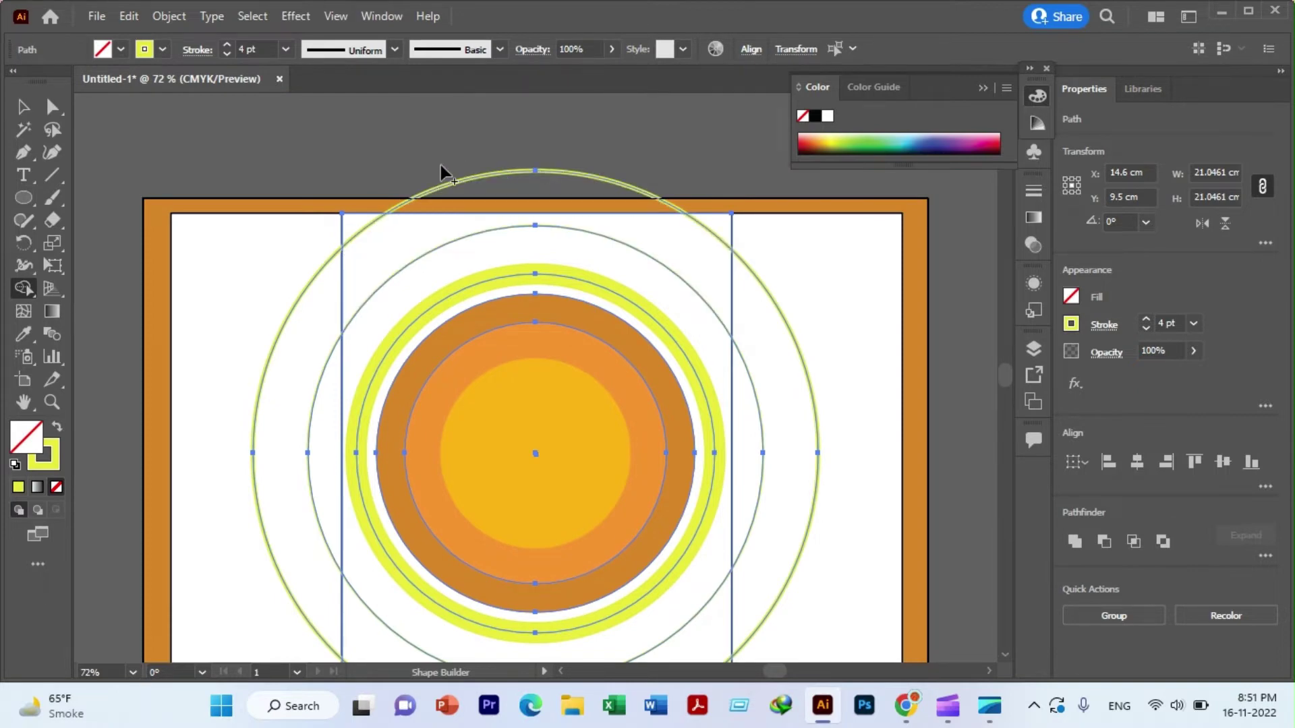
left_click(525, 181, "alt")
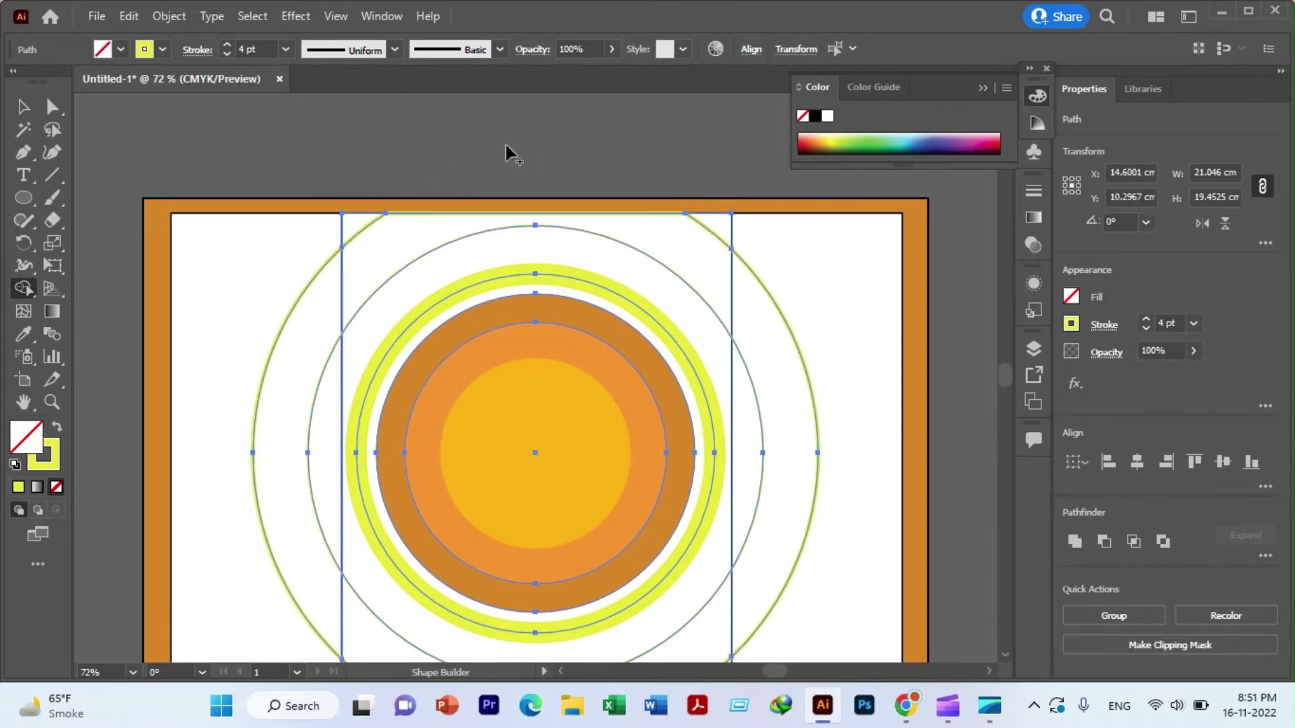
scroll(502, 144, "down", 4)
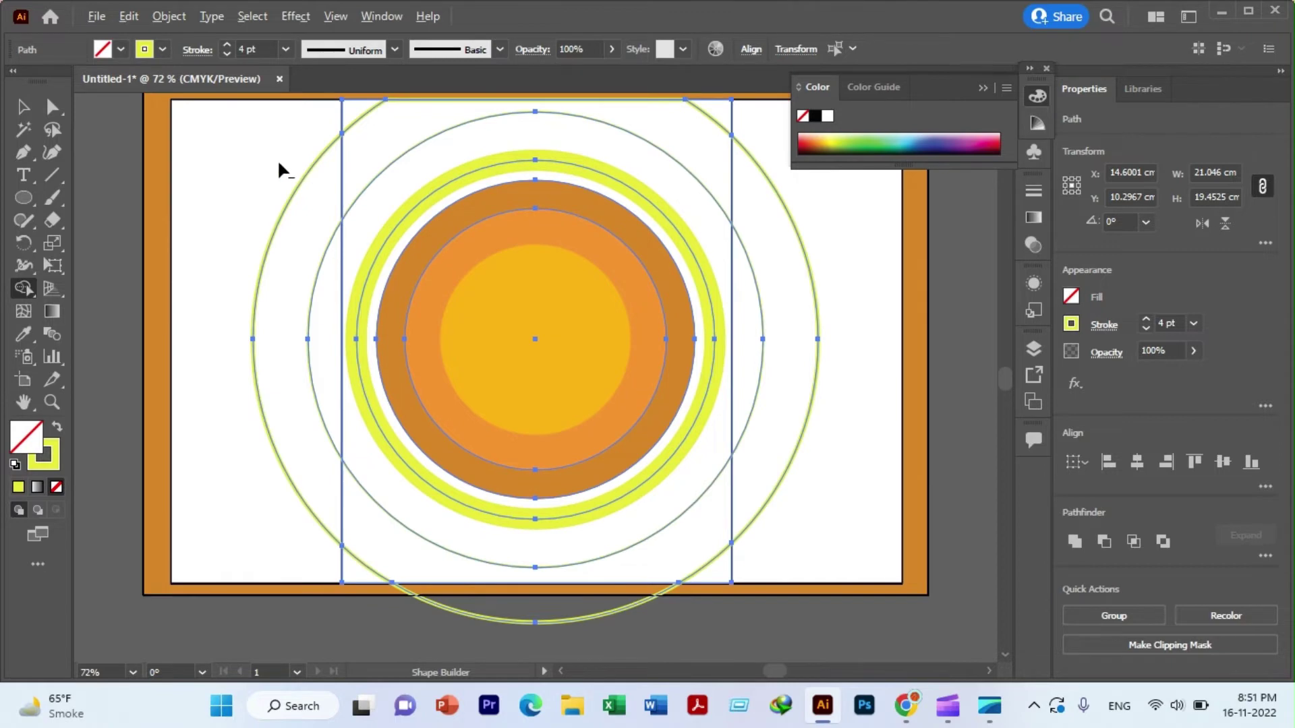
left_click(318, 294, "alt")
scroll(333, 241, "up", 2)
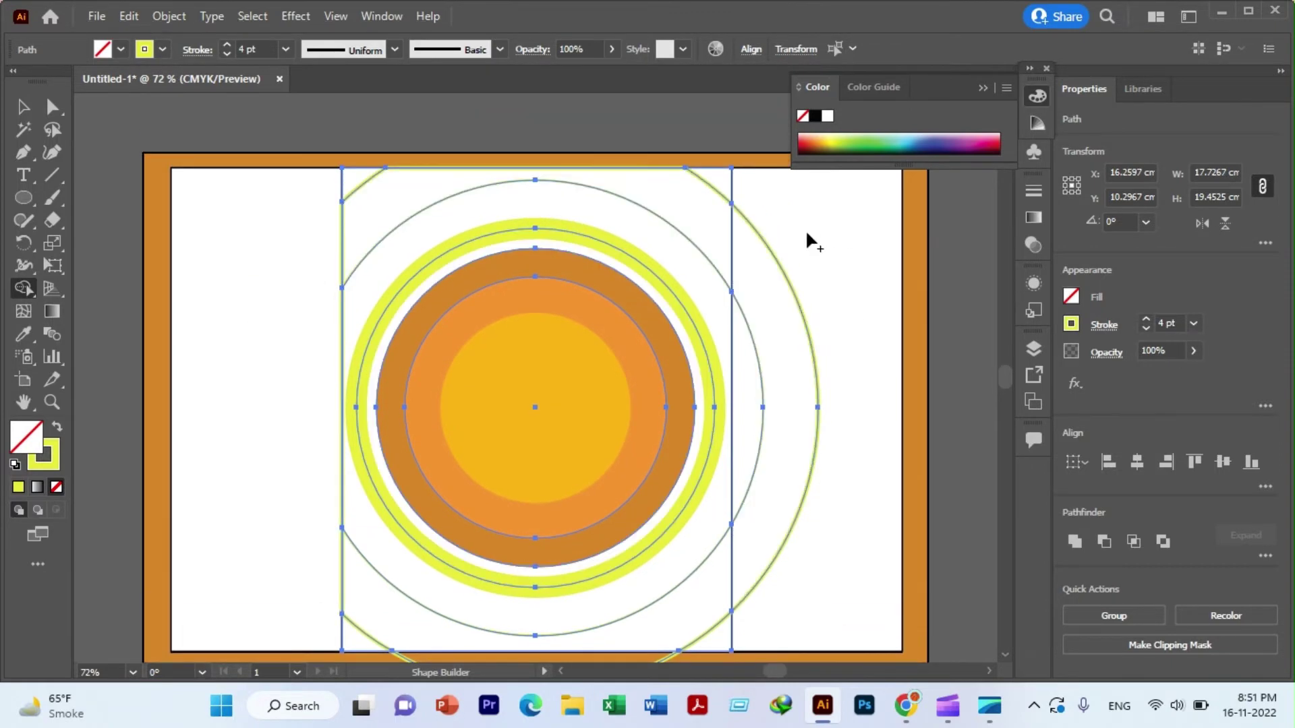
left_click(748, 368, "alt")
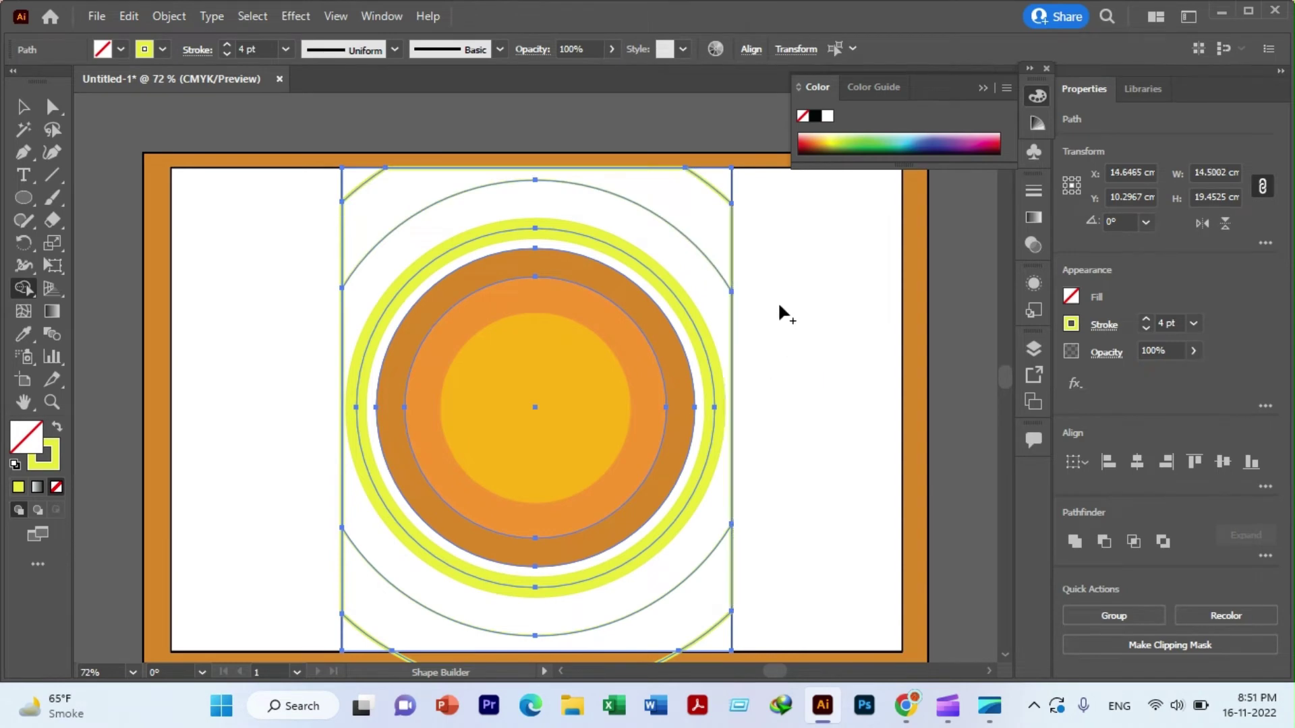
scroll(779, 306, "down", 2)
scroll(776, 303, "down", 1)
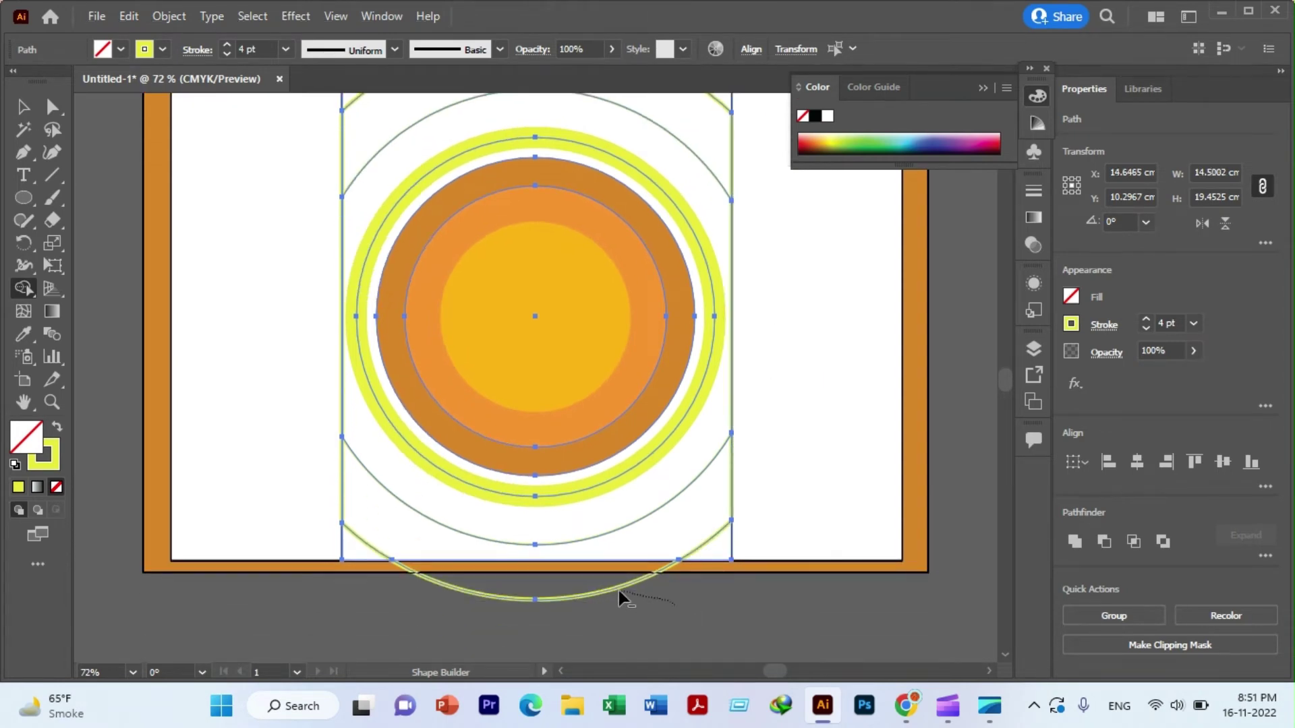
left_click_drag(618, 591, 527, 594, "alt")
- Delete the top-right and top-left corner regions of the centre panel
scroll(513, 484, "up", 6)
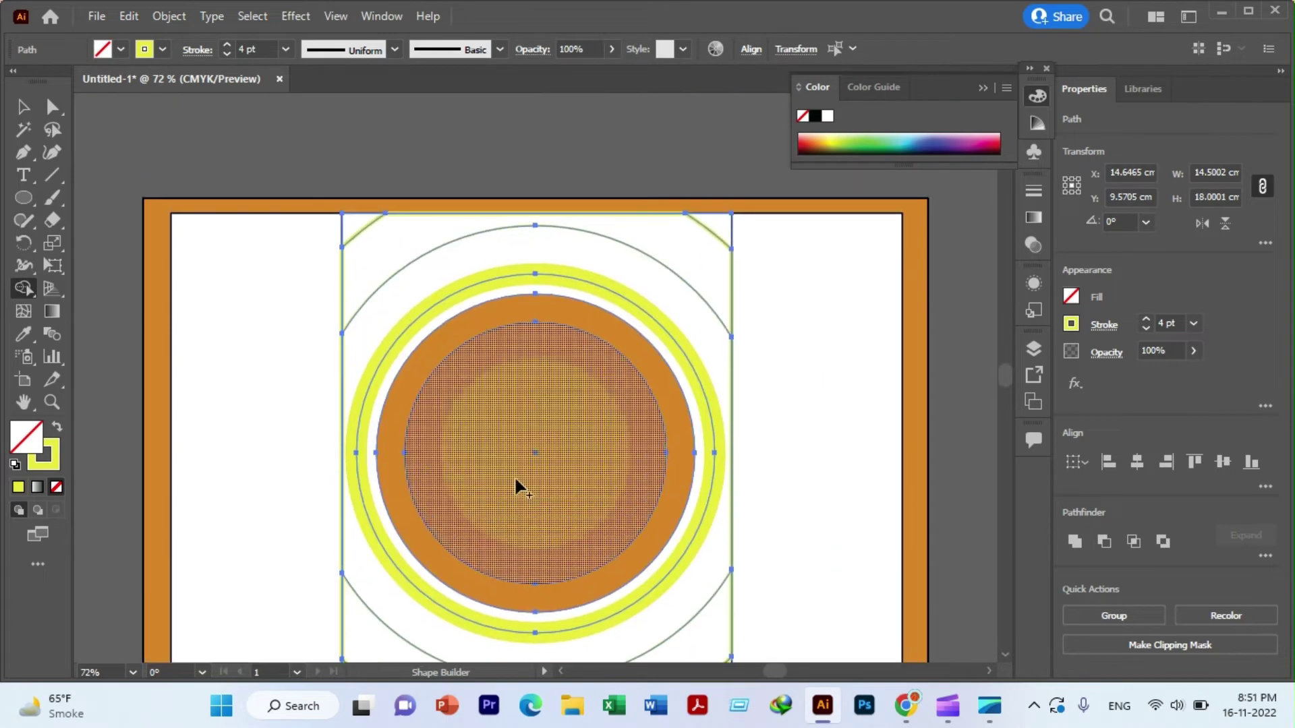
scroll(517, 485, "up", 1)
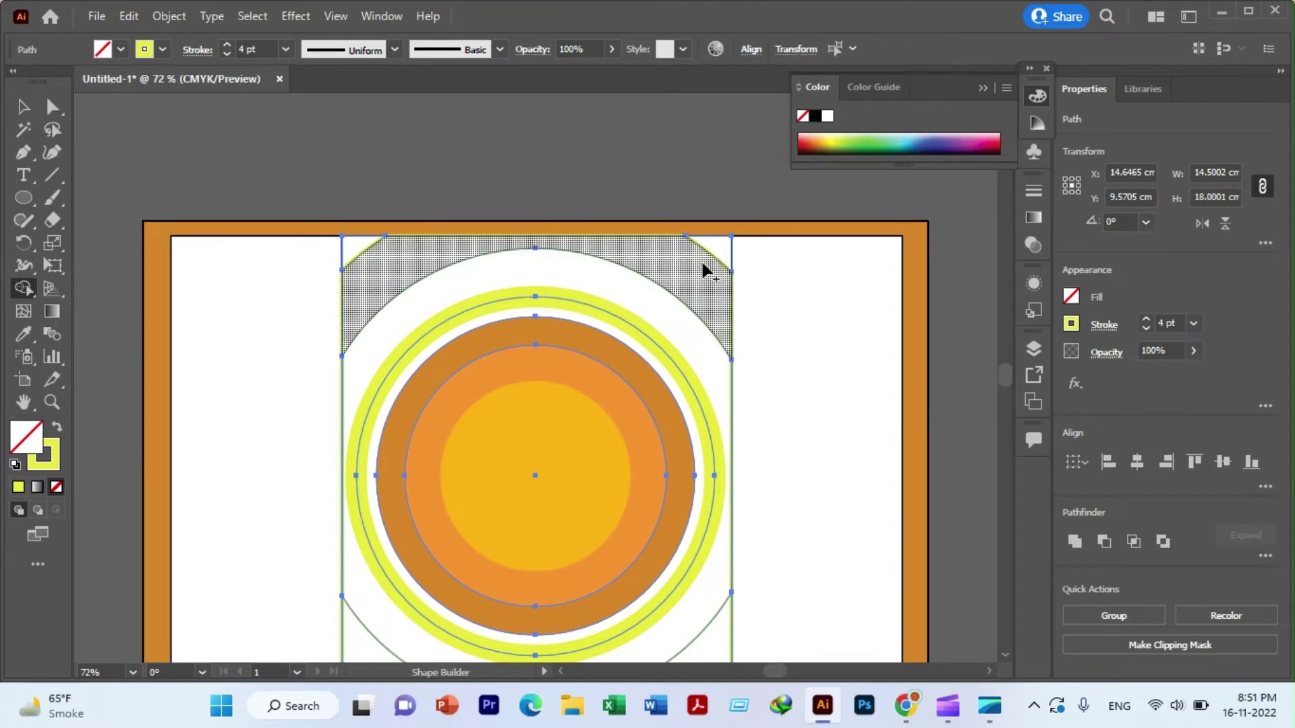
left_click(708, 266, "alt")
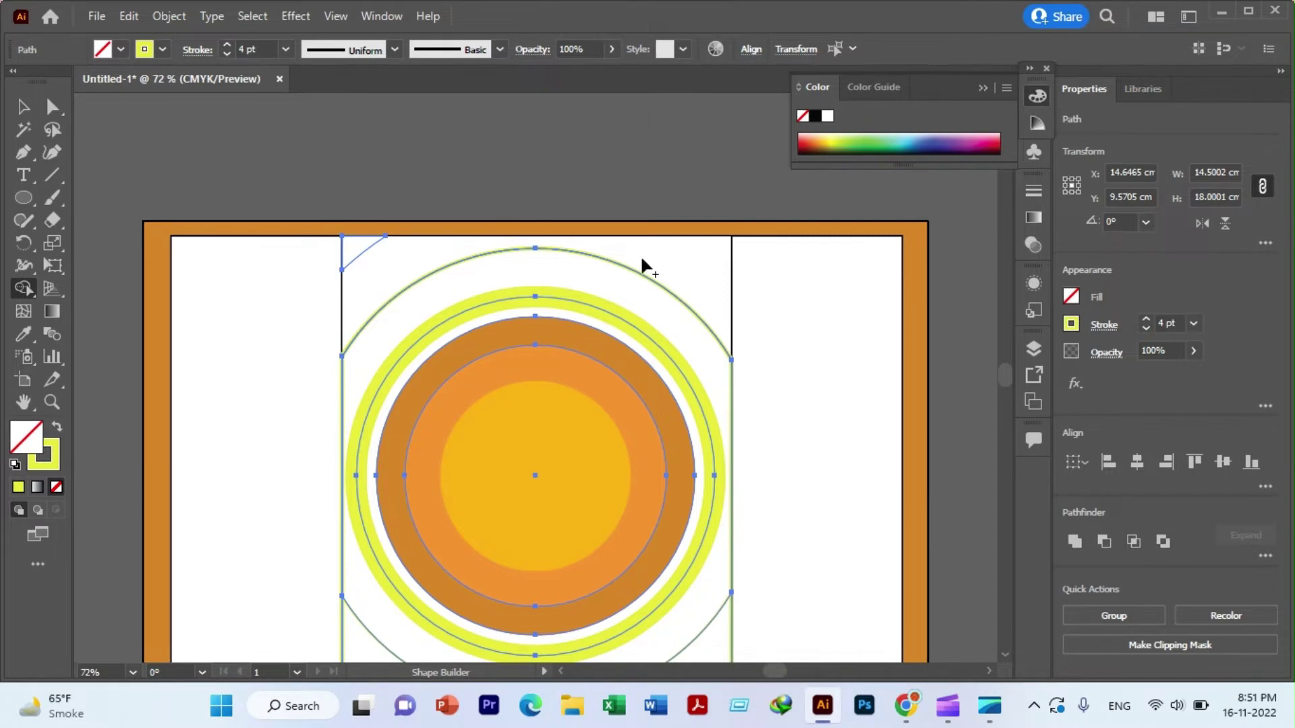
left_click(361, 253, "alt")
scroll(378, 256, "down", 2)
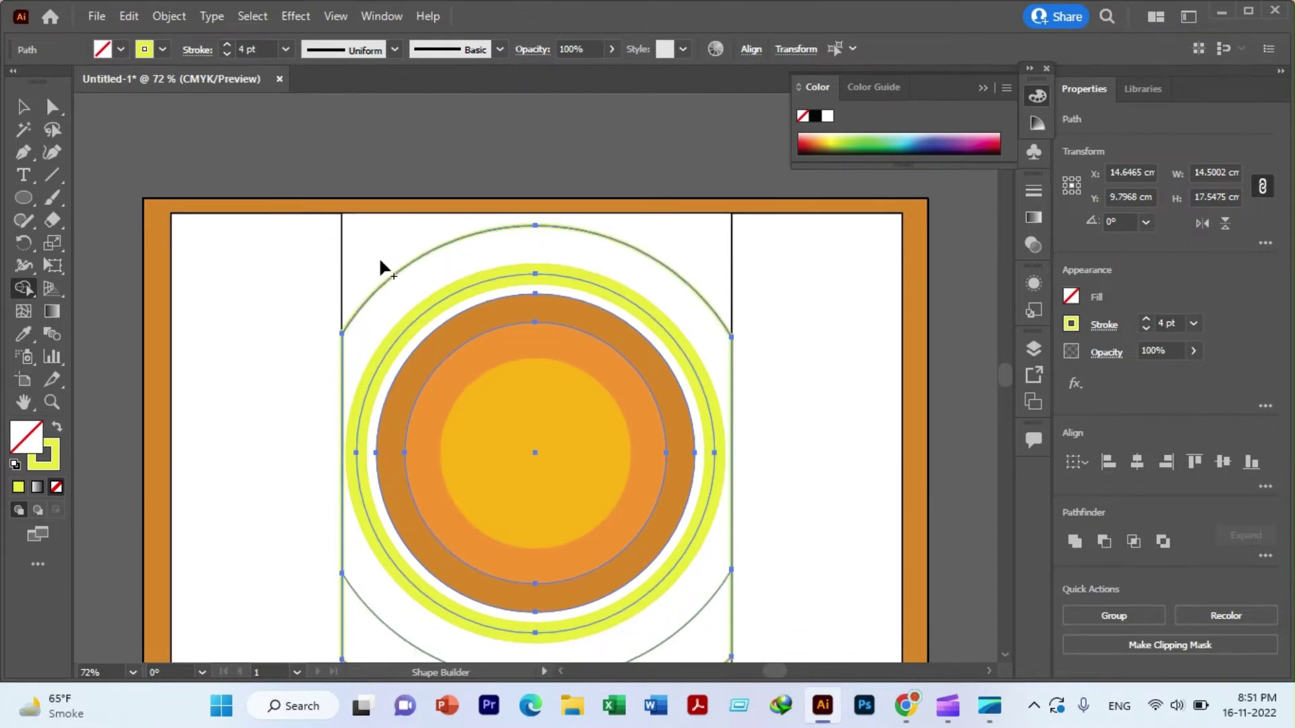
scroll(379, 256, "down", 2)
scroll(378, 256, "down", 2)
scroll(380, 262, "down", 1)
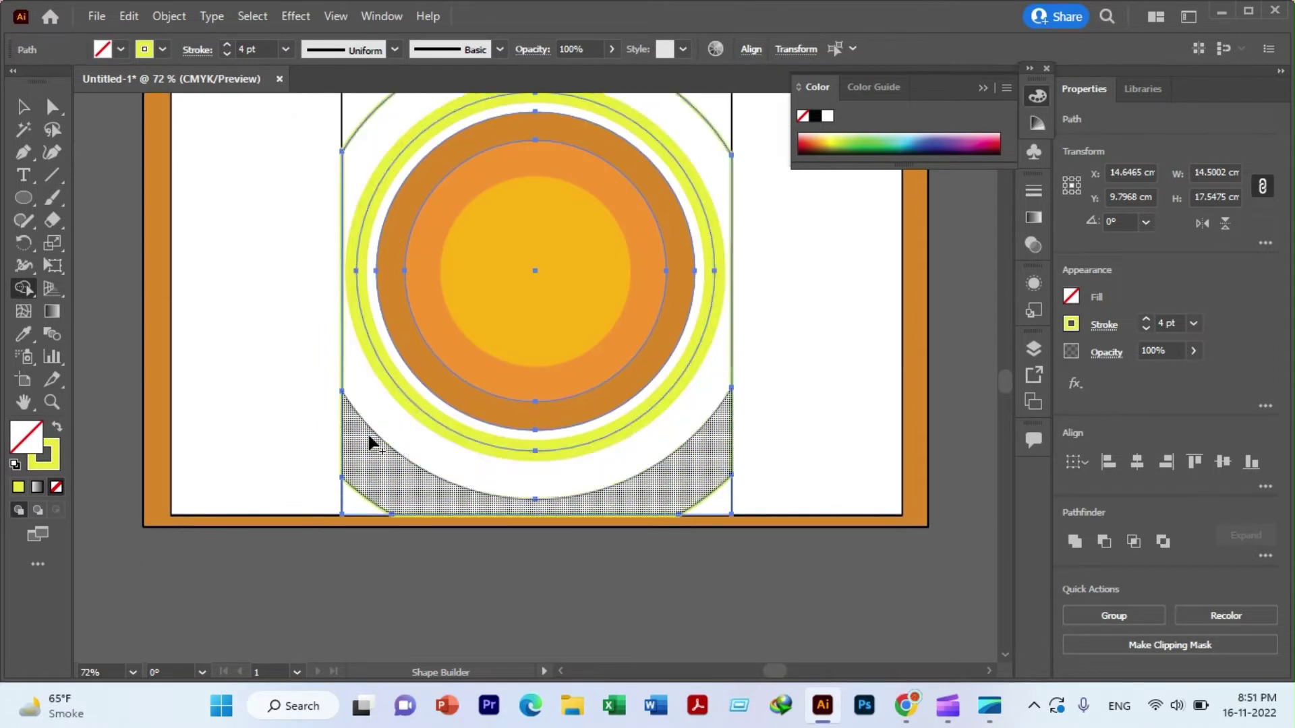
- Set the fill colour to a medium brown in the Color Picker
double_click(16, 440)
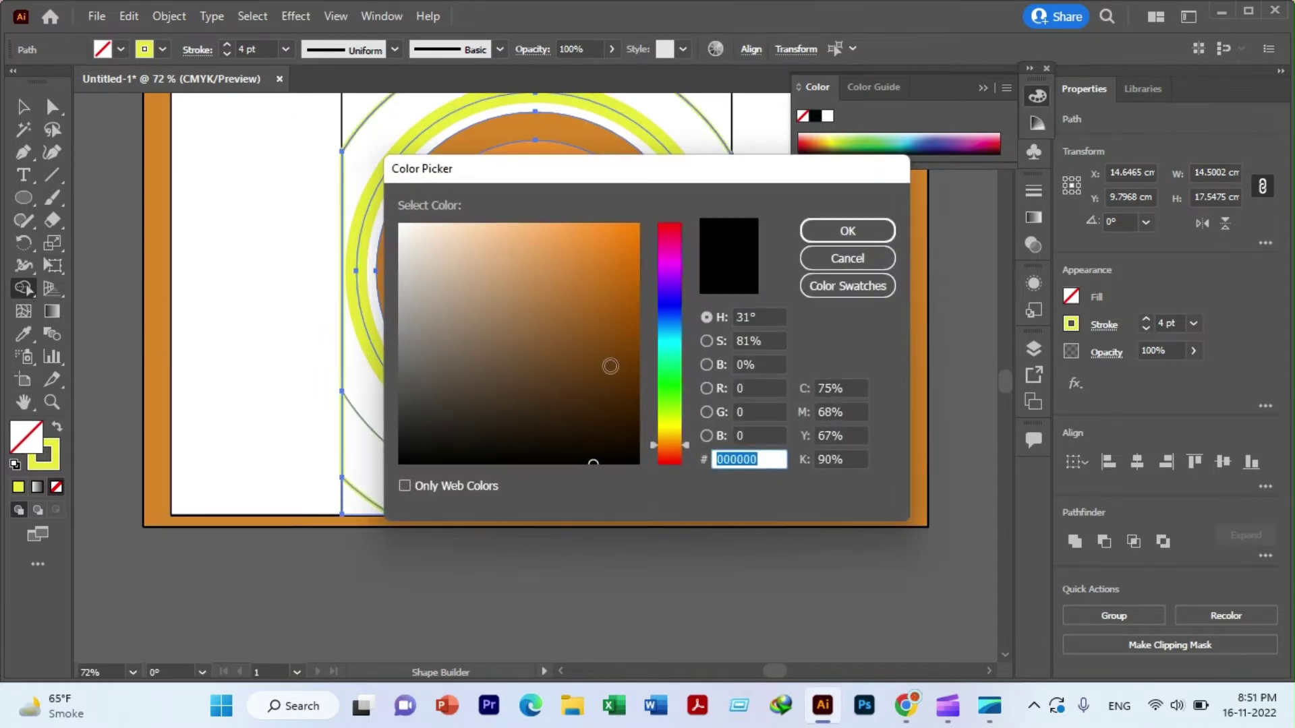
left_click(593, 380)
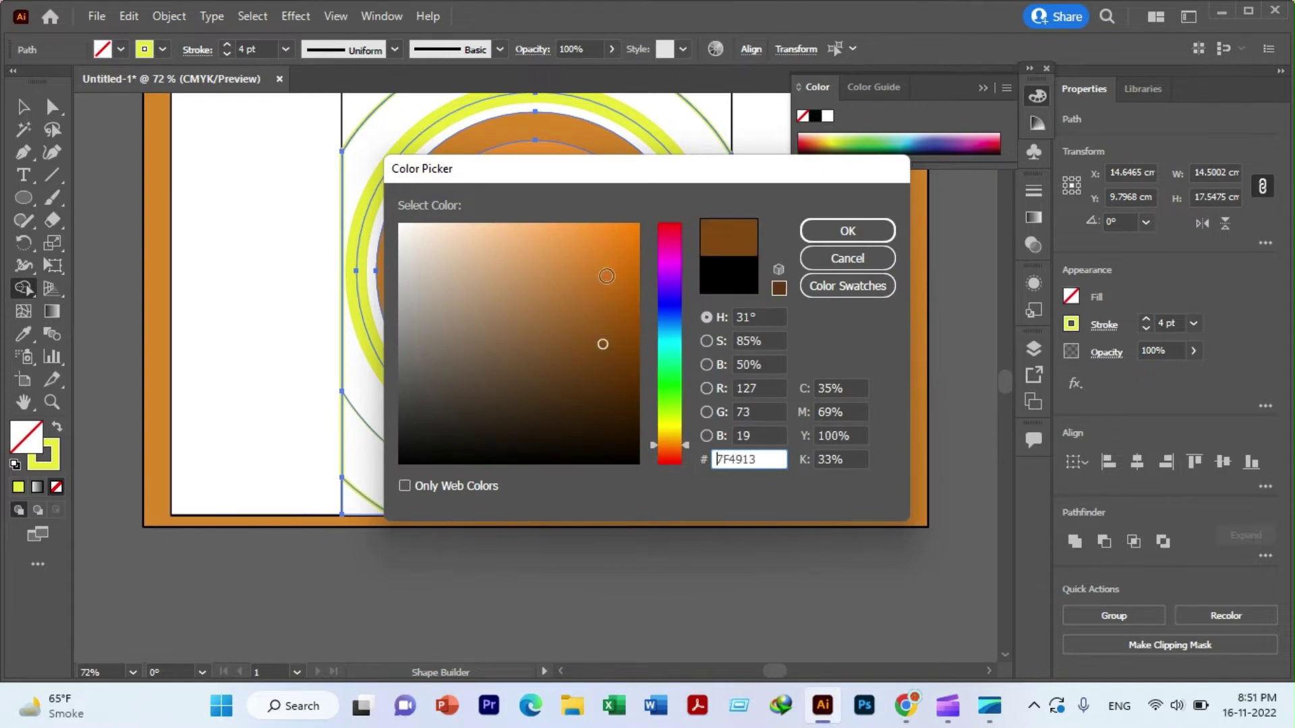
left_click(593, 278)
left_click(825, 231)
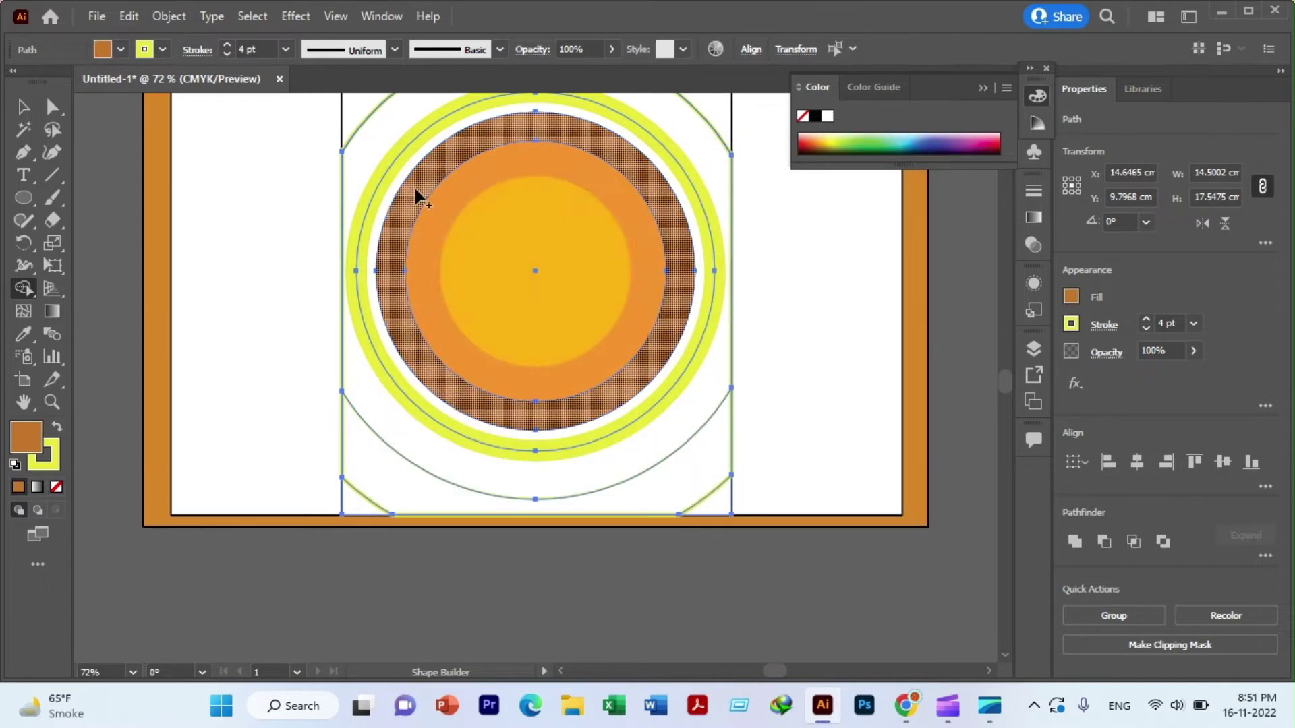
scroll(428, 193, "up", 2)
- Fill the outer ring band and the bottom region below the rings with brown
left_click(418, 176)
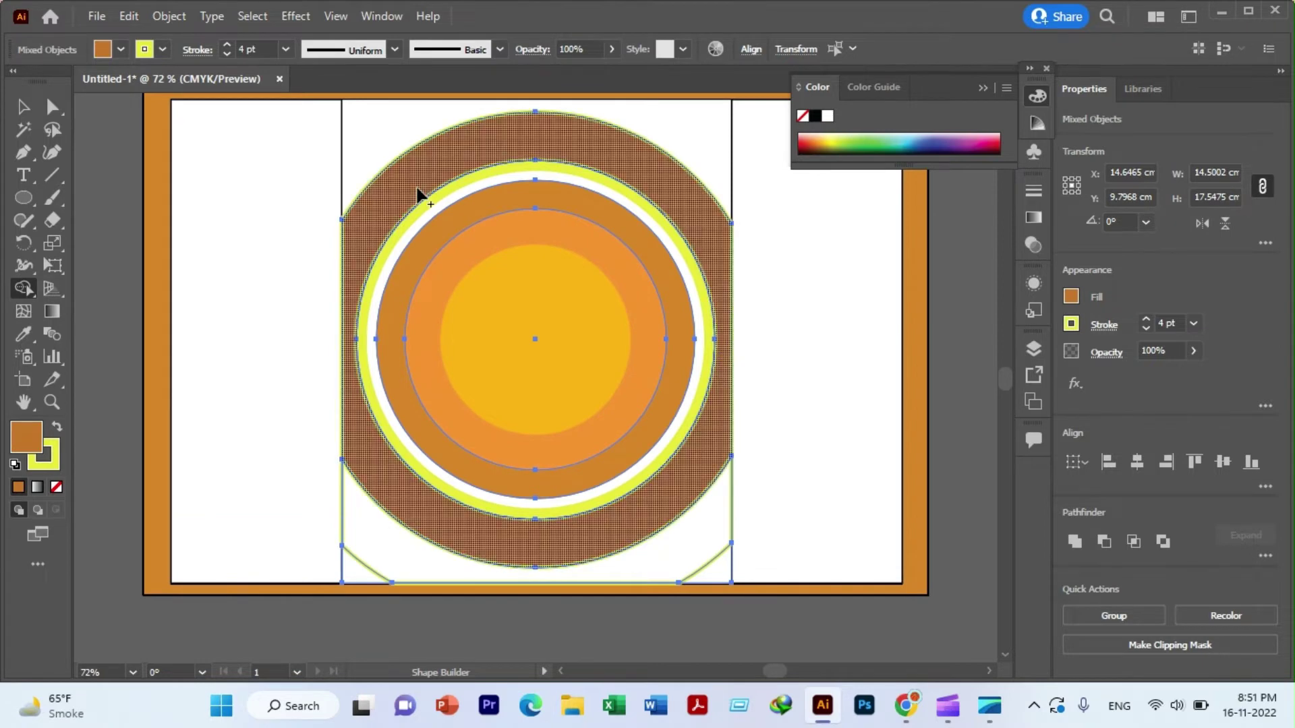
scroll(434, 188, "up", 2)
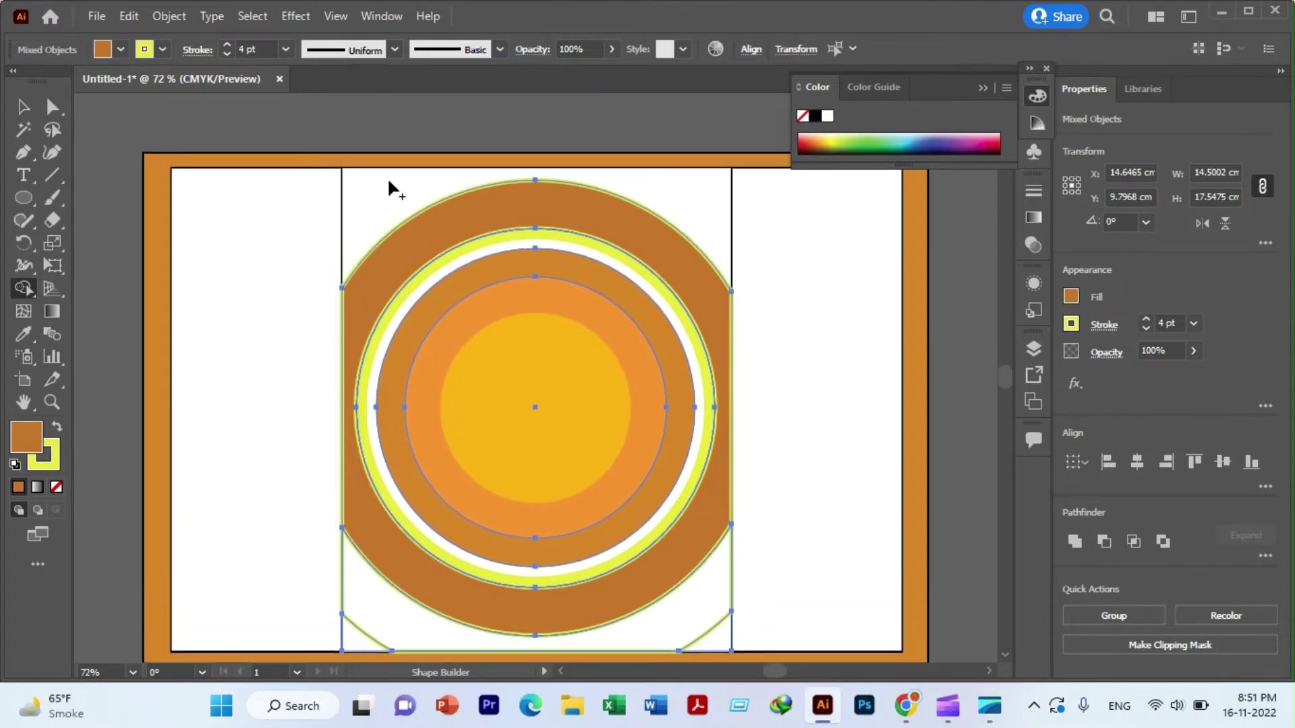
scroll(465, 425, "down", 2)
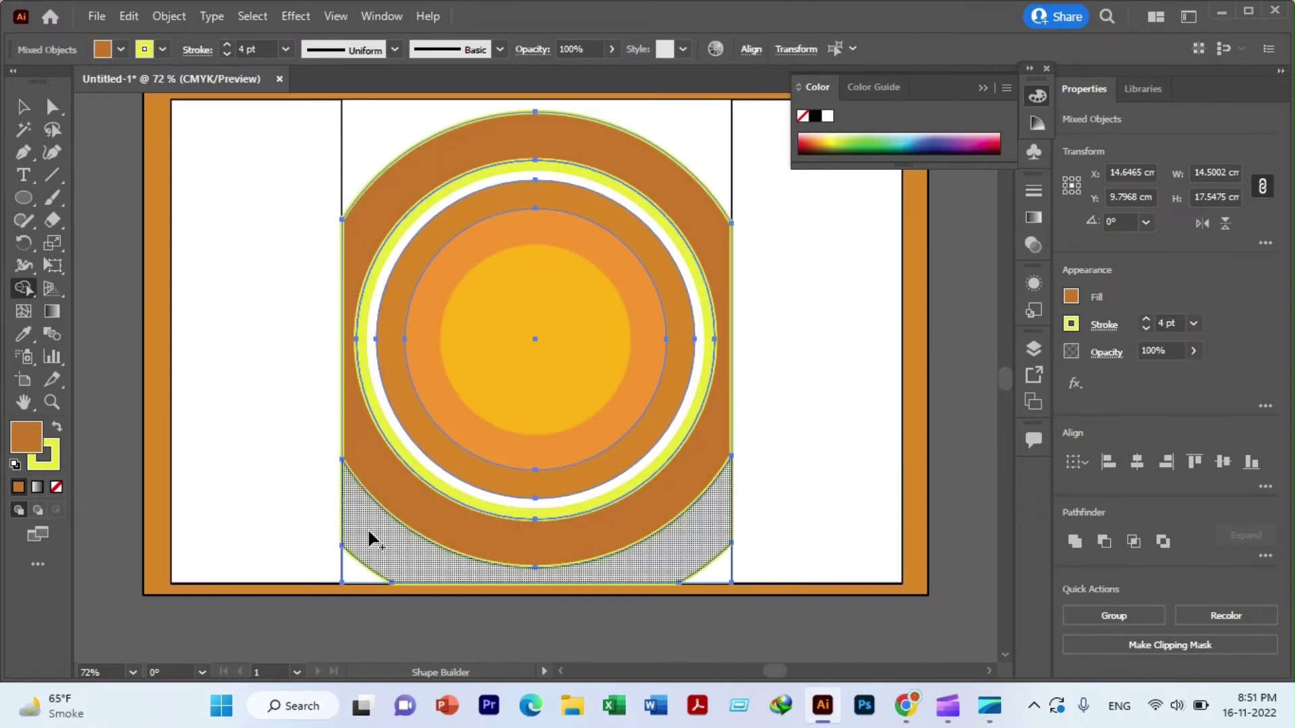
left_click(378, 538)
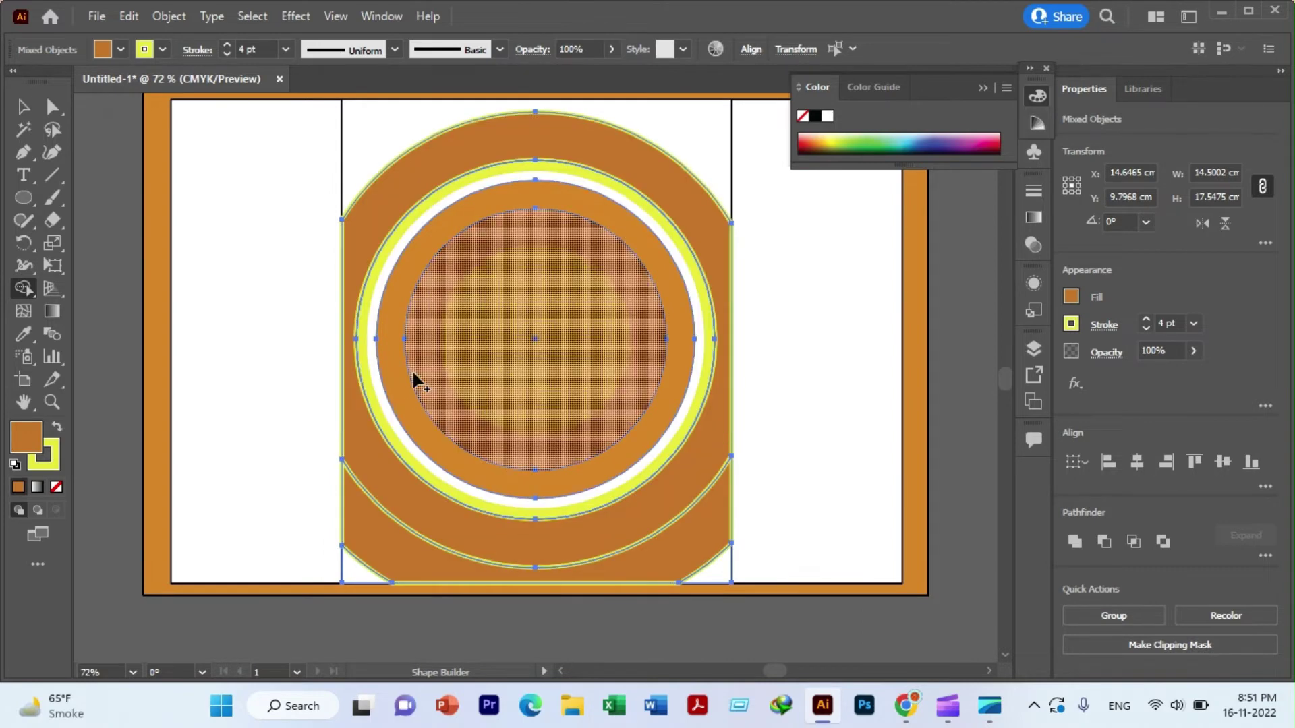
scroll(414, 380, "up", 4)
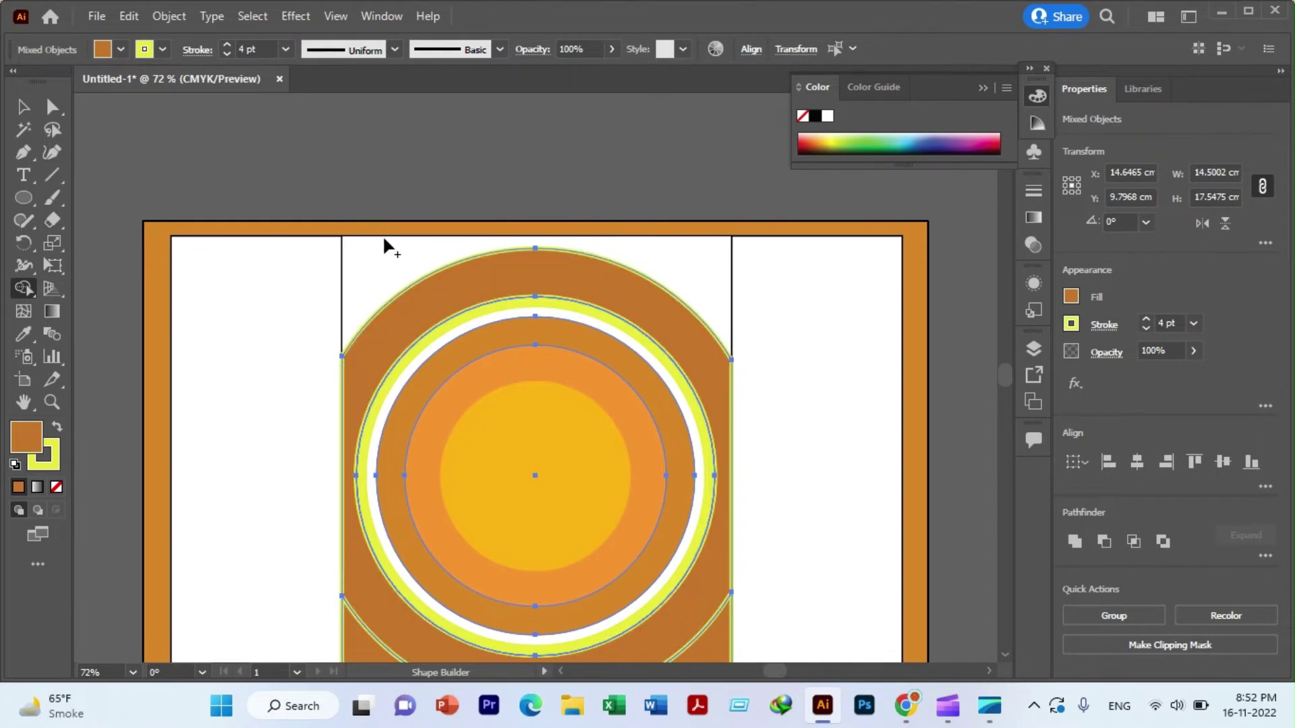
- Select the bottom arc path, drop its stroke from 4 pt to 0.25 pt, and deselect
key("v")
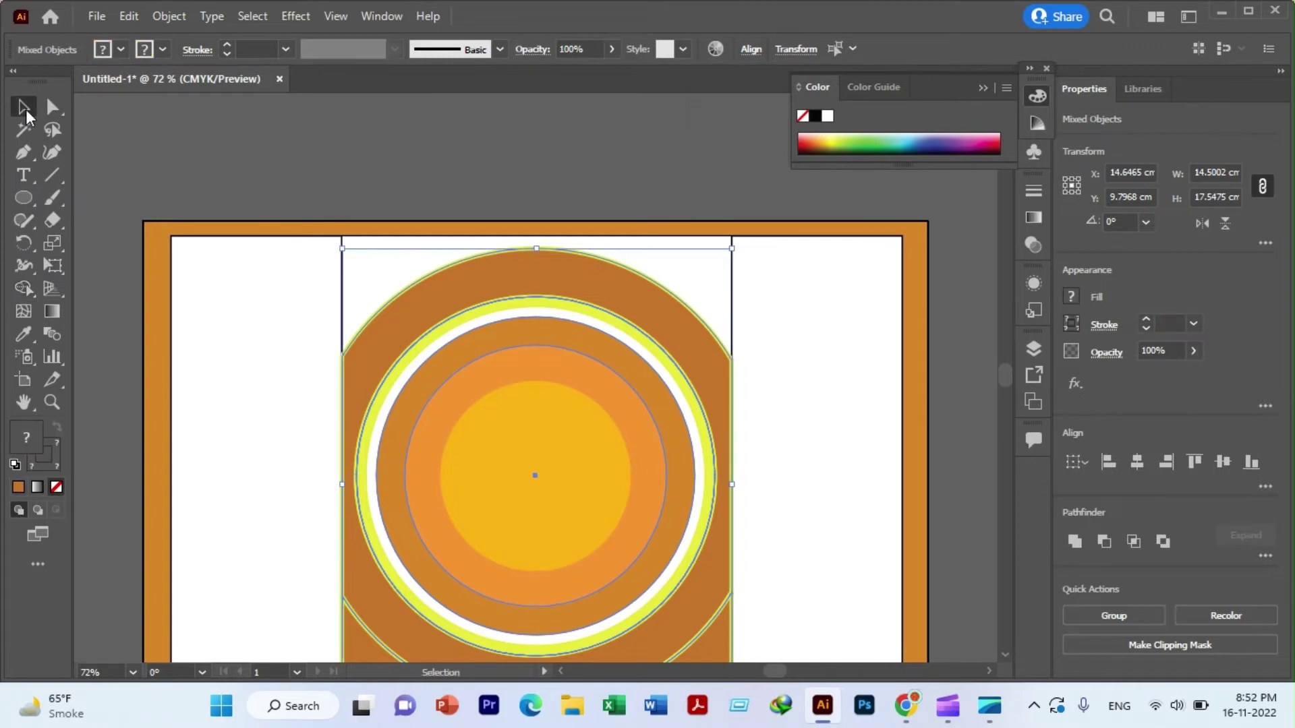
left_click(422, 242)
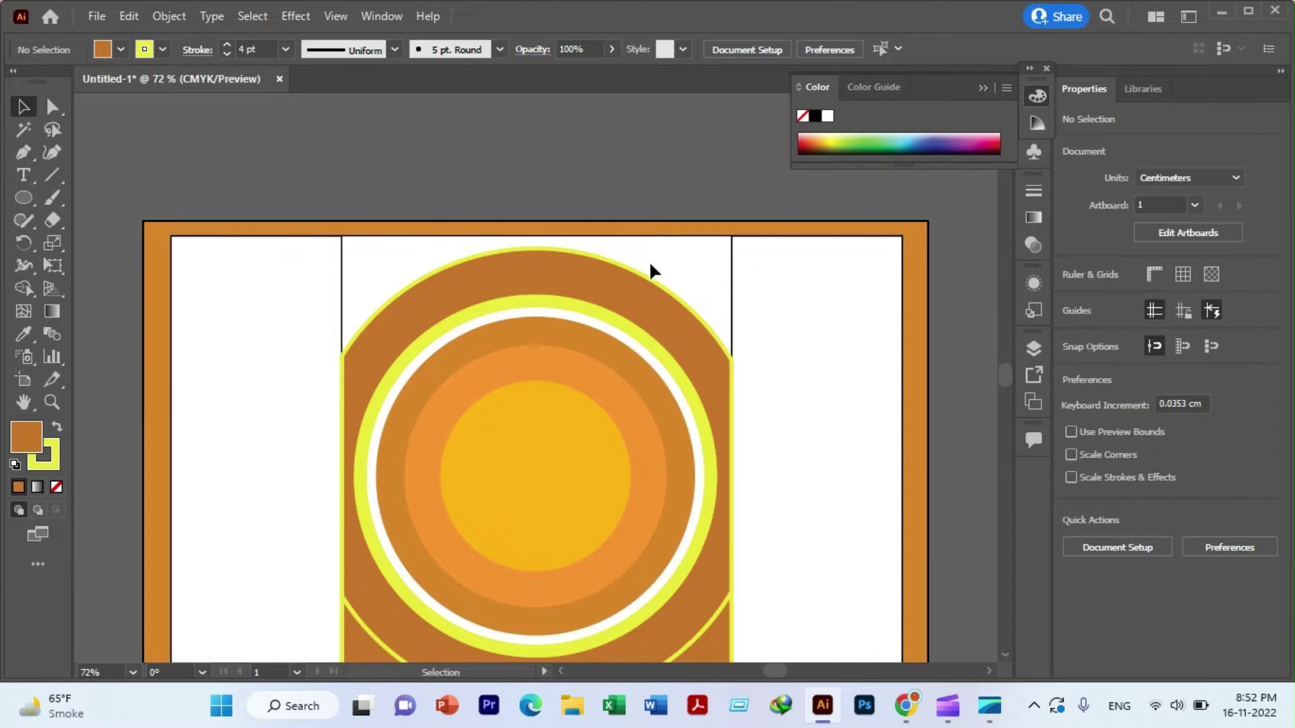
scroll(356, 289, "down", 3)
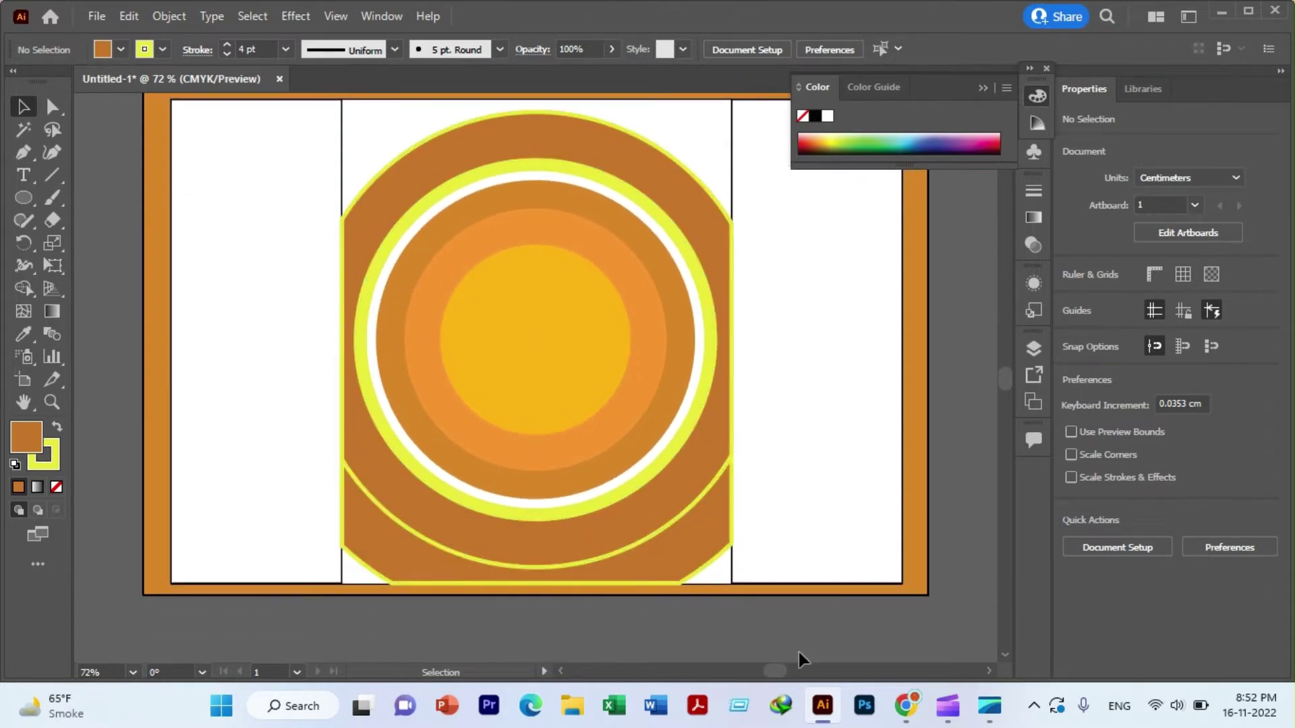
left_click(611, 584)
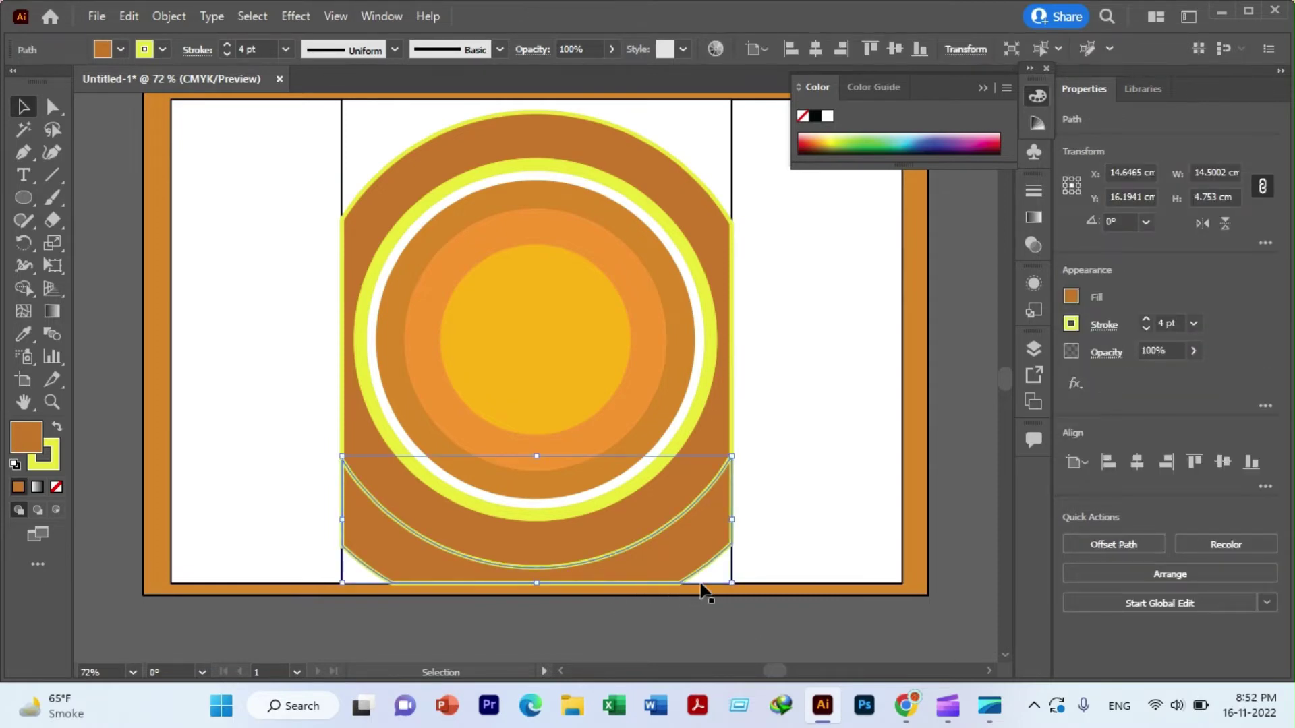
left_click(225, 52)
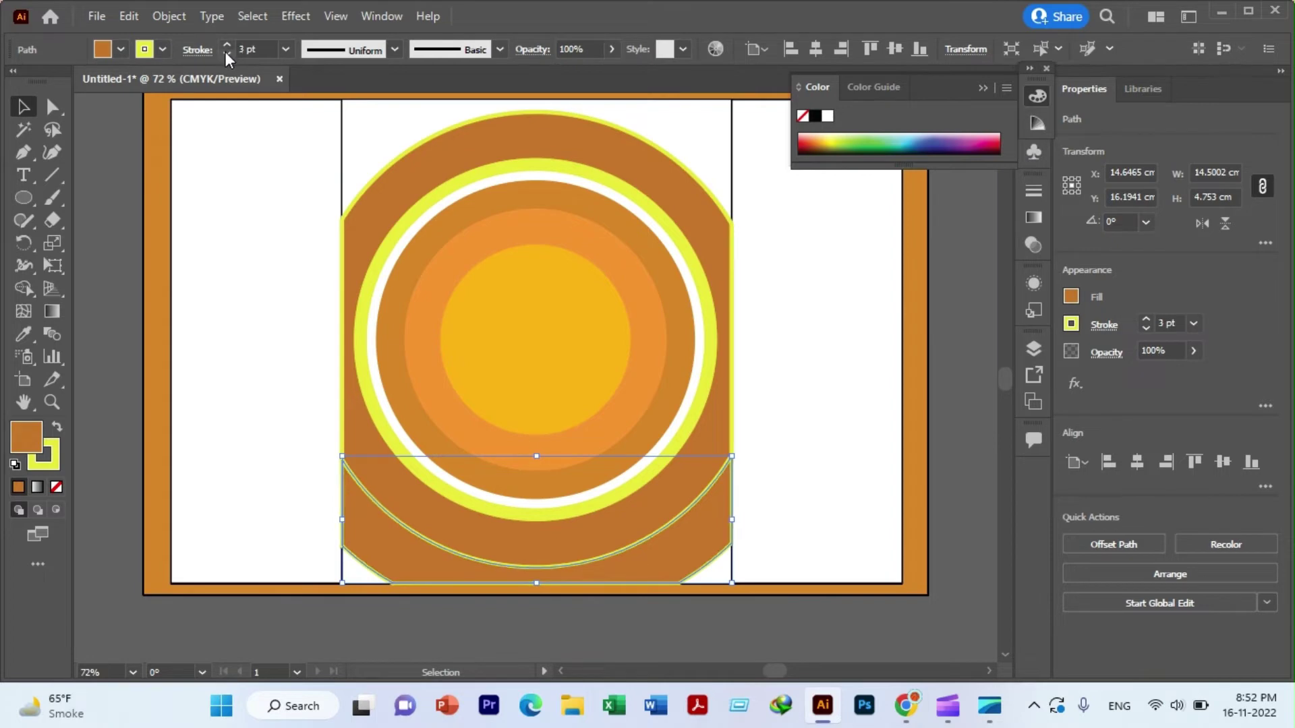
left_click(225, 52)
left_click(225, 52)
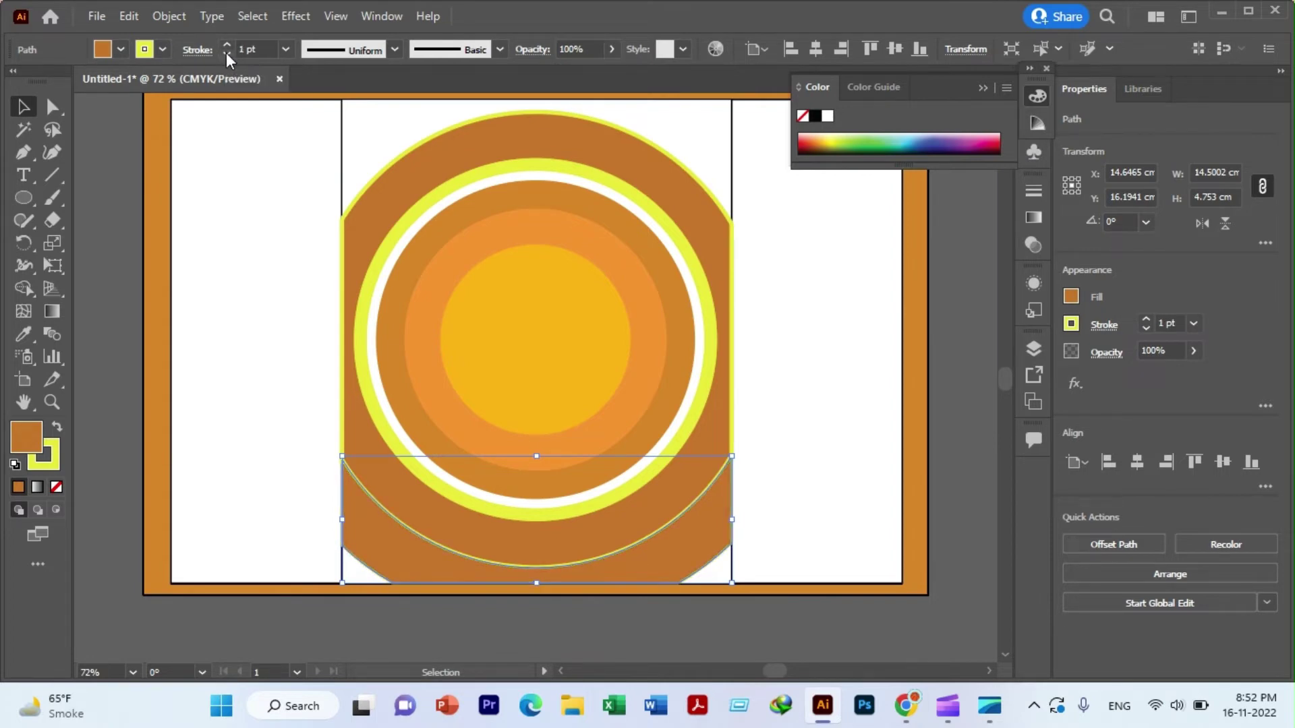
left_click(225, 53)
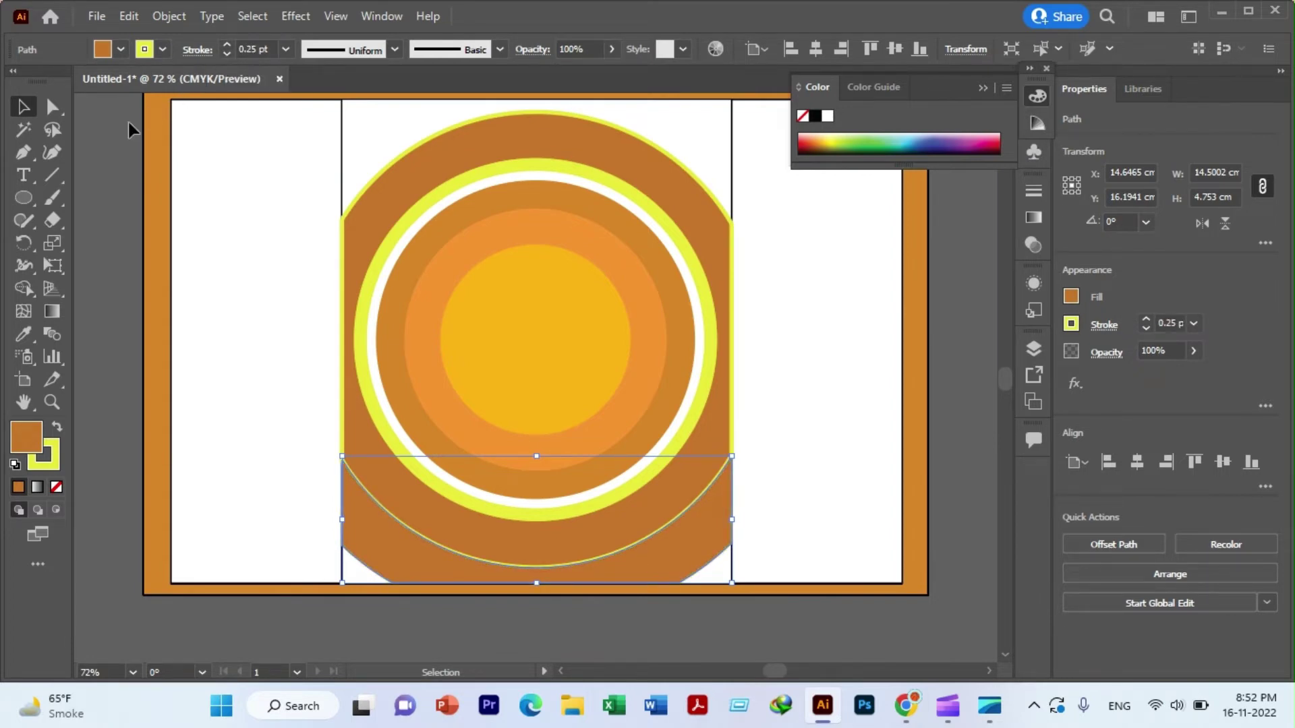
left_click(132, 168)
scroll(241, 305, "up", 3)
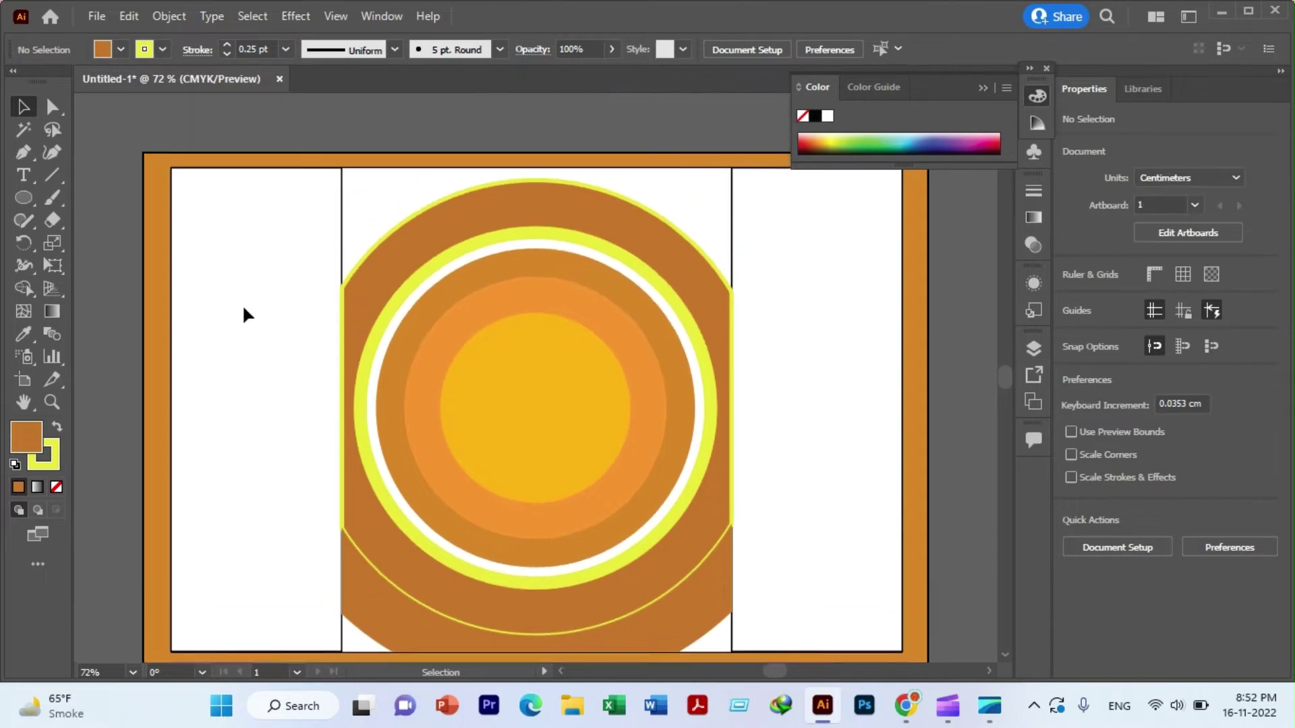
scroll(317, 358, "down", 2)
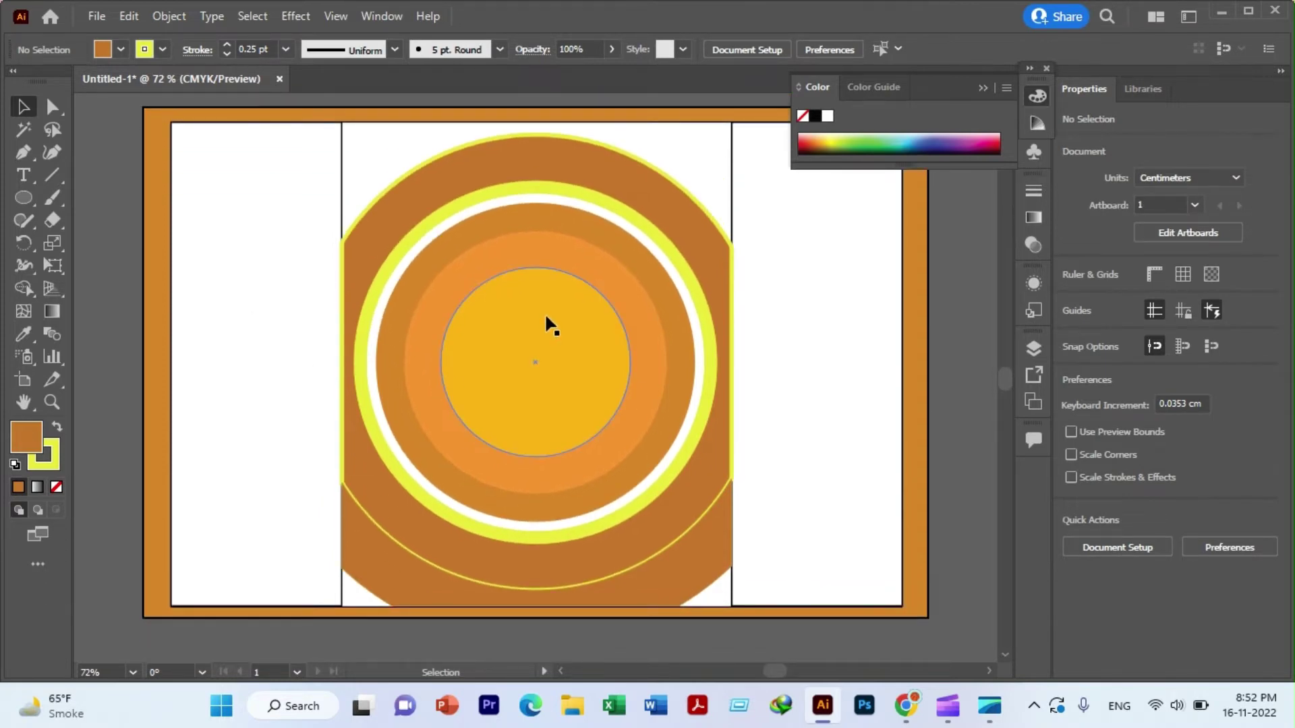
scroll(573, 304, "up", 2)
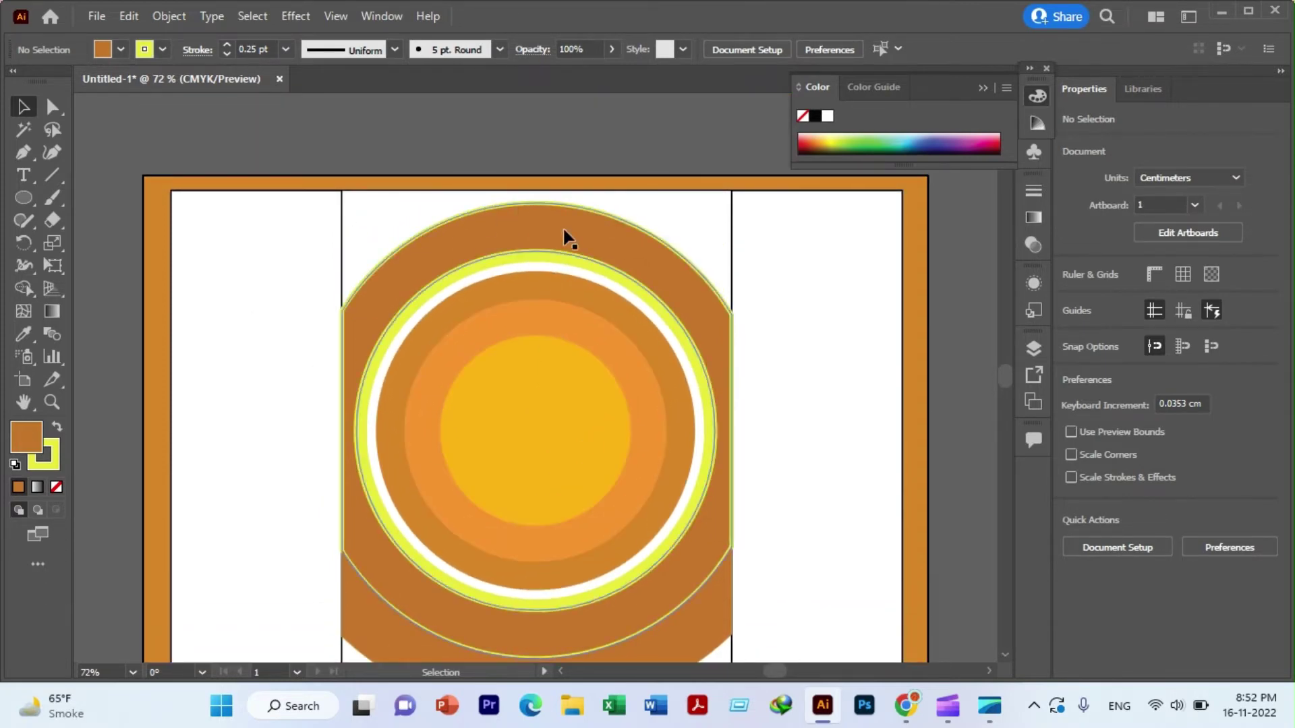
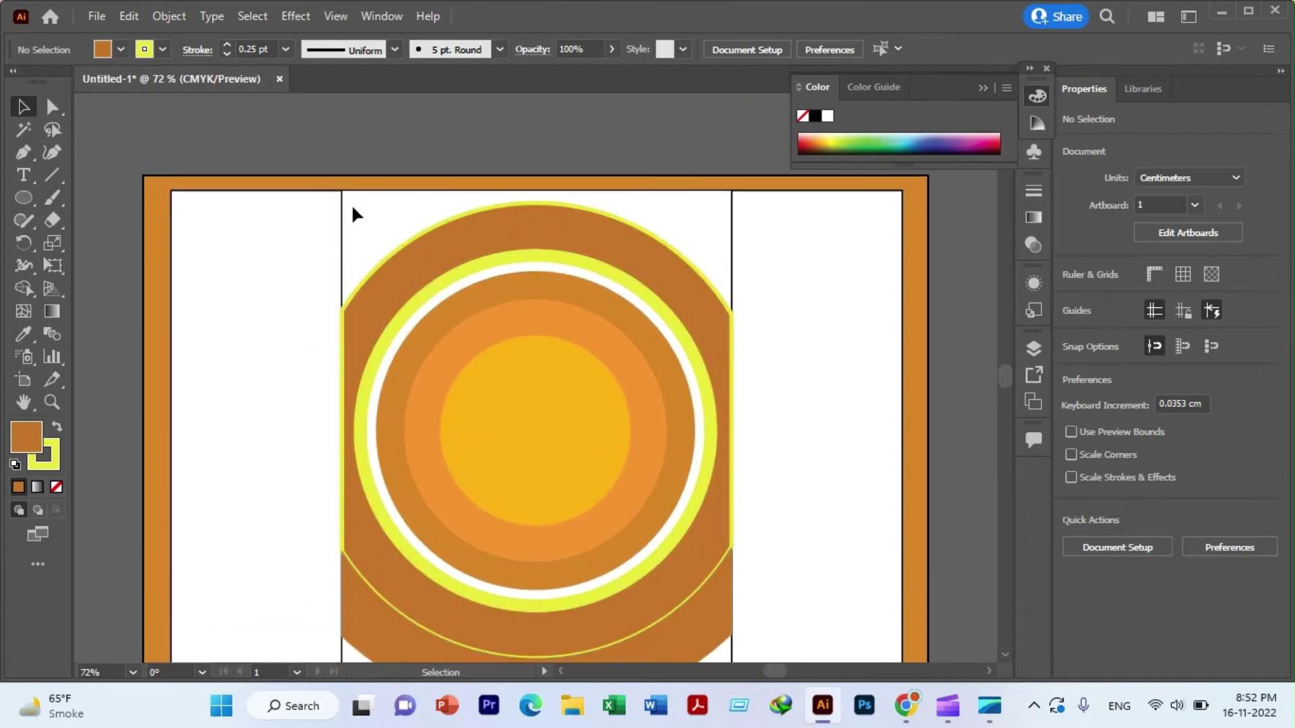
- Select the outer orange-brown ring and paste a copy of it in place
scroll(354, 214, "down", 2)
scroll(353, 220, "up", 1)
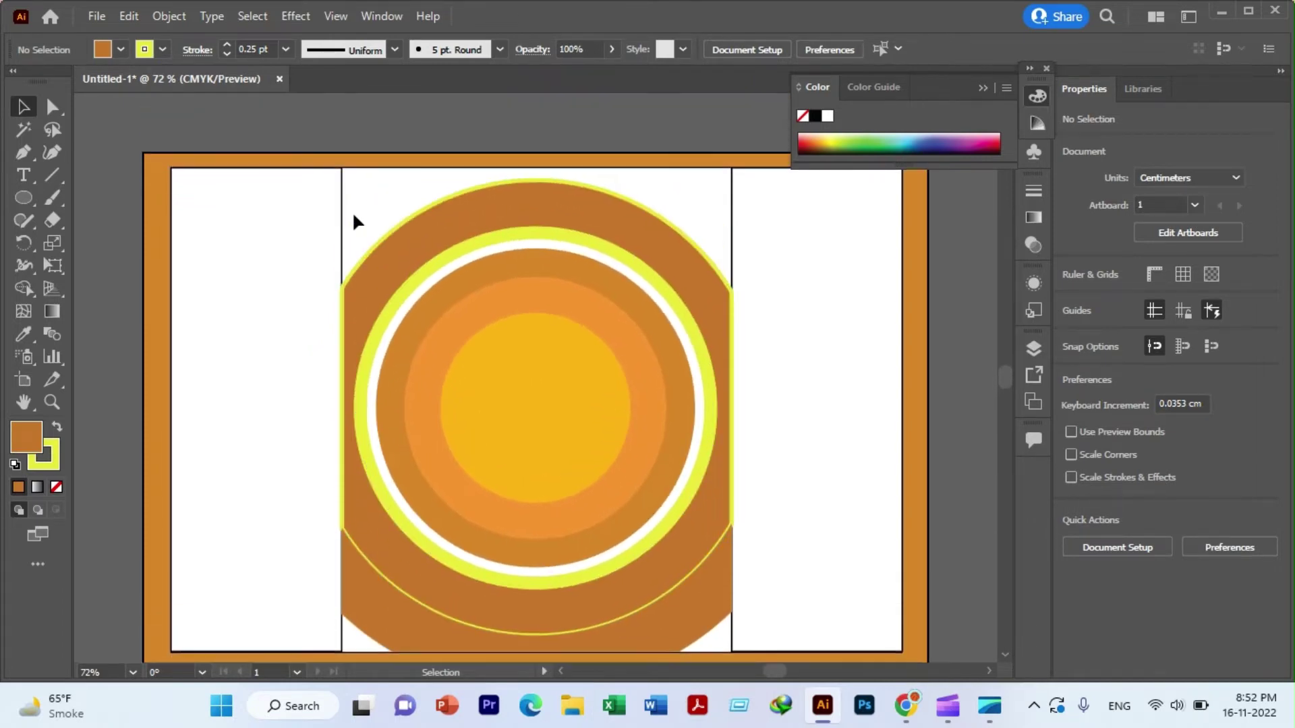
scroll(353, 220, "down", 1)
left_click(430, 163)
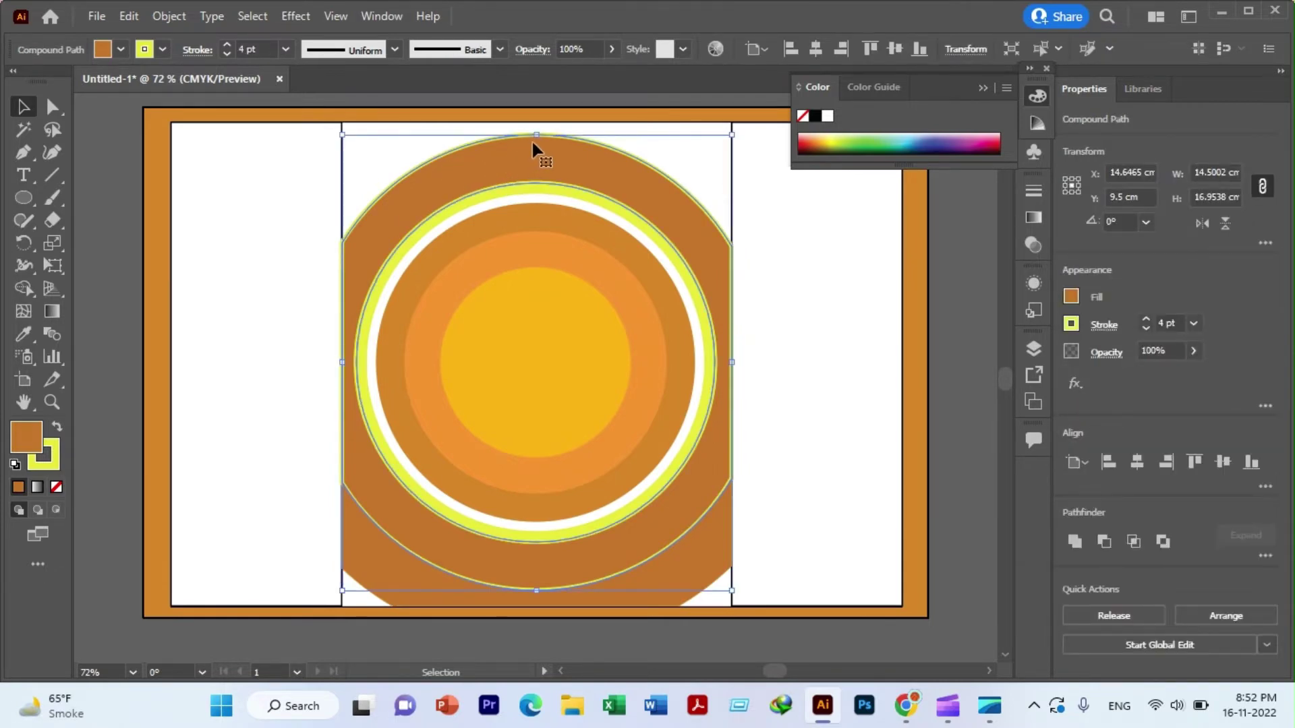
key("a")
key("v")
left_click(132, 15)
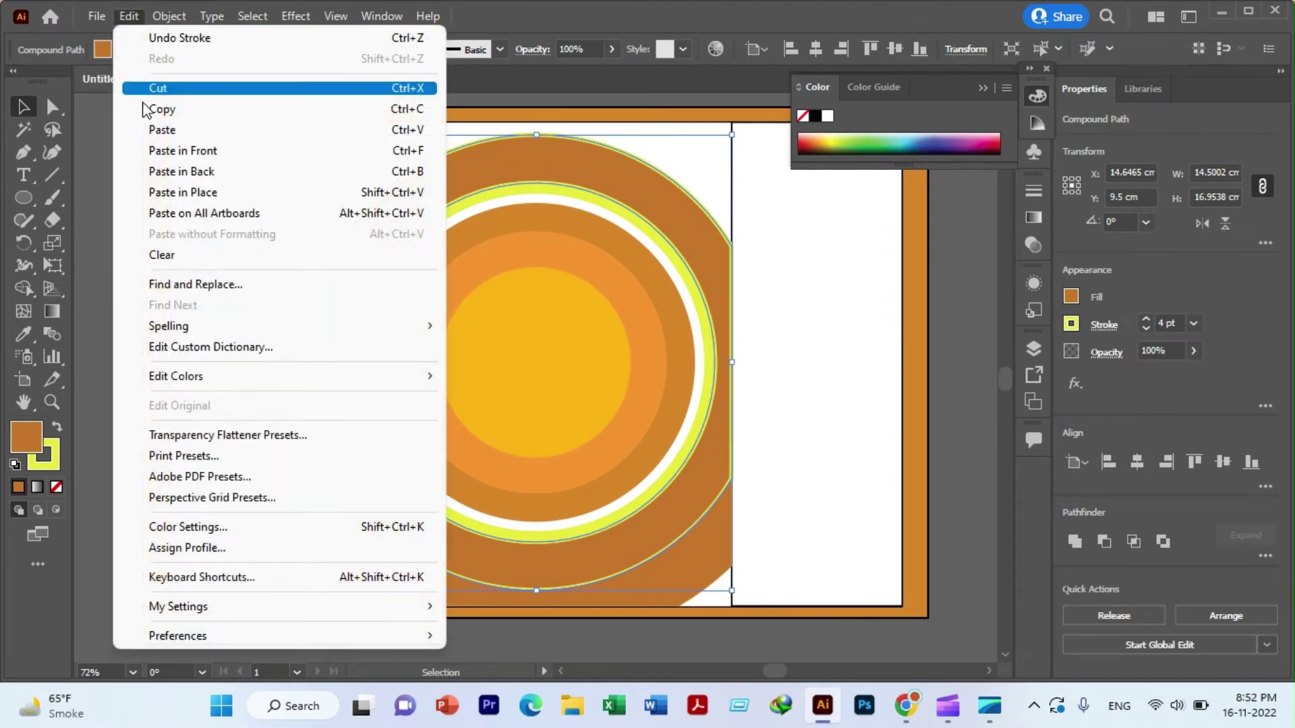
left_click(179, 192)
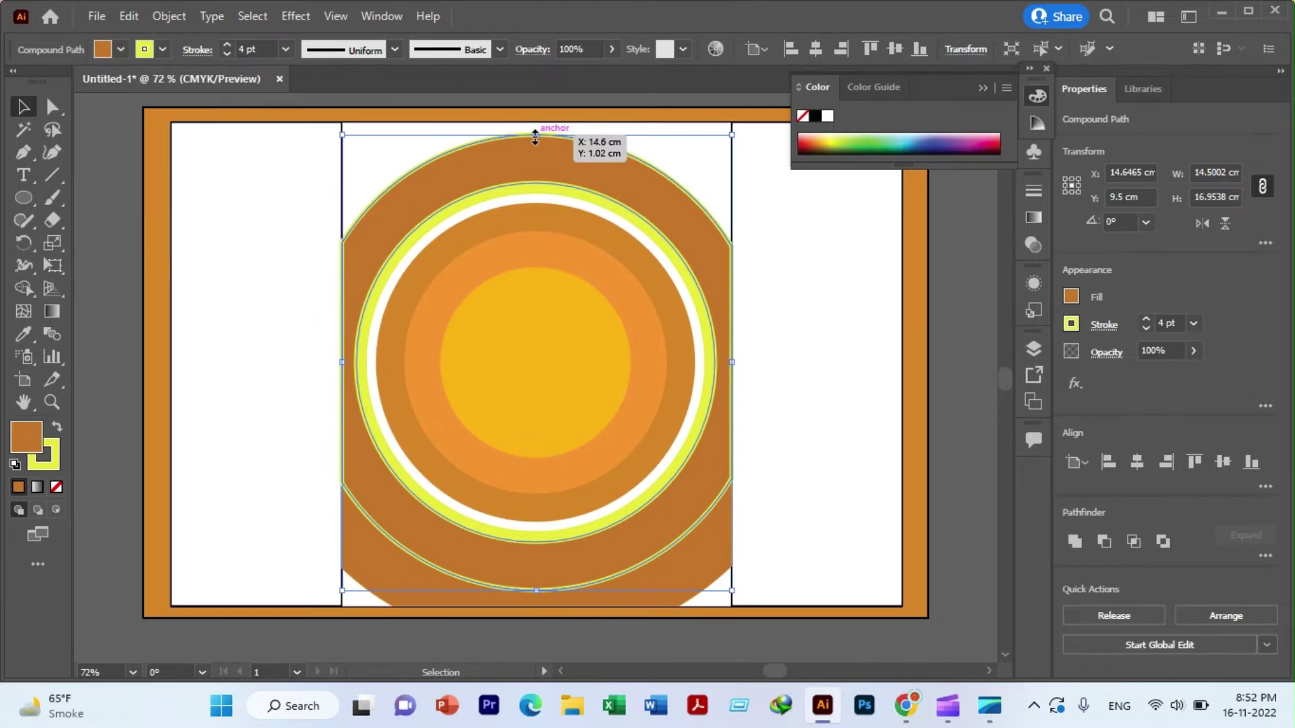
- Scale the ring copy up from its centre to about 19.6 × 23 cm
left_click_drag(534, 135, 537, 121)
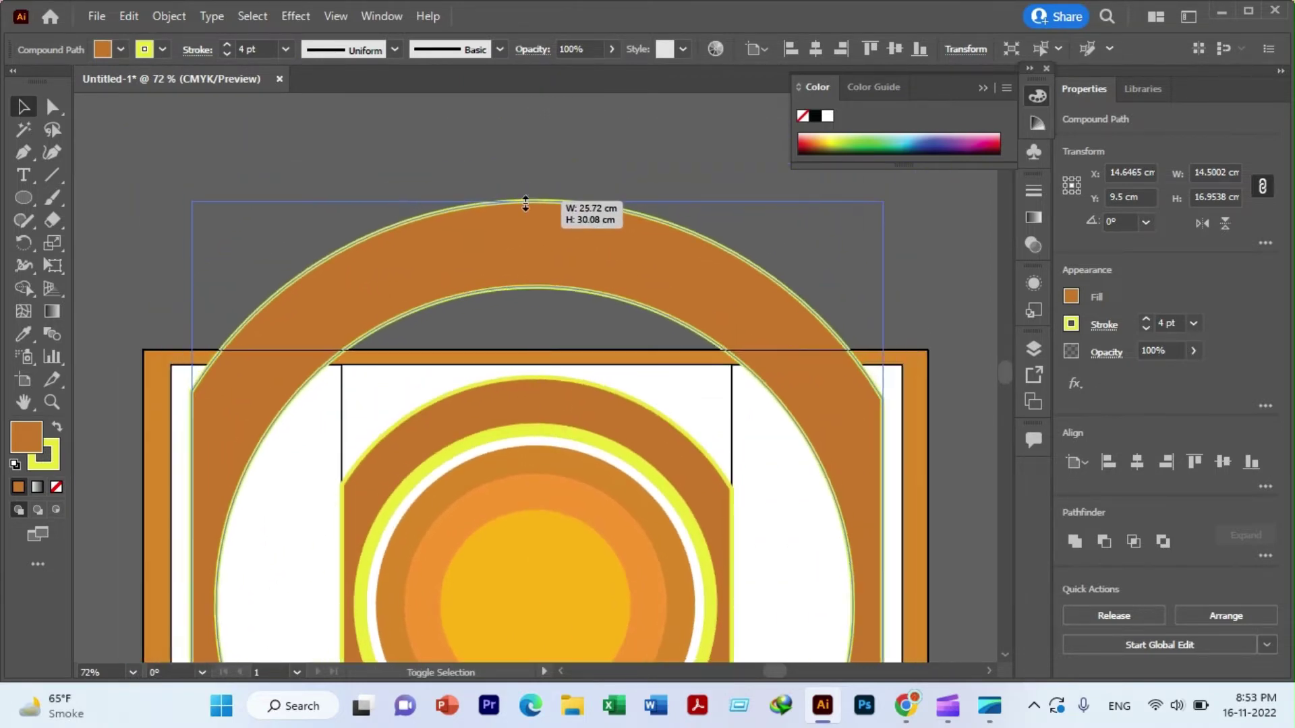
mouse_move(537, 120)
left_mouse_down()
mouse_move(500, 322)
mouse_move(480, 299)
left_mouse_up()
scroll(482, 267, "up", 5)
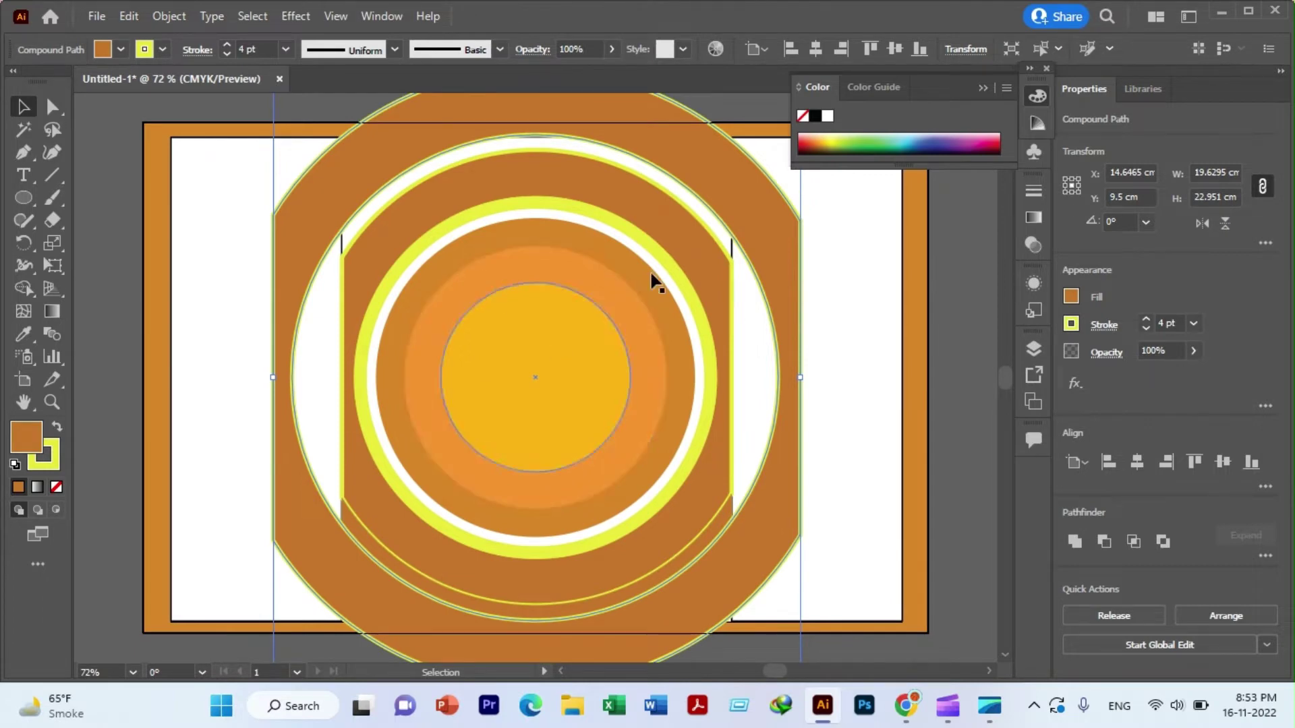
- Fill the enlarged ring copy with yellow-green from the Color panel spectrum
left_click(836, 141)
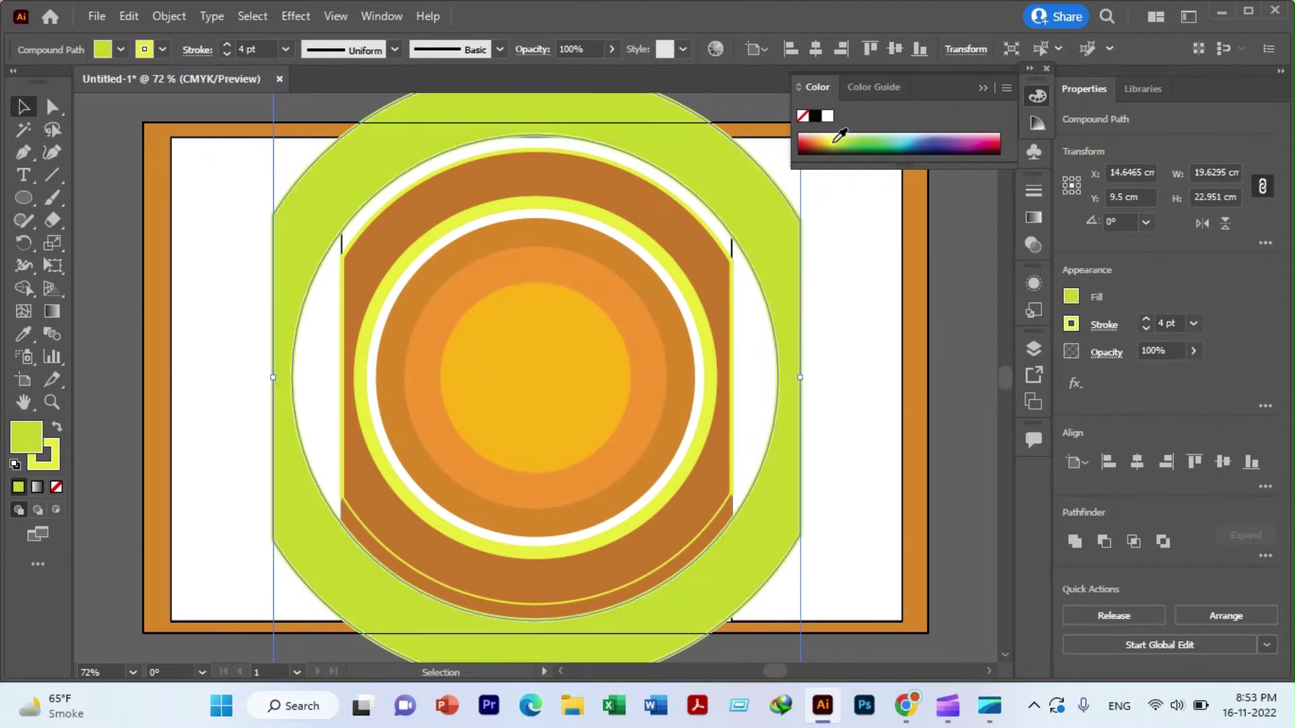
left_click(830, 140)
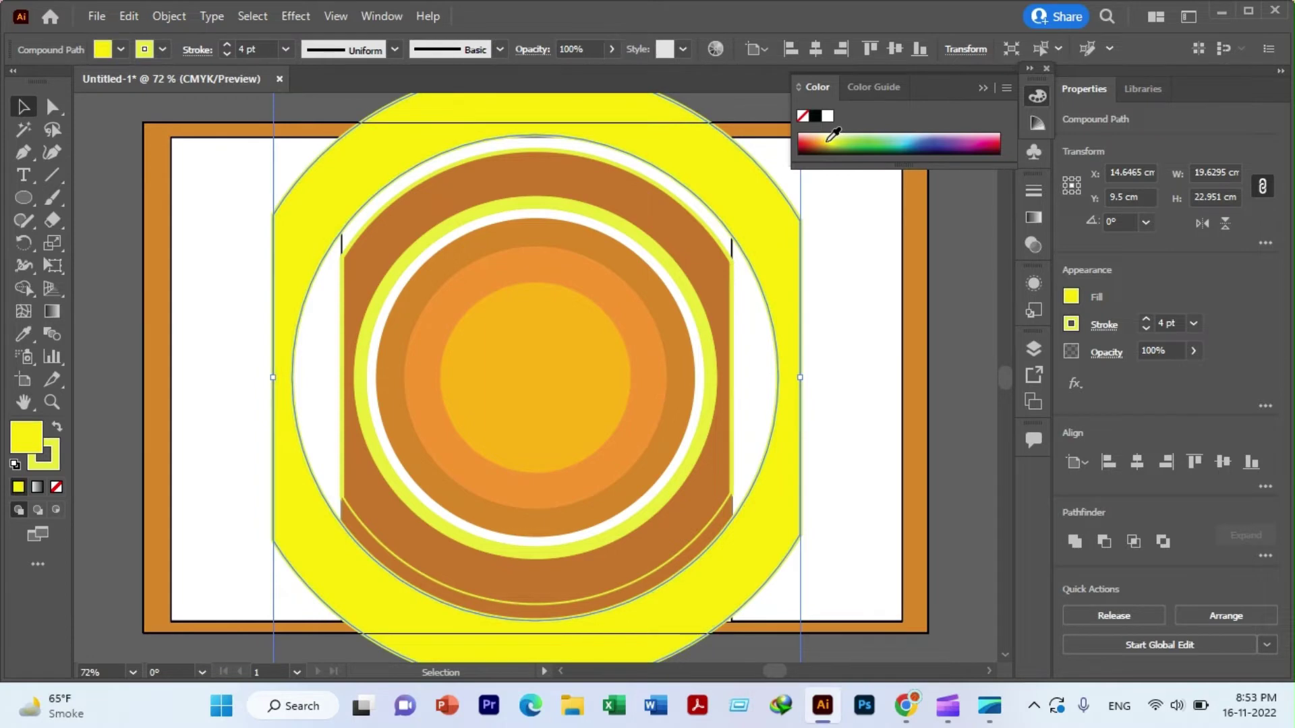
left_click(840, 141)
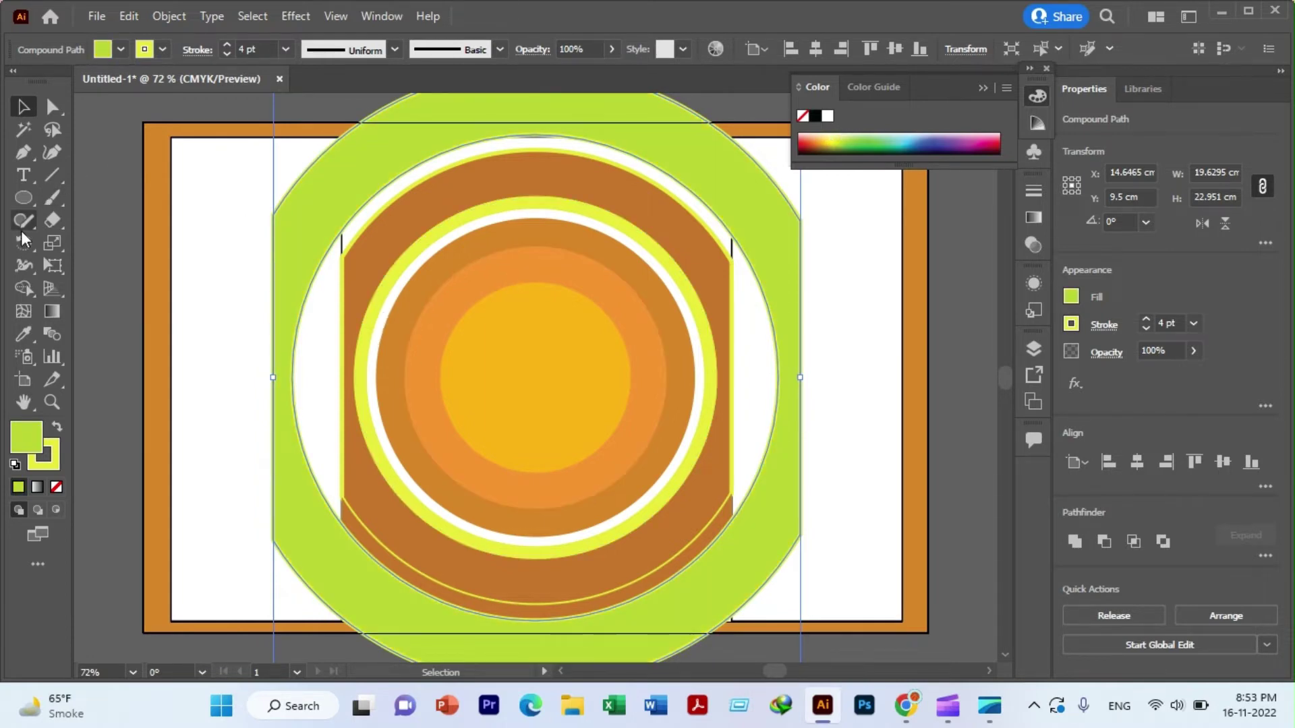
- Try the Shape Builder on the green ring, undoing an accidental region deletion
left_click(18, 288)
scroll(229, 259, "up", 1)
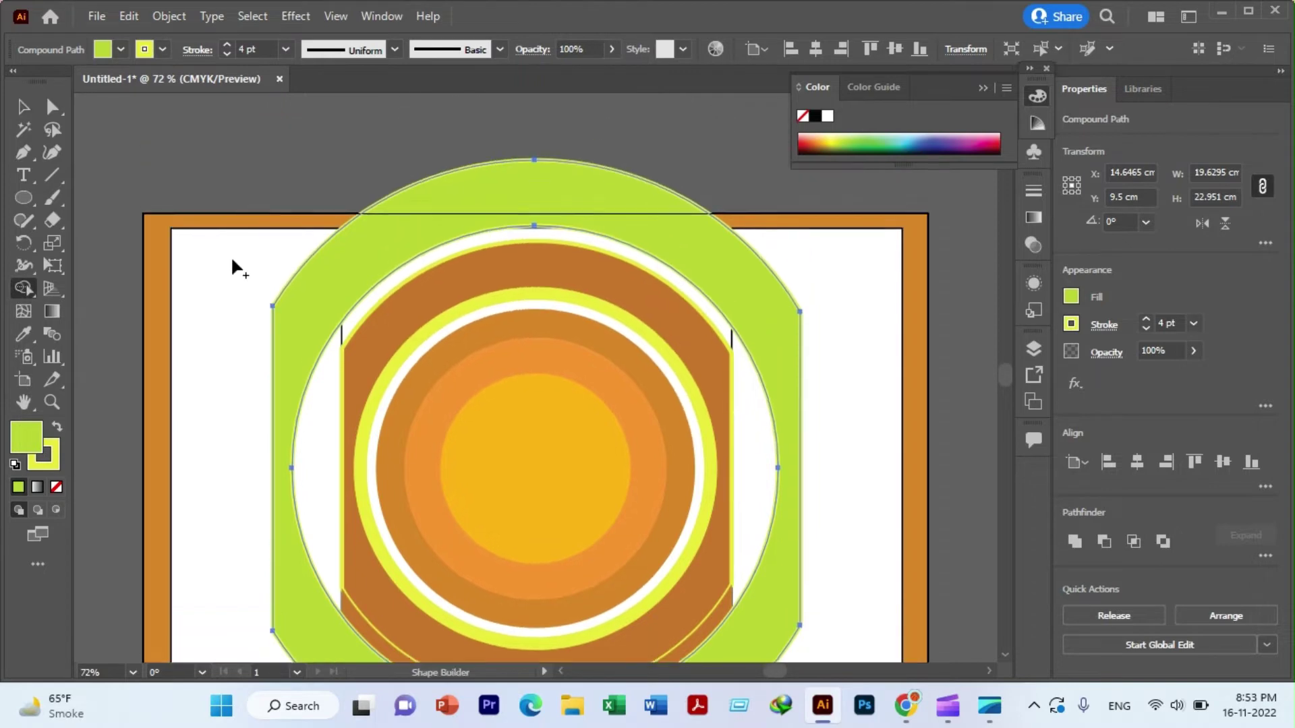
scroll(243, 246, "up", 2)
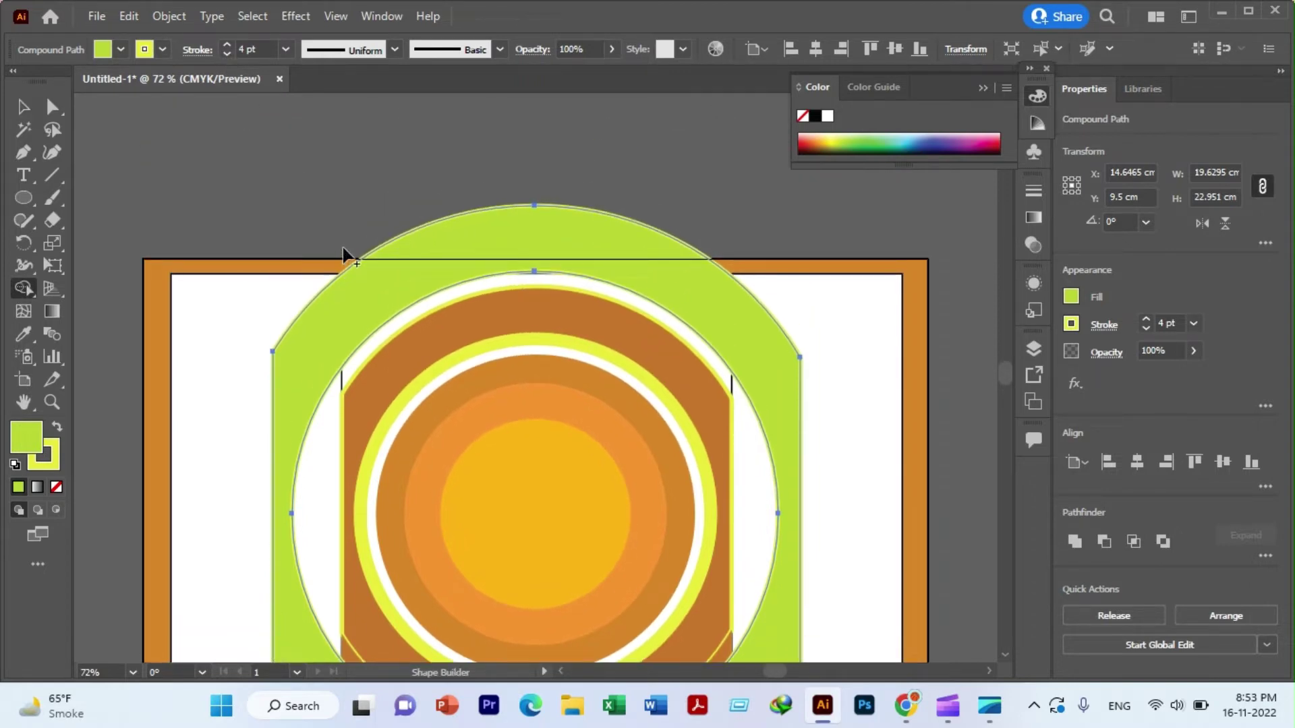
left_click(432, 239, "alt")
scroll(398, 243, "down", 1)
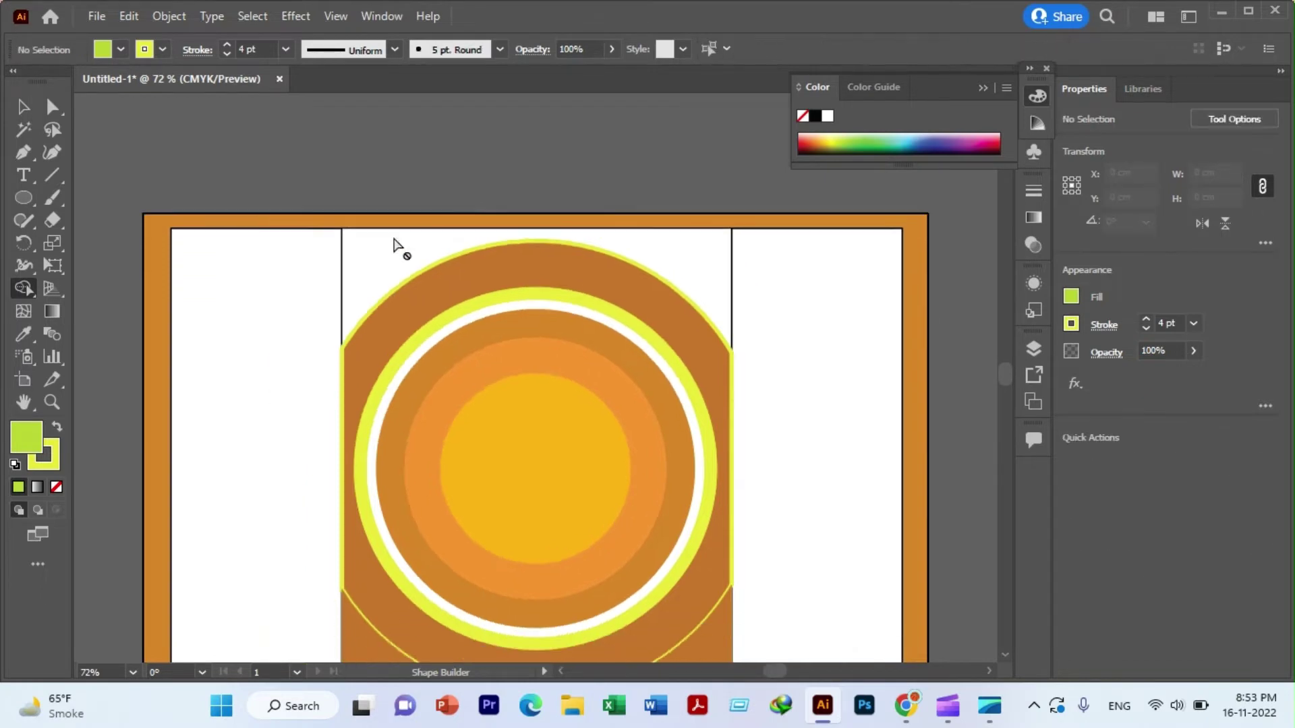
scroll(398, 243, "down", 2)
scroll(398, 243, "up", 1)
key("ctrl+z")
left_click(394, 236)
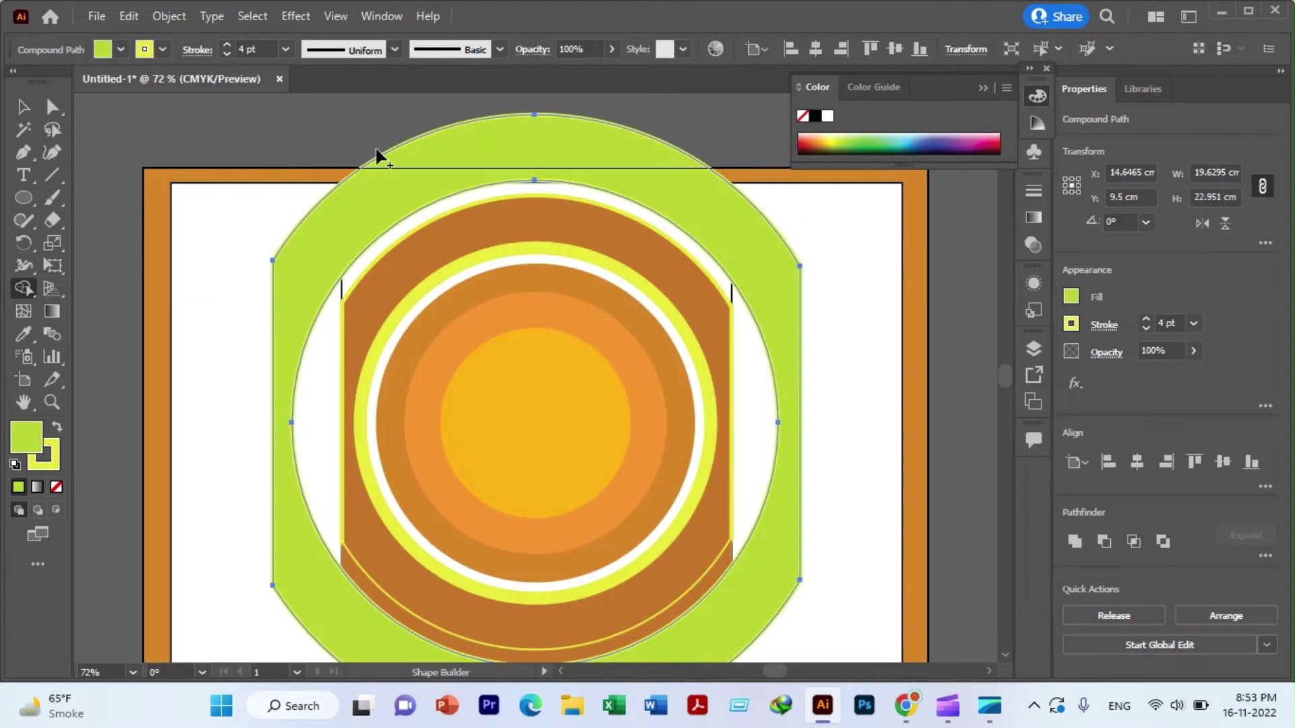
left_click(409, 139)
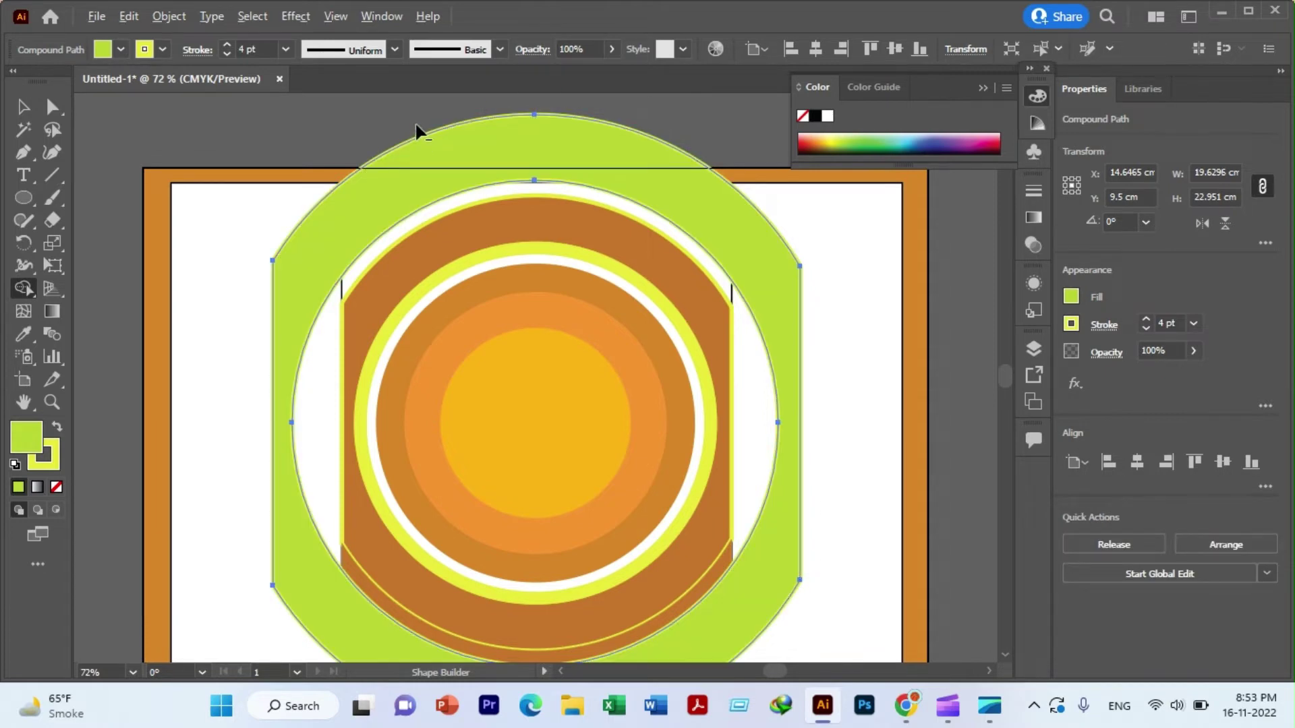
key("alt")
- Return to the Selection tool and toggle selection of the green ring
left_click(24, 107)
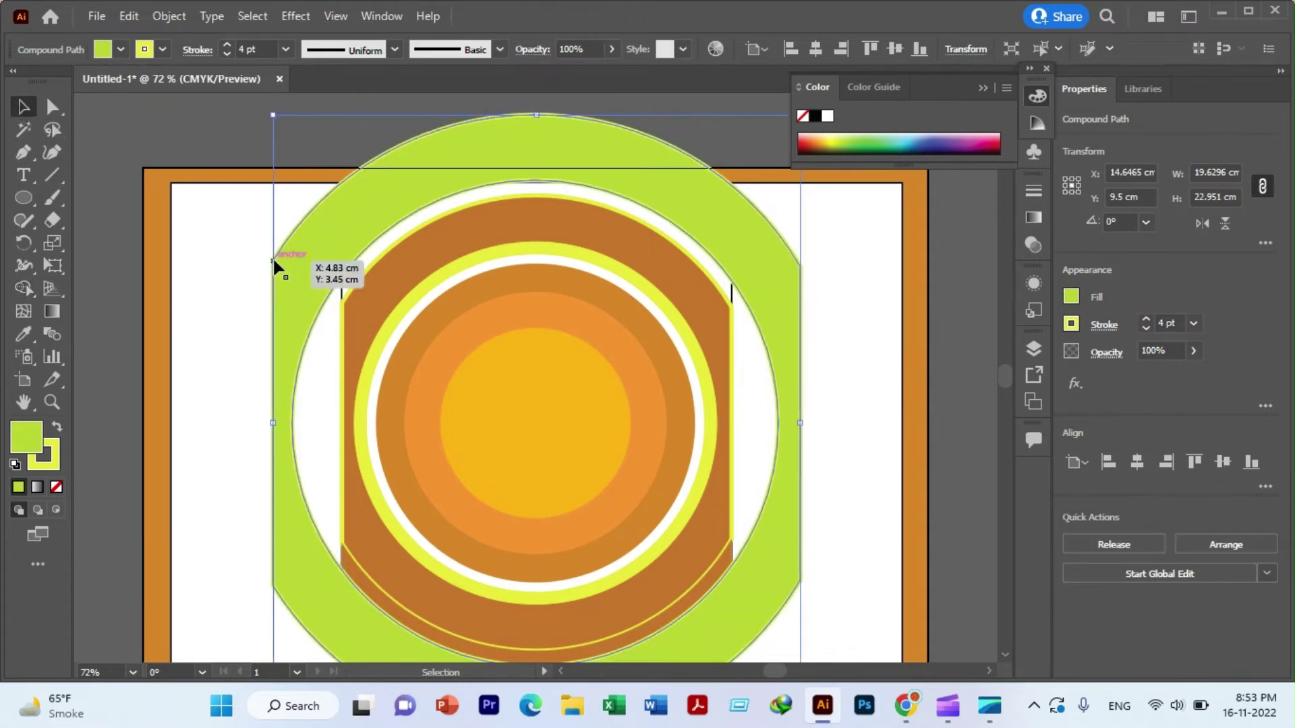
left_click(307, 202)
left_click(411, 139)
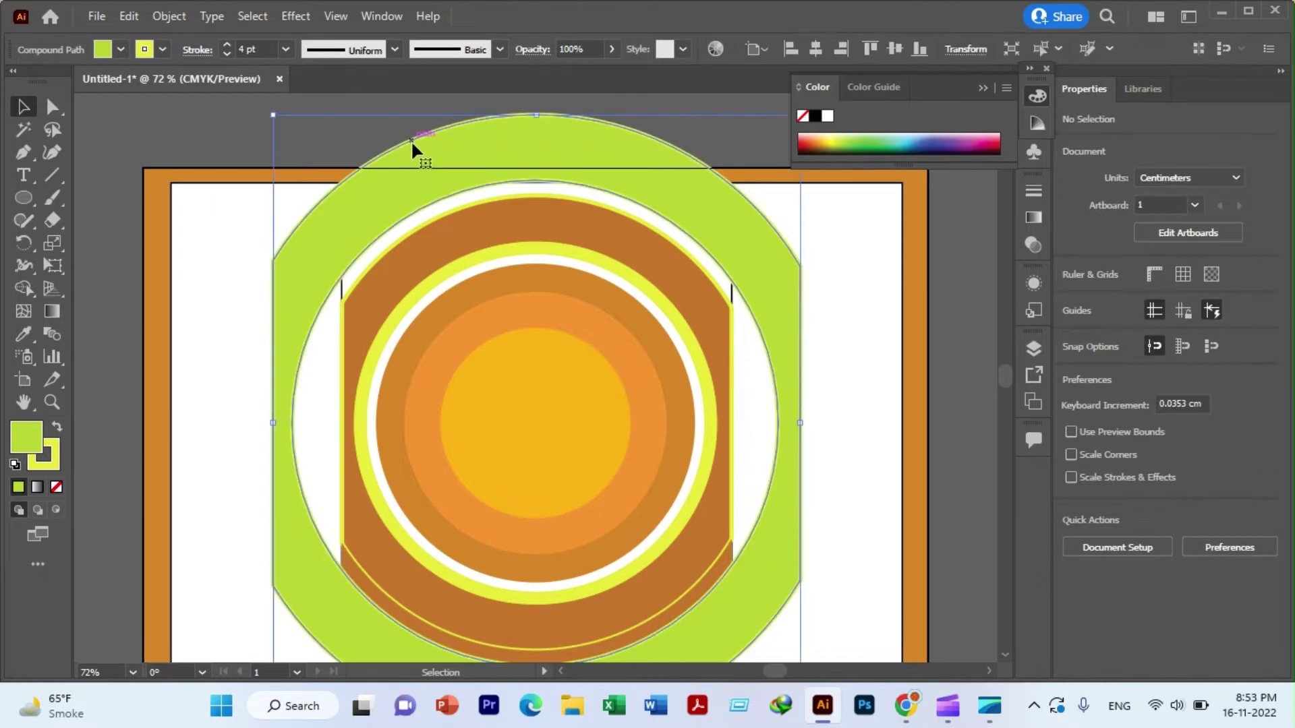
scroll(189, 251, "down", 3)
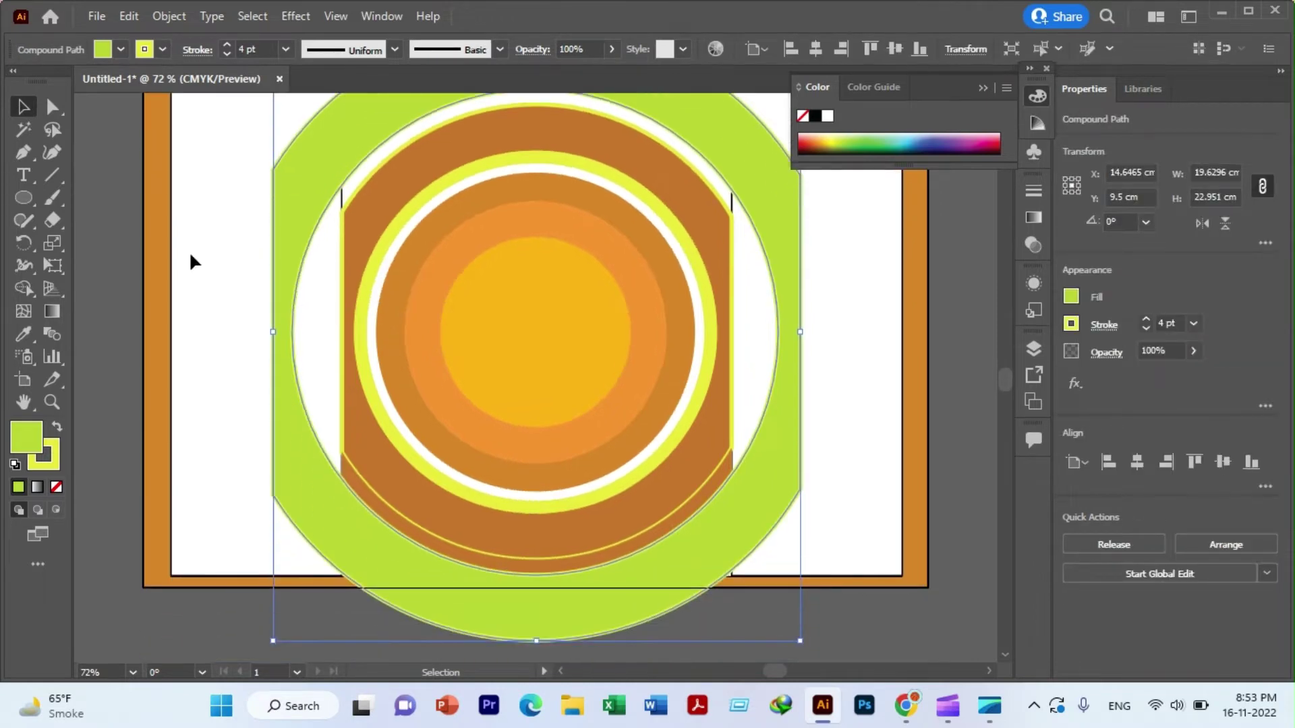
left_click(196, 253)
left_click(328, 459)
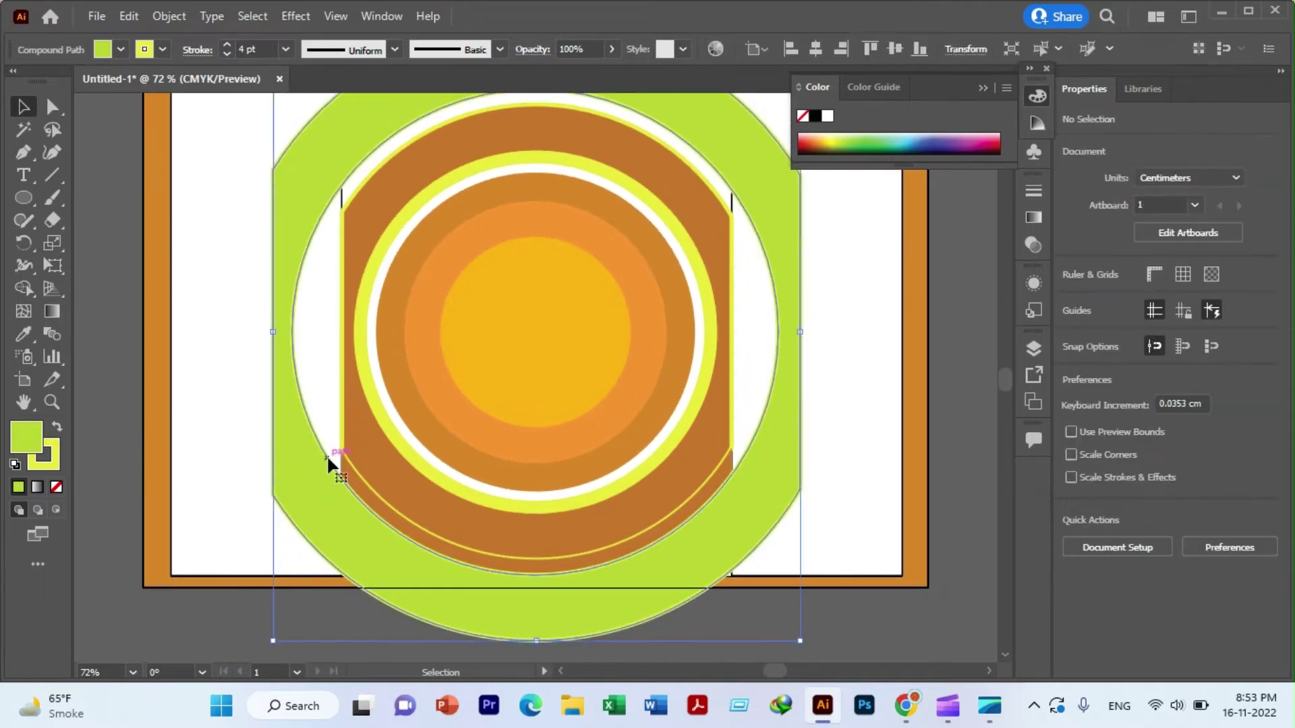
scroll(222, 296, "up", 2)
left_click(244, 257)
scroll(244, 258, "up", 1)
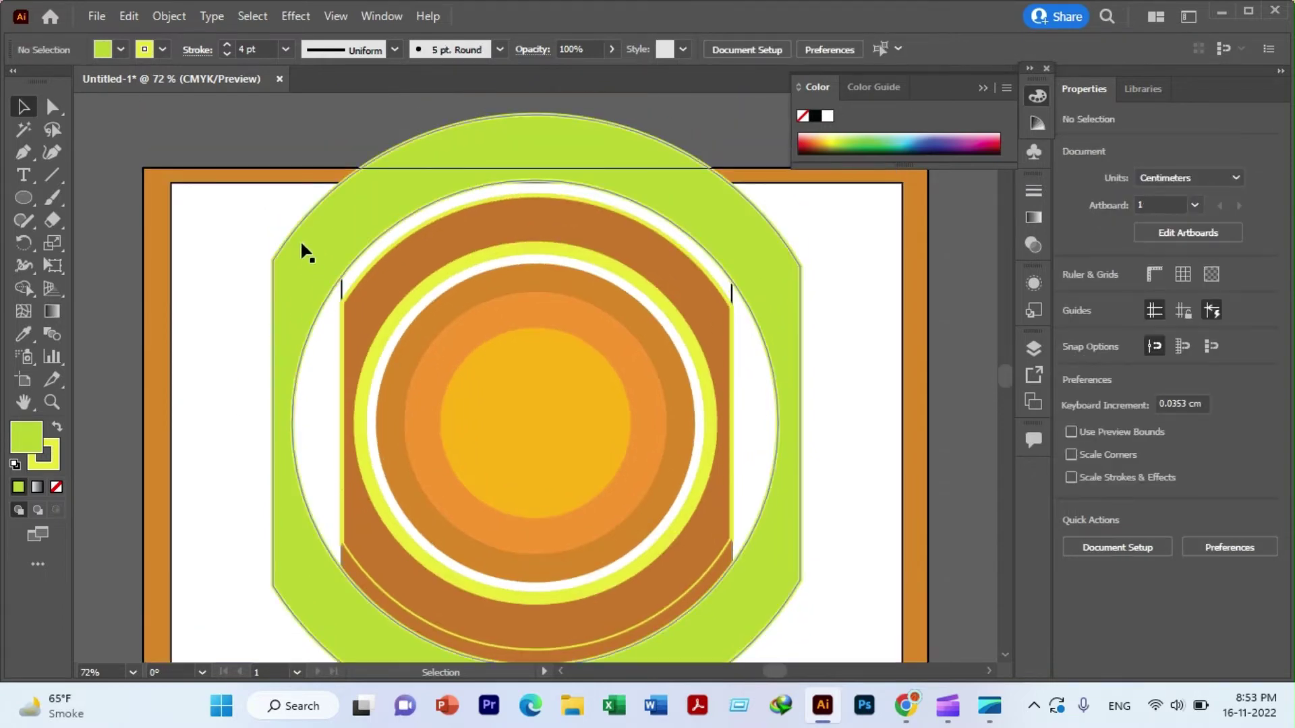
- Expand the green ring's fill and stroke with Object > Expand
right_click(295, 236)
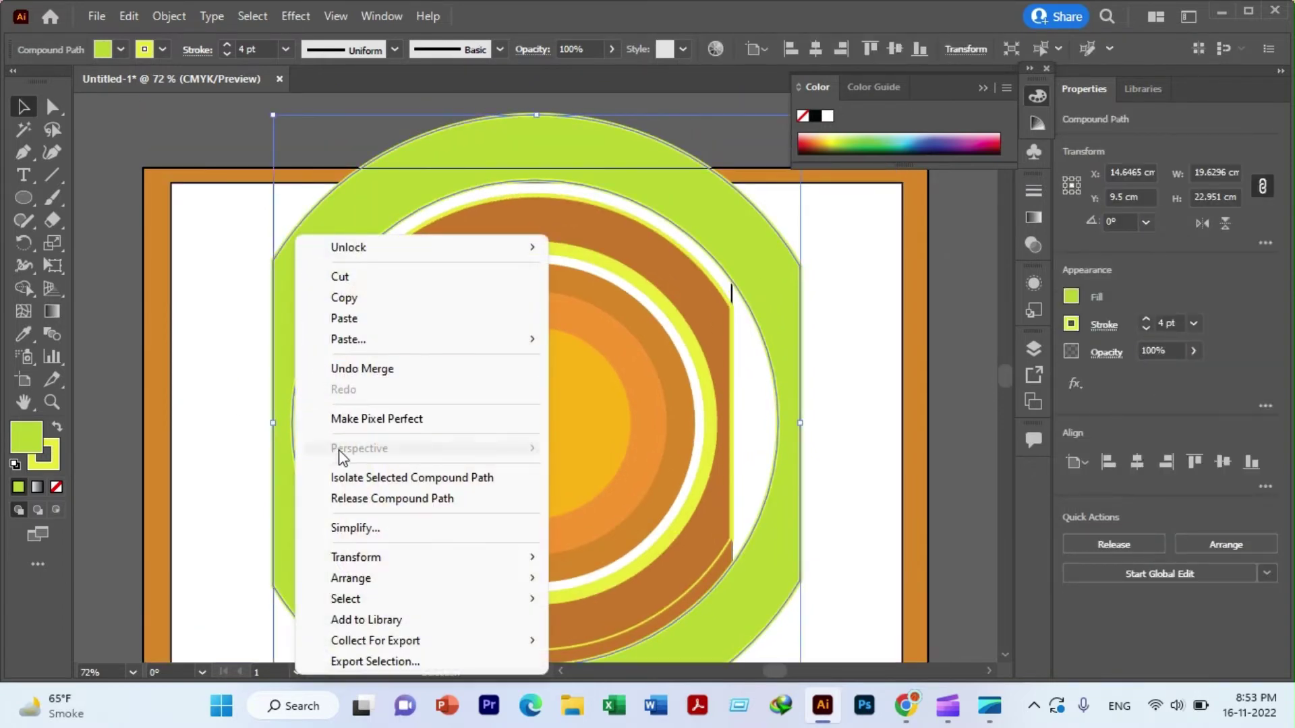
left_click(233, 266)
left_click(282, 241)
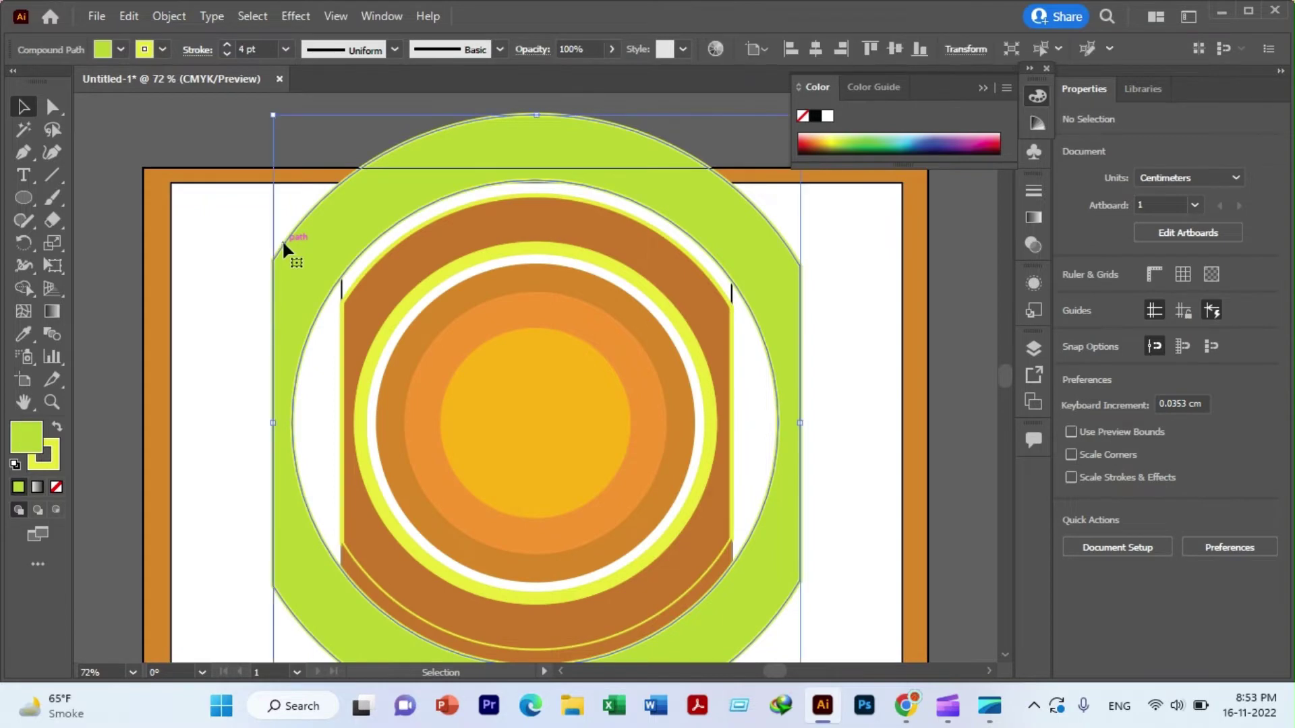
left_click(174, 17)
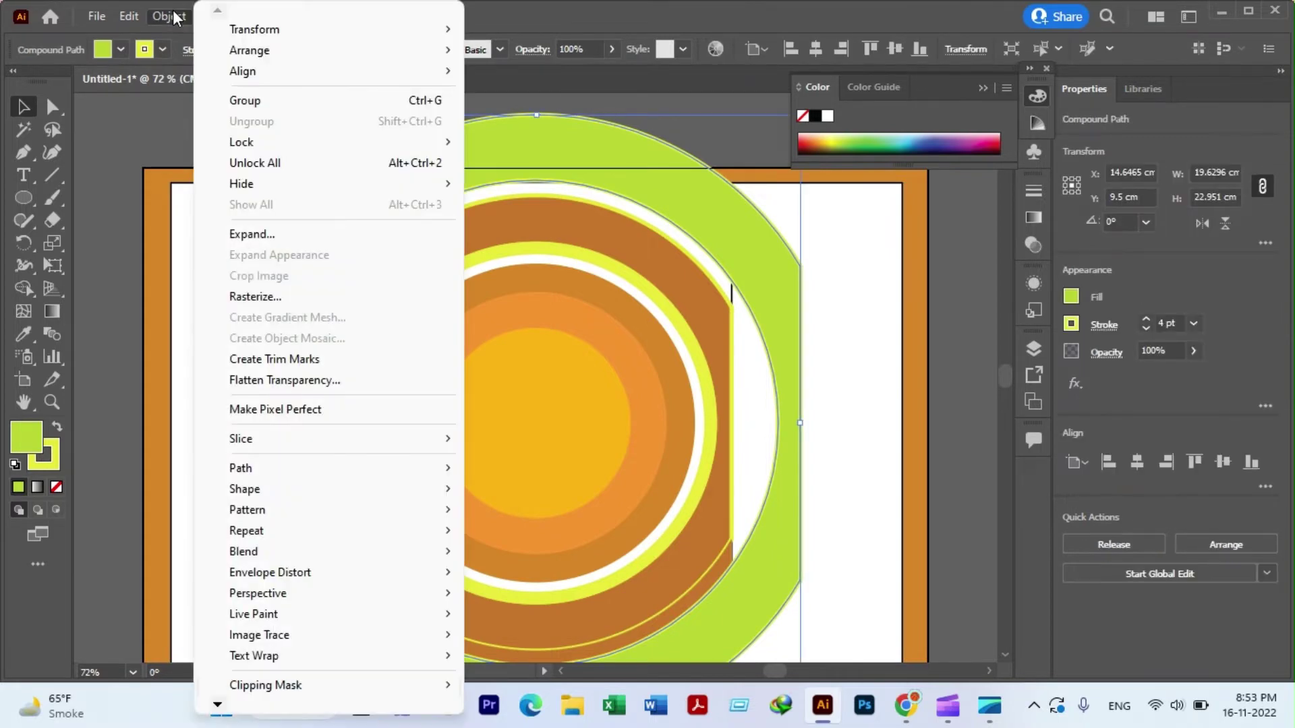
left_click(260, 236)
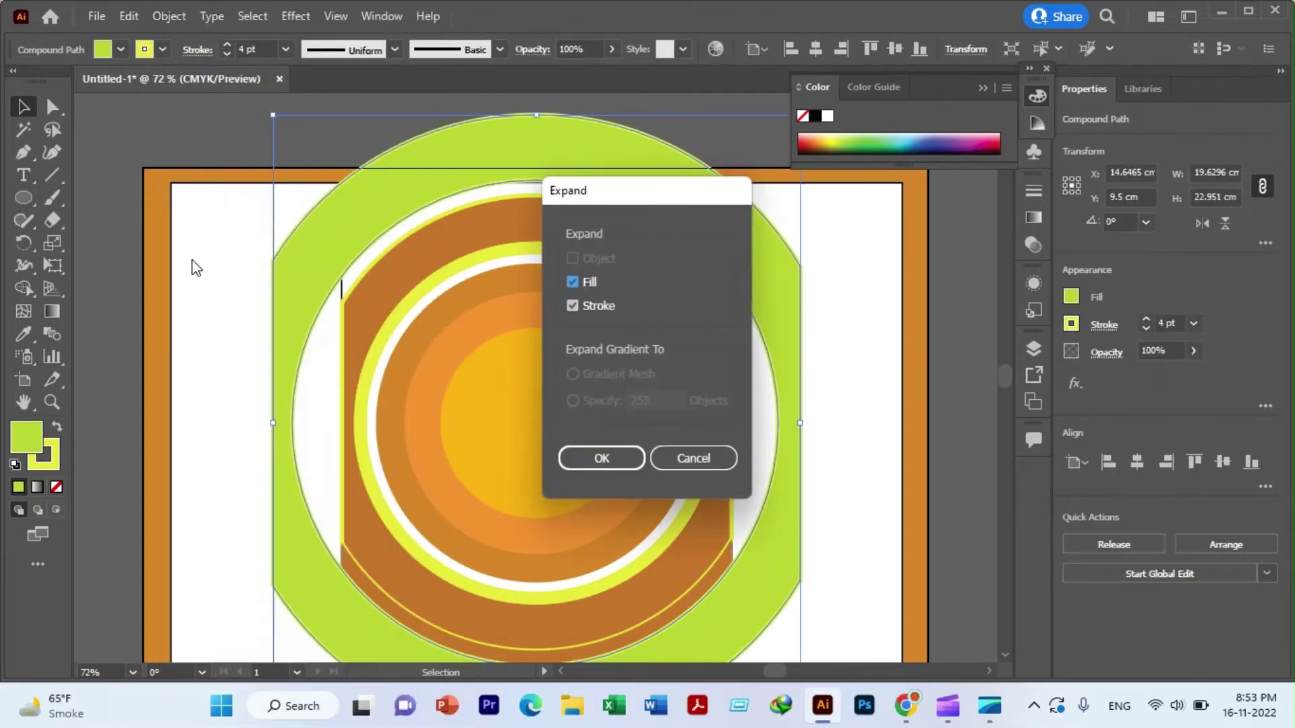
left_click(610, 459)
left_click(203, 317)
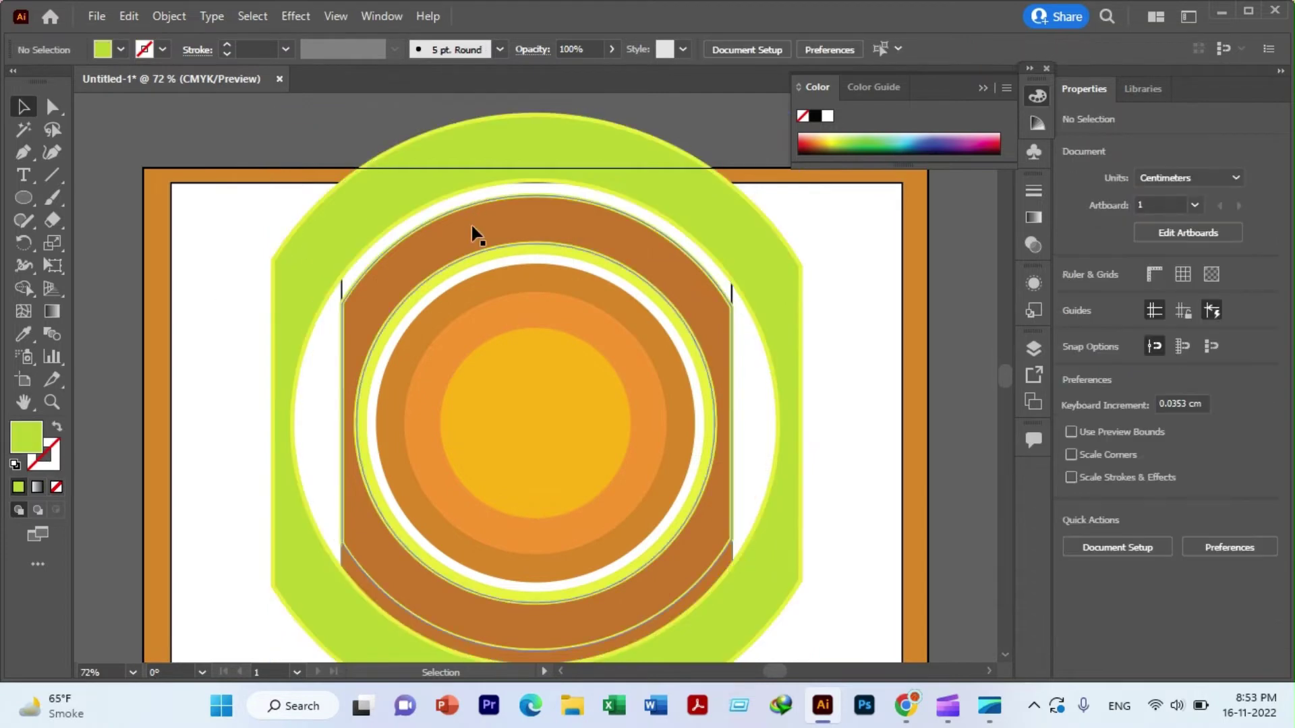
- Ungroup the expanded ring parts and select the outer green ring
right_click(352, 197)
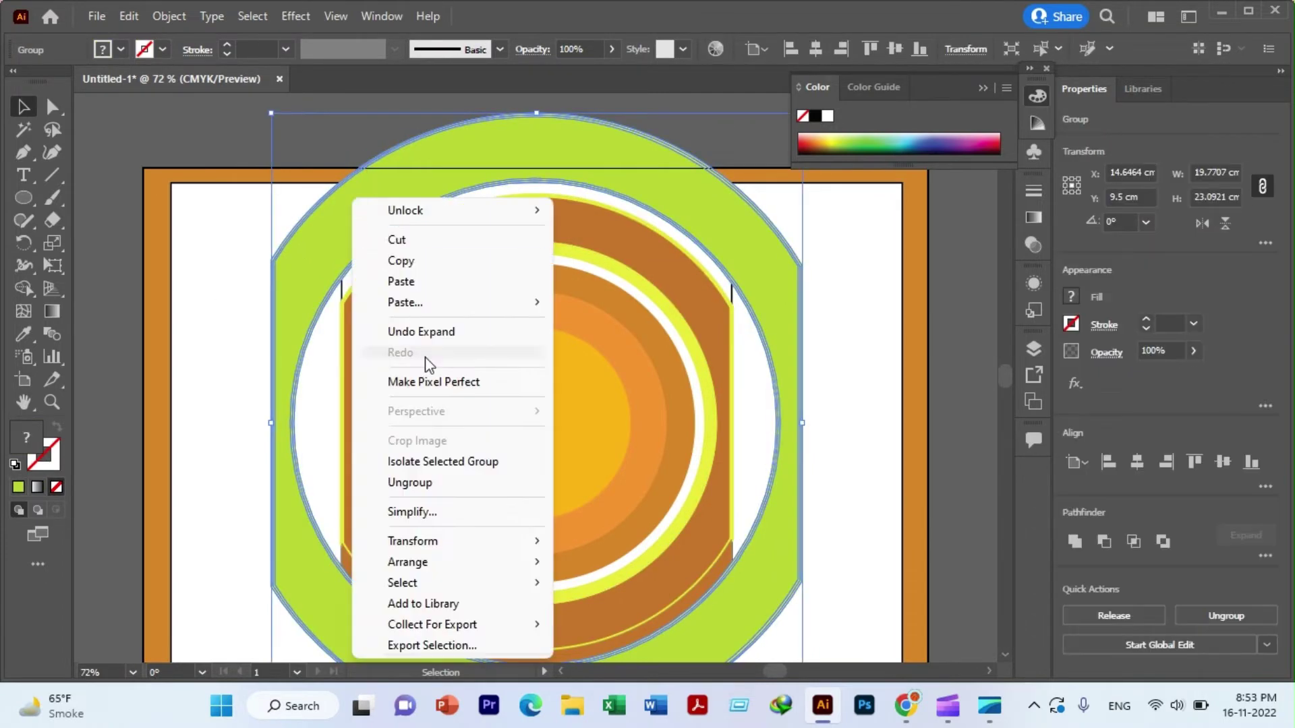
left_click(435, 480)
left_click(233, 351)
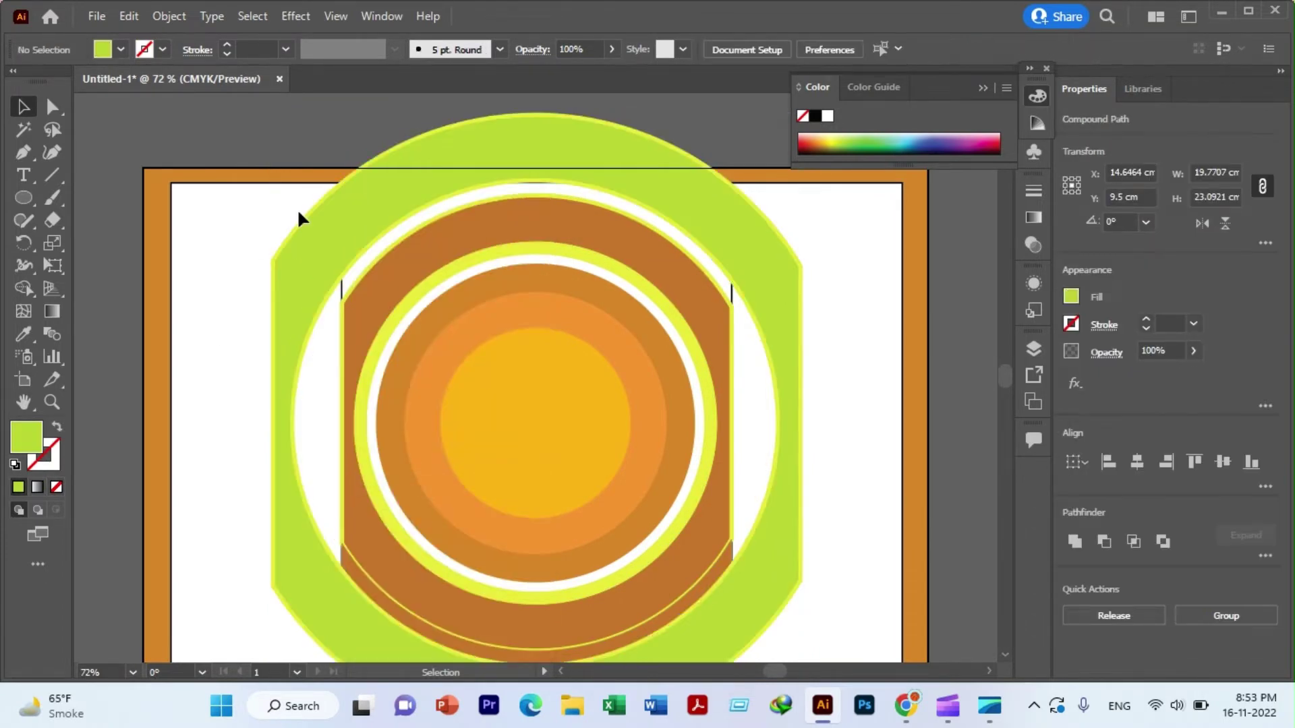
left_click(337, 194)
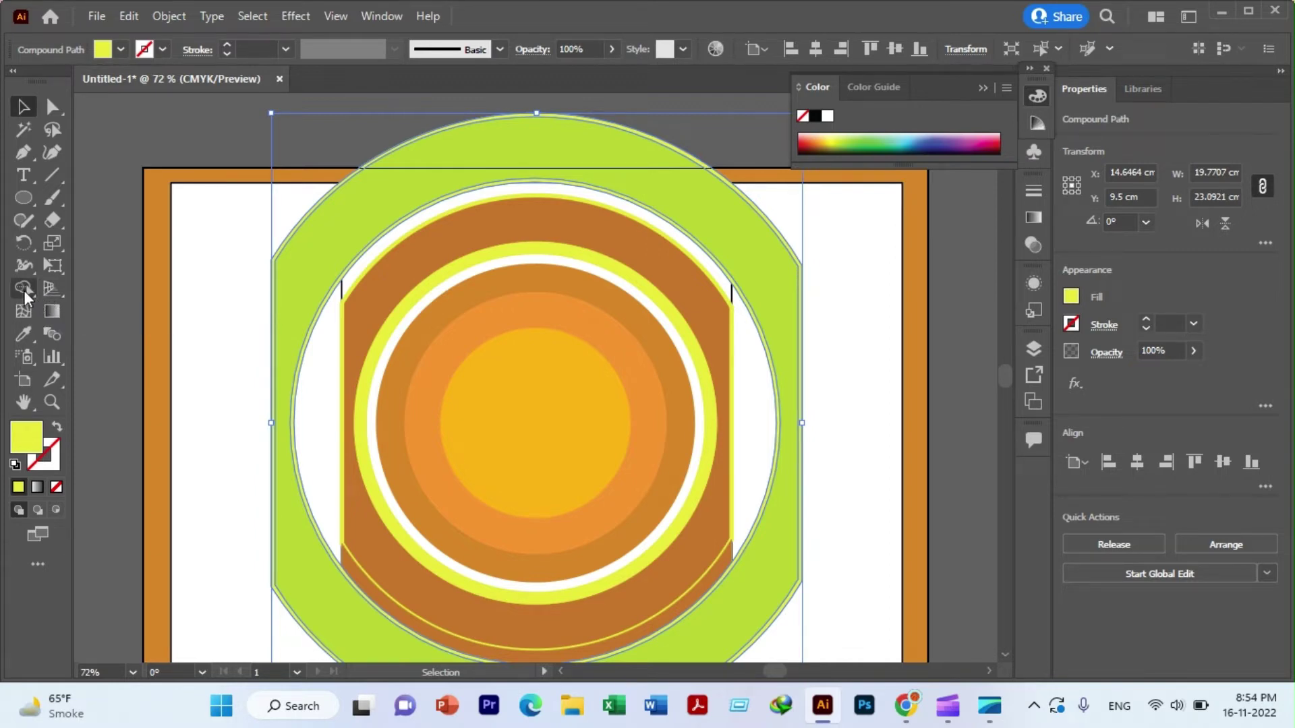
- Pick the ring's inner circle outline with the Shape Builder, then deselect everything
left_click(24, 290)
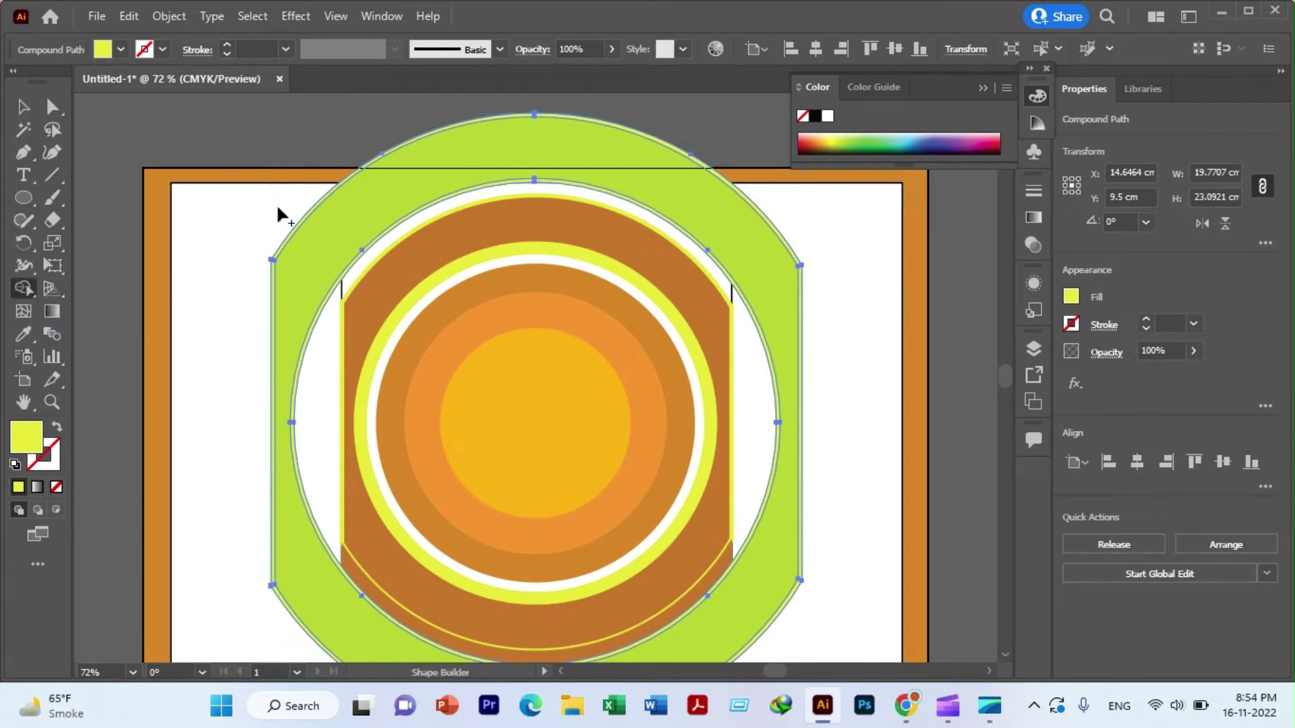
left_click(356, 124)
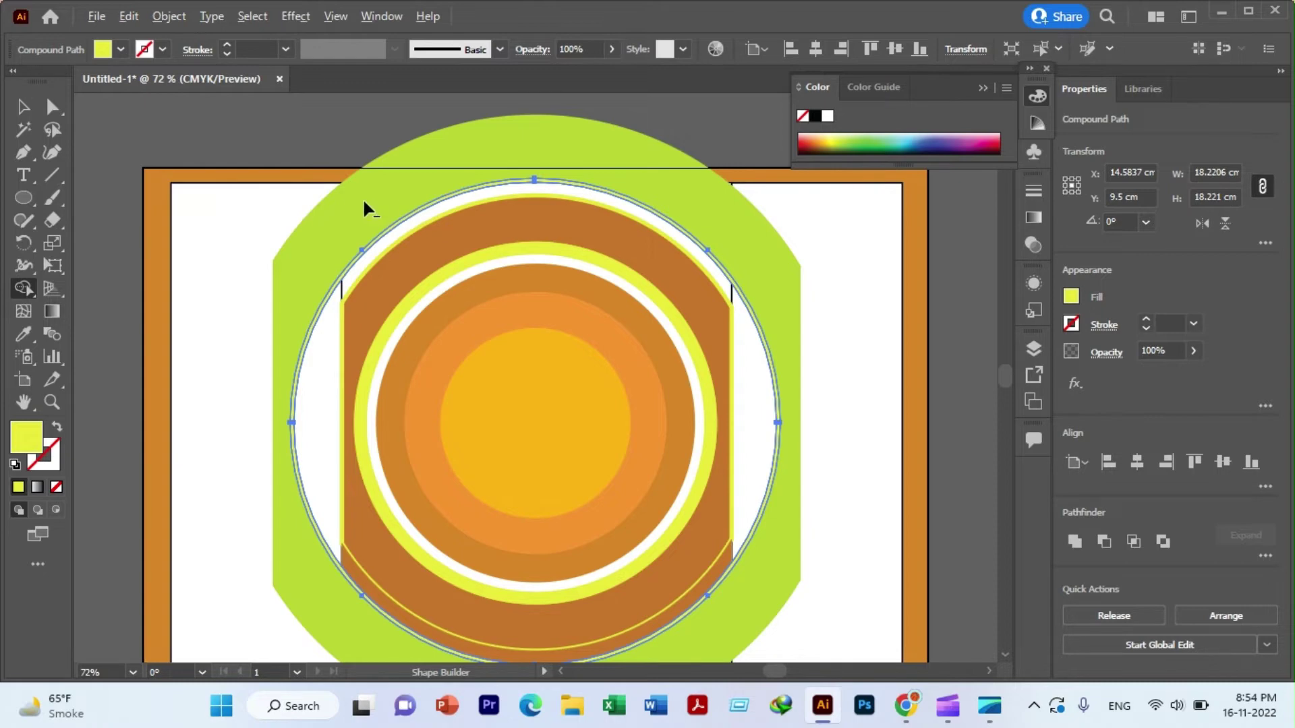
key("ctrl+shift+a")
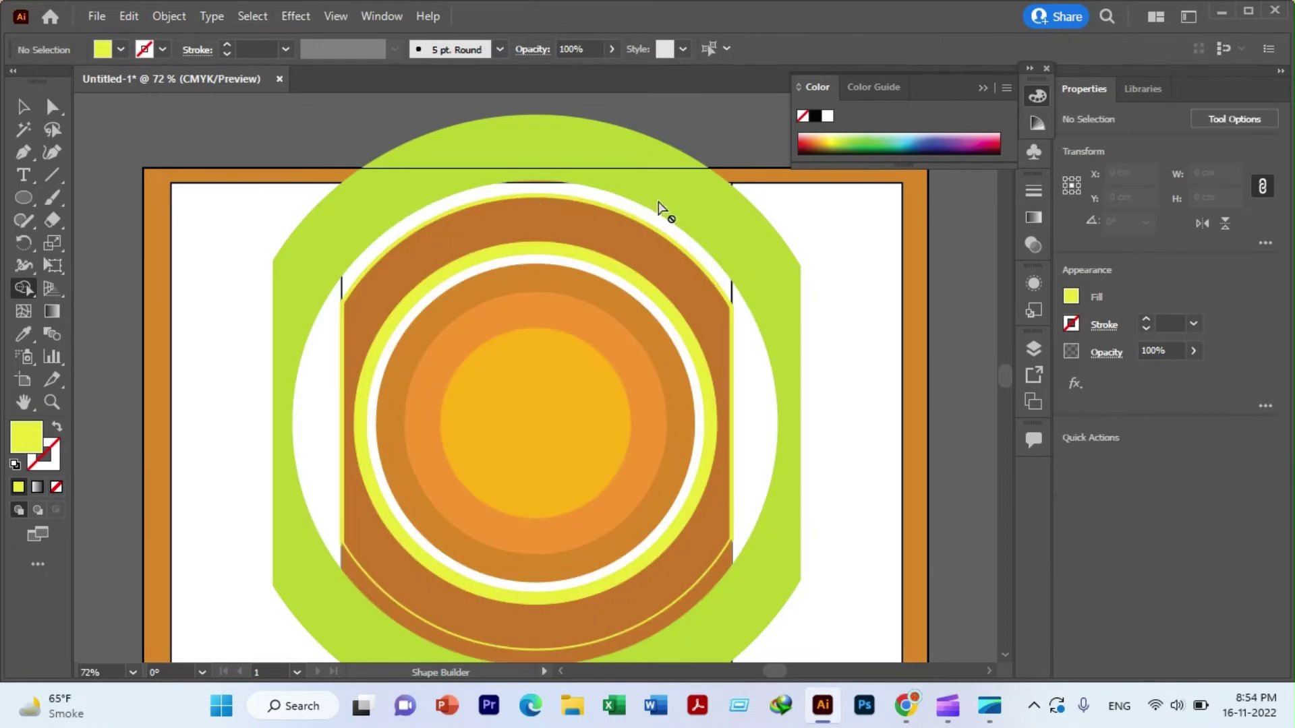
scroll(775, 308, "down", 2)
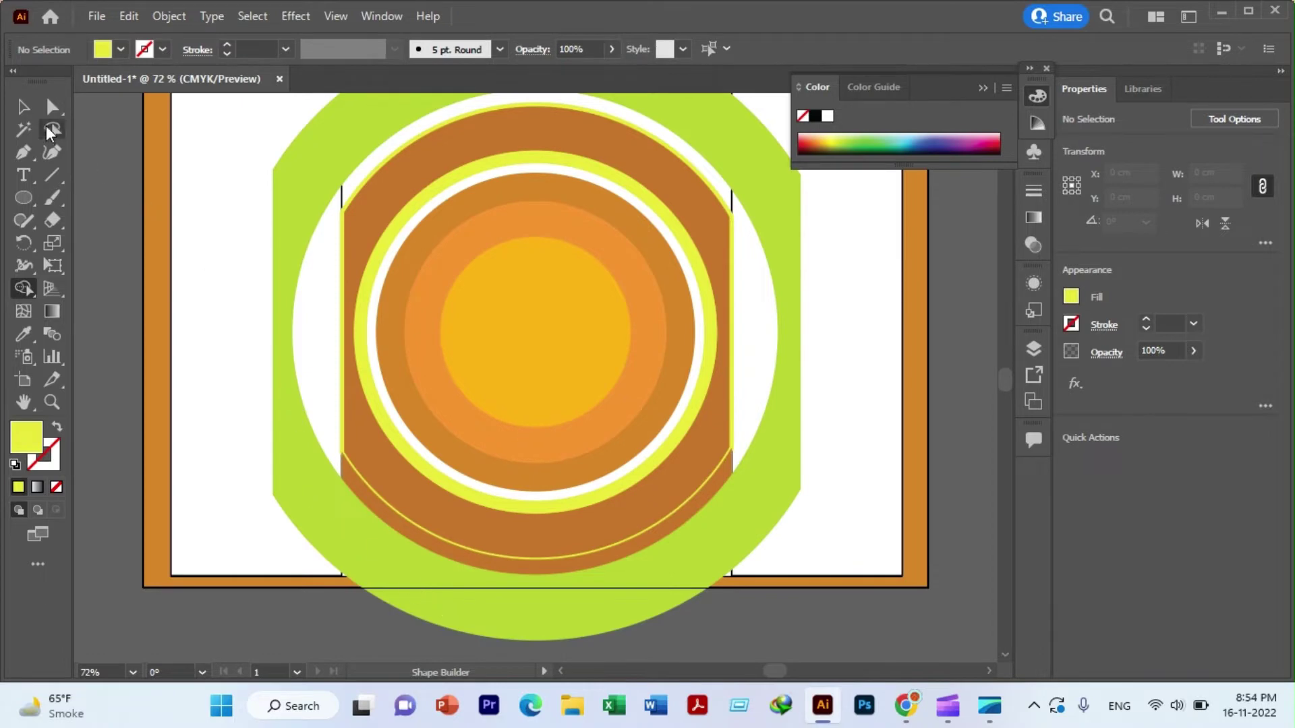
- Select the green outer compound-path ring and delete it
left_click(25, 113)
left_click(287, 258)
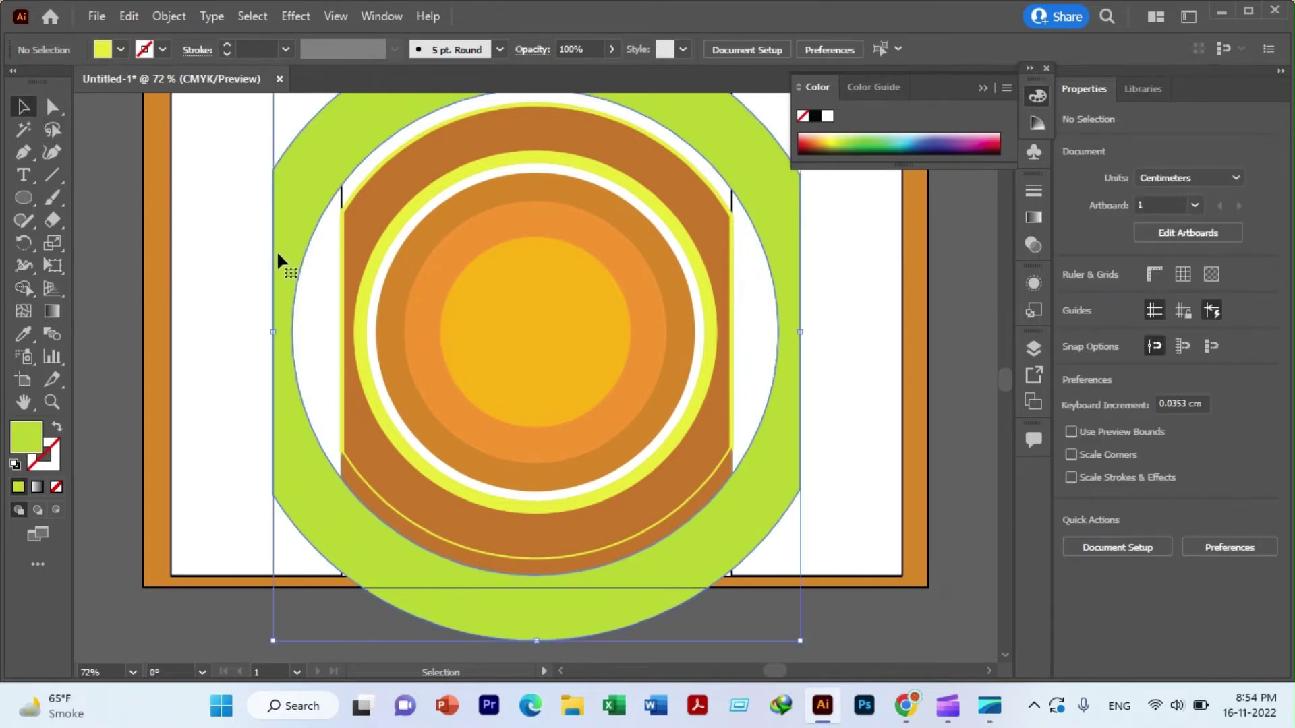
scroll(290, 263, "up", 2)
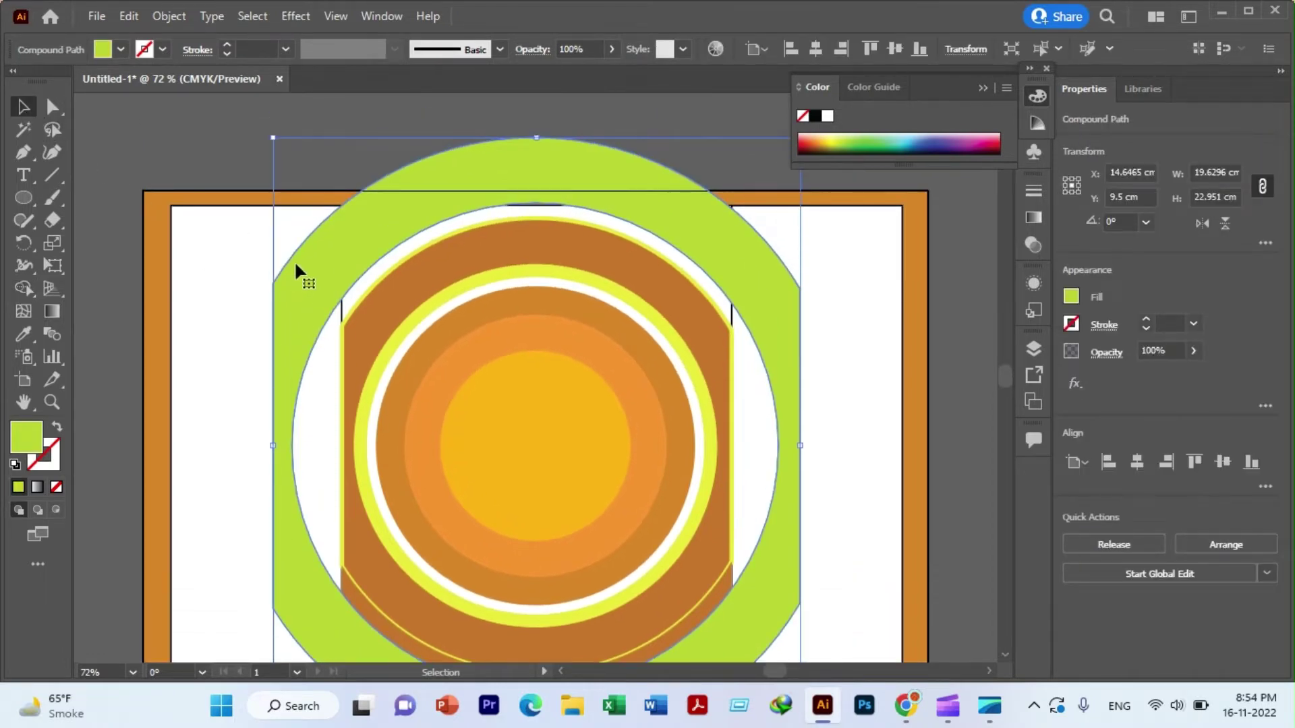
scroll(296, 265, "down", 1)
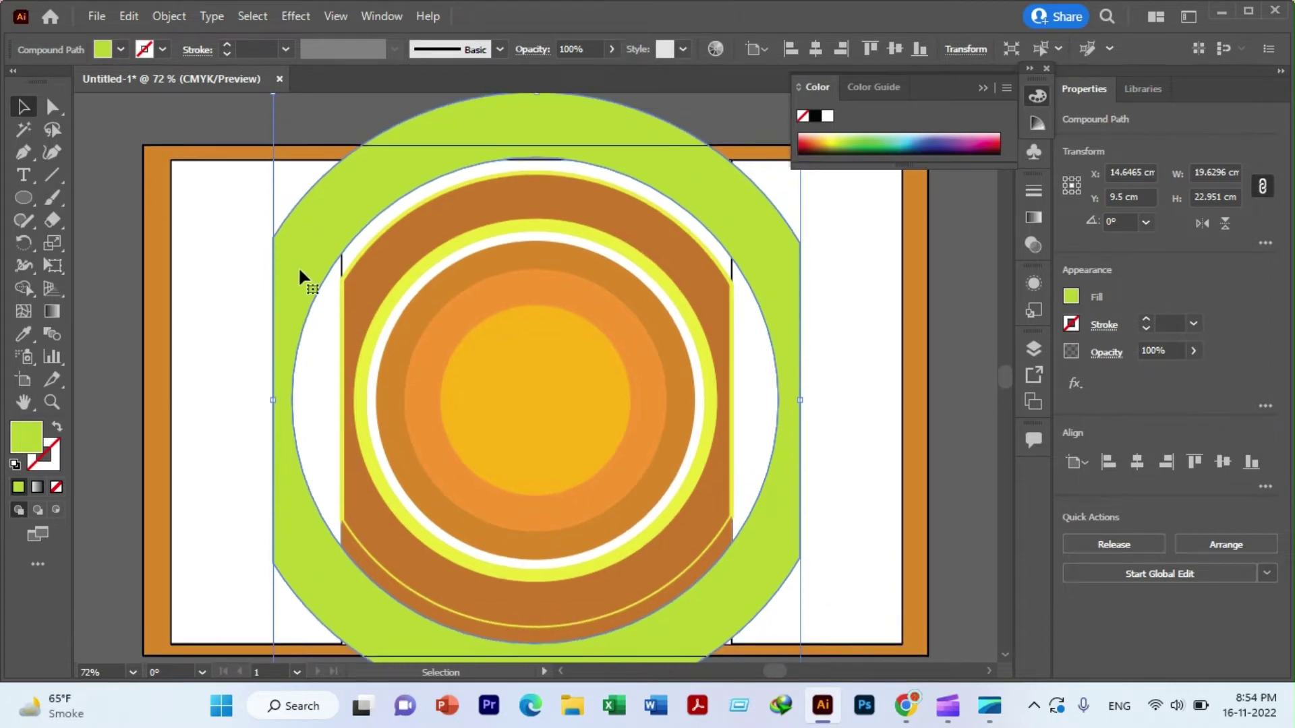
key("Delete")
scroll(334, 267, "down", 1)
scroll(378, 276, "up", 1)
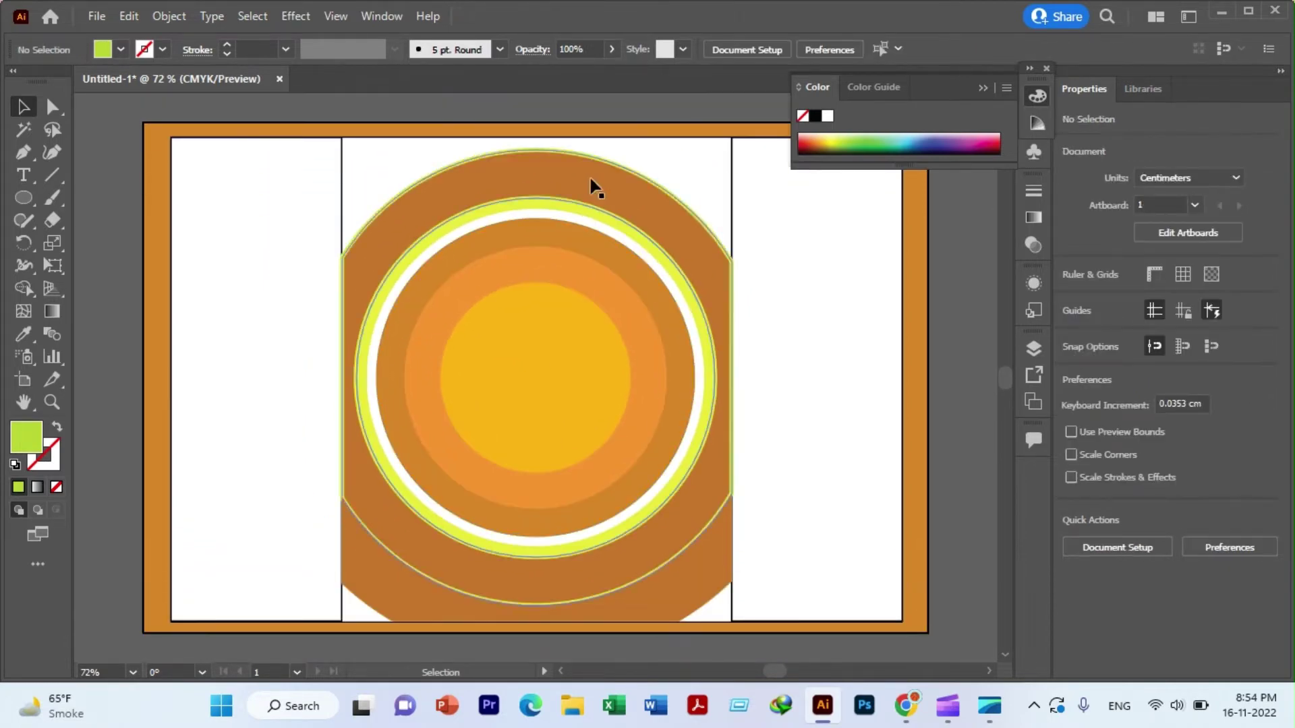
- Run Object > Unlock All and select the left 6.35 × 18 cm white rectangle
scroll(644, 168, "up", 2)
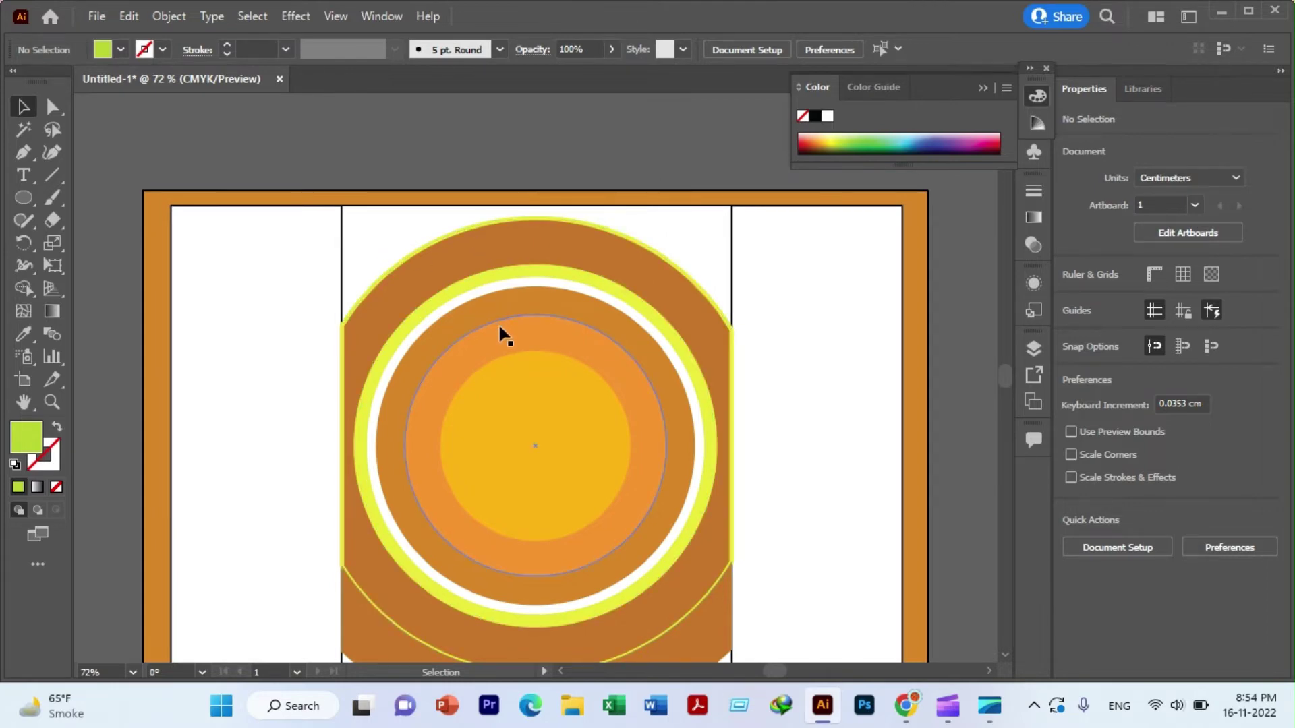
scroll(502, 334, "up", 2, "alt")
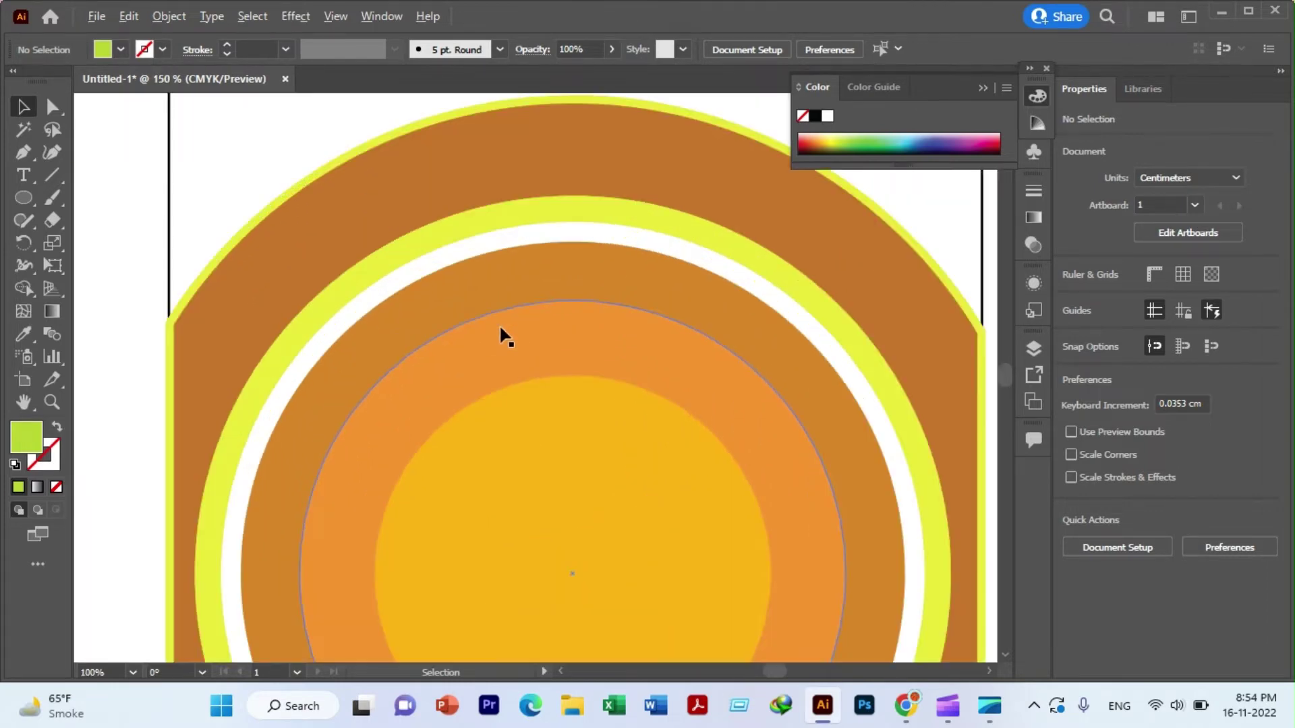
scroll(503, 333, "down", 1, "alt")
scroll(502, 333, "up", 1, "alt")
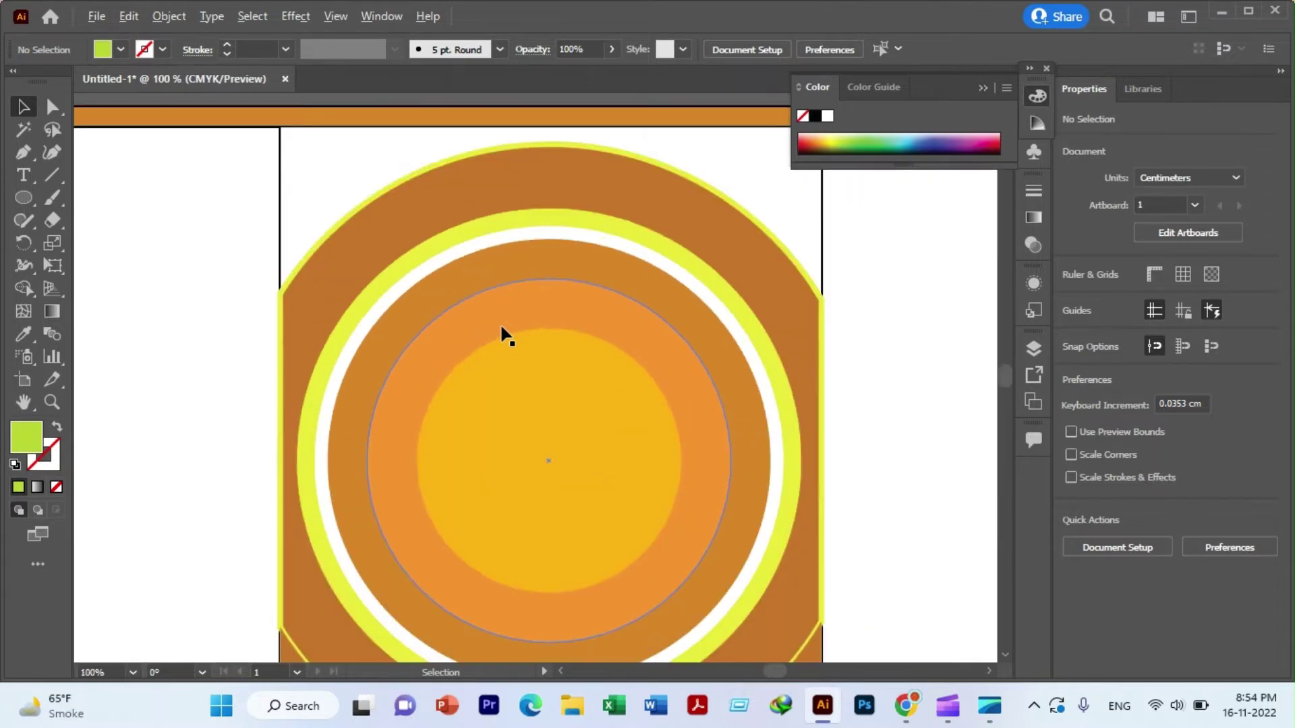
scroll(503, 334, "up", 1, "alt")
scroll(495, 225, "up", 1)
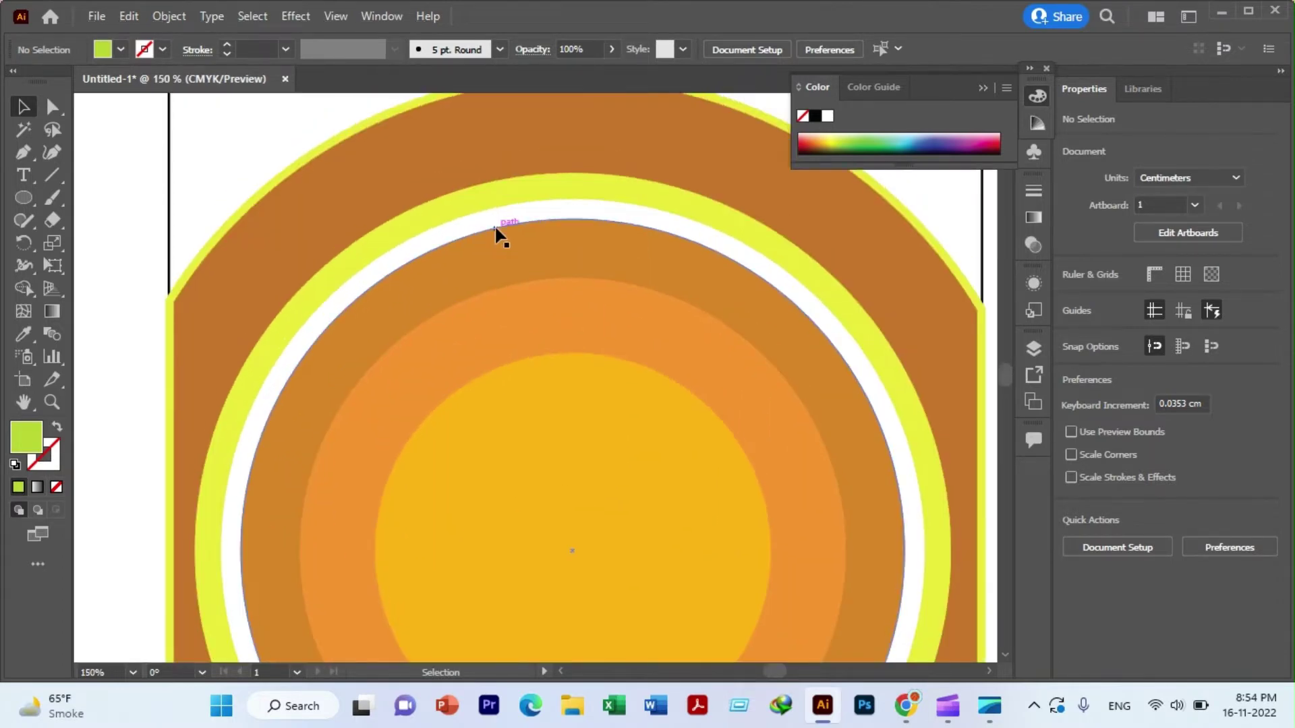
scroll(495, 225, "down", 2)
scroll(495, 225, "down", 2)
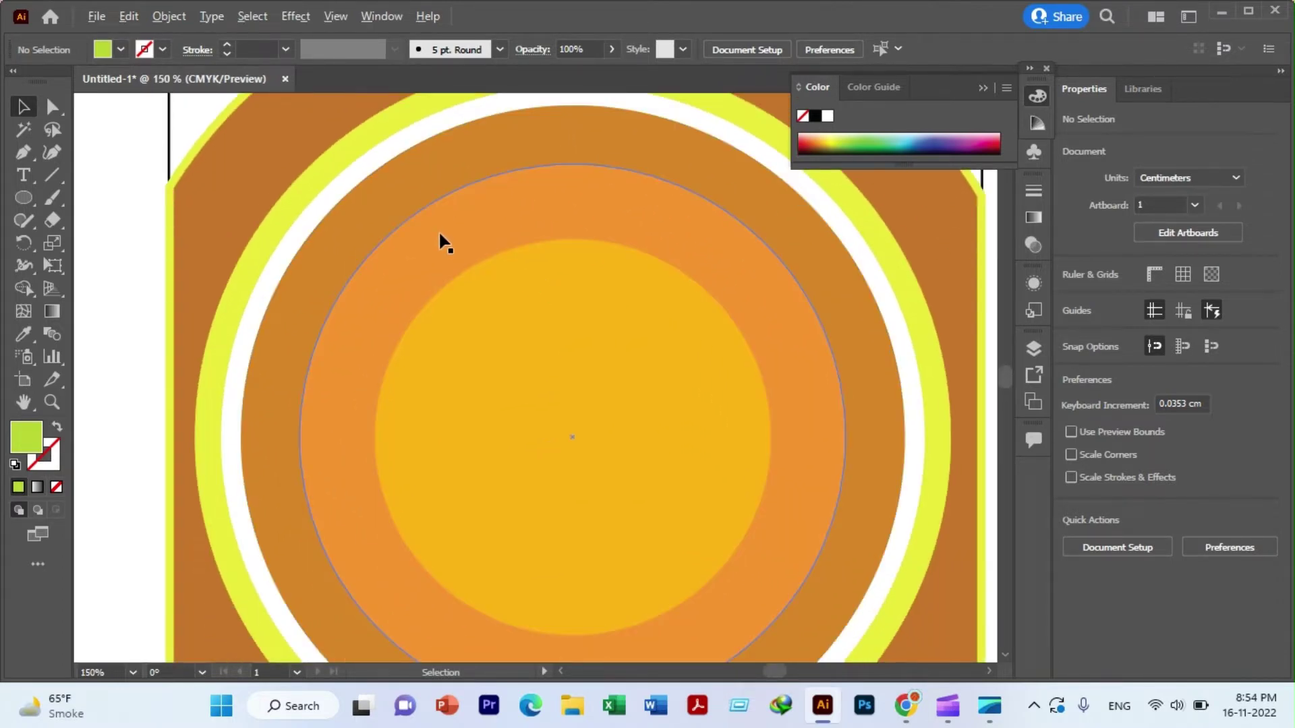
scroll(438, 229, "down", 2, "alt")
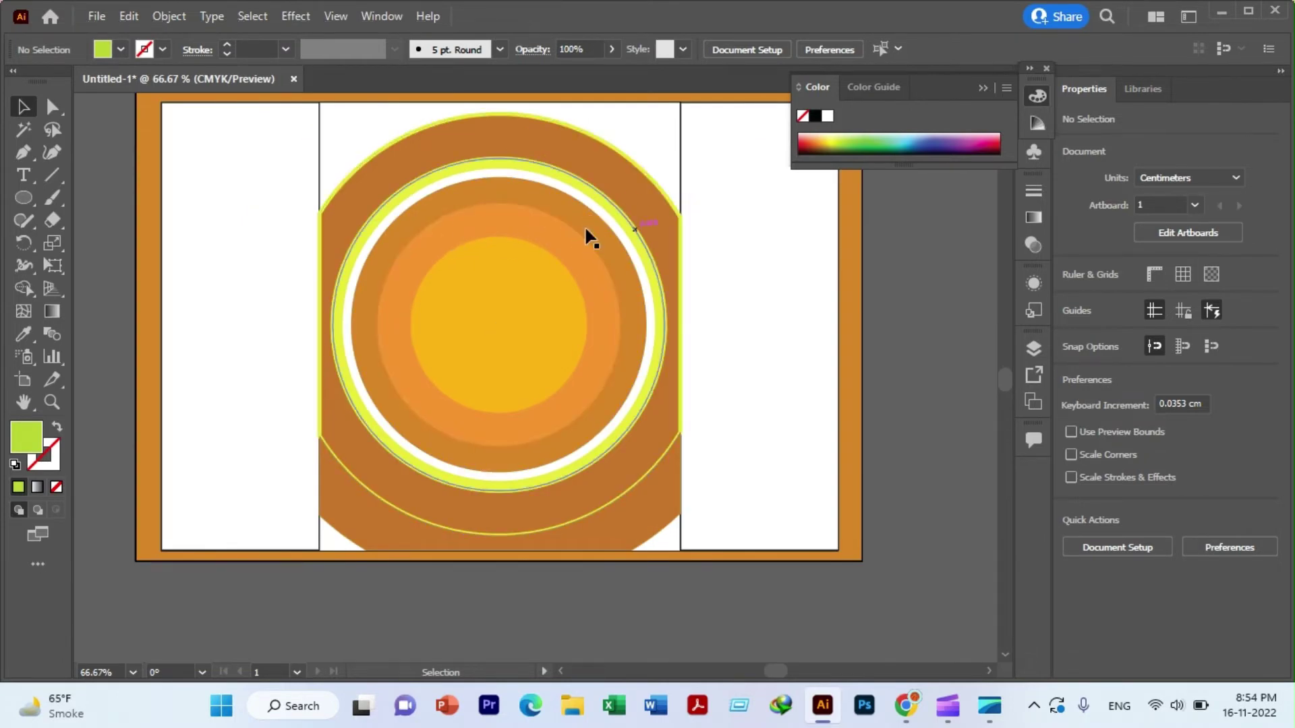
left_click(160, 15)
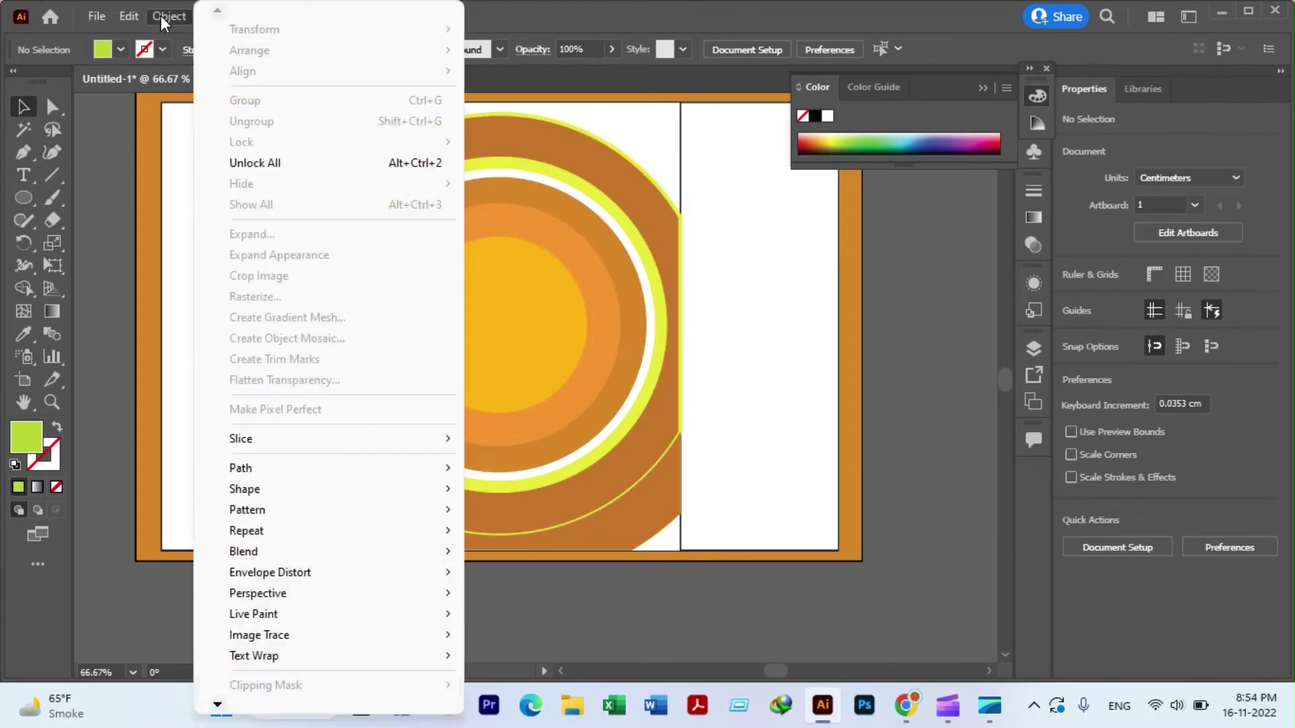
left_click(251, 165)
left_click(90, 146)
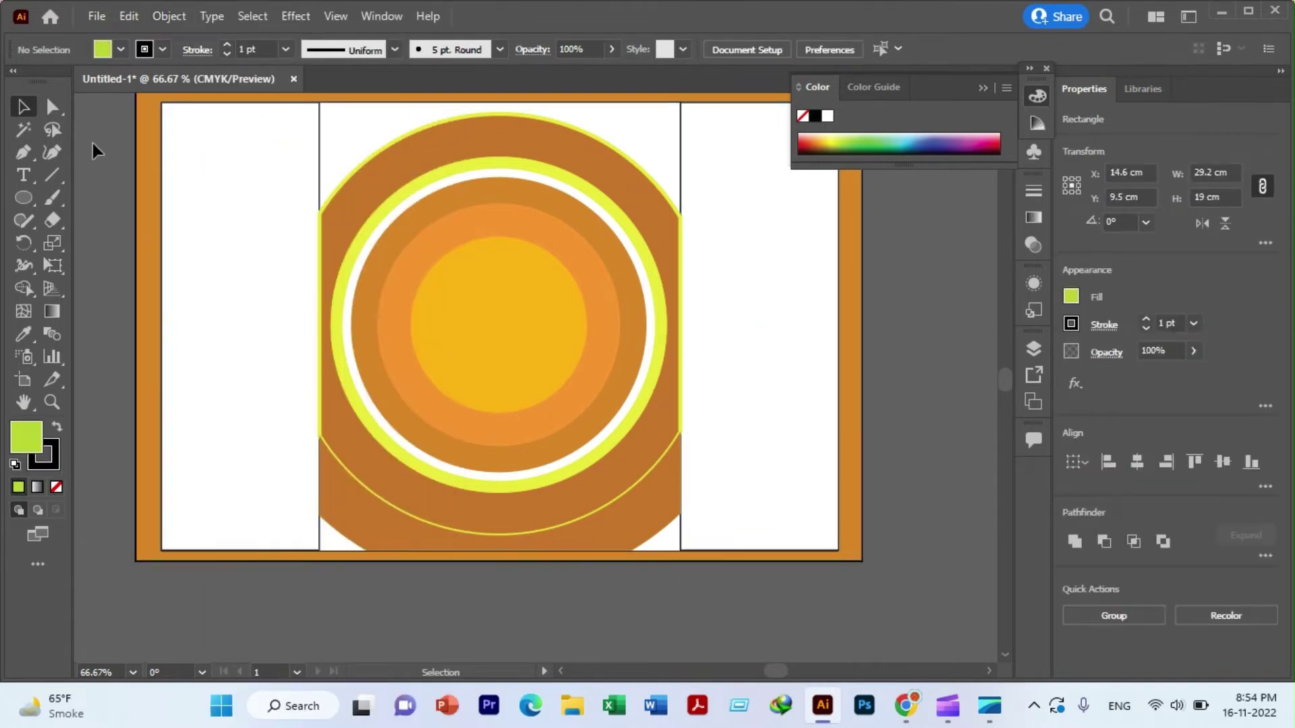
left_click(165, 143)
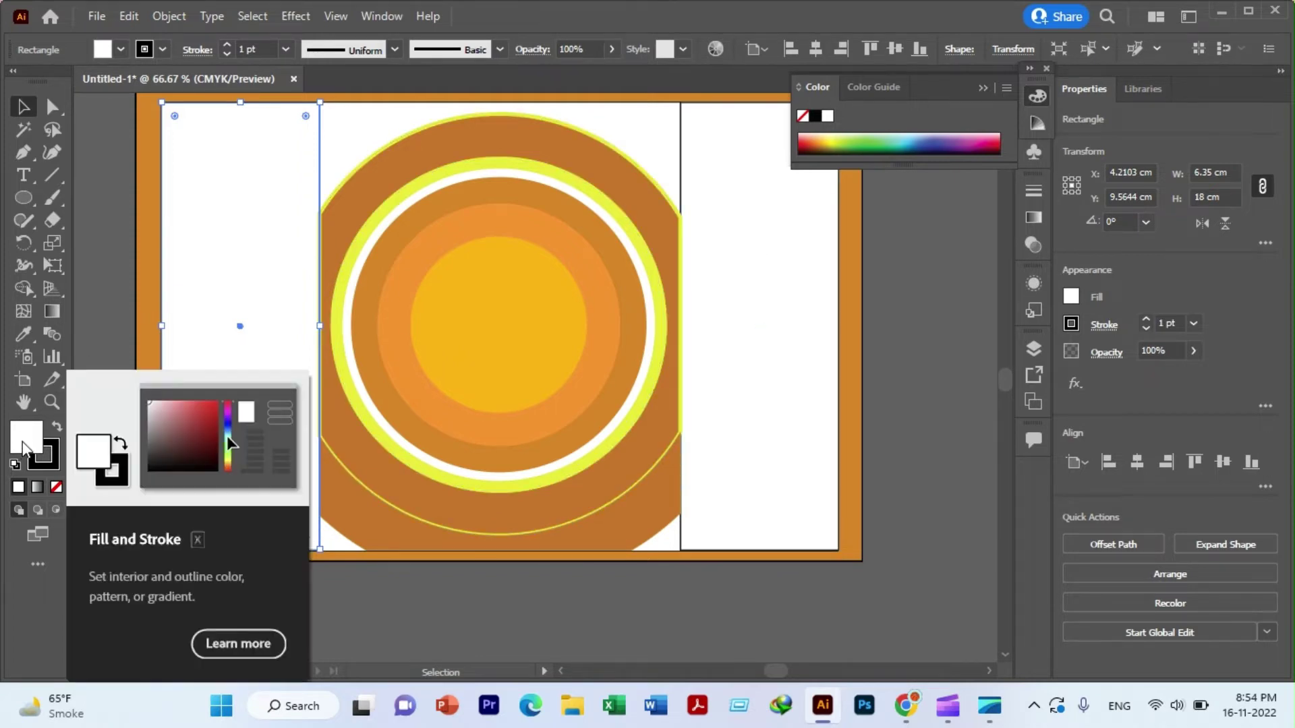
- Eyedropper the centre circle's yellow onto the left side panel
left_click(23, 334)
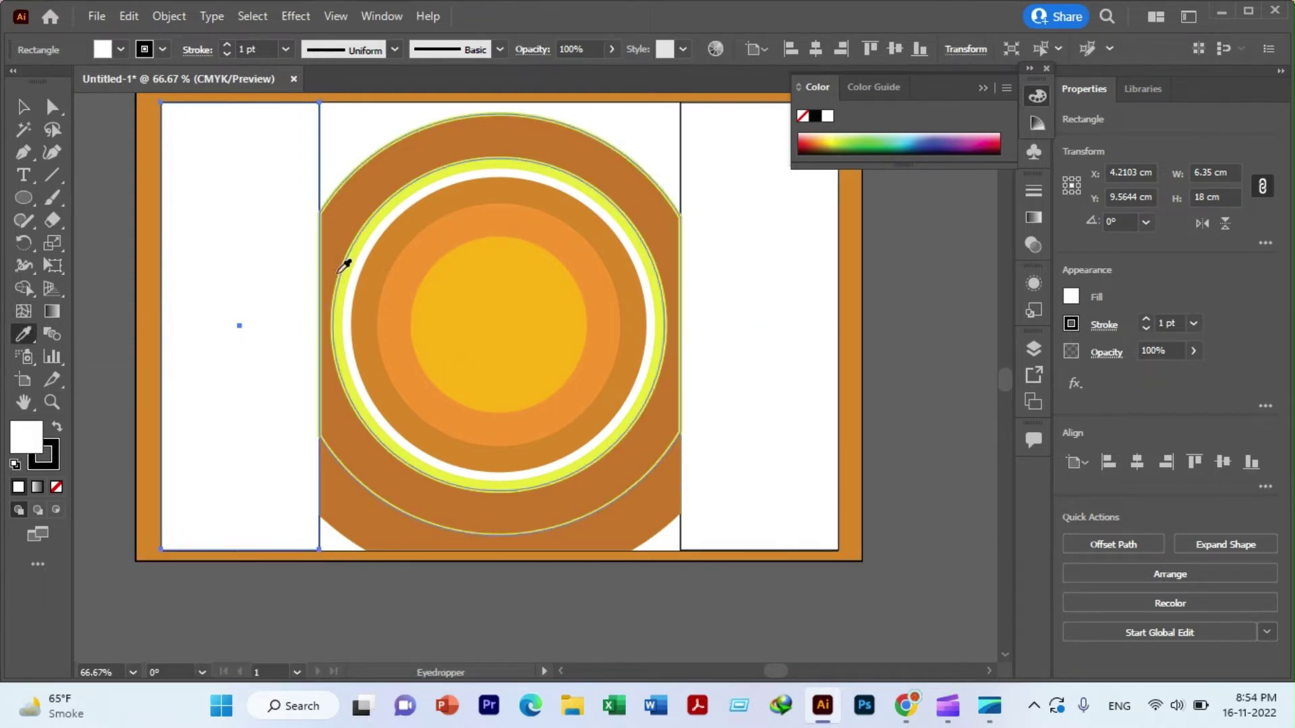
left_click(427, 253)
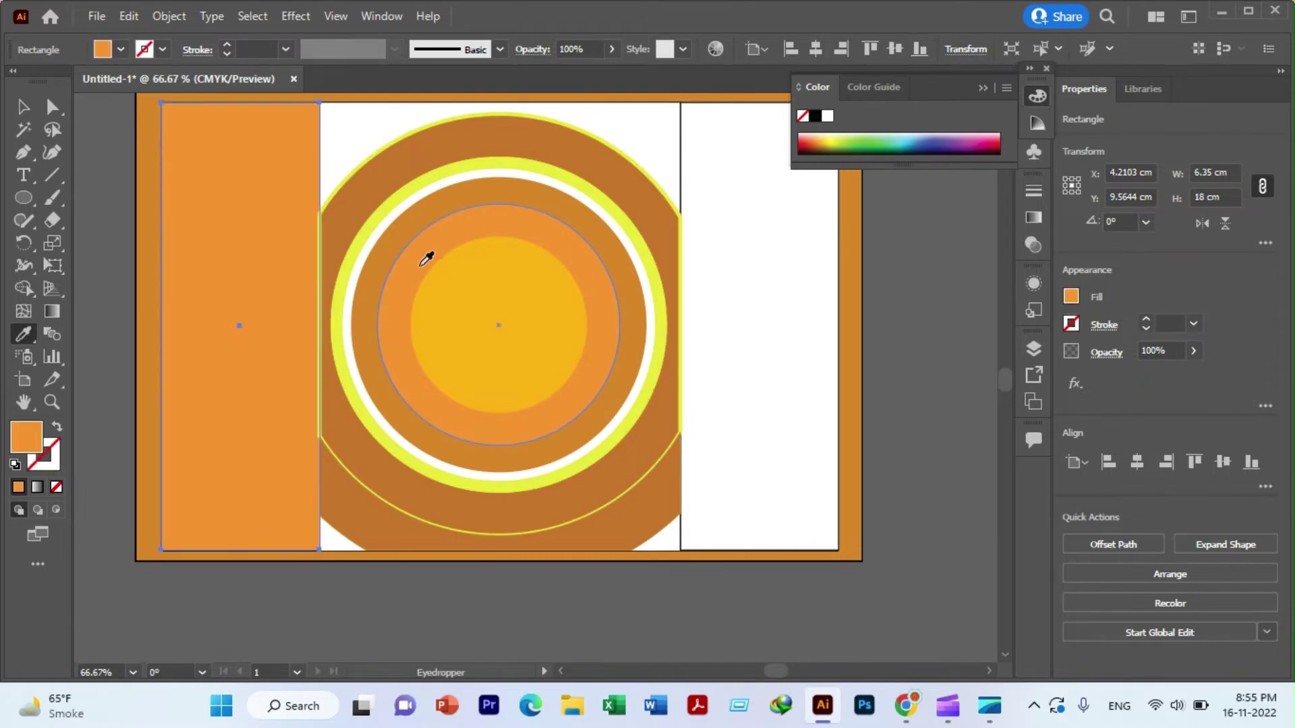
key("d")
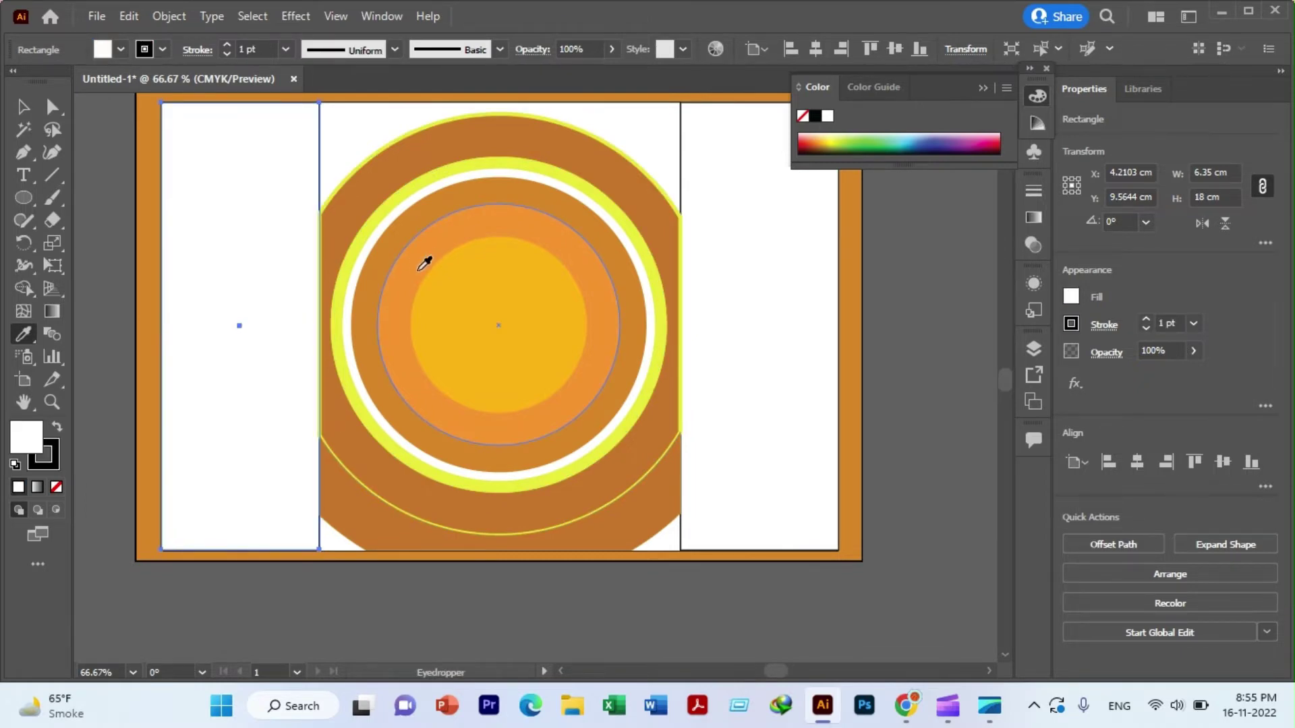
left_click(461, 272)
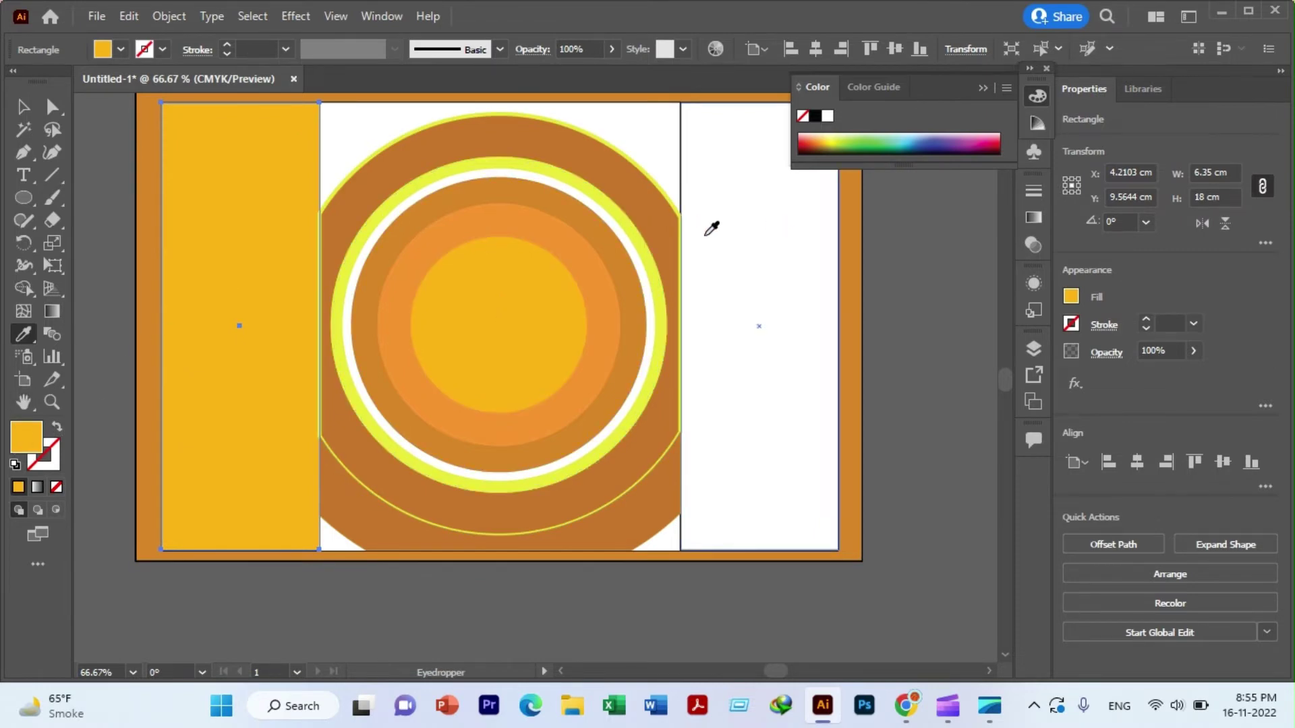
left_click(23, 106)
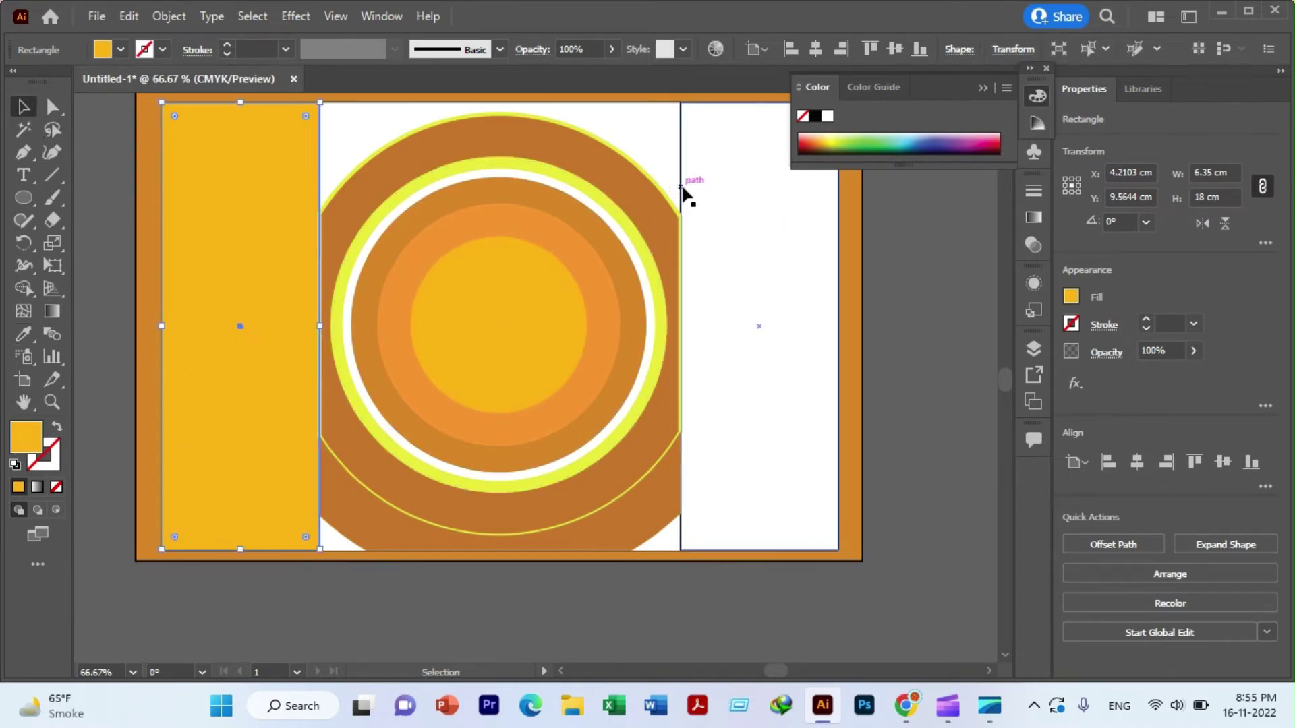
- Give the right side panel the same centre-circle yellow with the Eyedropper
left_click(718, 236)
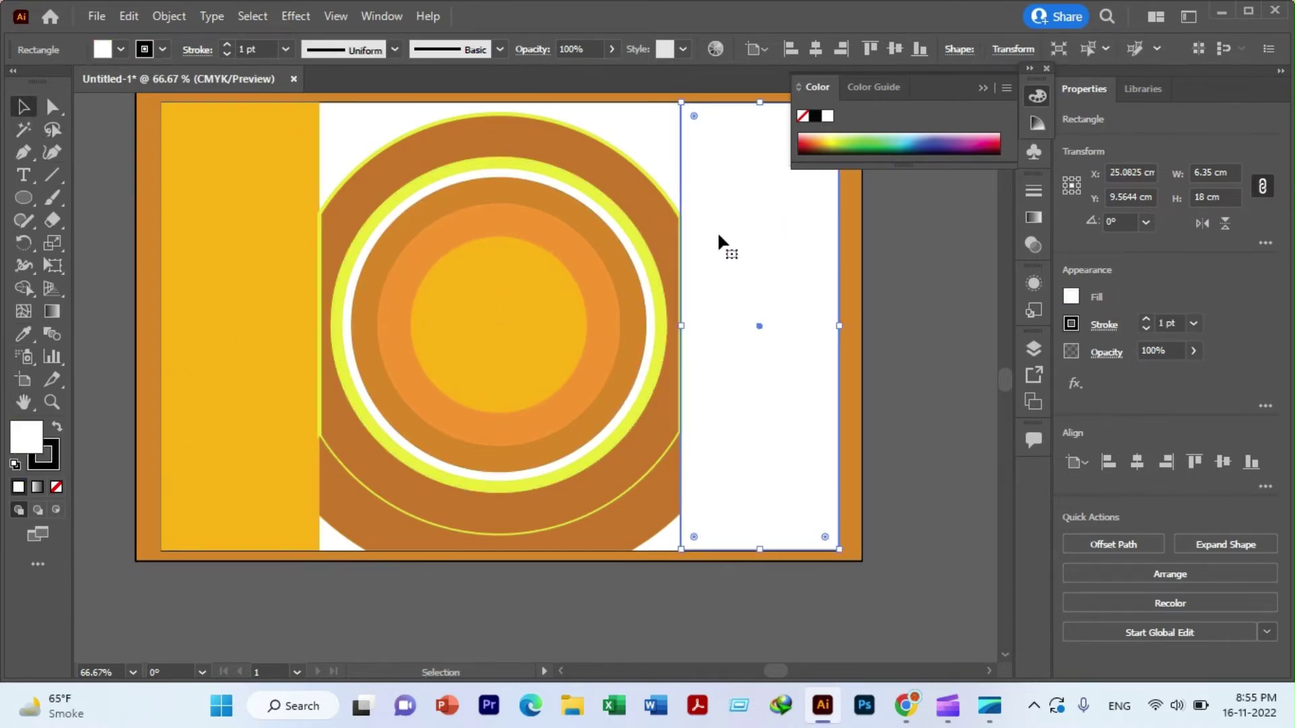
left_click(23, 333)
left_click(245, 322)
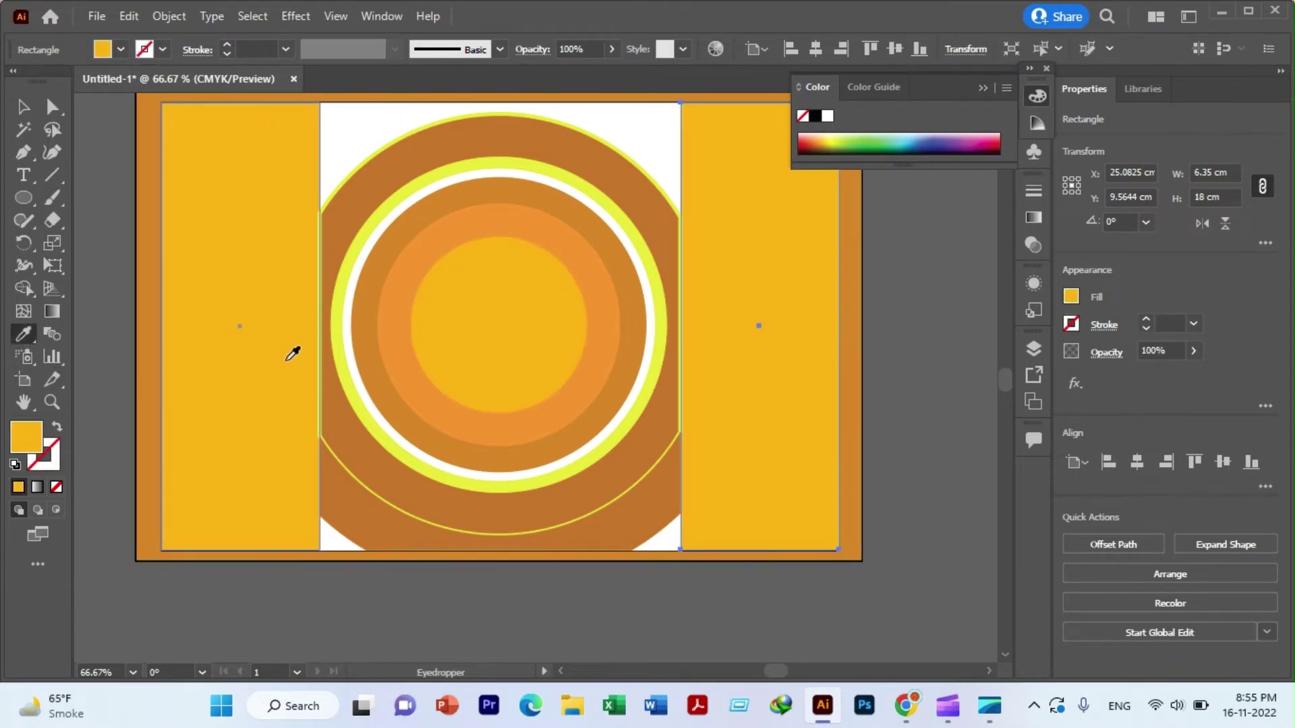
scroll(292, 353, "down", 2)
scroll(292, 353, "up", 2)
scroll(292, 353, "up", 1)
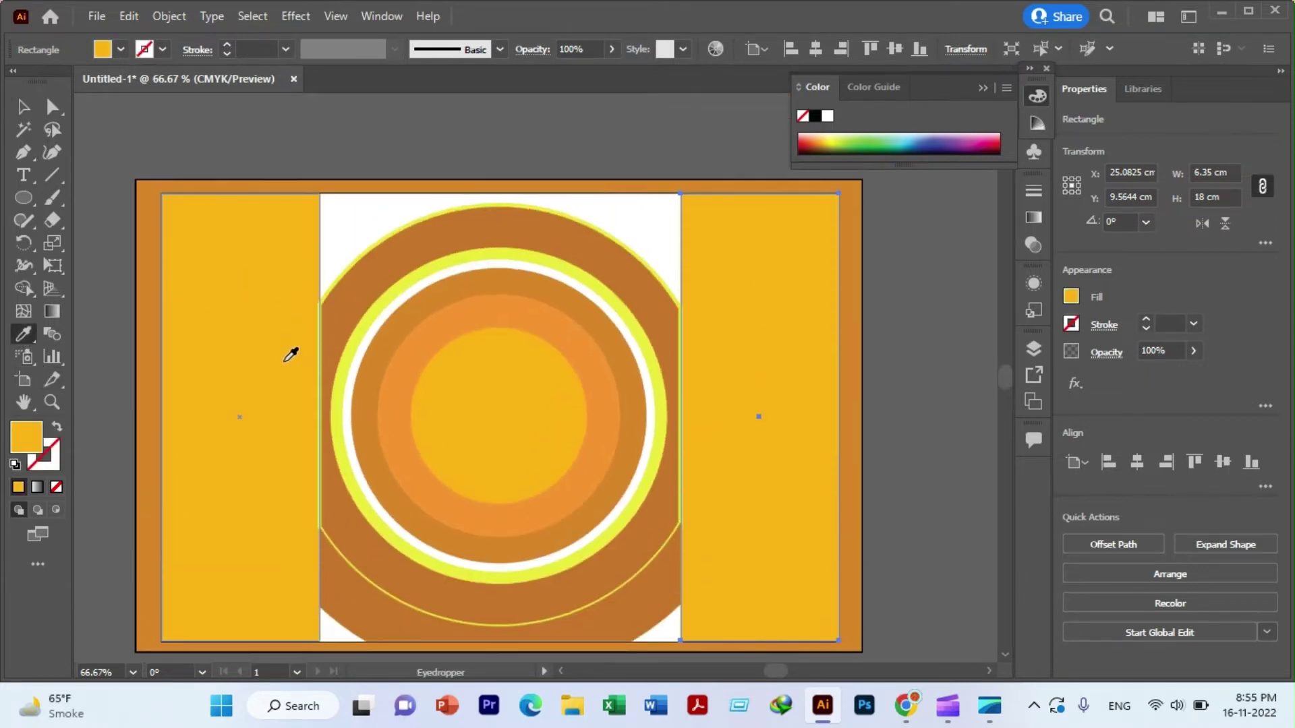
scroll(291, 355, "up", 1)
scroll(291, 354, "up", 1)
scroll(290, 354, "down", 2)
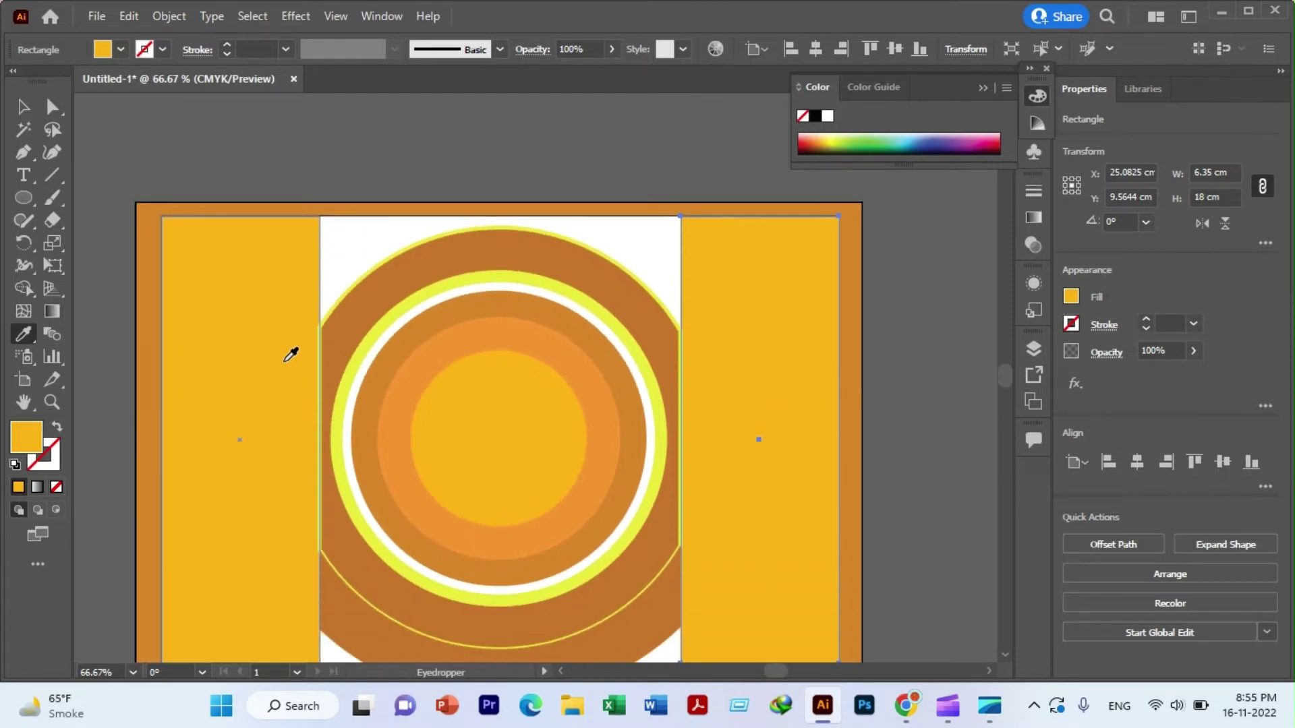
scroll(290, 354, "down", 2)
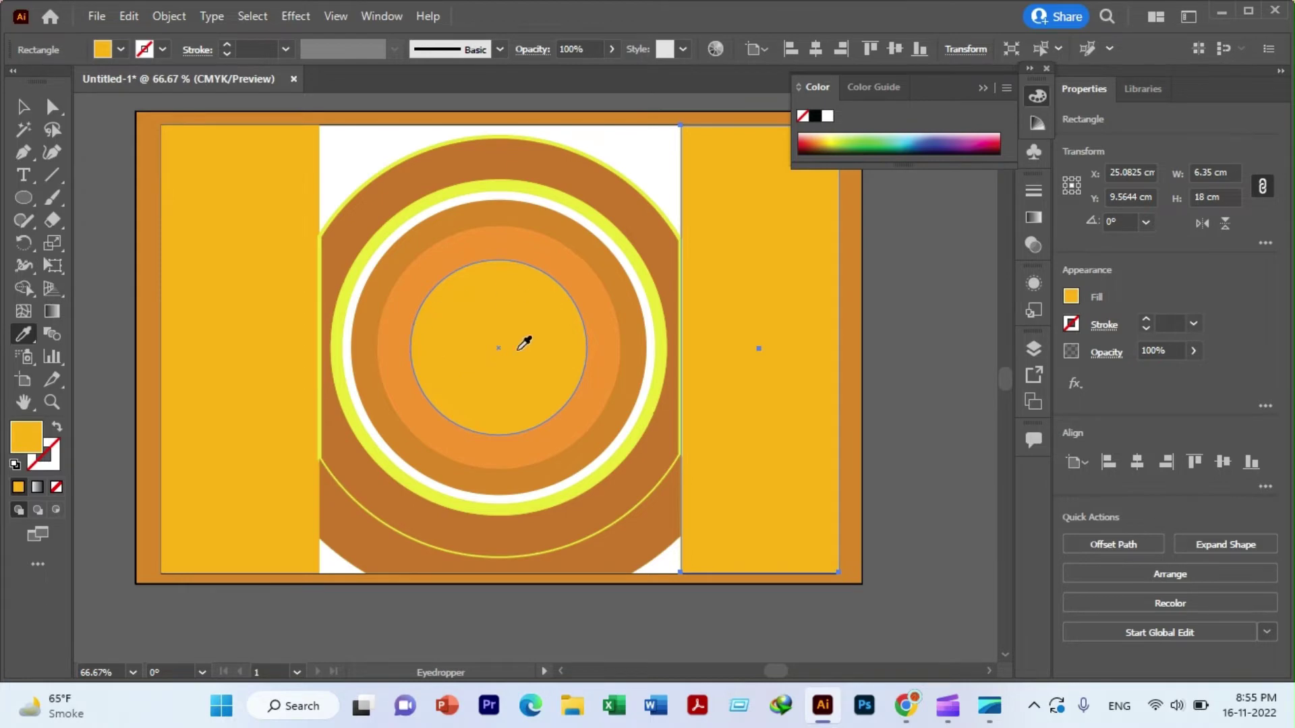
left_click(23, 106)
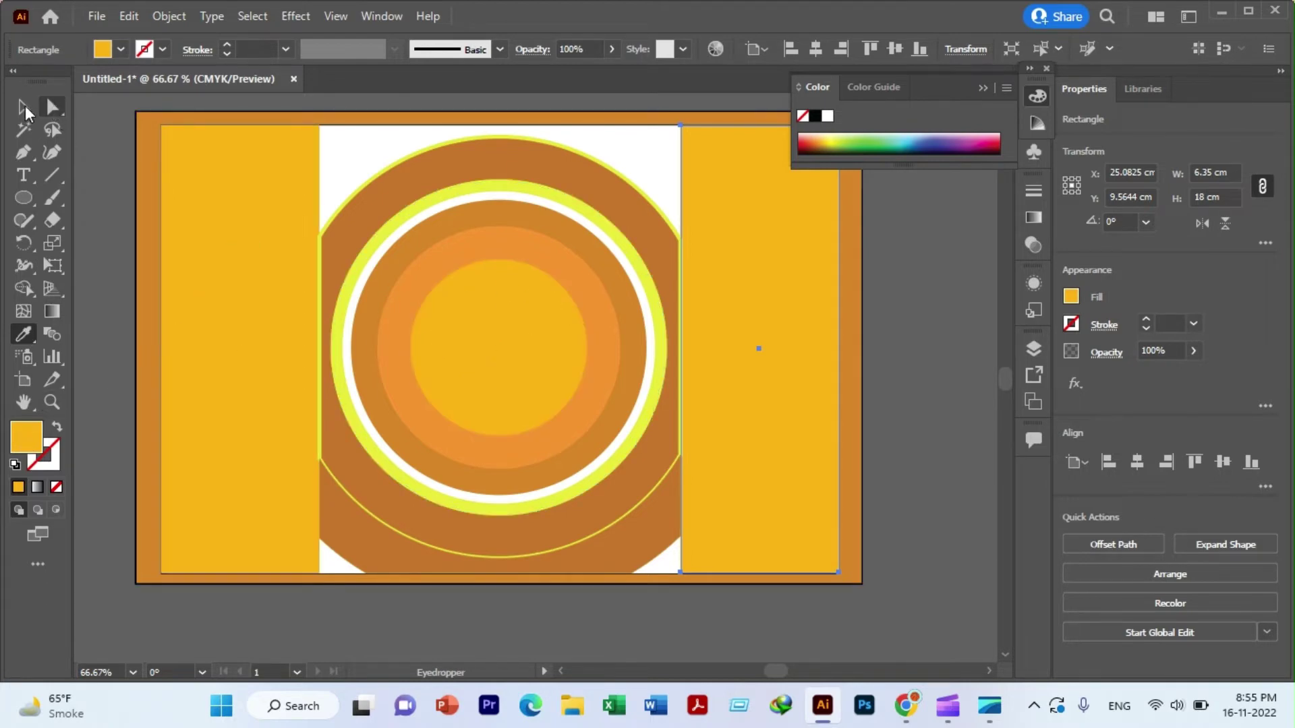
scroll(593, 317, "up", 2)
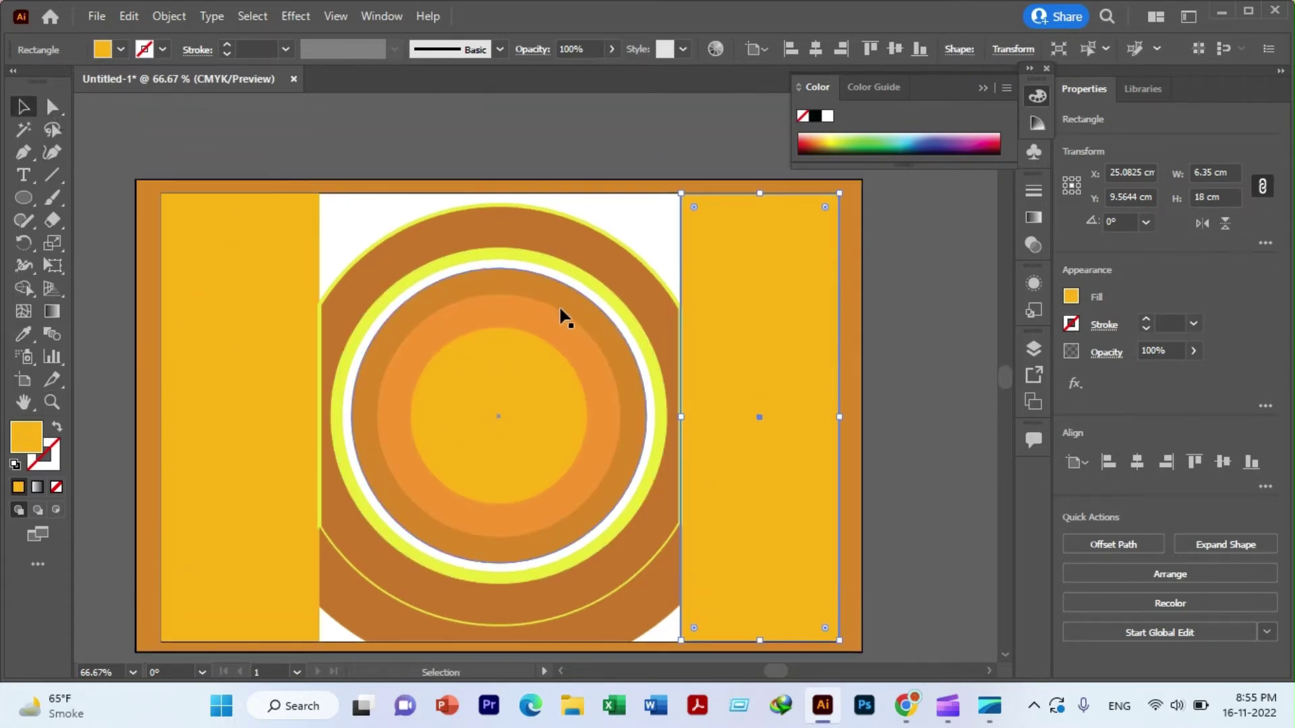
left_click(917, 641)
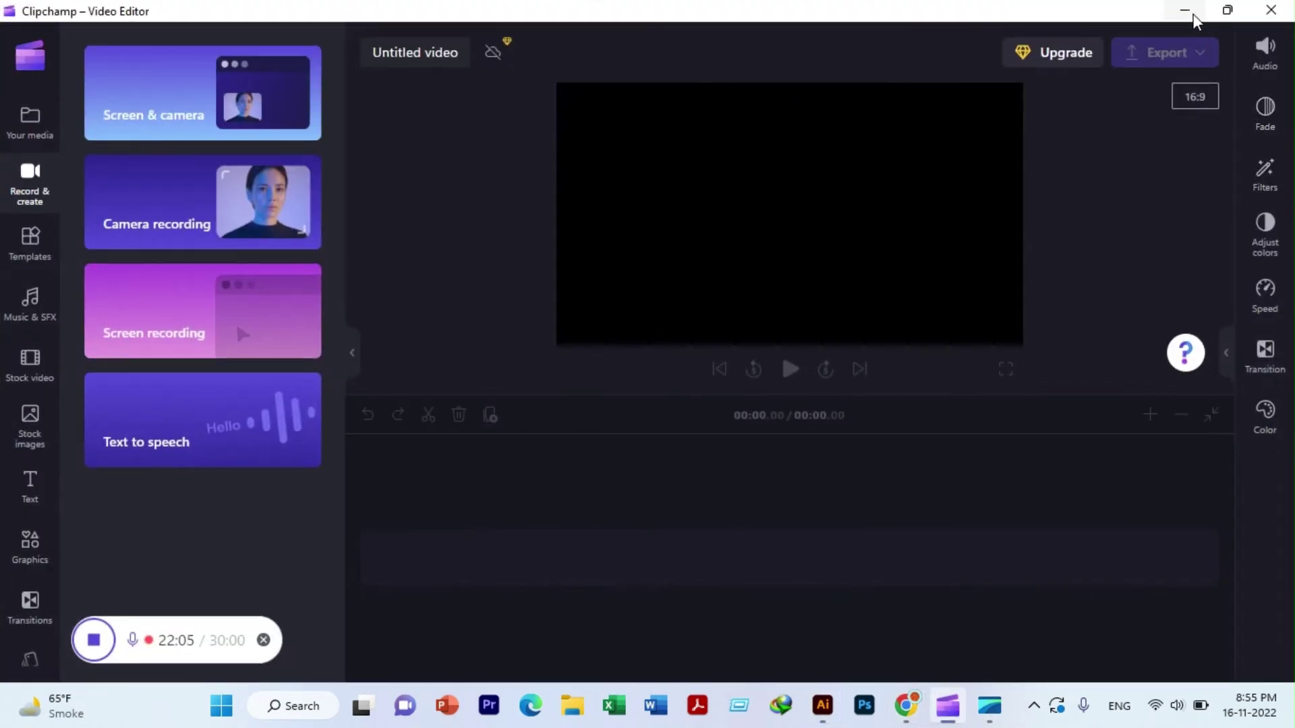
left_click(1186, 10)
mouse_move(947, 706)
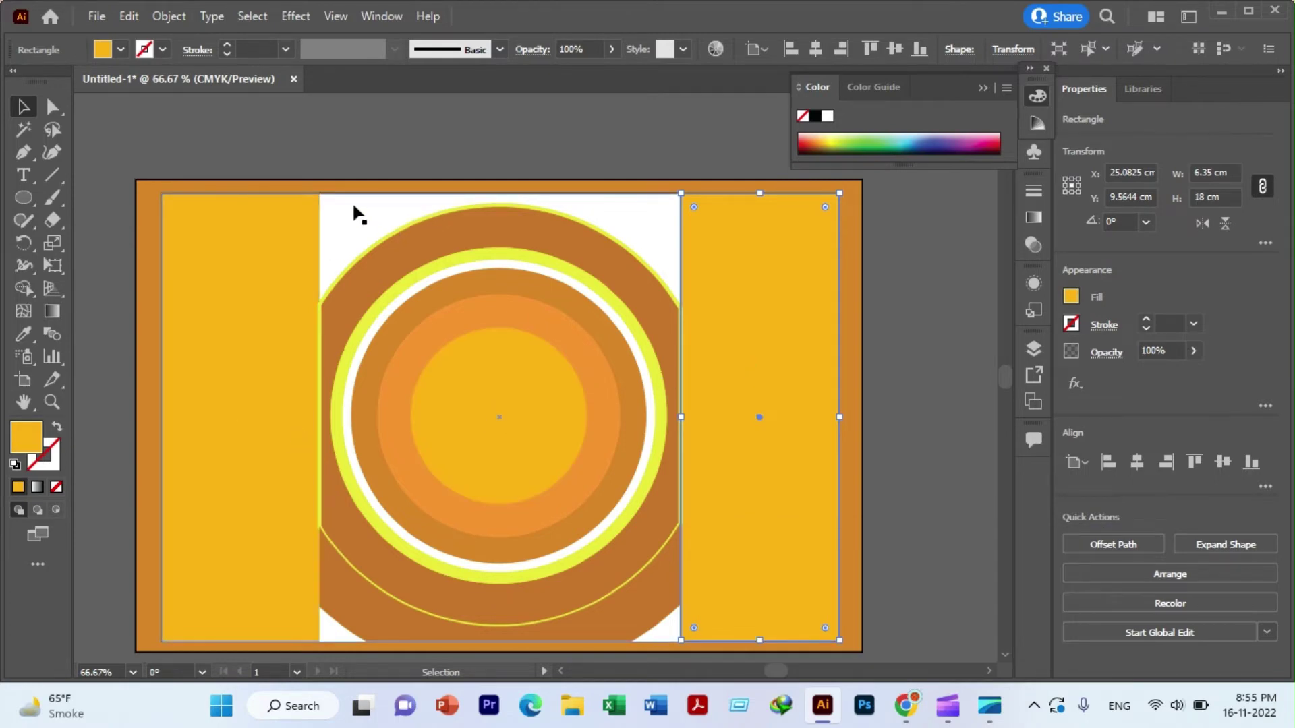
- Fill the bottom-left corner triangle with light orange #F99F46
left_click(378, 194)
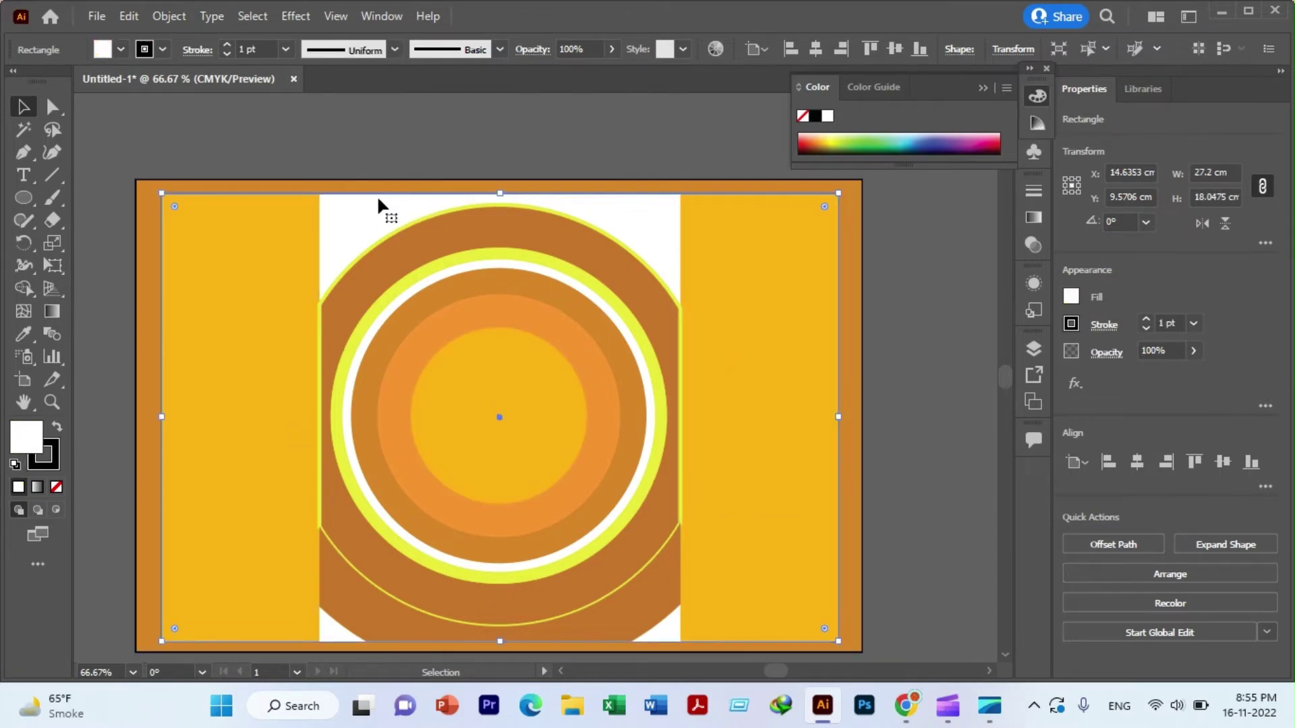
left_click(320, 217)
scroll(353, 216, "down", 4)
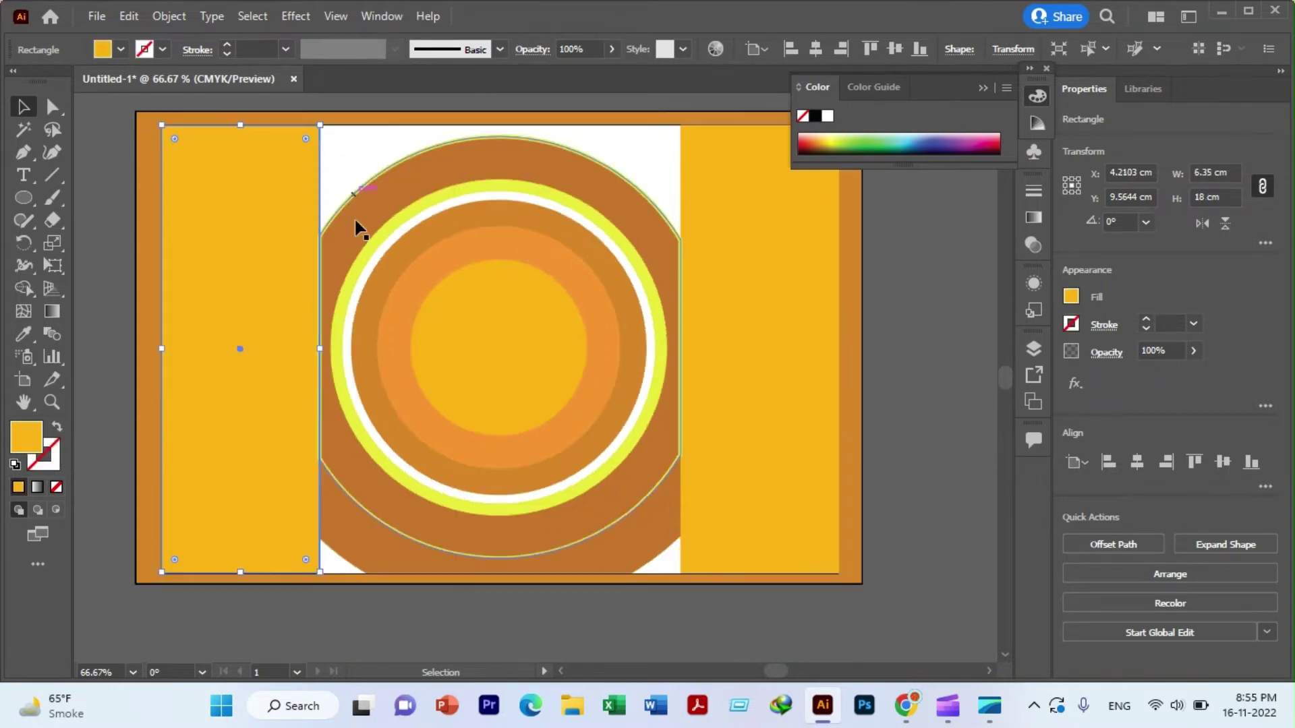
left_click(673, 549)
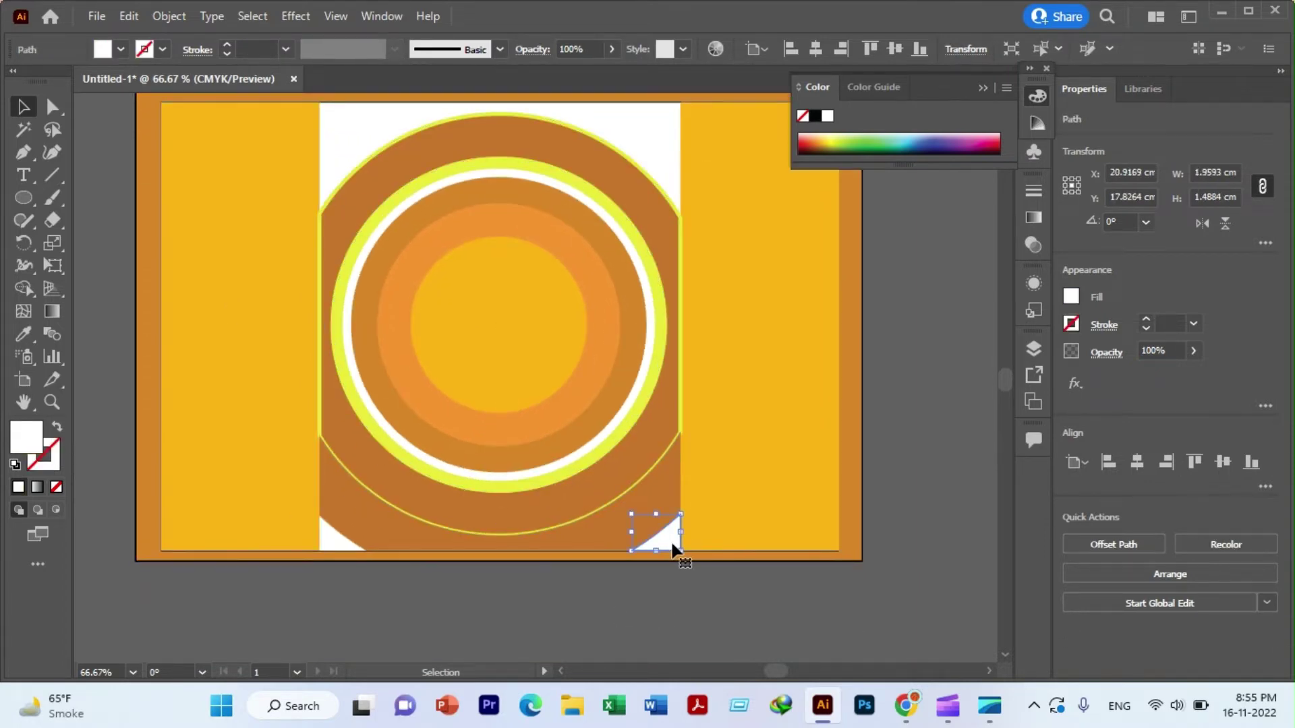
left_click(340, 546)
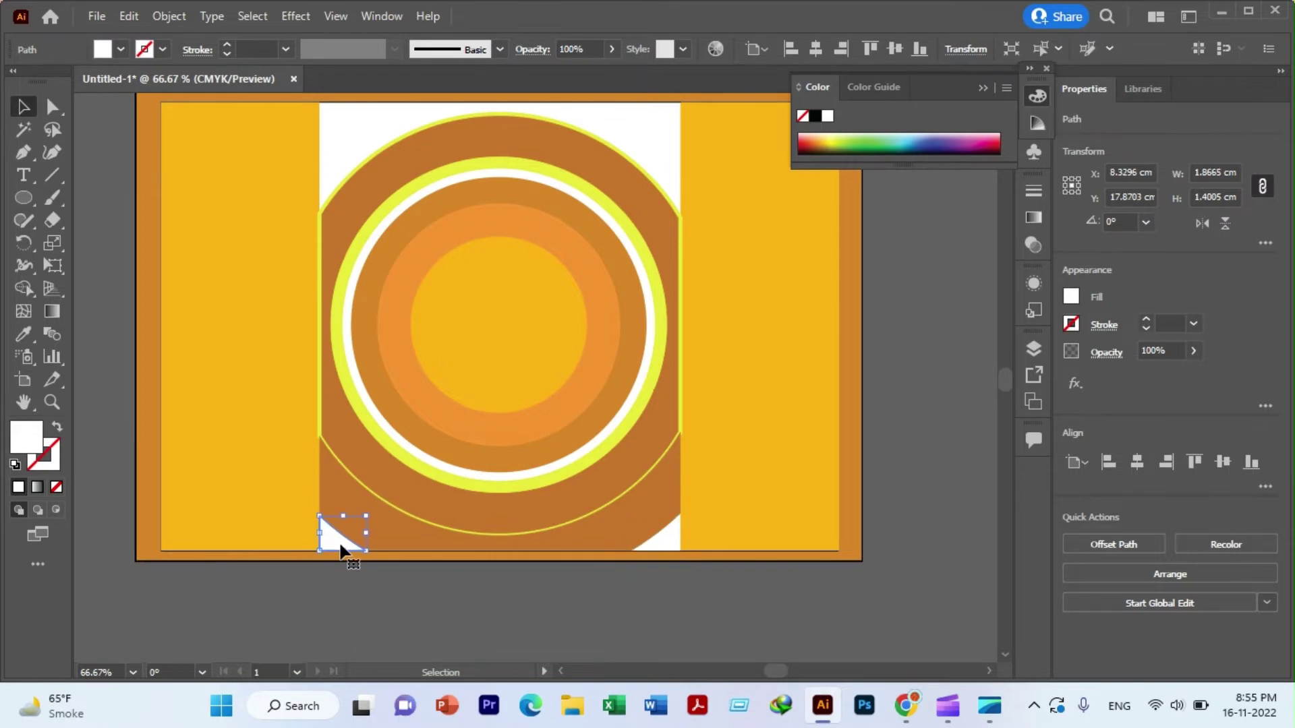
double_click(25, 437)
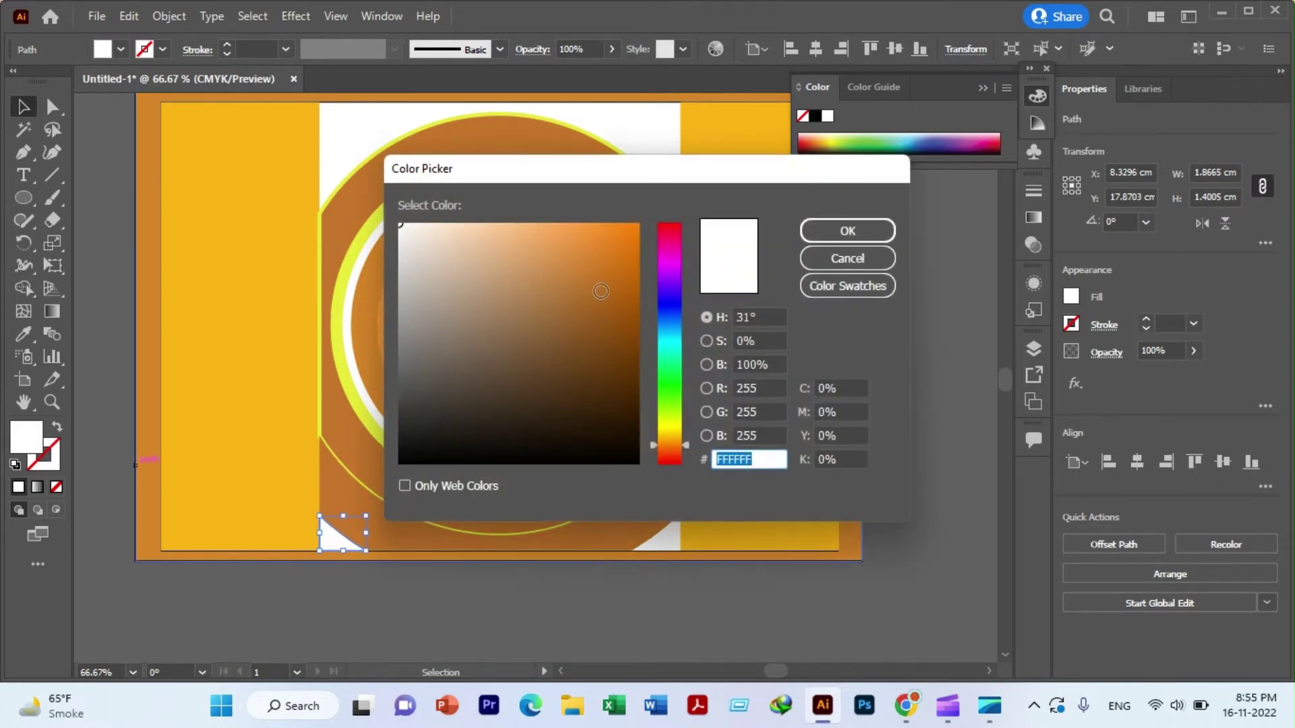
left_click(573, 227)
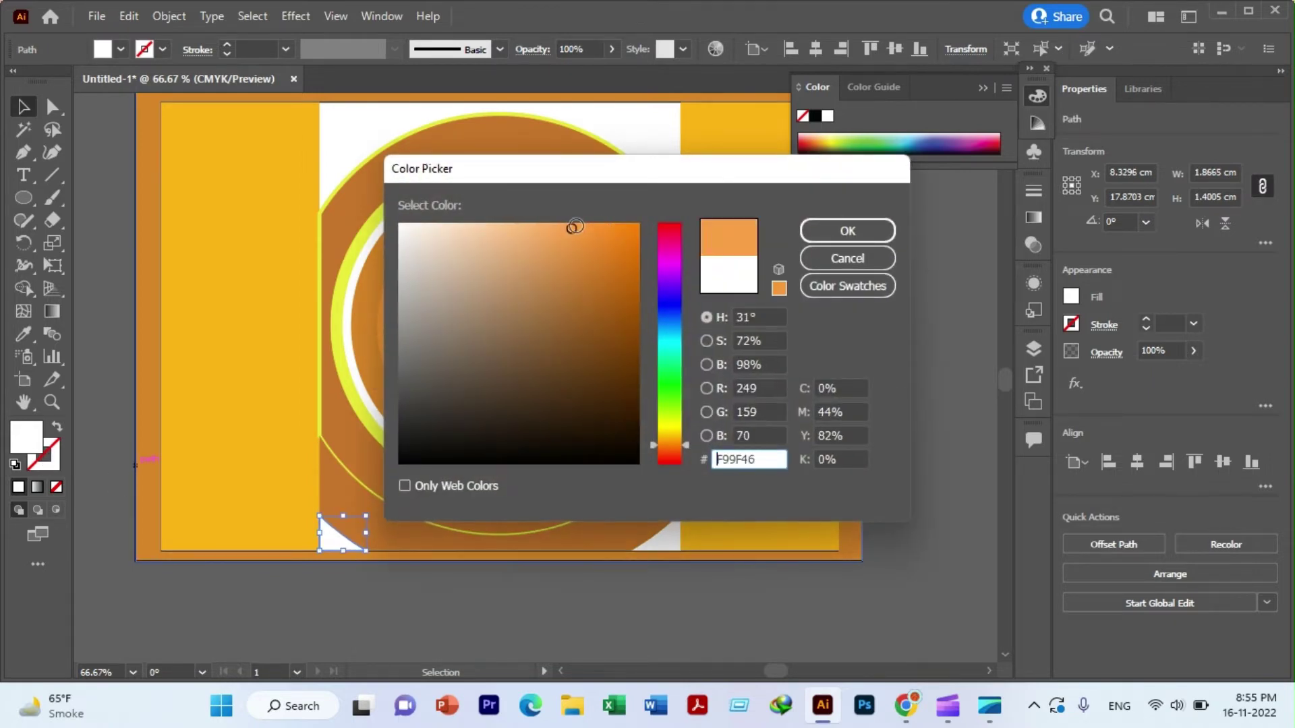
left_click(847, 231)
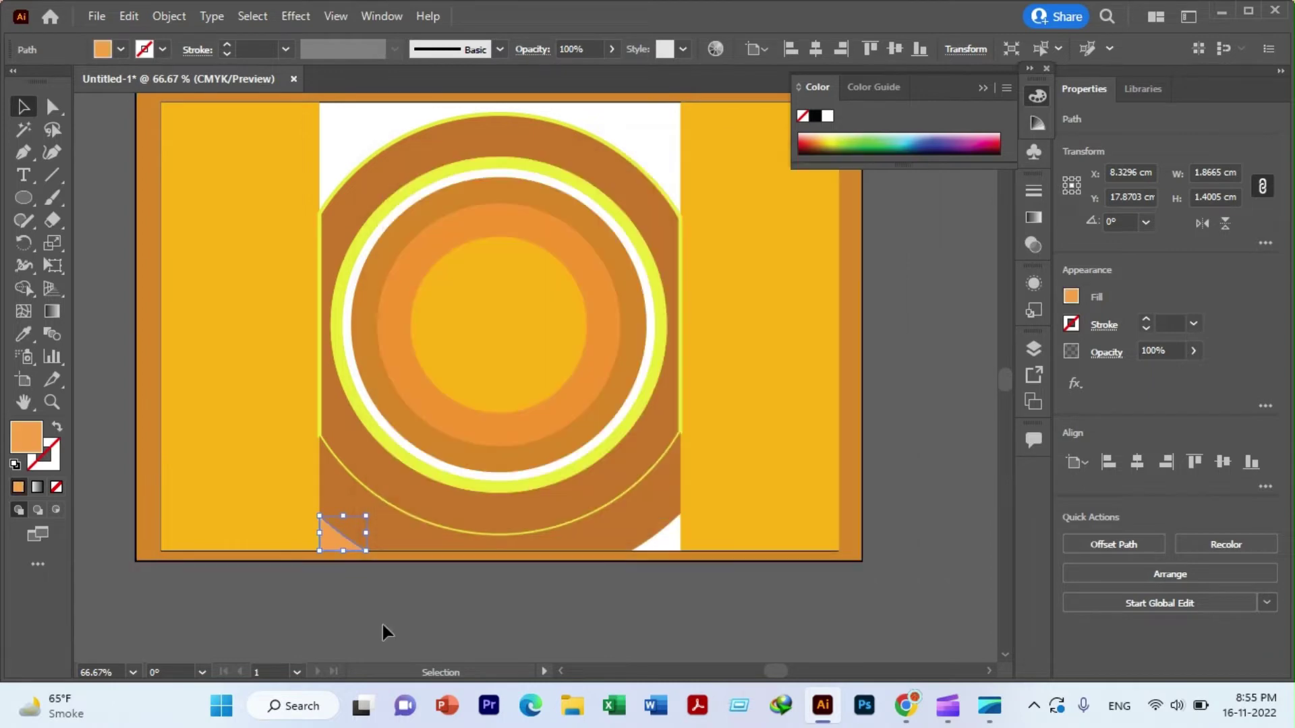
- Eyedropper the same orange onto the bottom-right corner triangle
left_click(666, 538)
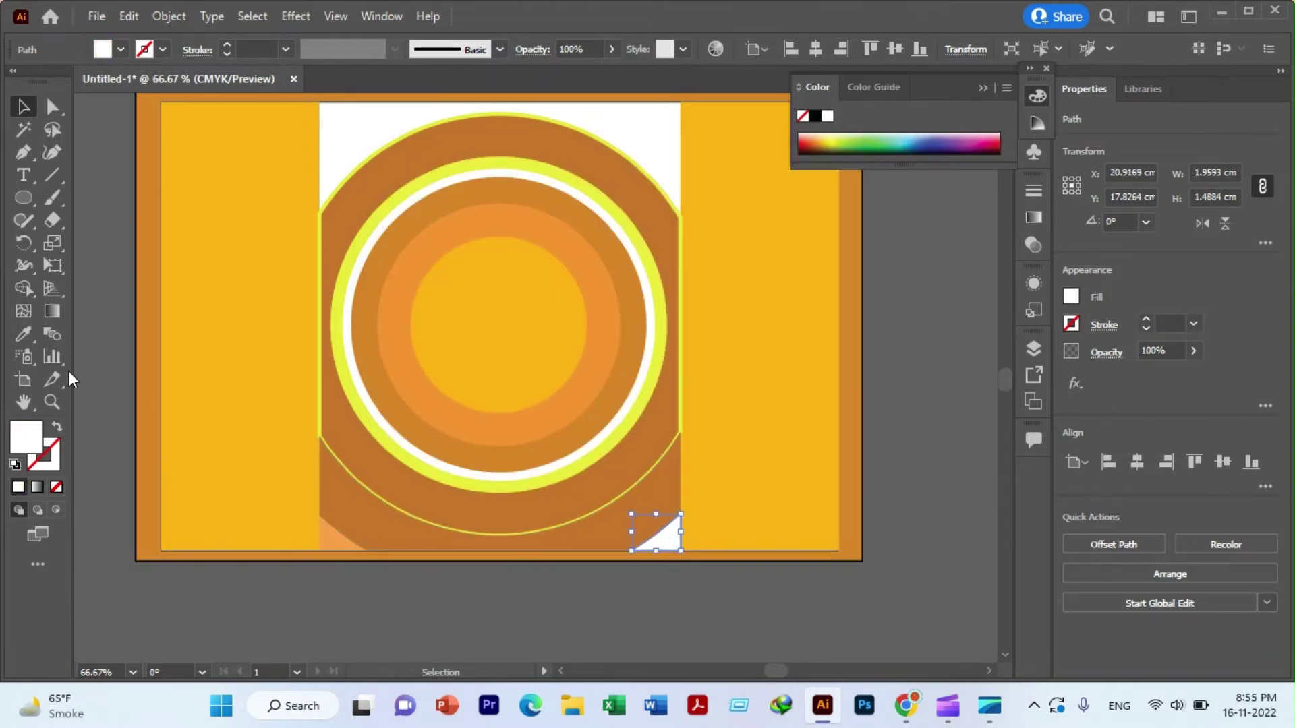
left_click(24, 333)
left_click(344, 533)
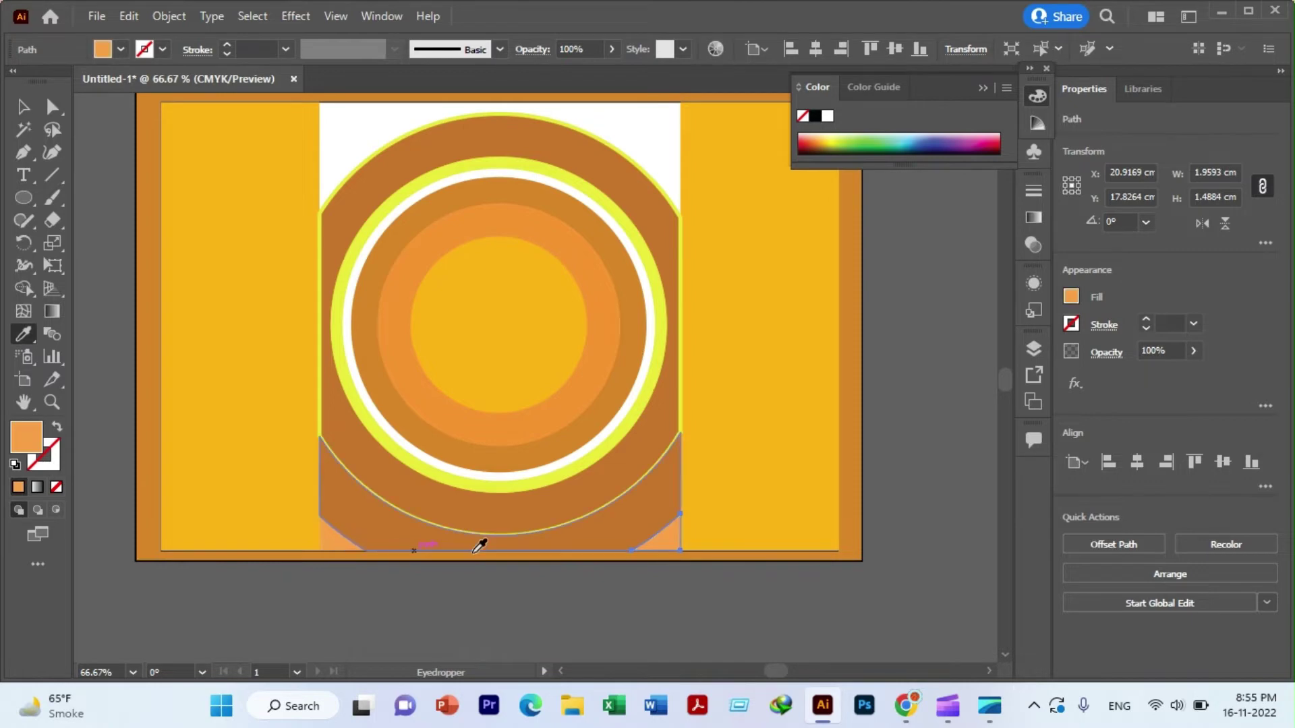
scroll(478, 546, "up", 2)
scroll(526, 456, "up", 1)
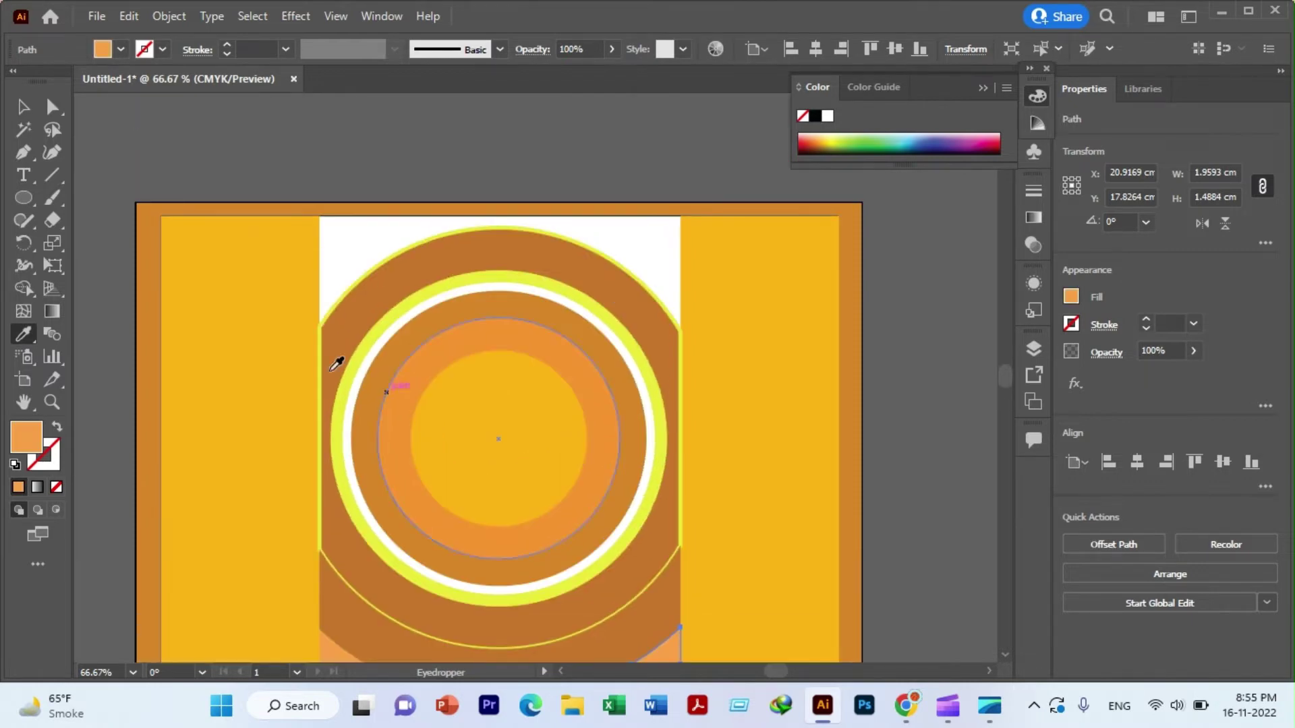
left_click(30, 109)
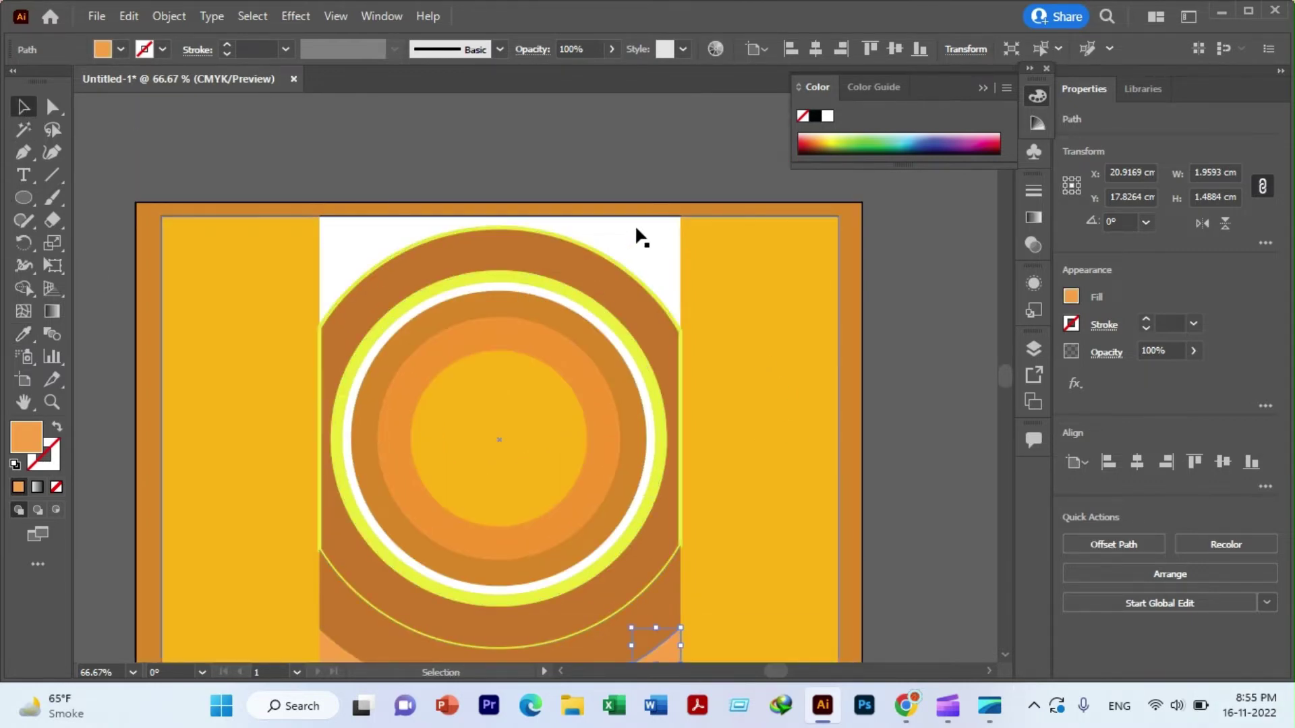
- Fill the 27.2 × 18.05 cm background rectangle with pale peach via the Color Picker
left_click(335, 223)
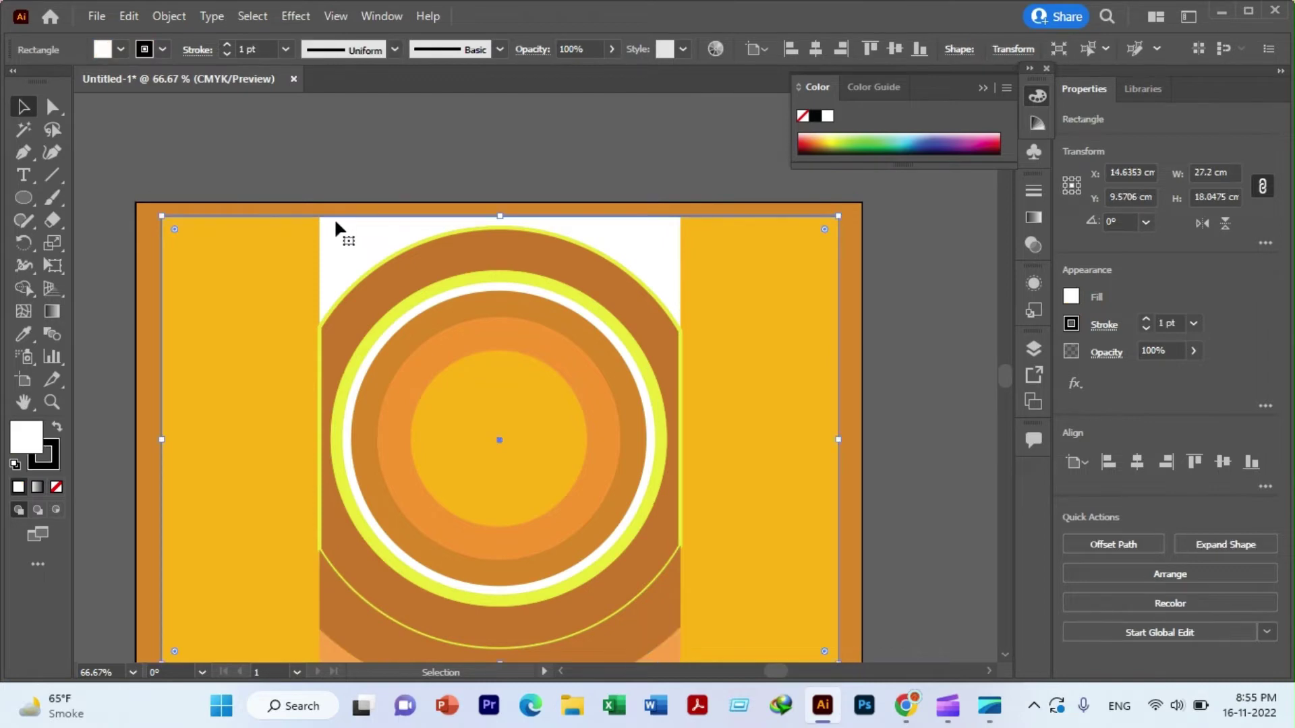
scroll(382, 229, "down", 1)
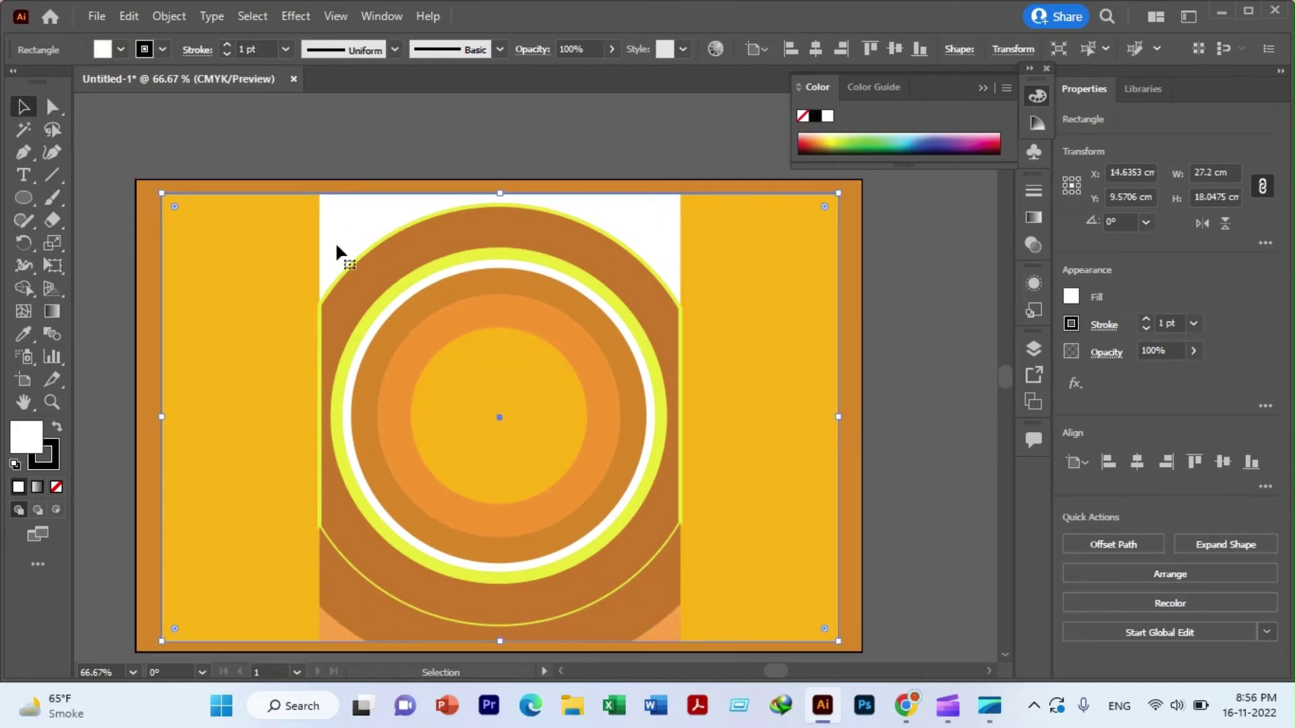
scroll(335, 244, "down", 2)
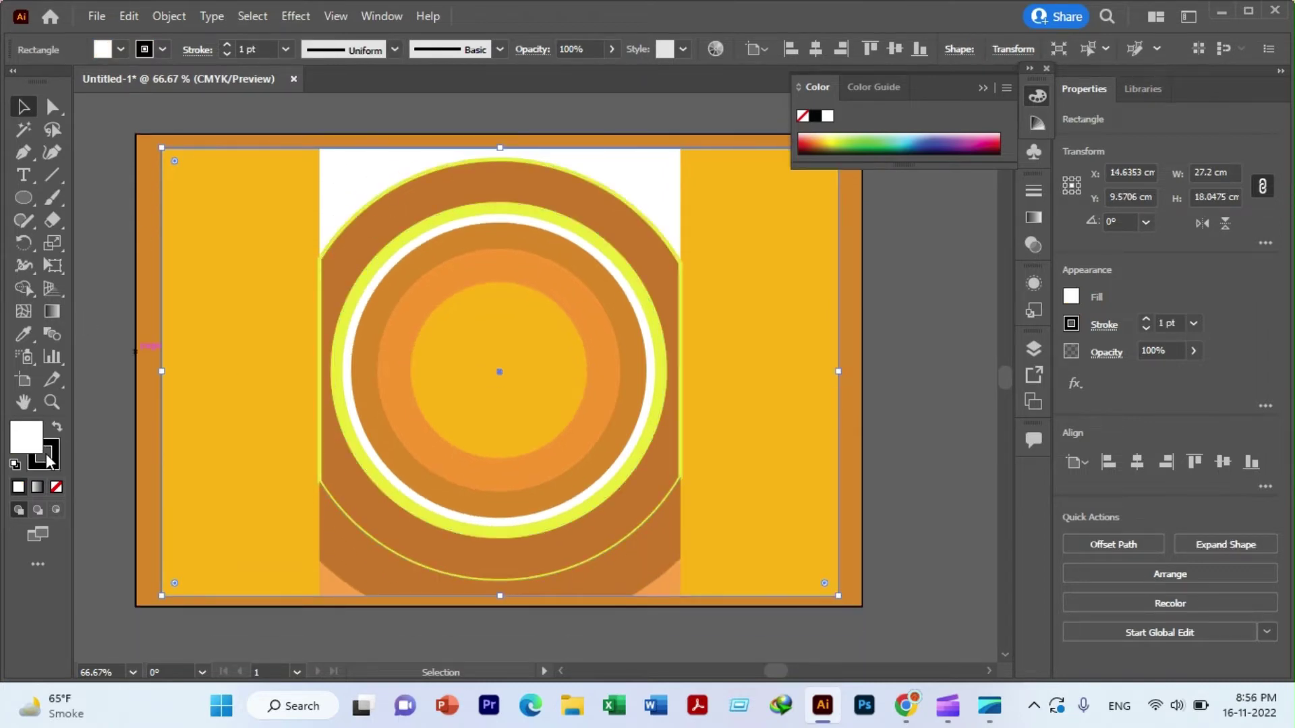
double_click(27, 438)
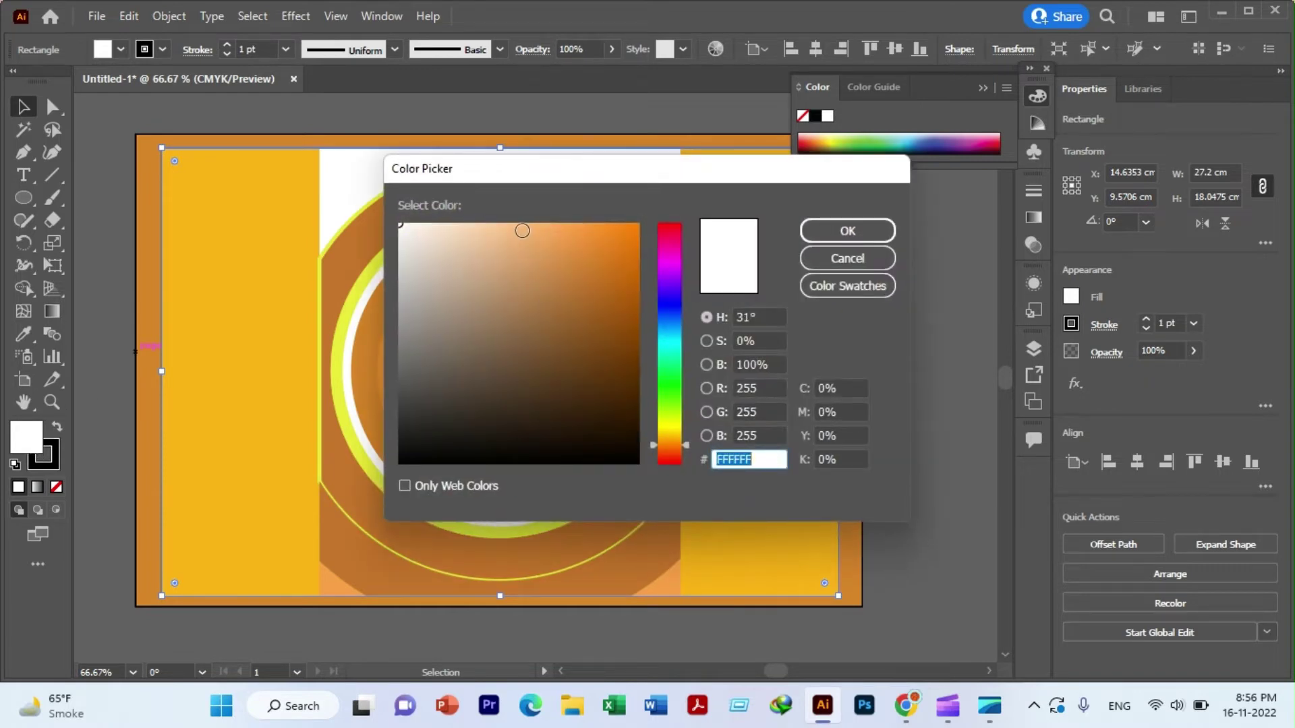
left_click(510, 229)
left_click(847, 231)
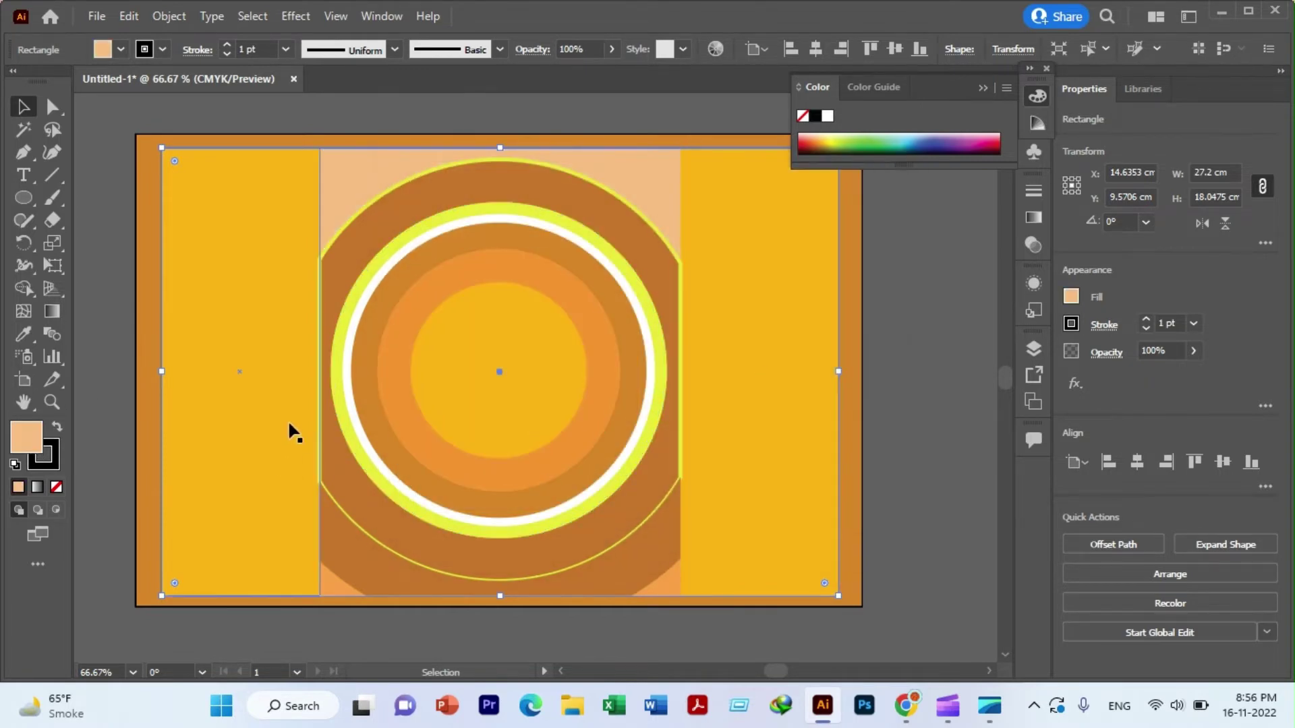
scroll(323, 371, "down", 4)
scroll(323, 371, "up", 4)
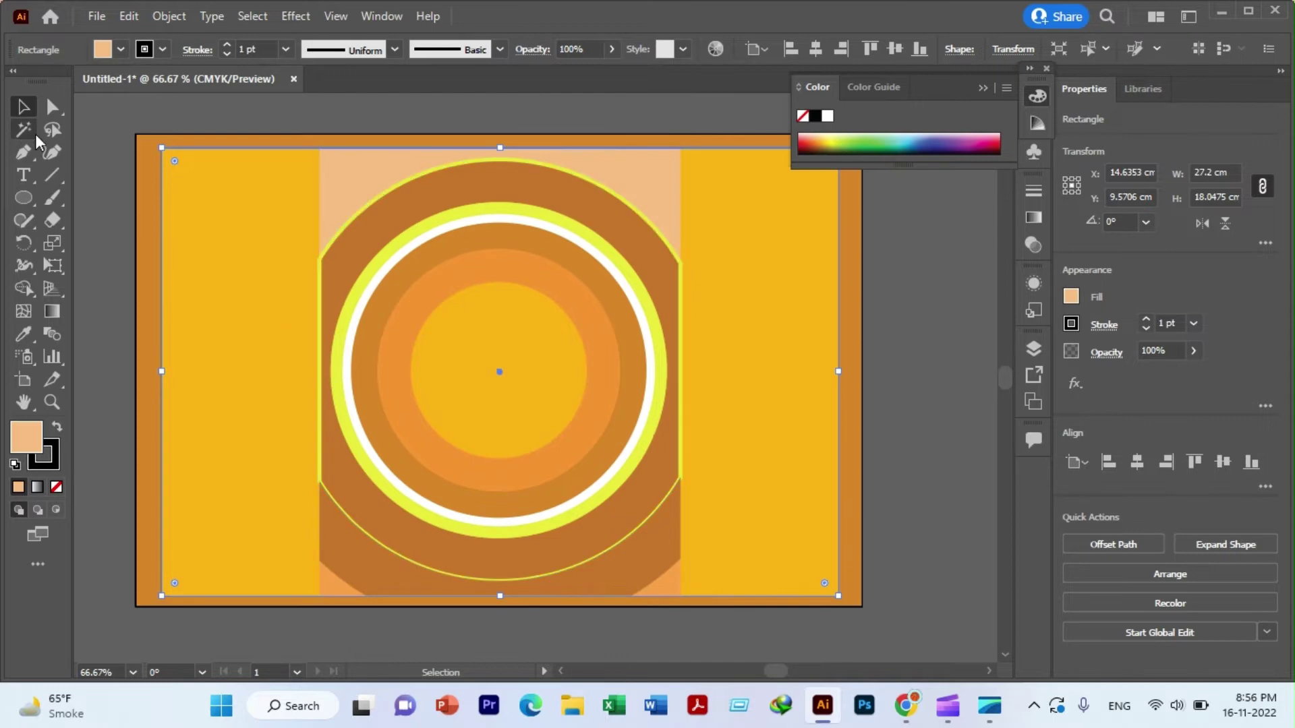
- Review Layer 1's objects in the Layers panel, then collapse the Color and Layers panels
left_click(128, 134)
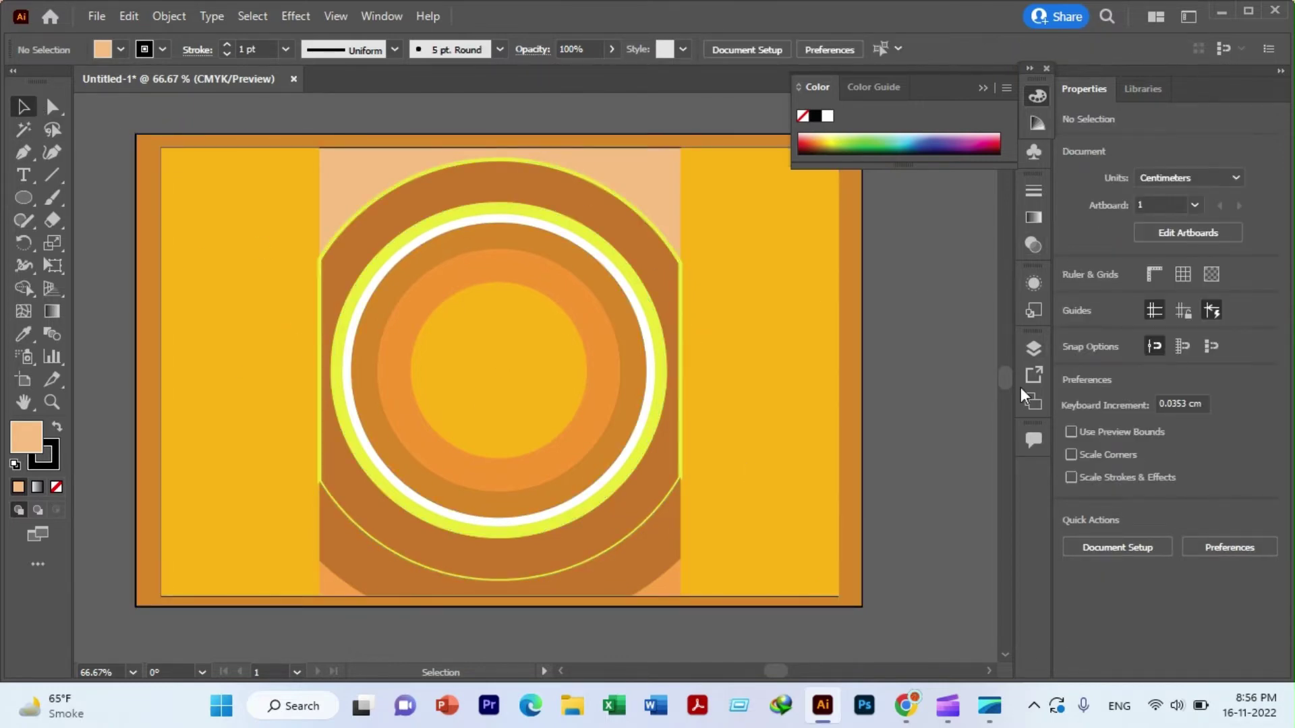
left_click(1033, 347)
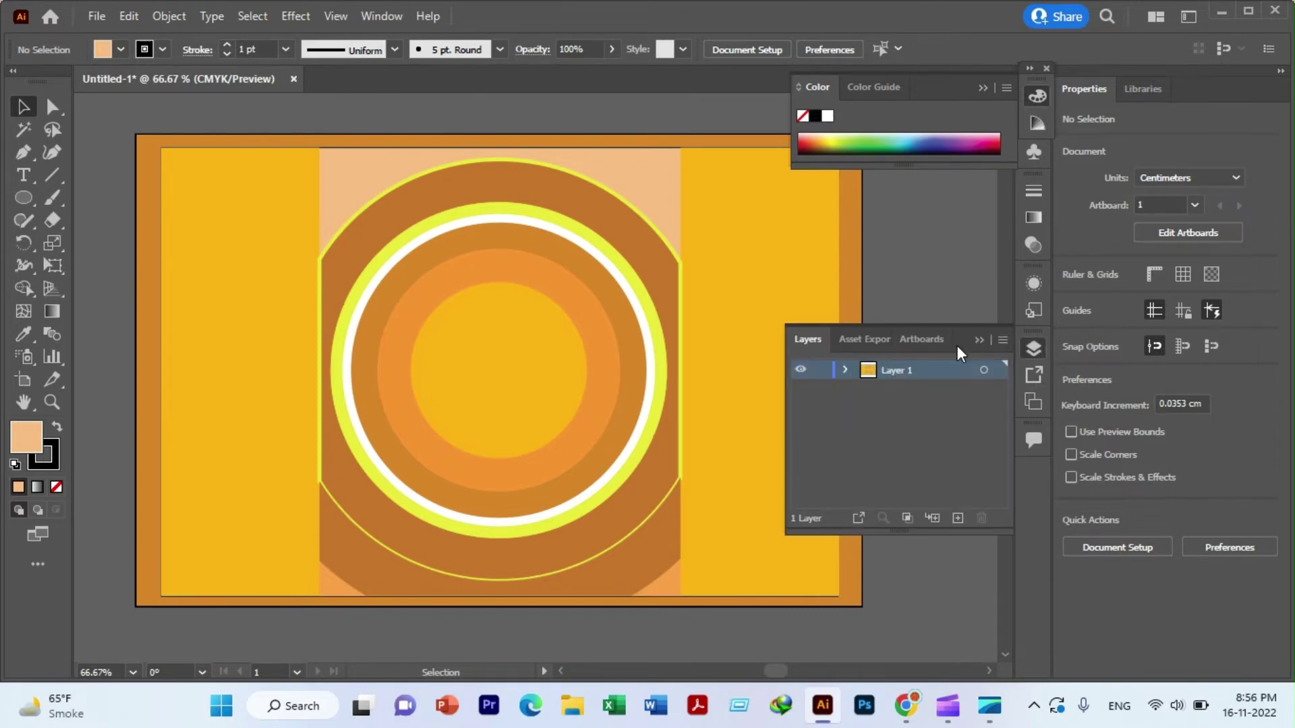
left_click(843, 370)
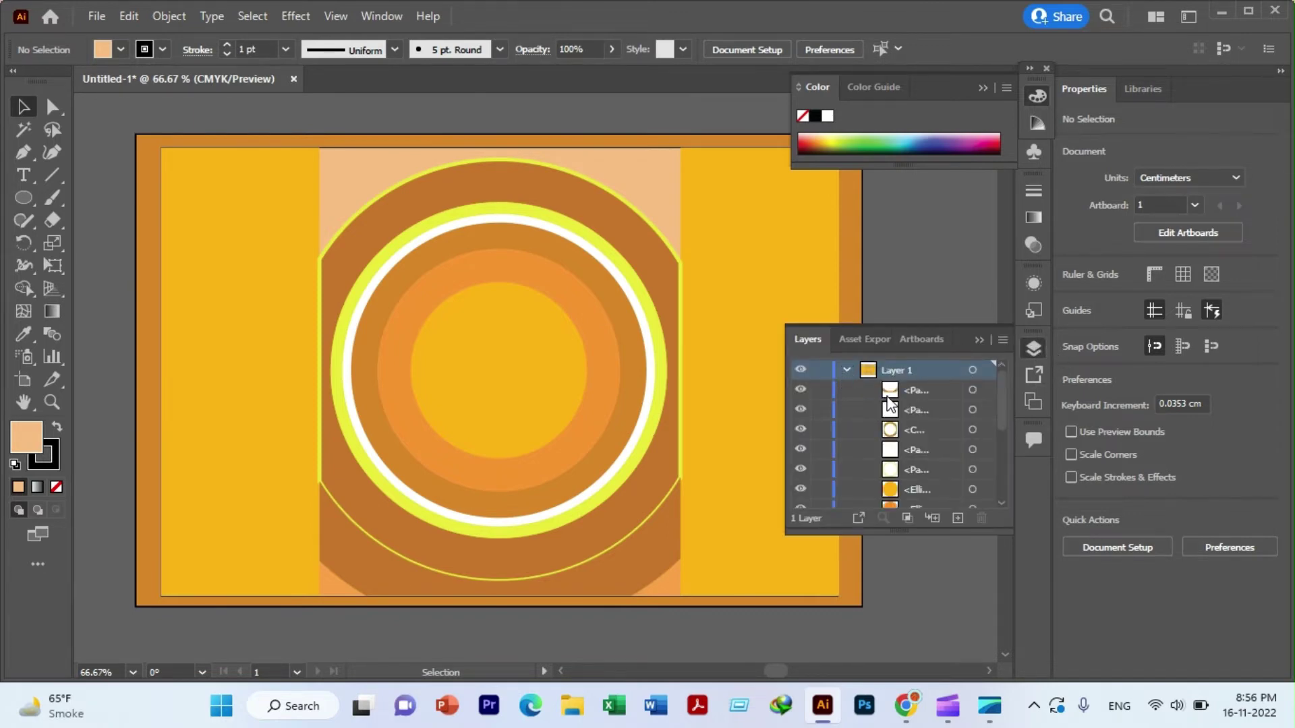
scroll(888, 402, "down", 3)
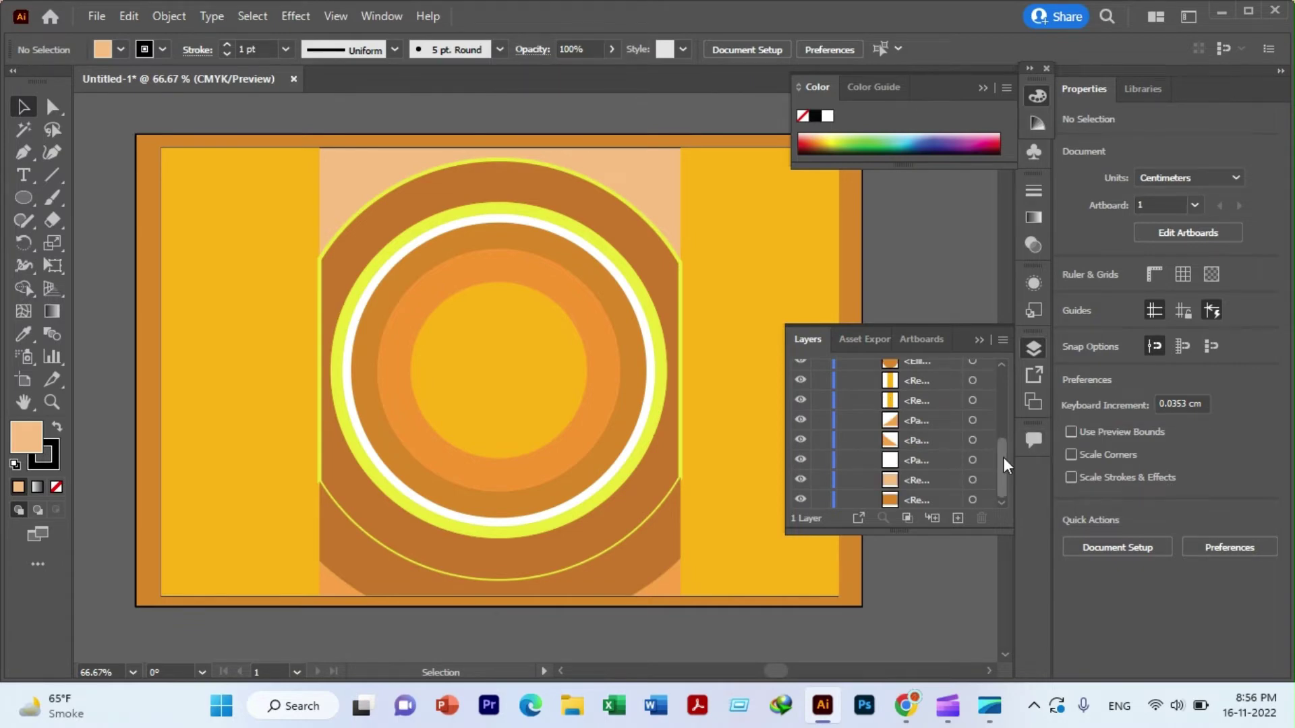
mouse_move(1002, 457)
left_mouse_down()
mouse_move(1008, 363)
mouse_move(1000, 491)
left_mouse_up()
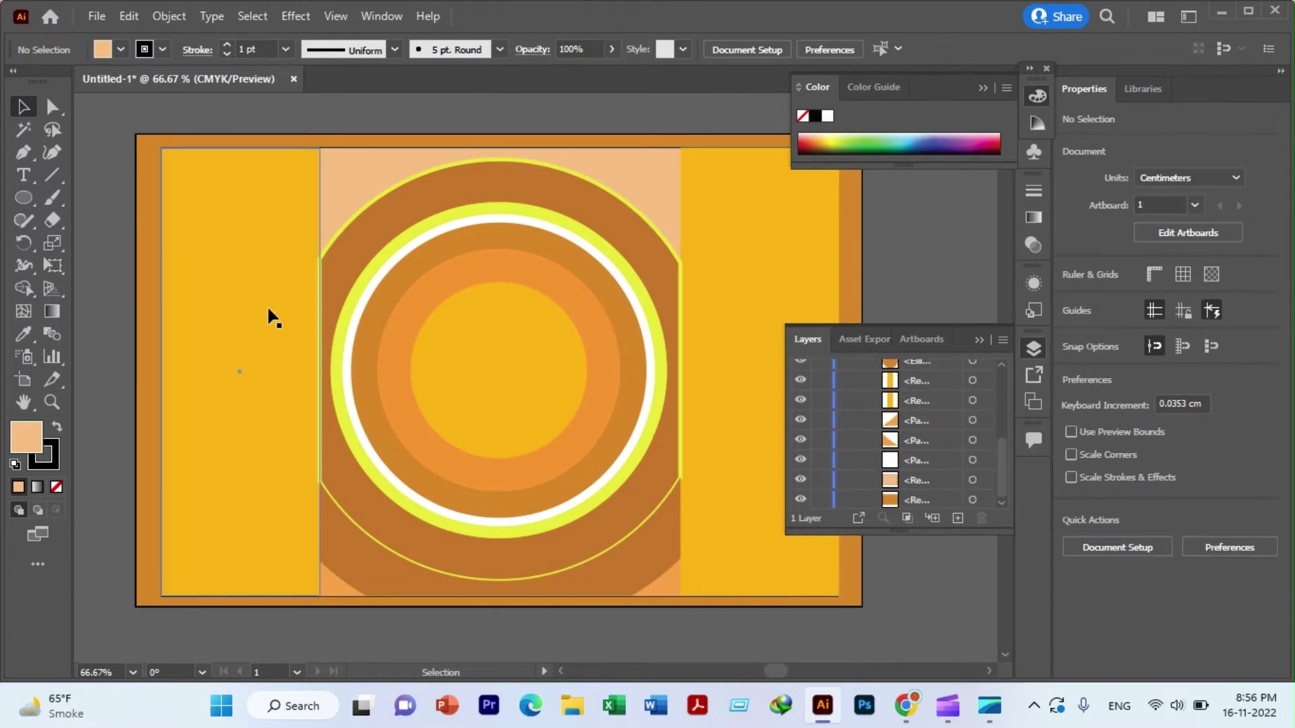
scroll(267, 302, "up", 2)
left_click(971, 192)
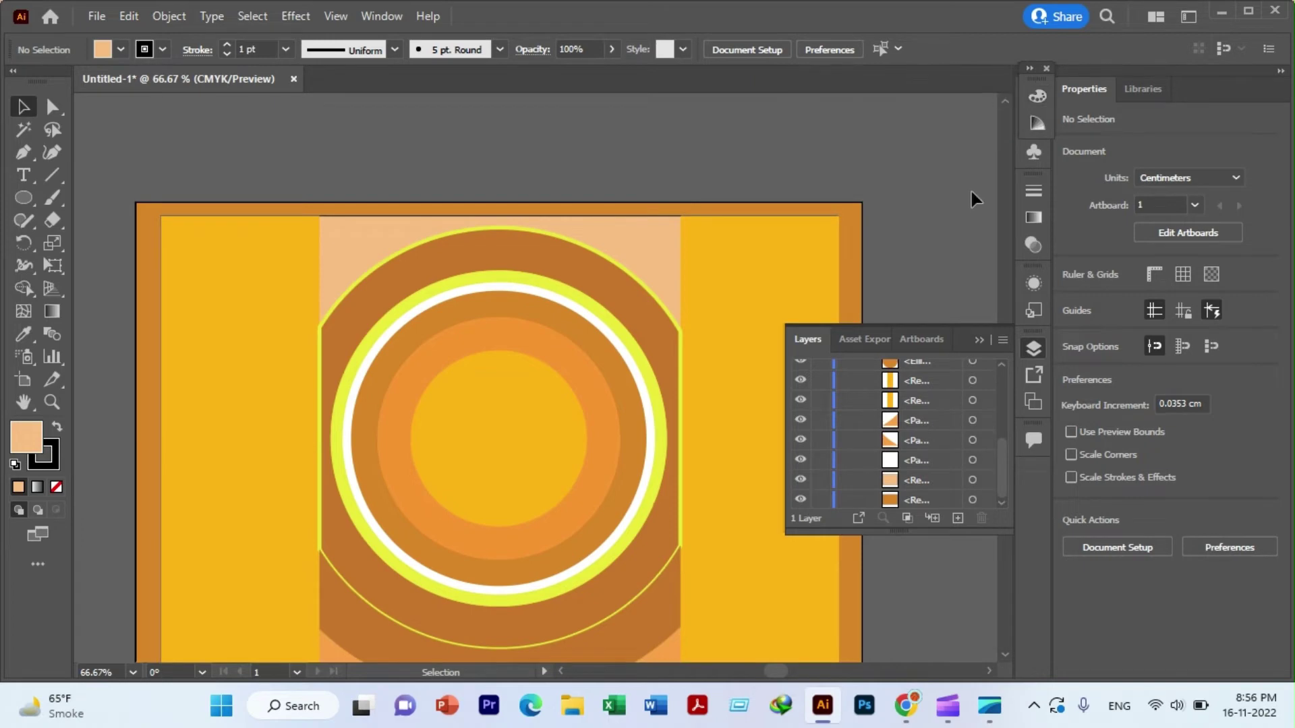
left_click(978, 339)
scroll(427, 216, "down", 2)
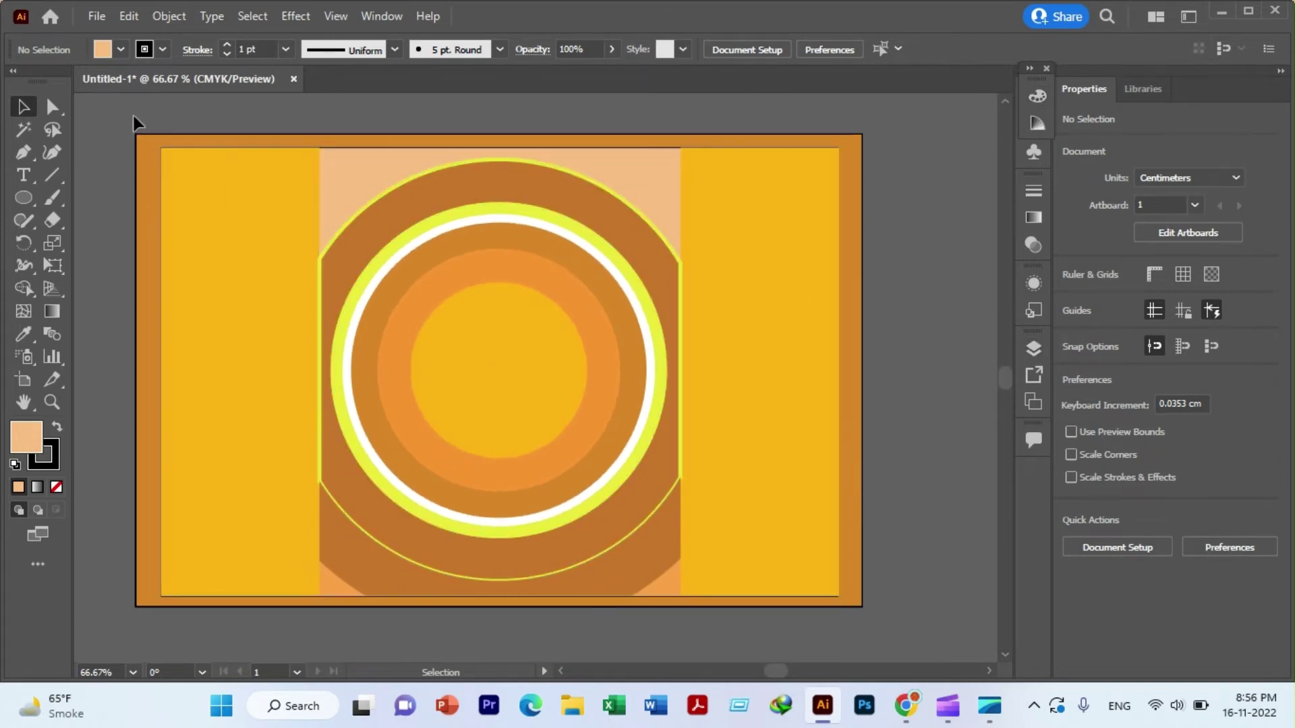
- Select all the badge artwork and group it
key("ctrl+a")
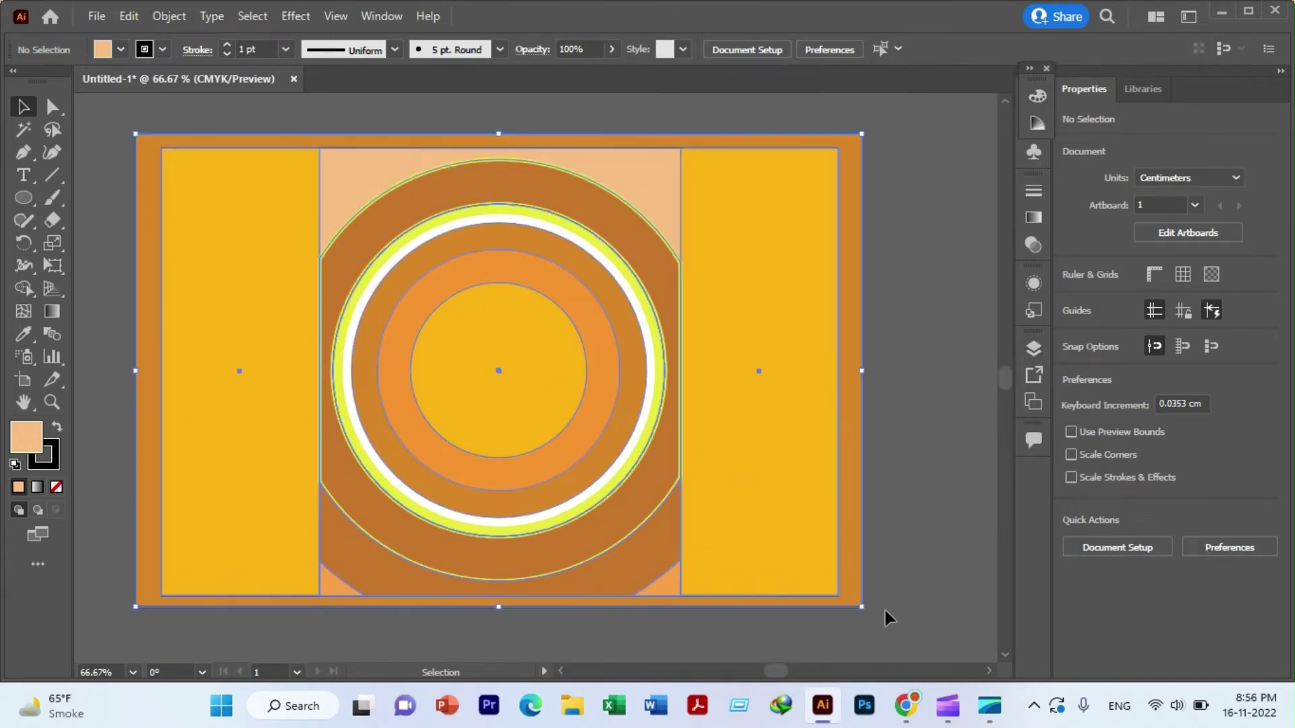
right_click(347, 241)
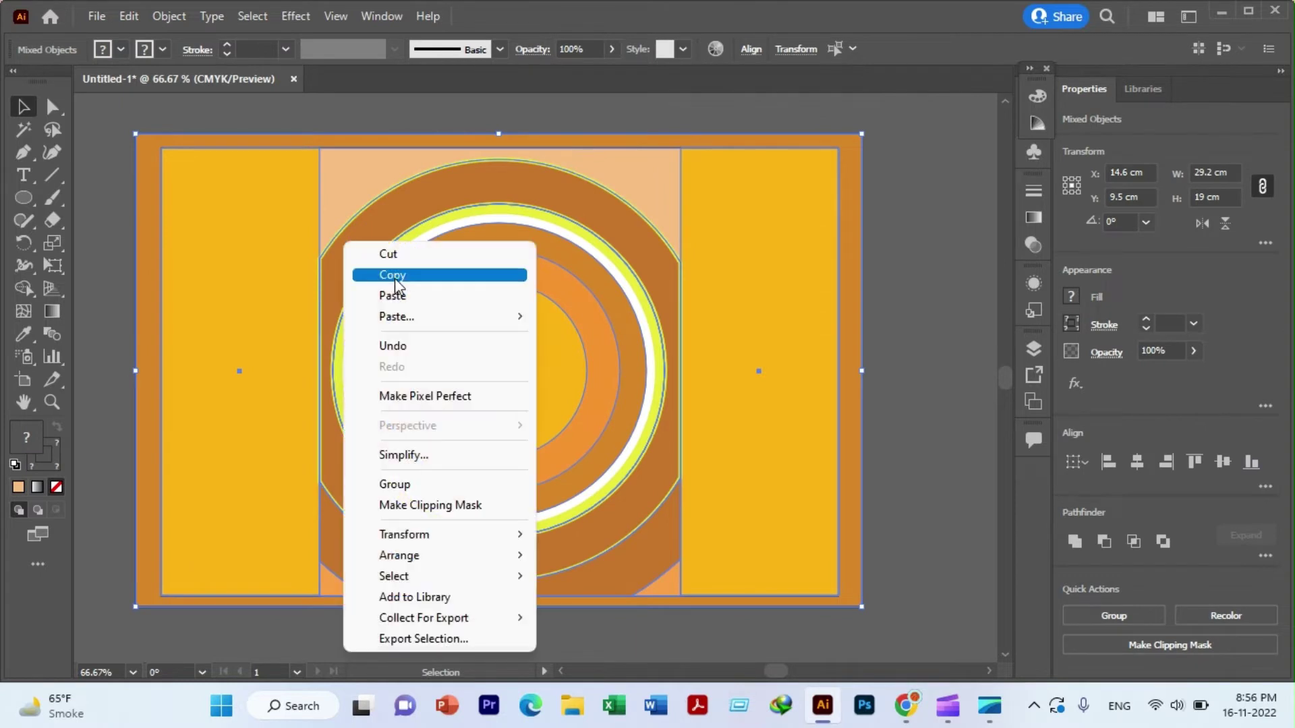
left_click(402, 484)
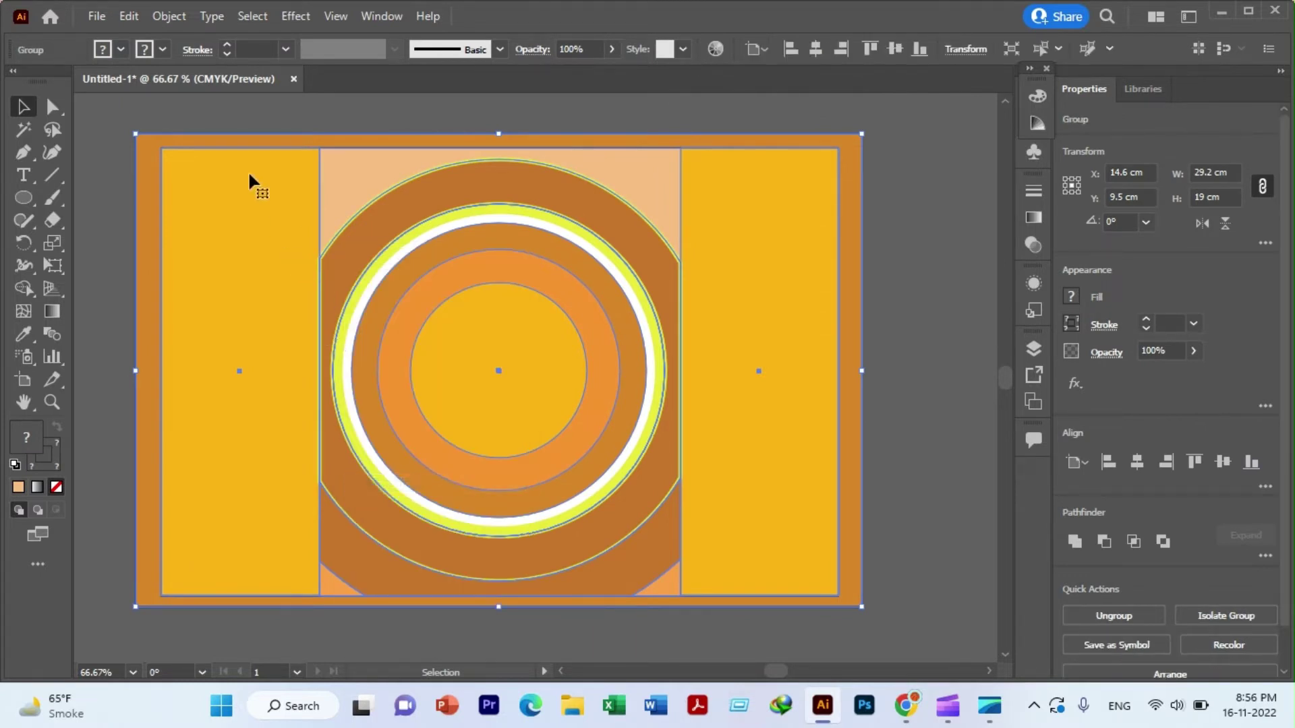
left_click(249, 118)
left_click(408, 218)
left_click(307, 116)
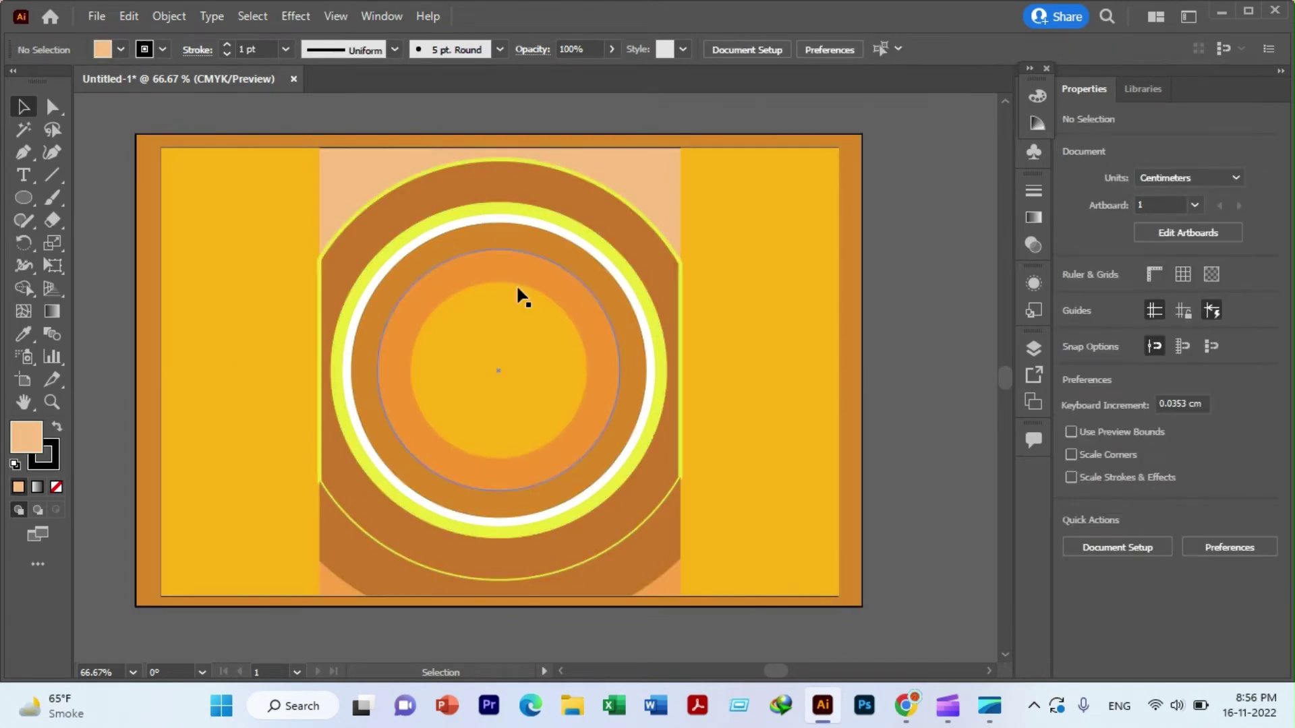
- Lock the badge group with Object > Lock > Selection
left_click(706, 538)
left_click(167, 16)
mouse_move(303, 142)
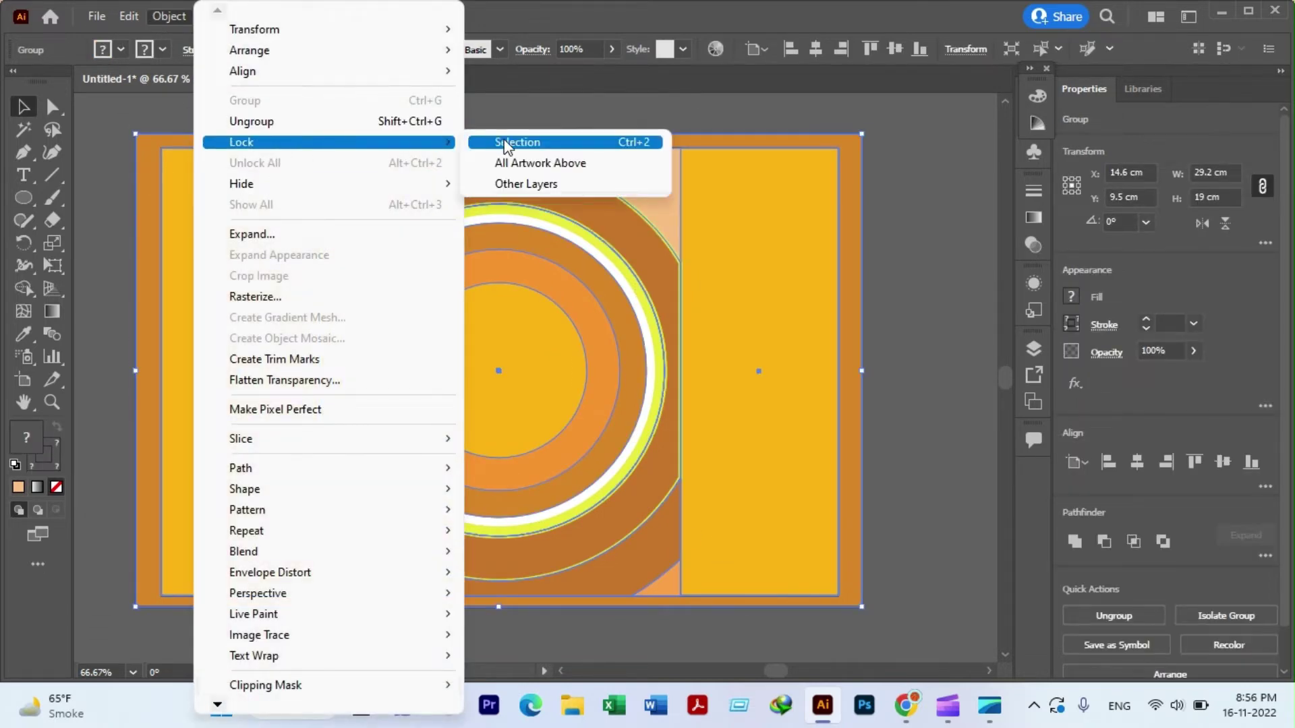
left_click(505, 141)
scroll(506, 369, "down", 1)
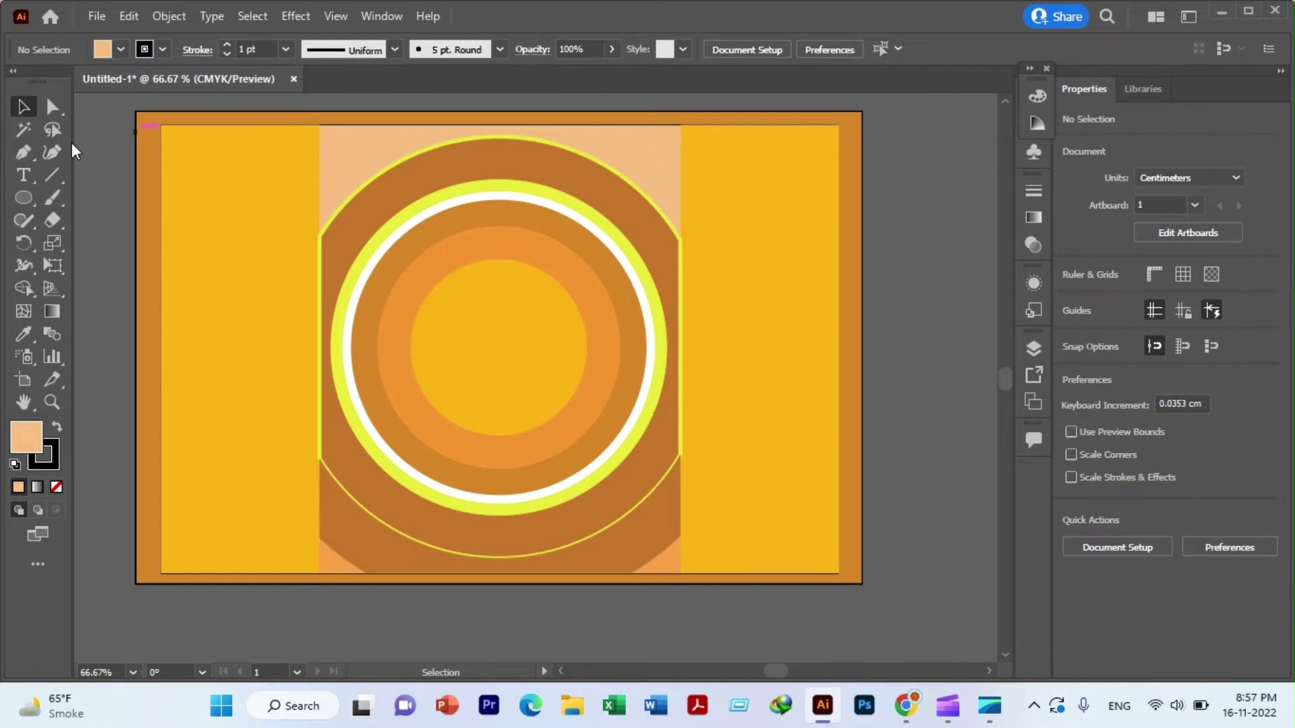
right_click(24, 199)
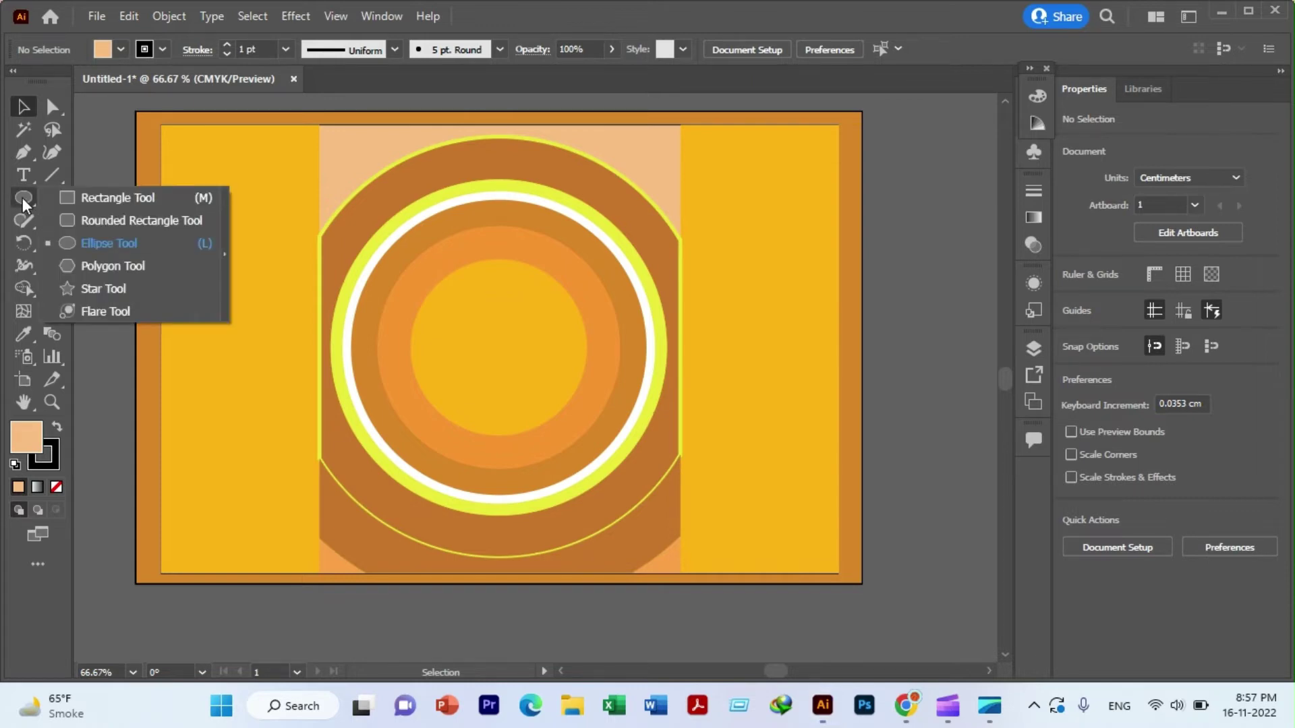
left_click(18, 176)
- Type '10% souce' as a new text object near the badge's top right
left_click(609, 140)
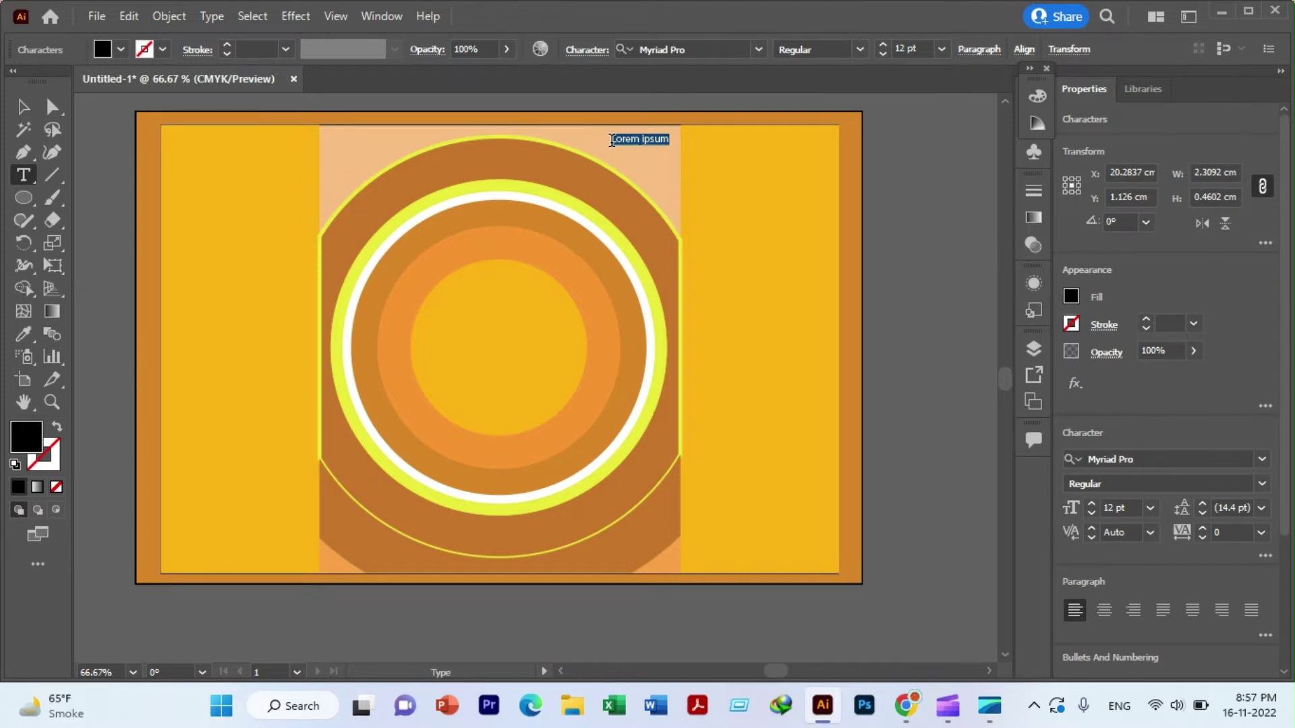
key("BackSpace")
key("BackSpace")
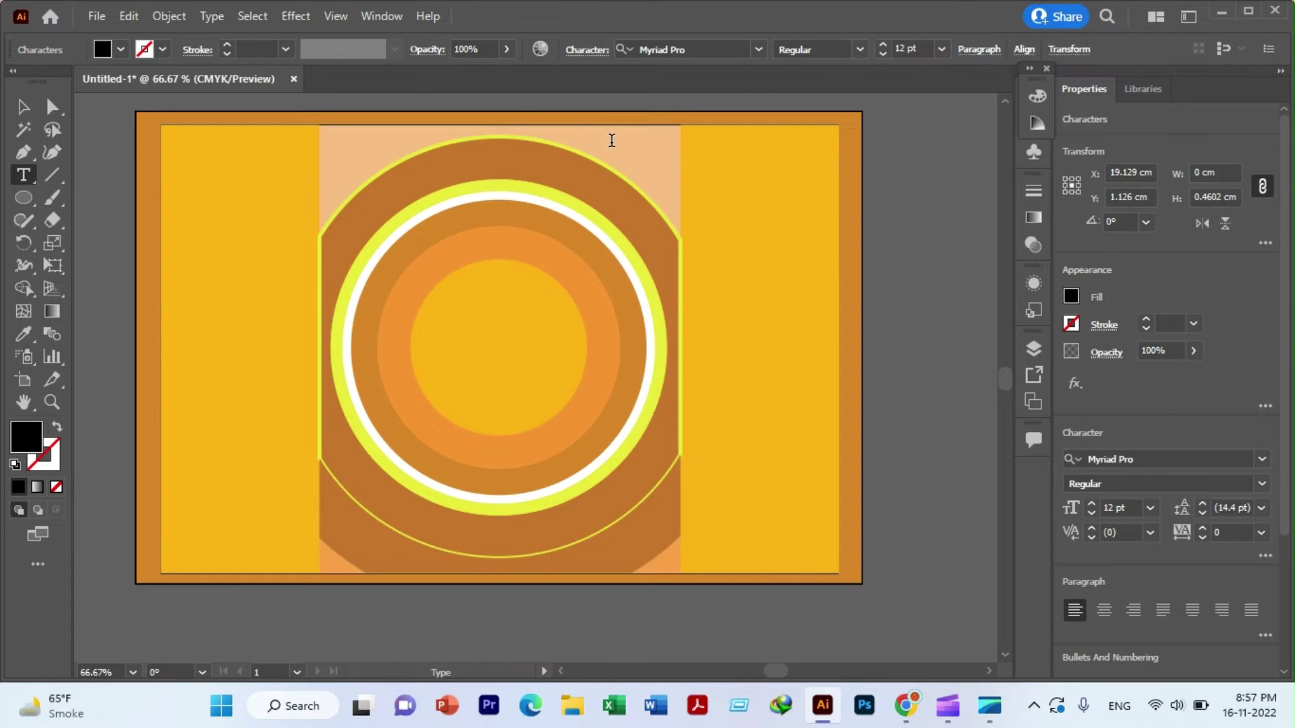
type("4")
type("0% e")
type("x")
key("BackSpace")
key("BackSpace")
key("BackSpace")
key("BackSpace")
key("BackSpace")
type("sc")
type("ce")
key("shift+Left")
key("shift+Left")
key("ctrl")
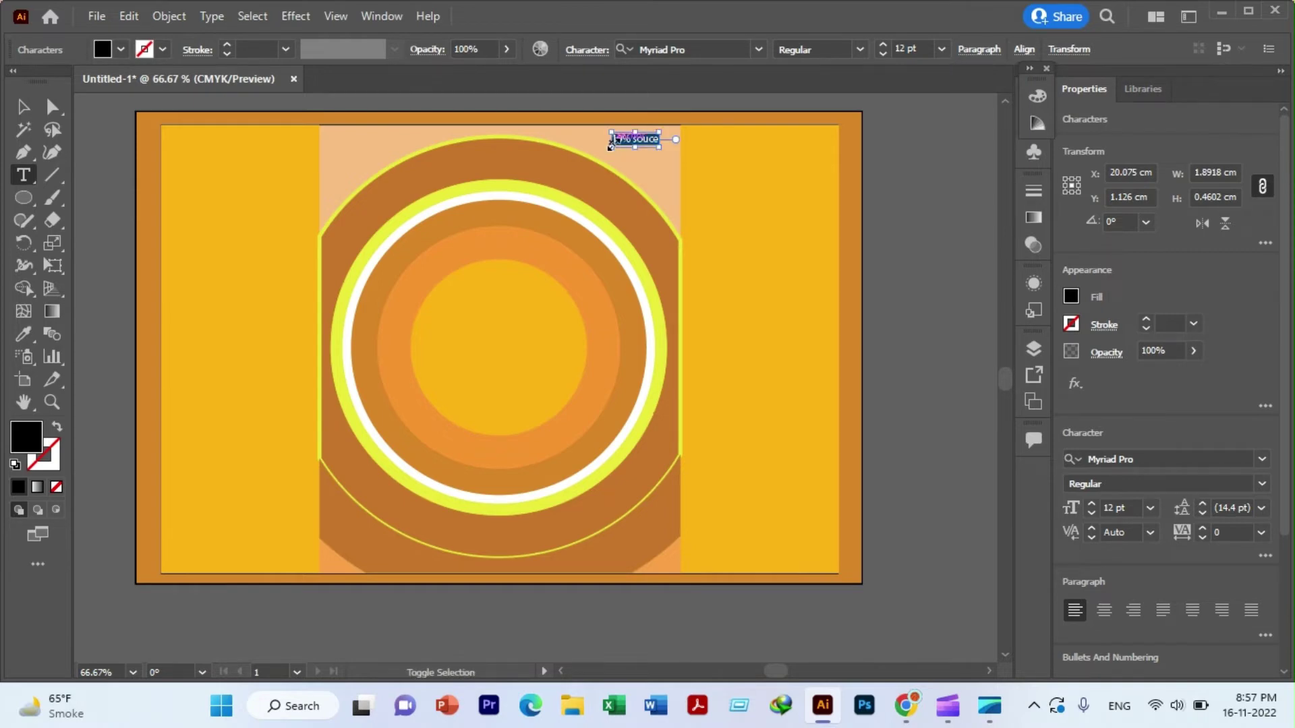
- Enlarge the '10% souce' text to 38 pt
key("ctrl+shift+period")
key("ctrl+shift+period")
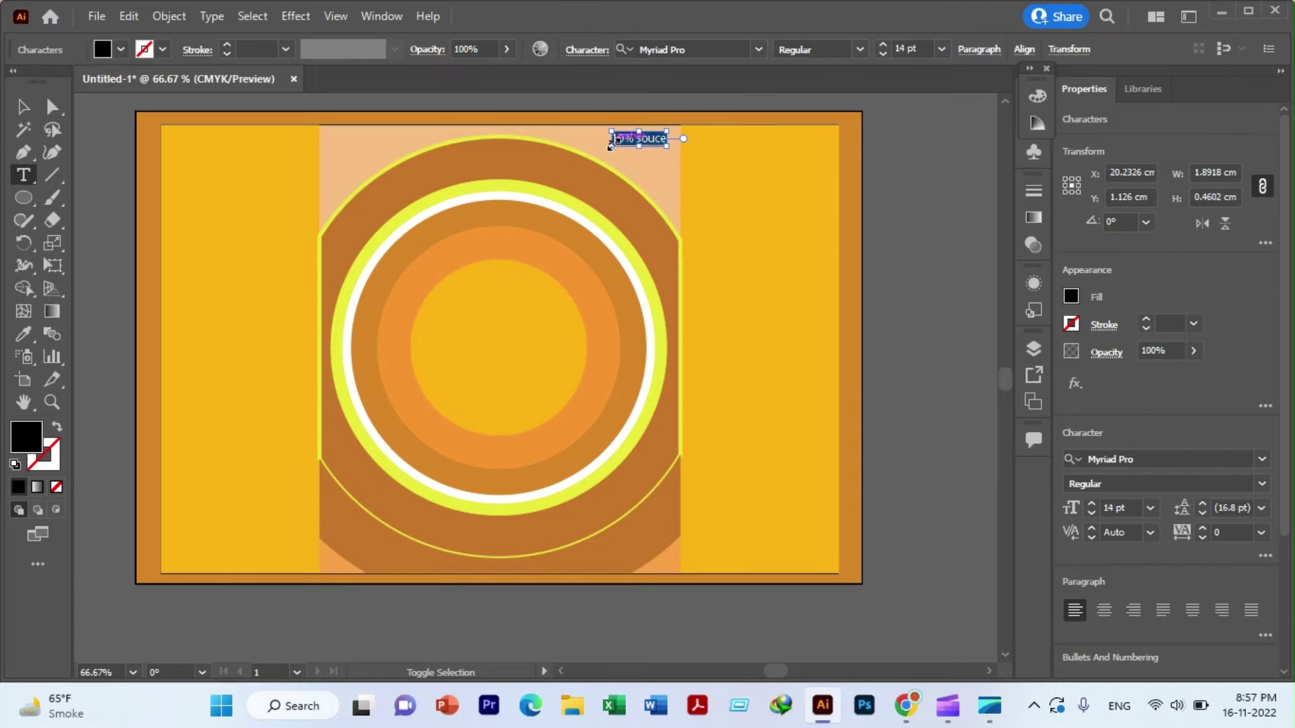
key("ctrl+shift+period")
key("ctrl+shift+period")
key("ctrl+shift+period")
key("ctrl+shift+period")
key("ctrl+shift+period")
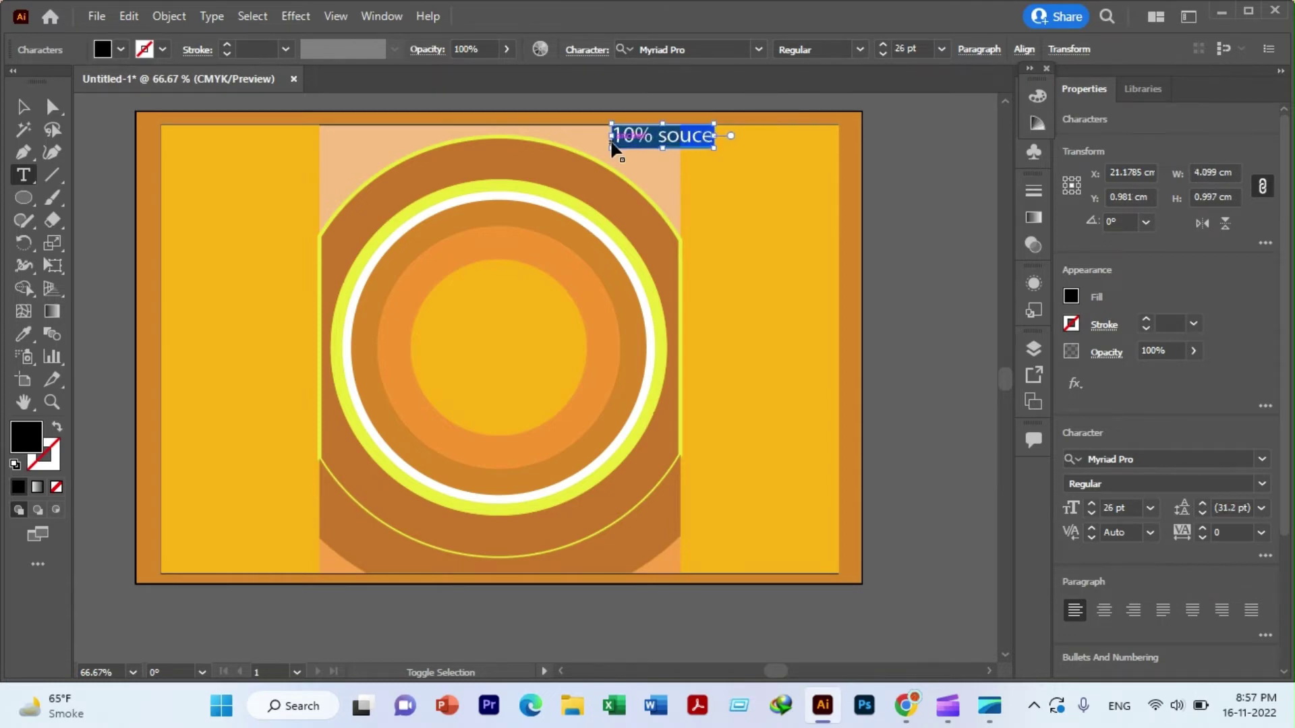
key("ctrl+shift+period")
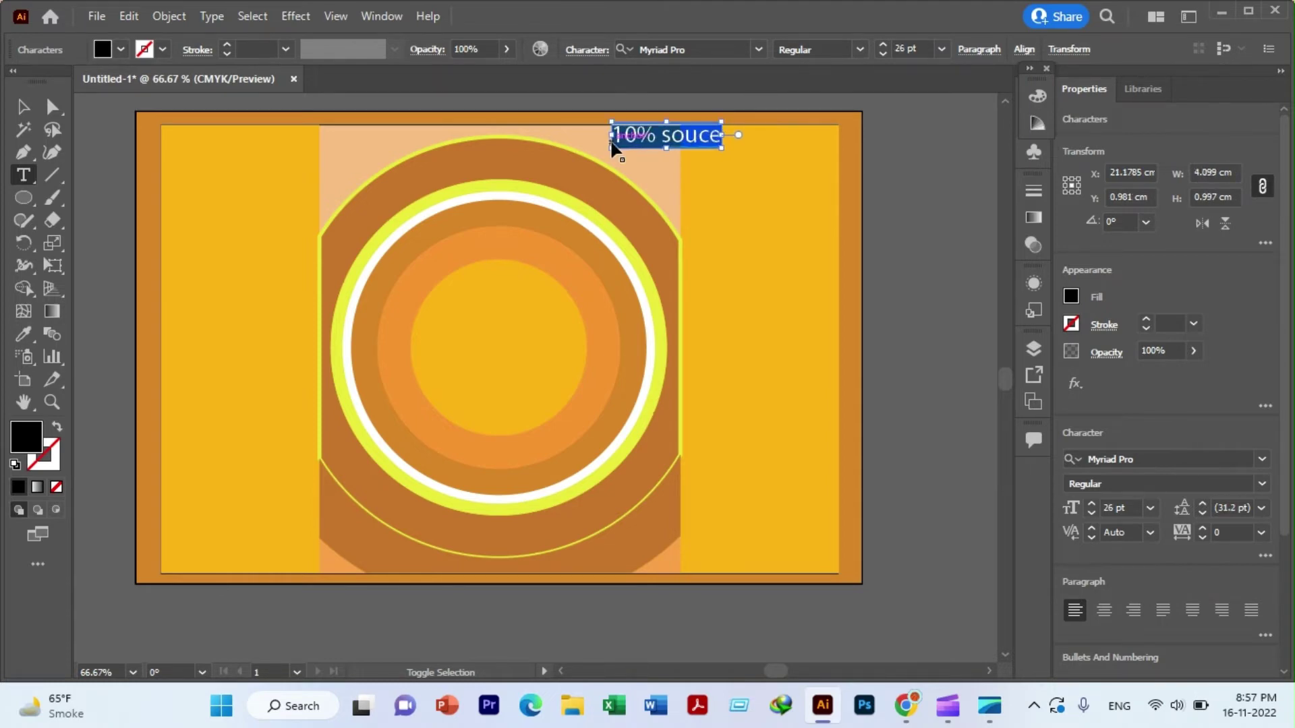
key("ctrl+shift+period")
key("ctrl+shift+period")
key("ctrl+shift+period")
key("ctrl+shift+period")
key("ctrl+shift+period")
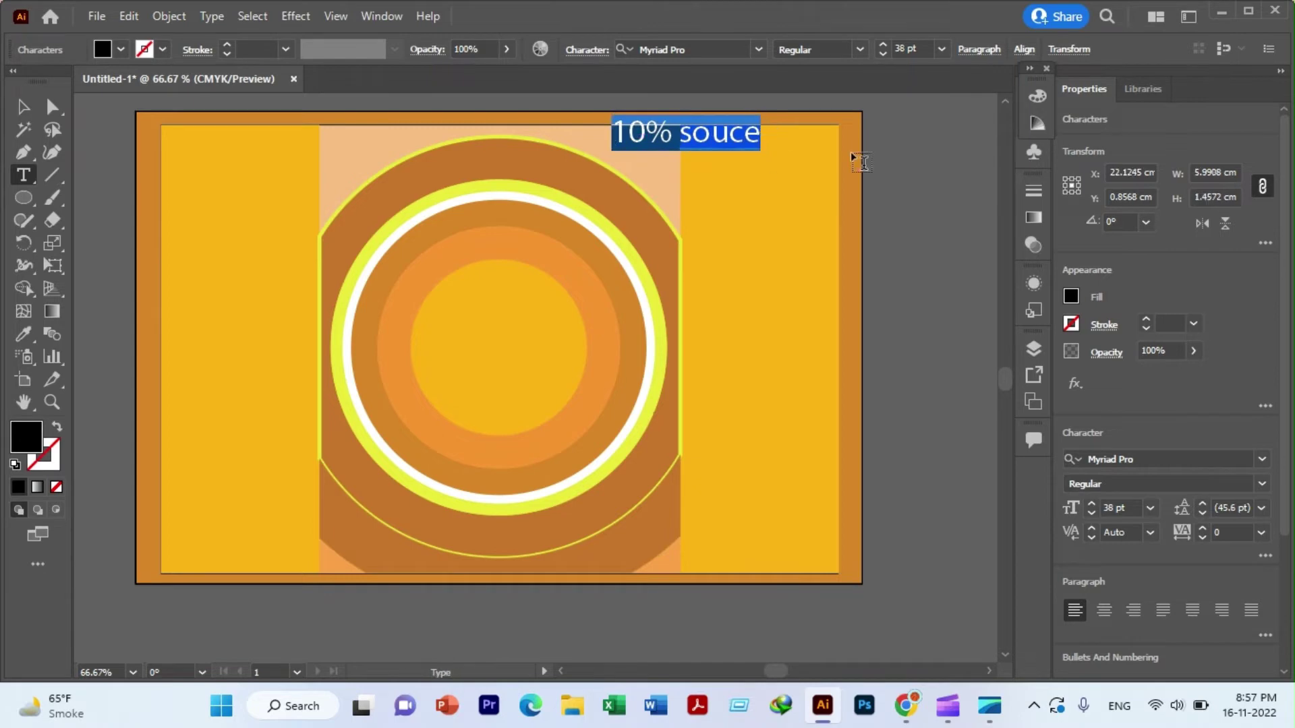
- Browse the font list and apply Source Sans Pro Black to the 38 pt '10% souce' text
left_click(23, 108)
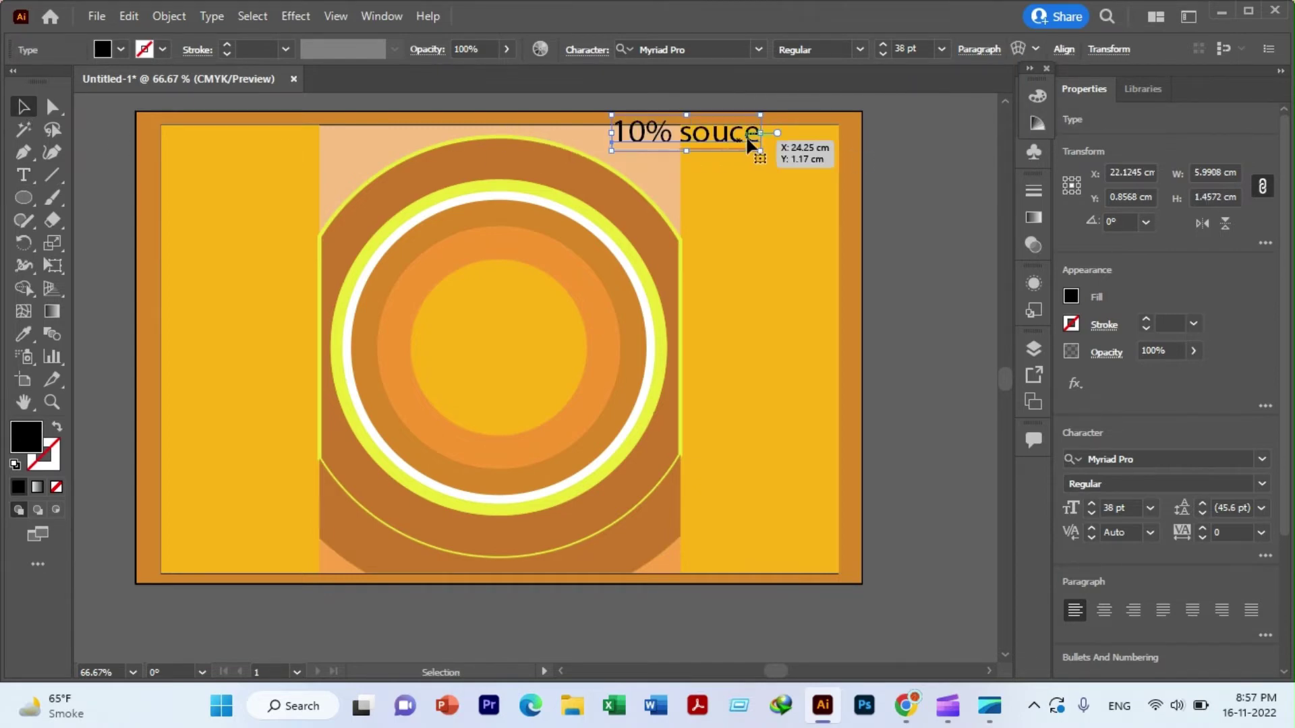
left_click(1261, 460)
left_click(1246, 520)
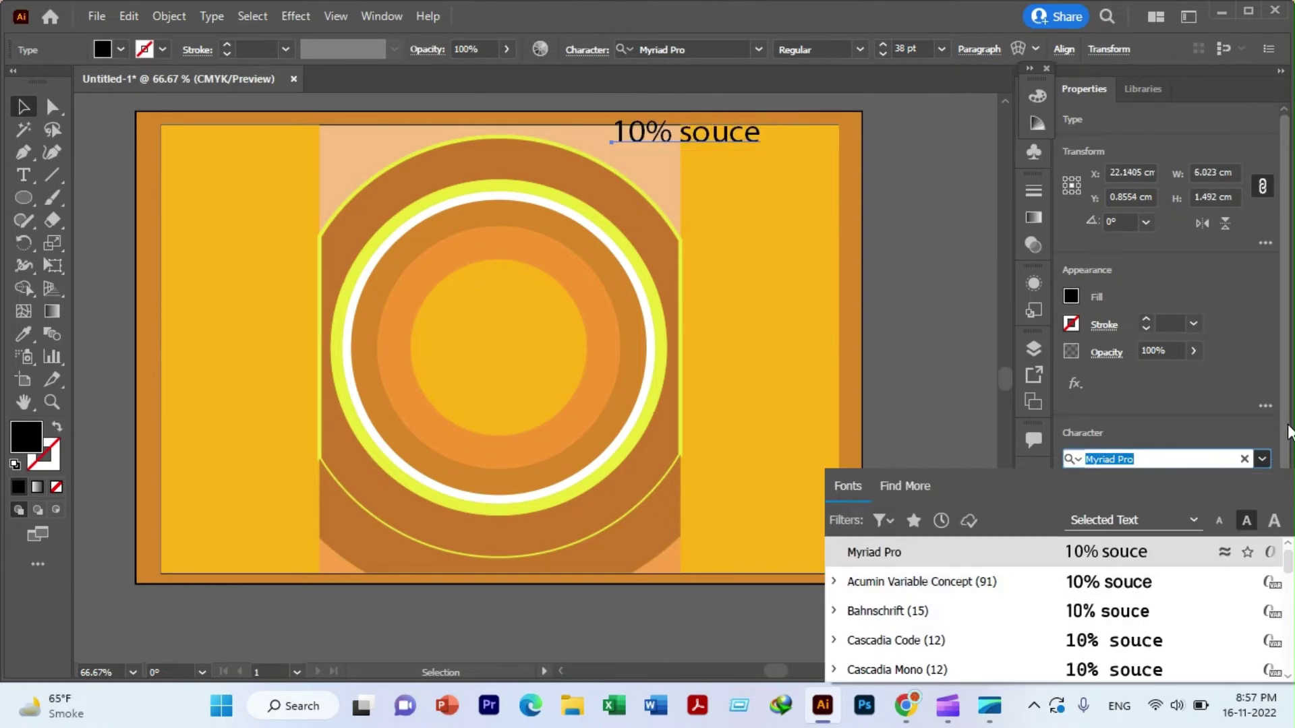
left_click(1283, 450)
scroll(1268, 431, "down", 3)
left_click(1262, 327)
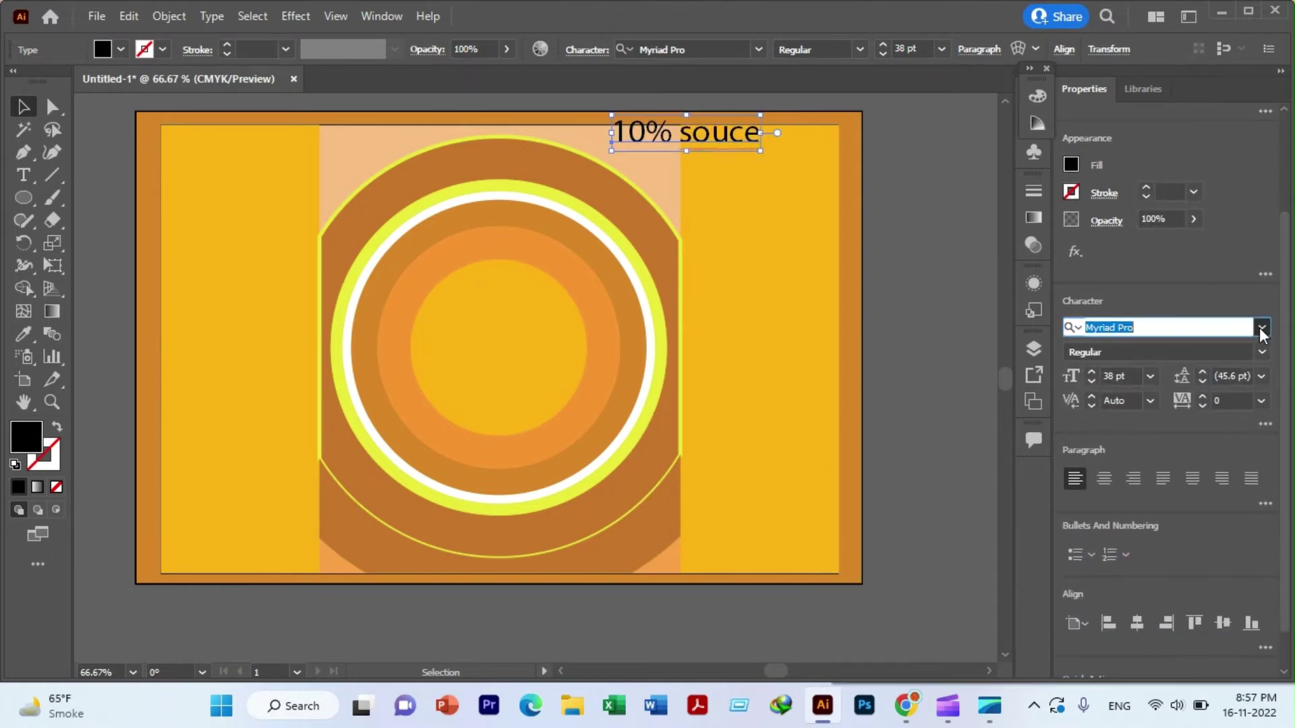
scroll(1061, 523, "down", 10)
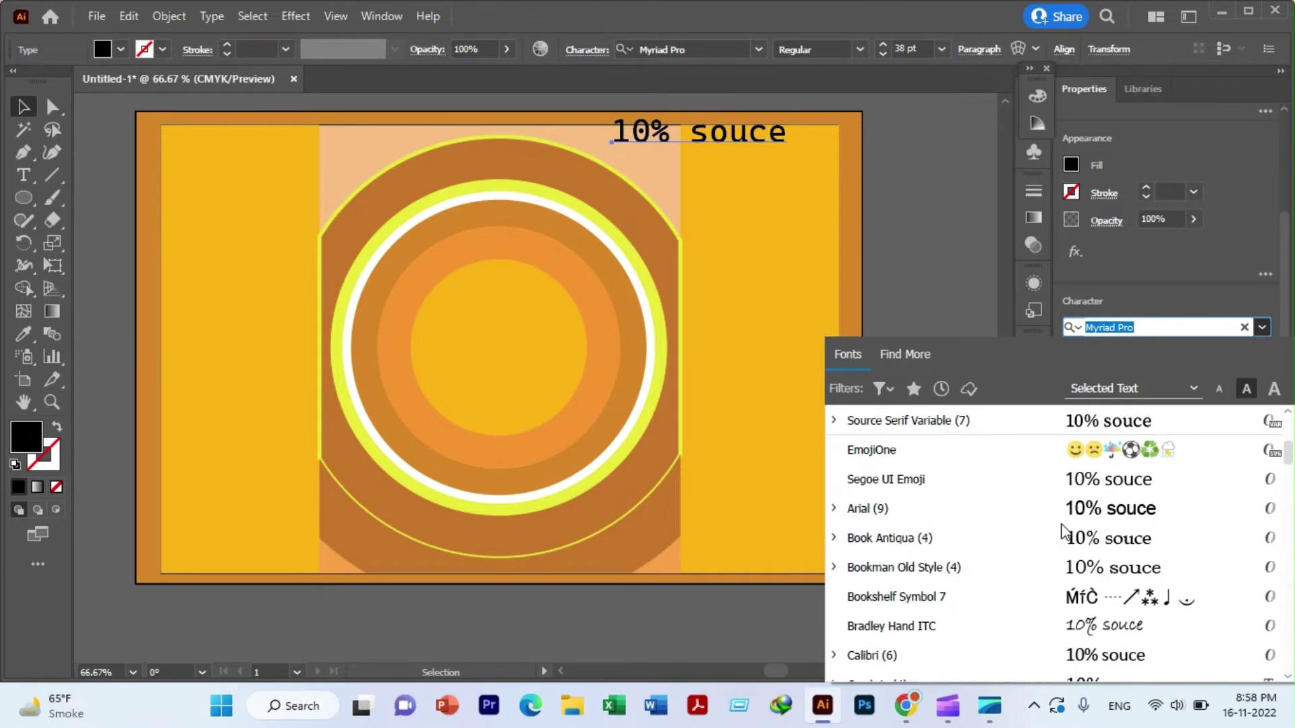
scroll(1072, 499, "down", 10)
scroll(1086, 472, "down", 10)
scroll(1101, 434, "down", 10)
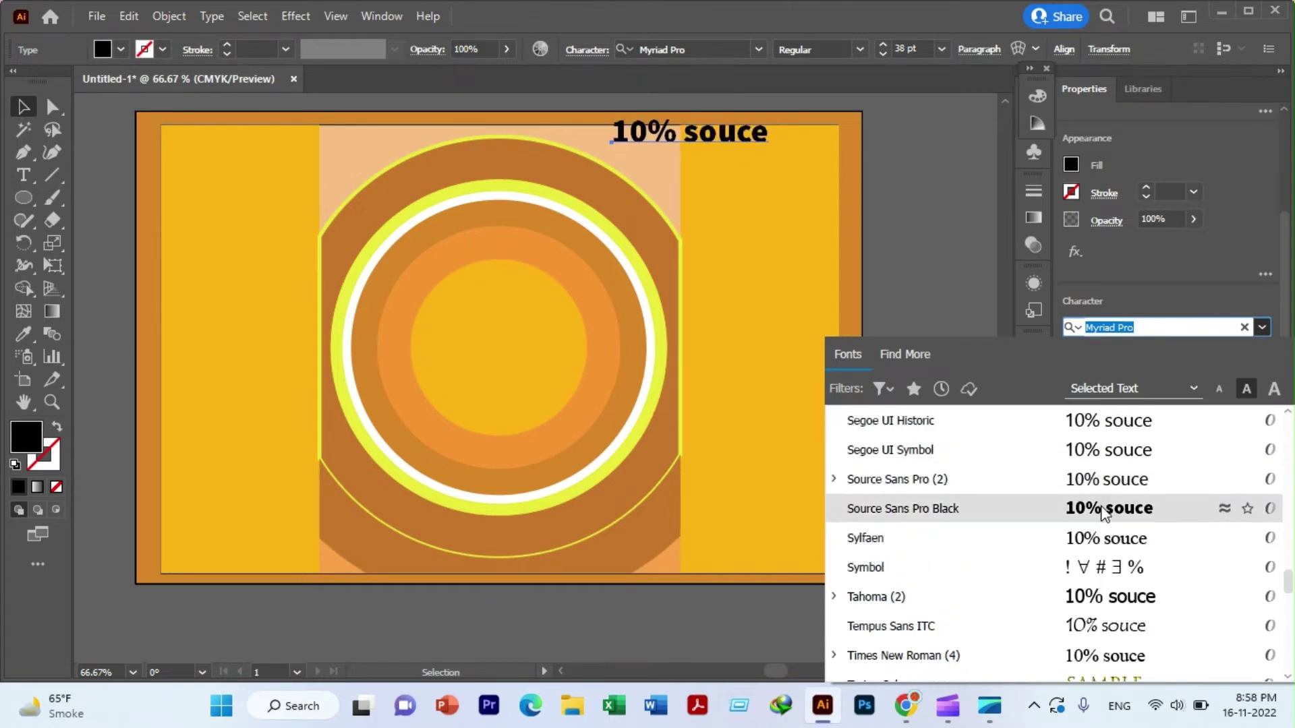
scroll(1104, 563, "down", 3)
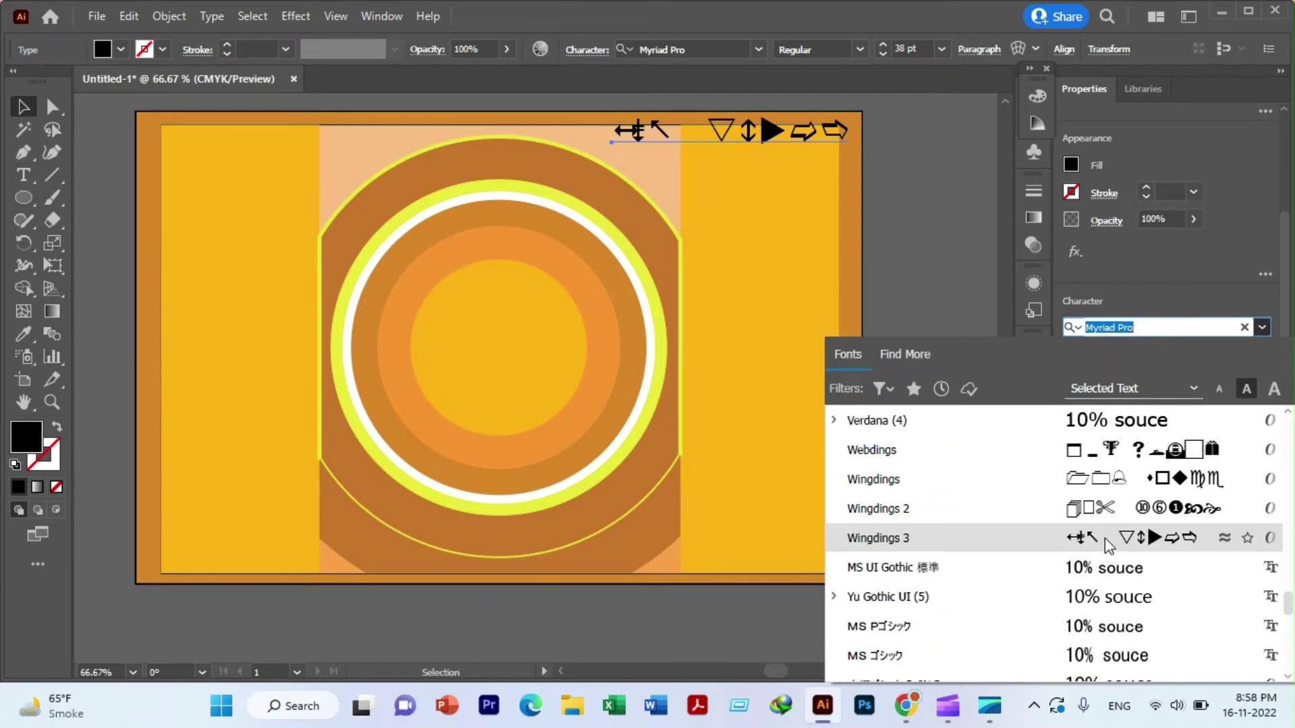
scroll(1104, 564, "down", 1)
scroll(1106, 570, "down", 5)
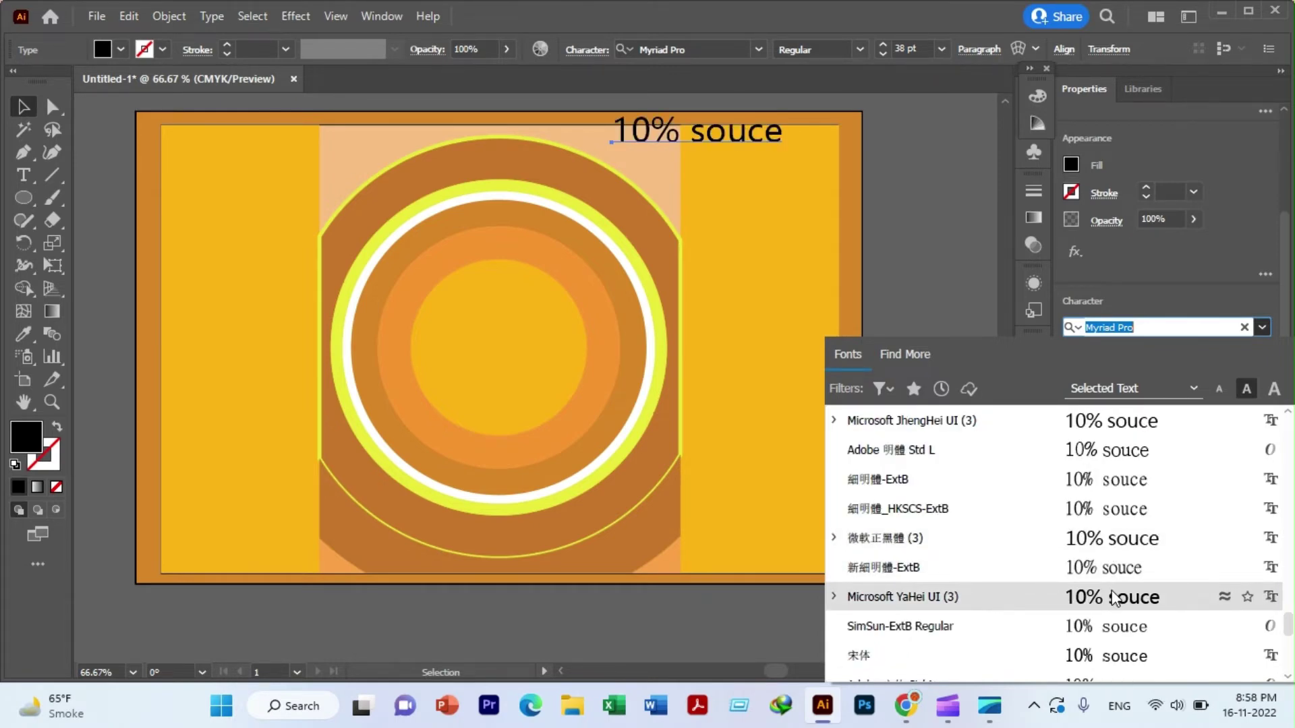
scroll(1114, 599, "down", 5)
scroll(1111, 598, "up", 5)
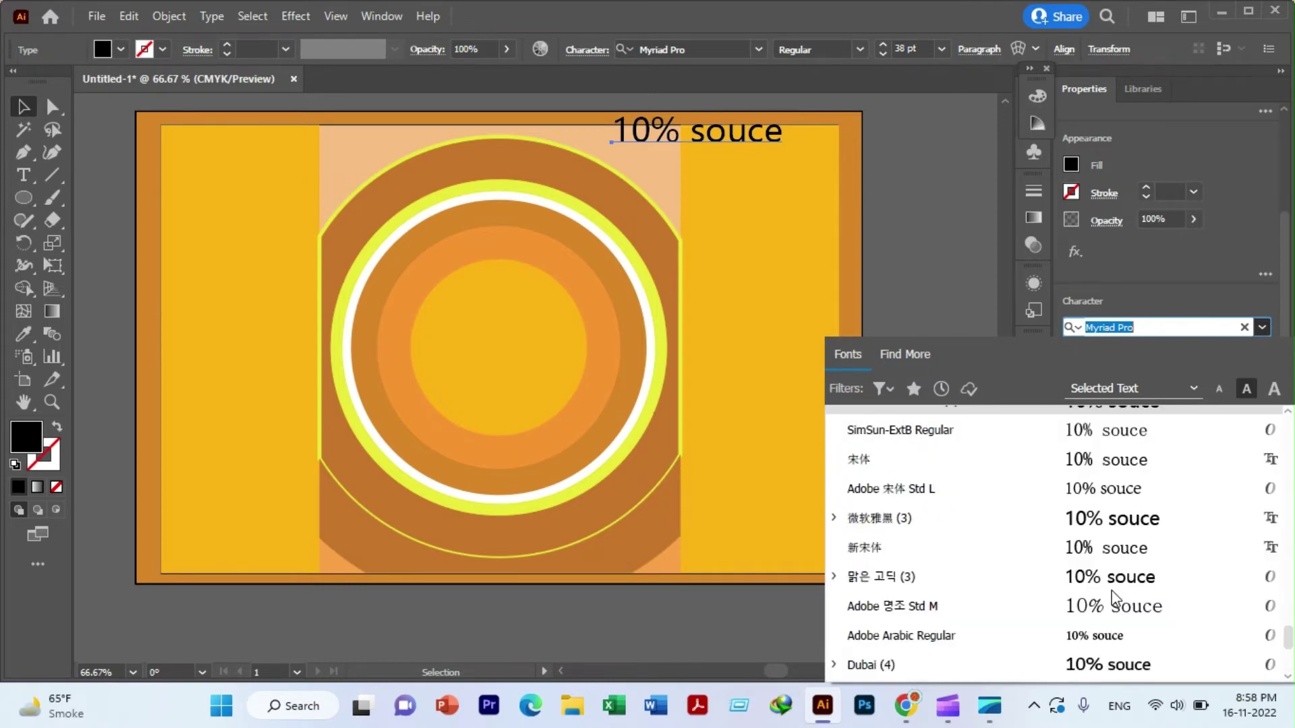
scroll(1111, 598, "up", 10)
scroll(1112, 598, "down", 5)
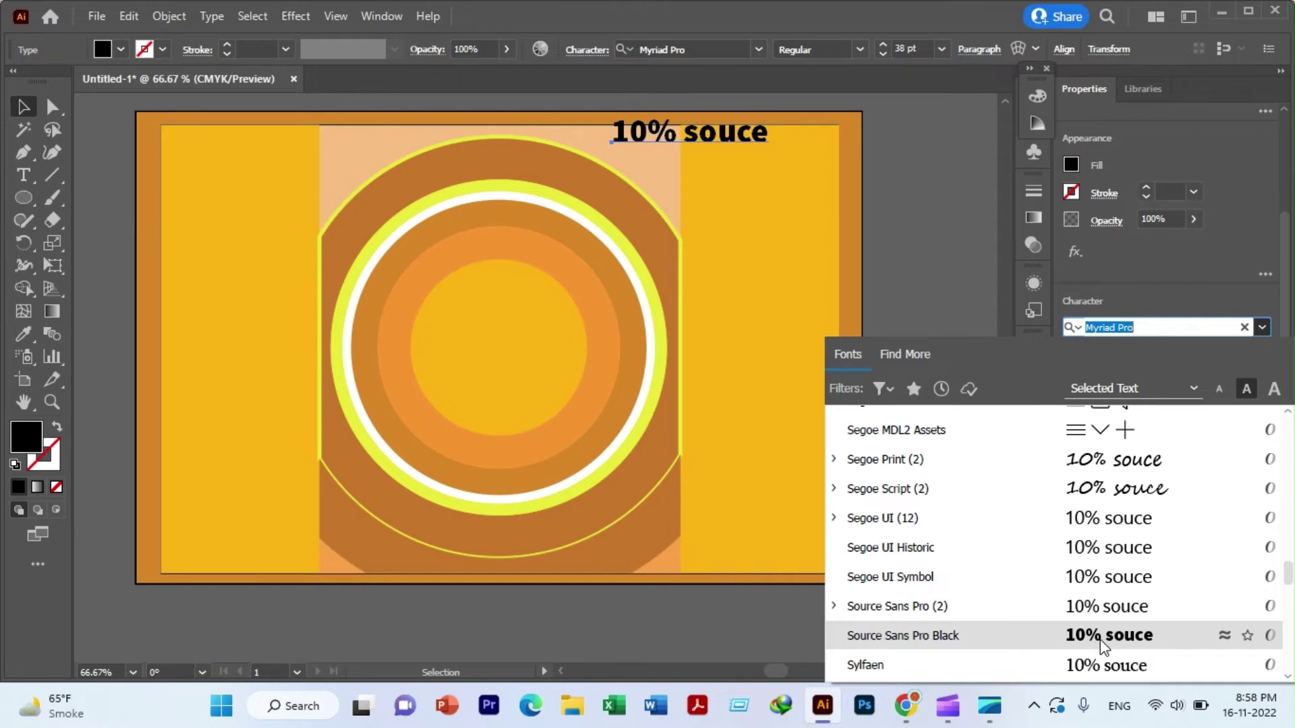
left_click(1103, 644)
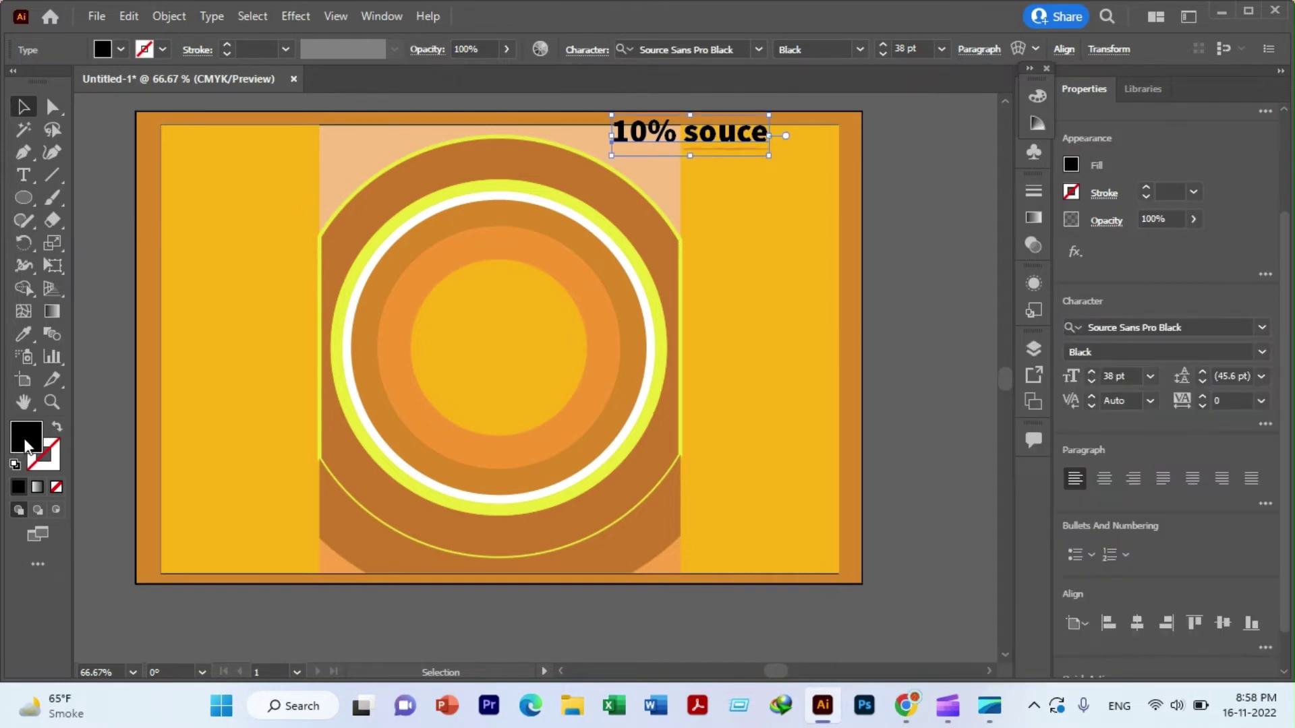
- Give the '10% souce' text a bright red fill
double_click(27, 439)
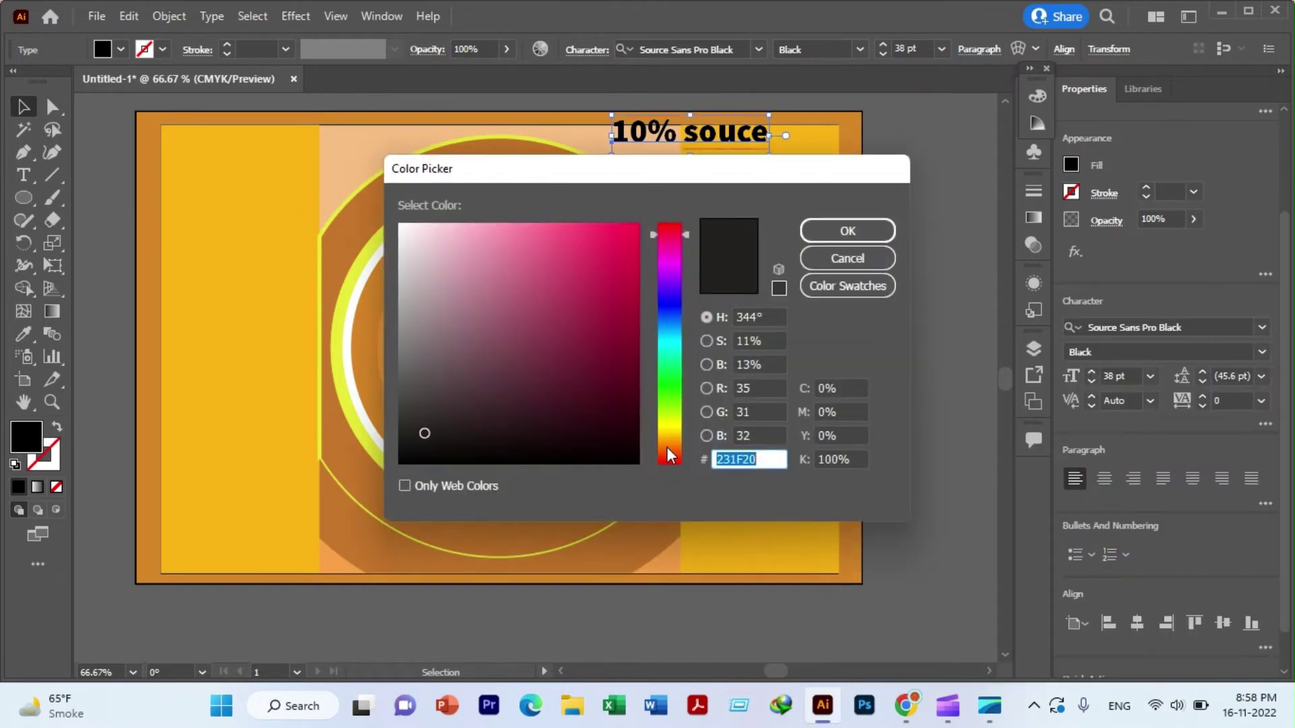
left_click(666, 453)
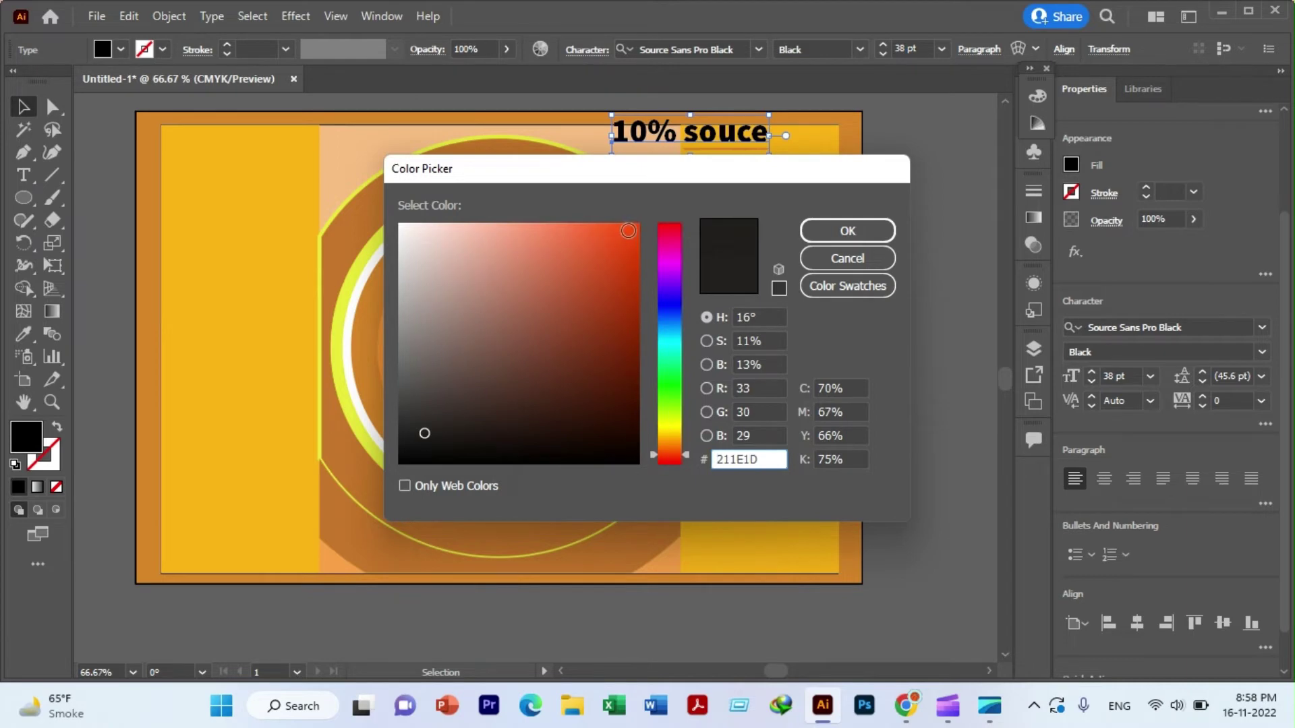
left_click(628, 230)
left_click(875, 229)
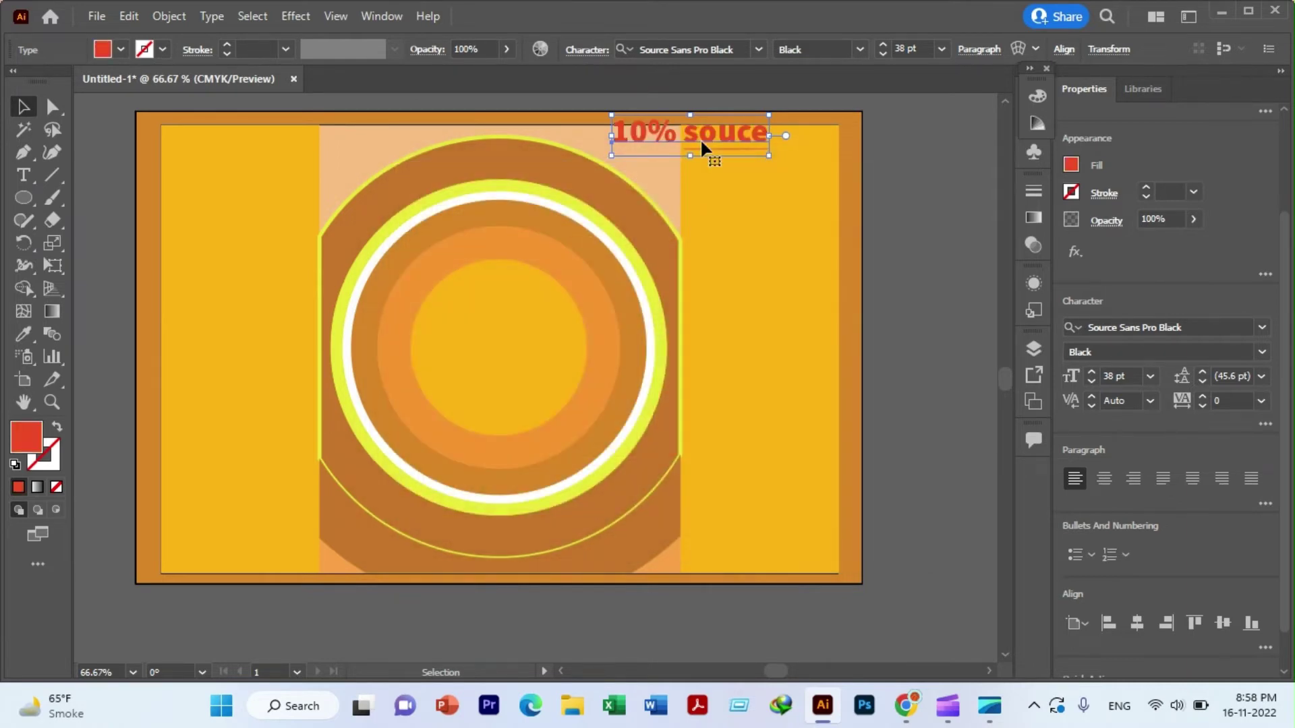
- Move the text to the badge's upper right and scale it down to about 20.5 pt
left_click_drag(687, 138, 619, 140)
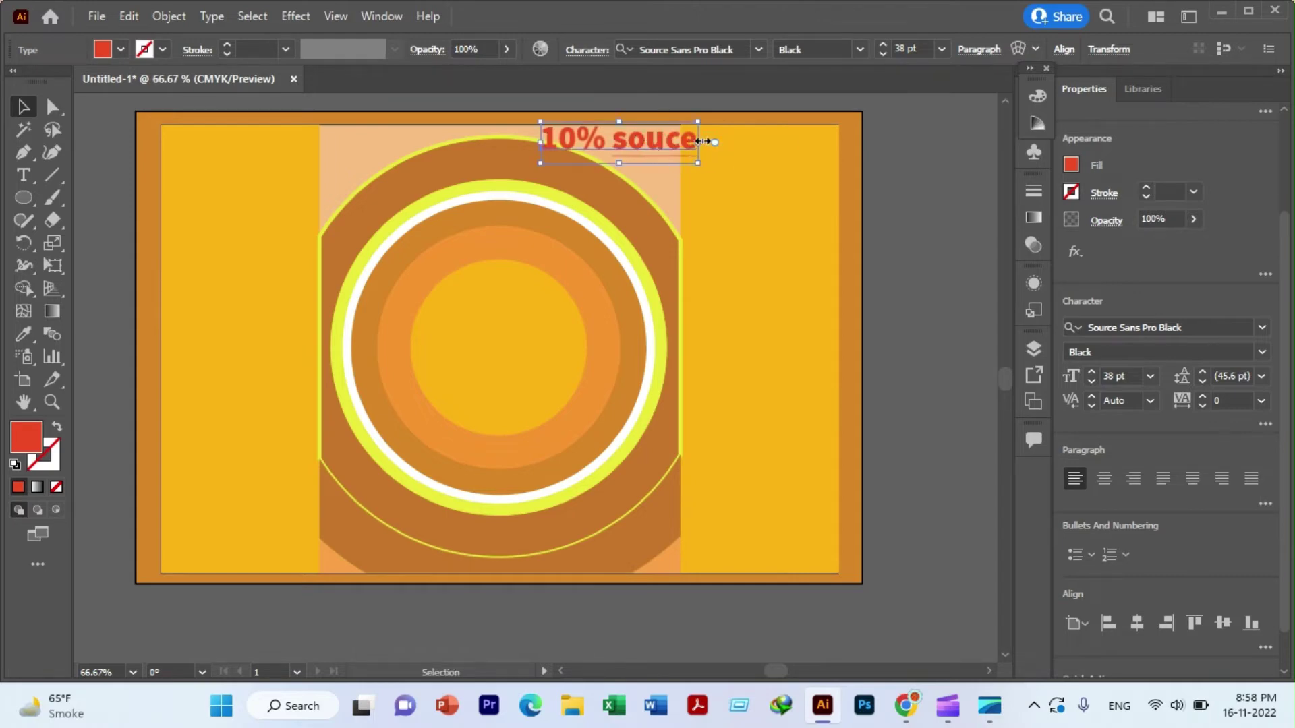
double_click(678, 145)
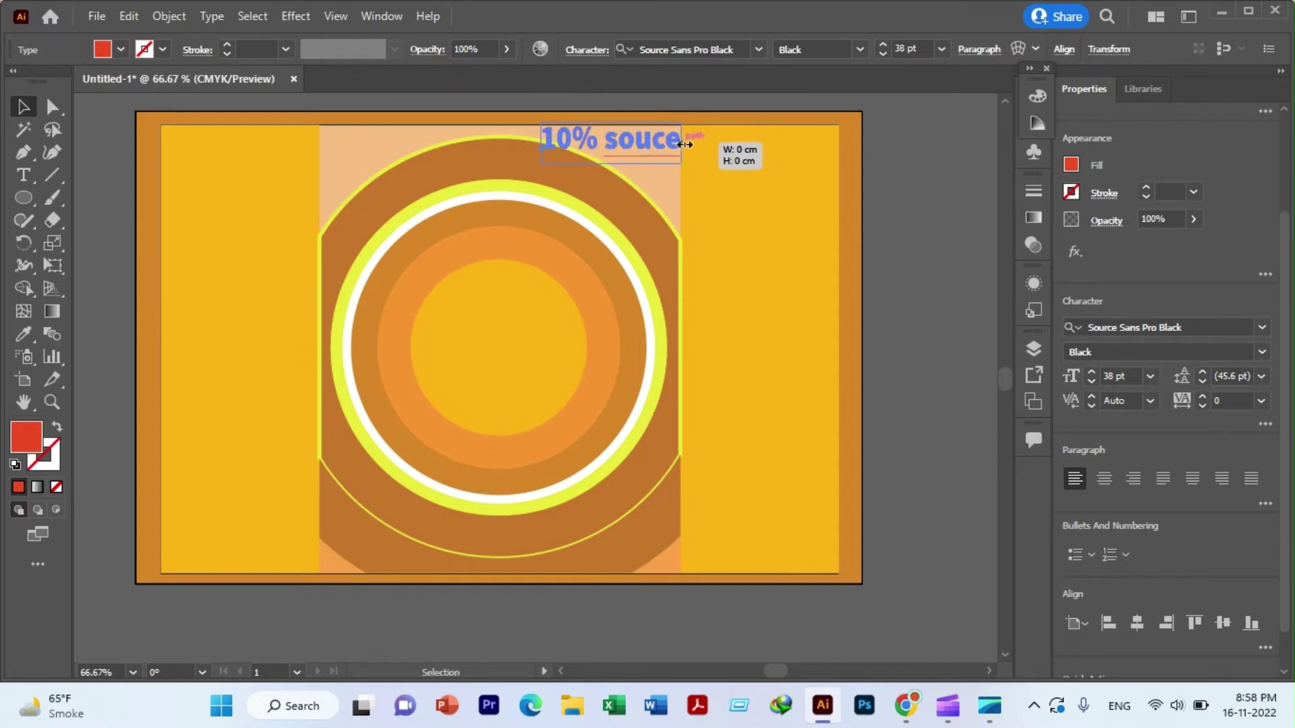
left_click_drag(677, 144, 633, 134)
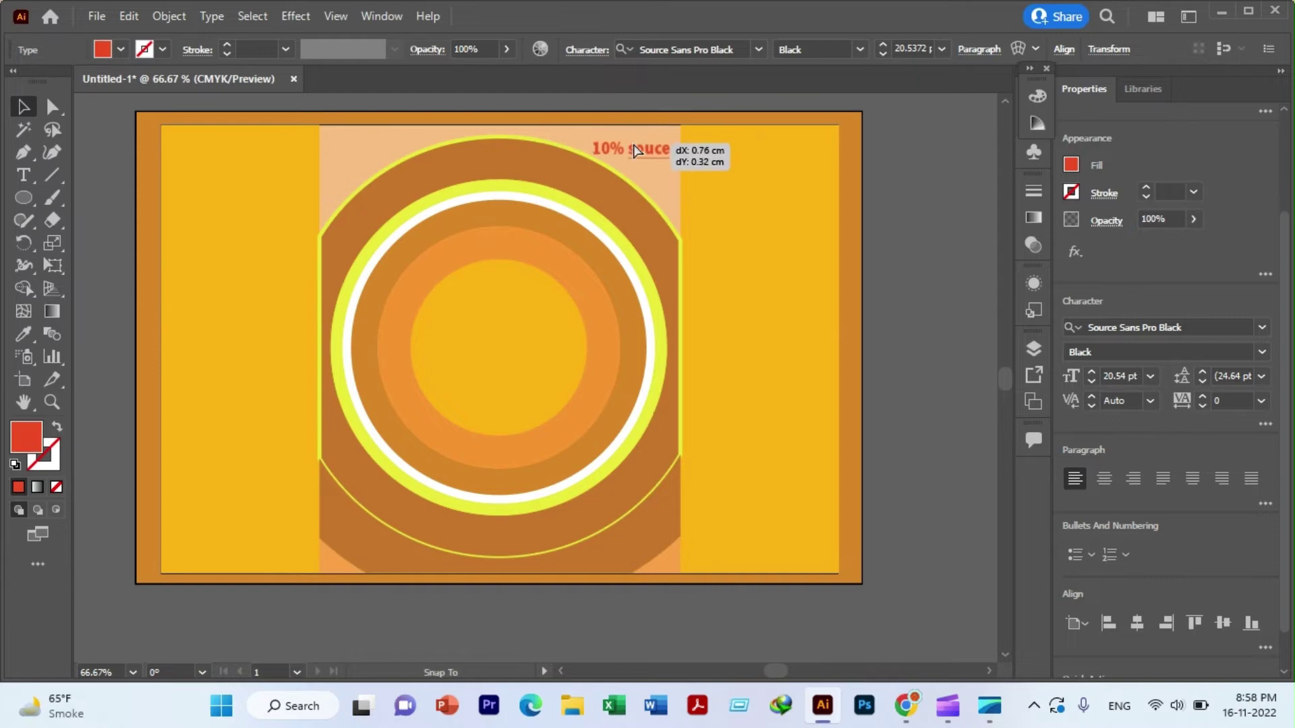
left_click_drag(632, 136, 636, 146)
left_click(801, 183)
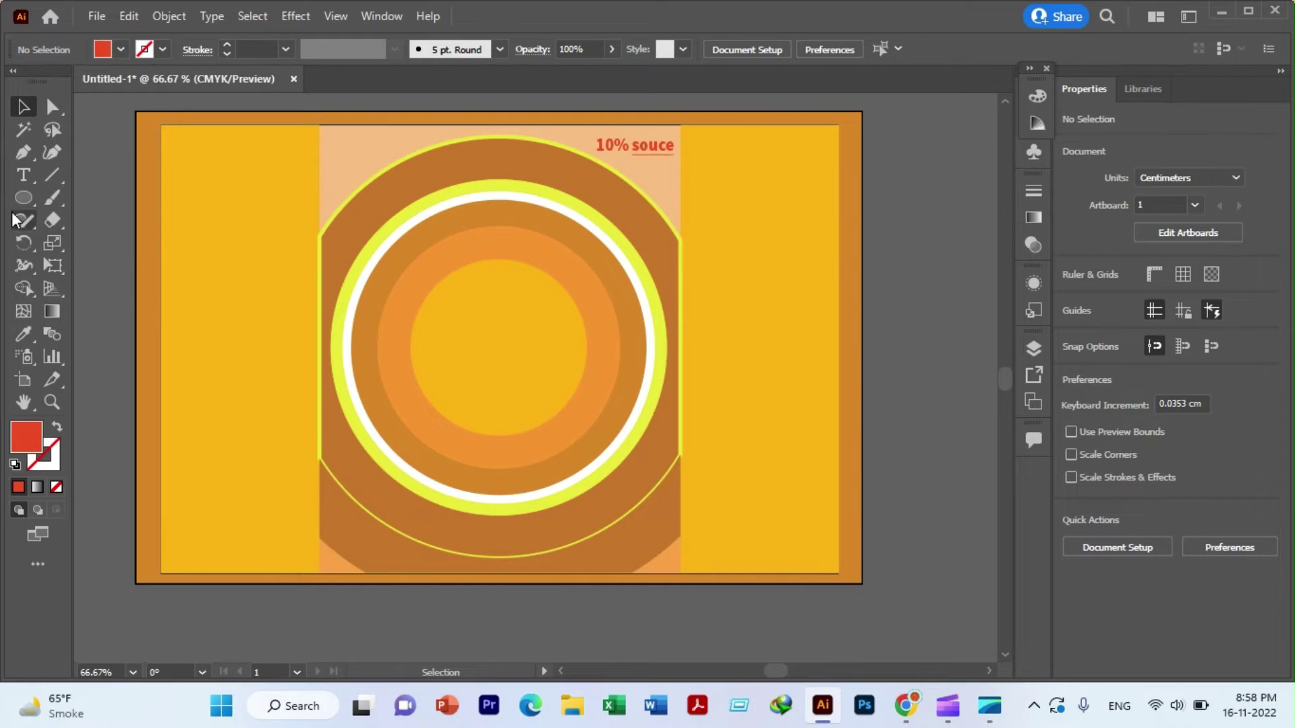
- Draw a red rectangle from the artboard's top edge in the top-left corner
left_click_drag(17, 199, 67, 196)
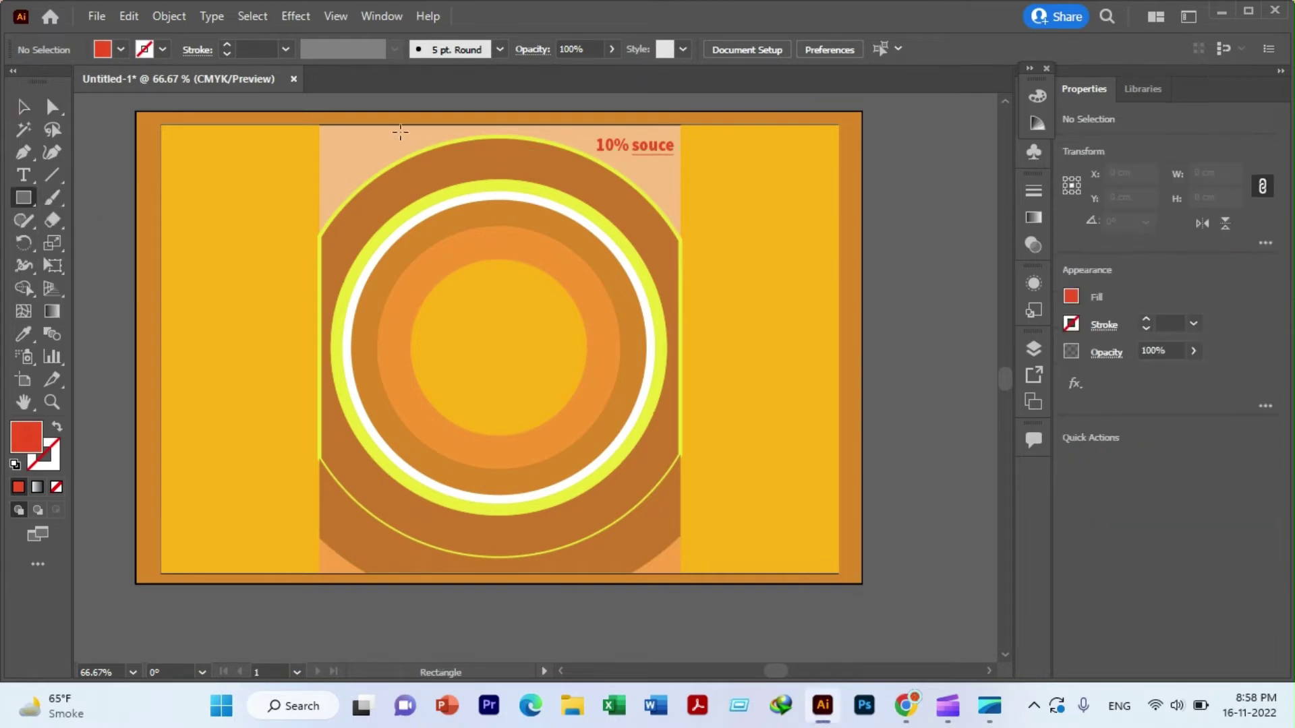
scroll(353, 151, "up", 1, "alt")
scroll(353, 151, "up", 1)
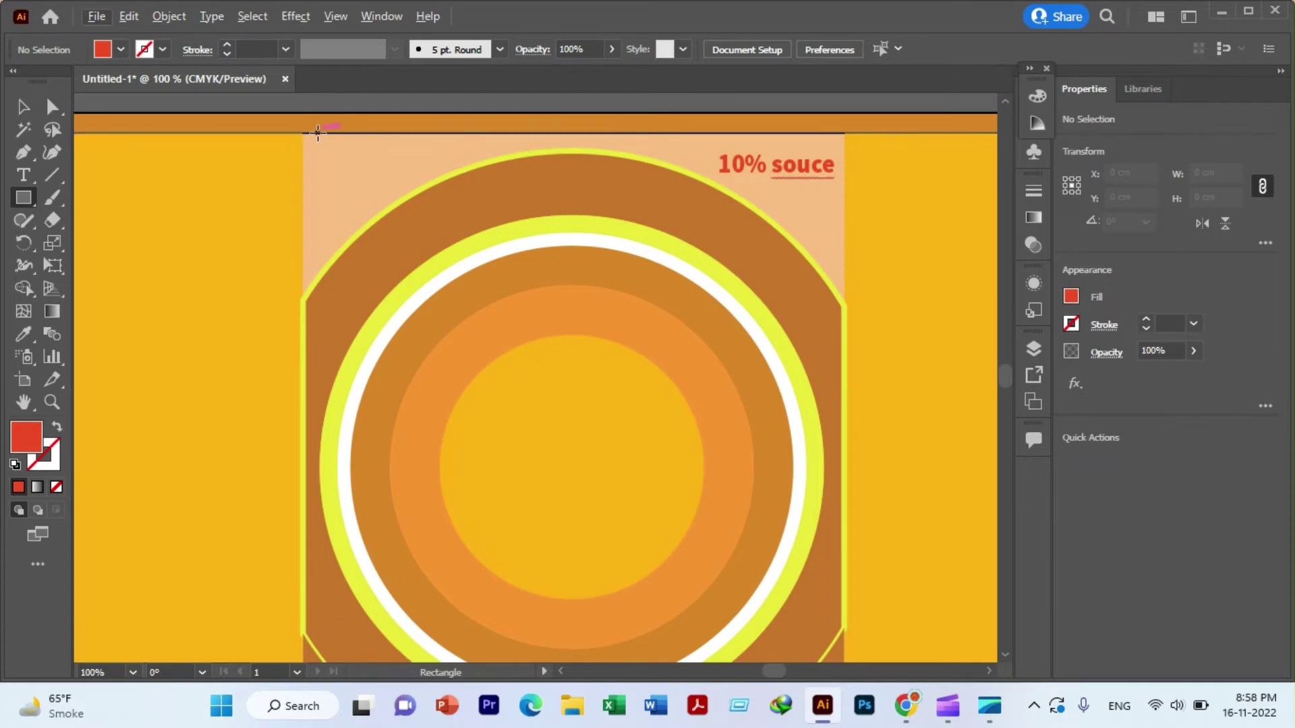
left_click_drag(318, 132, 423, 257)
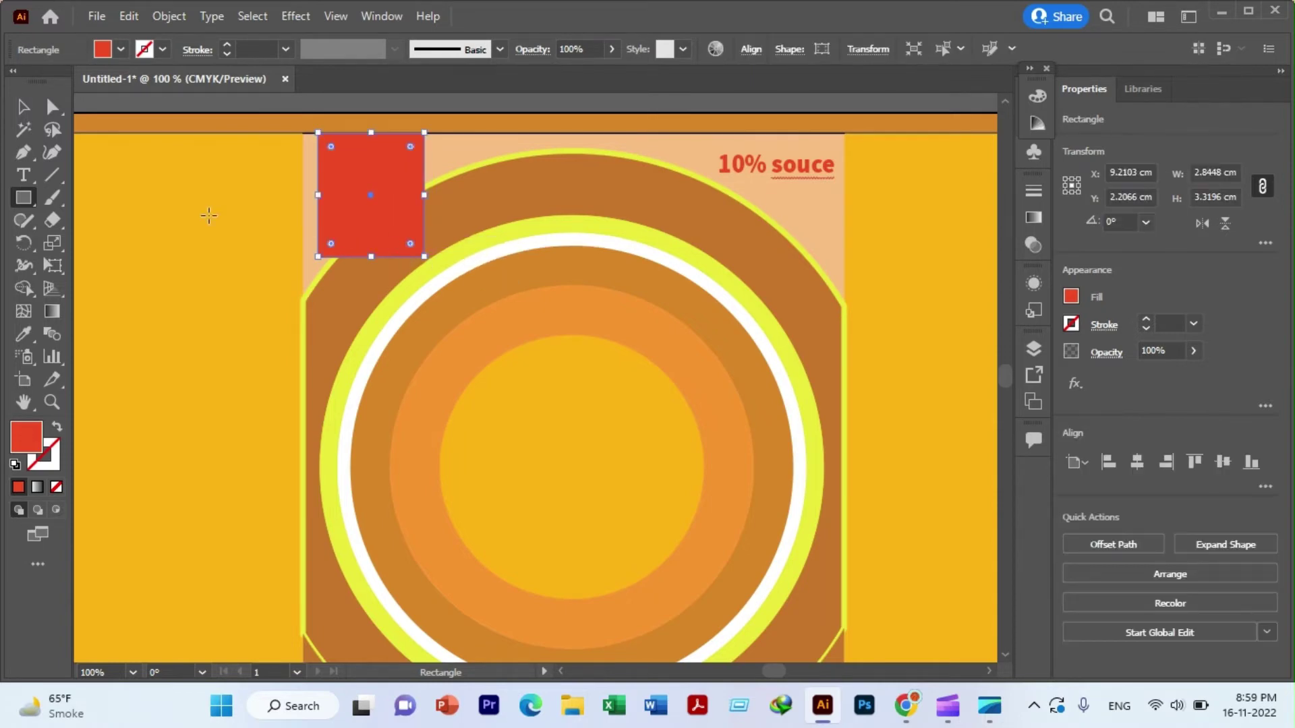
- Reselect the red rectangle and test rounding its corners with the corner widgets
left_click(52, 107)
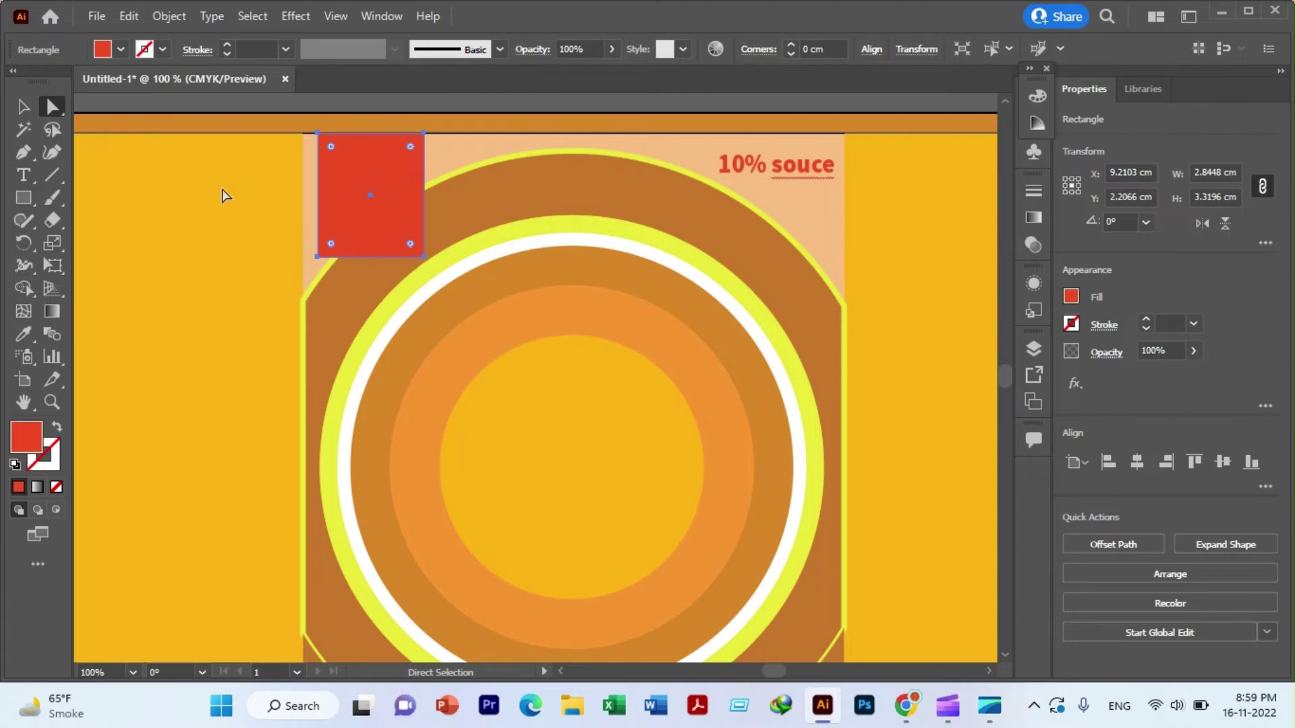
left_click(23, 107)
left_click(277, 213)
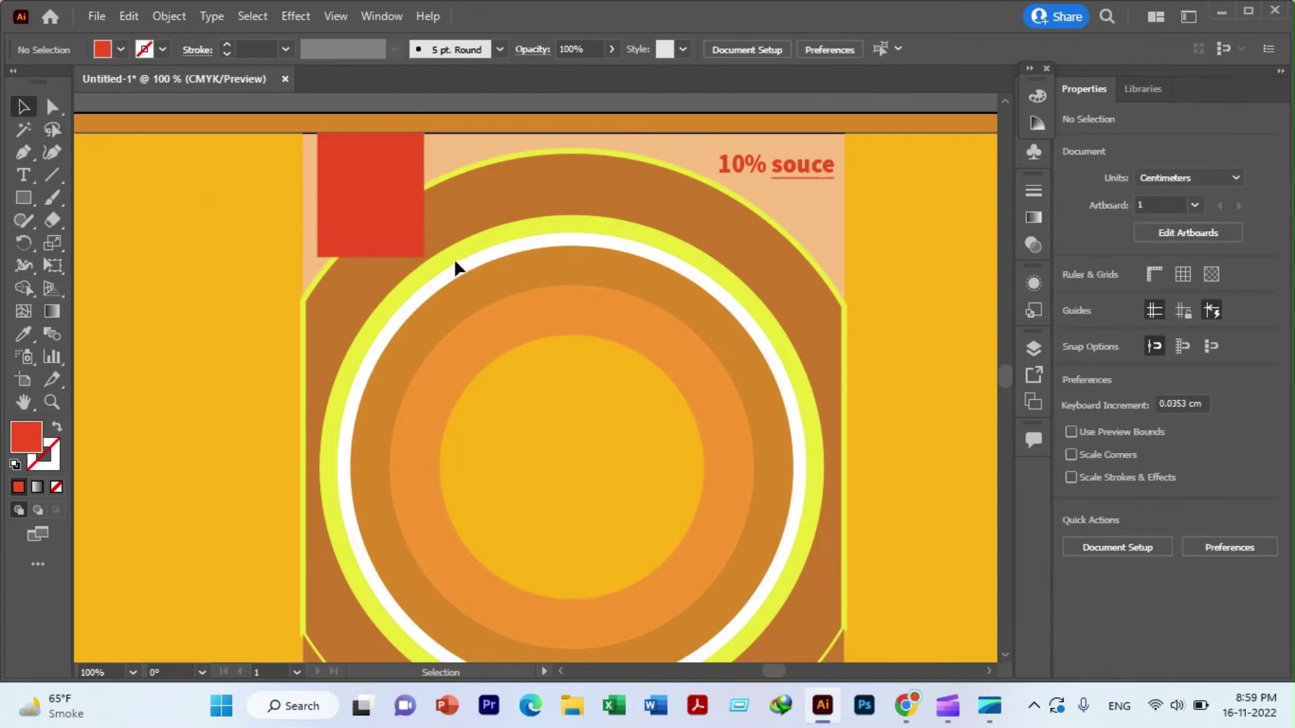
left_click(414, 251)
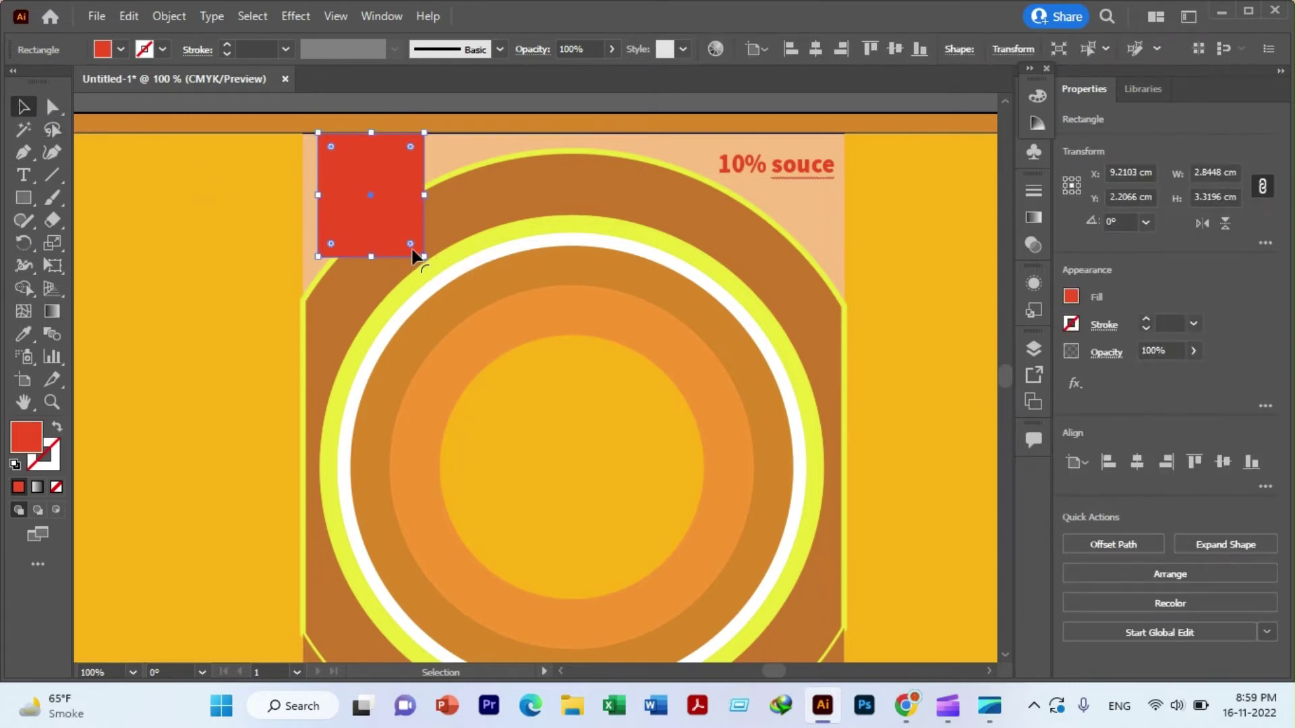
left_click_drag(411, 243, 414, 254)
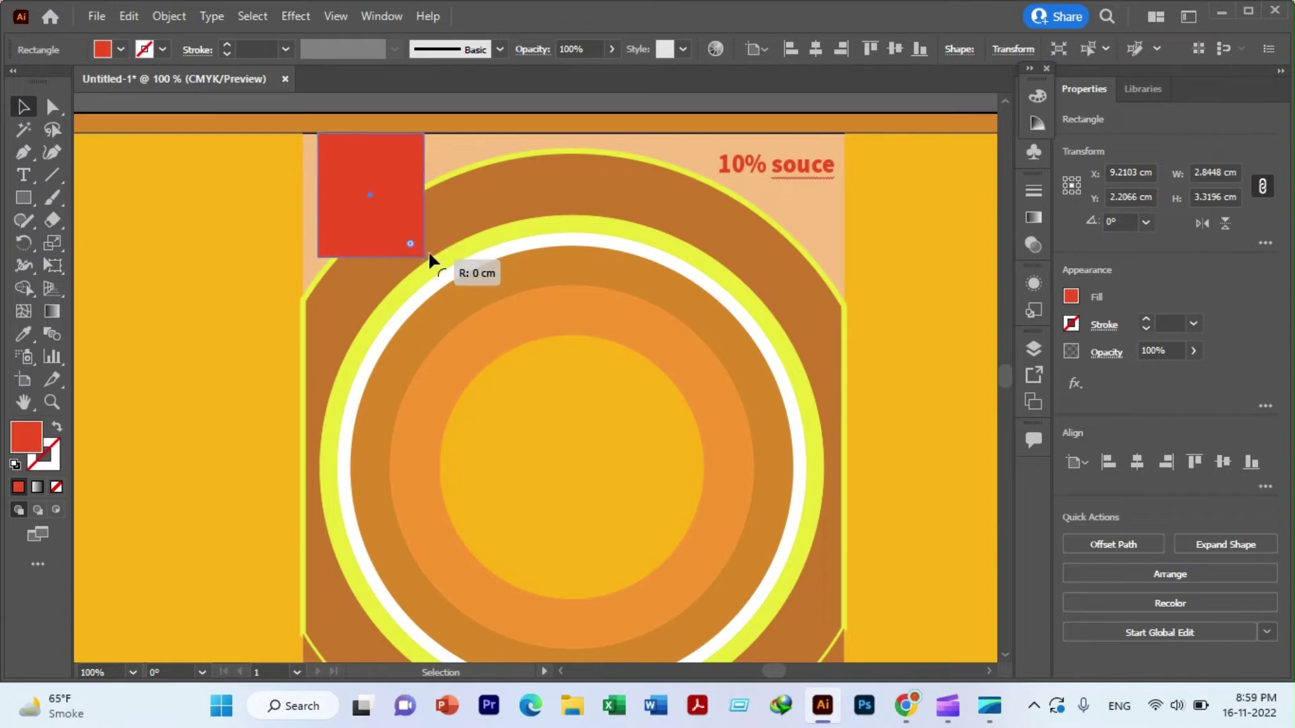
left_click(264, 168)
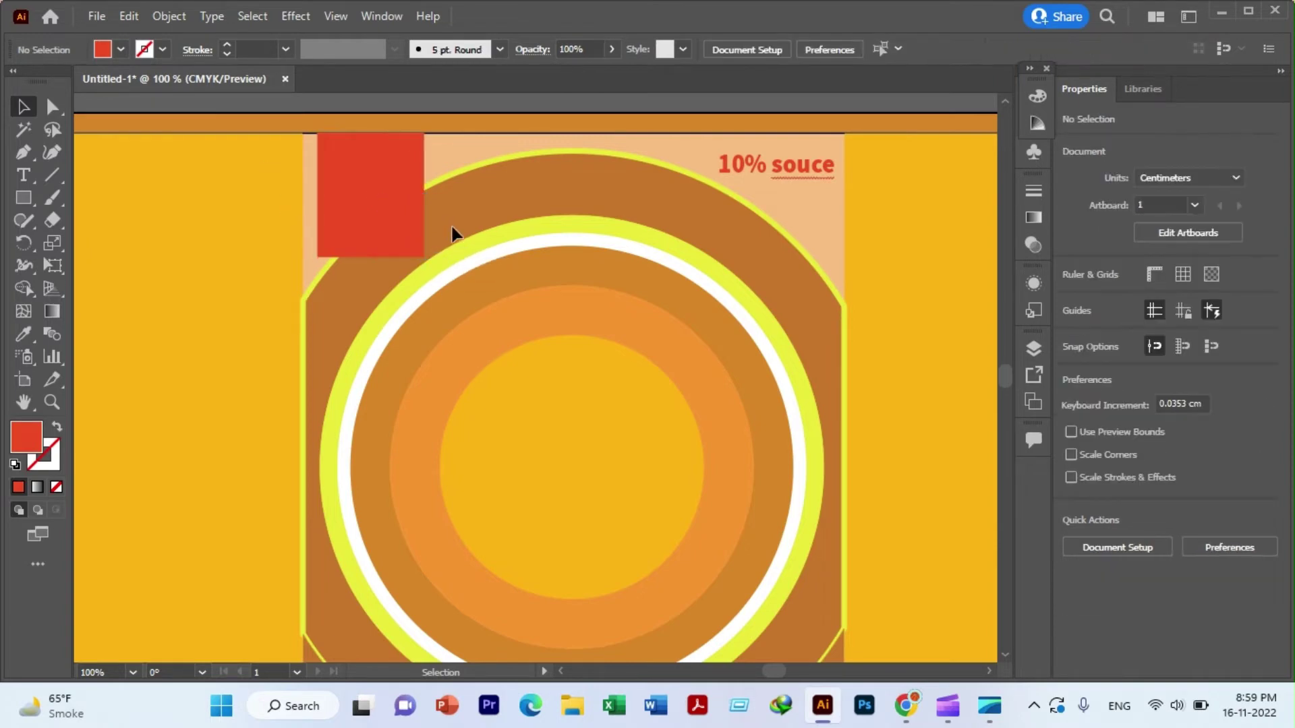
left_click(409, 267)
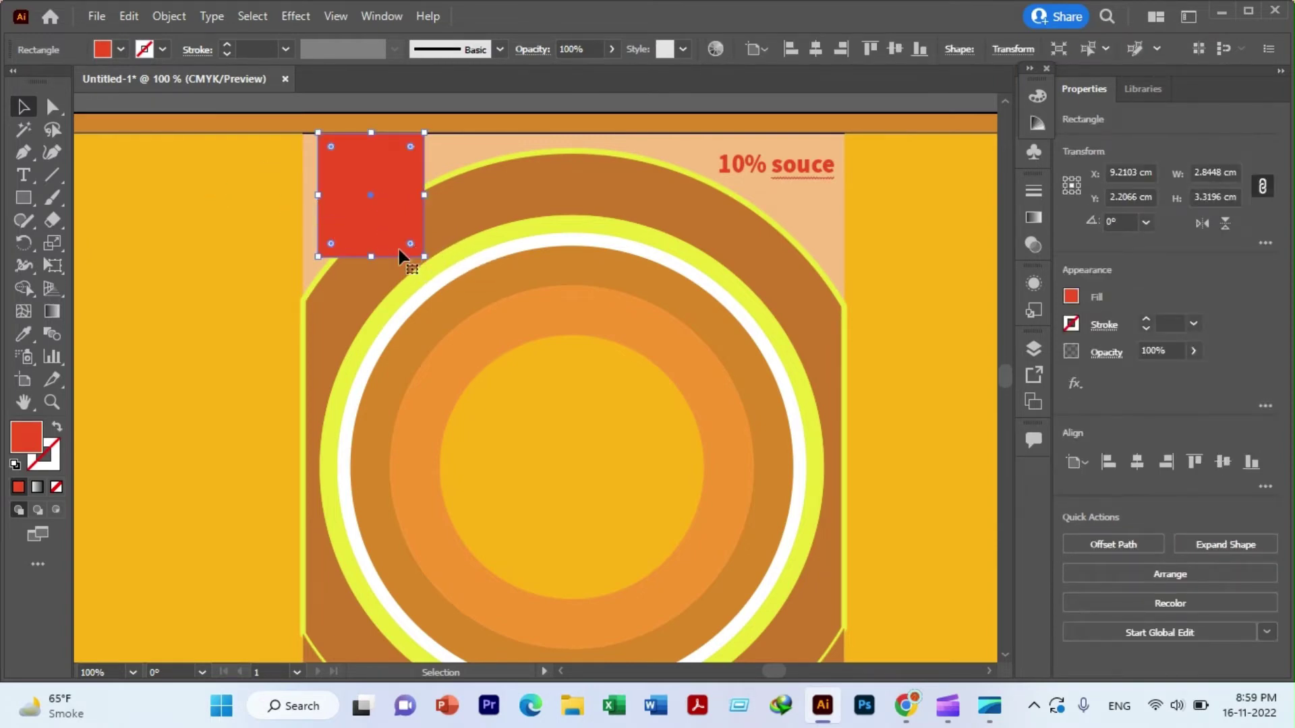
left_click(406, 271)
left_click(424, 259)
left_click(141, 176)
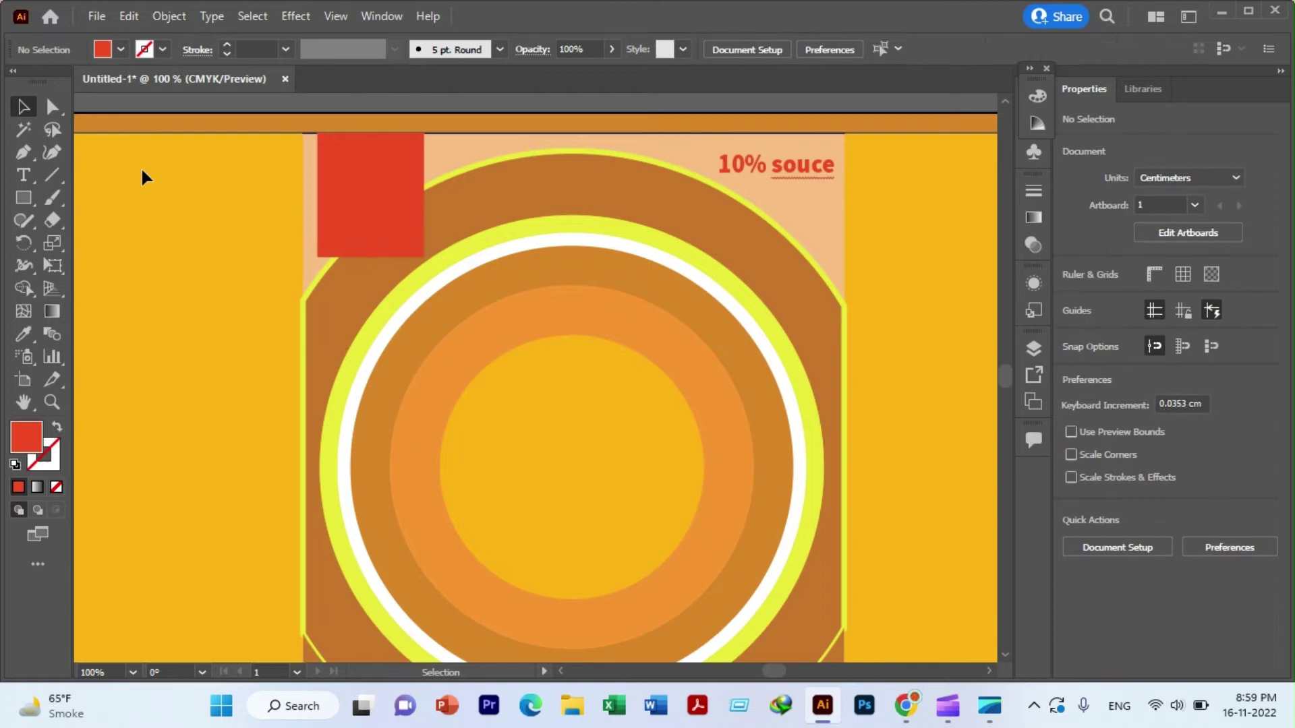
- Round the rectangle's bottom-right corner about 2.55 cm into a quarter-circle shape
left_click(54, 110)
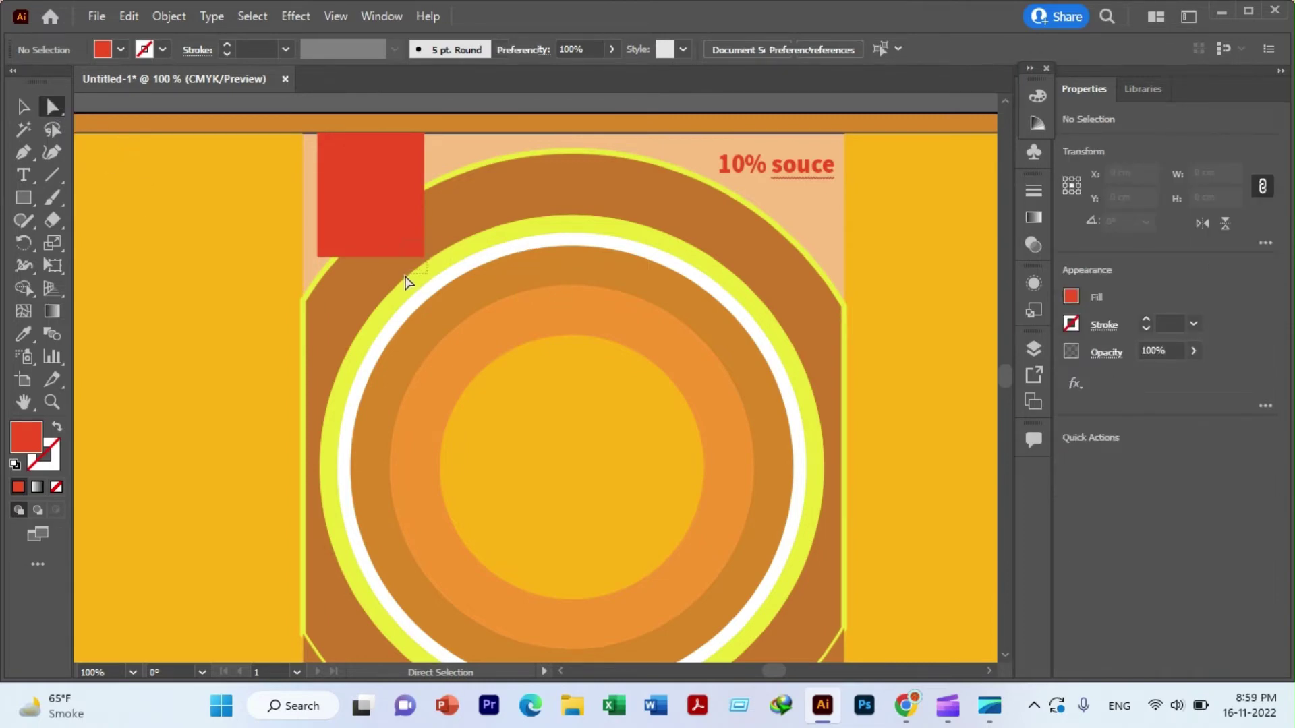
left_click(420, 260)
left_click_drag(411, 246, 338, 184)
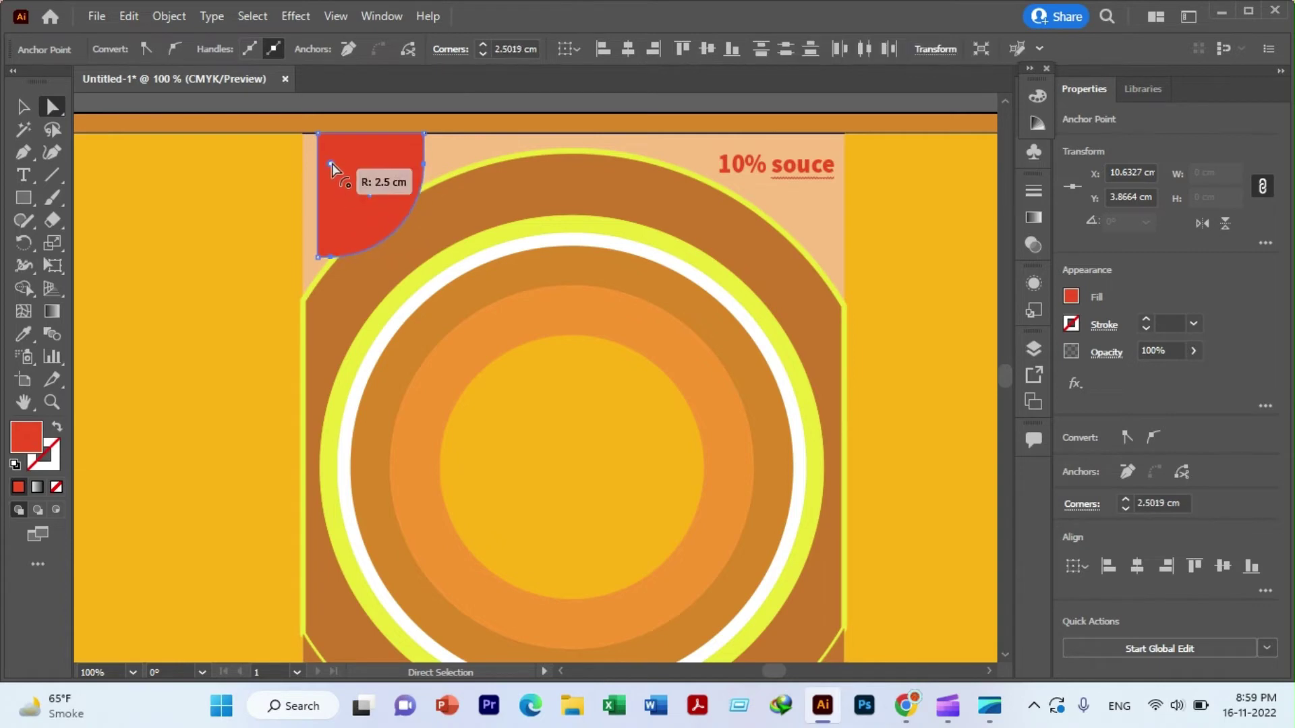
mouse_move(339, 182)
left_mouse_down()
mouse_move(328, 162)
mouse_move(337, 174)
left_mouse_up()
left_click(23, 109)
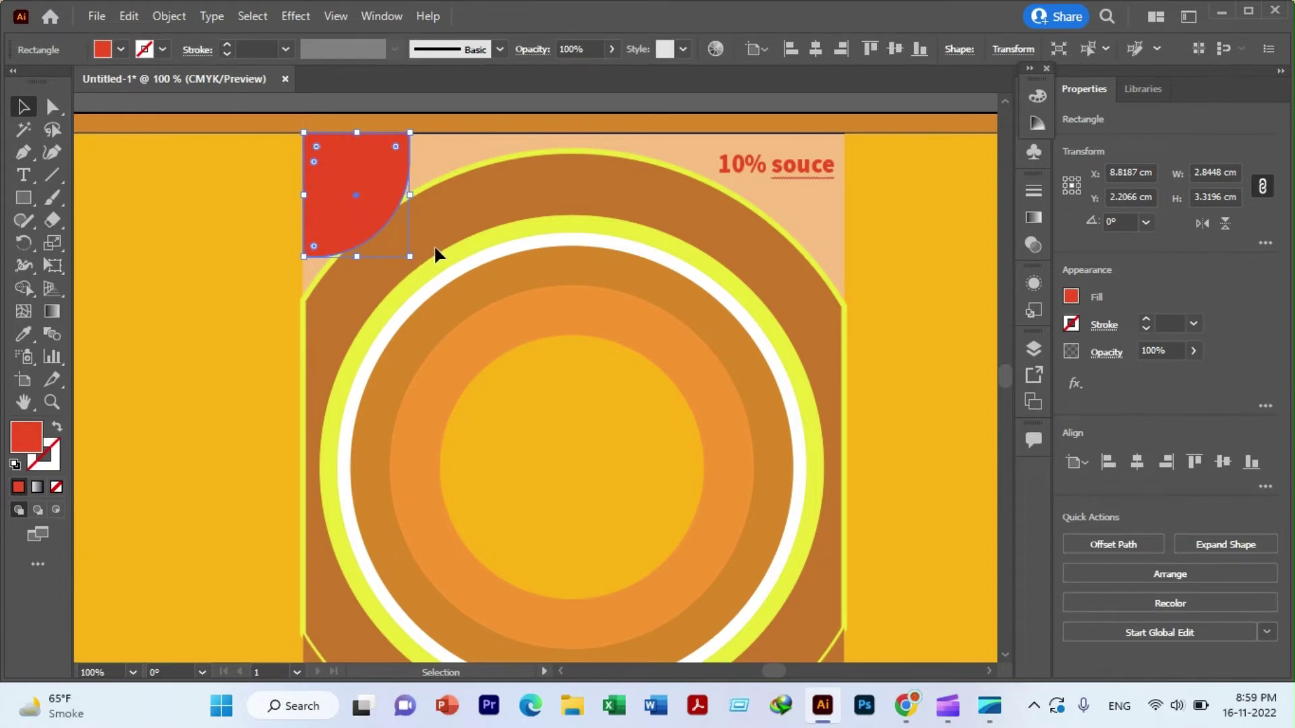
left_click(496, 243)
scroll(497, 243, "down", 3)
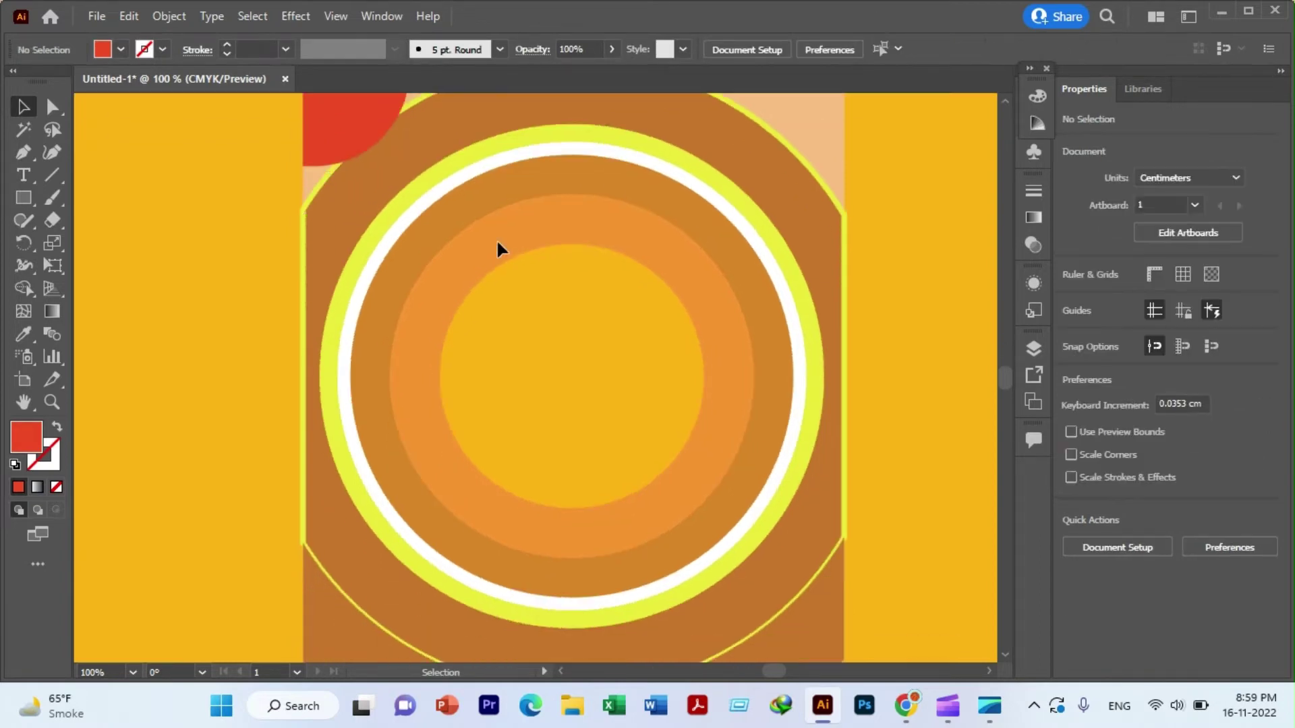
scroll(496, 240, "up", 3)
left_click(347, 192)
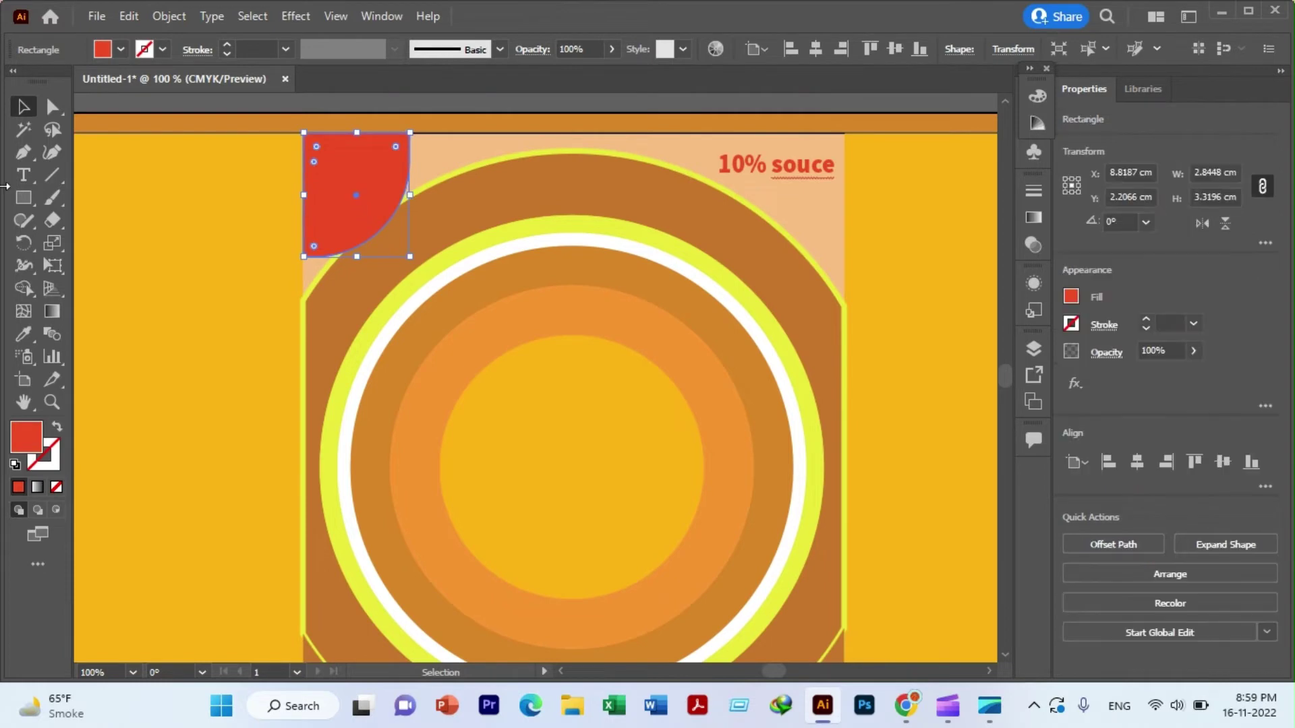
left_click(23, 175)
- Type 'Only Rs 30' as new text above the red corner shape
left_click(316, 153)
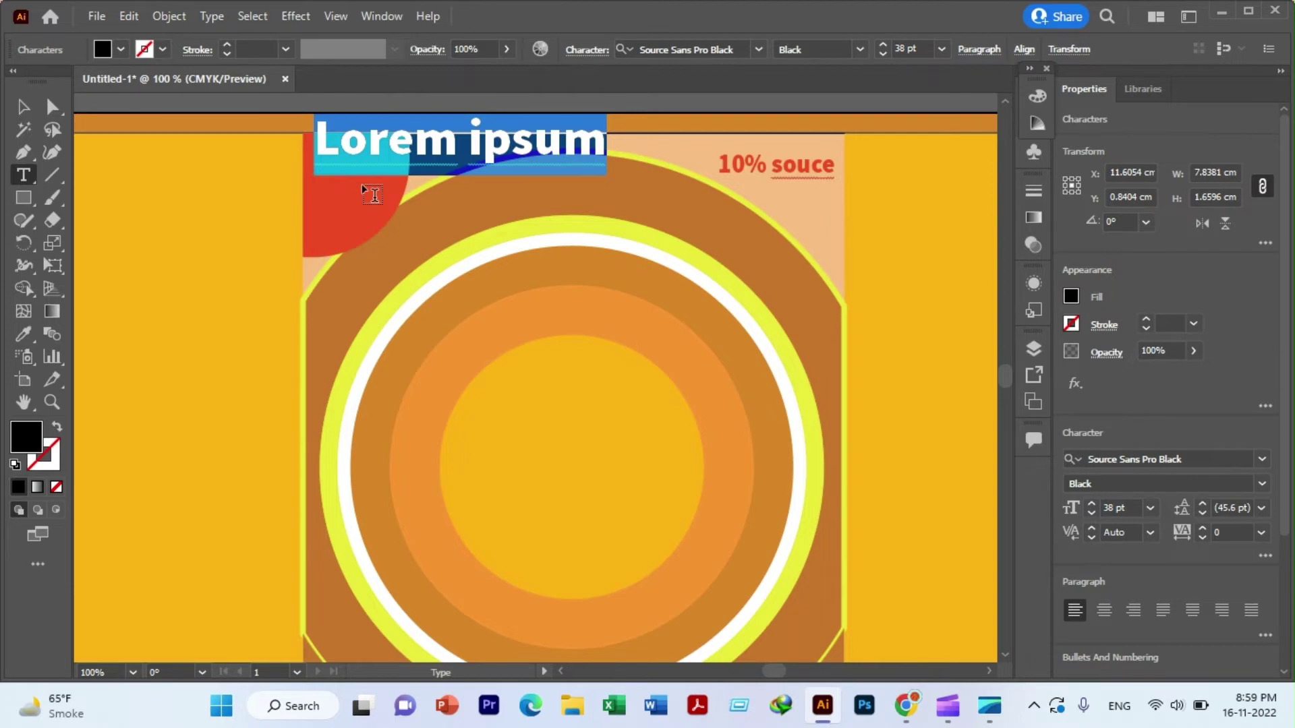
type("Only")
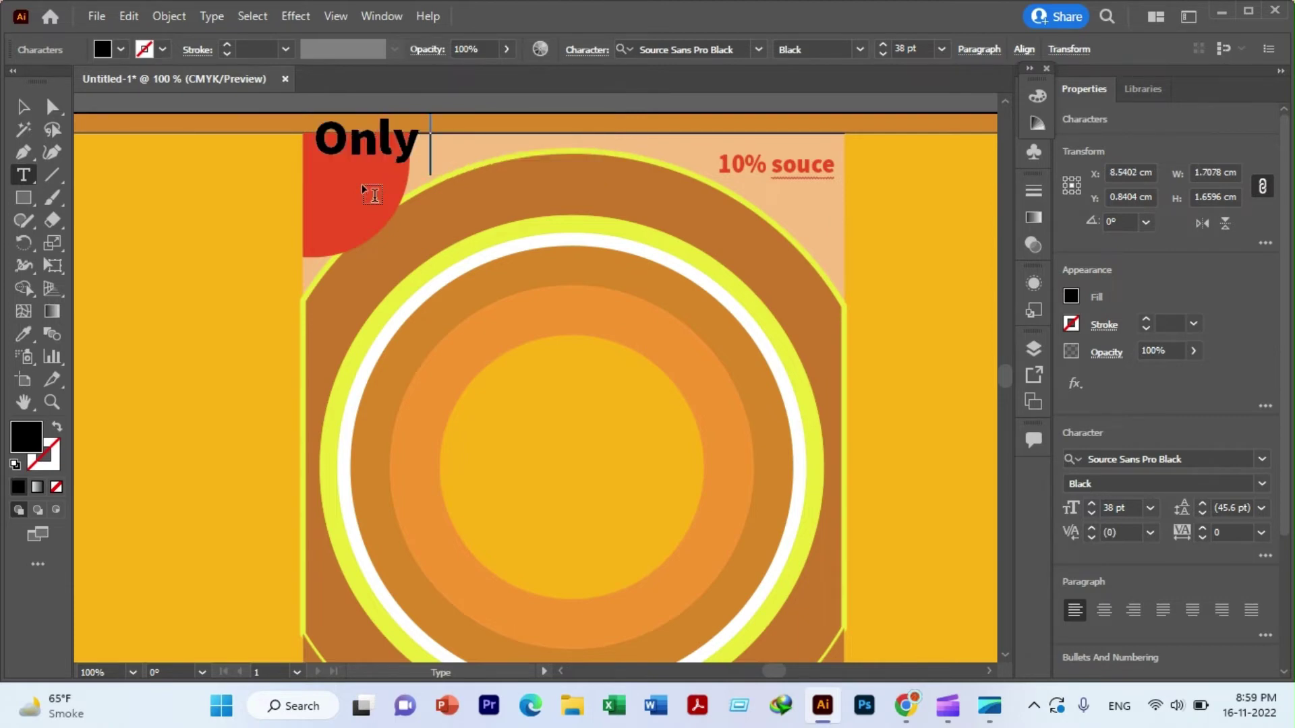
type(" Rs ")
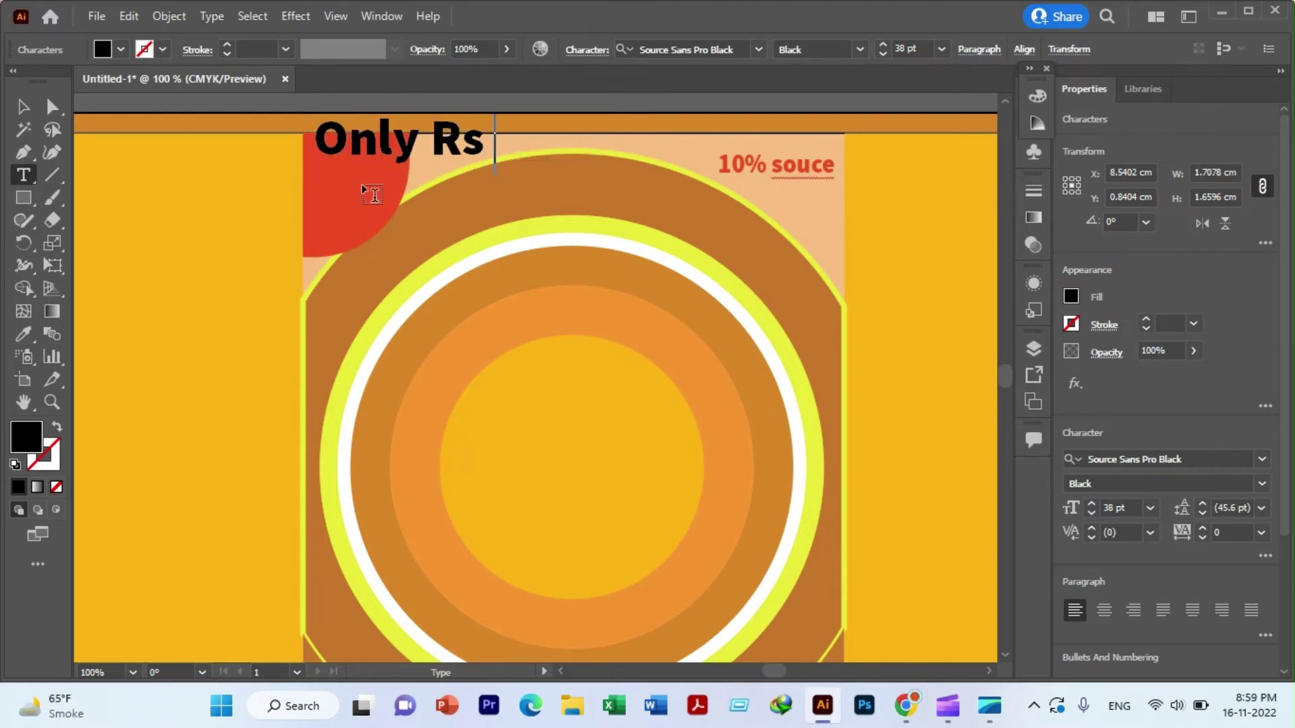
type("30")
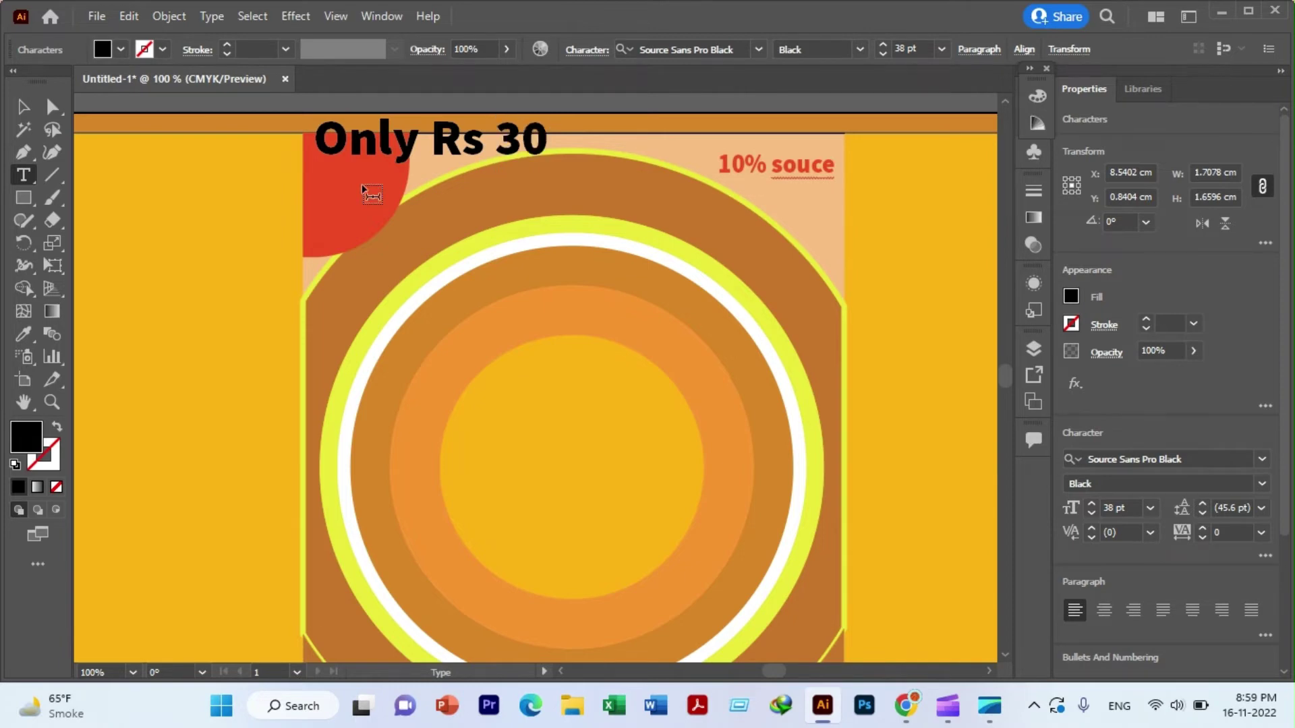
key("shift+Left")
key("shift+Left")
key("shift+Left")
key("shift+Left")
key("shift+Left")
key("shift+Left")
key("shift+Left")
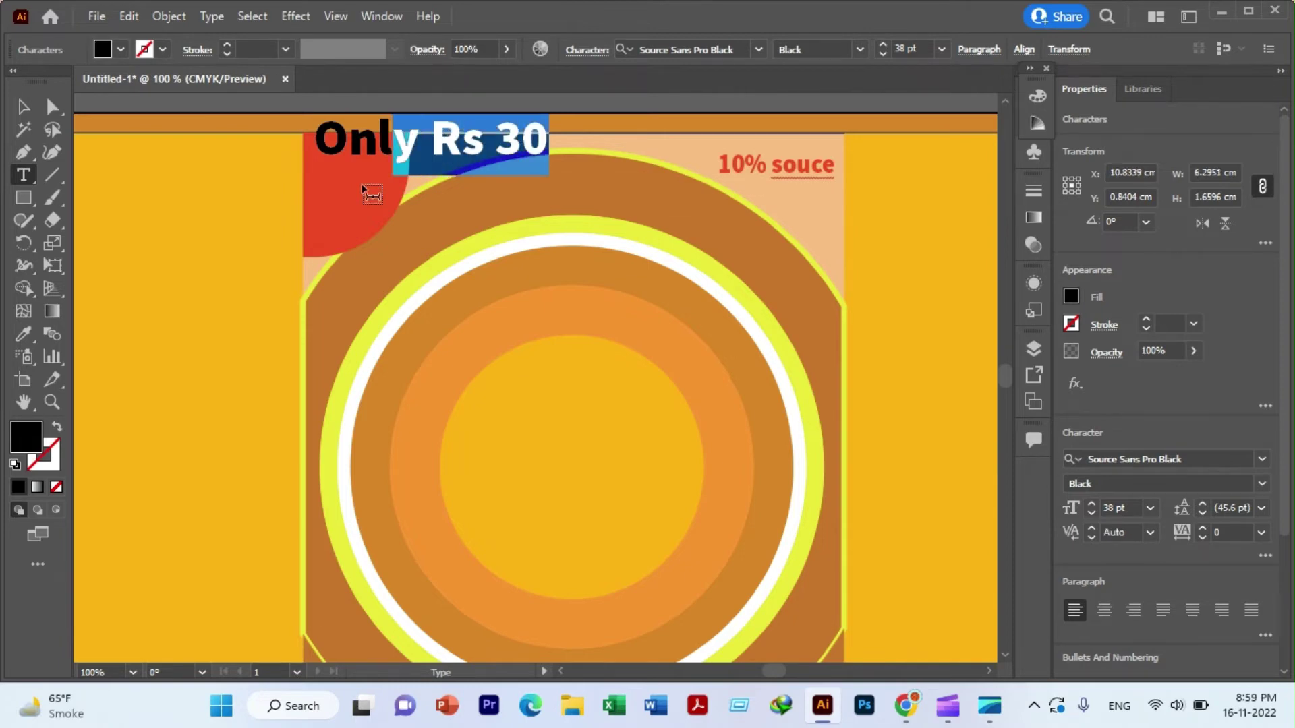
key("shift+Left")
key("shift+Left")
key("shift+Left")
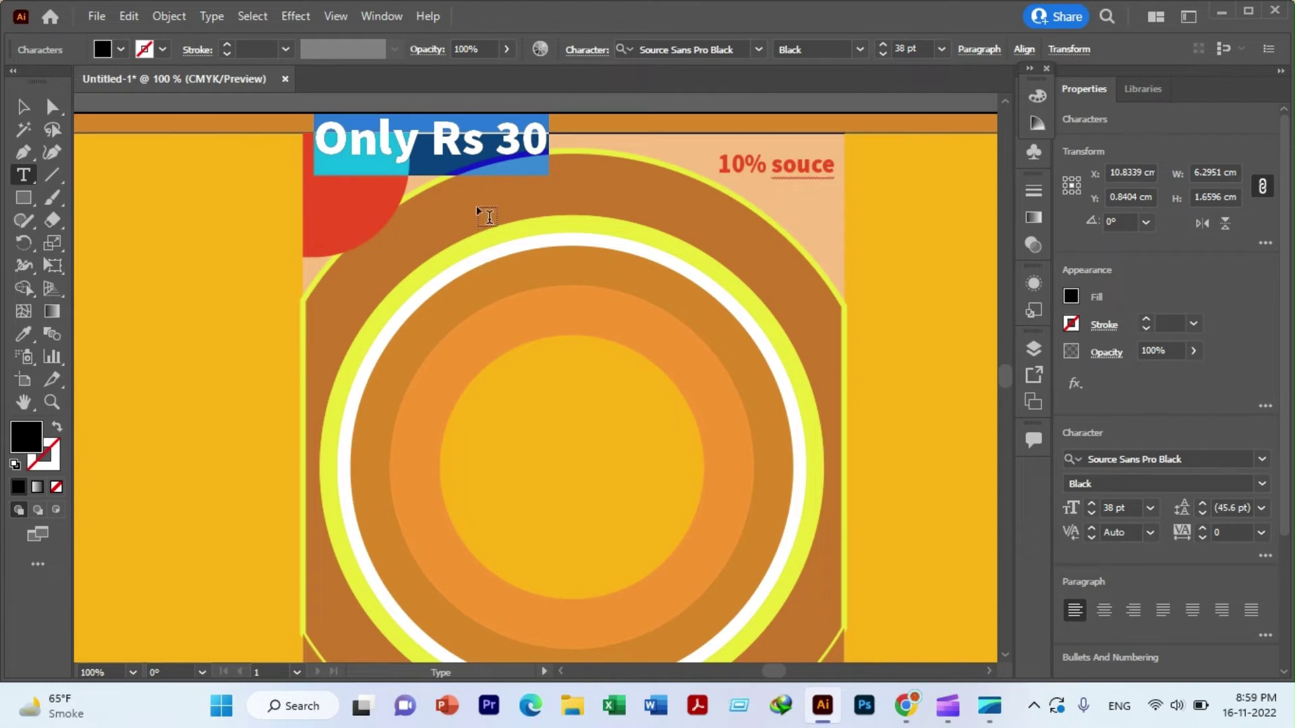
key("ctrl")
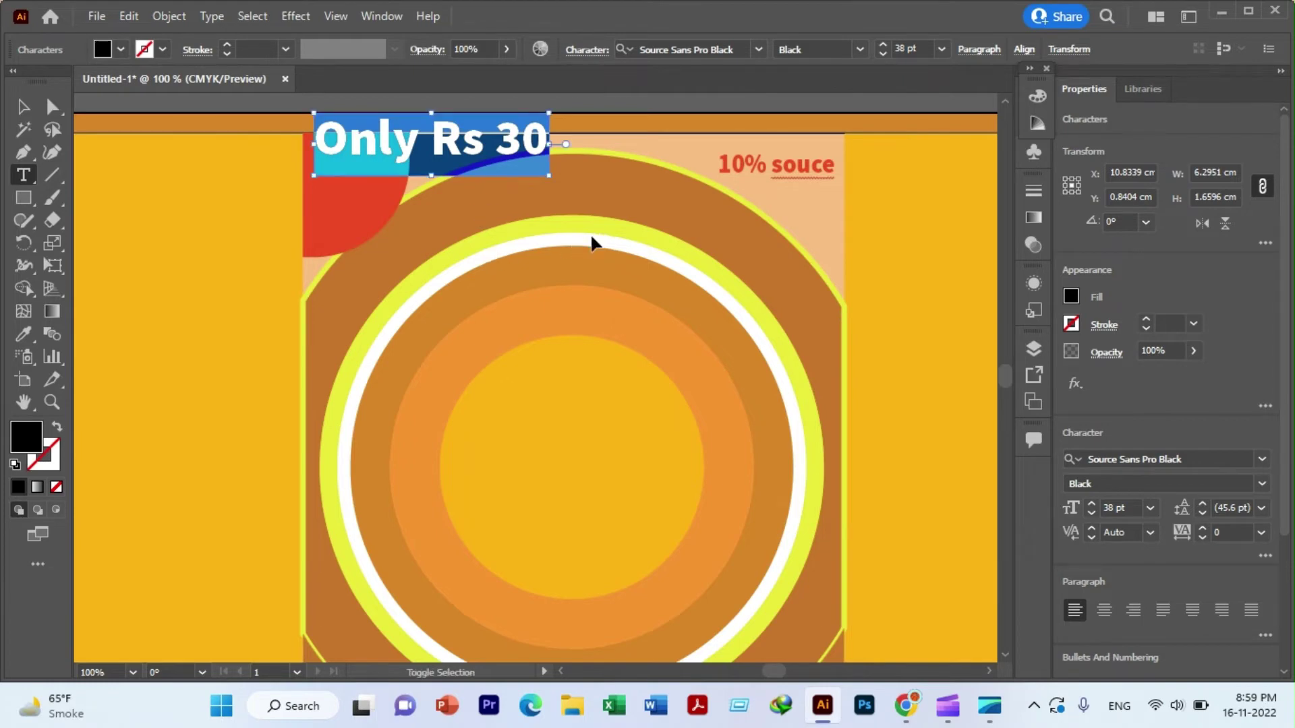
- Adjust the 'Only Rs 30' font size to 32 pt
key("ctrl+shift+comma")
key("ctrl+shift+comma")
key("ctrl+shift+comma")
key("ctrl+shift+comma")
key("ctrl+shift+comma")
key("ctrl+shift+comma")
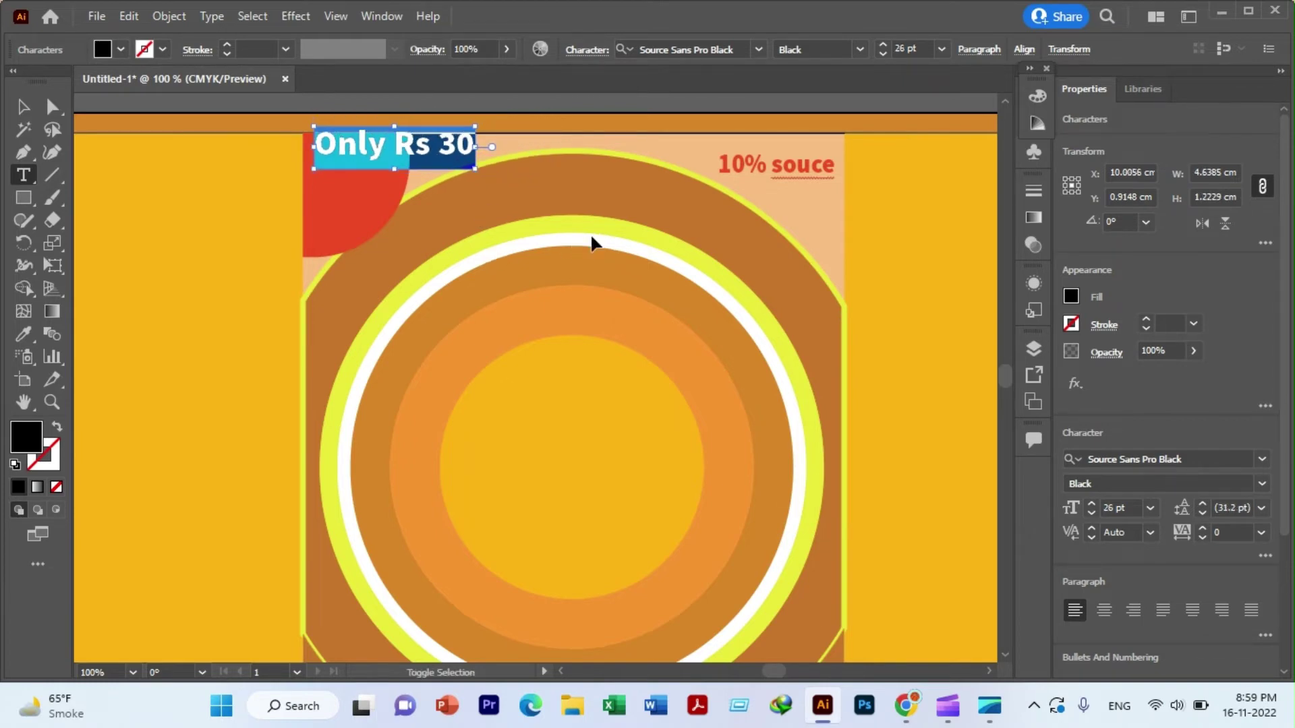
key("ctrl+shift+comma")
key("ctrl+shift+comma")
key("ctrl+shift+comma")
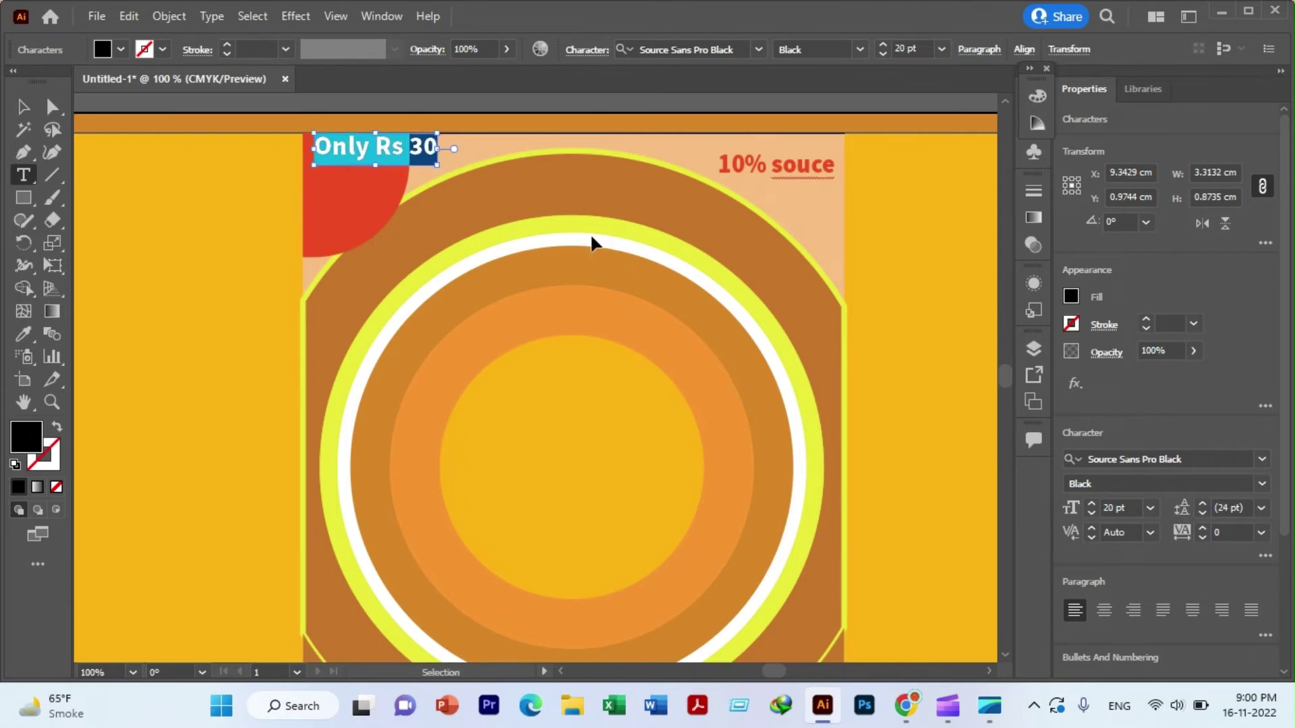
key("ctrl+shift+period")
key("ctrl+shift+period")
key("ctrl+shift+period")
key("ctrl+shift+period")
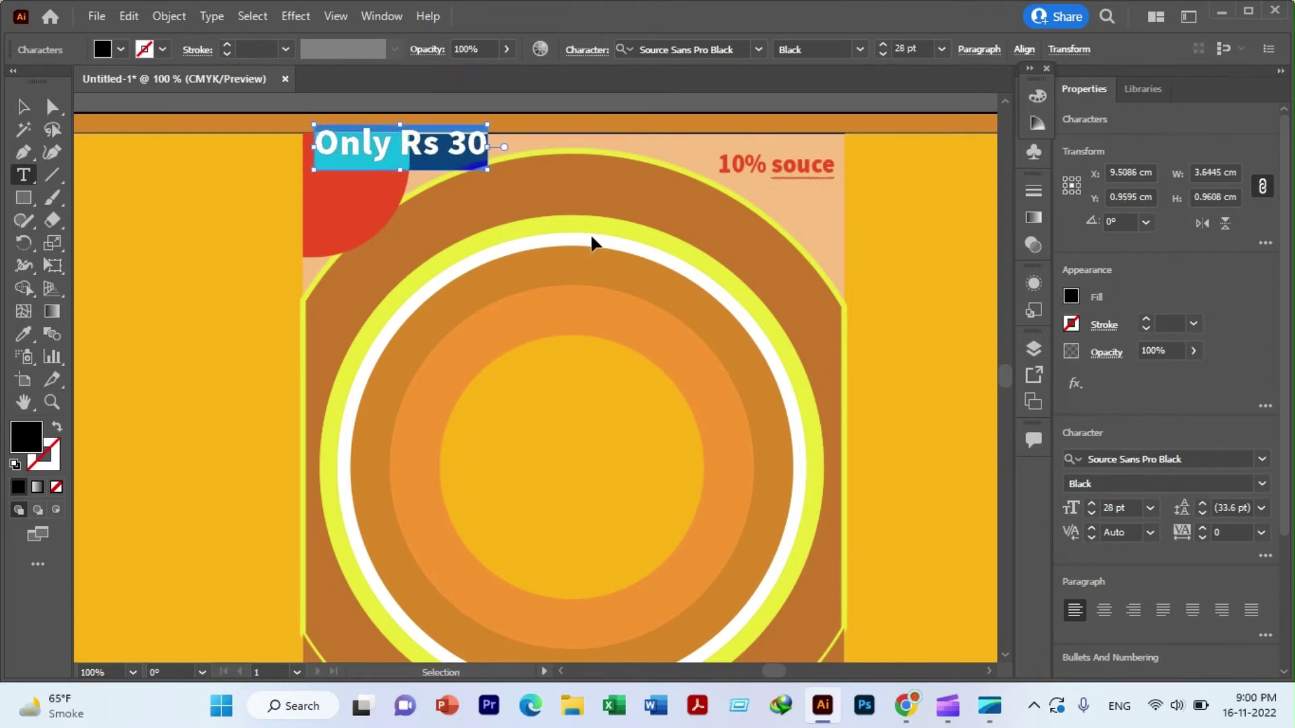
key("ctrl+shift+period")
key("ctrl+shift+period")
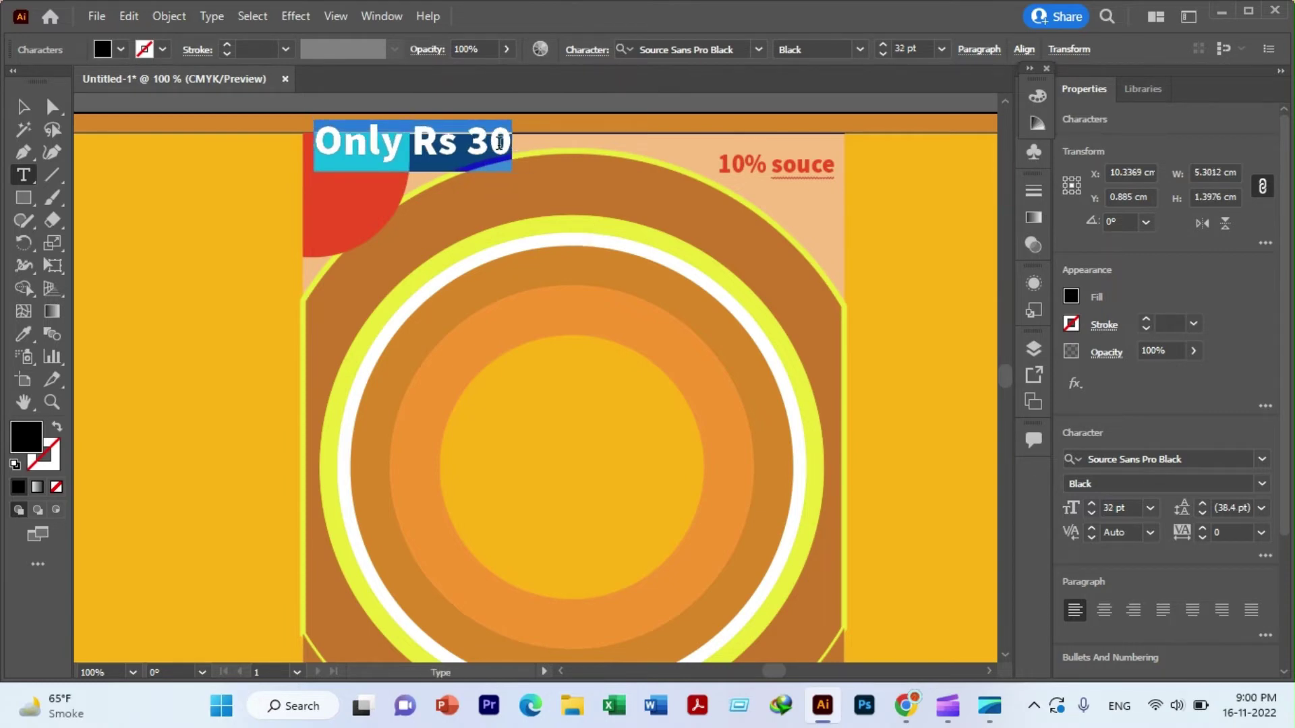
left_click(23, 107)
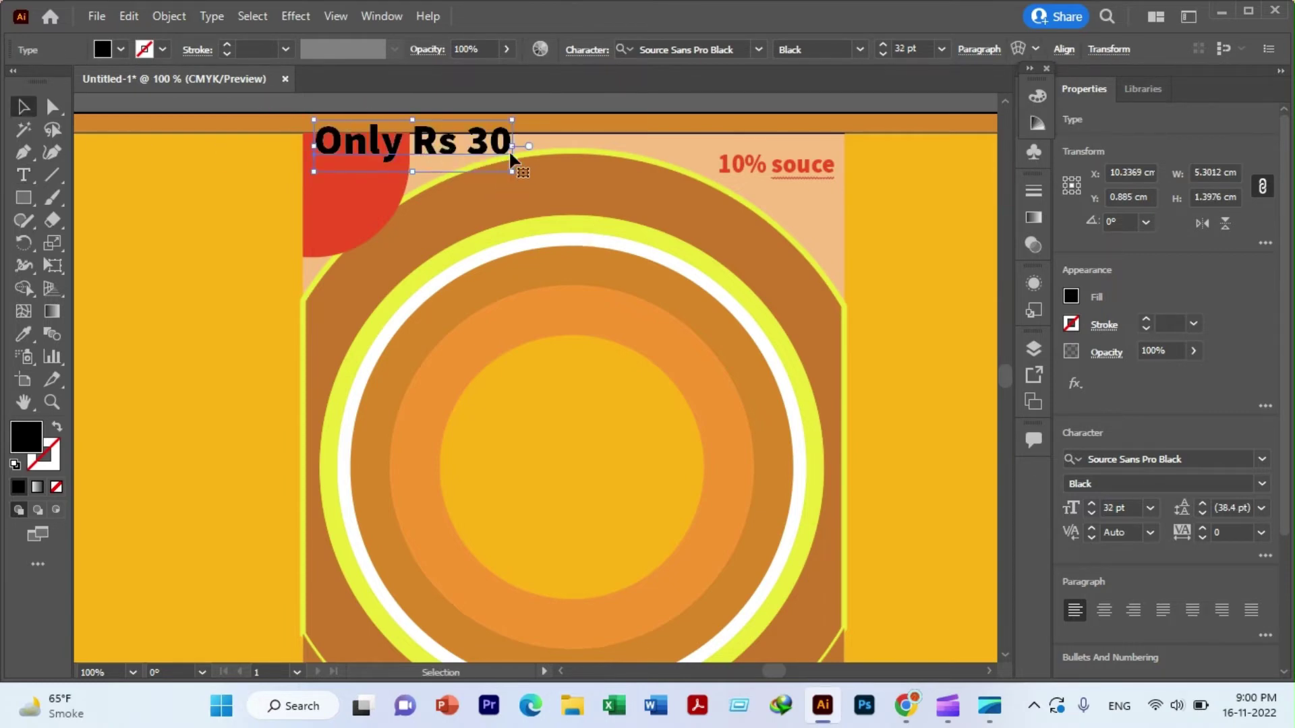
- Condense 'Only Rs 30' and move it down into the red corner
left_click_drag(513, 145, 451, 152)
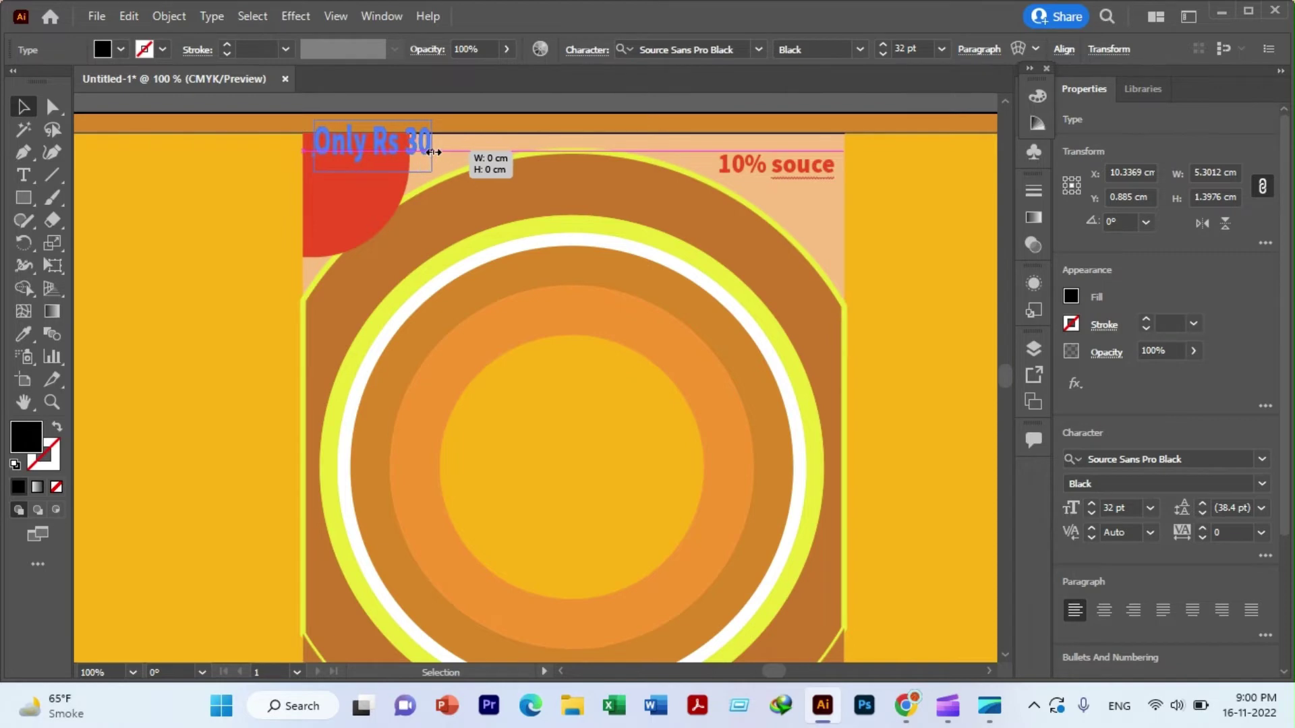
mouse_move(451, 152)
left_mouse_down()
mouse_move(463, 154)
mouse_move(390, 145)
mouse_move(351, 182)
left_mouse_up()
left_click(347, 173)
- Expand the 'Only Rs 30' text into outlined shapes with Object > Expand
left_click(169, 16)
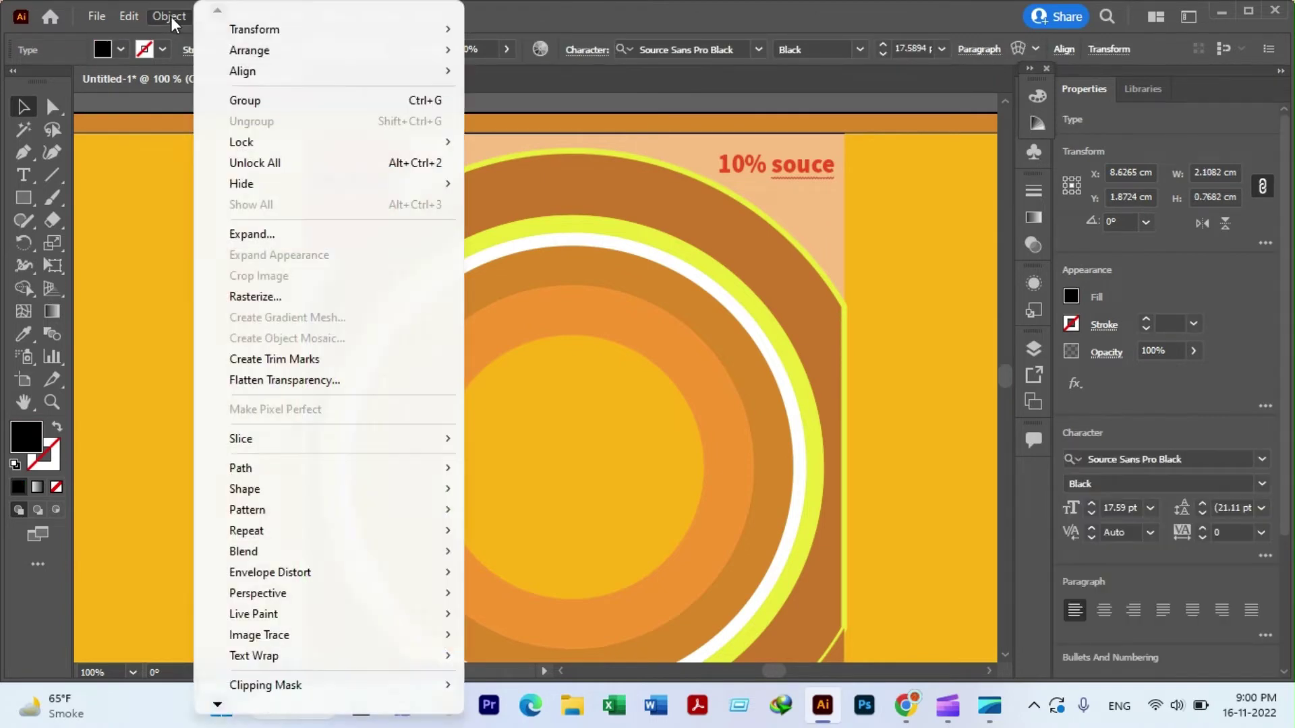
left_click(256, 234)
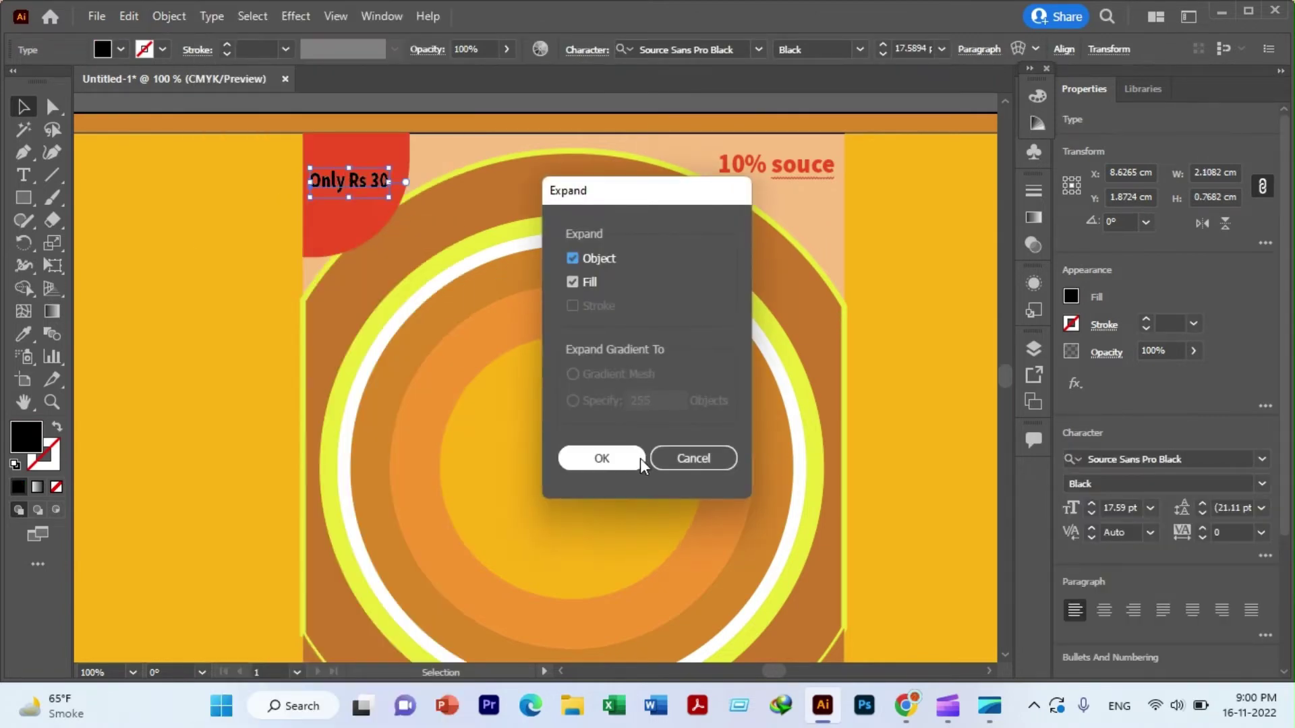
left_click(601, 459)
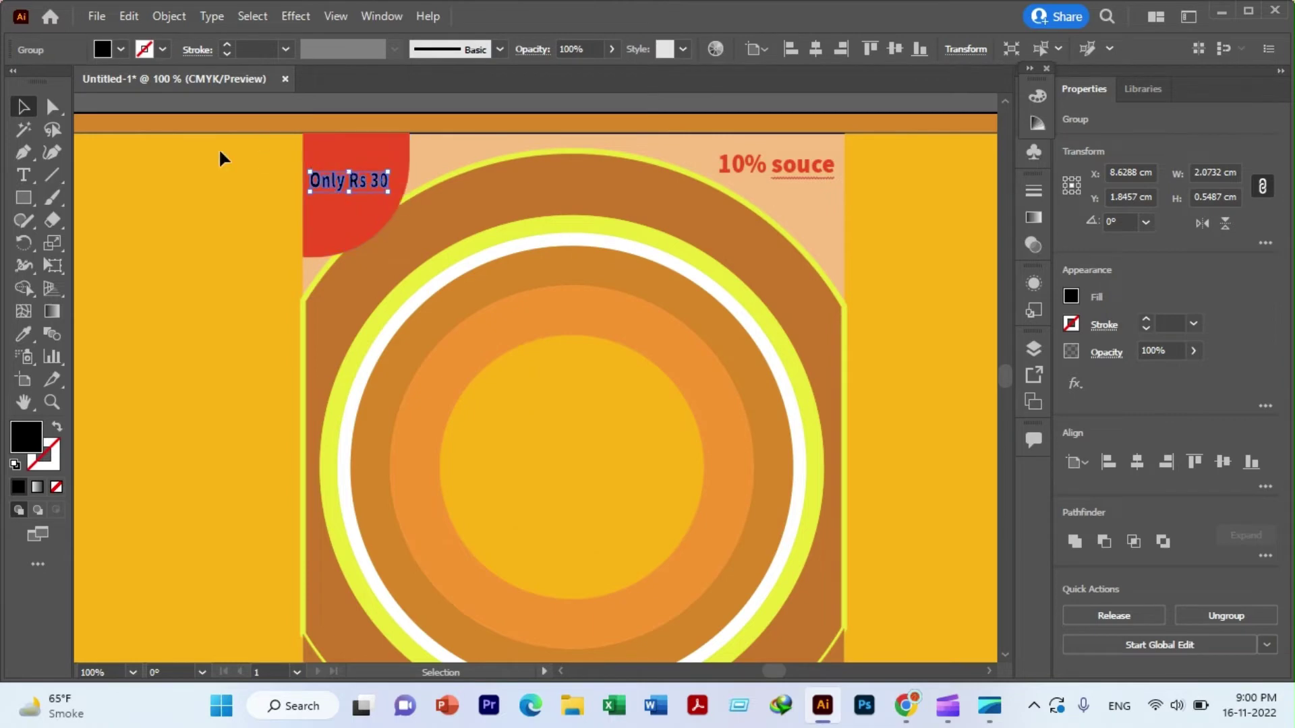
- Reposition the outlined 'Only Rs 30' group and ungroup it
left_click(280, 176)
left_click_drag(329, 183, 330, 191)
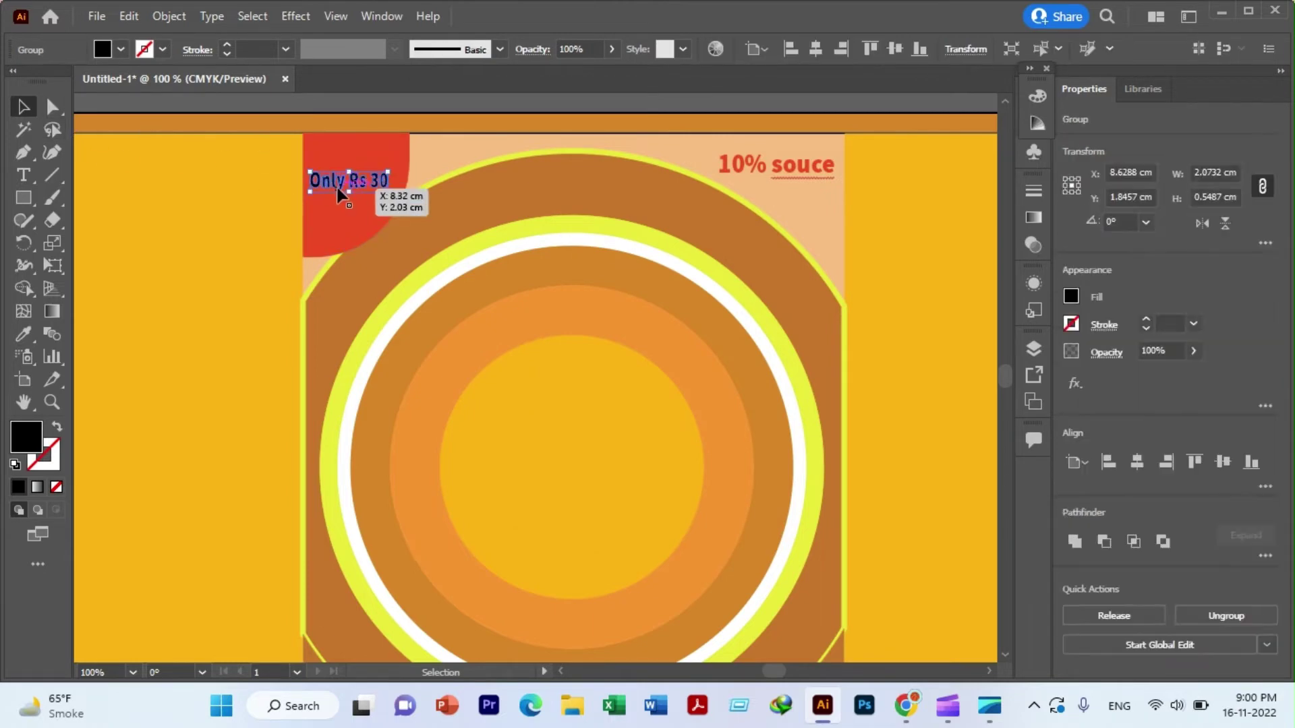
right_click(331, 186)
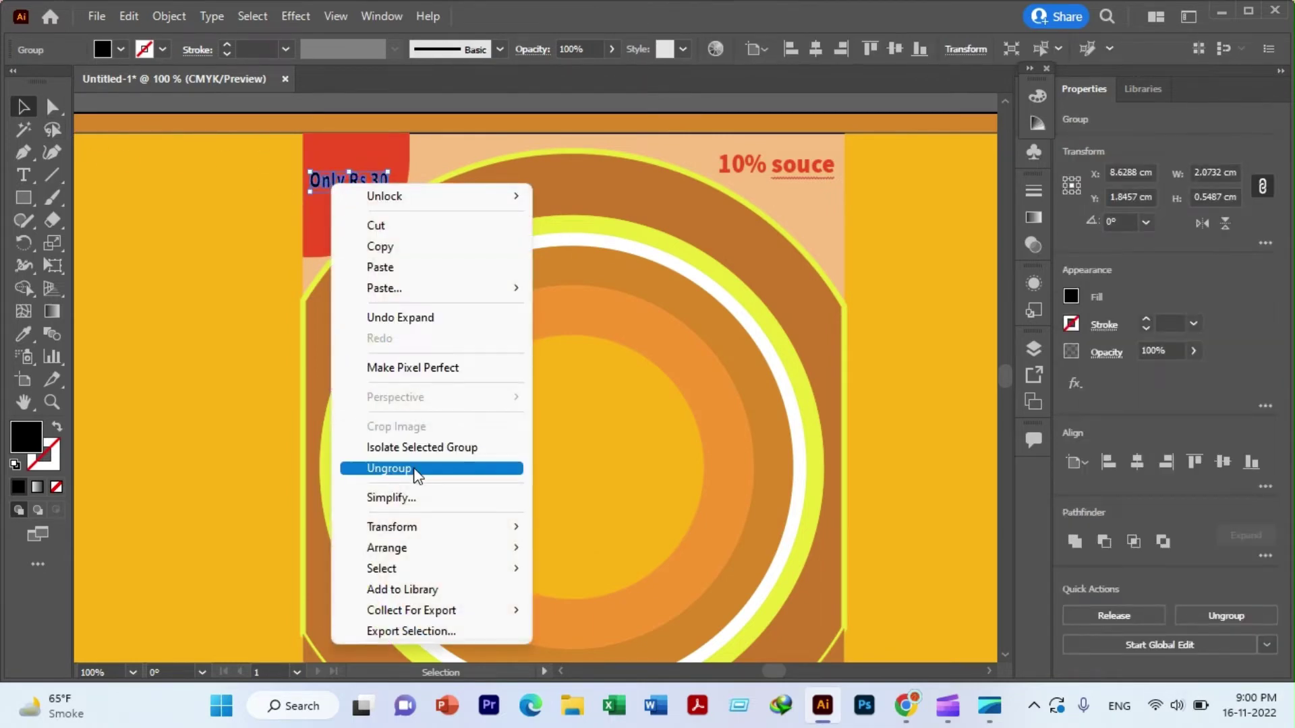
left_click(414, 466)
- Check the individual outlined letters and nudge the text into place inside the corner
left_click(232, 260)
left_click(326, 180)
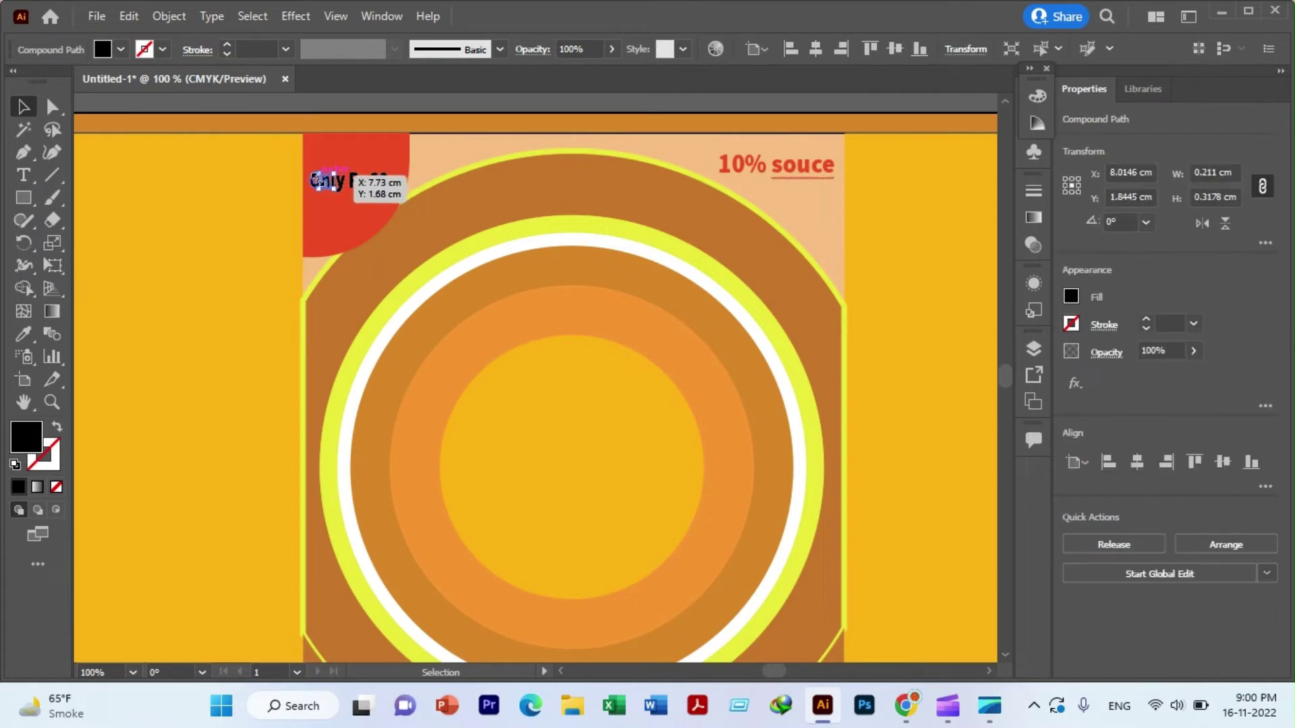
left_click(324, 209)
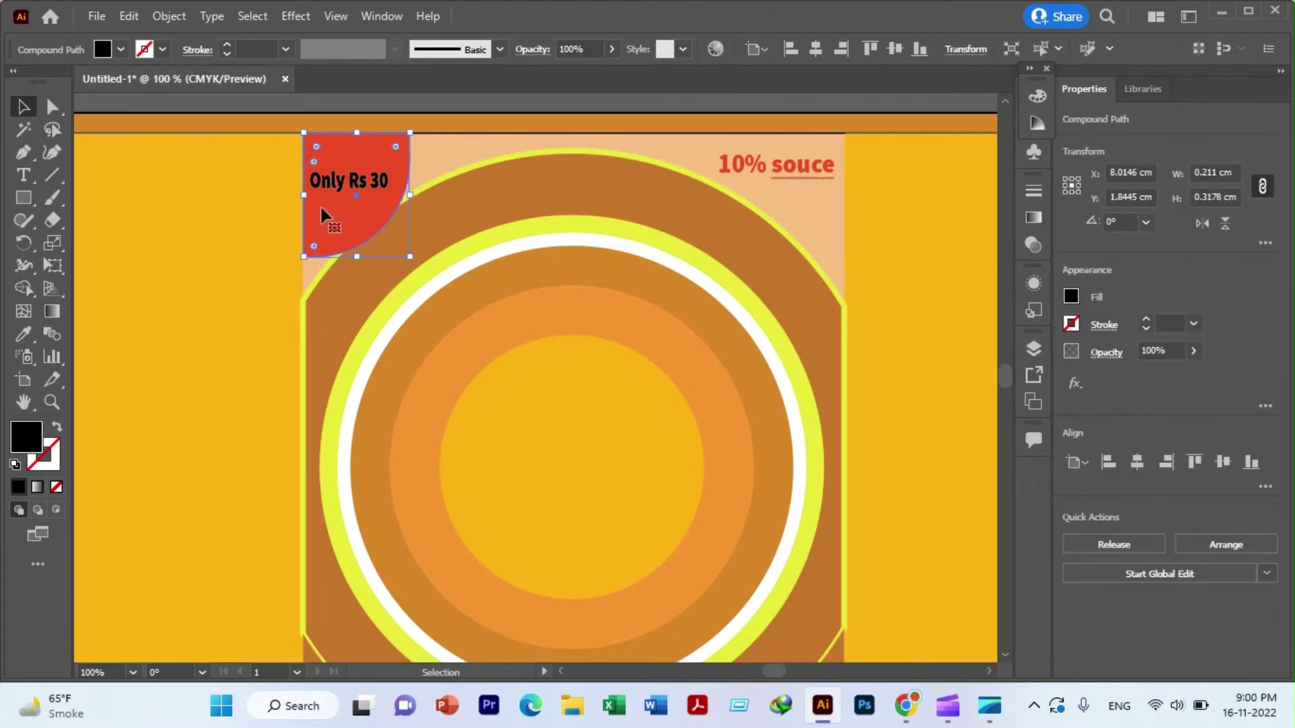
left_click(288, 180)
left_click(350, 140)
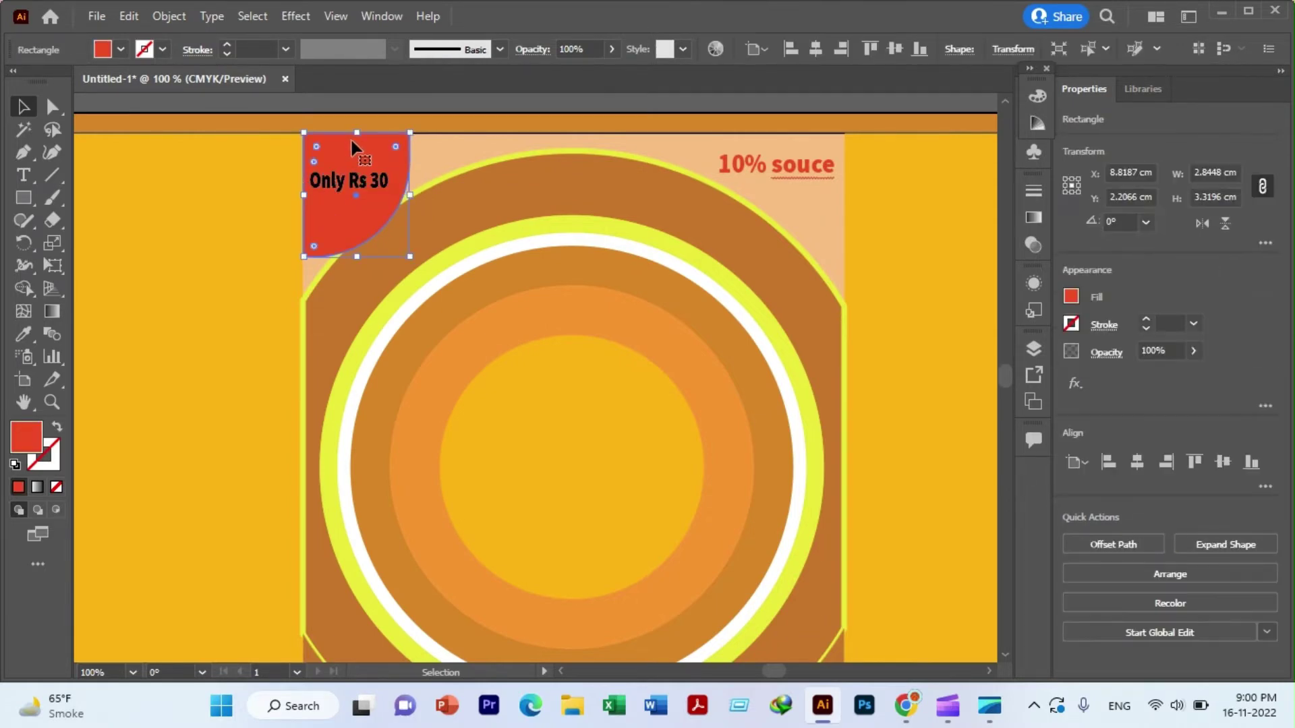
key("ctrl+shift+a")
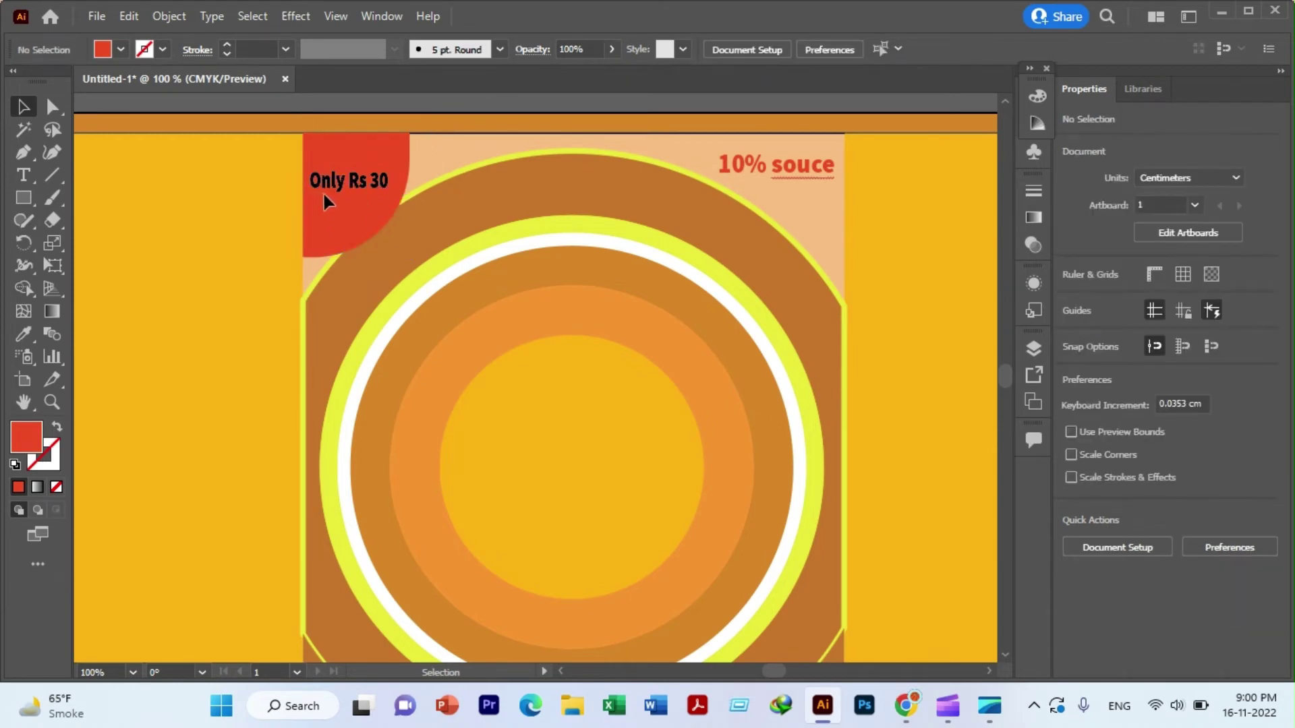
left_click_drag(336, 191, 329, 186)
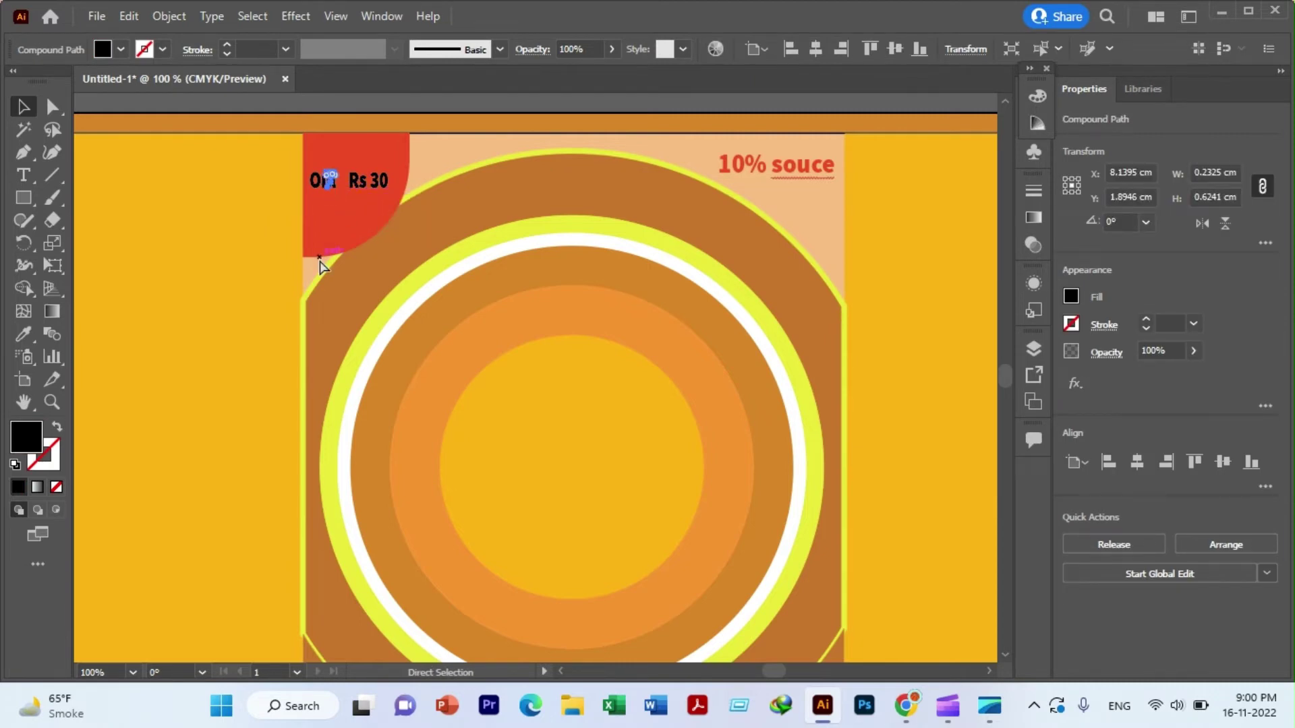
left_click_drag(330, 180, 340, 182)
left_click(328, 230)
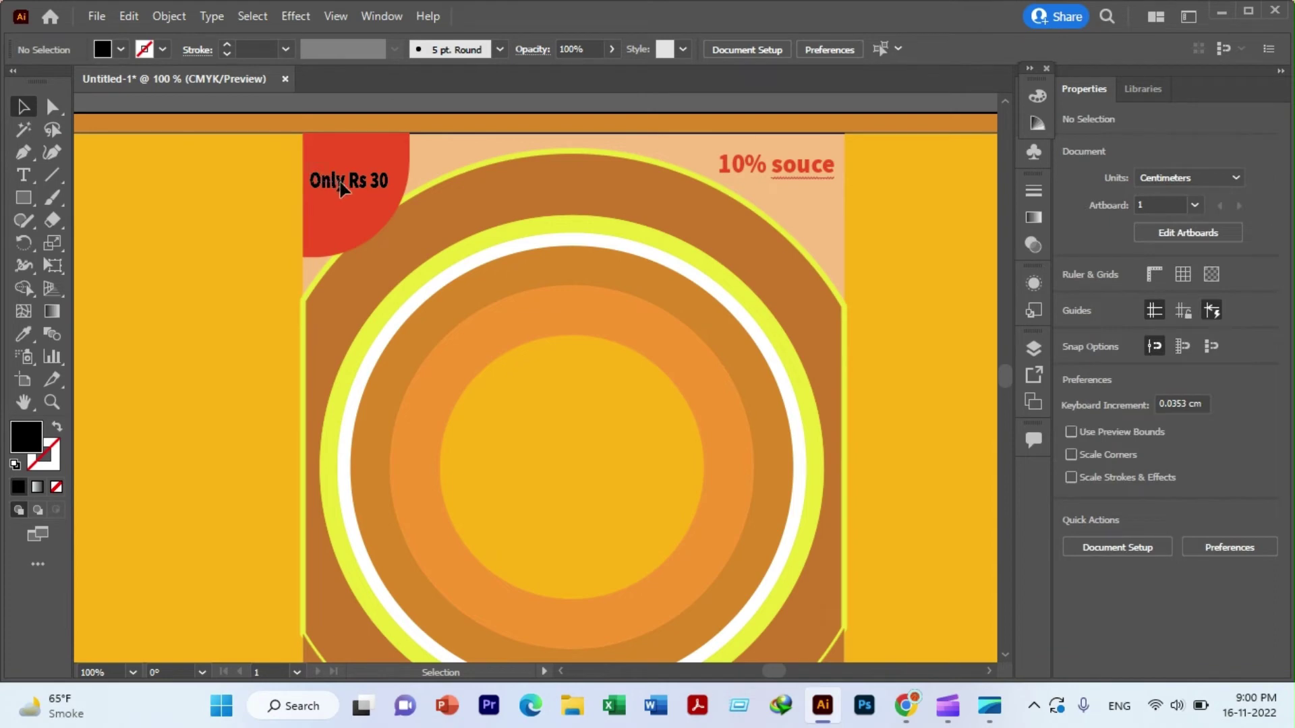
- Move 'Only' up onto its own line and shift 'Rs 30' below it
left_click(343, 183)
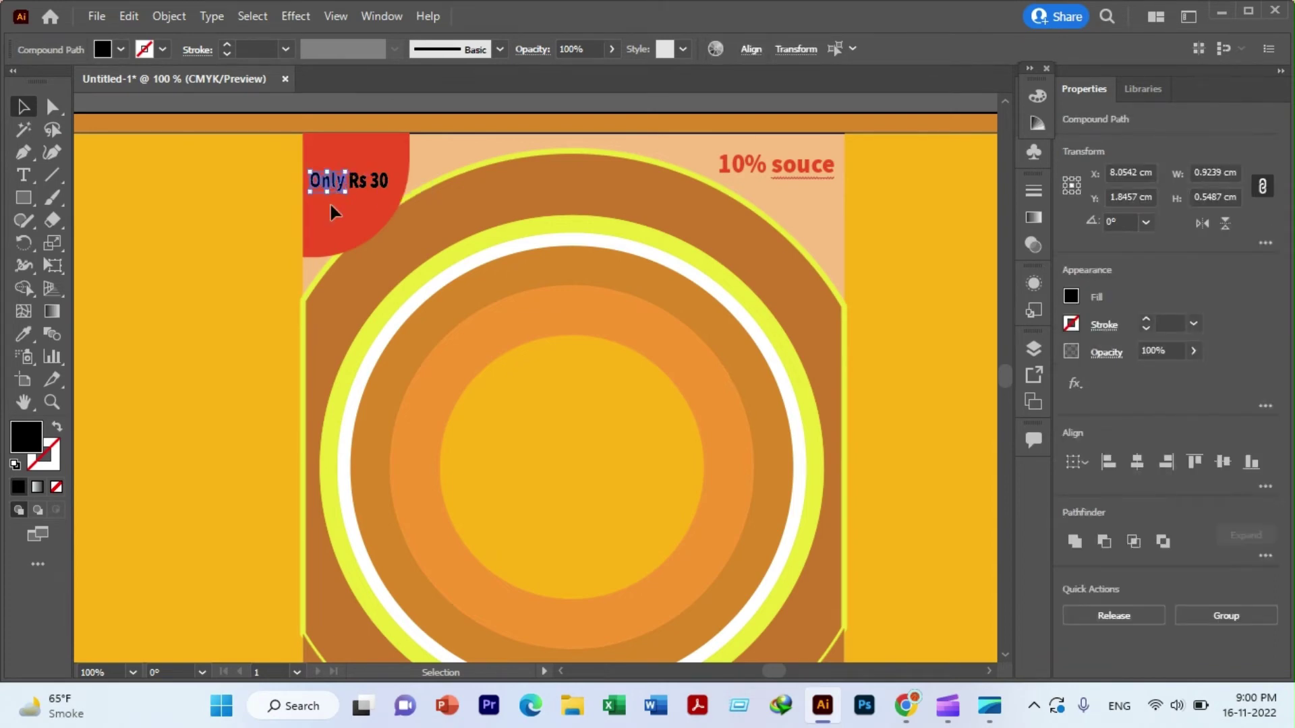
key("shift+Up")
key("shift+Up")
key("shift+Up")
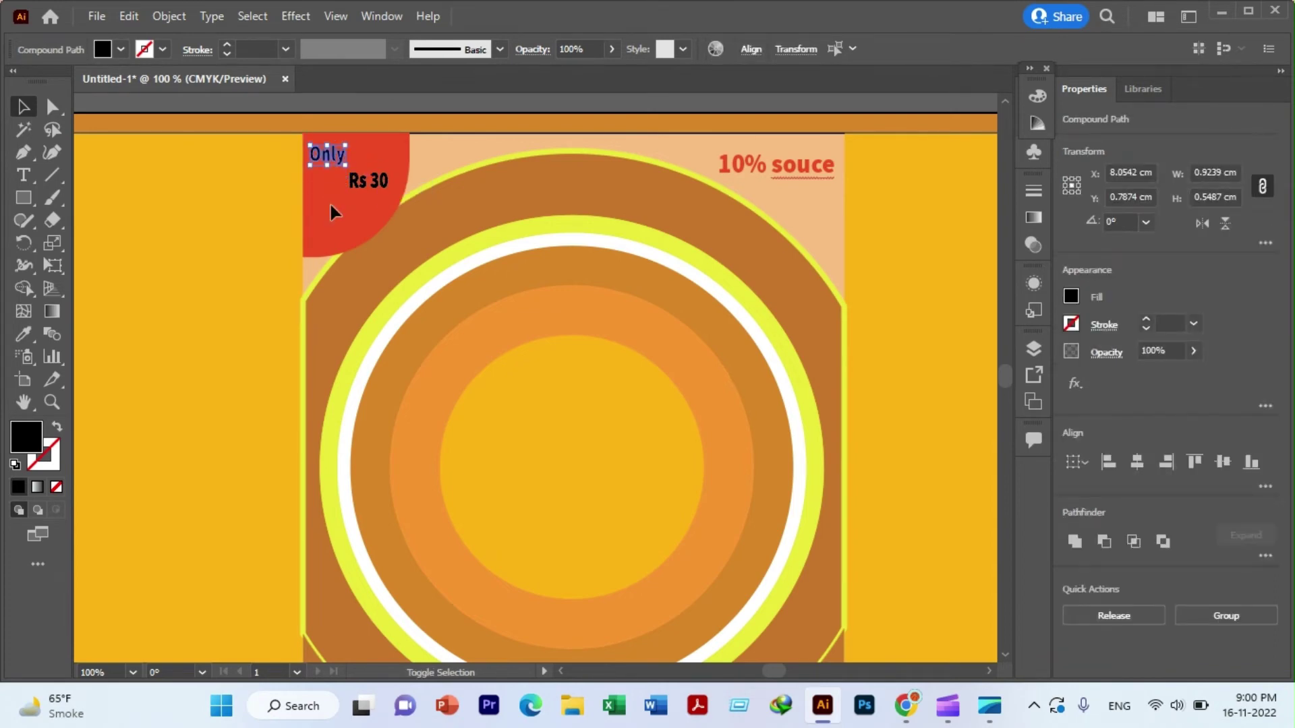
left_click(389, 180)
key("shift+Left")
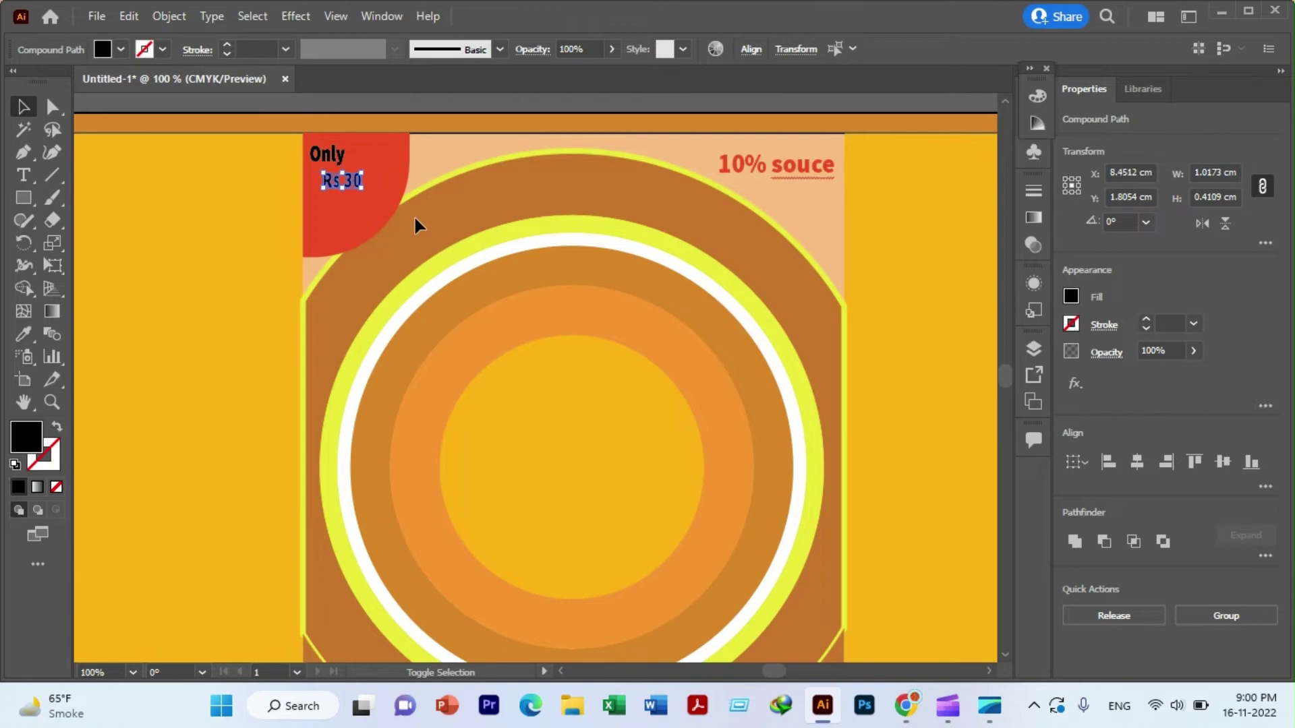
key("shift+Left")
key("shift+Left")
key("shift+Down")
key("ctrl")
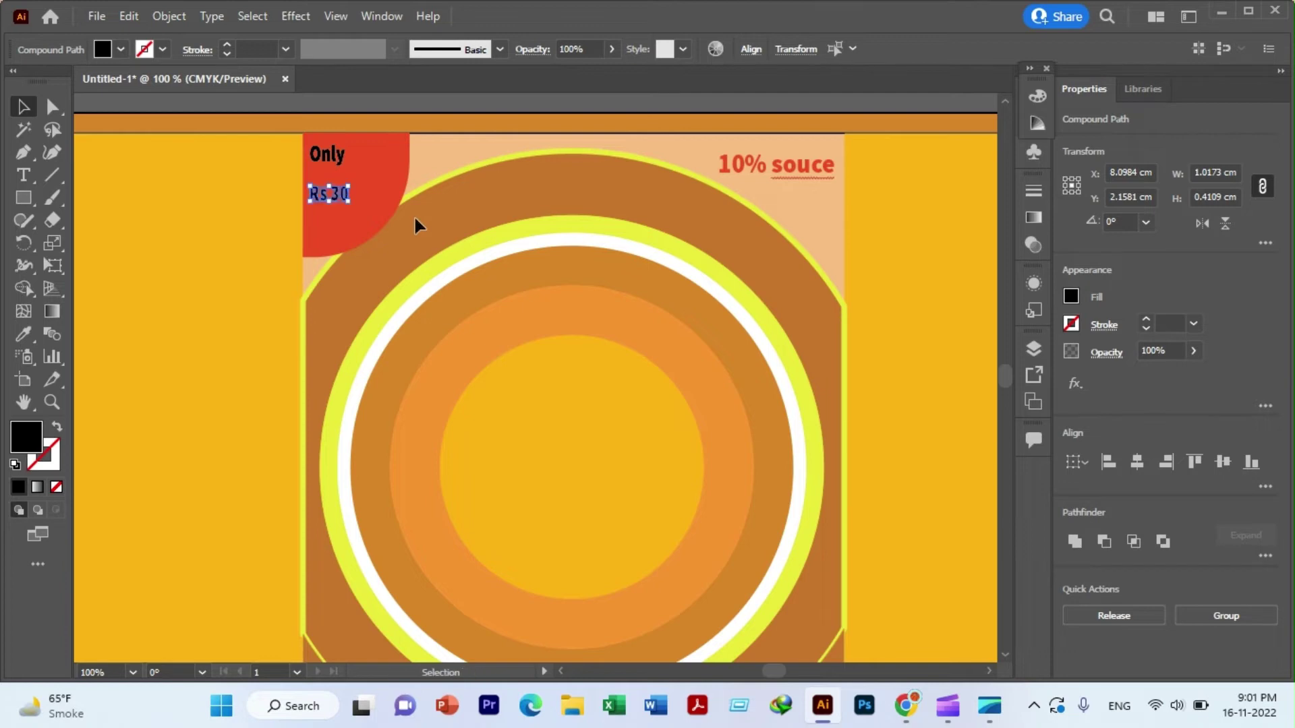
left_click(359, 229)
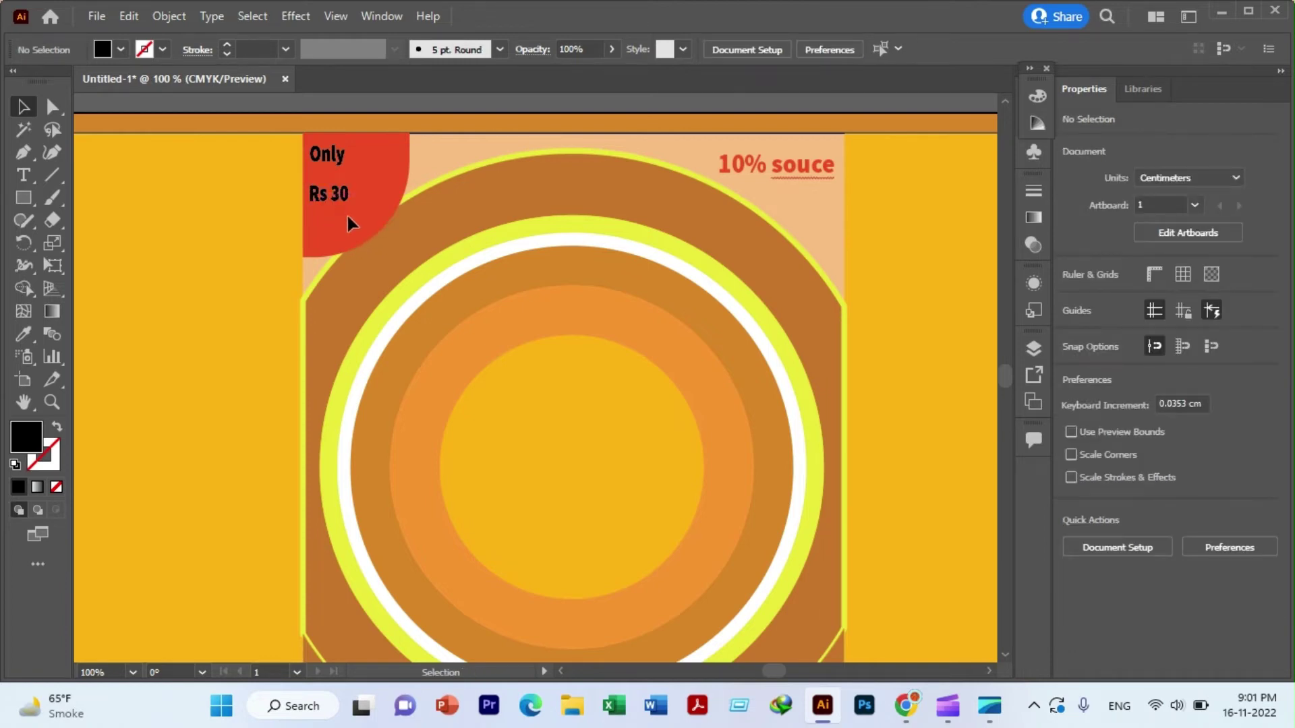
- Enlarge 'Rs 30' beneath 'Only' and shift it slightly right
mouse_move(320, 197)
left_mouse_down()
mouse_move(349, 200)
mouse_move(375, 228)
left_mouse_up()
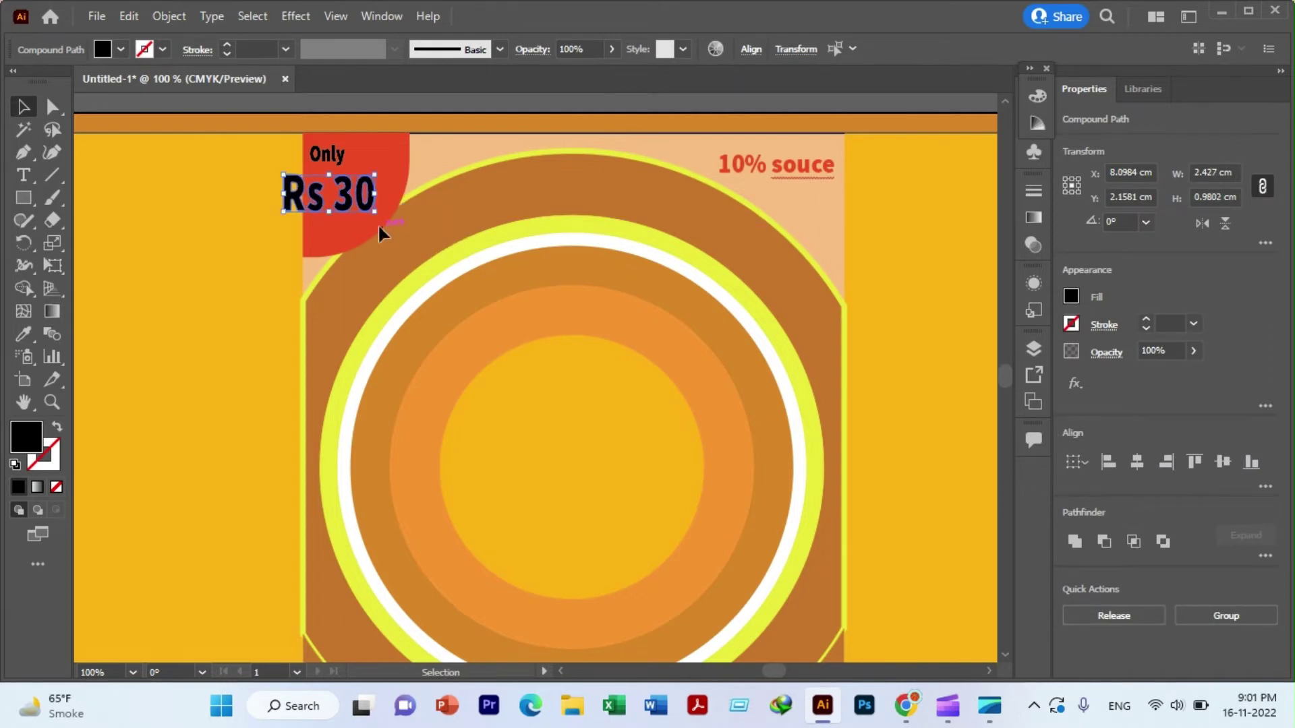
key("shift+Right")
key("shift+Right")
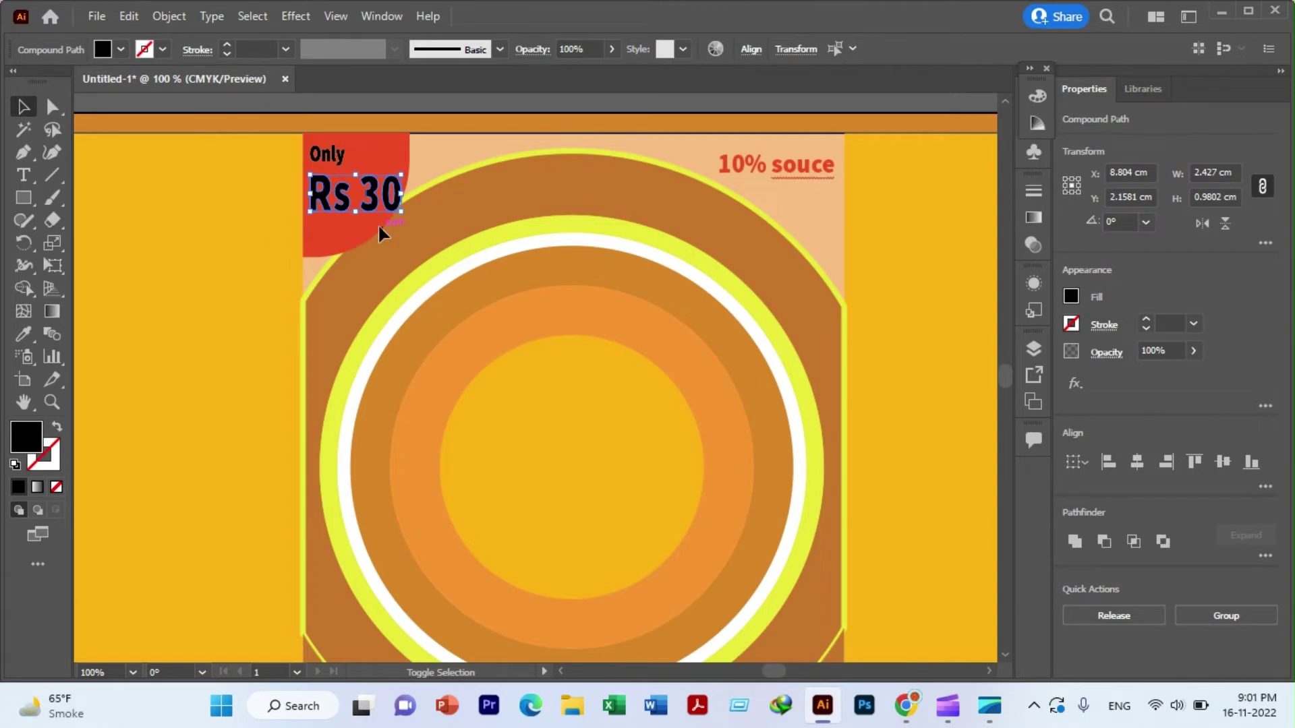
key("shift+Left")
key("shift+Right")
left_click(338, 222)
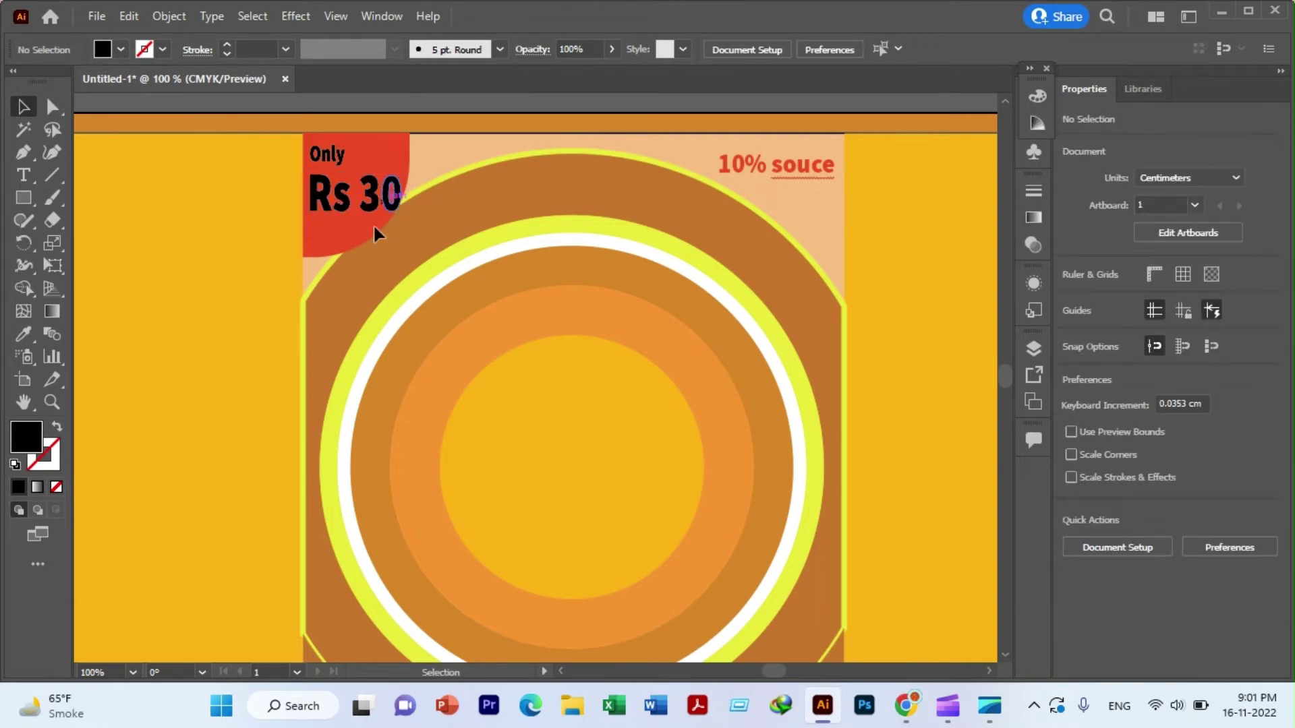
- Nudge 'Rs 30' two arrow-key steps to the right
left_click(324, 198)
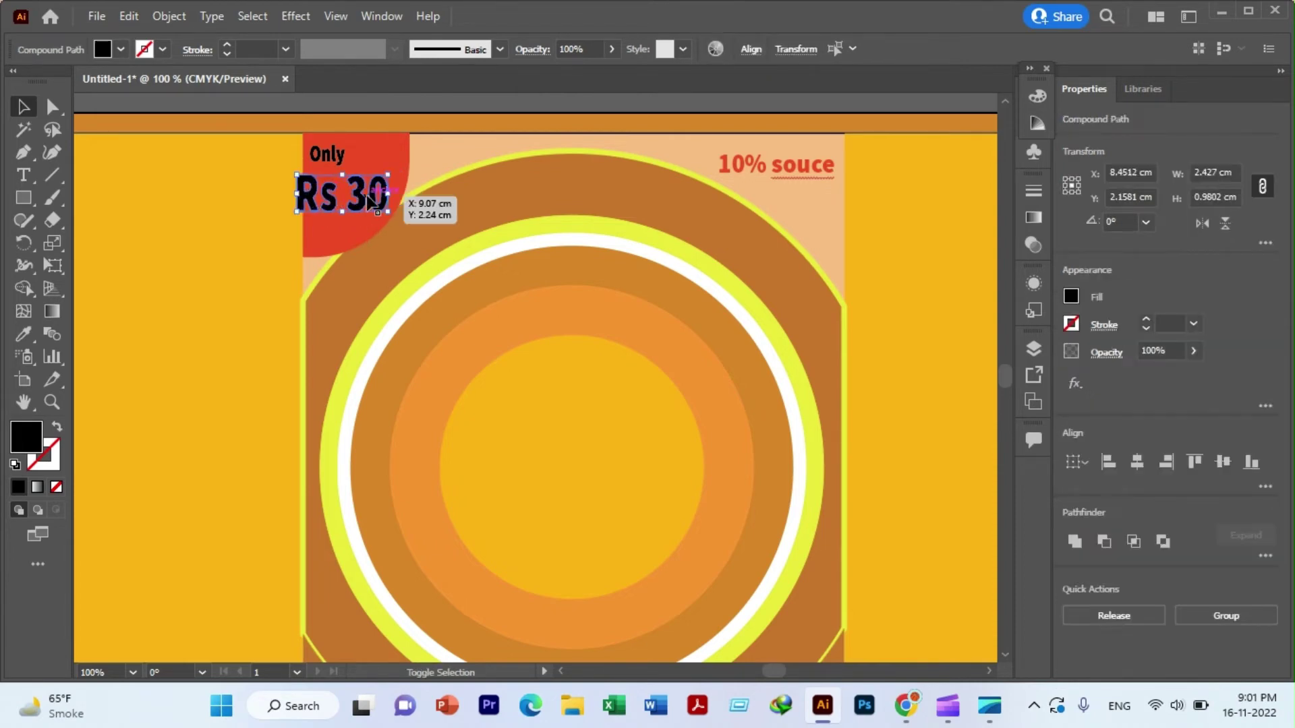
key("Right")
key("Right")
key("Right")
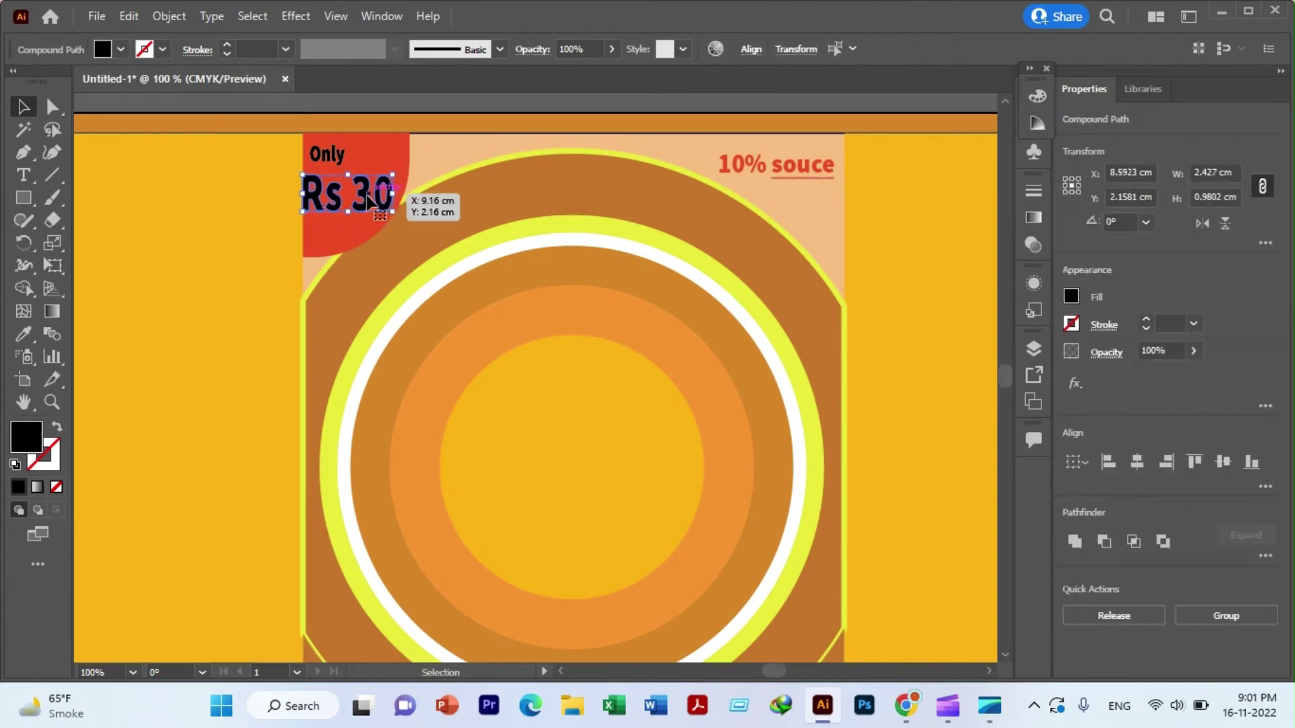
key("Right")
left_click(329, 236)
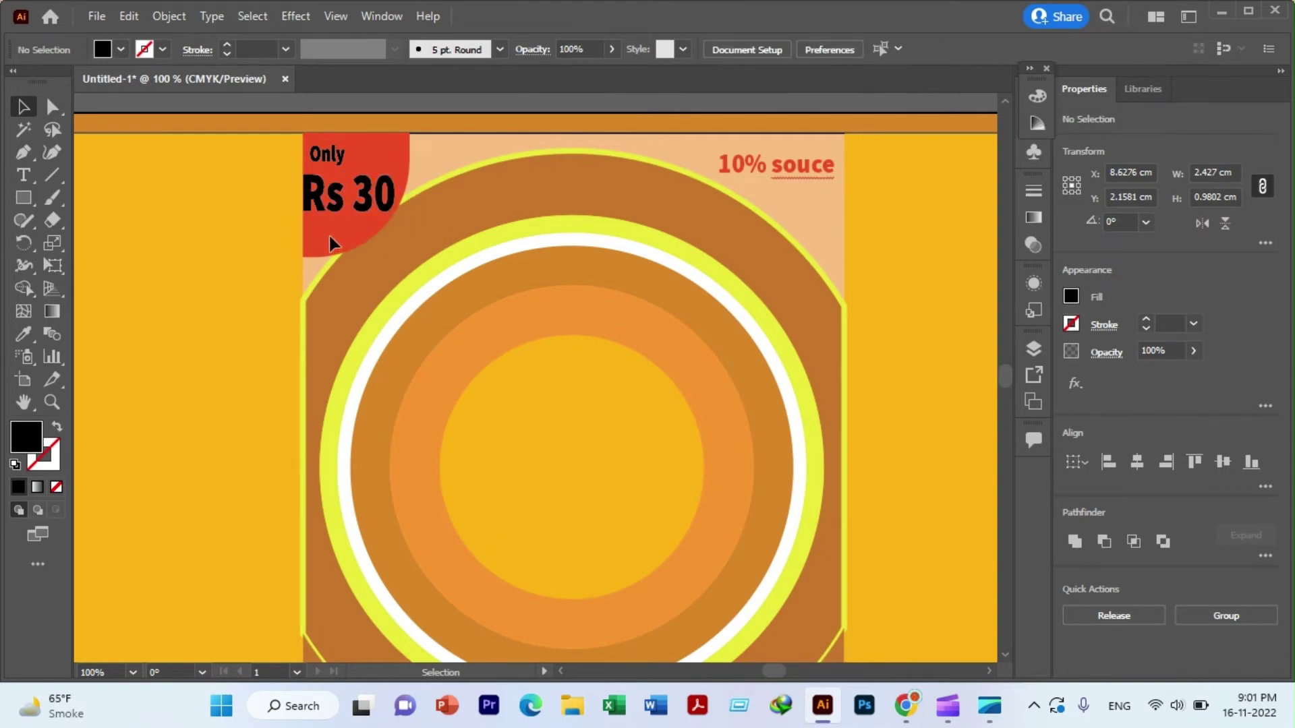
left_click(375, 142)
left_click(318, 227)
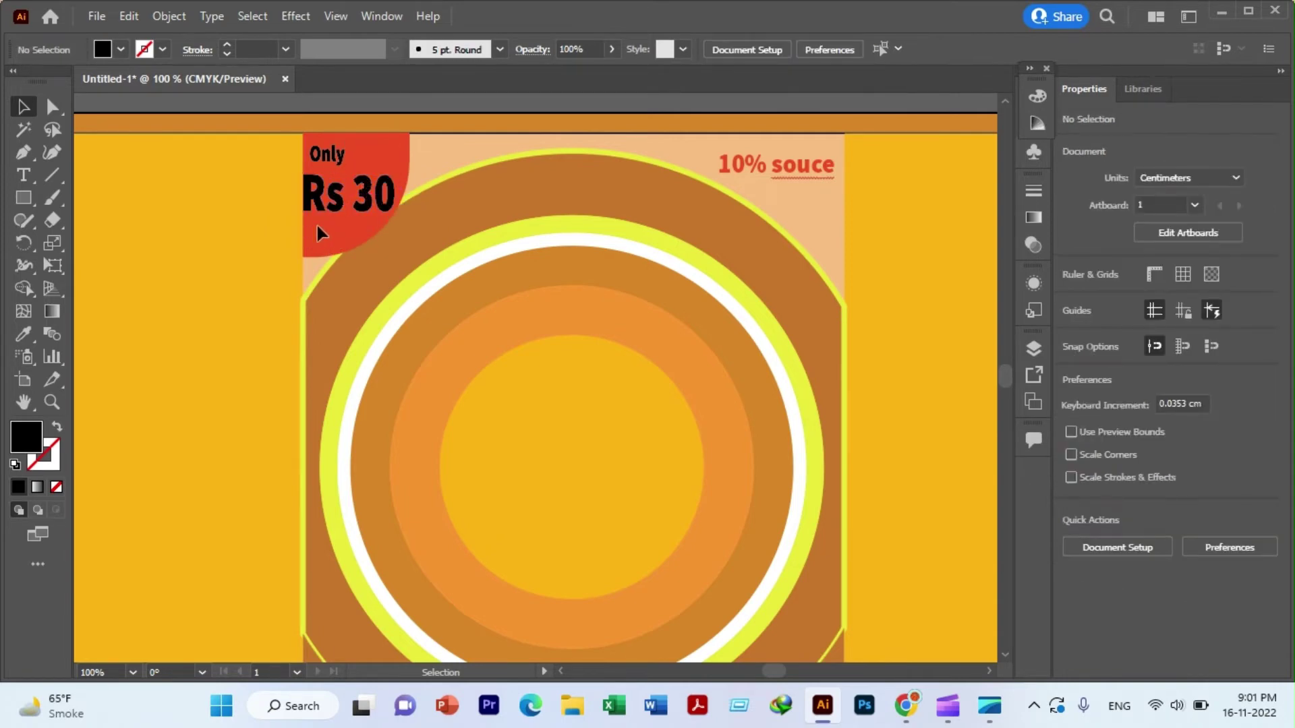
- Add a drop shadow to 'Only Rs 30' with 0.1 cm blur
left_click(381, 152)
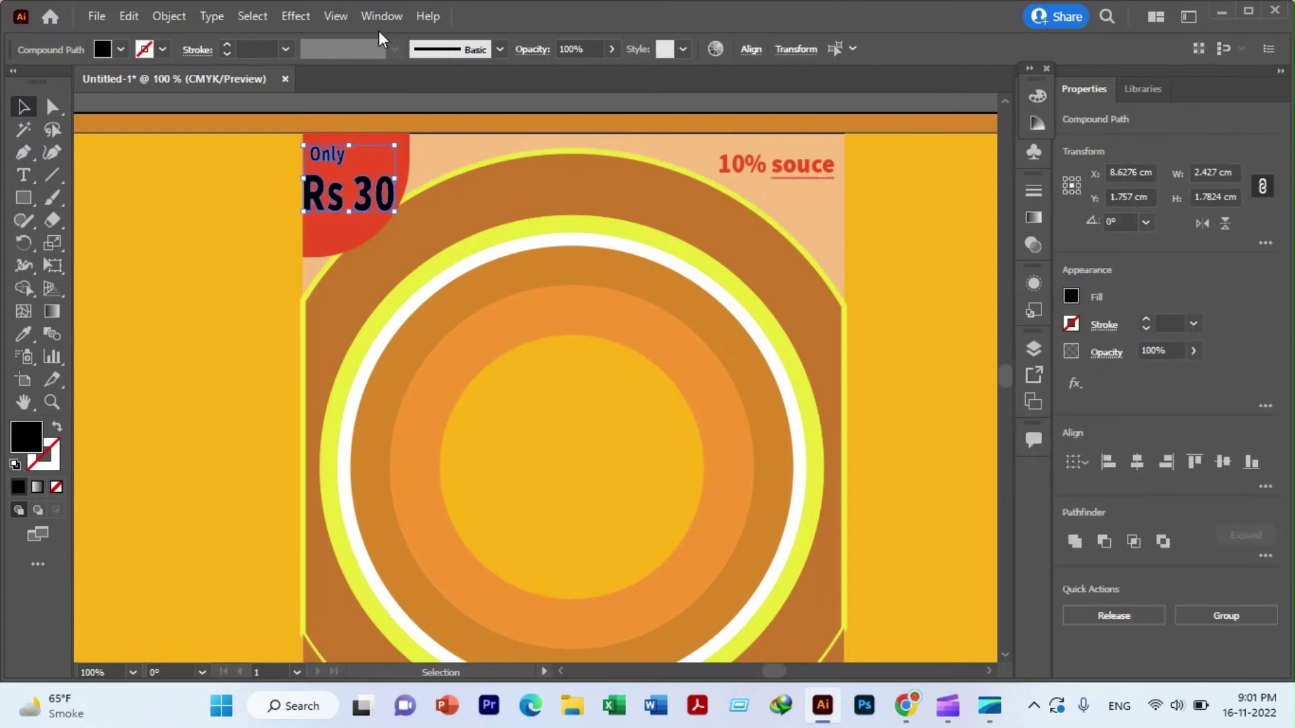
left_click(294, 15)
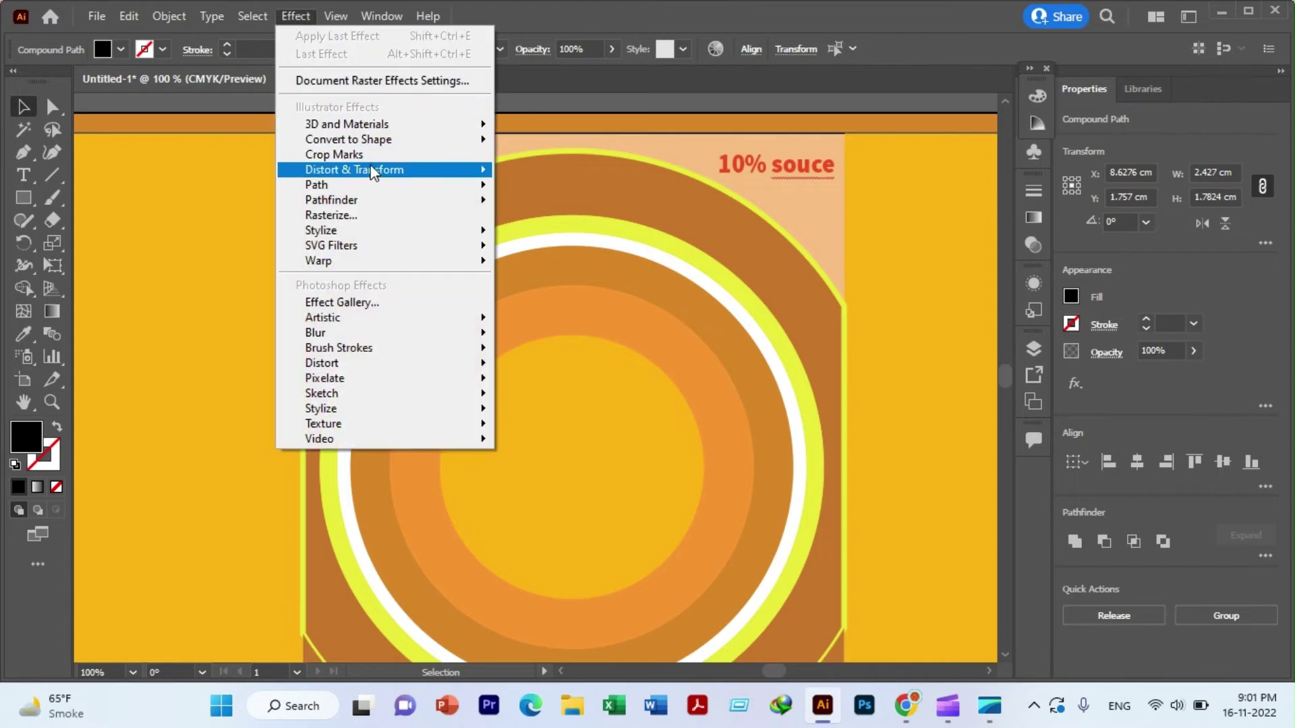
mouse_move(384, 231)
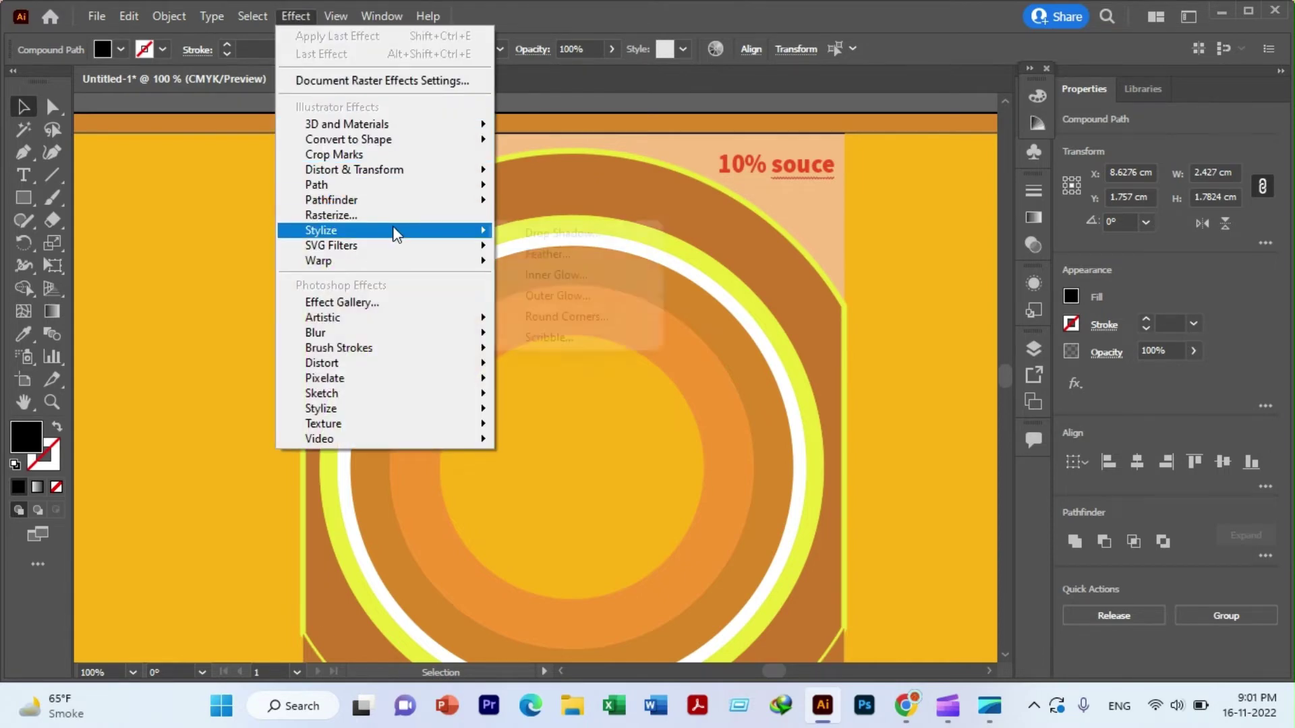
left_click(563, 233)
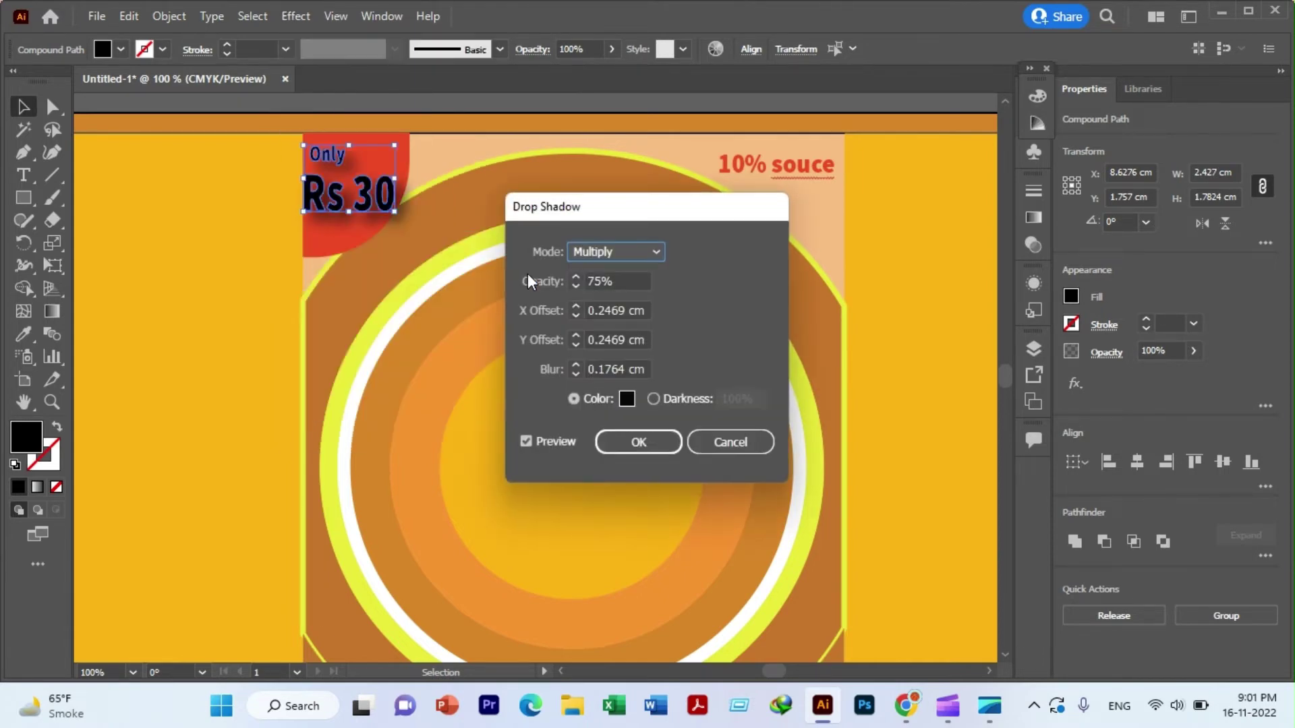
double_click(585, 369)
type("0.4")
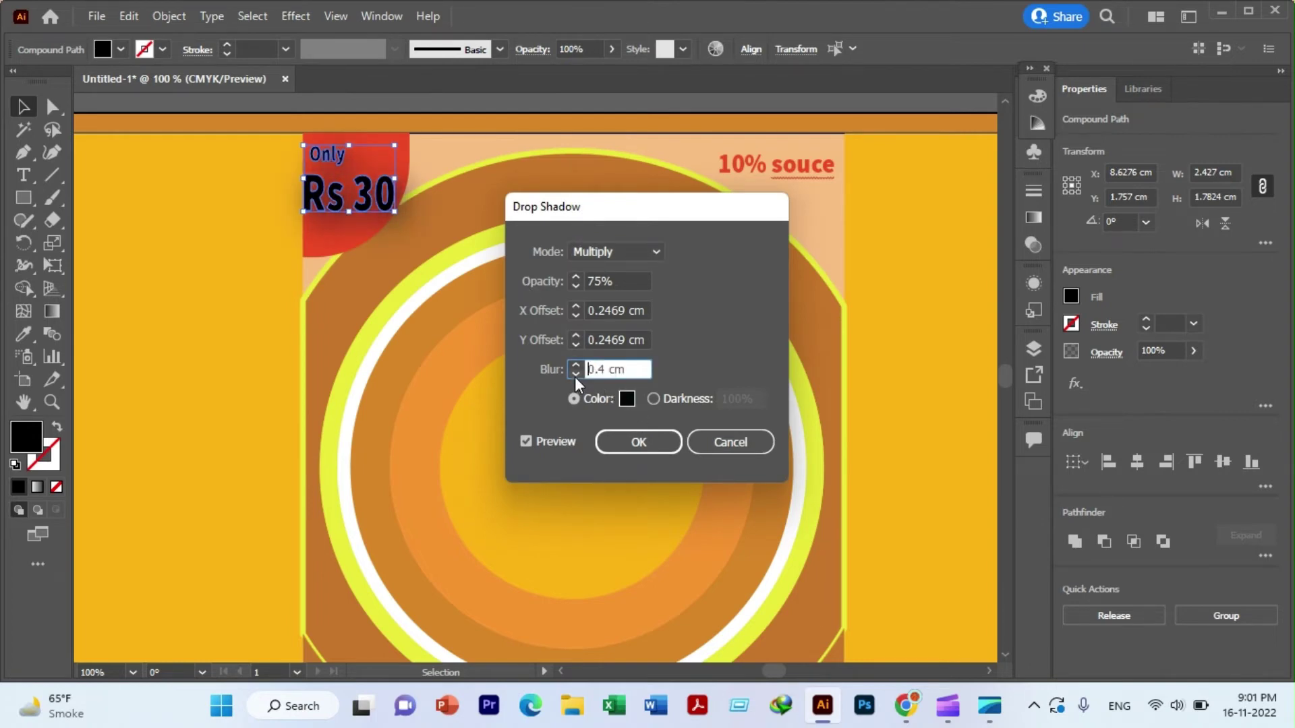
left_click(574, 374)
left_click(573, 373)
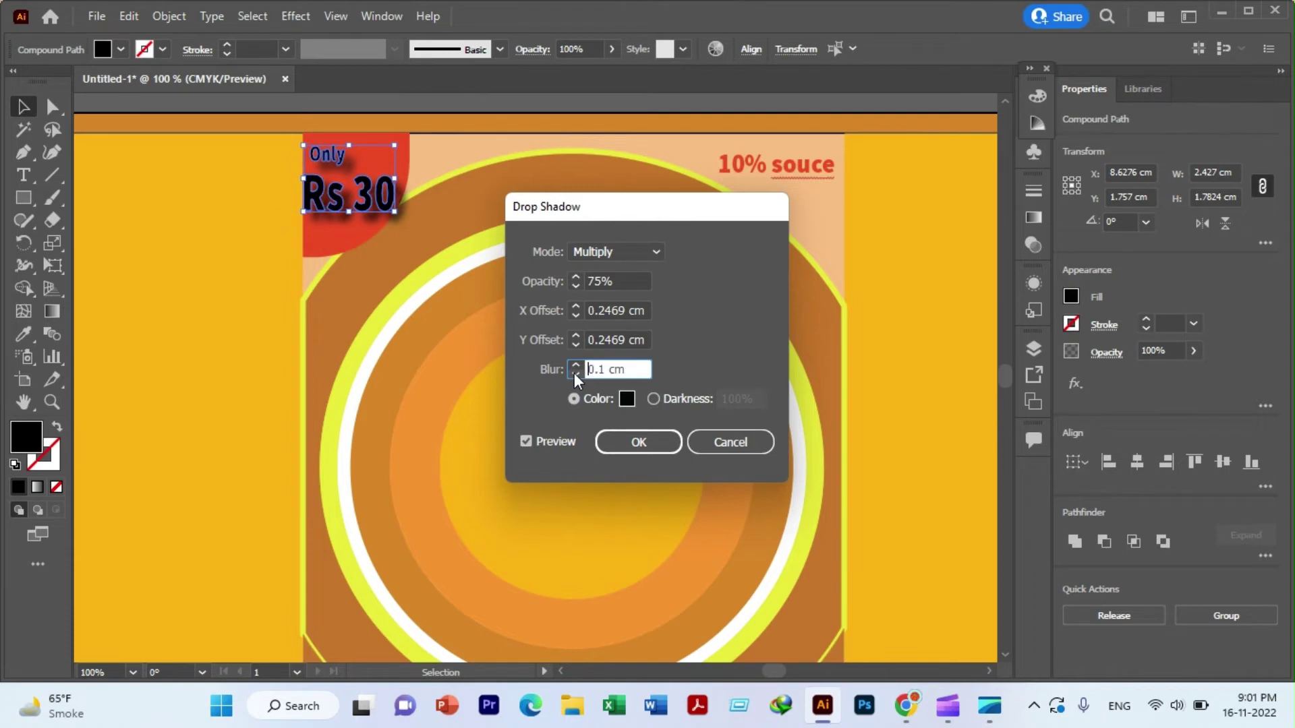
- Set the drop shadow colour to dark green and apply the 75% Multiply shadow
left_click(626, 399)
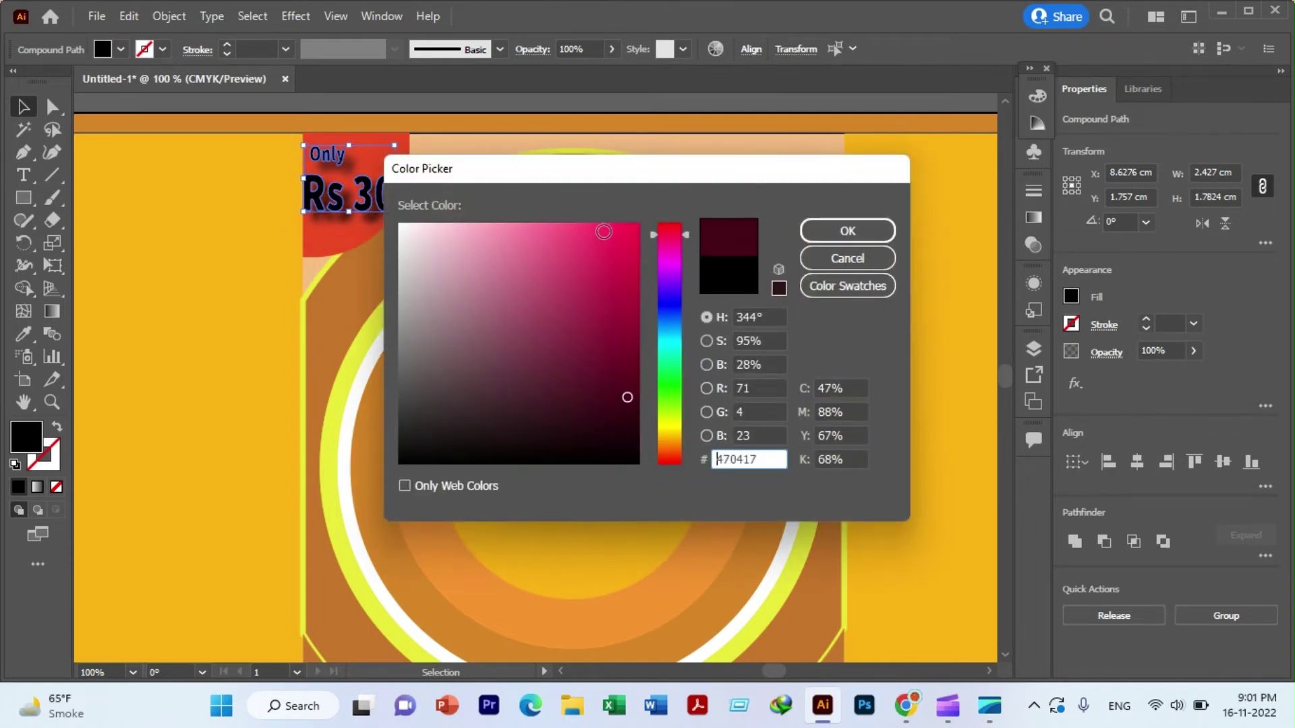
left_click(601, 226)
left_click(586, 228)
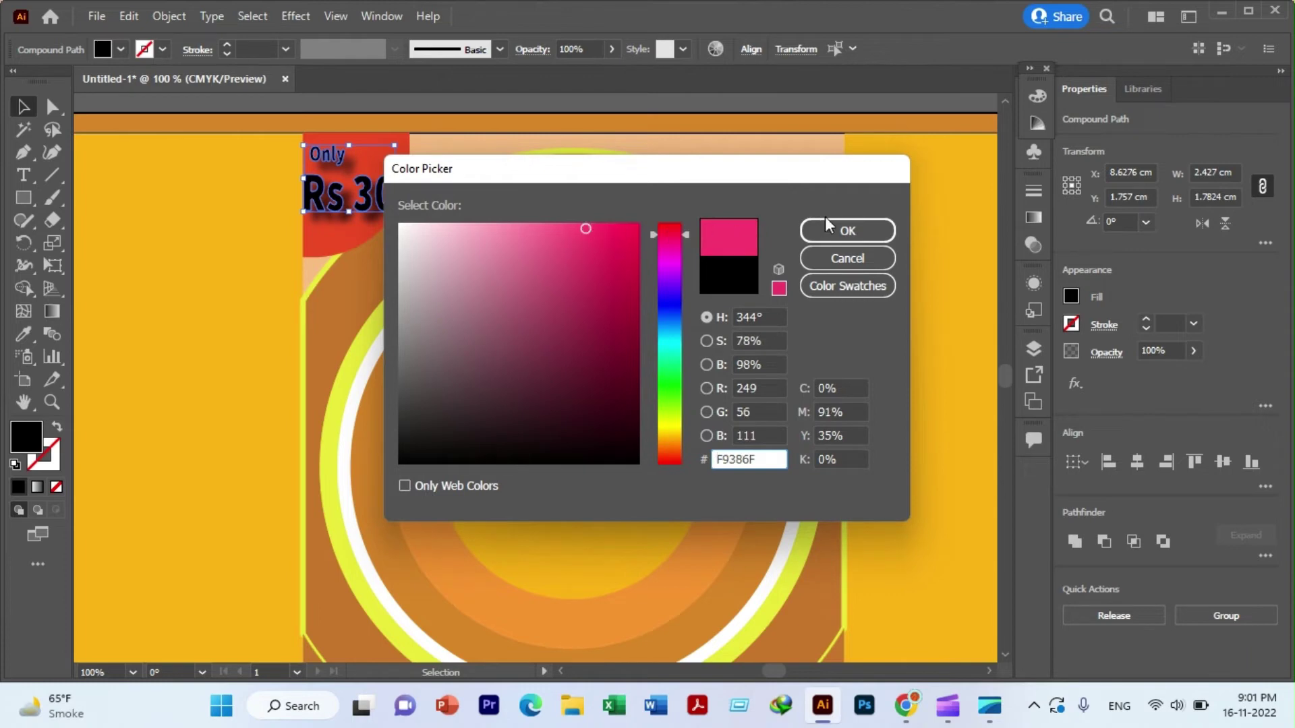
left_click(843, 230)
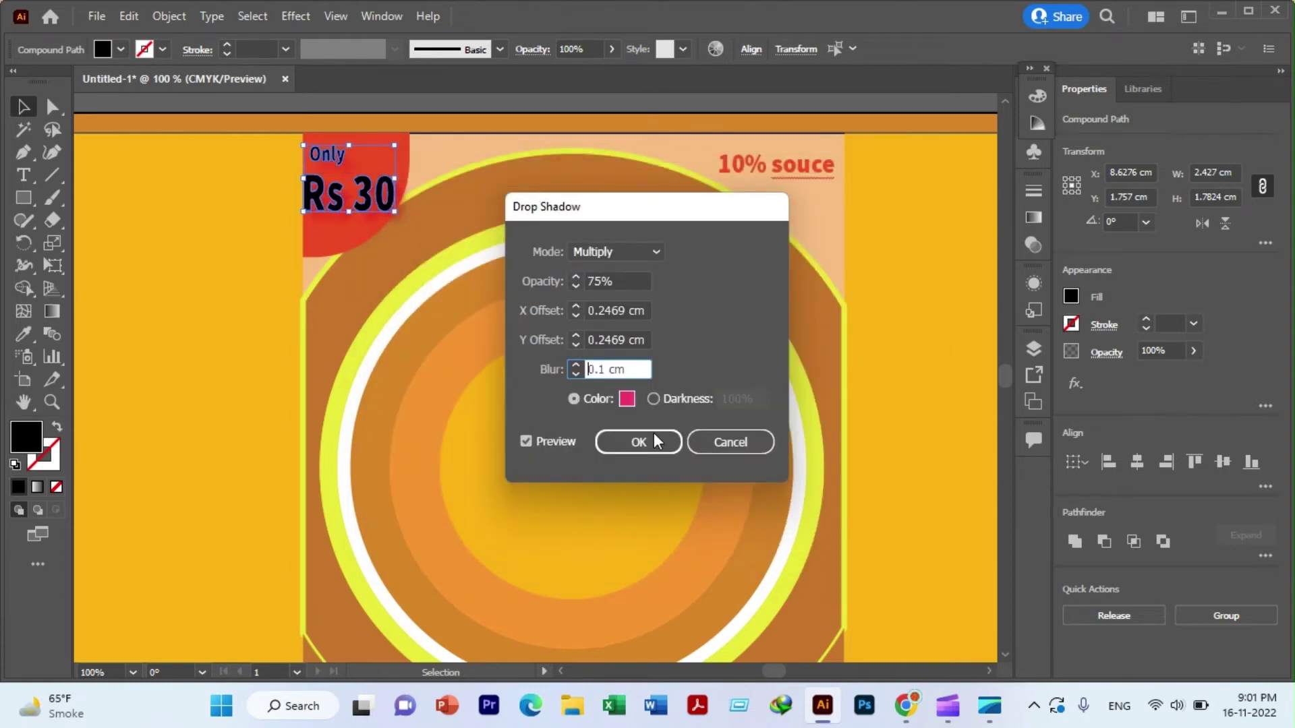
double_click(625, 403)
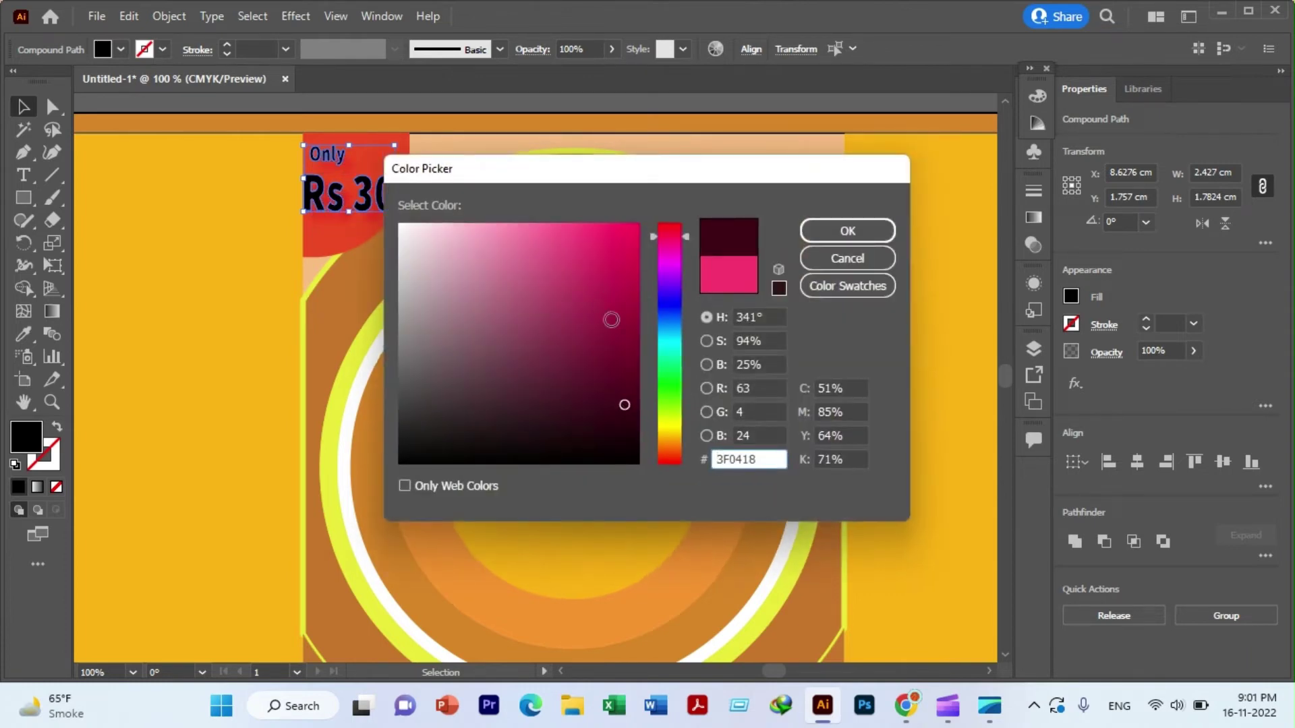
left_click_drag(661, 418, 670, 460)
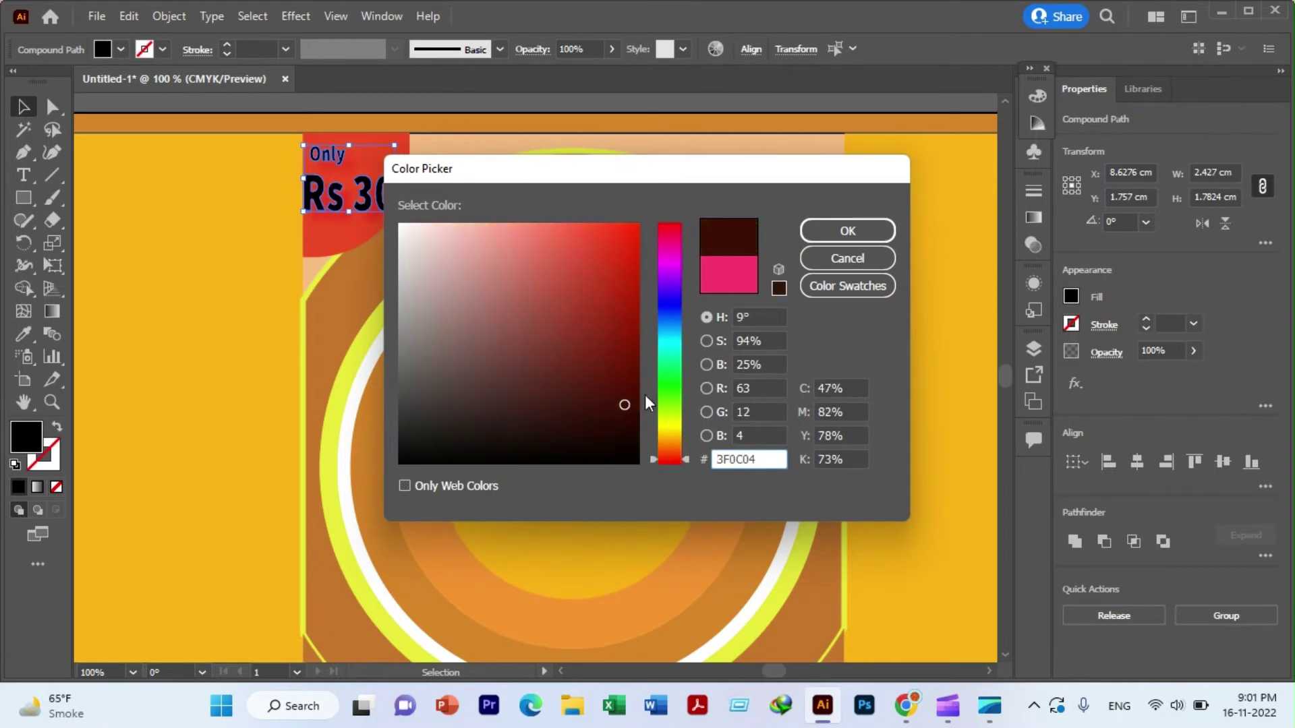
left_click(619, 245)
left_click(836, 232)
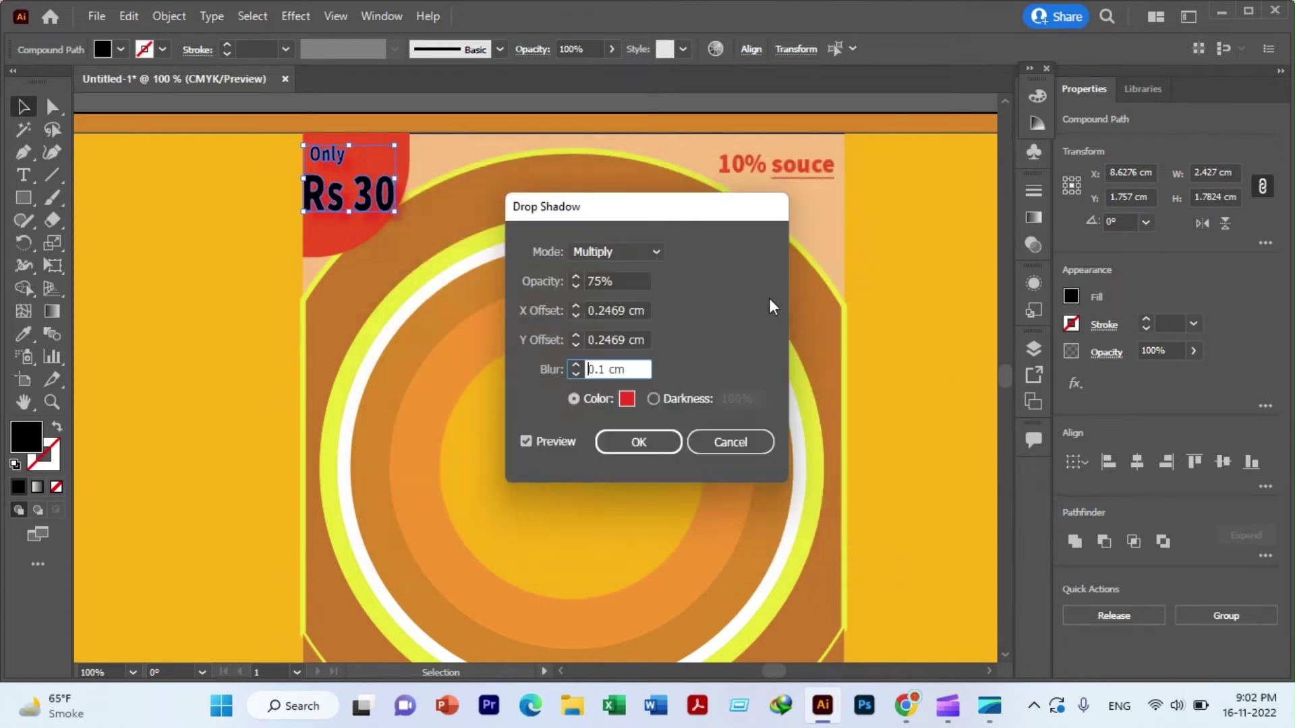
left_click(628, 399)
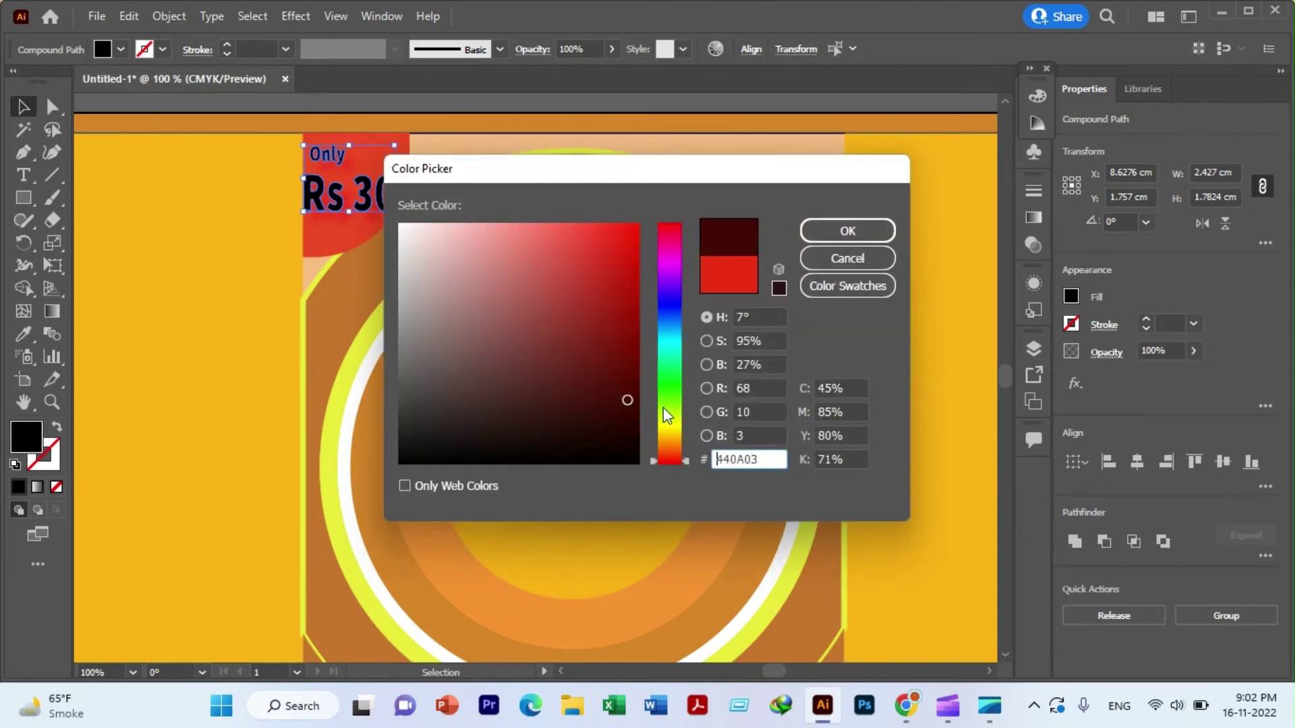
left_click(663, 407)
left_click(848, 231)
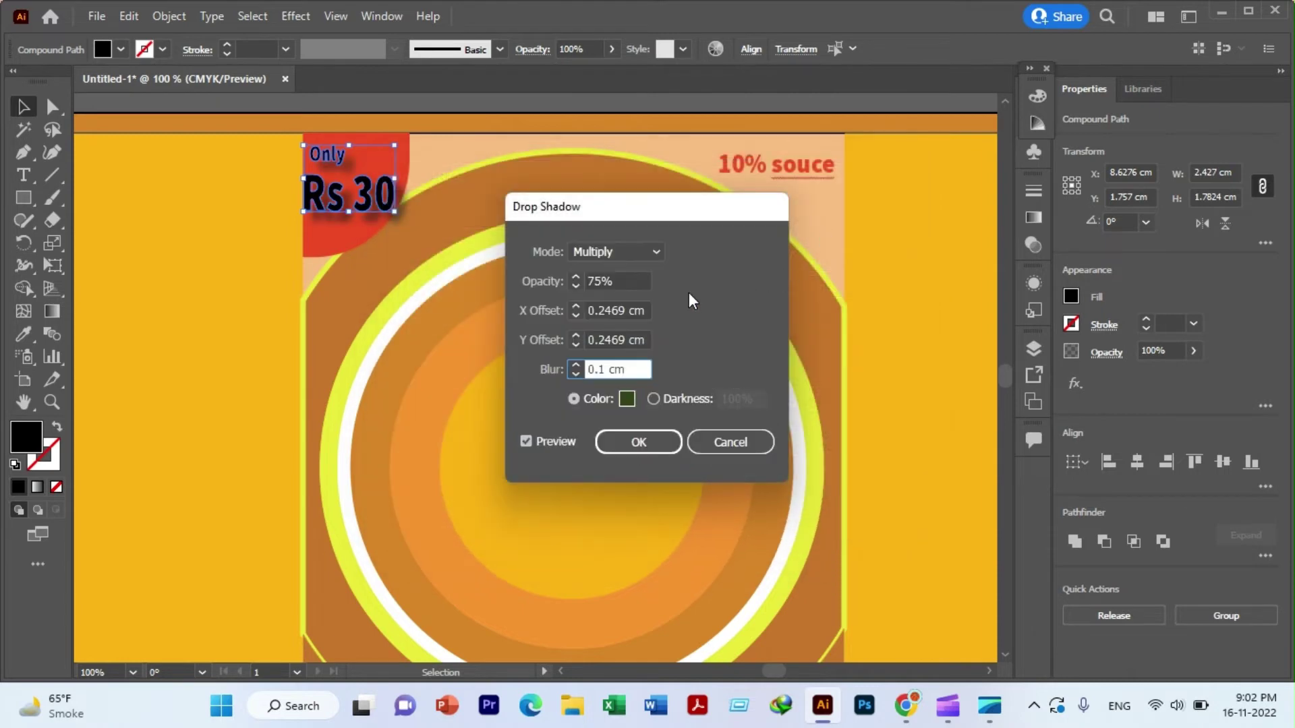
left_click(637, 448)
- Change the 'Only Rs 30' fill to yellow F7CA0F
double_click(26, 446)
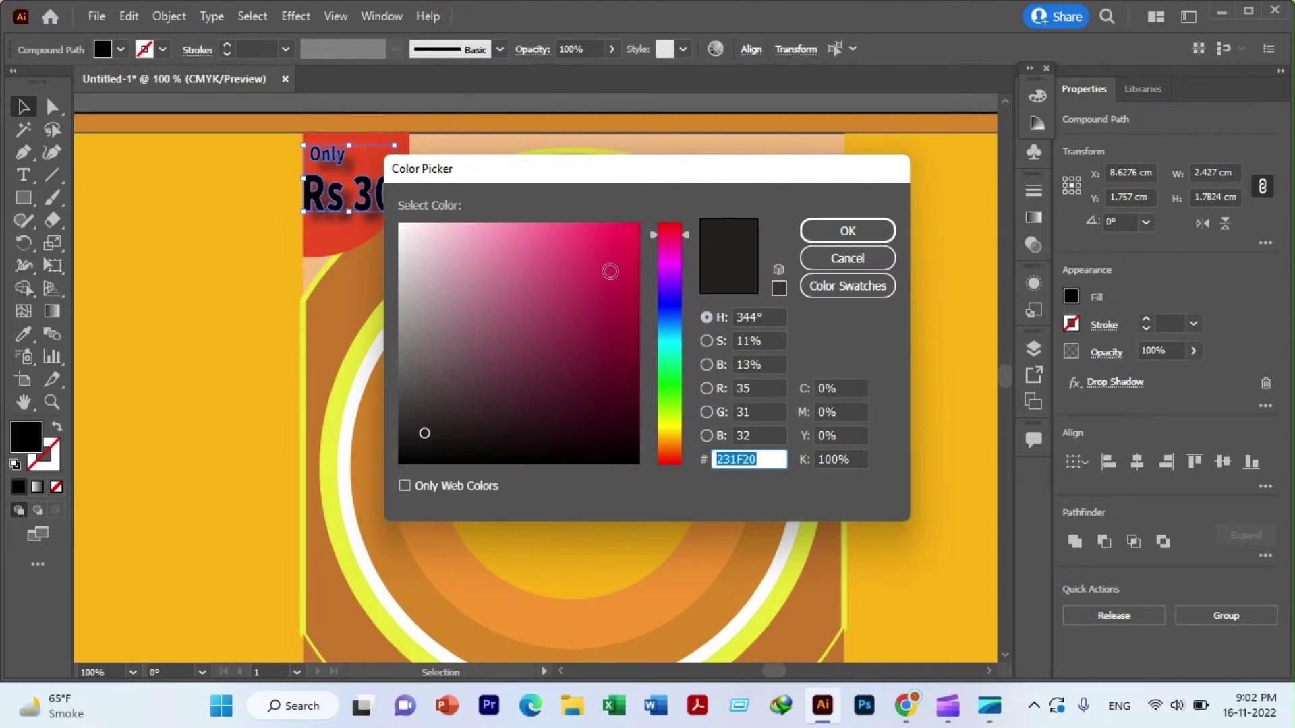
left_click(664, 414)
left_click_drag(663, 414, 664, 433)
left_click(629, 239)
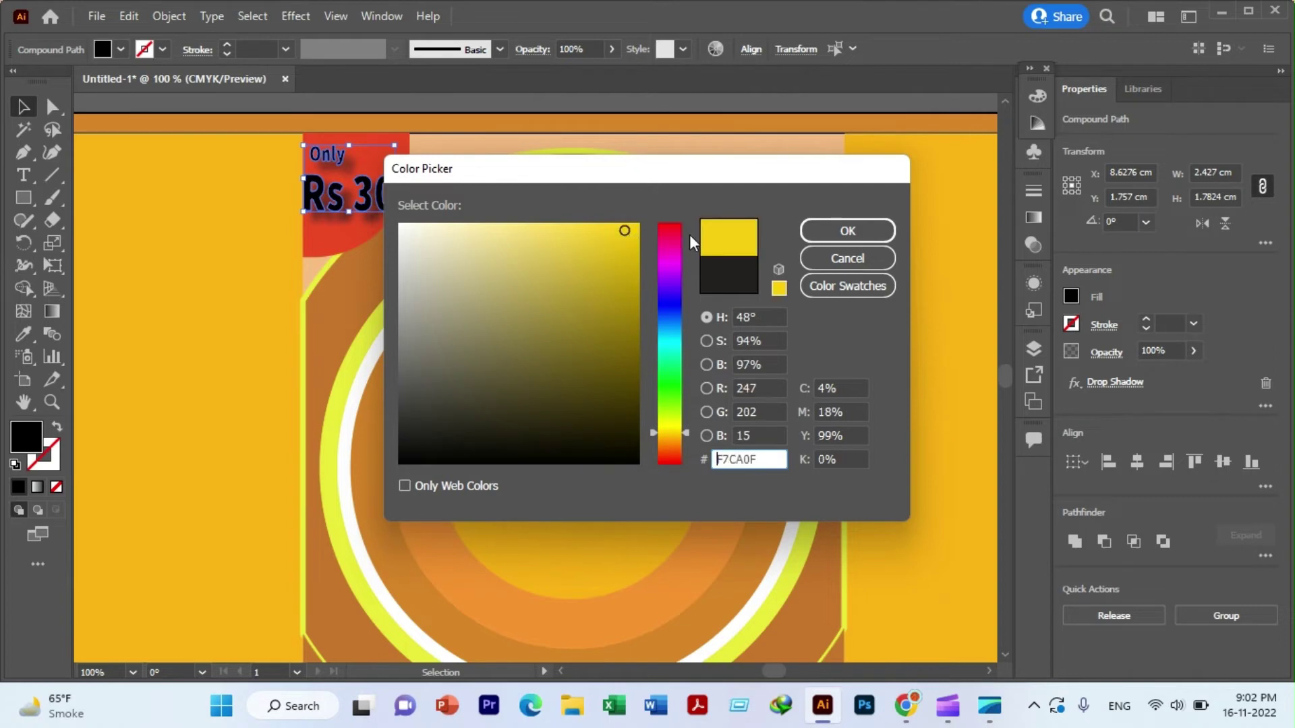
left_click(862, 231)
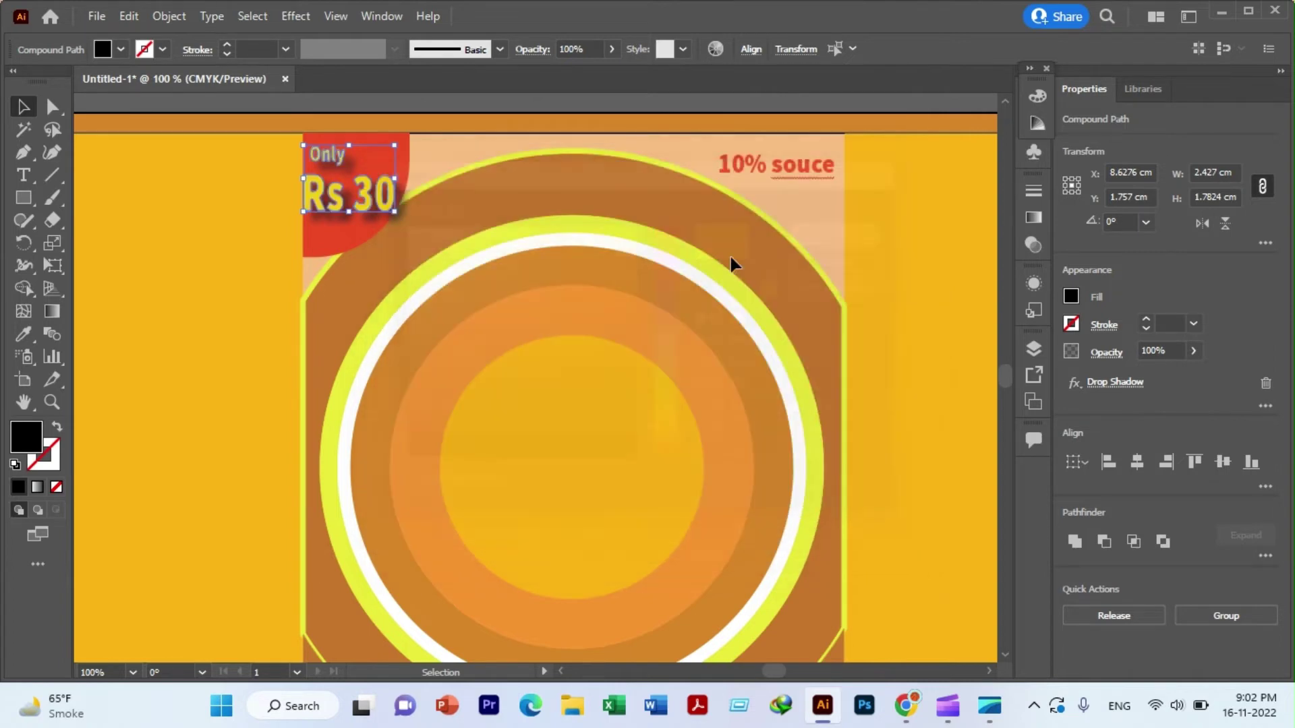
left_click(240, 217)
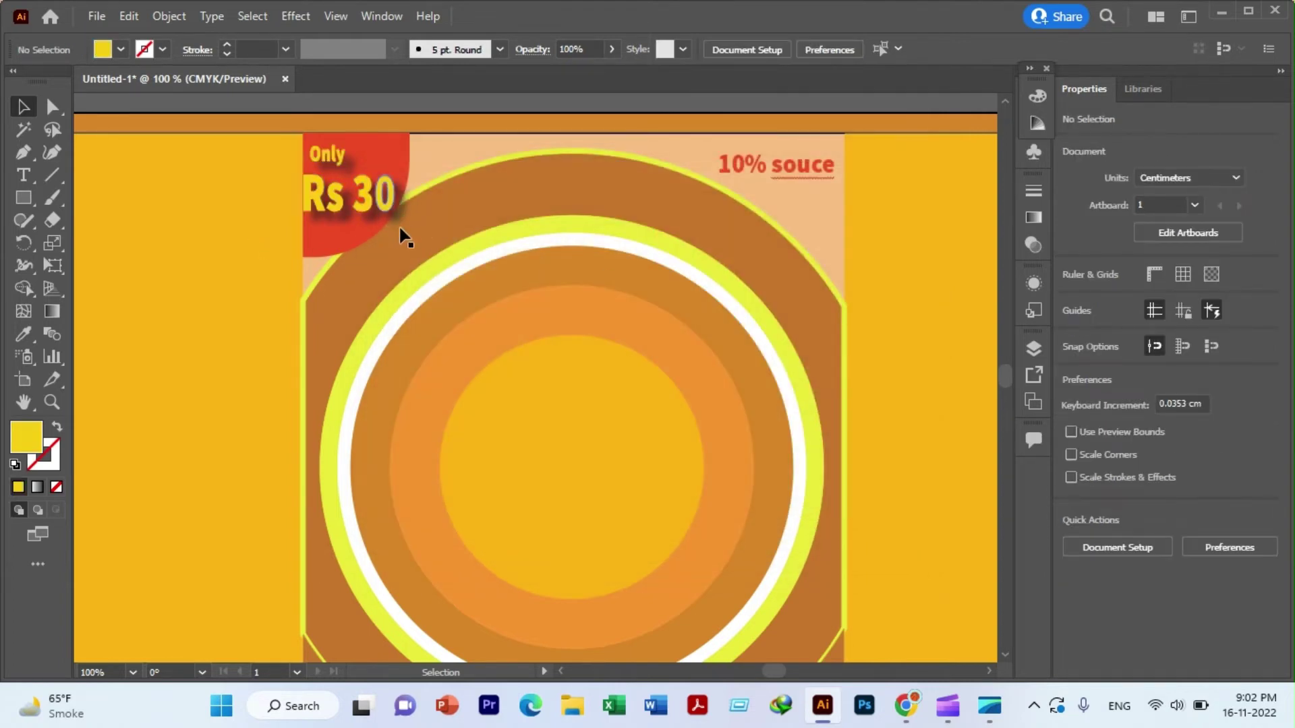
scroll(431, 226, "down", 1)
scroll(649, 180, "down", 2)
scroll(649, 180, "up", 1)
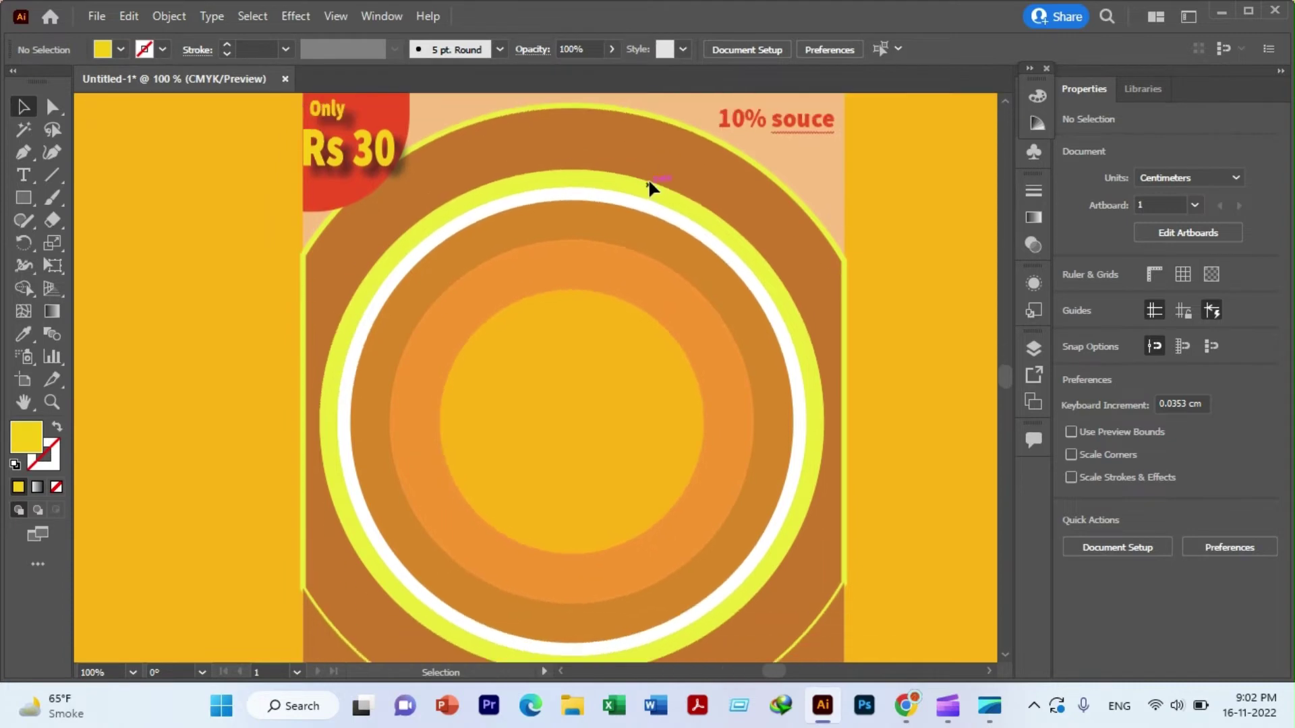
scroll(662, 185, "down", 2)
scroll(662, 184, "down", 2)
scroll(662, 185, "up", 2)
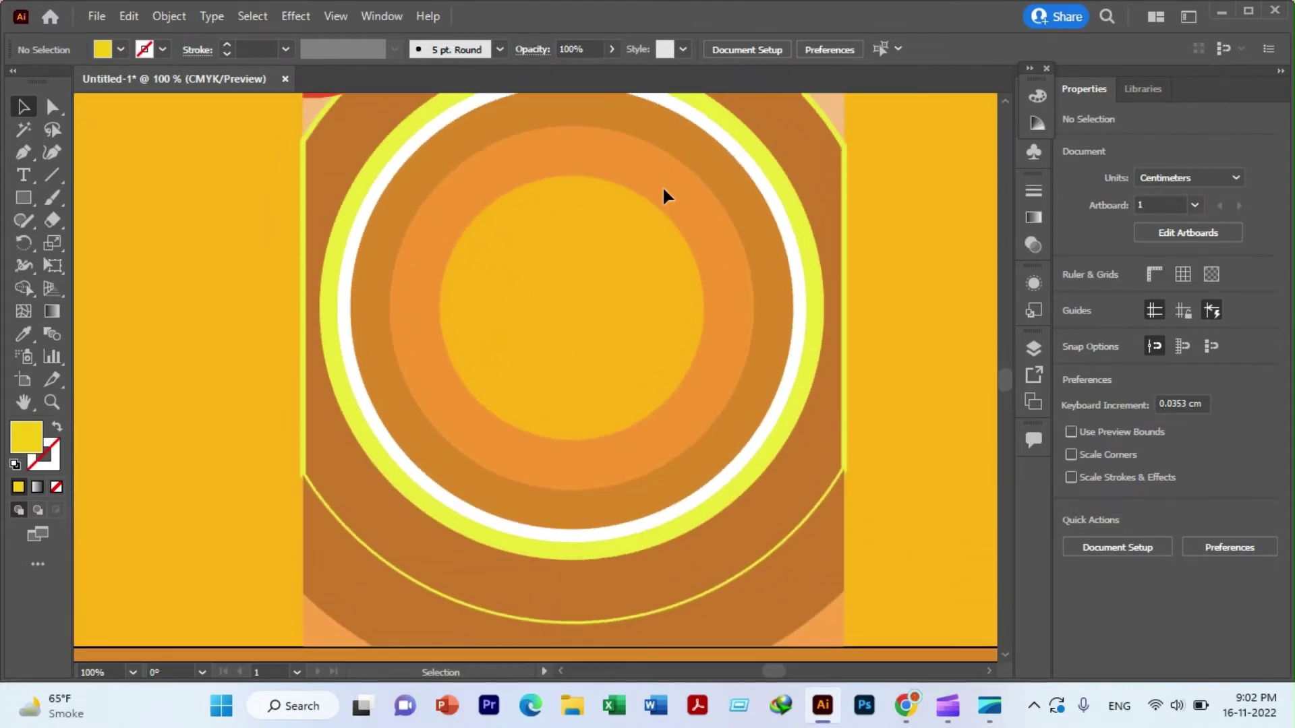
scroll(663, 184, "down", 1)
mouse_move(947, 706)
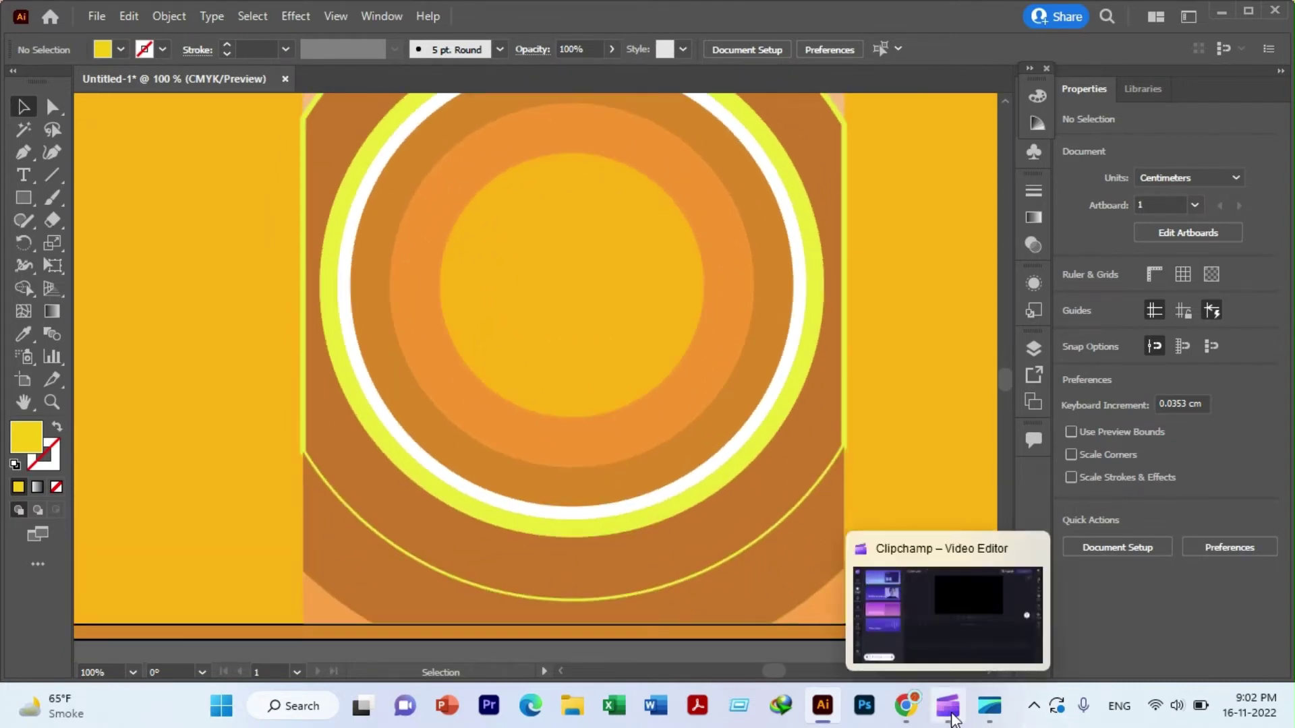
left_click(951, 641)
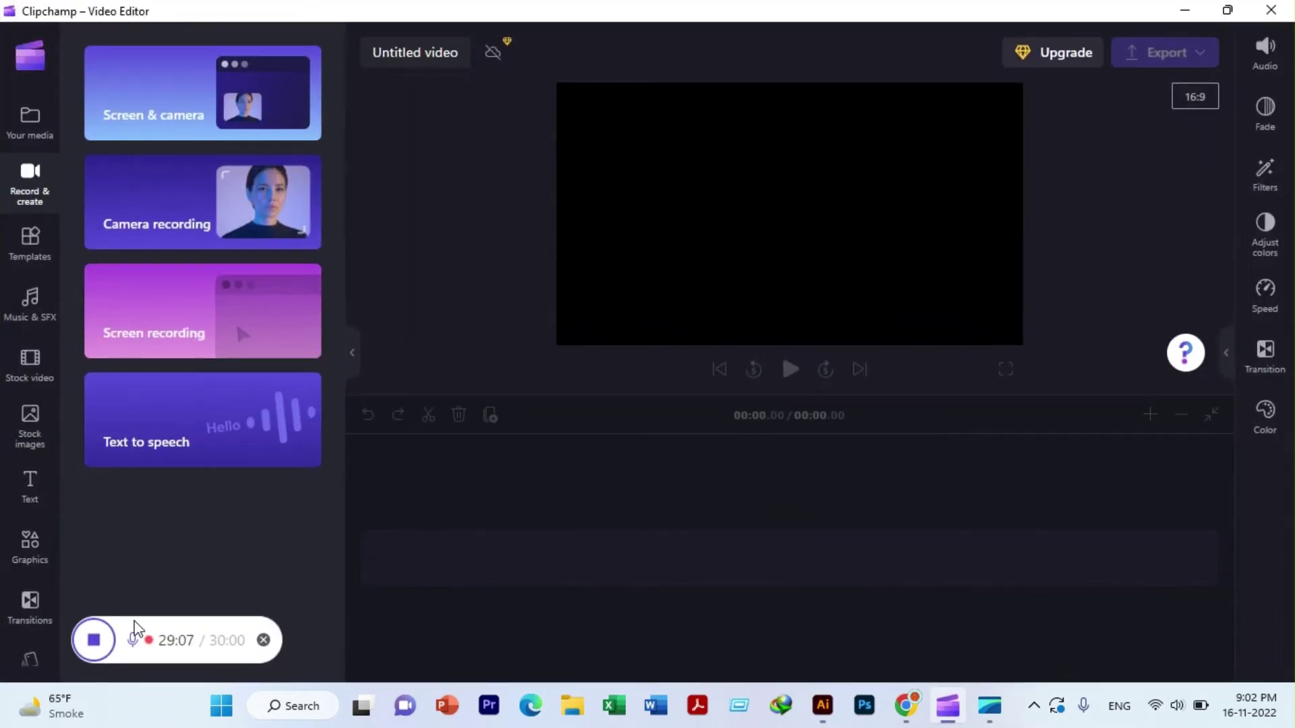
- Stop the Clipchamp screen recording and minimize Clipchamp to return to Illustrator
left_click(92, 646)
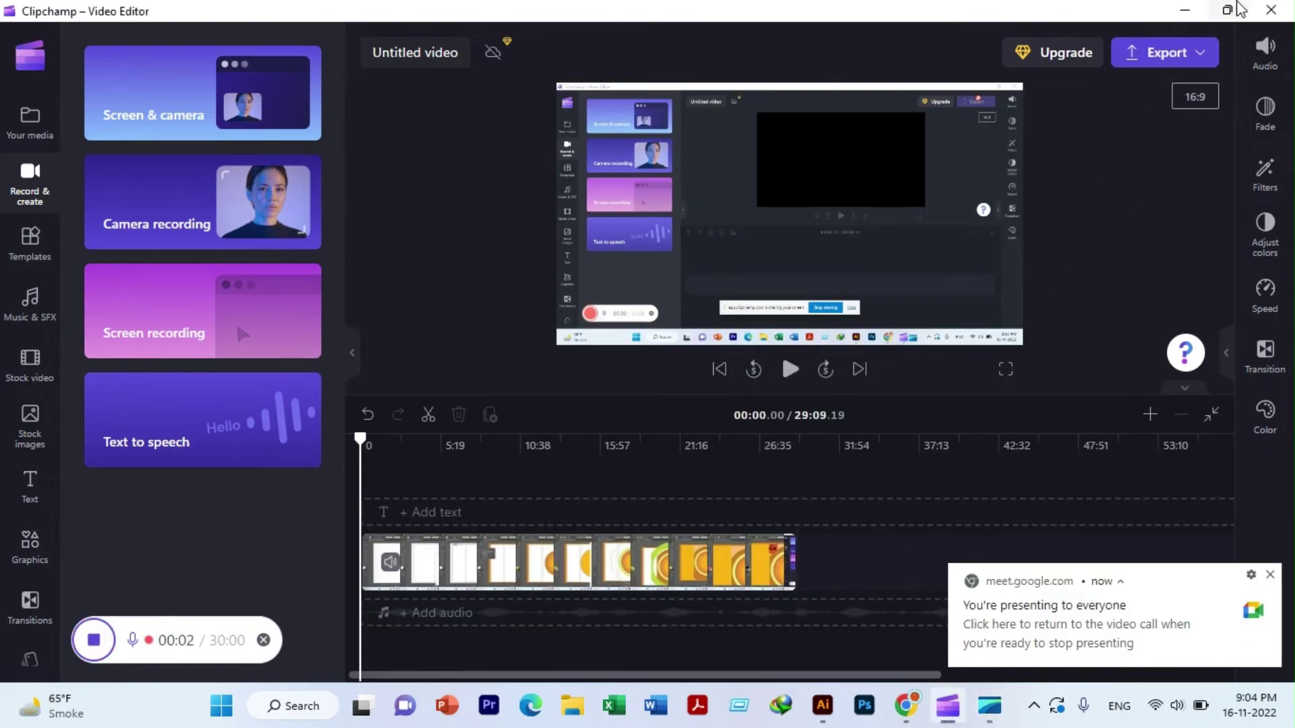
left_click(1185, 11)
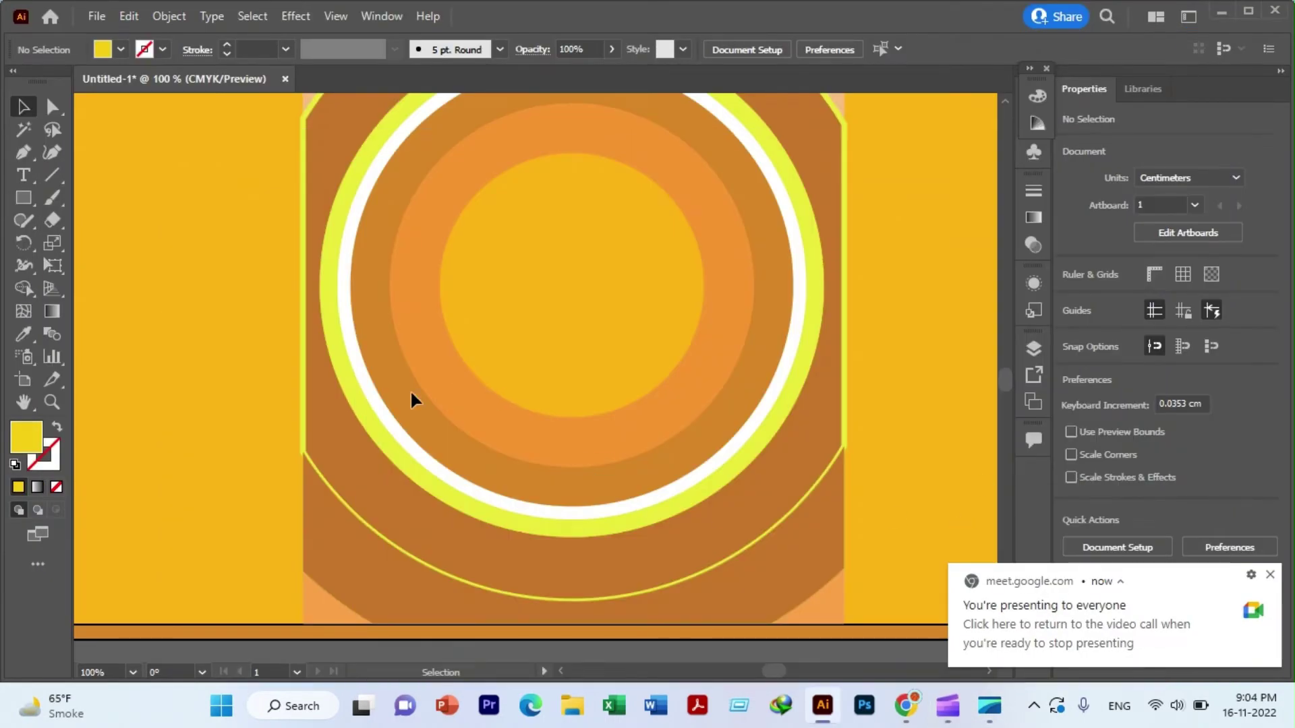
- Zoom out to 66.67% so the whole badge artboard and its concentric rings are visible
scroll(413, 395, "up", 3)
scroll(415, 391, "up", 3)
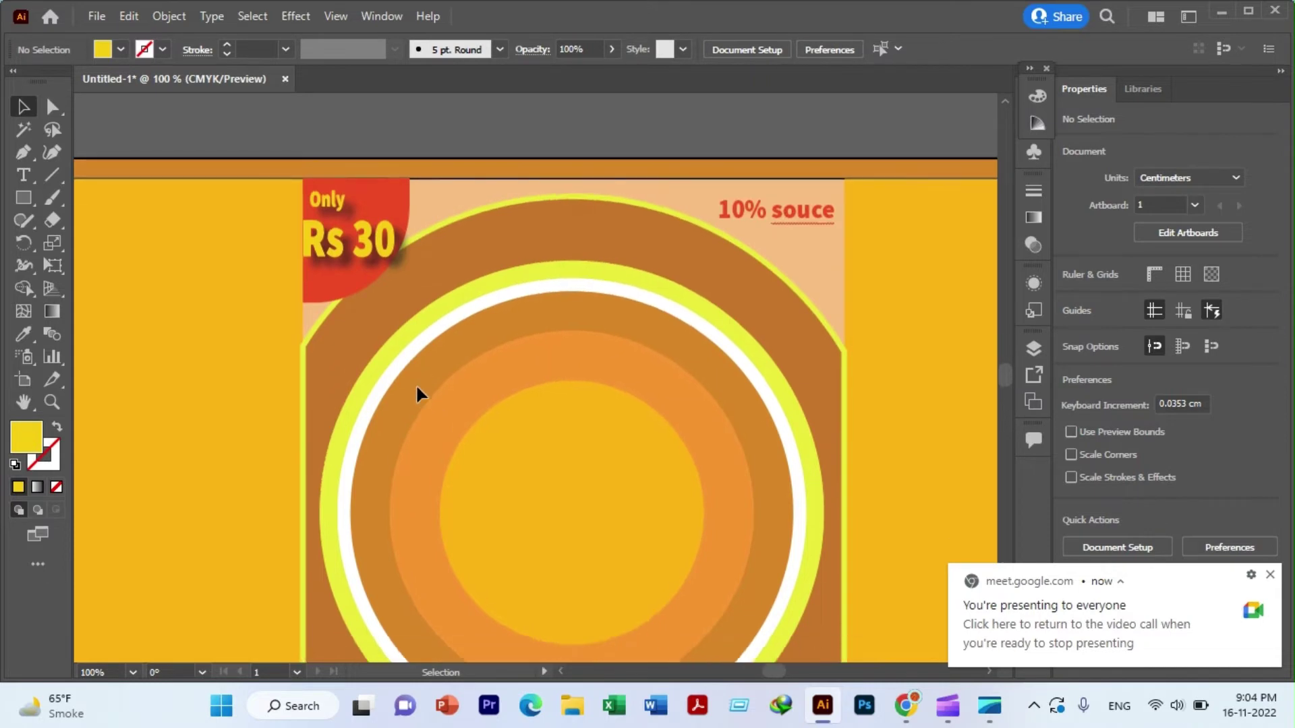
scroll(416, 391, "down", 2)
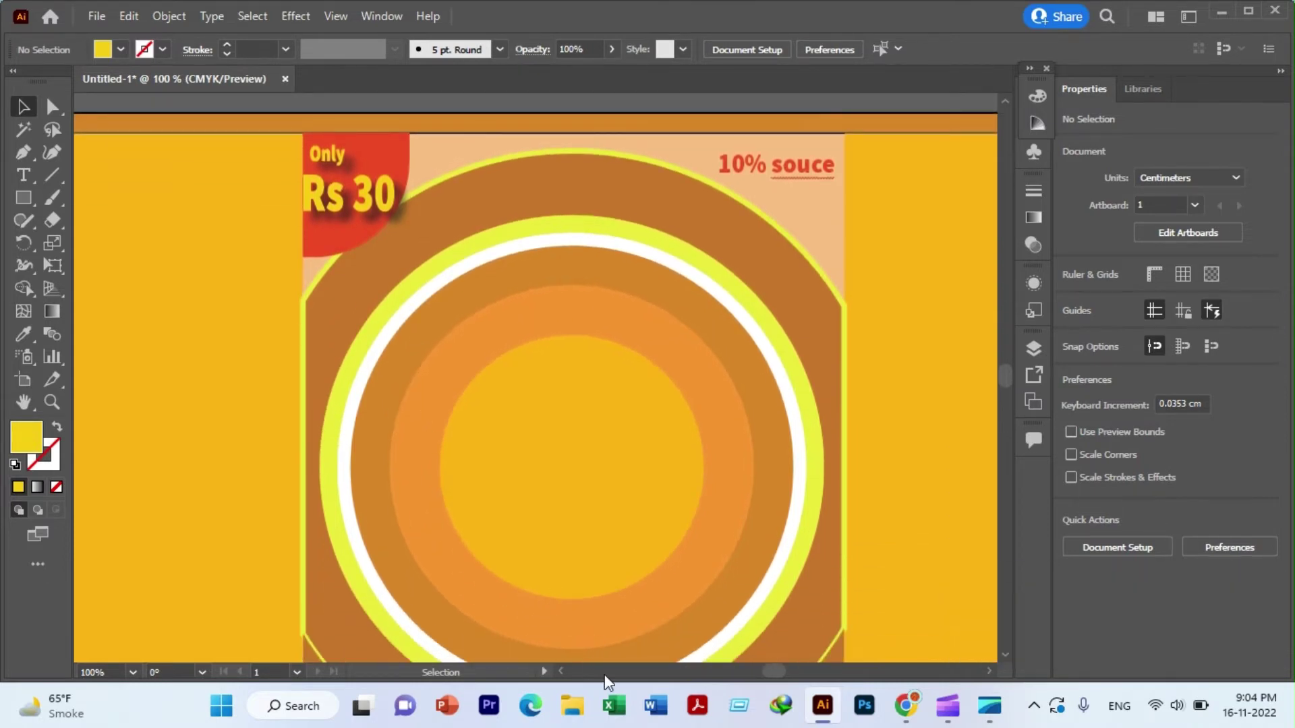
left_click_drag(772, 672, 775, 672)
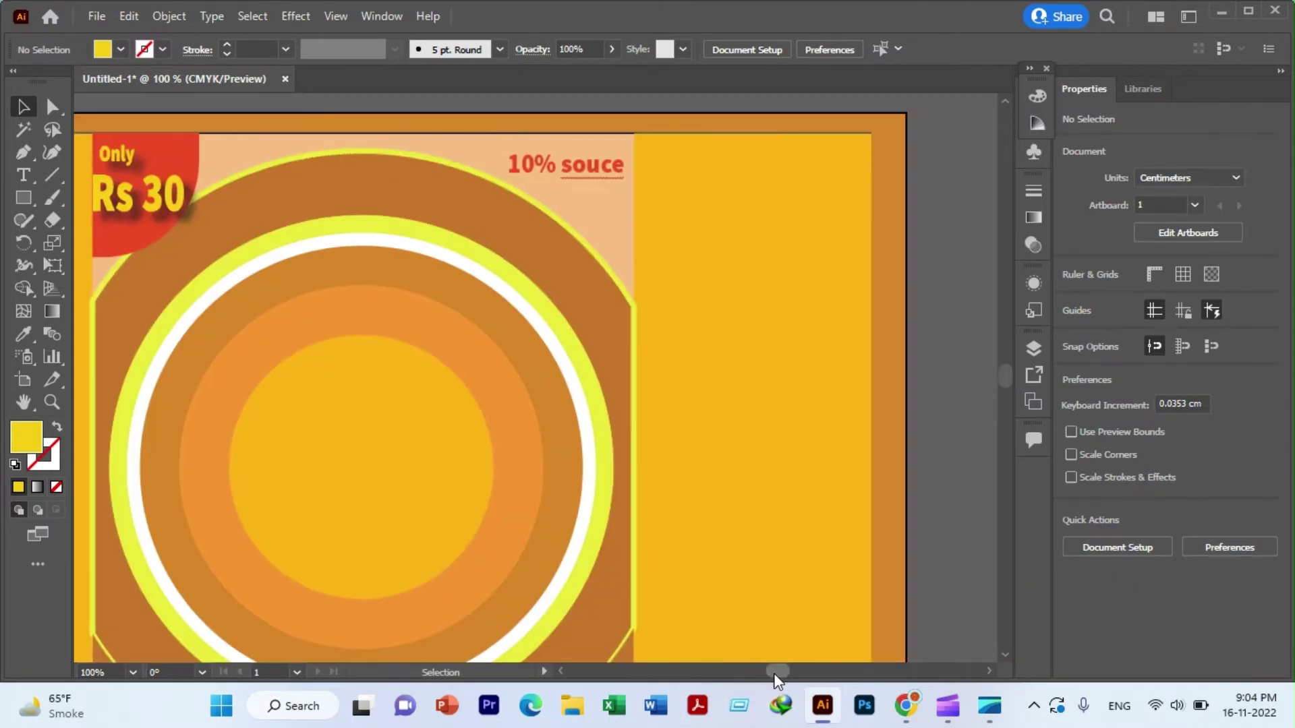
scroll(698, 396, "down", 3)
scroll(698, 394, "up", 3)
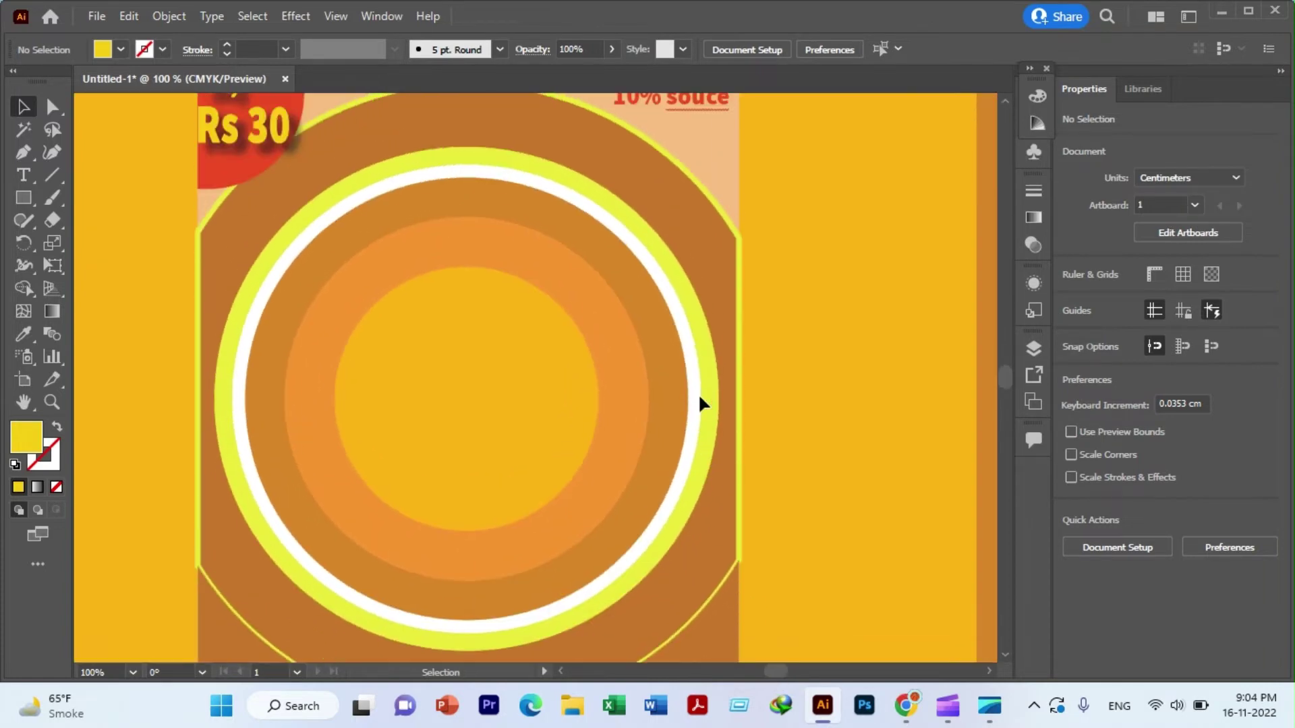
scroll(698, 392, "down", 2)
scroll(698, 392, "up", 2)
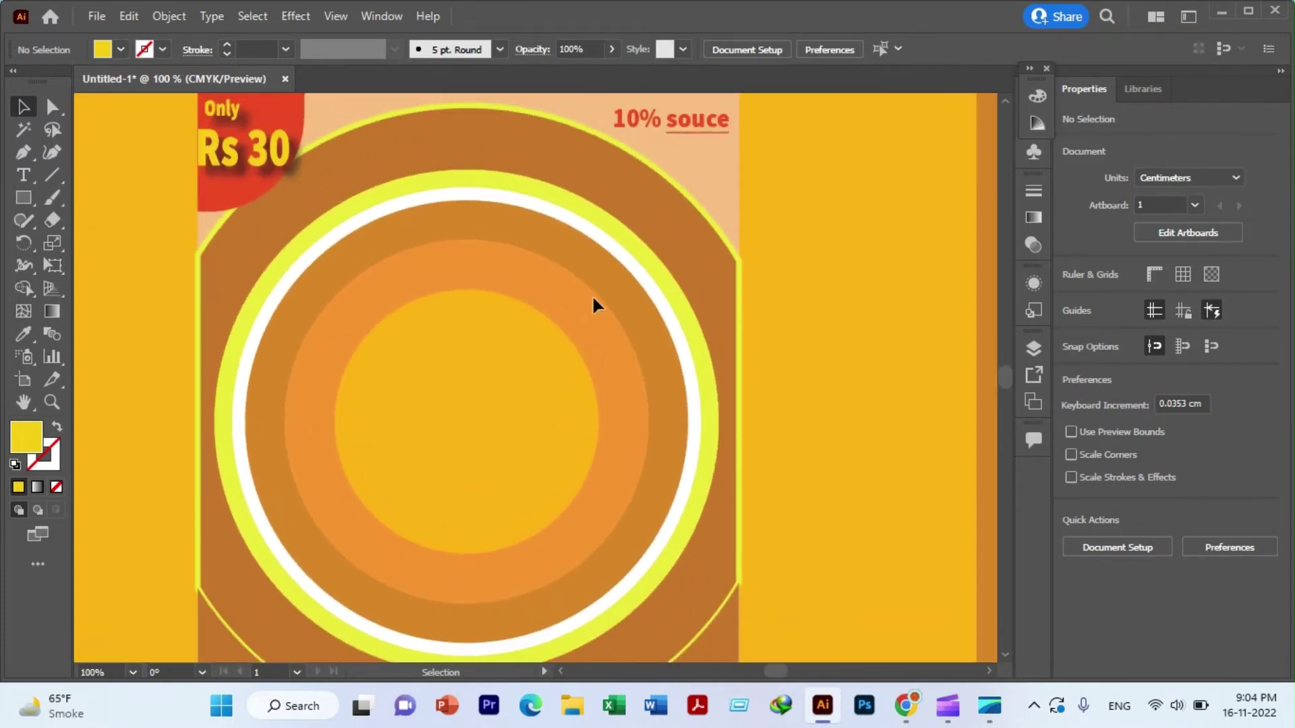
scroll(434, 405, "down", 2)
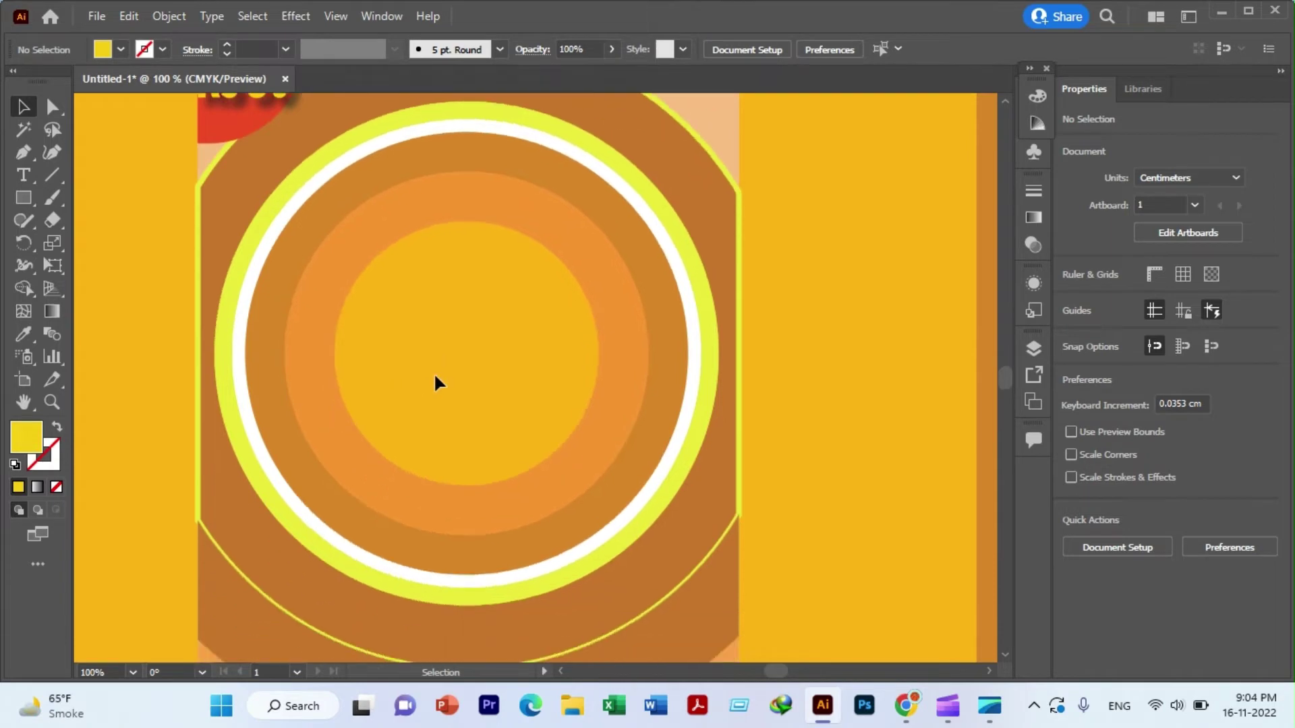
scroll(434, 372, "up", 1)
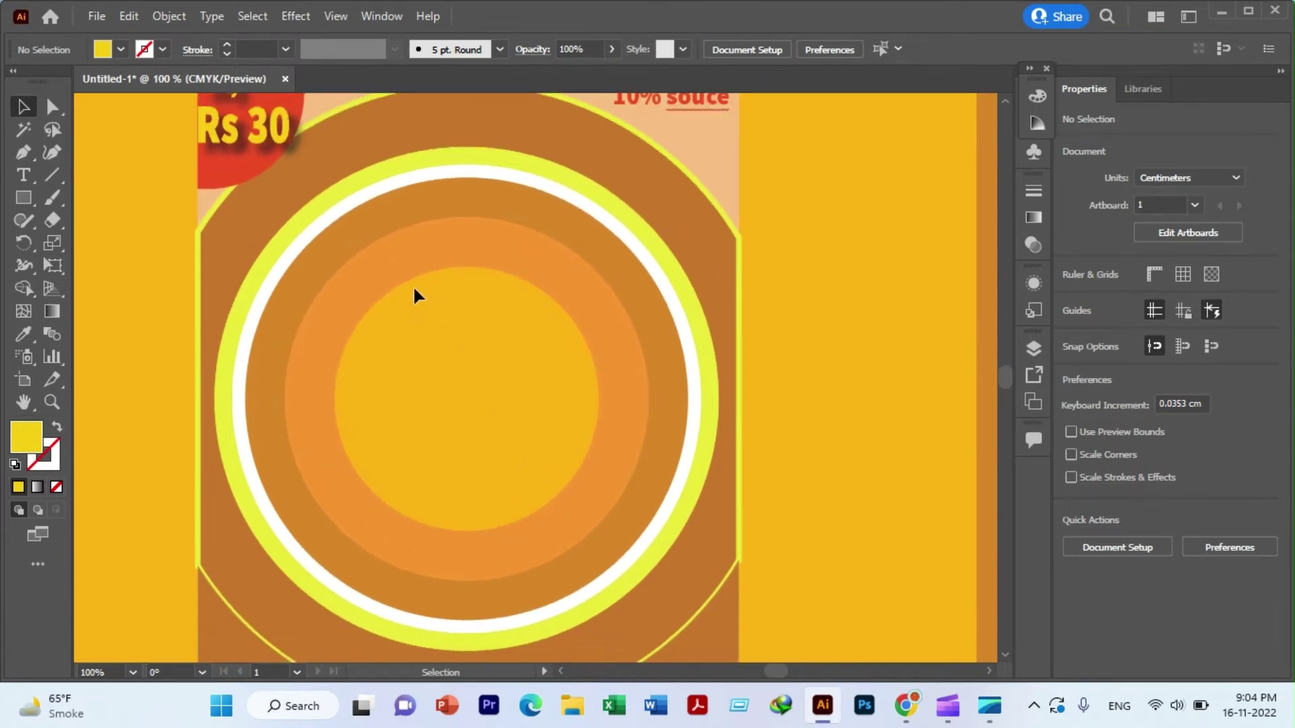
scroll(456, 331, "up", 3)
scroll(455, 330, "down", 3)
scroll(311, 350, "down", 2)
scroll(317, 341, "up", 1)
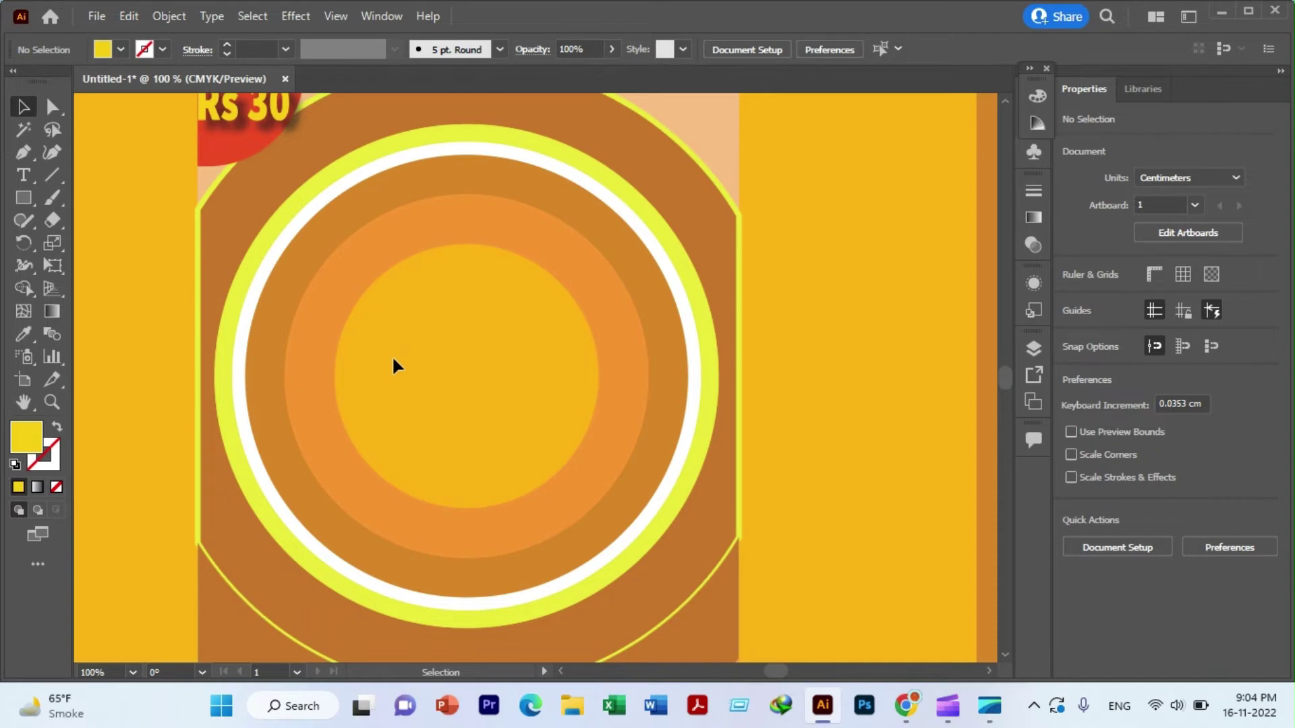
scroll(393, 359, "down", 1, "alt")
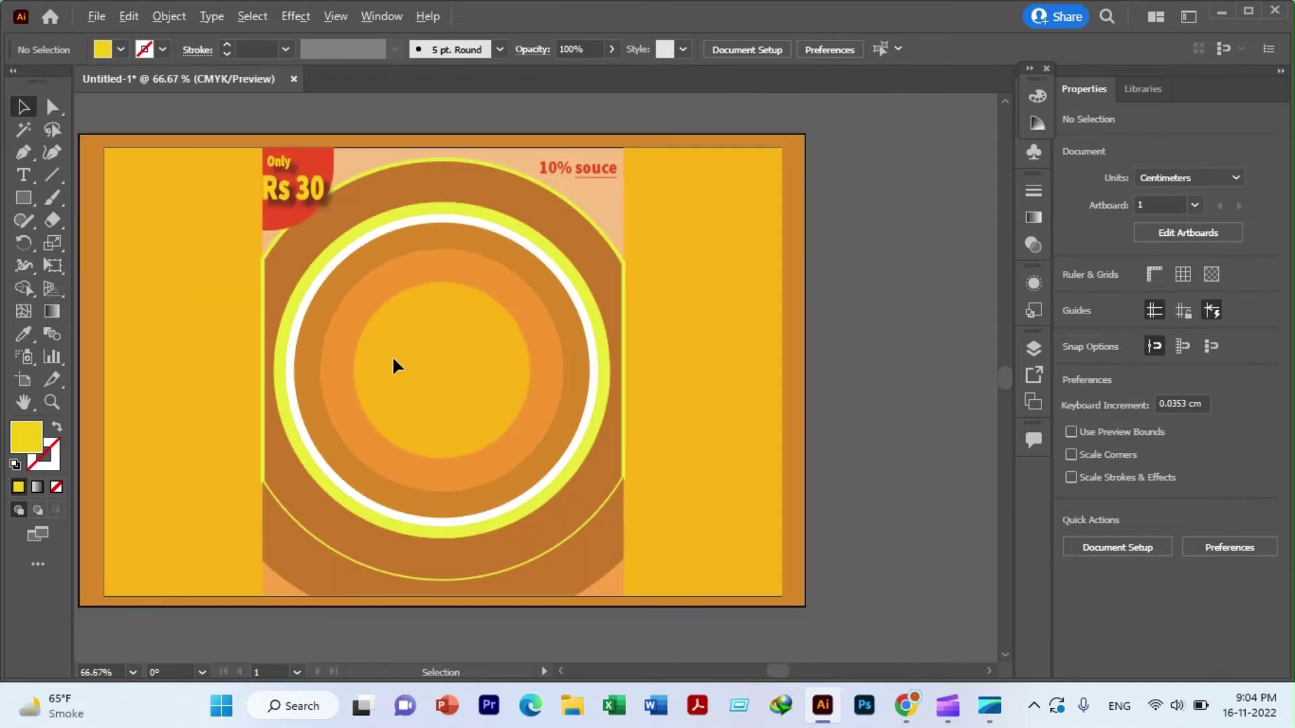
- Show the Layers panel and expand the <Group> holding the badge circles
left_click(1033, 348)
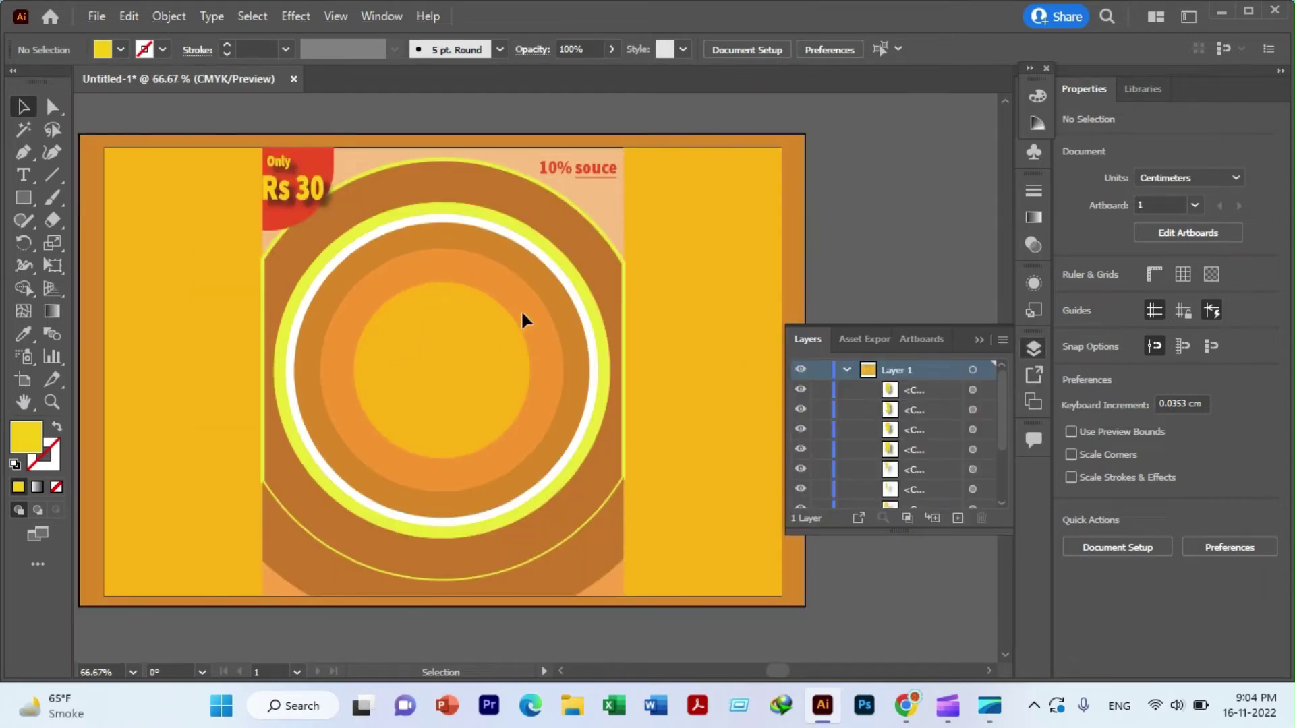
left_click_drag(1000, 404, 1003, 455)
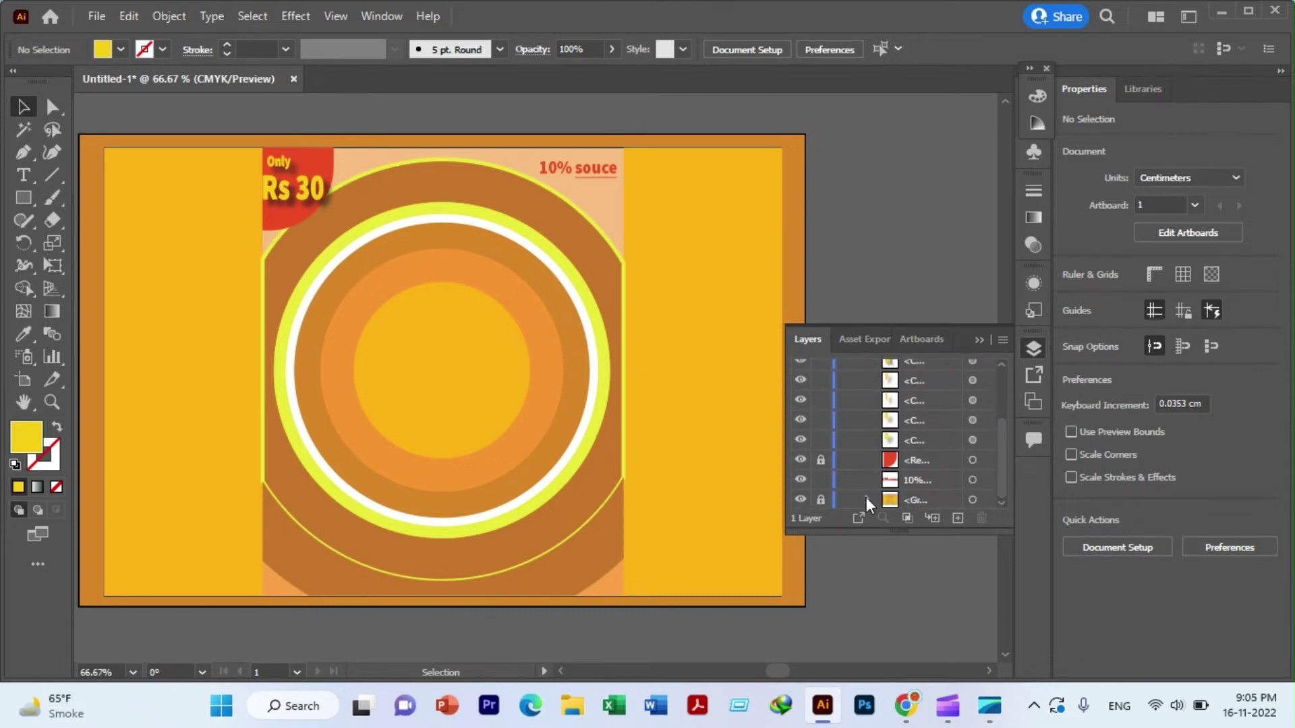
left_click(868, 499)
left_click_drag(1006, 407, 1011, 447)
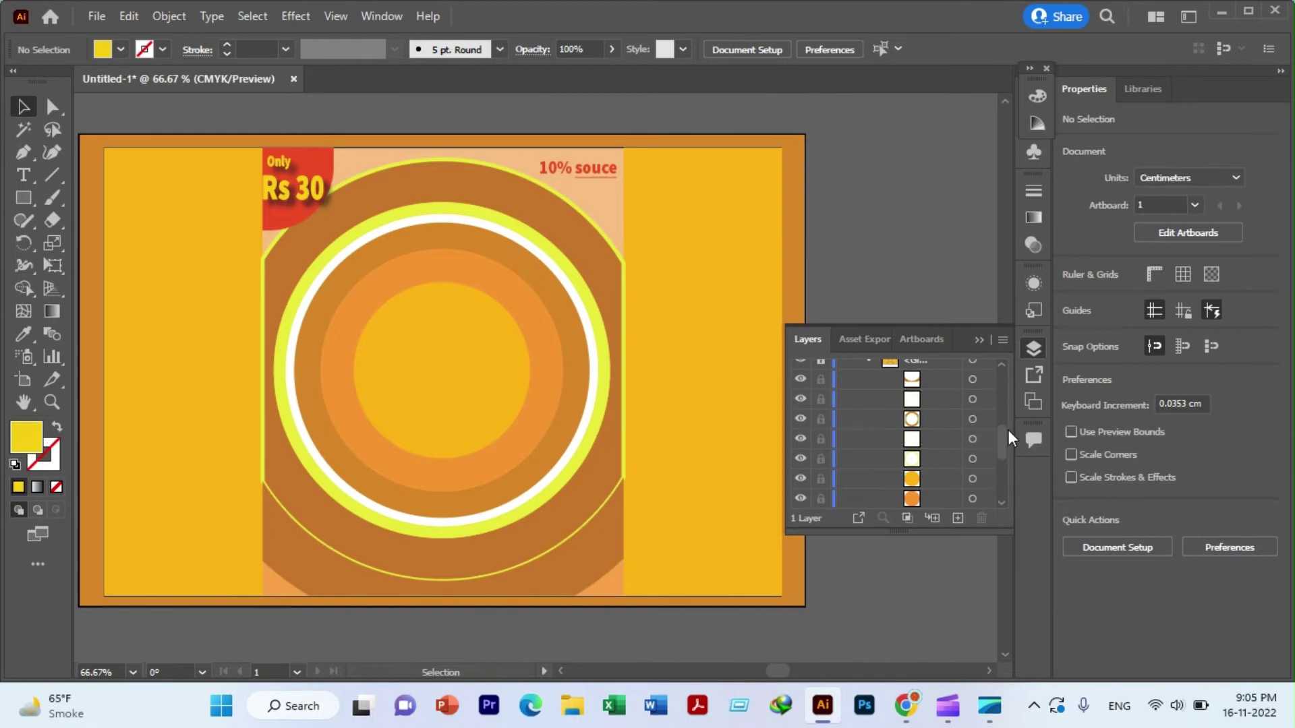
scroll(1005, 429, "up", 2)
scroll(1005, 427, "up", 1)
scroll(1004, 423, "up", 1)
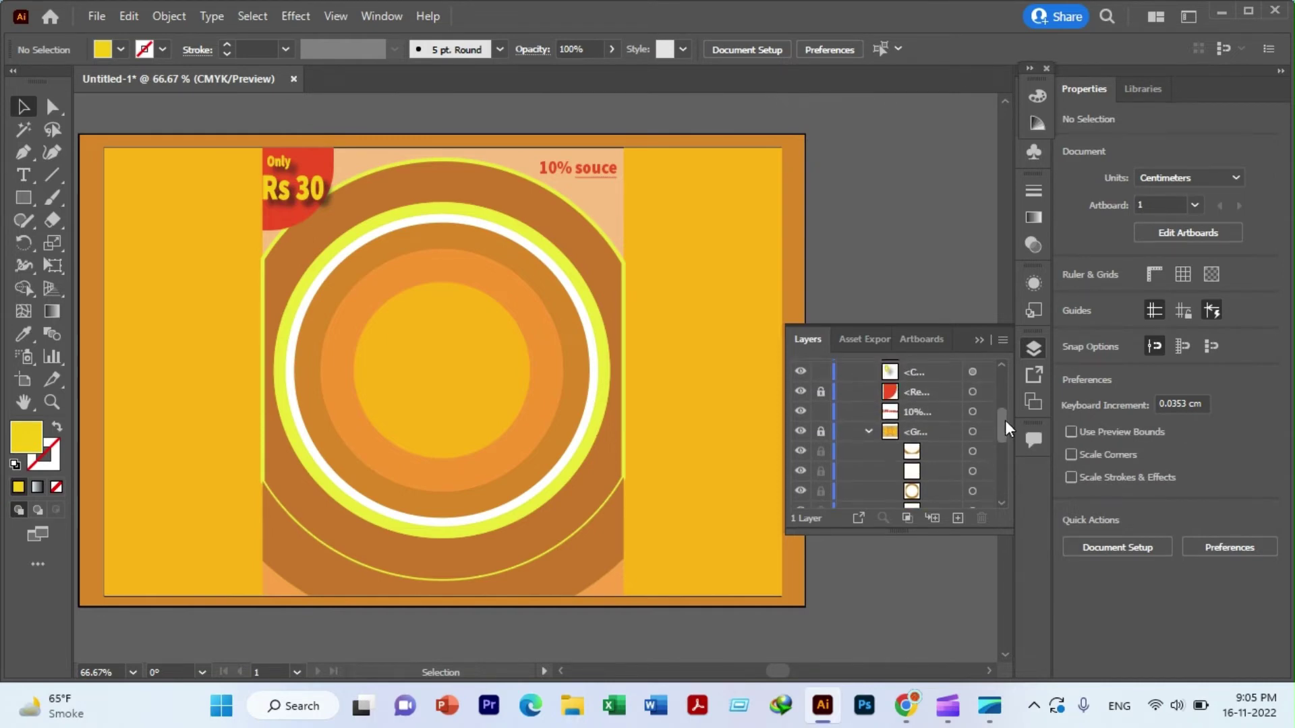
scroll(1004, 419, "up", 1)
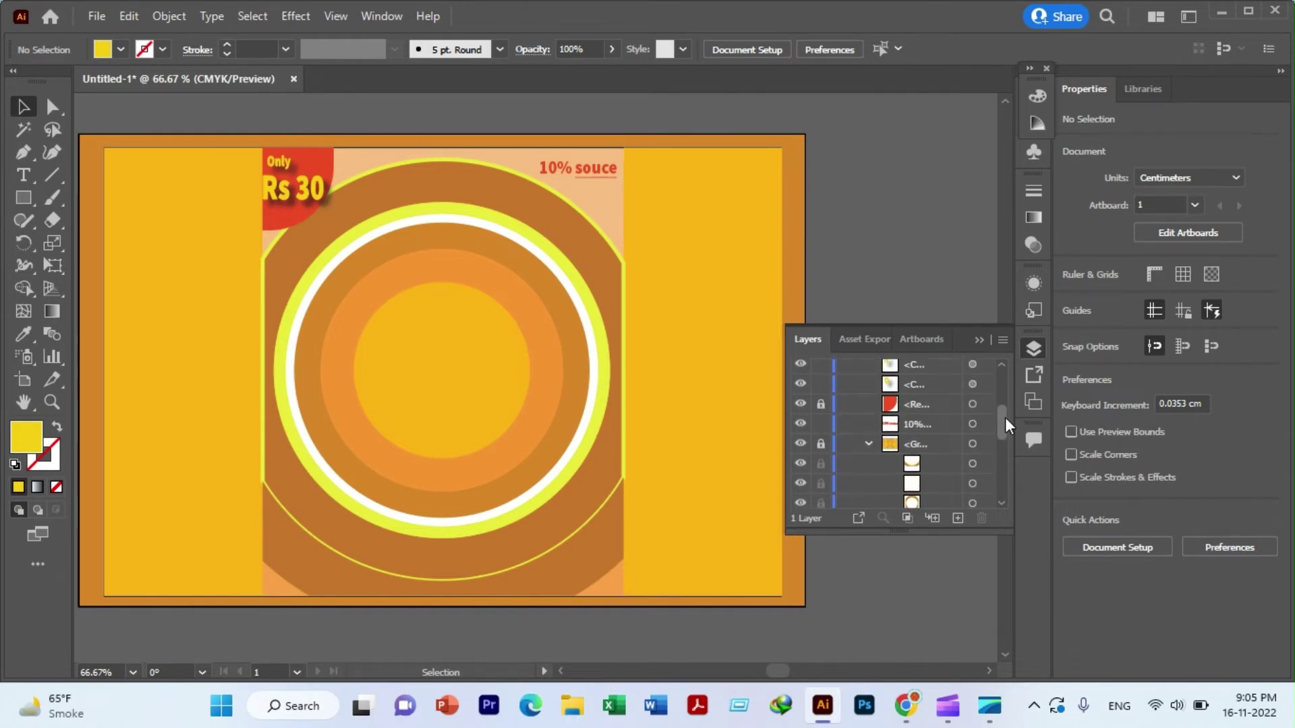
- Unlock the circle group and select the innermost 7.0656 cm yellow circle
left_click(820, 445)
scroll(1002, 418, "down", 2)
scroll(1005, 427, "down", 2)
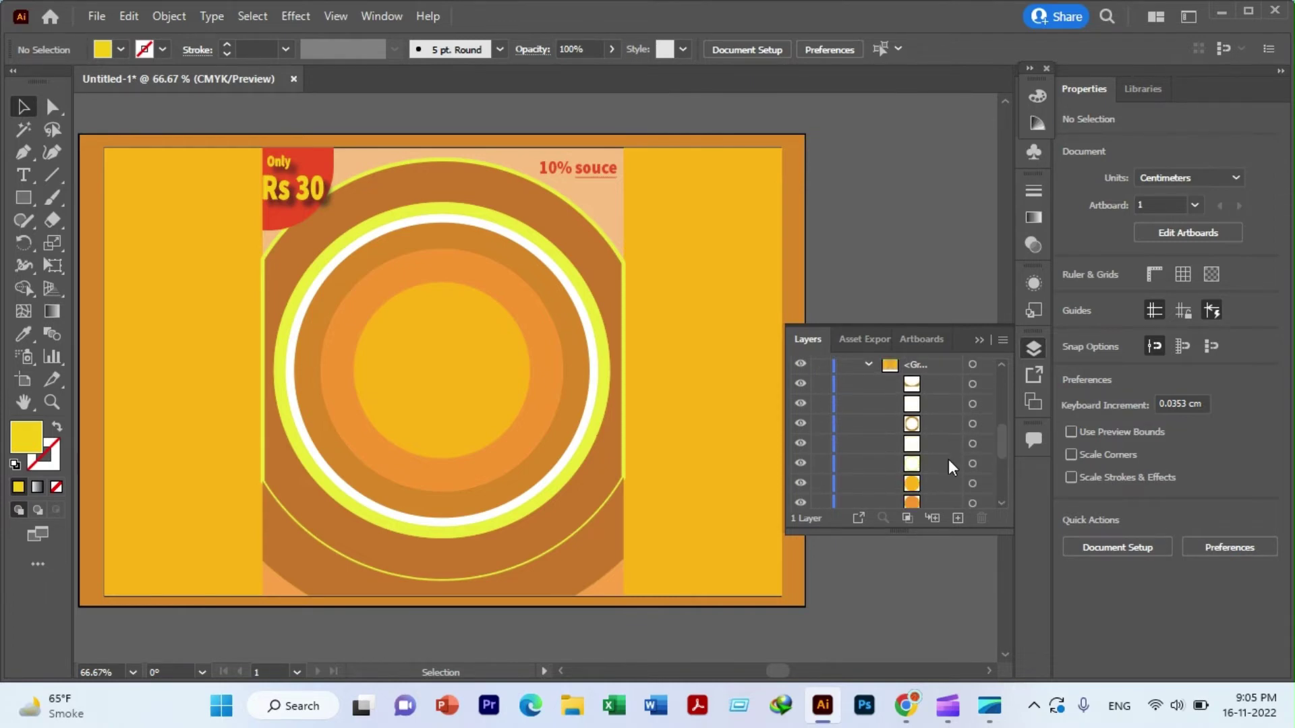
left_click(913, 481)
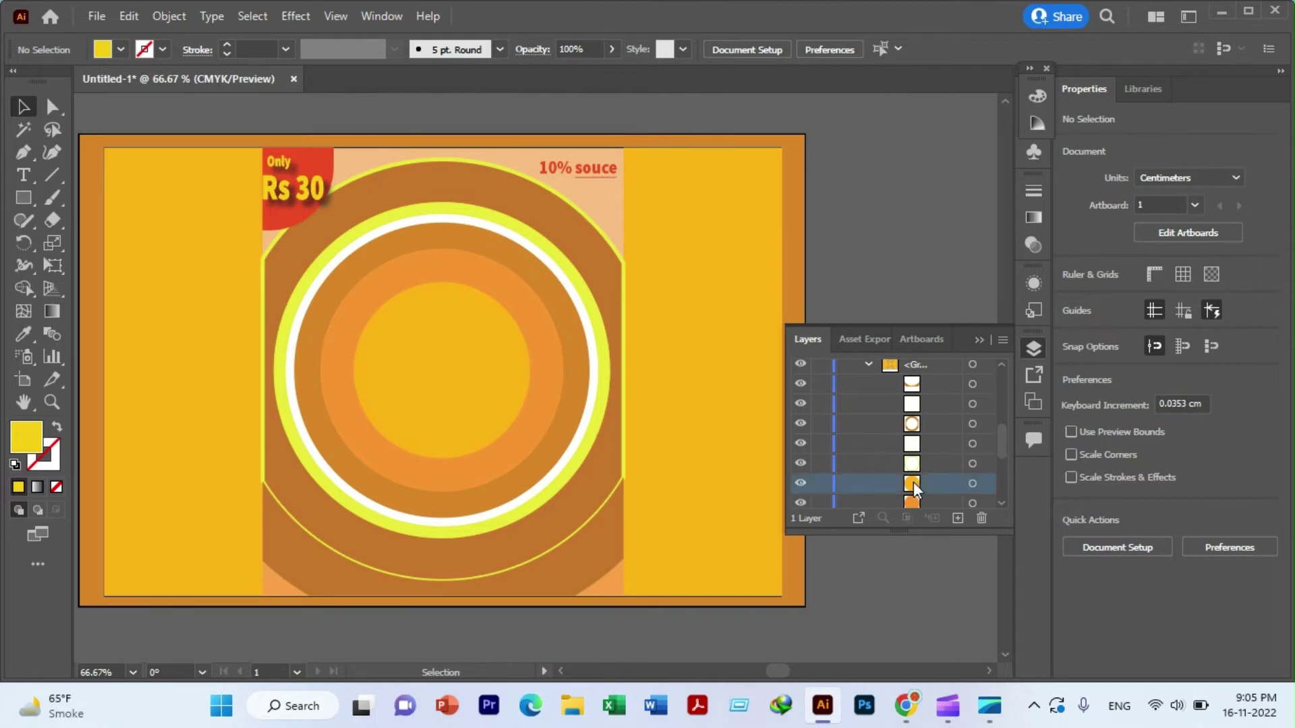
left_click(971, 484)
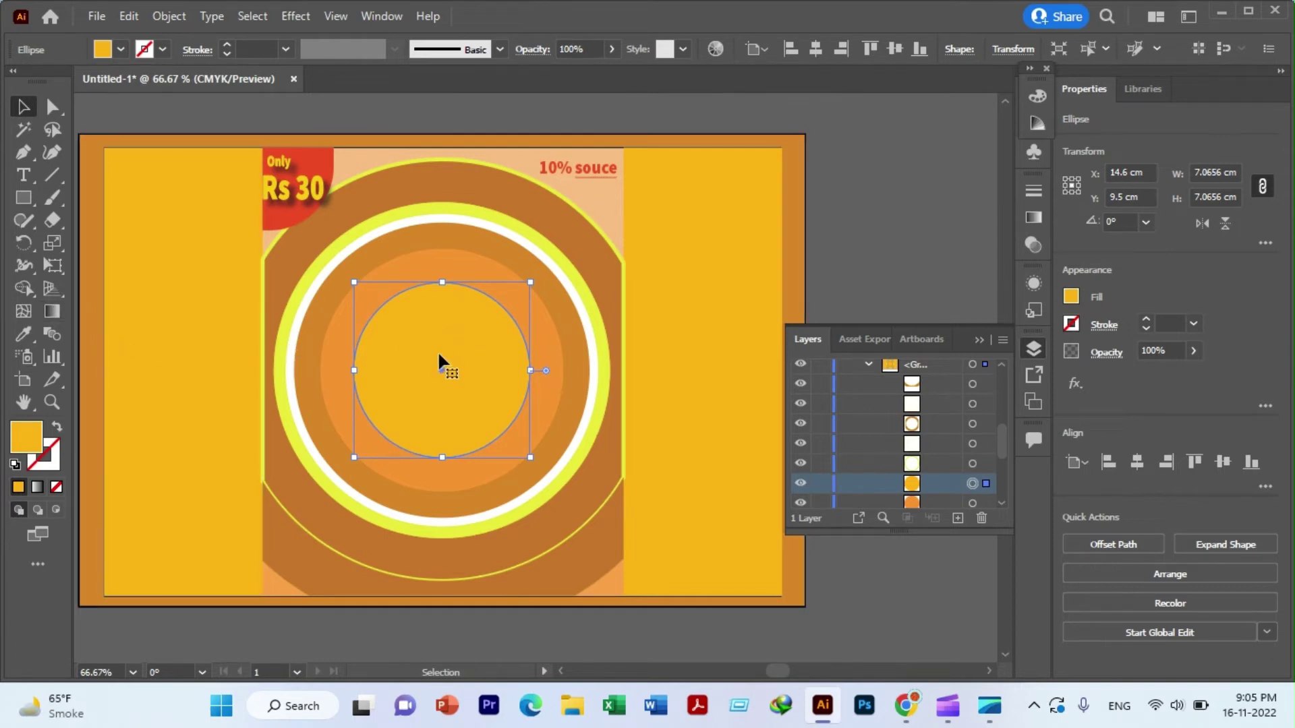
- Give the centre circle a radial gradient with yellow sampled into the left stop
left_click(1033, 219)
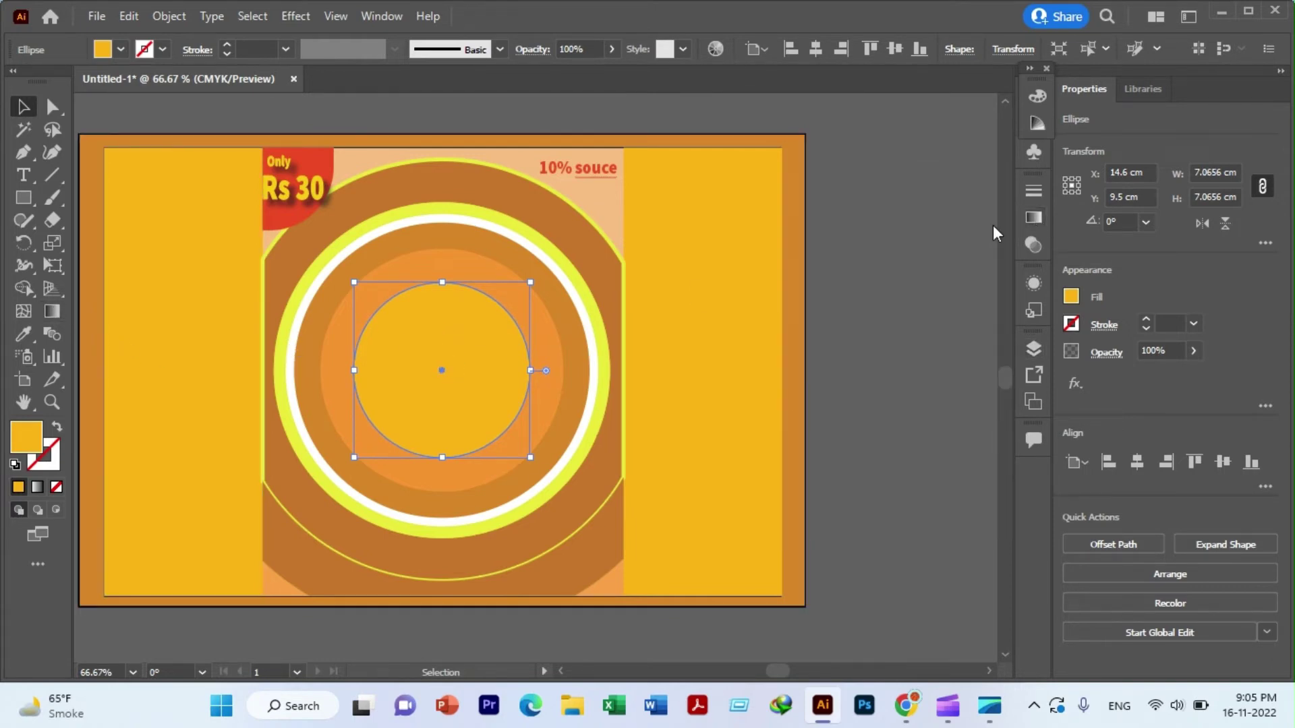
left_click(1030, 218)
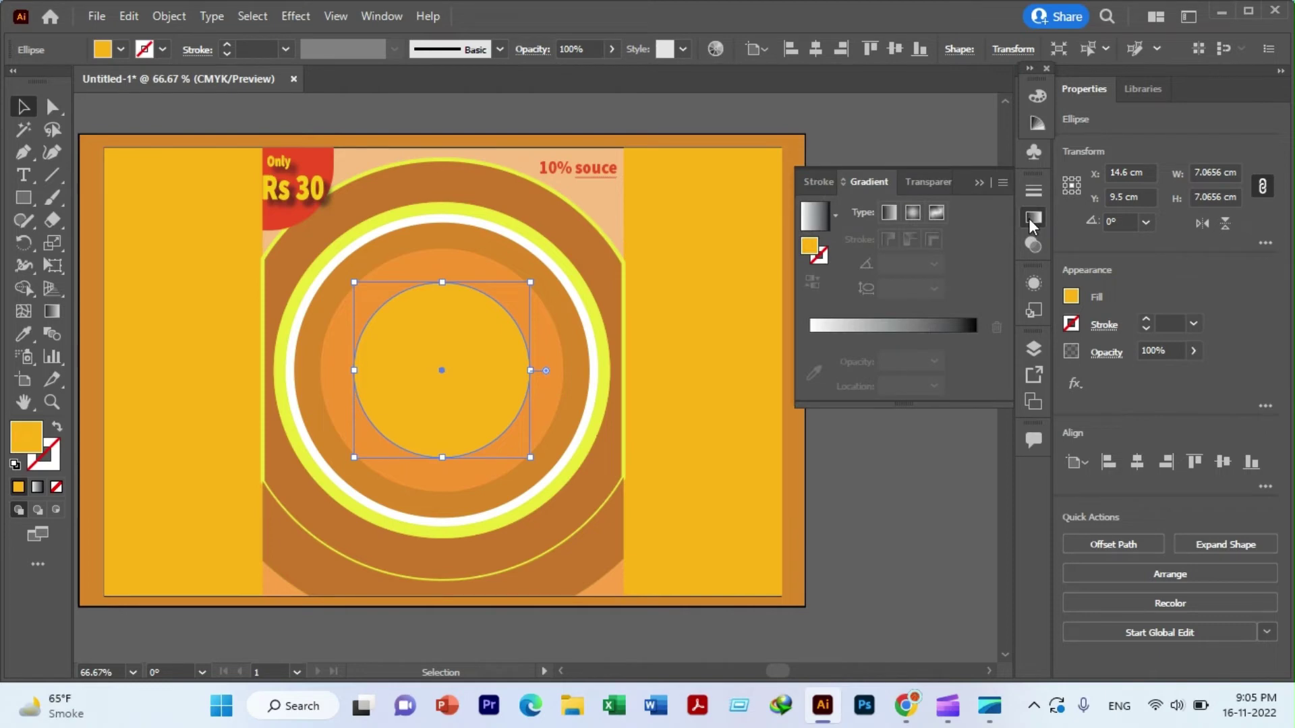
left_click(912, 212)
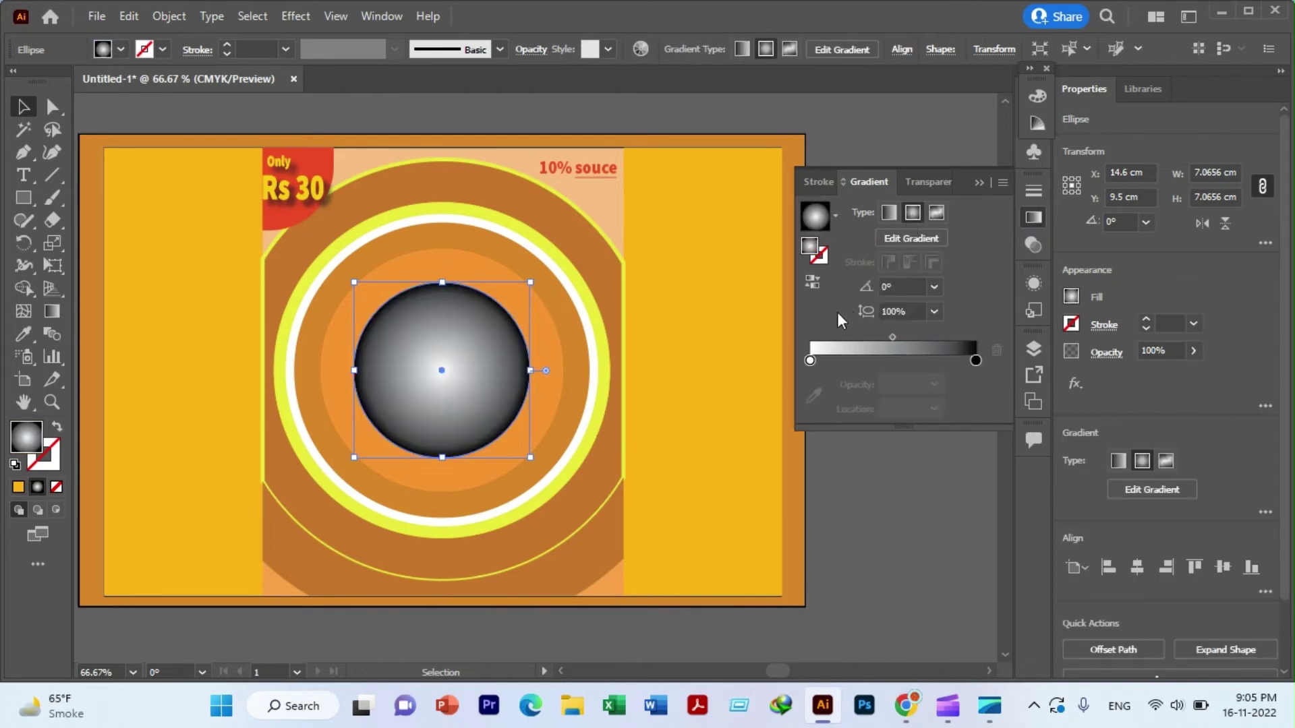
double_click(809, 360)
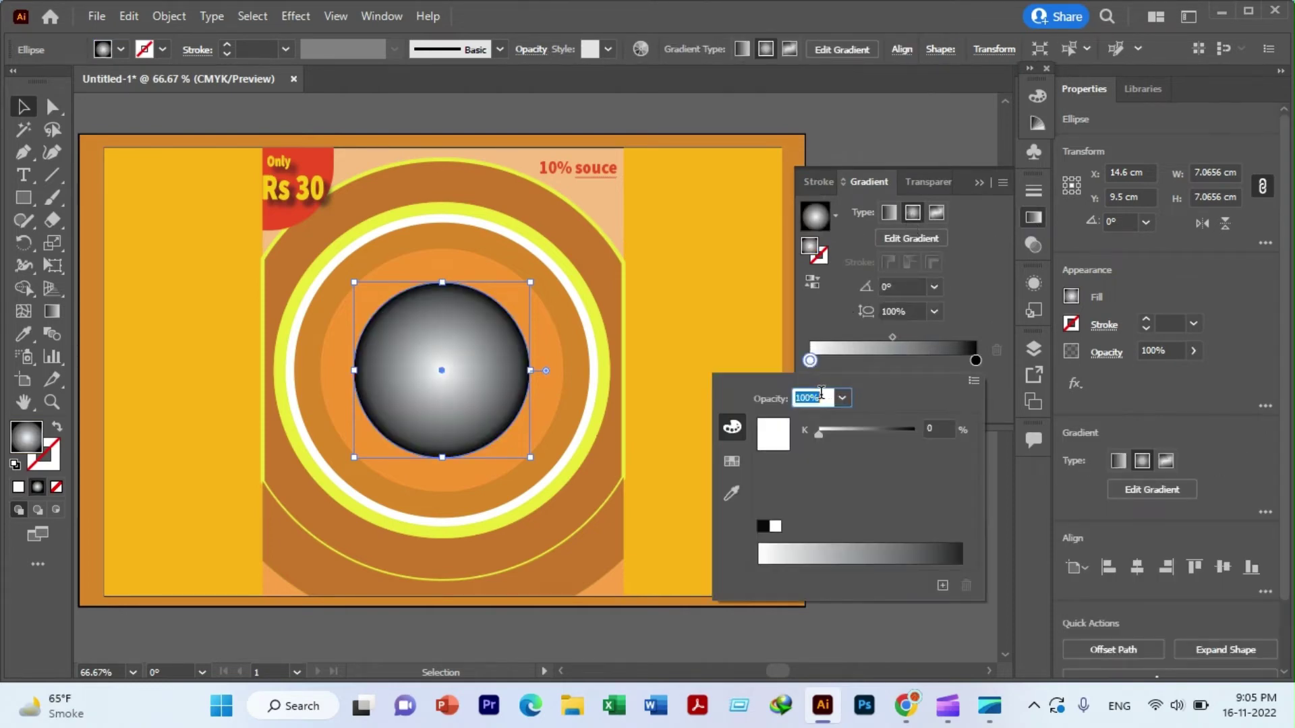
left_click(730, 495)
left_click(702, 371)
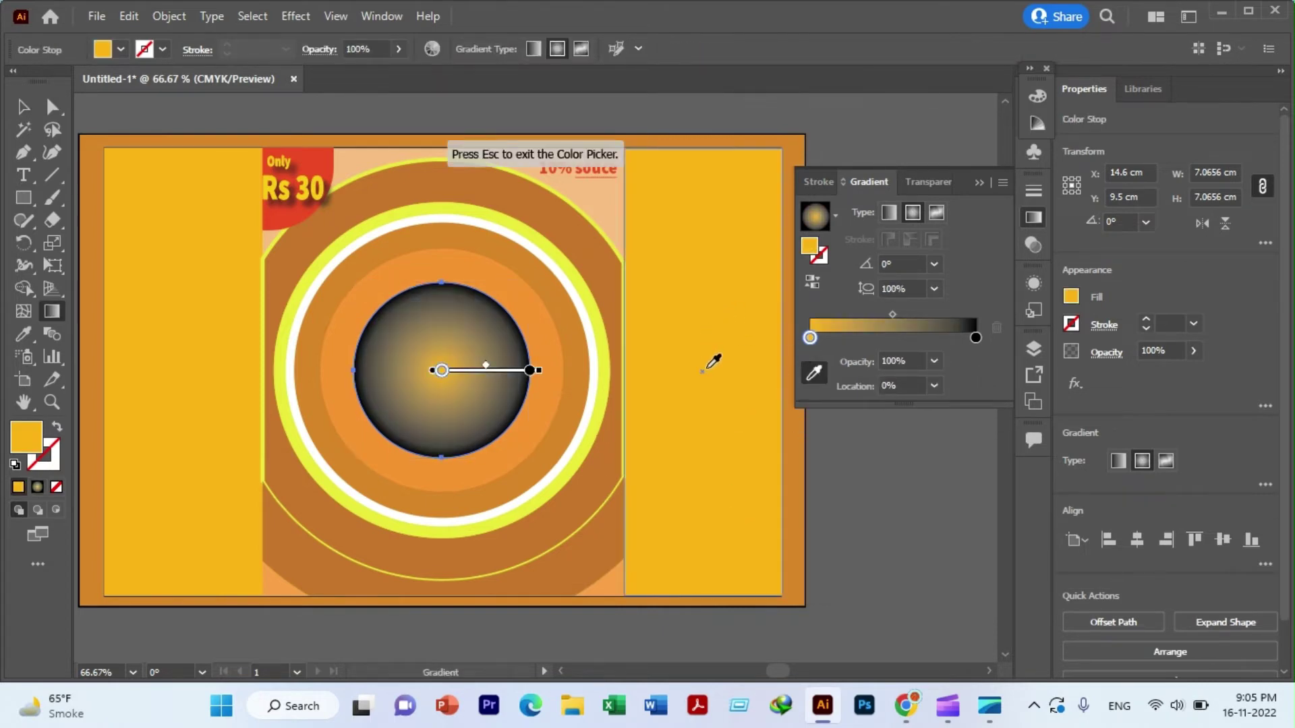
- Sample orange into the right stop and move the yellow stop to about 63%
left_click(976, 337)
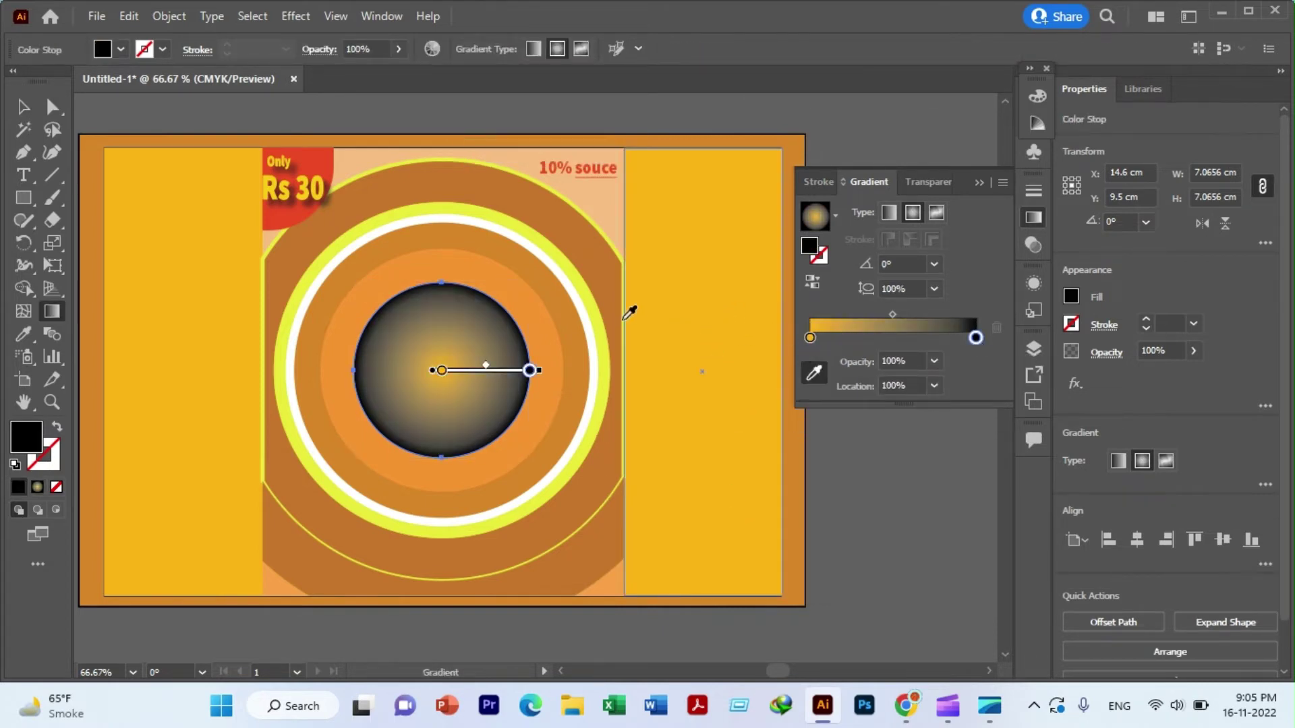
left_click(374, 292)
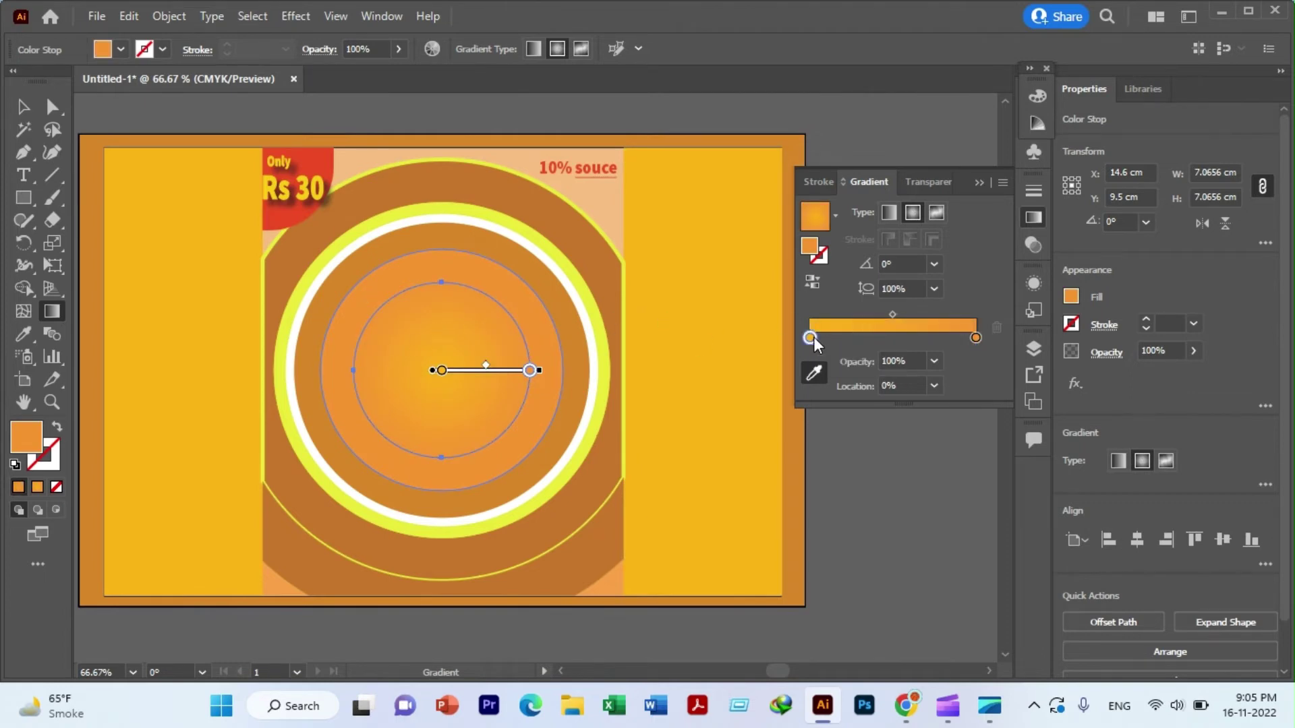
mouse_move(813, 339)
left_mouse_down()
mouse_move(930, 341)
mouse_move(914, 345)
left_mouse_up()
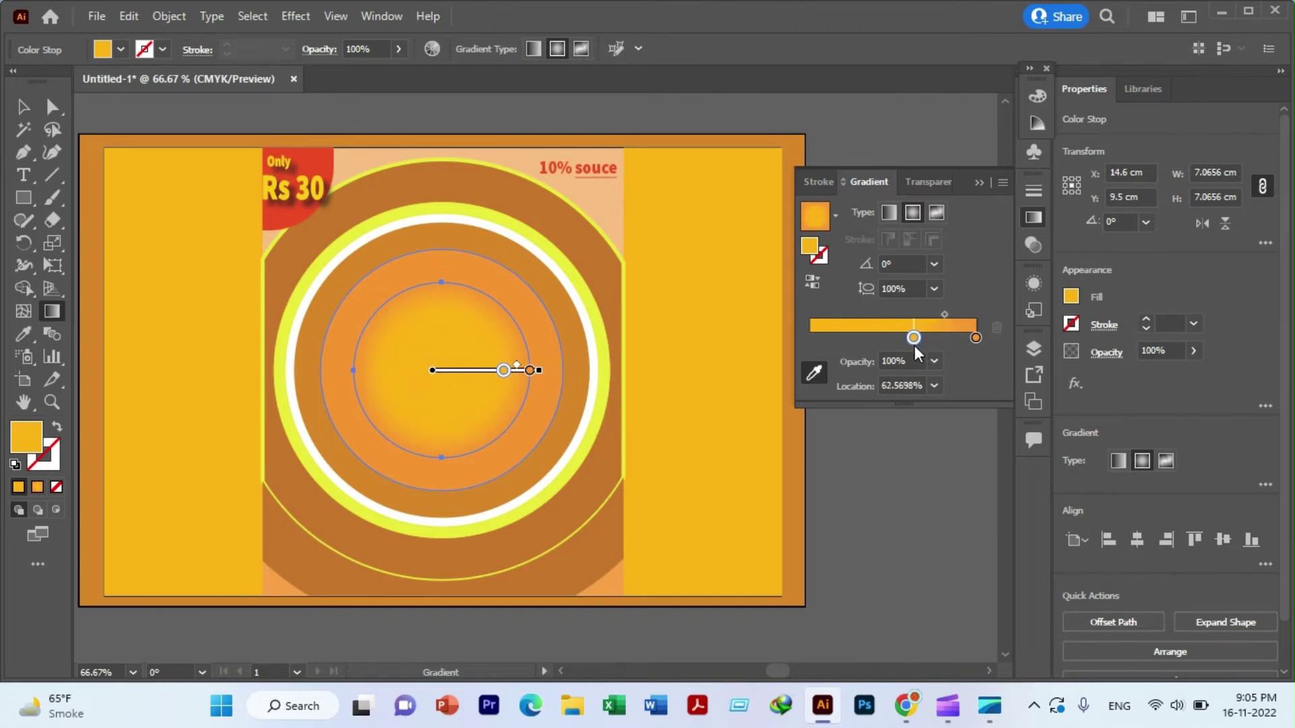
left_click(23, 107)
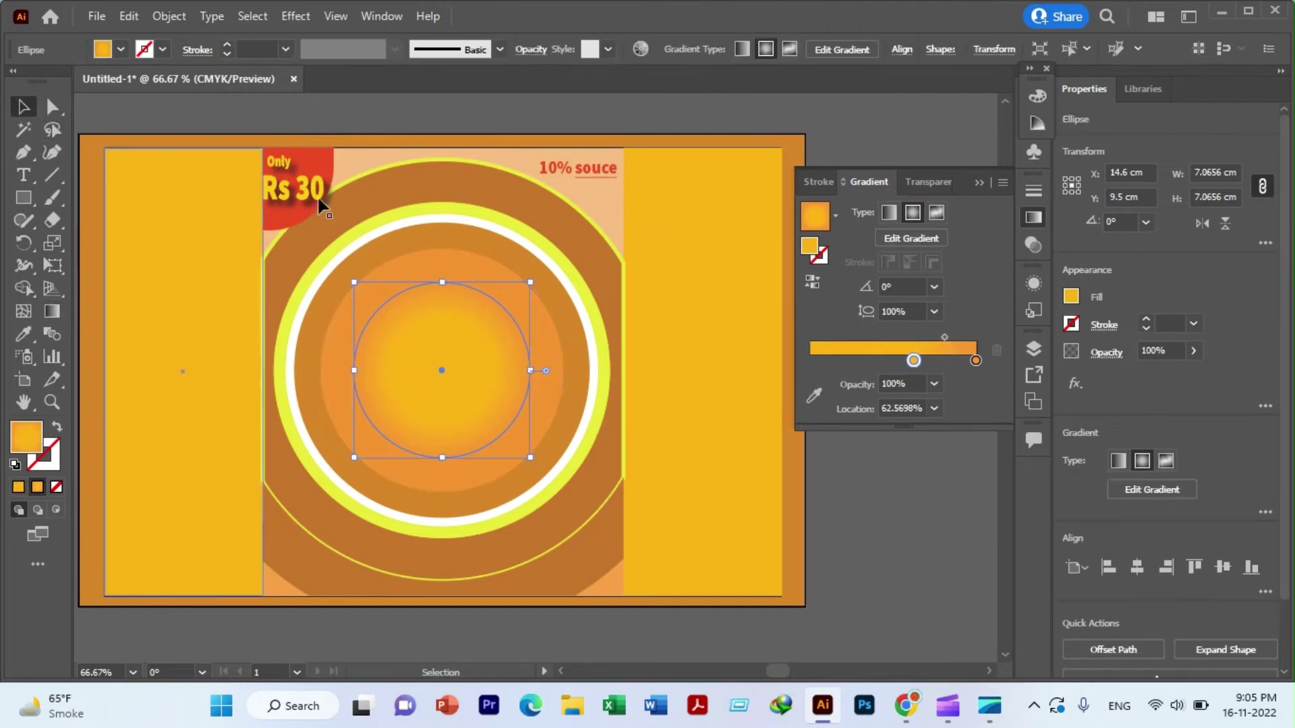
- Lock the <Group> of badge circles again in the Layers panel
left_click(1034, 348)
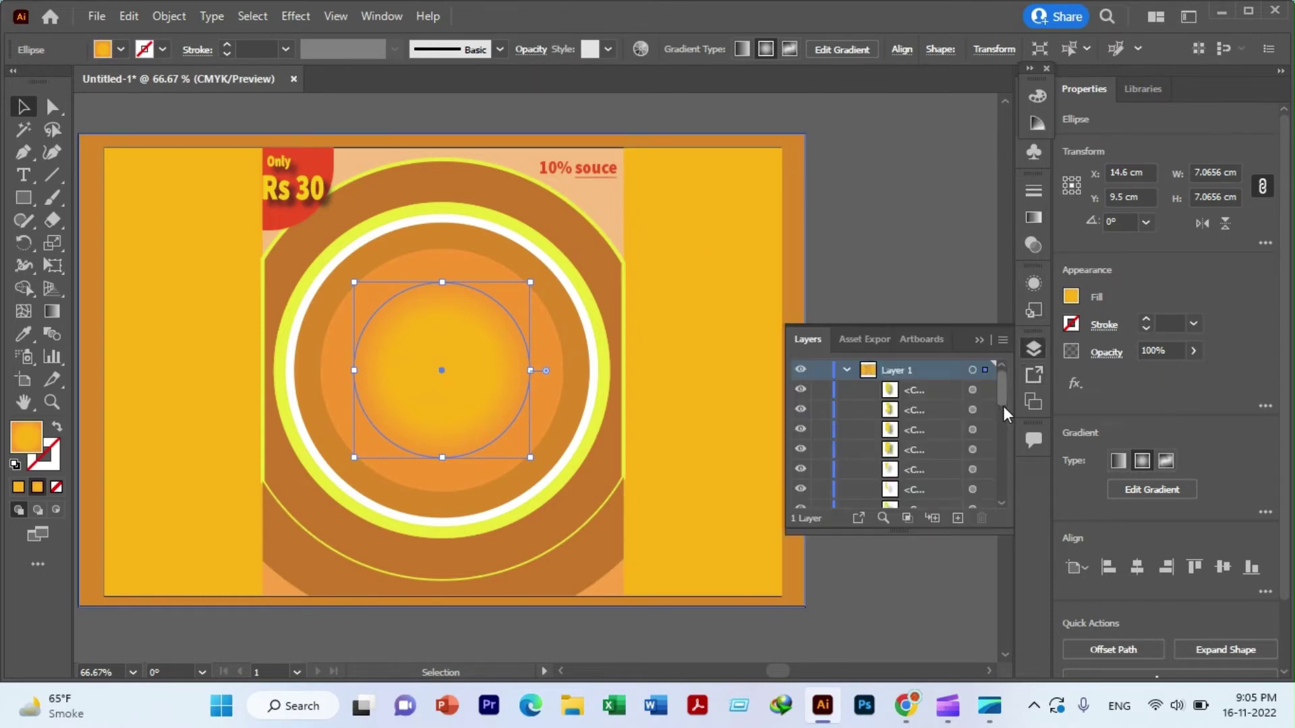
scroll(1002, 406, "down", 2)
scroll(1002, 420, "down", 2)
scroll(1002, 415, "down", 2)
scroll(1002, 430, "down", 2)
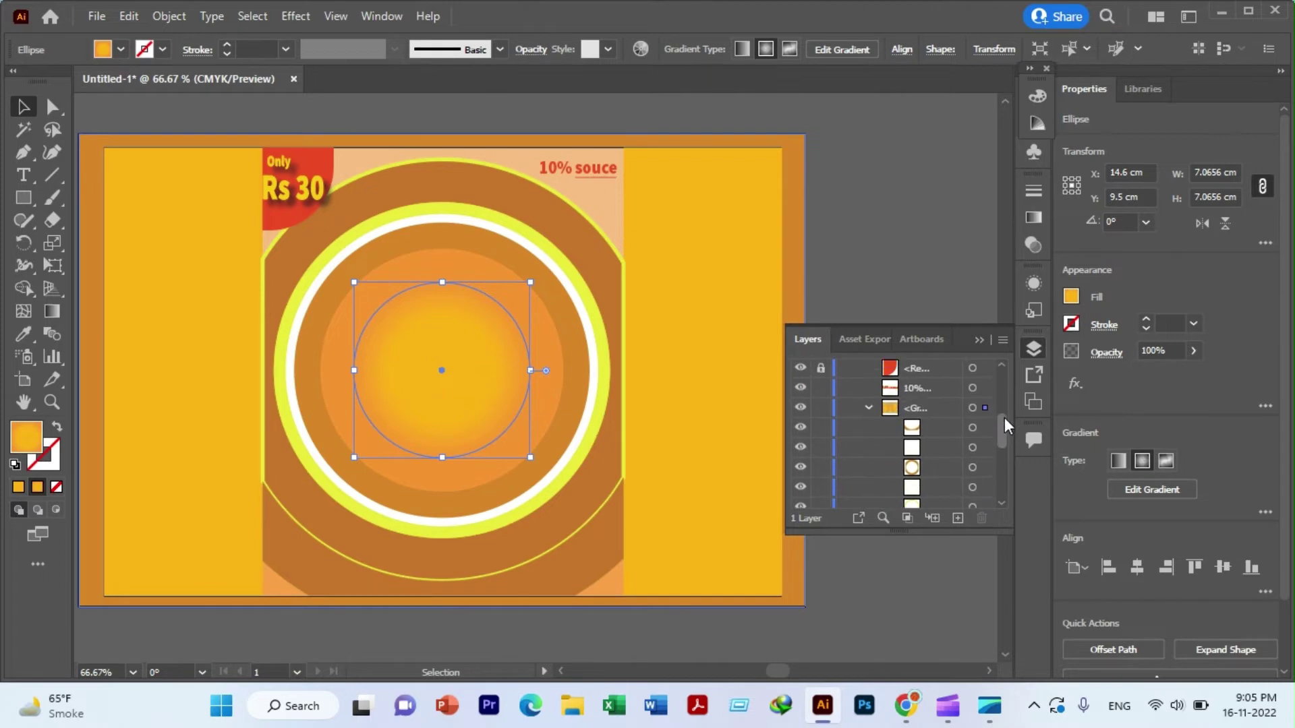
scroll(1003, 425, "up", 2)
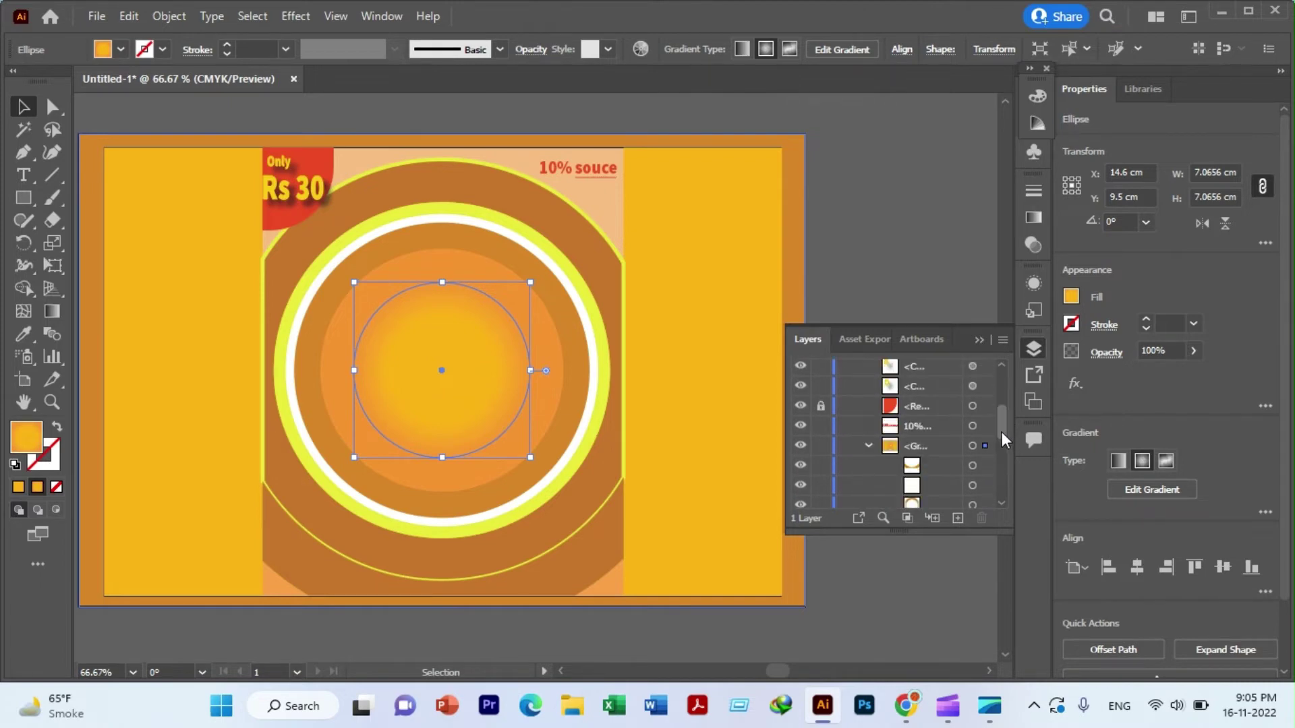
scroll(1001, 433, "down", 1)
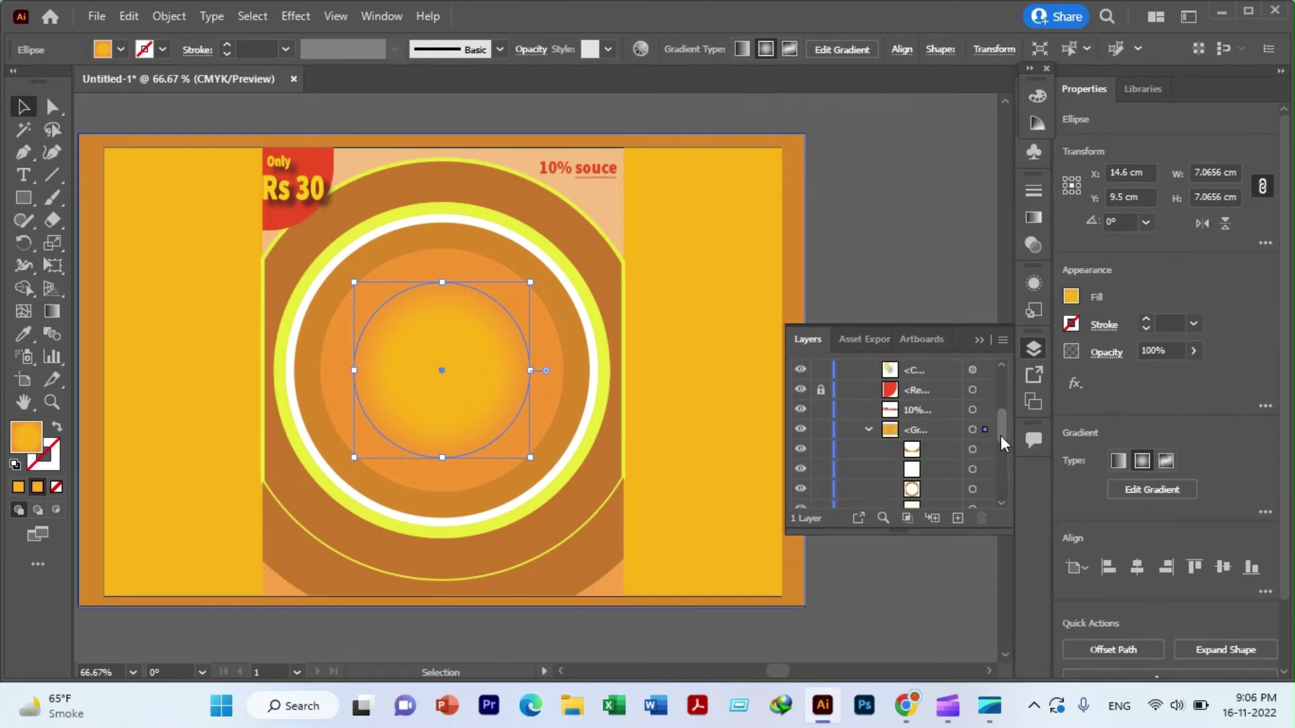
left_click(821, 429)
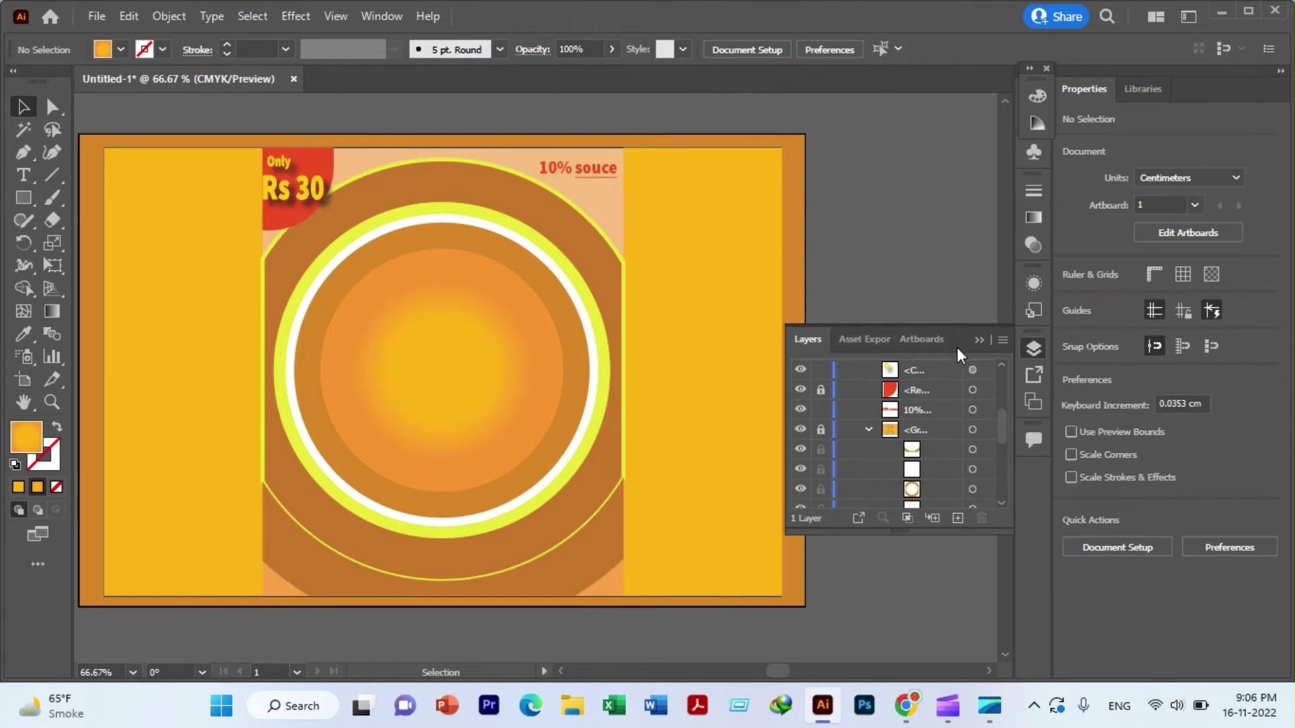
- Collapse the Layers panel, leaving the finished badge showing with nothing selected
left_click(978, 340)
scroll(383, 313, "down", 3)
scroll(383, 313, "up", 2)
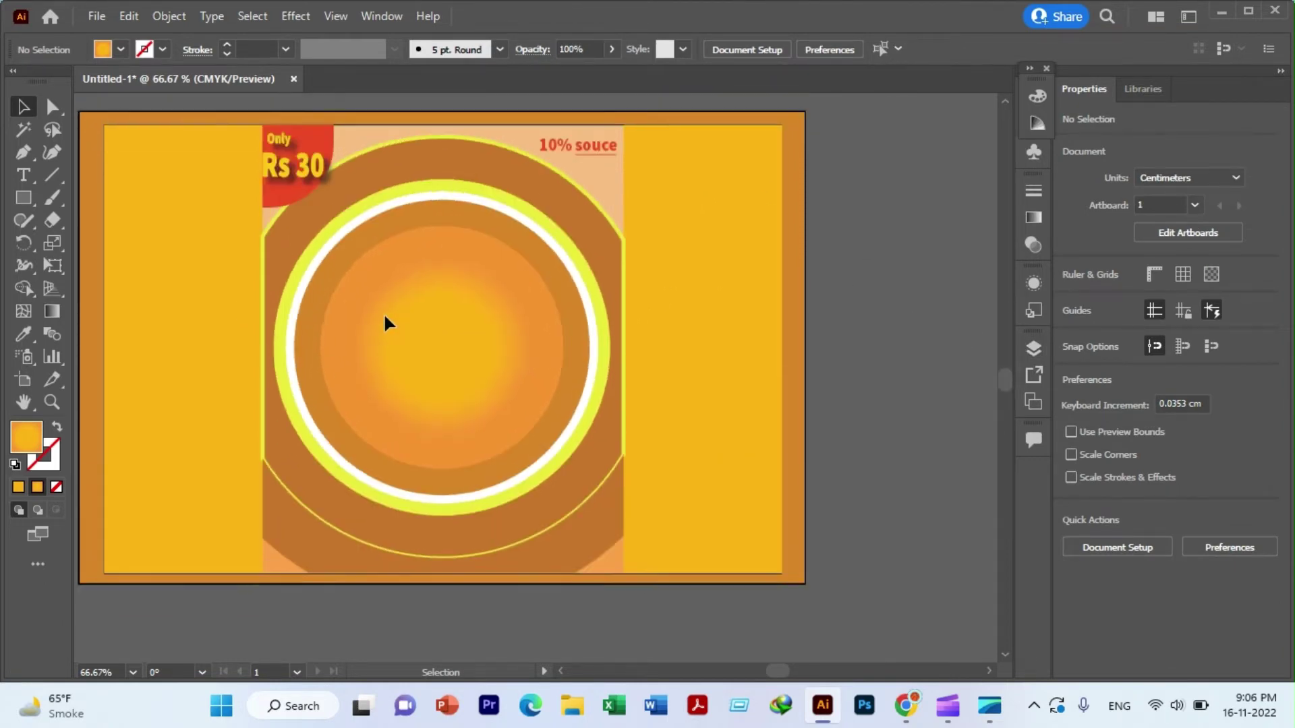
scroll(385, 324, "up", 1)
scroll(319, 389, "down", 1)
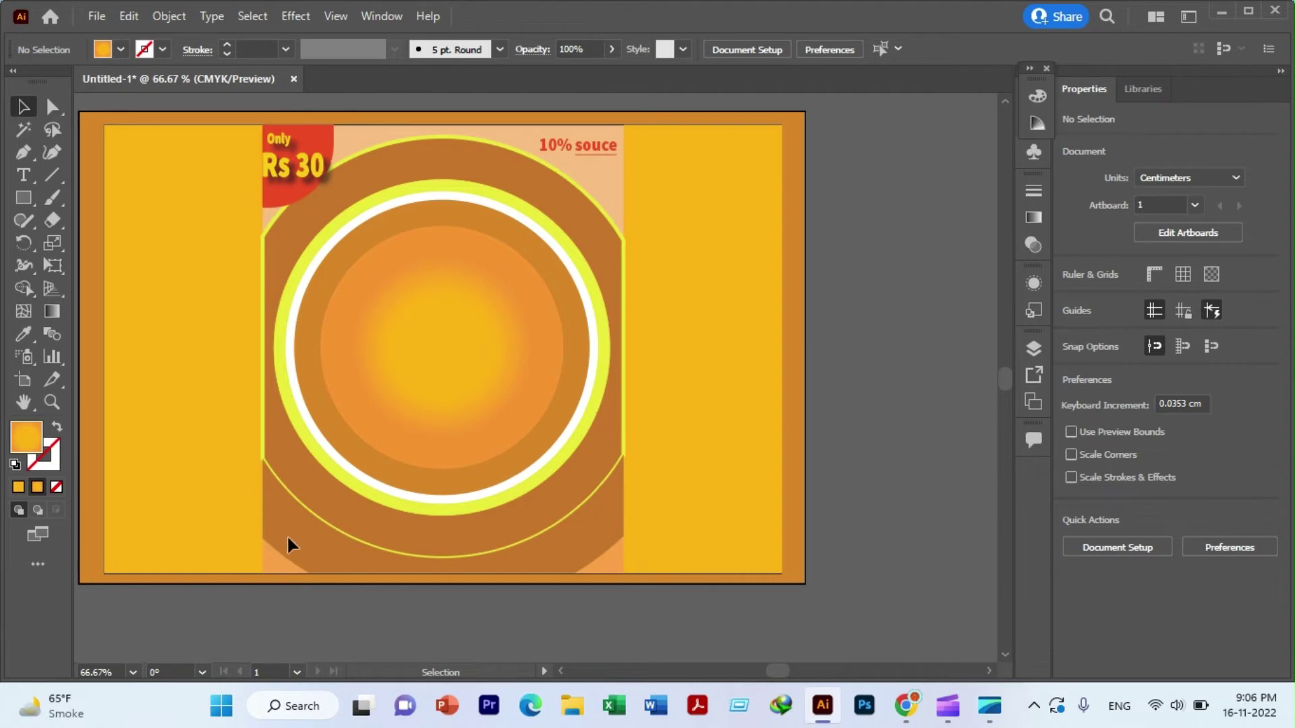
- Draw a small rectangle near the bottom-left of the brown panel
left_click(23, 197)
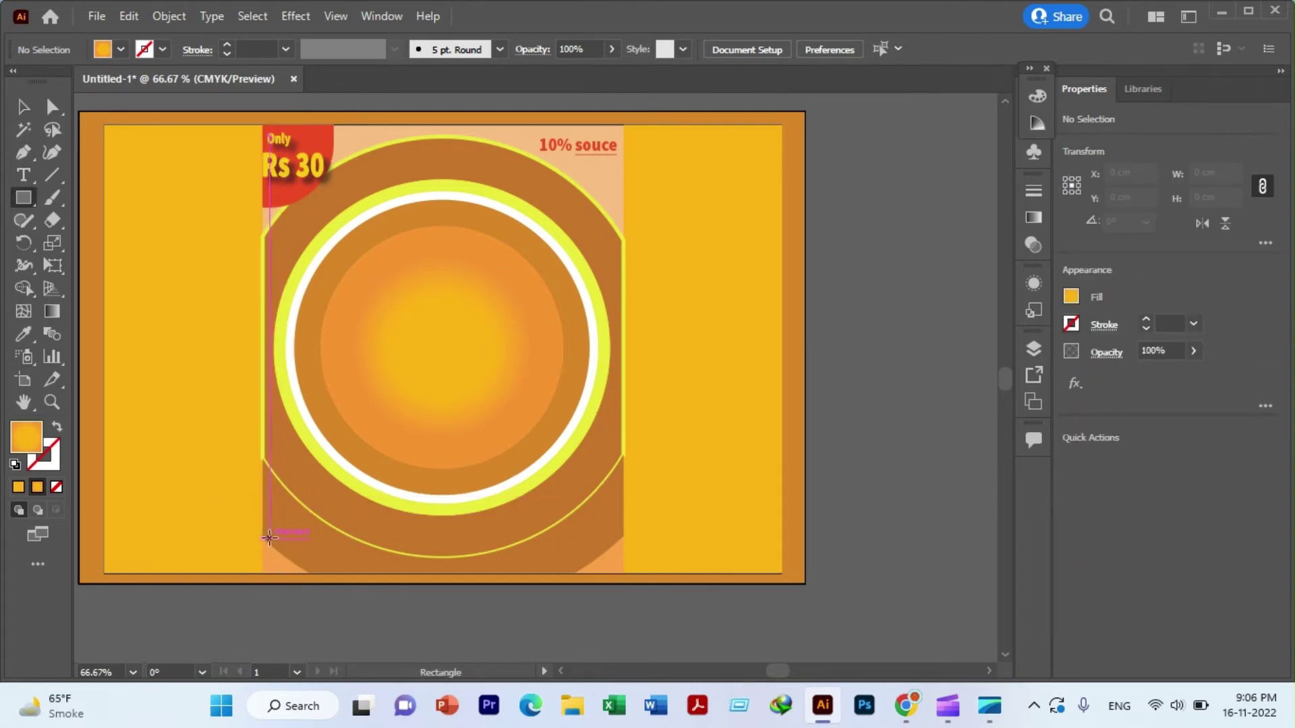
mouse_move(270, 537)
left_mouse_down()
mouse_move(328, 569)
mouse_move(327, 580)
left_mouse_up()
key("ctrl+z")
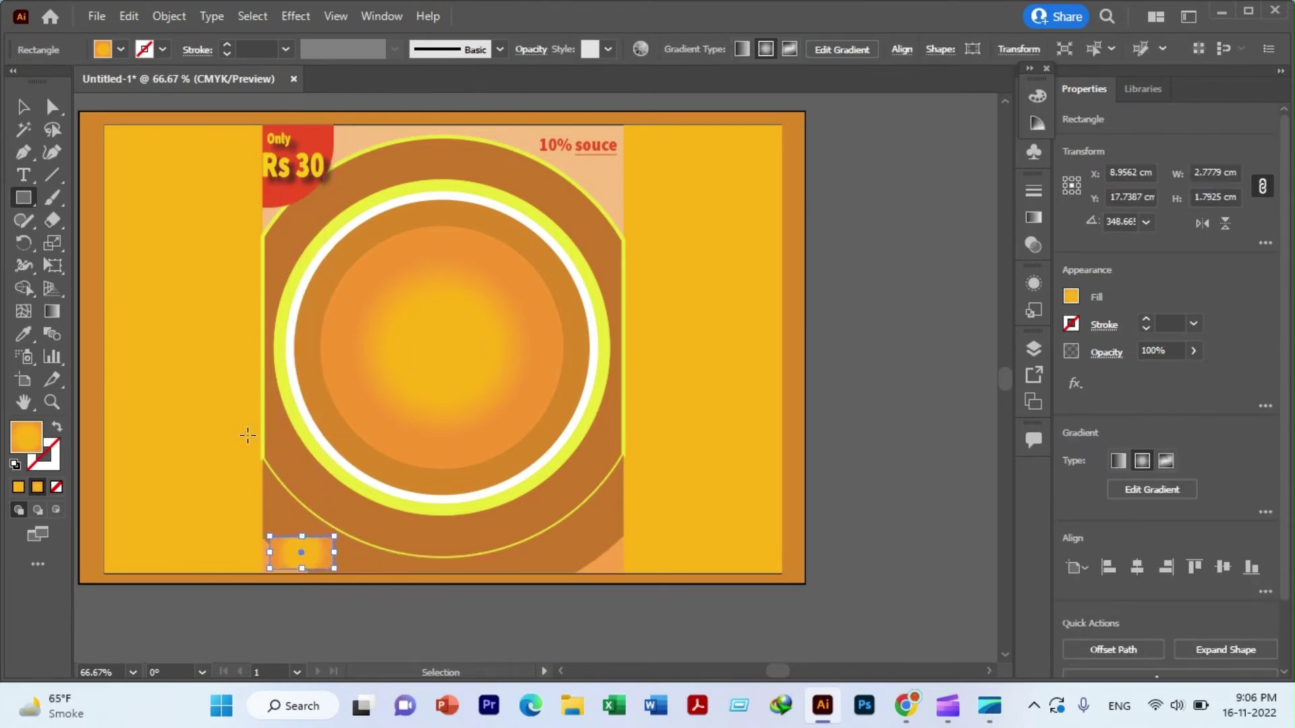
scroll(258, 456, "up", 1)
scroll(258, 455, "down", 2)
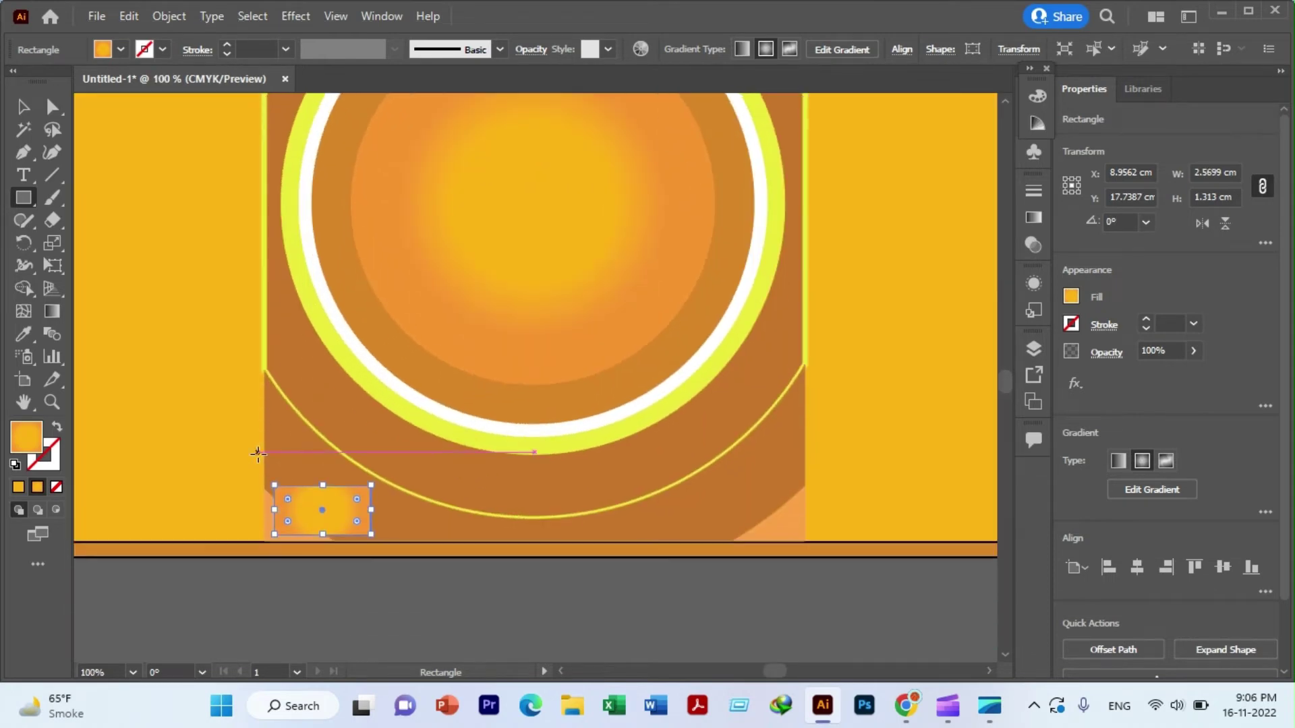
scroll(259, 456, "down", 2)
scroll(258, 455, "up", 2)
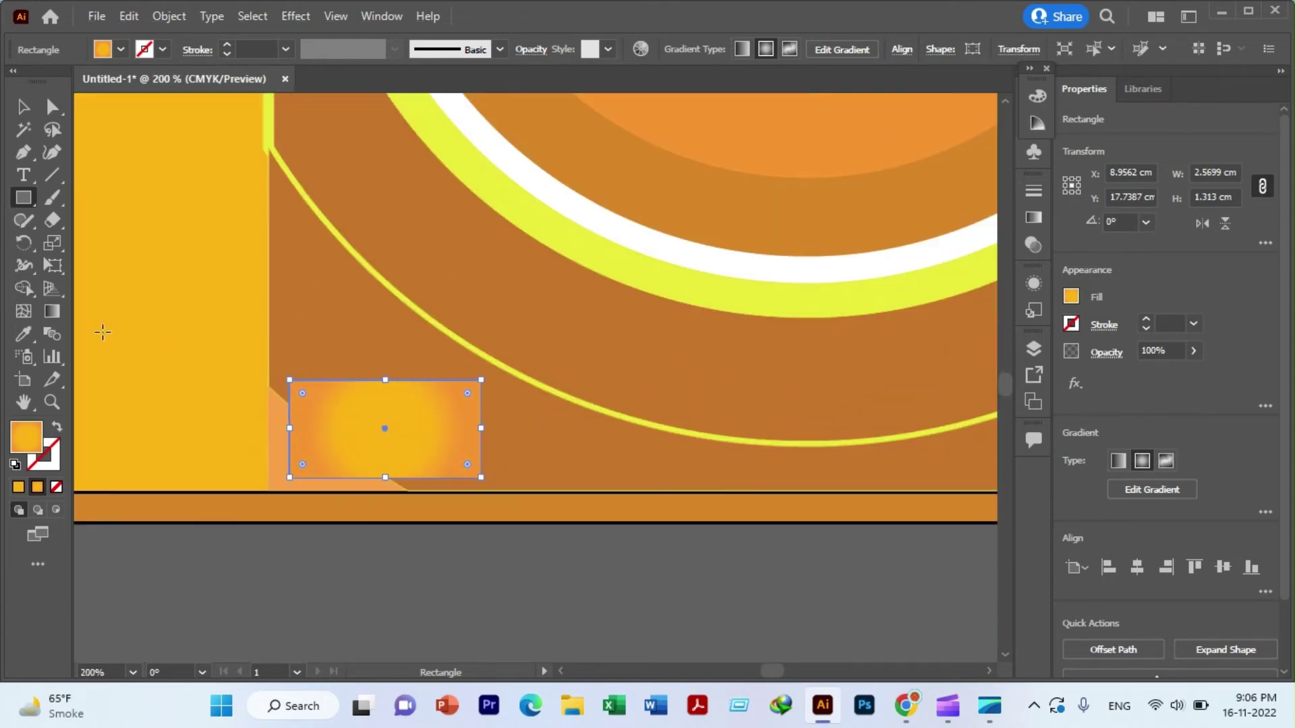
- Give the rectangle no fill and a 3 pt pink (#F40C4E) stroke
left_click(57, 487)
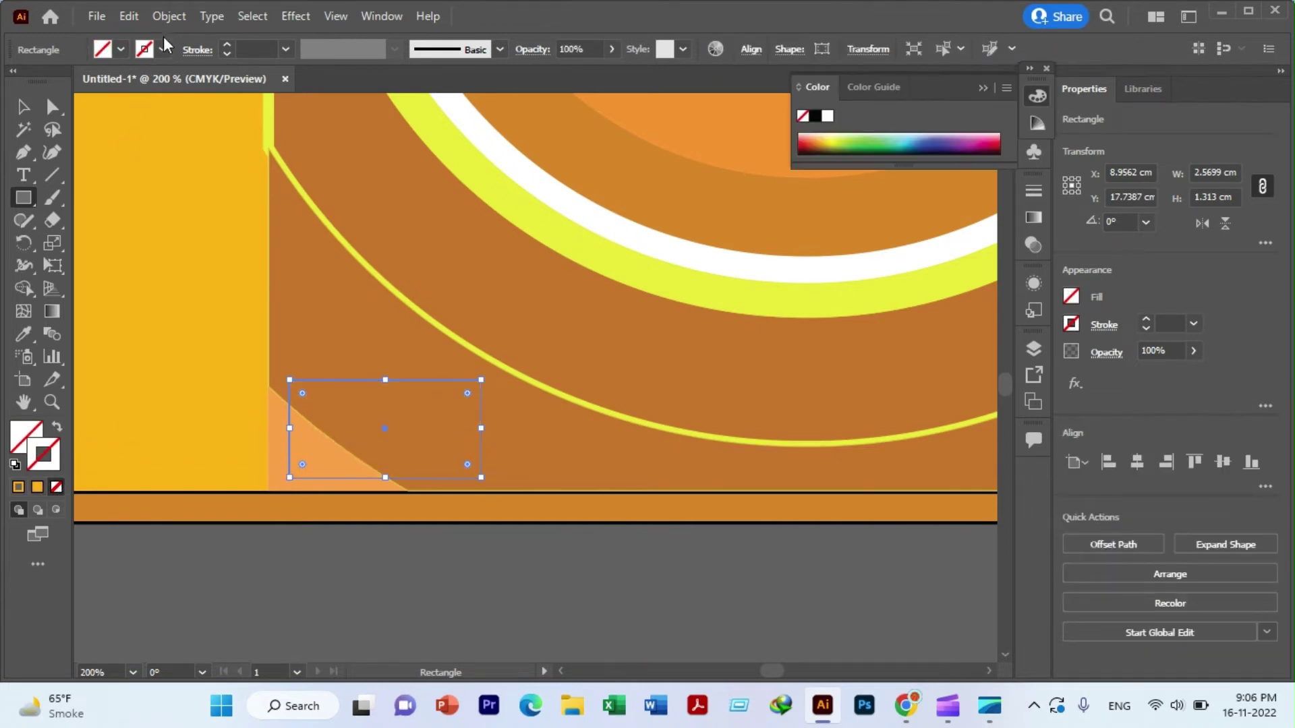
left_click(227, 45)
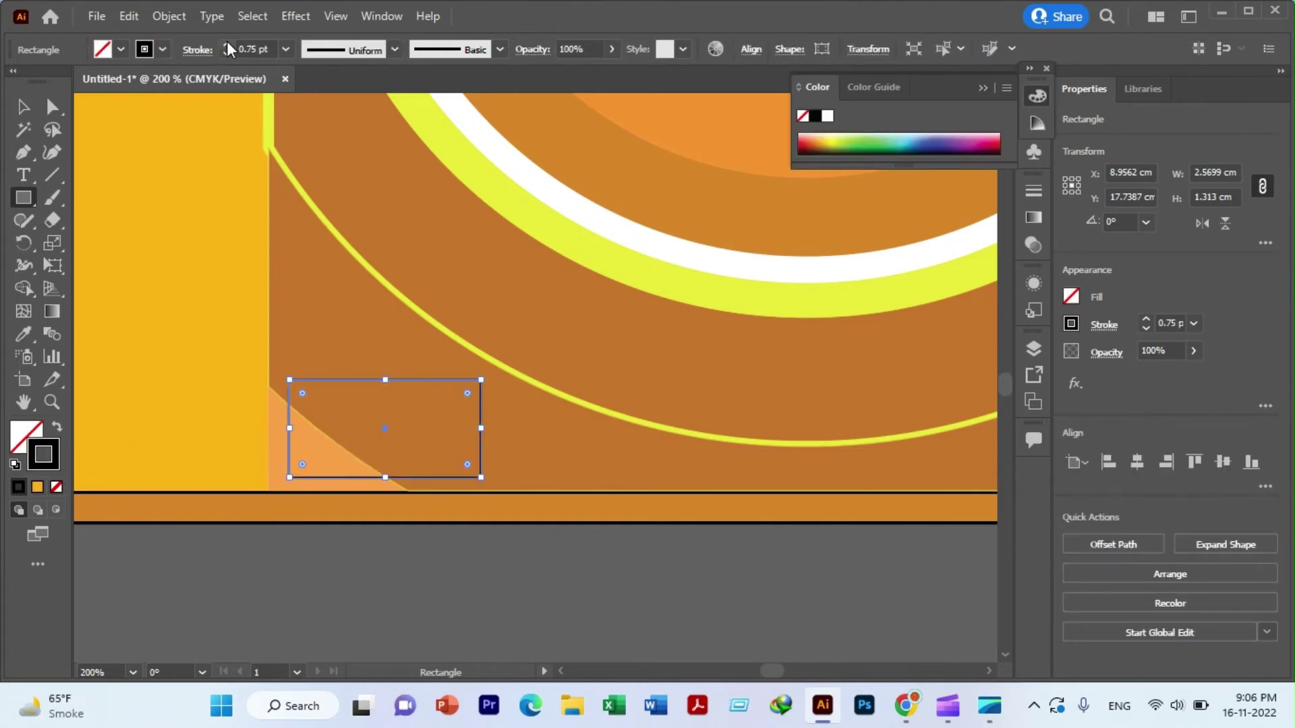
left_click(226, 43)
left_click(227, 43)
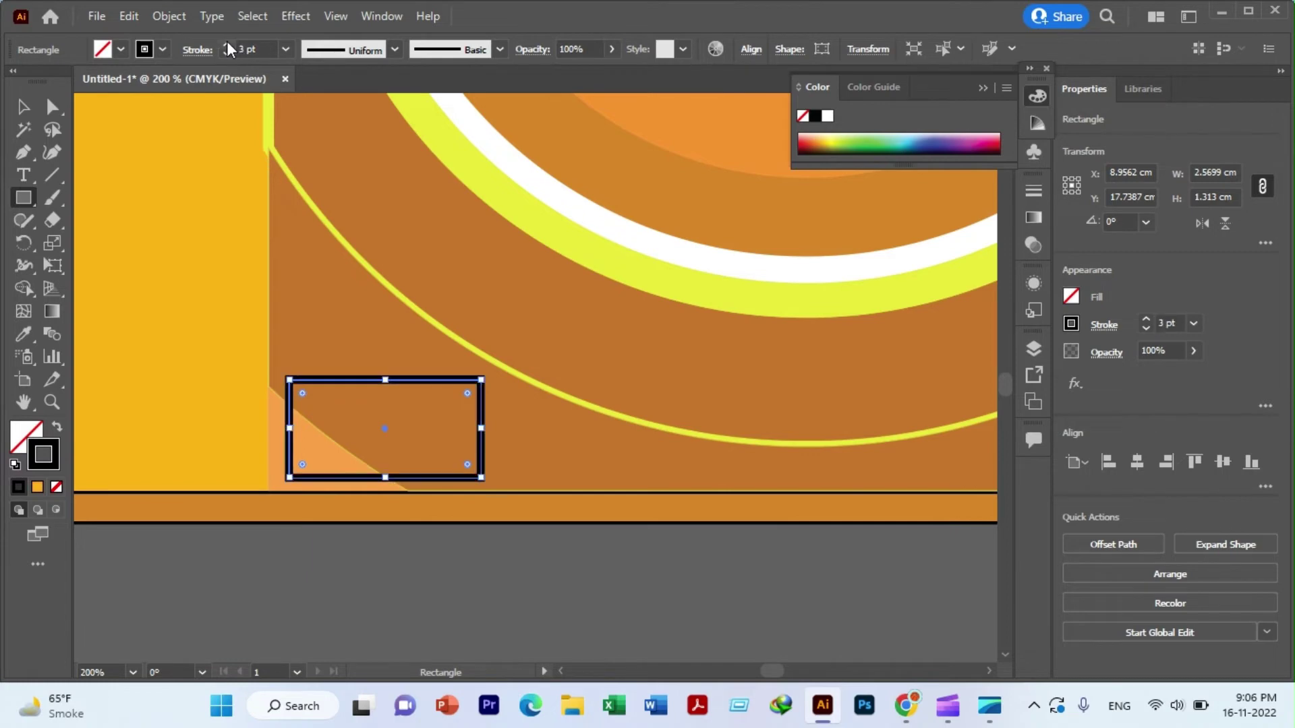
double_click(33, 467)
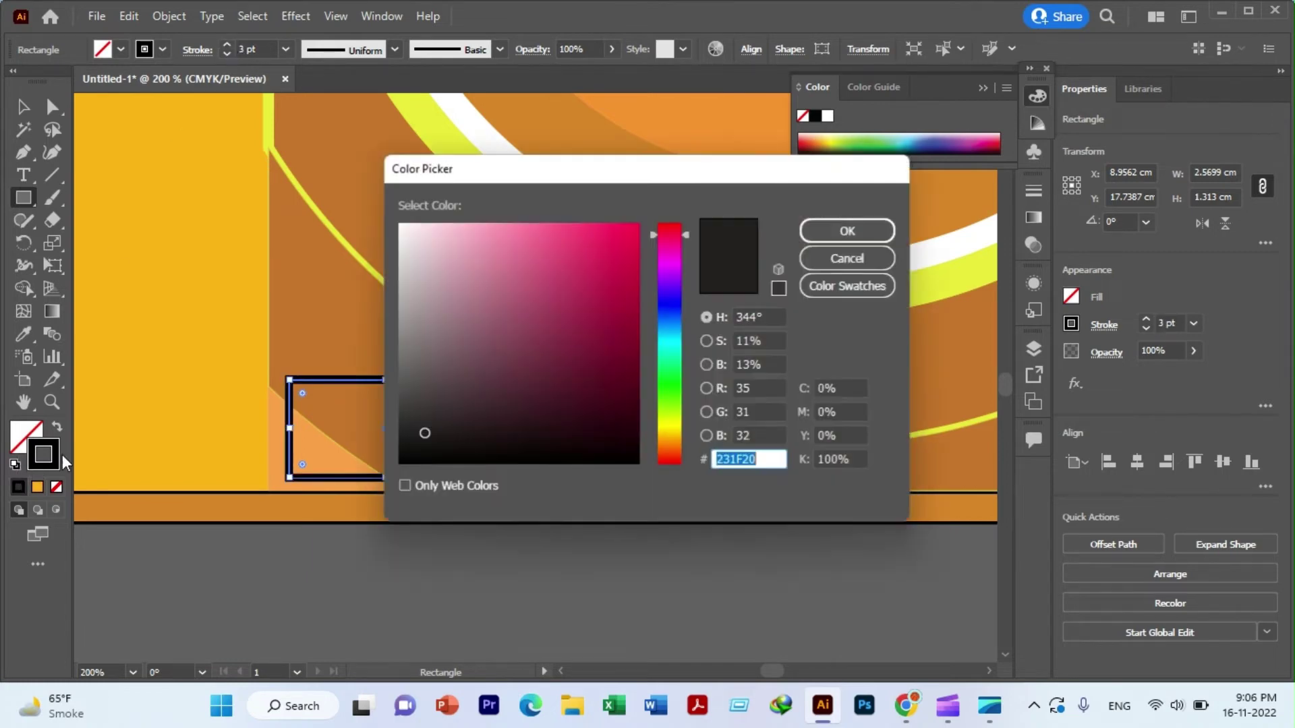
left_click(638, 235)
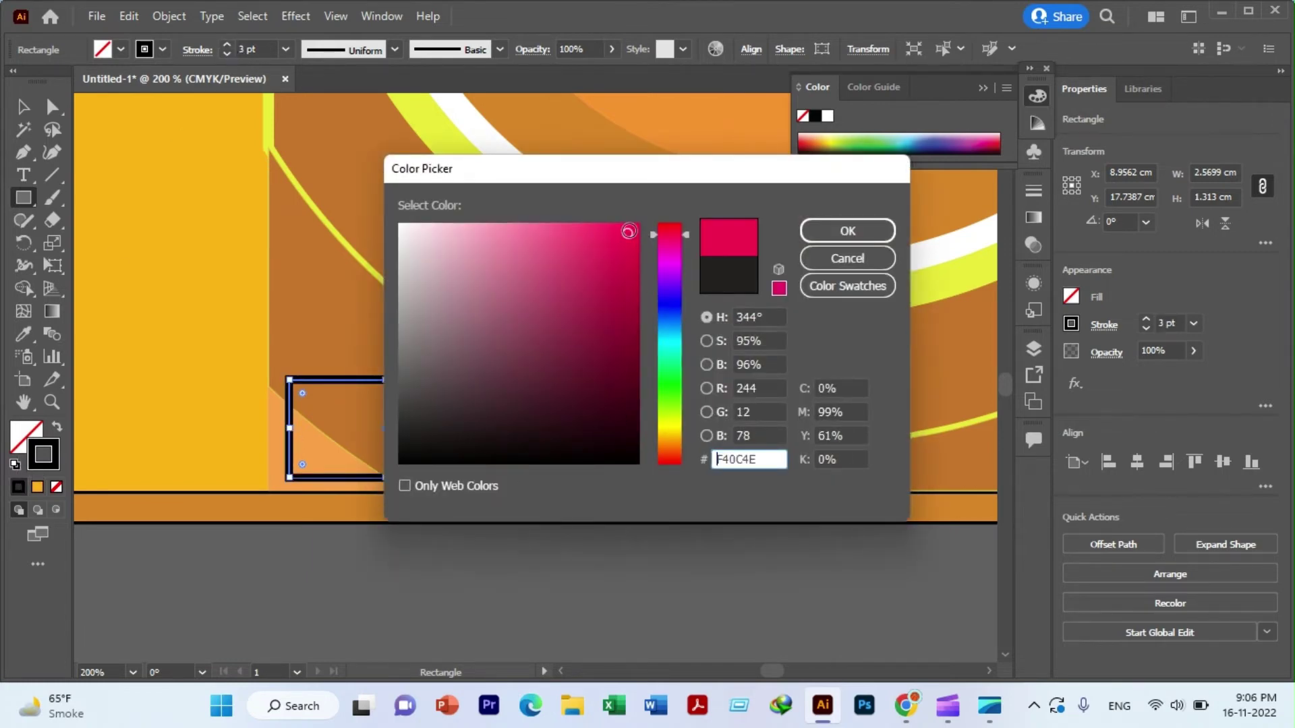
left_click(848, 231)
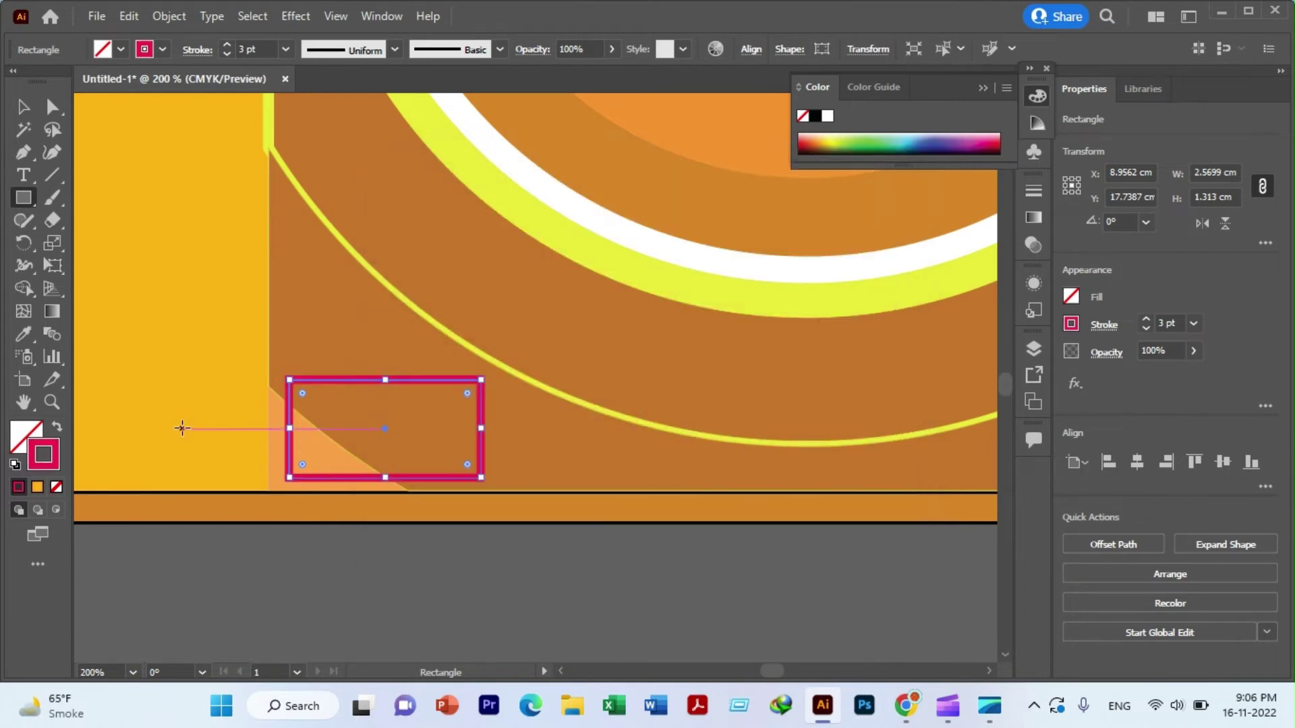
left_click_drag(23, 197, 76, 249)
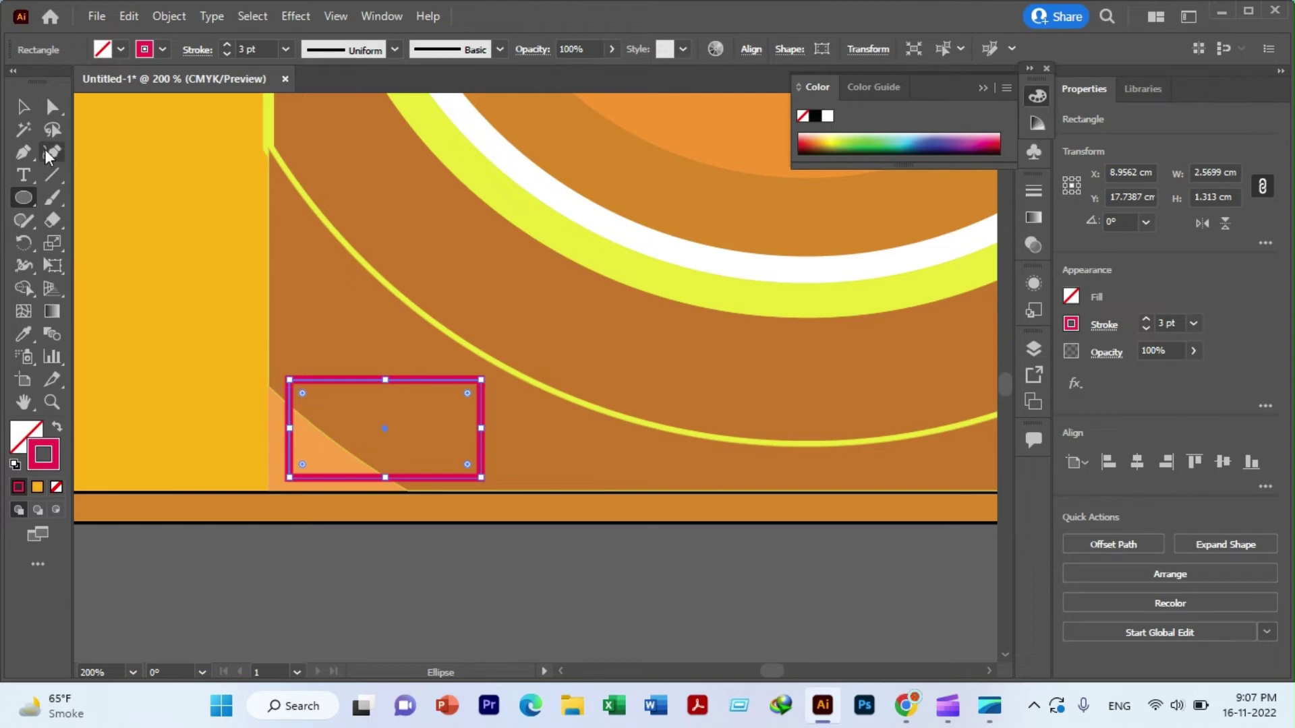
- Draw a small 1.025 cm circle above the rectangle and fill it pink-red #F21654
key("v")
left_click(325, 415)
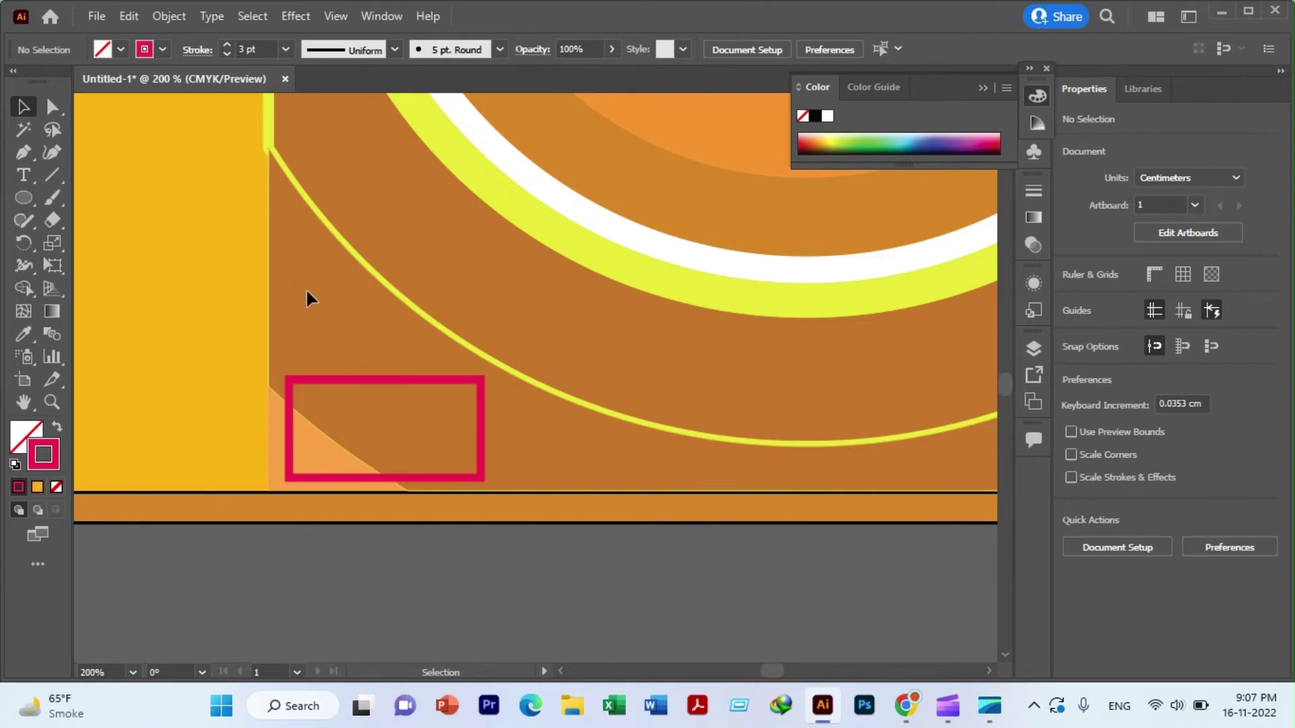
left_click(24, 198)
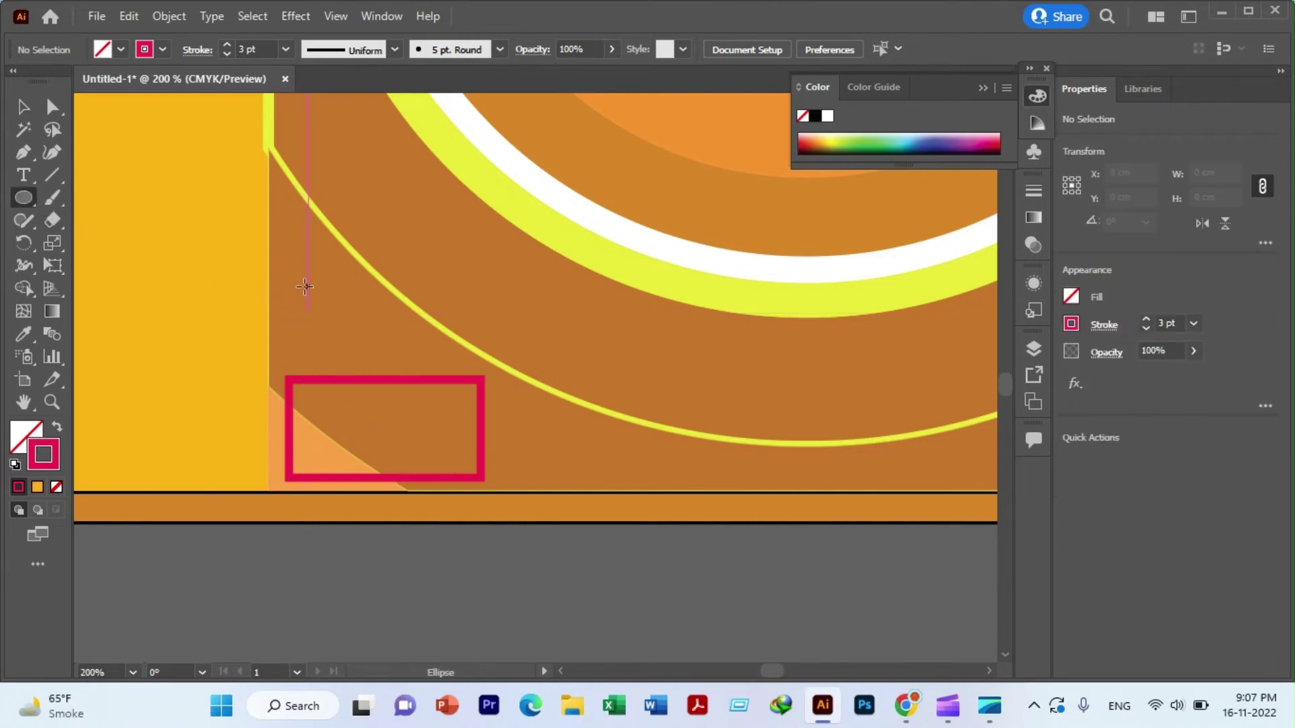
left_click_drag(304, 279, 361, 337)
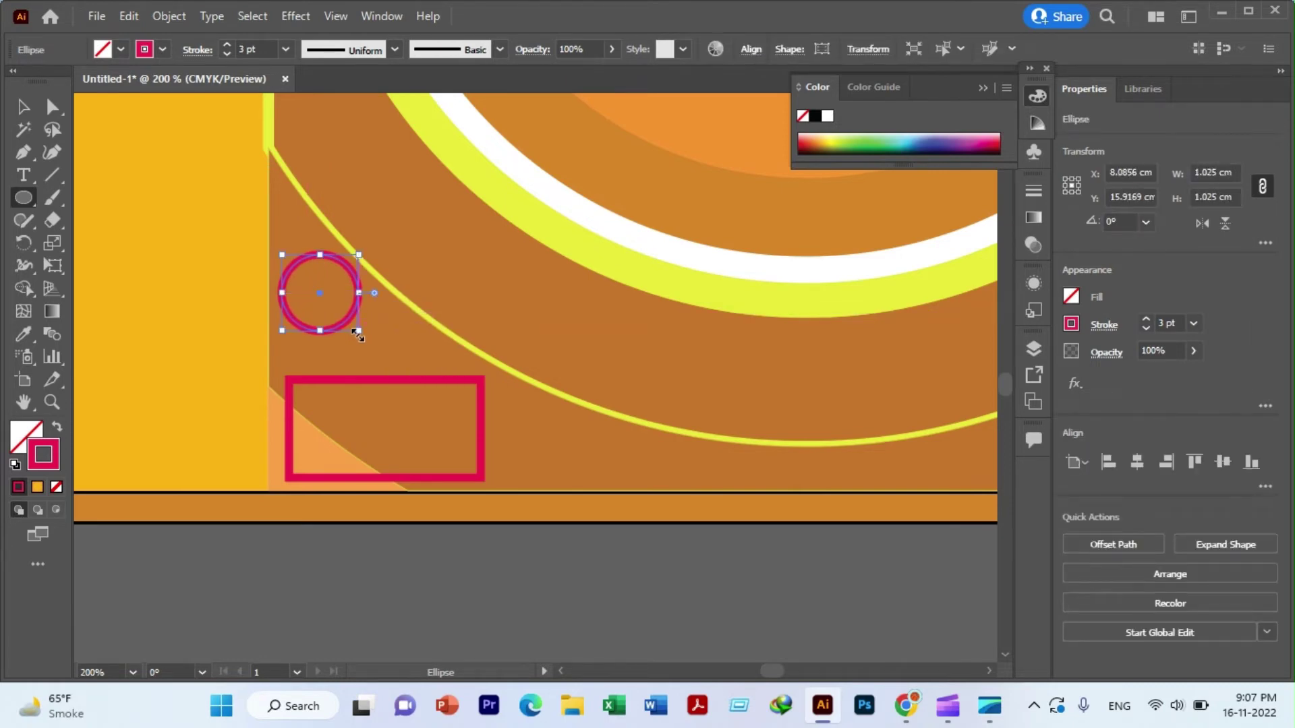
double_click(27, 437)
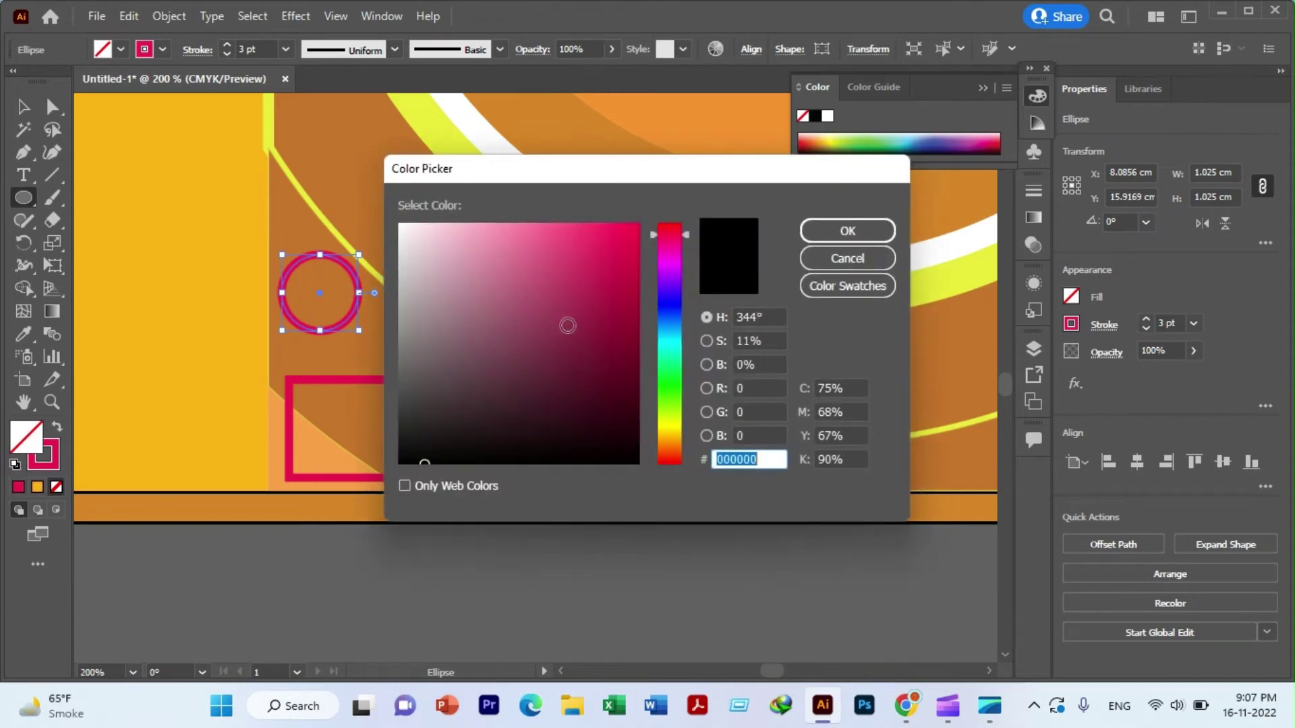
left_click(617, 231)
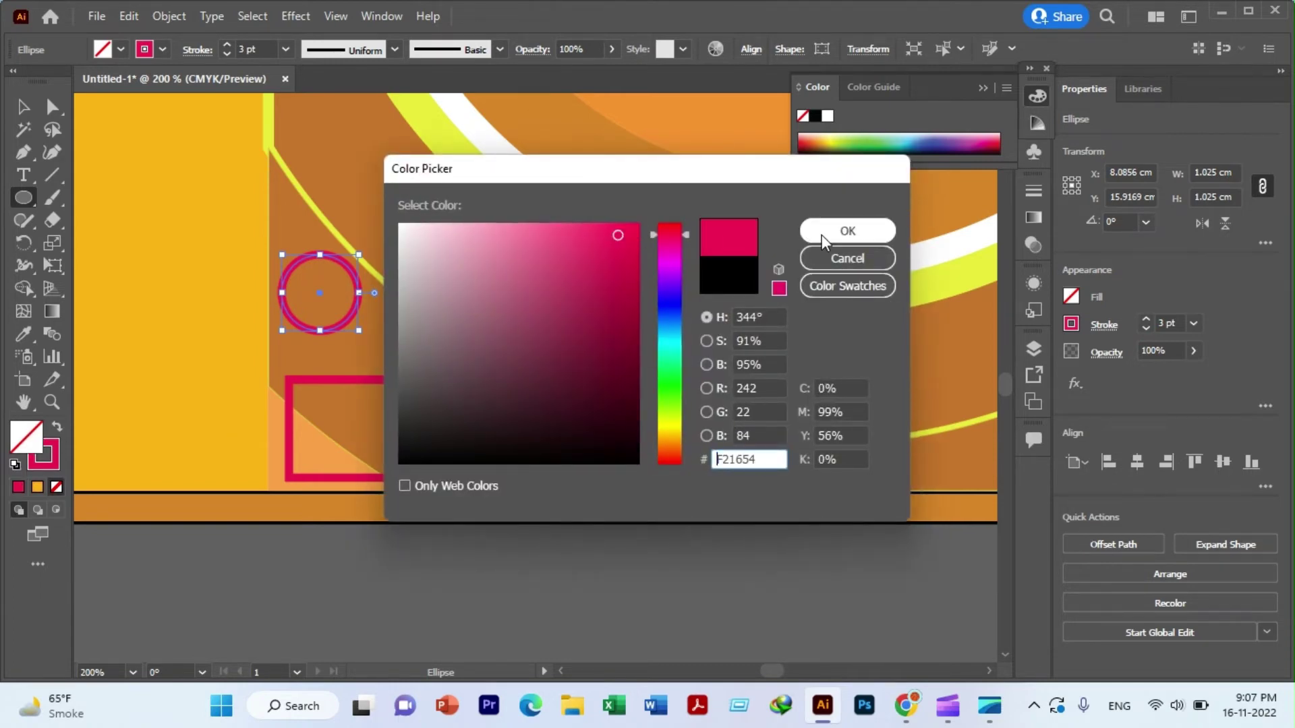
left_click(822, 235)
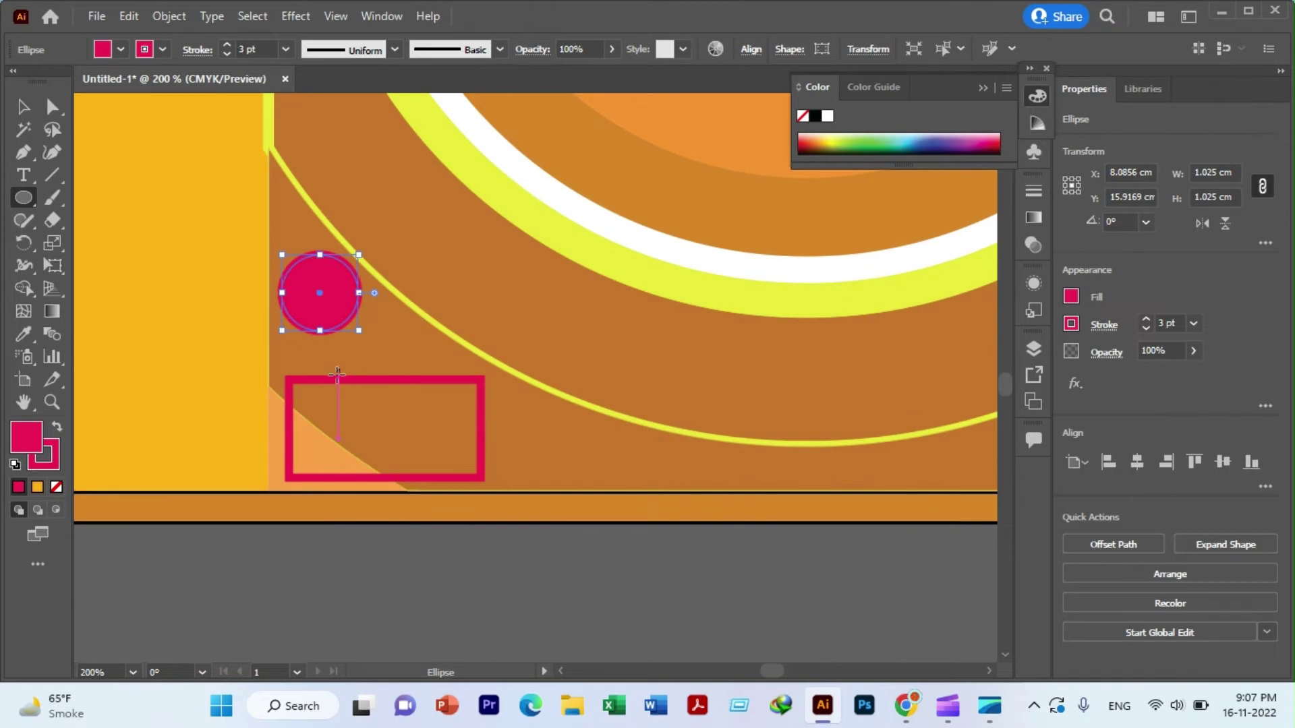
left_click(23, 107)
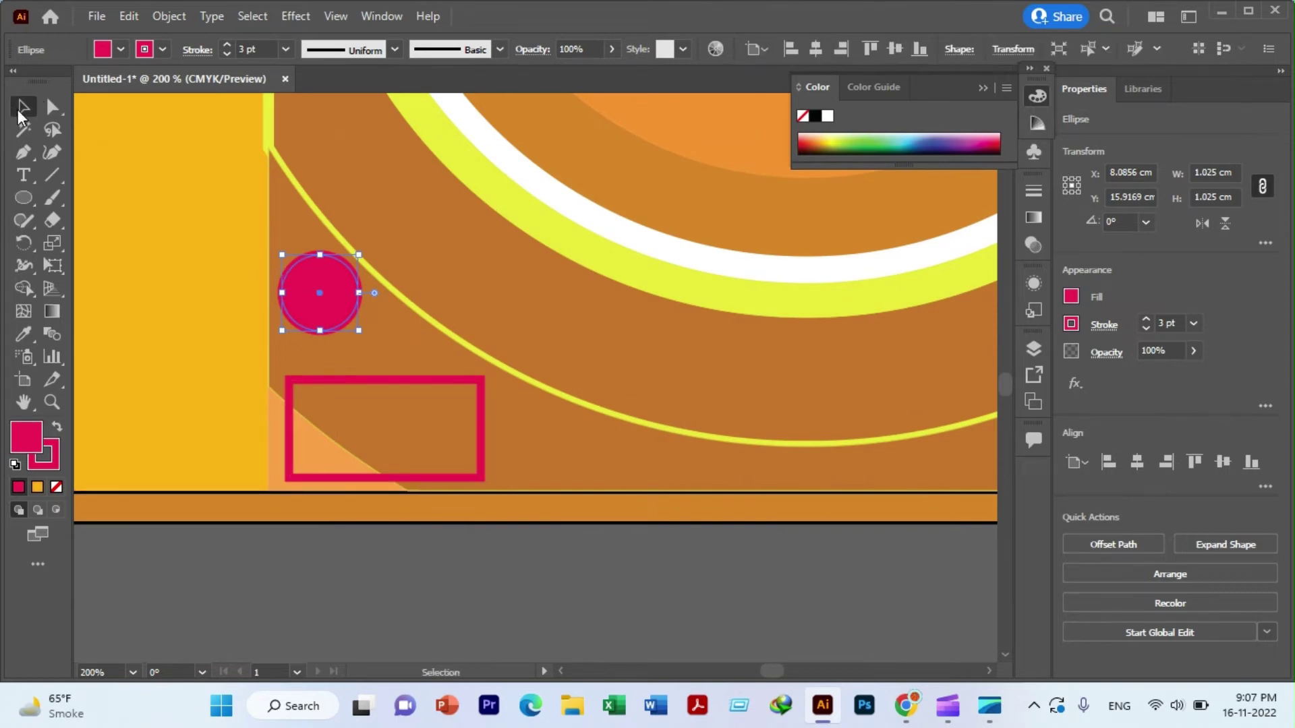
- Center the circle and rectangle on each other horizontally and vertically
left_click(319, 380, "shift")
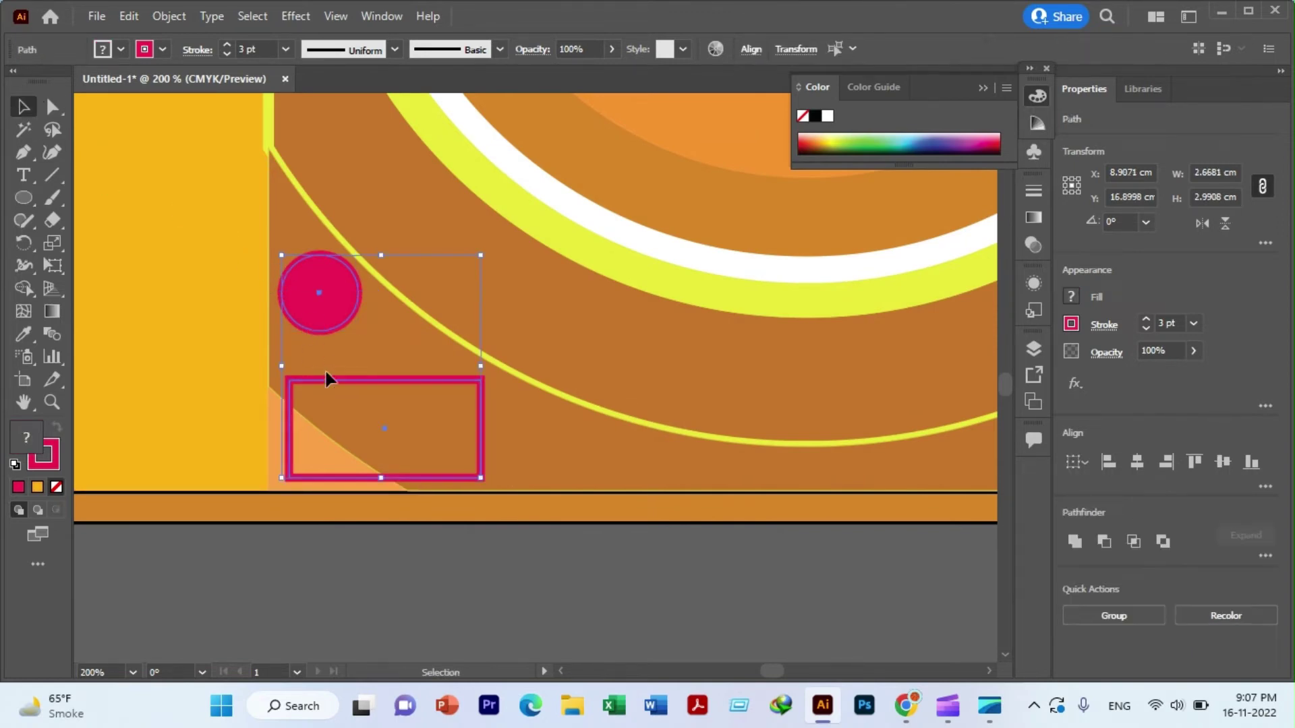
left_click(749, 49)
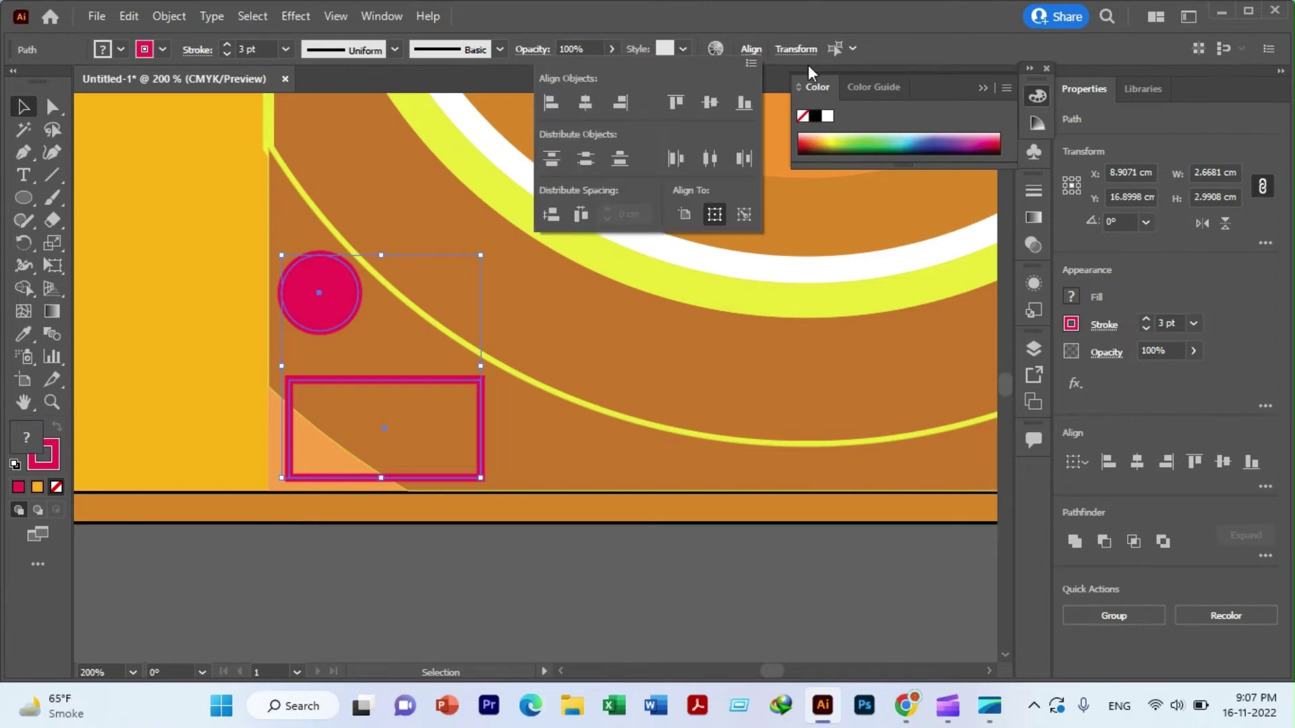
left_click(586, 102)
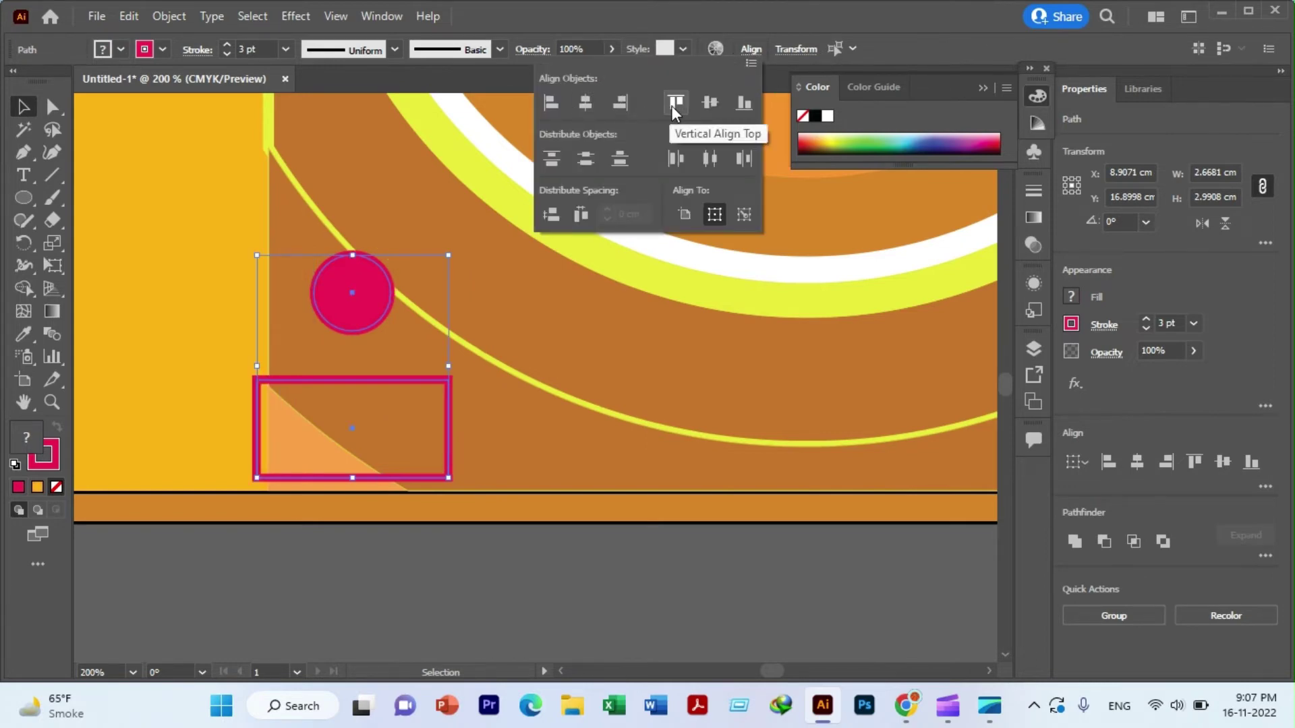
left_click(714, 101)
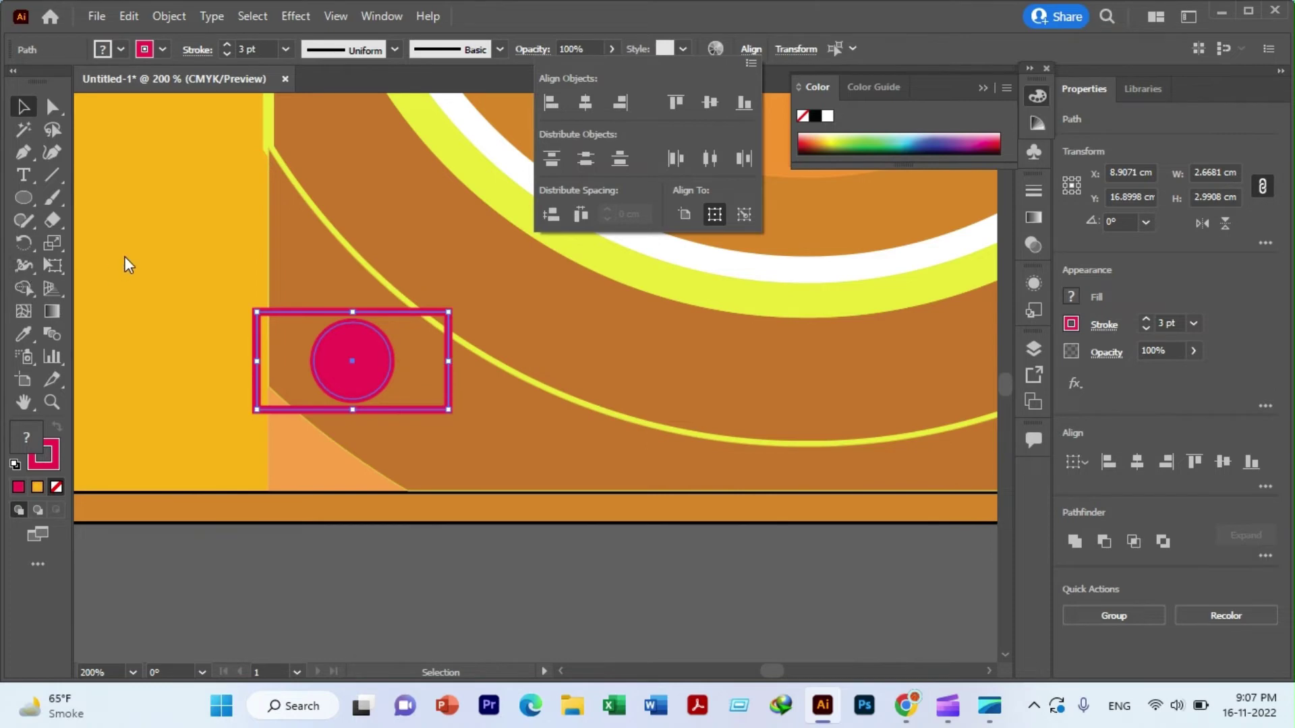
key("Escape")
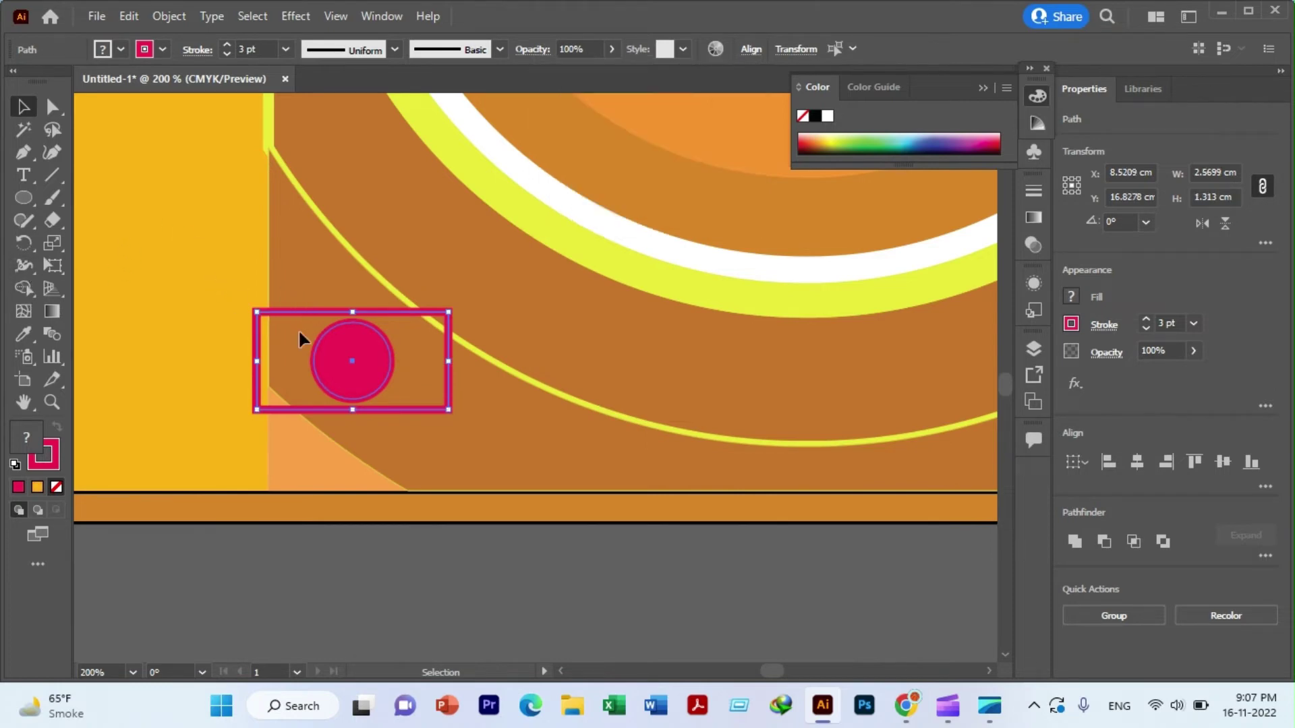
- Nudge the circle-and-rectangle pair slightly lower on the poster
key("shift+Down")
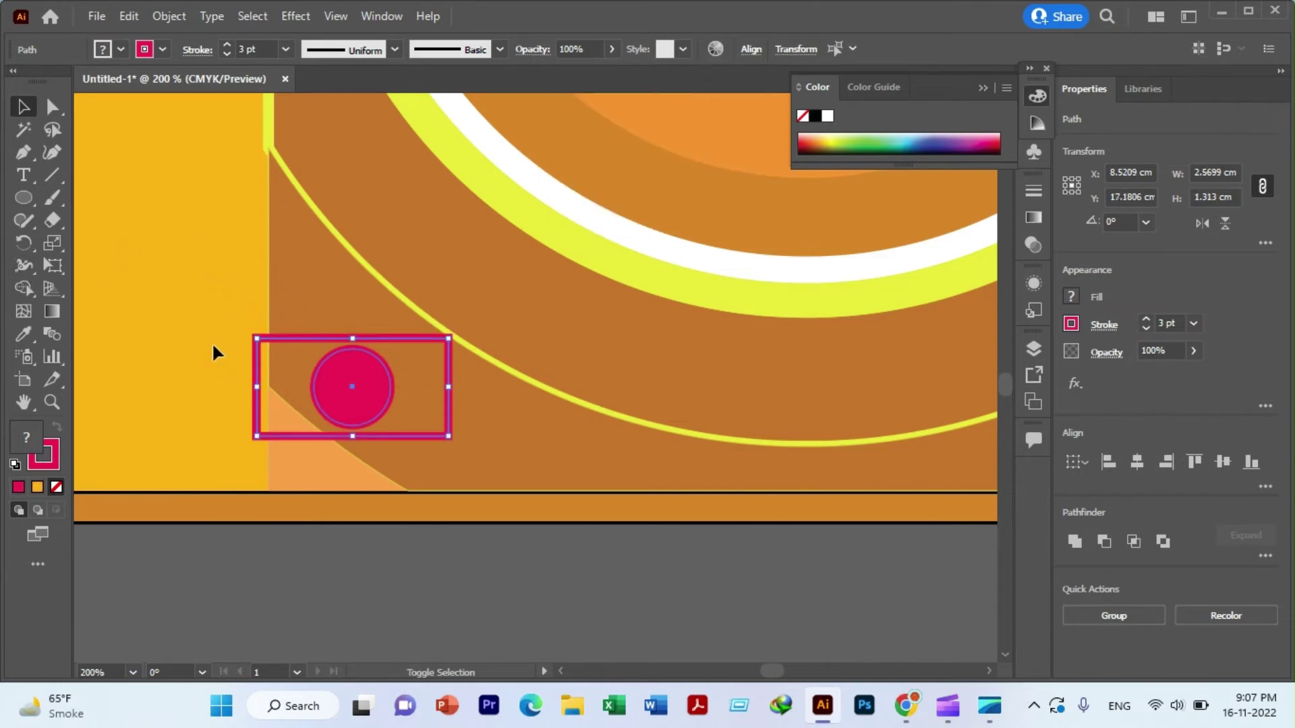
key("shift+Down")
key("shift+Right")
key("shift+Right")
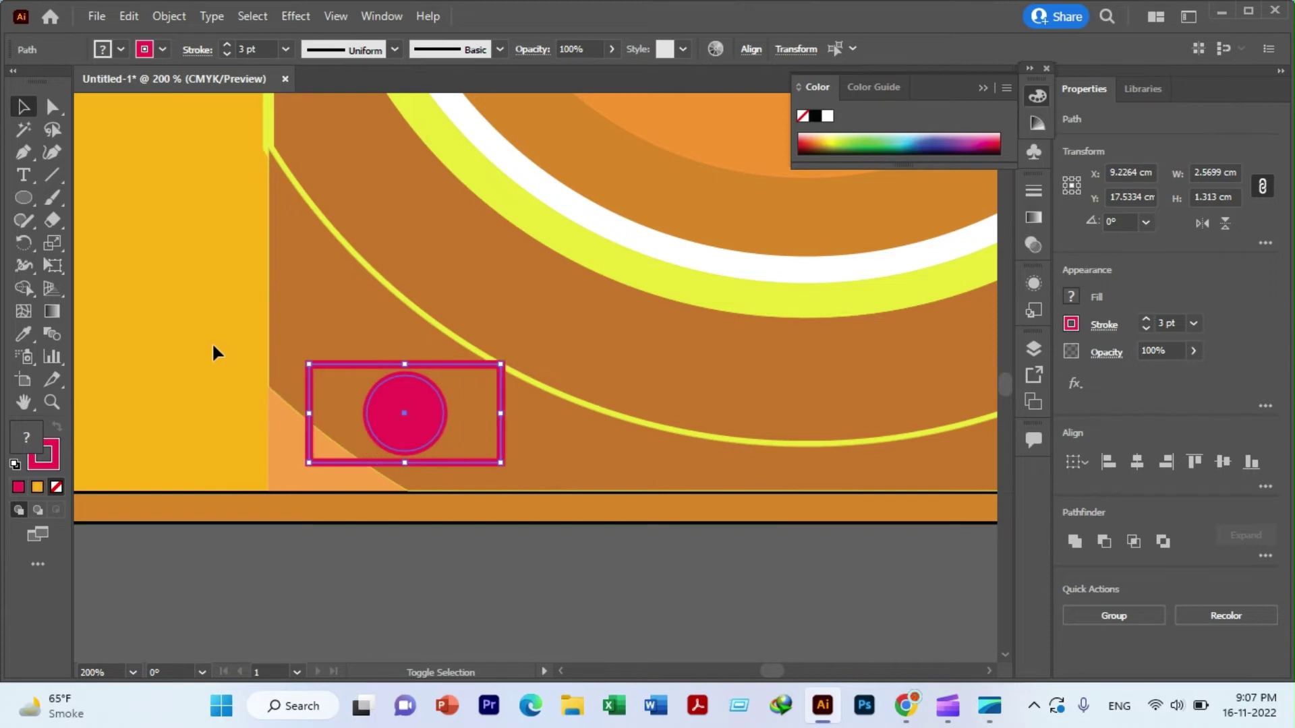
key("shift+Left")
key("ctrl+shift+a")
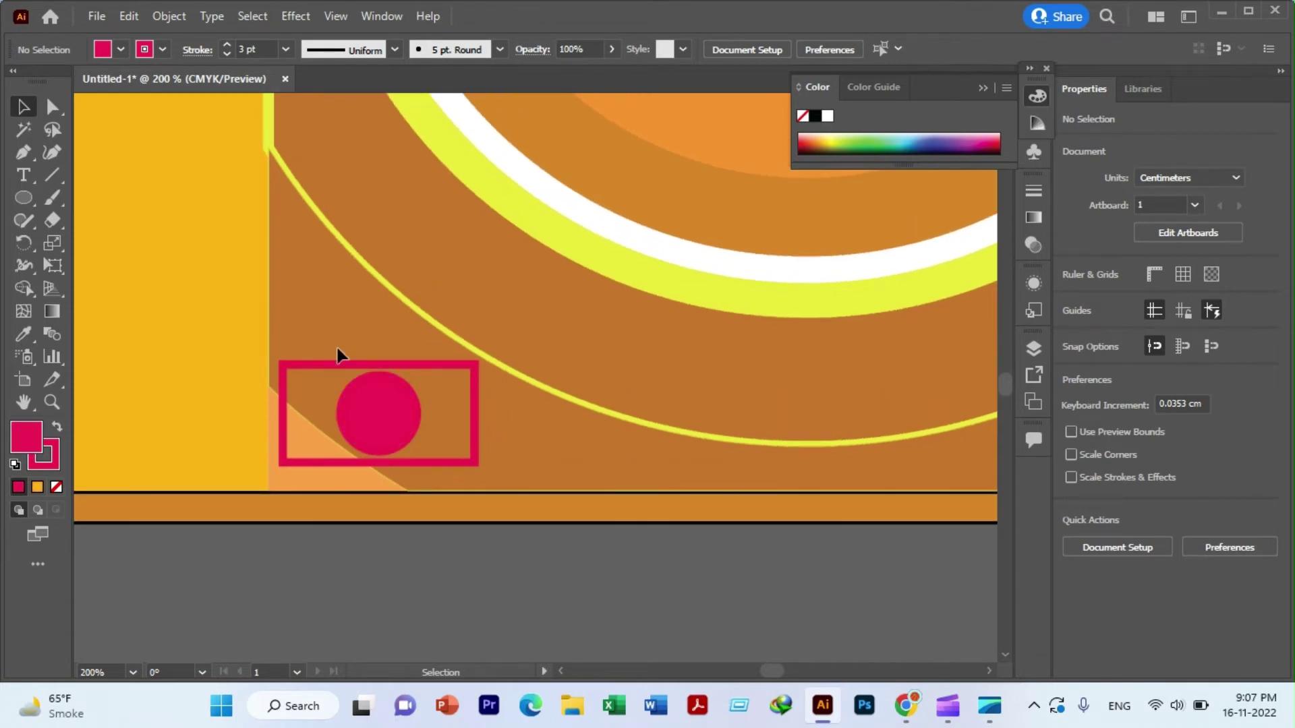
- Select the pink rectangle and apply Join to its path
left_click_drag(336, 345, 419, 447)
left_click(354, 338)
left_click(407, 438)
right_click(375, 422)
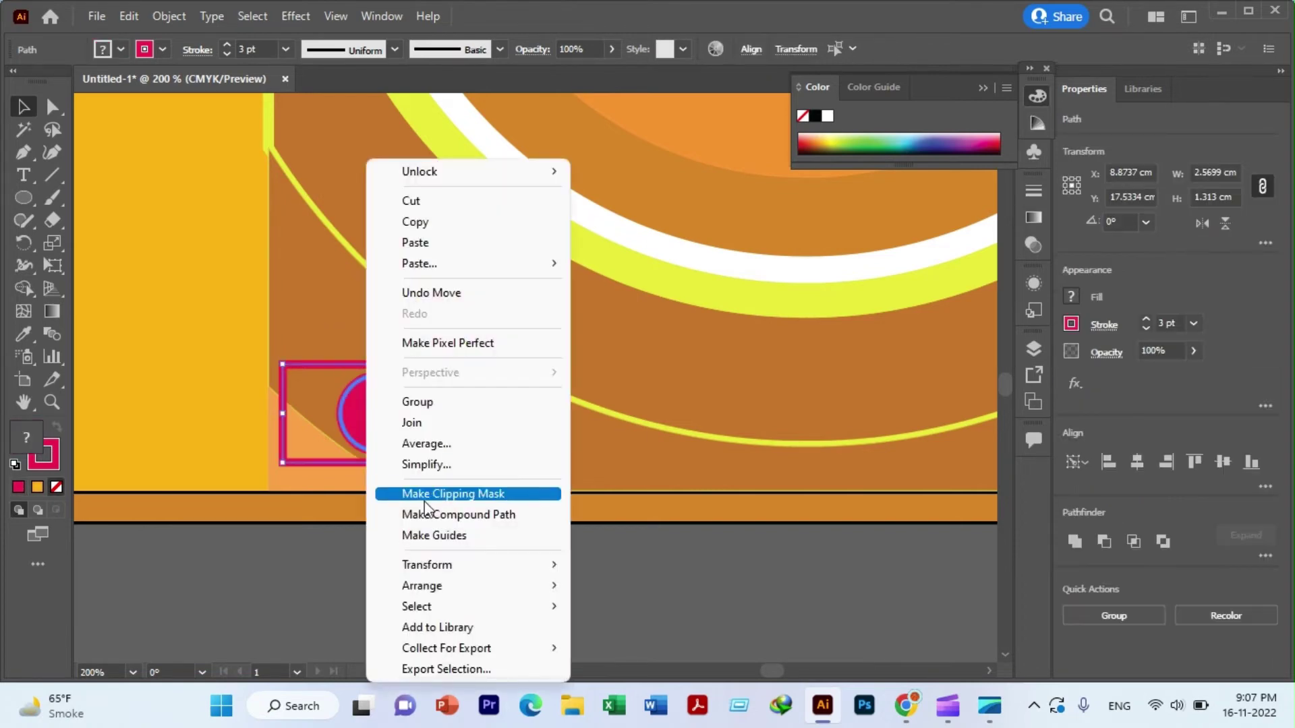
left_click(425, 422)
left_click(422, 355)
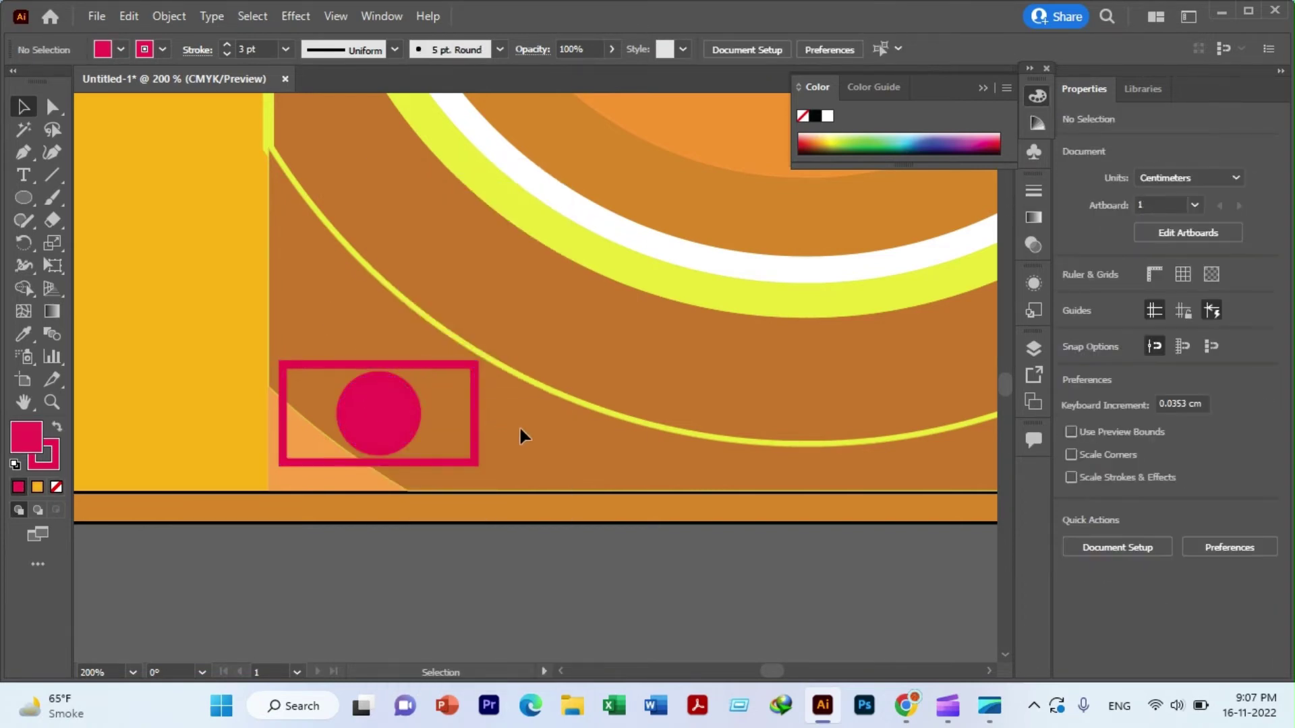
- Type 'shangrala' to the right of the rectangle, removing the stray letters
left_click(23, 175)
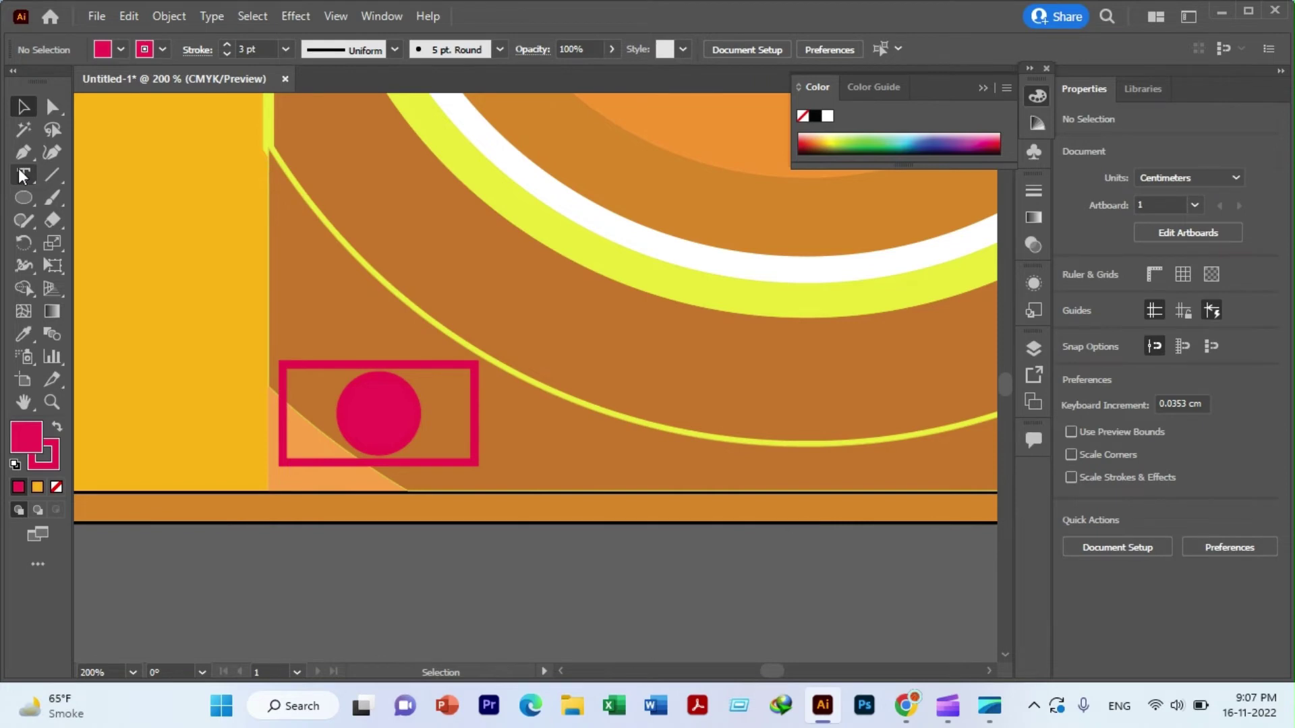
left_click(526, 411)
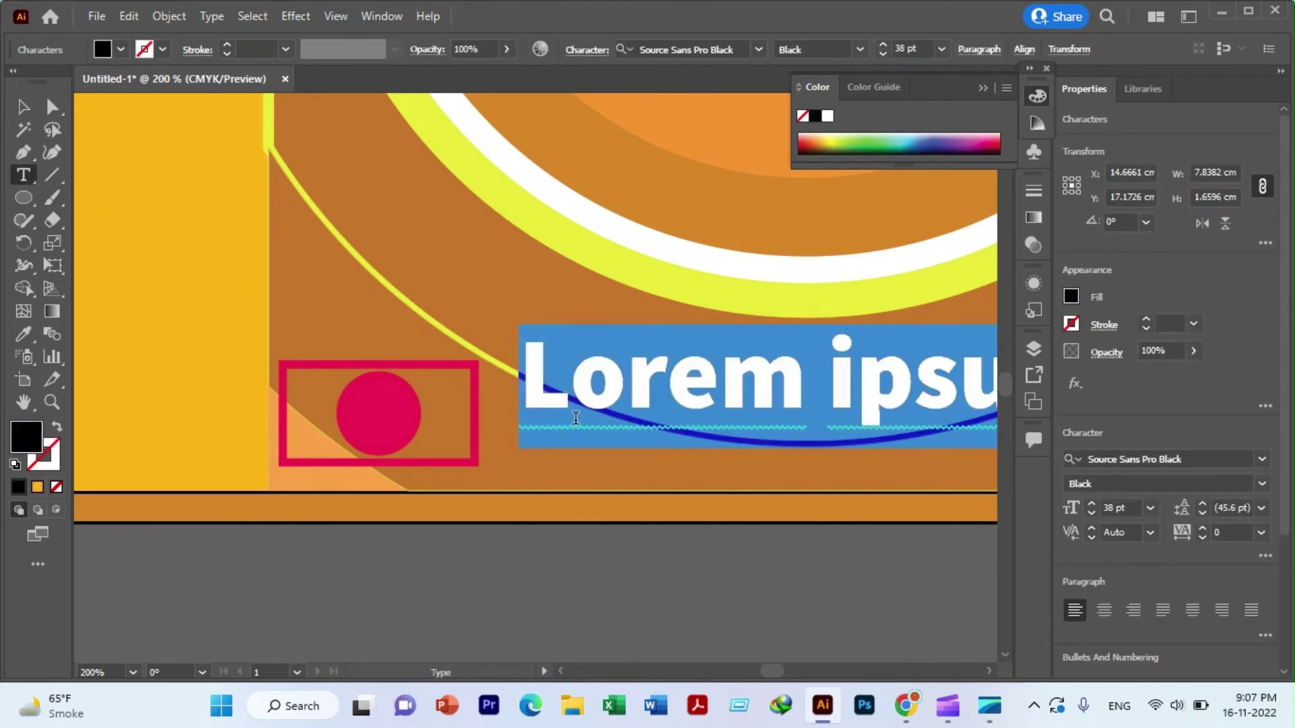
type("sha")
key("BackSpace")
key("BackSpace")
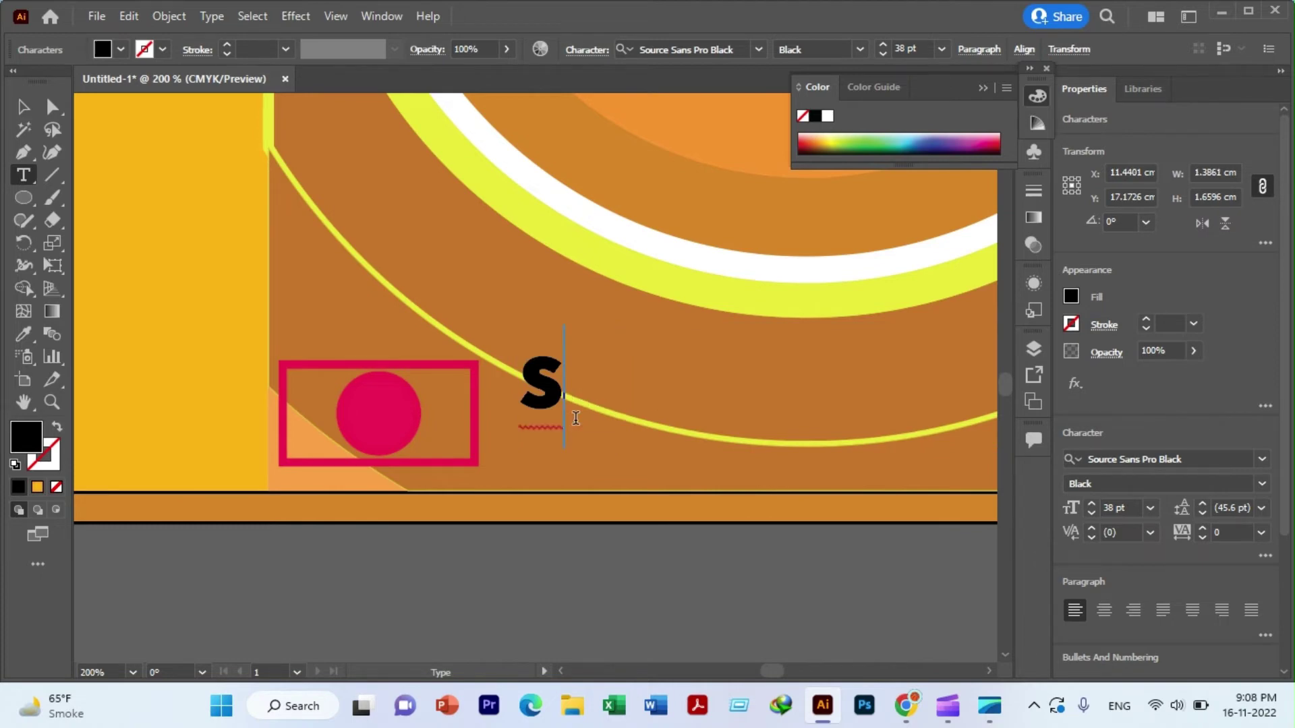
type("hang")
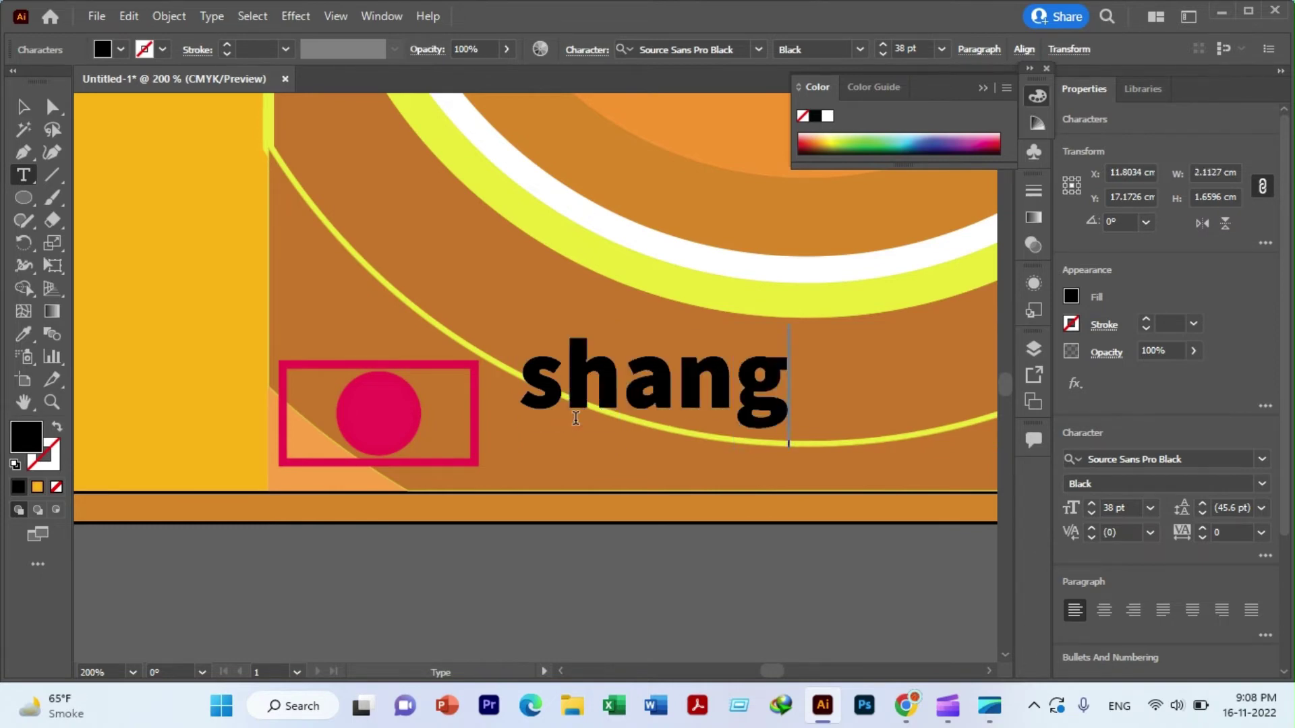
type("rala c")
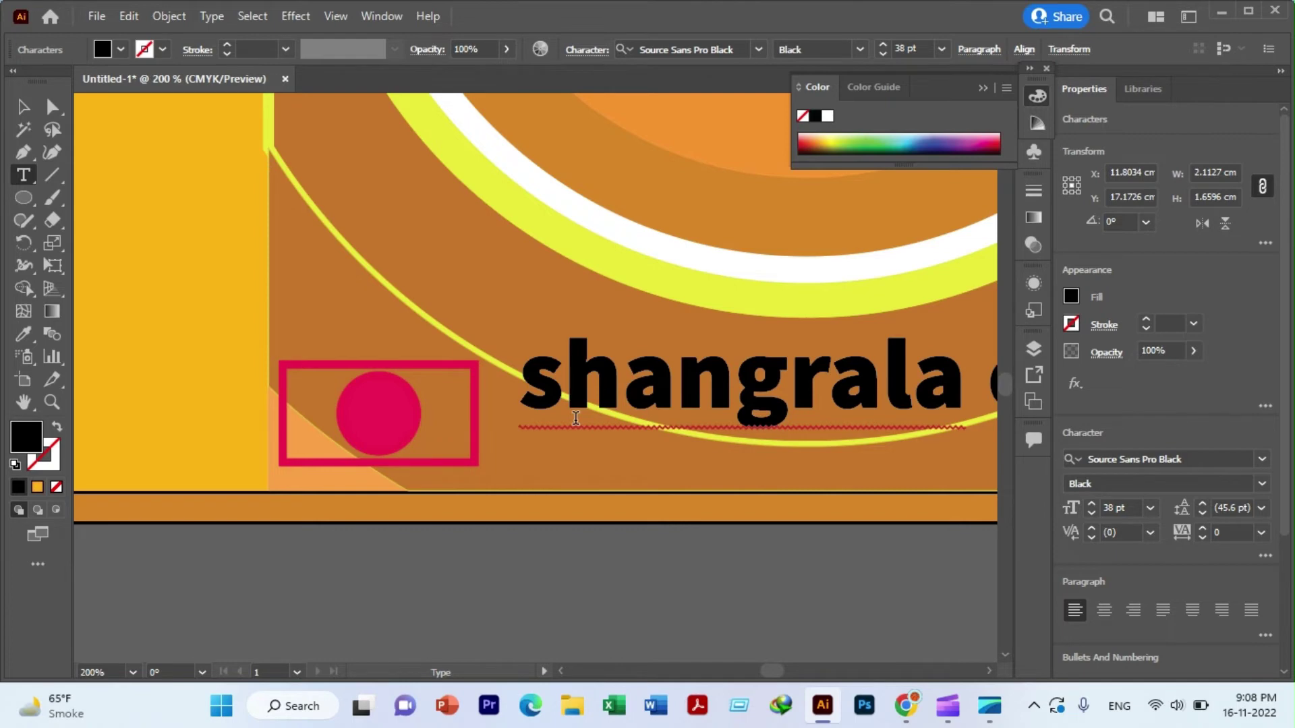
key("BackSpace")
- Select the word shangrala and recolour it pink #F45381
left_click_drag(969, 380, 523, 384)
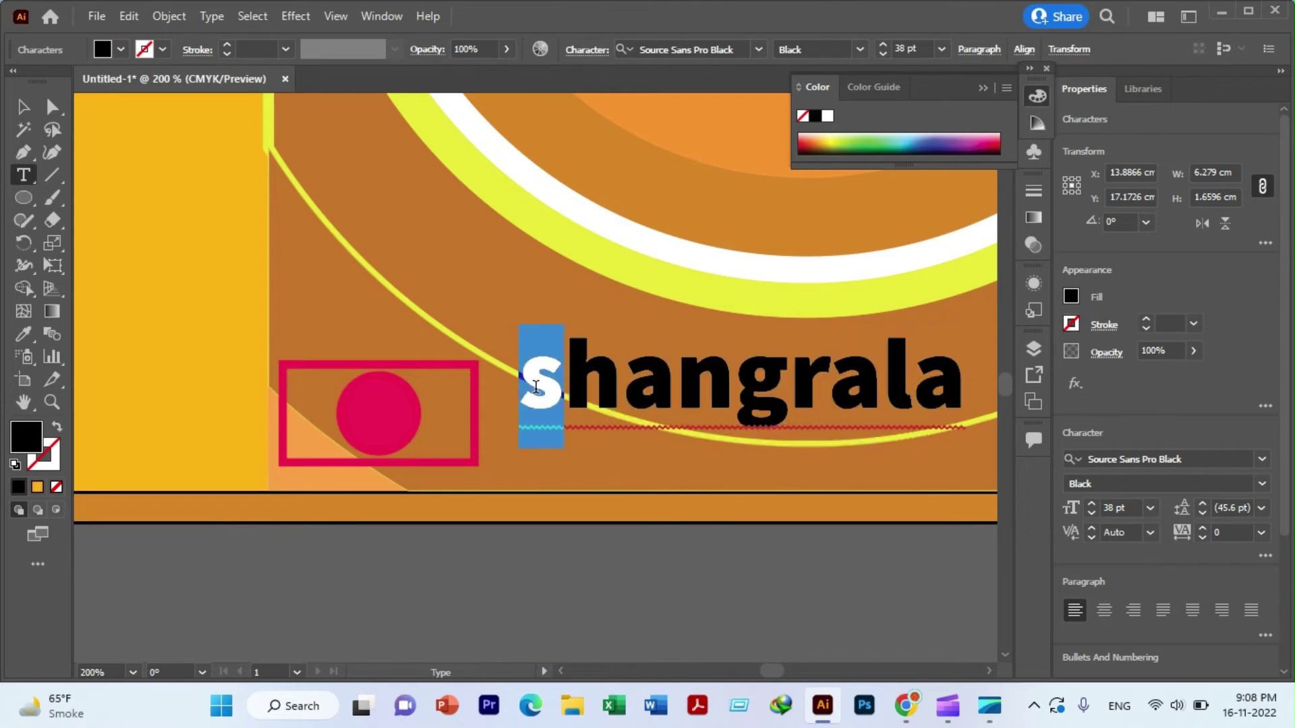
left_click(628, 337)
left_click_drag(982, 395, 533, 389)
left_click(523, 389)
double_click(524, 389)
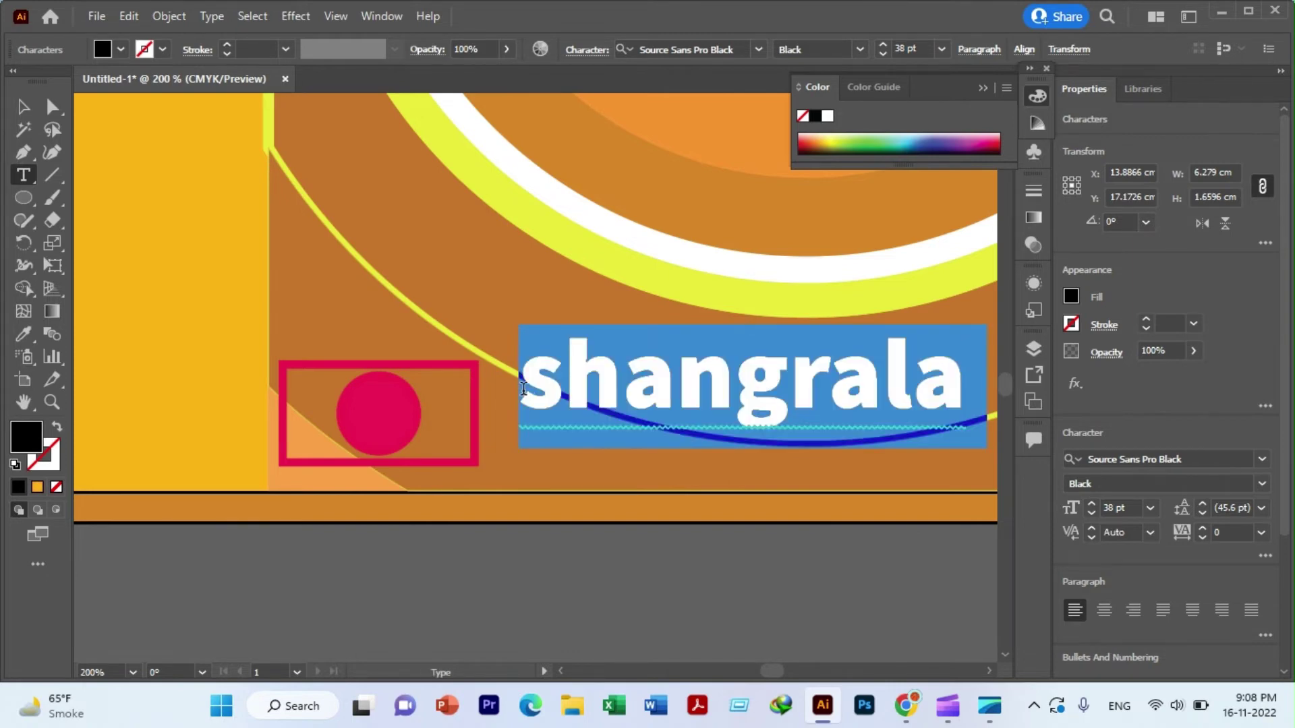
double_click(30, 439)
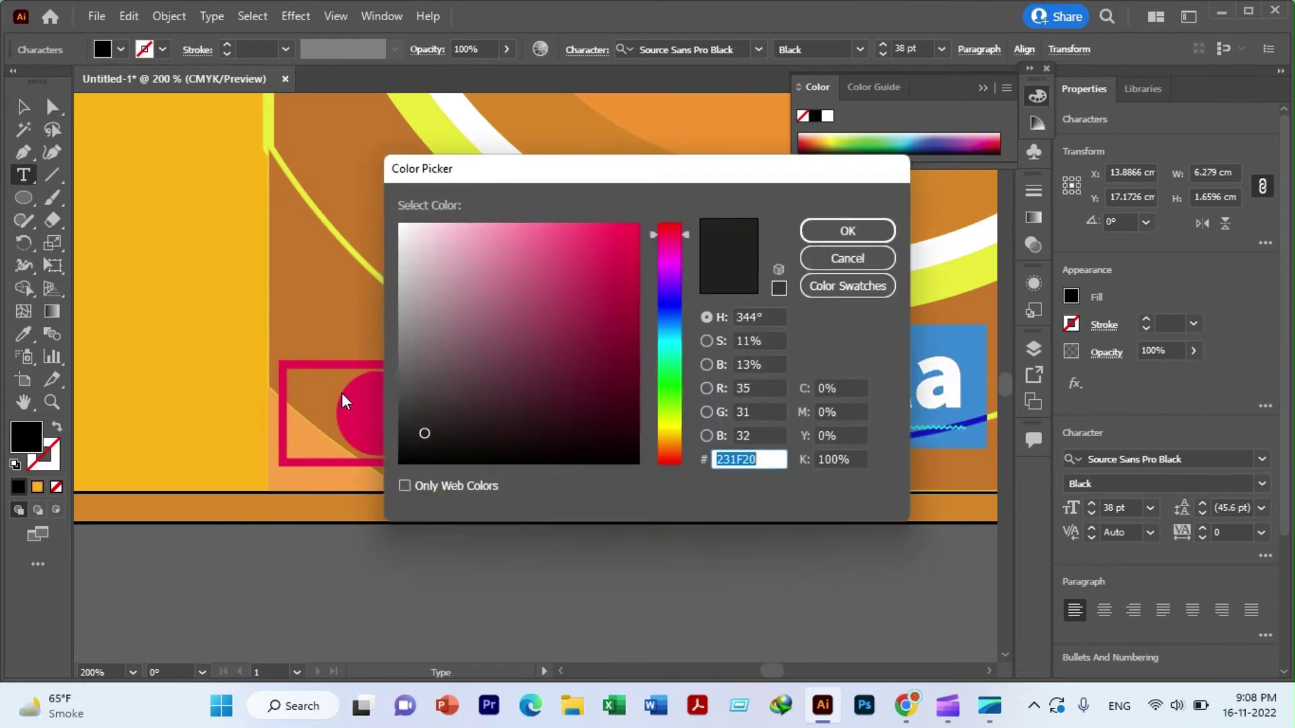
left_click(559, 232)
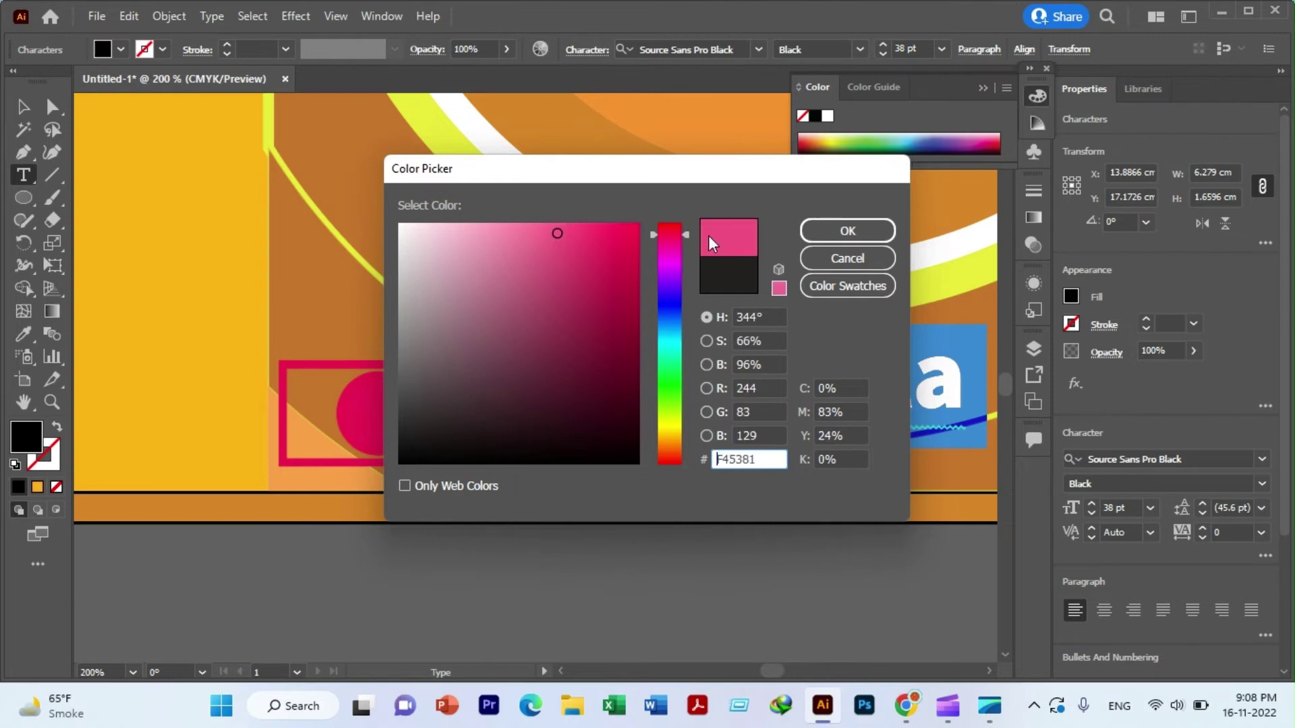
left_click(847, 231)
key("Escape")
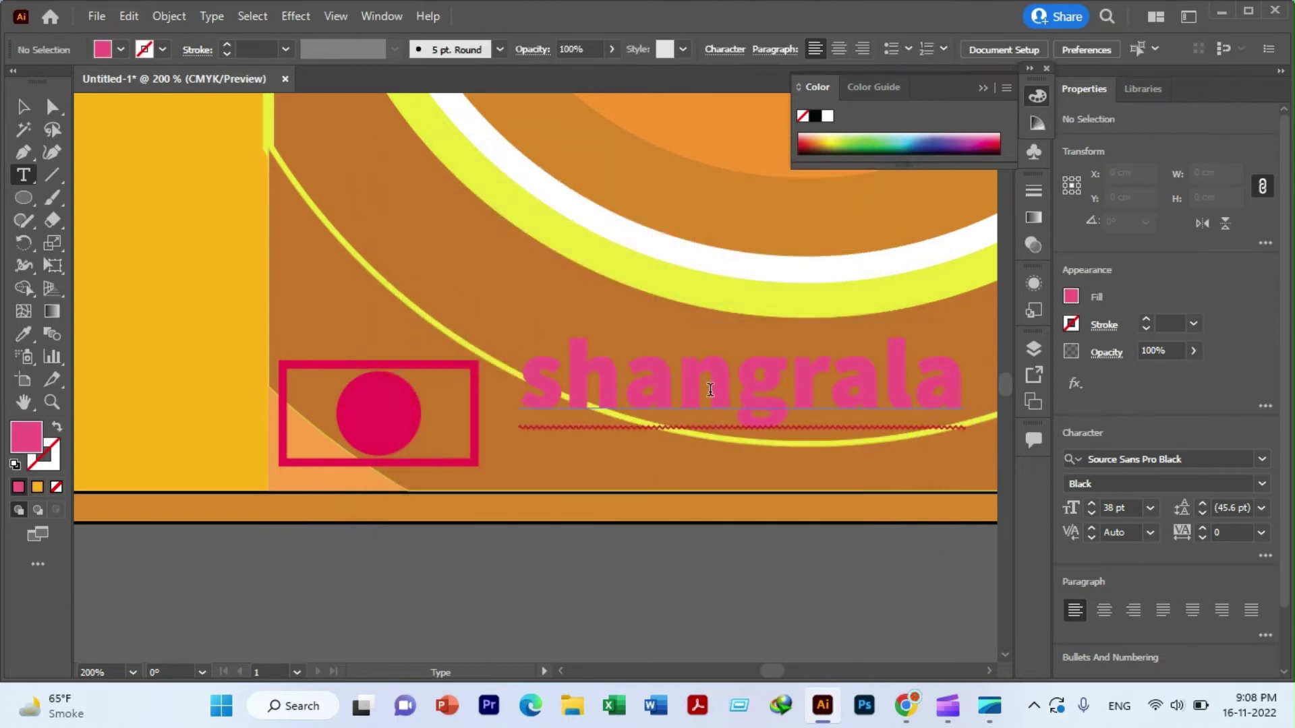
left_click(563, 359)
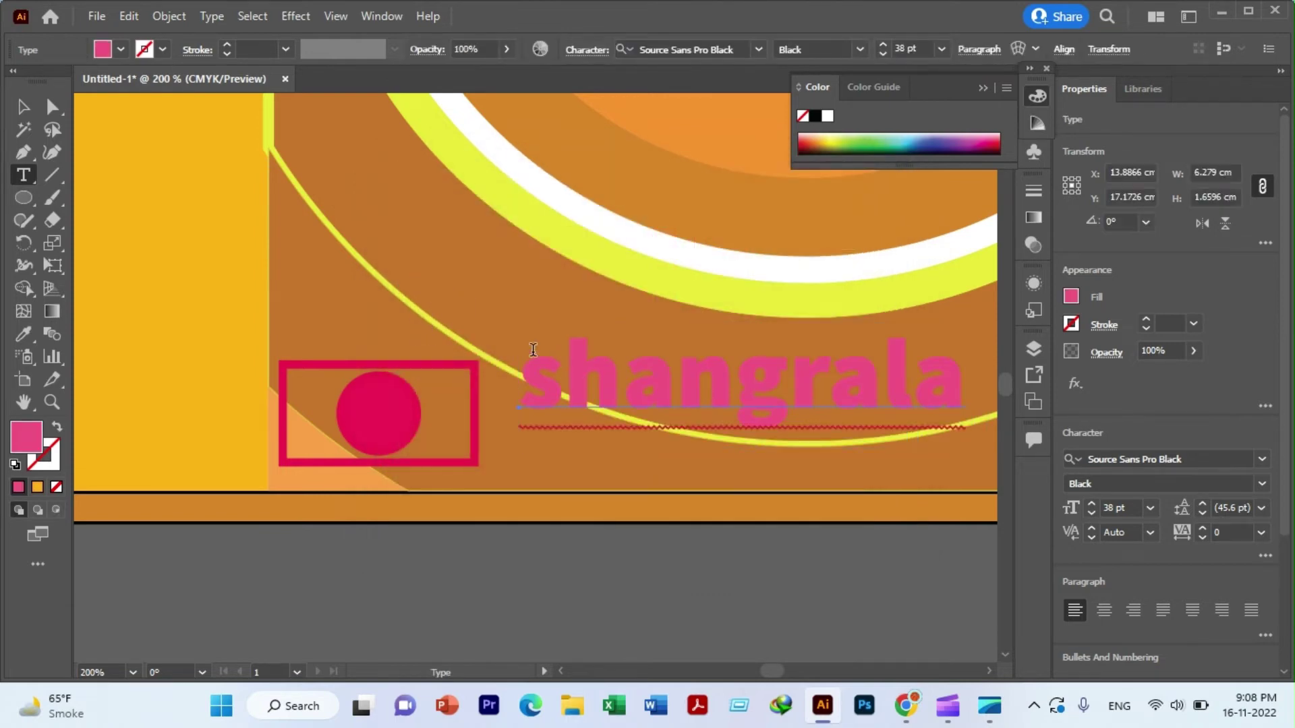
mouse_move(520, 364)
left_mouse_down()
mouse_move(809, 403)
mouse_move(964, 405)
left_mouse_up()
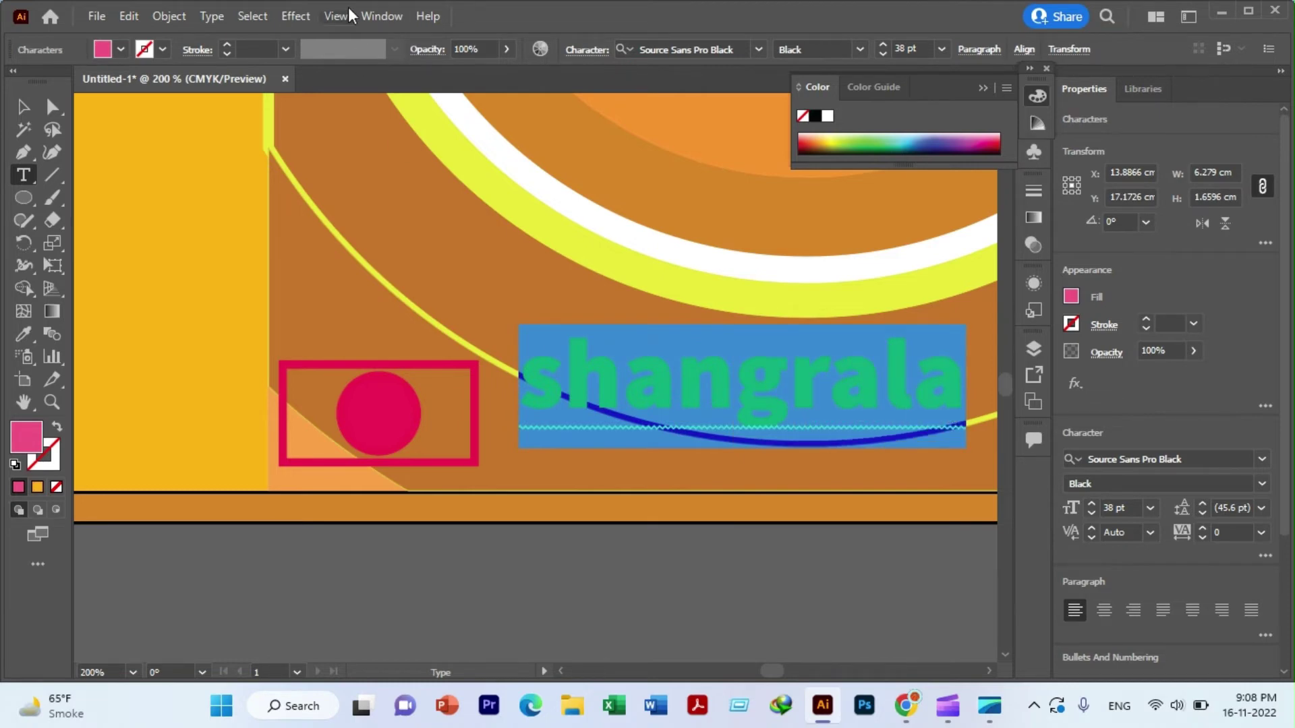
- Try a Rise warp on the shangrala text, then cancel it
left_click(296, 15)
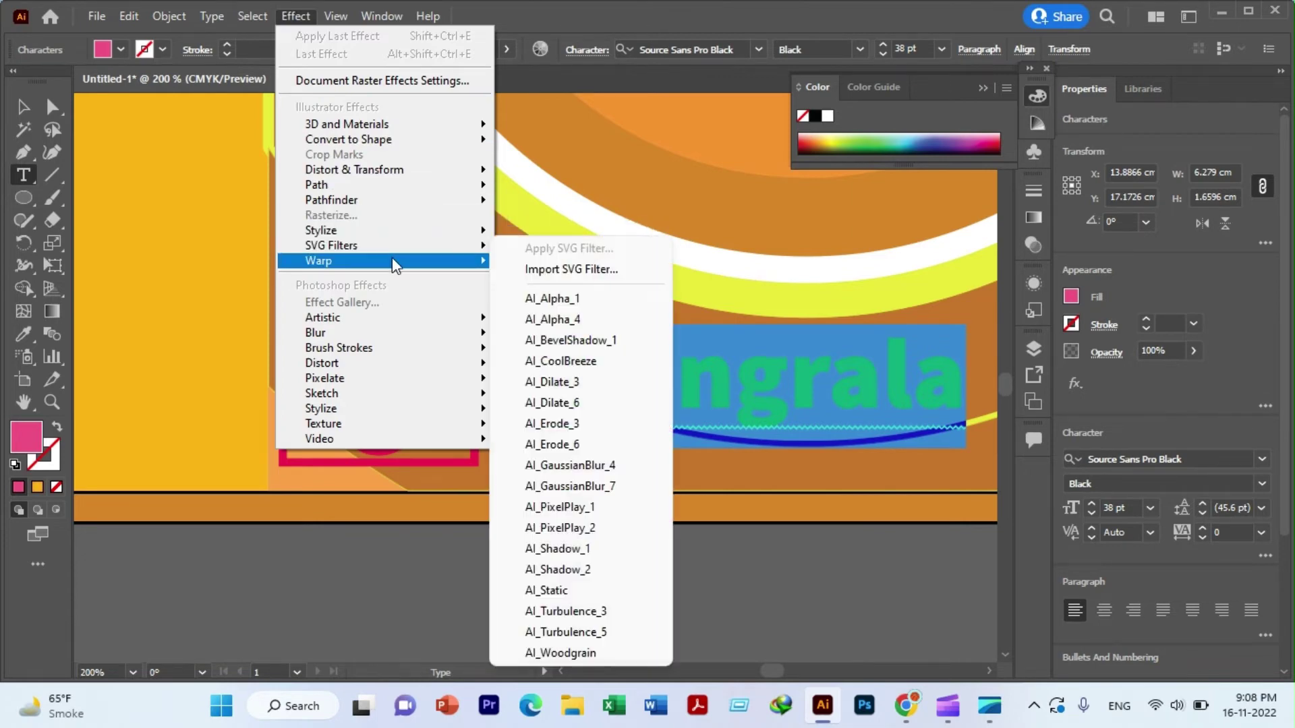
mouse_move(334, 261)
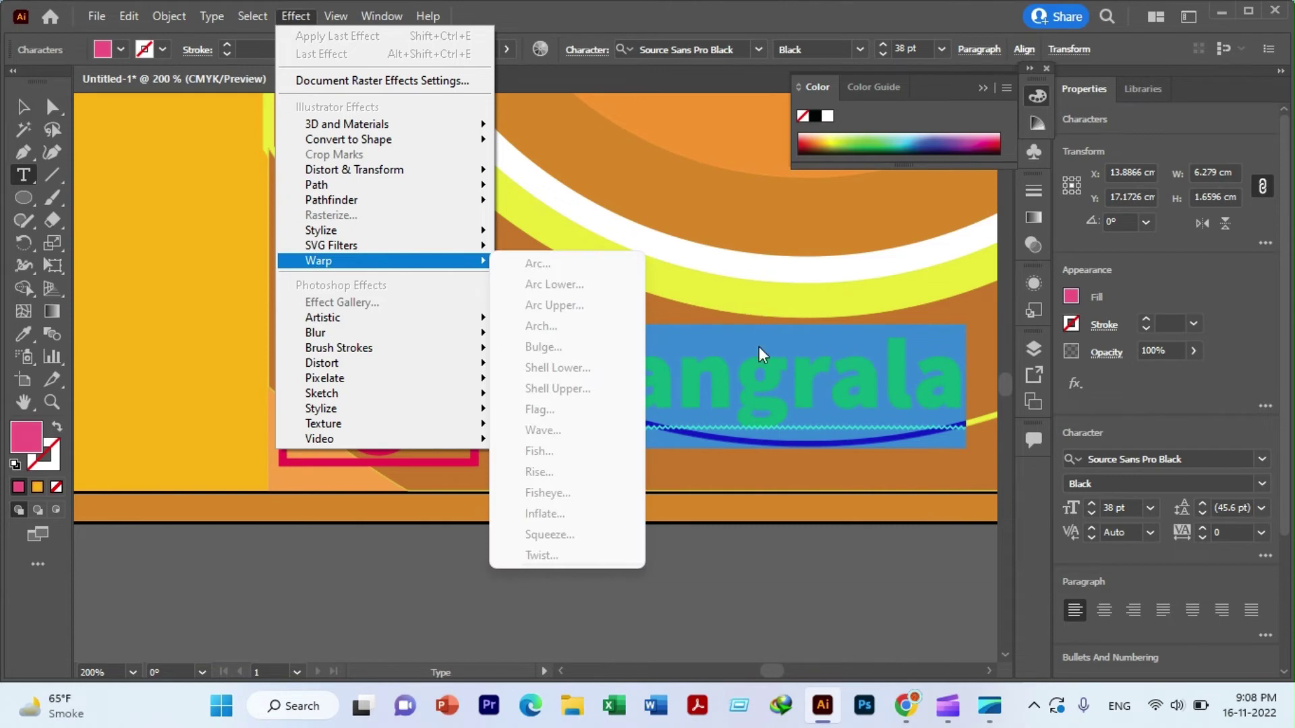
left_click(23, 107)
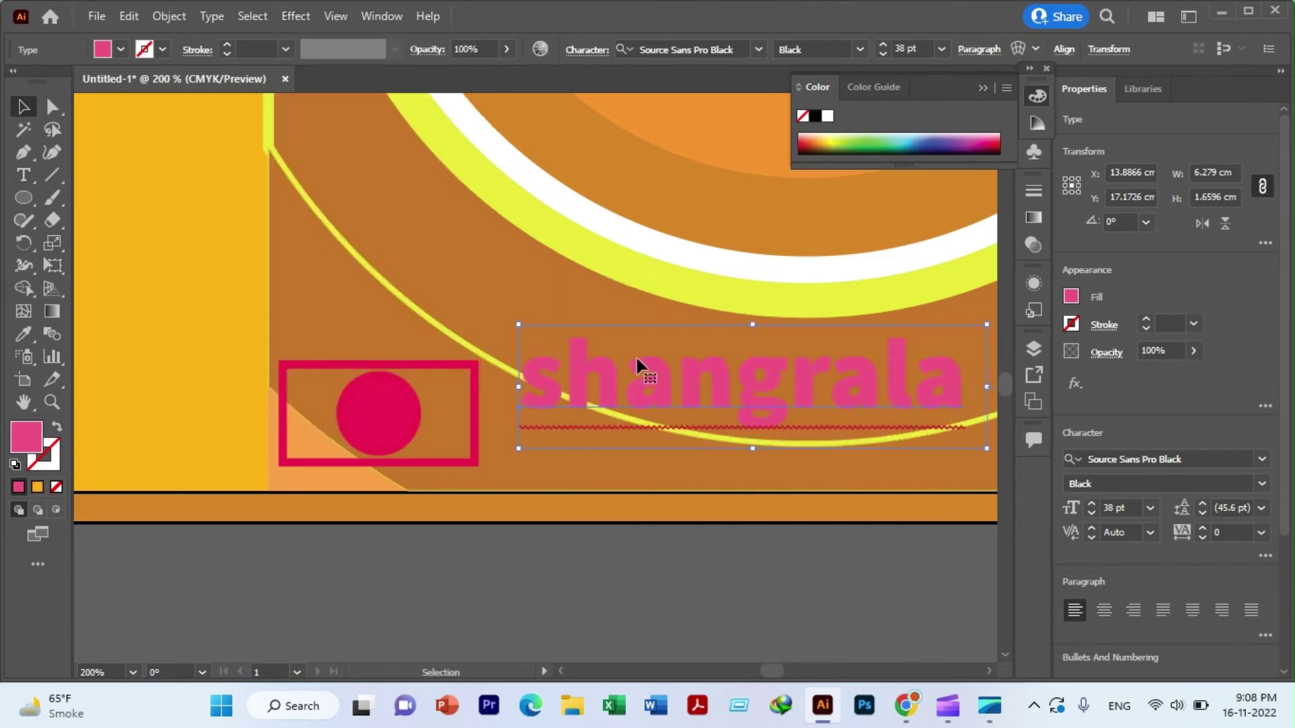
left_click(292, 16)
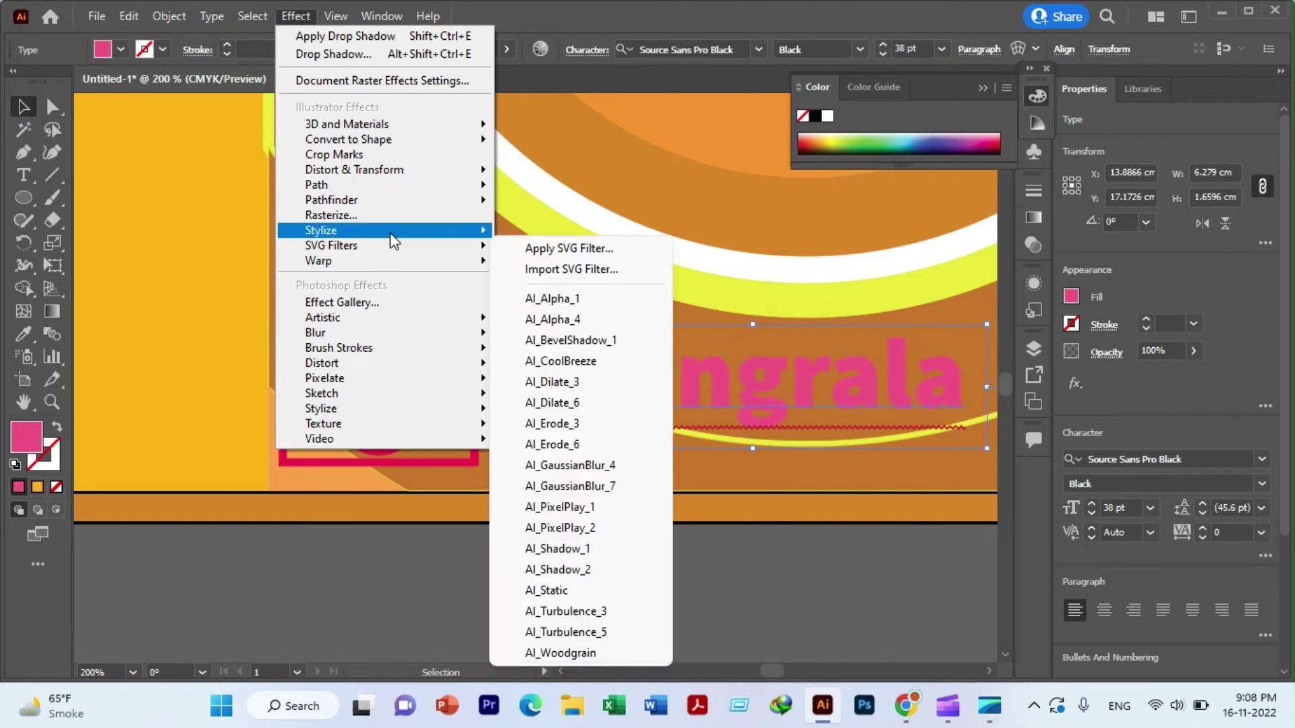
mouse_move(318, 261)
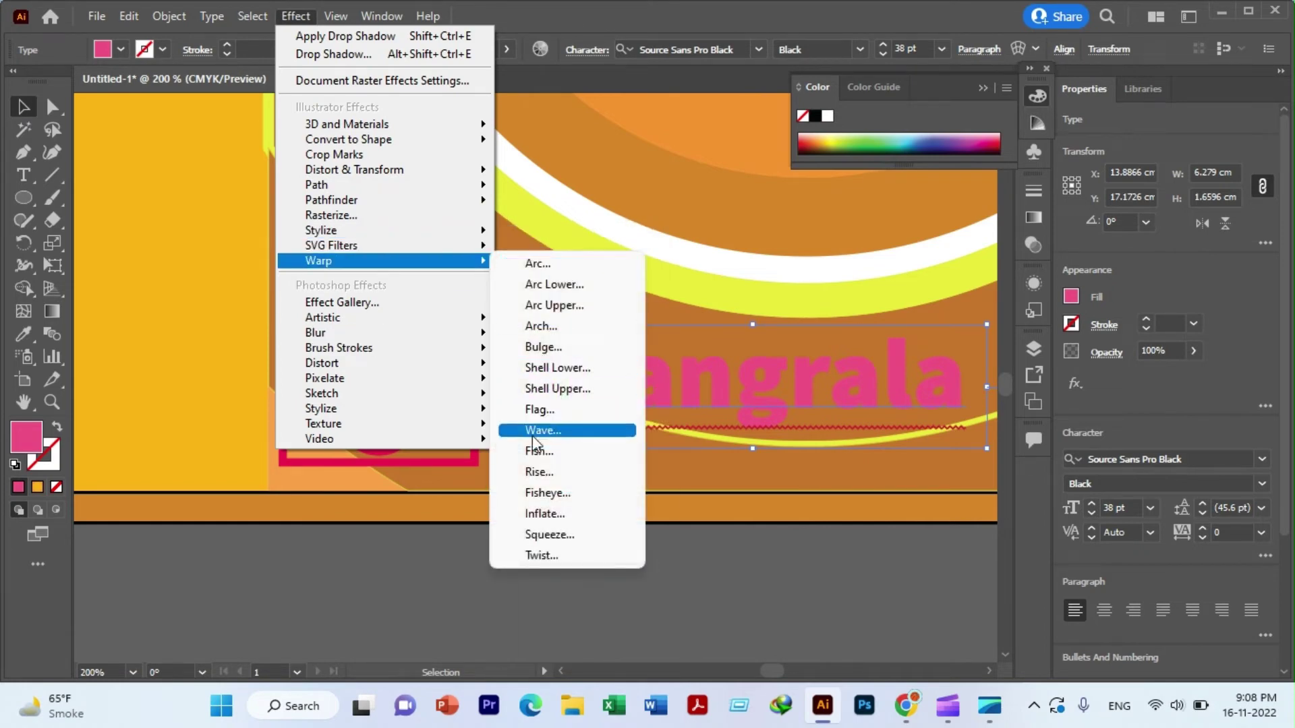
left_click(540, 472)
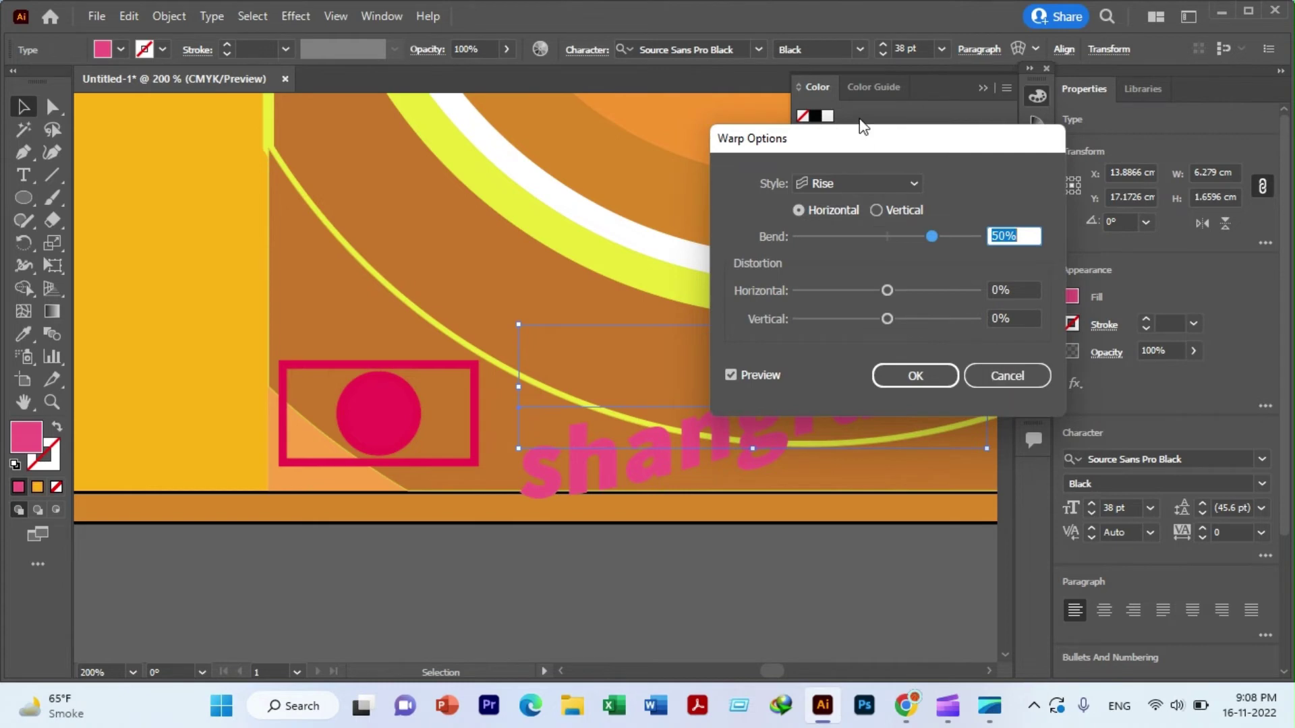
left_click_drag(856, 138, 387, 103)
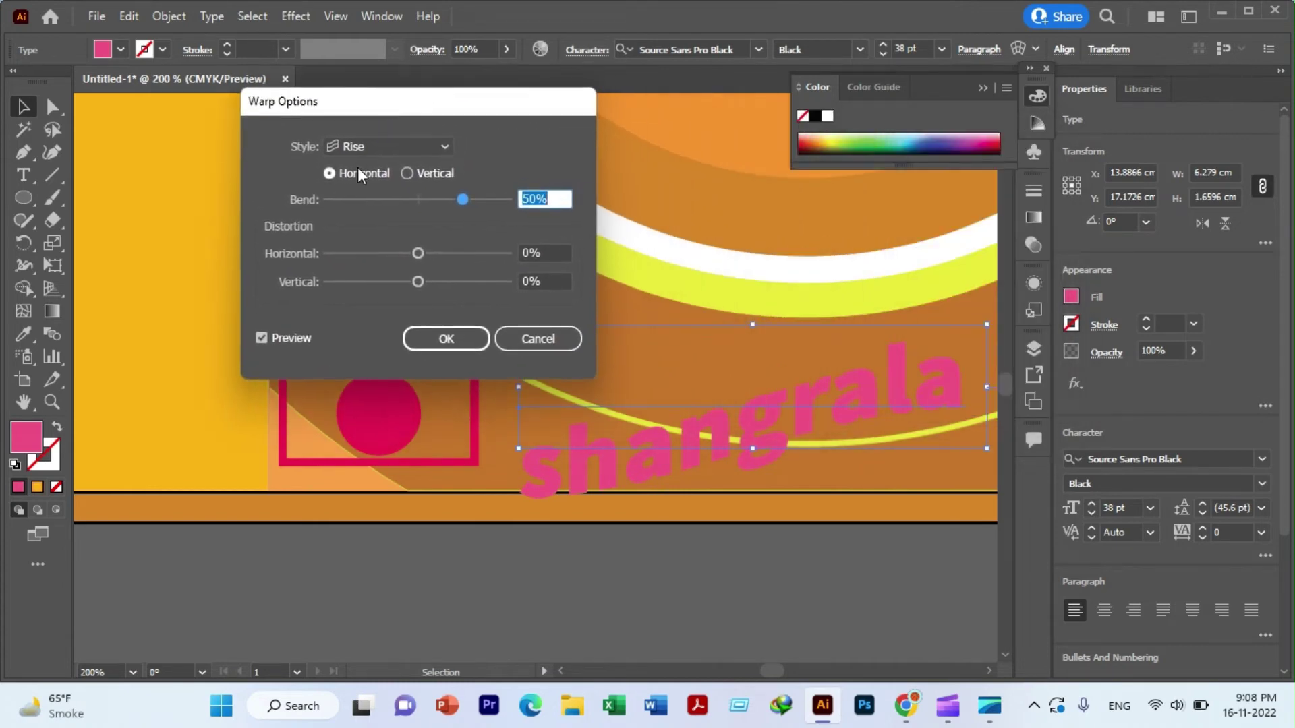
mouse_move(451, 199)
left_mouse_down()
mouse_move(476, 196)
mouse_move(395, 192)
mouse_move(410, 193)
left_mouse_up()
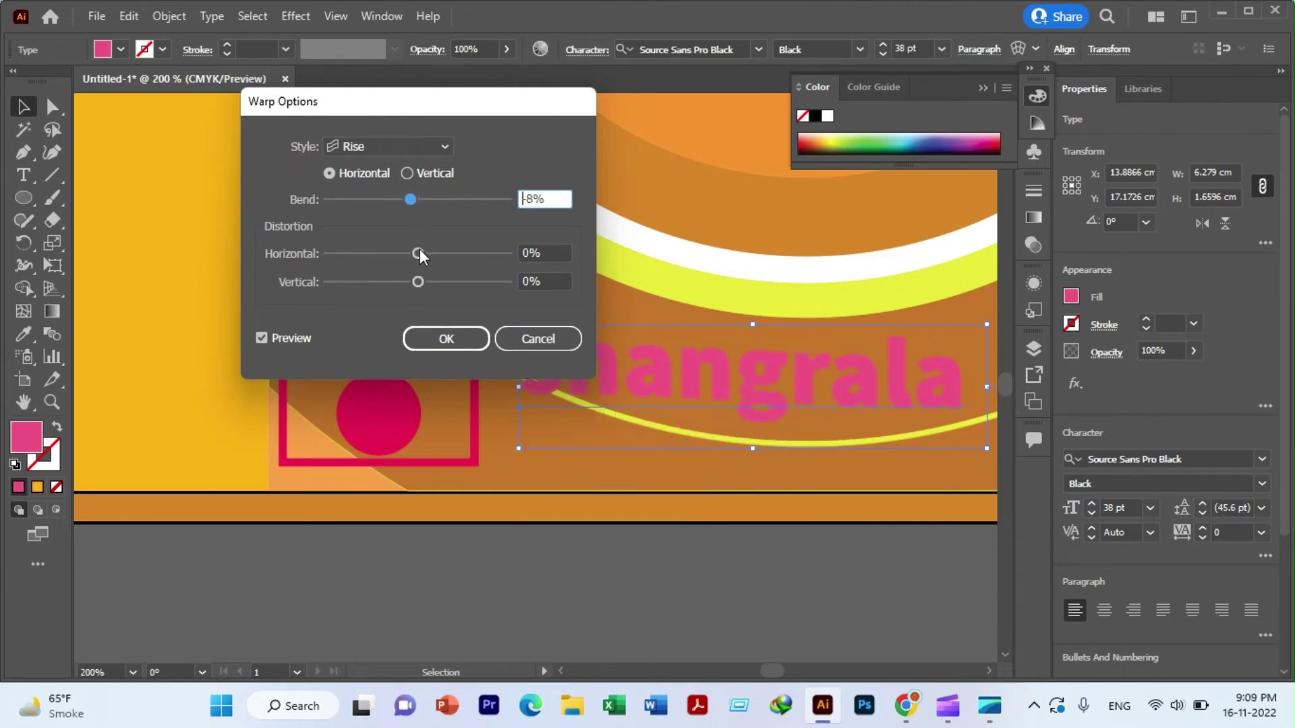
mouse_move(418, 253)
left_mouse_down()
mouse_move(385, 247)
mouse_move(472, 251)
mouse_move(433, 258)
left_mouse_up()
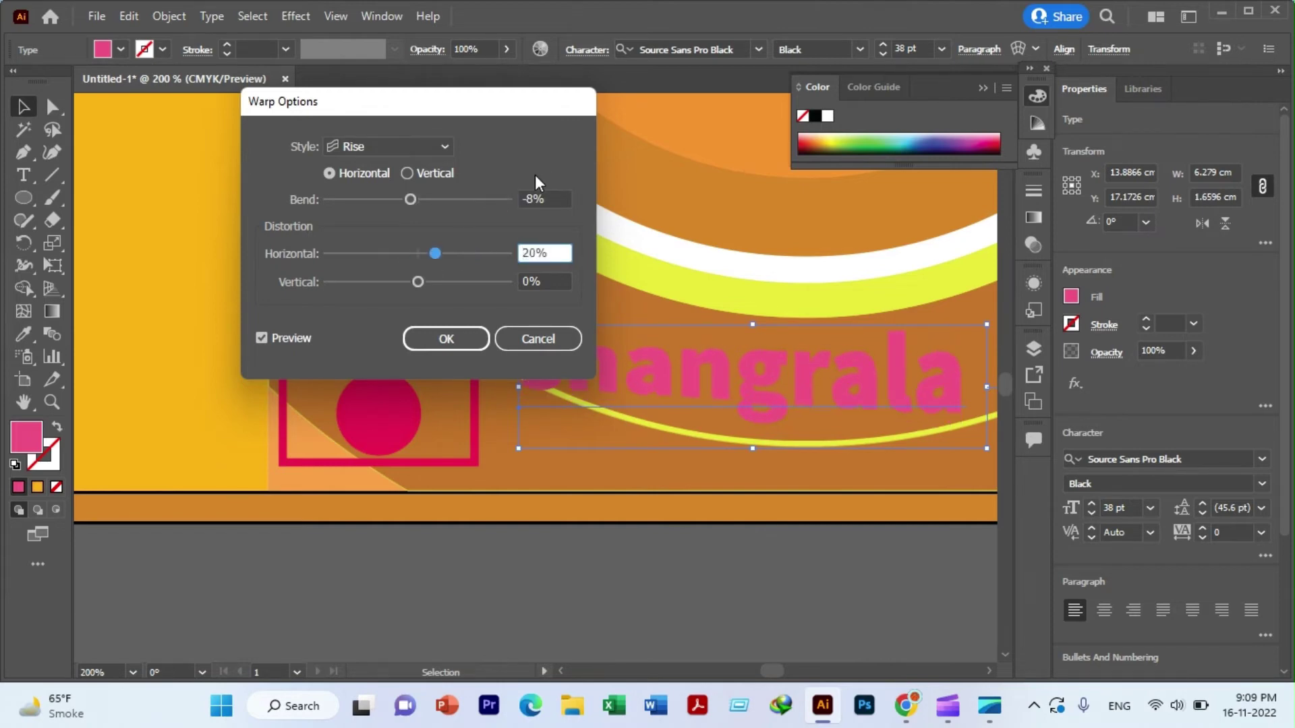
left_click(523, 339)
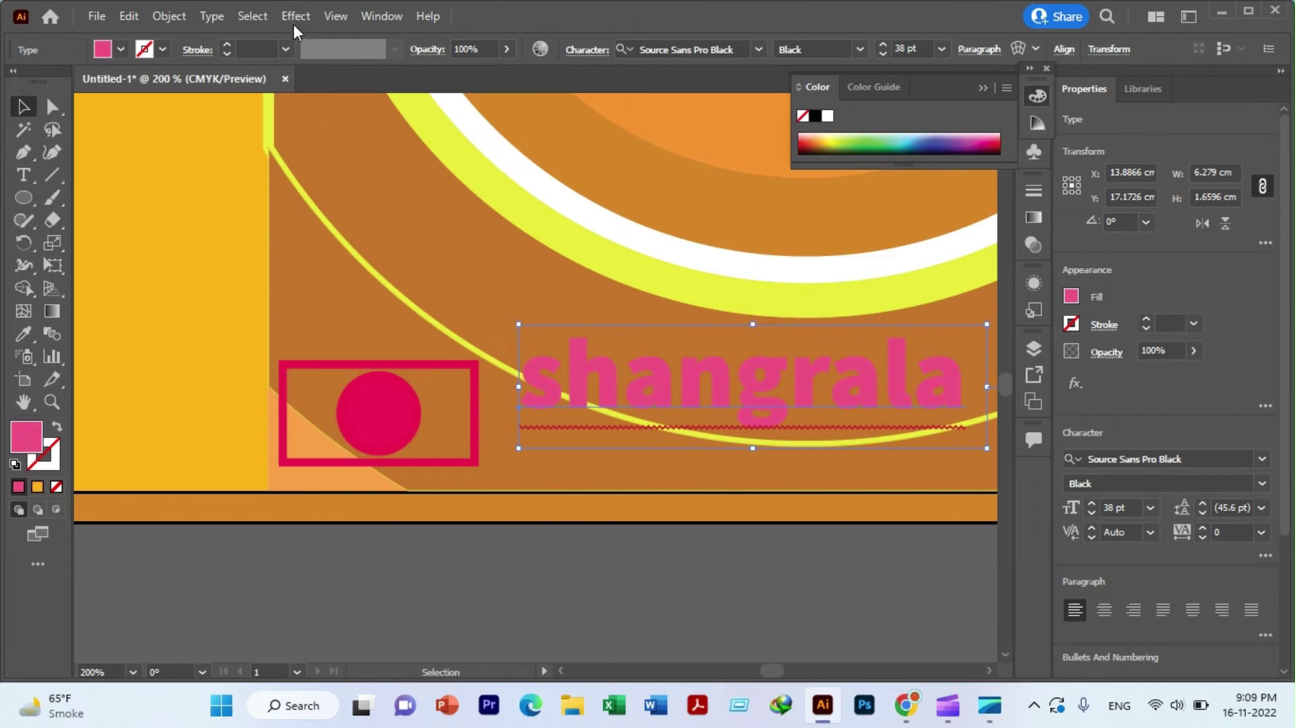
- Apply a Flag warp at 50% bend to the shangrala text
left_click(311, 16)
mouse_move(318, 261)
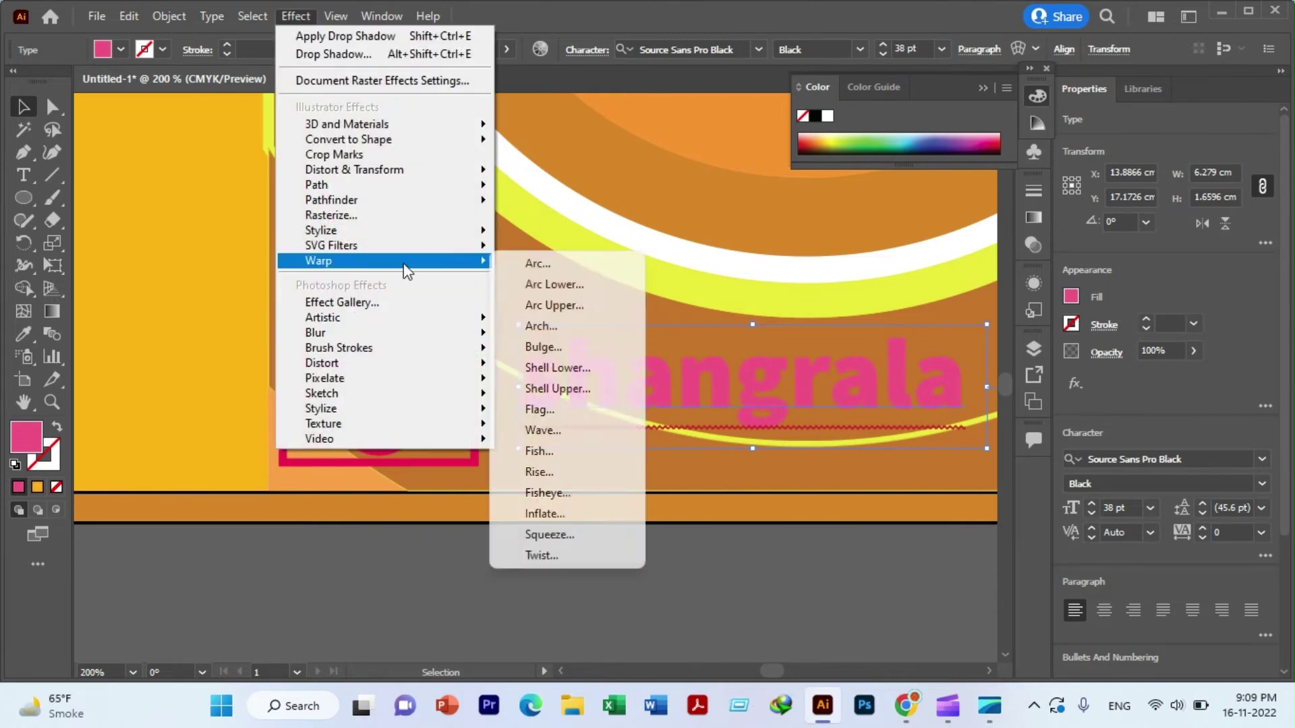
left_click(551, 410)
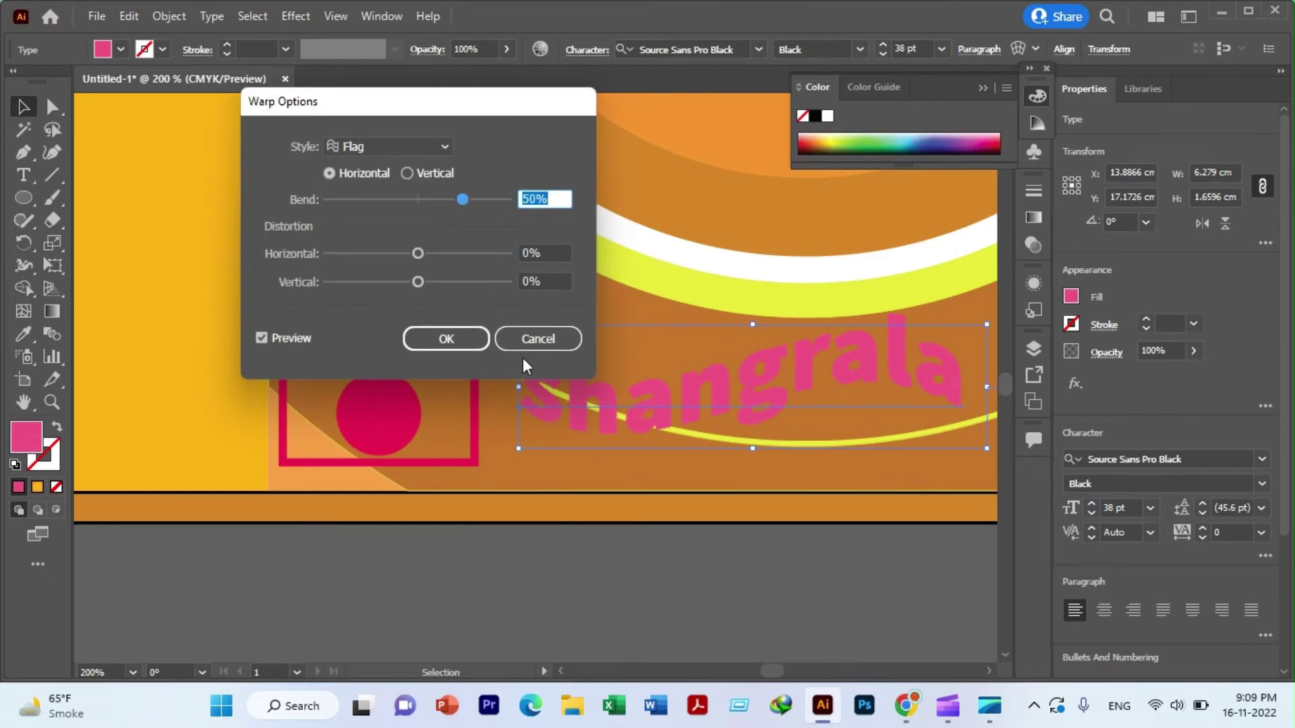
left_click(427, 337)
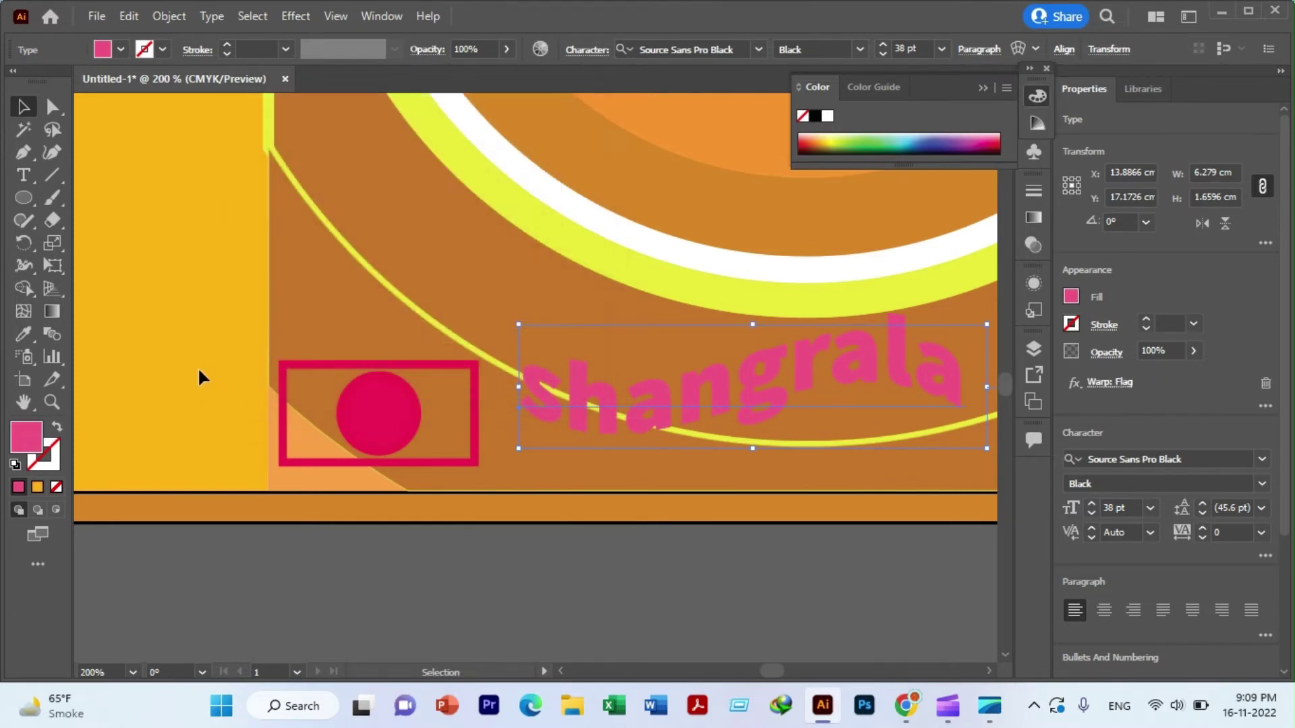
double_click(22, 437)
- Recolour the warped text bright red
left_click(671, 413)
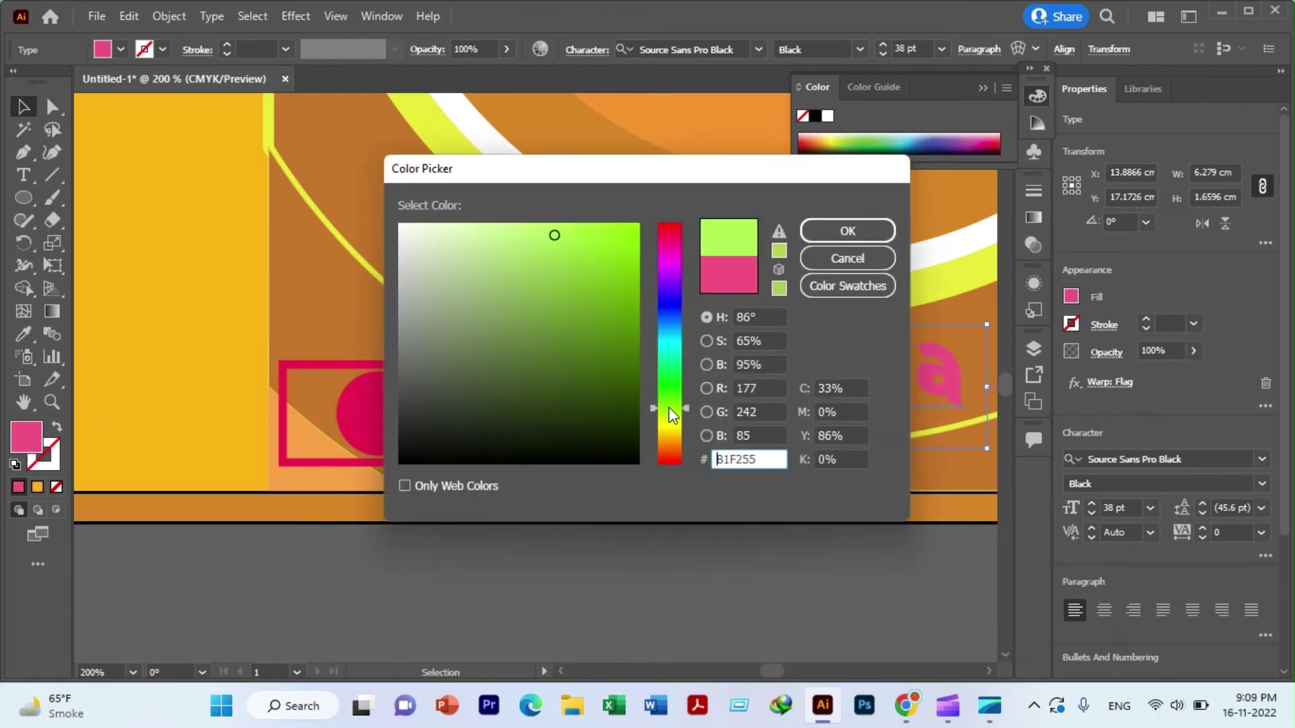
left_click_drag(668, 408, 671, 464)
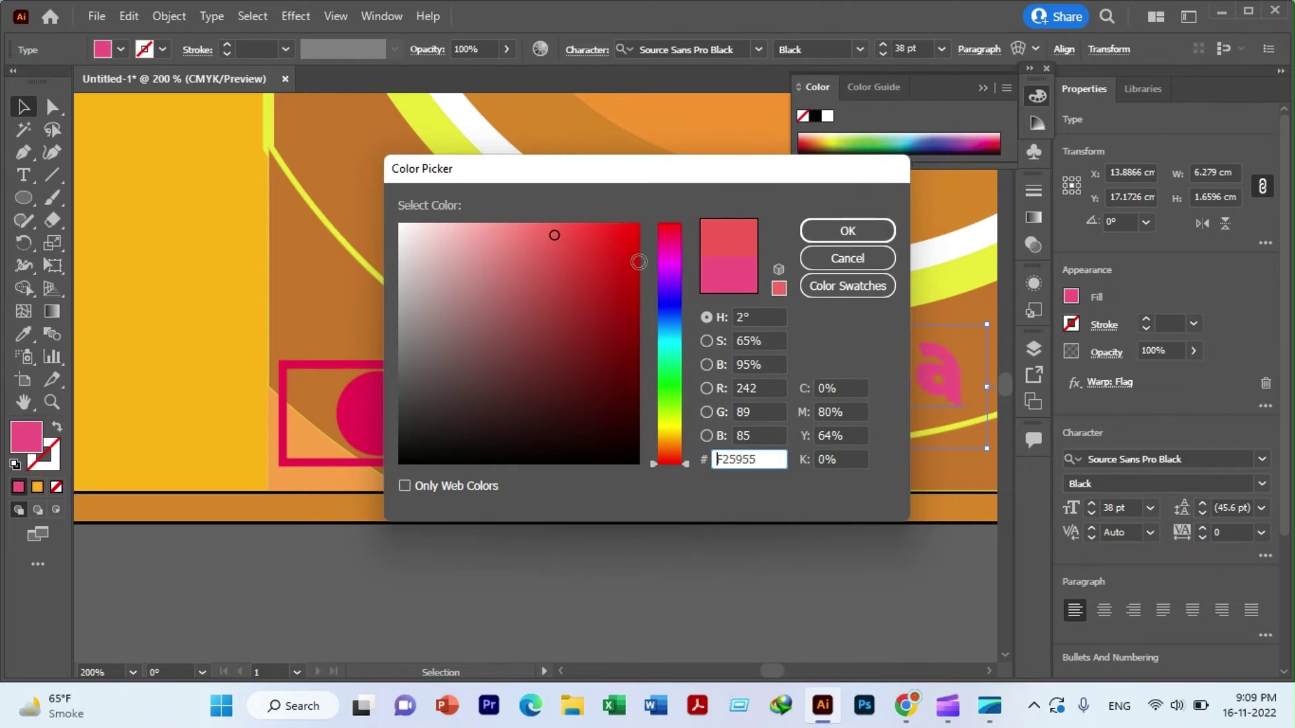
left_click(610, 229)
key("Return")
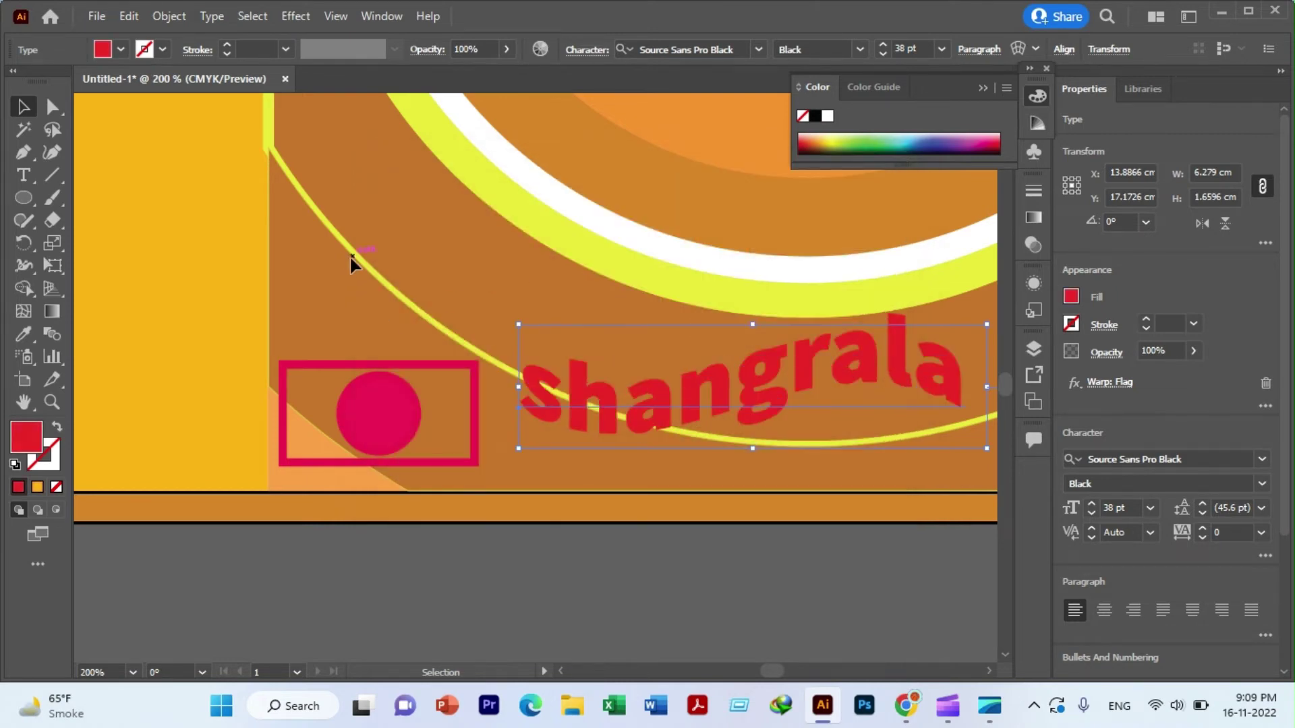
- Nudge the warped text downward and make it slightly narrower
key("shift+Down")
key("Left")
key("Left")
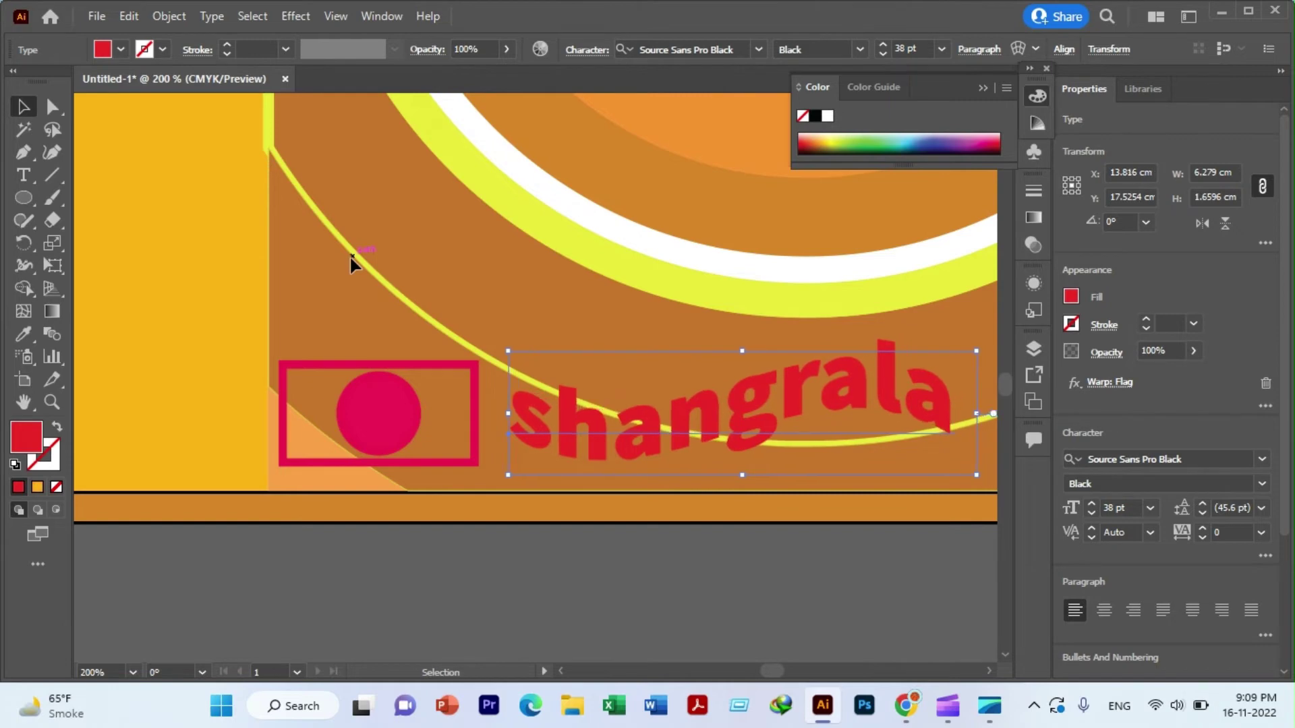
key("Left")
key("Left")
key("Left")
key("Left")
key("Left")
key("Left")
key("Left")
key("Left")
key("Left")
key("Left")
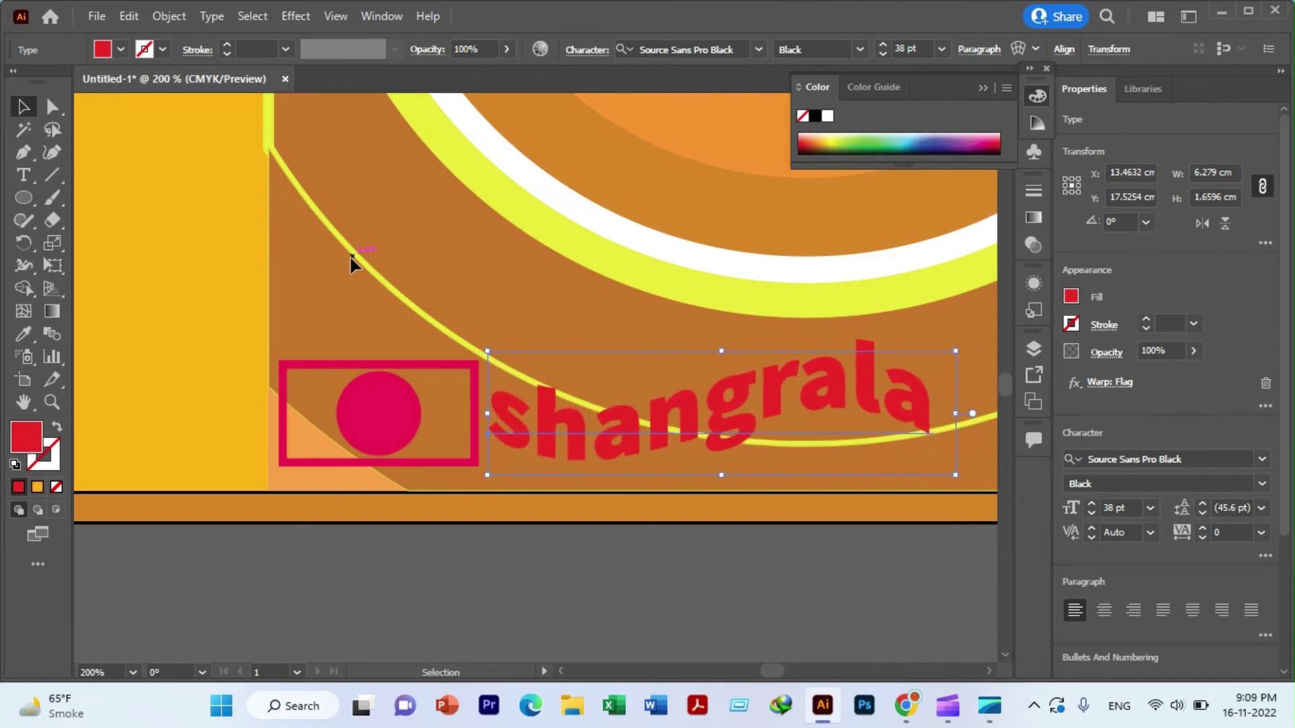
left_click_drag(955, 413, 897, 419)
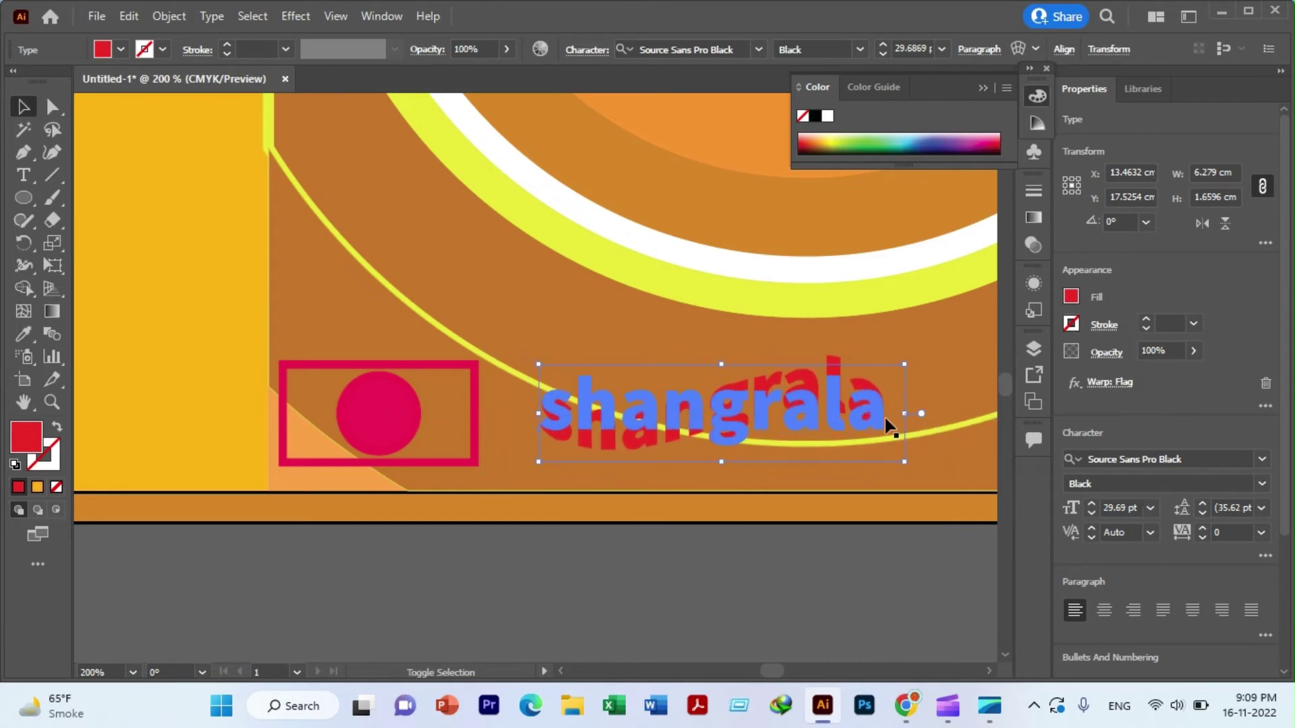
left_click(886, 425)
left_click(734, 443)
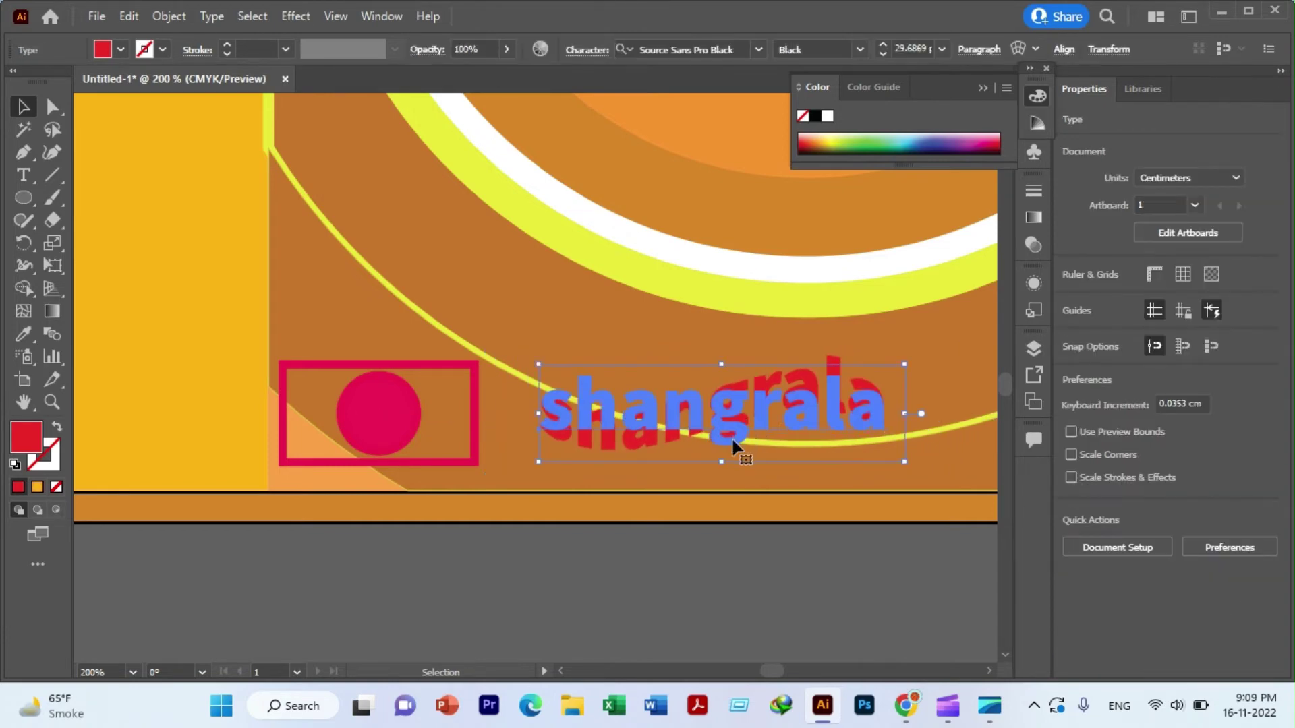
key("shift+Left")
key("shift+Left")
key("shift+Left")
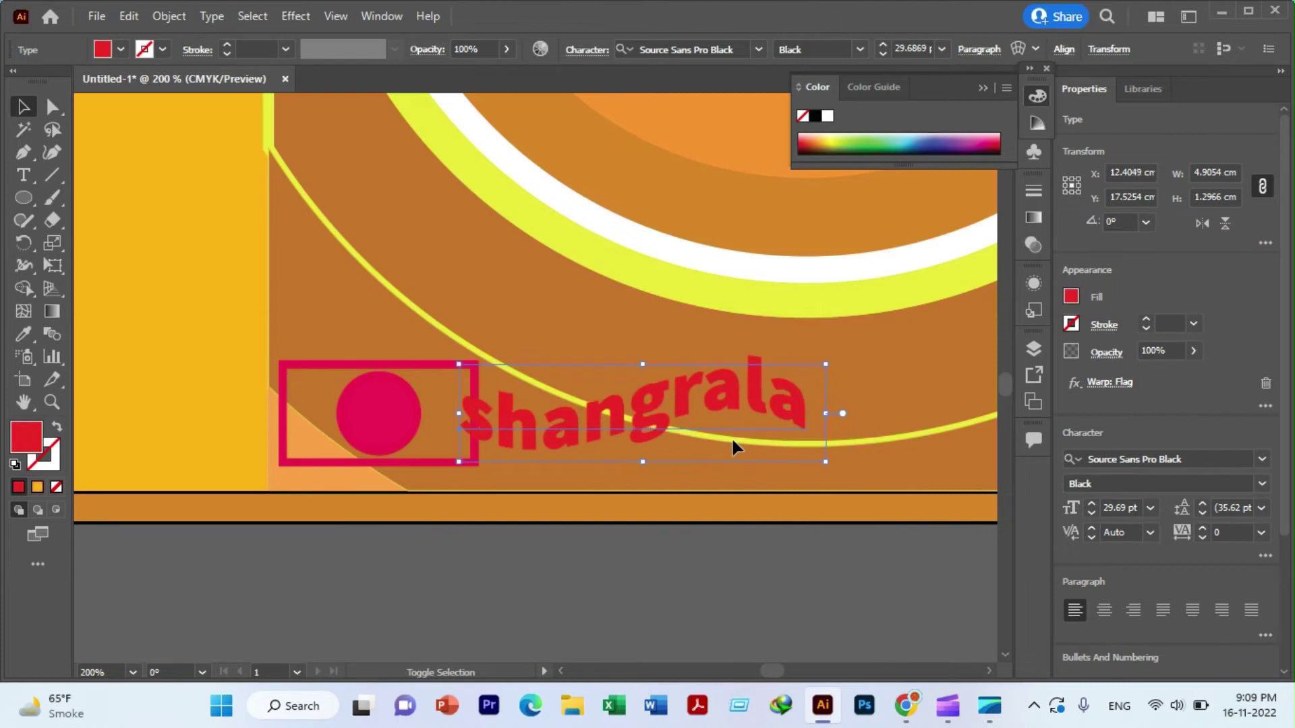
key("shift+Right")
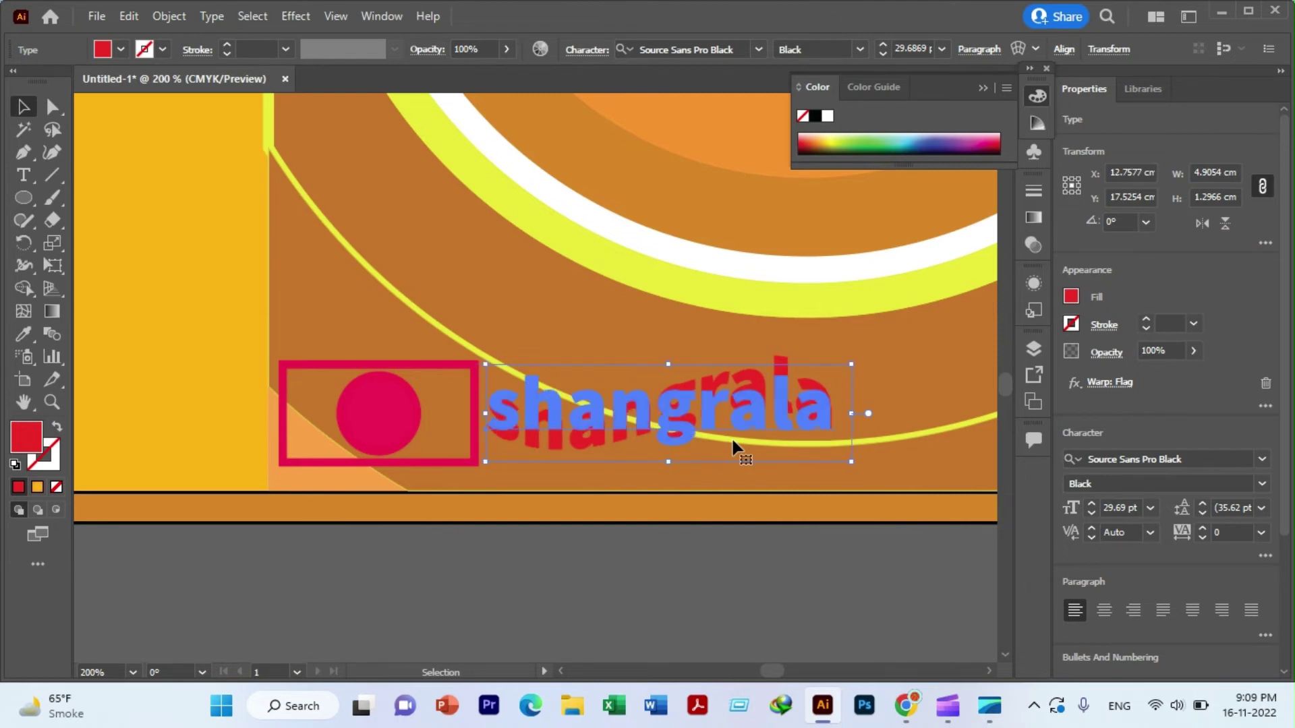
left_click(556, 285)
- Capitalise the first letter so the word reads 'Shangrala'
left_click(613, 415)
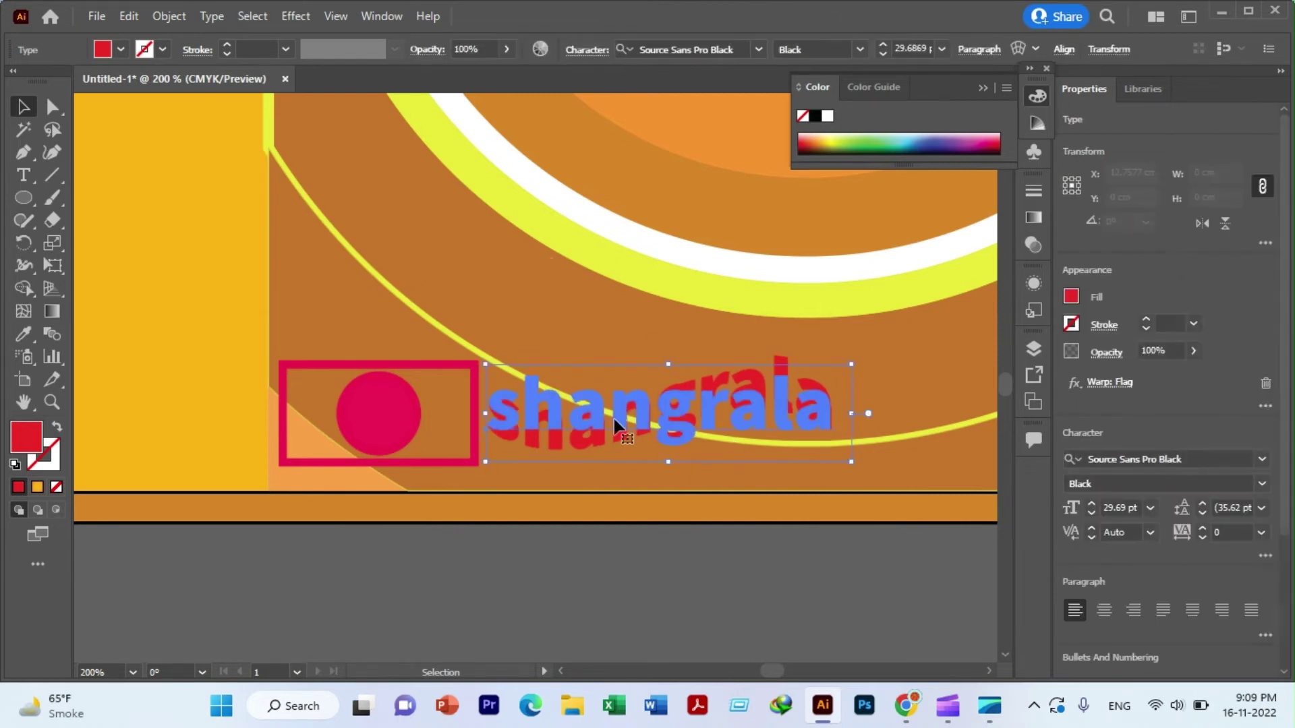
double_click(613, 415)
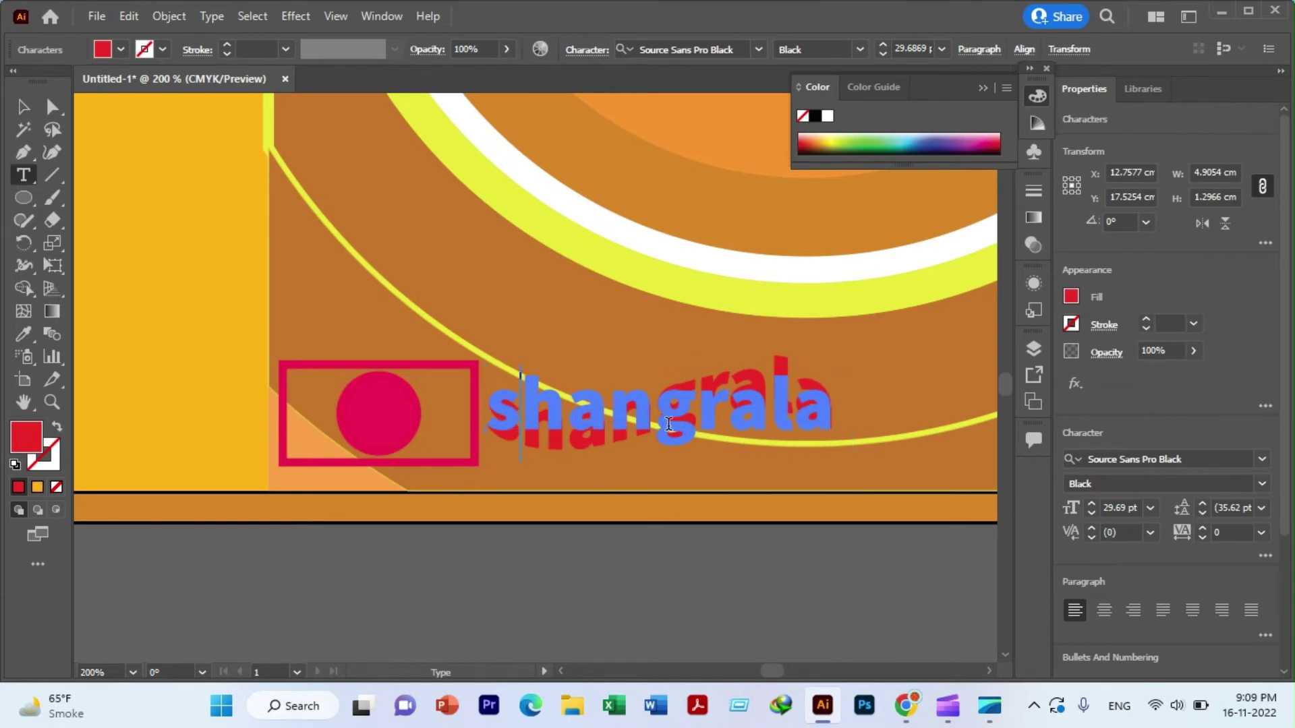
key("BackSpace")
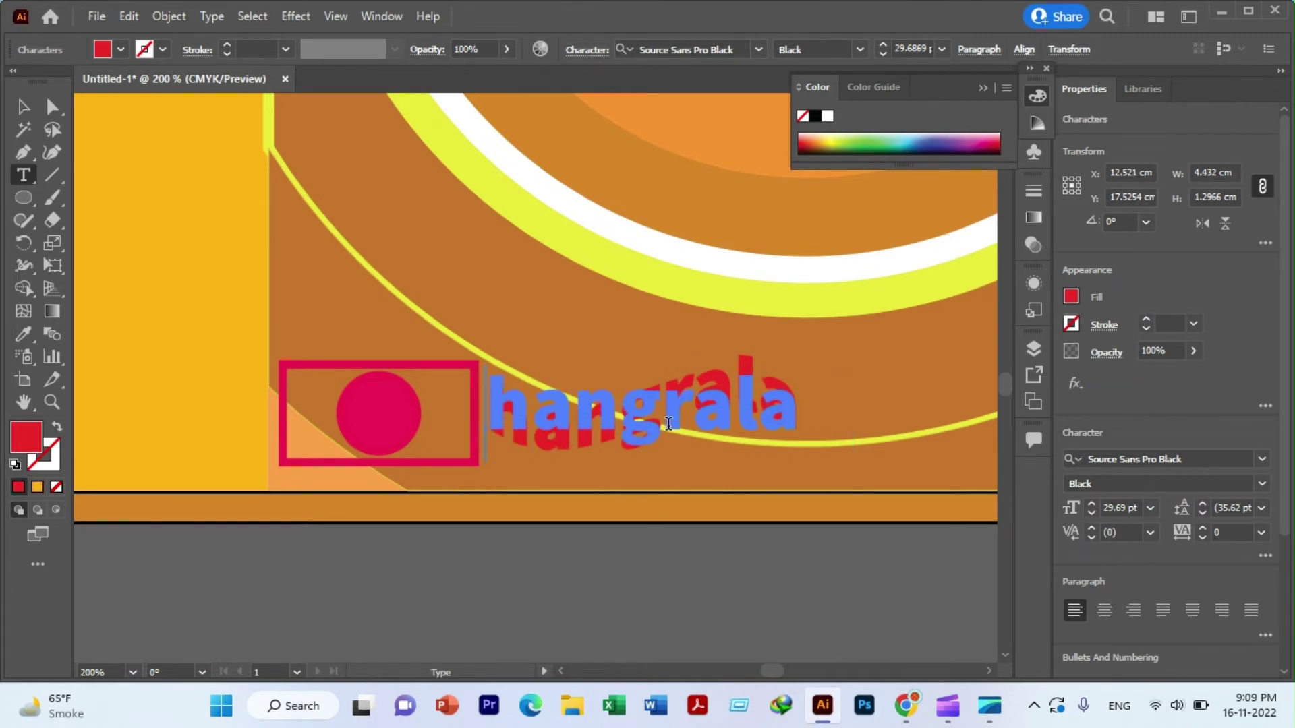
type("S")
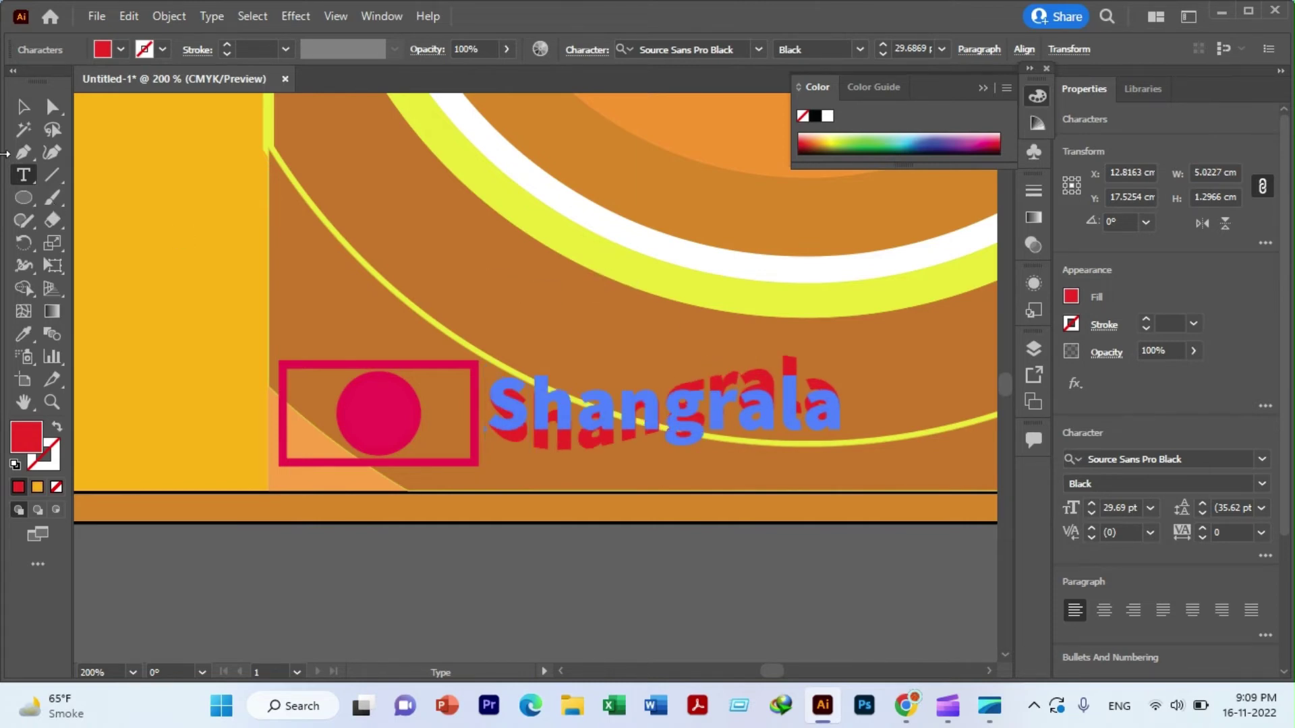
left_click(22, 107)
left_click(422, 247)
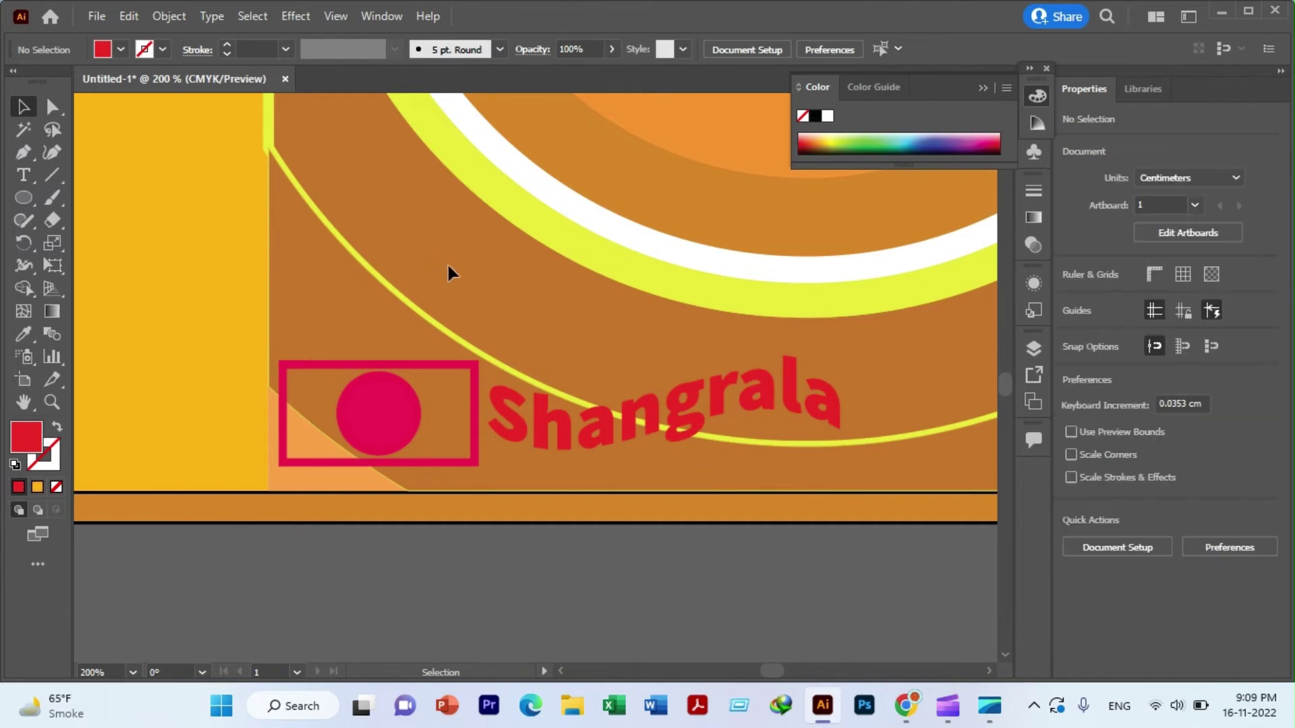
- Duplicate the pink logo group up to the top-right area of the poster
key("ctrl+minus")
key("ctrl+minus")
key("ctrl+minus")
key("ctrl+minus")
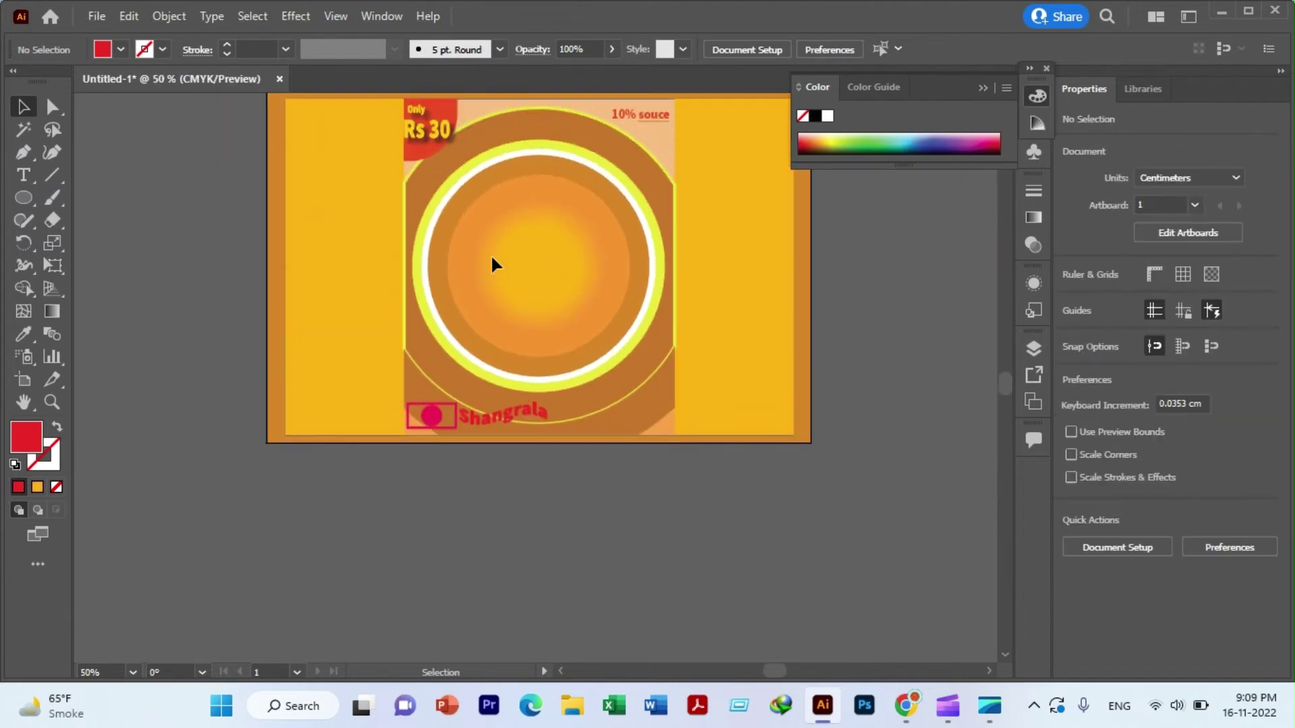
scroll(491, 264, "up", 2)
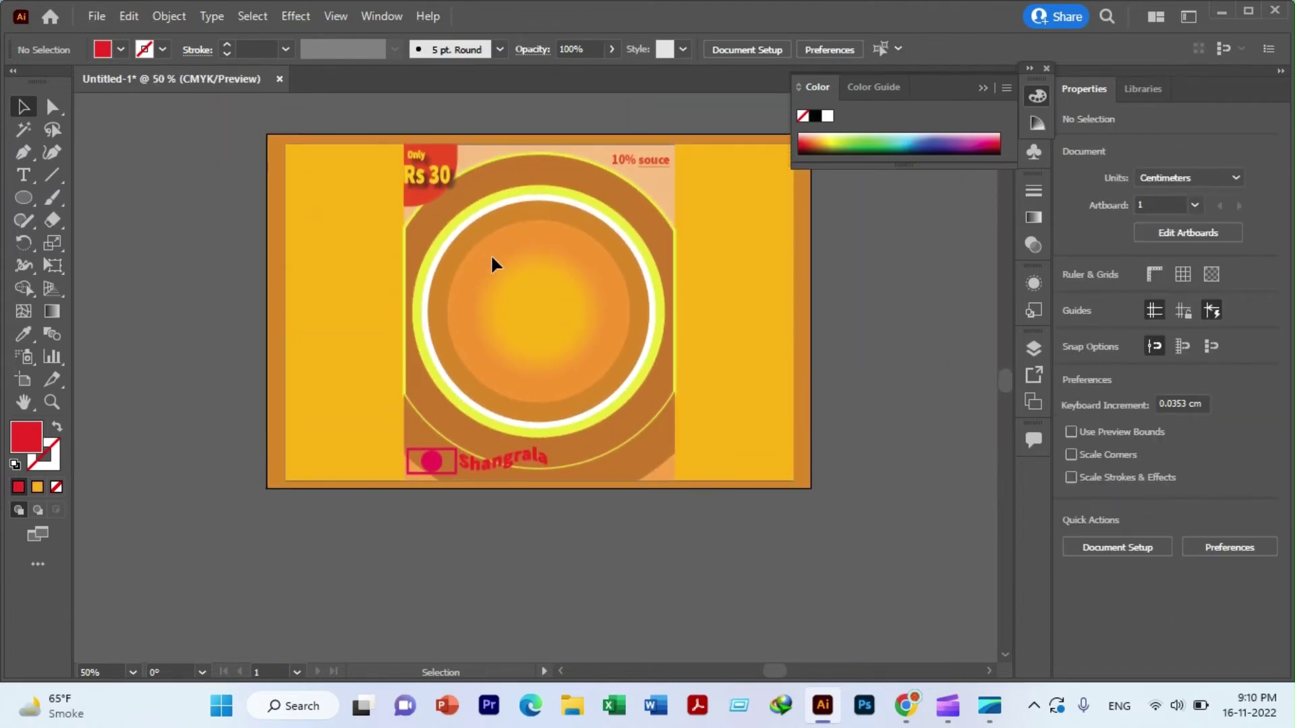
scroll(491, 264, "down", 2)
scroll(490, 264, "up", 2)
left_click(427, 466)
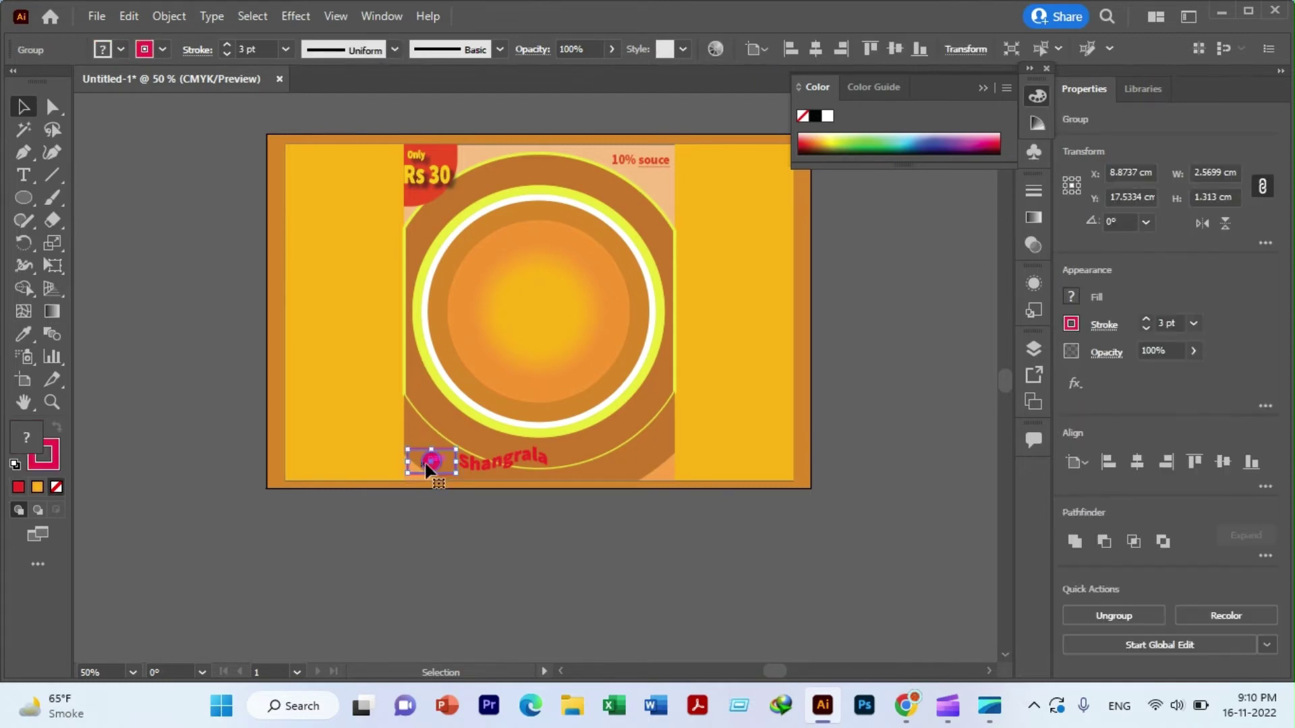
mouse_move(427, 465)
left_mouse_down()
mouse_move(530, 381)
mouse_move(701, 162)
left_mouse_up()
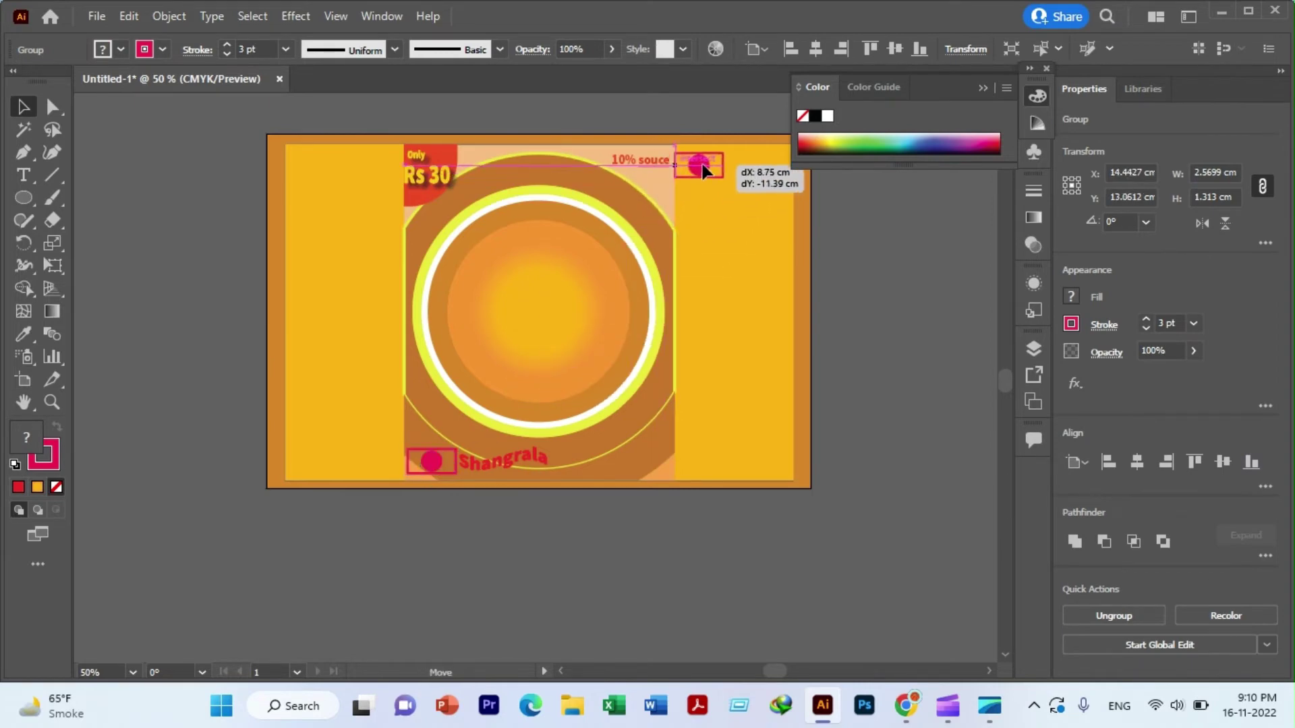
- Shrink the logo copy proportionally and move it into the top-right corner
scroll(688, 189, "up", 2)
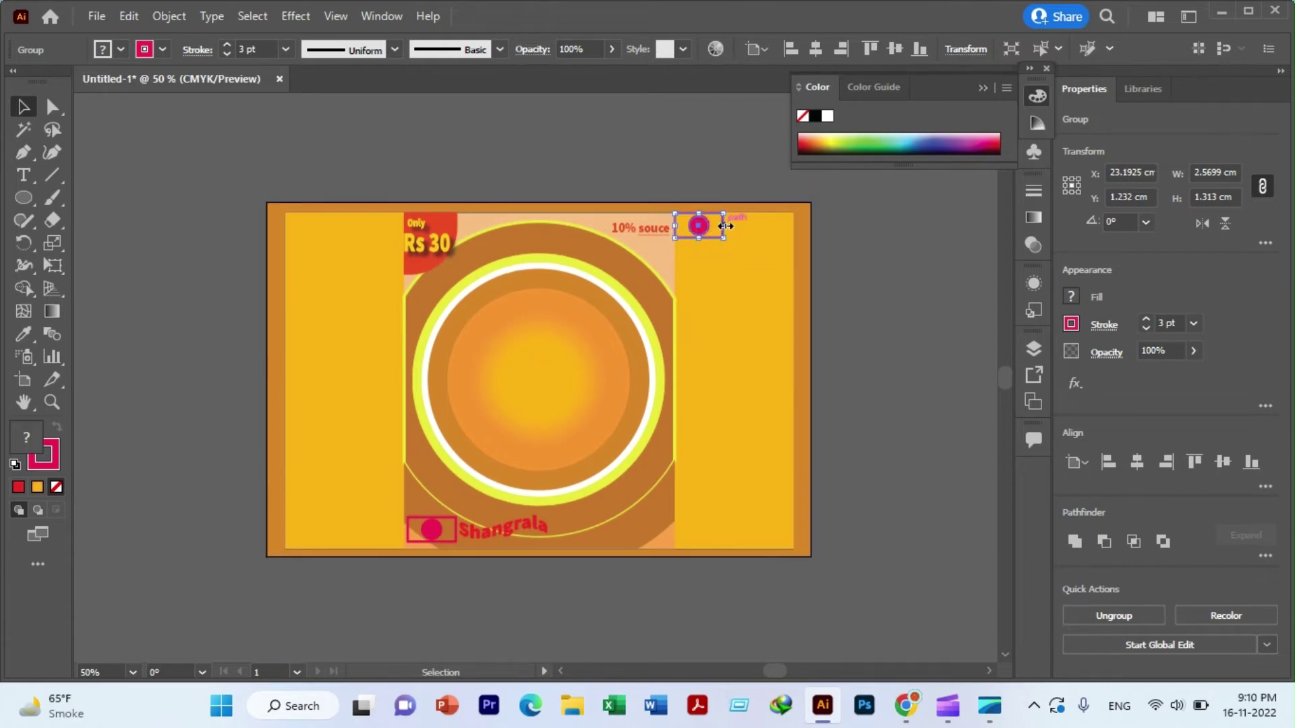
key("shift")
left_click_drag(723, 226, 718, 226)
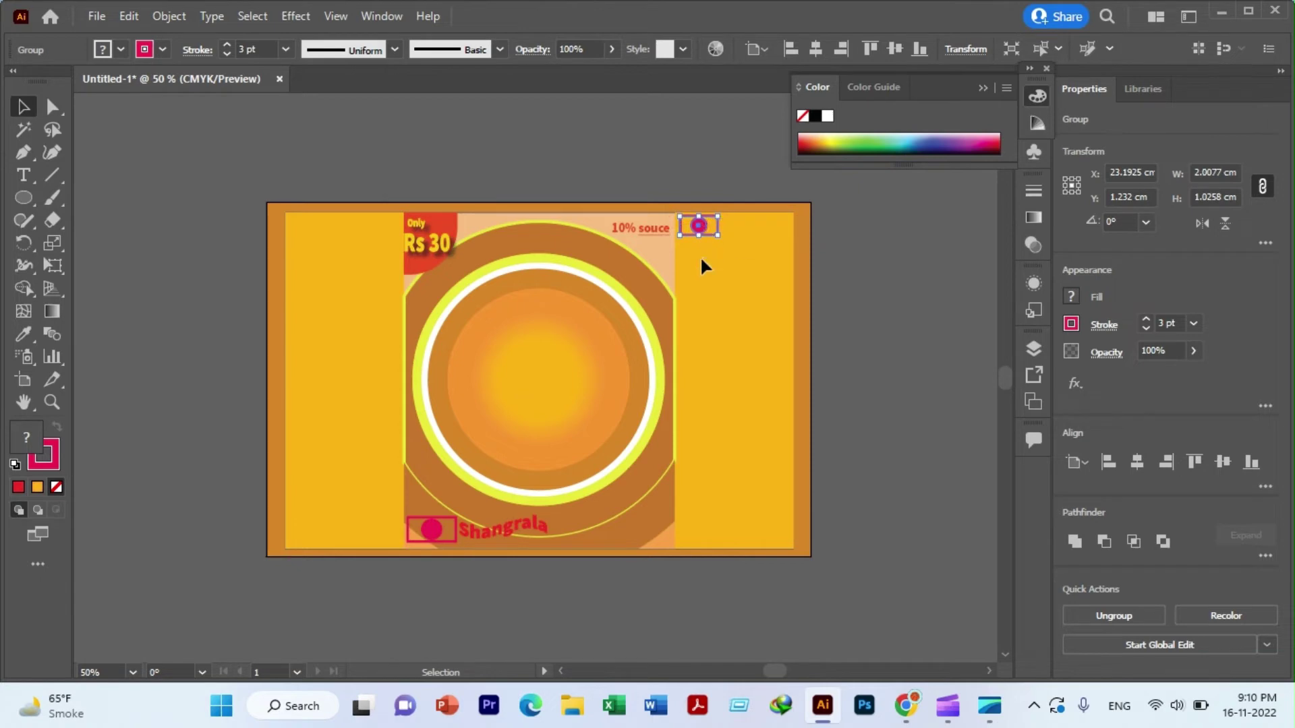
left_click(725, 299)
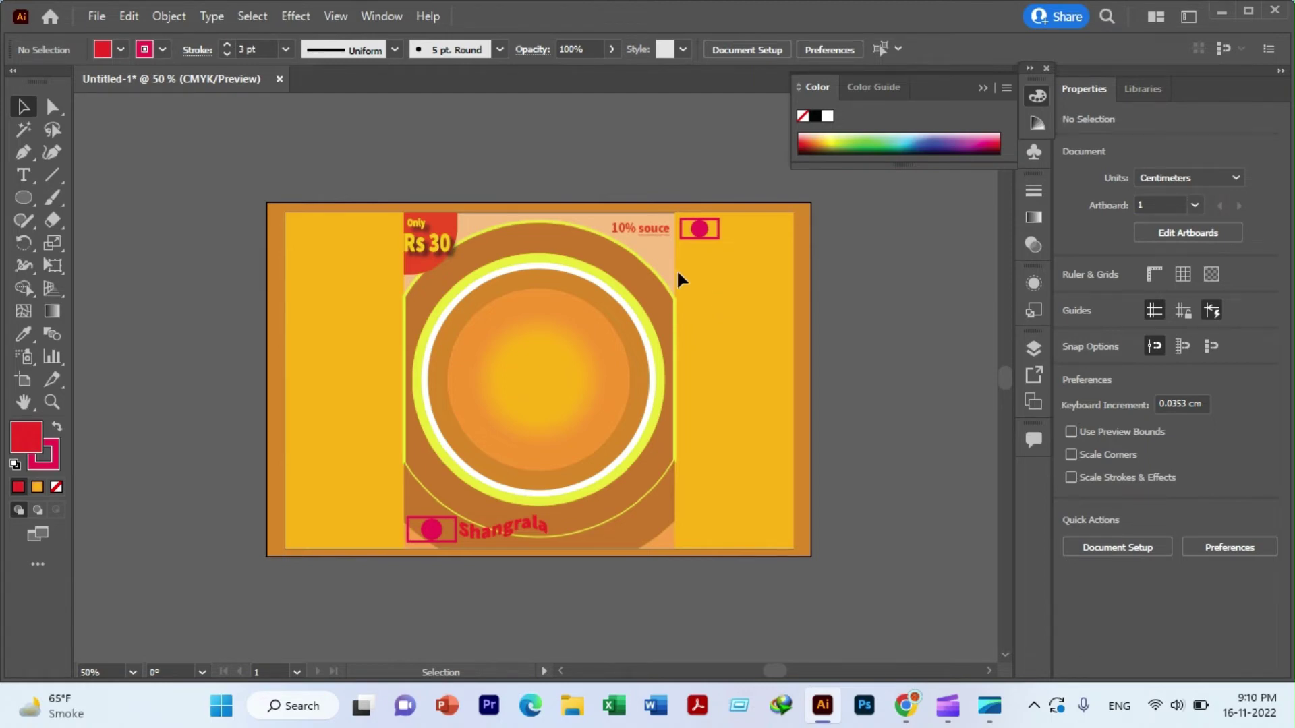
left_click_drag(705, 241, 766, 240)
left_click(729, 286)
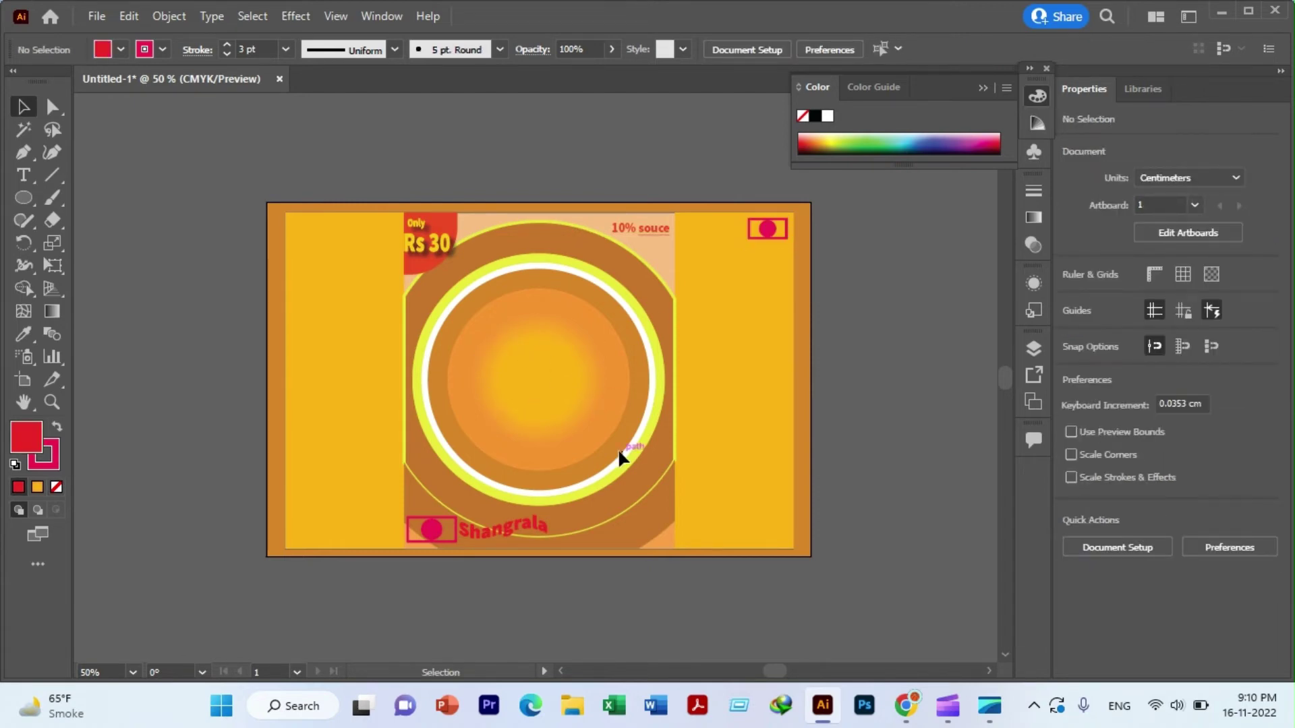
scroll(617, 448, "up", 1)
scroll(615, 452, "up", 1, "alt")
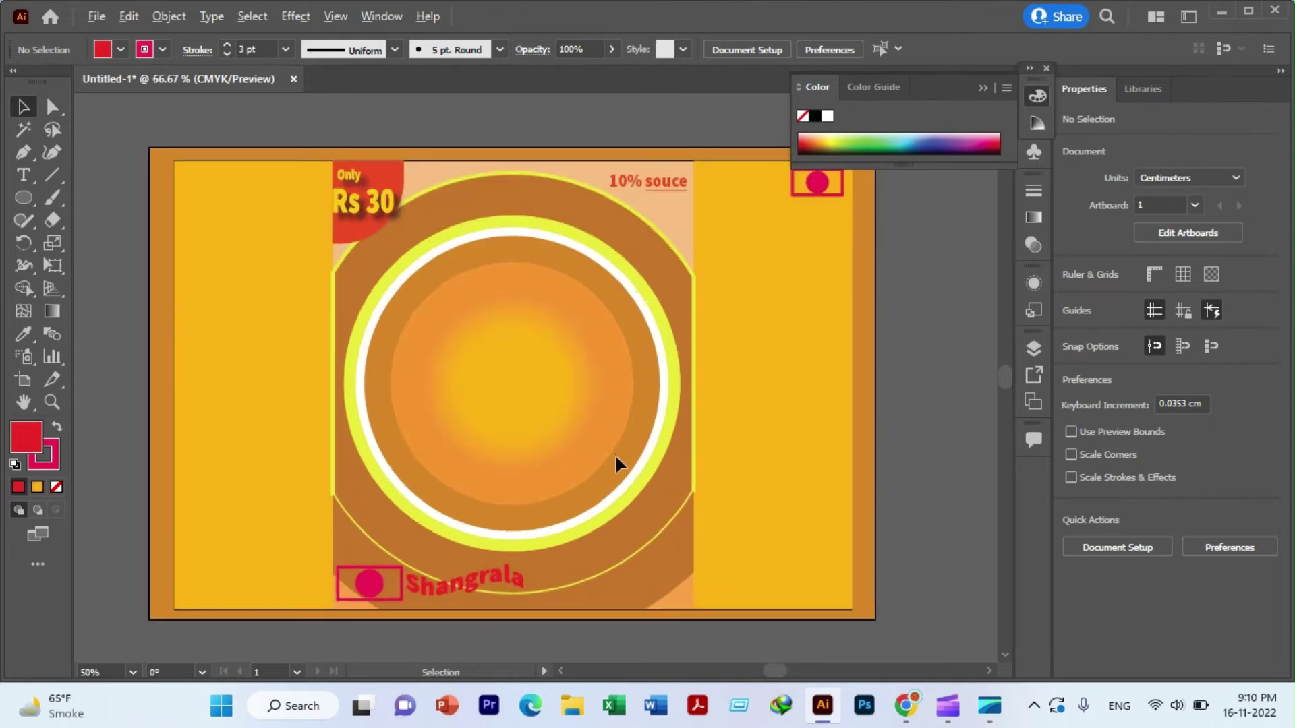
scroll(615, 457, "up", 1)
scroll(616, 458, "down", 2)
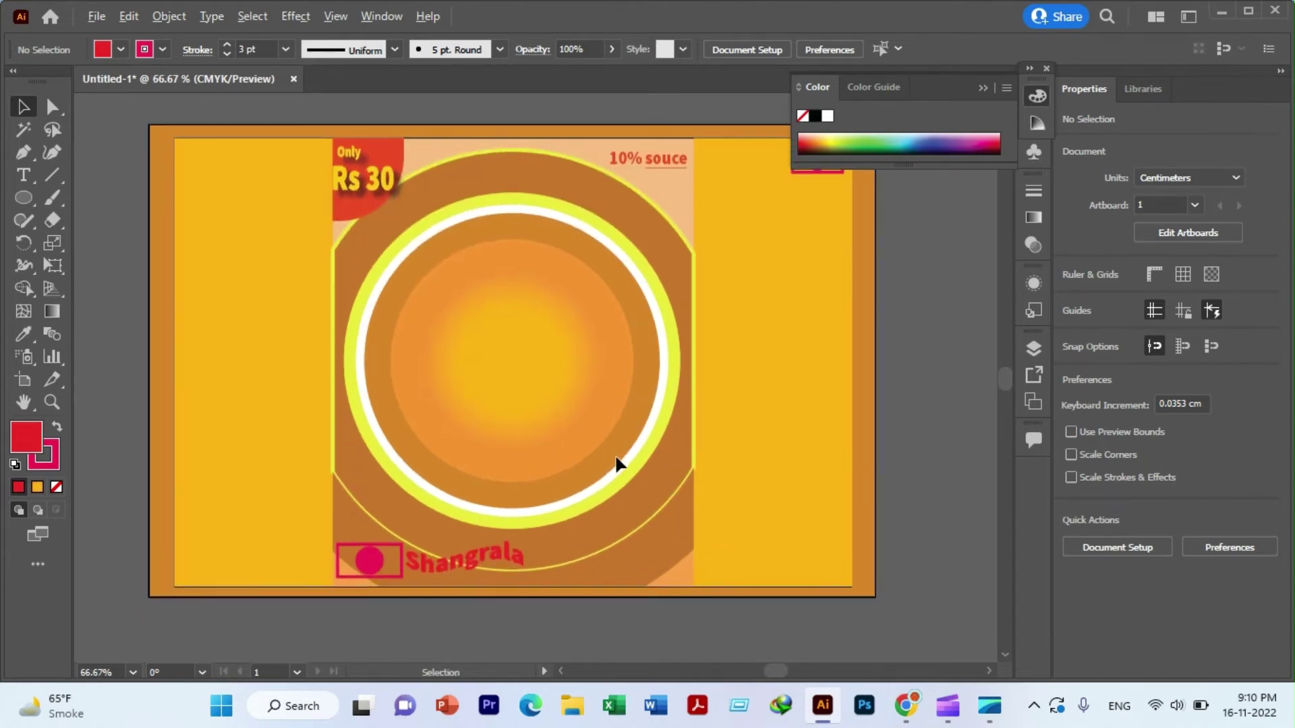
scroll(616, 459, "up", 1, "alt")
scroll(616, 461, "up", 3)
scroll(615, 462, "up", 2)
scroll(641, 445, "down", 1)
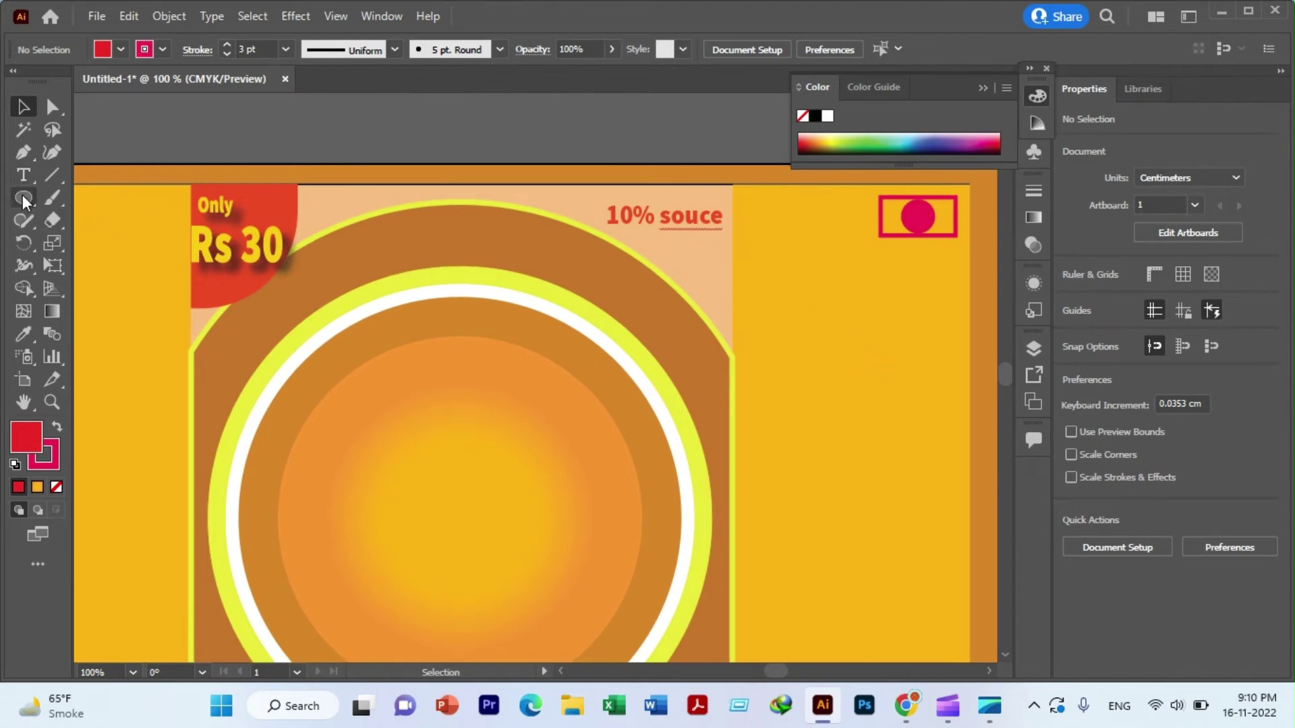
- Draw a red 5.2566 × 1.2612 cm bar below the small logo
left_click_drag(22, 195, 86, 194)
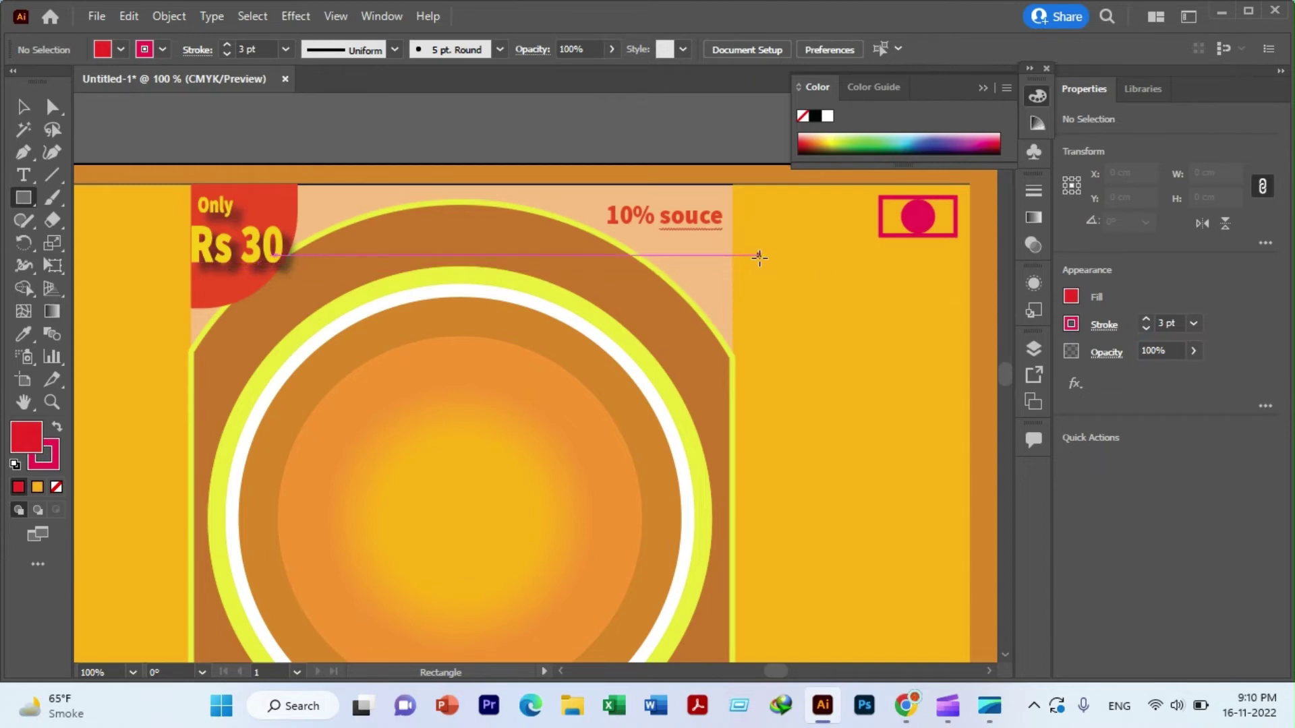
left_click_drag(758, 256, 953, 302)
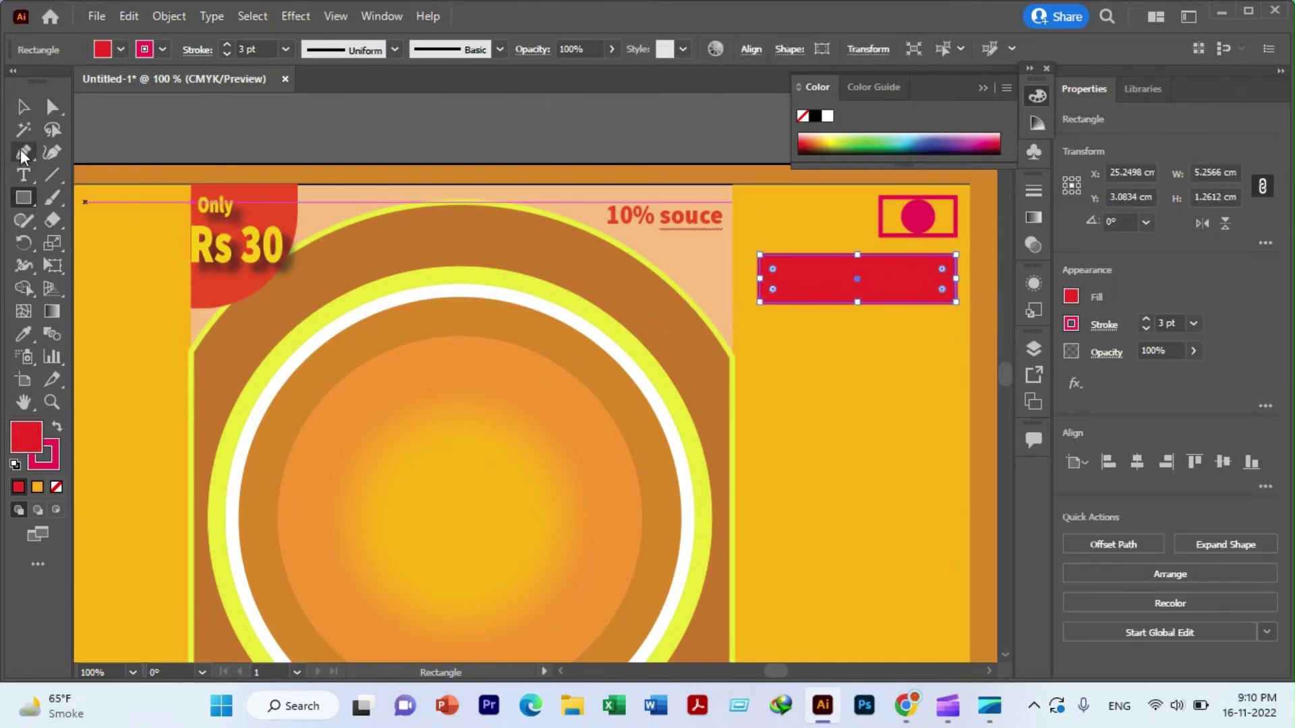
left_click(22, 108)
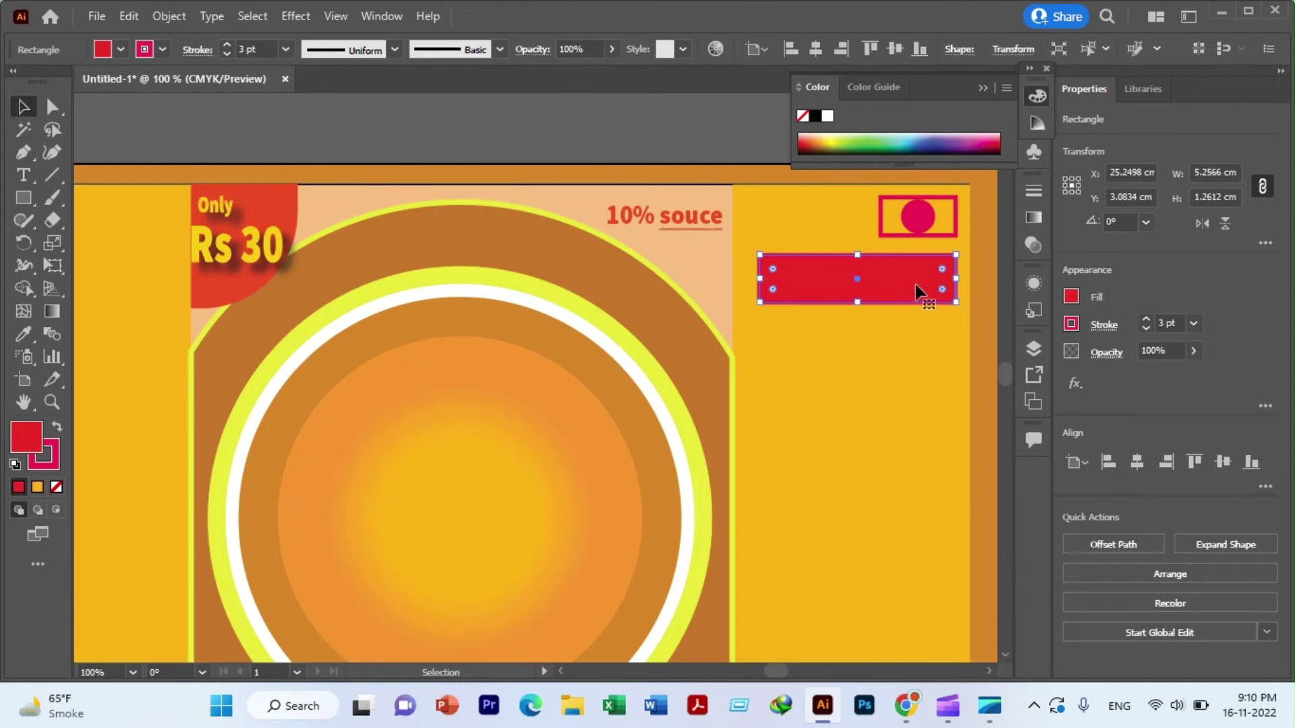
- Try duplicating the bar below itself, then undo the copy
left_click_drag(917, 292, 918, 350)
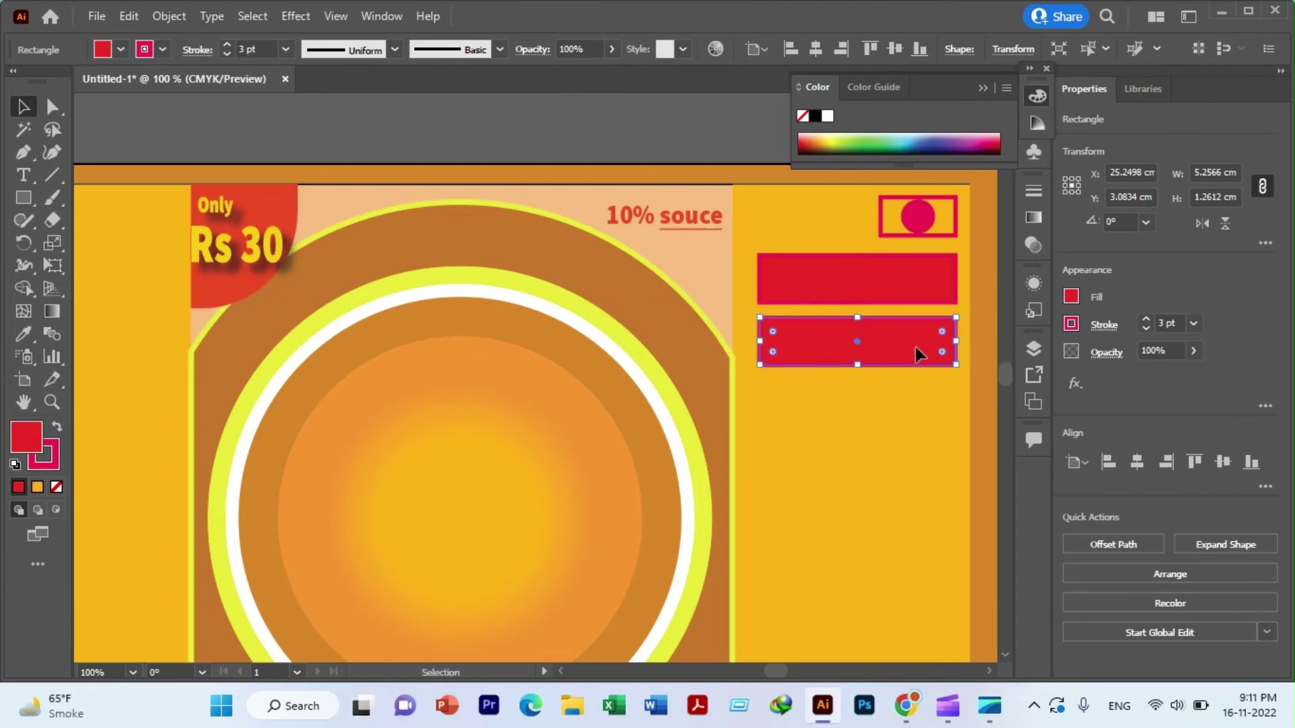
left_click_drag(919, 350, 916, 355)
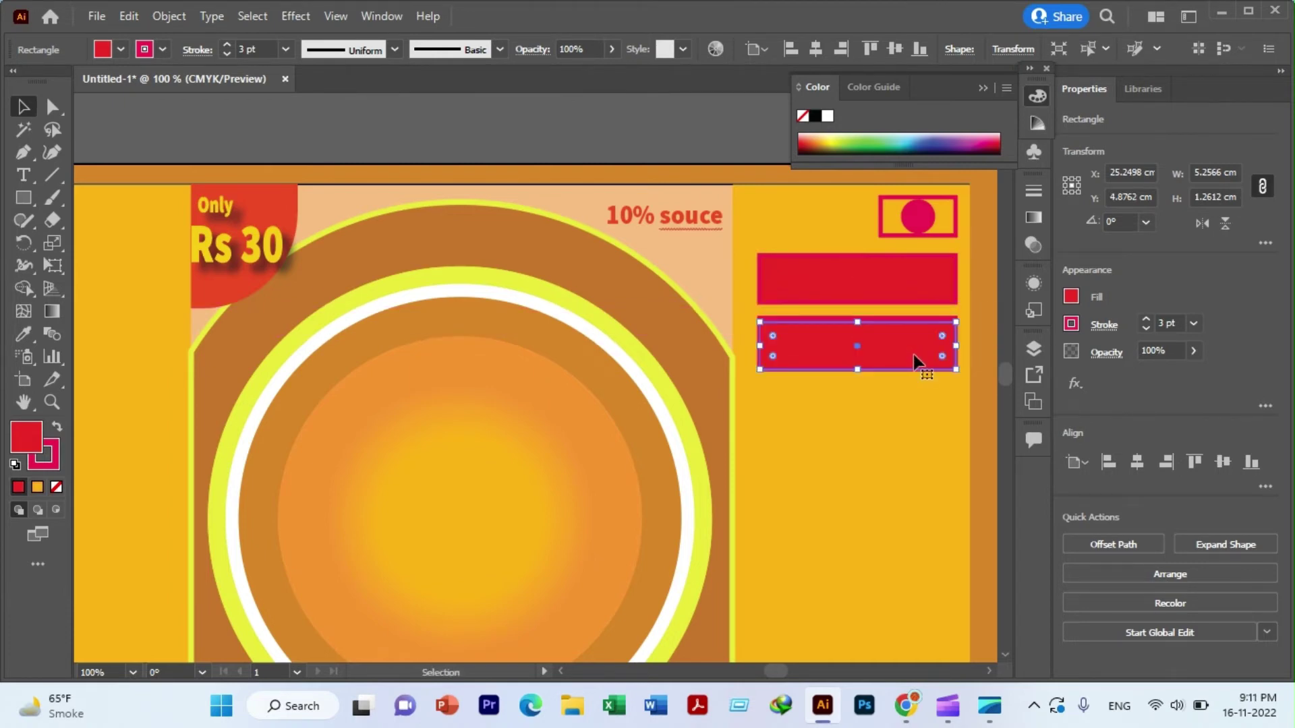
key("Down")
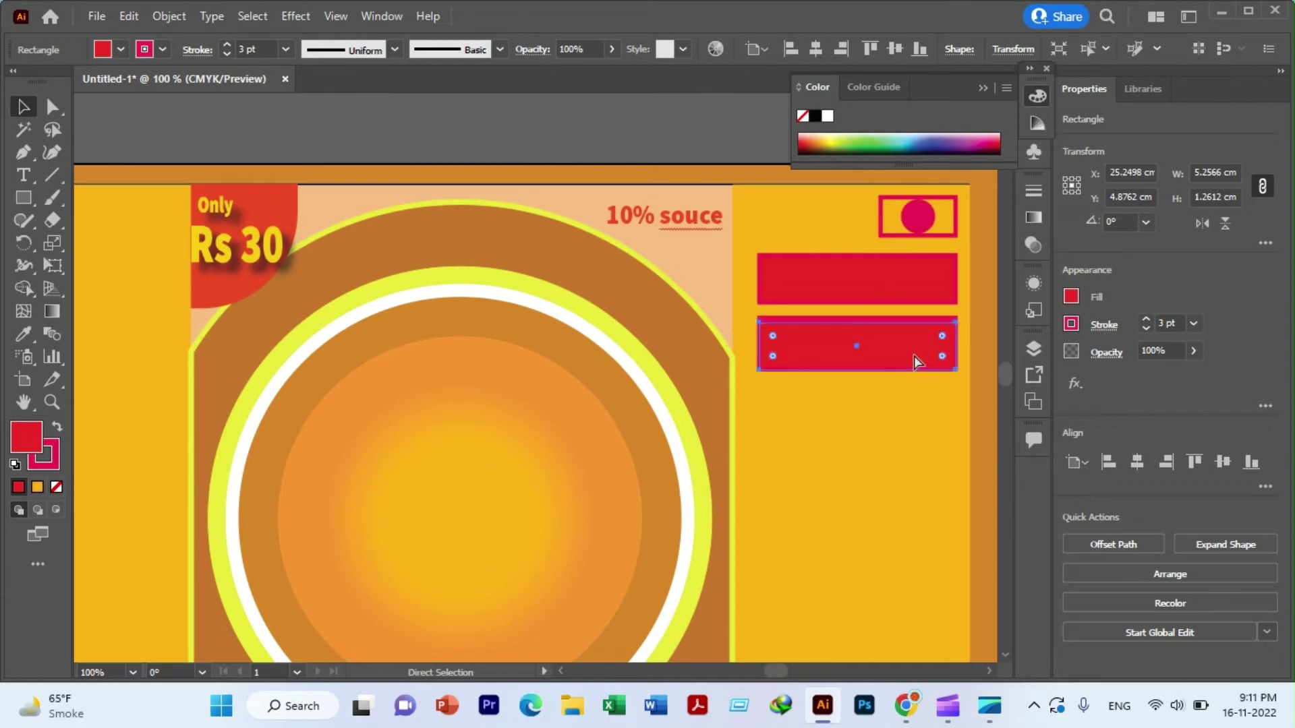
key("Down")
key("Down")
key("Down")
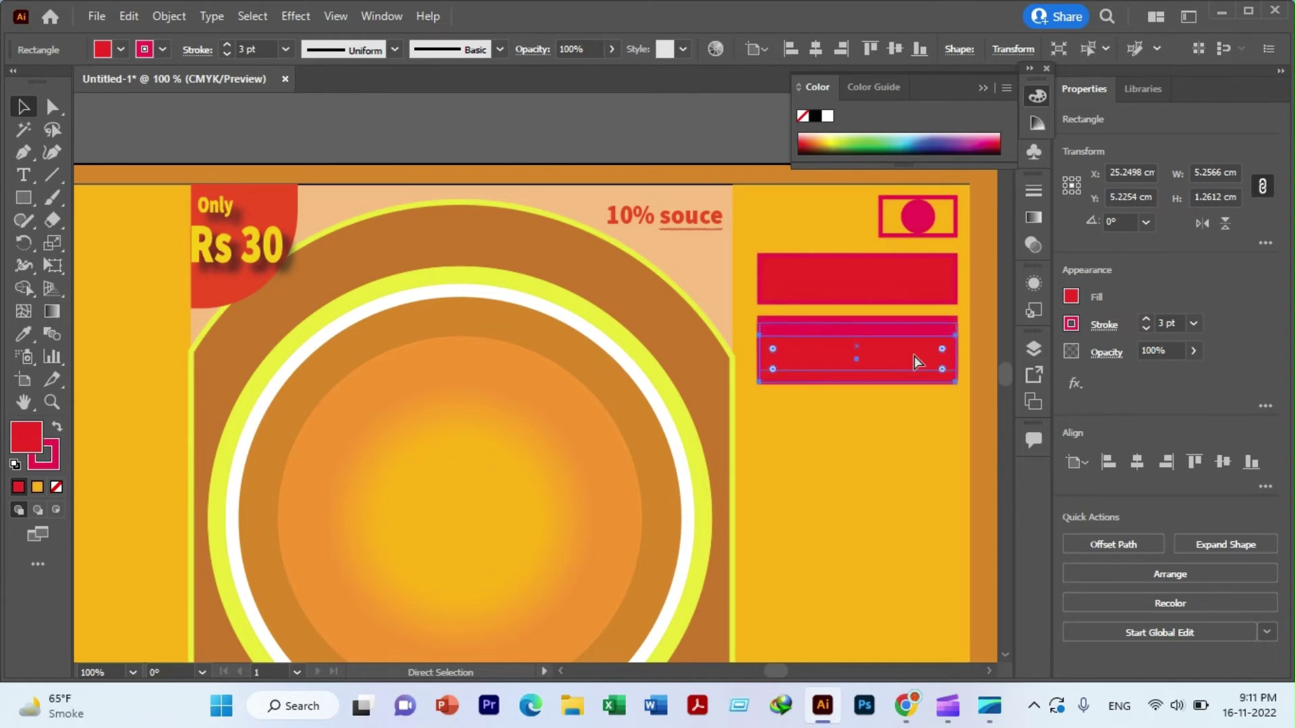
key("Up")
key("Up")
key("Up")
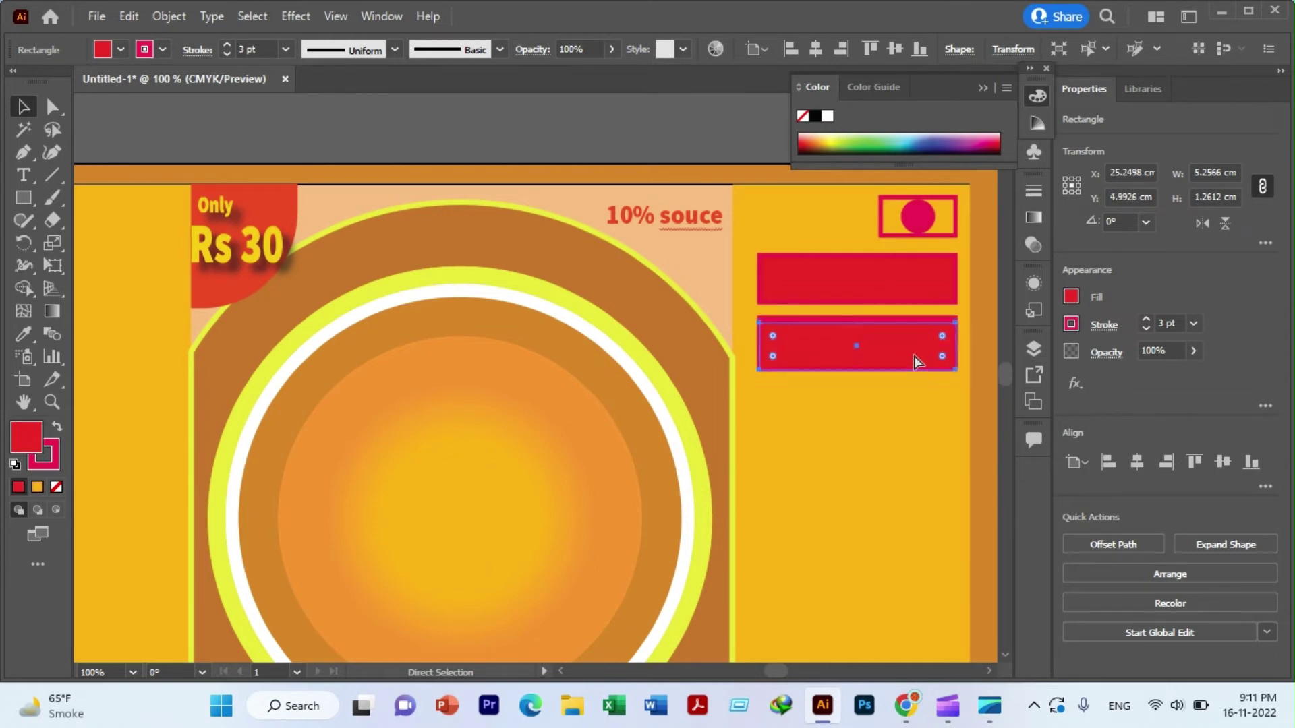
key("Up")
key("Up")
key("ctrl+z")
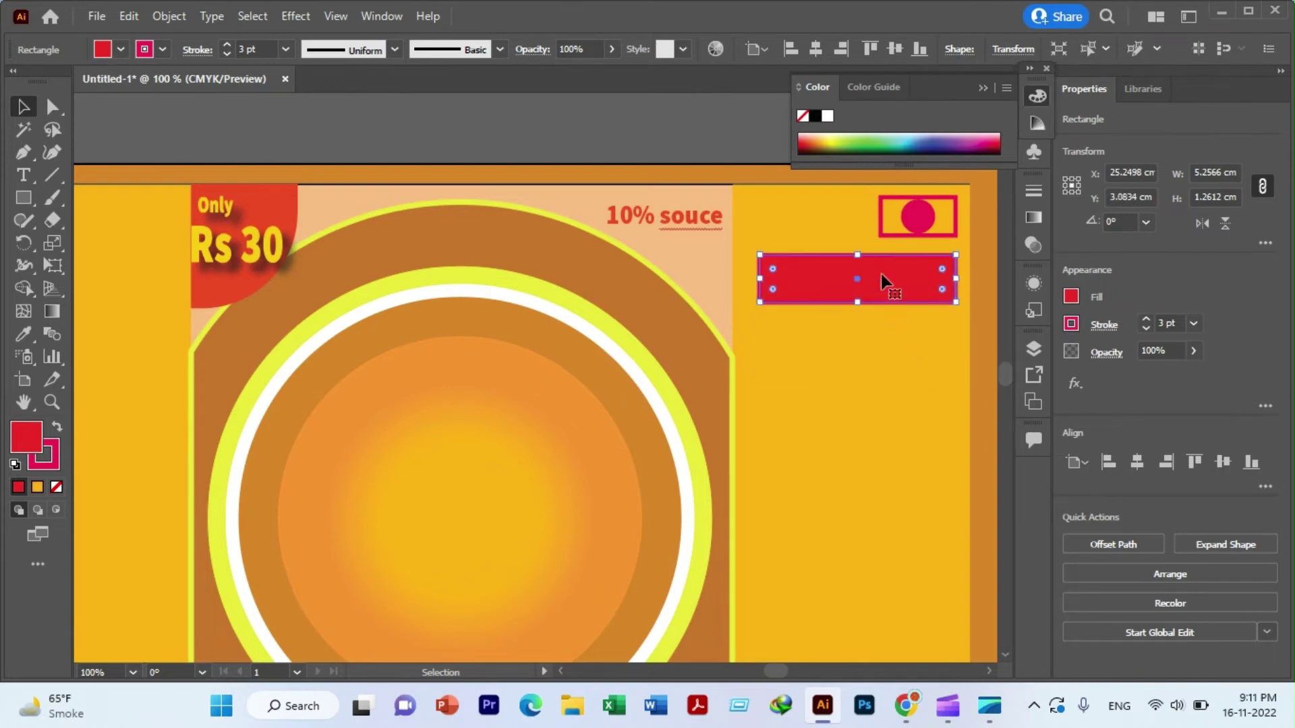
- Copy the bar downward and repeat the copy to stack five evenly spaced bars
left_click_drag(886, 281, 873, 345)
key("ctrl+d")
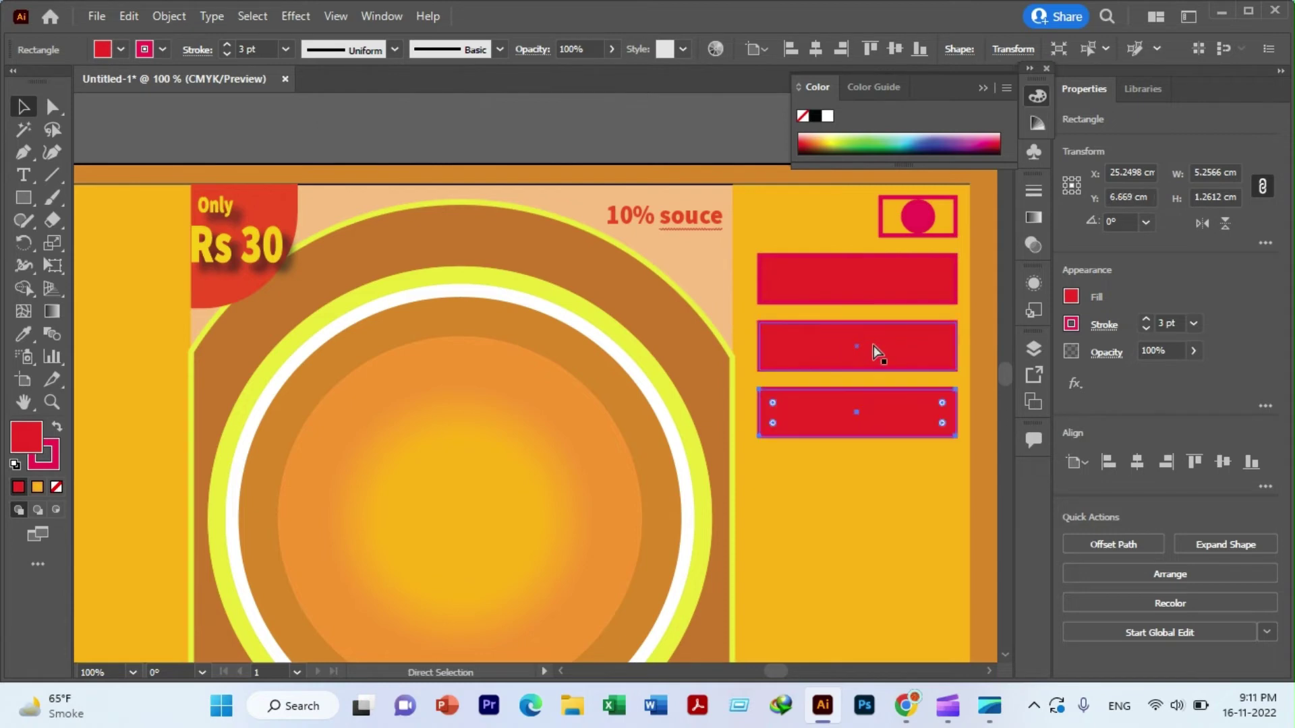
key("ctrl+d")
key("ctrl+d")
scroll(857, 347, "down", 4)
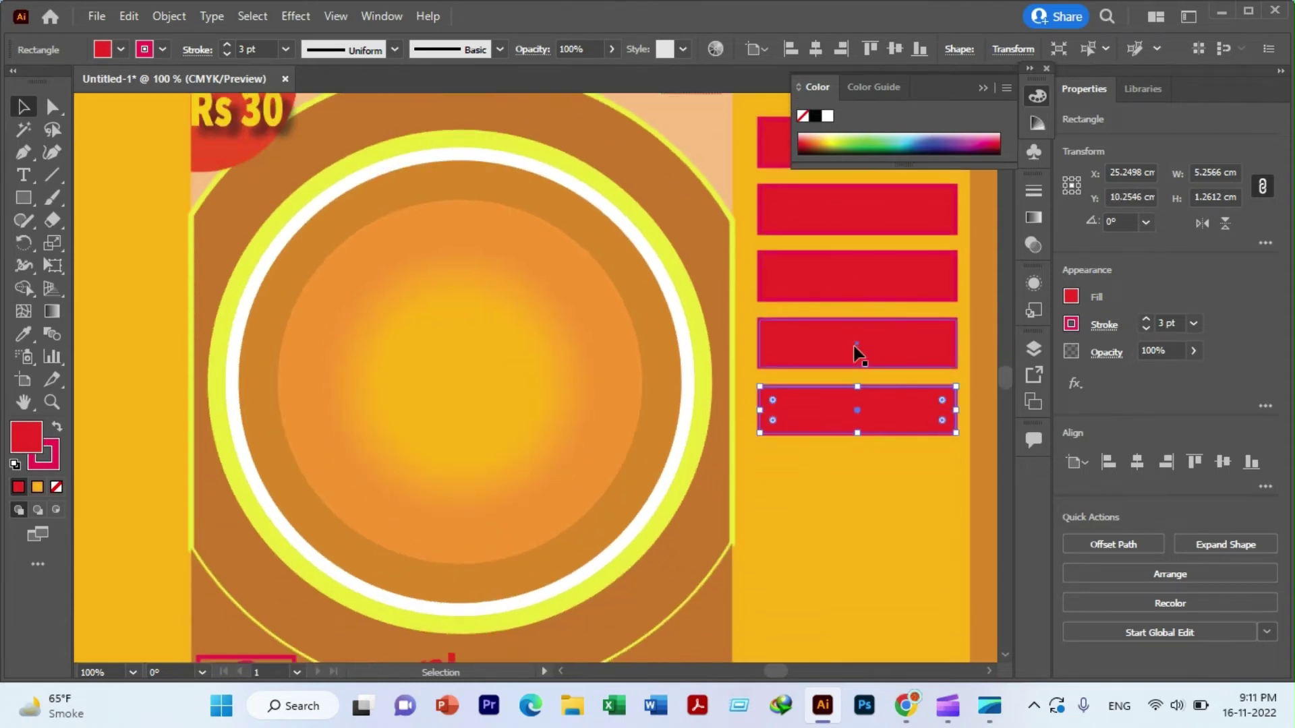
scroll(855, 347, "down", 2)
scroll(855, 356, "down", 2)
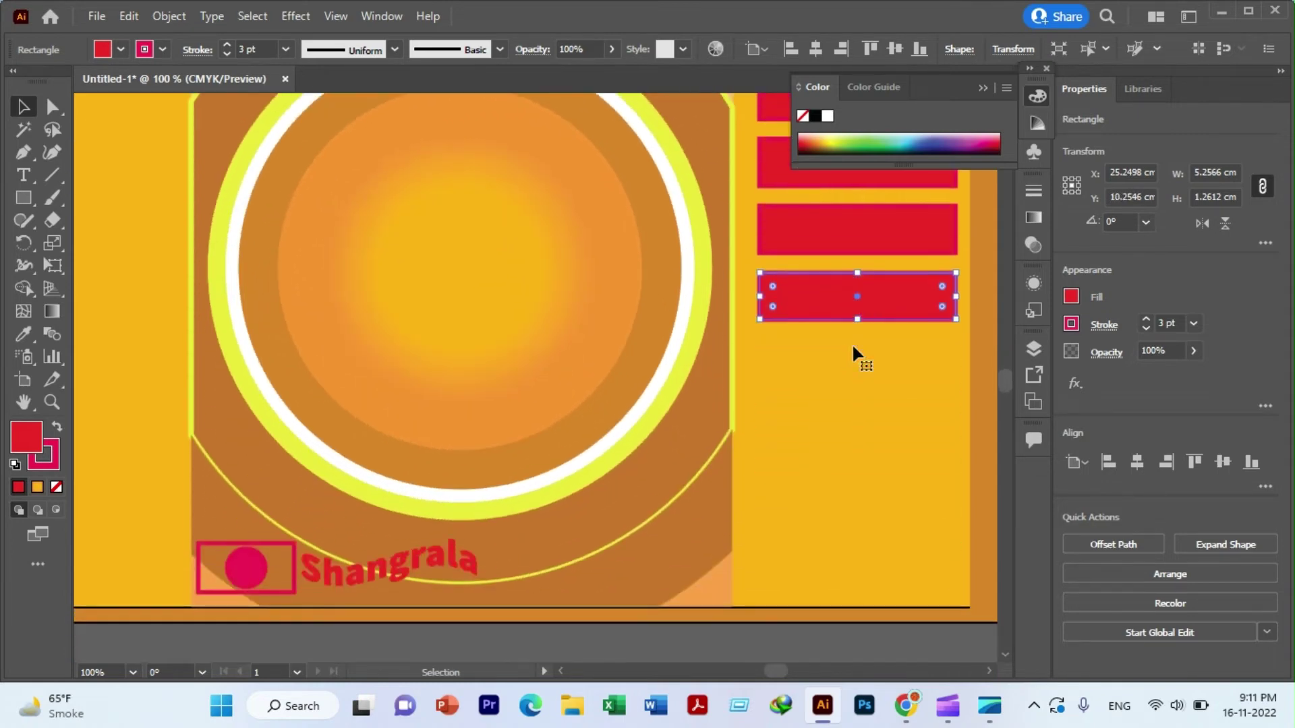
scroll(841, 376, "up", 4)
scroll(839, 377, "down", 2)
scroll(832, 497, "down", 2)
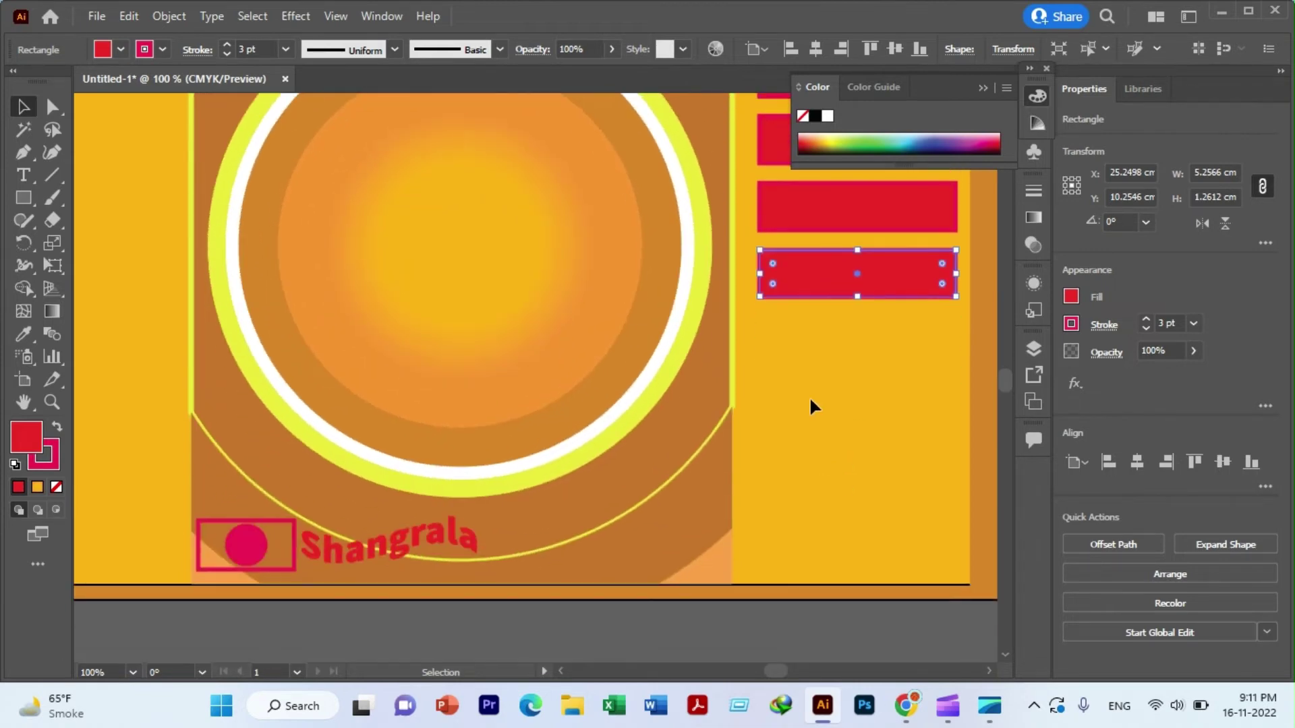
- Draw an area text box below the red bars, filled with Lorem ipsum placeholder
left_click(23, 175)
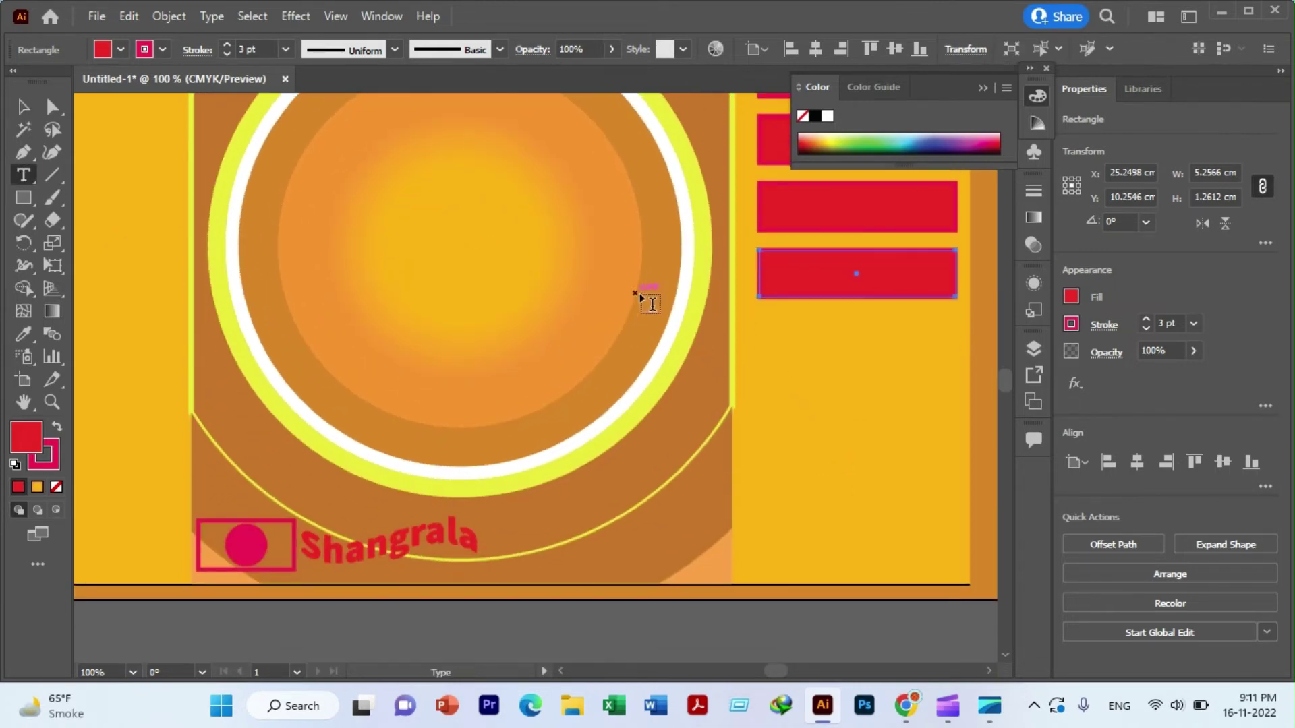
left_click_drag(757, 317, 949, 569)
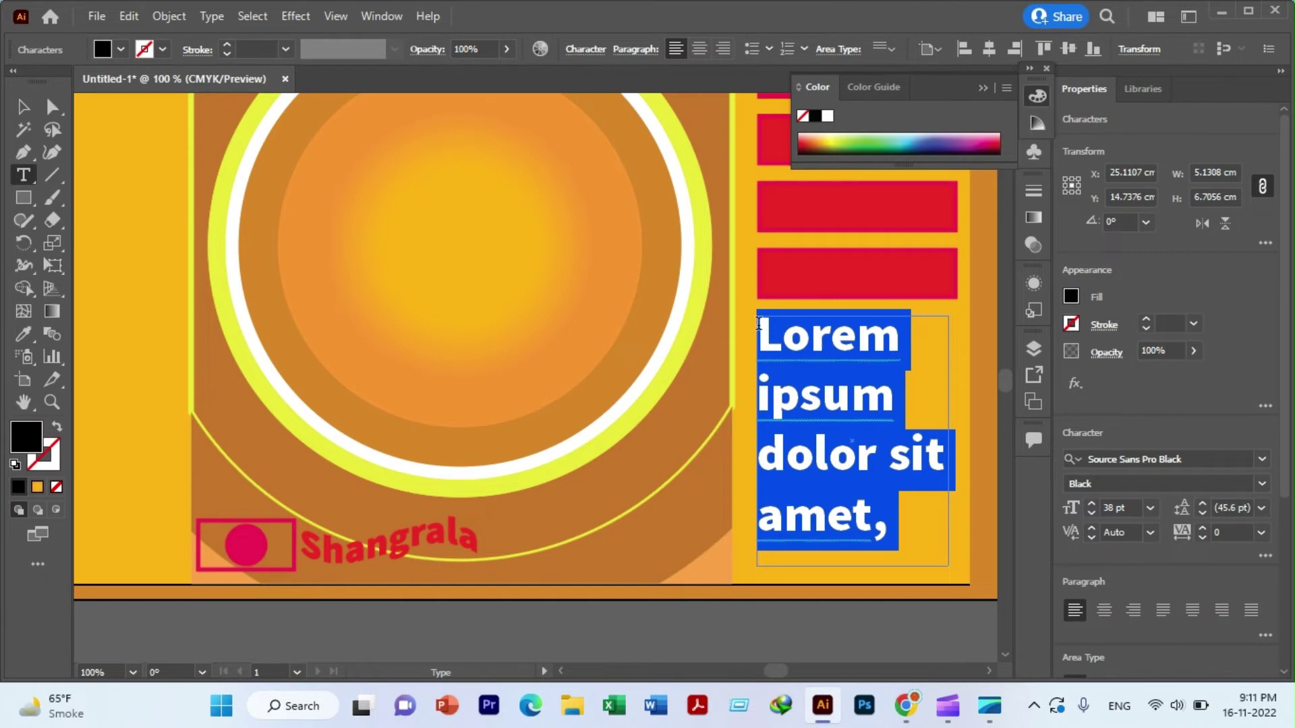
mouse_move(905, 706)
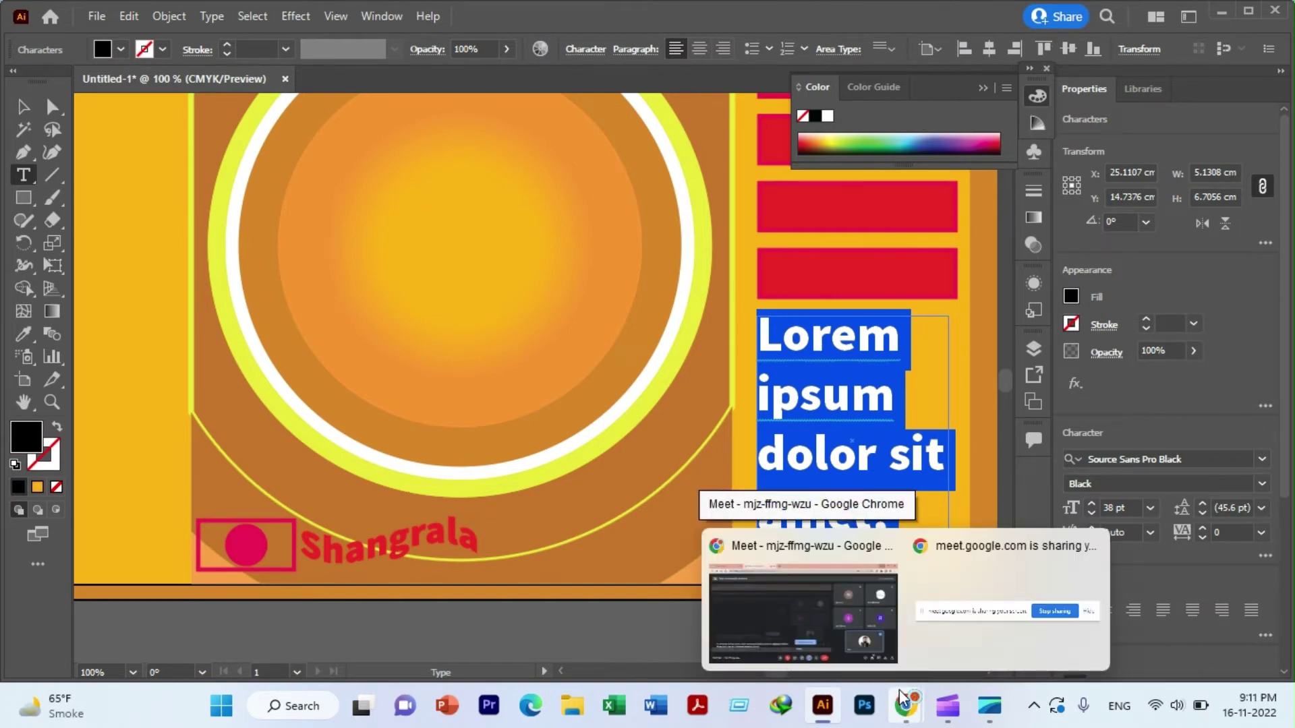
- Search Google for 'desicription lays' and select the featured Lay's description snippet
left_click(830, 588)
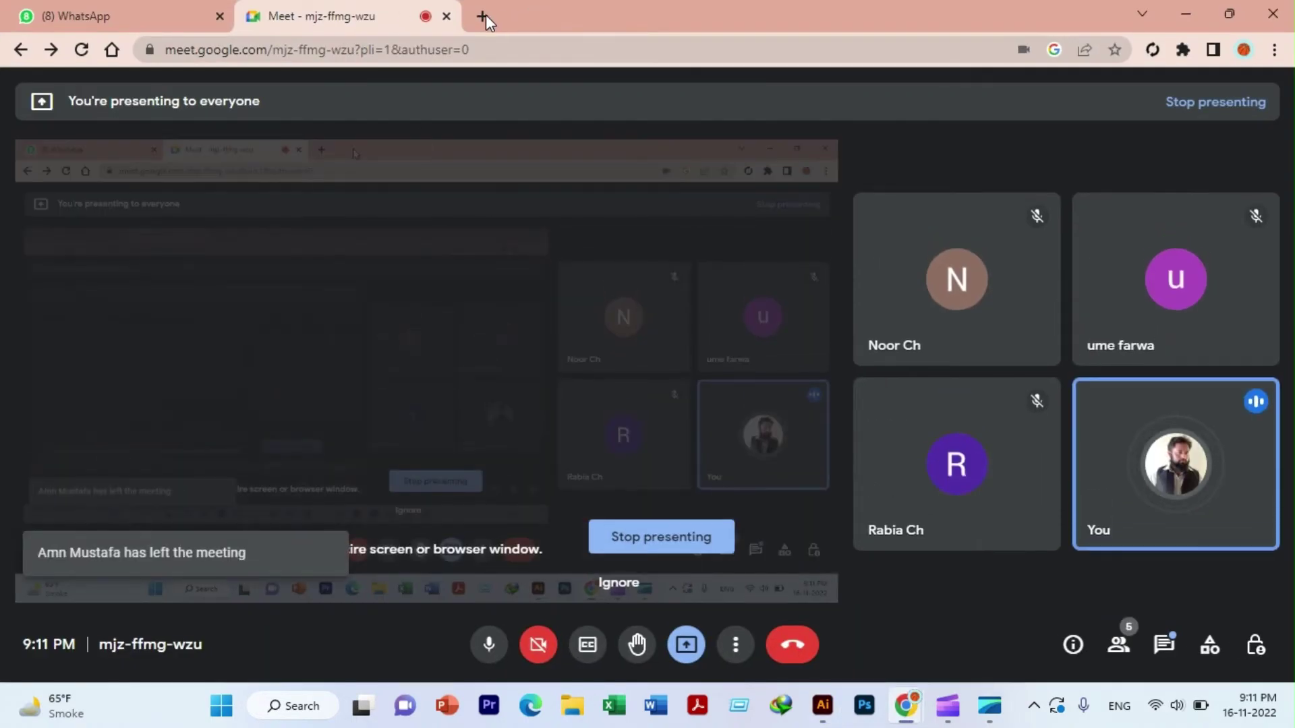
left_click(481, 15)
left_click(495, 47)
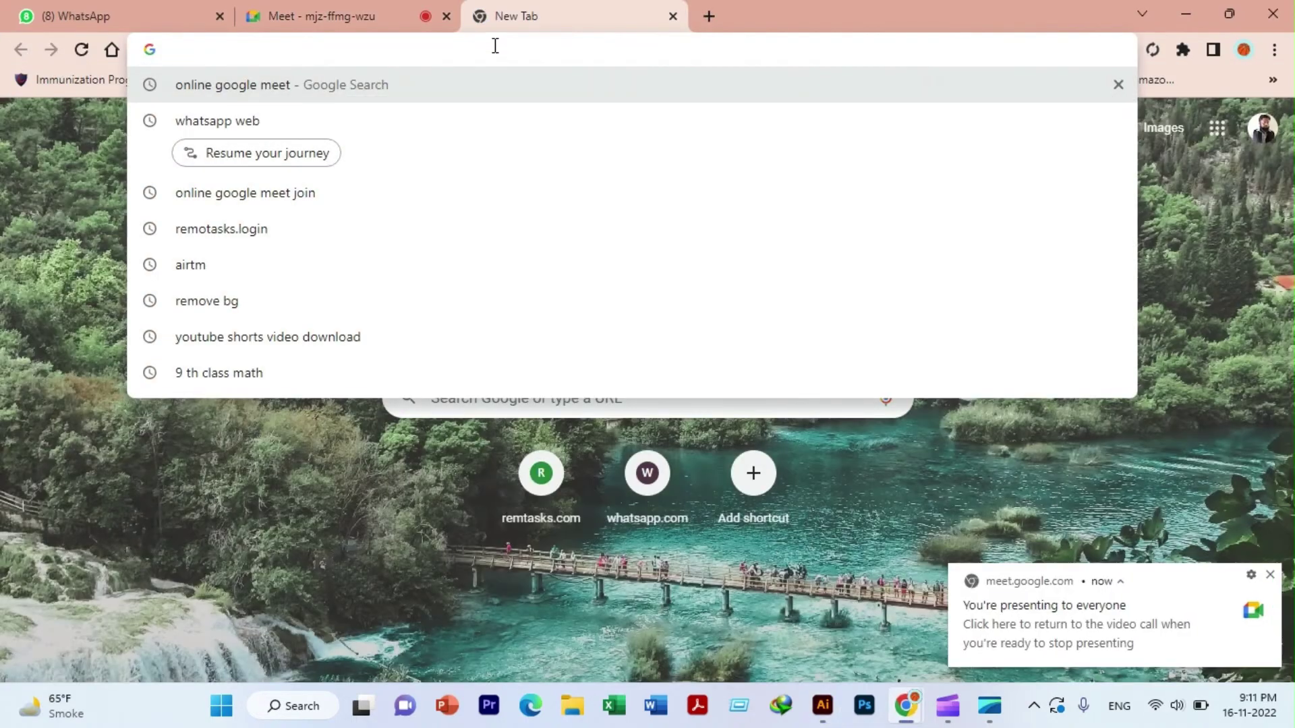
type("desi")
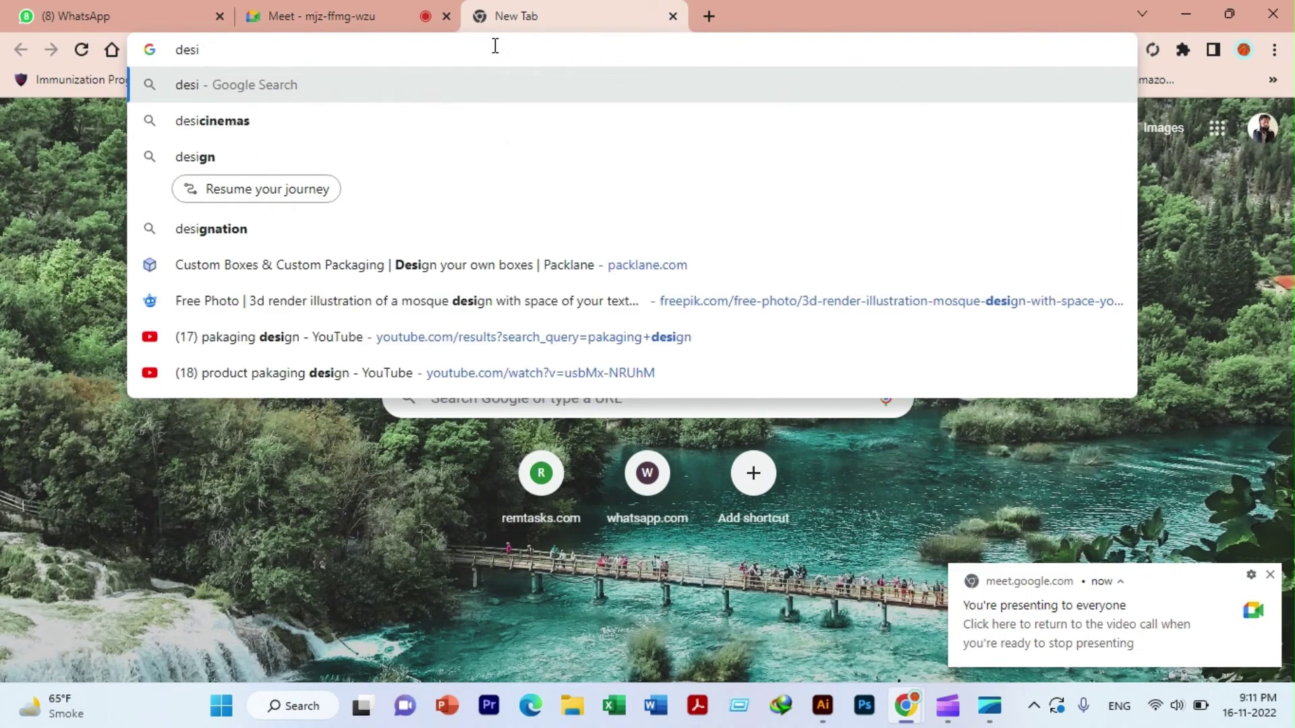
type("cription")
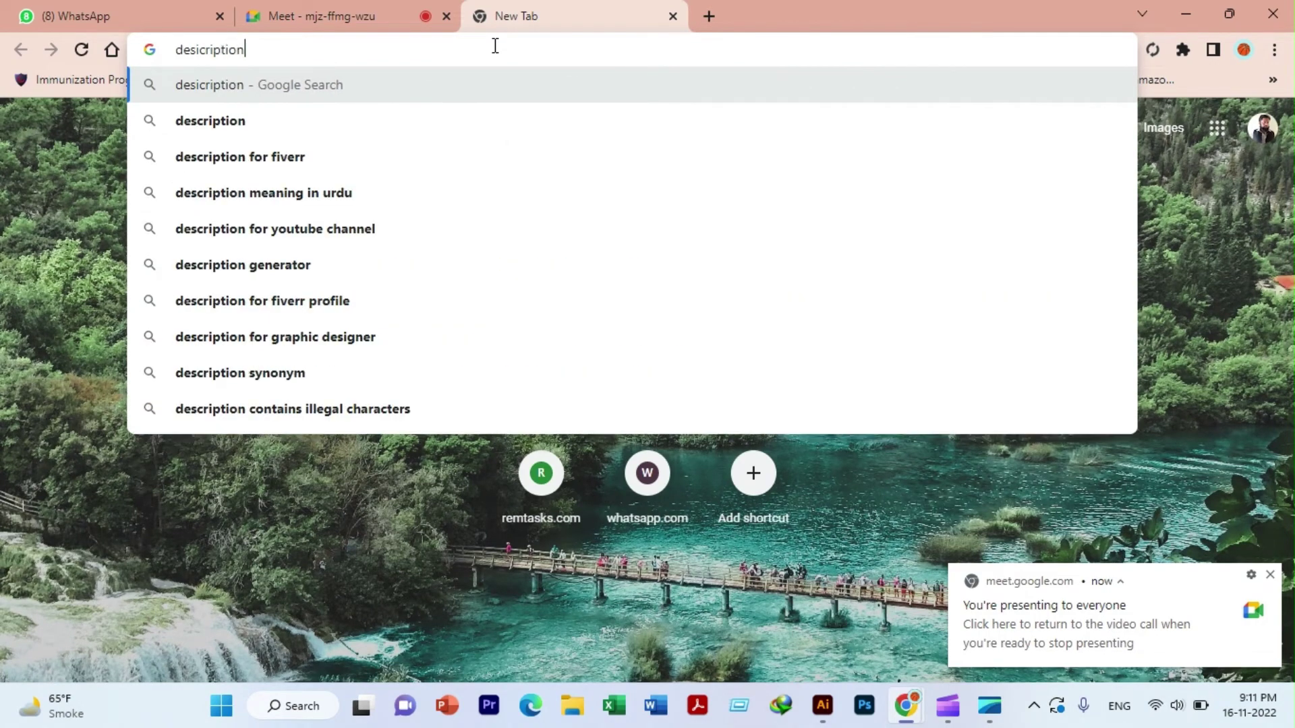
type(" lays")
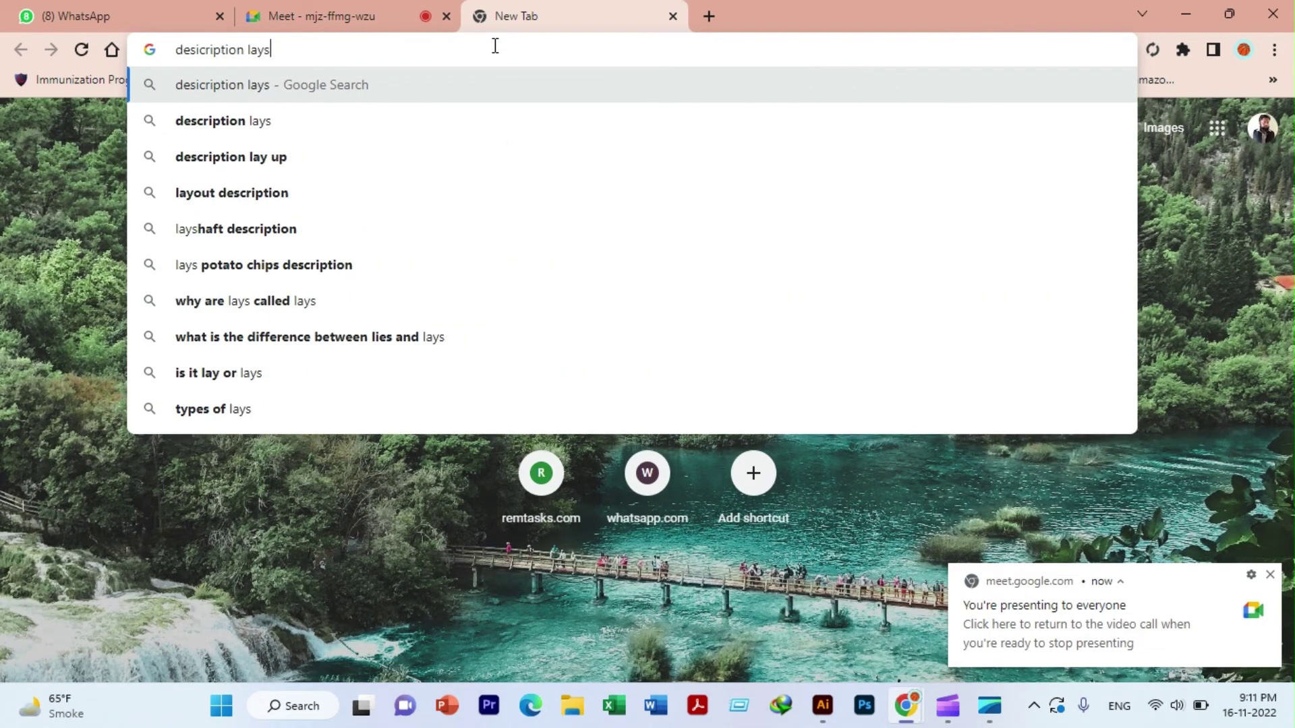
key("Return")
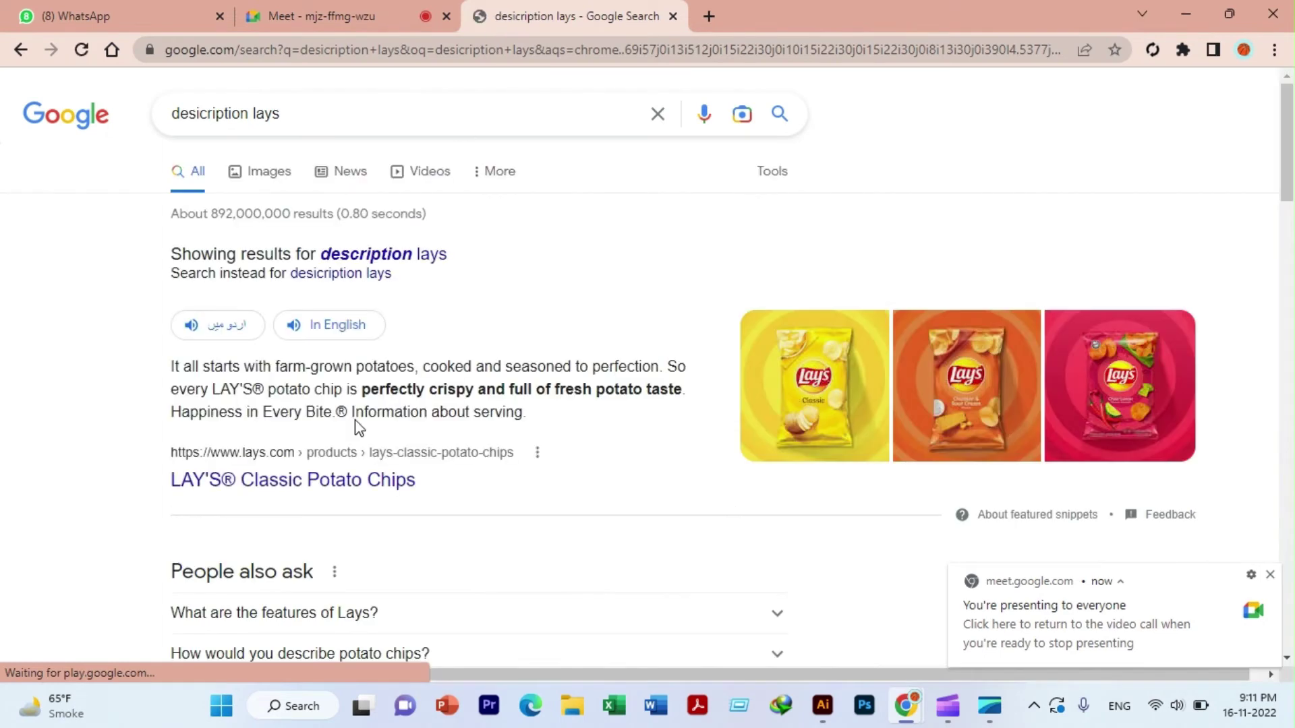
left_click_drag(525, 412, 159, 373)
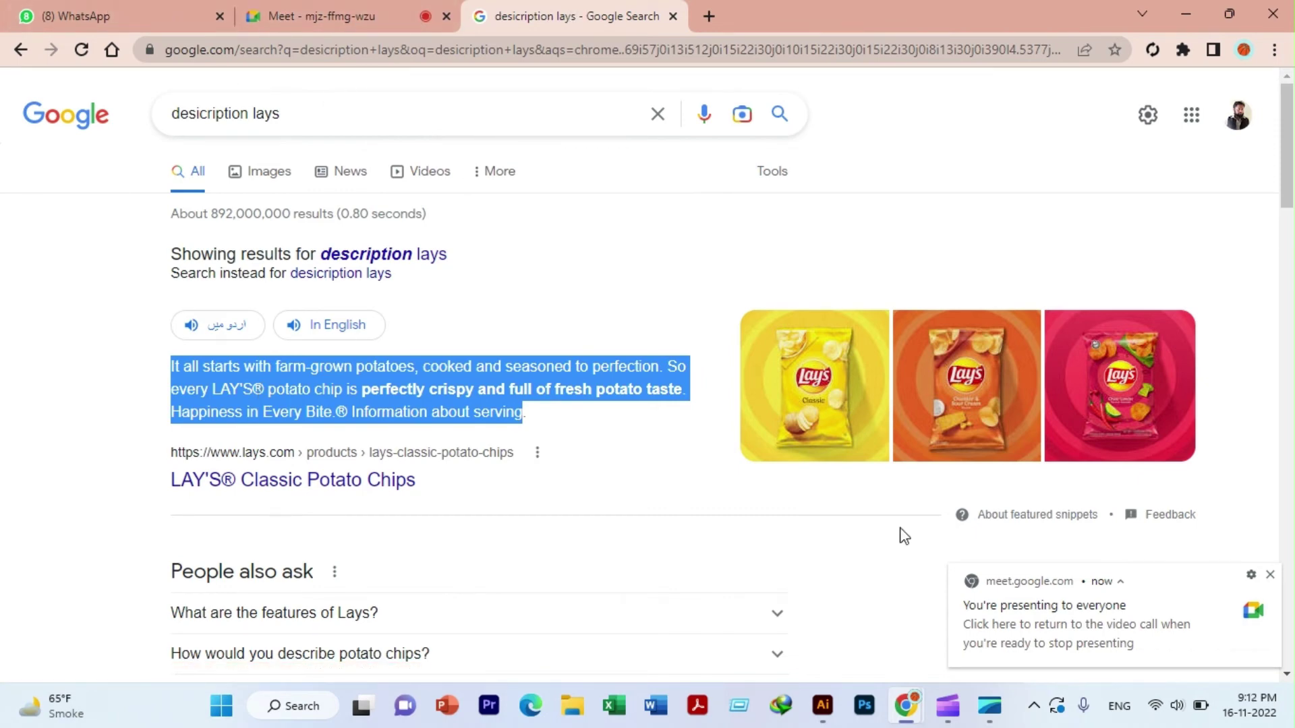
- Replace the Lorem ipsum placeholder with the pasted farm-grown potatoes description
left_click(823, 705)
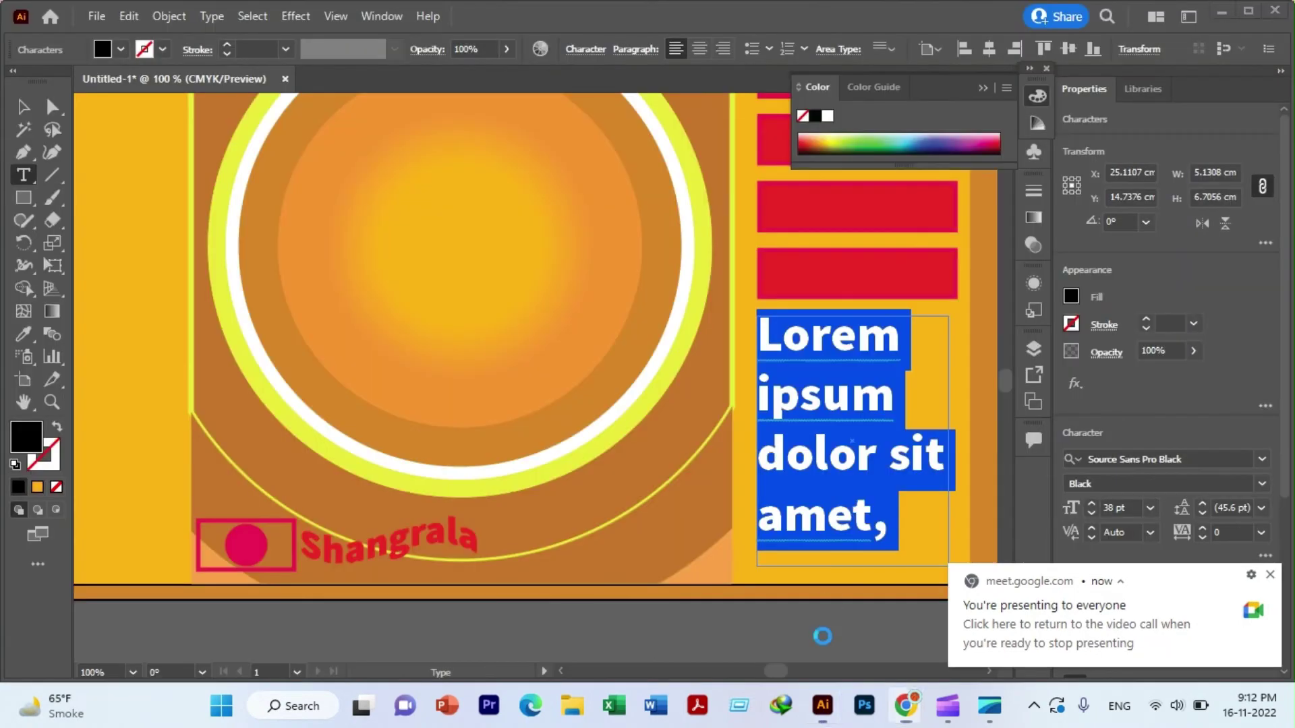
left_click(866, 381)
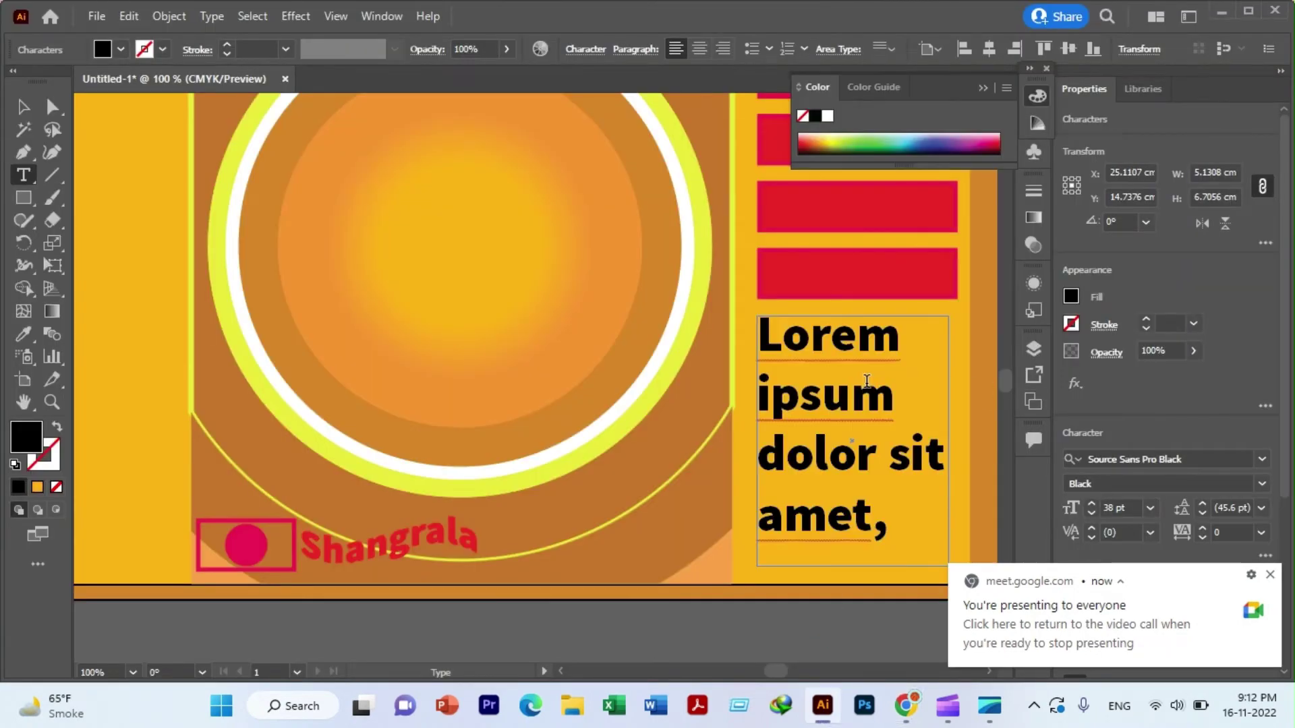
double_click(907, 361)
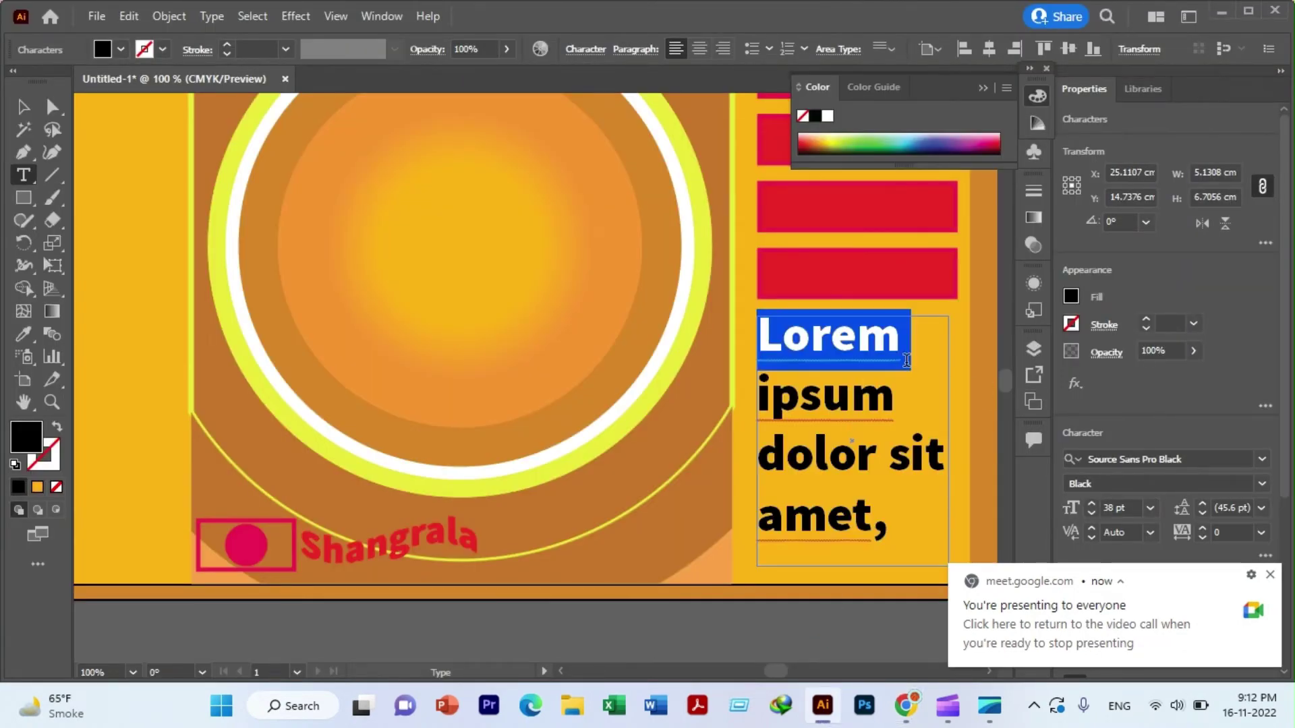
triple_click(907, 360)
key("BackSpace")
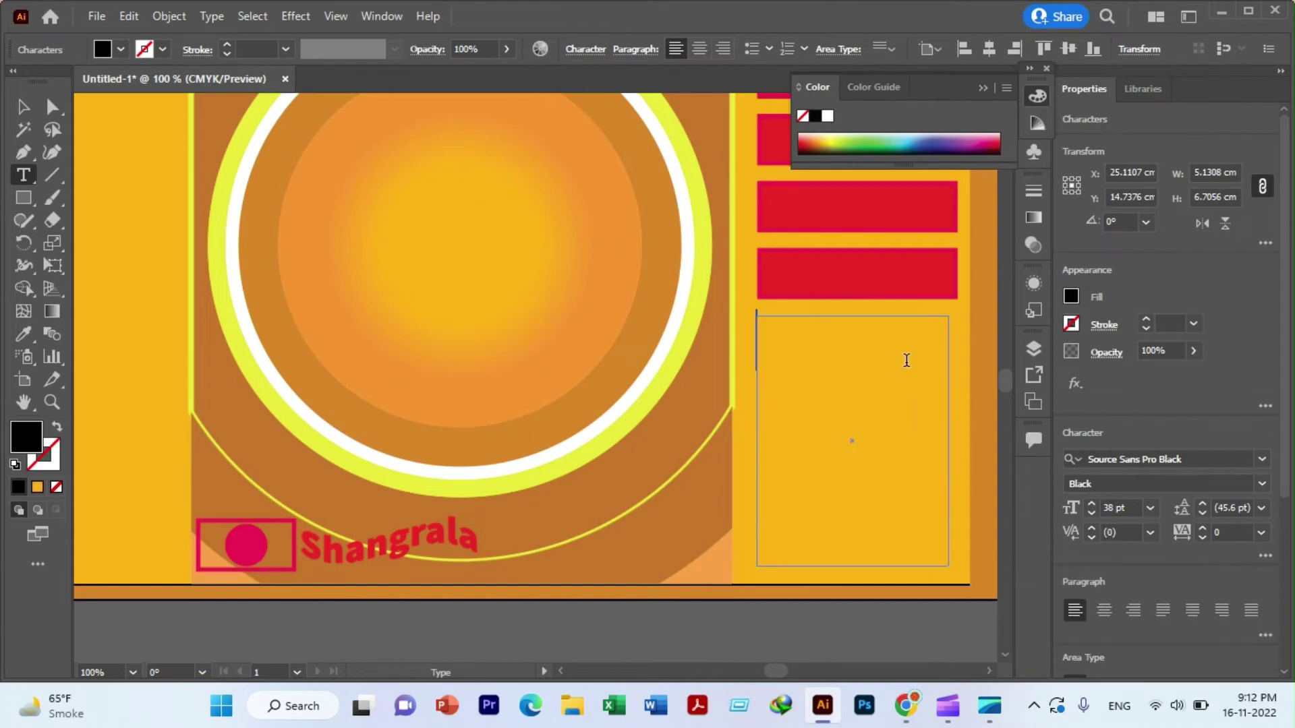
key("ctrl+v")
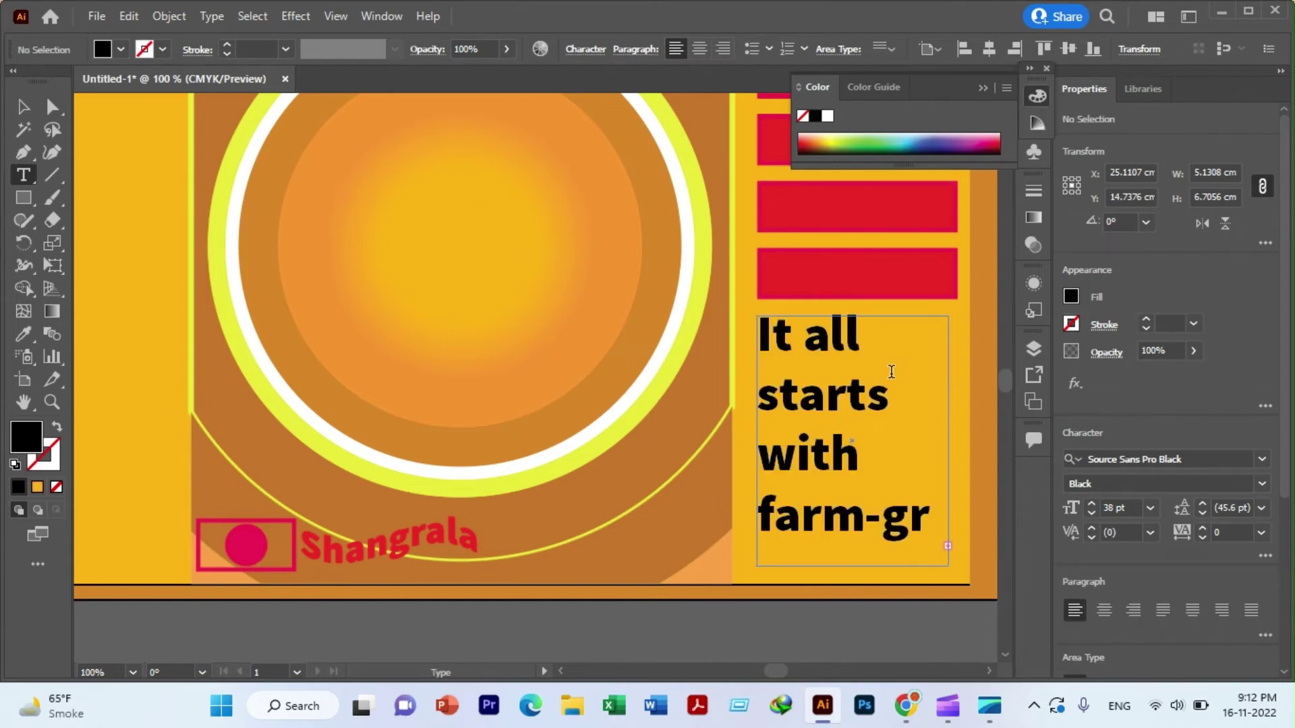
- Set the description to 14 pt, justified with the last line aligned left
triple_click(891, 376)
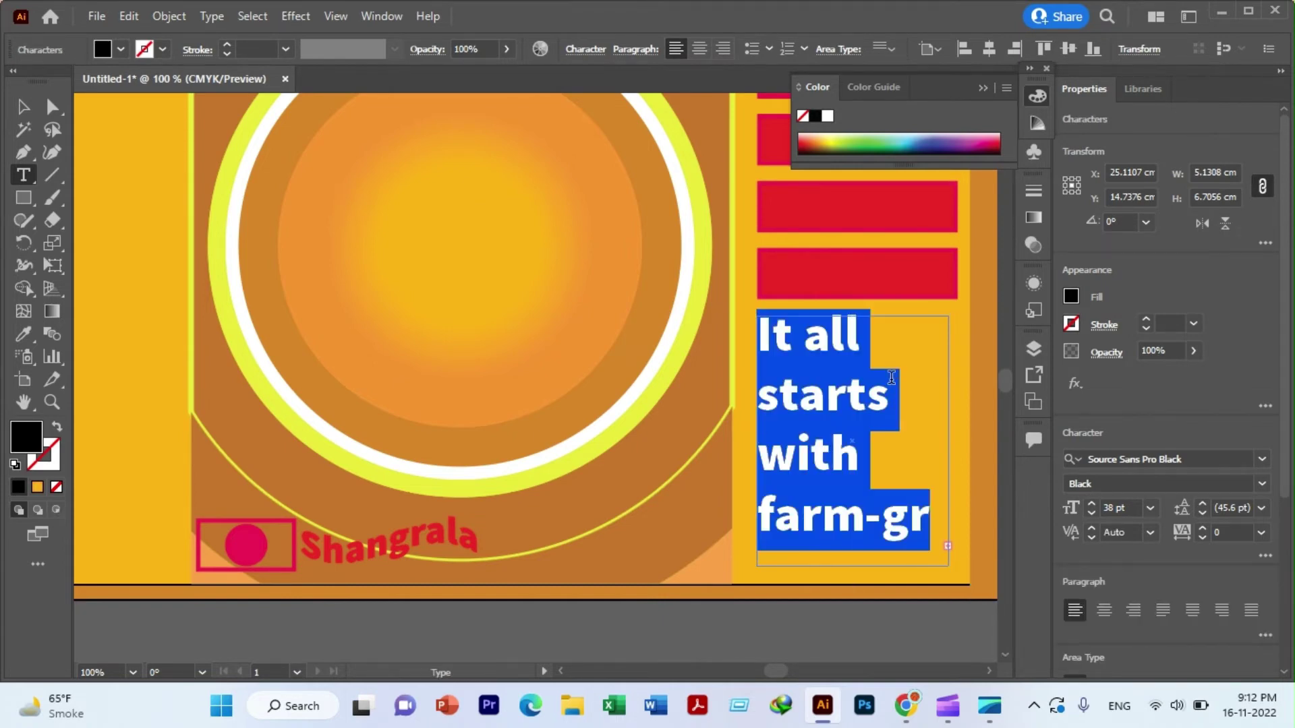
left_click(1149, 507)
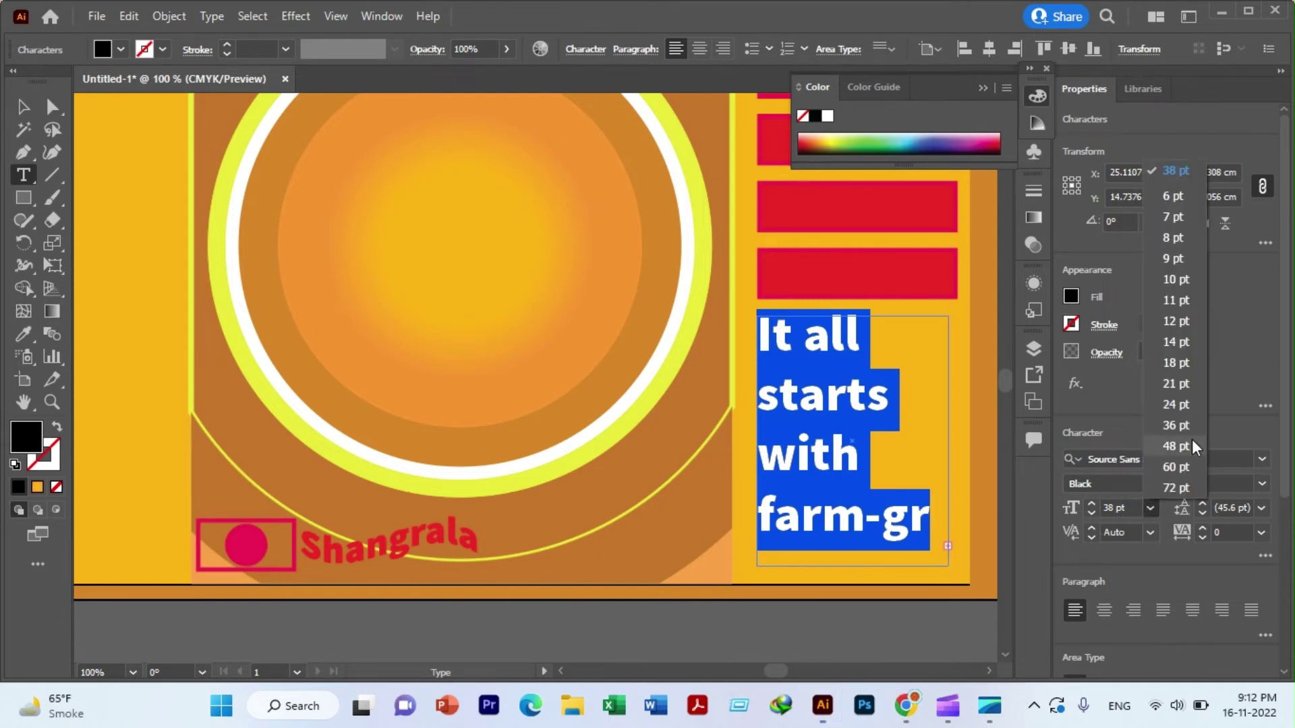
left_click(1172, 344)
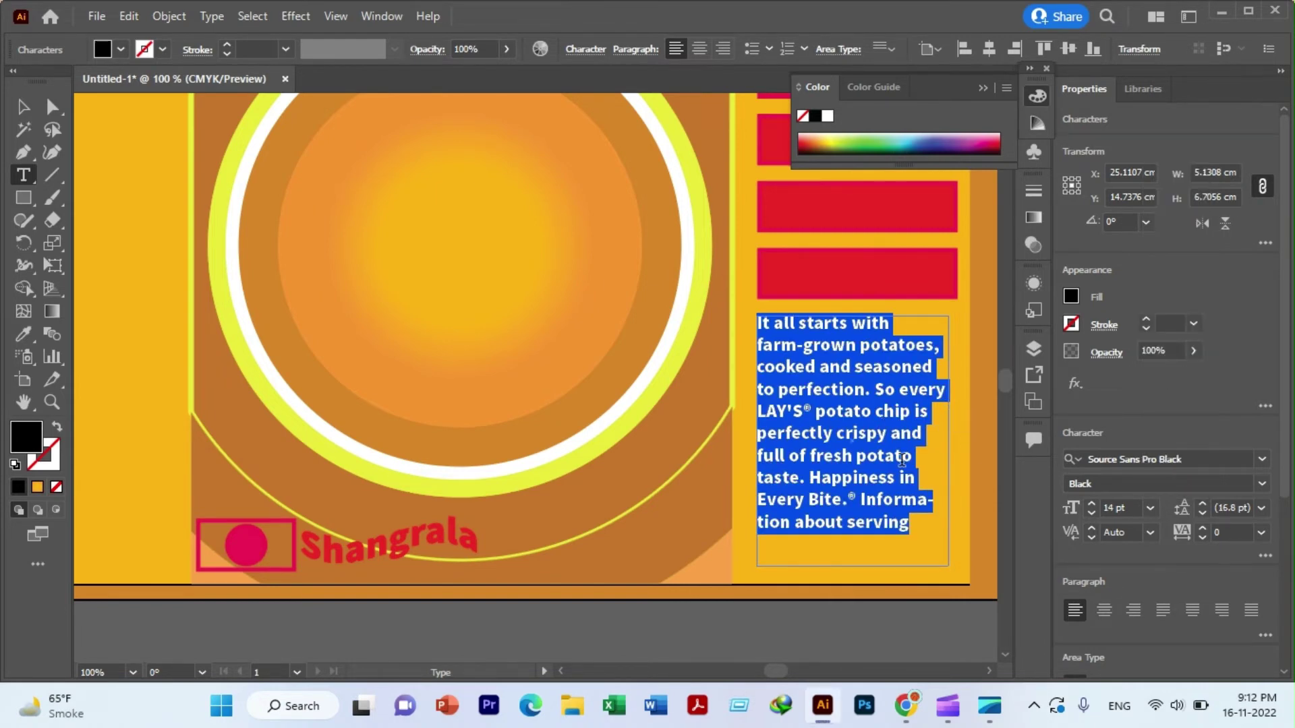
left_click(1104, 612)
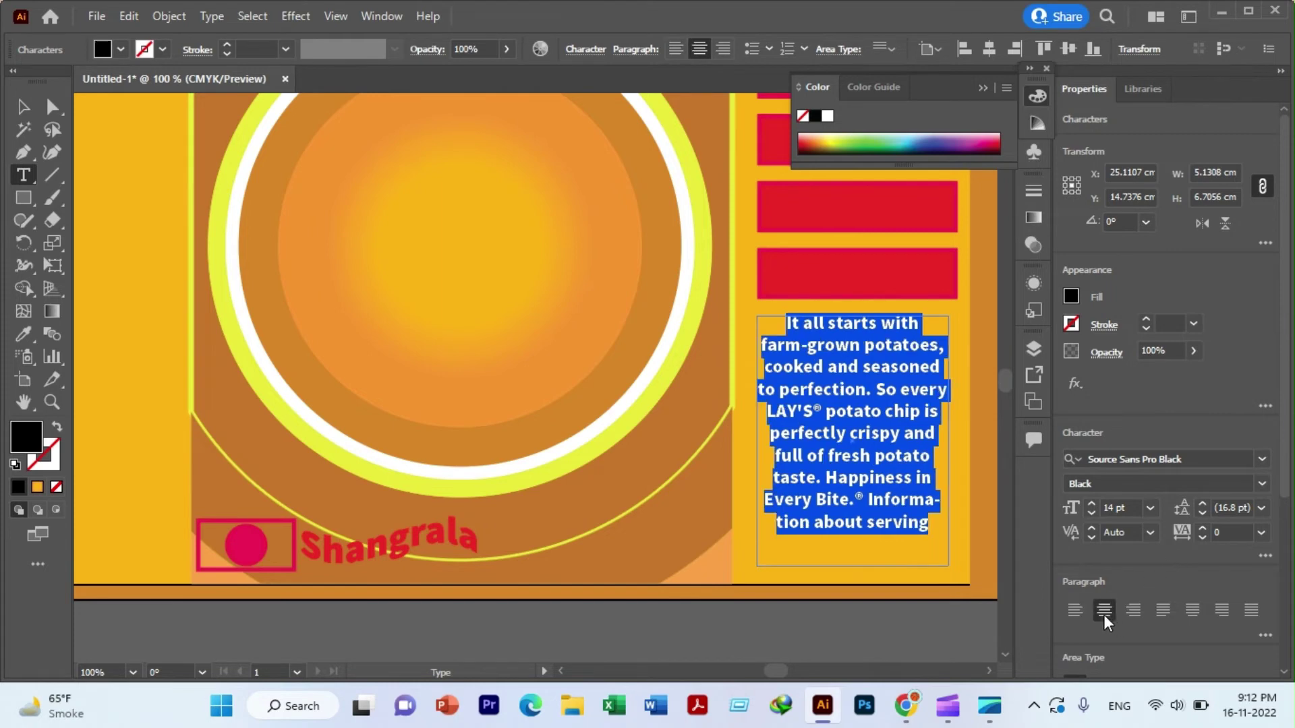
left_click(1159, 609)
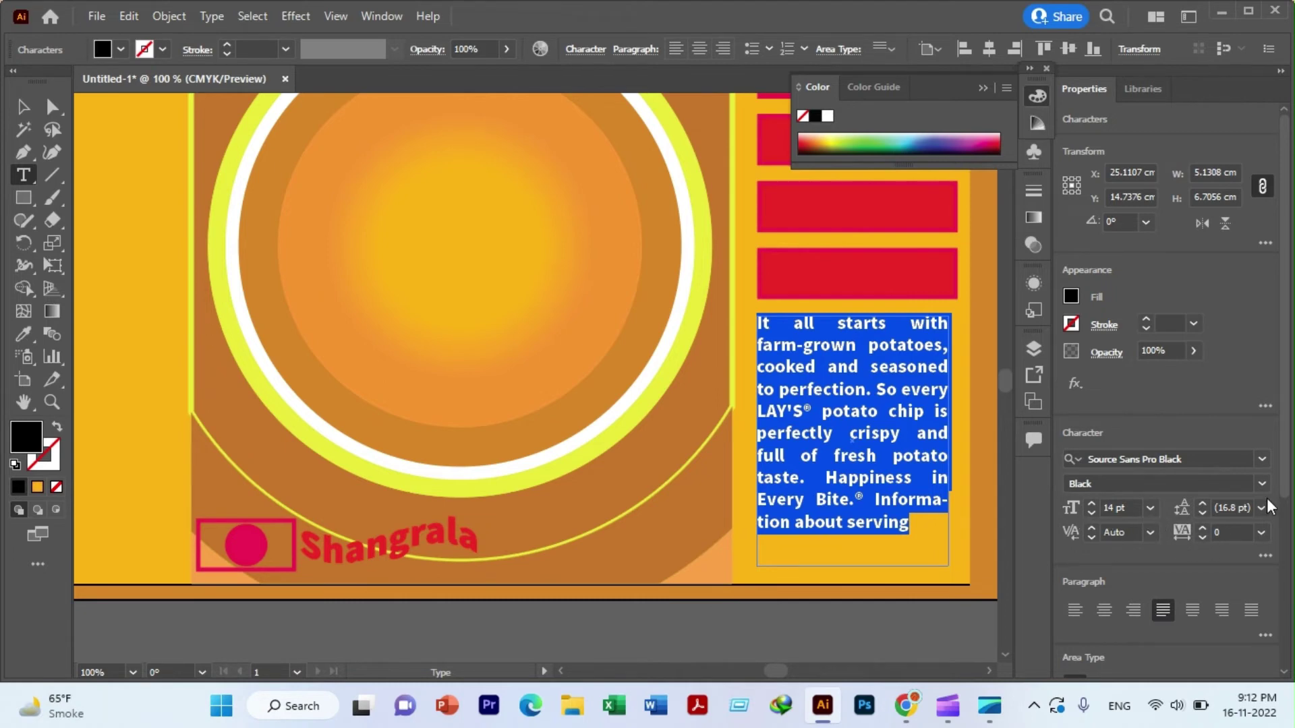
left_click(1265, 555)
left_click(597, 548, "ctrl")
- Delete the placeholder Lorem ipsum text on the top red bar
scroll(843, 393, "up", 1)
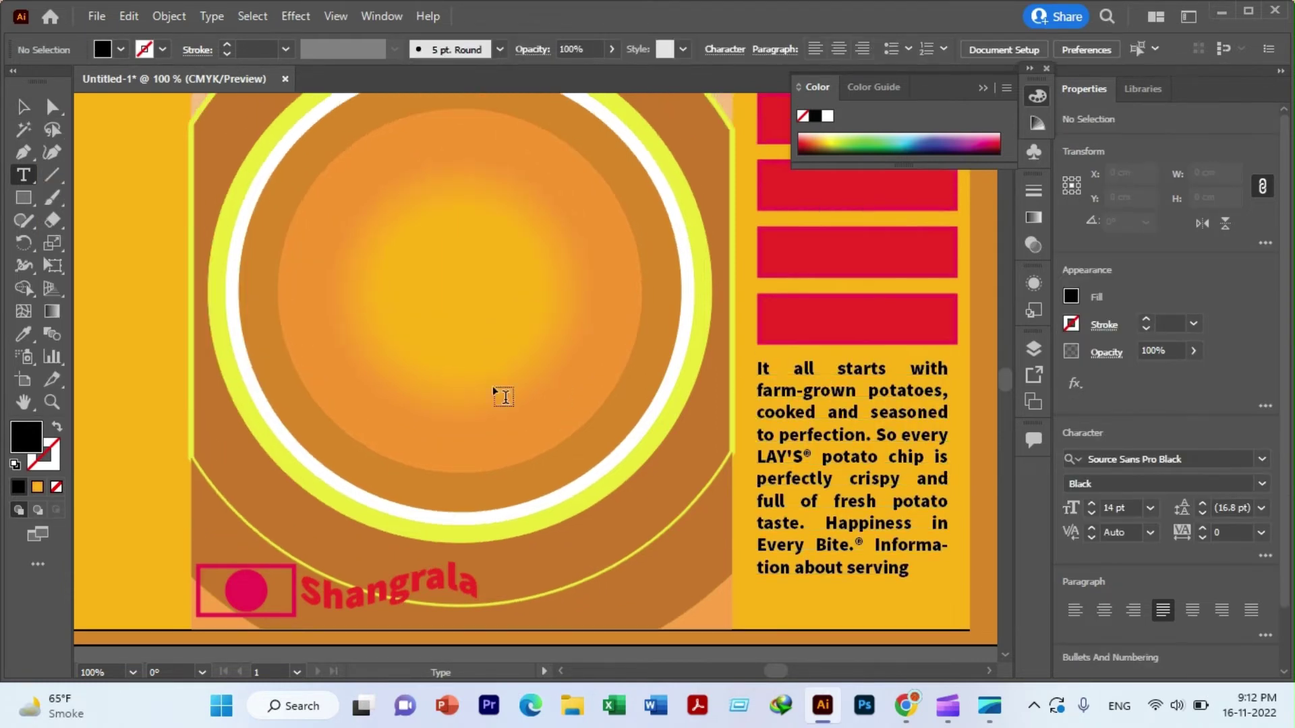
scroll(500, 396, "up", 10)
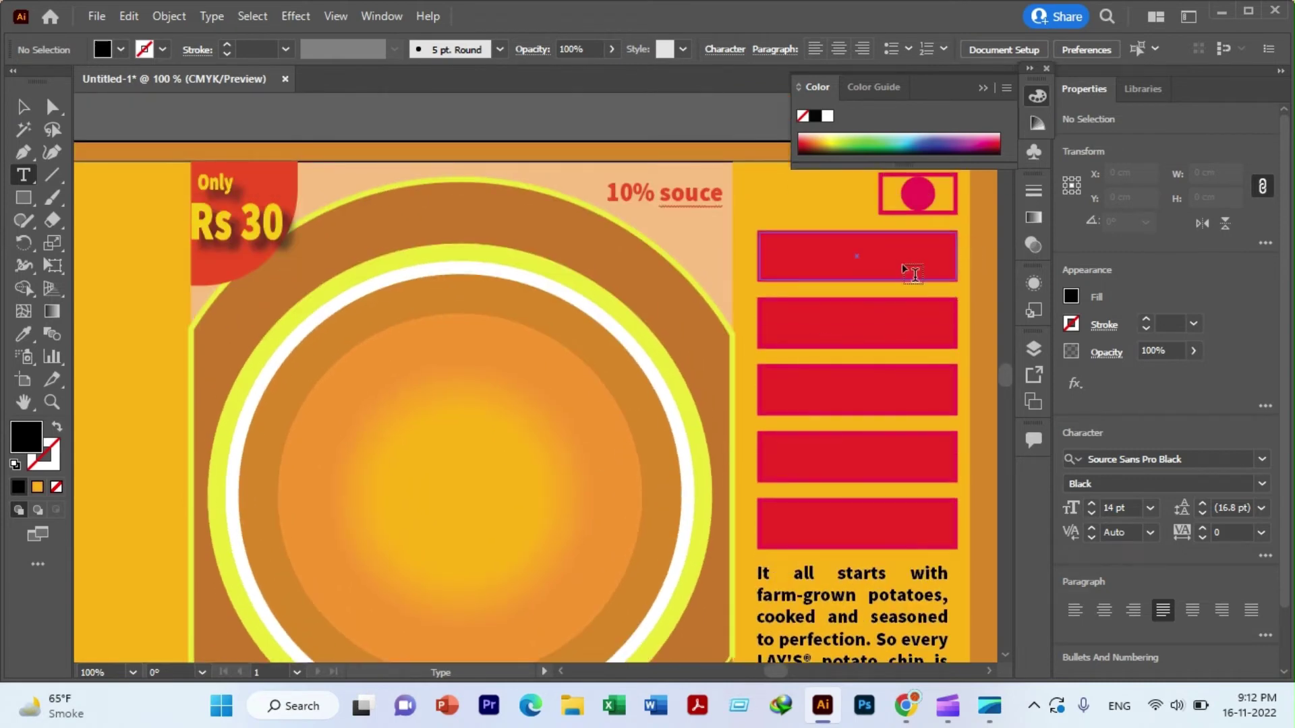
left_click(904, 264)
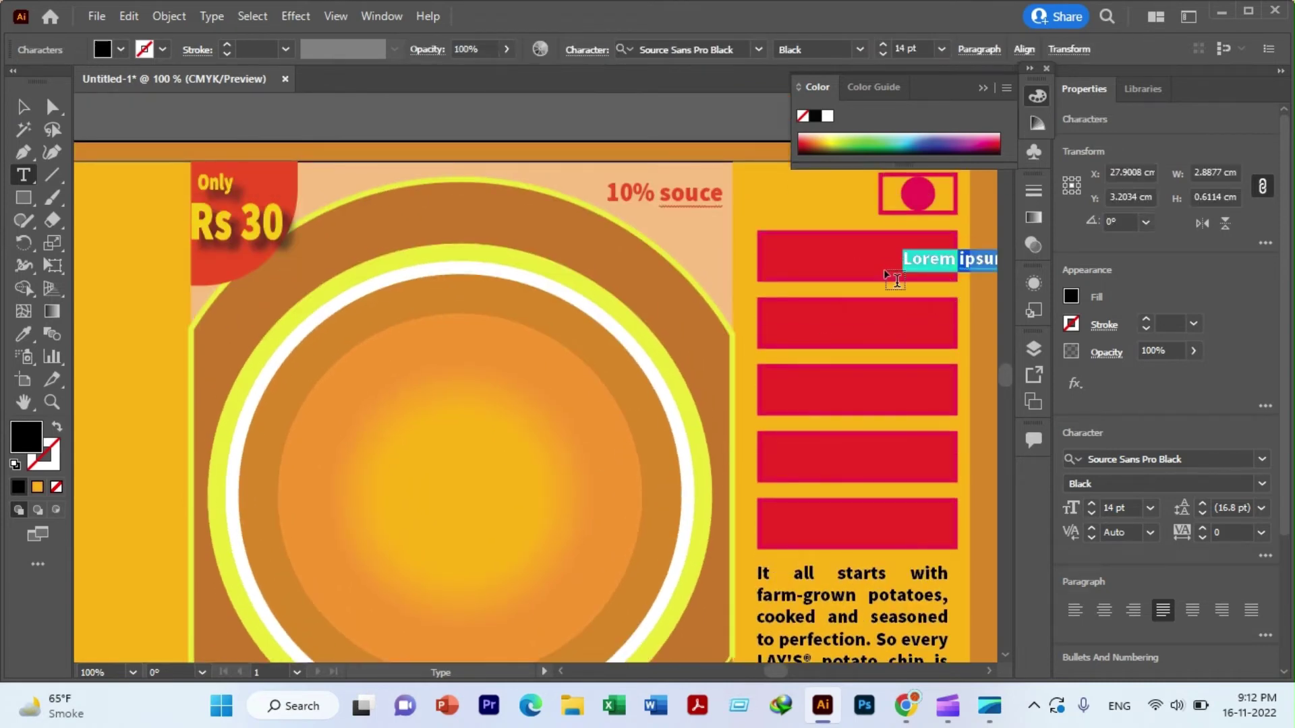
key("BackSpace")
left_click(23, 106)
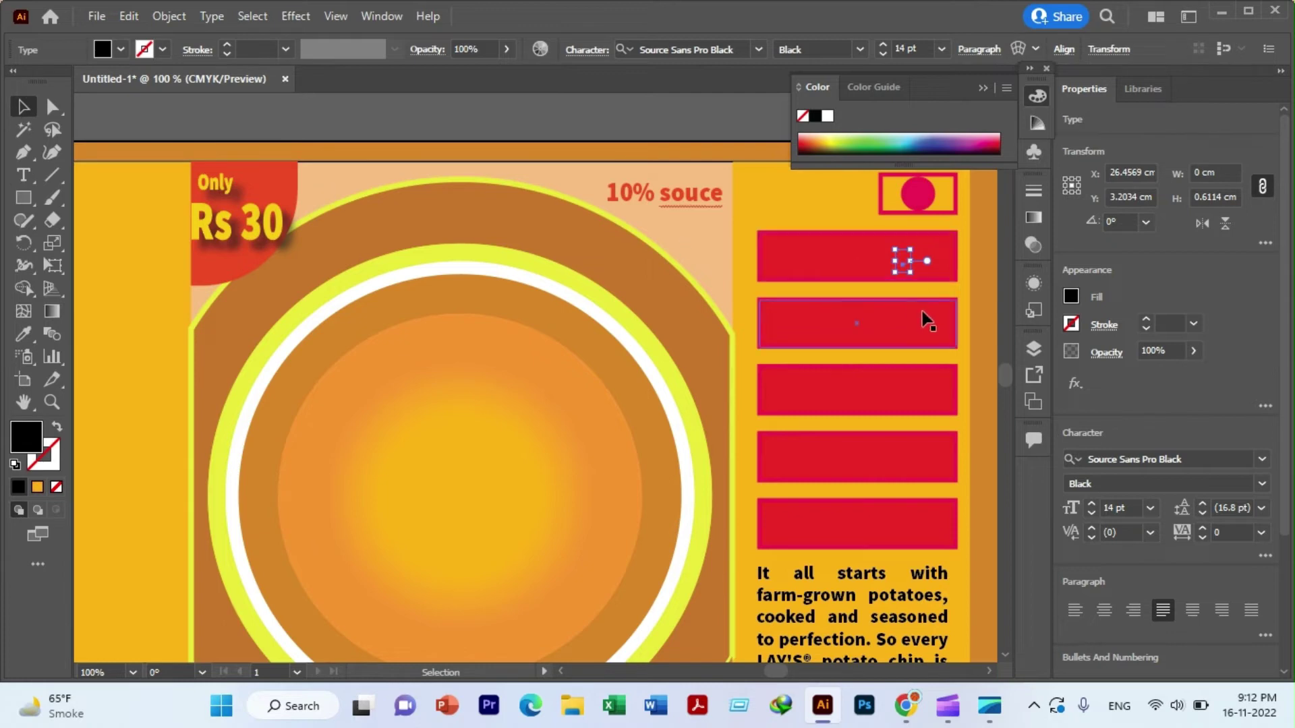
left_click(962, 249)
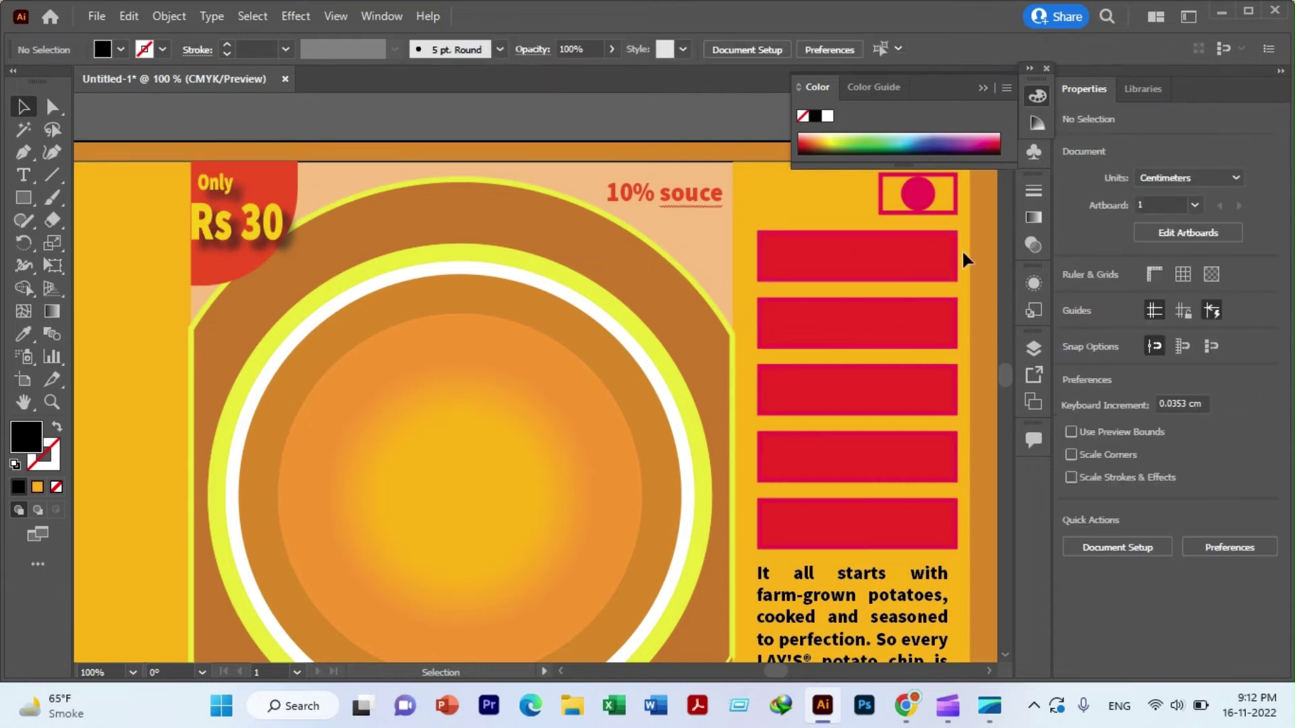
- Round the top red bar's bottom-right corner with its live-corner widget
left_click(922, 236)
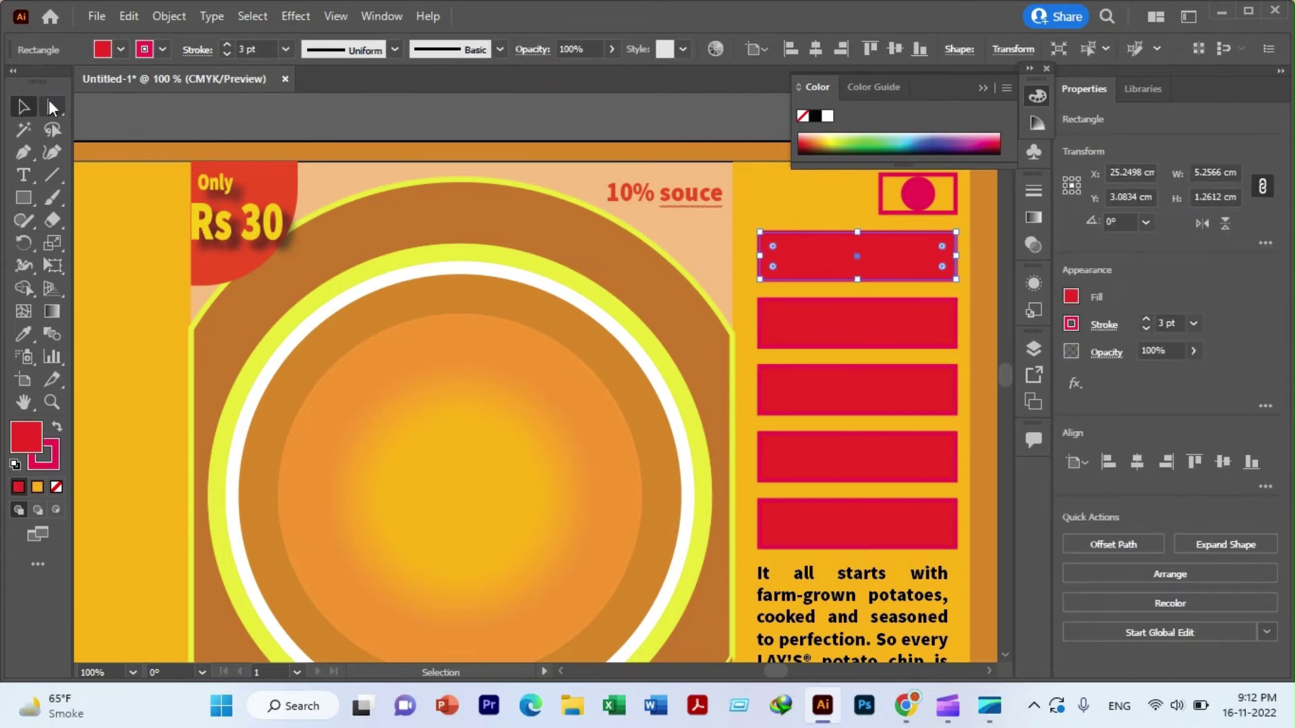
left_click(51, 106)
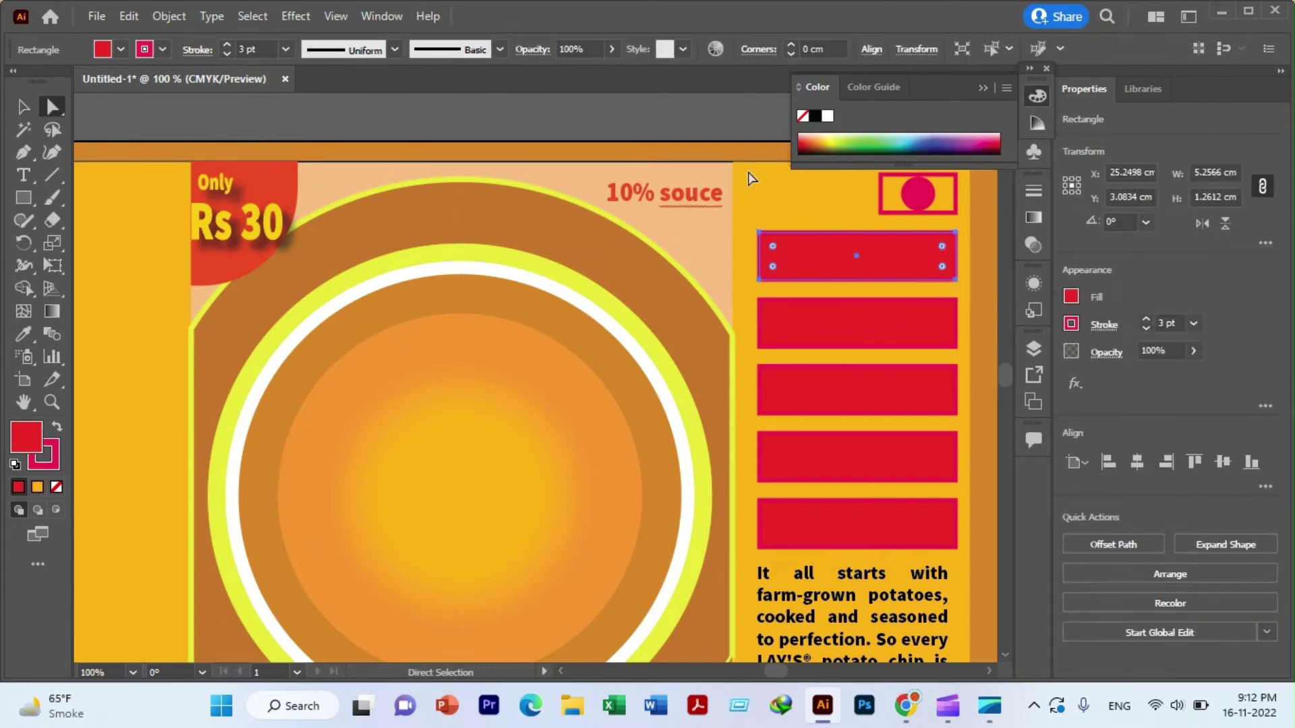
left_click(786, 202)
left_click(956, 273)
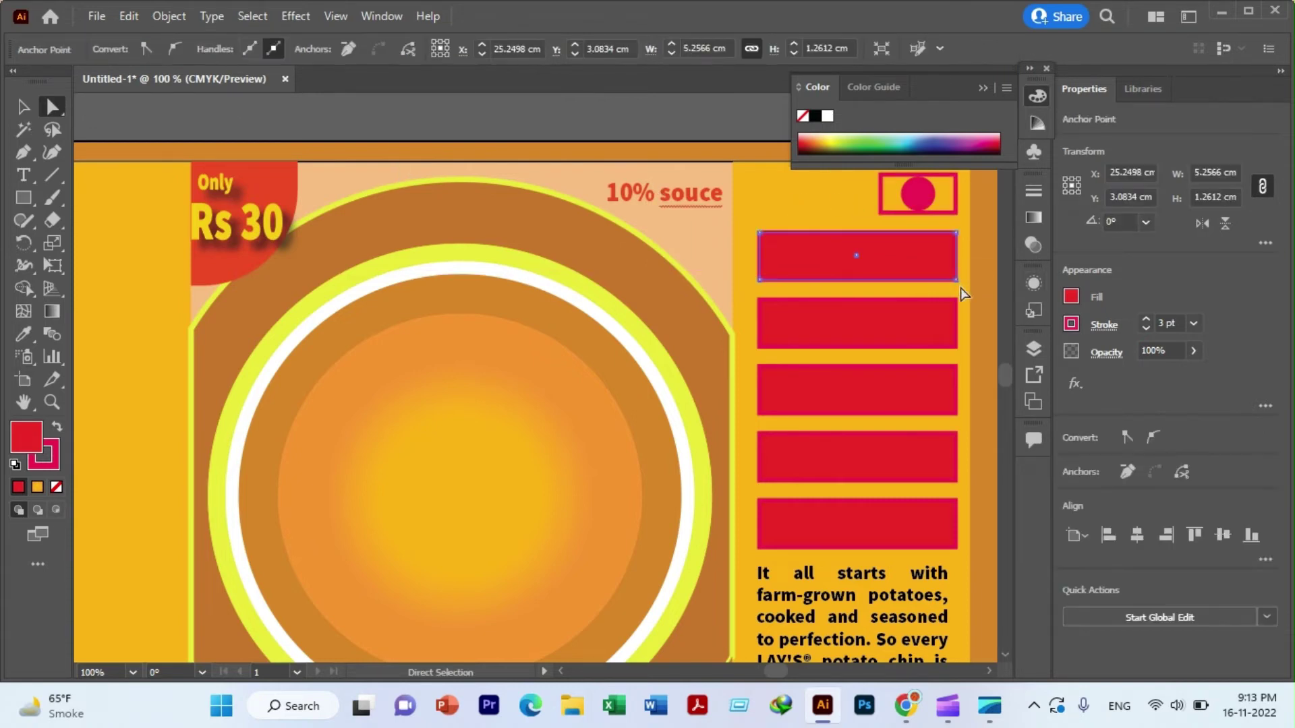
left_click(969, 279)
left_click(956, 279)
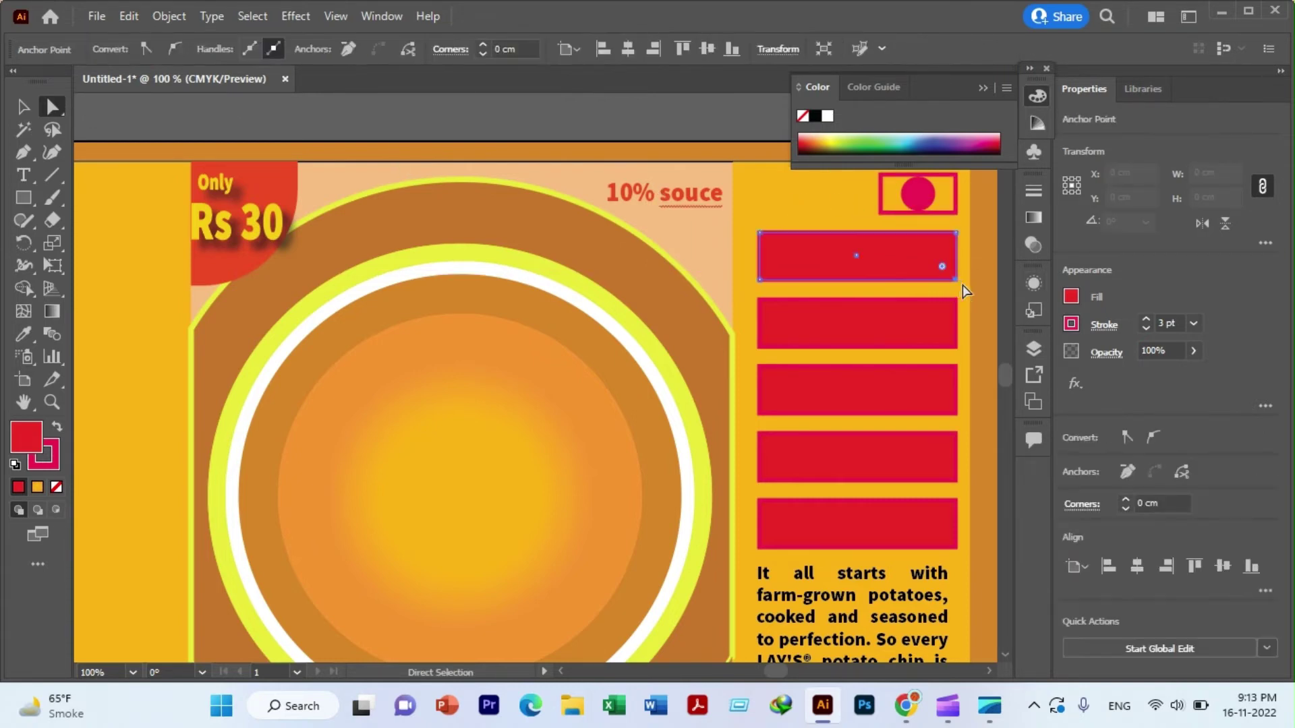
left_click_drag(942, 269, 901, 244)
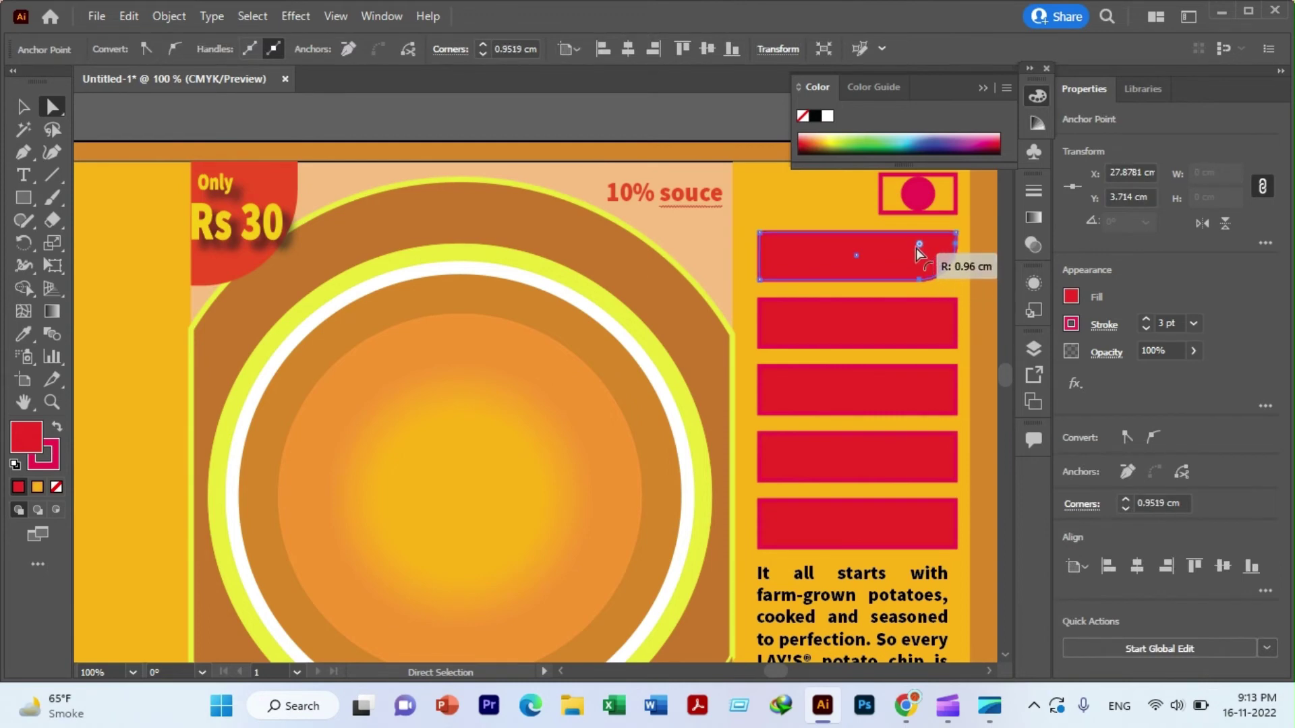
- Pull the second bar's bottom-right corner up into a wedge shape
left_click(956, 347)
left_click_drag(954, 345, 945, 341)
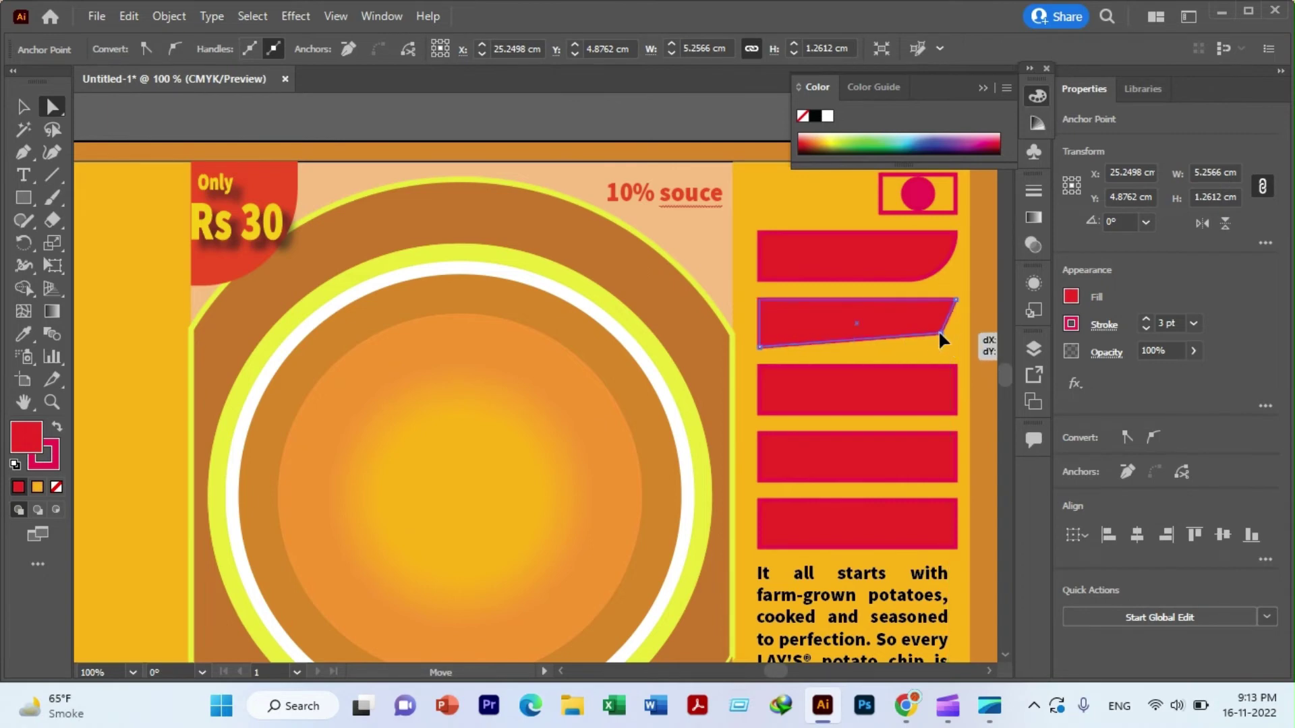
key("ctrl+z")
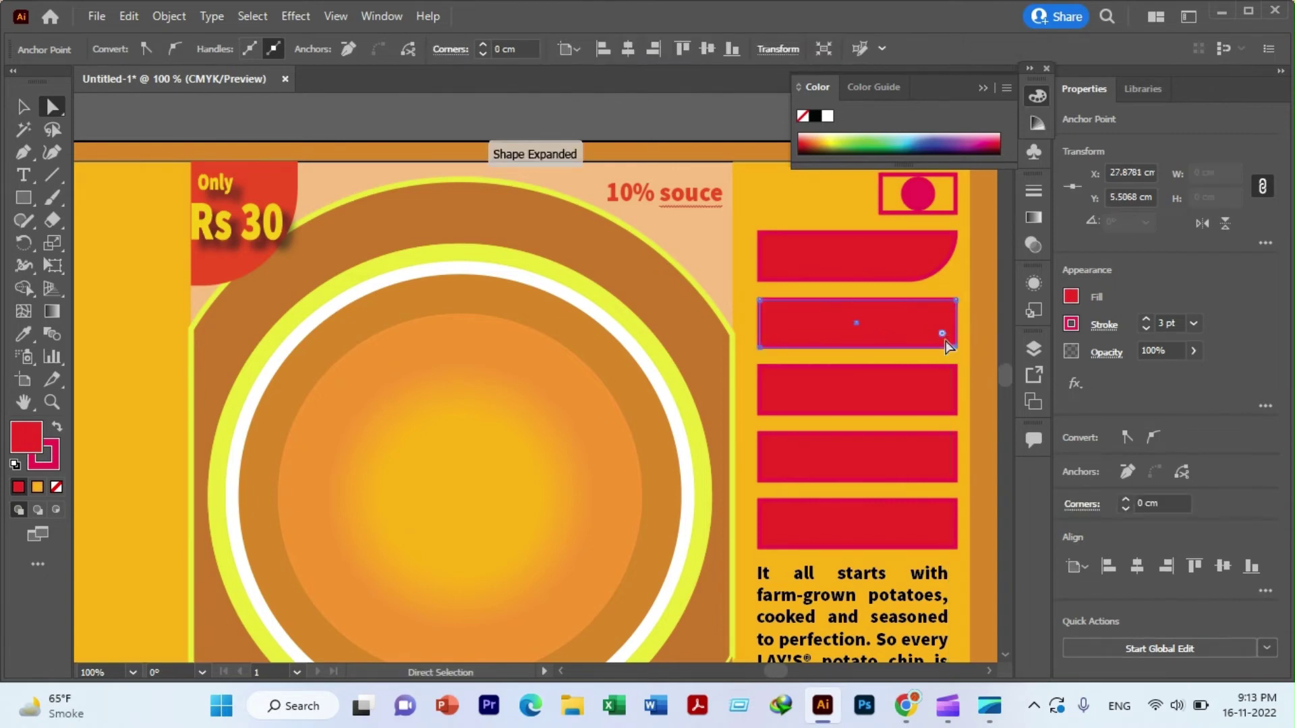
left_click_drag(956, 347, 955, 301)
- Delete the wedge and the three remaining red bars below the rounded top bar
left_click(885, 379)
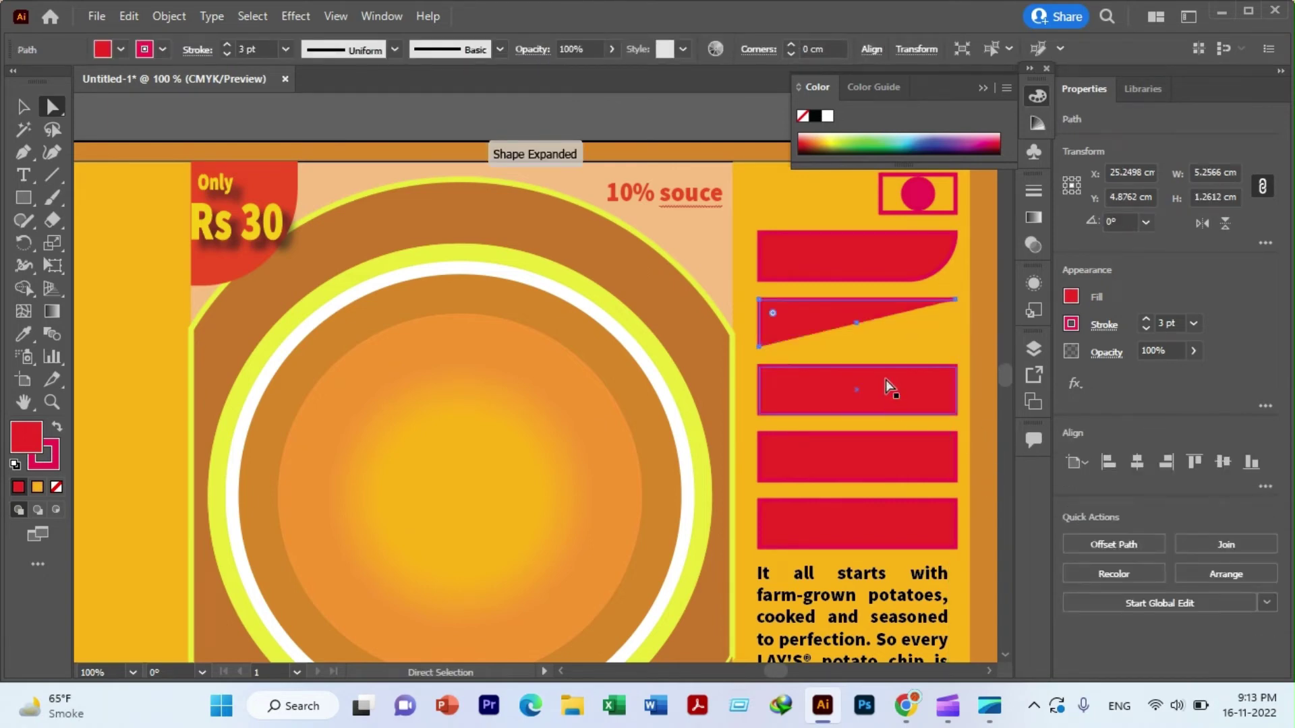
key("Delete")
left_click(854, 318)
key("Delete")
left_click(905, 457)
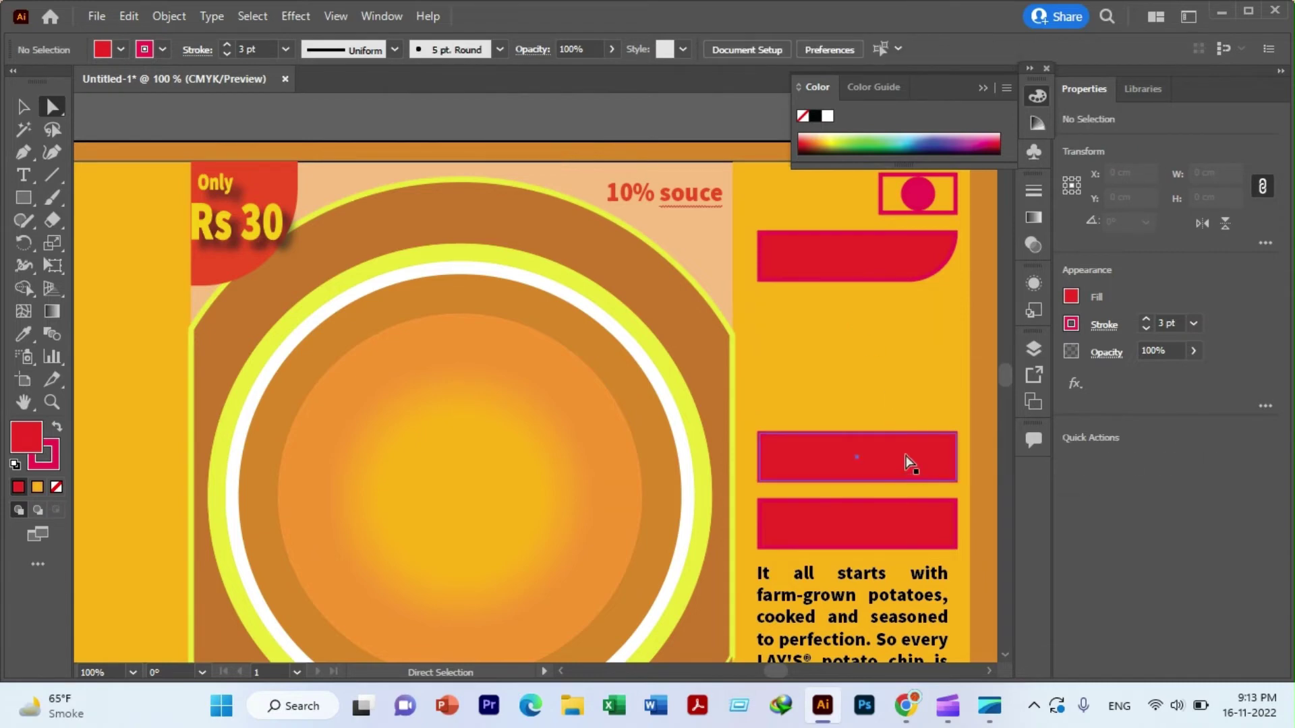
key("Delete")
left_click(883, 508)
key("Delete")
left_click(863, 257)
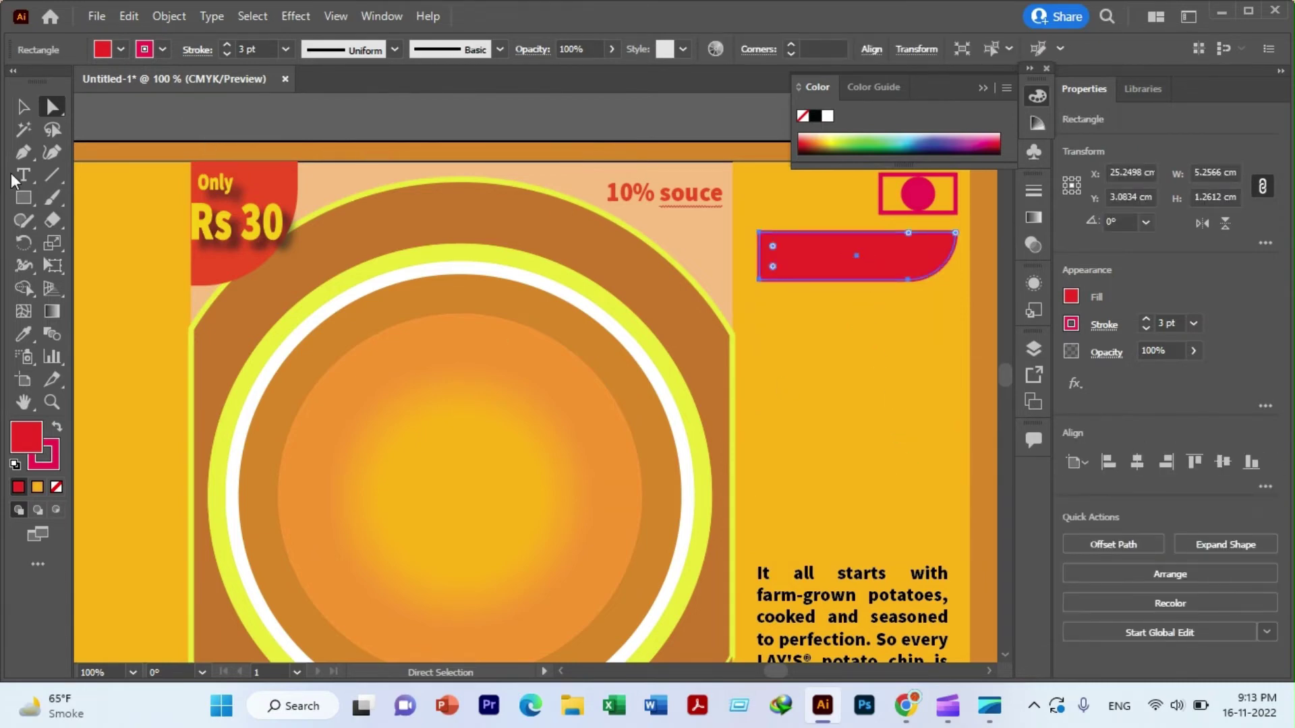
- Copy the rounded red tab downward and repeat it into four evenly stacked tabs
left_click(23, 106)
left_click(793, 320)
left_click(816, 270)
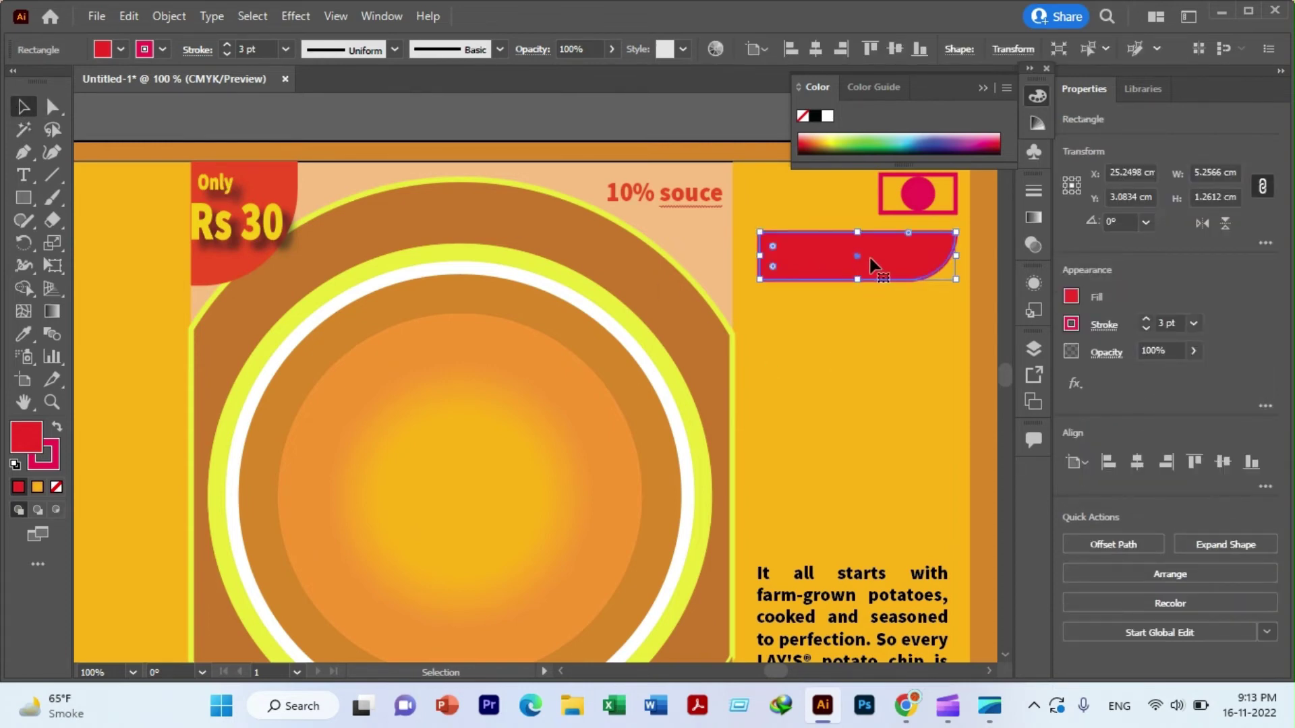
left_click_drag(871, 262, 871, 317)
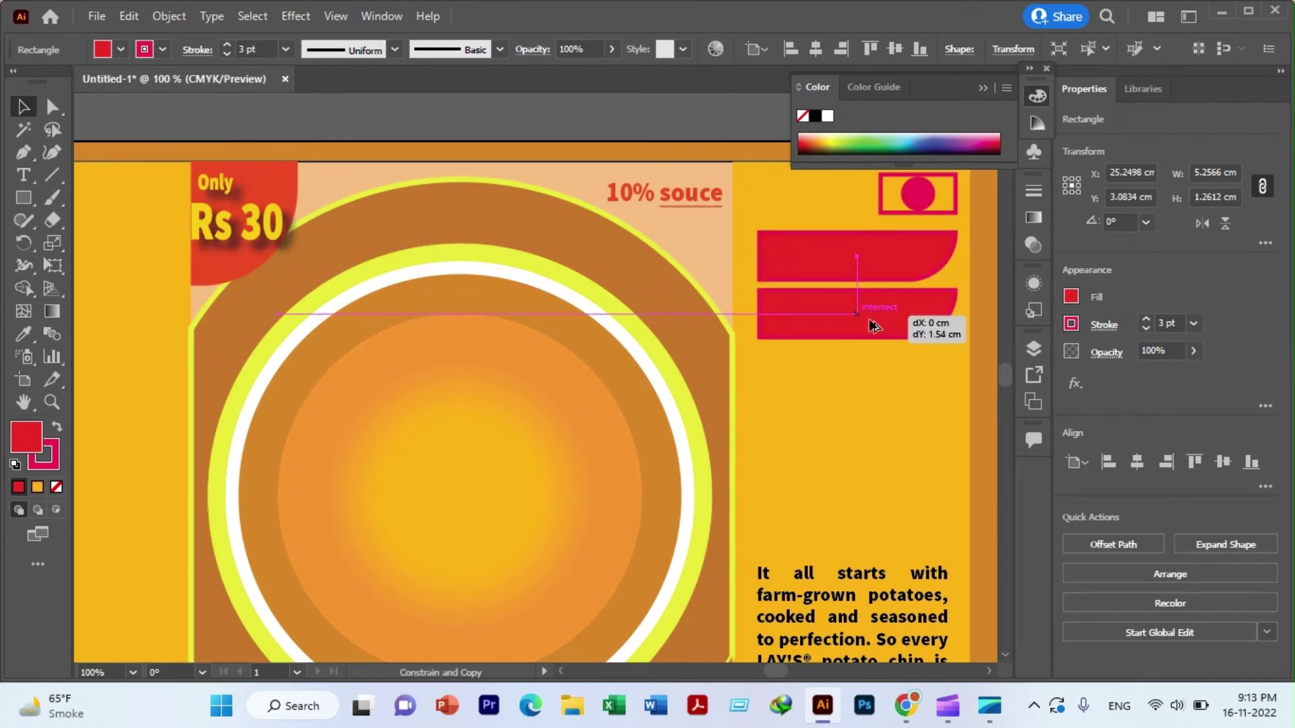
left_click_drag(868, 314, 869, 329)
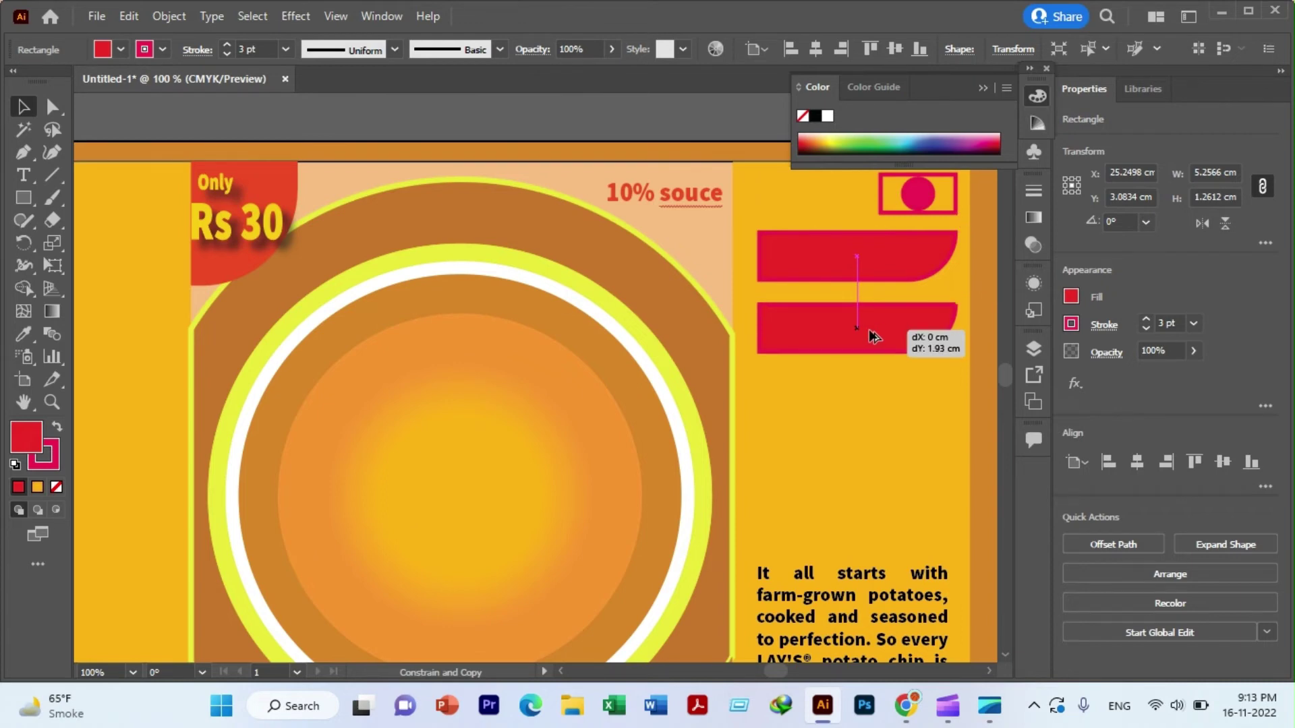
left_click_drag(869, 329, 869, 330)
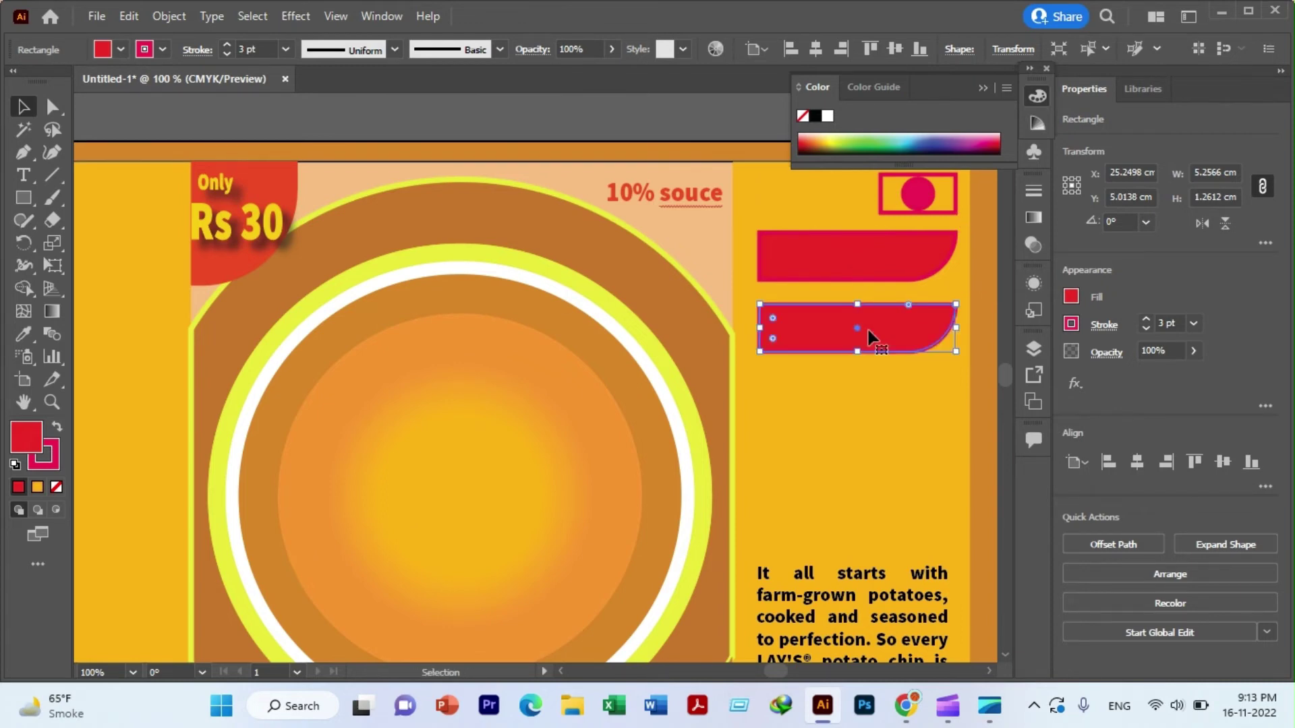
key("ctrl+d")
key("ctrl+d")
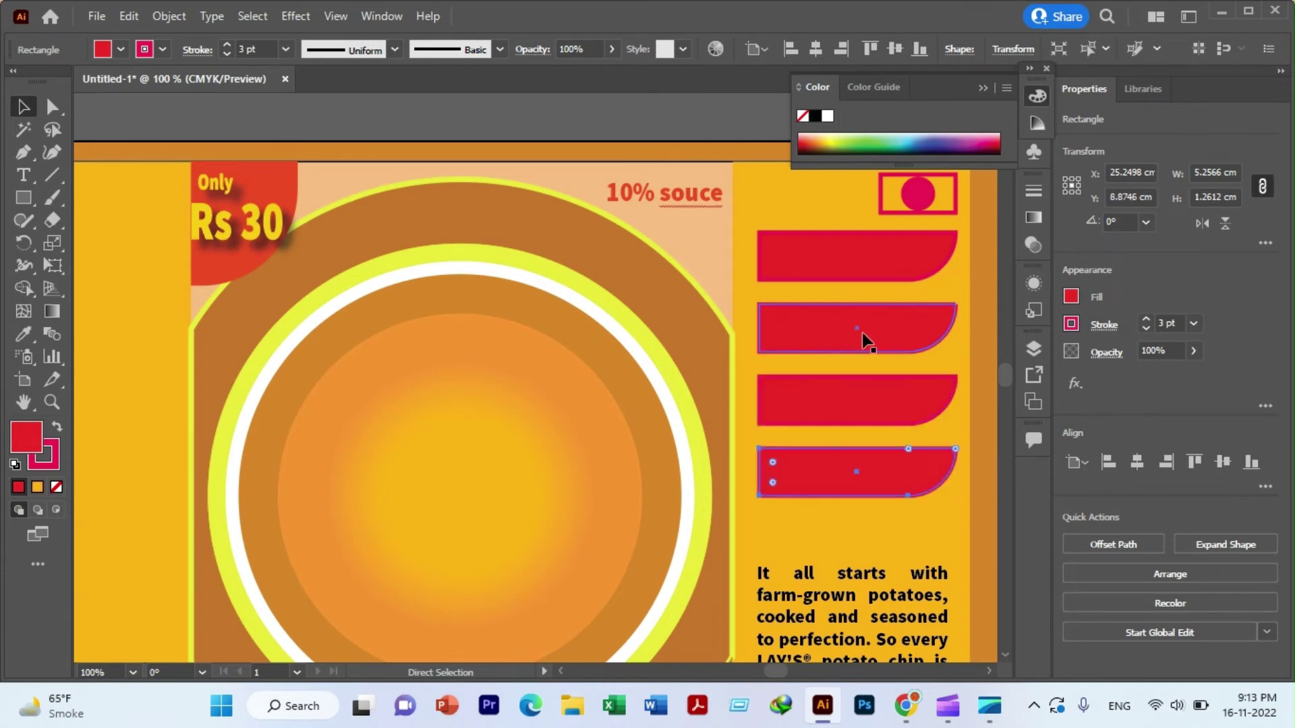
- Remove the fill from all four tabs so only their outlines show
scroll(197, 297, "down", 6)
scroll(197, 296, "up", 5)
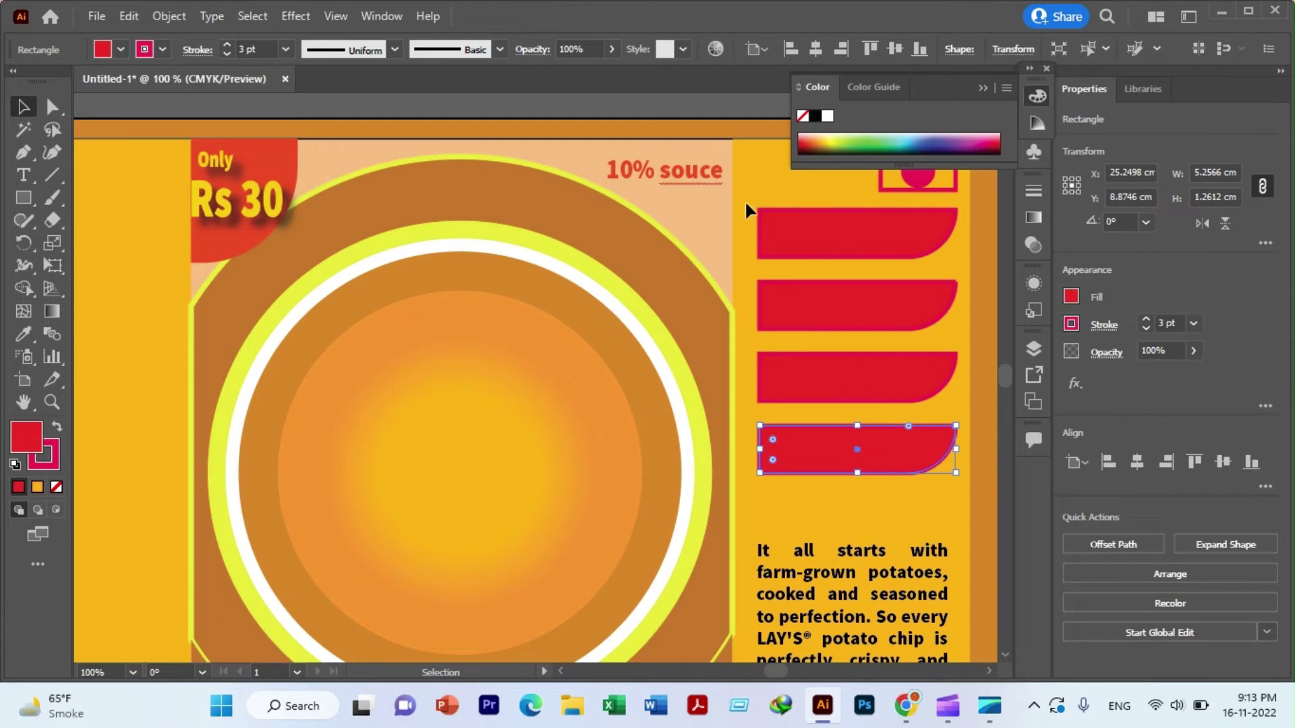
left_click_drag(751, 191, 796, 275)
left_click_drag(843, 444, 842, 441)
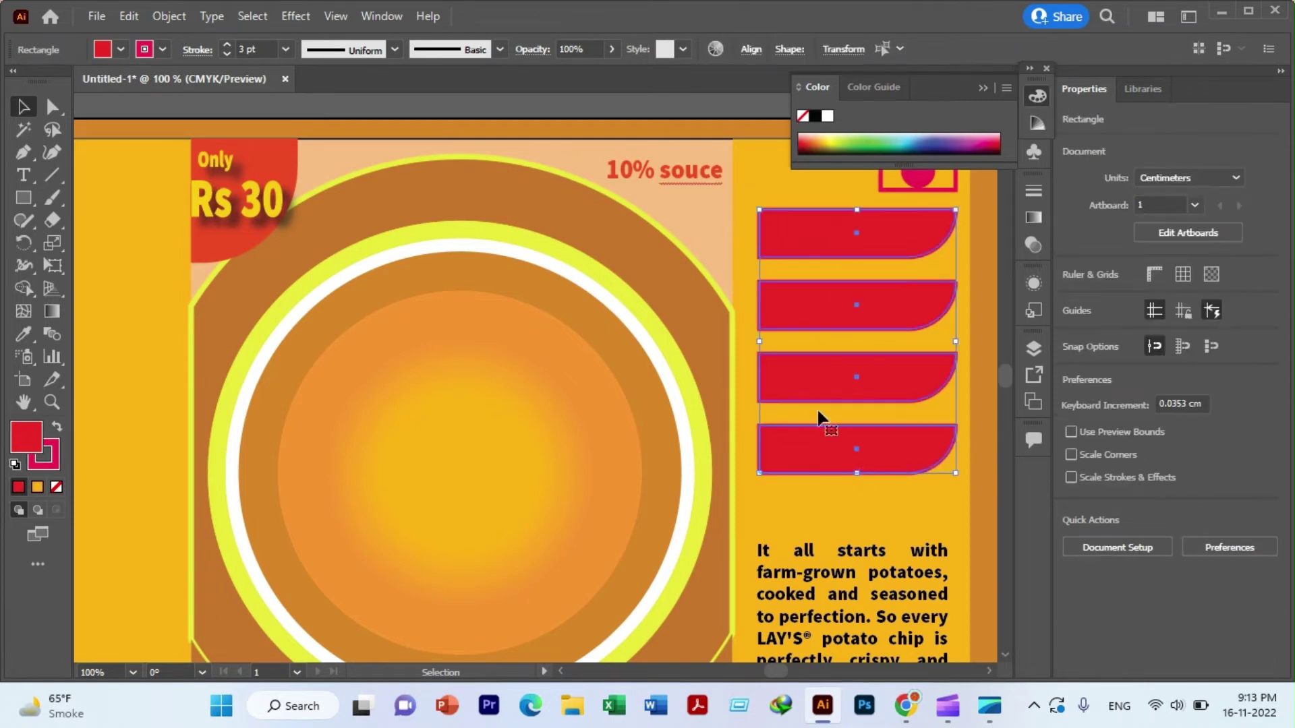
left_click(56, 487)
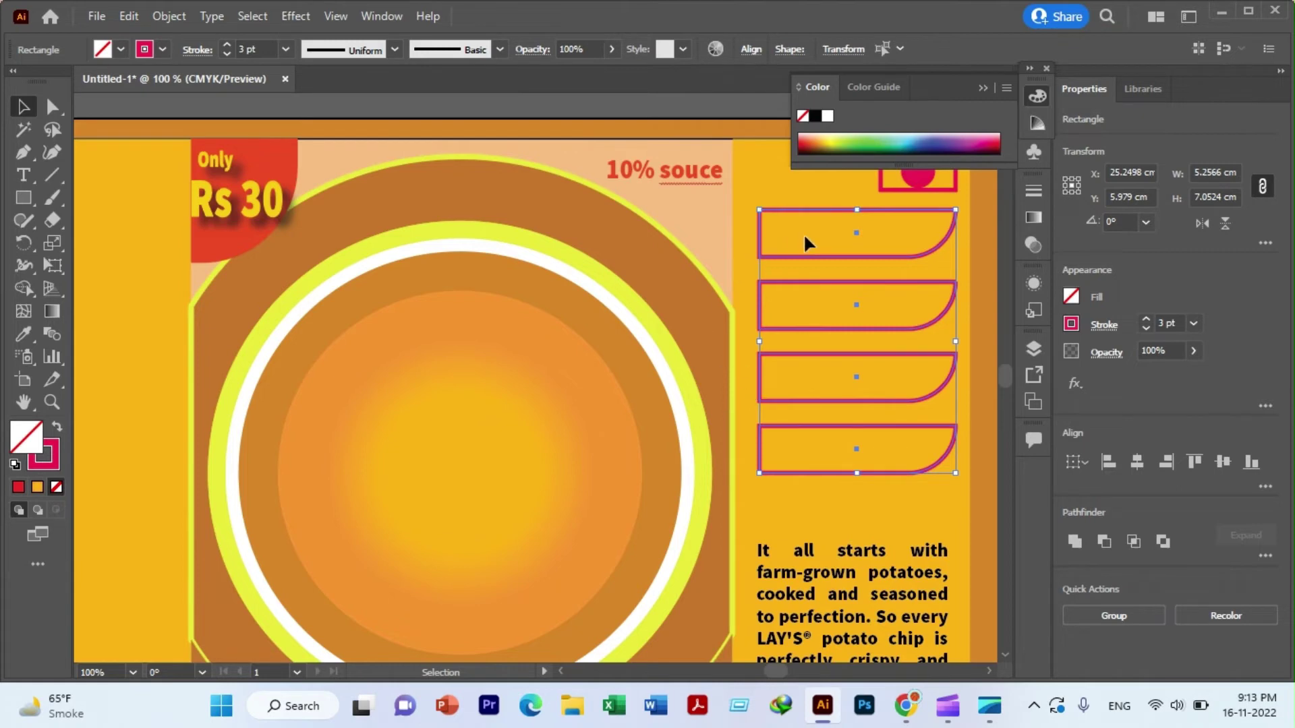
- Type the label 'Energy' inside the top tab
left_click(754, 165)
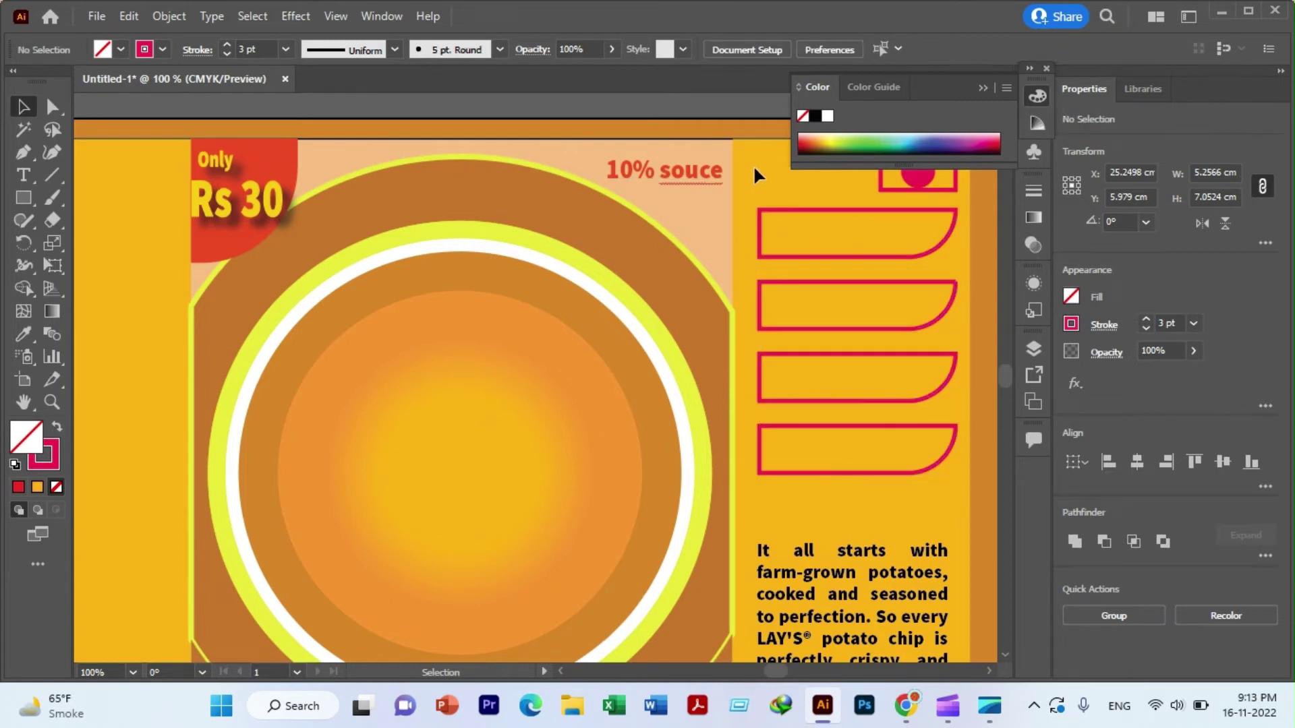
left_click(24, 176)
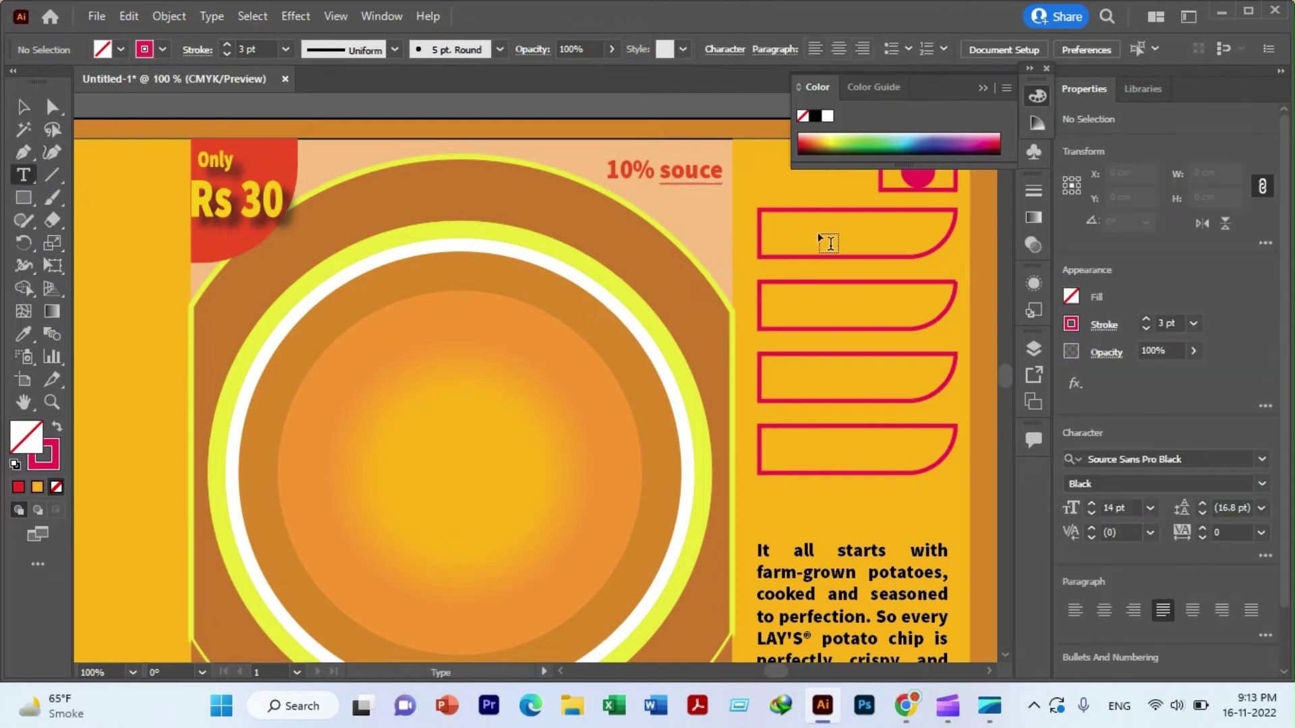
left_click(799, 233)
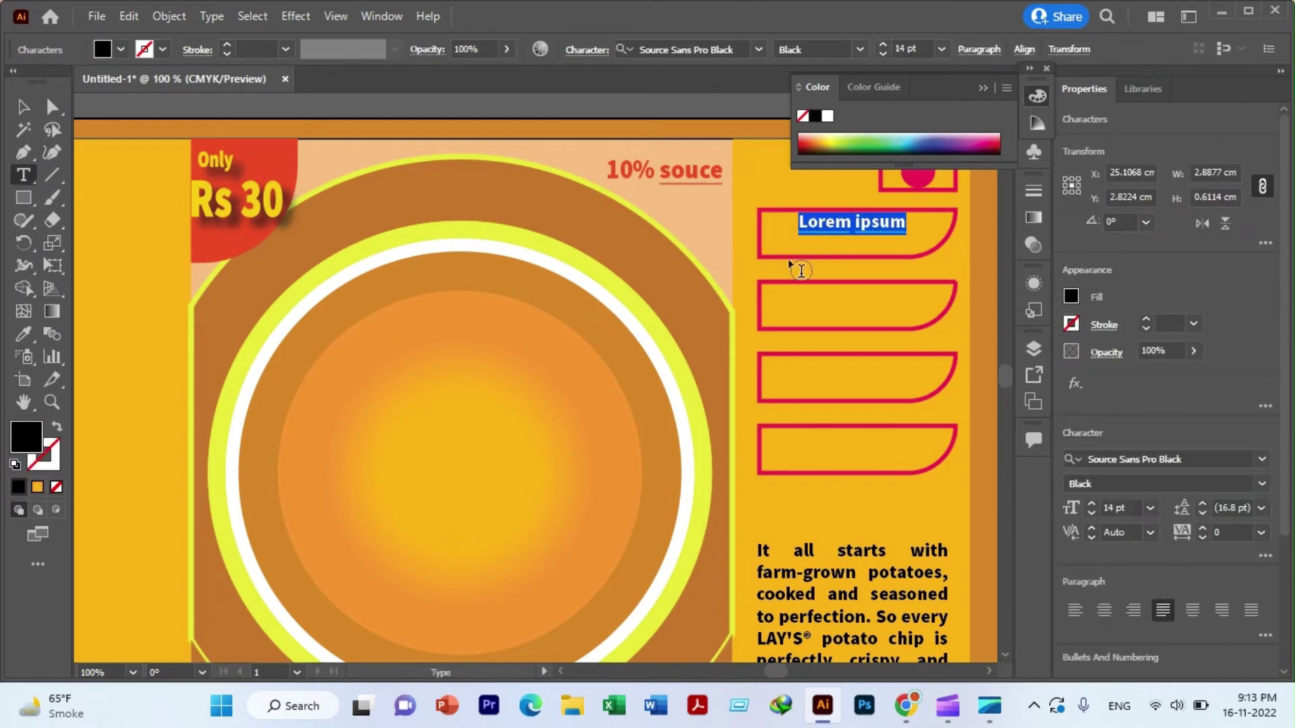
type("Ener")
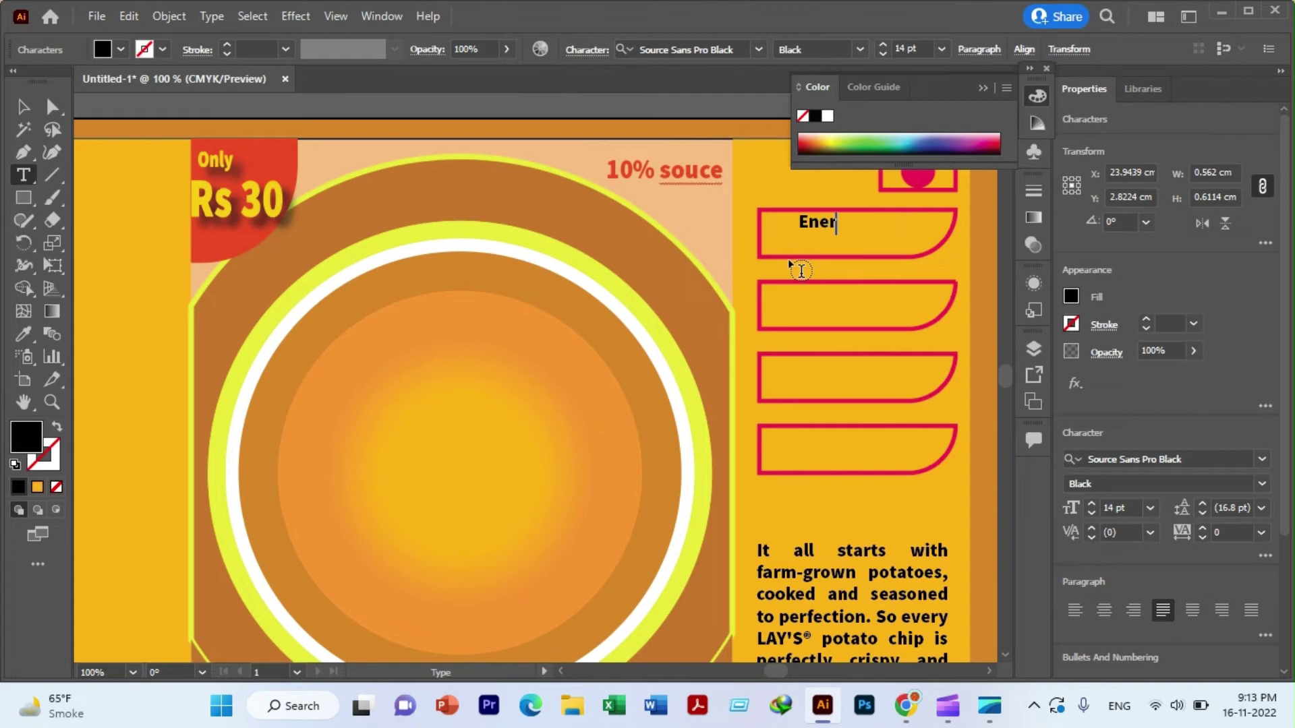
type("gh")
key("BackSpace")
type("y")
left_click(23, 107)
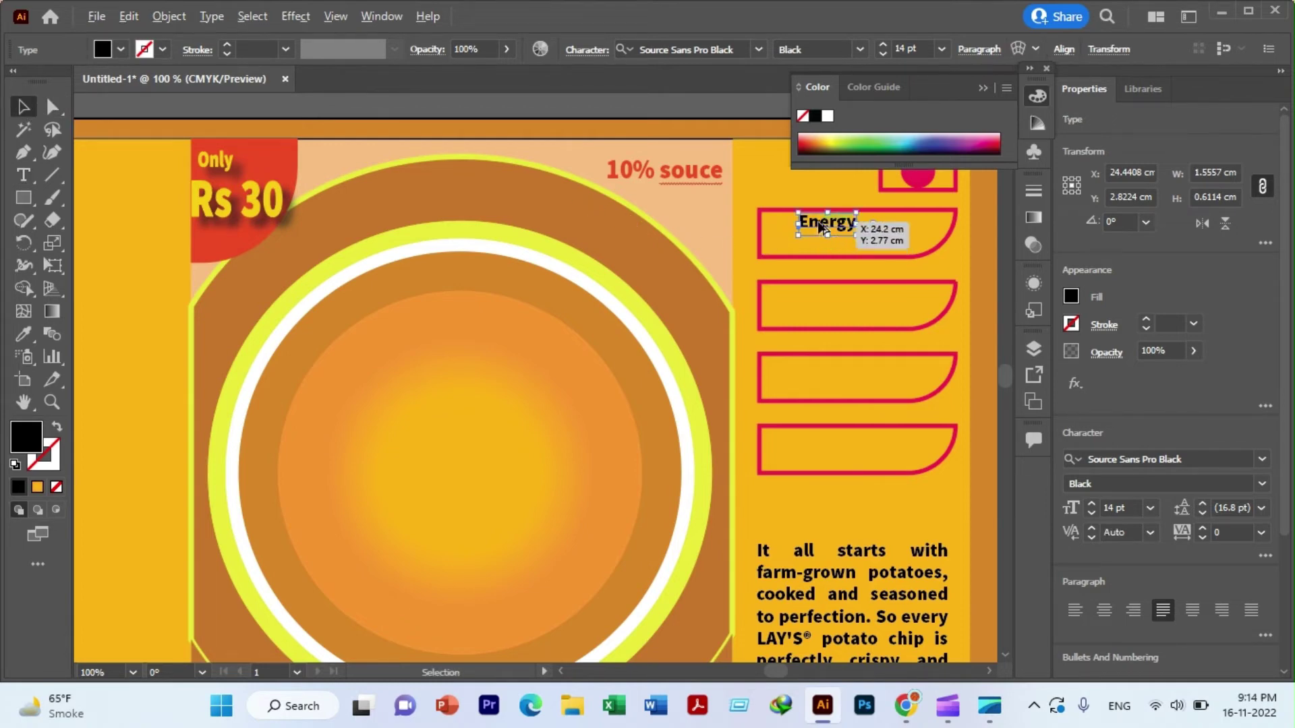
- Copy the Energy label into the other three tabs and nudge each into place
left_click_drag(819, 229, 823, 311)
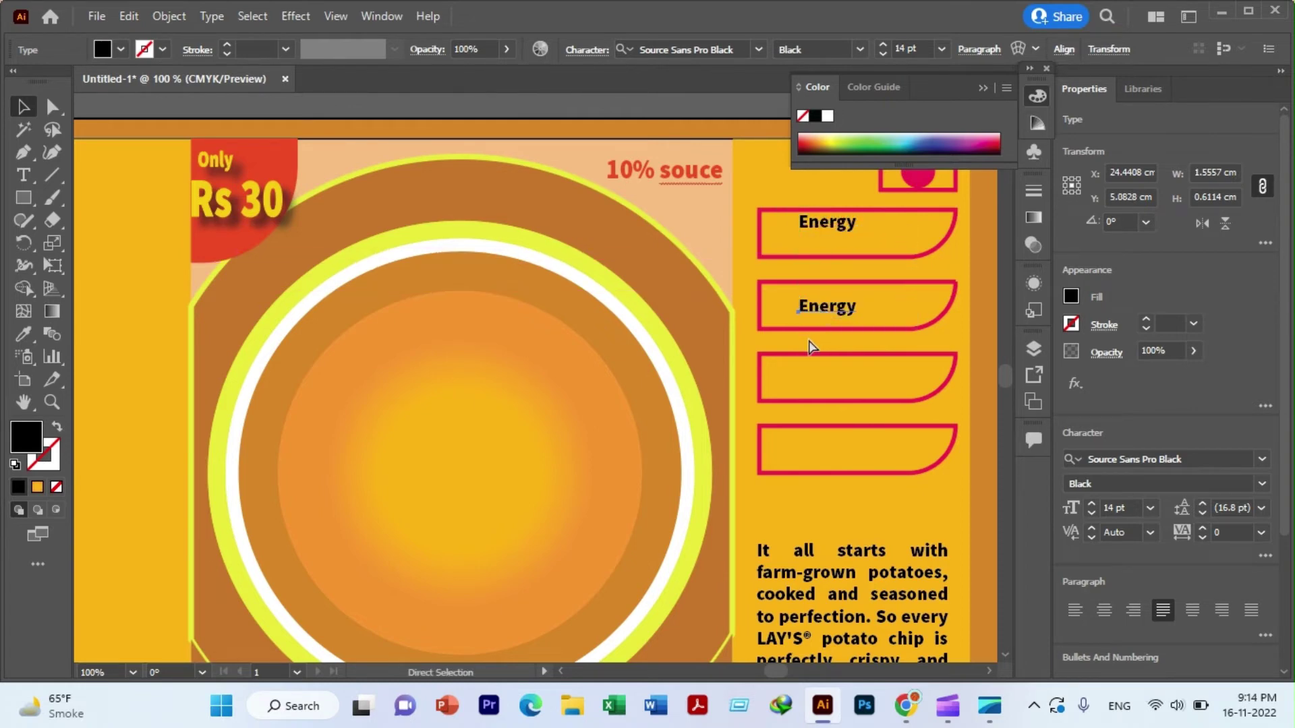
key("ctrl+d")
key("ctrl+d")
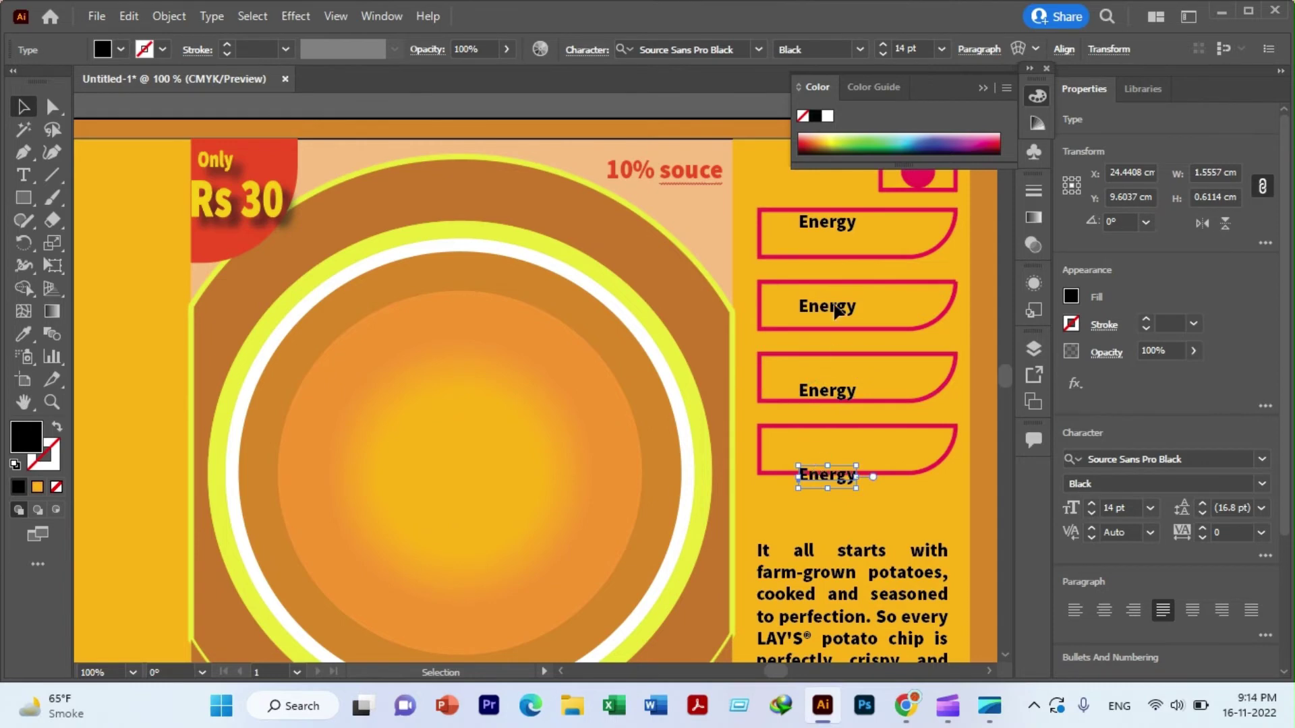
left_click(825, 386)
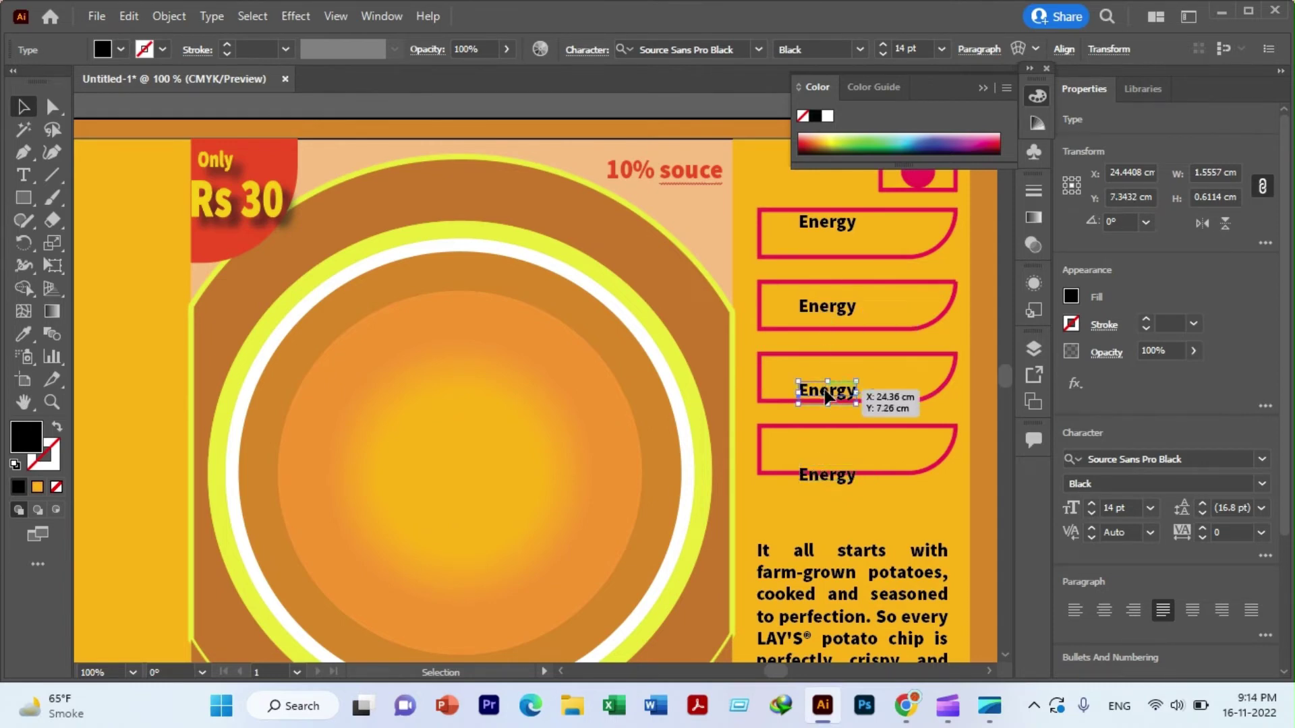
left_click_drag(825, 397, 825, 385)
left_click(825, 475)
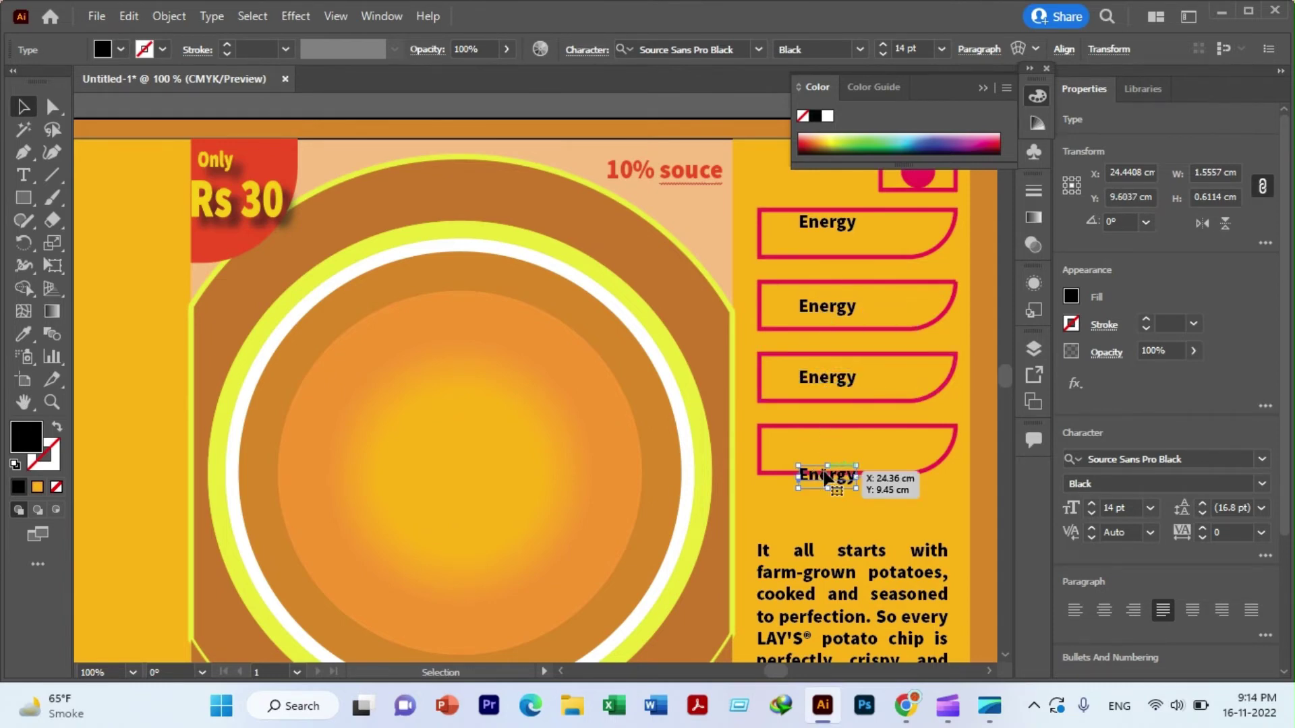
key("shift+Up")
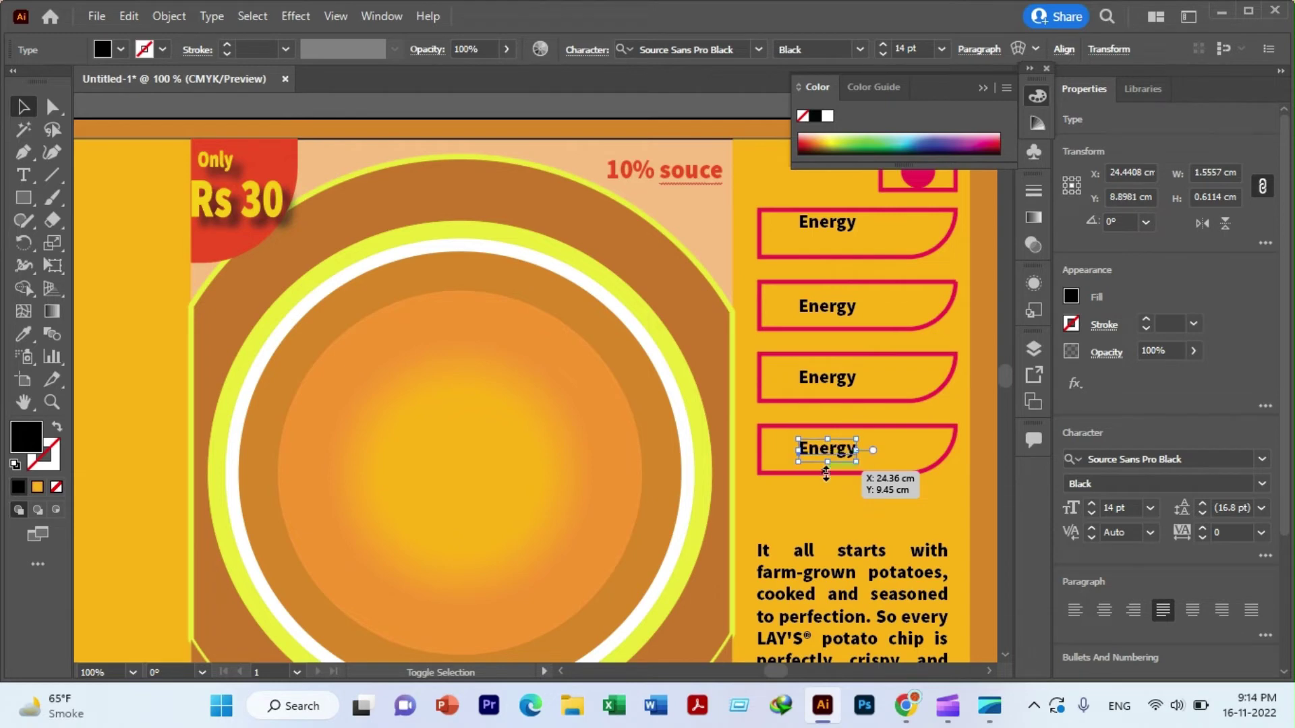
left_click_drag(825, 474, 825, 461)
left_click(803, 496)
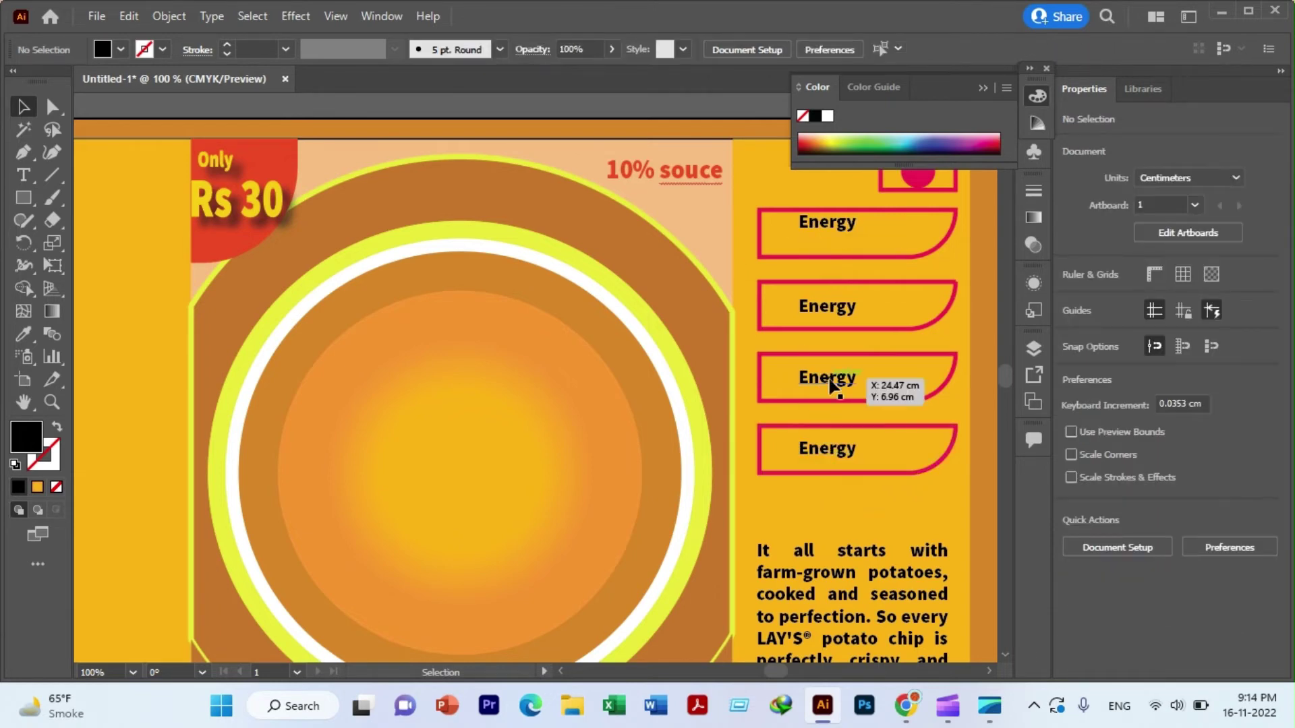
scroll(766, 407, "down", 3)
scroll(764, 409, "down", 1)
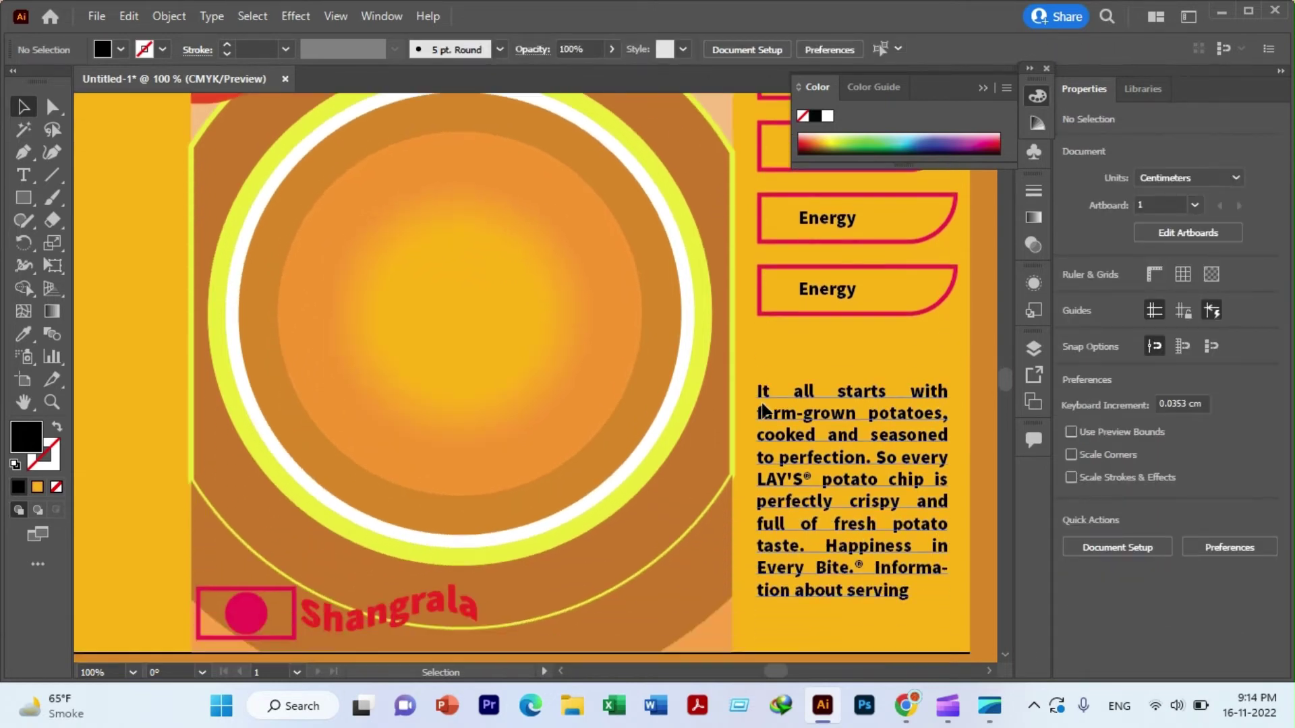
left_click(803, 391)
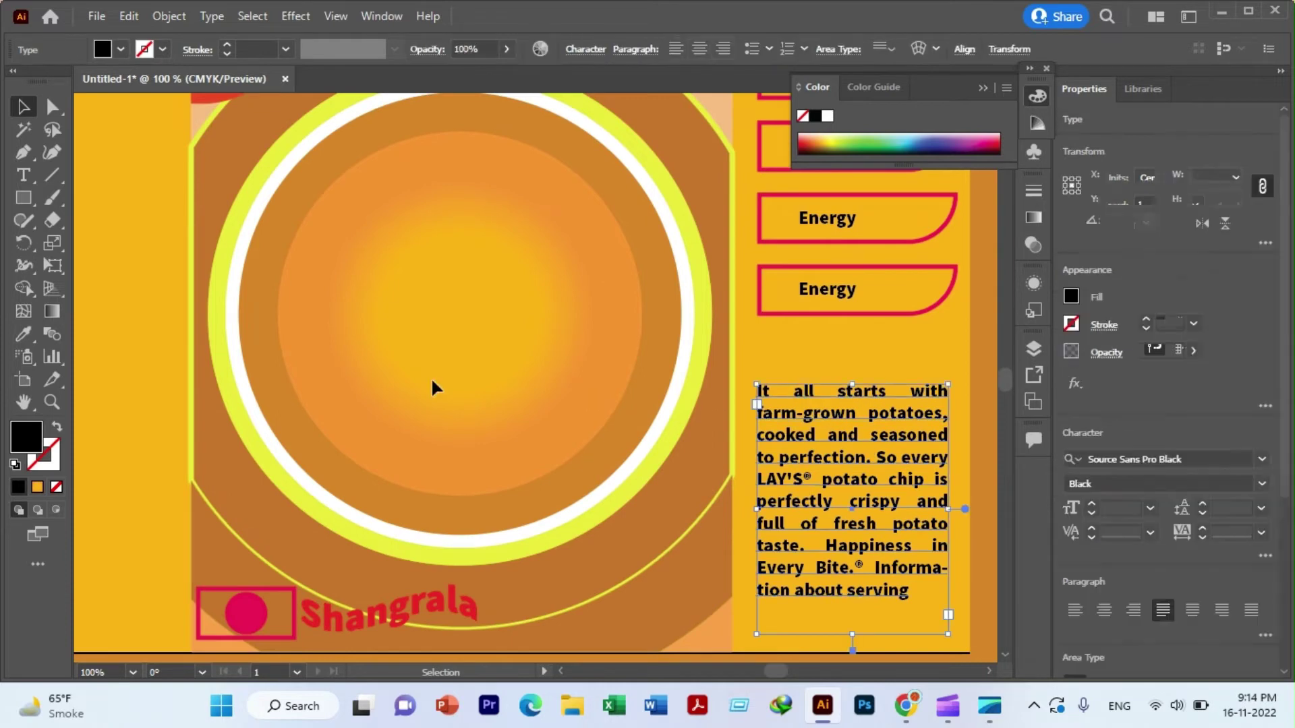
- Draw a no-fill rectangle with a near-black stroke around the potatoes paragraph
left_click(23, 197)
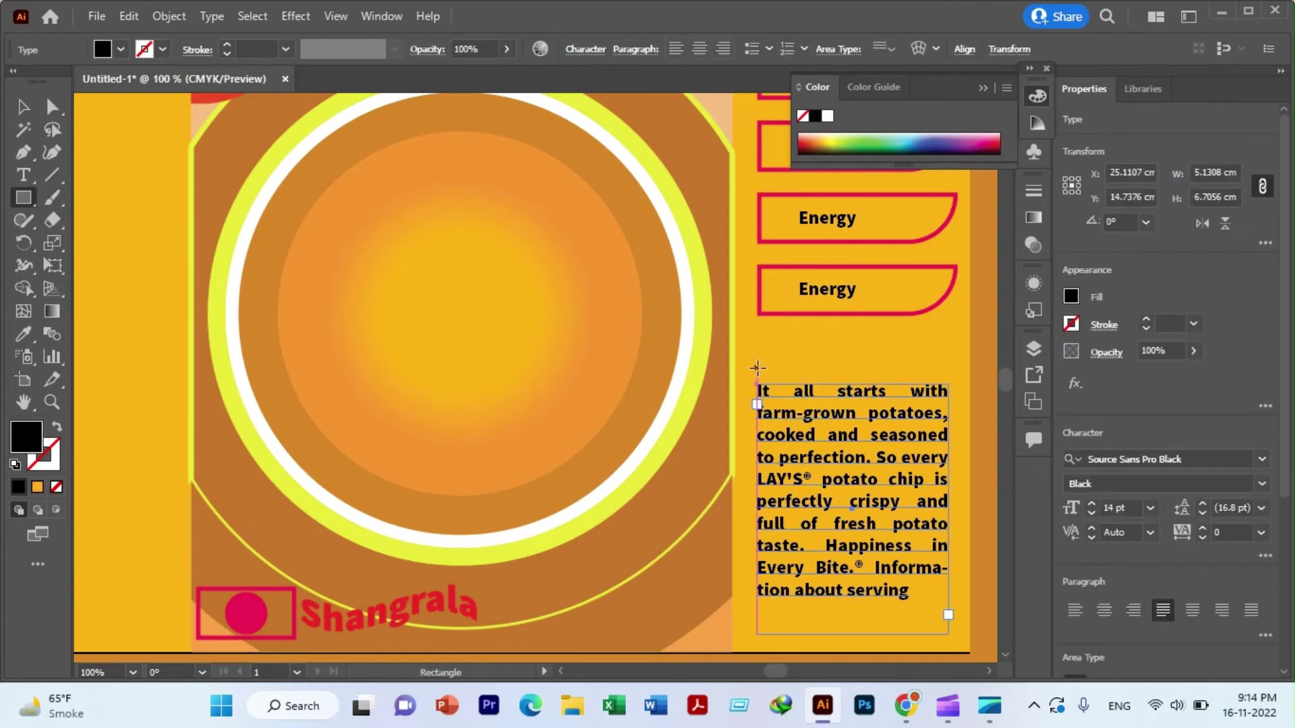
left_click_drag(757, 370, 953, 629)
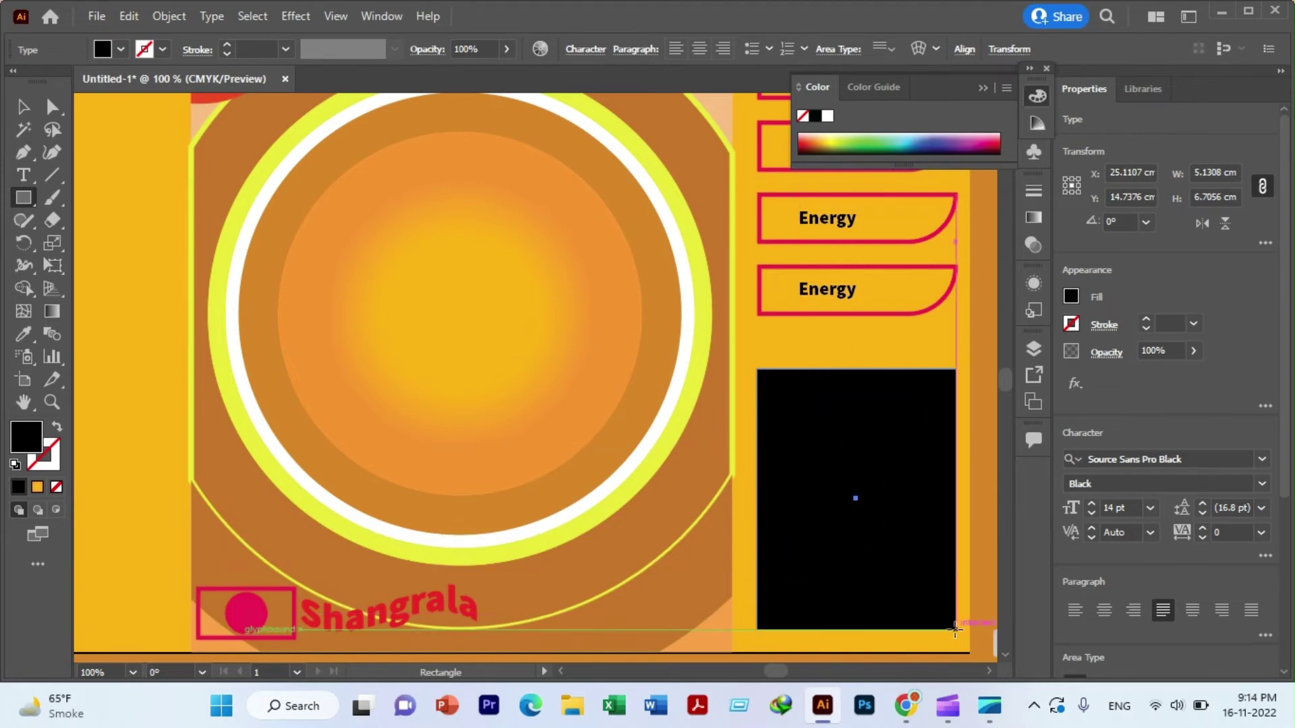
left_click_drag(954, 629, 956, 629)
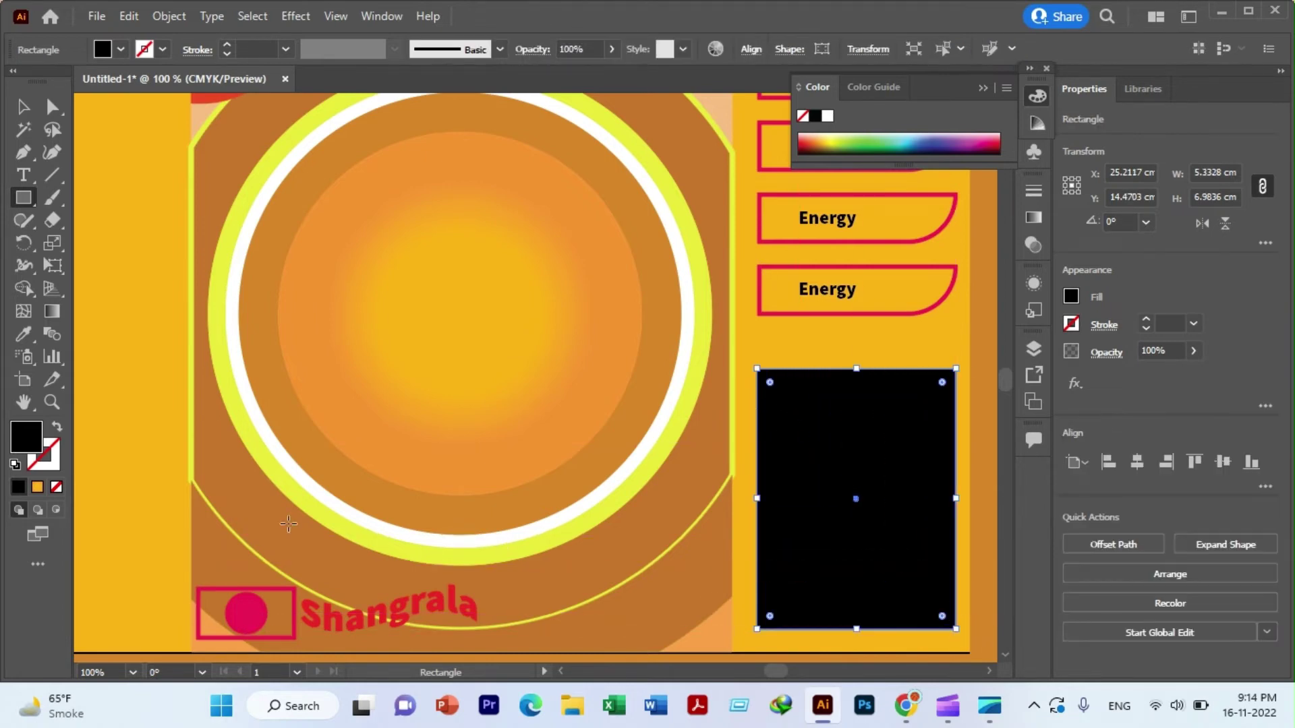
left_click(57, 488)
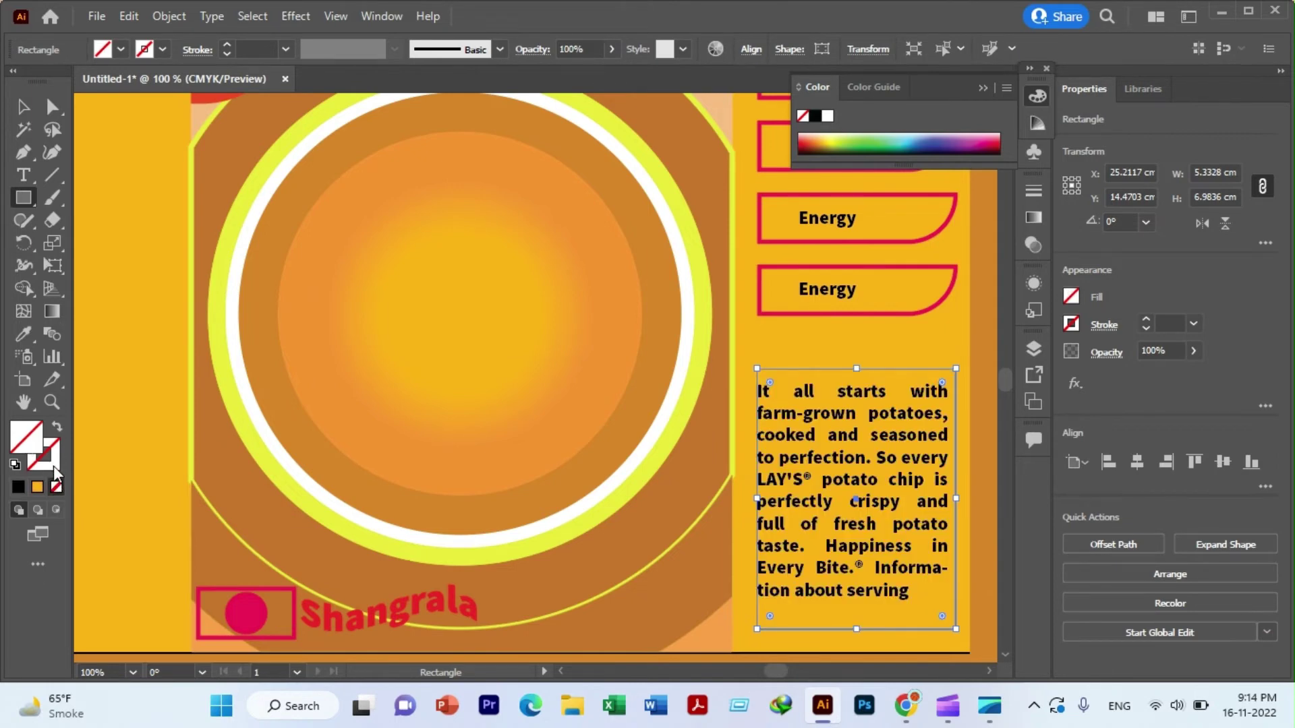
double_click(54, 465)
left_click(603, 459)
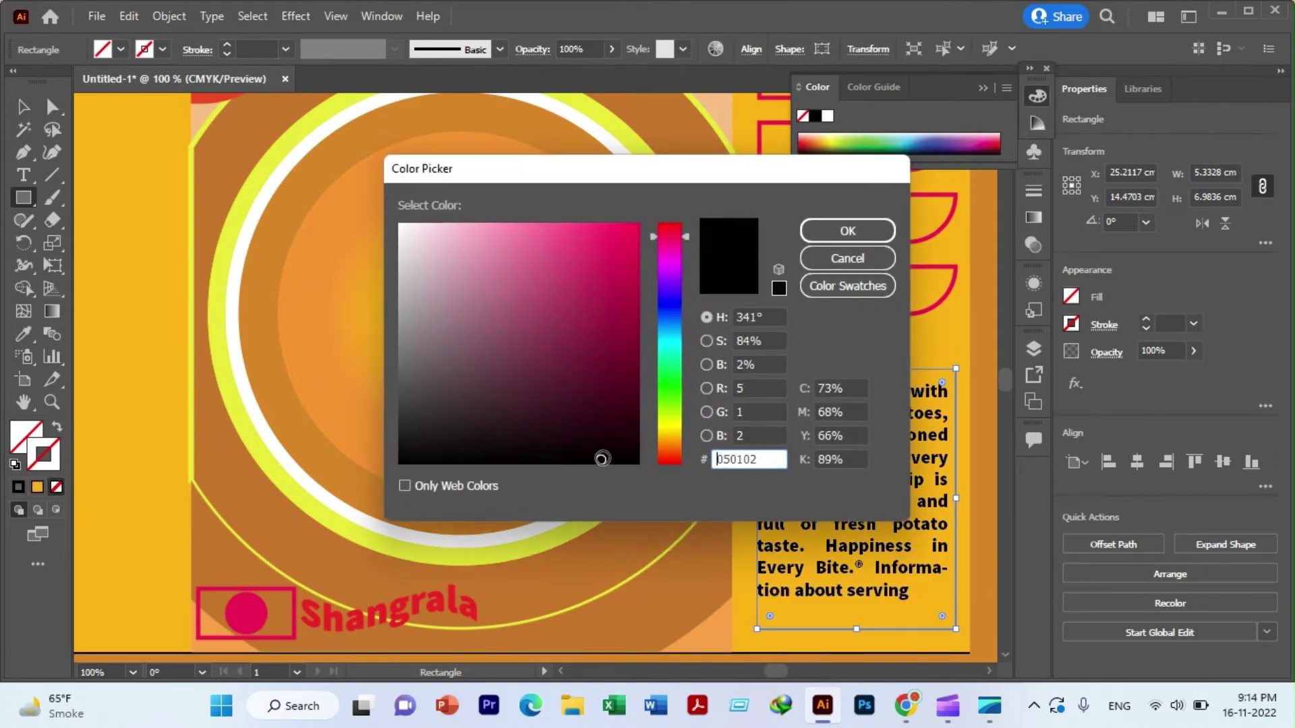
left_click(843, 231)
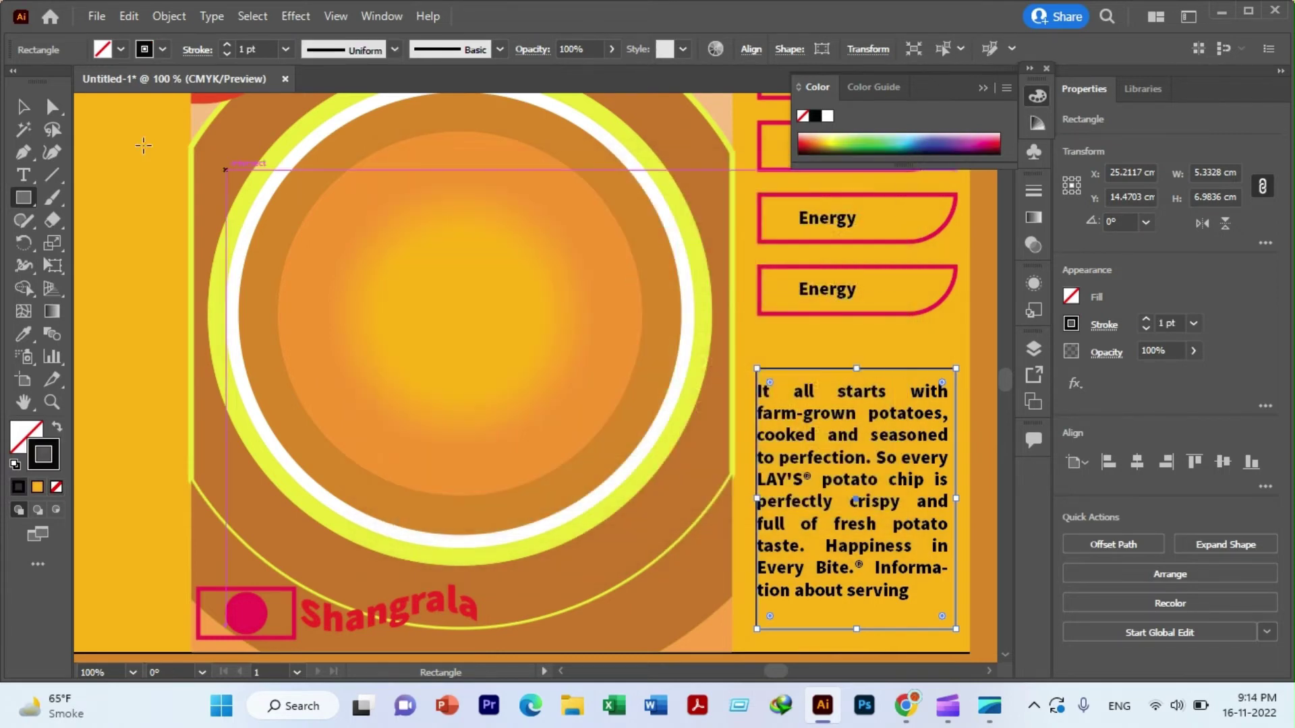
key("v")
left_click(138, 129)
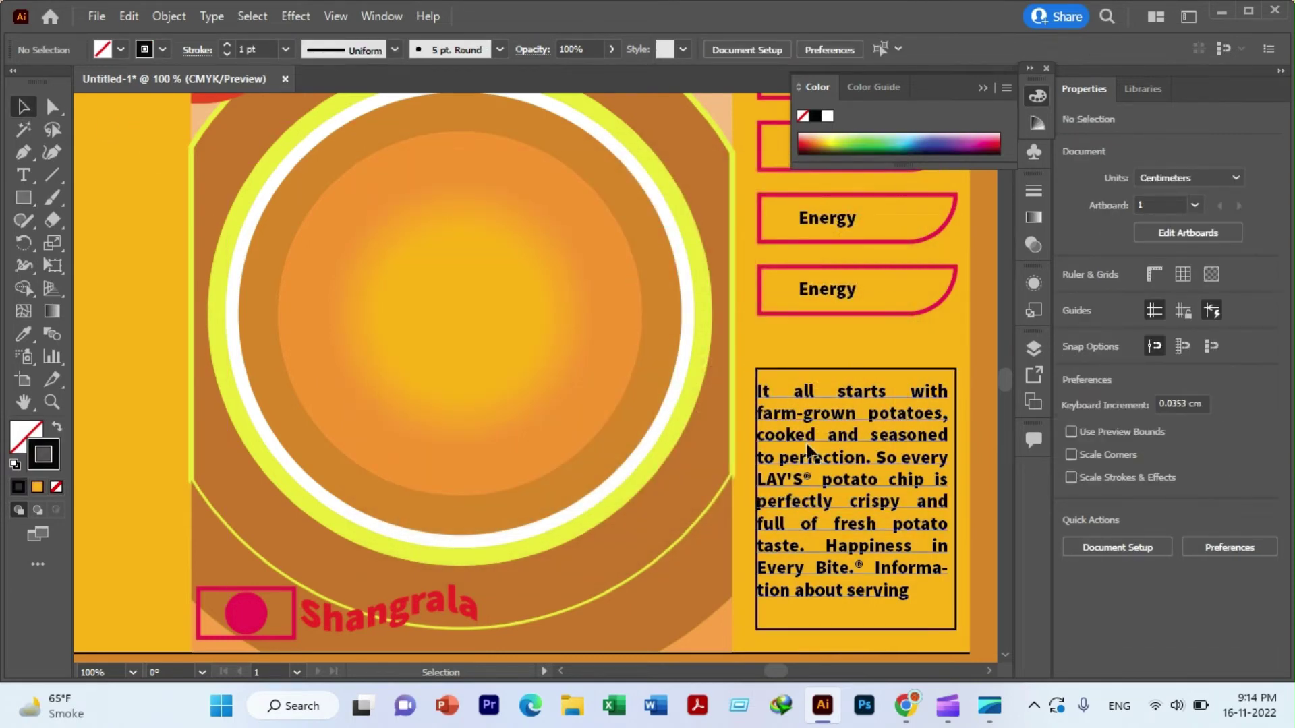
scroll(778, 370, "up", 2)
scroll(767, 336, "up", 2)
scroll(796, 370, "up", 2)
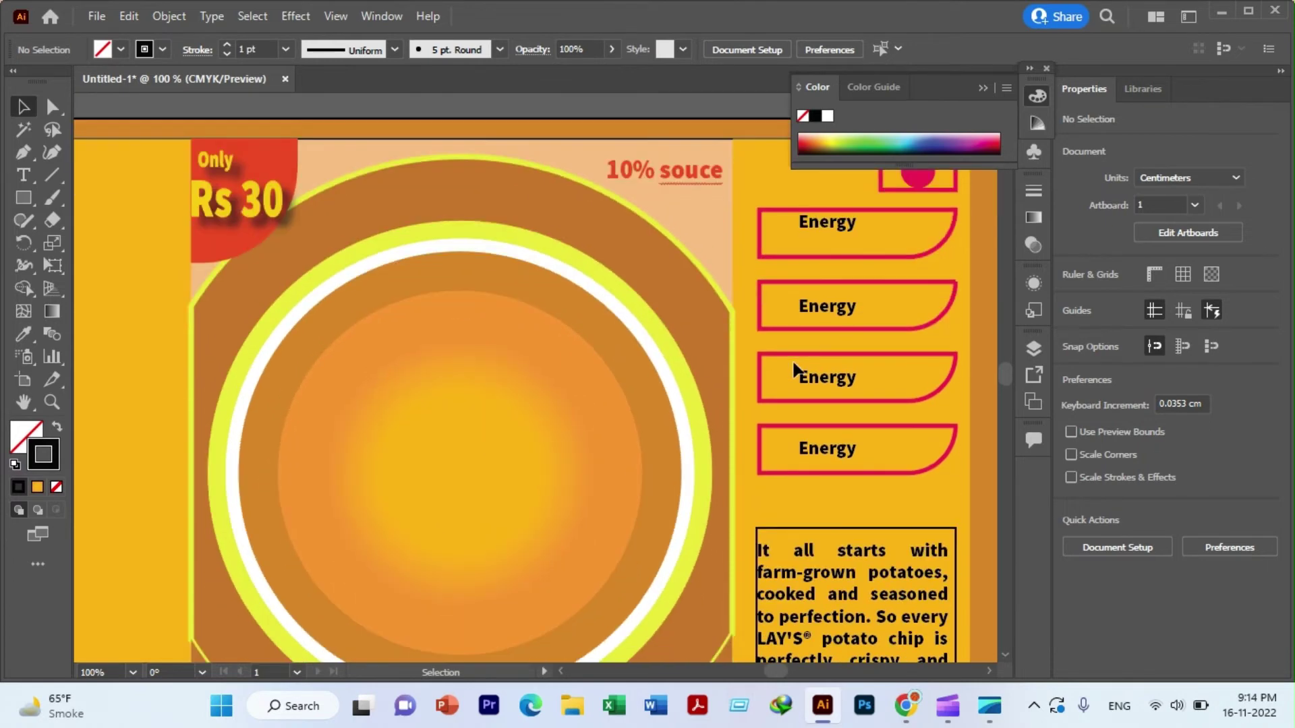
scroll(794, 368, "down", 1)
scroll(795, 369, "down", 3)
scroll(527, 386, "up", 2)
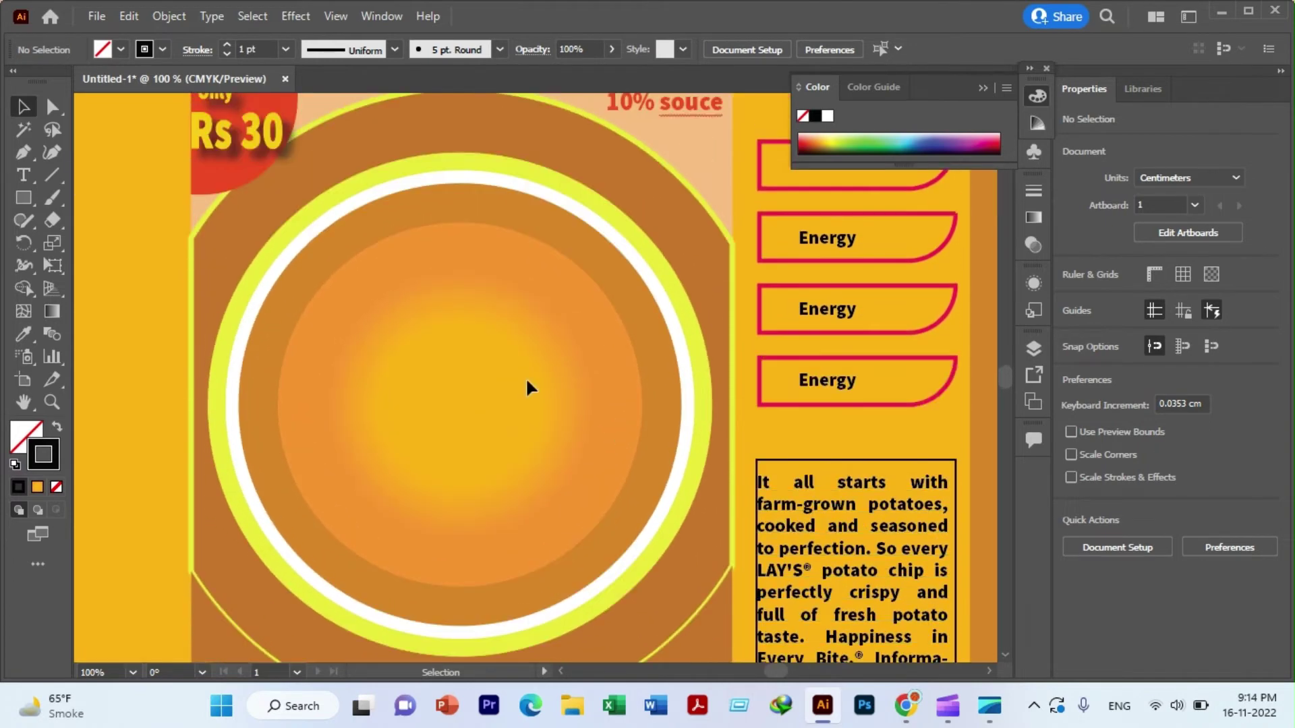
scroll(331, 293, "up", 2)
scroll(334, 291, "down", 2)
scroll(334, 293, "up", 1)
scroll(334, 293, "down", 2)
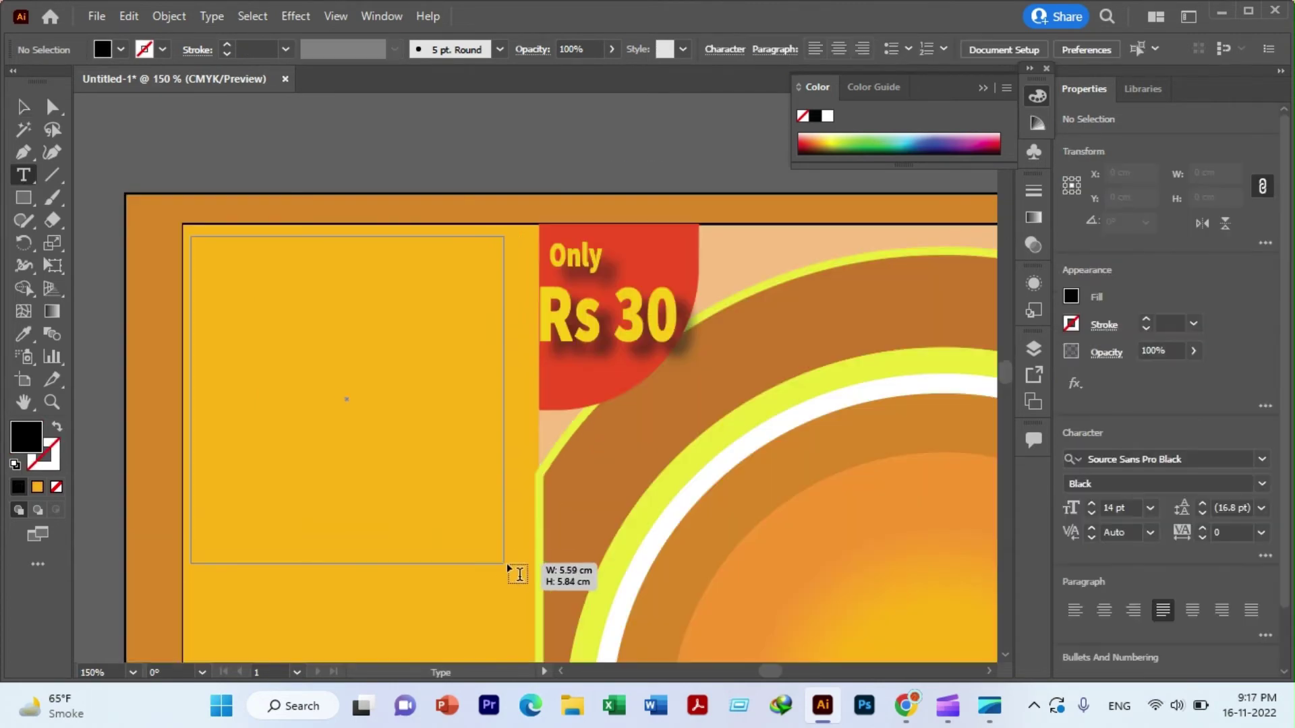
- Draw a text area in the left yellow panel and paste the prepared paragraph into it
left_click_drag(507, 563, 528, 622)
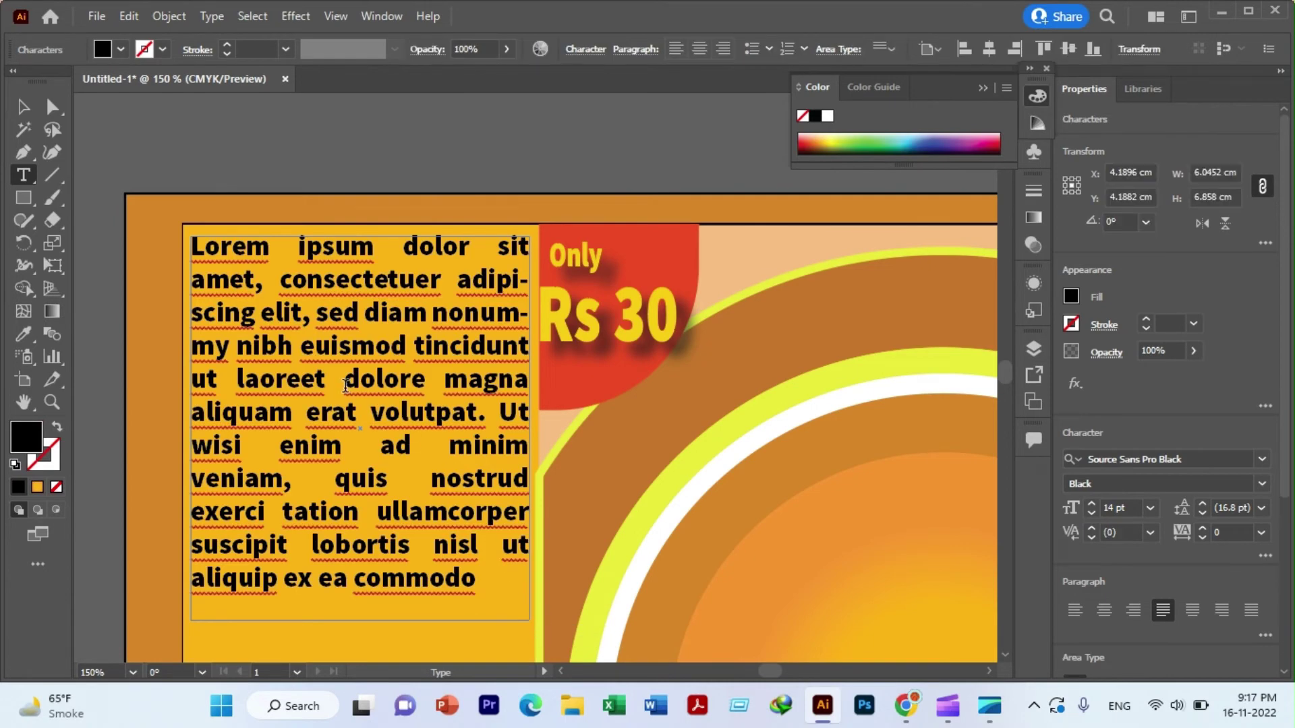
scroll(345, 386, "down", 3)
scroll(346, 385, "down", 1)
scroll(346, 386, "down", 3)
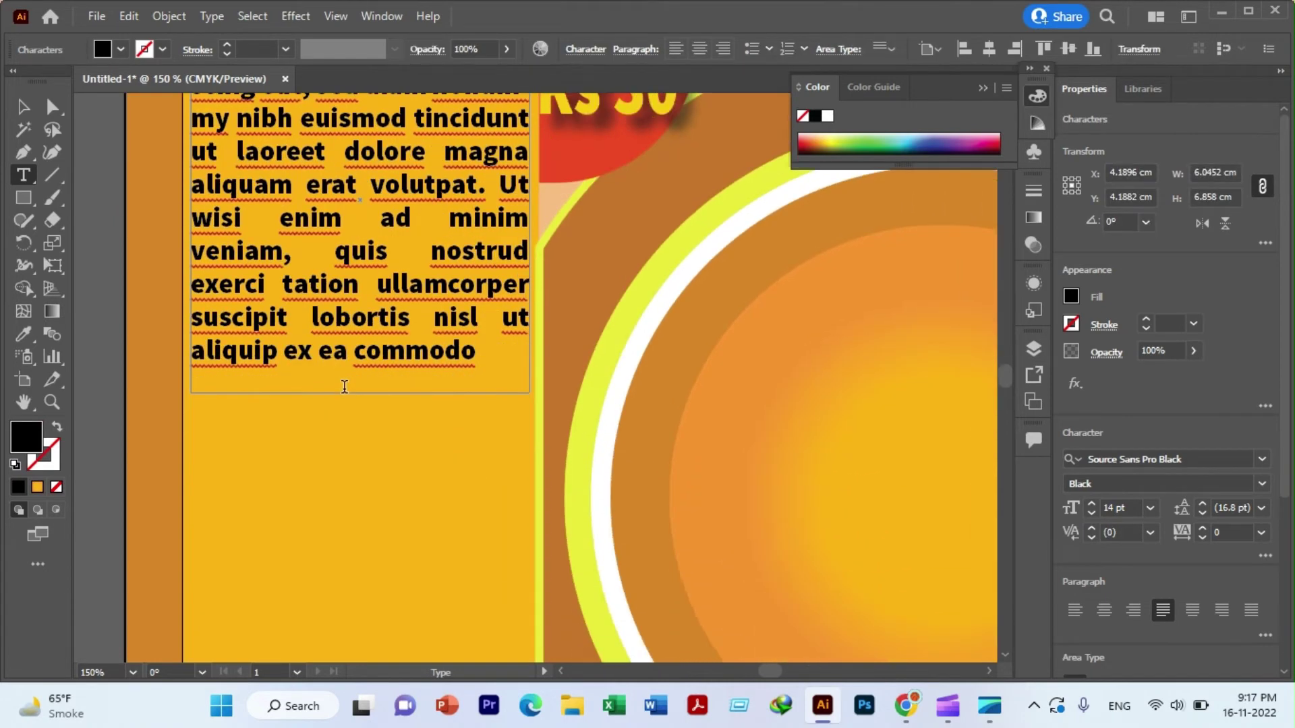
key("ctrl+a")
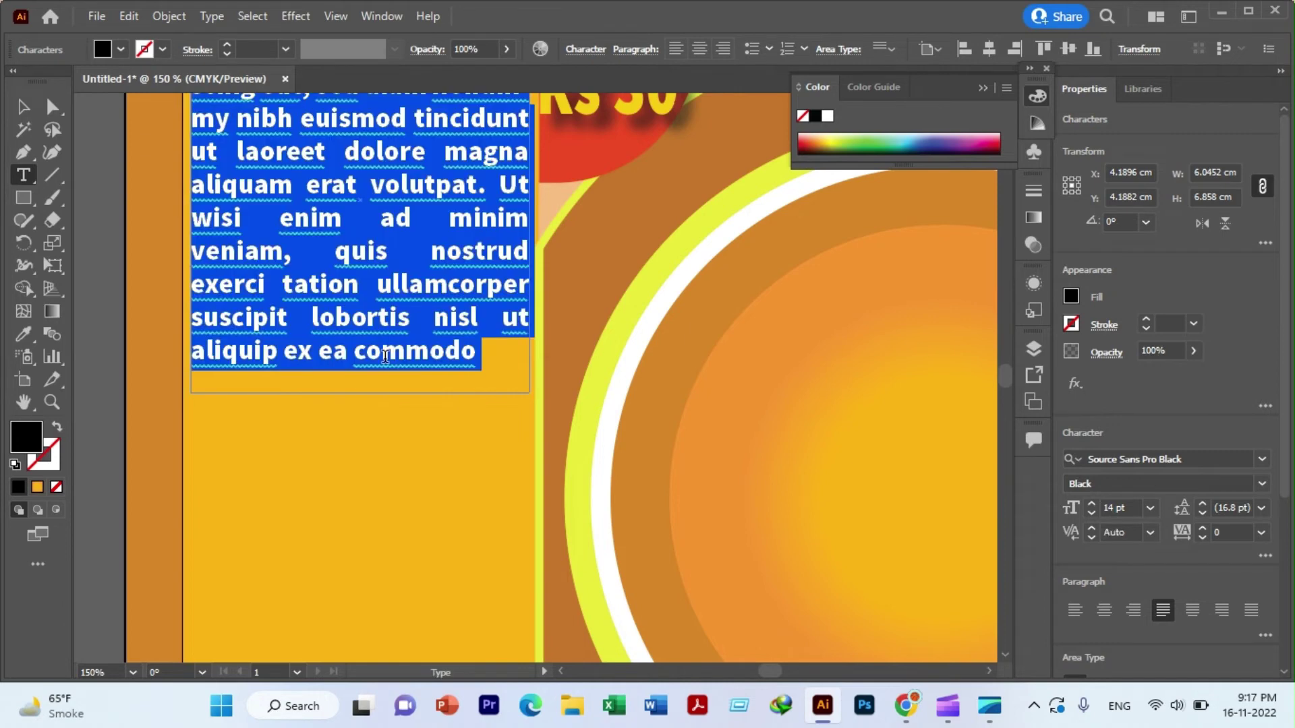
key("Delete")
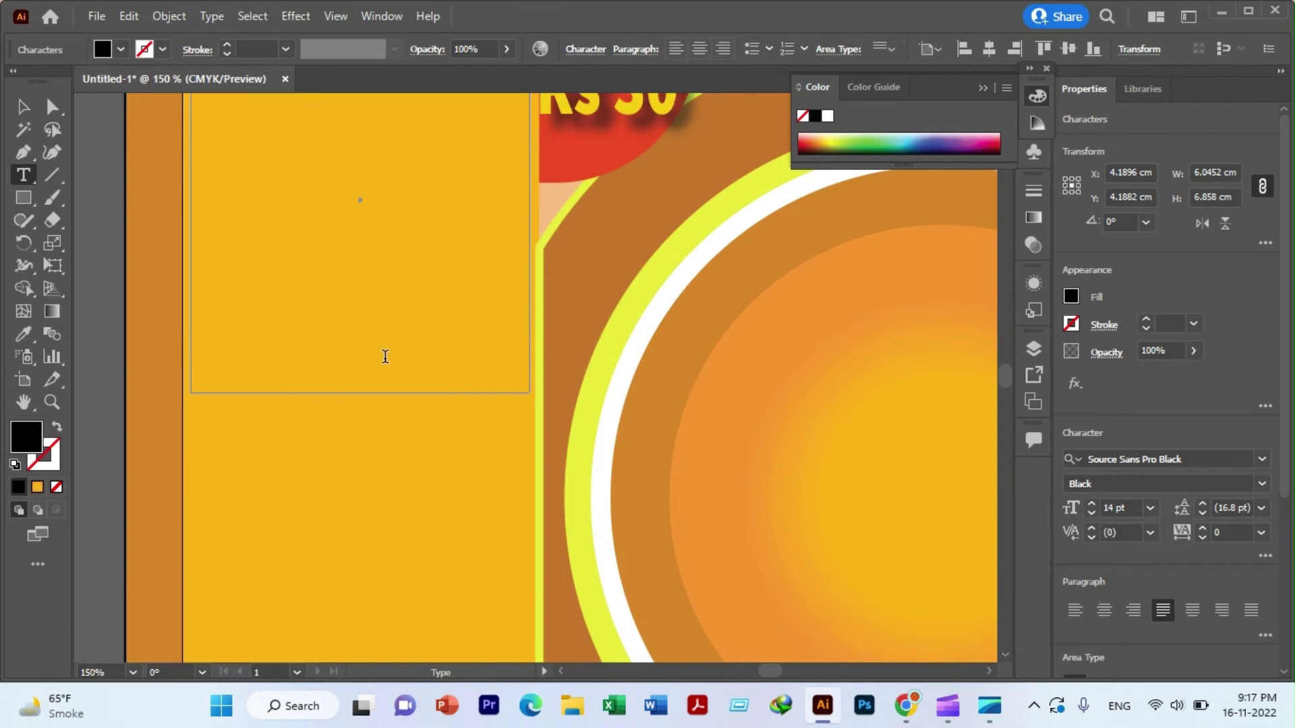
key("ctrl+v")
scroll(385, 343, "up", 3)
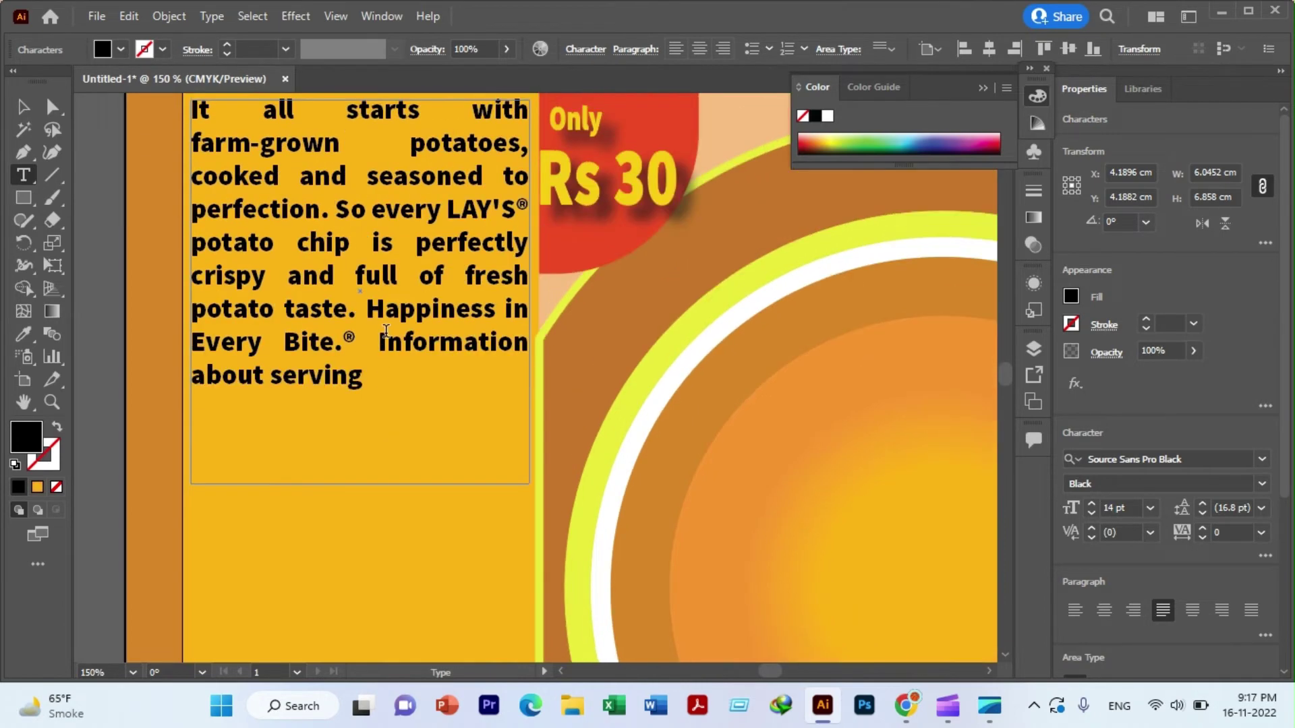
scroll(386, 330, "up", 1)
scroll(388, 329, "down", 4)
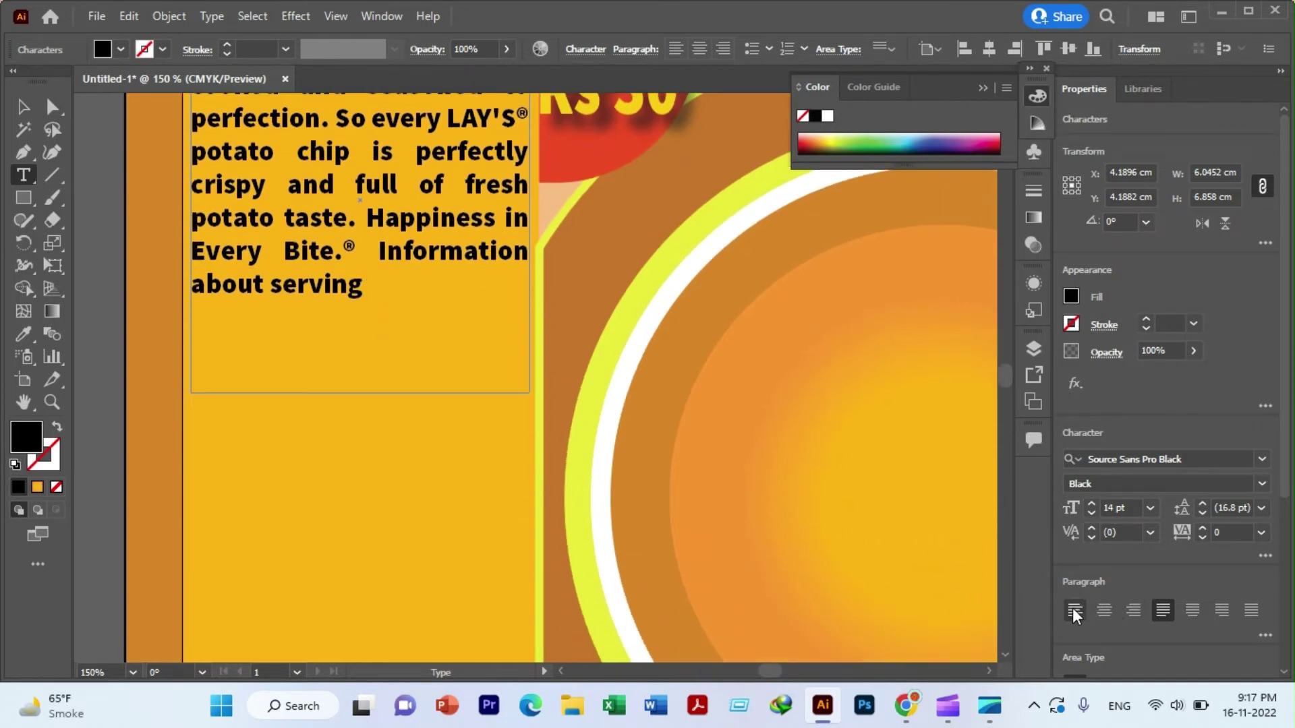
- Justify the paragraph with last line centred and shorten its frame to fit
left_click(1192, 609)
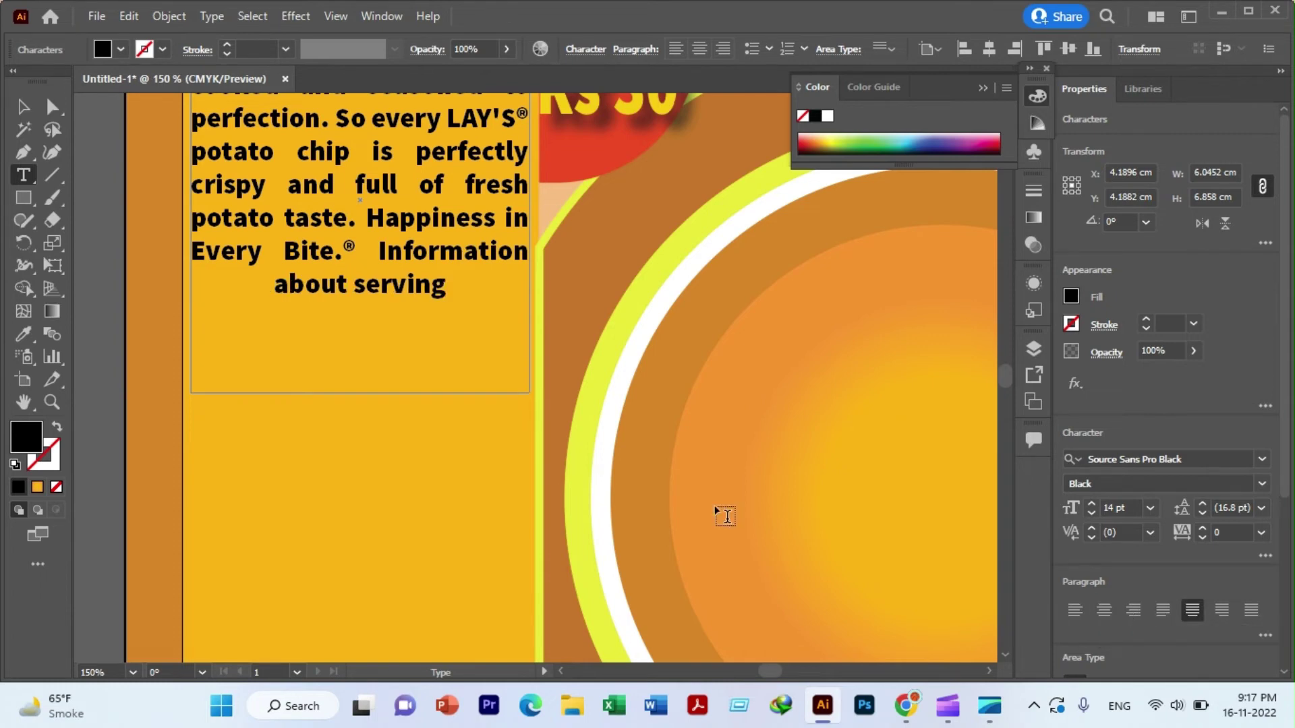
scroll(399, 381, "up", 2)
scroll(385, 404, "down", 1)
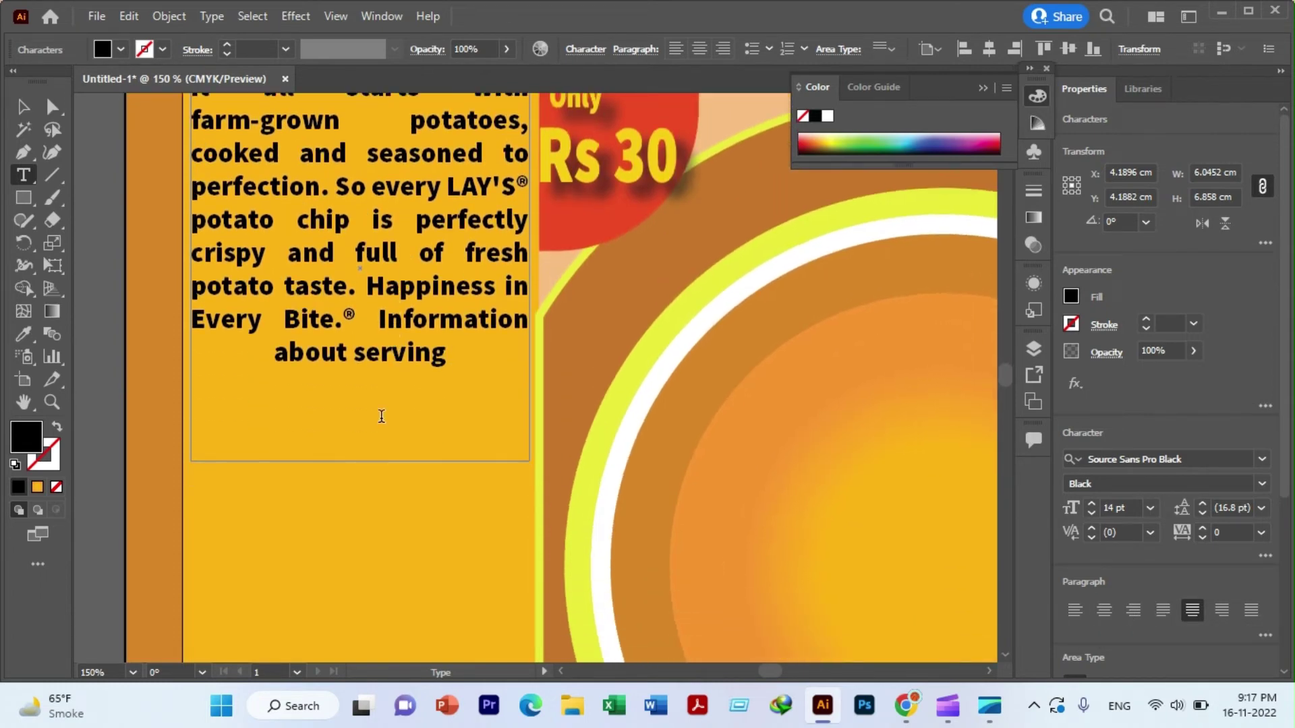
left_click(22, 108)
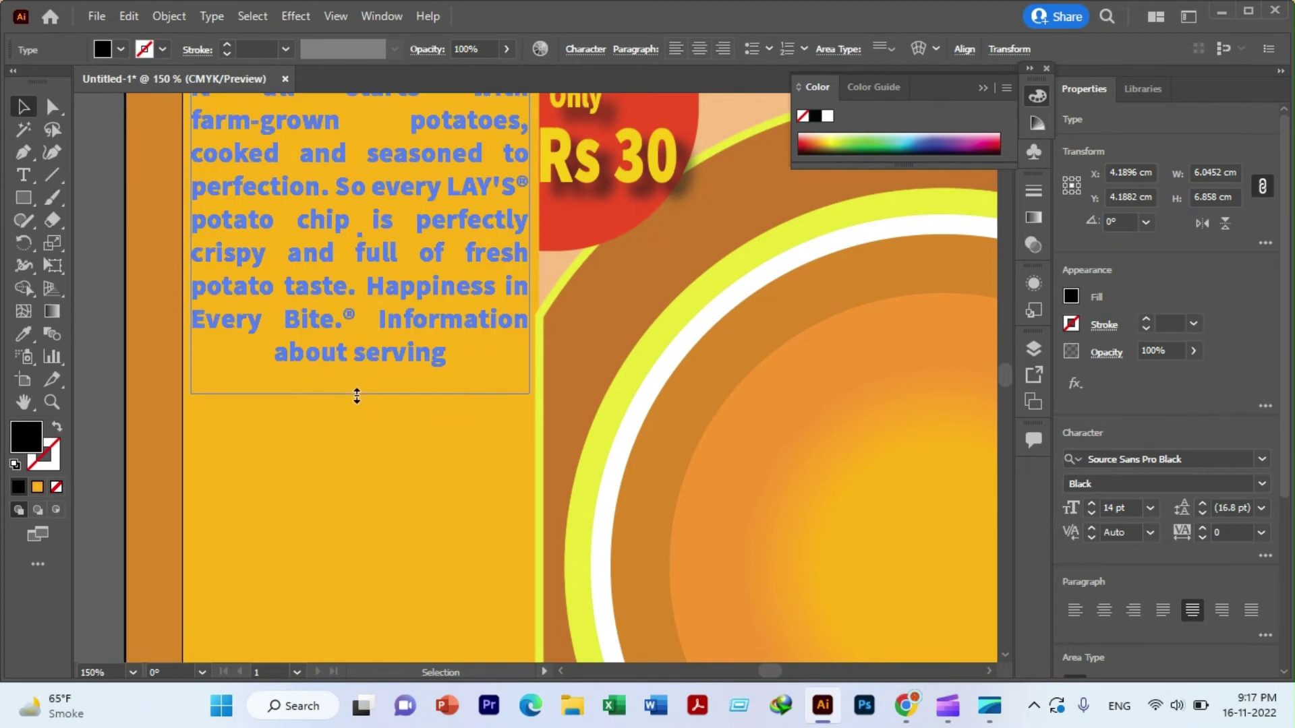
left_click_drag(360, 461, 357, 393)
left_click(307, 475)
- Zoom out to 66.67% and browse the shape, scale, eraser, type and pen tool flyouts
scroll(325, 467, "down", 1, "alt")
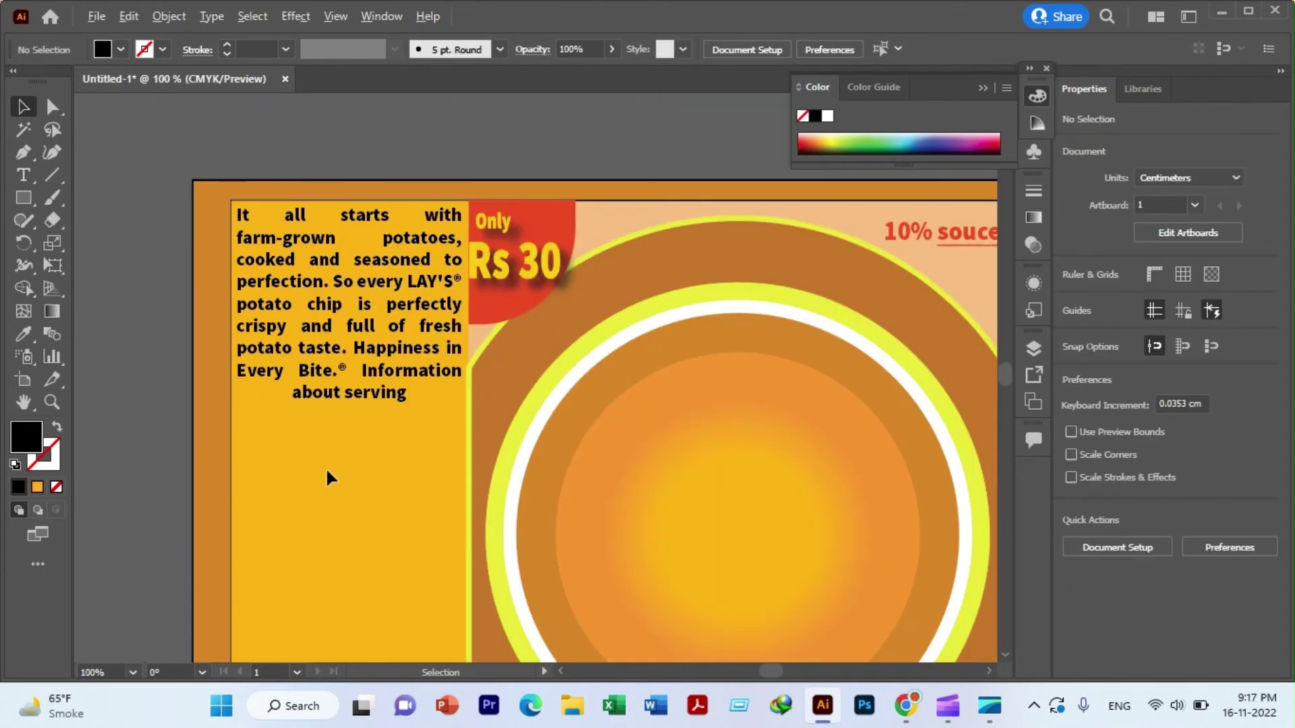
scroll(326, 468, "down", 1, "alt")
scroll(352, 475, "down", 1)
scroll(350, 472, "down", 1)
scroll(351, 472, "up", 1)
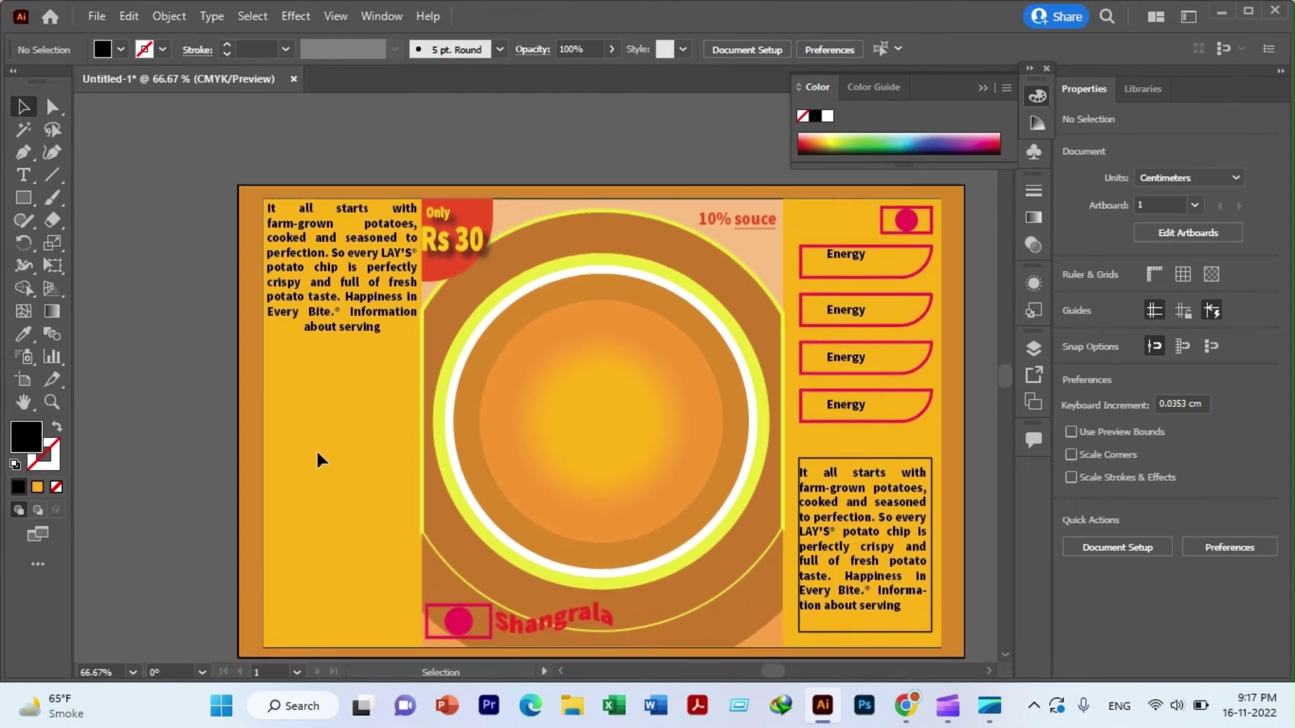
right_click(25, 198)
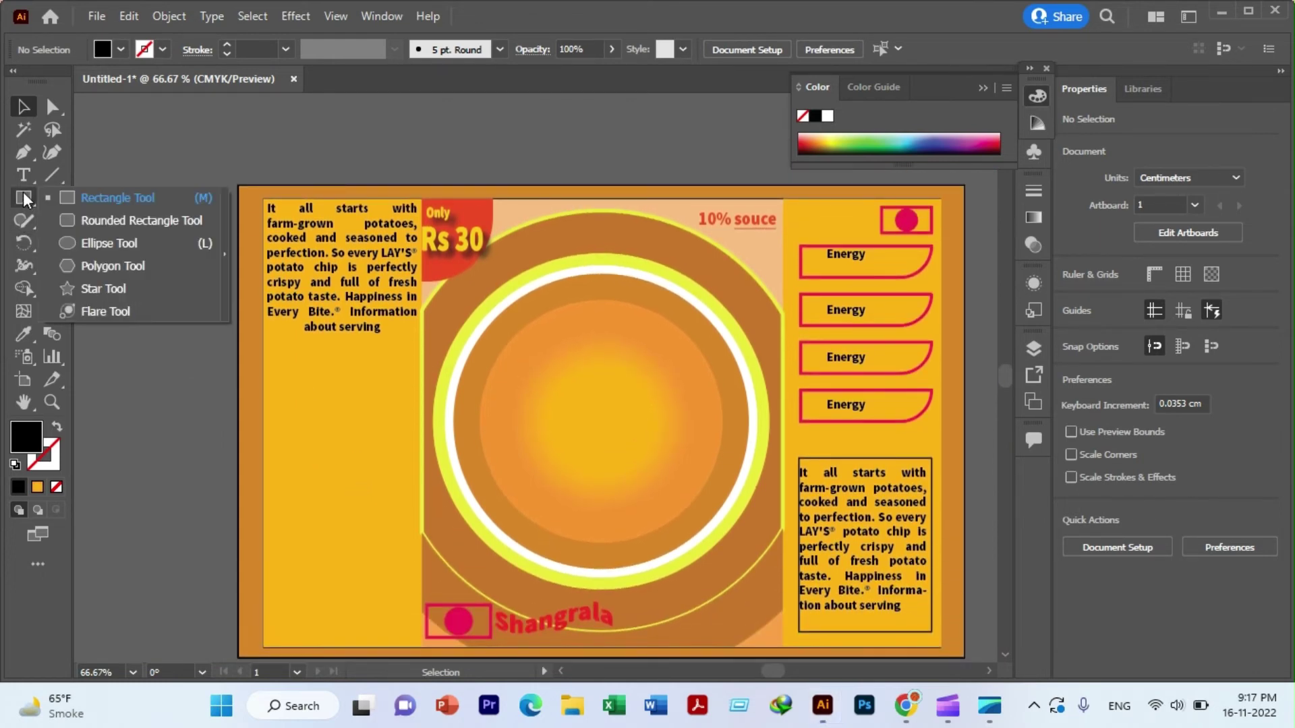
right_click(54, 243)
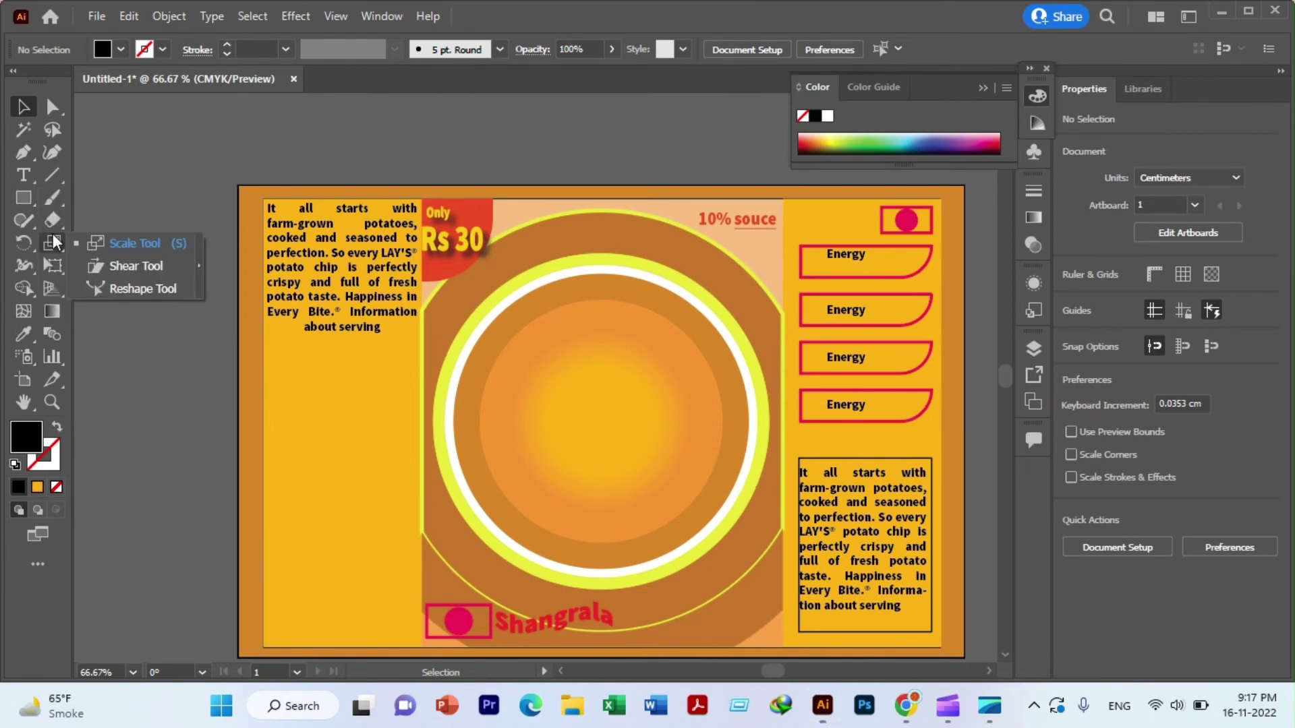
right_click(49, 221)
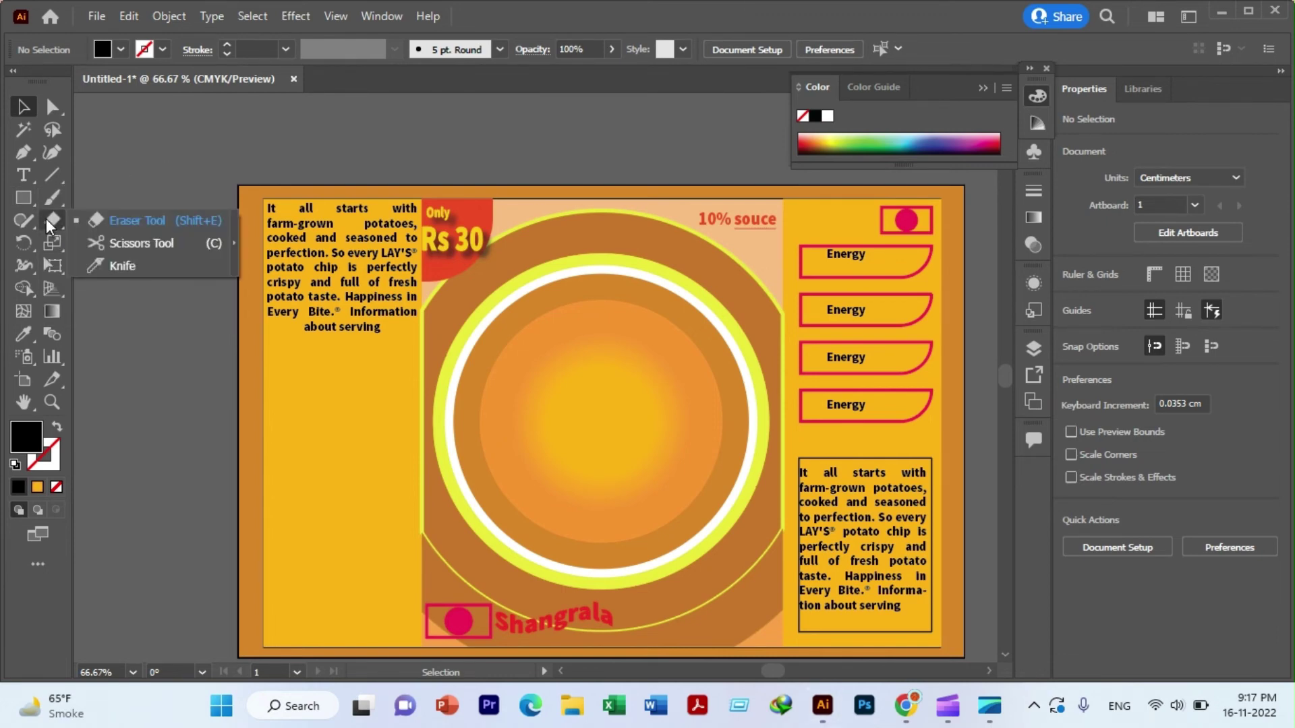
right_click(19, 176)
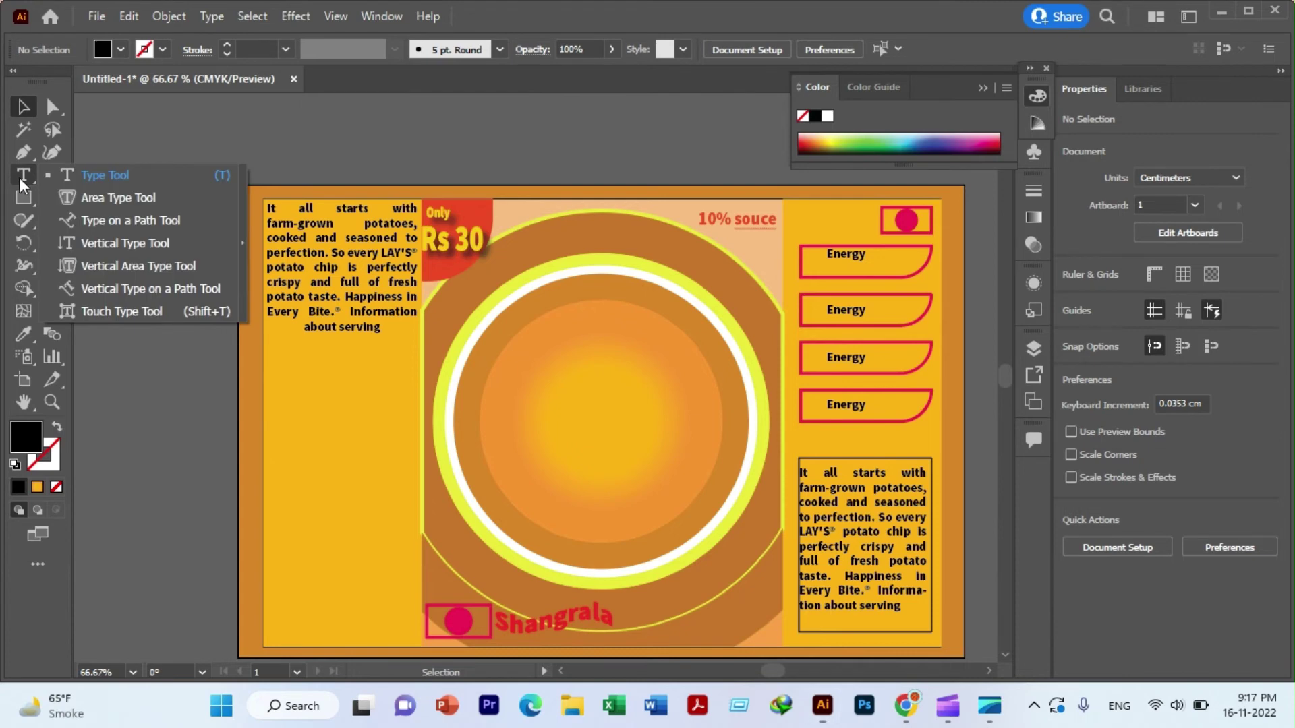
right_click(25, 150)
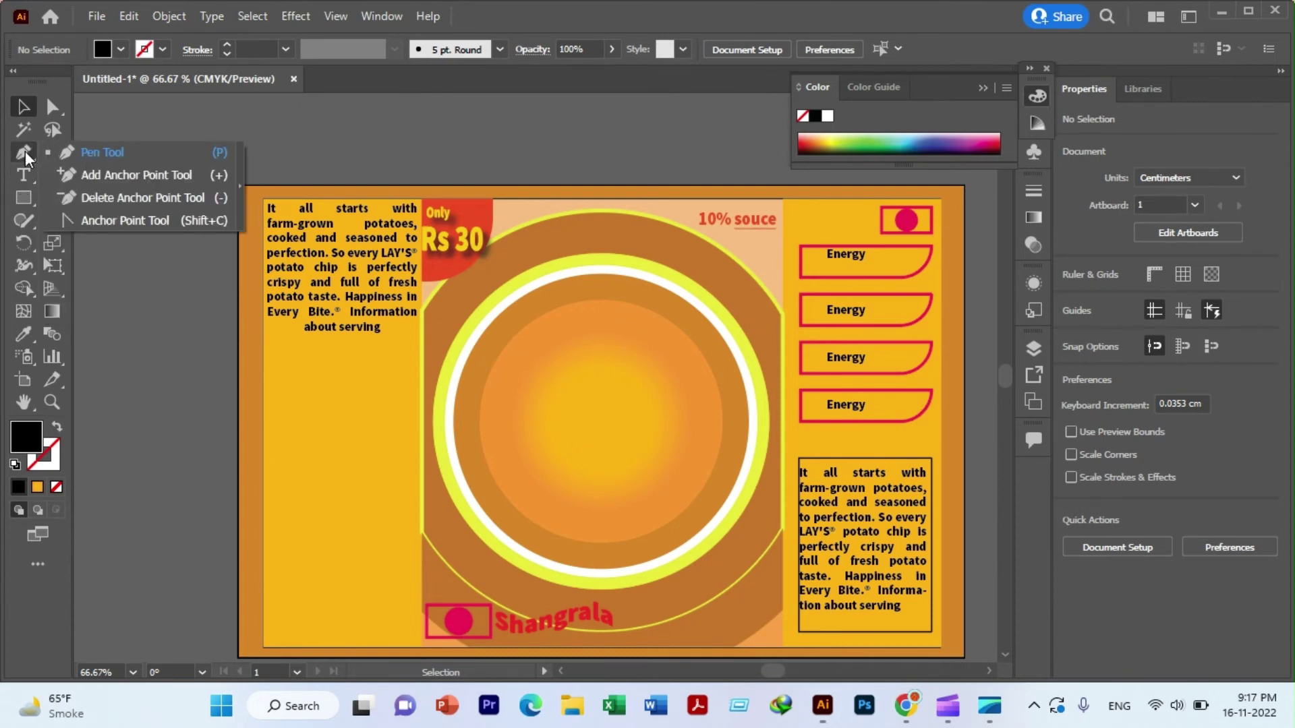
right_click(23, 288)
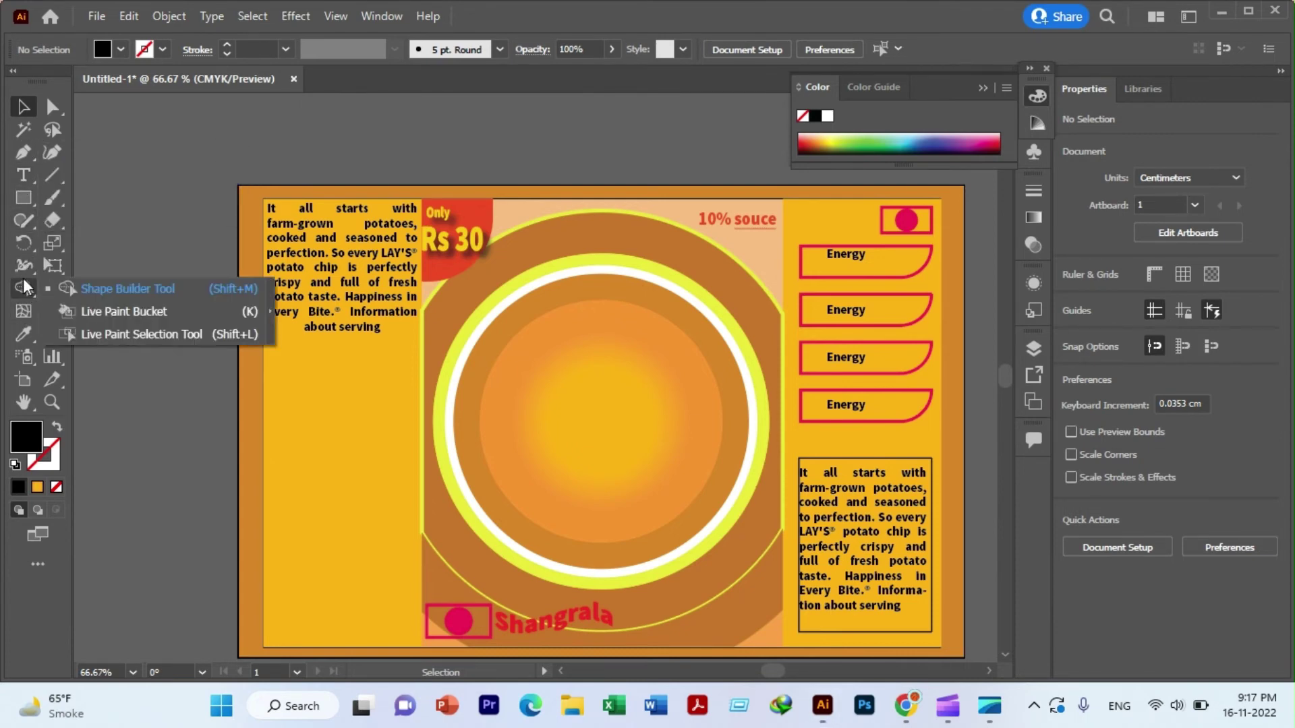
left_click(27, 309)
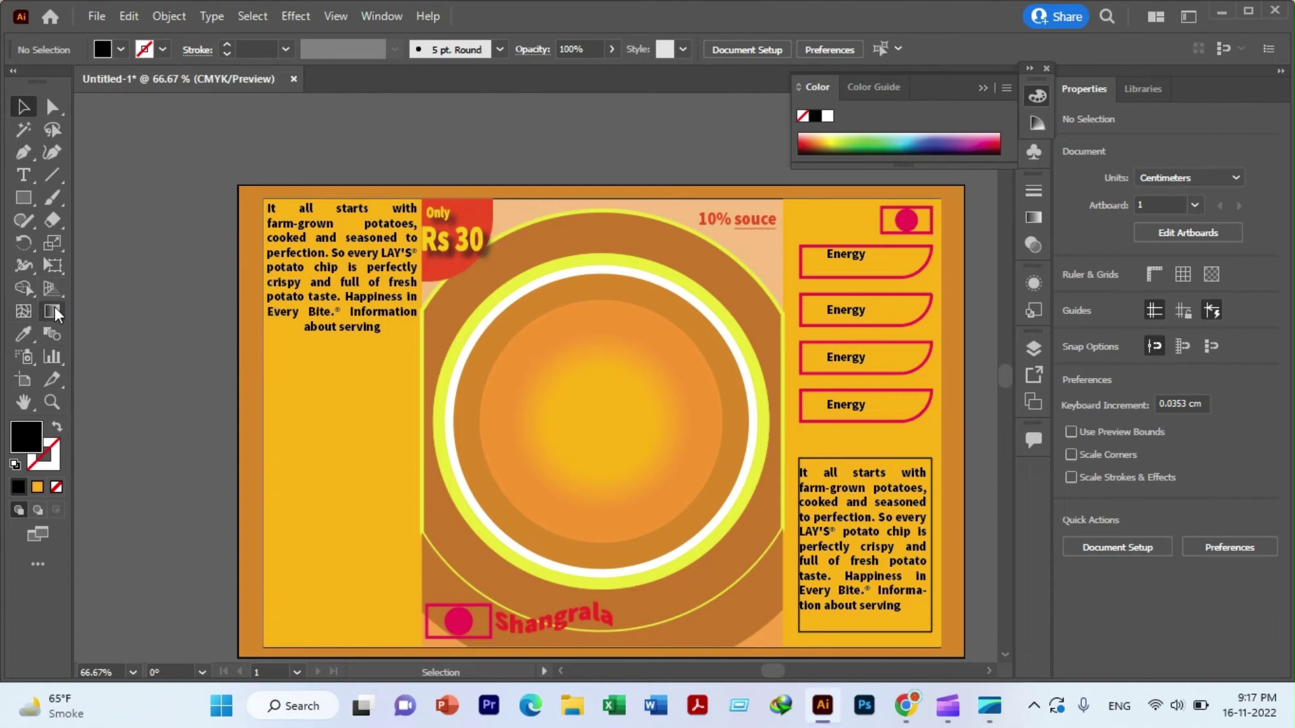
- Browse the perspective, symbol, graph, slice and hand flyouts, ending on the line/grid tools
right_click(54, 282)
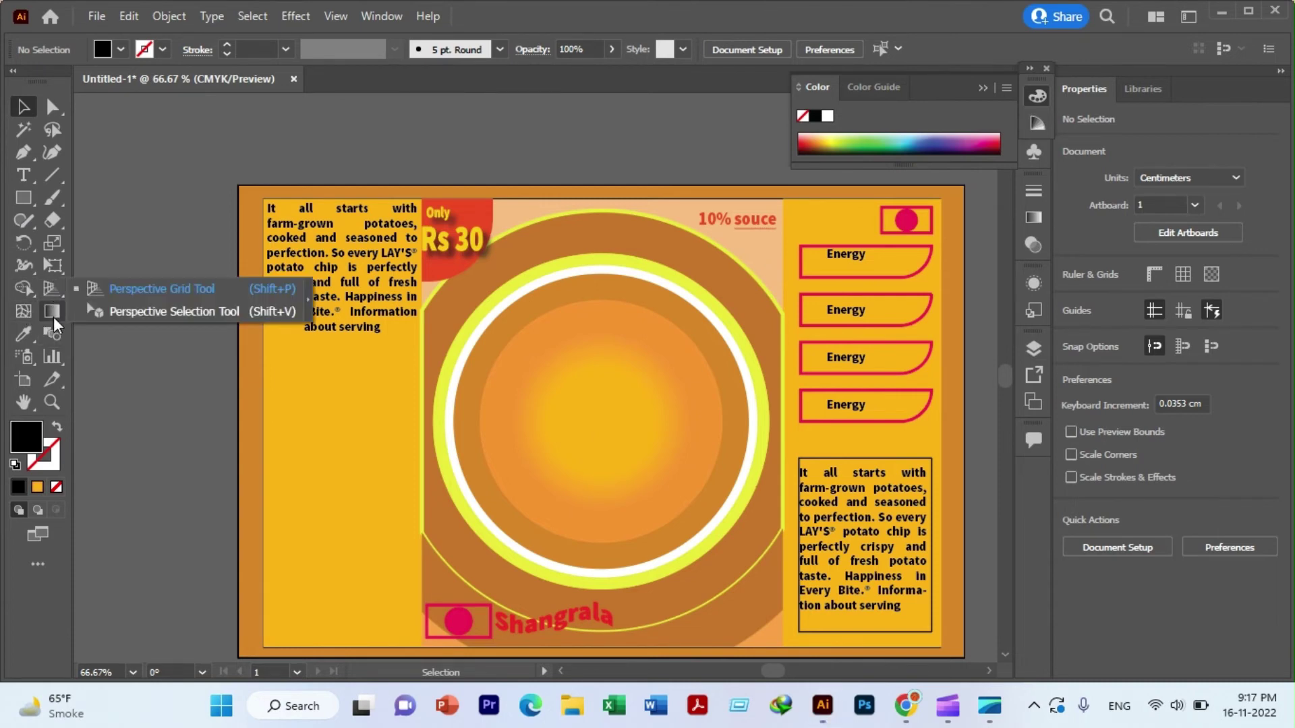
right_click(16, 357)
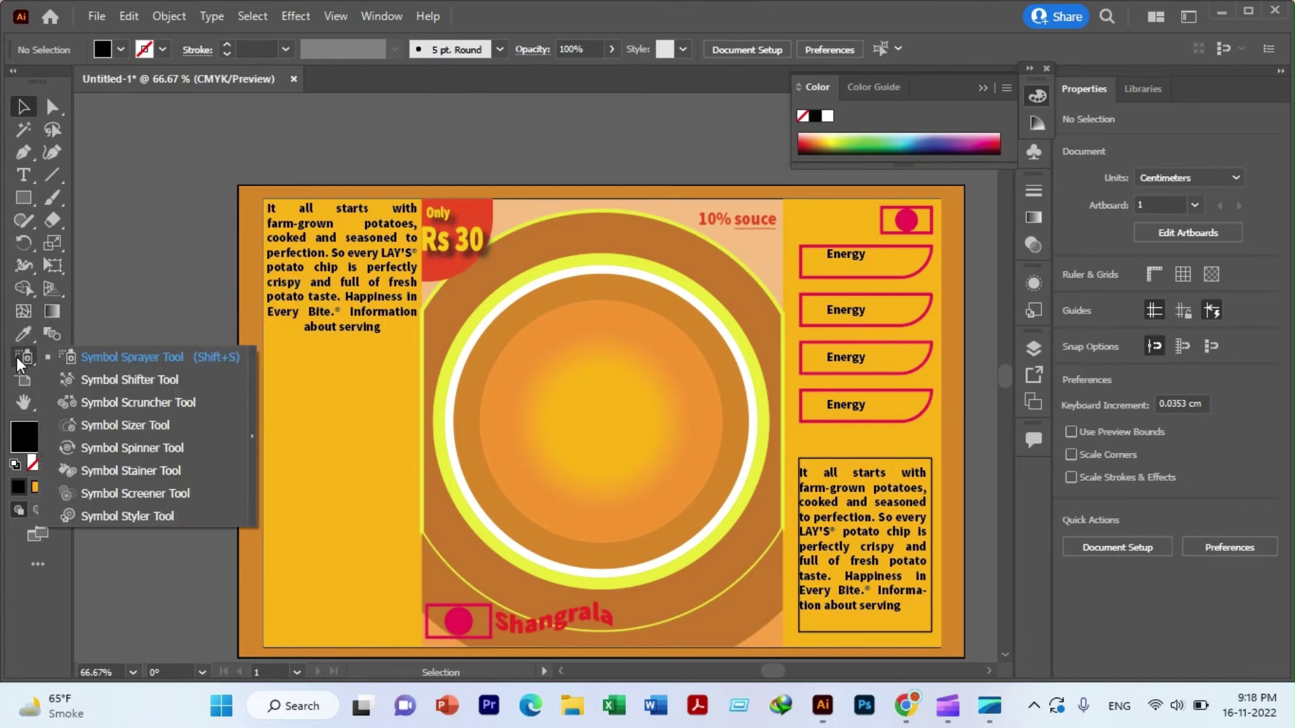
left_click(127, 297)
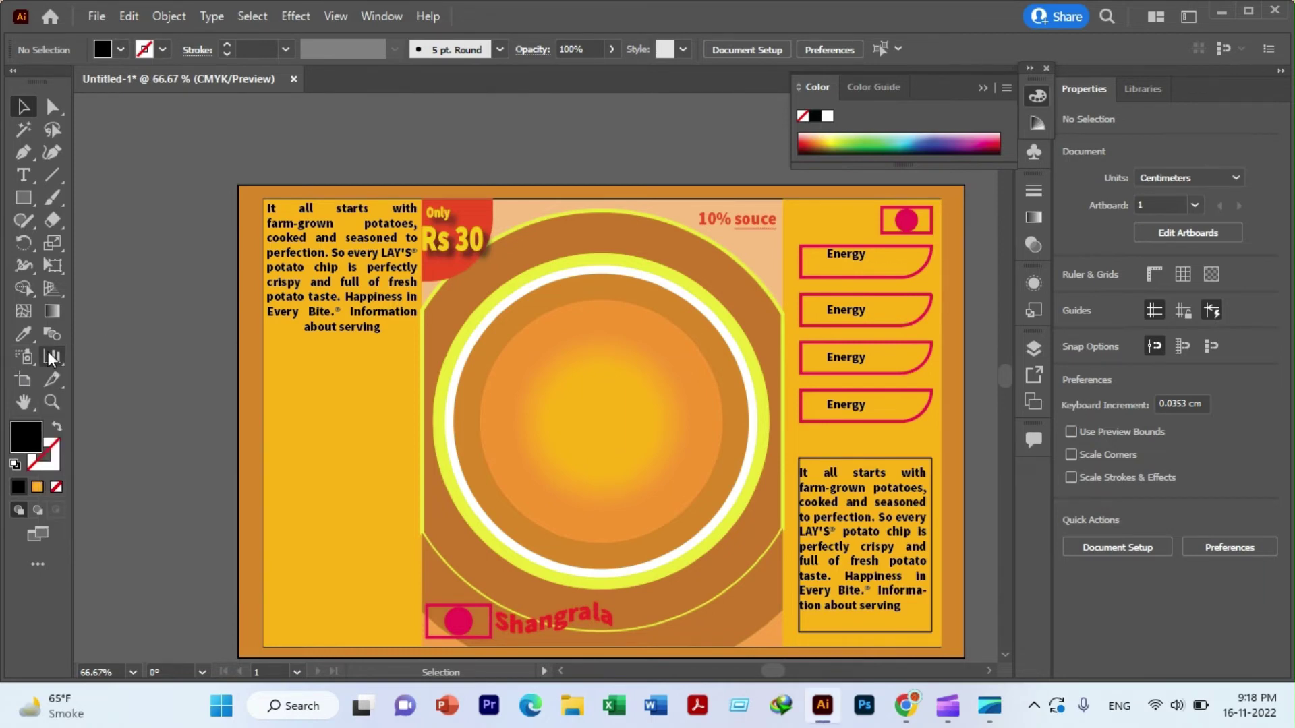
right_click(49, 350)
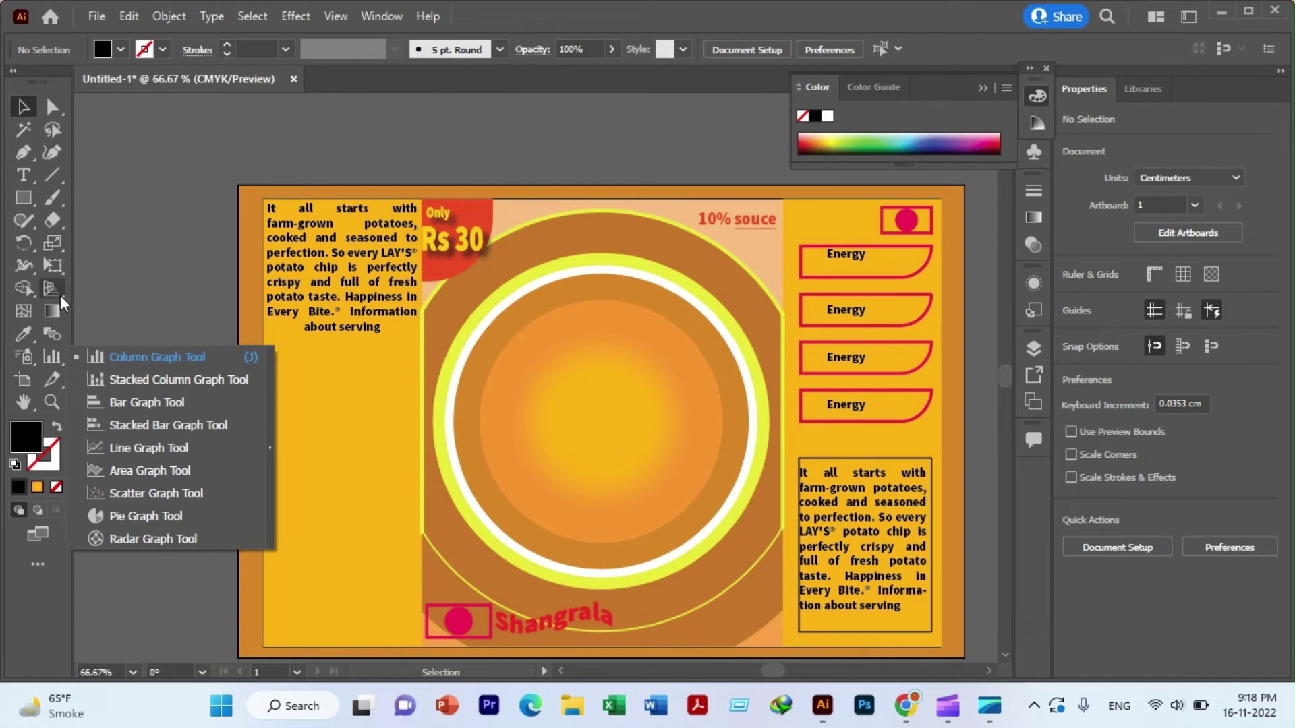
right_click(27, 404)
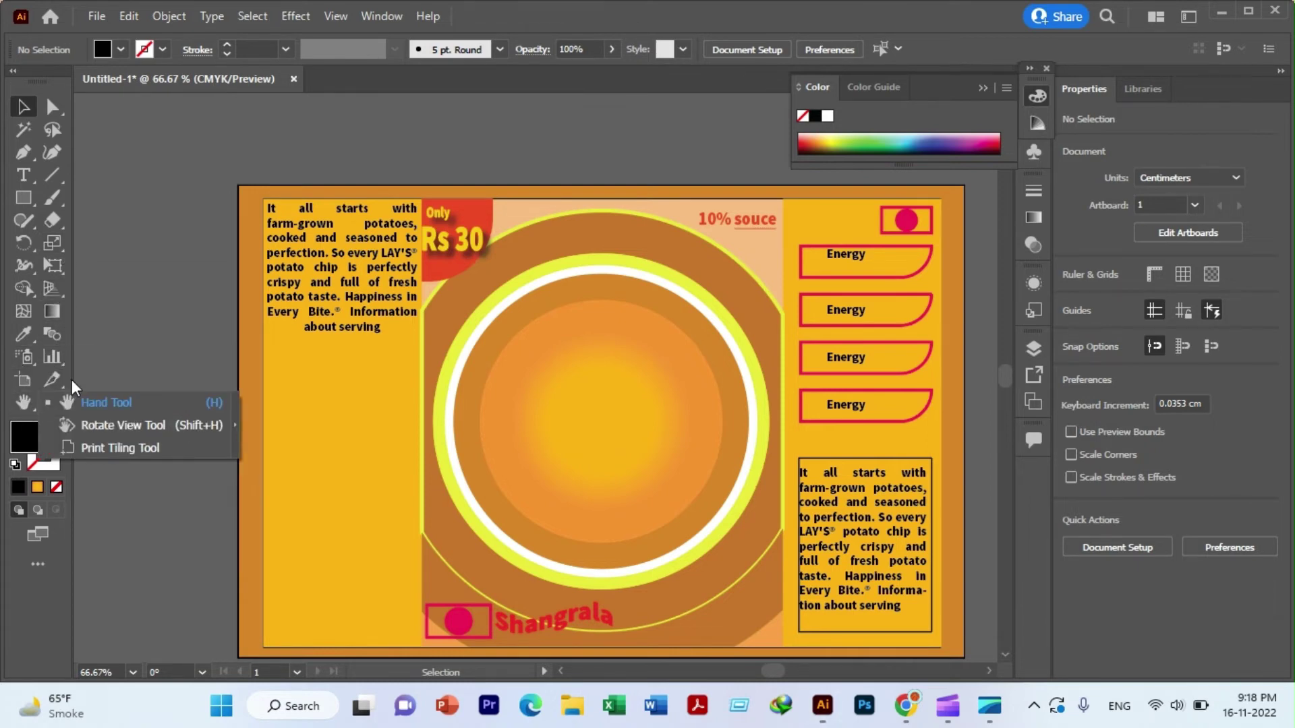
right_click(59, 378)
right_click(27, 407)
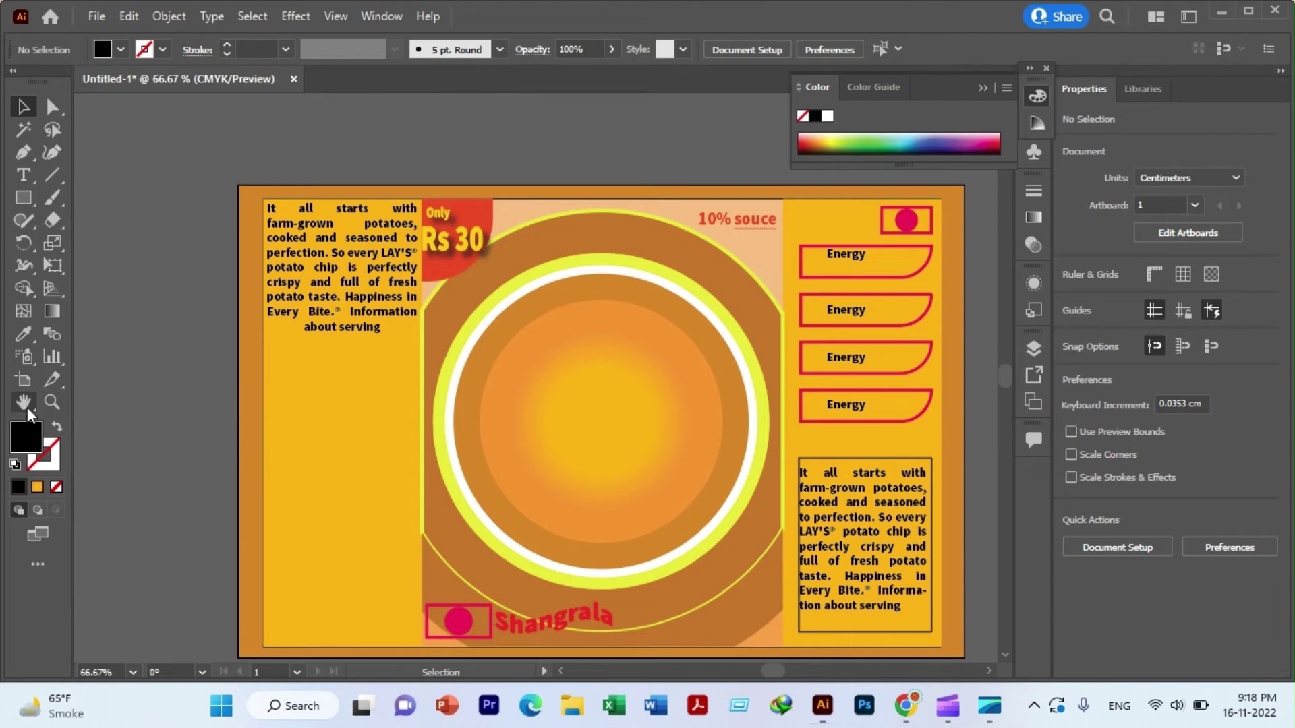
left_click(51, 266)
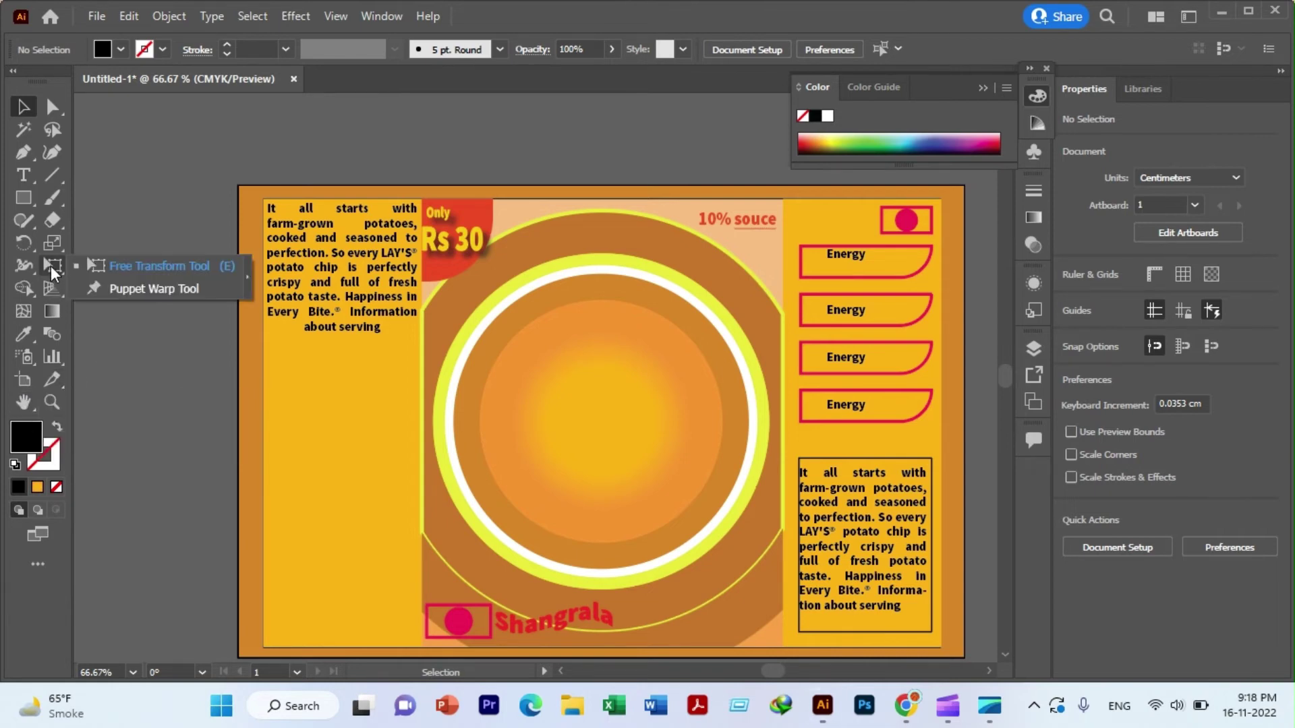
right_click(55, 241)
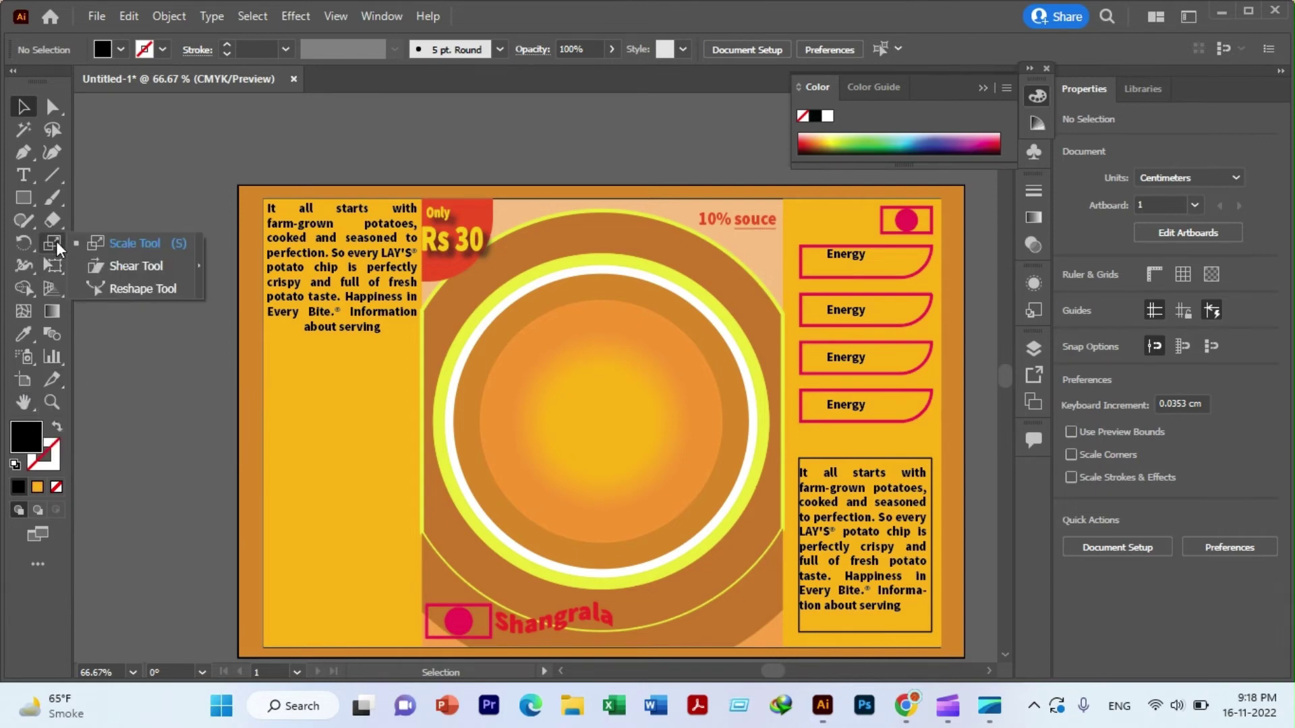
right_click(54, 218)
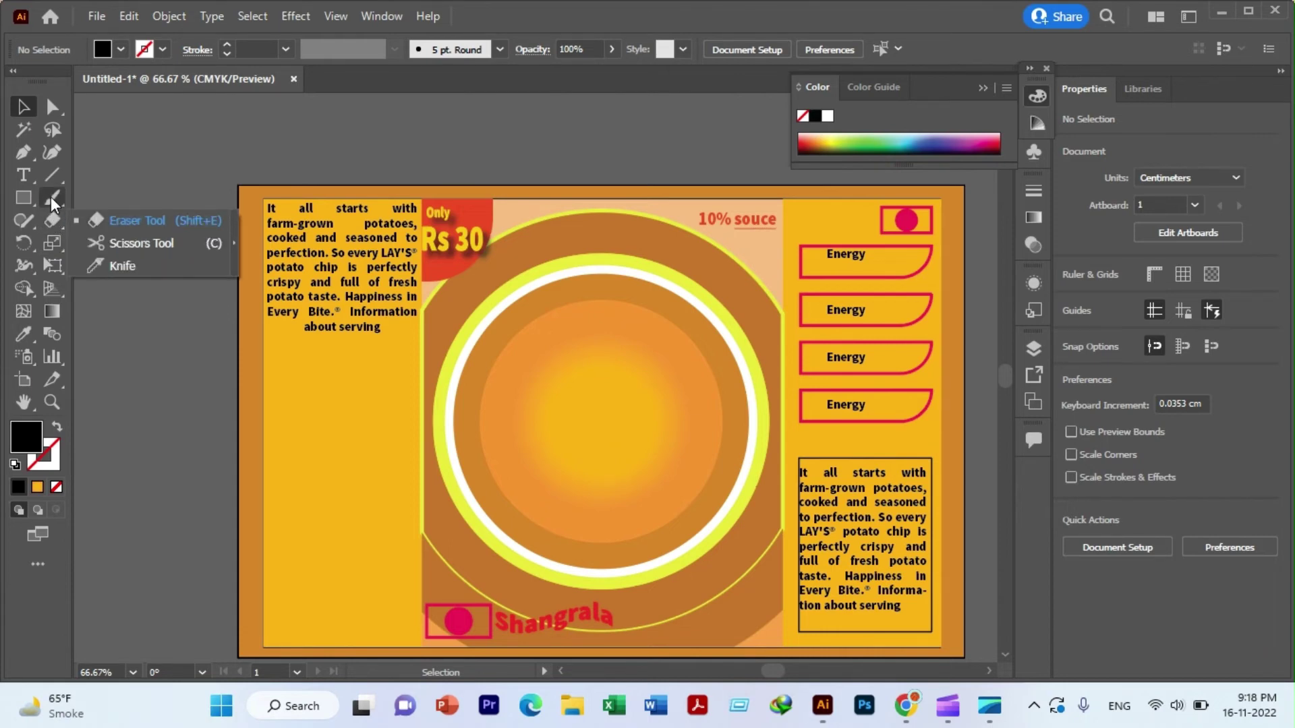
right_click(50, 196)
right_click(54, 180)
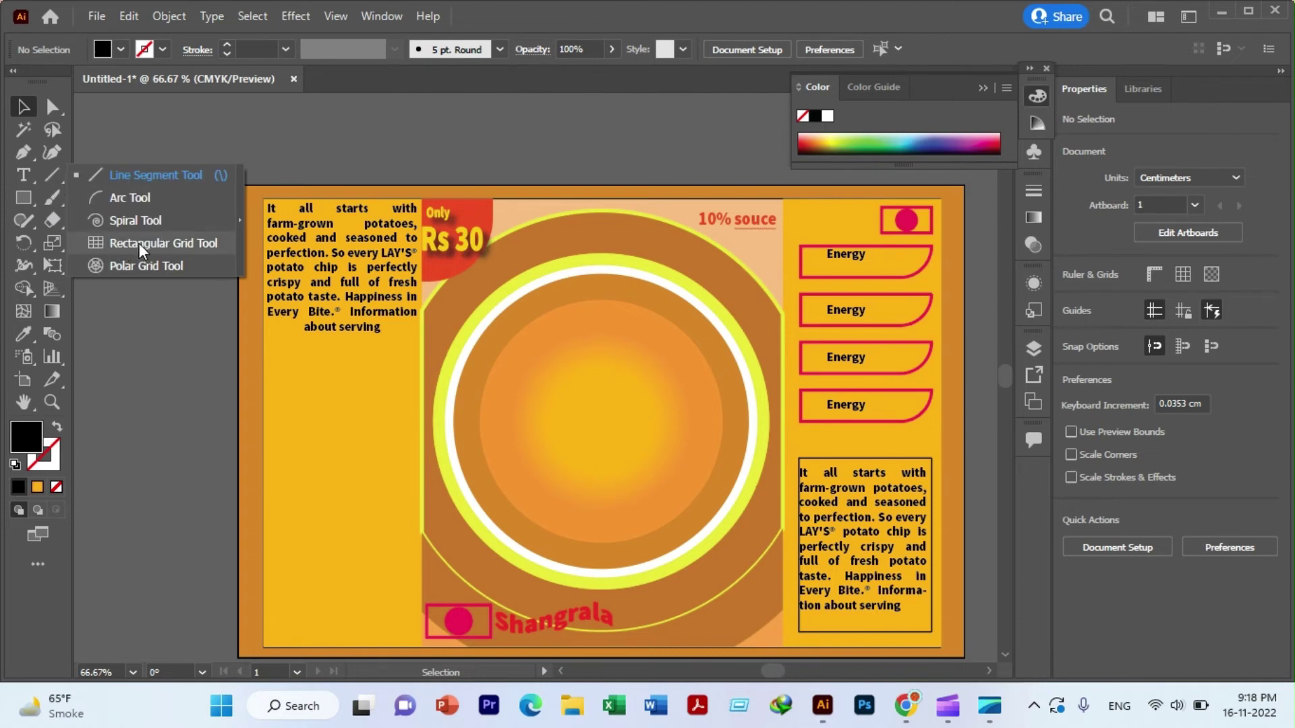
- Draw a rectangular grid below the left paragraph with a red stroke
left_click(121, 246)
scroll(304, 341, "down", 3)
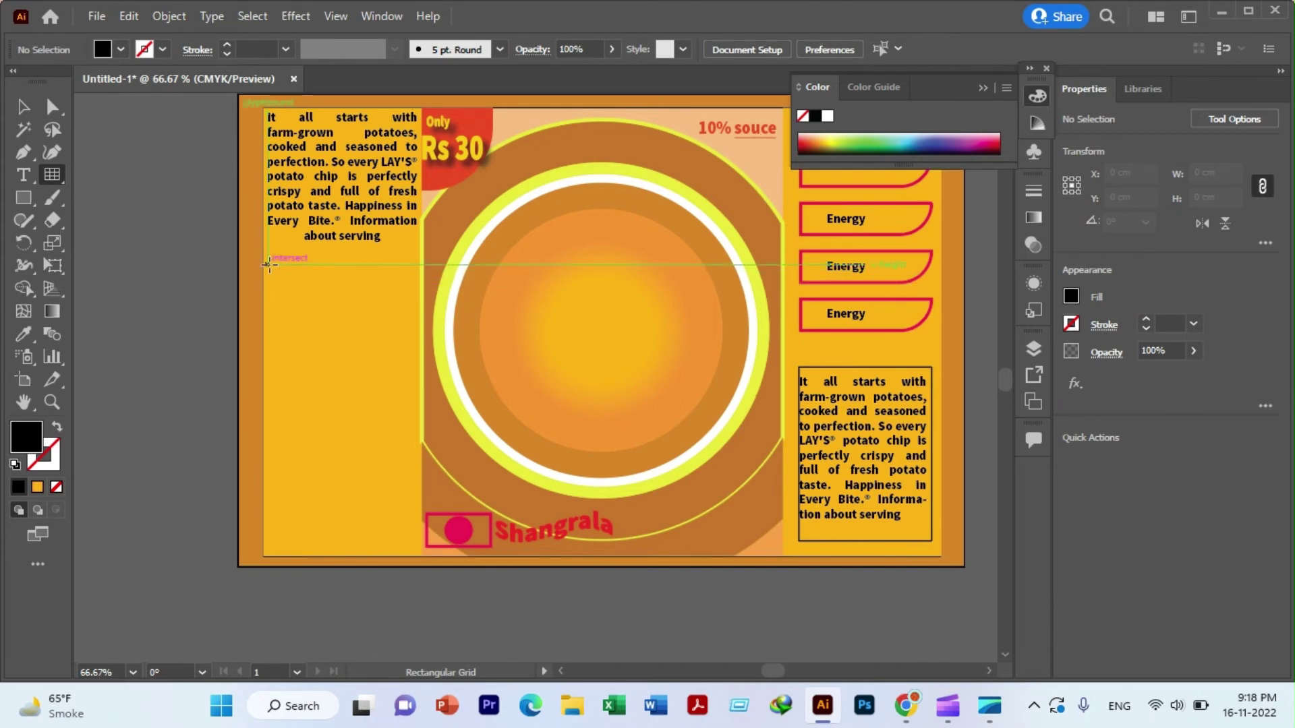
mouse_move(264, 263)
left_mouse_down()
mouse_move(407, 500)
mouse_move(414, 545)
left_mouse_up()
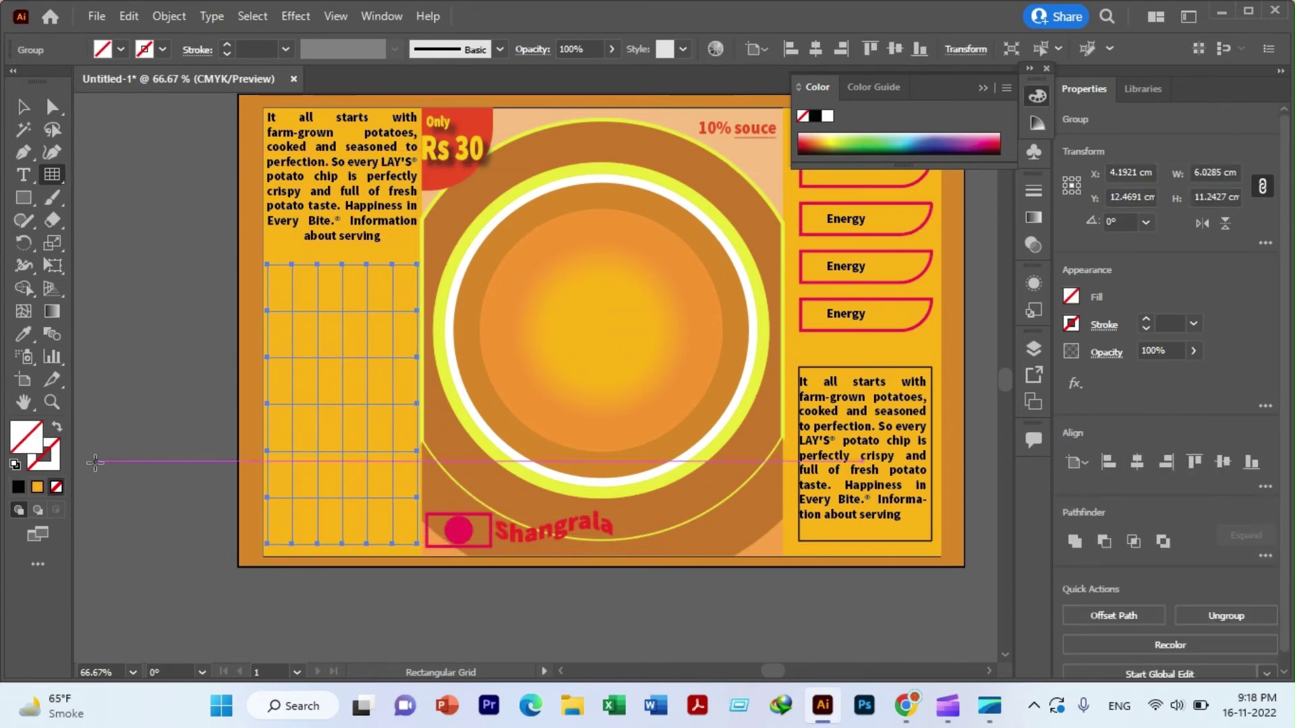
double_click(53, 465)
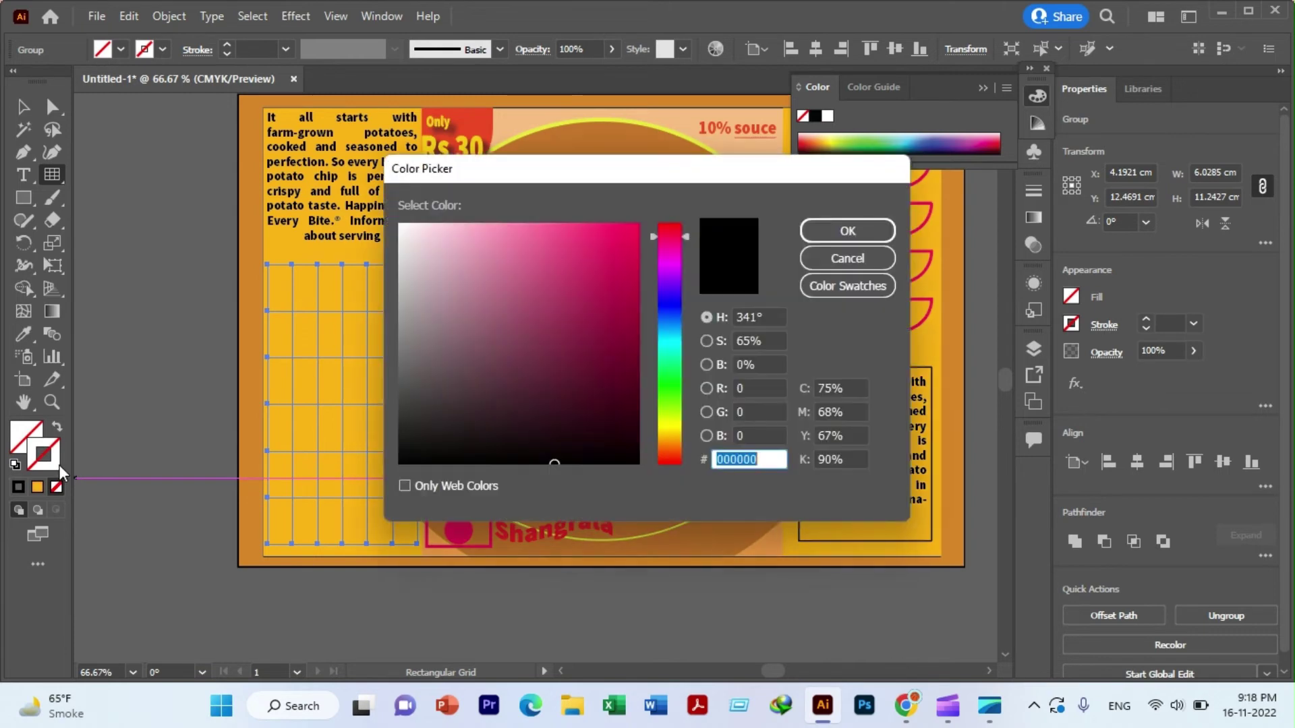
left_click(667, 455)
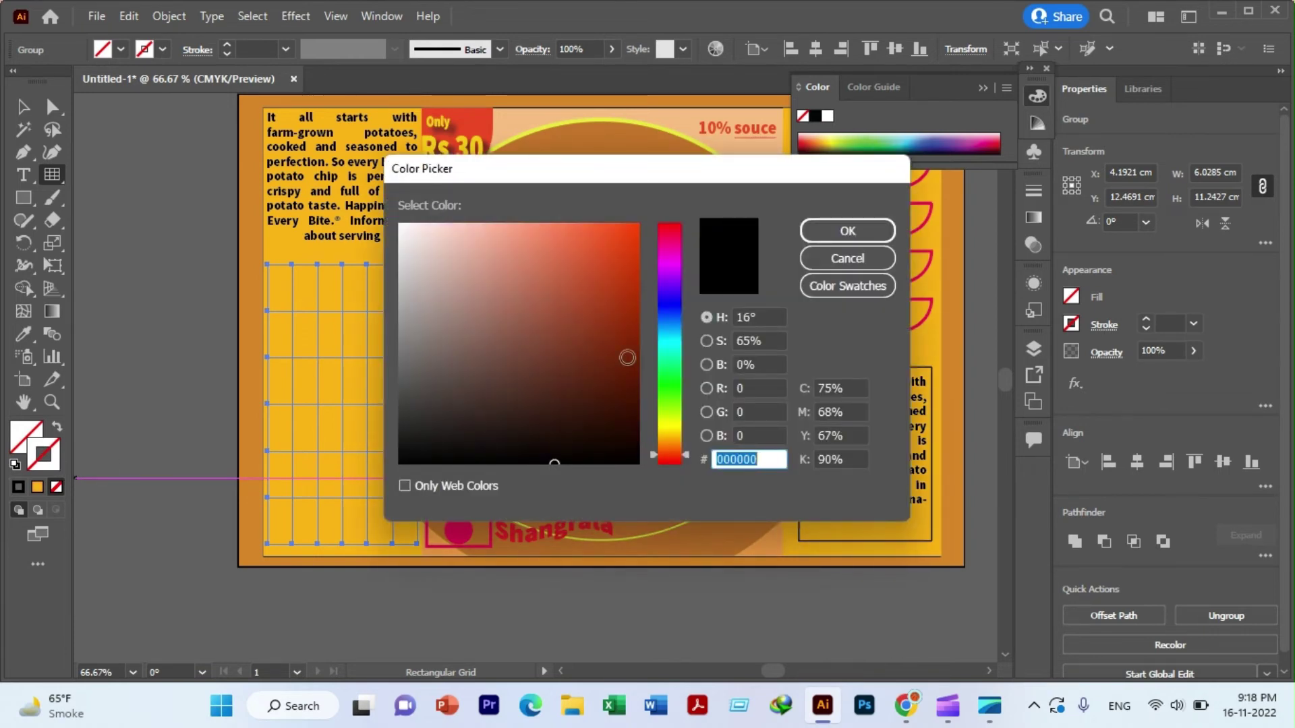
left_click(635, 291)
left_click(819, 238)
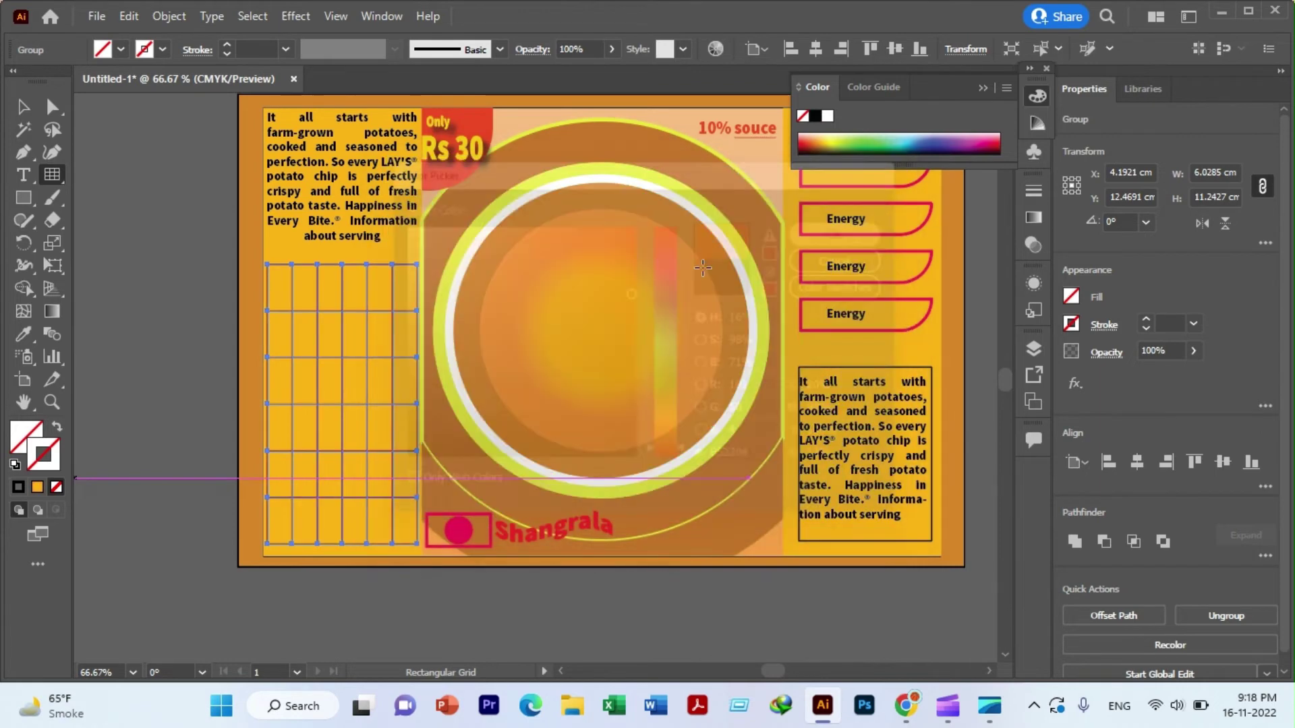
left_click(24, 106)
left_click(151, 156)
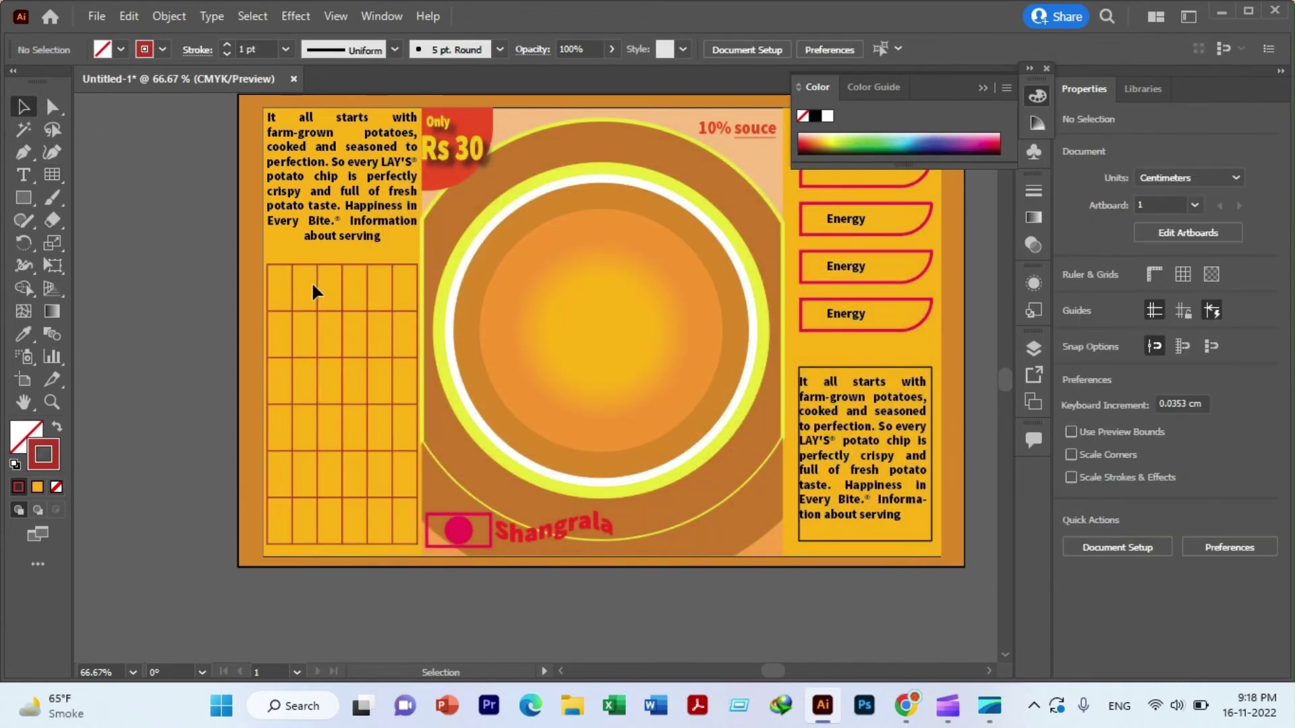
- Expand the grid into shapes and ungroup its lines
left_click(290, 282)
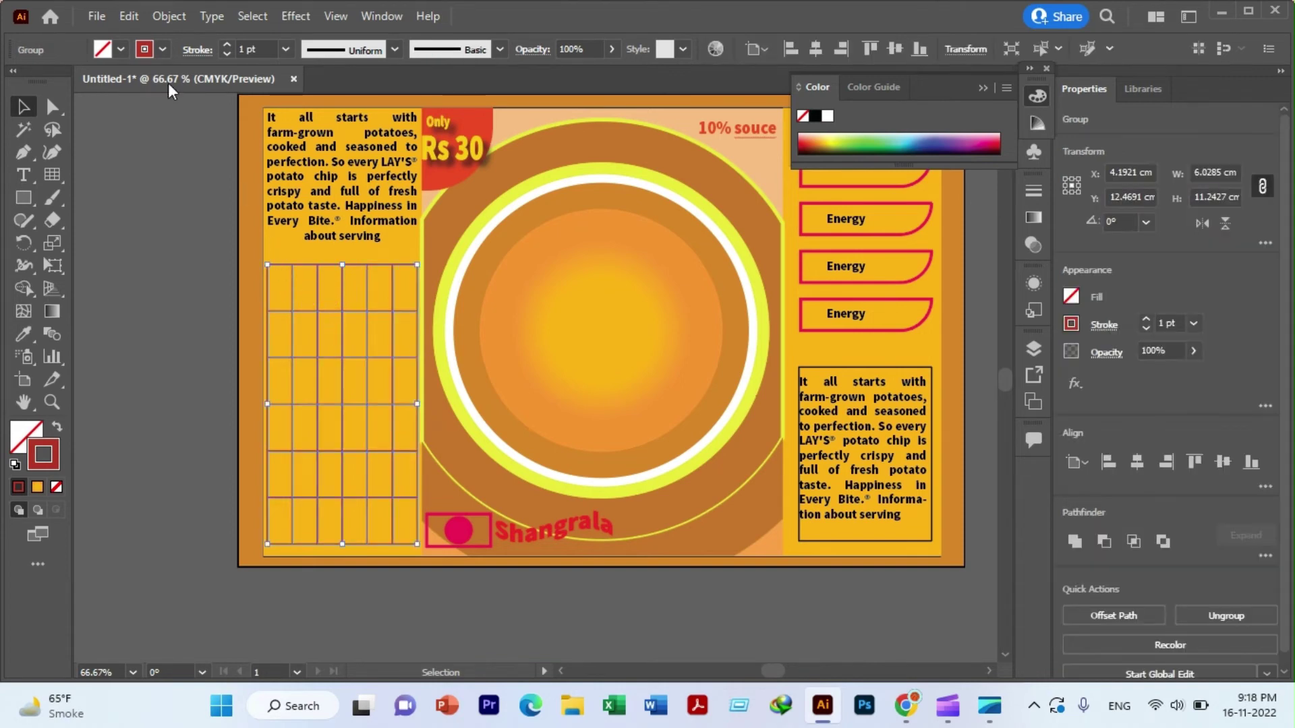
left_click(169, 15)
left_click(255, 234)
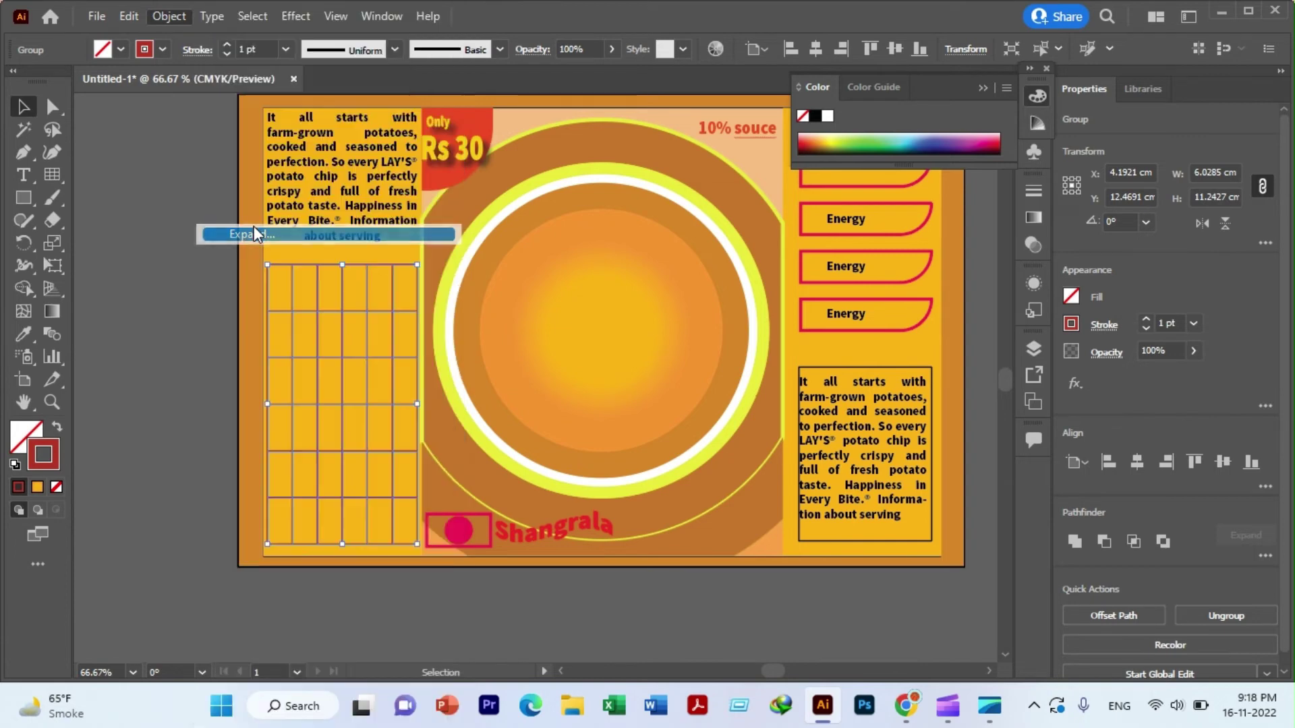
left_click(602, 457)
right_click(360, 335)
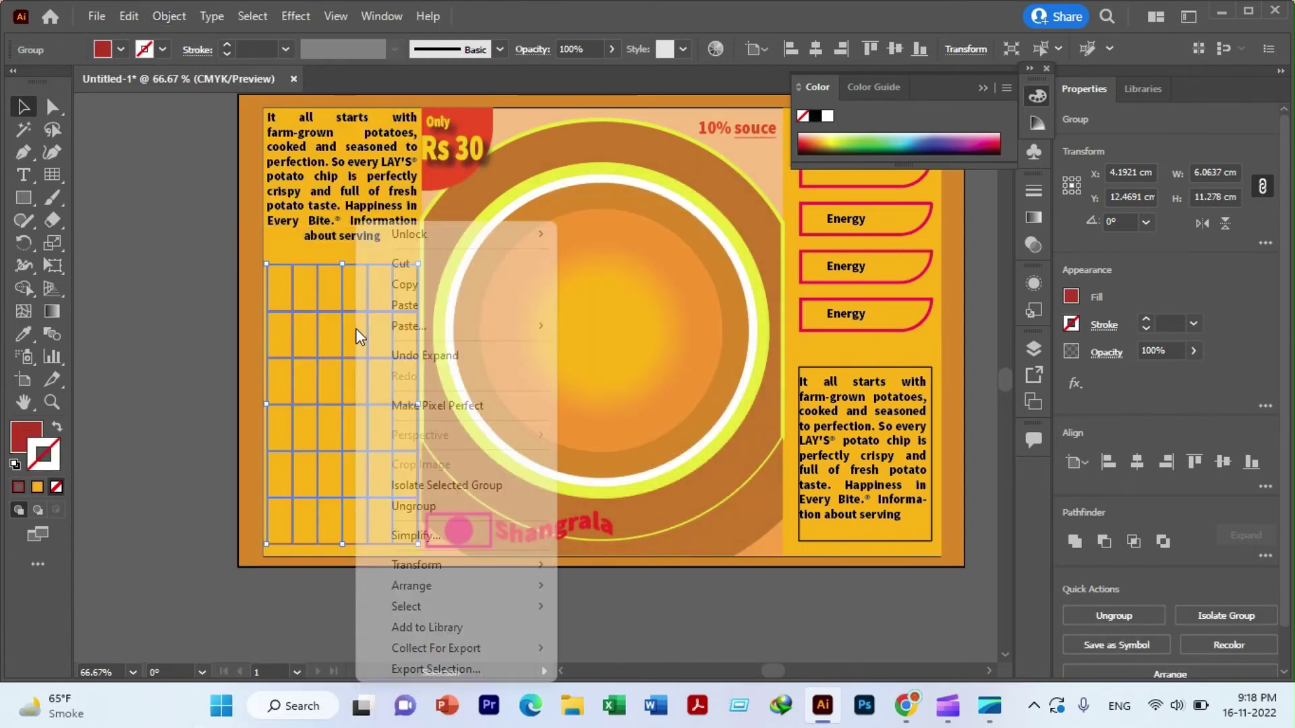
left_click(428, 505)
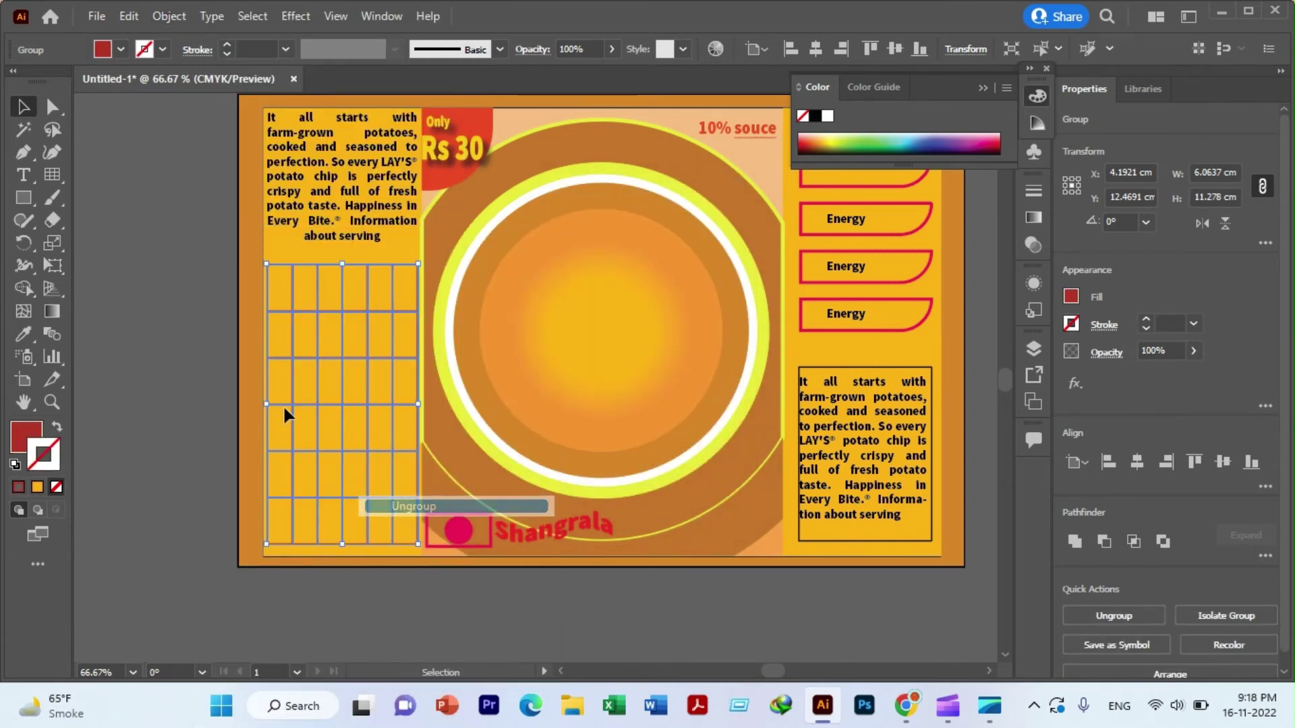
- Delete two vertical lines from the table grid
left_click(221, 273)
left_click(290, 279)
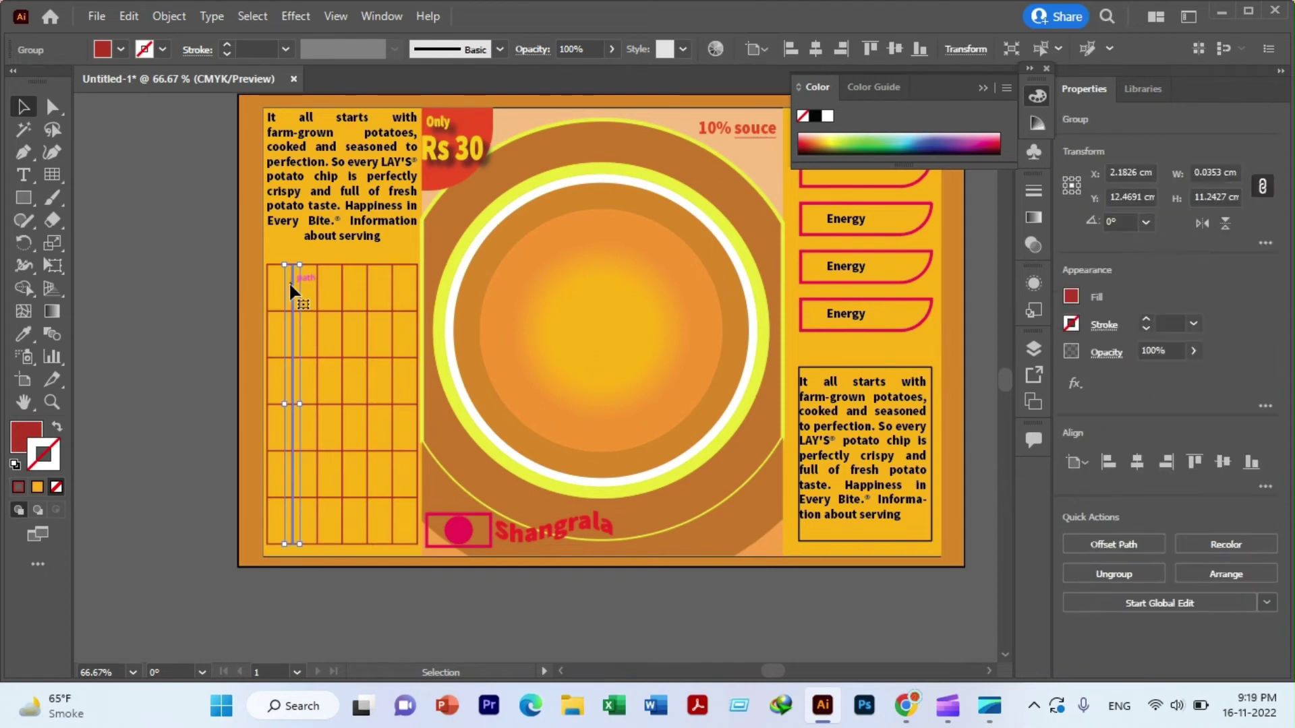
key("Delete")
left_click(314, 280)
key("Delete")
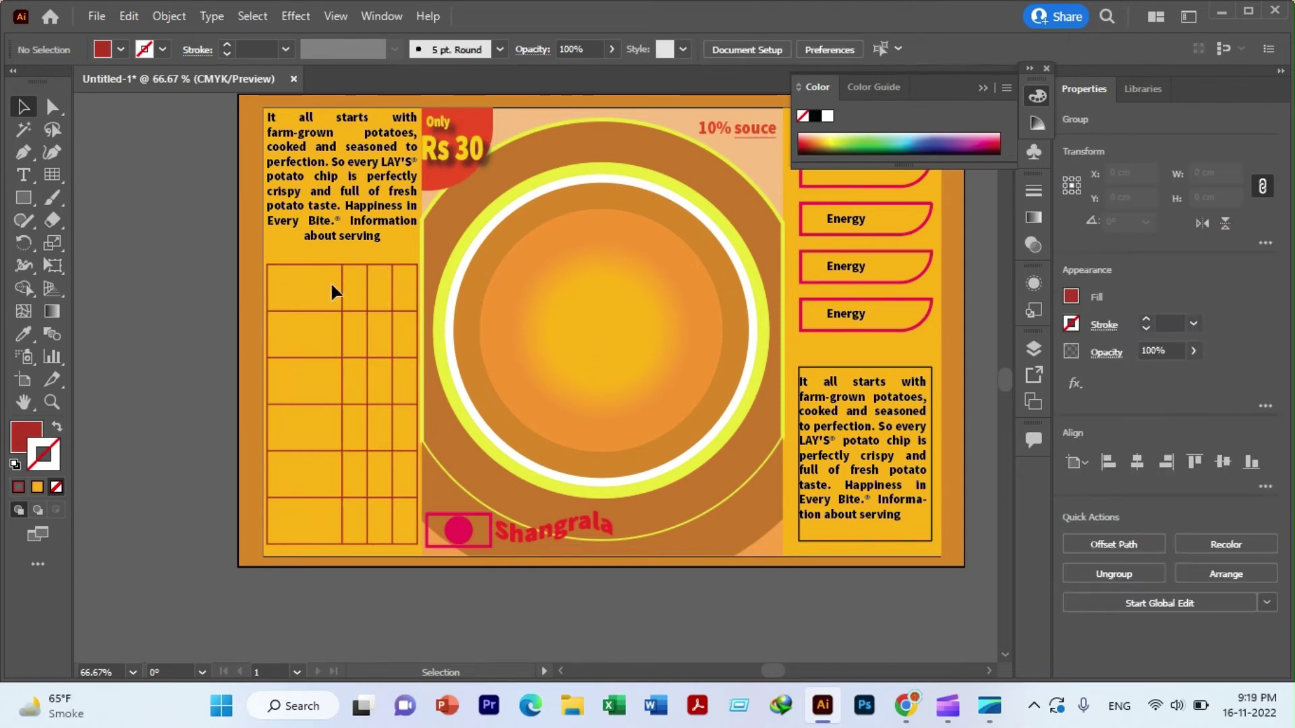
- Shift a remaining vertical line right to widen the first column
left_click_drag(339, 281, 362, 279)
key("shift+Left")
key("shift+Left")
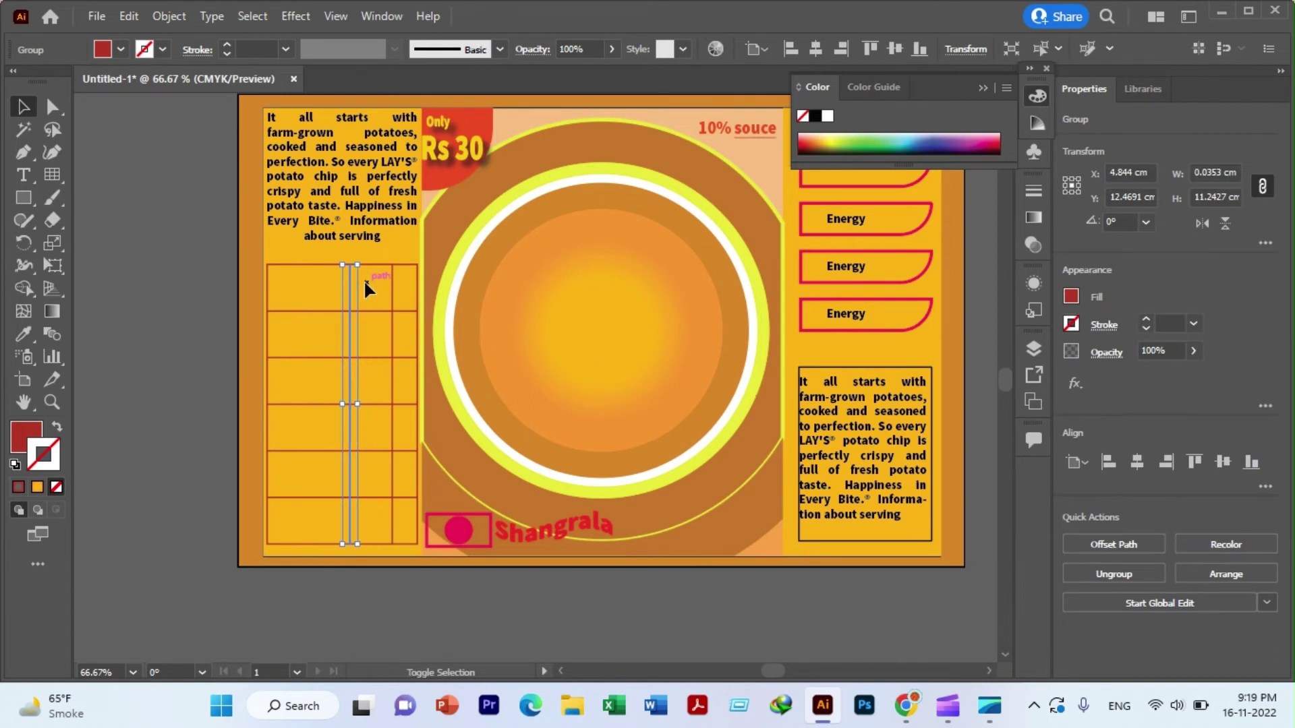
key("shift+Left")
key("shift+Left")
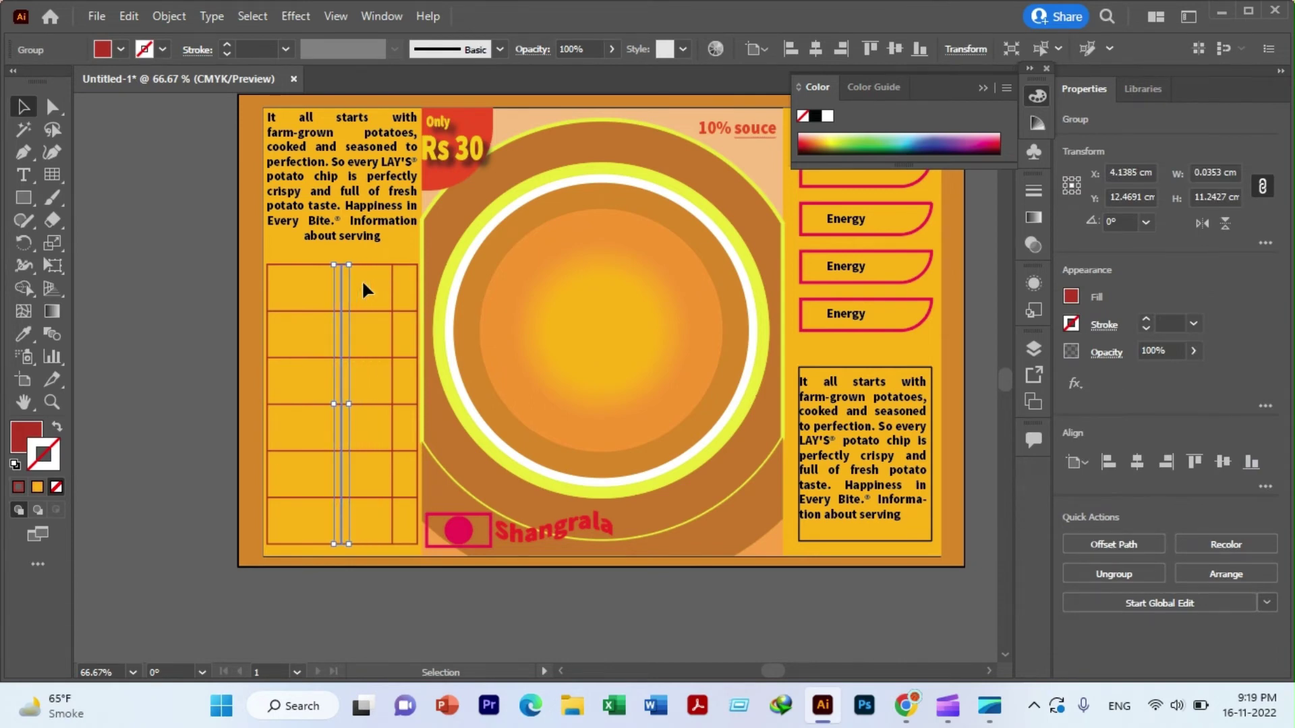
key("shift+Right")
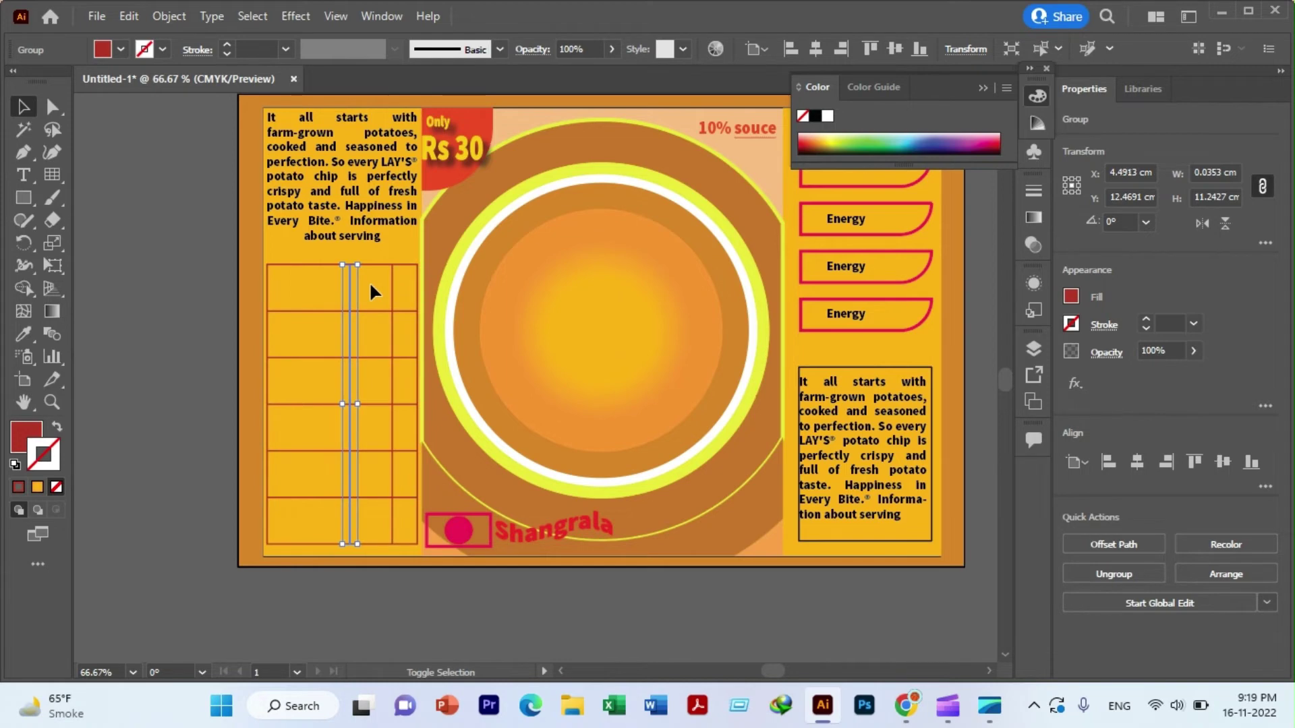
left_click(155, 221)
scroll(193, 251, "down", 2)
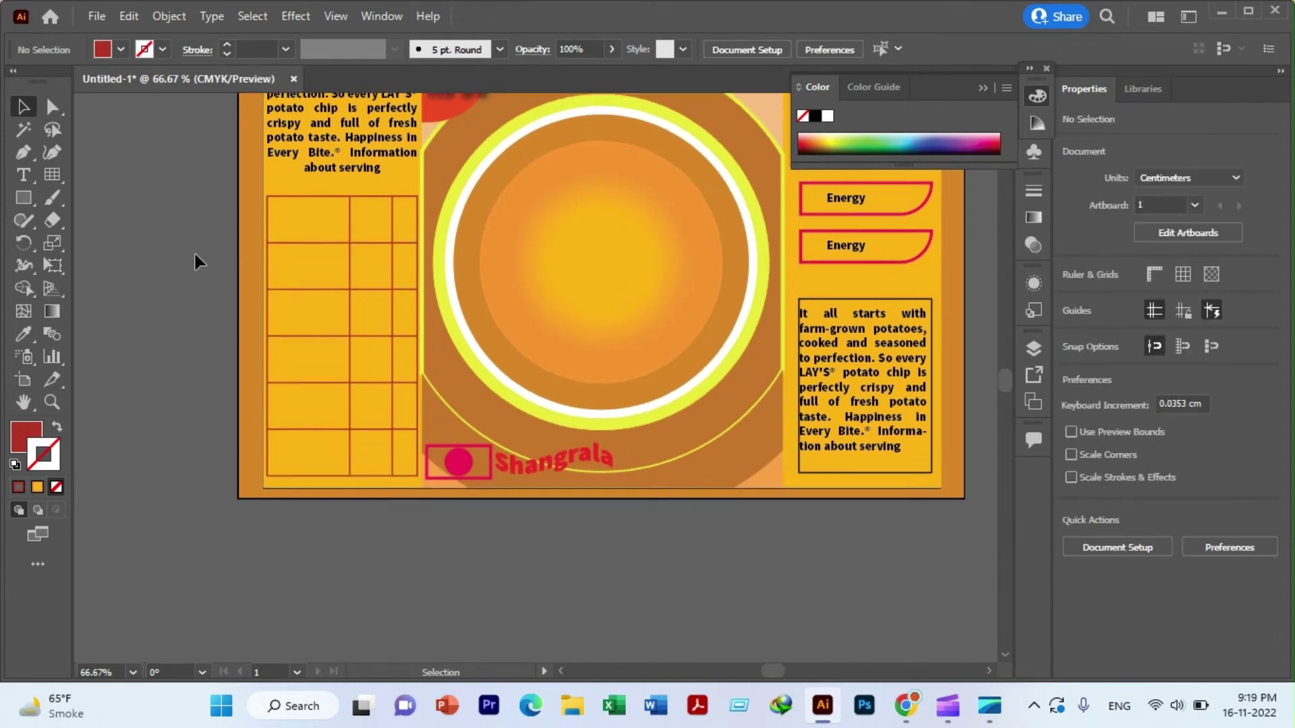
scroll(193, 251, "up", 2)
scroll(251, 245, "up", 2)
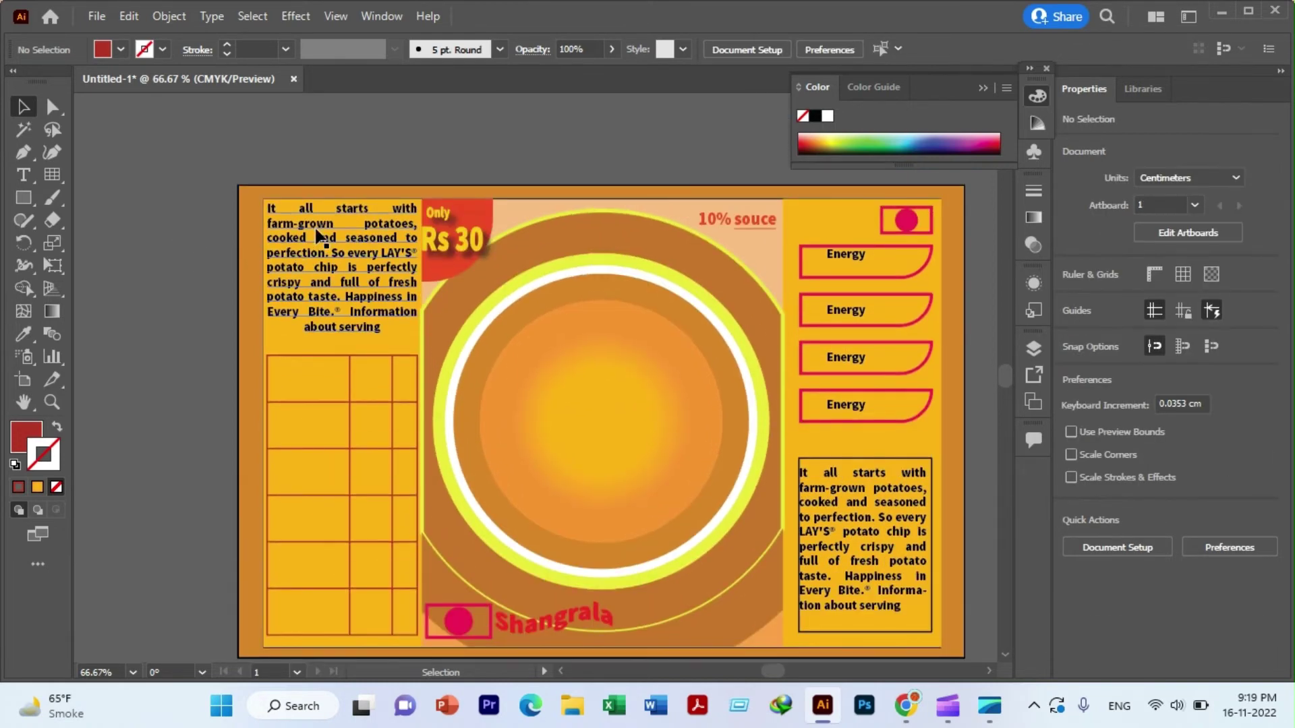
scroll(590, 306, "down", 1)
scroll(362, 334, "down", 1)
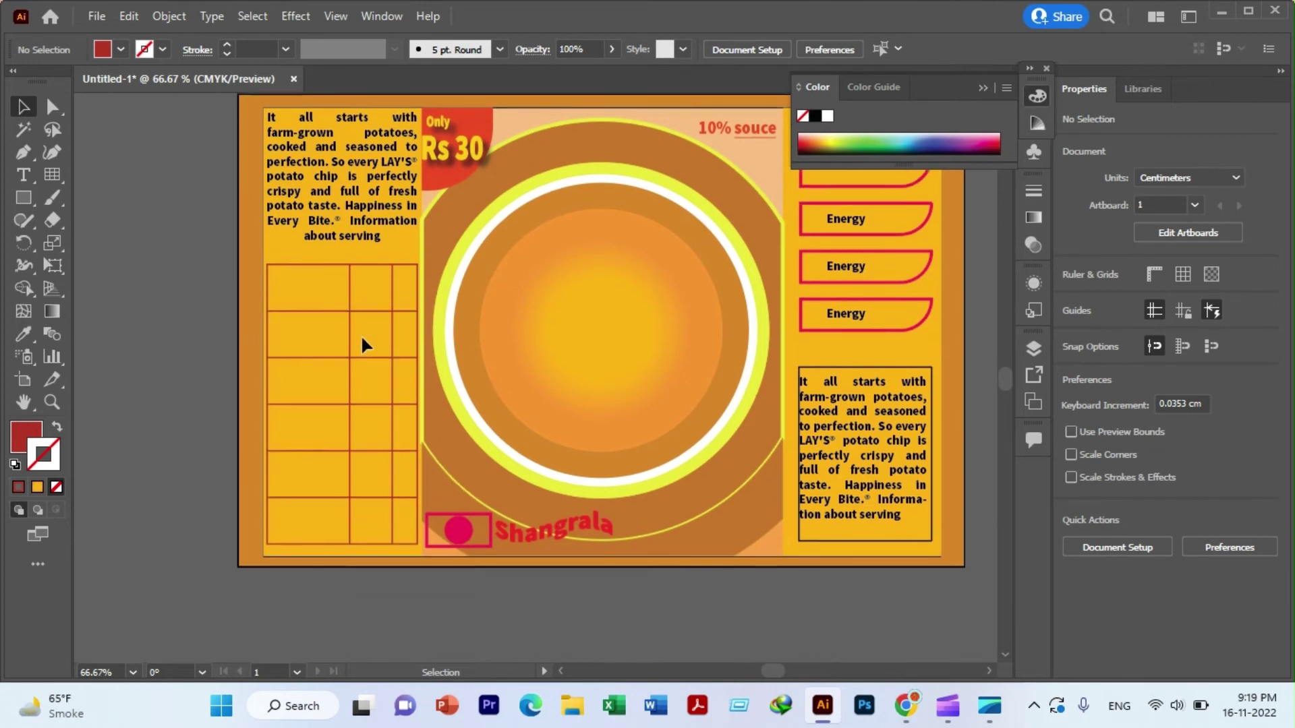
scroll(362, 335, "down", 2)
scroll(353, 317, "up", 1)
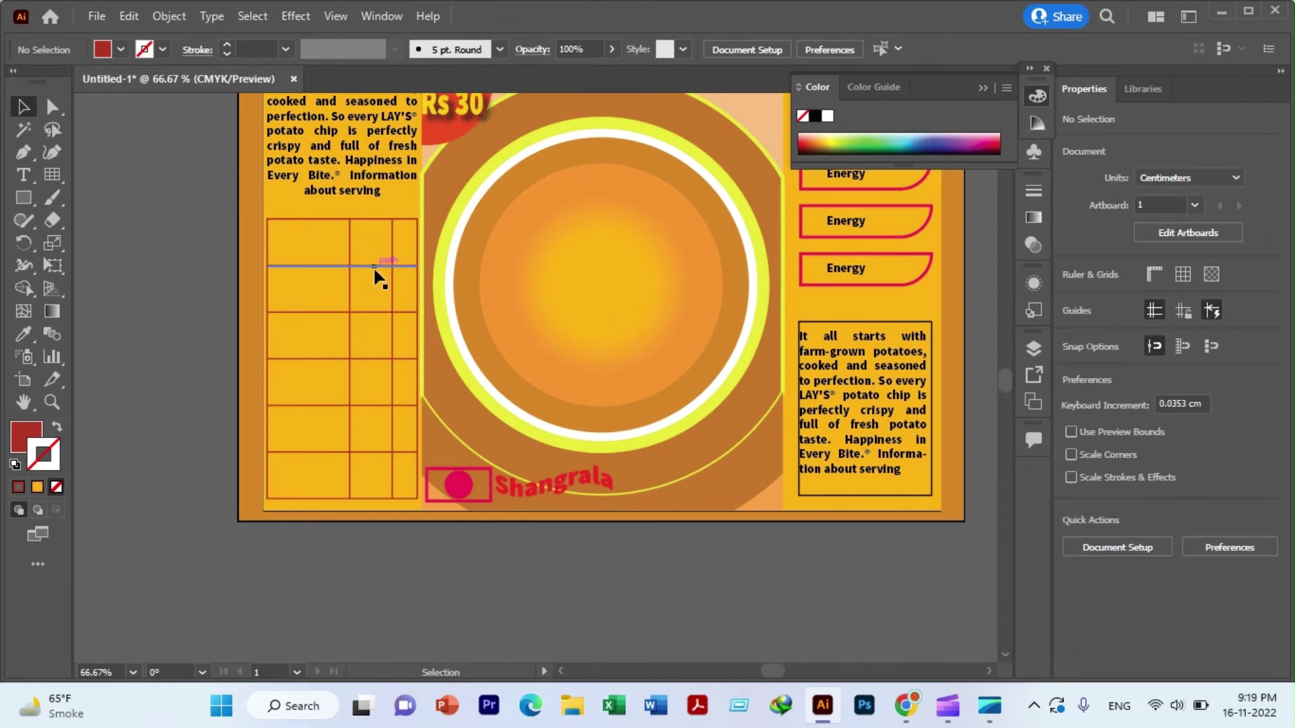
- Try erasing two vertical table lines with Shape Builder, then undo the change
left_click(22, 290)
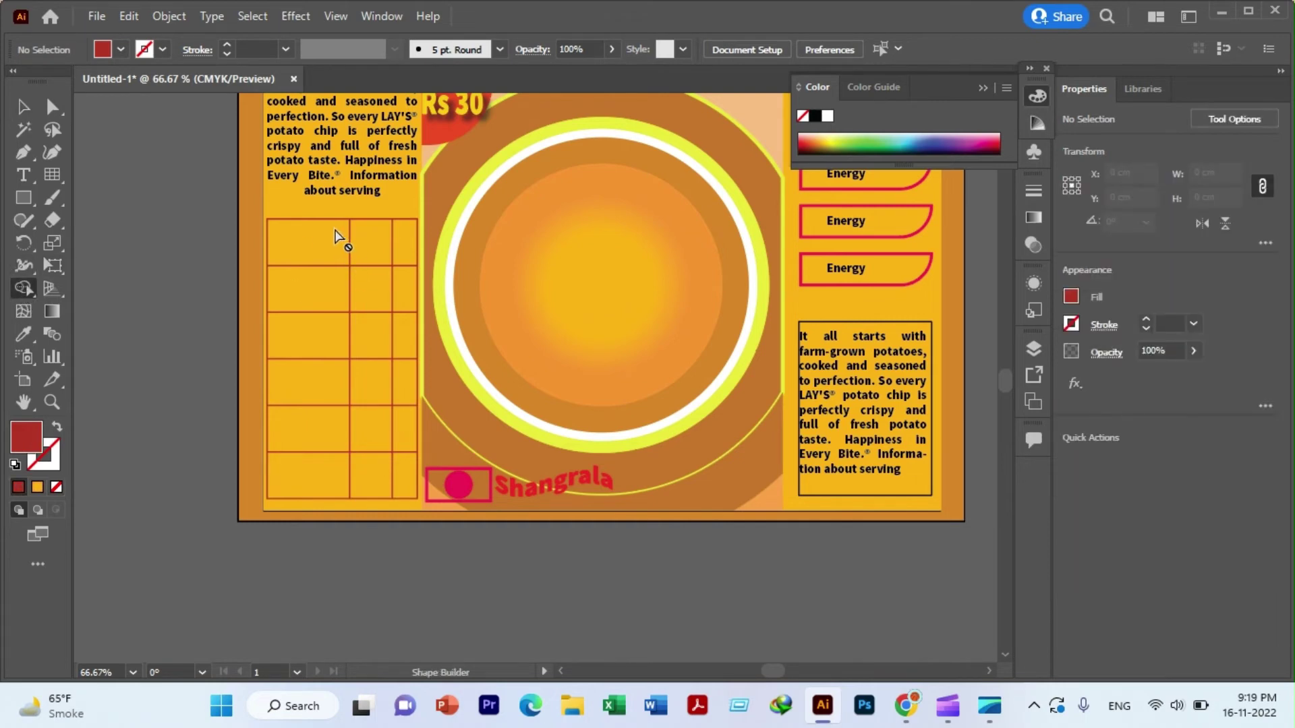
left_click(23, 107)
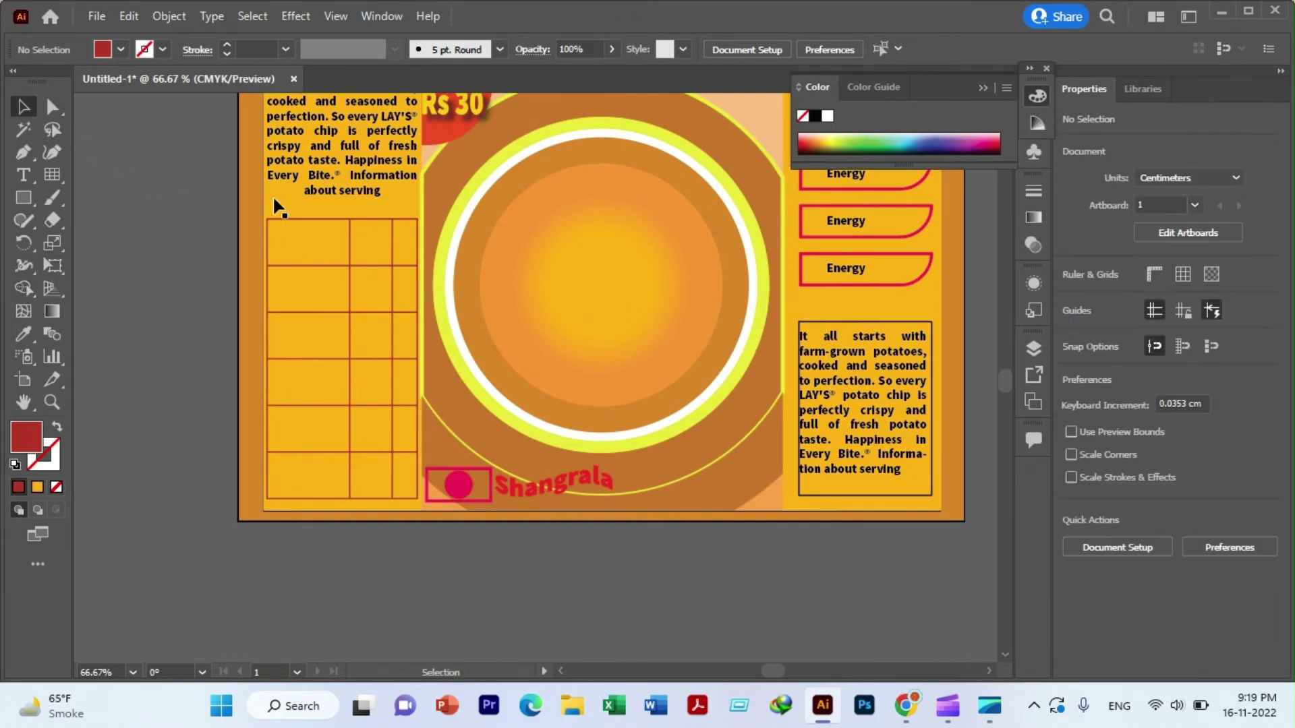
left_click(349, 238)
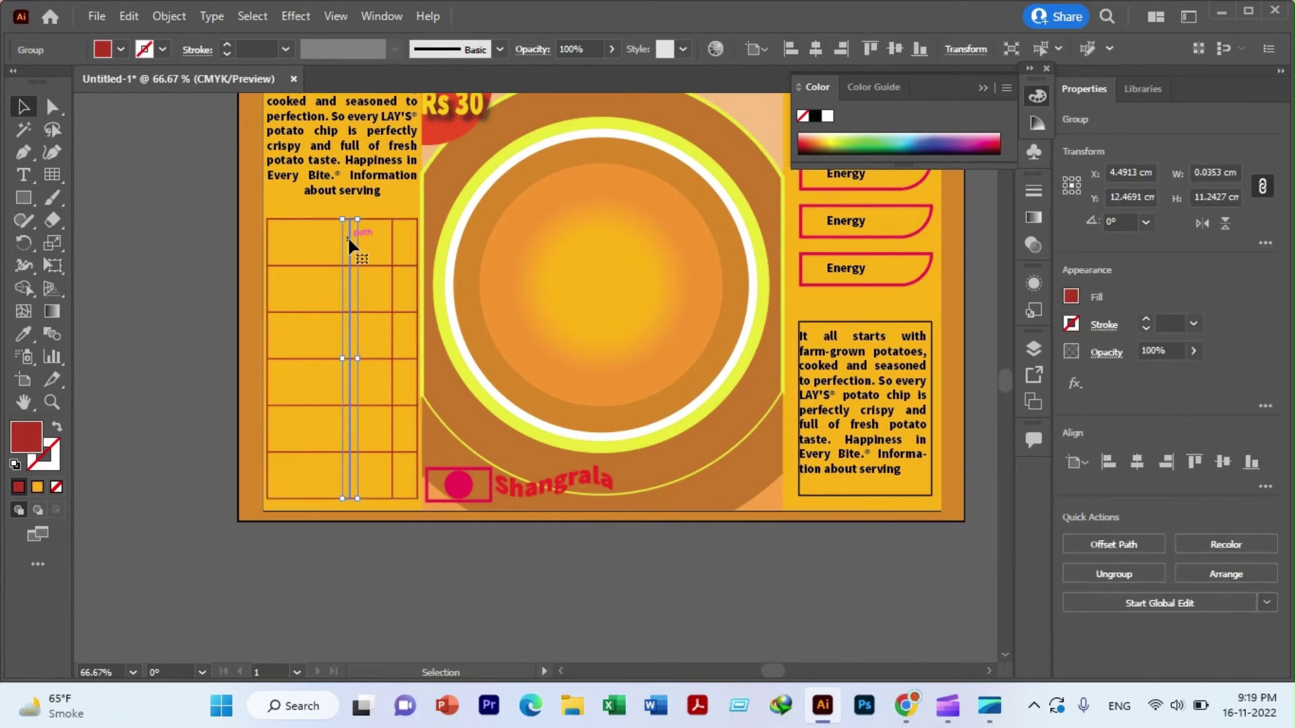
left_click(391, 238, "shift")
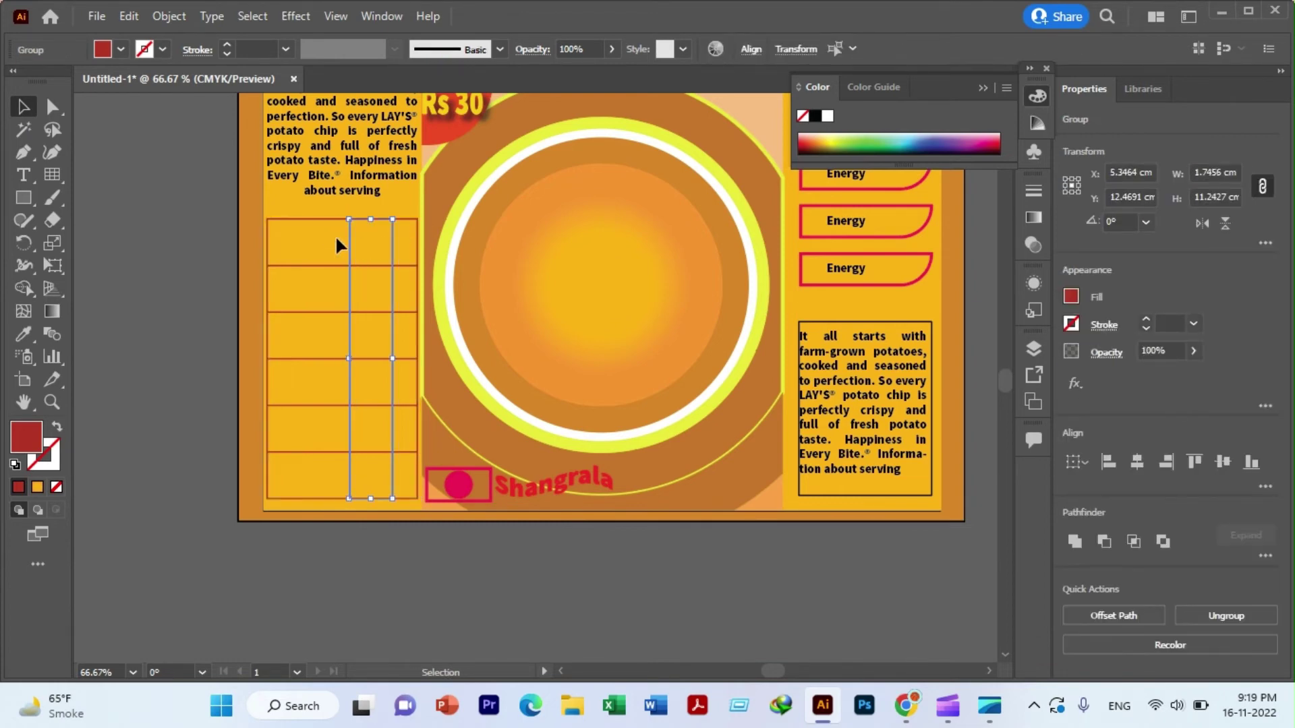
left_click(21, 286)
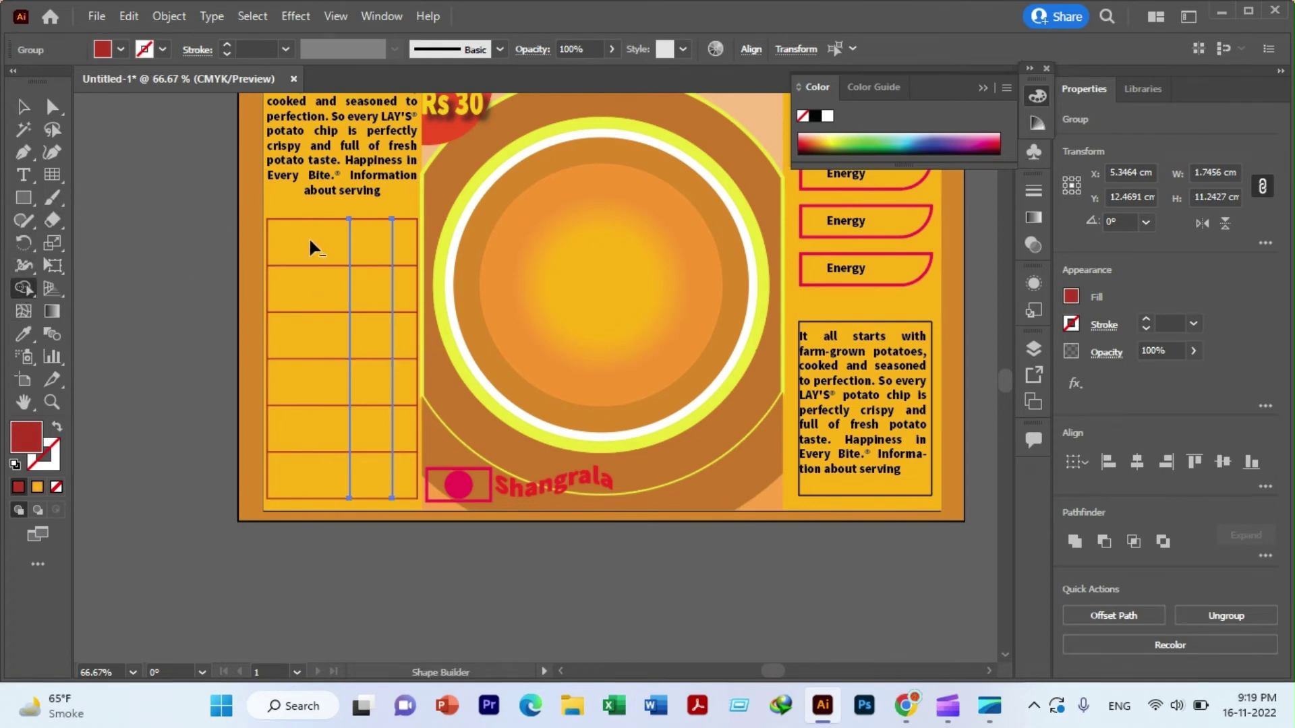
left_click_drag(309, 237, 399, 242)
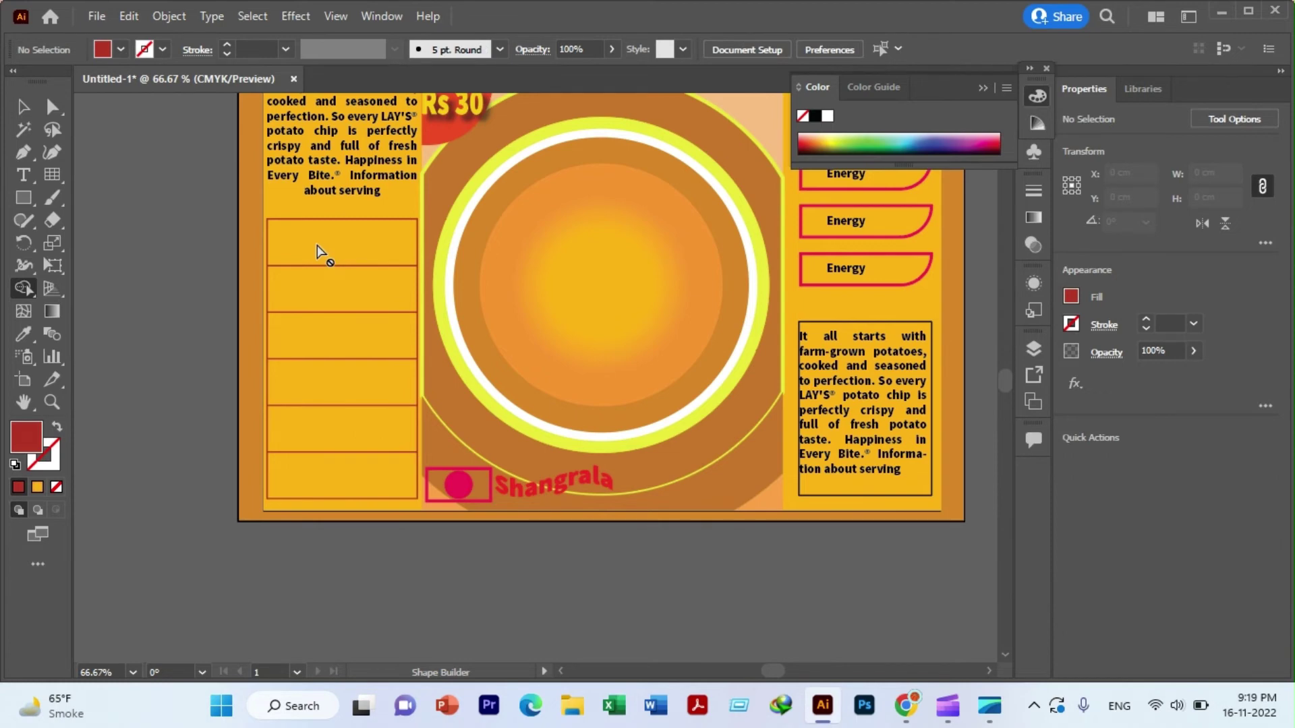
key("ctrl+z")
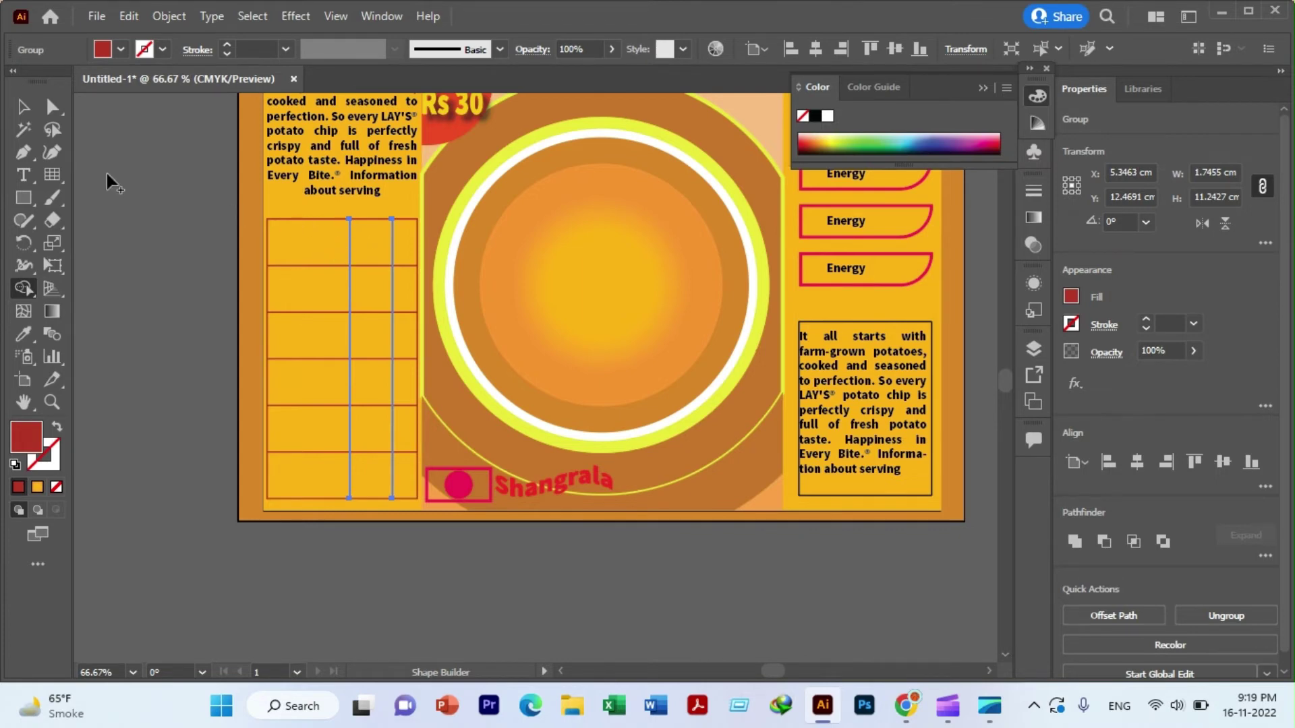
left_click(23, 108)
left_click(318, 234)
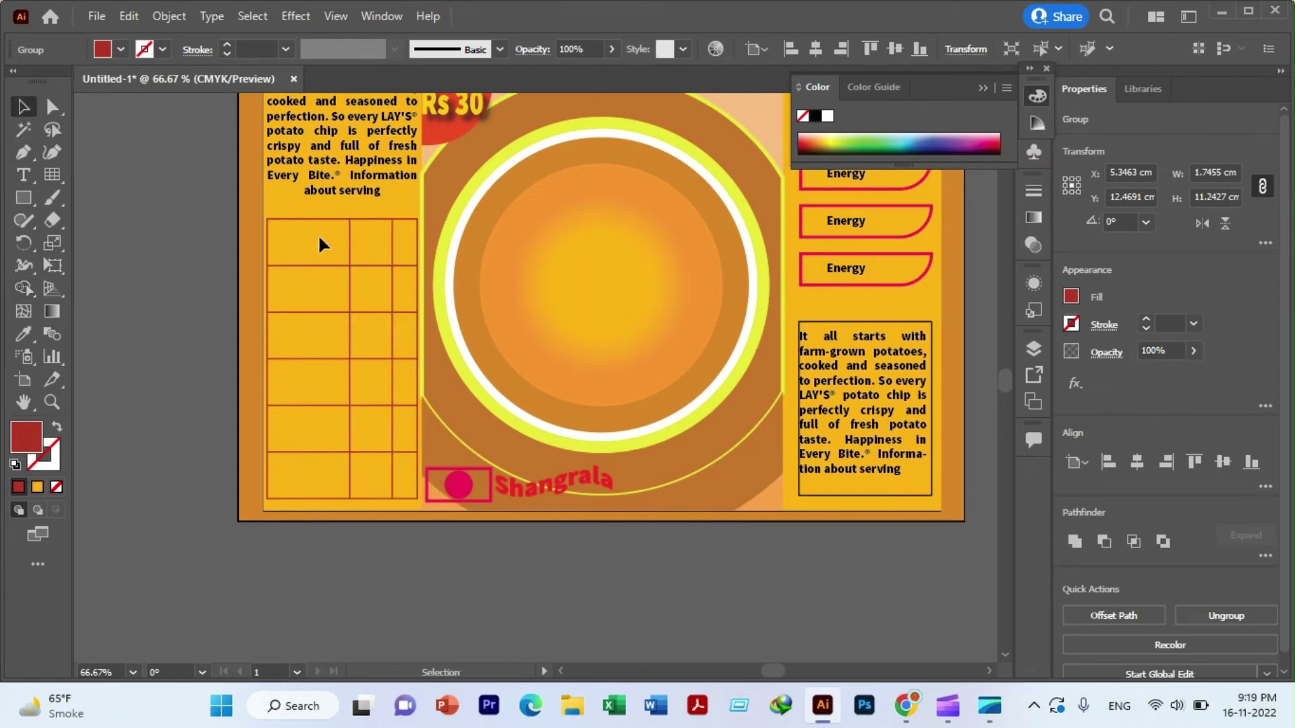
- Merge the top row's cells into one header cell with the Shape Builder tool
left_click(341, 267)
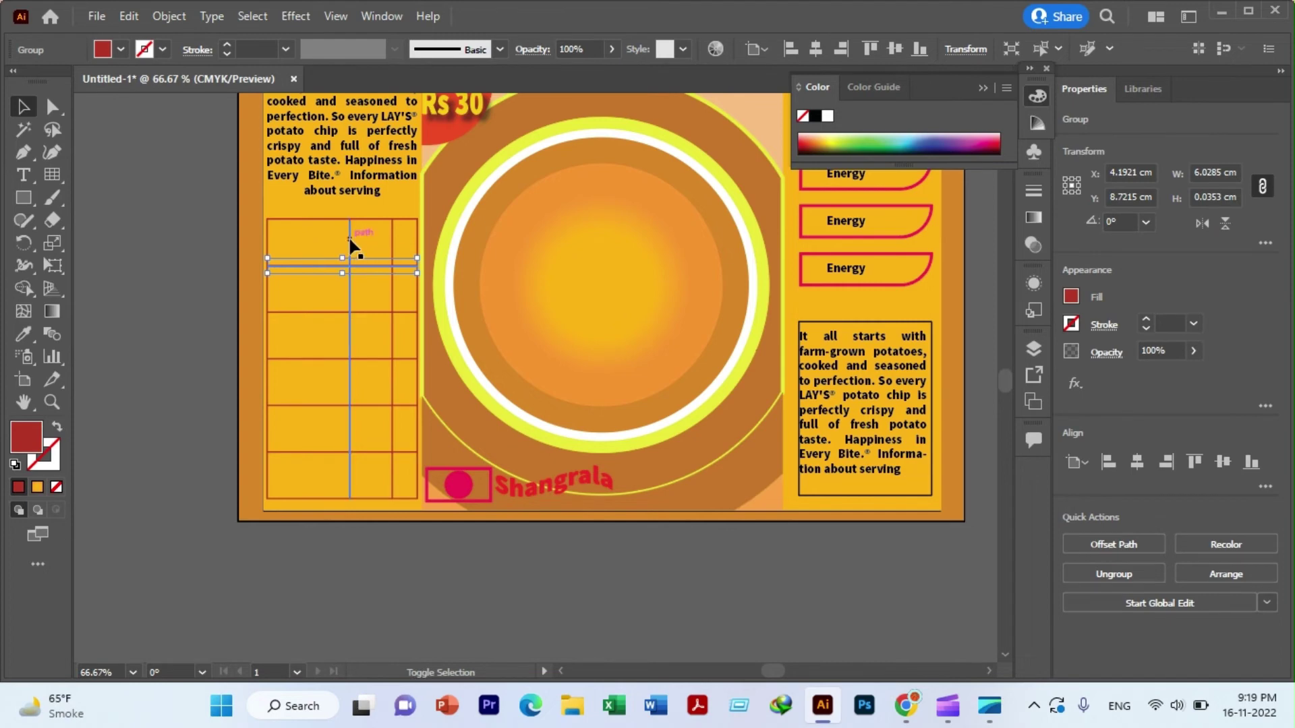
left_click(350, 235, "shift")
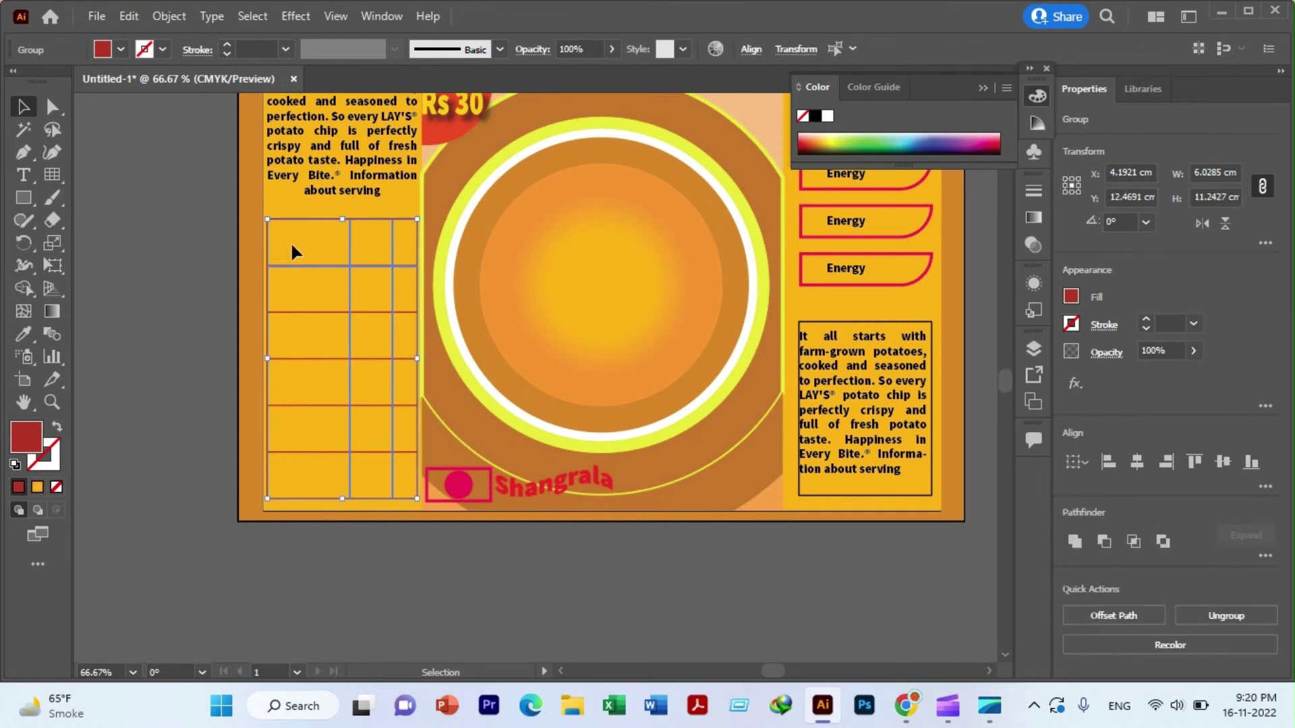
left_click(27, 284)
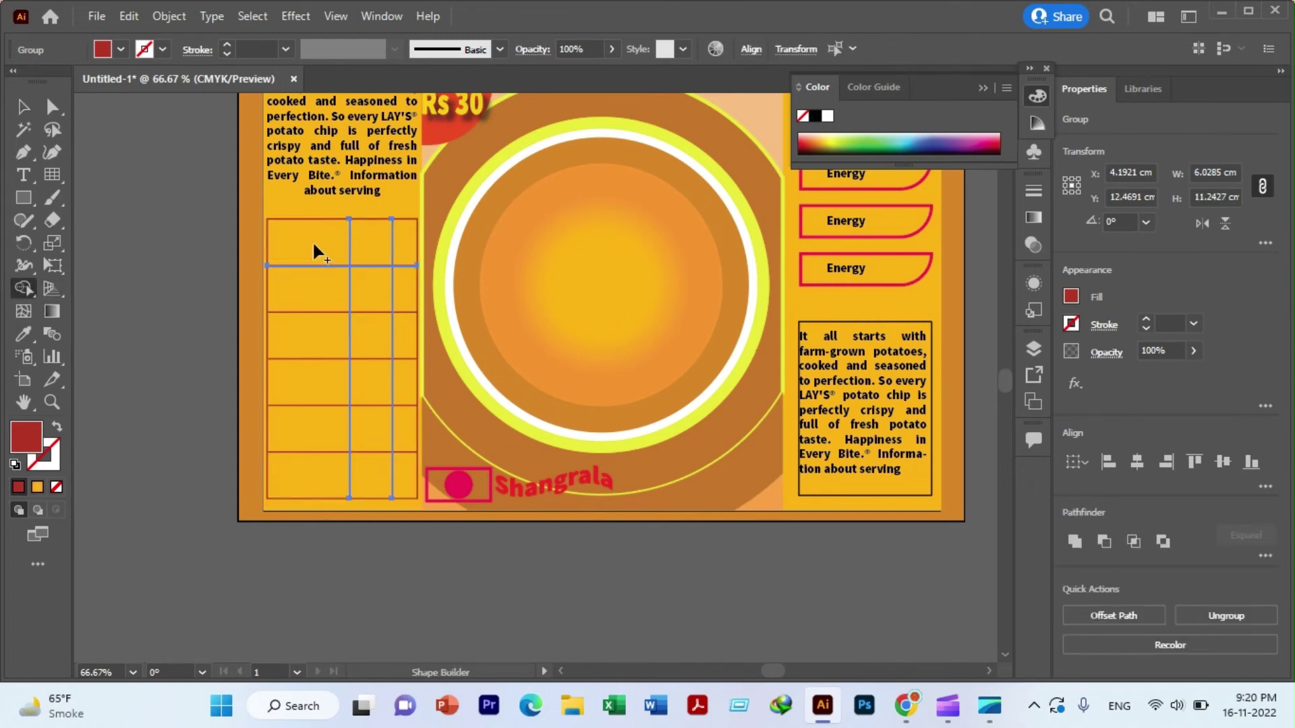
left_click_drag(388, 251, 391, 247)
left_click(22, 107)
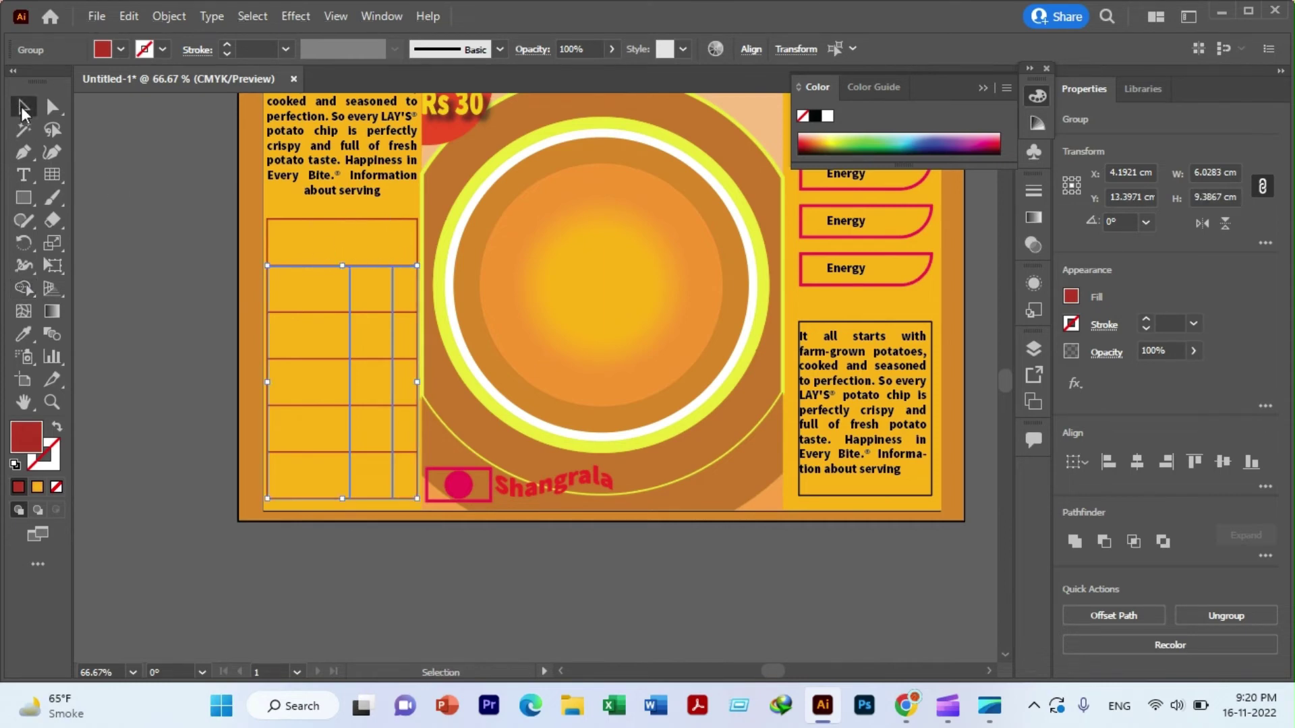
left_click(165, 201)
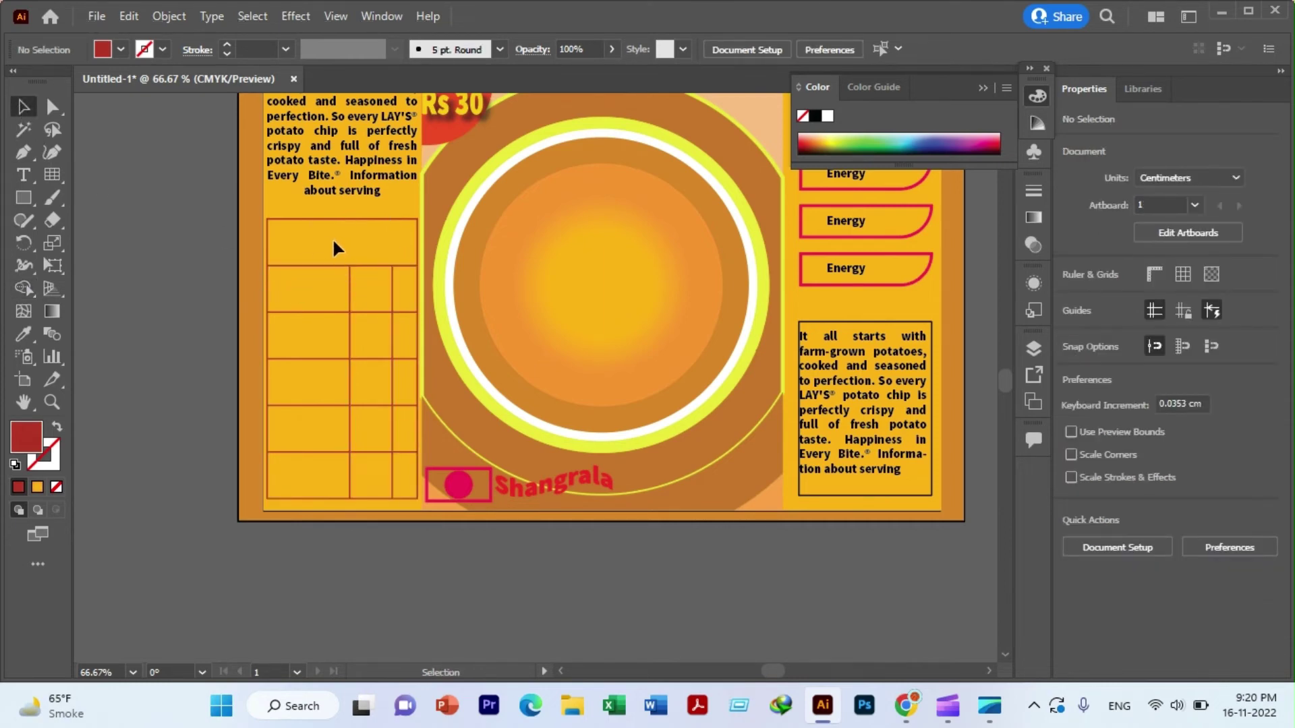
left_click(24, 174)
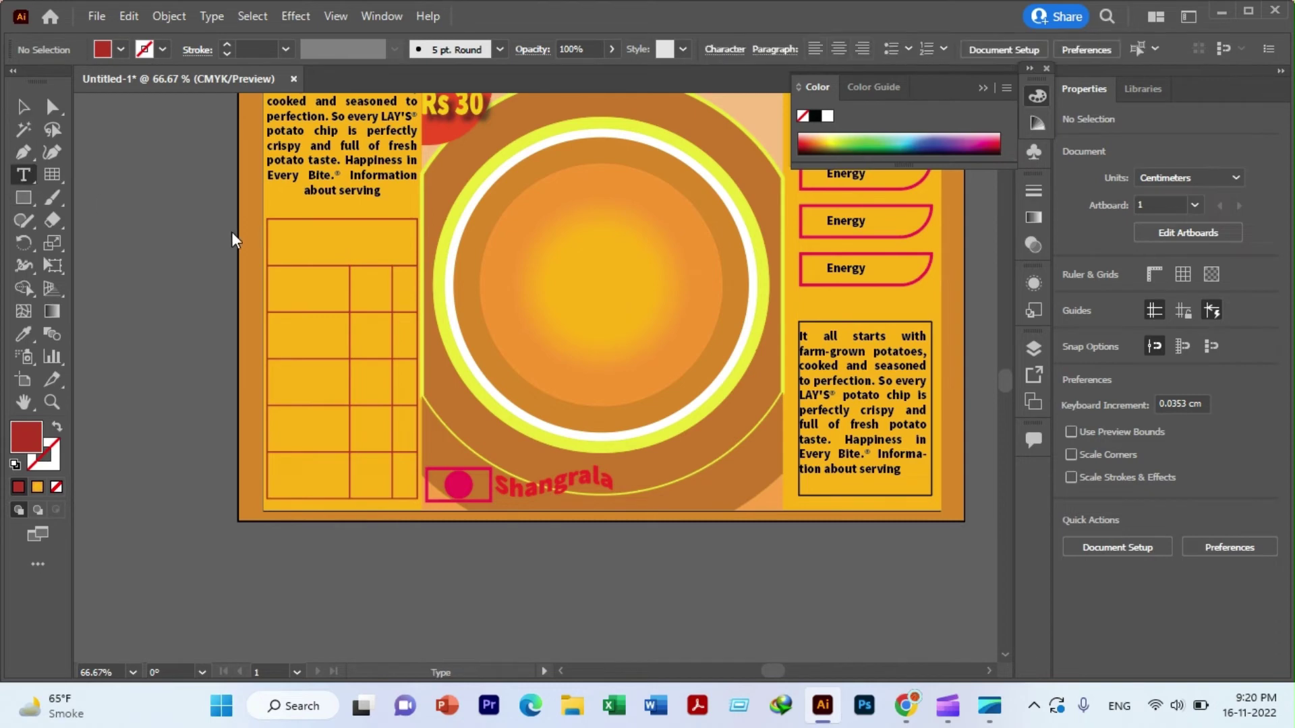
left_click(314, 241)
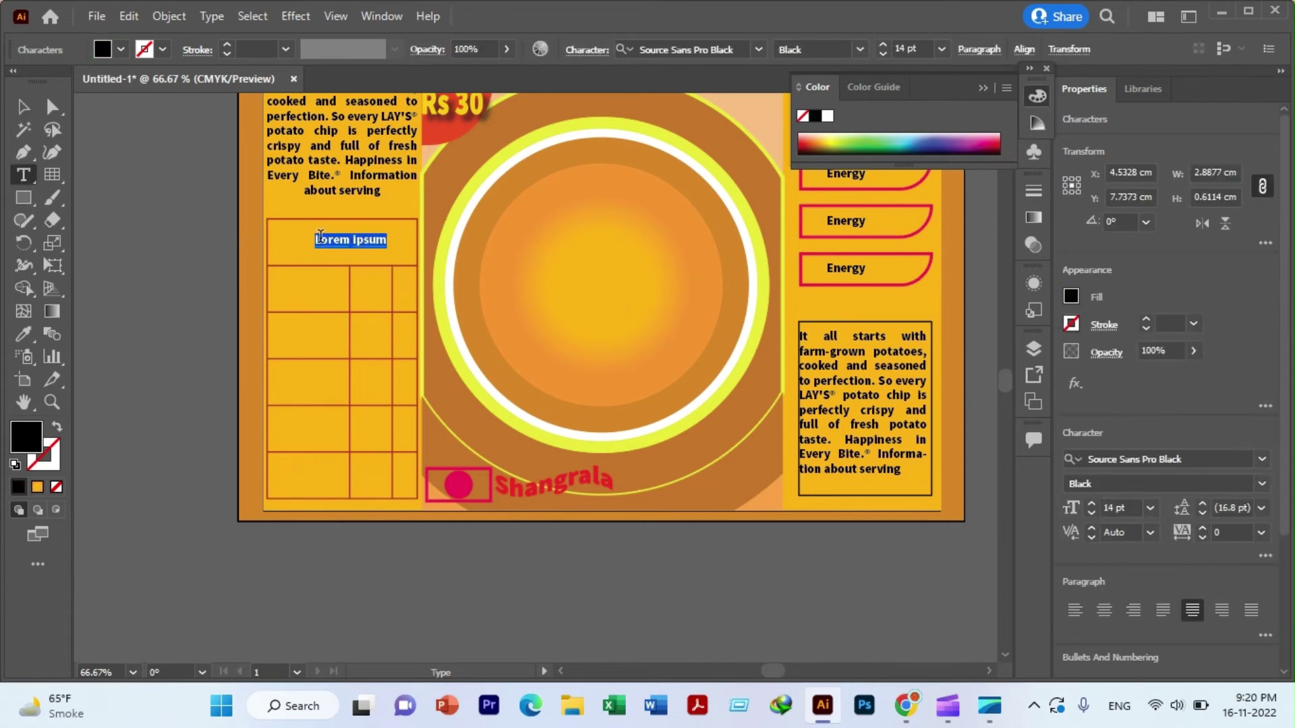
type("Nu")
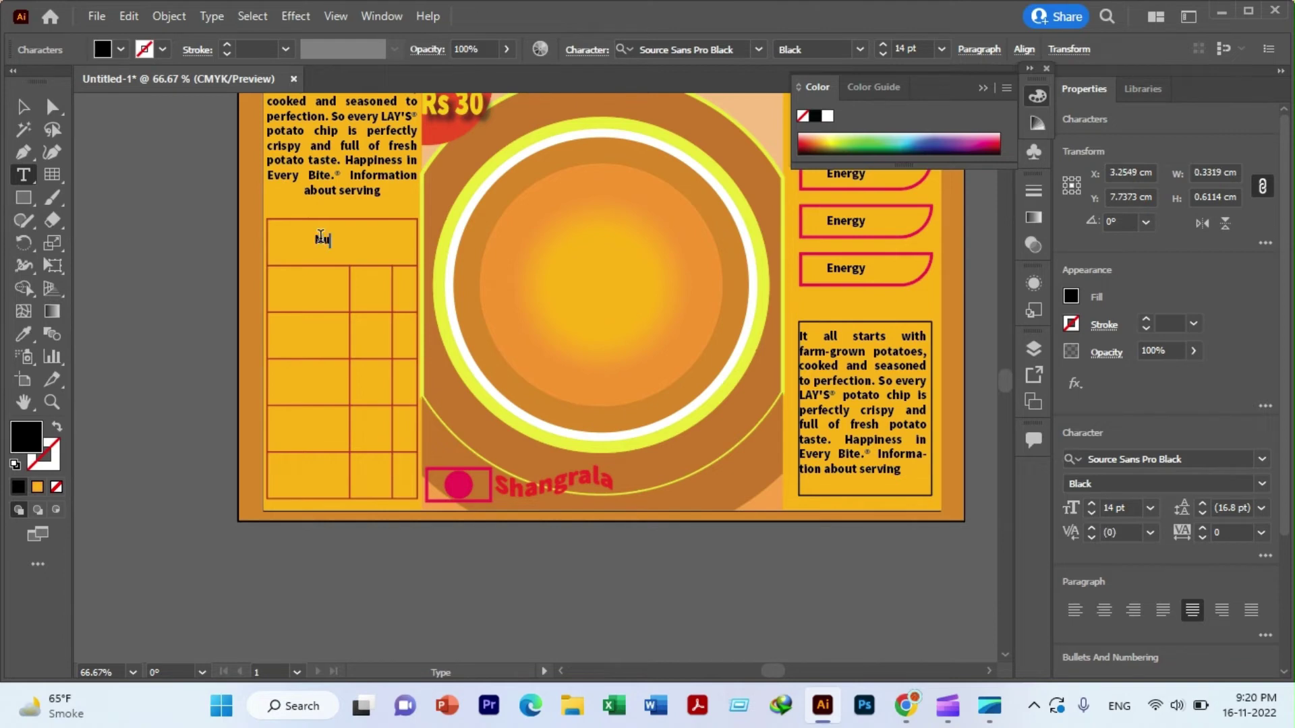
type("ti")
type("i")
type("tio")
key("BackSpace")
key("BackSpace")
key("BackSpace")
type("tion o")
key("BackSpace")
key("Escape")
key("ctrl+shift+a")
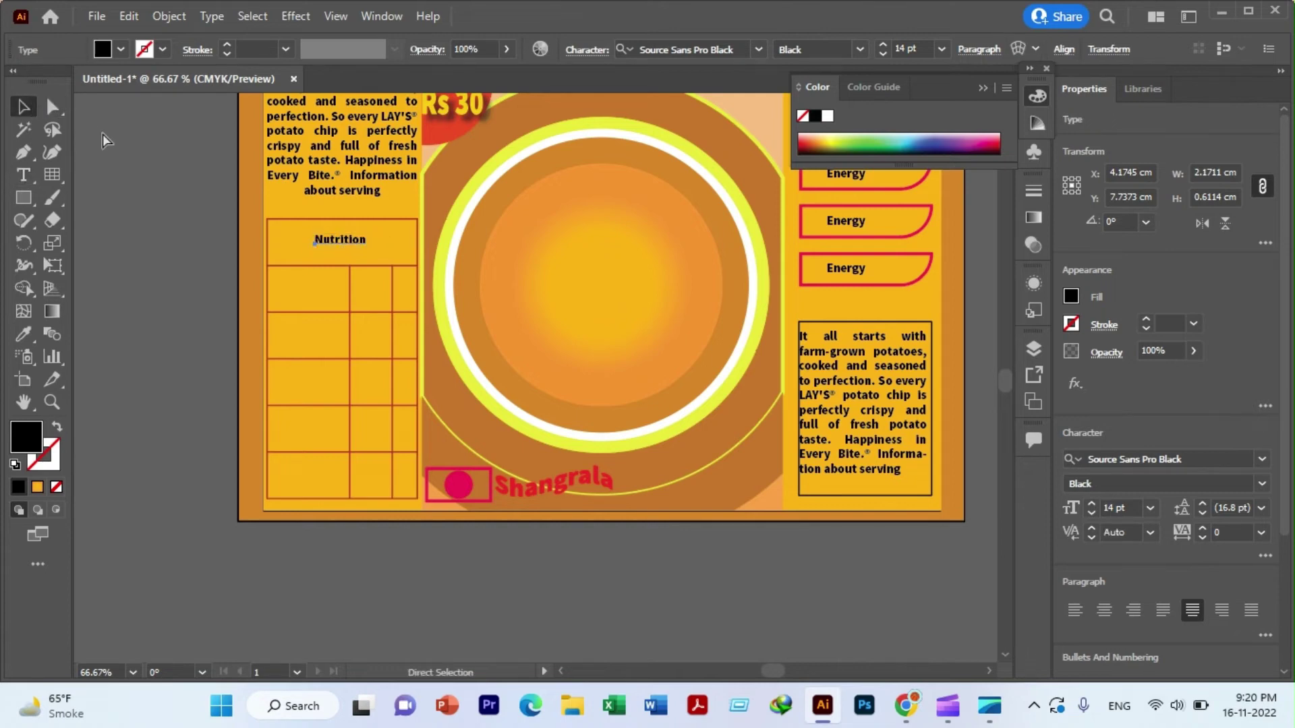
key("ctrl+shift+period")
key("ctrl+shift+period")
key("ctrl+shift+period")
key("ctrl+shift+period")
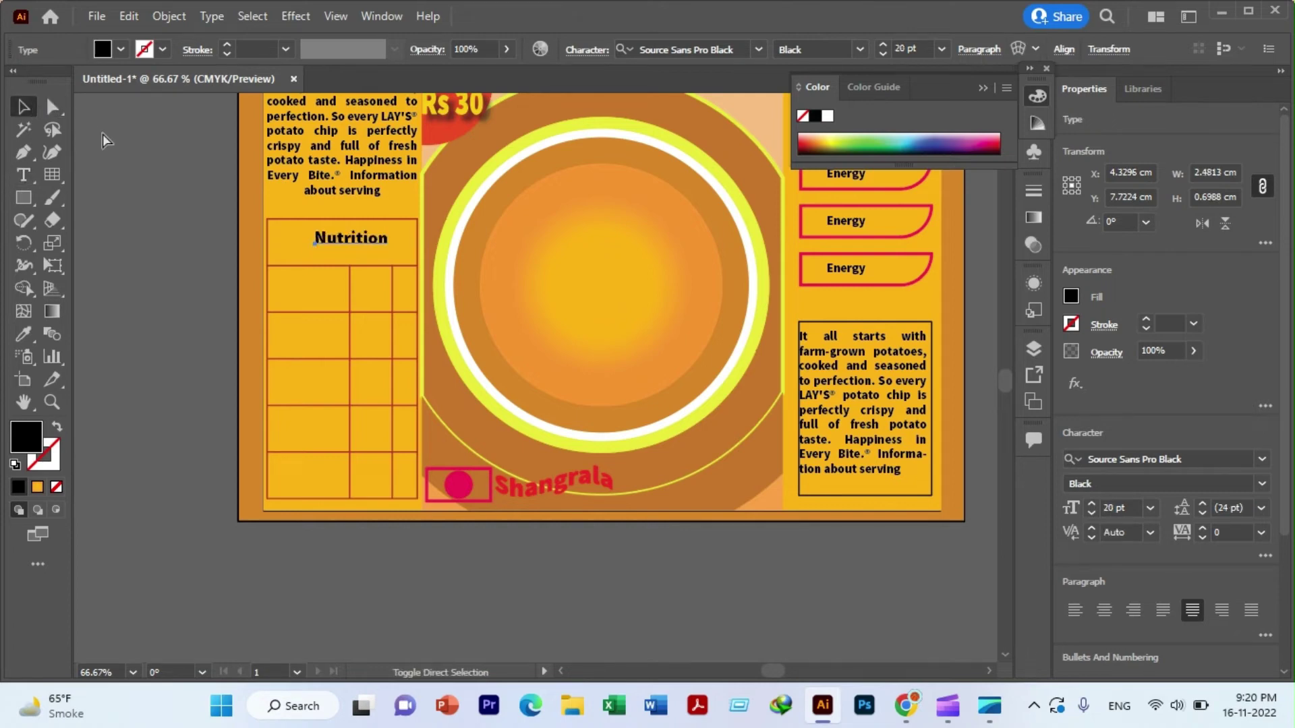
key("ctrl+shift+period")
key("ctrl+shift+period")
key("ctrl+shift+period")
key("Left")
key("Left")
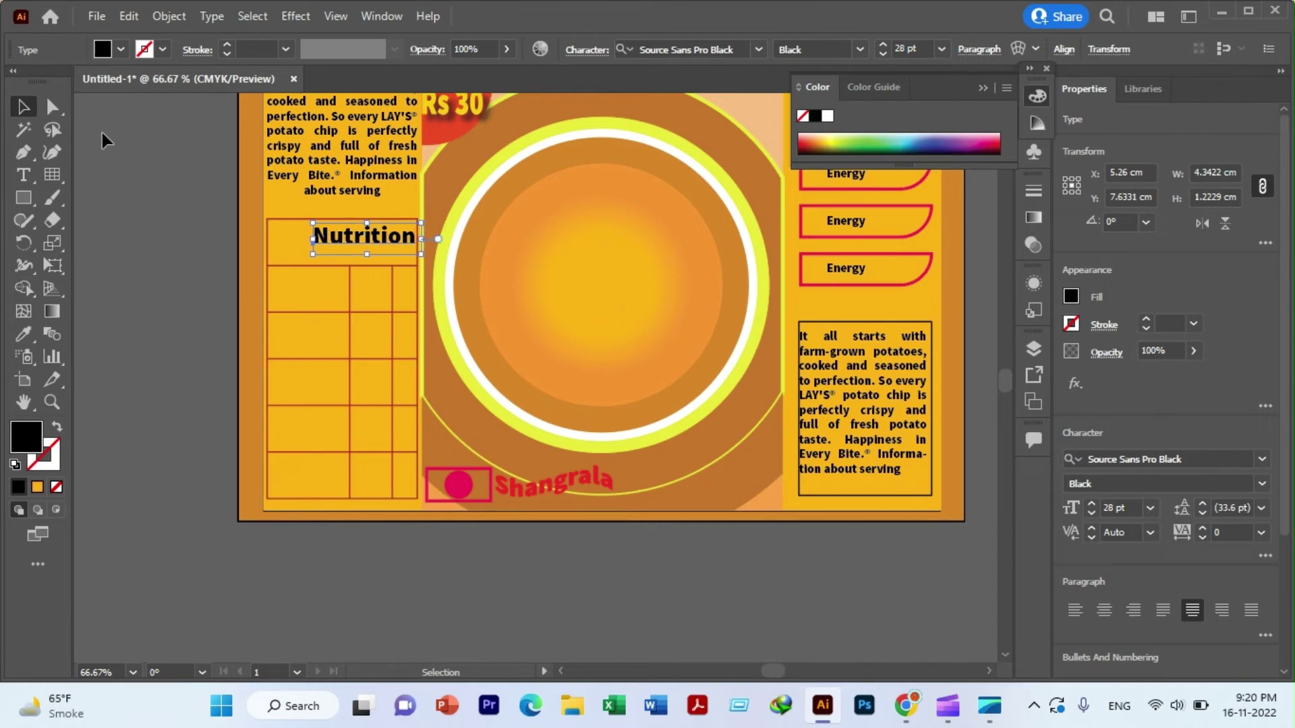
key("Left")
key("Left")
key("Left")
key("Left")
key("Left")
key("Left")
key("Left")
key("Left")
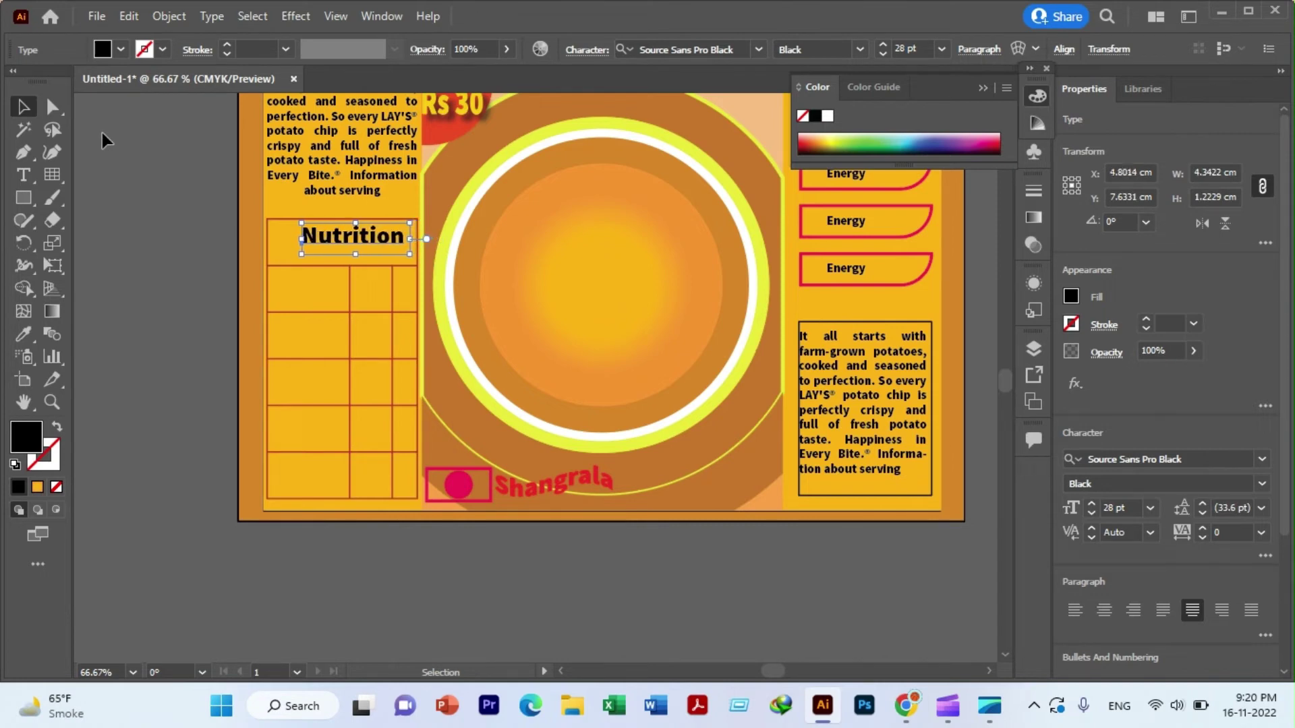
key("Left")
key("Left")
key("Left")
key("Left")
key("Left")
key("Left")
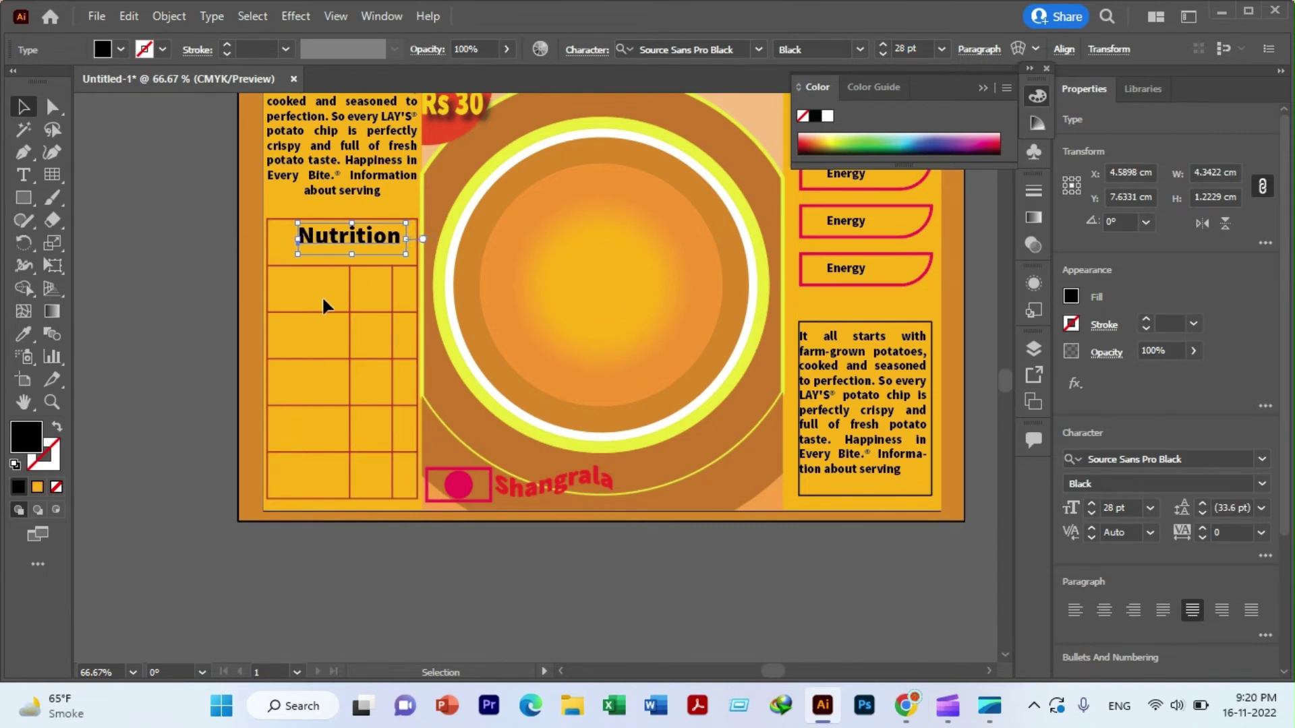
left_click(322, 295)
scroll(319, 292, "up", 4)
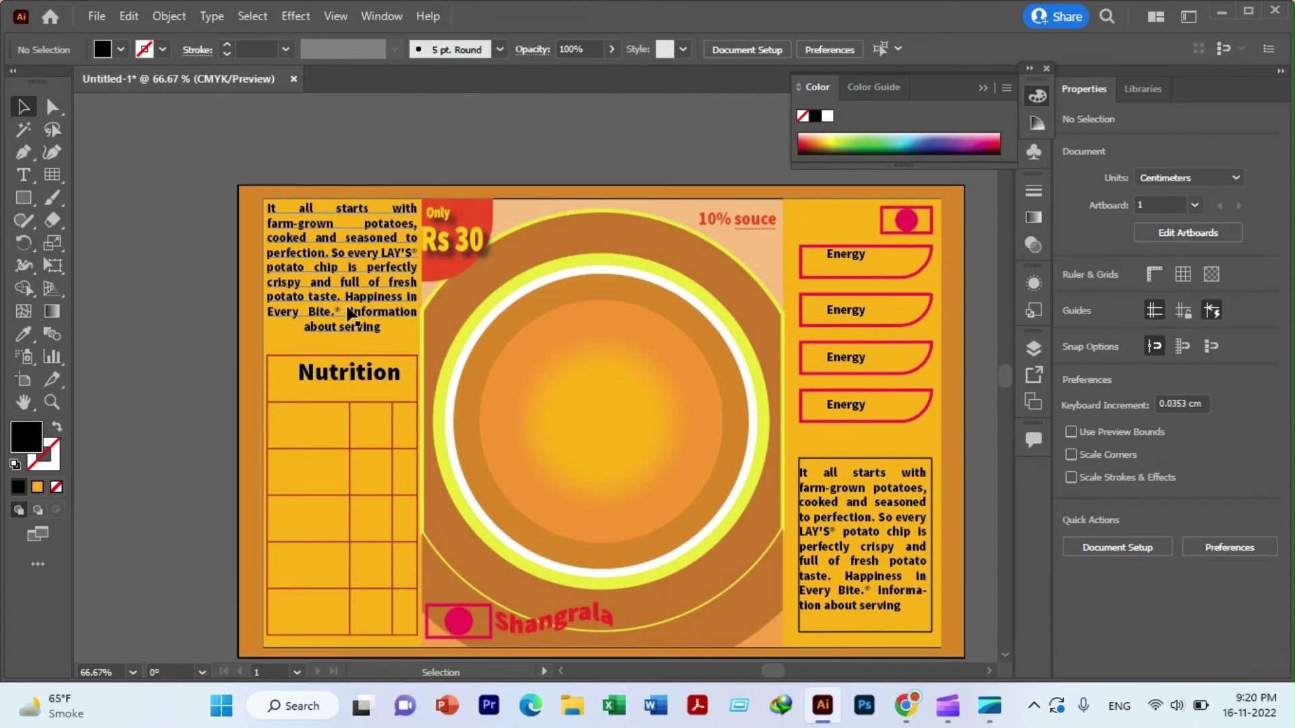
scroll(347, 310, "down", 5)
scroll(350, 331, "down", 1)
scroll(364, 358, "up", 4)
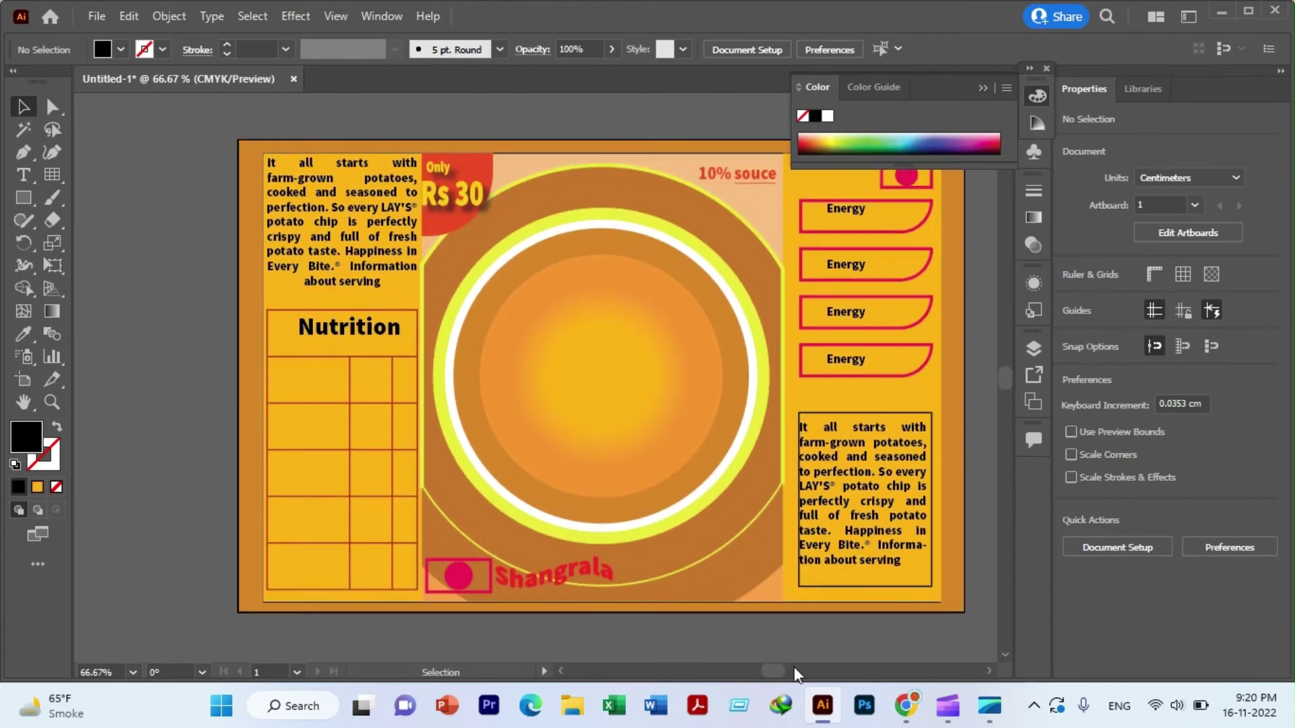
mouse_move(947, 706)
left_click(932, 630)
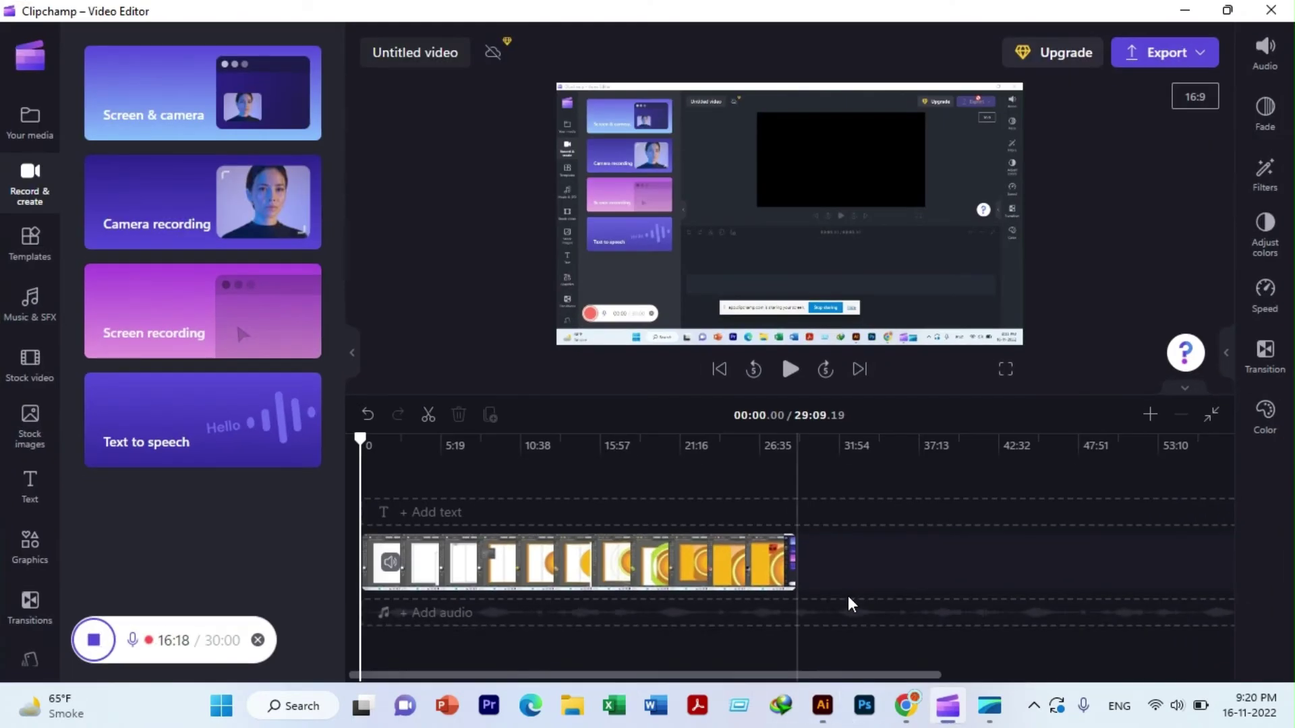
left_click(1181, 12)
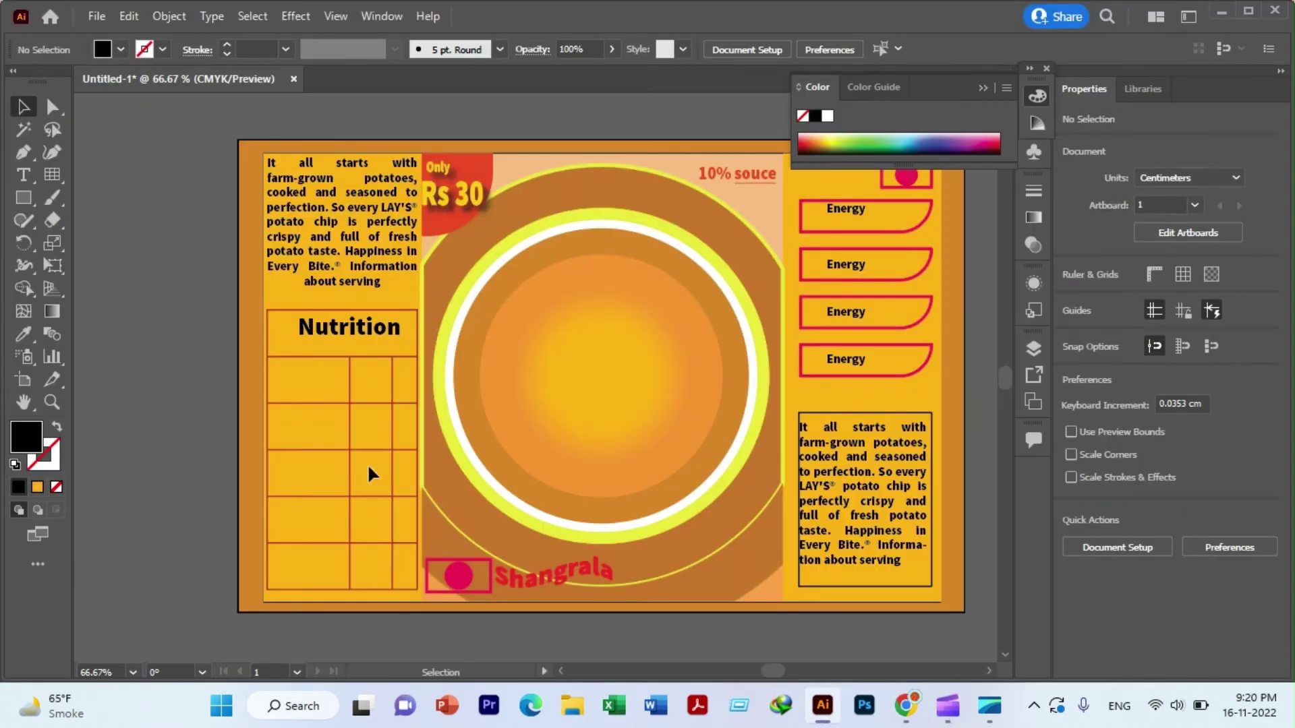
- Add 'fat' and 'carbs' labels to the first two rows, nudged into their cells
scroll(368, 460, "up", 1)
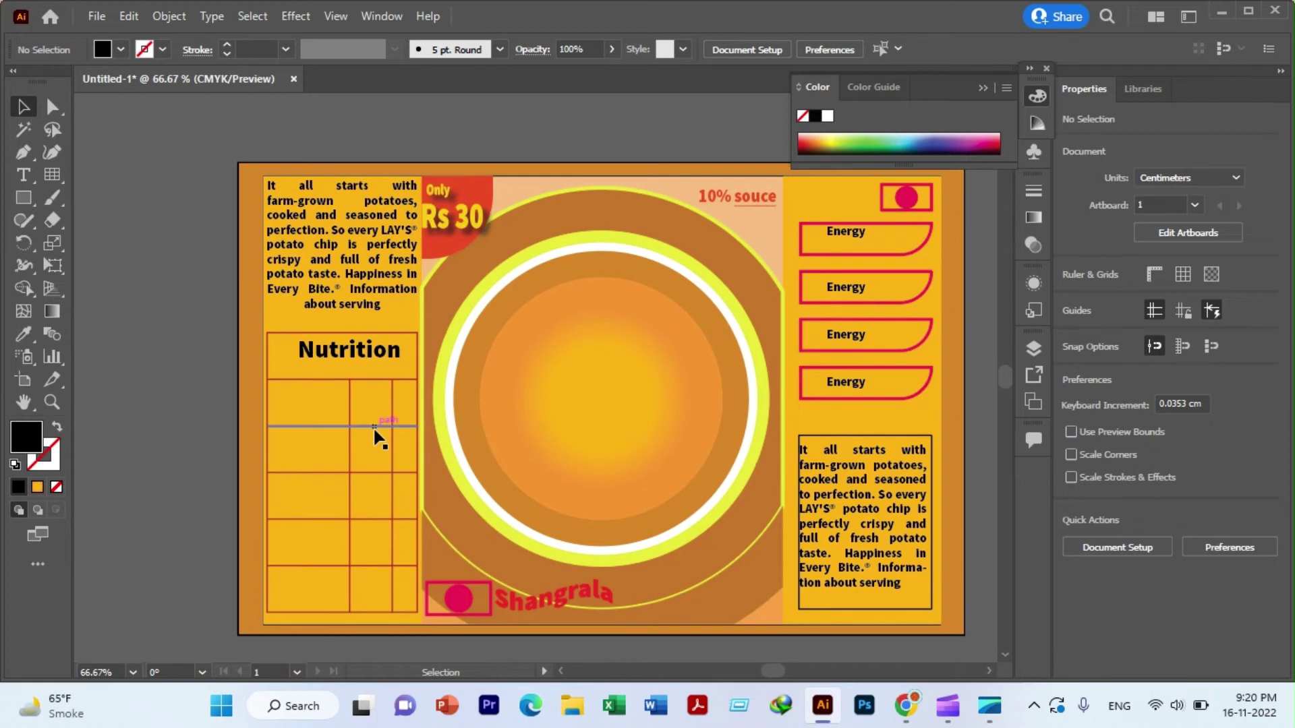
left_click(23, 174)
left_click(286, 401)
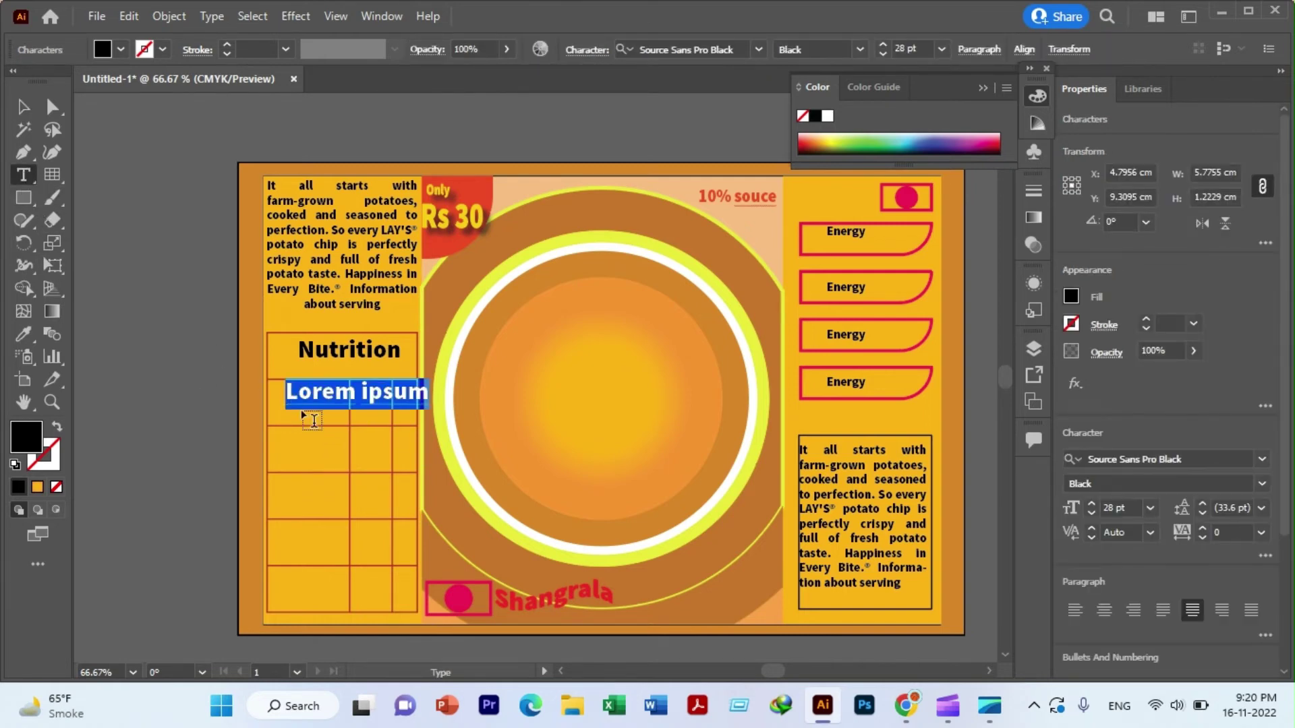
type("fat")
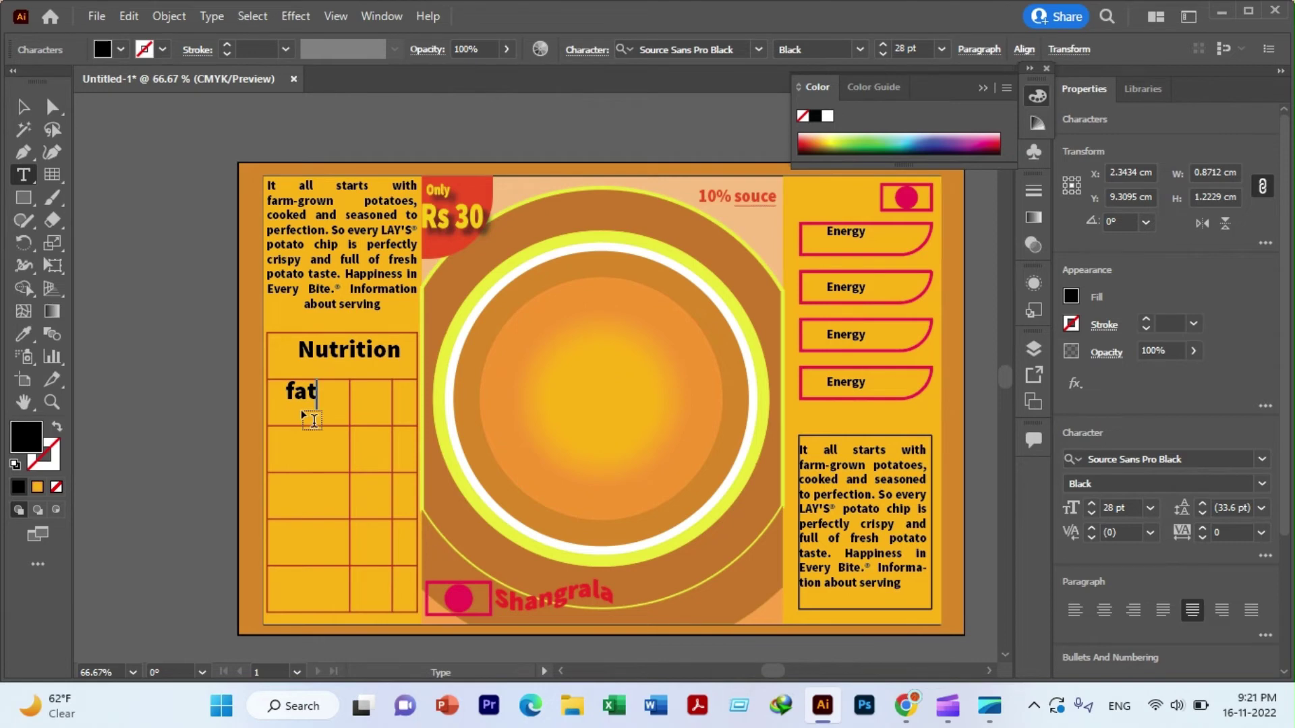
left_click(23, 107)
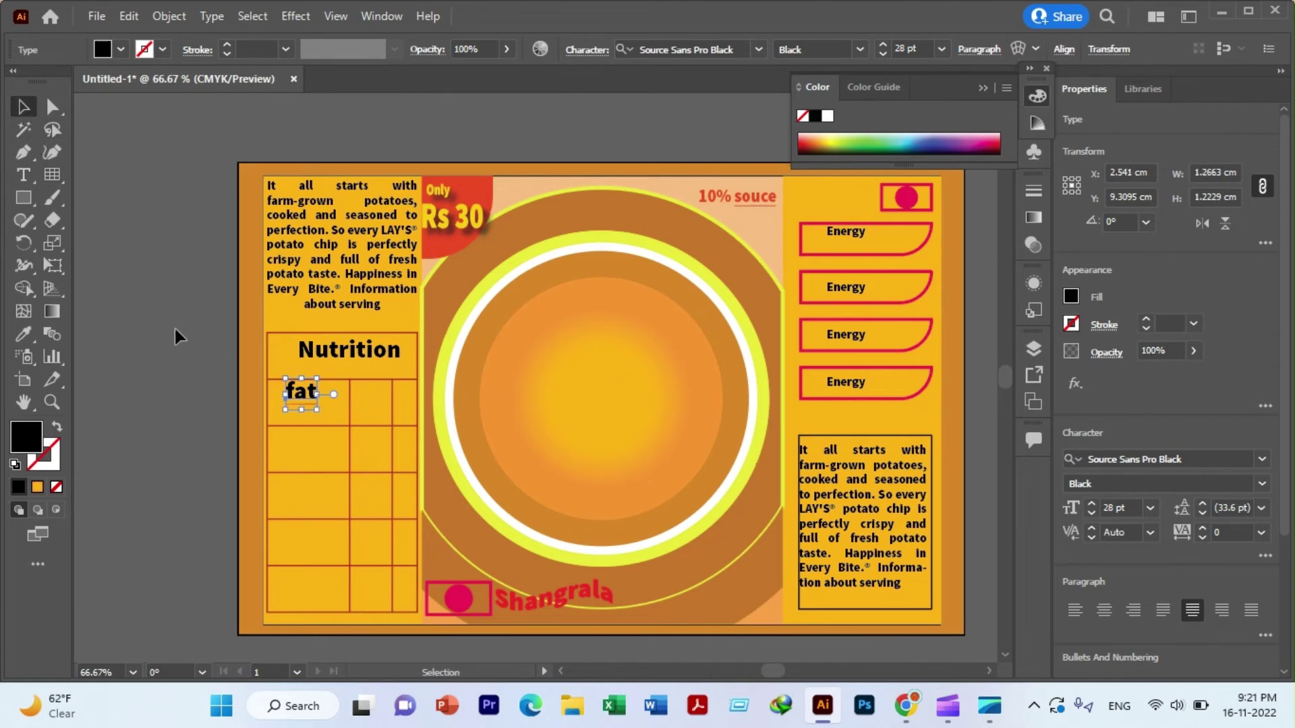
key("shift+Down")
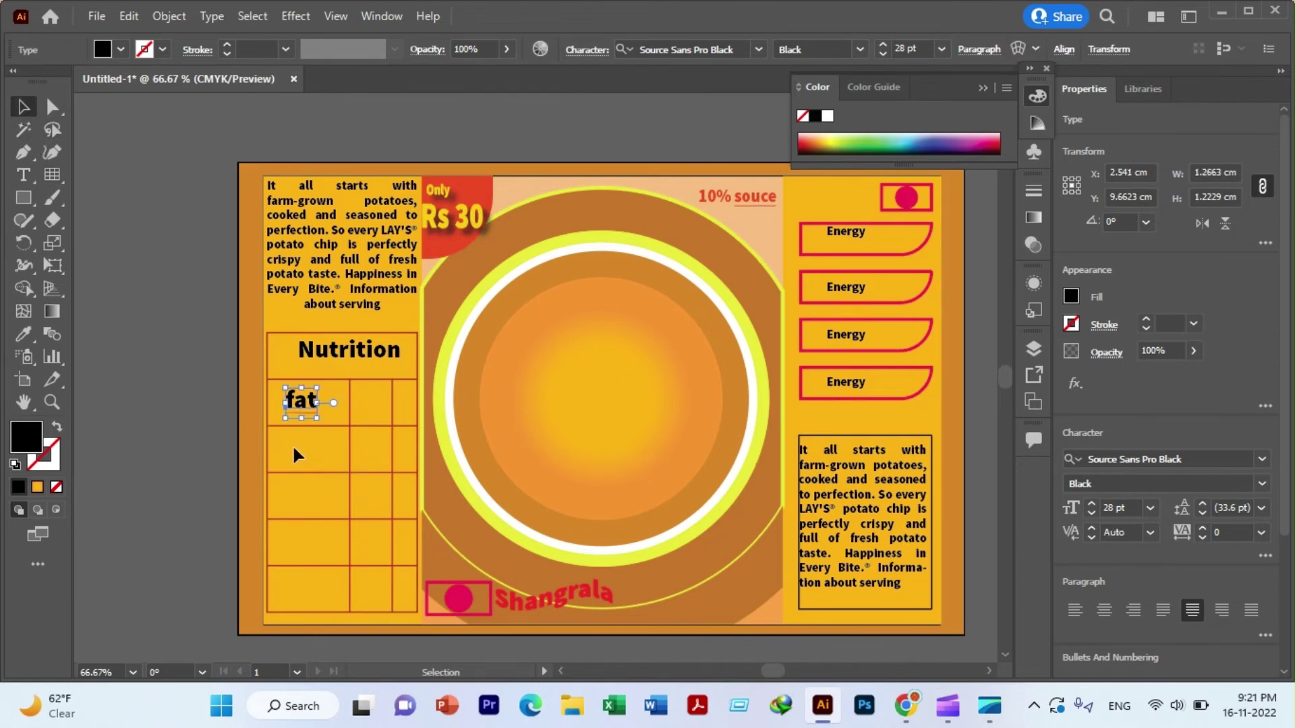
key("ctrl+shift+a")
left_click(25, 176)
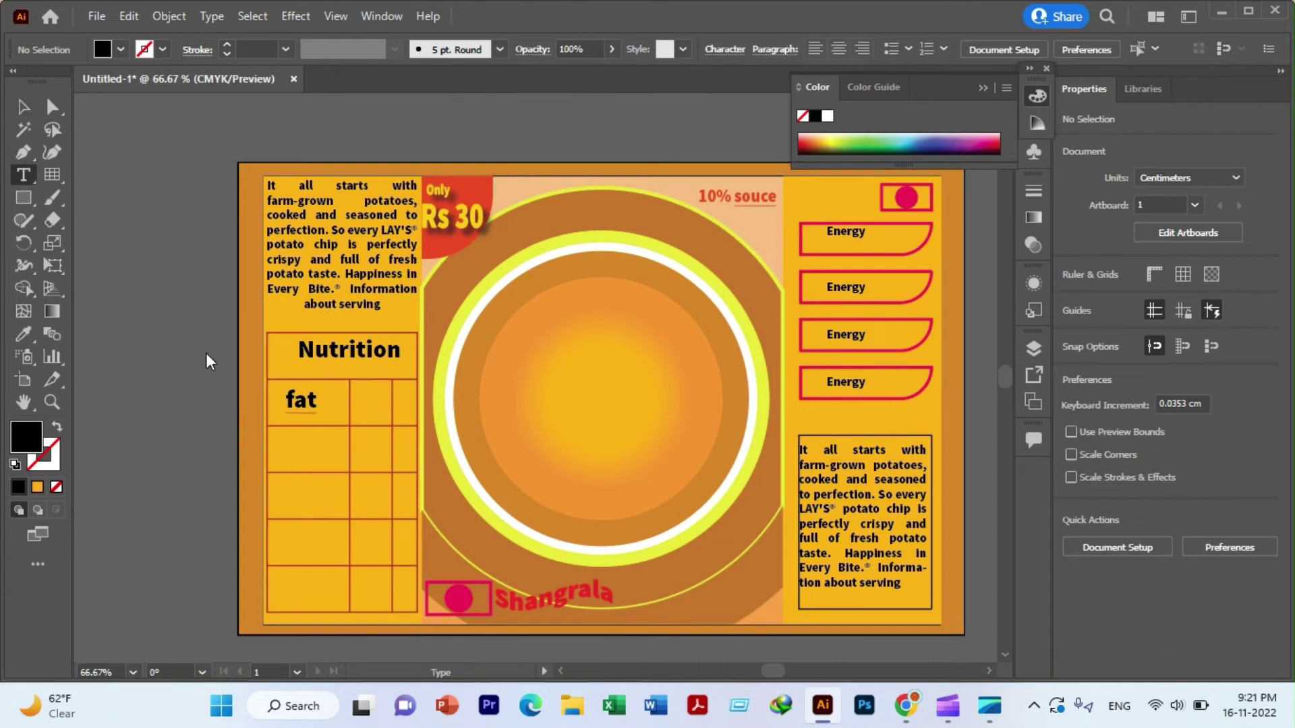
left_click(282, 443)
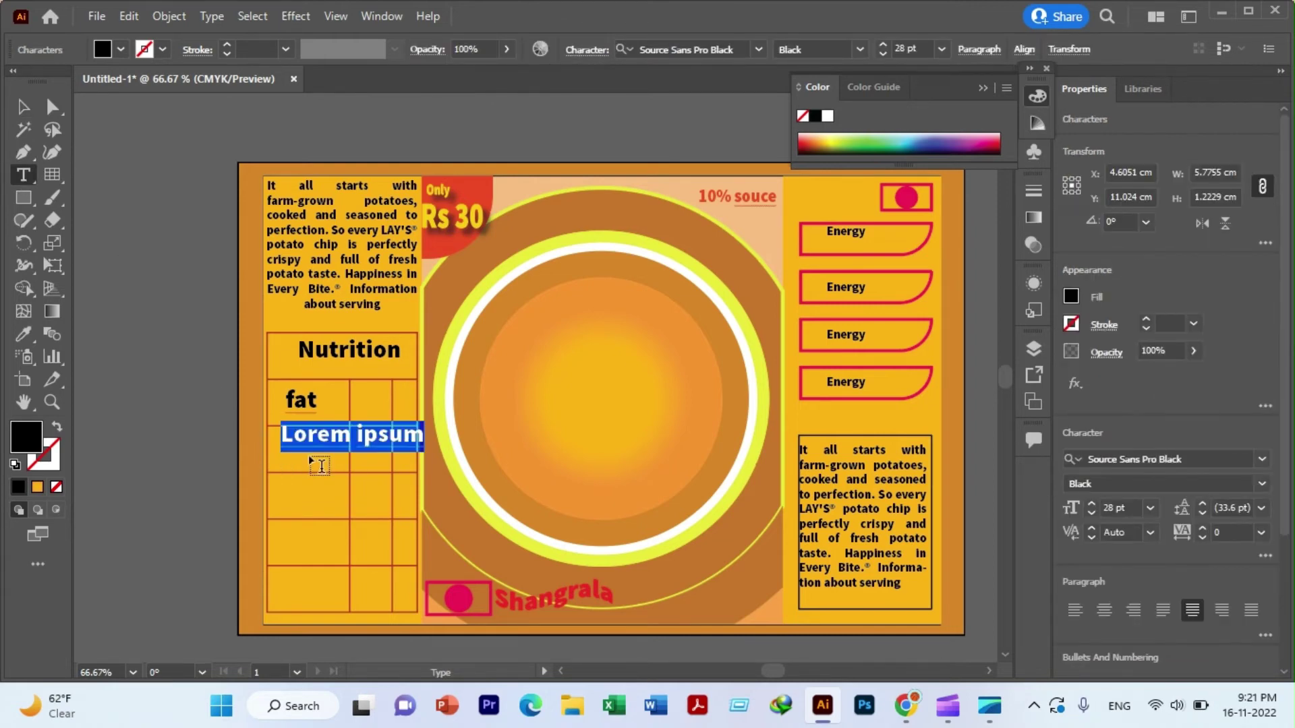
type("carbs")
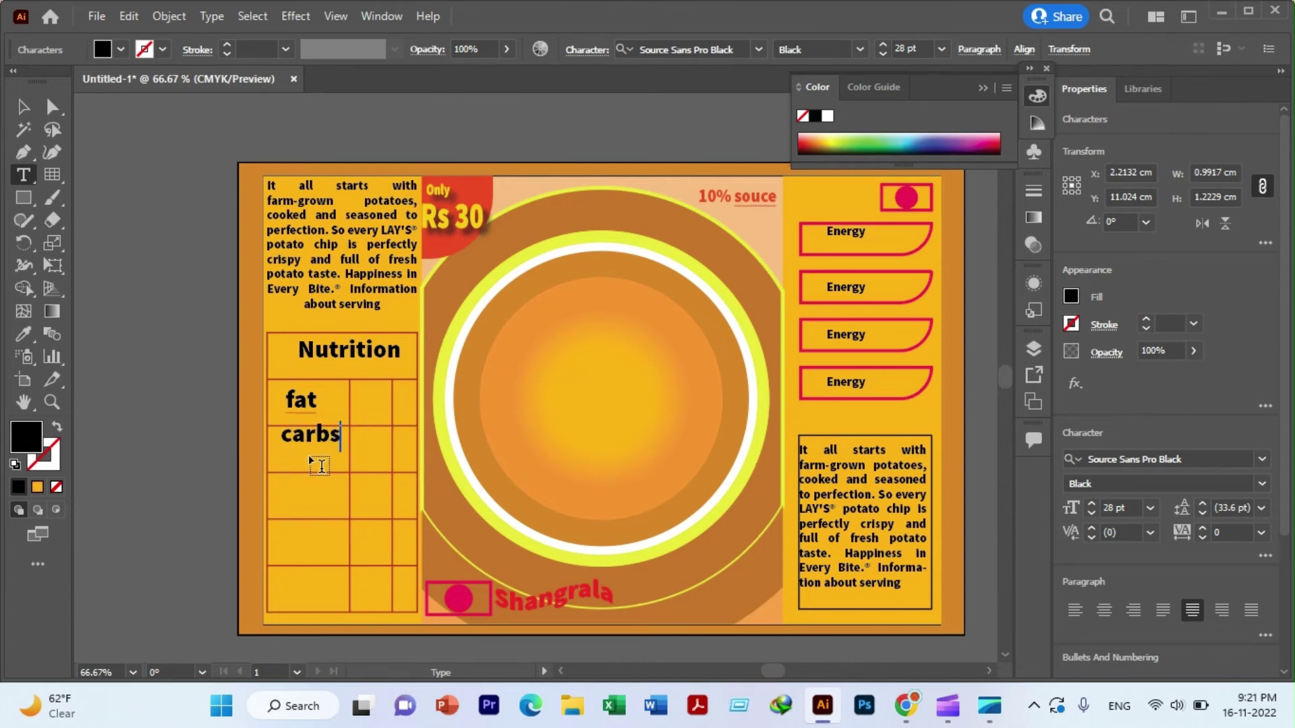
left_click(18, 115)
key("shift+Down")
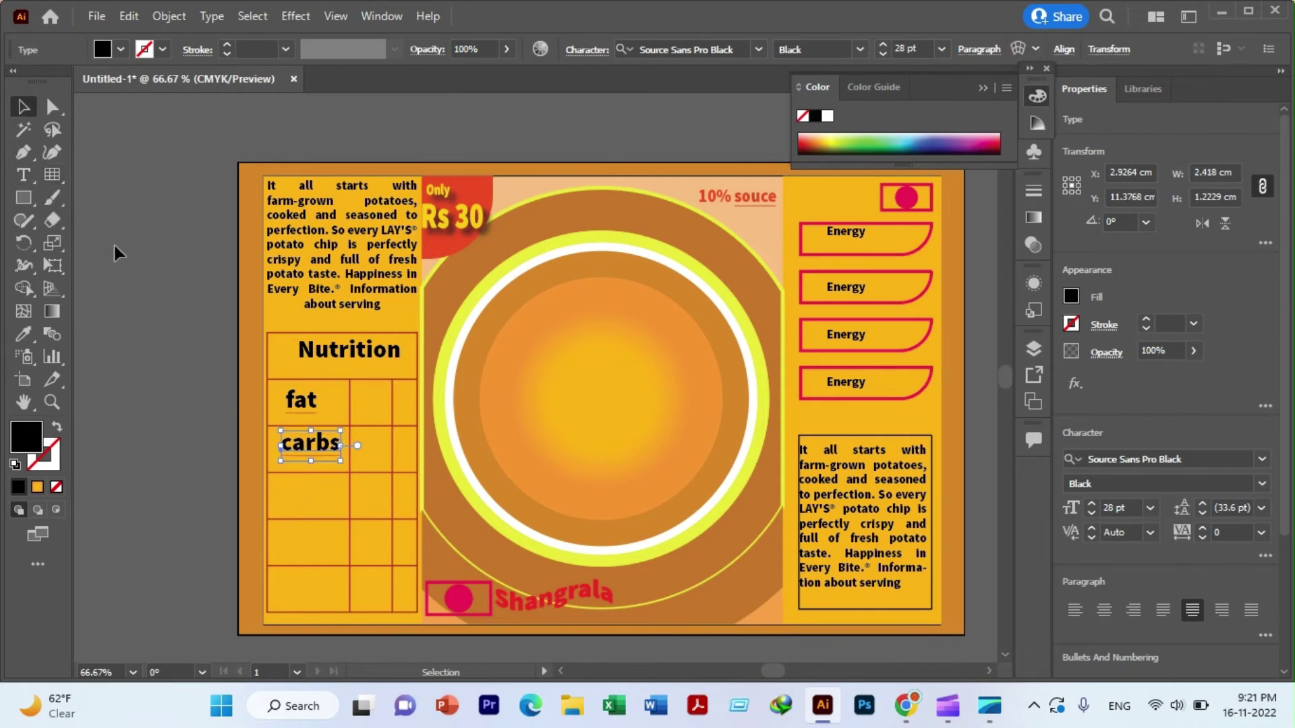
left_click(313, 491)
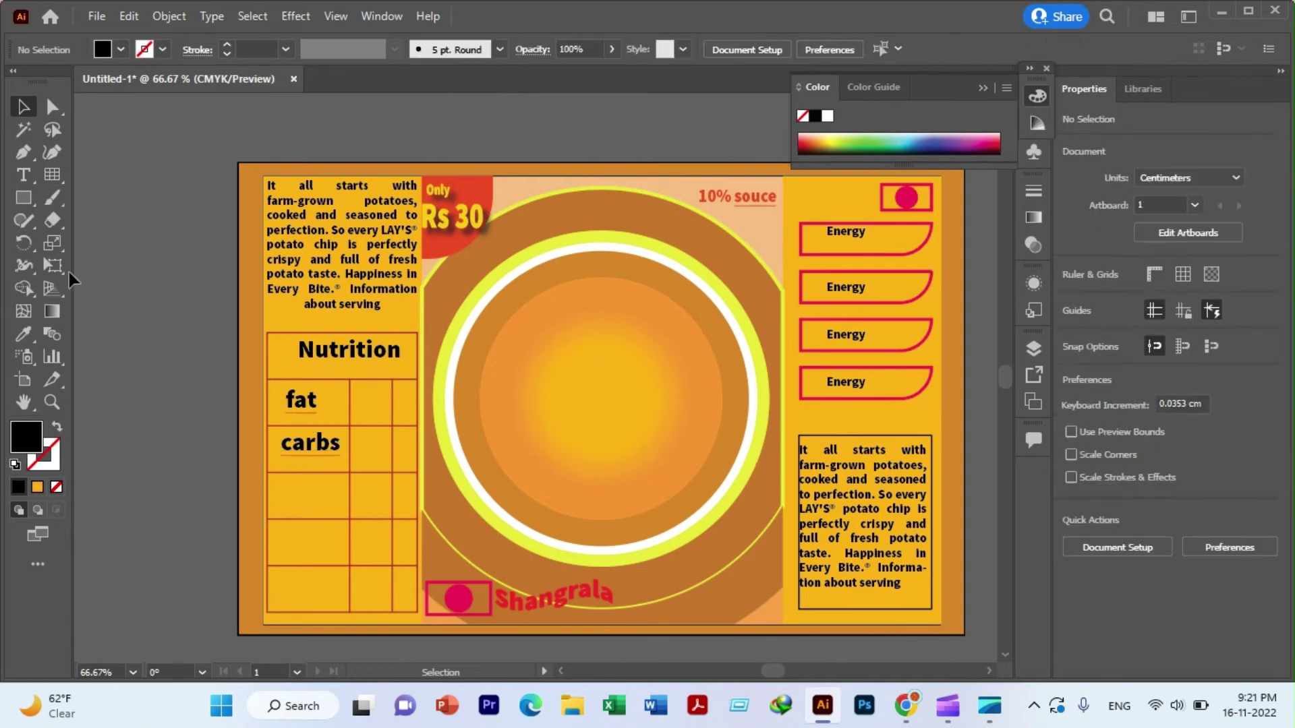
- Add the 'lipids' label to the third row and nudge it into place
left_click(16, 176)
left_click(299, 491)
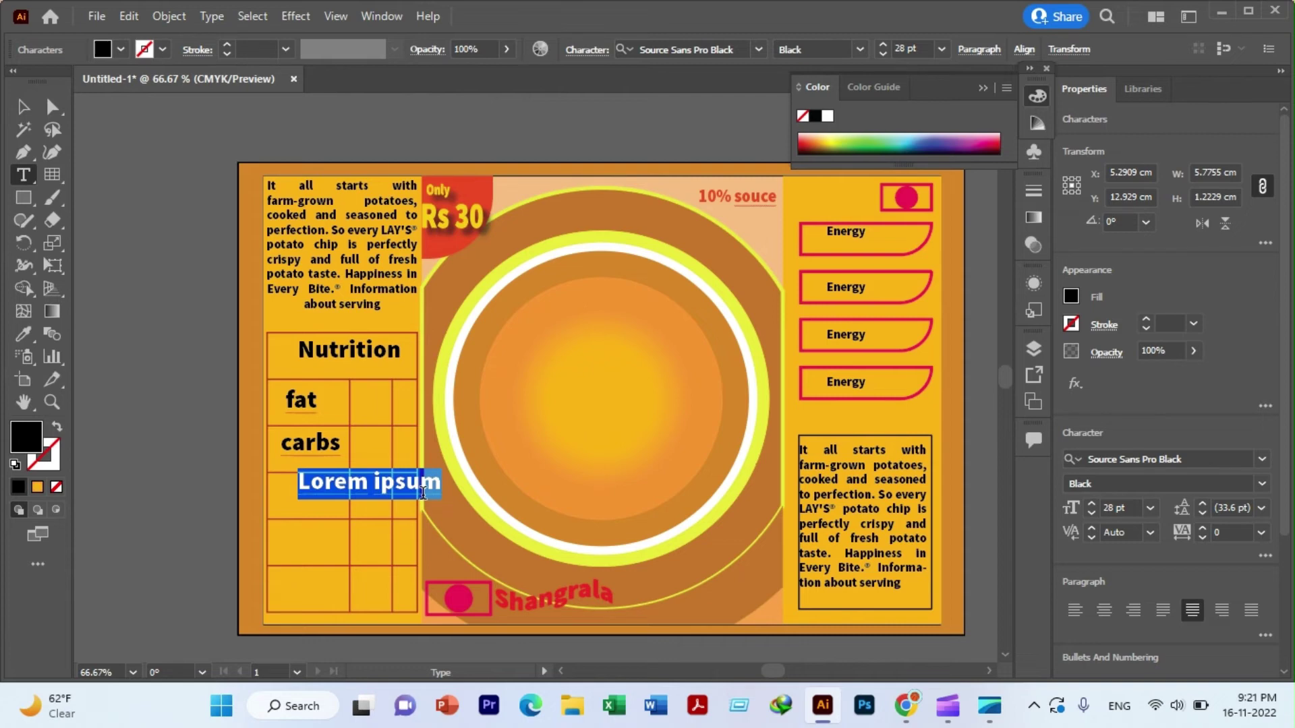
type("lips")
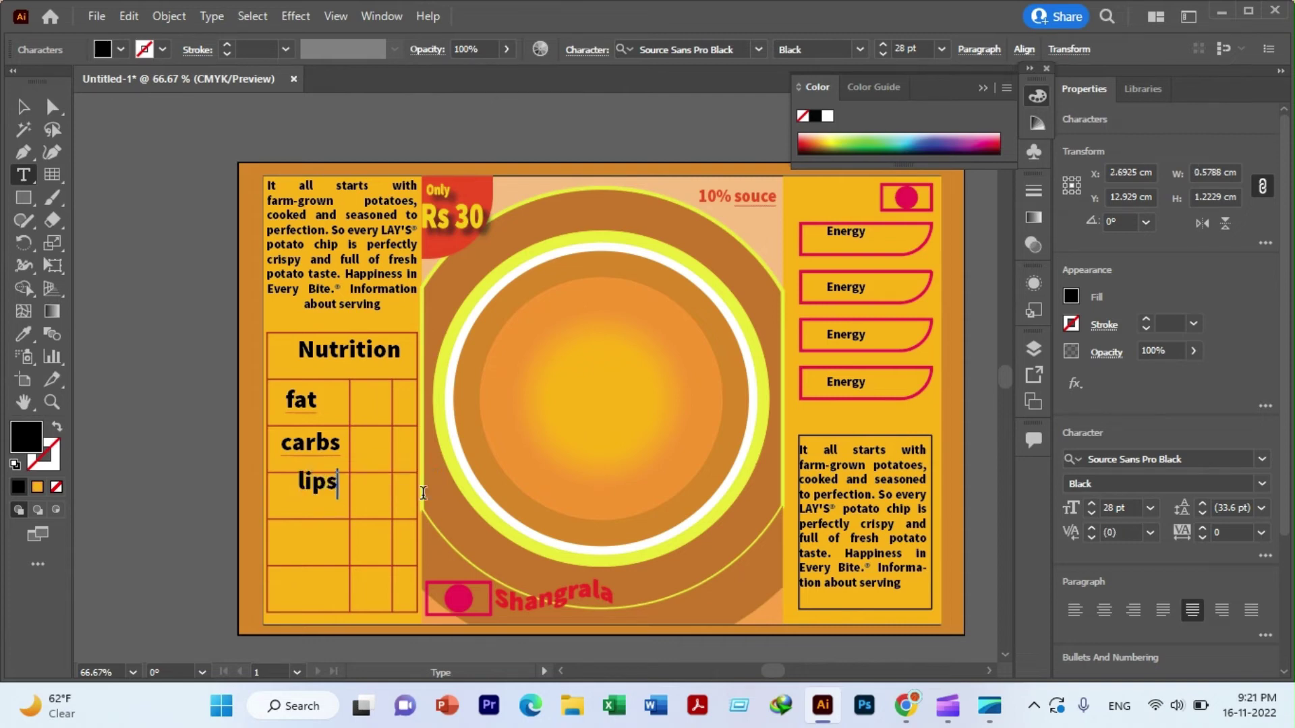
key("BackSpace")
key("BackSpace")
type("pi")
type("ds")
left_click(24, 107)
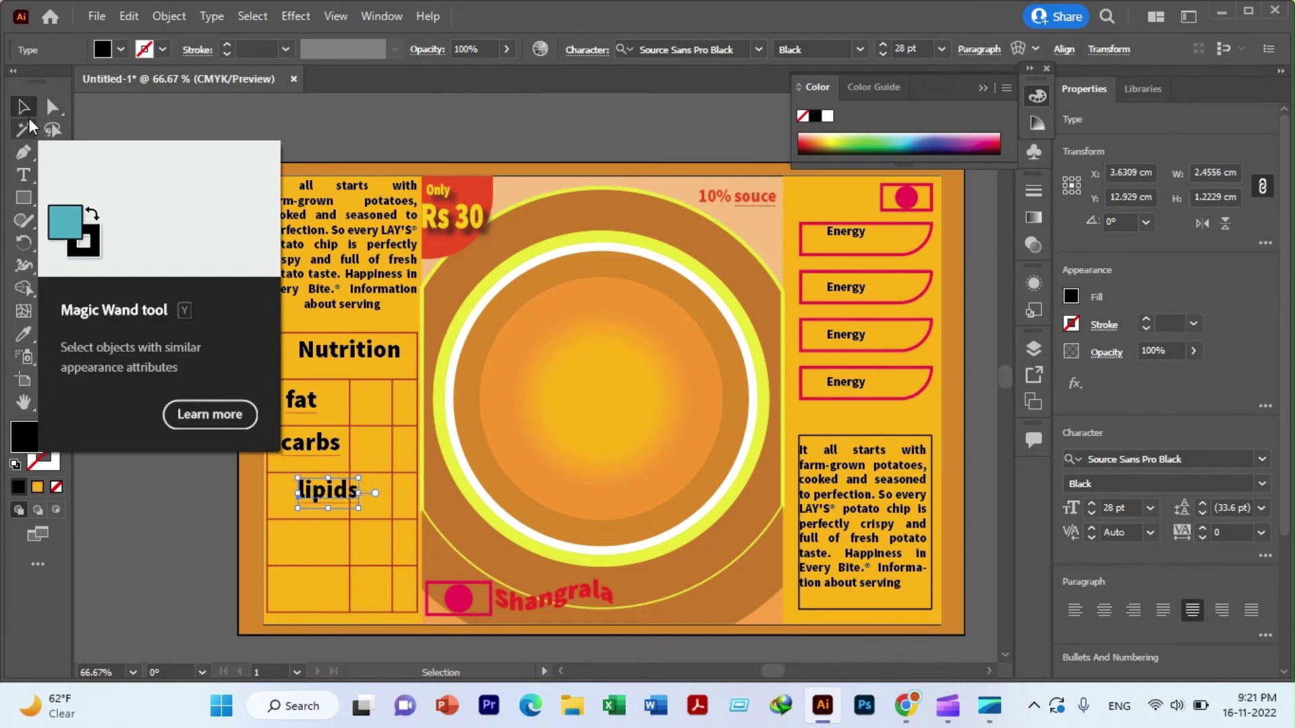
key("shift+Left")
key("shift+Down")
key("Left")
key("Left")
key("Left")
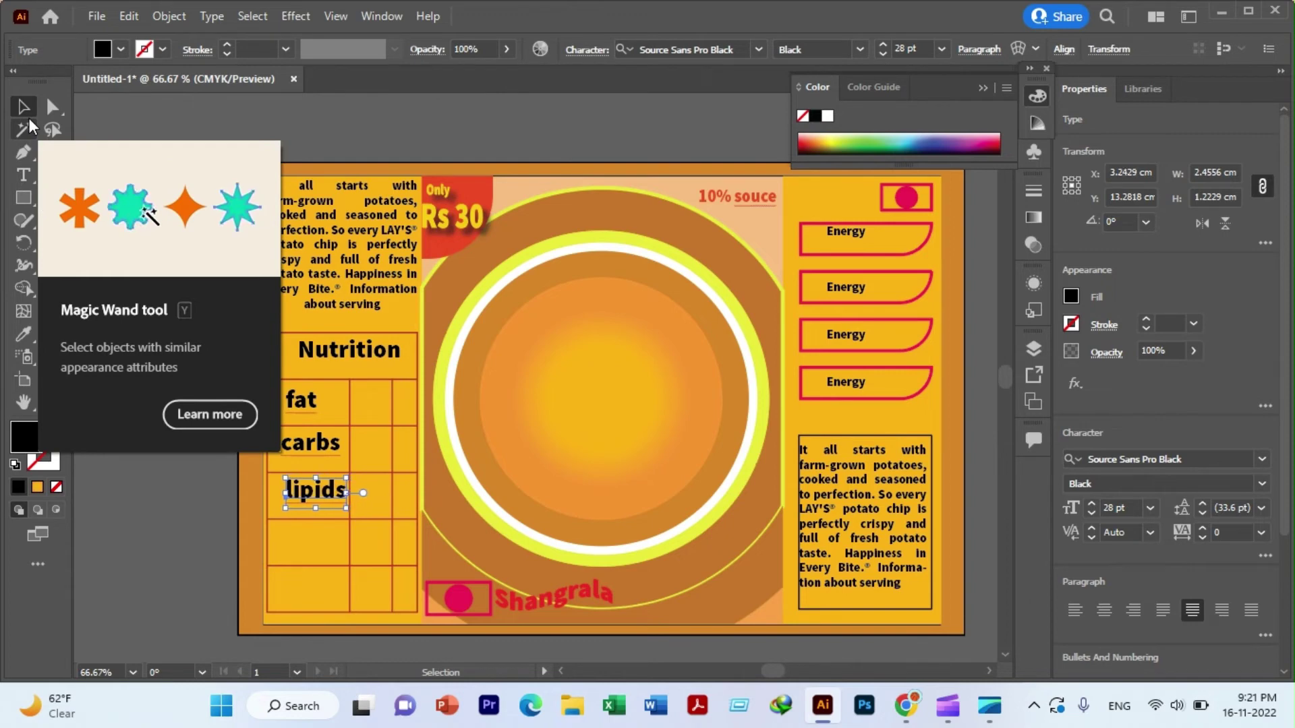
key("Left")
key("Left")
key("Left")
key("Left")
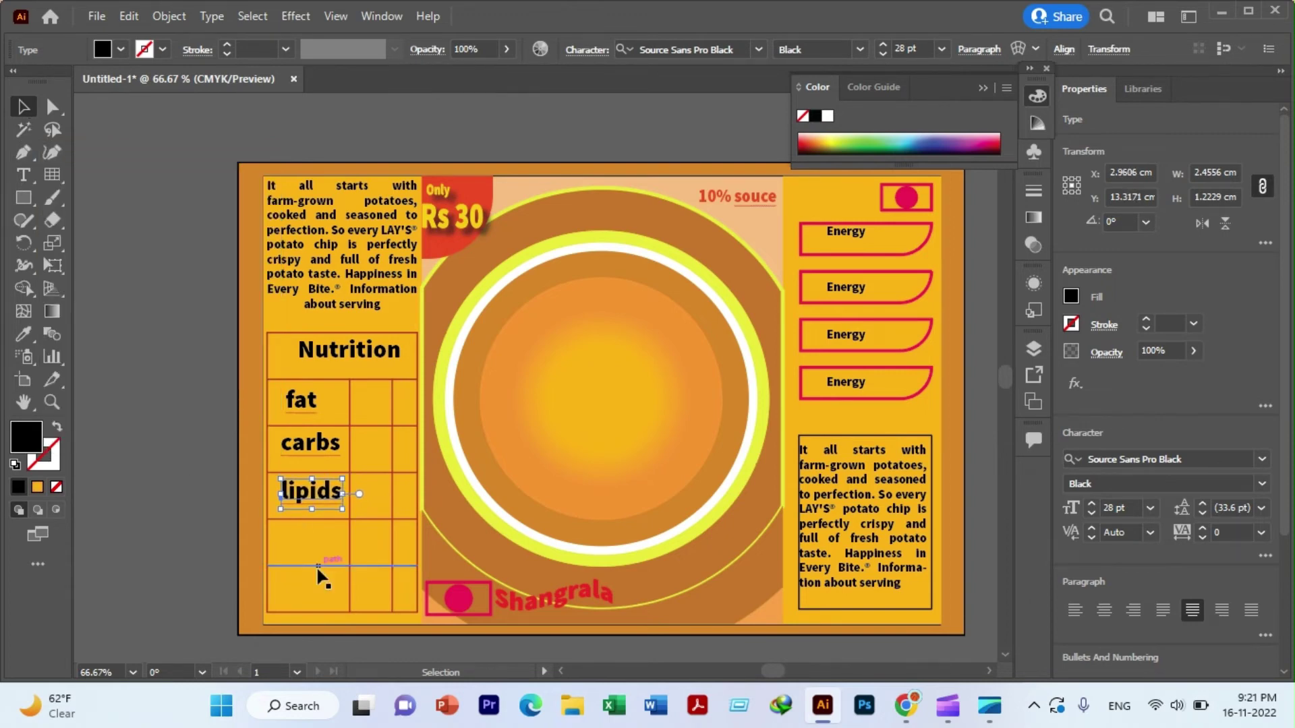
left_click(309, 536)
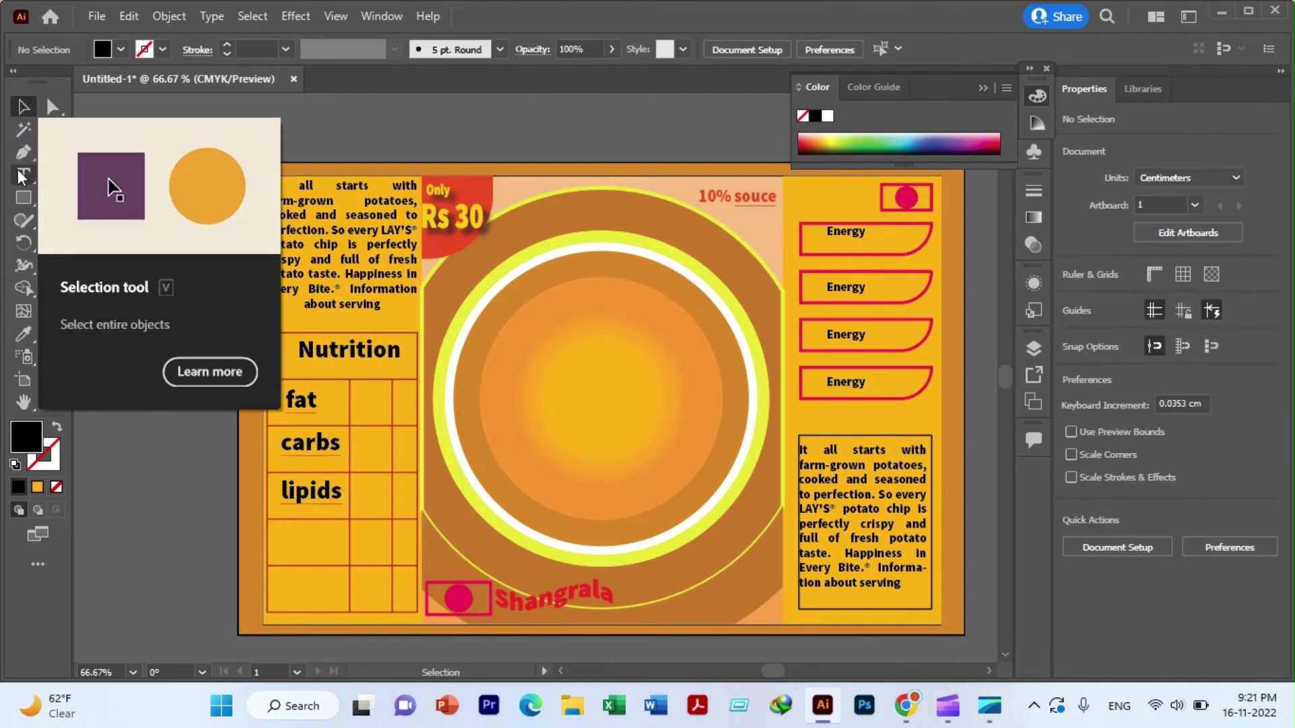
- Add 'sugar' and 'salts' labels to the fourth and bottom rows
left_click(22, 175)
left_click(286, 539)
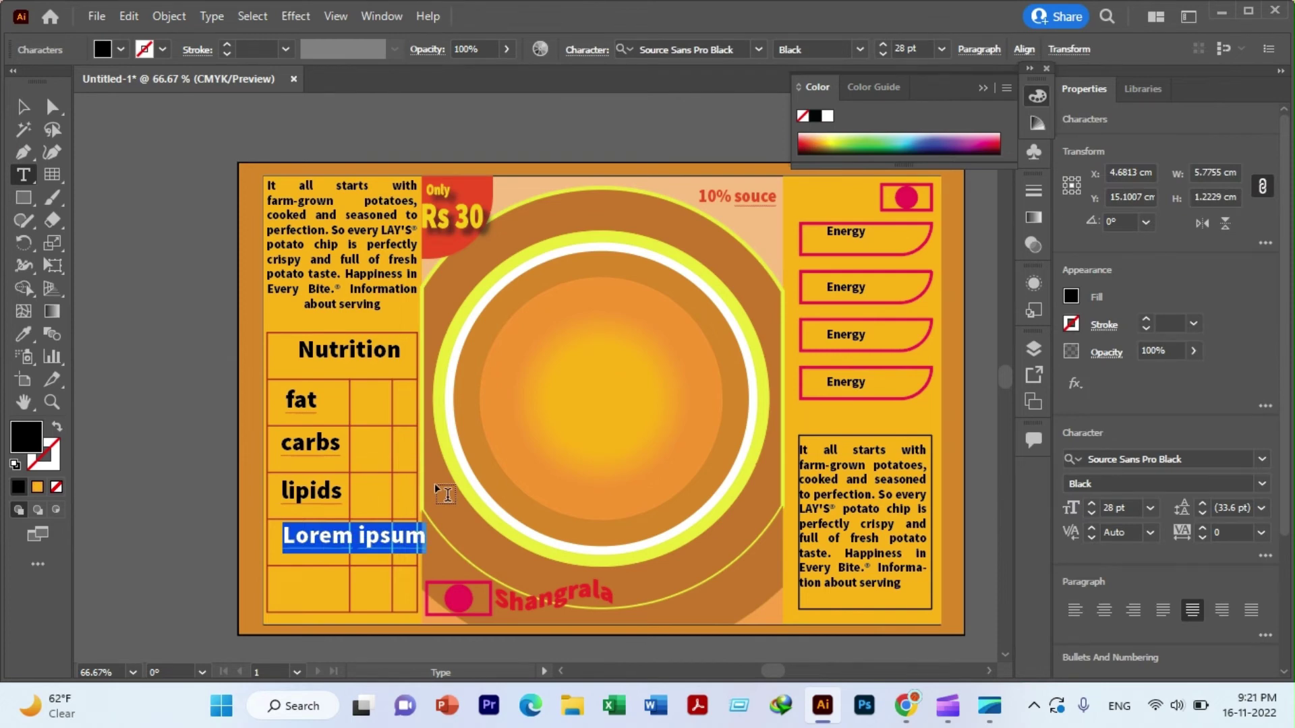
type("sh")
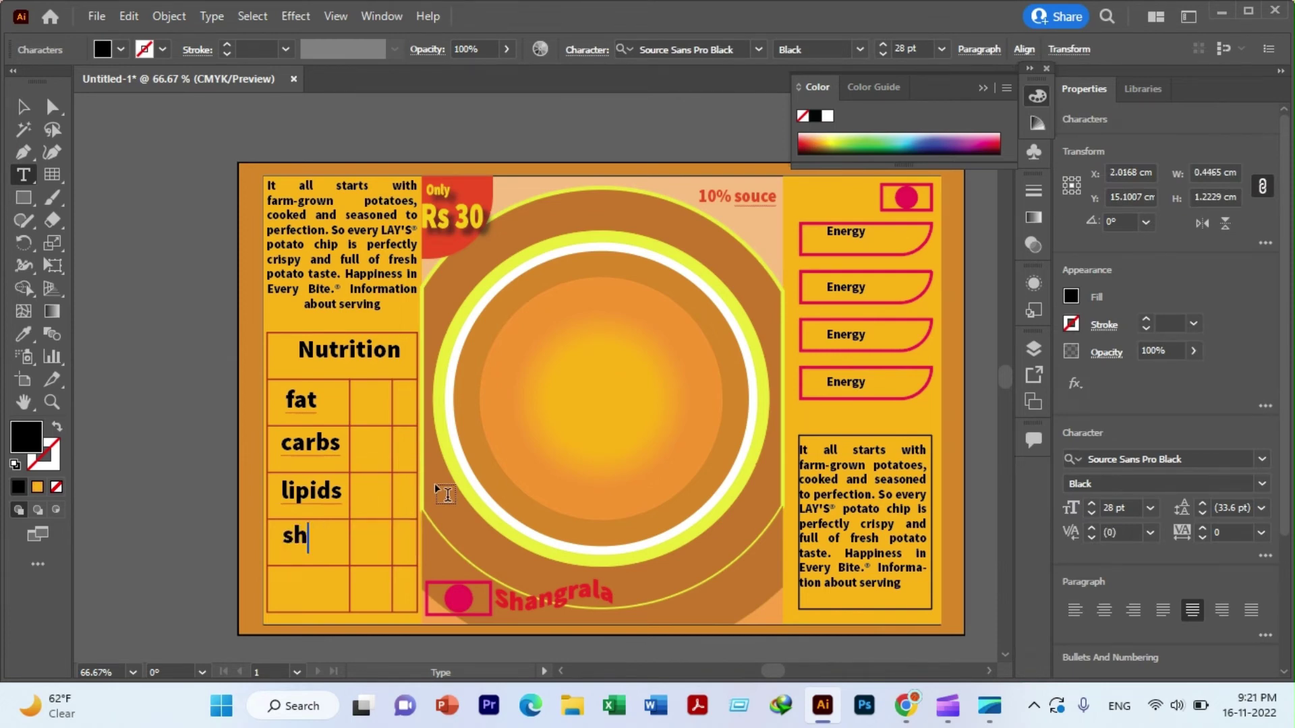
key("BackSpace")
type("ugar")
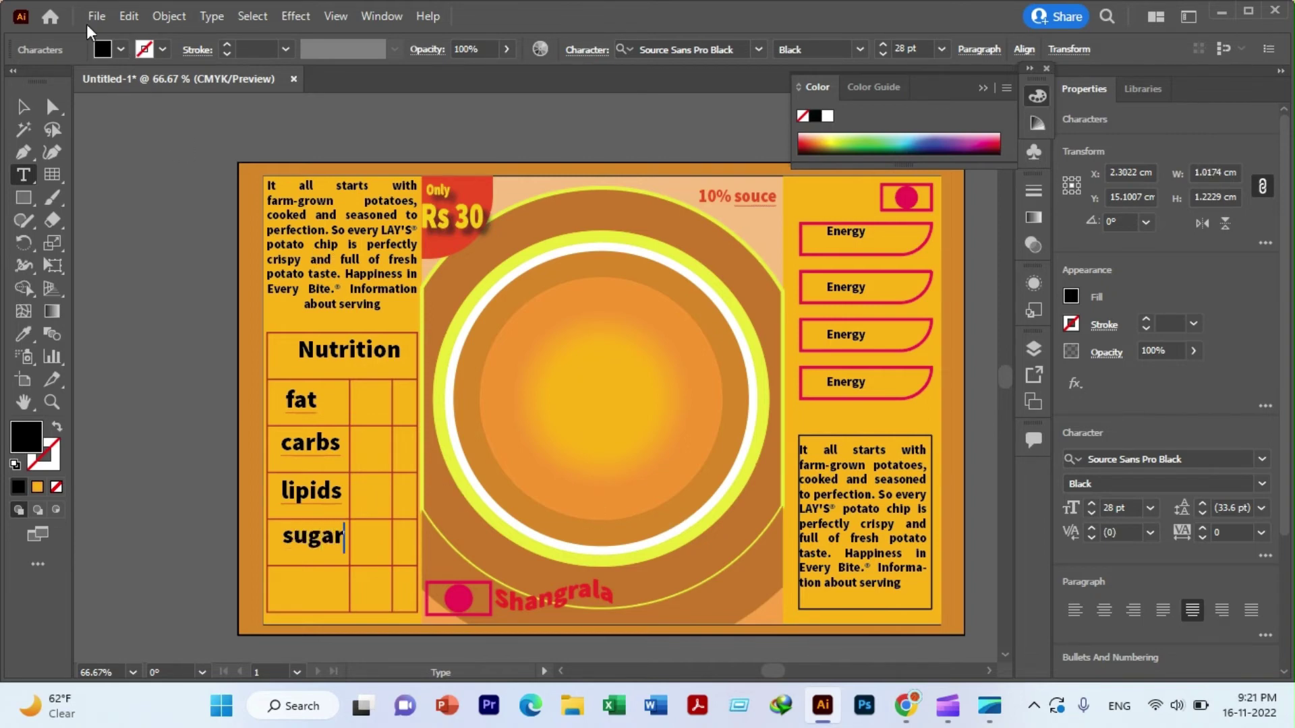
left_click(22, 108)
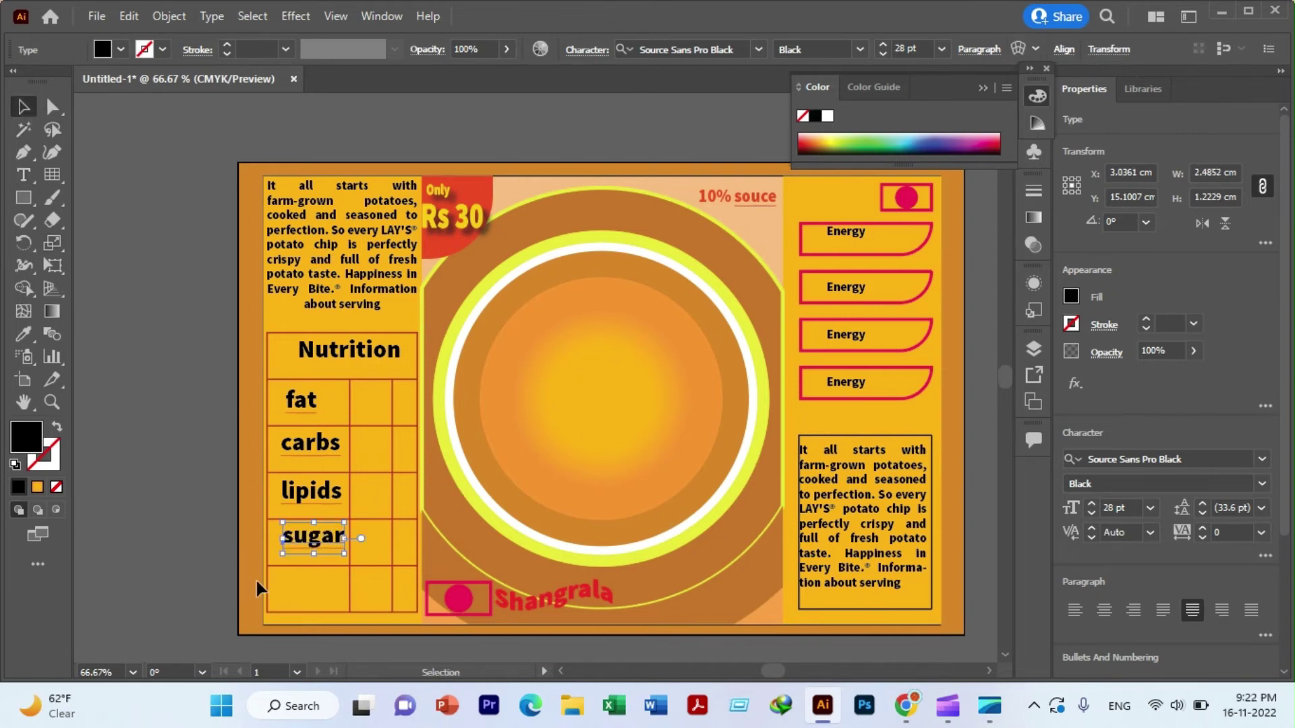
left_click(23, 174)
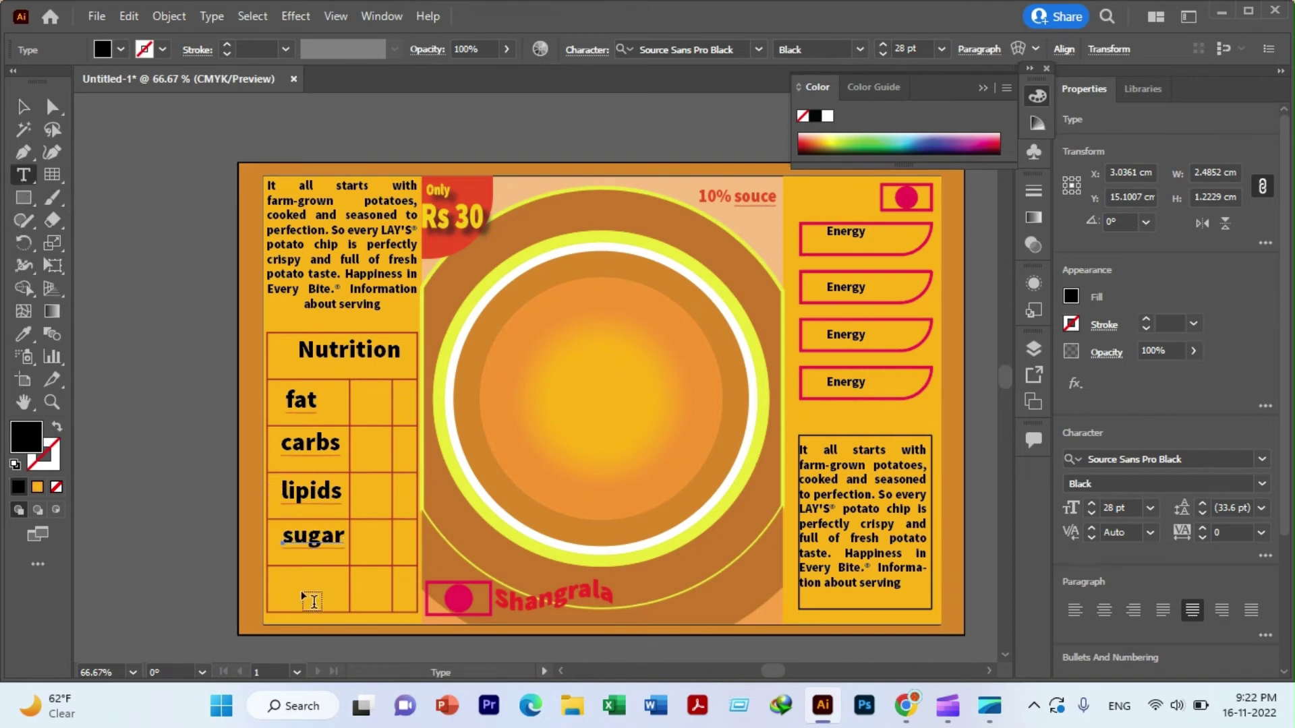
left_click(284, 582)
left_click_drag(284, 582, 415, 584)
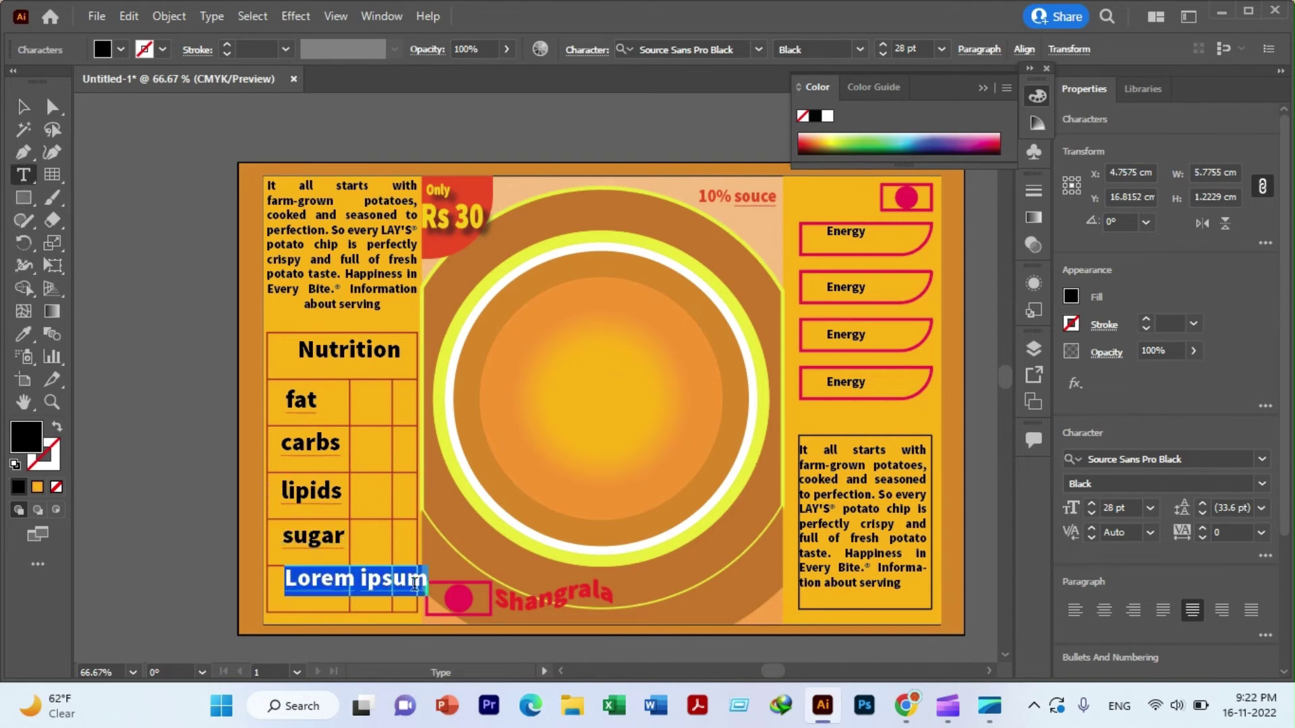
type("s")
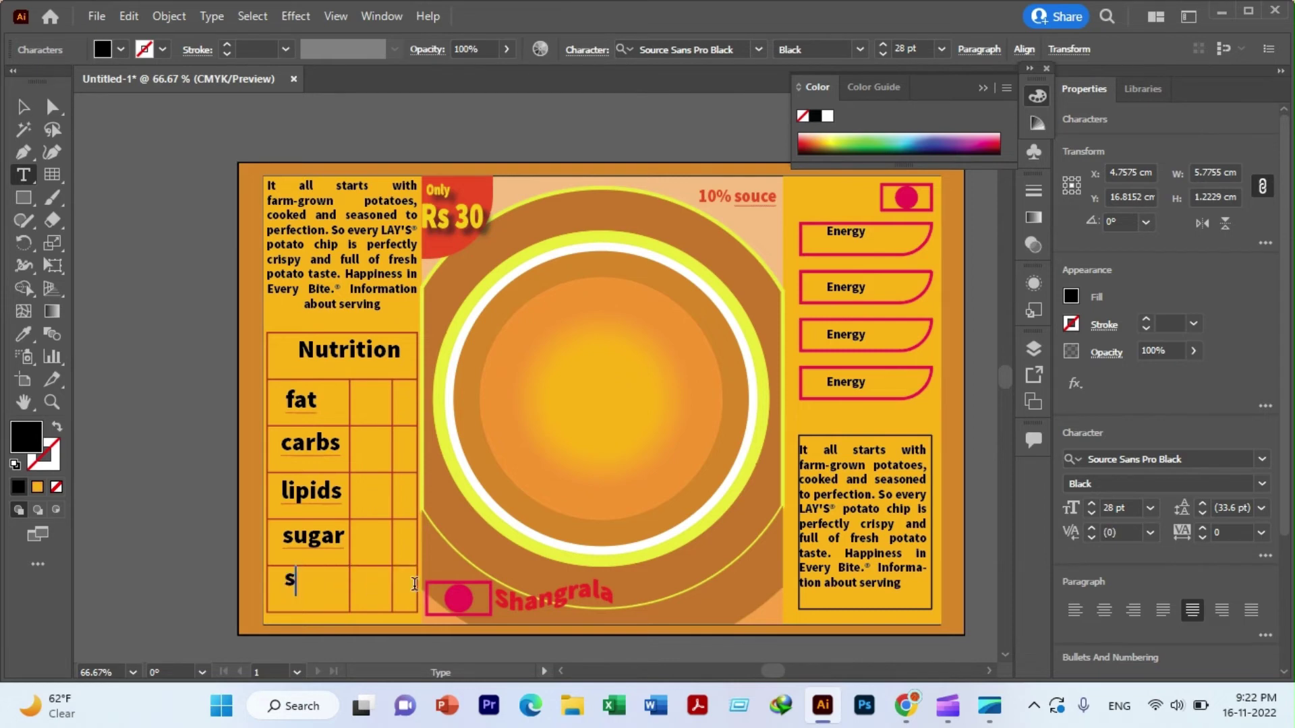
type("al")
type("lts")
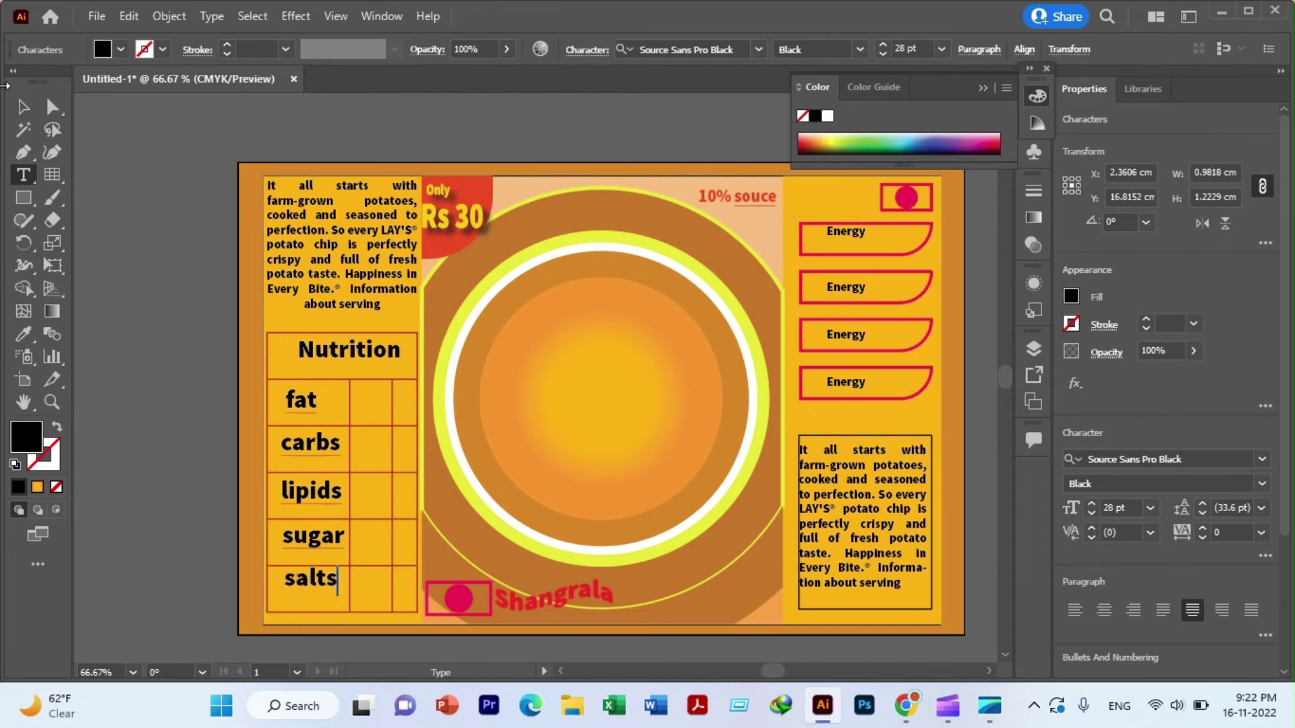
left_click(23, 106)
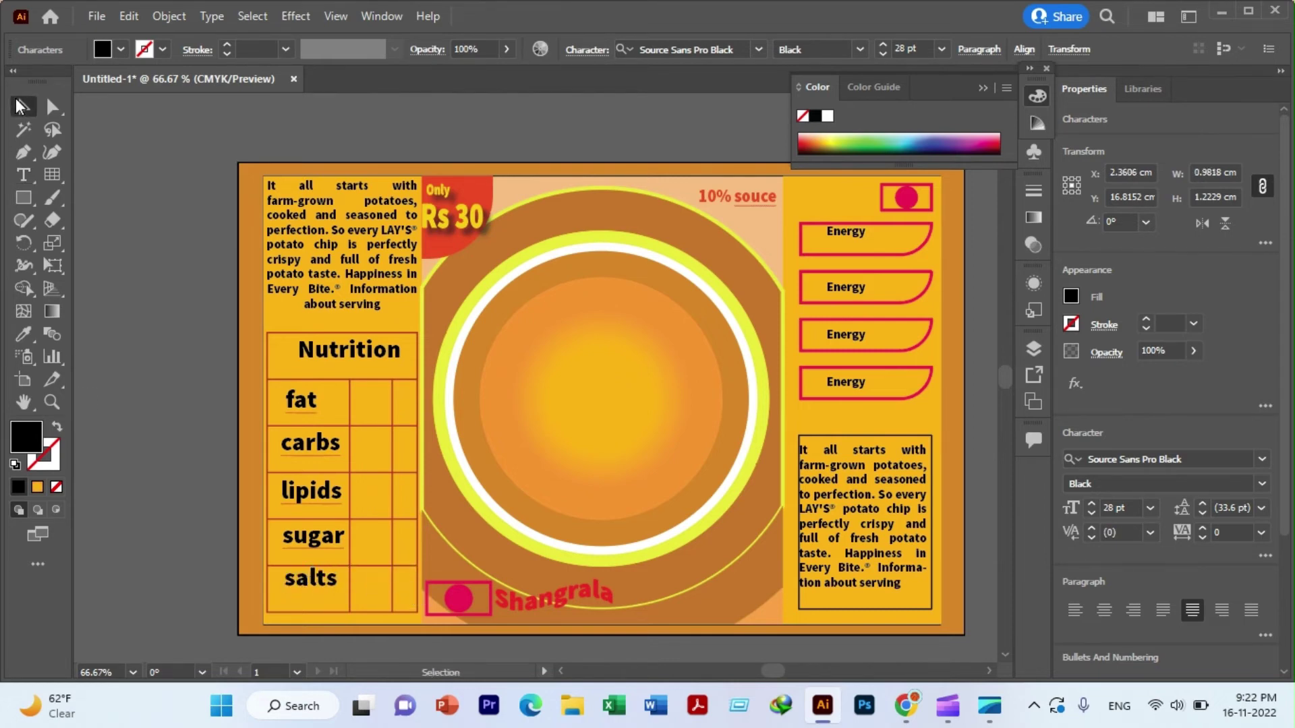
left_click(222, 369)
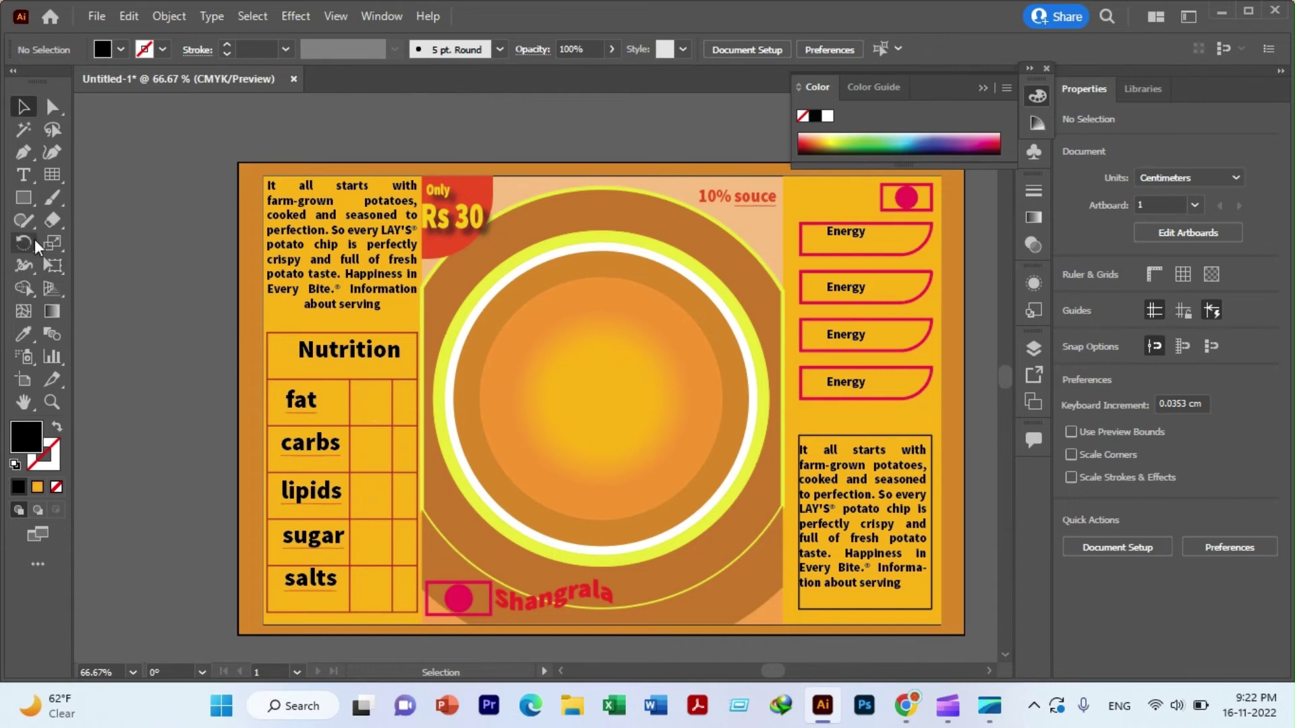
- Type 0.5 in the fat row's second column and nudge it into position
left_click(15, 178)
left_click(366, 403)
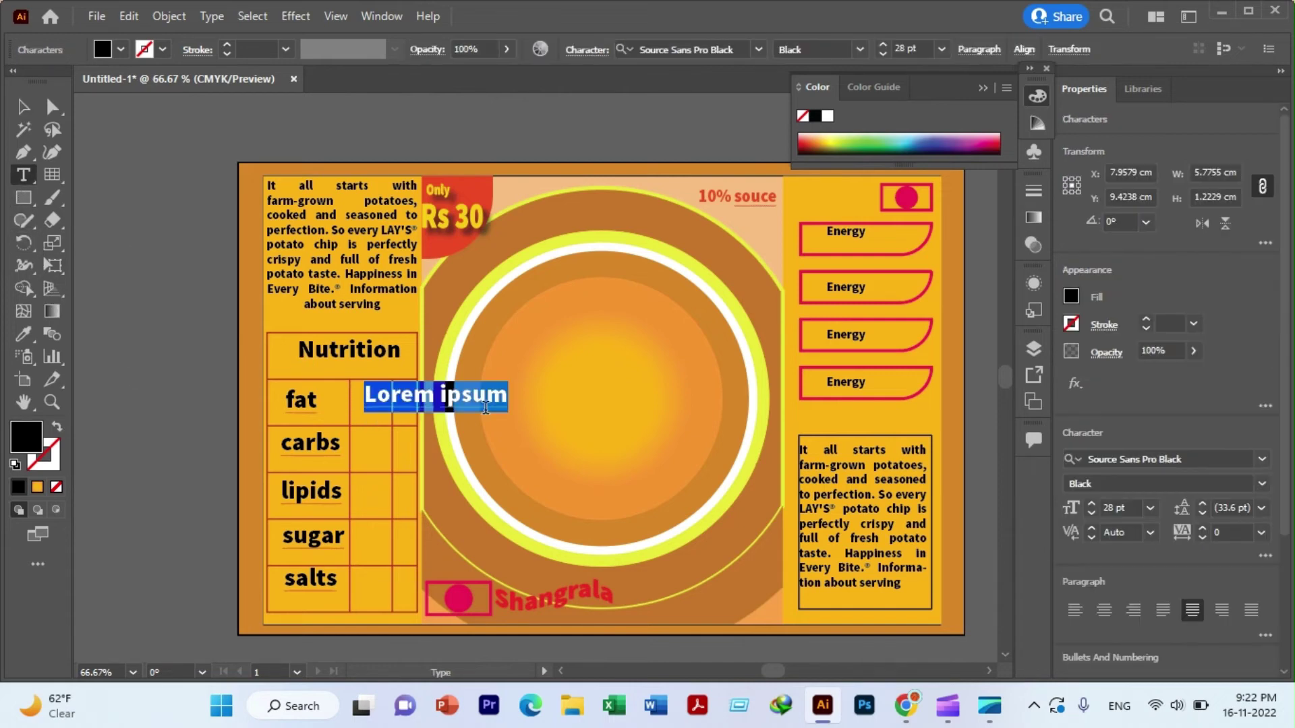
type("0.5")
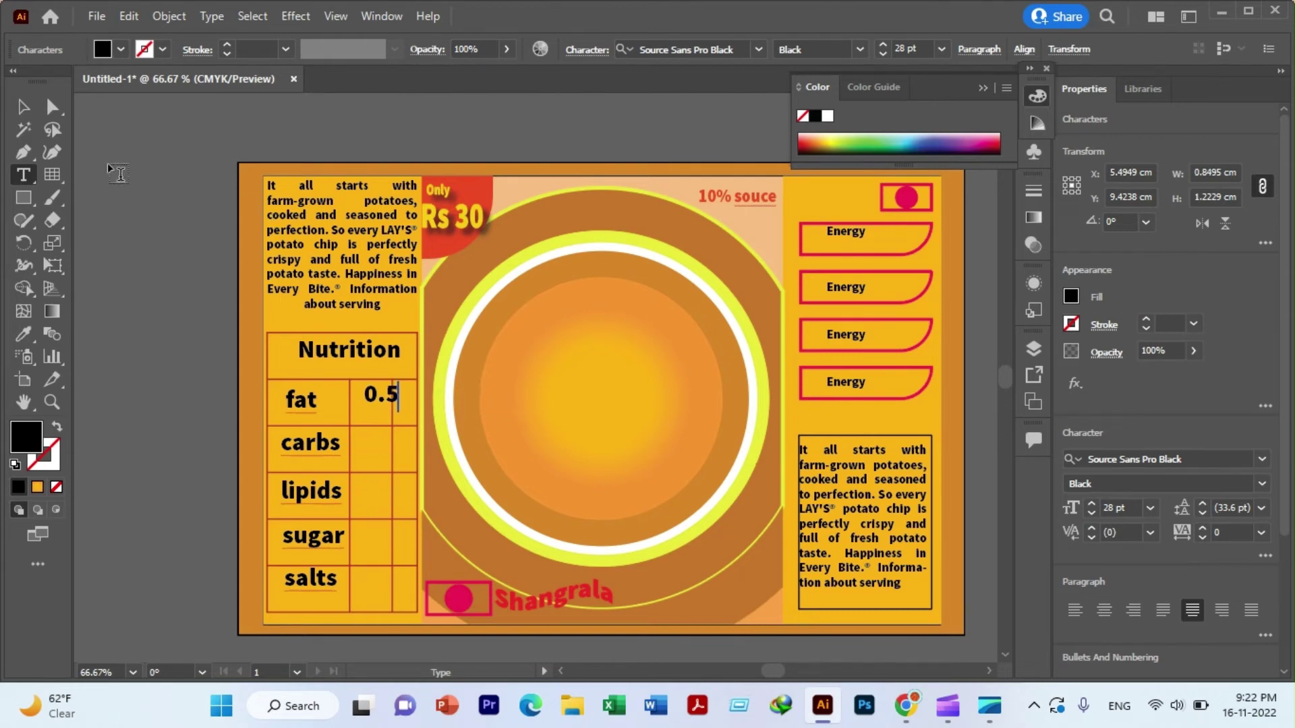
left_click(23, 107)
key("Left")
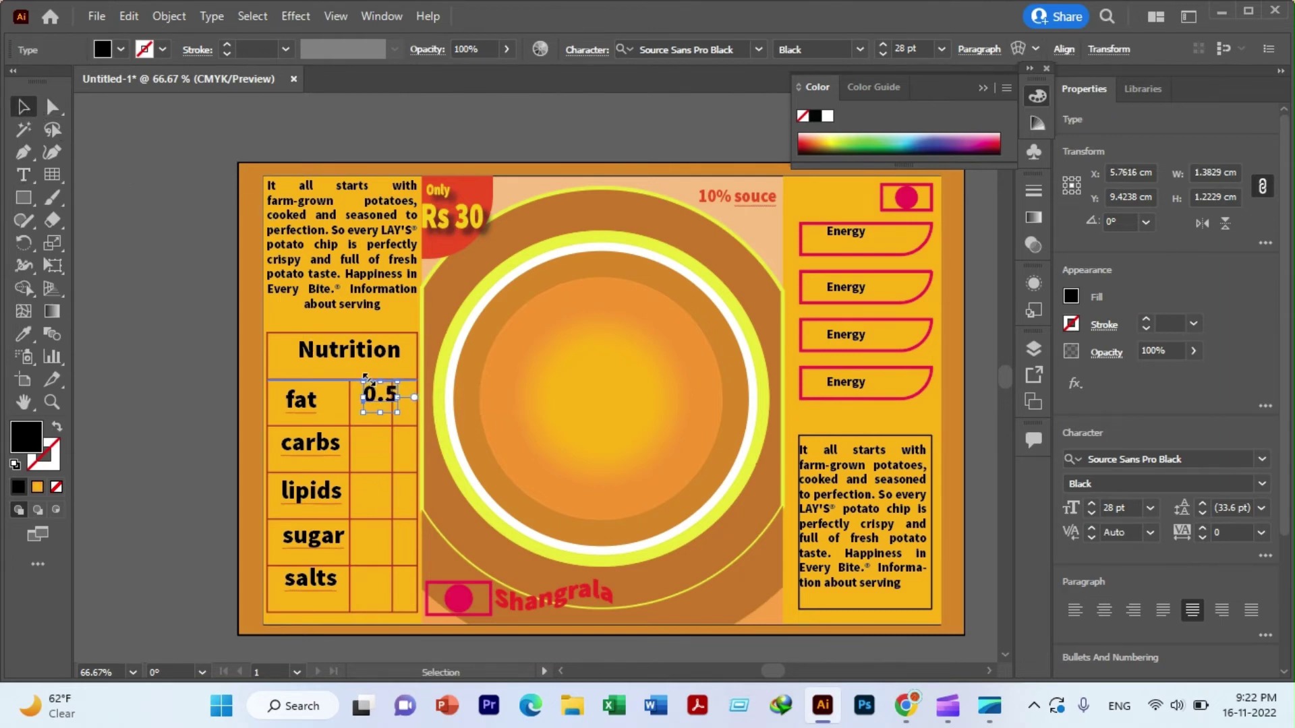
key("Left")
key("Left")
key("Left")
key("Left")
key("Left")
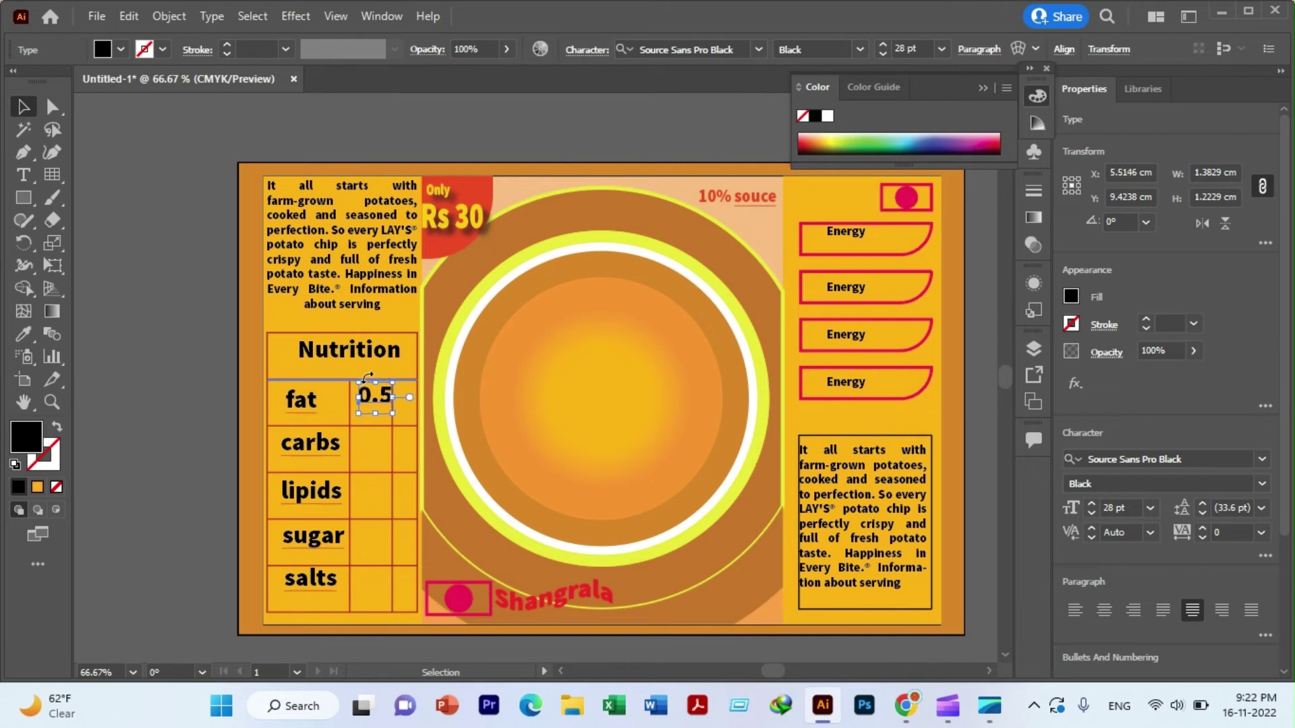
key("Left")
key("Left")
key("Down")
key("Down")
key("Down")
key("Down")
key("Down")
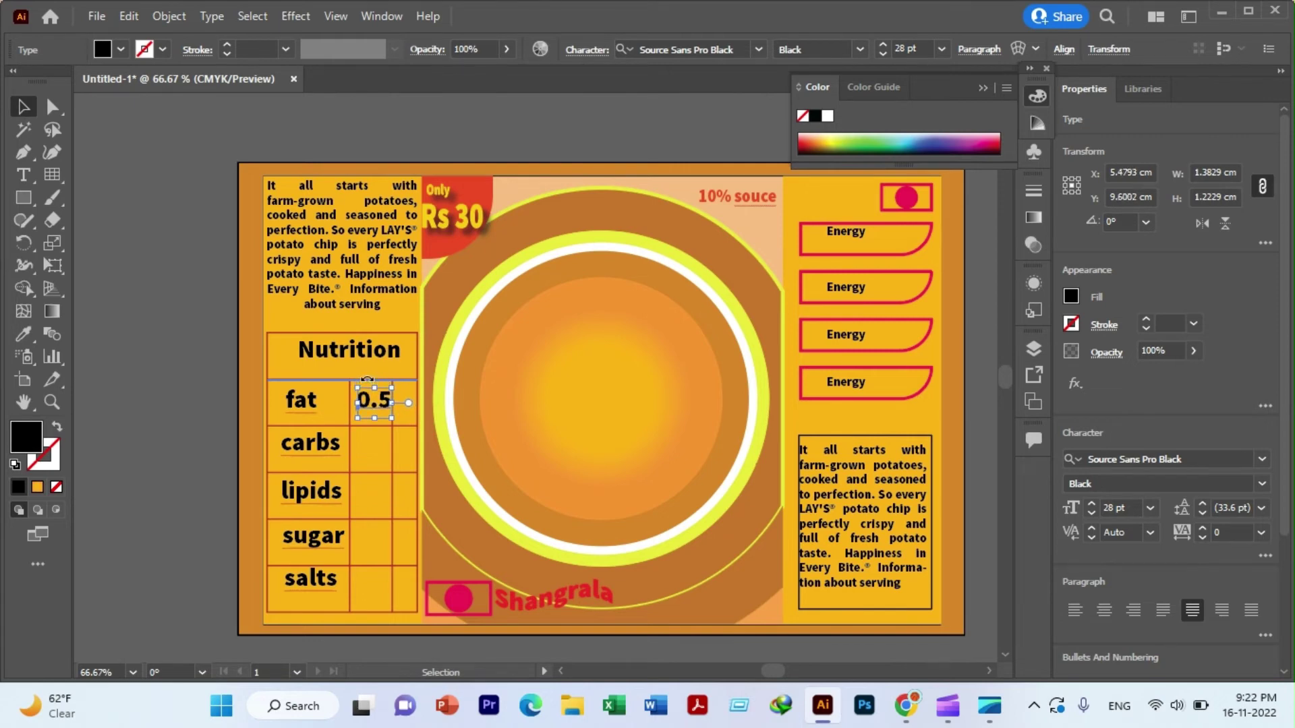
key("Down")
key("Down")
key("Down")
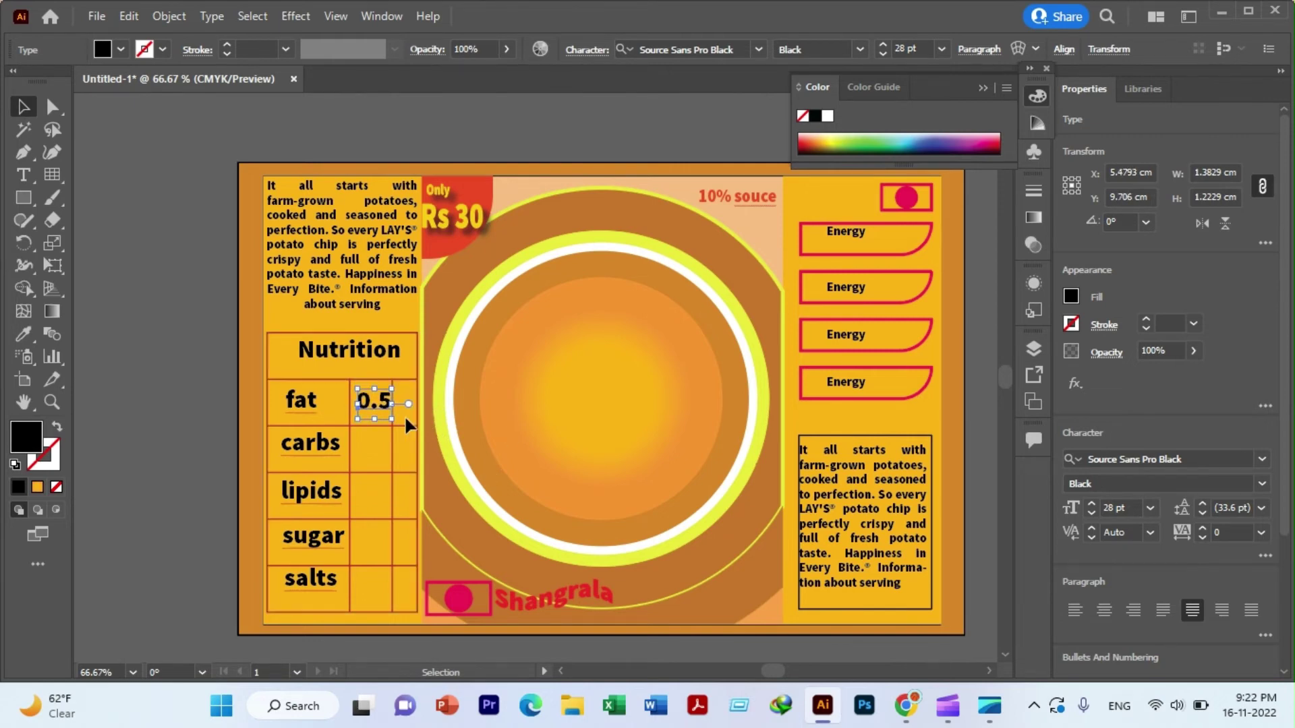
left_click(407, 408)
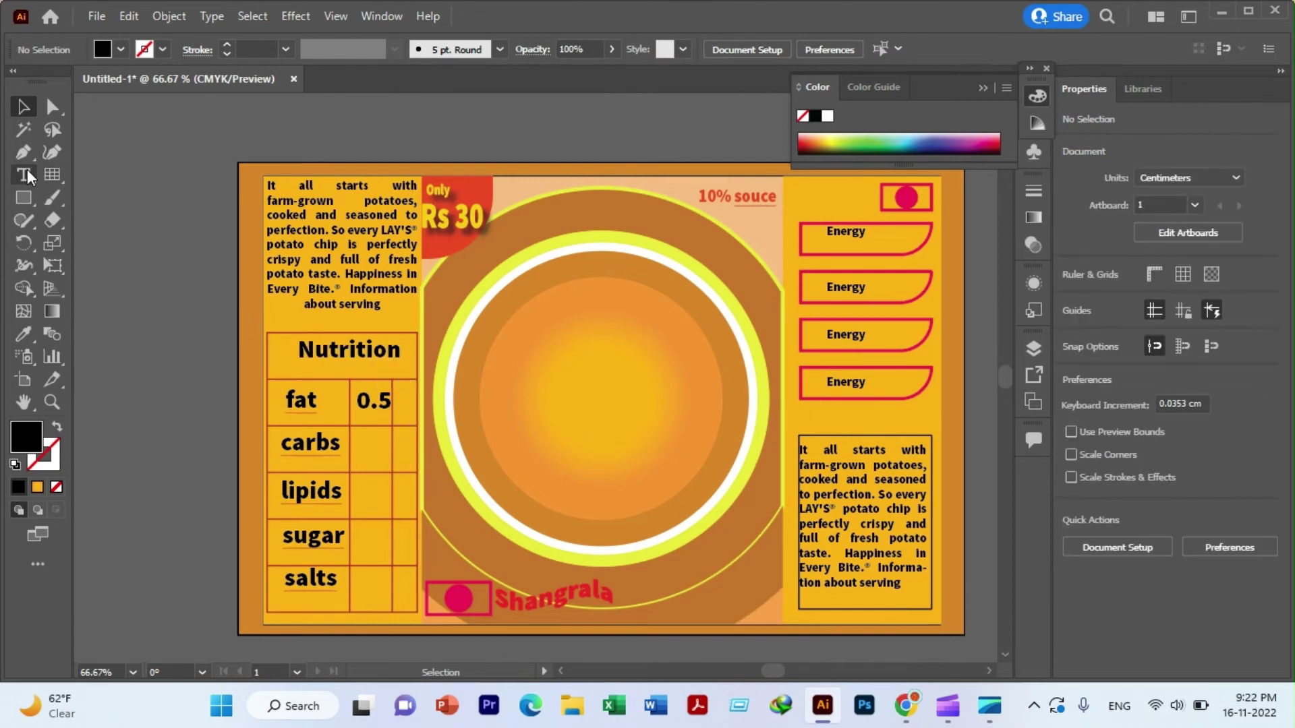
- Place a 'kg' label beside 0.5 and shrink it to about 22 pt
left_click(27, 174)
left_click(406, 395)
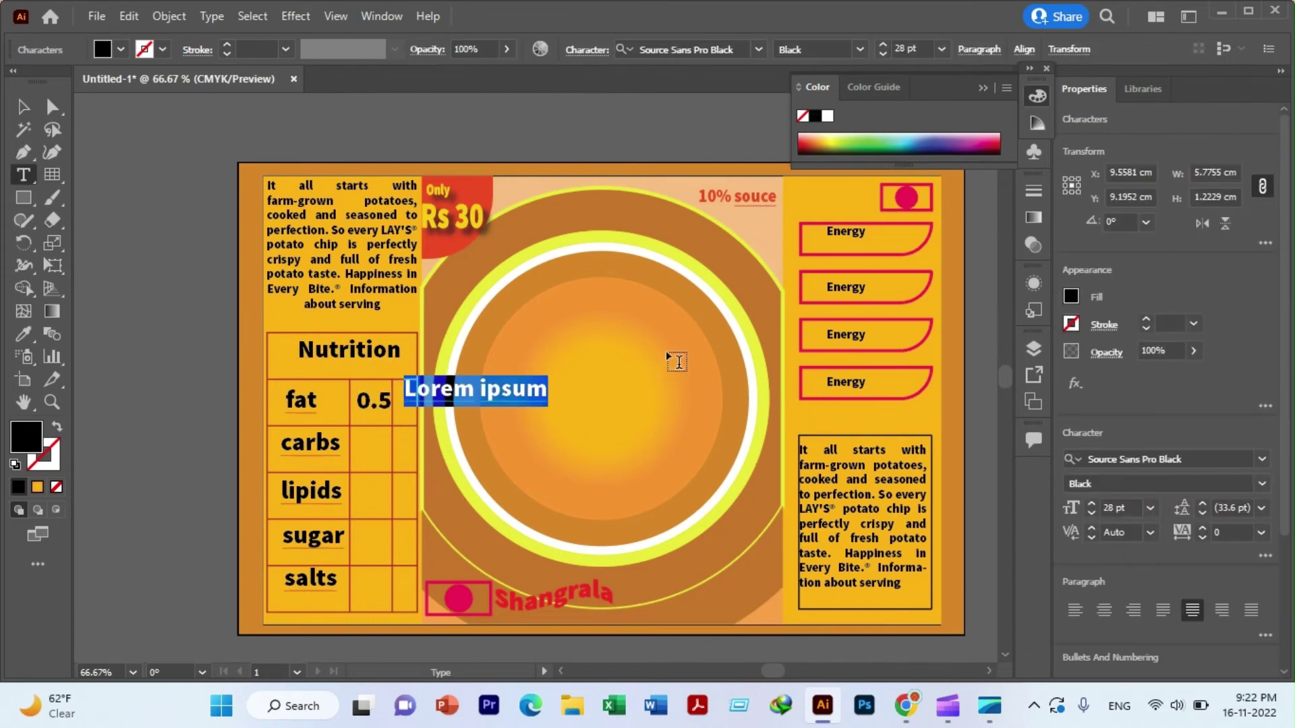
type("kg")
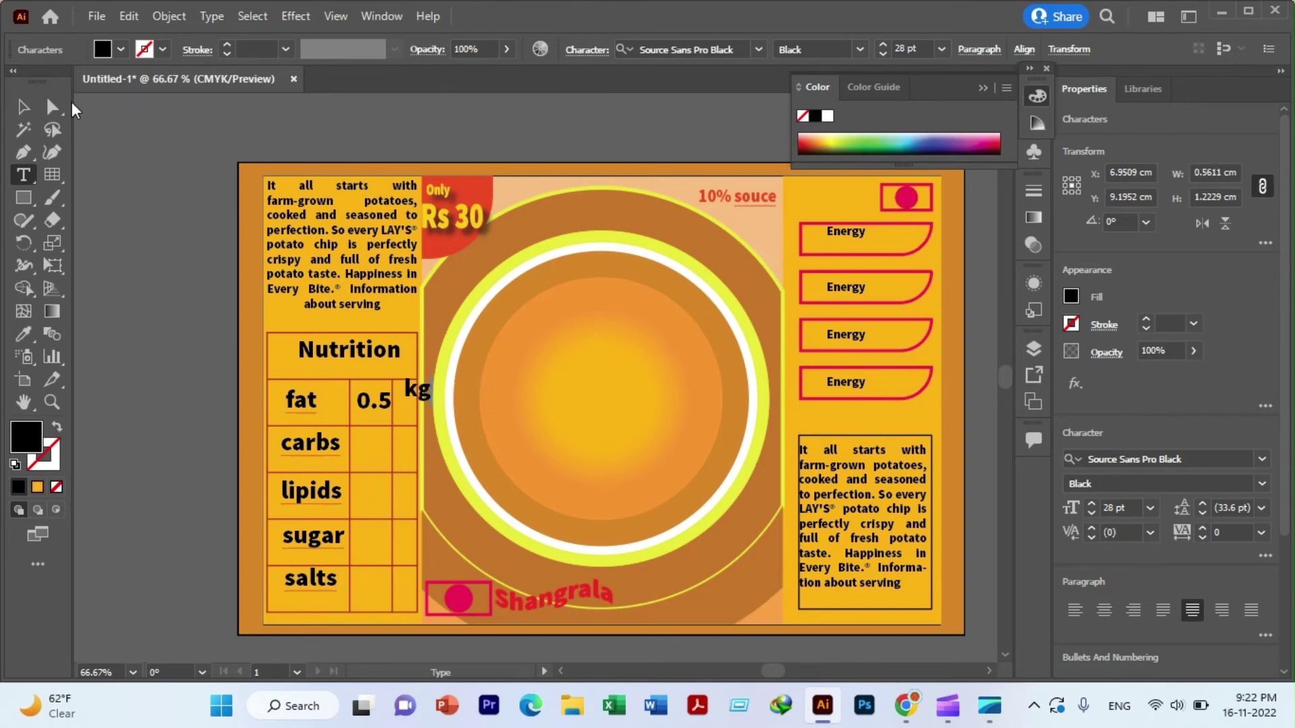
left_click(24, 108)
key("Down")
key("Down")
key("Down")
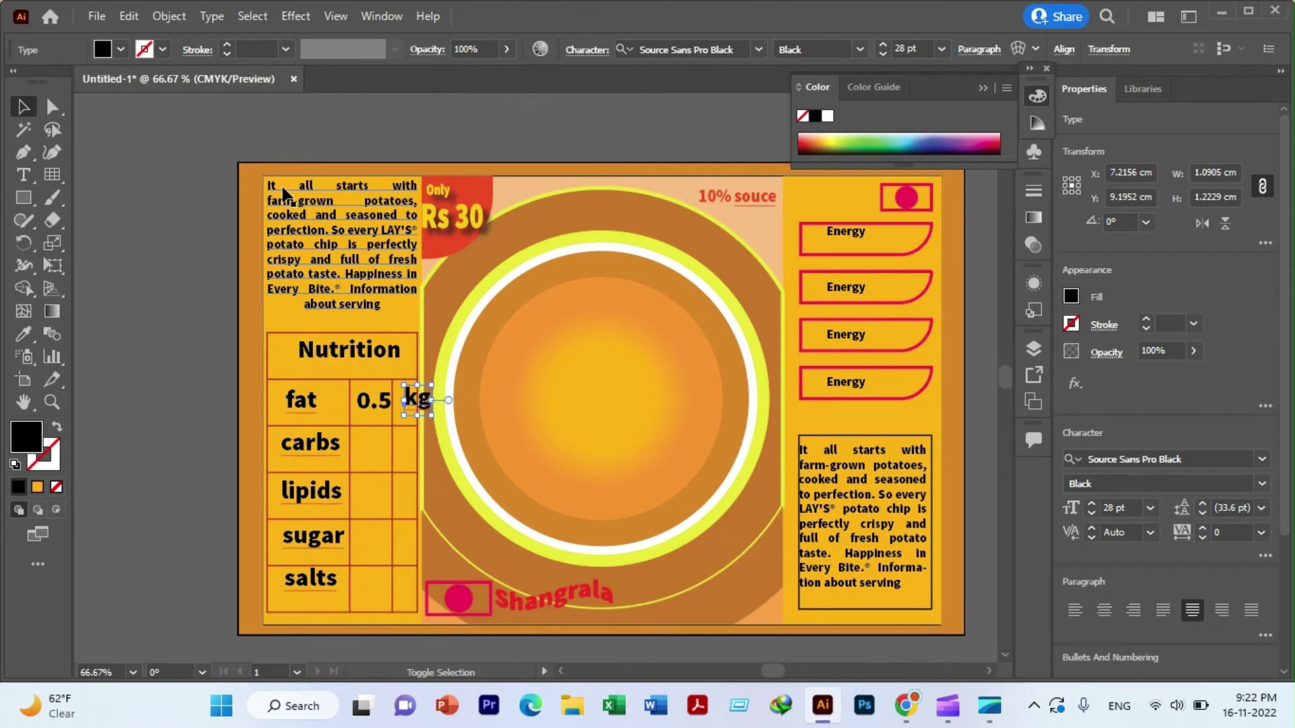
key("Left")
key("Left")
key("Left")
key("Left")
key("Left")
key("Left")
key("Down")
key("Down")
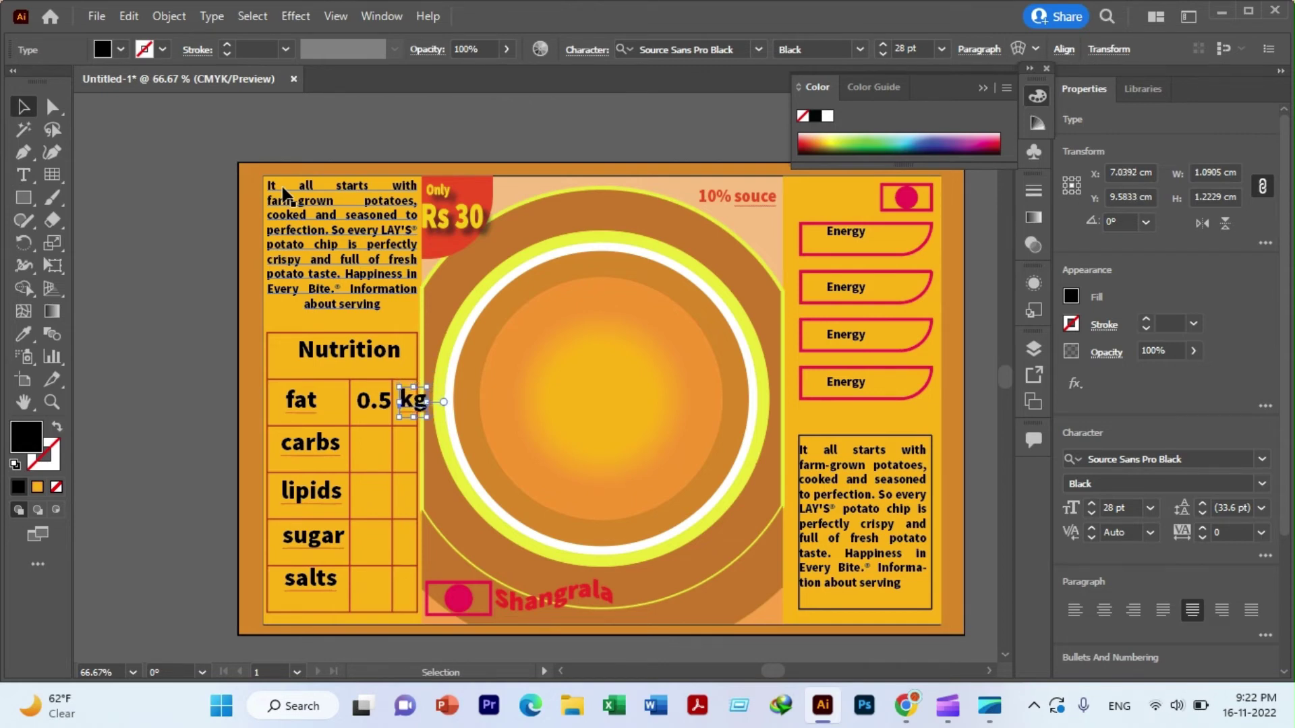
key("Left")
key("Left")
key("Left")
key("Left")
key("Left")
key("Left")
key("Left")
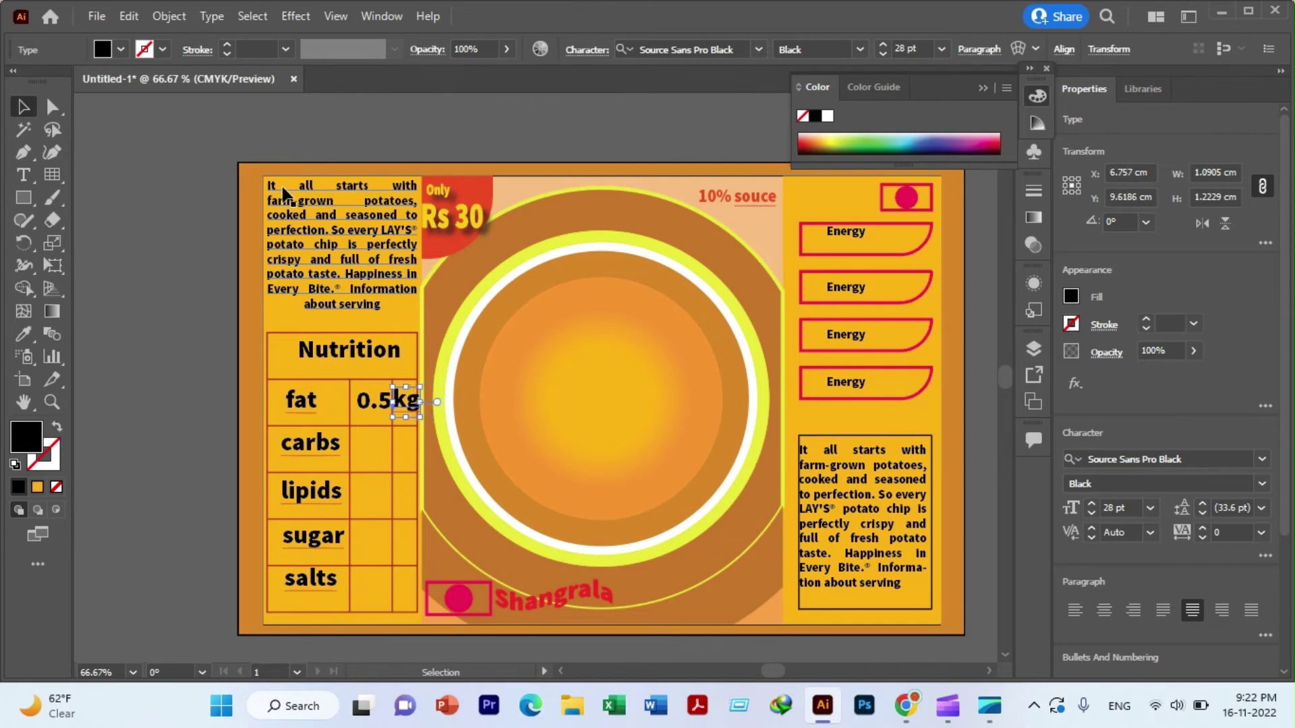
key("Down")
key("Left")
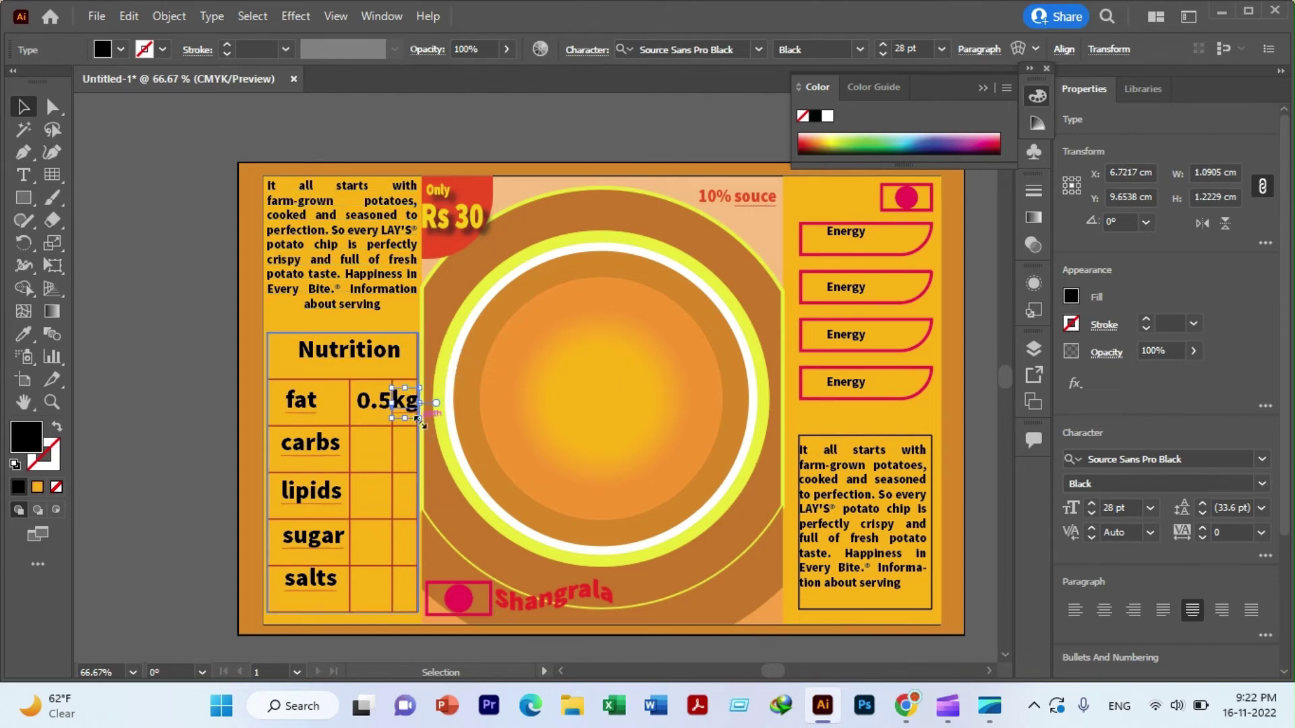
left_click_drag(418, 417, 415, 413)
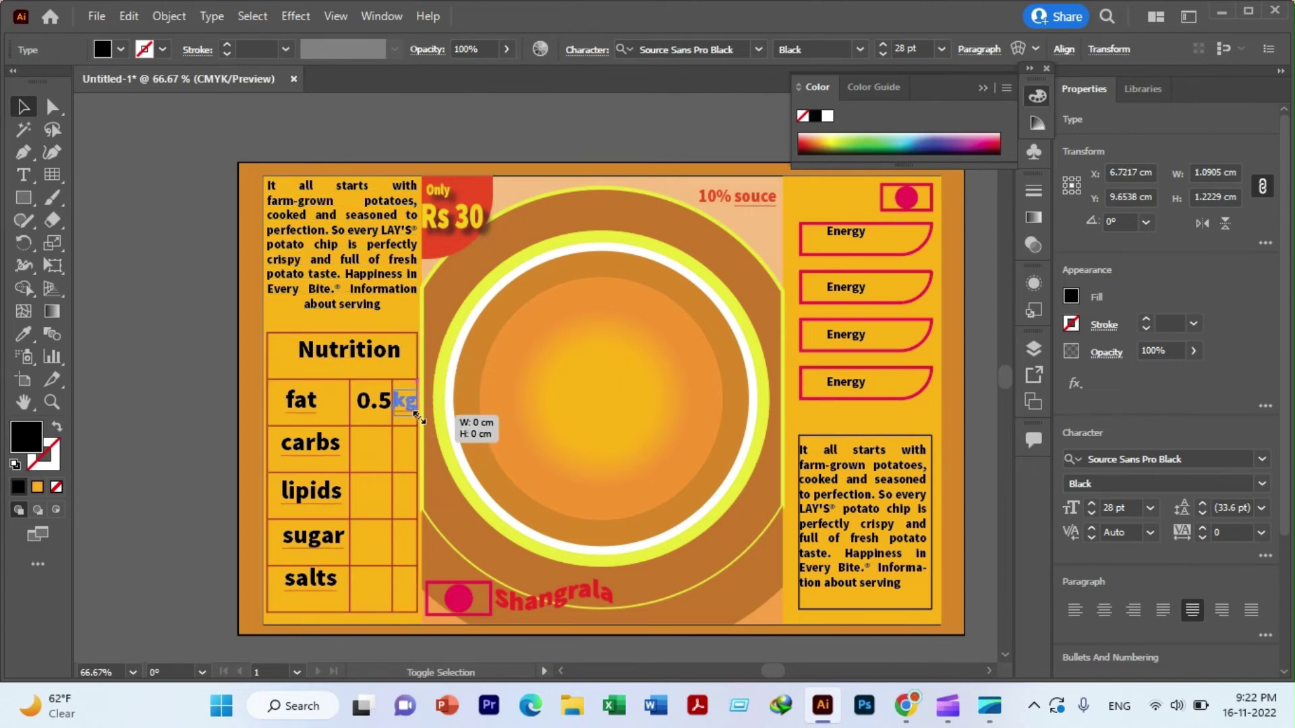
left_click(174, 320)
left_click(370, 398)
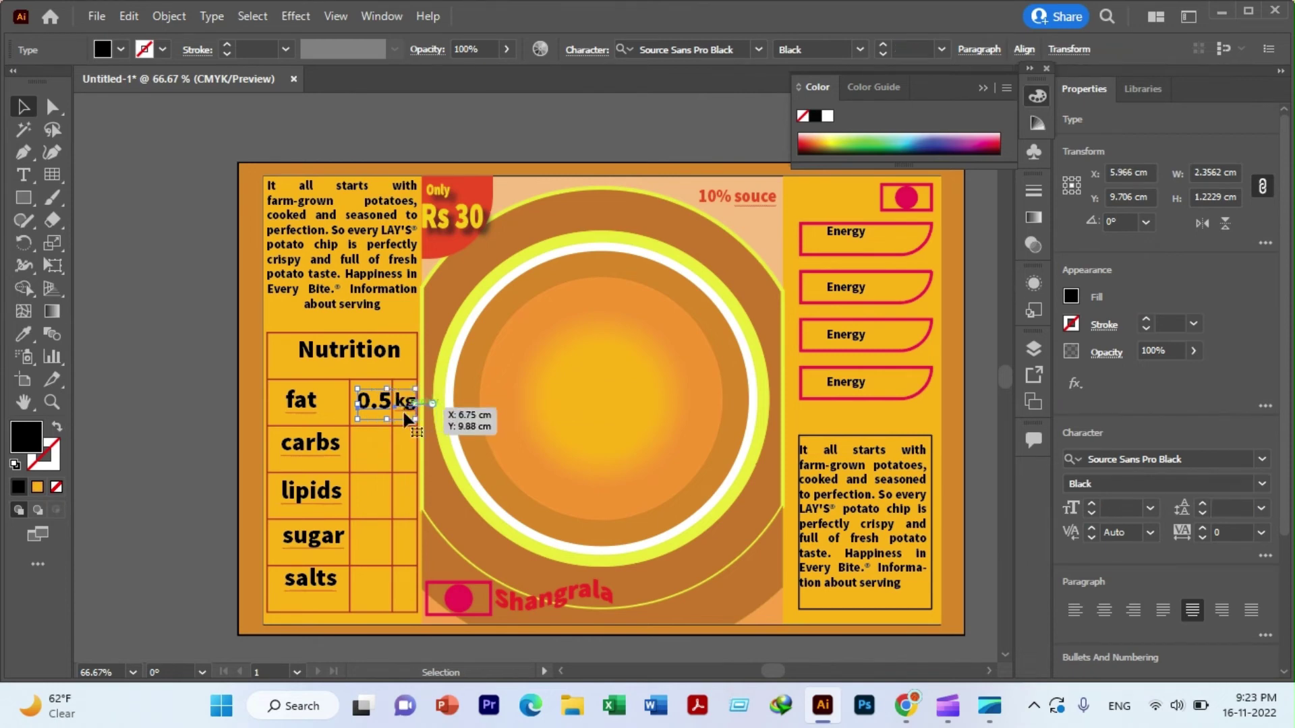
- Copy 0.5 kg into the carbs row, then repeat for lipids, sugar and salts
left_click_drag(410, 411, 416, 403)
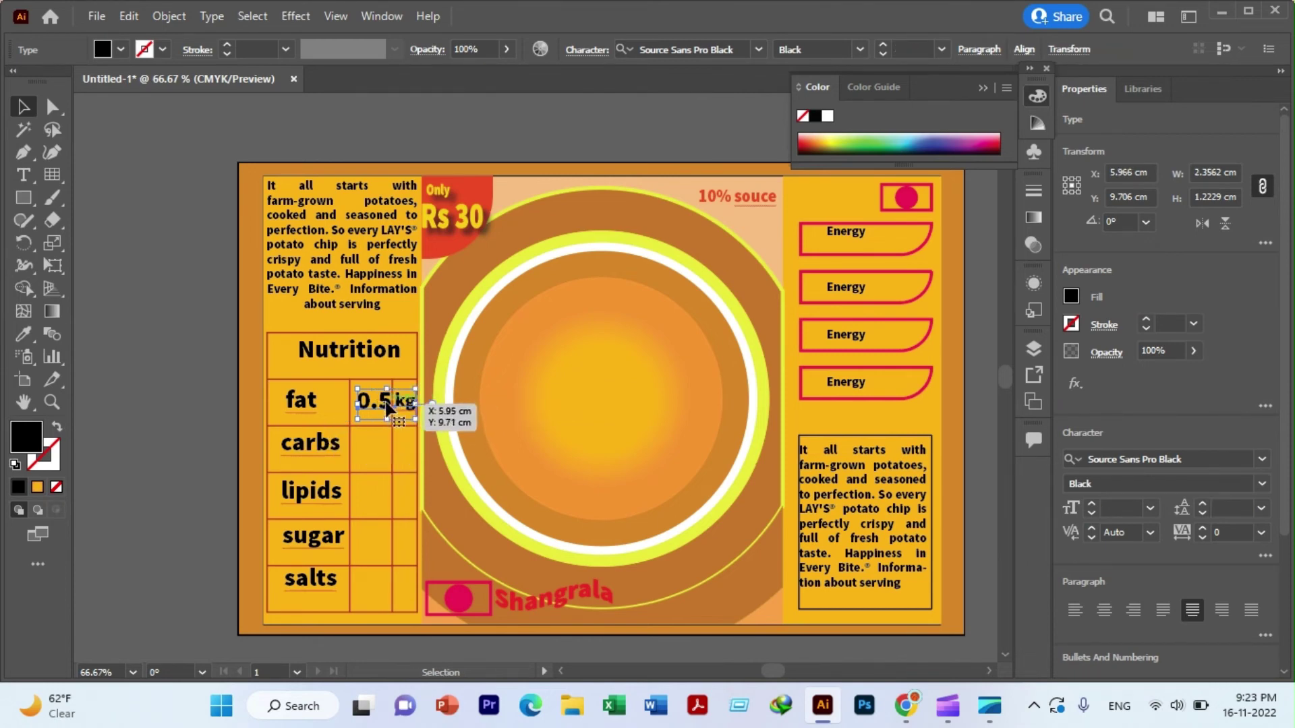
left_click_drag(386, 405, 393, 445)
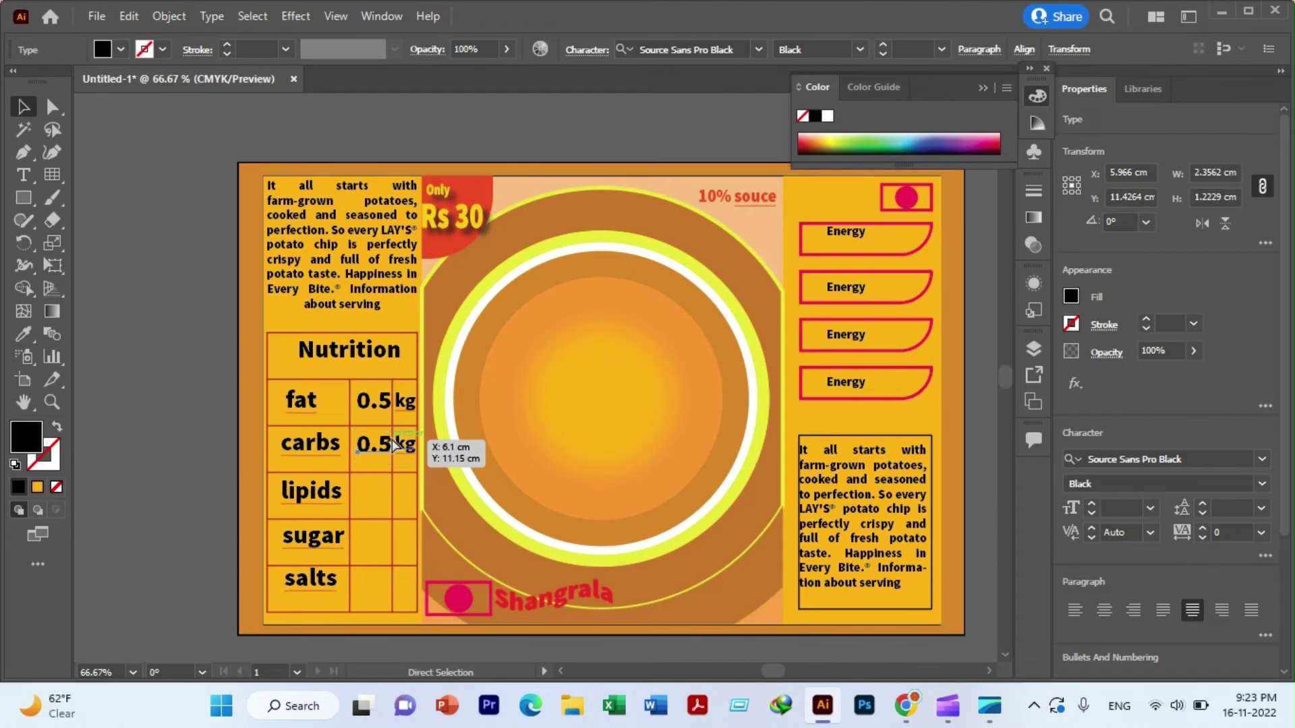
key("ctrl+d")
key("ctrl+d")
key("ctrl+d")
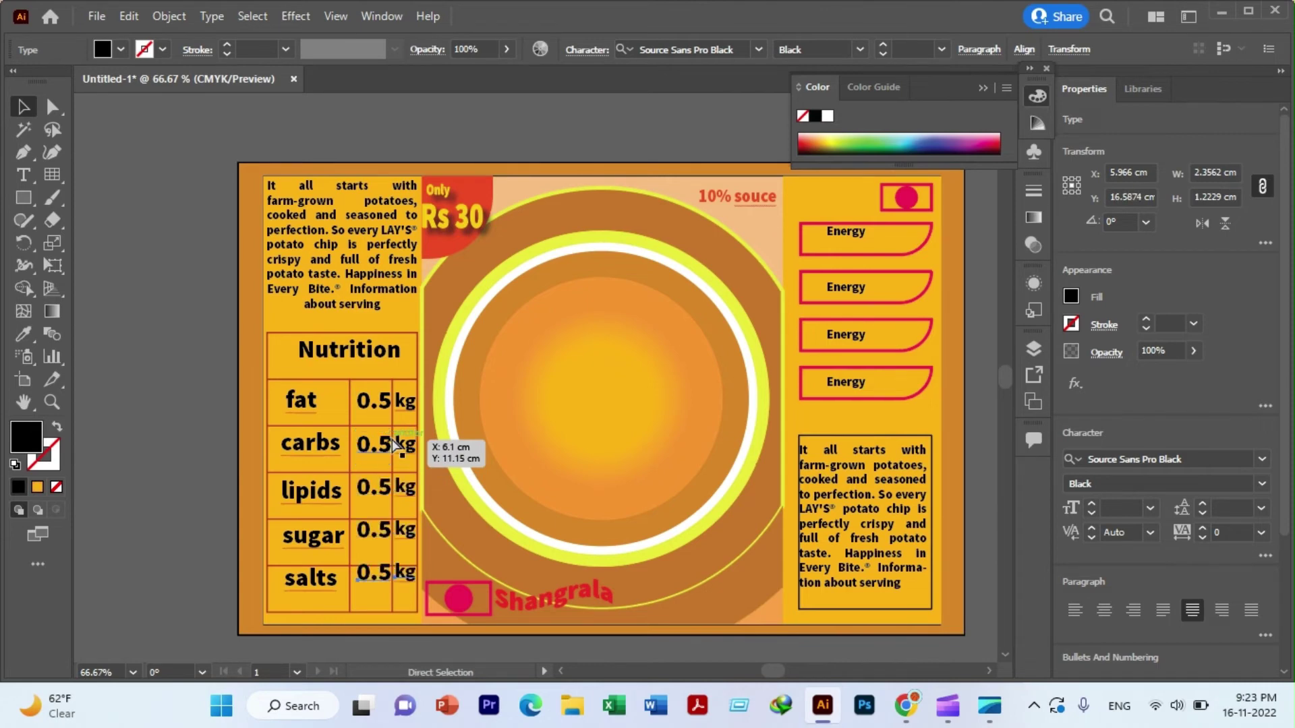
left_click(161, 148)
- Align the 0.5 kg copies within the lipids, sugar and salts rows
left_click(381, 531)
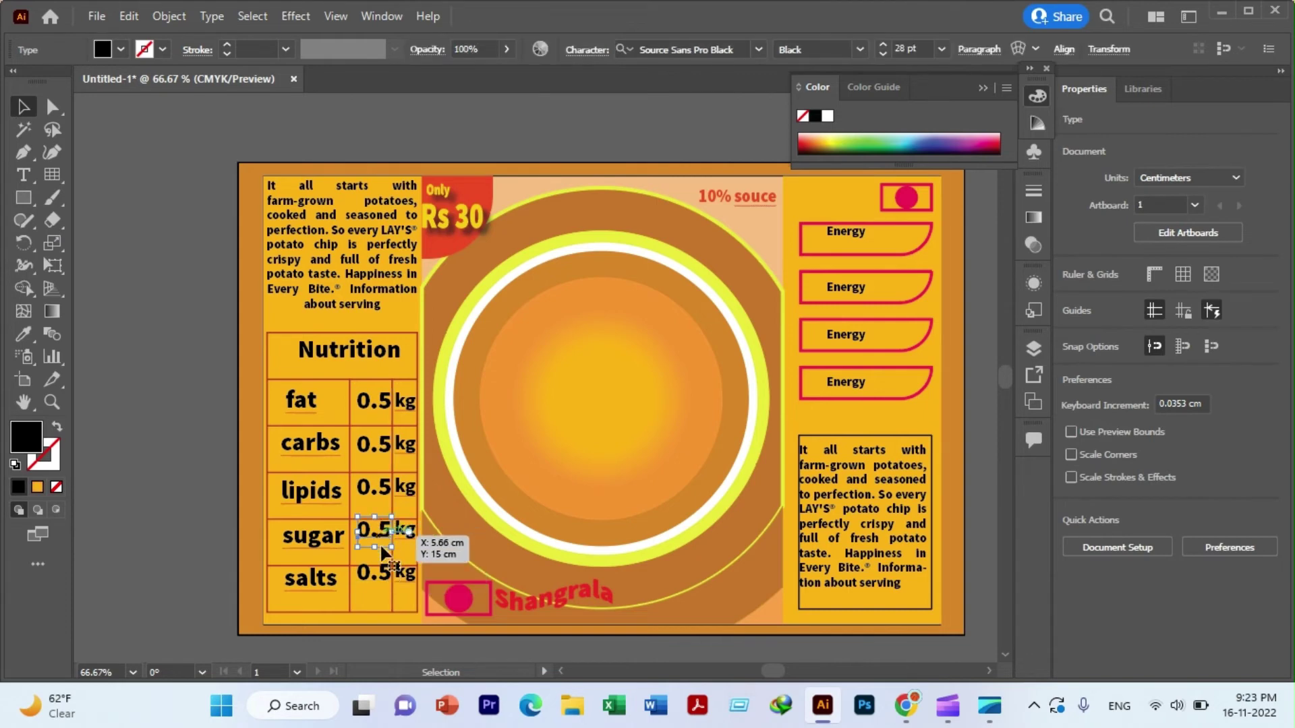
left_click(208, 480)
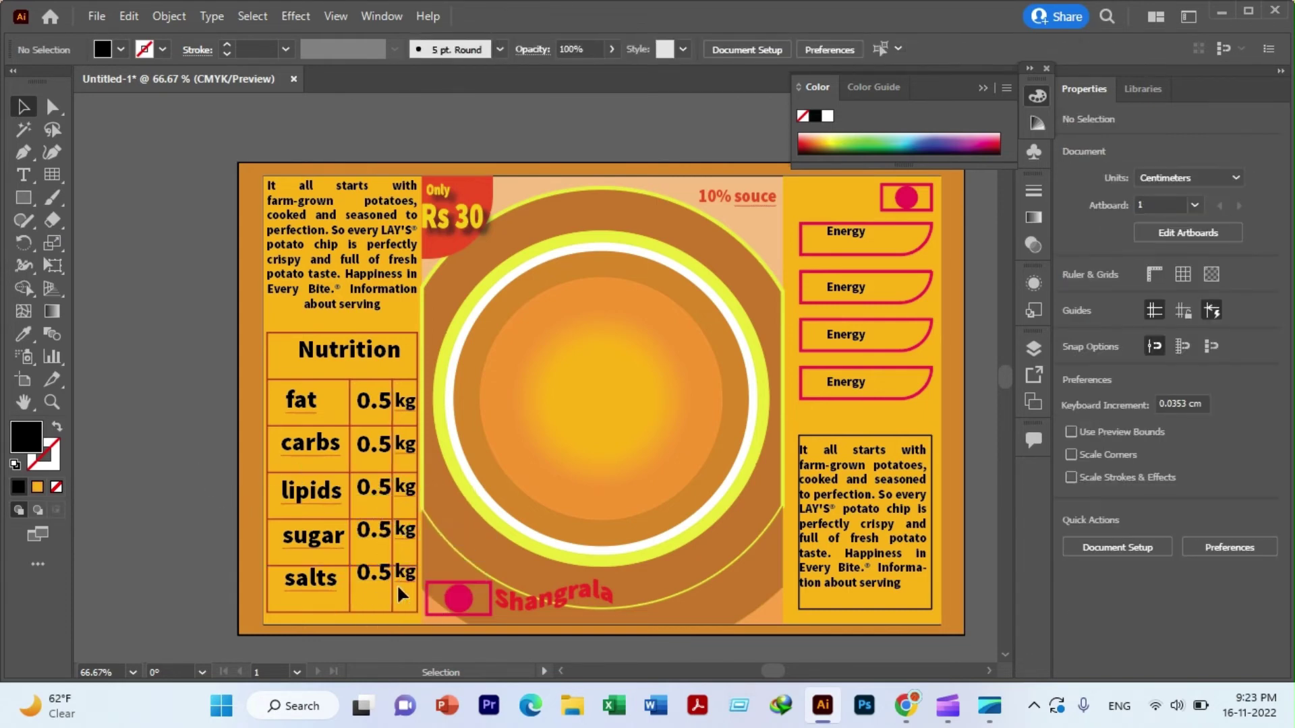
left_click(375, 492)
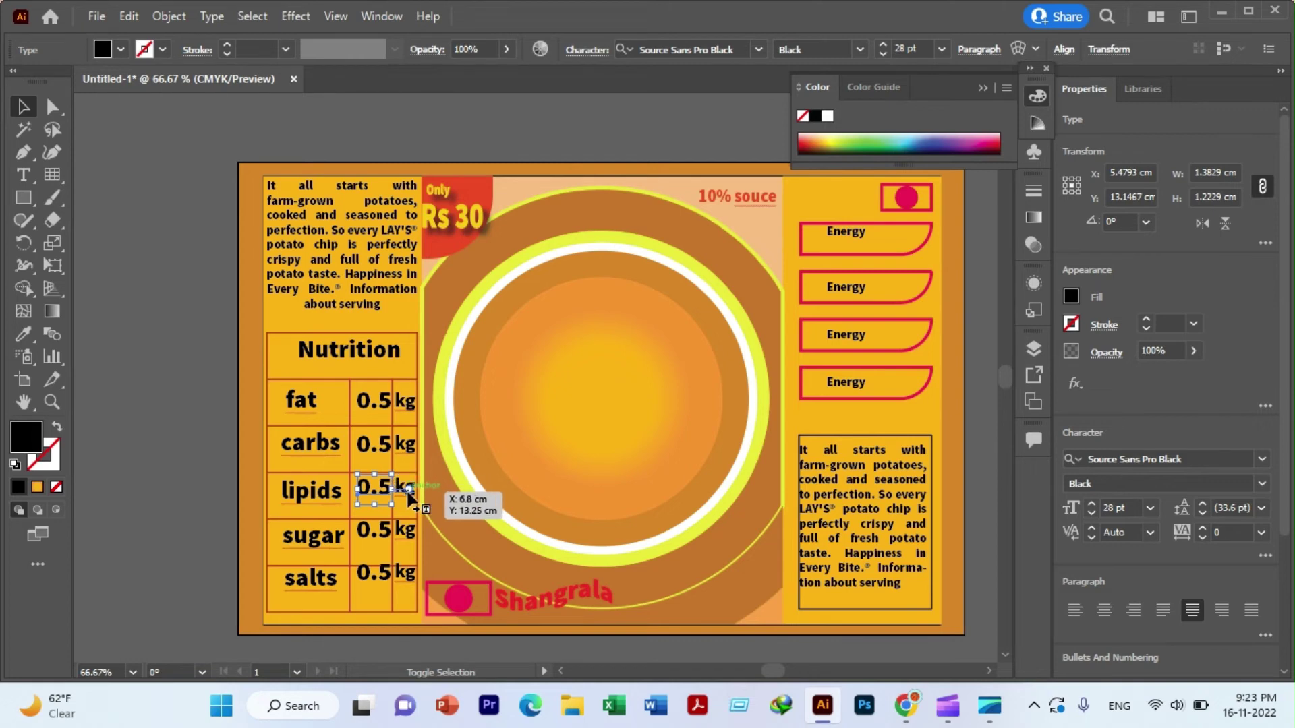
key("Return")
key("Escape")
left_click(412, 495, "shift")
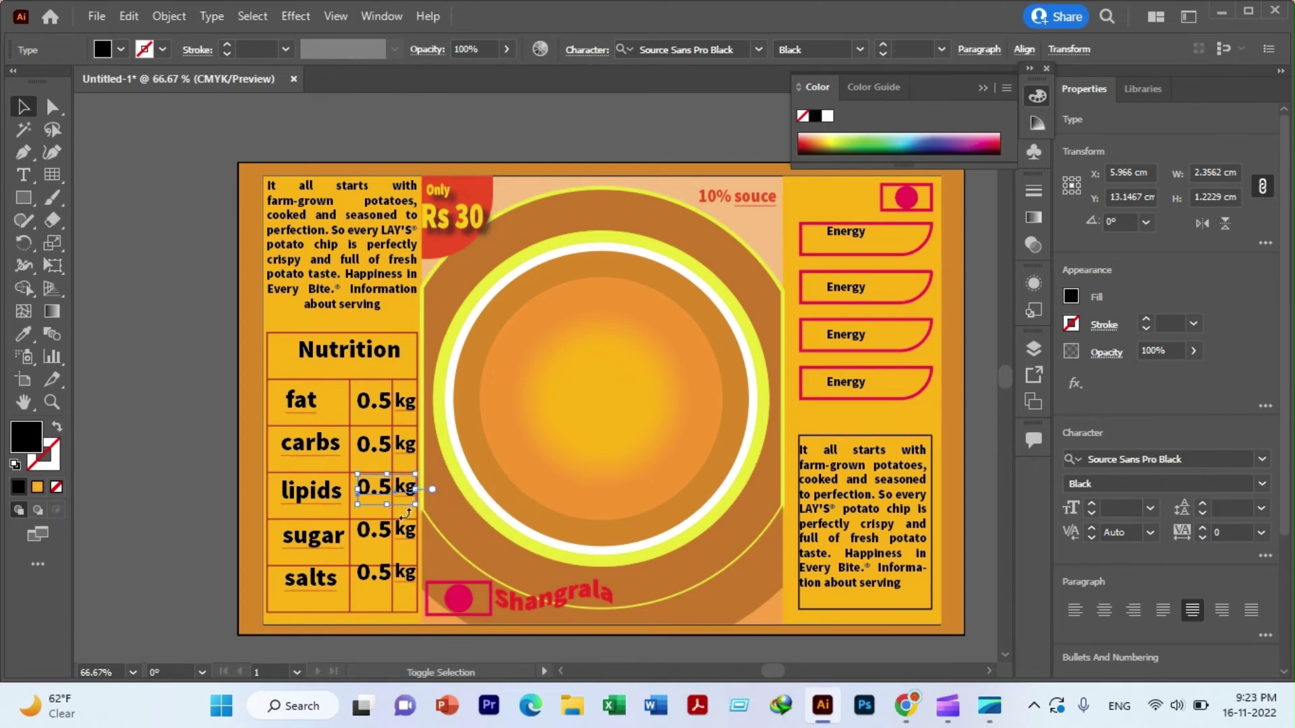
key("shift+Down")
left_click(406, 536)
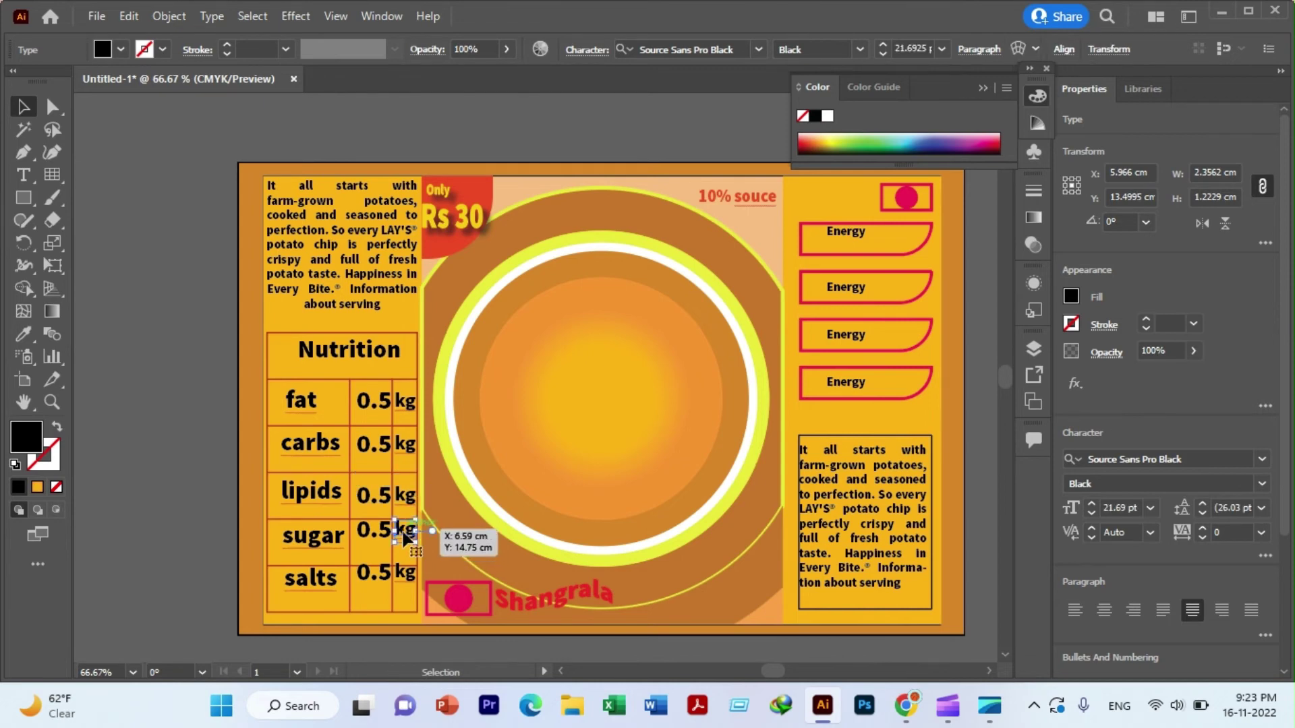
left_click_drag(407, 537, 370, 538)
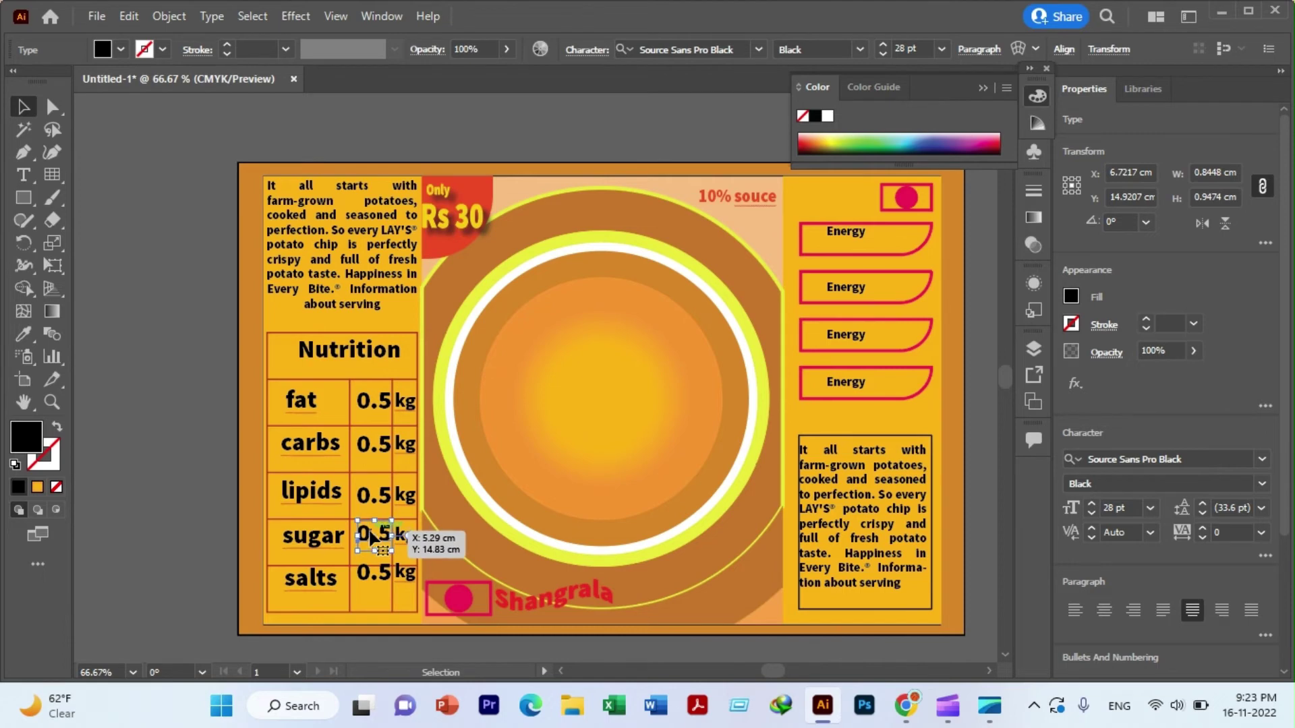
left_click(372, 538)
left_click_drag(376, 574, 373, 584)
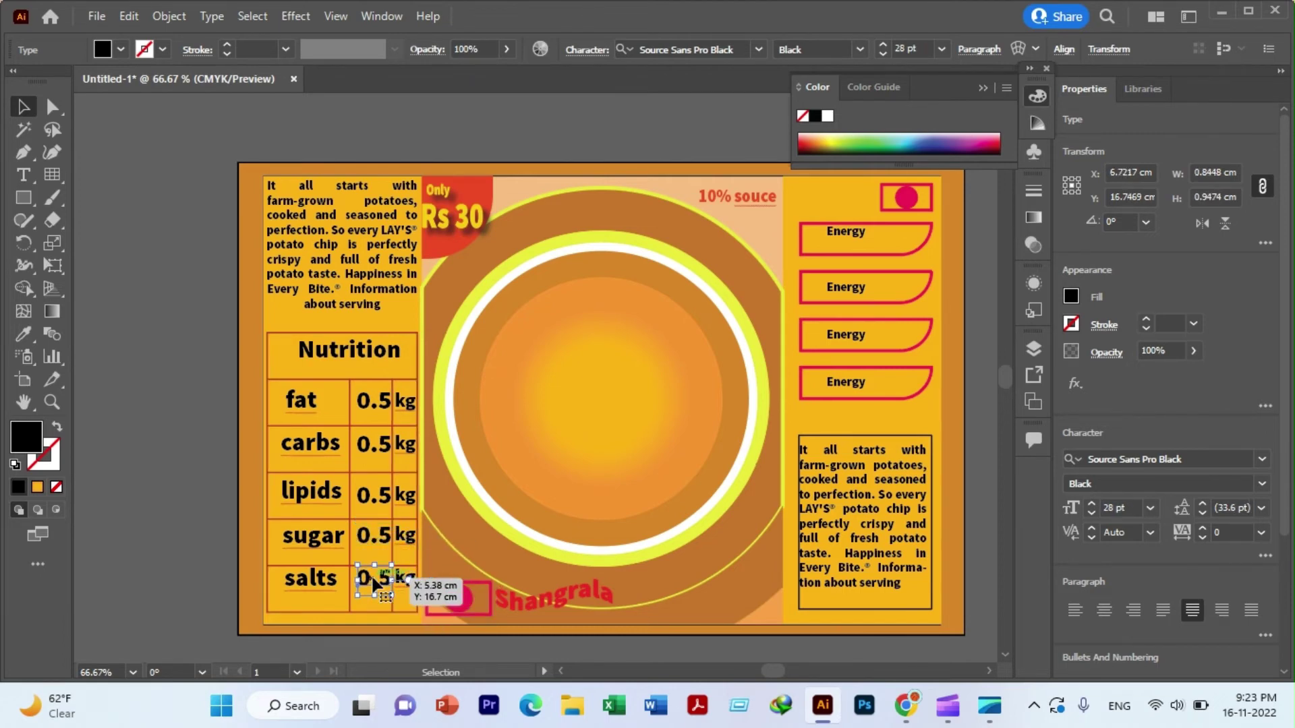
left_click_drag(371, 574, 371, 577)
left_click(177, 503)
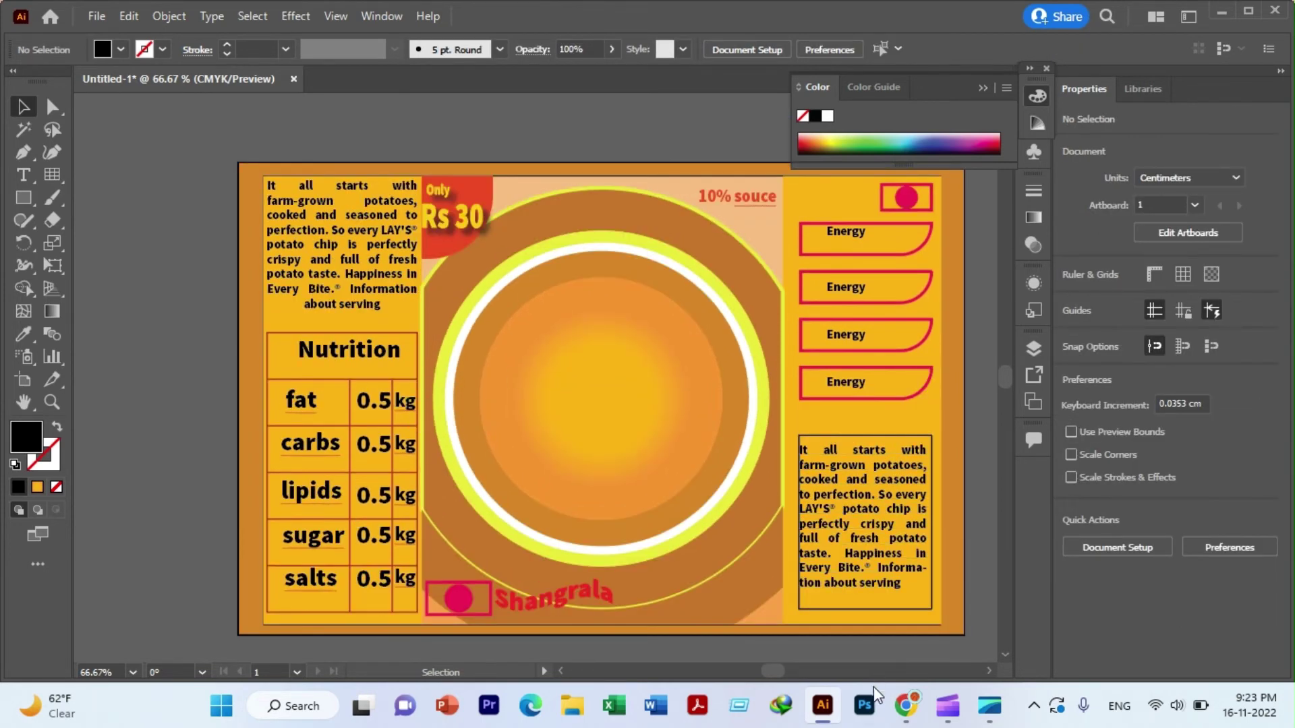
- Open the Salty snacks ad poster on Freepik in Chrome and start its download
mouse_move(905, 706)
left_click(820, 614)
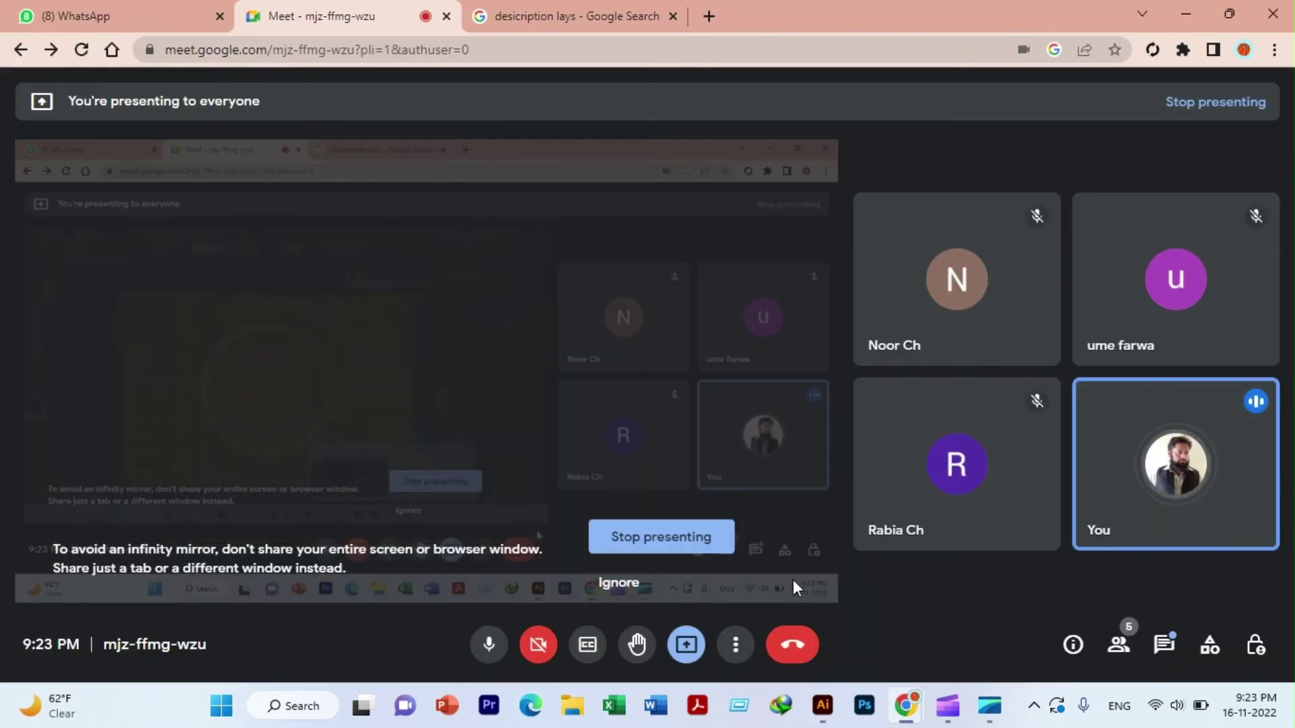
left_click(1163, 645)
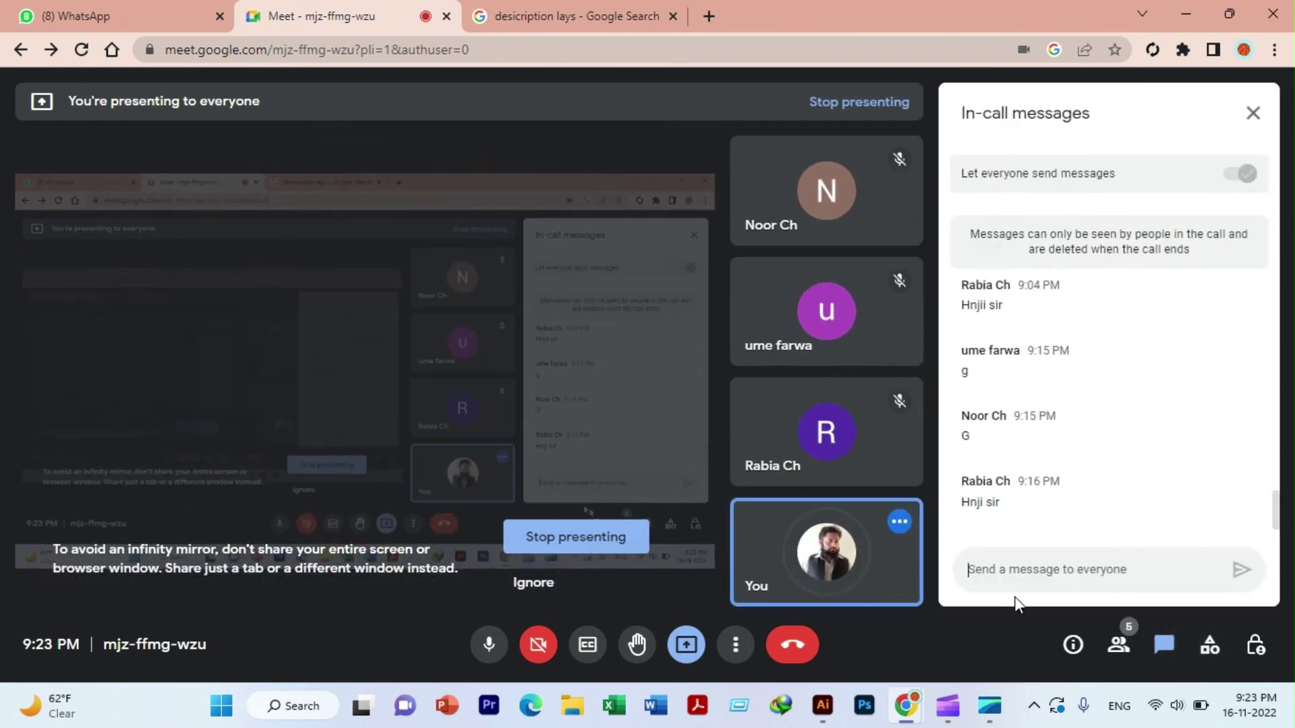
left_click(1252, 112)
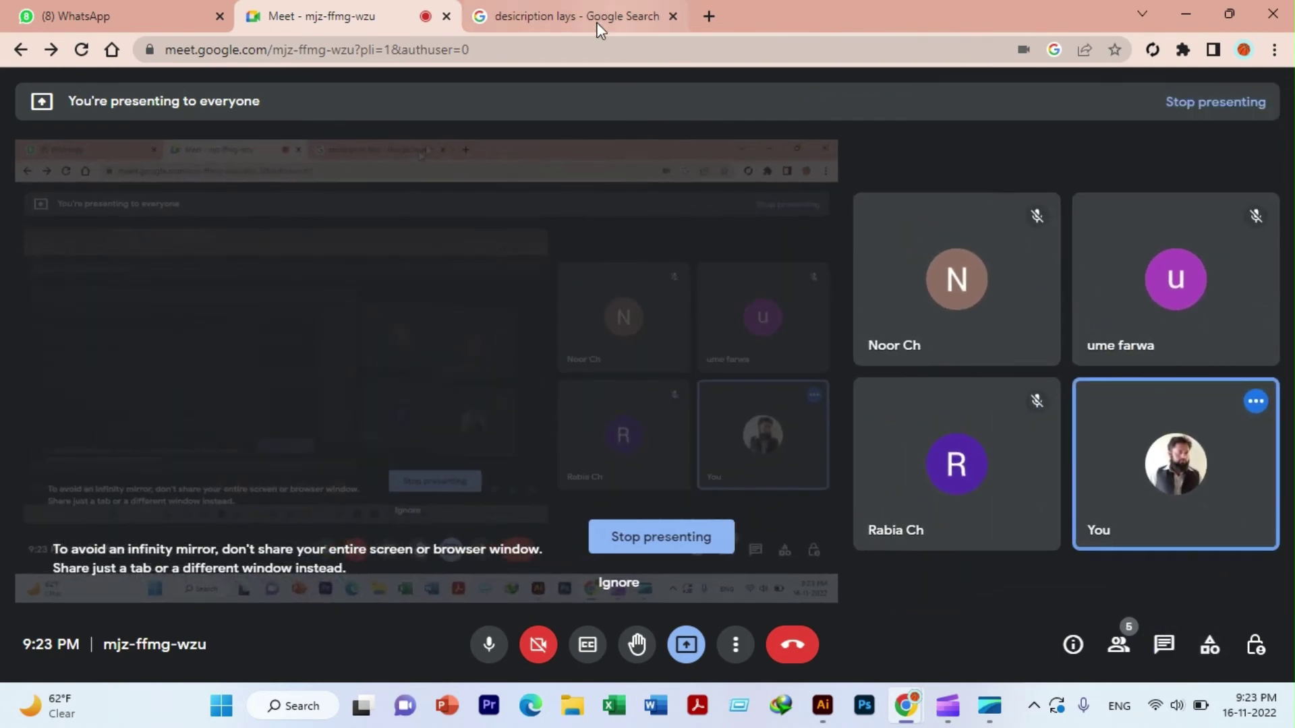
left_click(566, 16)
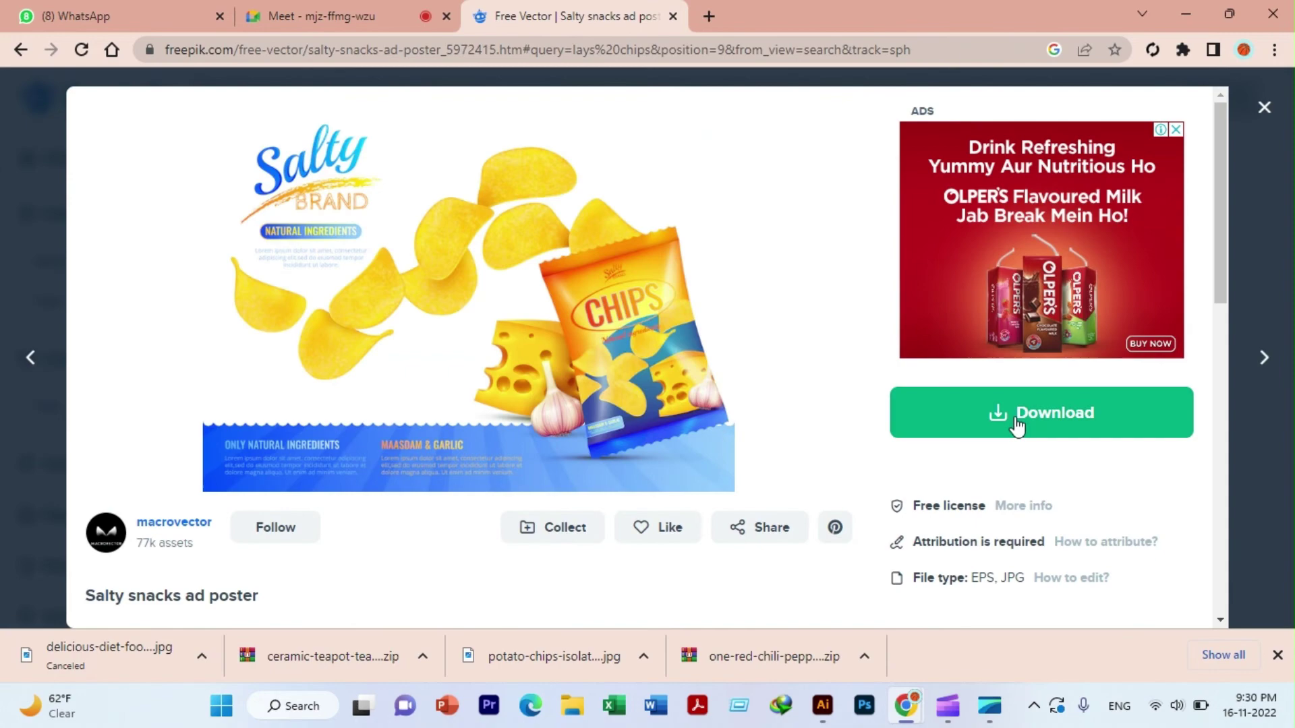
left_click(1014, 423)
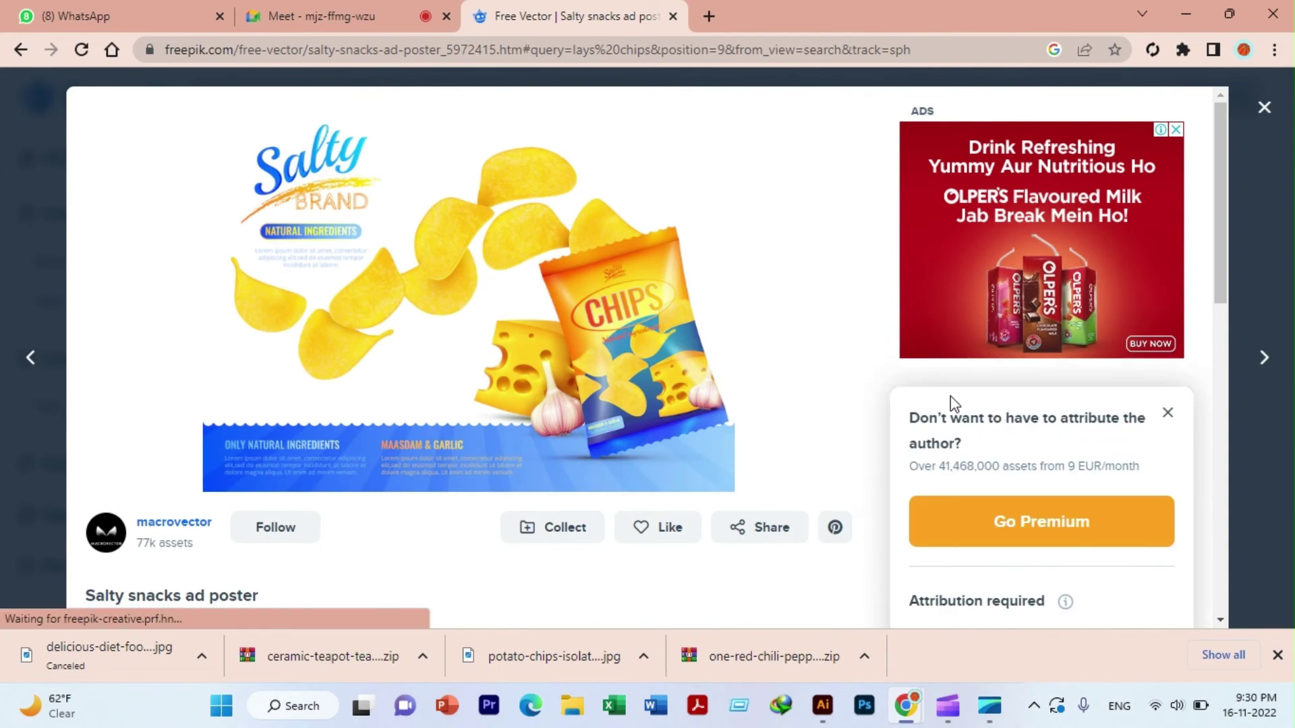
scroll(998, 405, "down", 5)
left_click(977, 323)
scroll(318, 308, "up", 5)
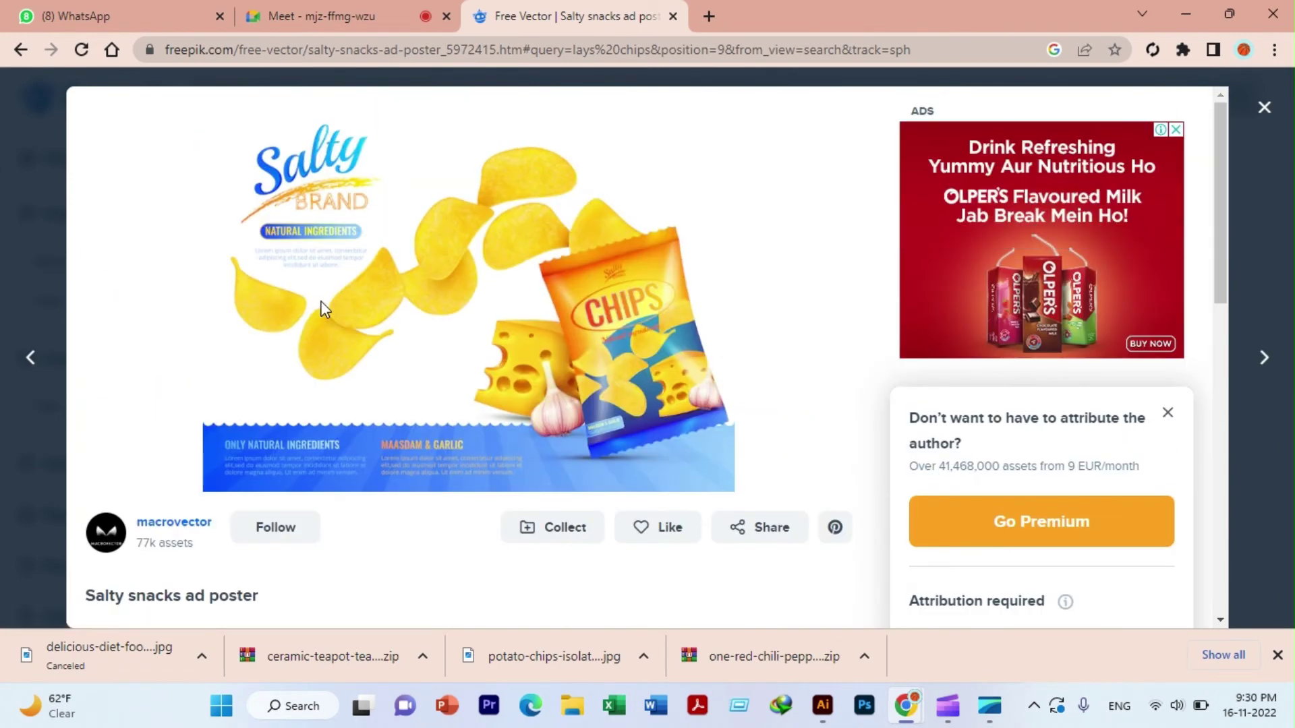
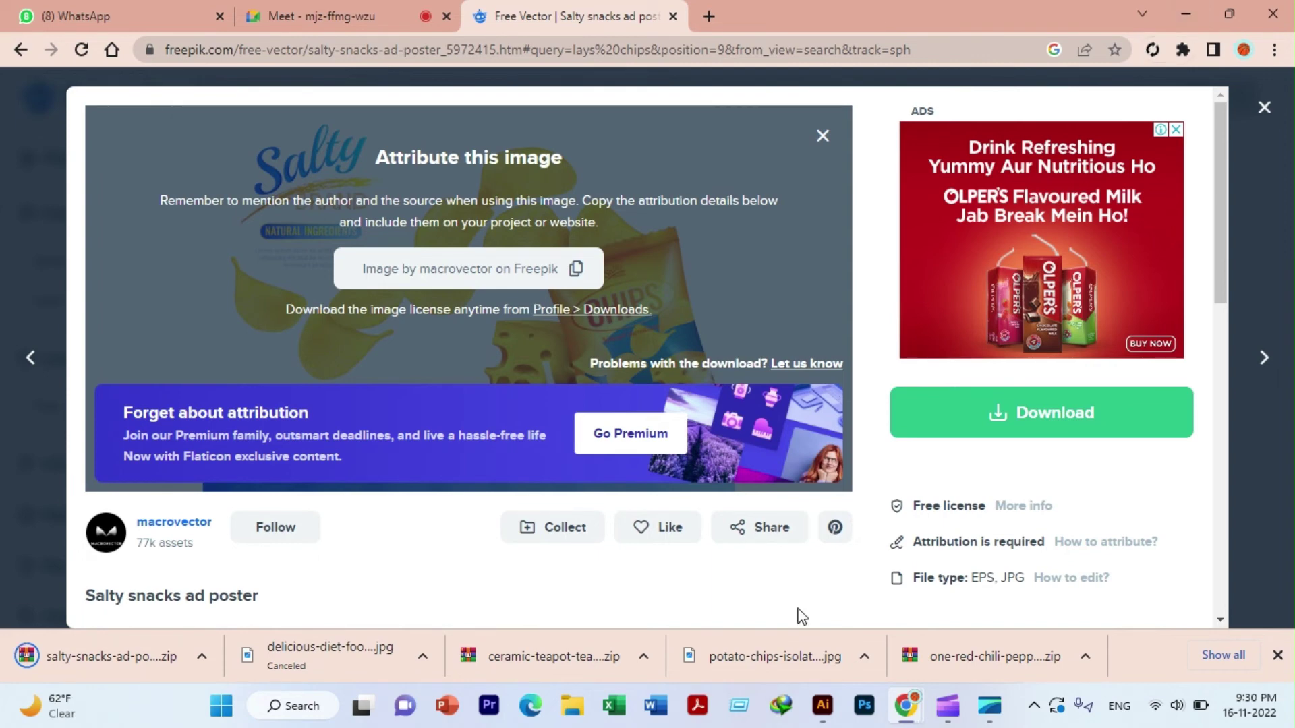
- Minimise the video editor and close the Freepik tab in Chrome
left_click(930, 616)
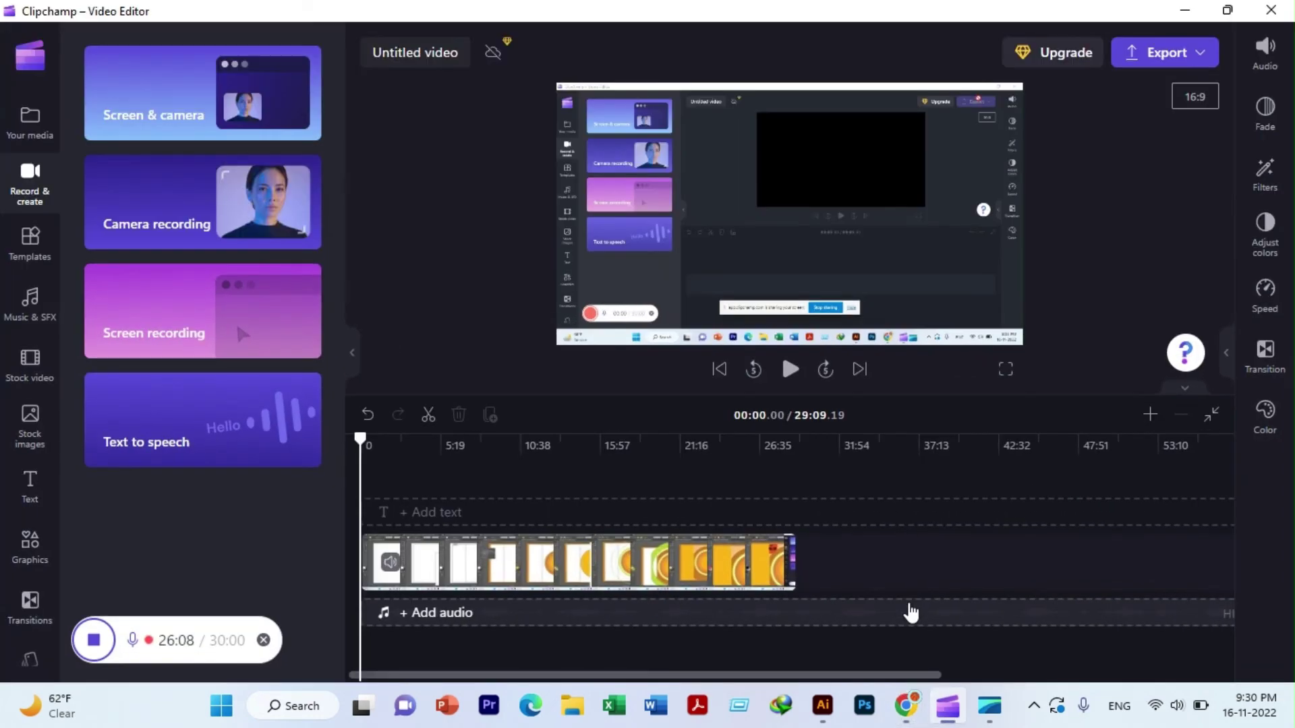
left_click(1185, 10)
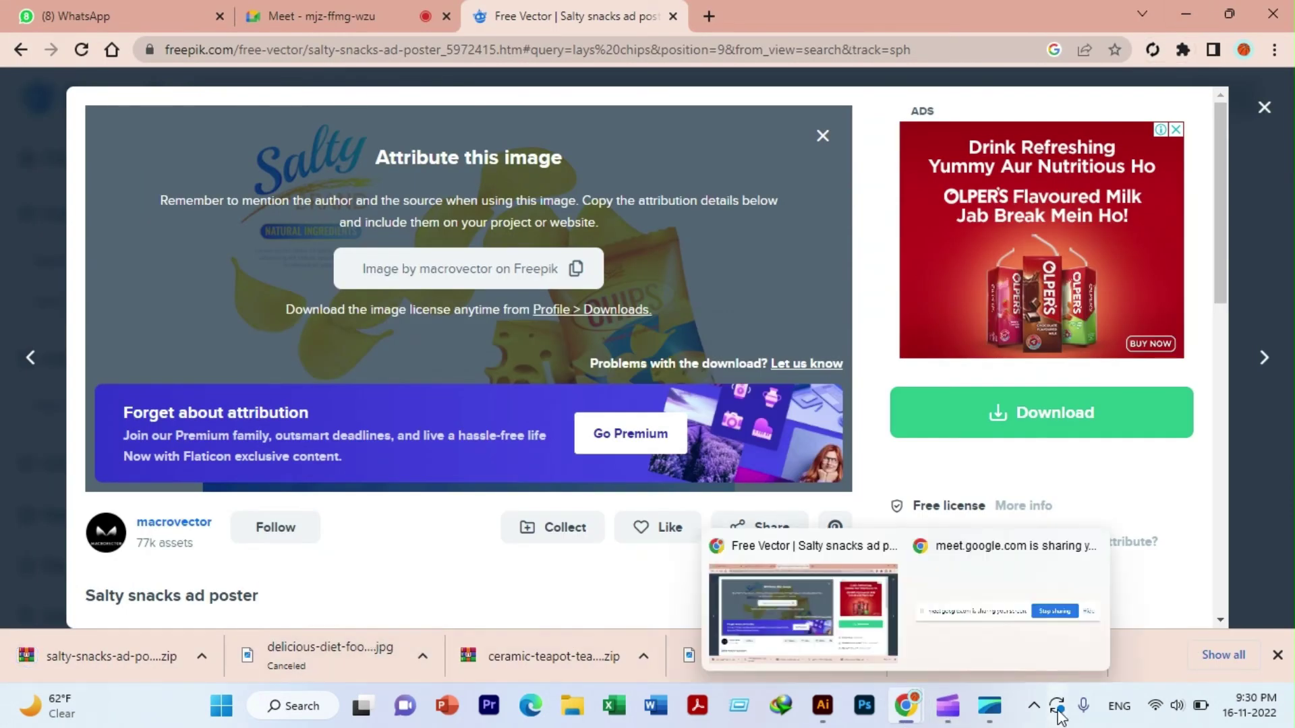
mouse_move(821, 705)
mouse_move(905, 705)
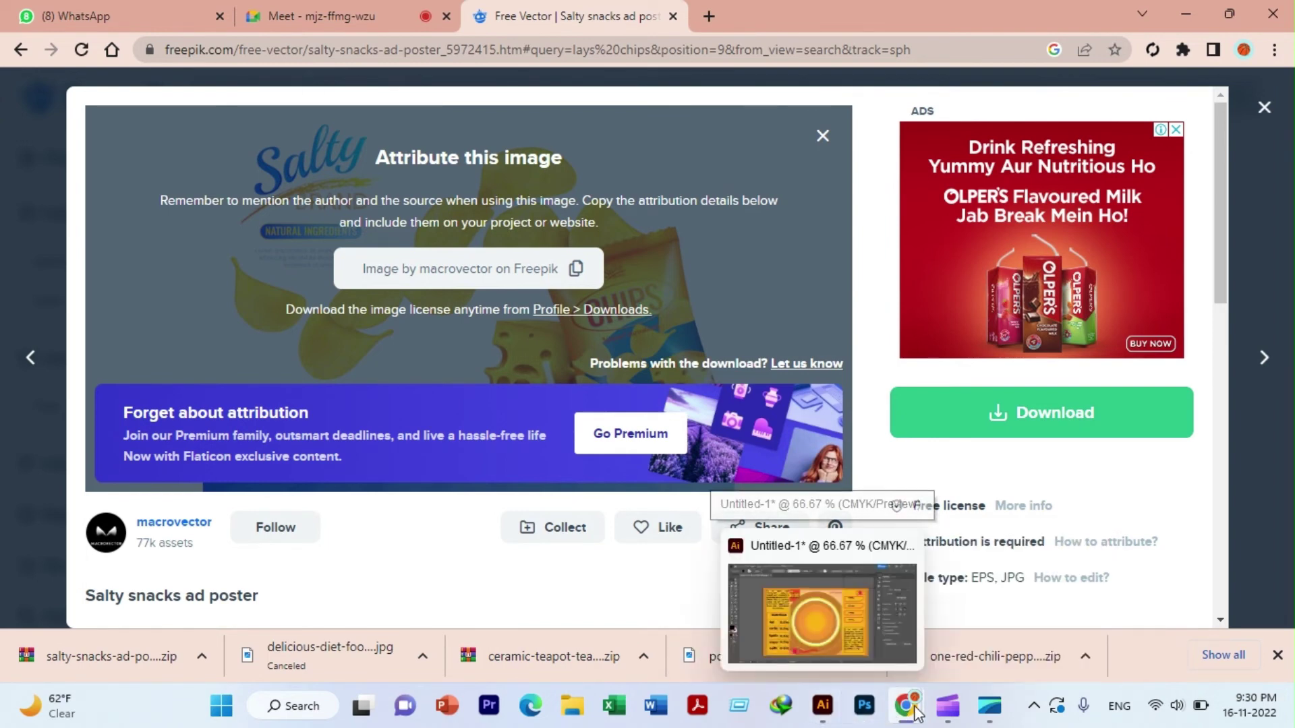
left_click(672, 16)
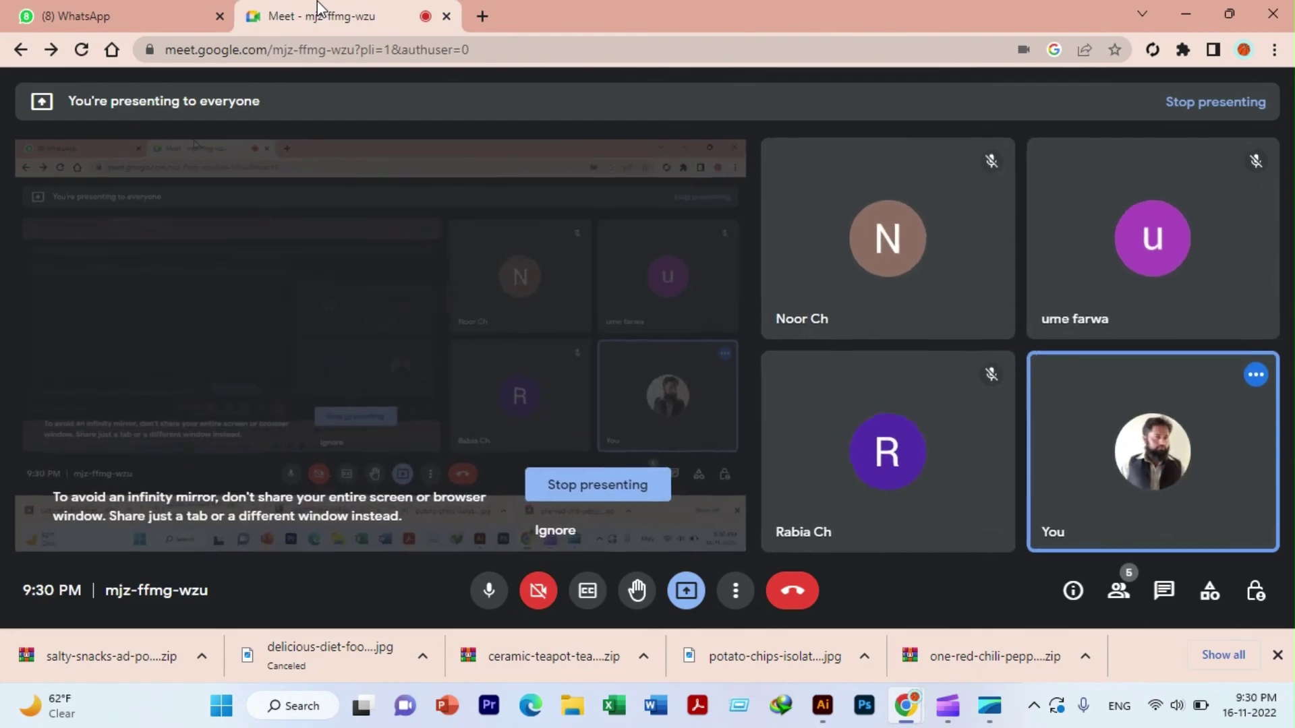
- Check the Meet in-call chat, then minimise Chrome to reveal the chips label
left_click(1164, 591)
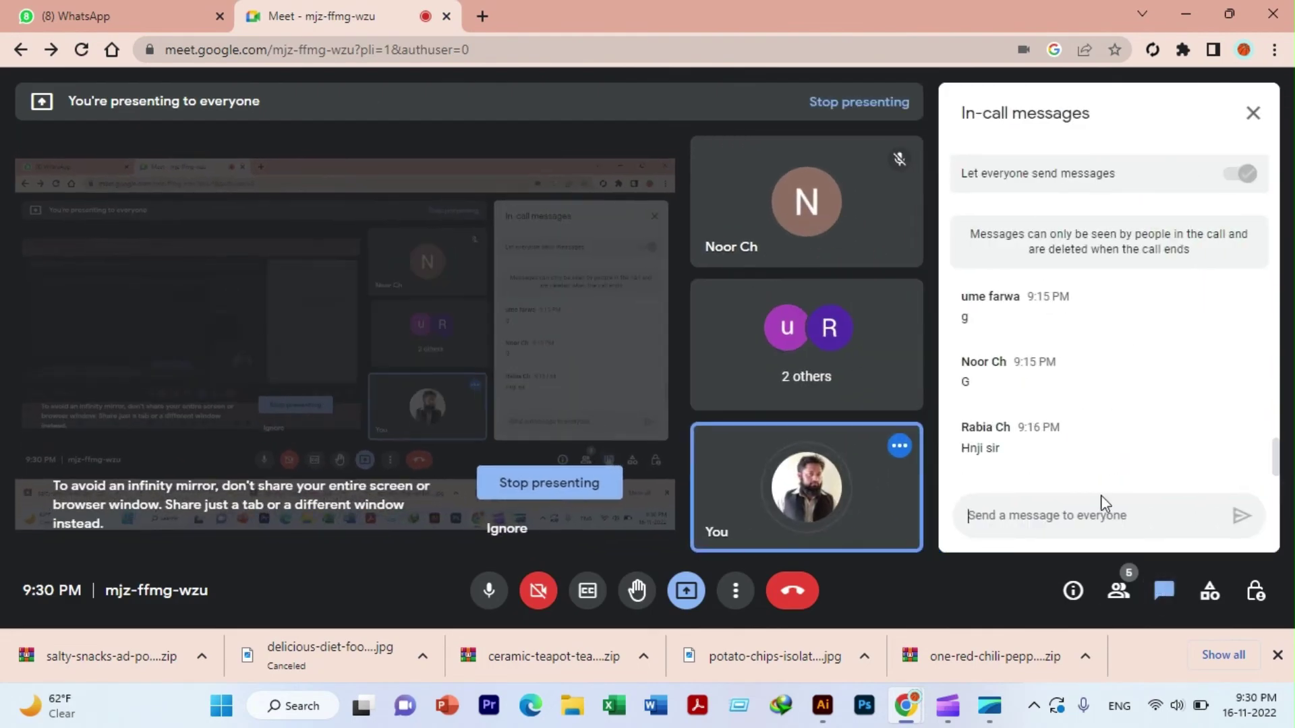
left_click(1252, 113)
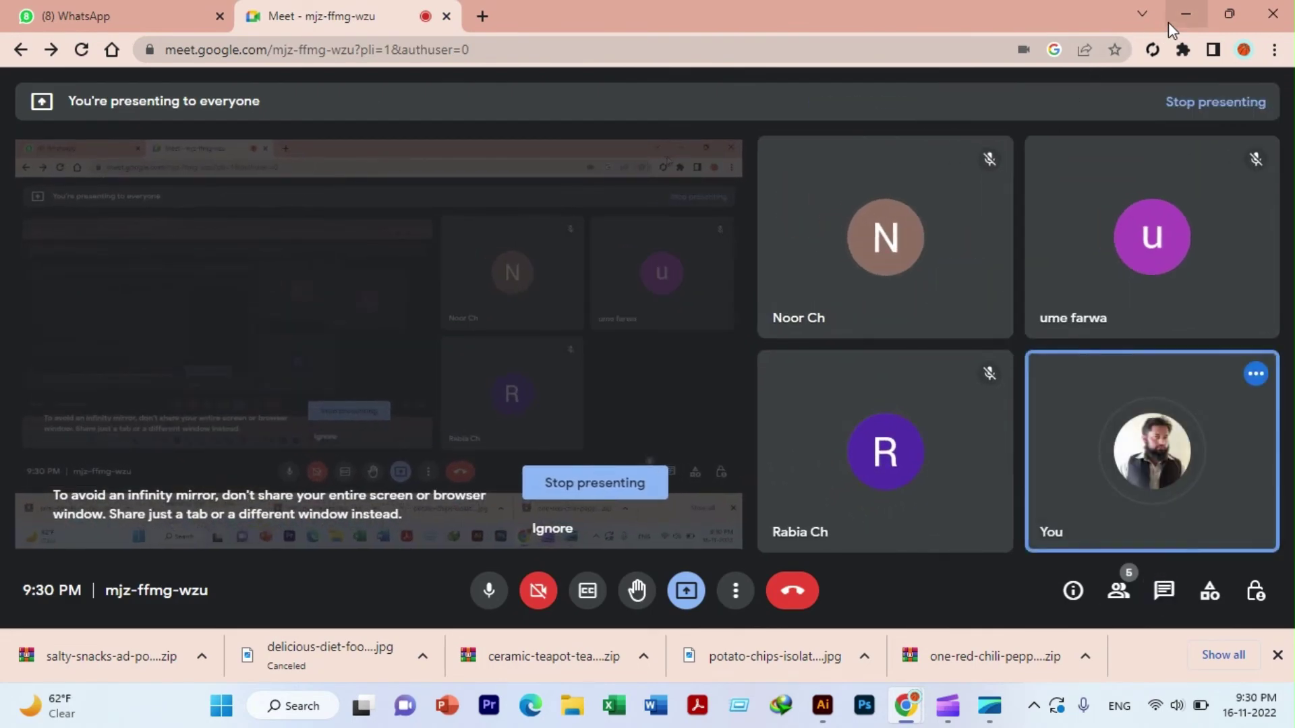
left_click(1173, 20)
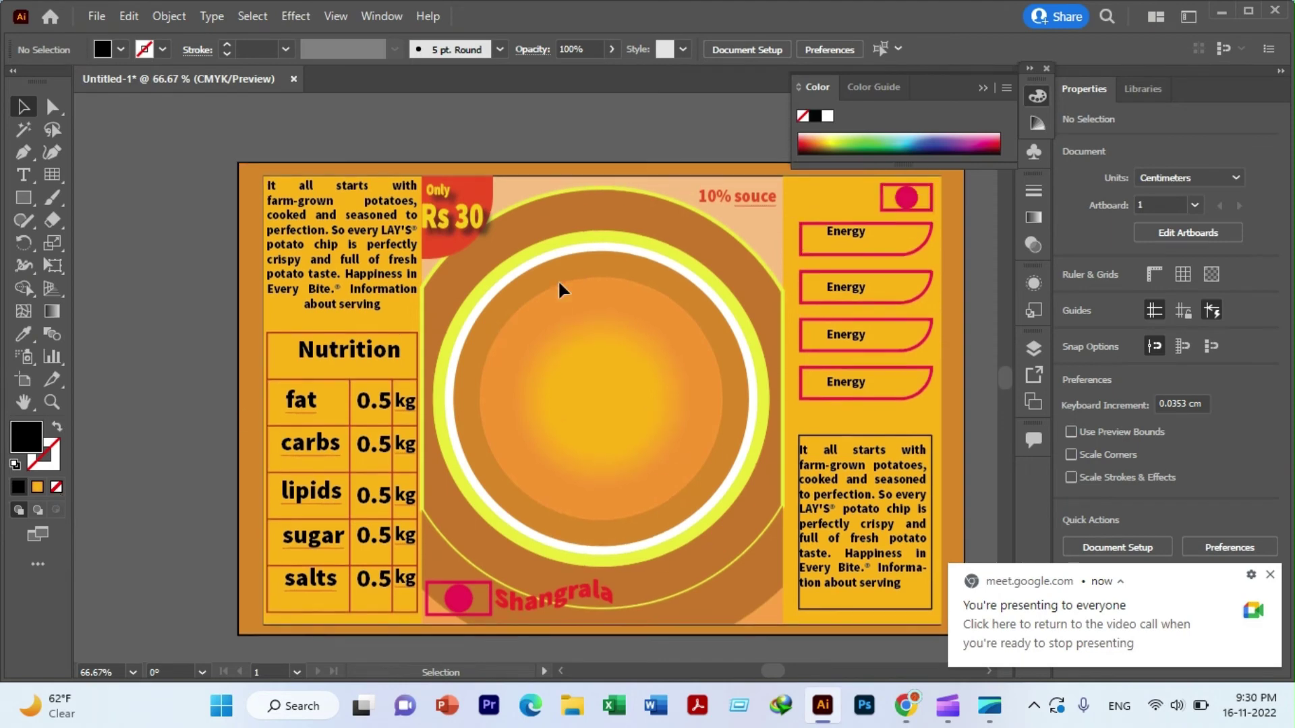
- Collapse the Color panel's colour spectrum
scroll(557, 279, "up", 1)
left_click(941, 127)
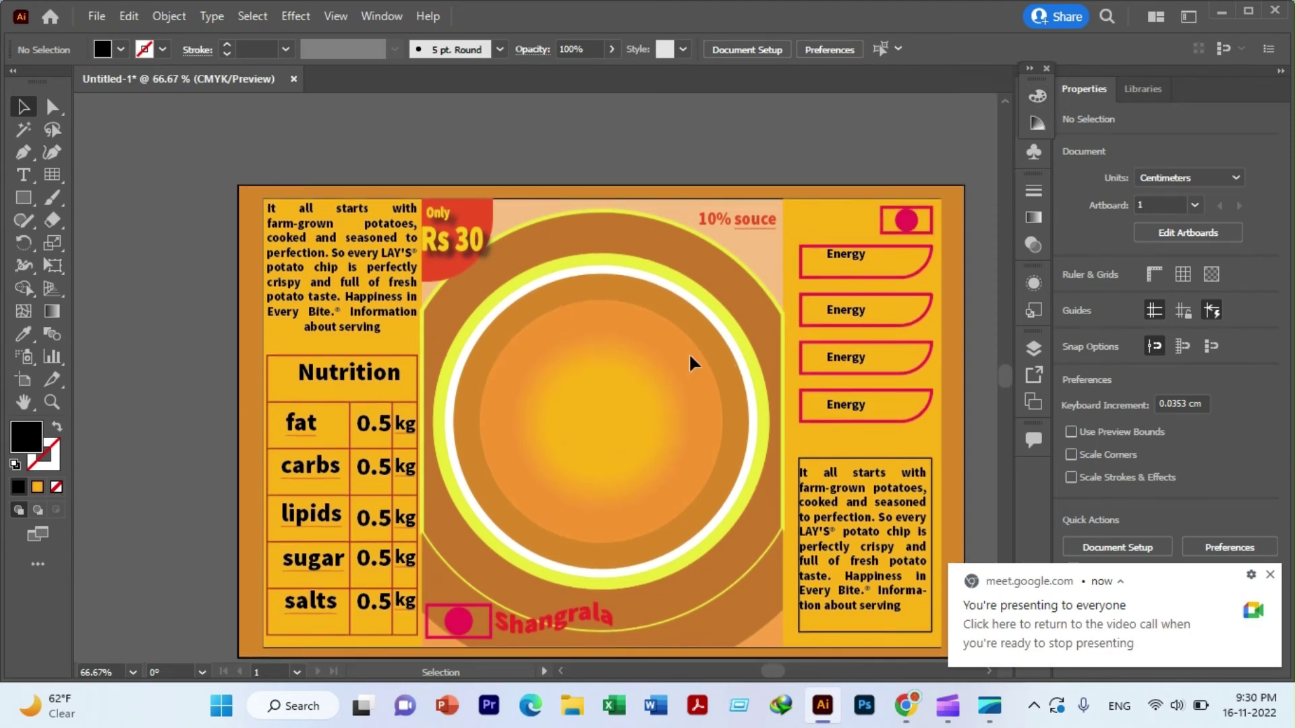
scroll(689, 356, "down", 3)
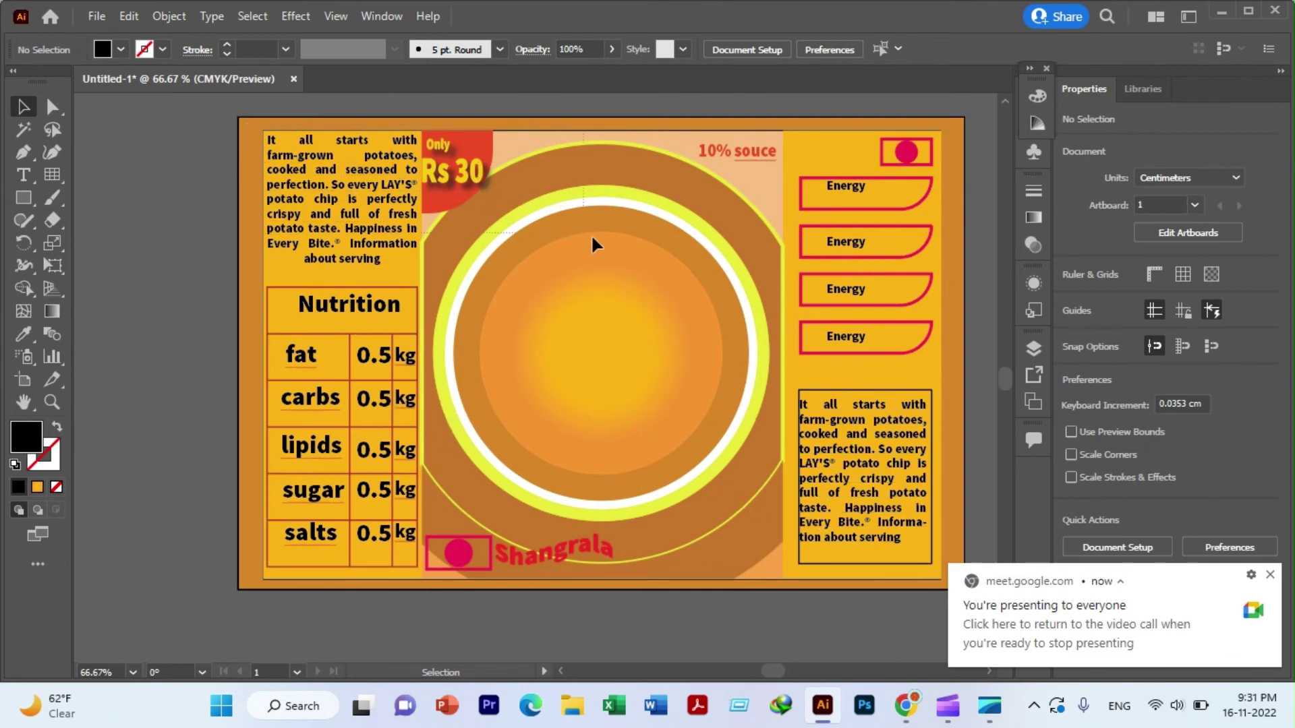
- Undo the accidental move of the fourth Energy tag and deselect all artwork
left_click_drag(816, 323, 877, 448)
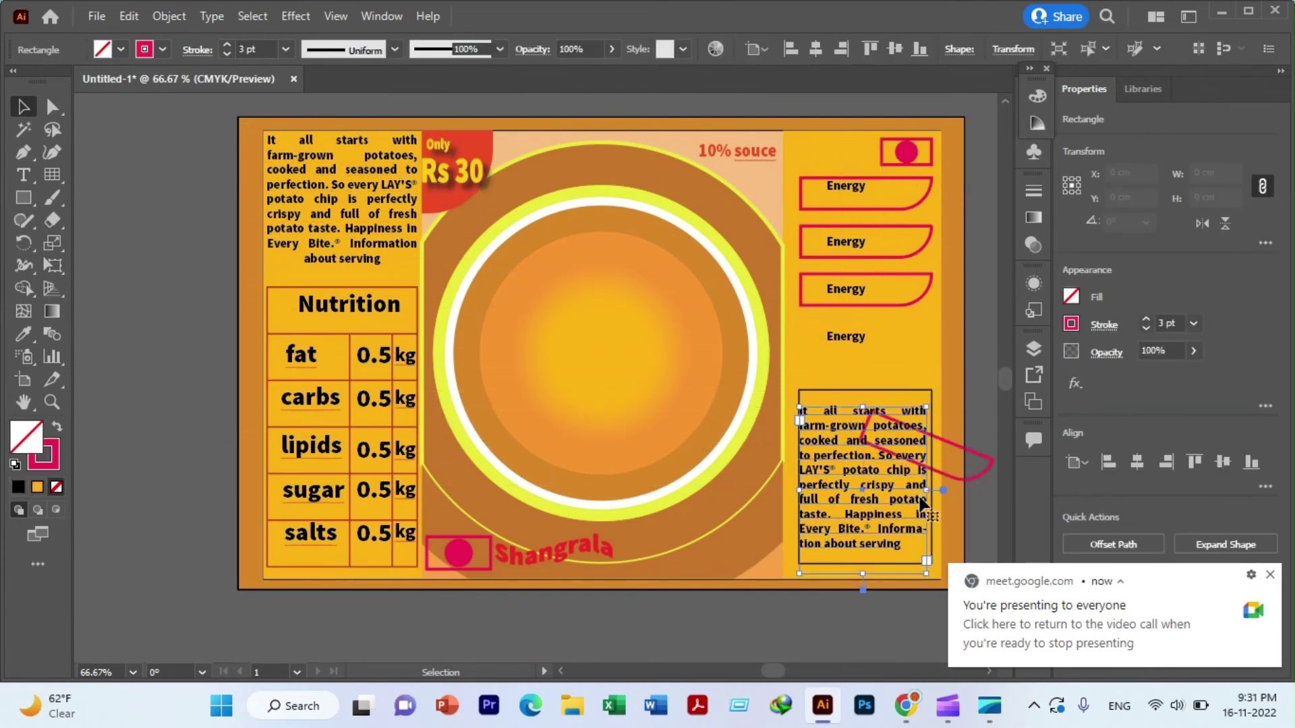
triple_click(914, 487)
key("Escape")
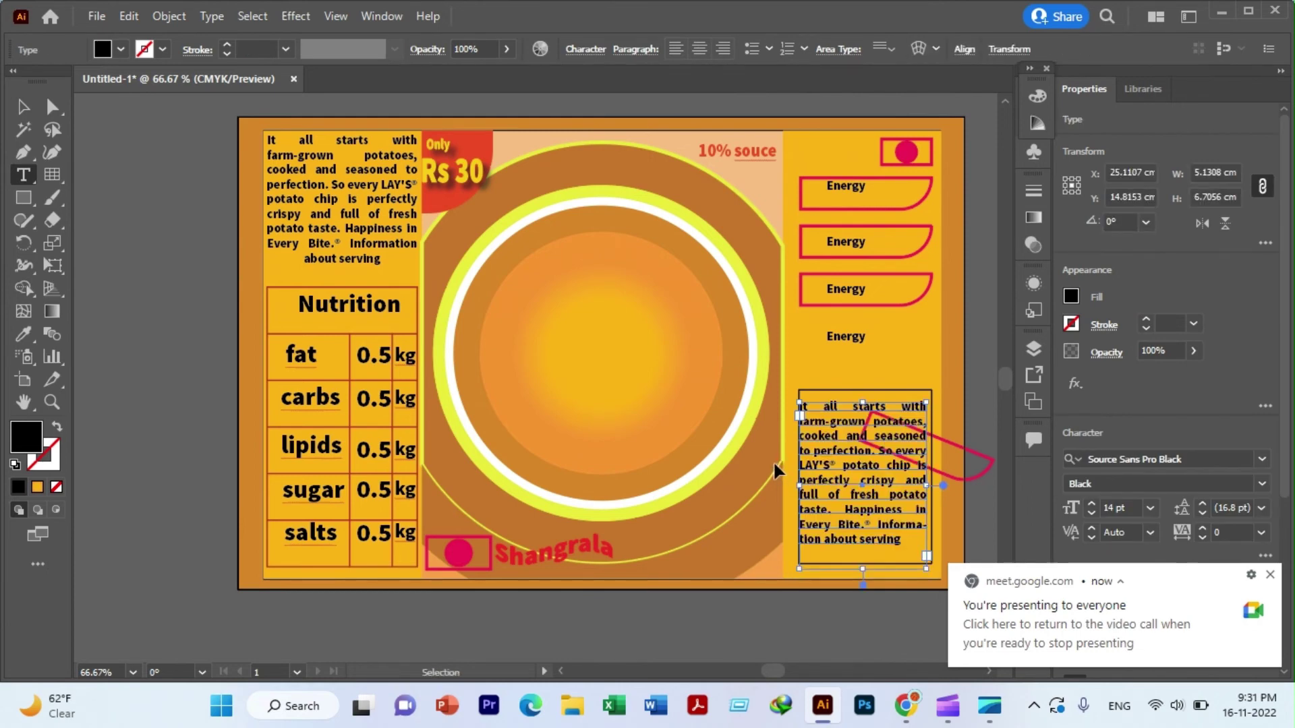
key("ctrl+z")
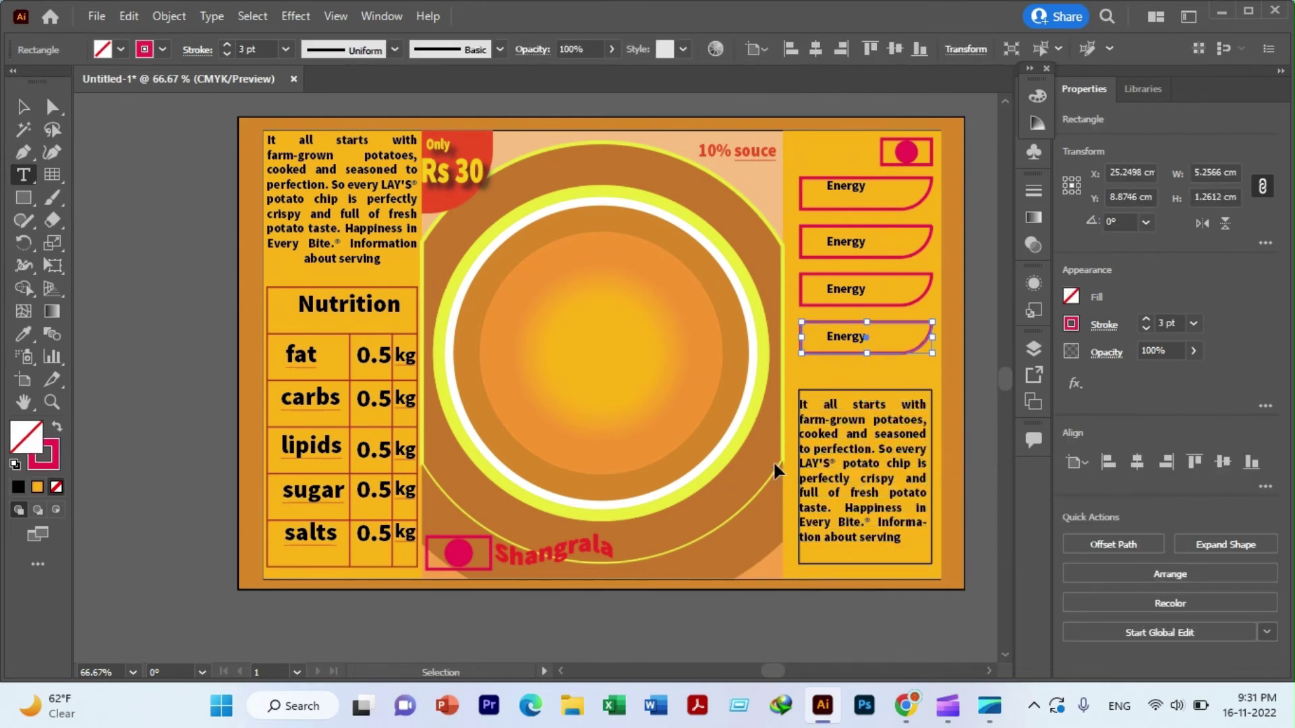
key("ctrl+a")
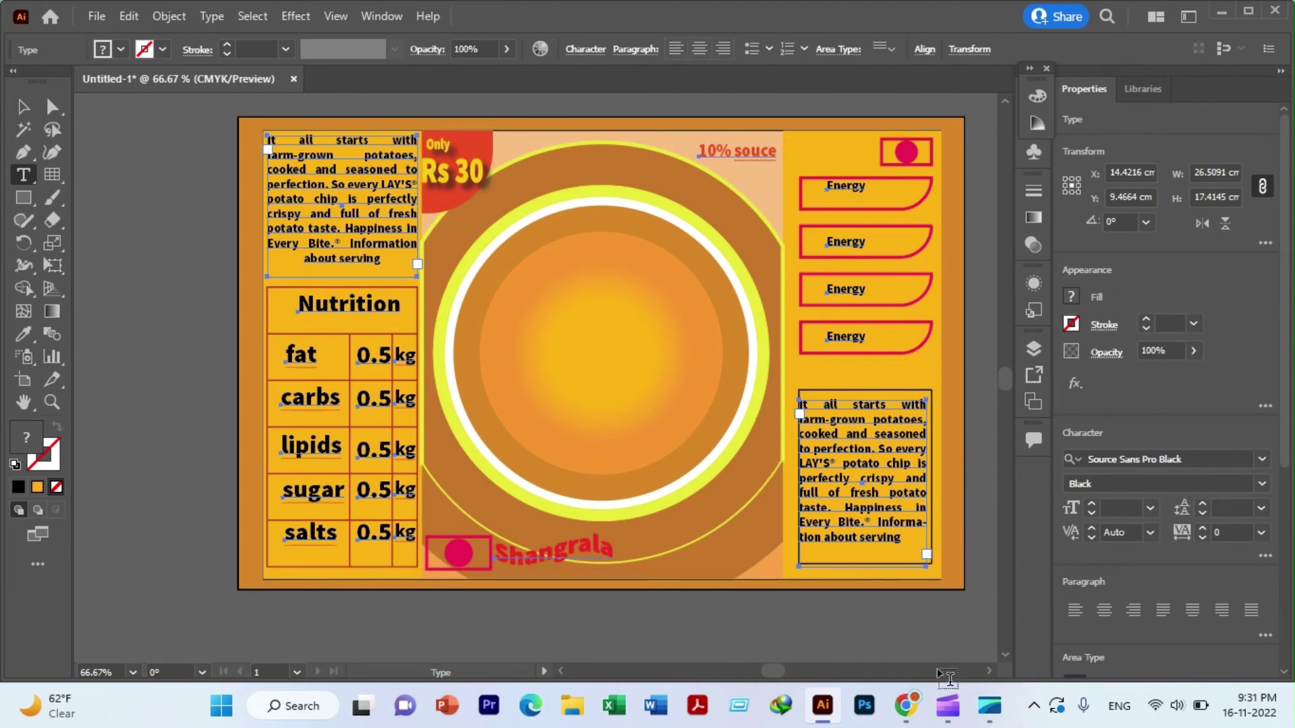
left_click(323, 247, "ctrl")
key("ctrl+shift+a")
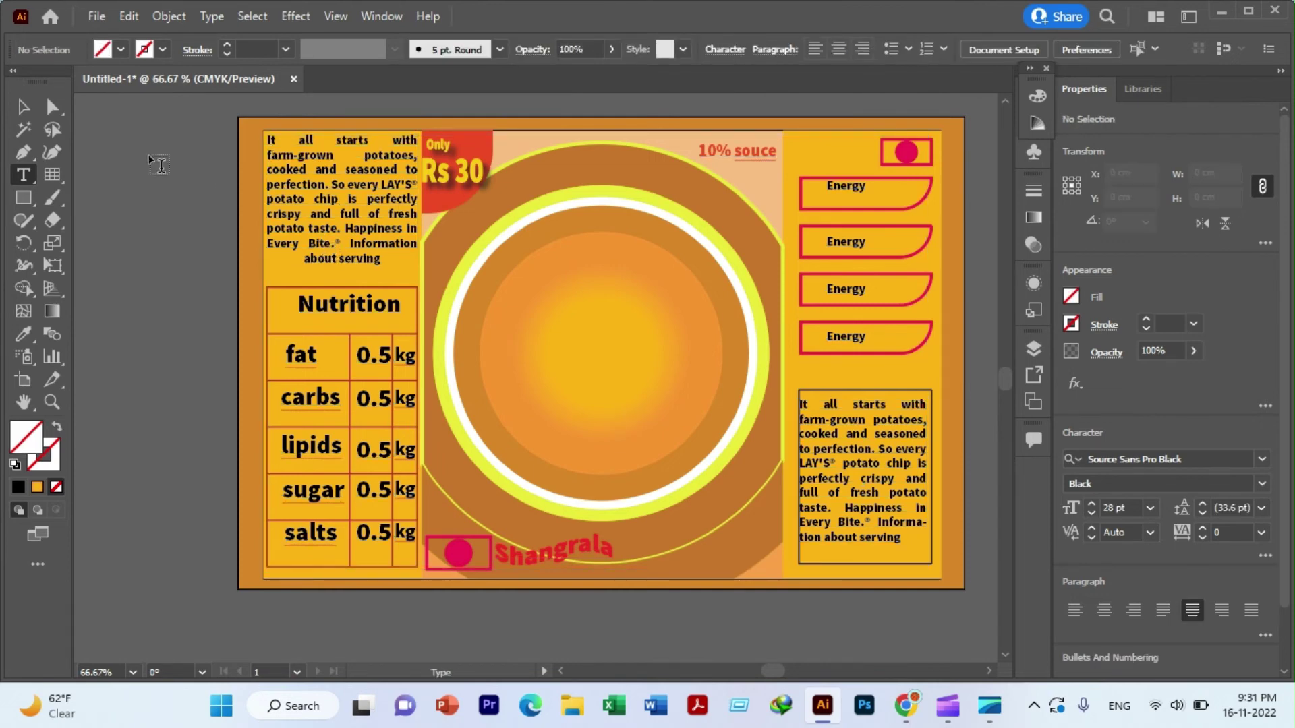
left_click(165, 226)
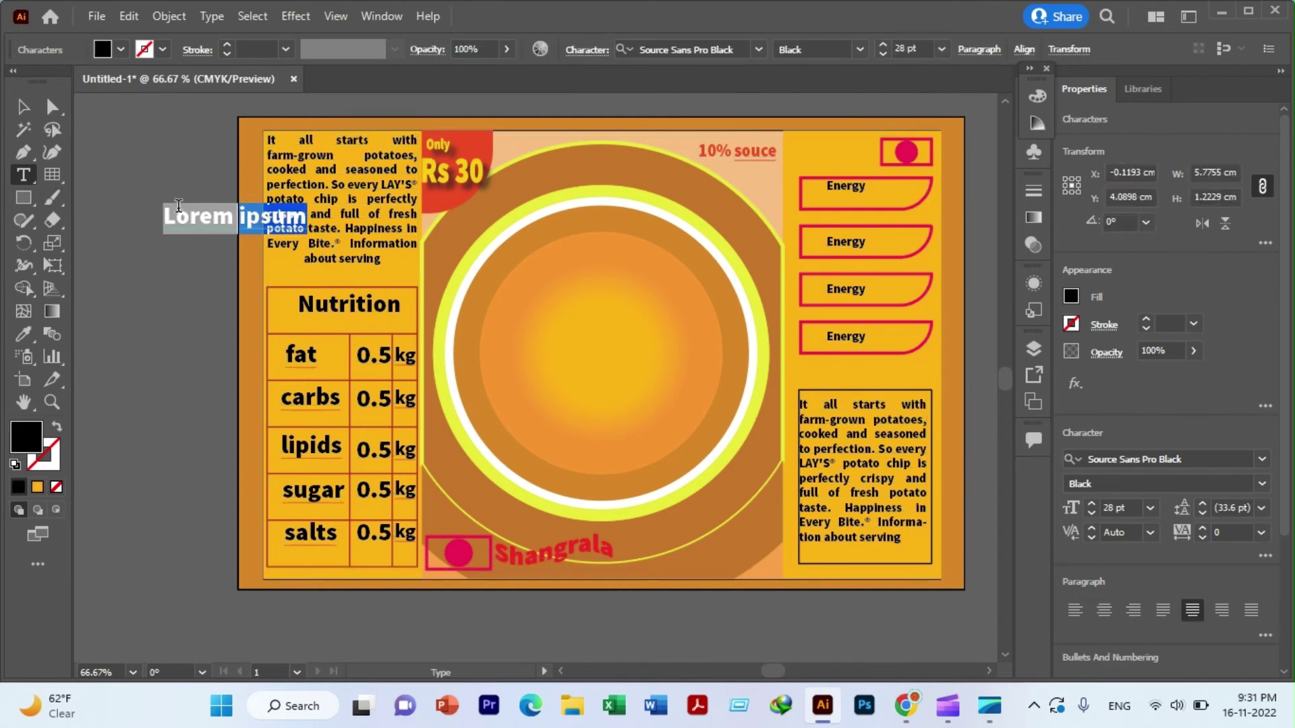
left_click(24, 106)
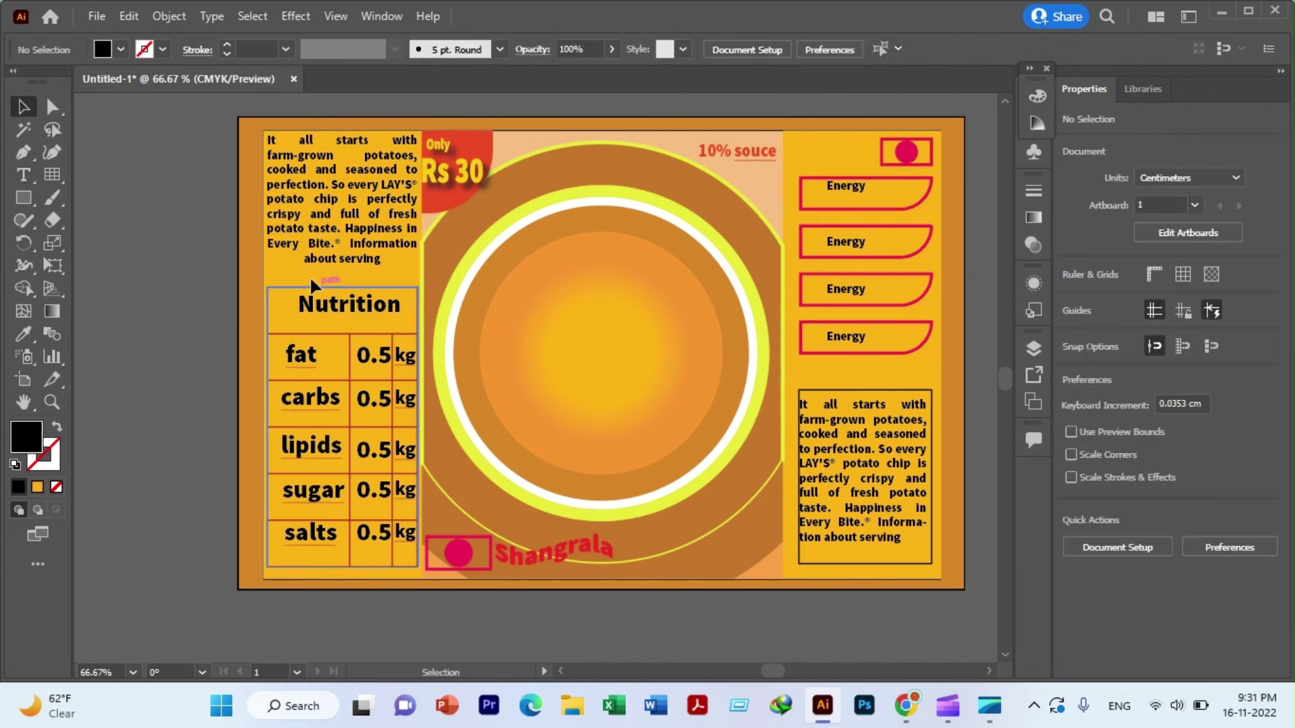
left_click_drag(375, 321, 357, 341)
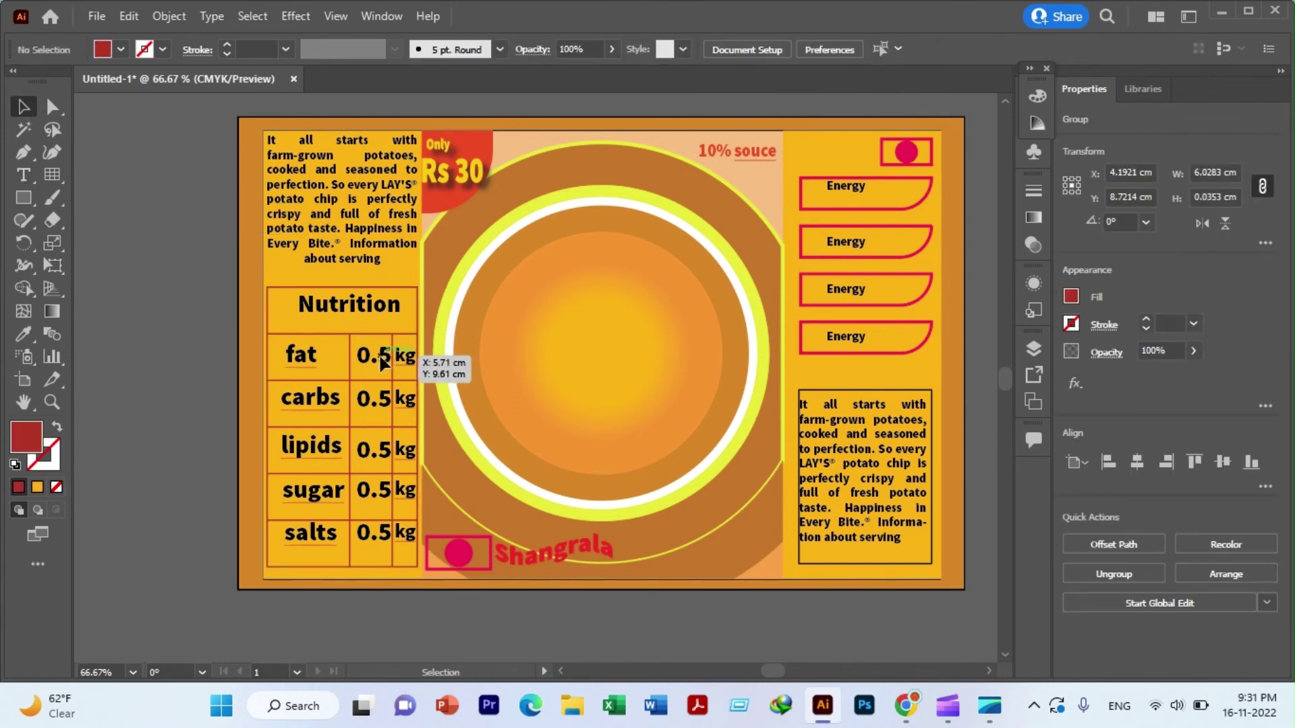
left_click(268, 303)
left_click(177, 250)
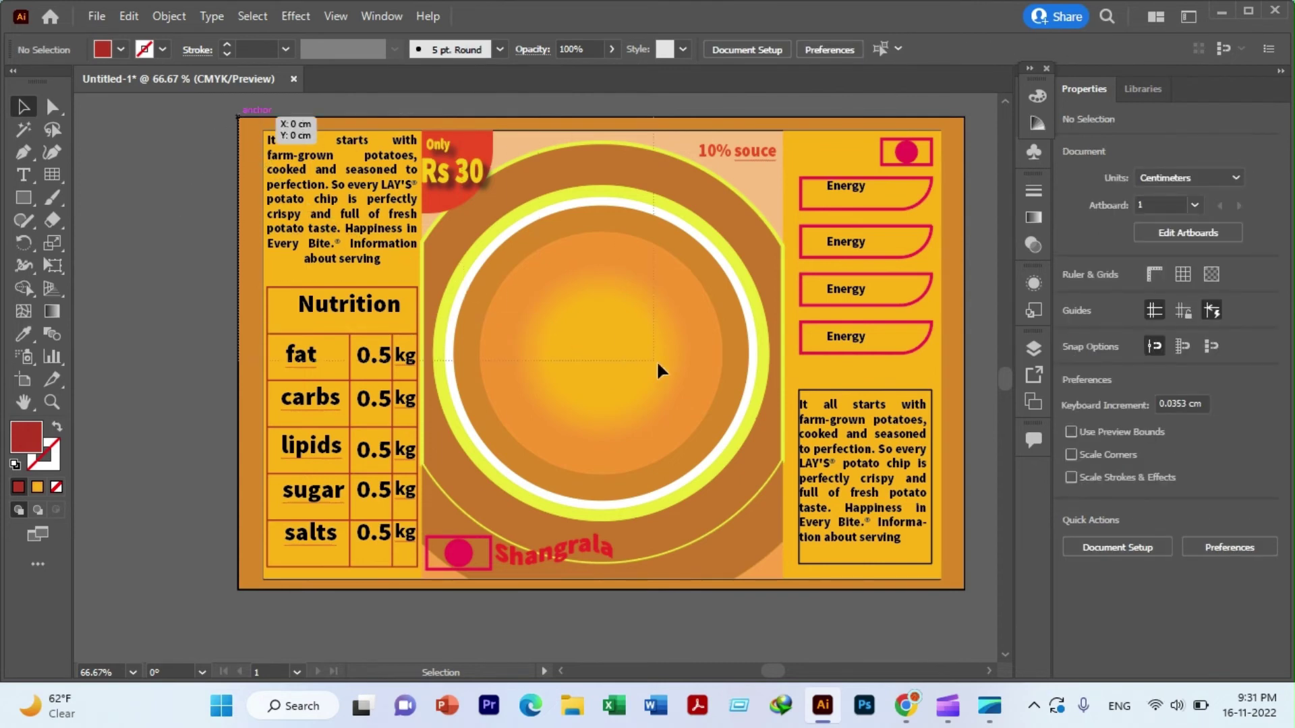
left_click(928, 563)
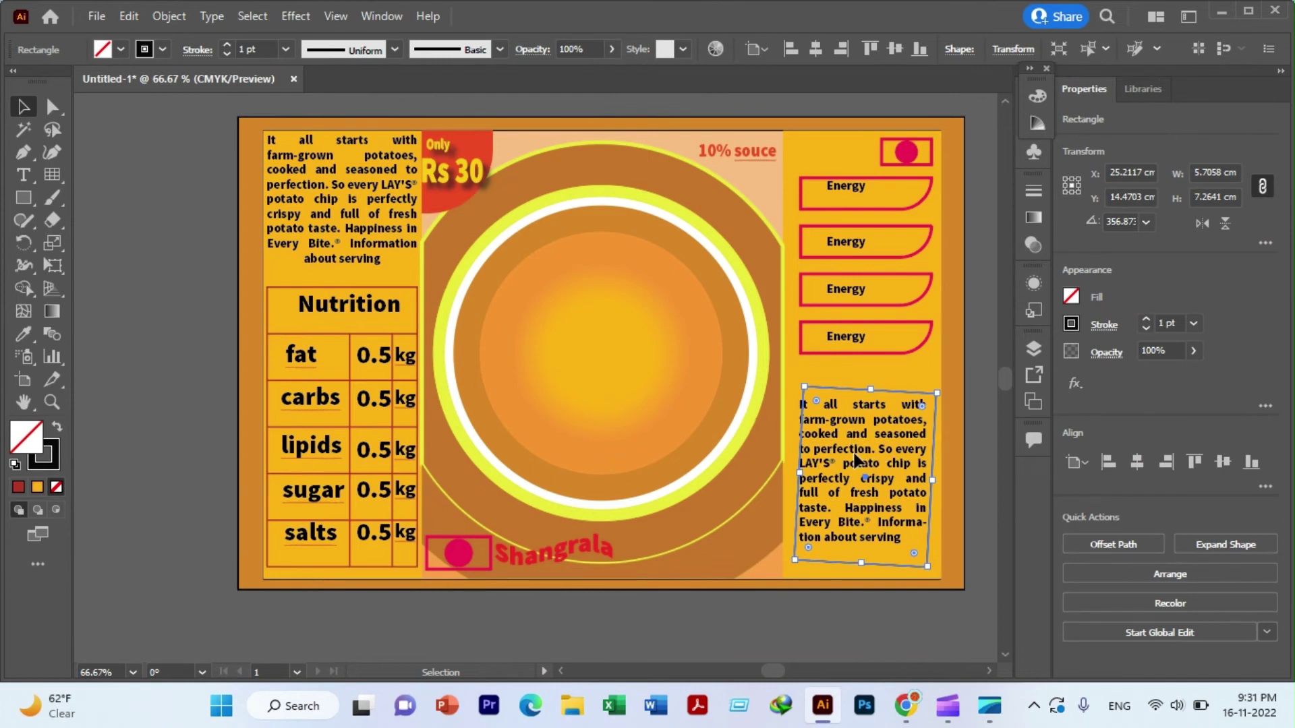
key("ctrl+z")
left_click(785, 591)
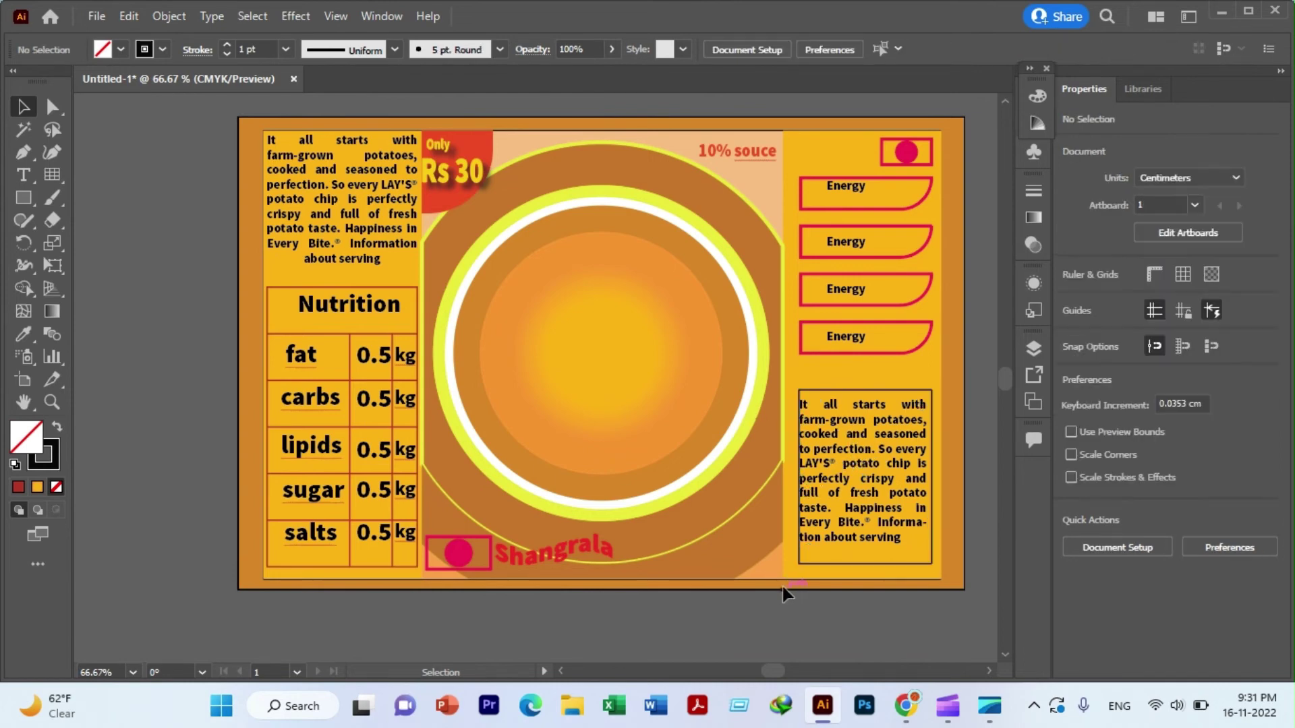
left_click_drag(249, 120, 474, 282)
left_click_drag(581, 366, 581, 367)
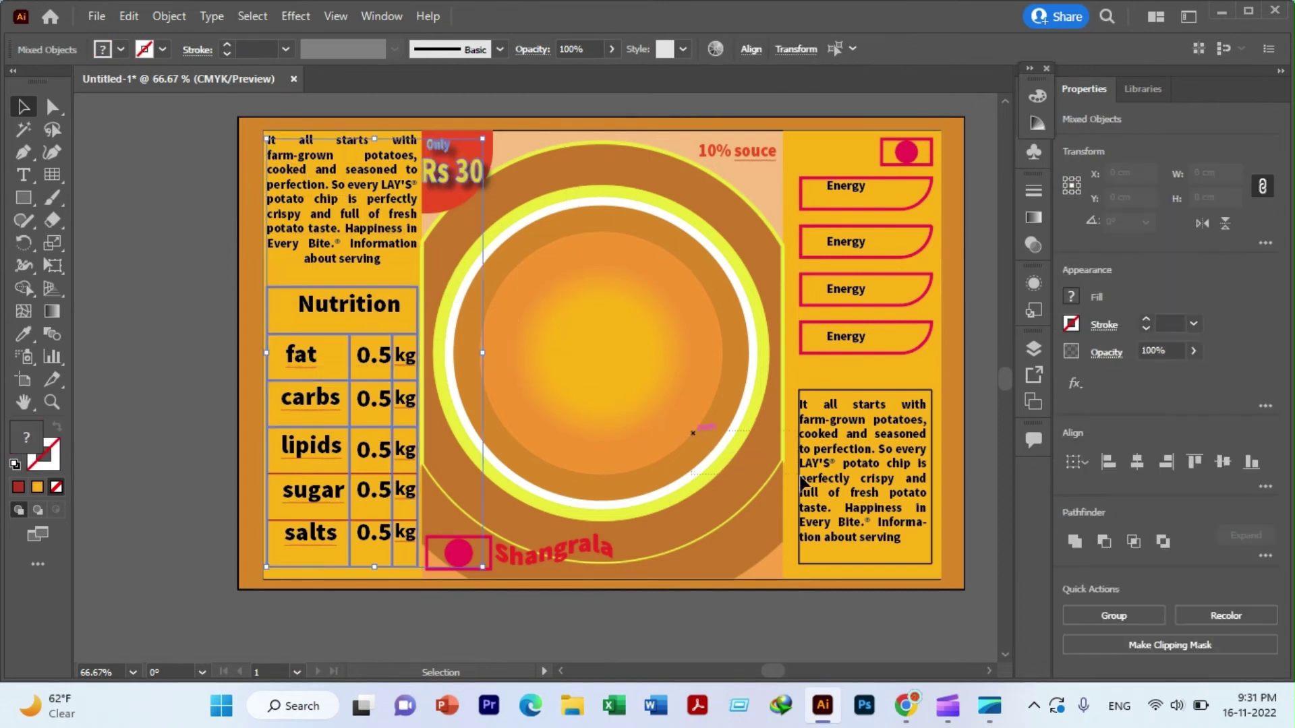
left_click(432, 317)
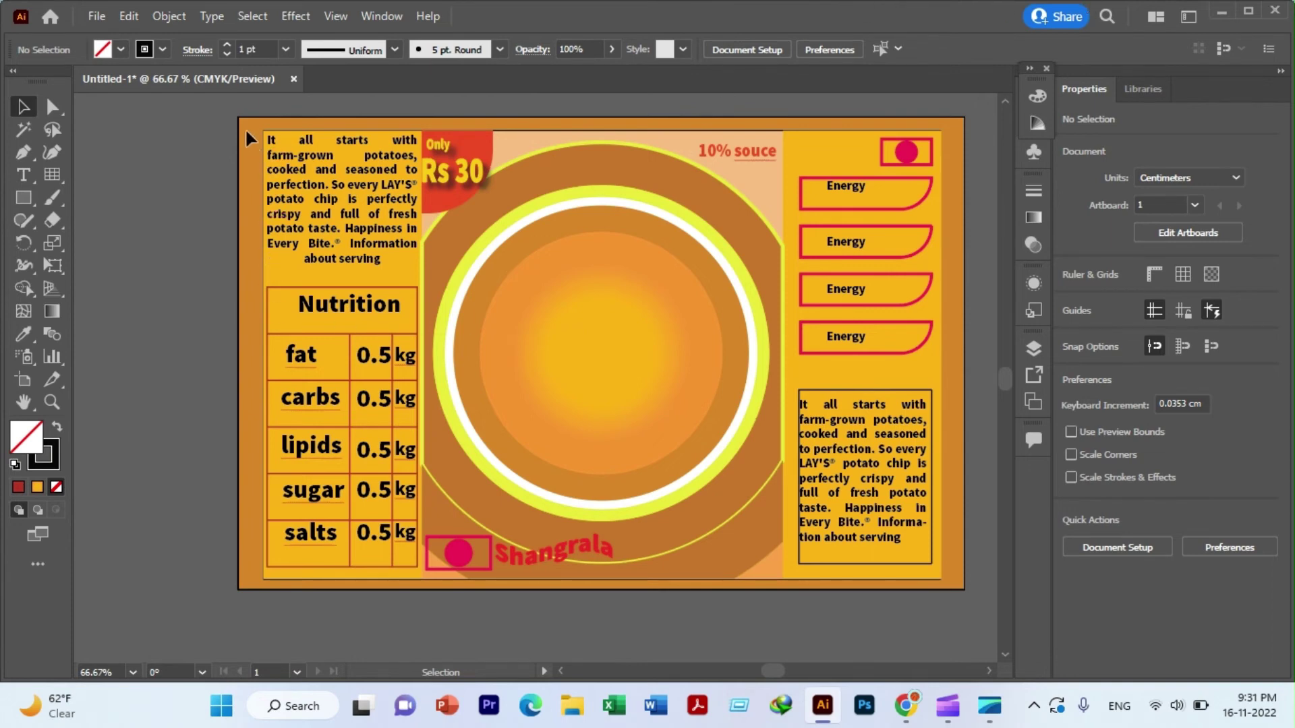
left_click(568, 273)
left_click(975, 575)
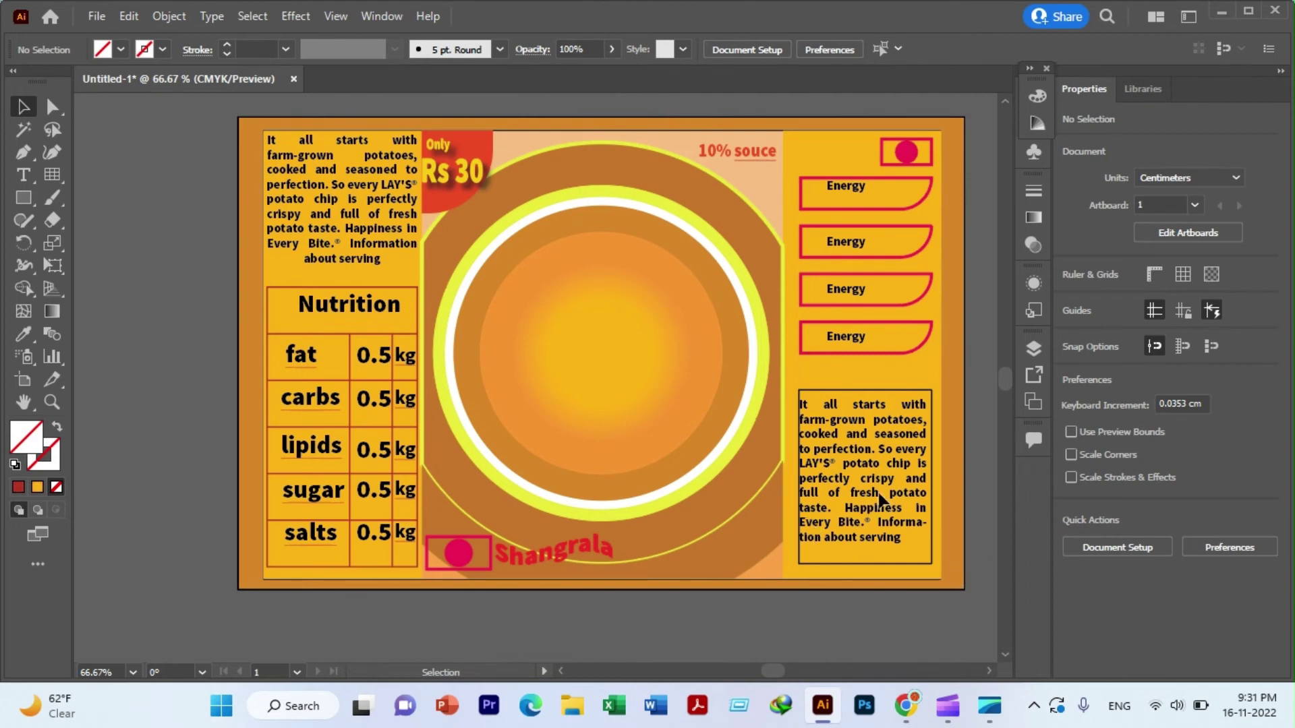
left_click(844, 410)
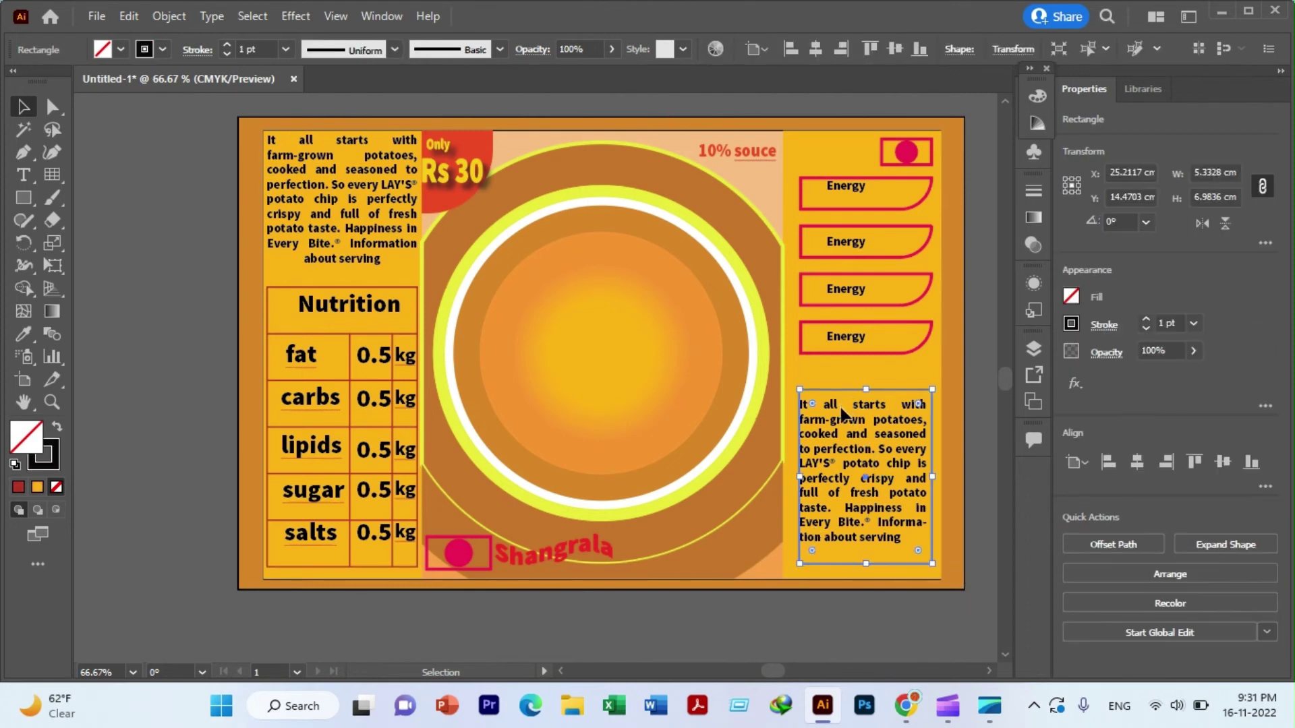
key("ctrl+shift+a")
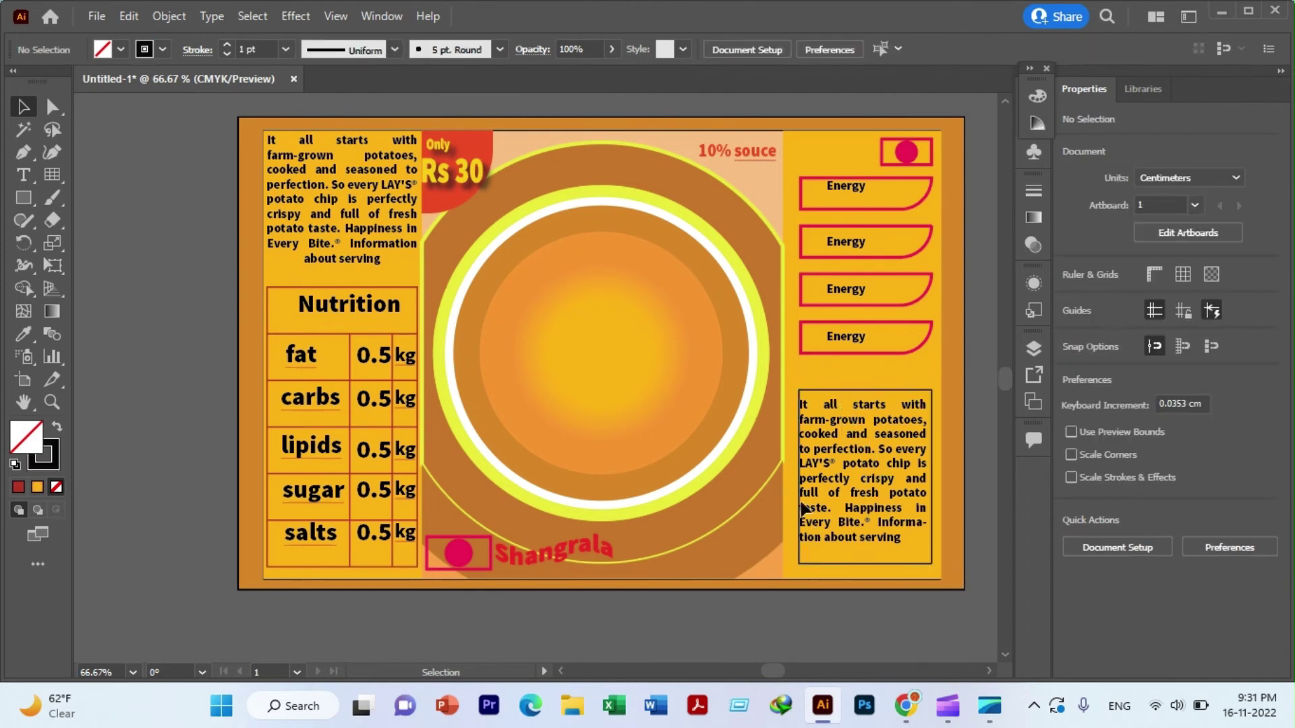
left_click(336, 329)
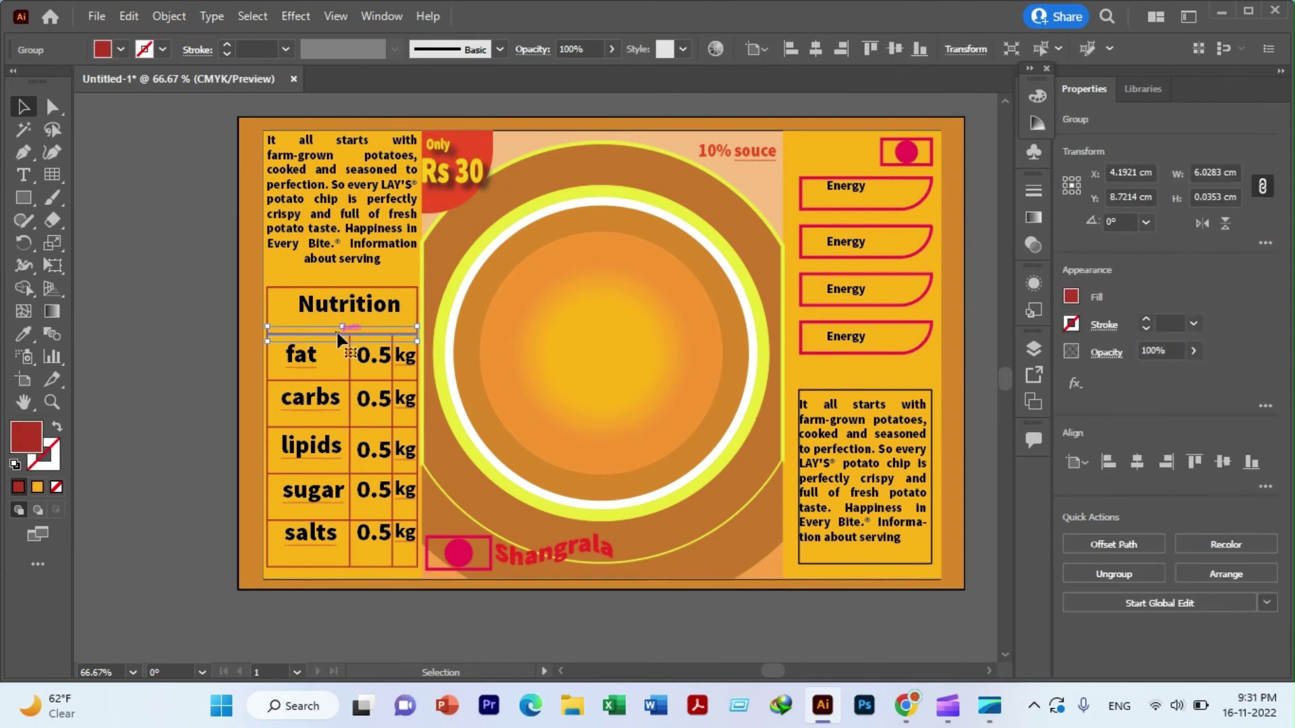
key("ctrl+shift+a")
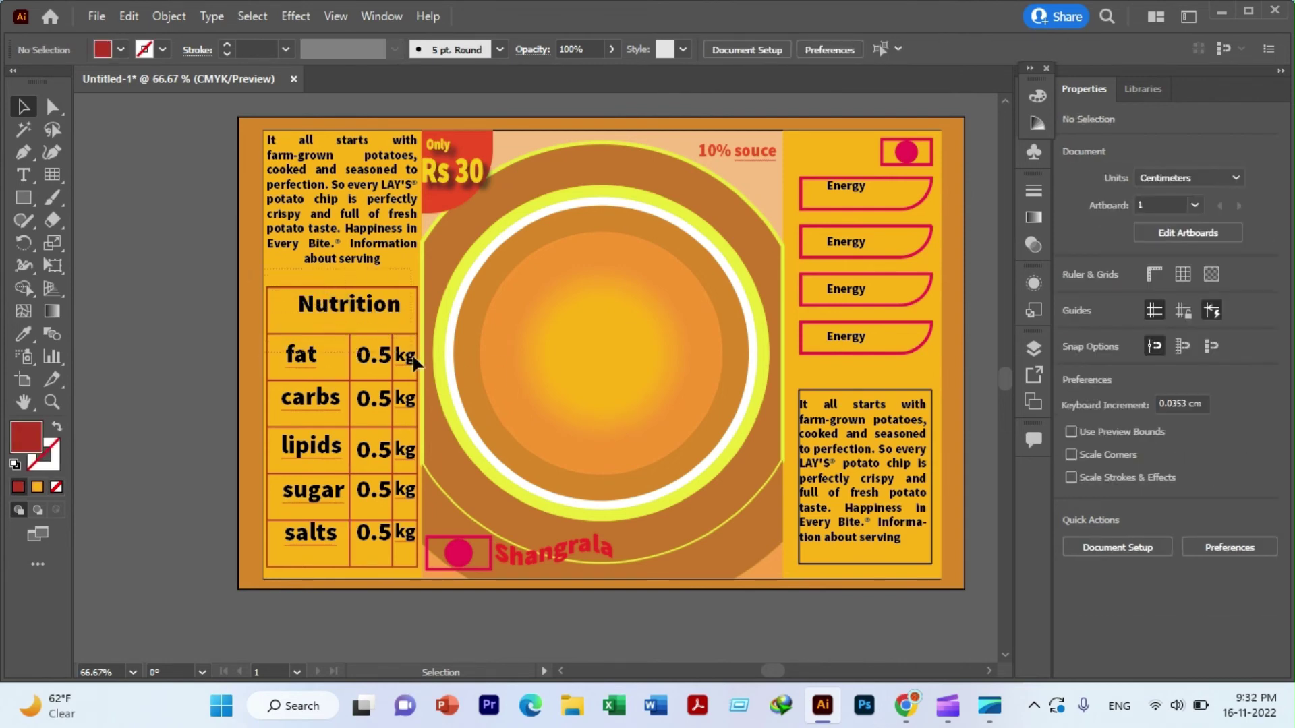
left_click(457, 577)
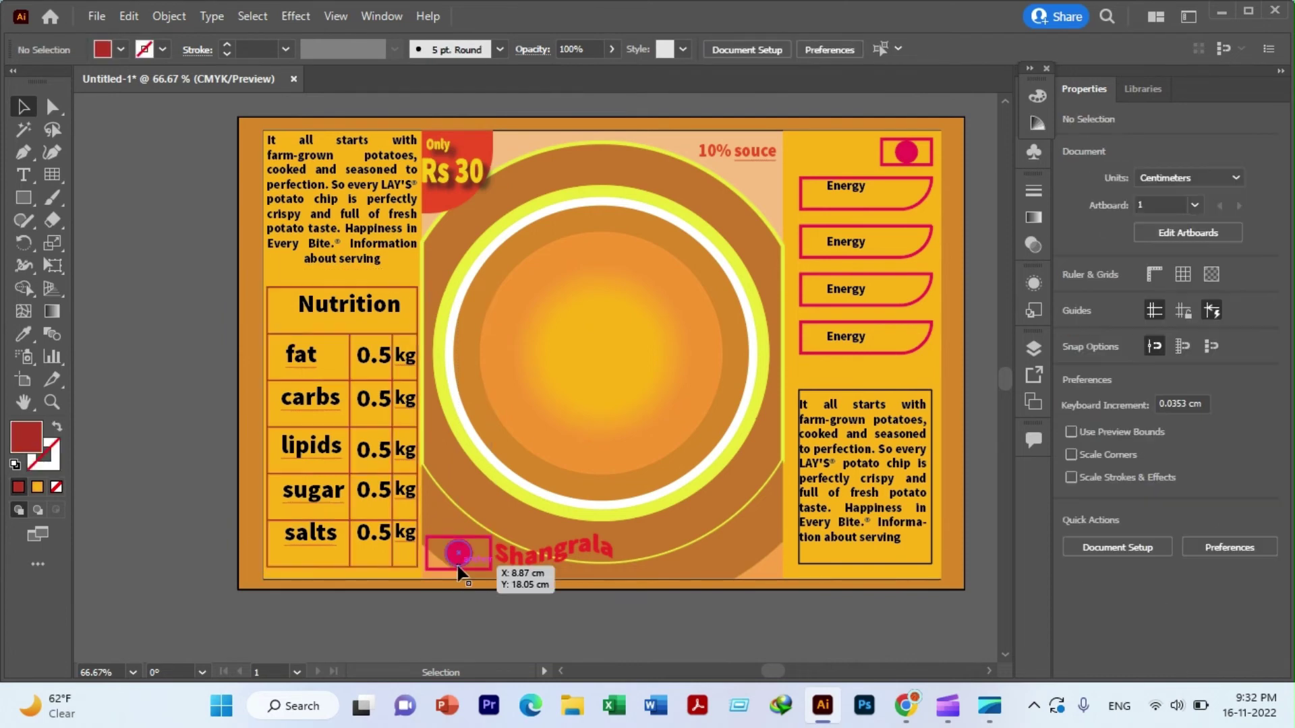
key("ctrl+shift+a")
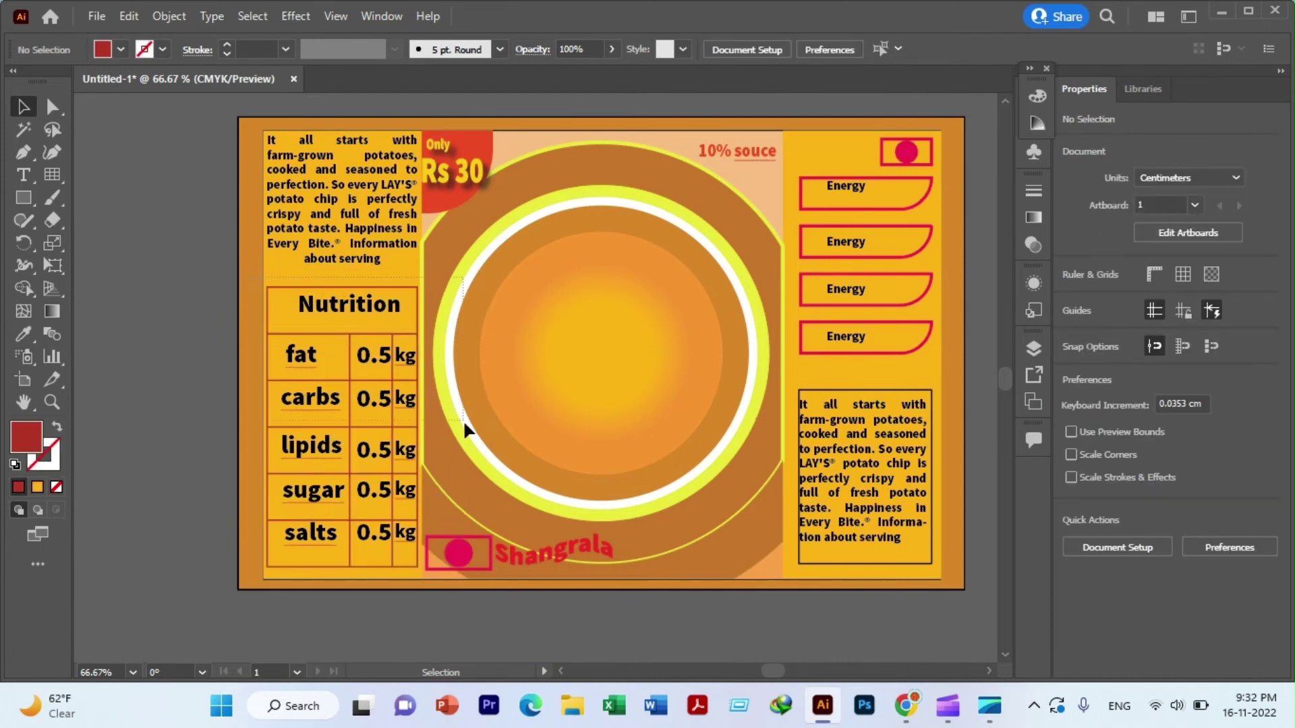
left_click(315, 290)
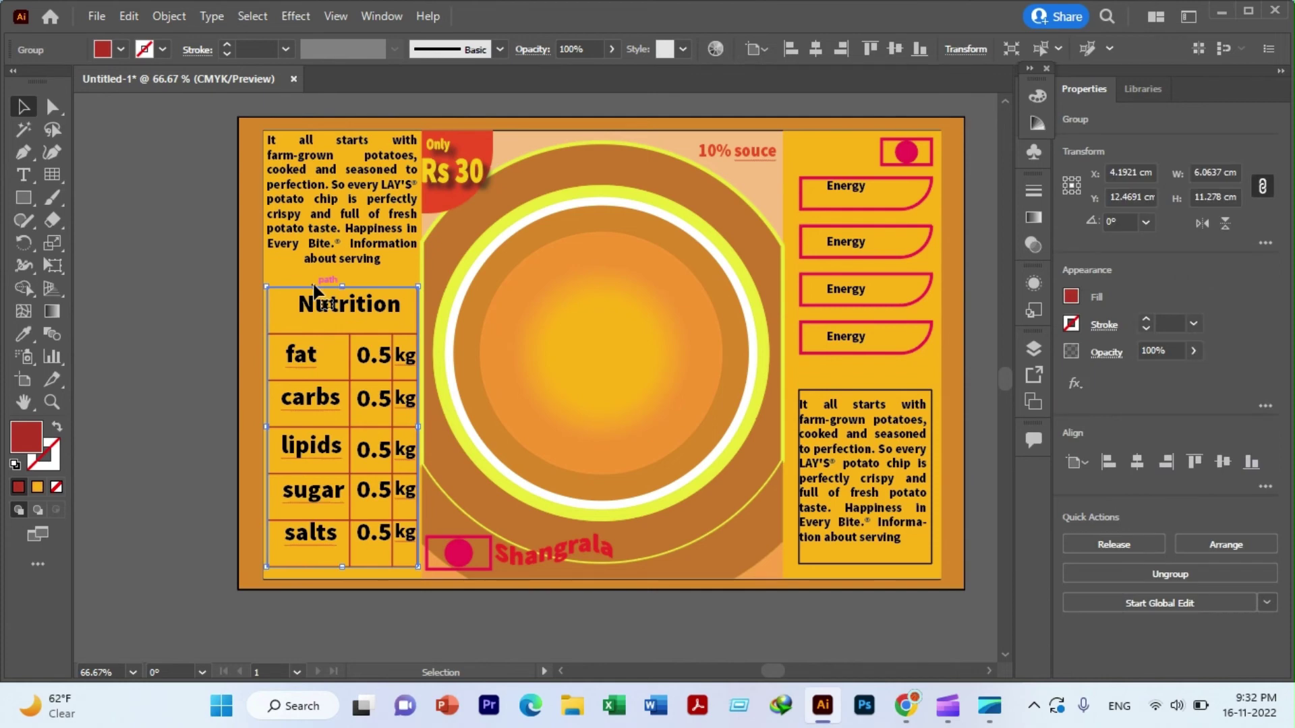
left_click(208, 270)
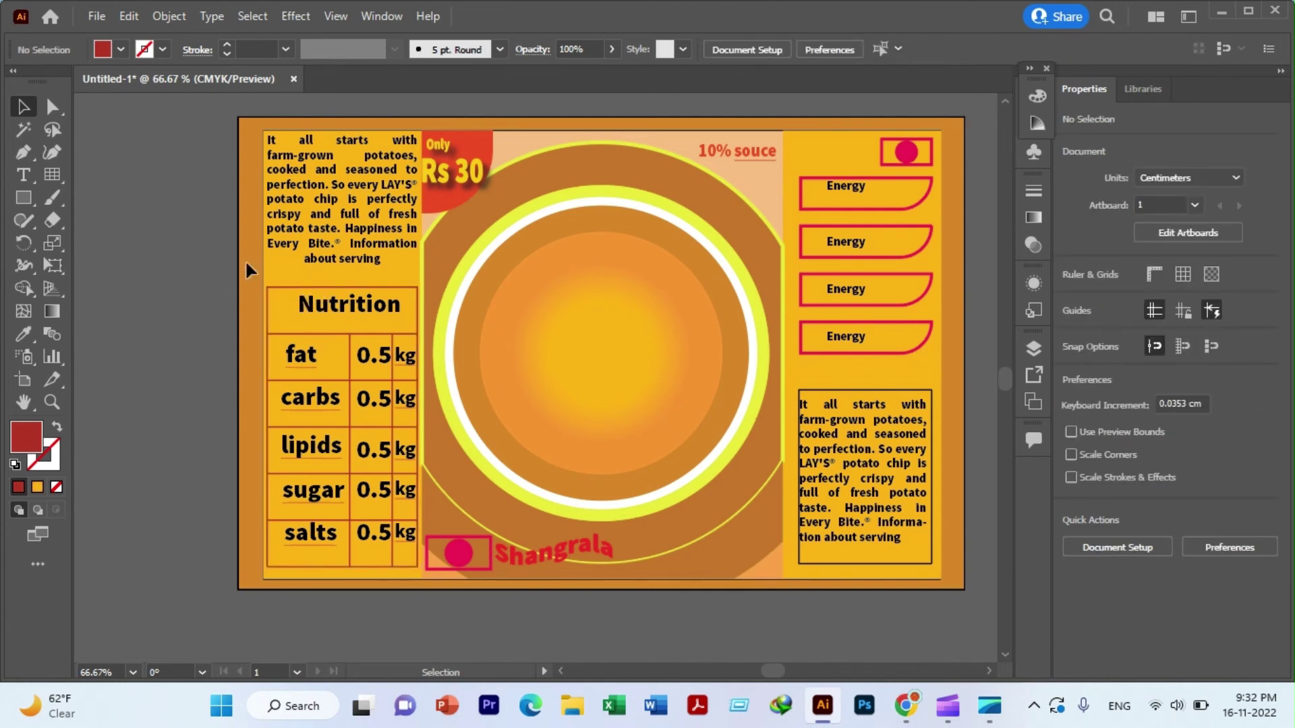
scroll(627, 468, "up", 1)
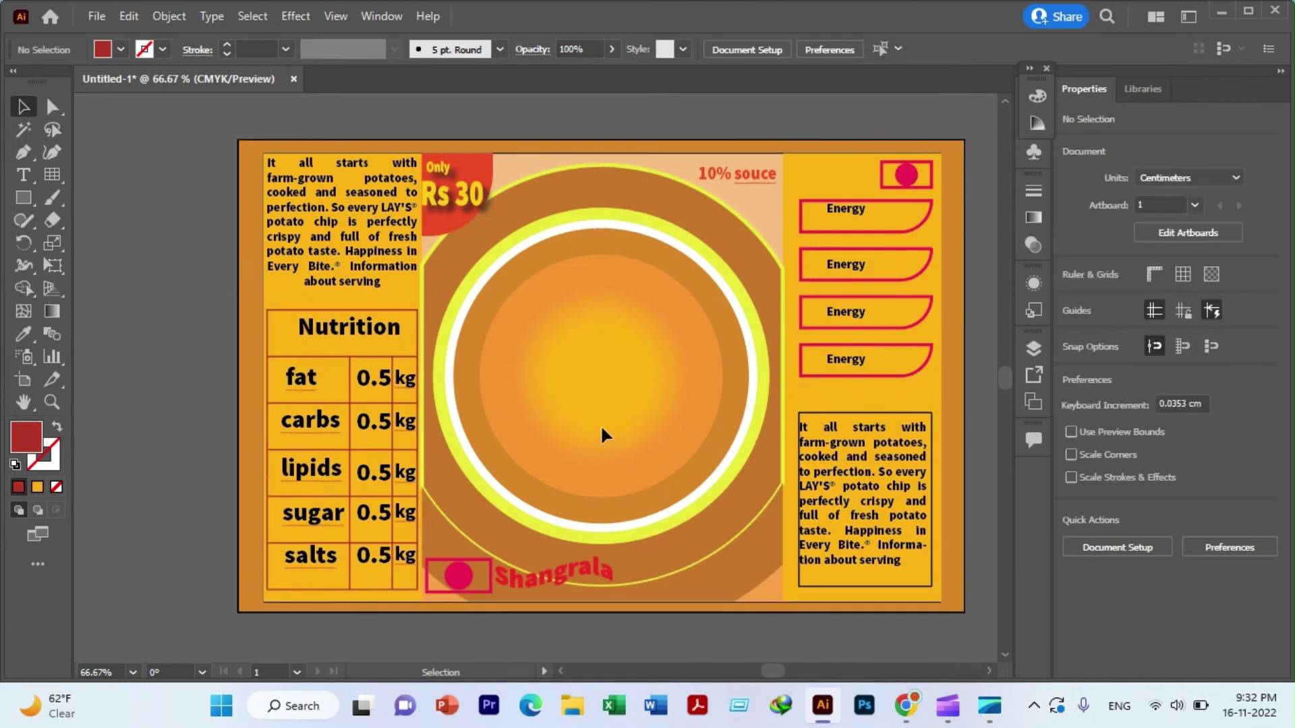
scroll(600, 424, "up", 1)
scroll(601, 424, "down", 1)
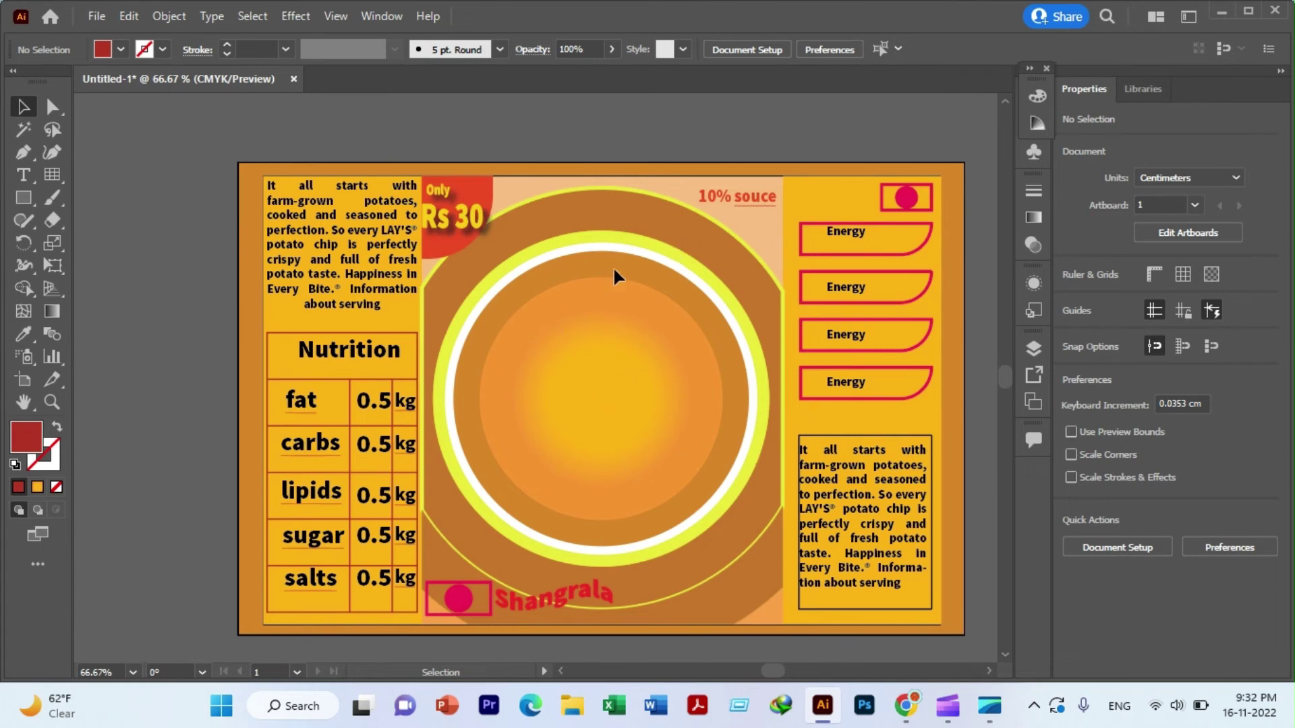
scroll(619, 210, "down", 1)
scroll(618, 213, "up", 1)
- Open salty-snacks-ad-poster.zip from the Downloads folder in a maximised File Explorer
left_click(1221, 12)
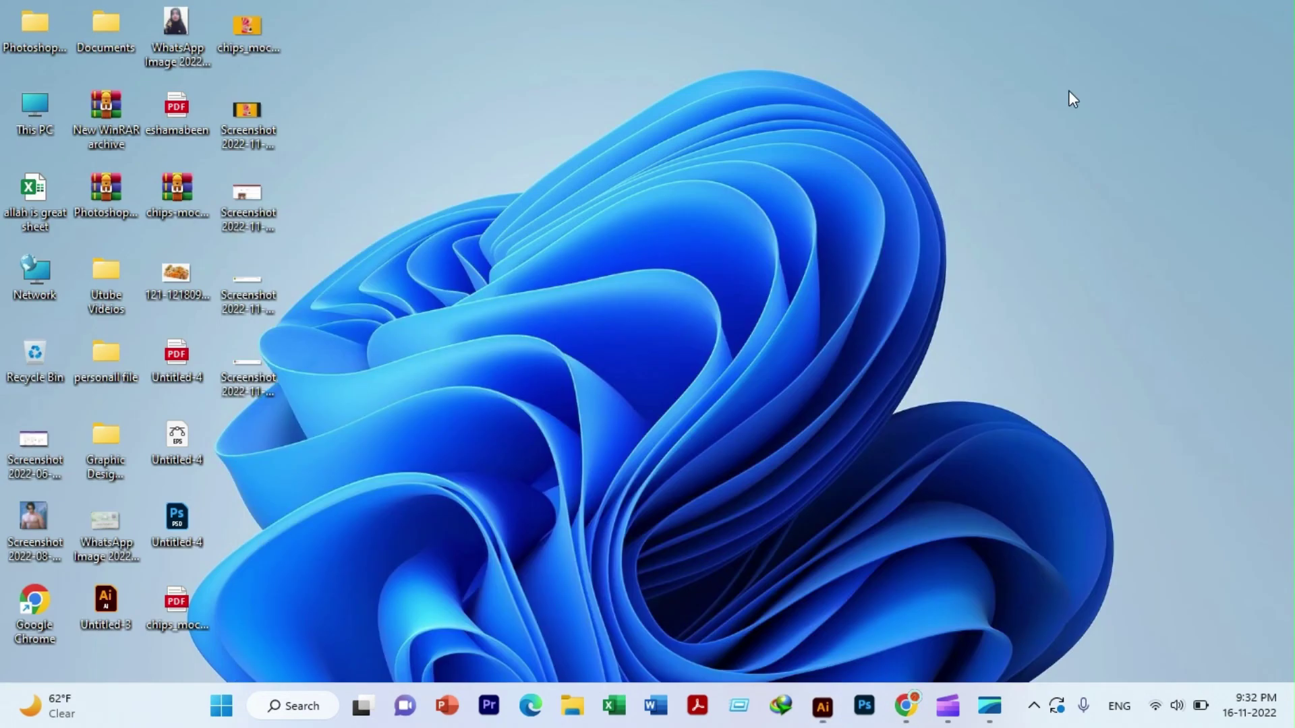
left_click(573, 709)
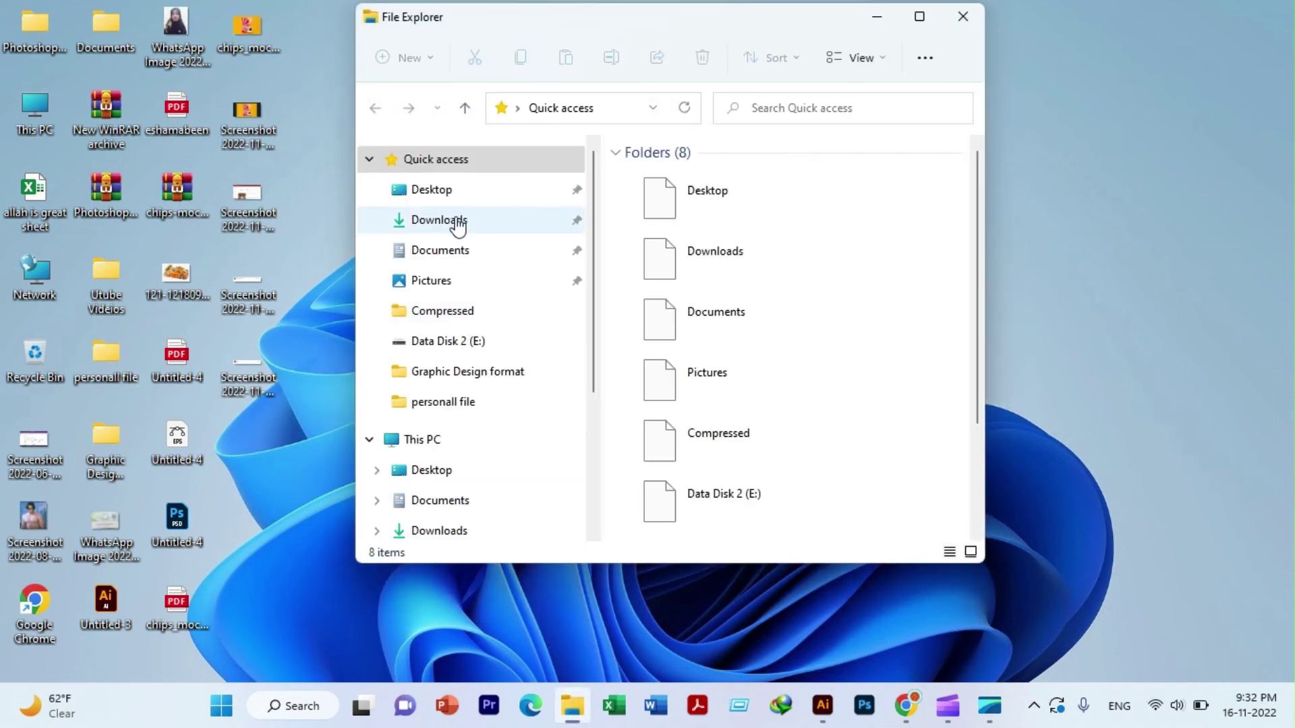
left_click(475, 233)
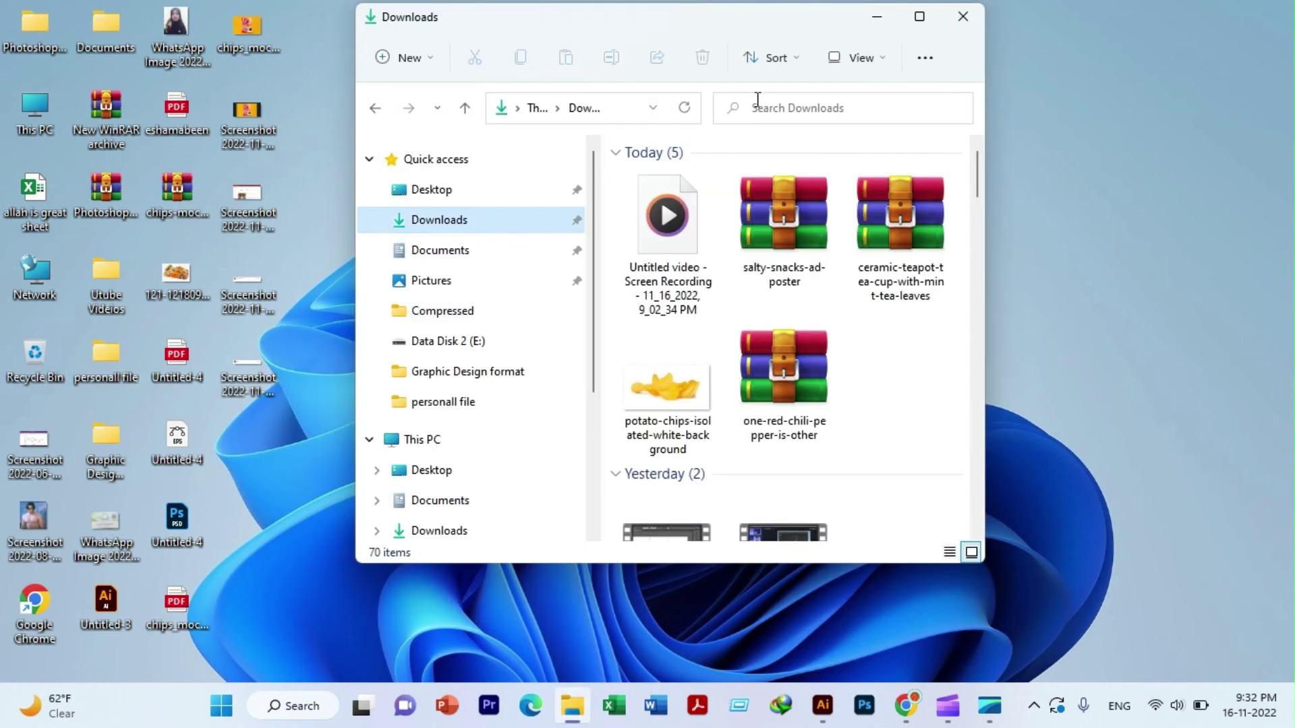
left_click(918, 16)
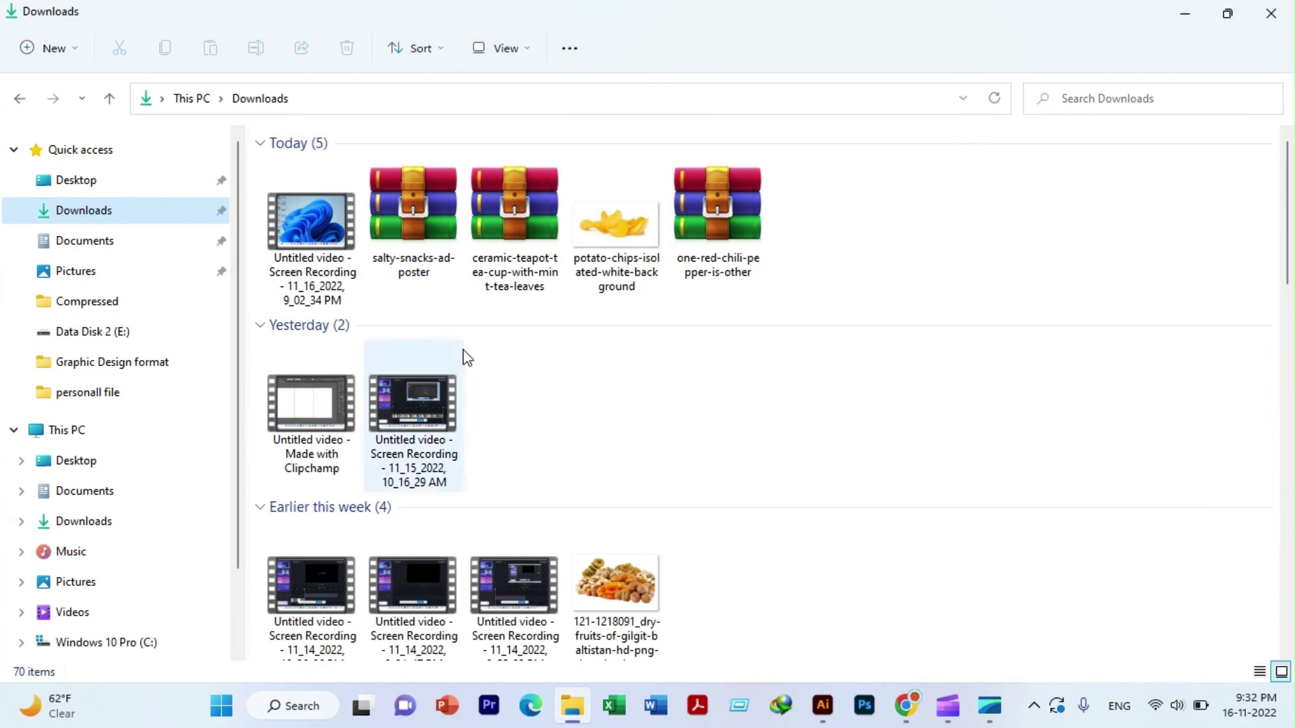
mouse_move(312, 233)
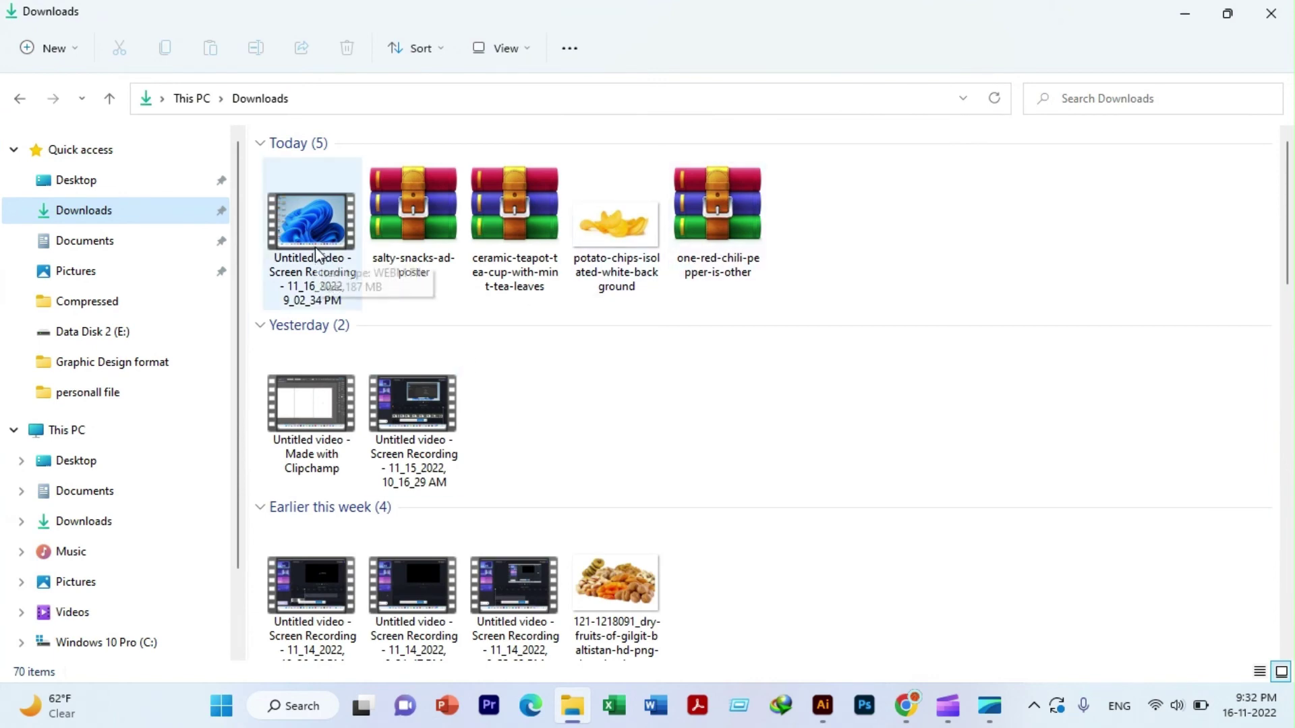
left_click(394, 209)
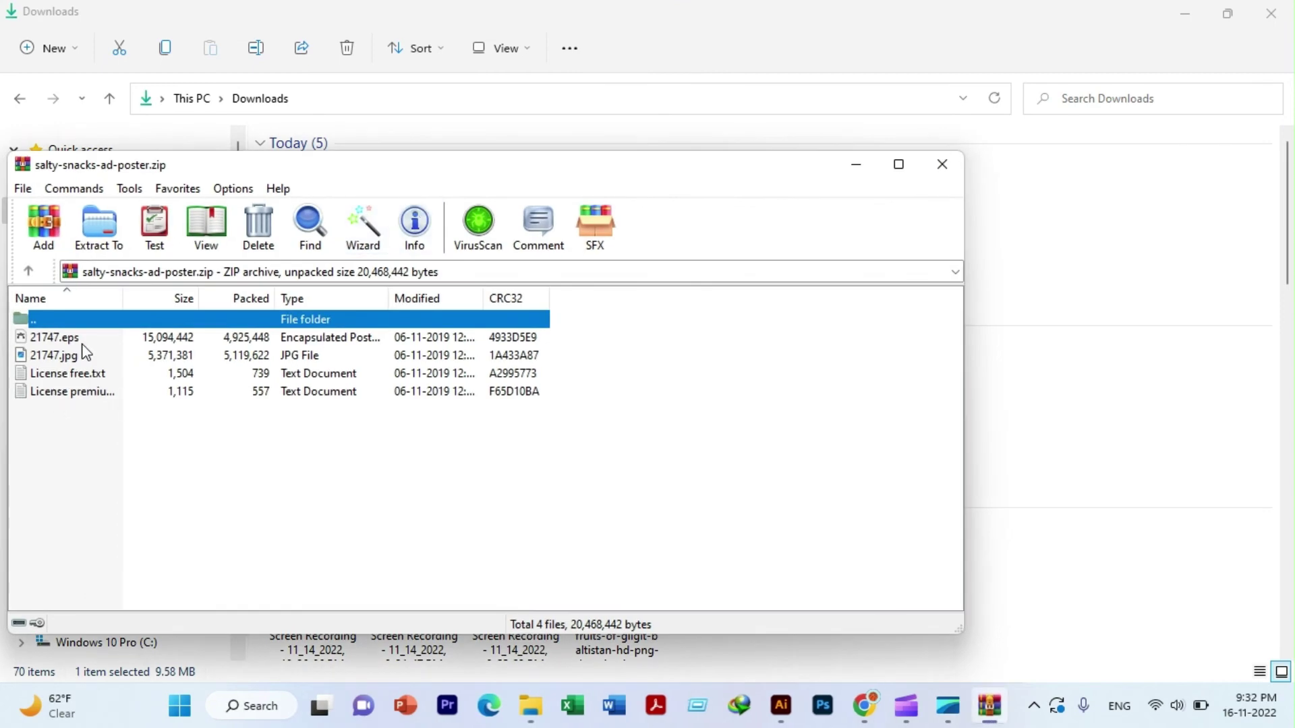
- Open 21747.eps from the WinRAR list so it loads as 21747 [Converted].eps
double_click(85, 342)
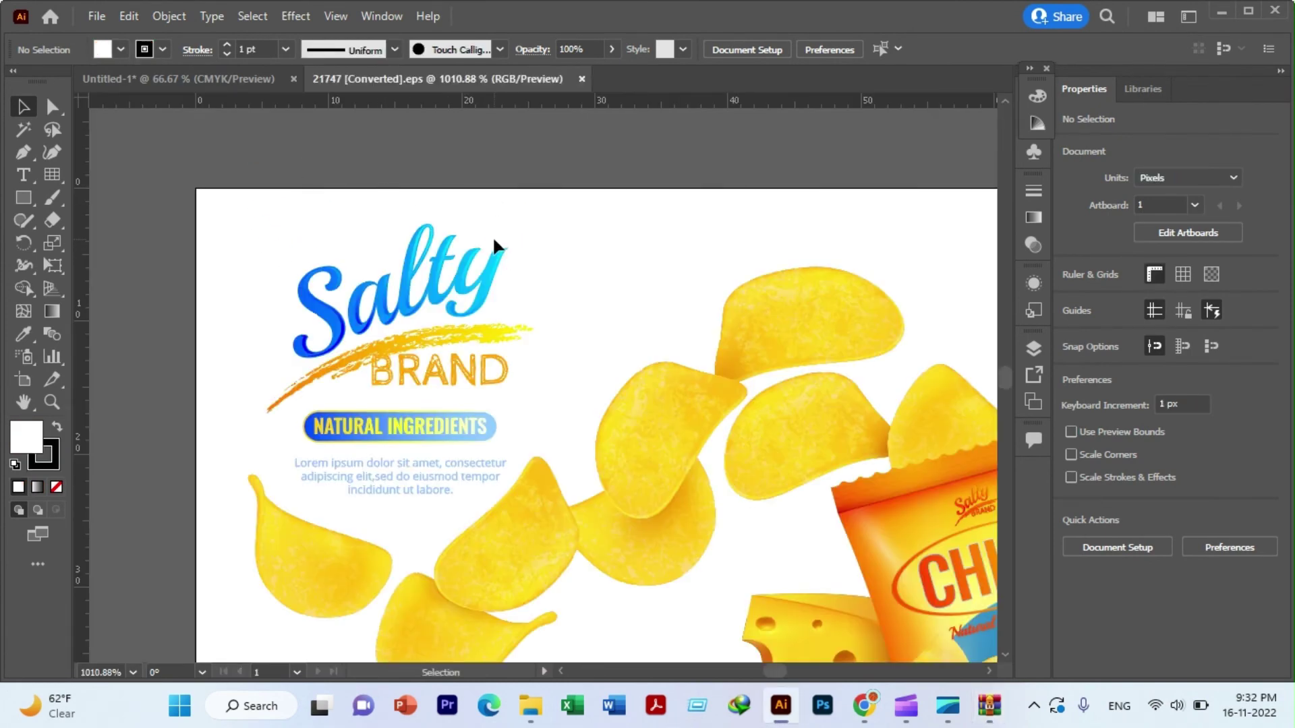
- Ungroup the 21747 chips poster artwork into separate pieces
scroll(511, 280, "down", 3)
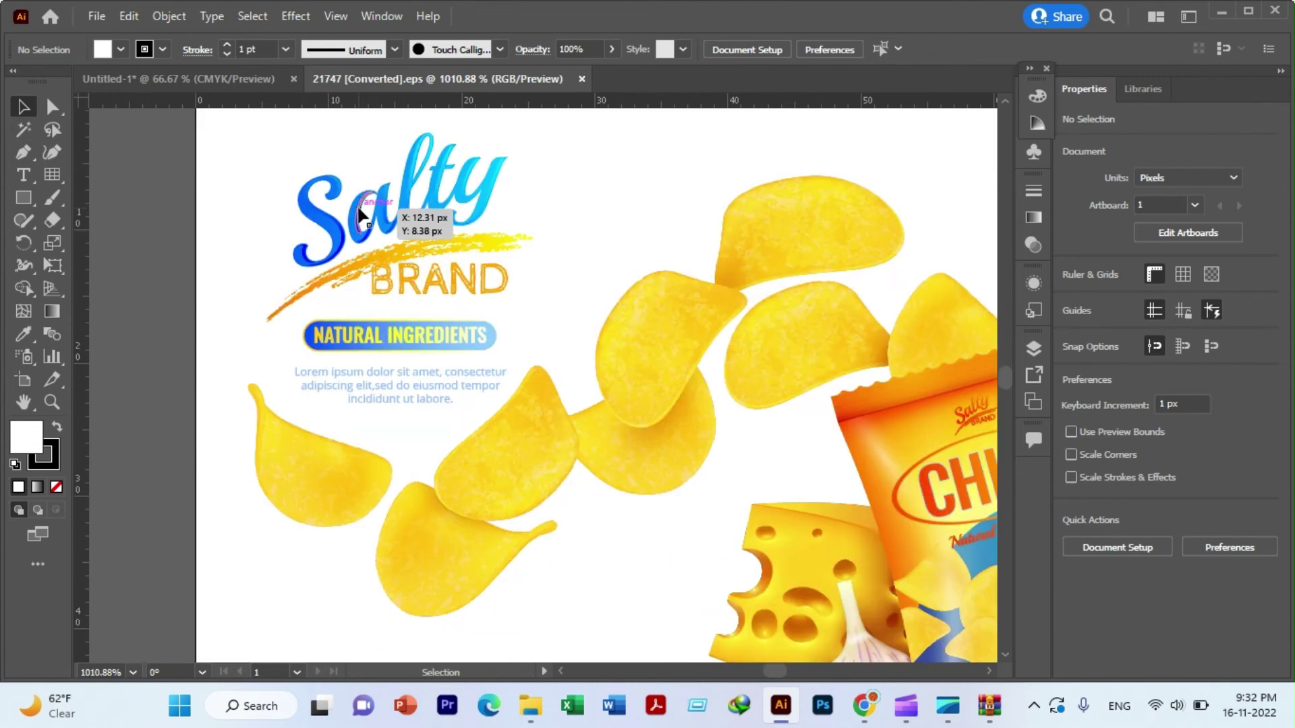
left_click(359, 215)
right_click(357, 215)
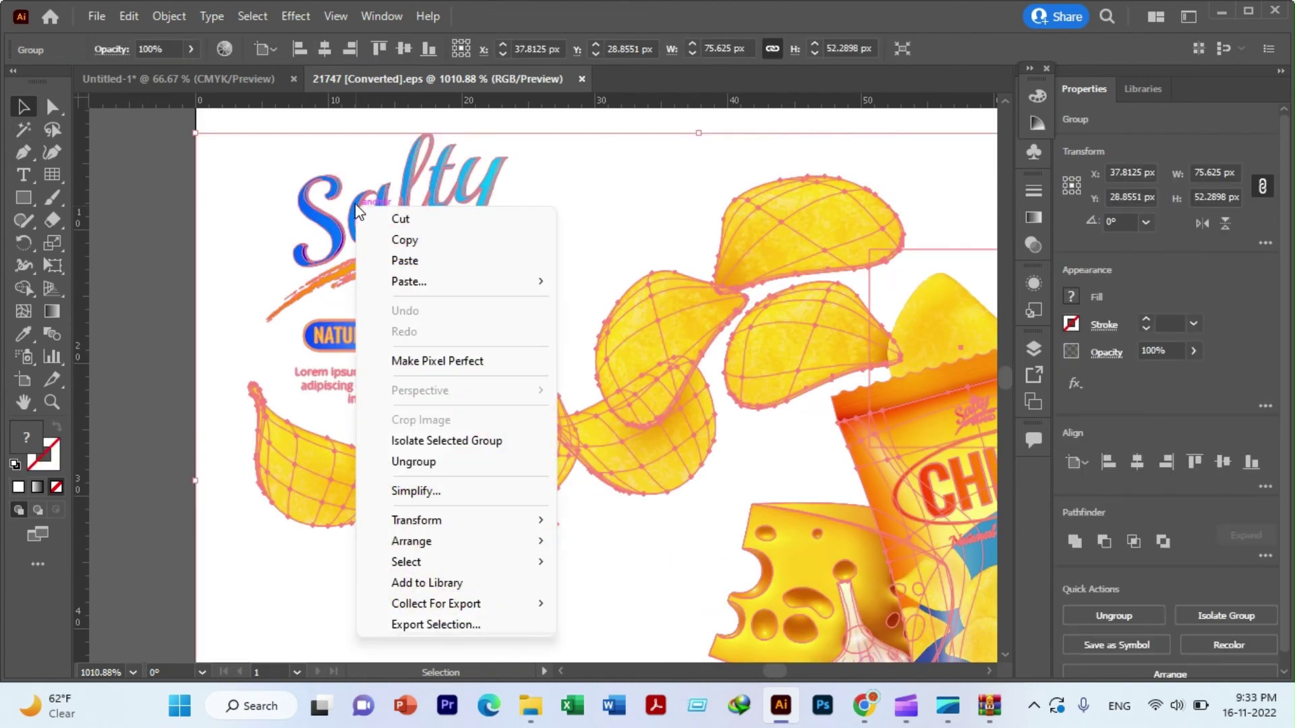
left_click(404, 462)
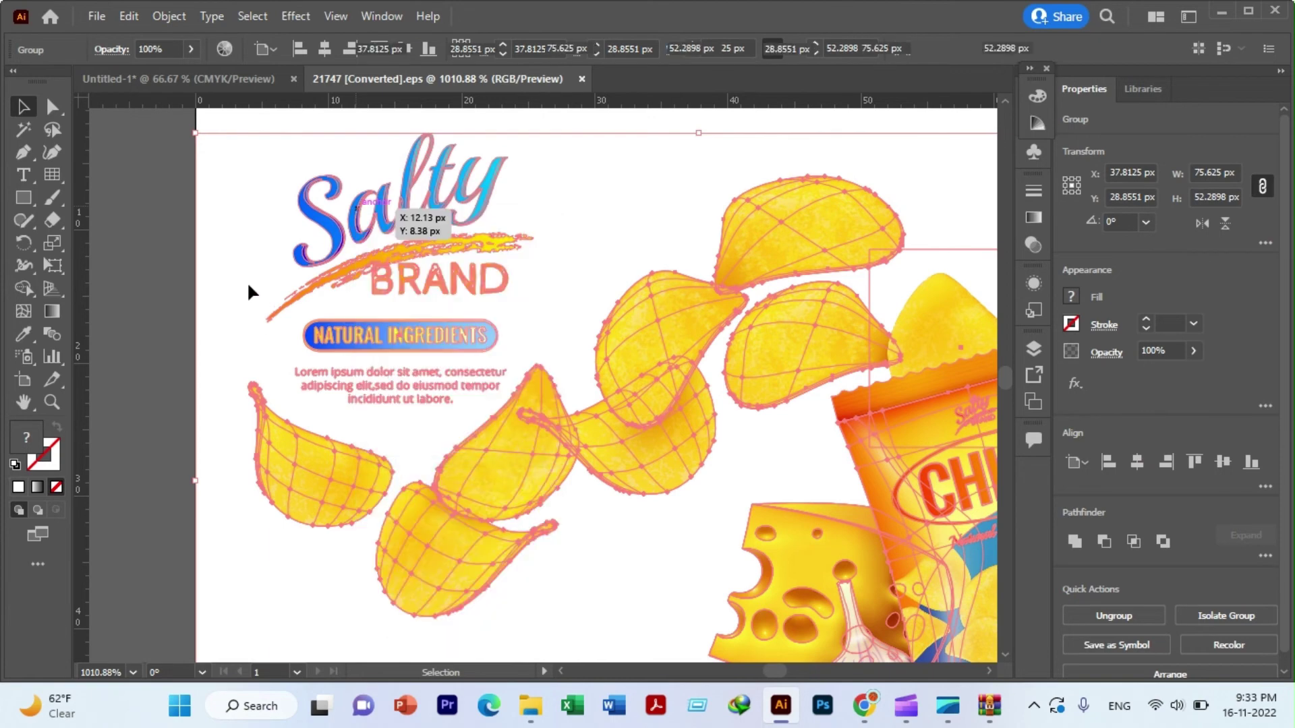
left_click(167, 213)
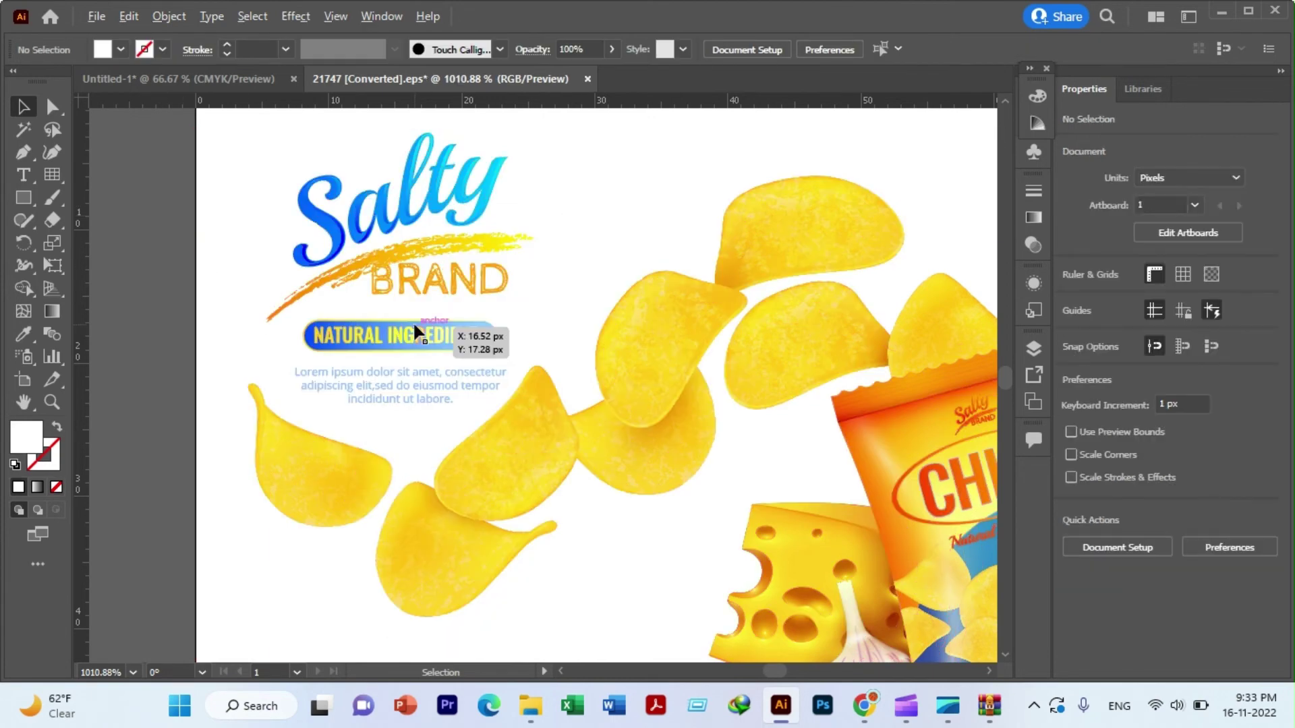
- Select the Salty BRAND logo and try dragging it into the label document
scroll(414, 329, "down", 1)
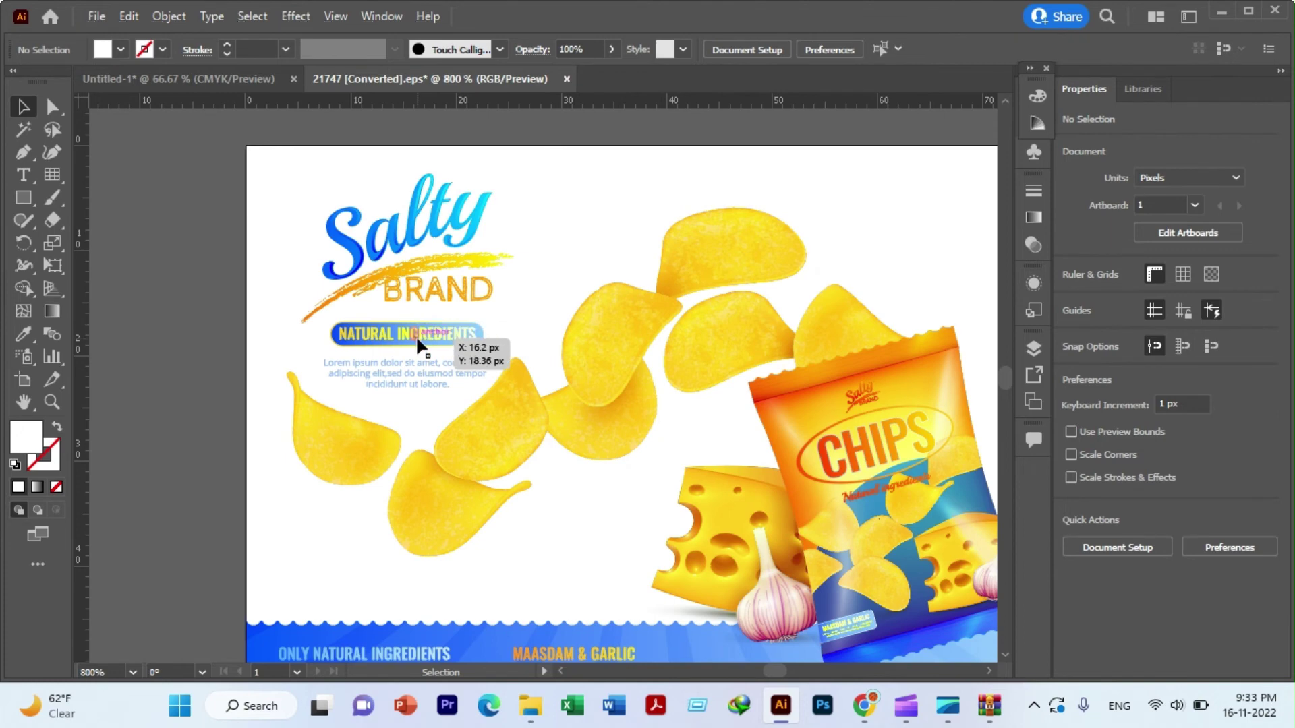
scroll(417, 339, "down", 1)
left_click(836, 419)
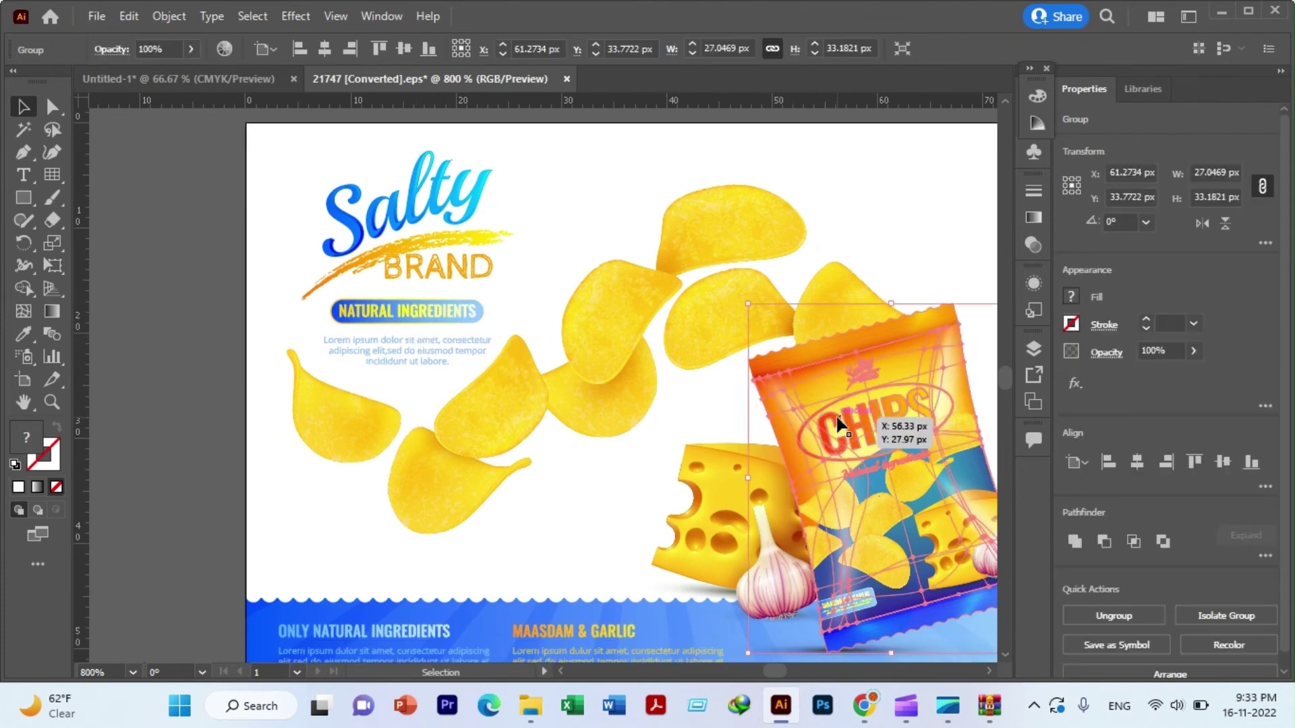
left_click(376, 214)
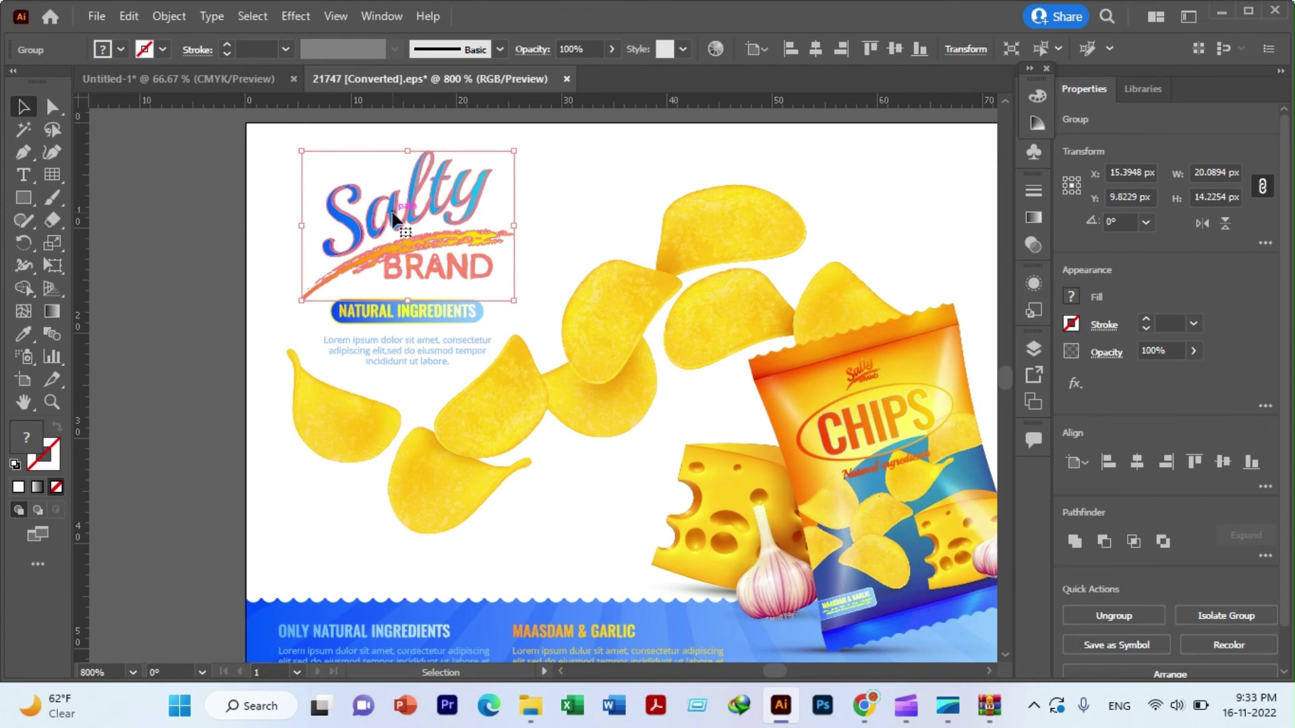
left_click_drag(387, 207, 193, 75)
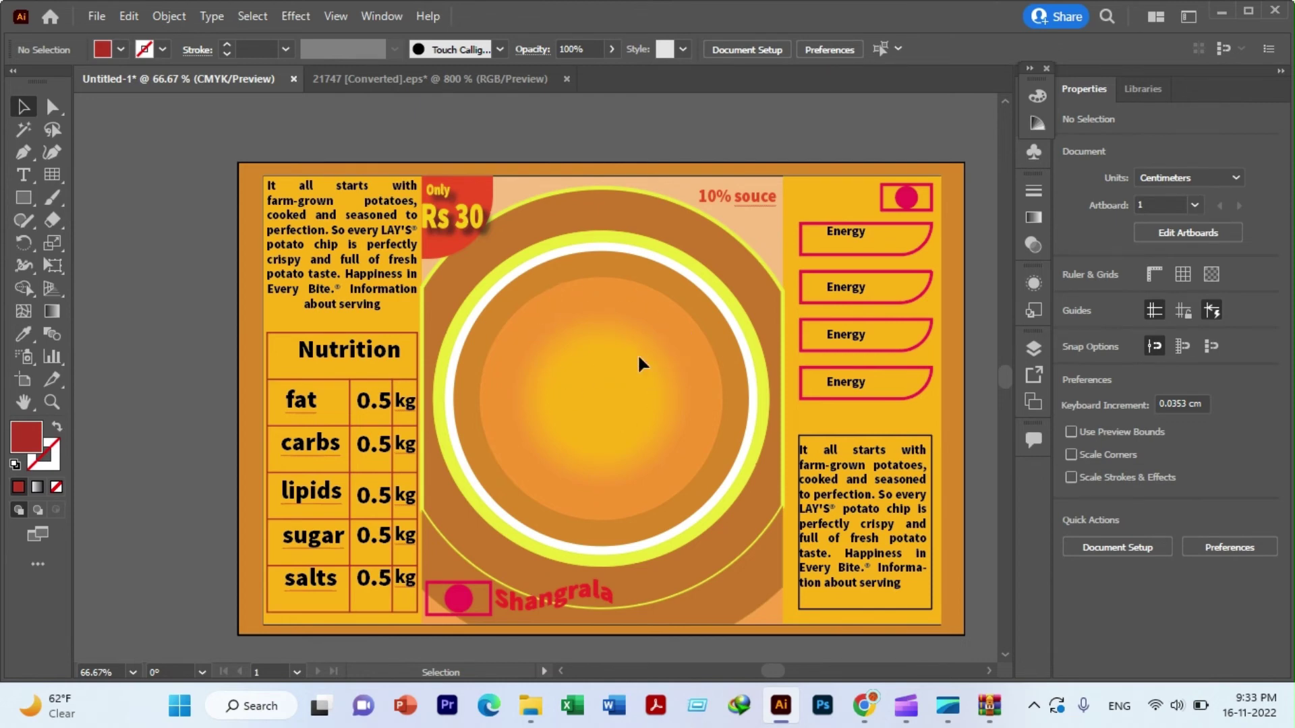
left_click(388, 74)
left_click_drag(396, 215, 193, 74)
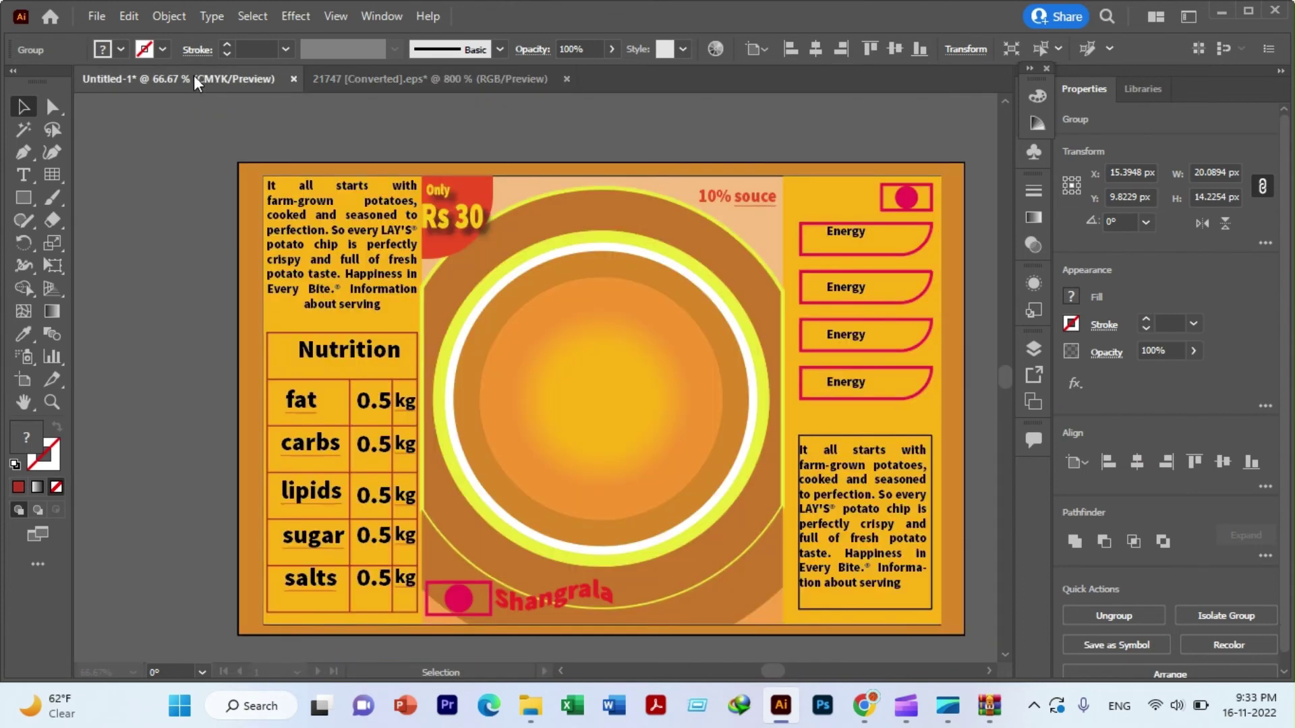
- Reselect and copy the Salty BRAND logo in the poster, returning to Untitled-1
left_click(340, 172)
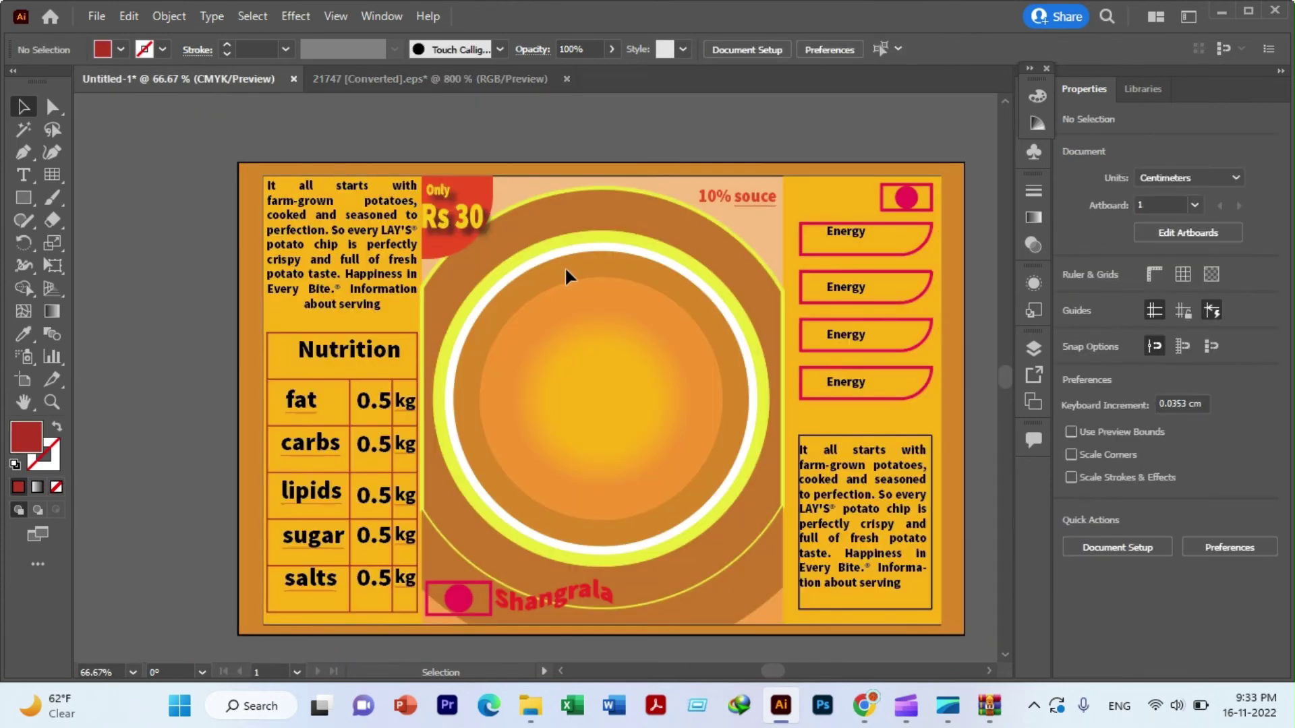
left_click(364, 79)
left_click(271, 171)
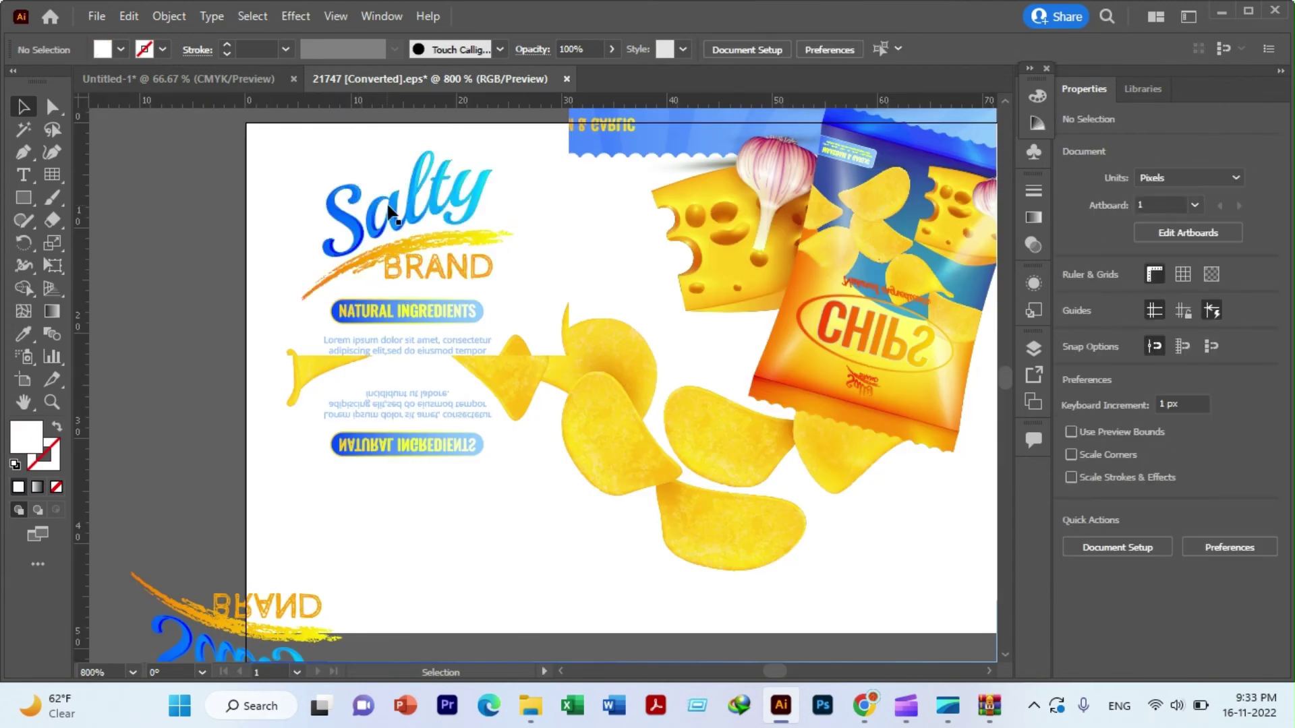
left_click(378, 212)
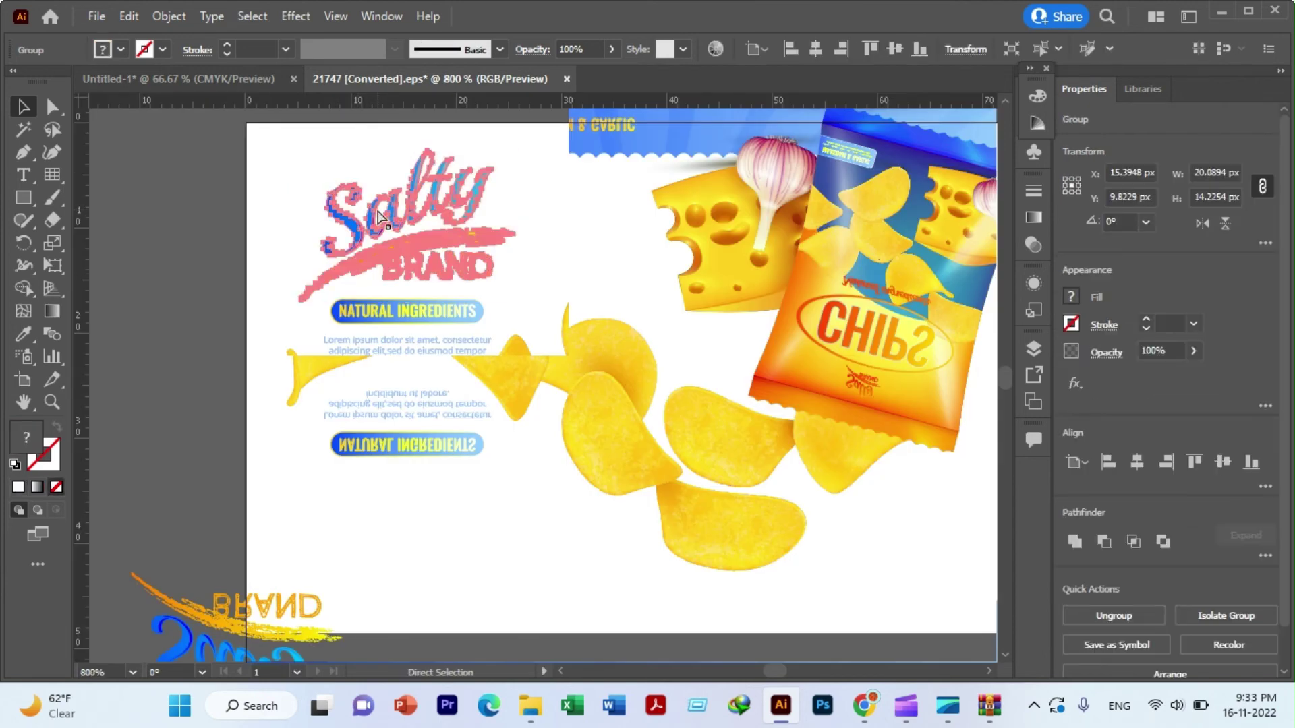
left_click(163, 77)
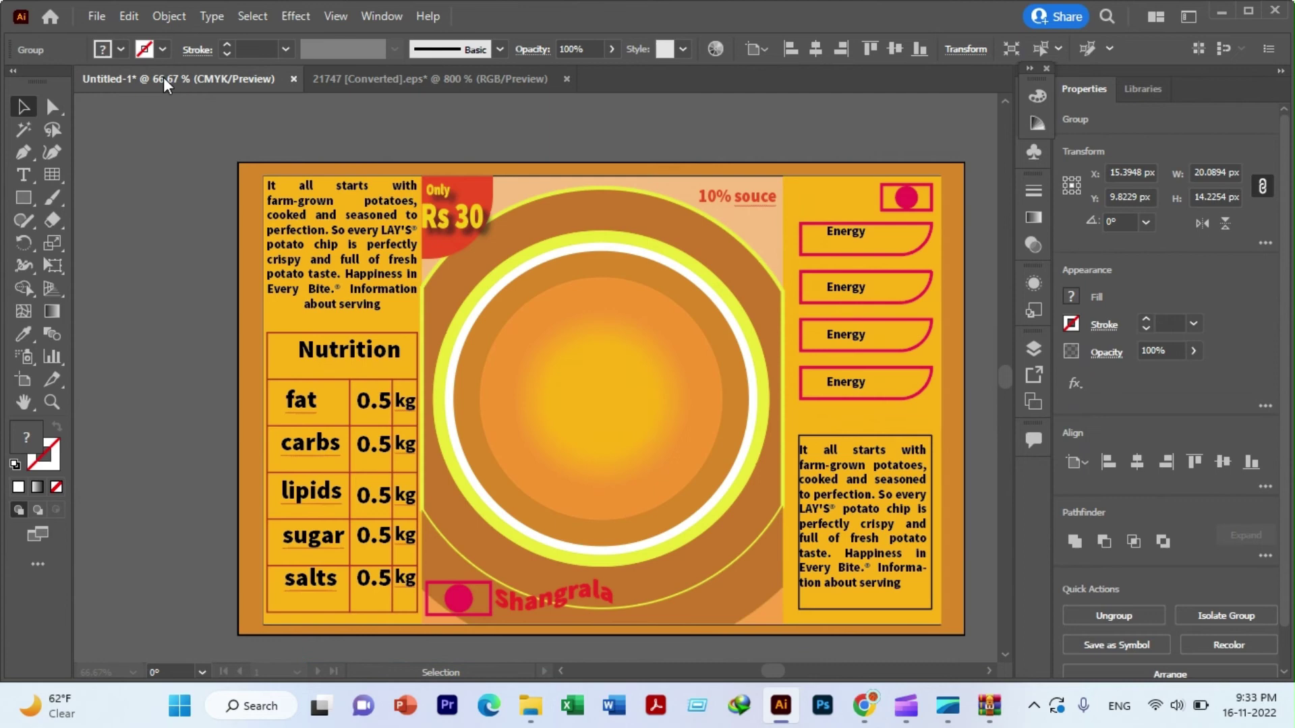
- Paste the Salty BRAND logo in front and move it to the circle's centre
right_click(375, 224)
mouse_move(429, 326)
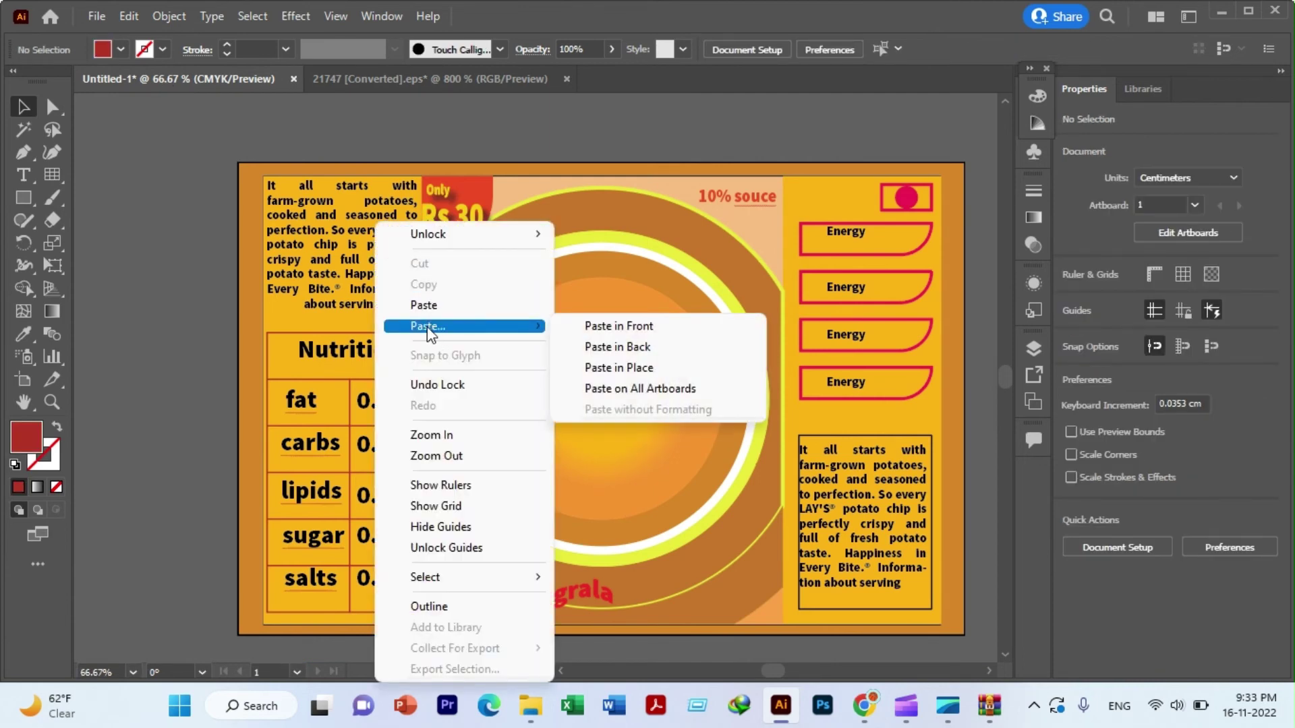
left_click(580, 326)
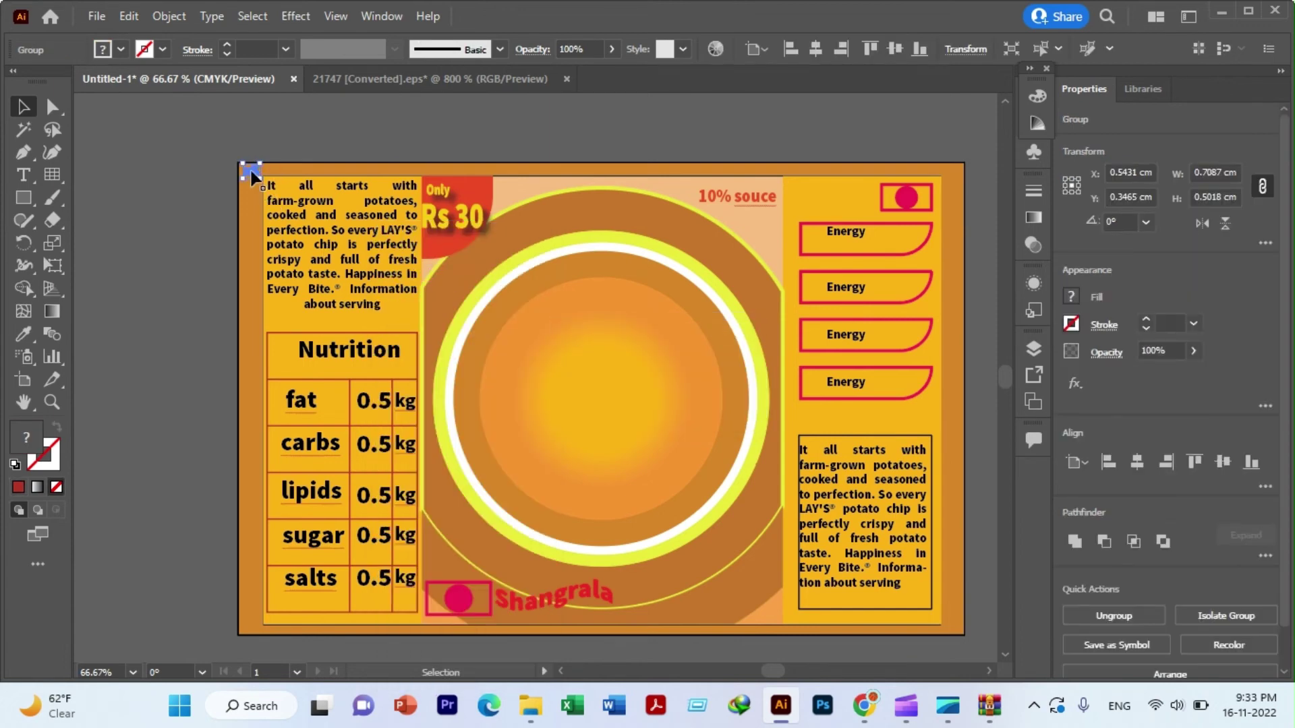
mouse_move(251, 176)
left_mouse_down()
mouse_move(580, 250)
mouse_move(593, 297)
left_mouse_up()
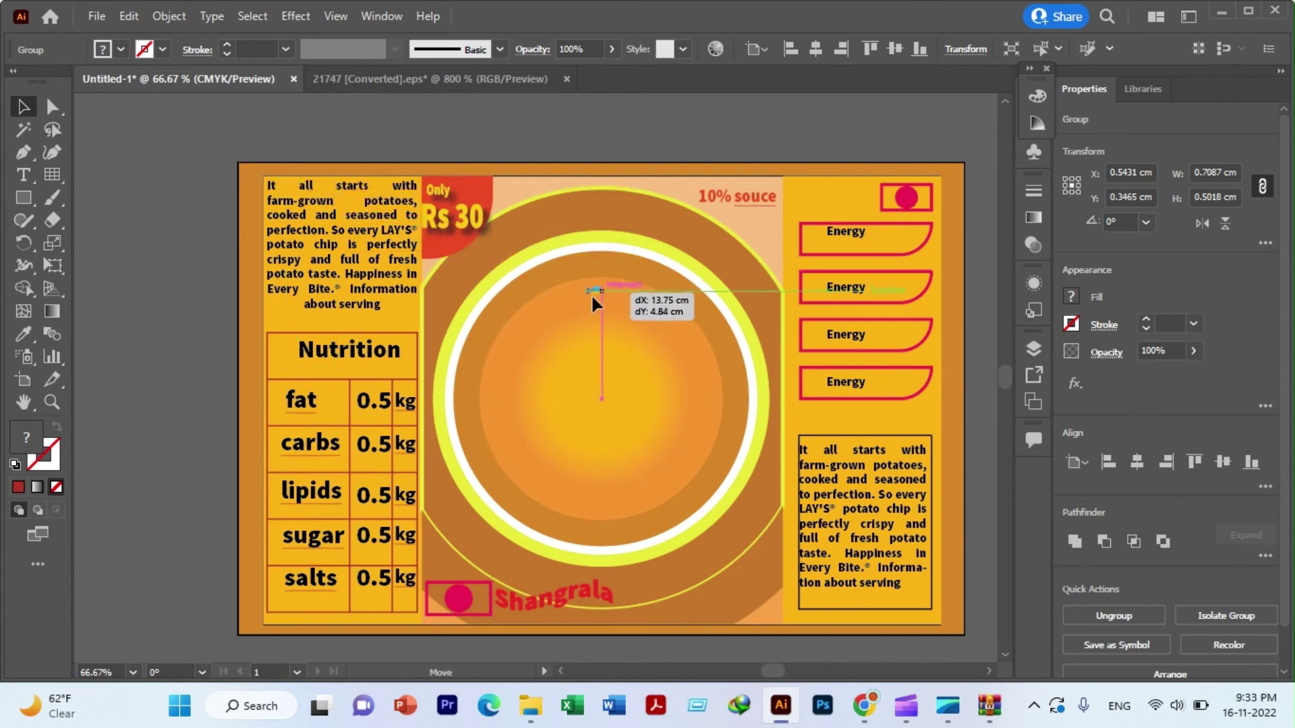
mouse_move(592, 296)
left_mouse_down()
mouse_move(593, 398)
mouse_move(718, 486)
left_mouse_up()
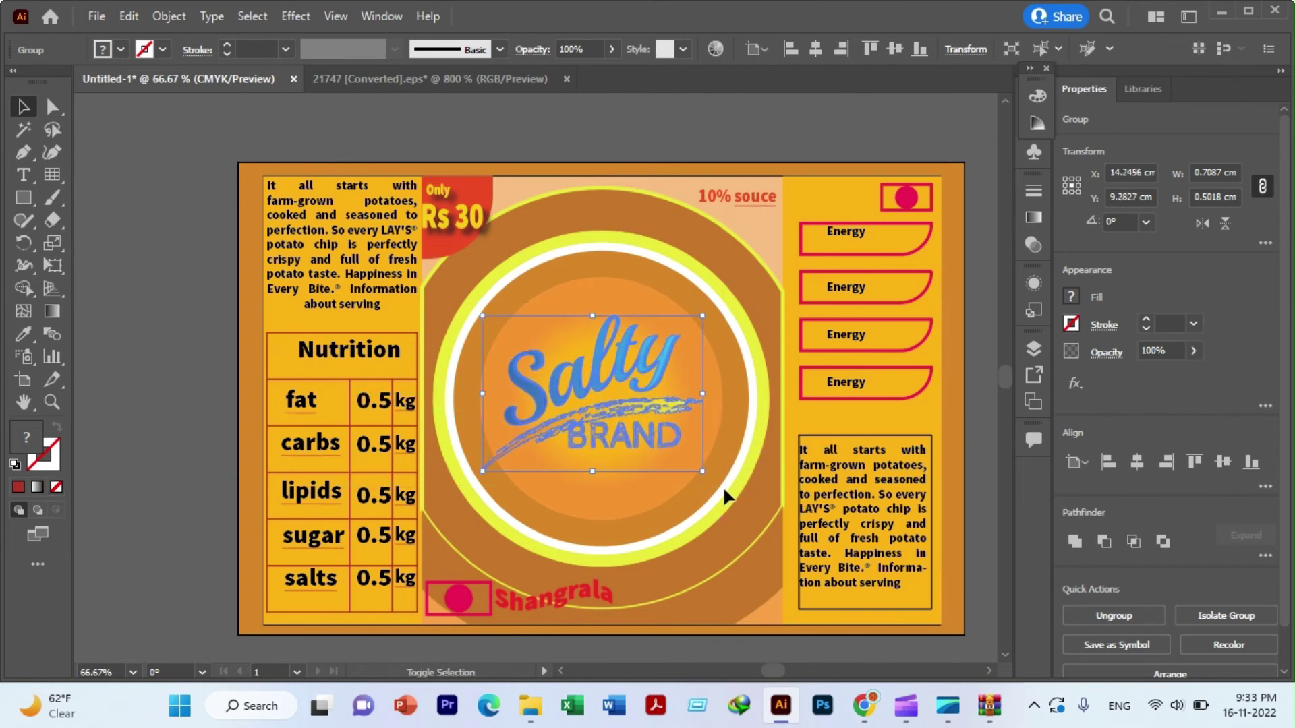
left_click(102, 169)
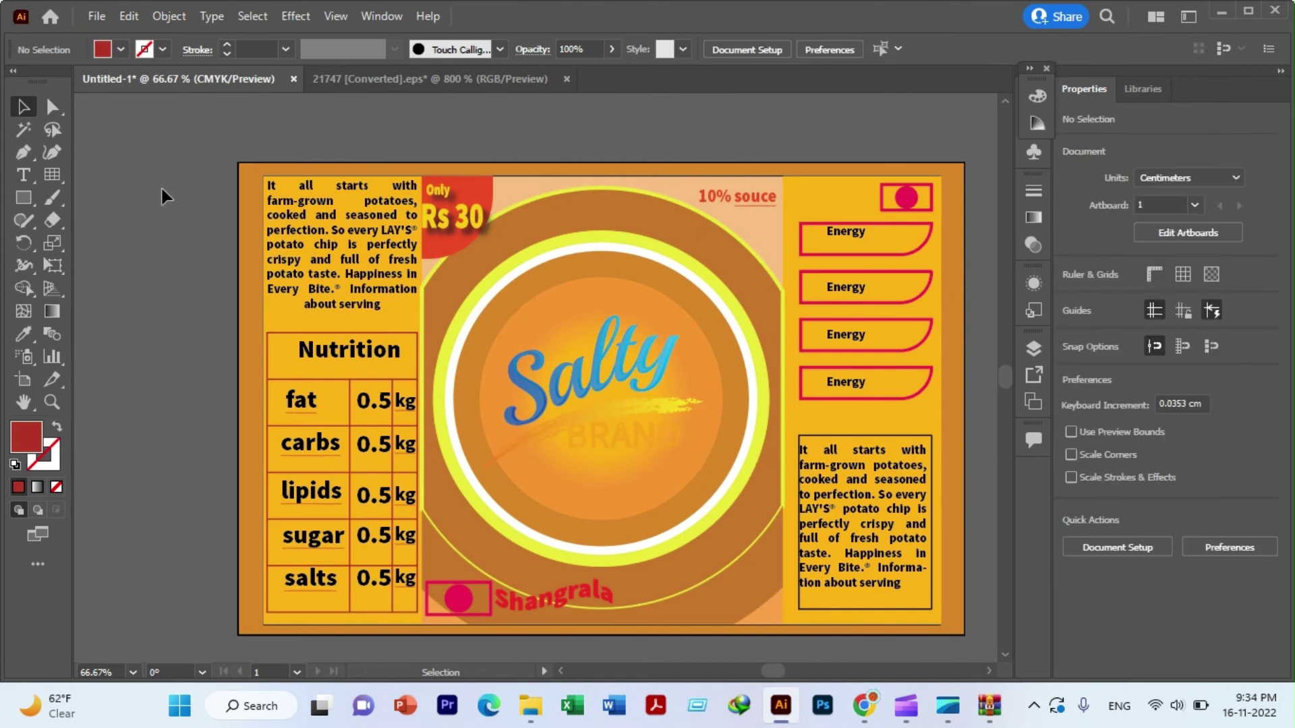
- Scale the Salty BRAND logo up to about 13 cm wide
left_click(607, 370)
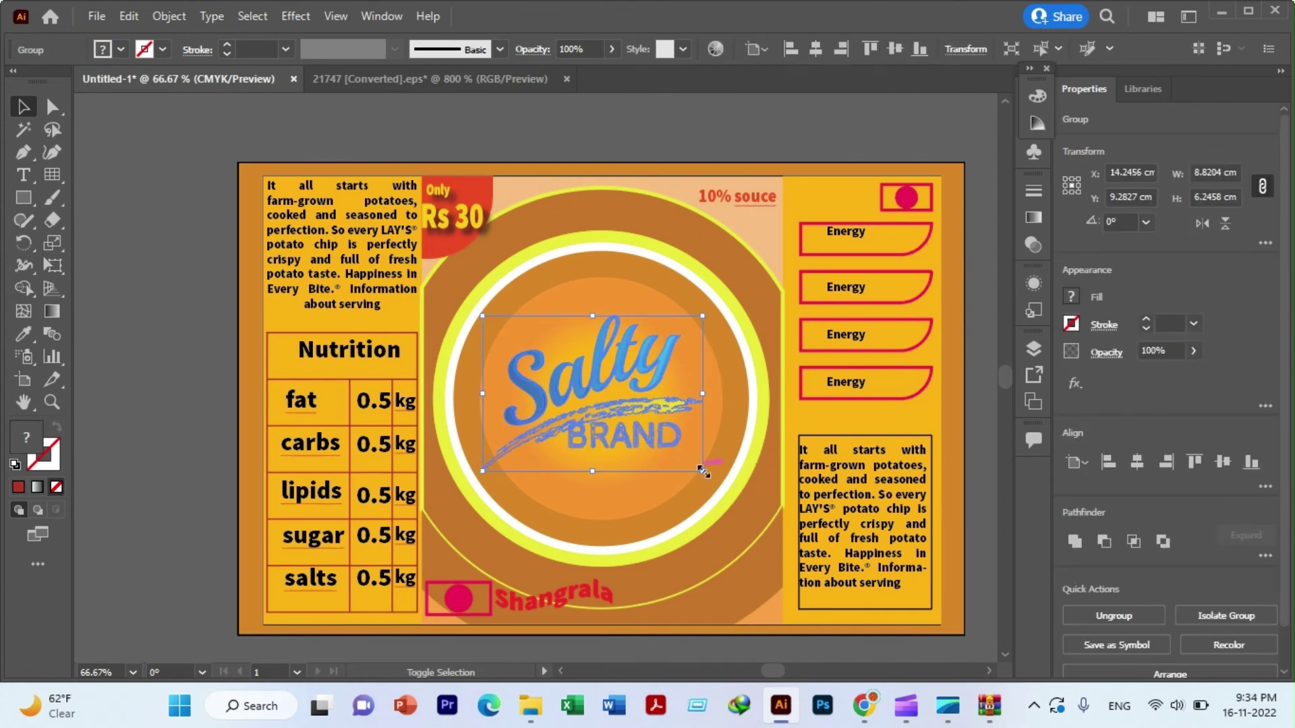
left_click_drag(703, 472, 761, 535)
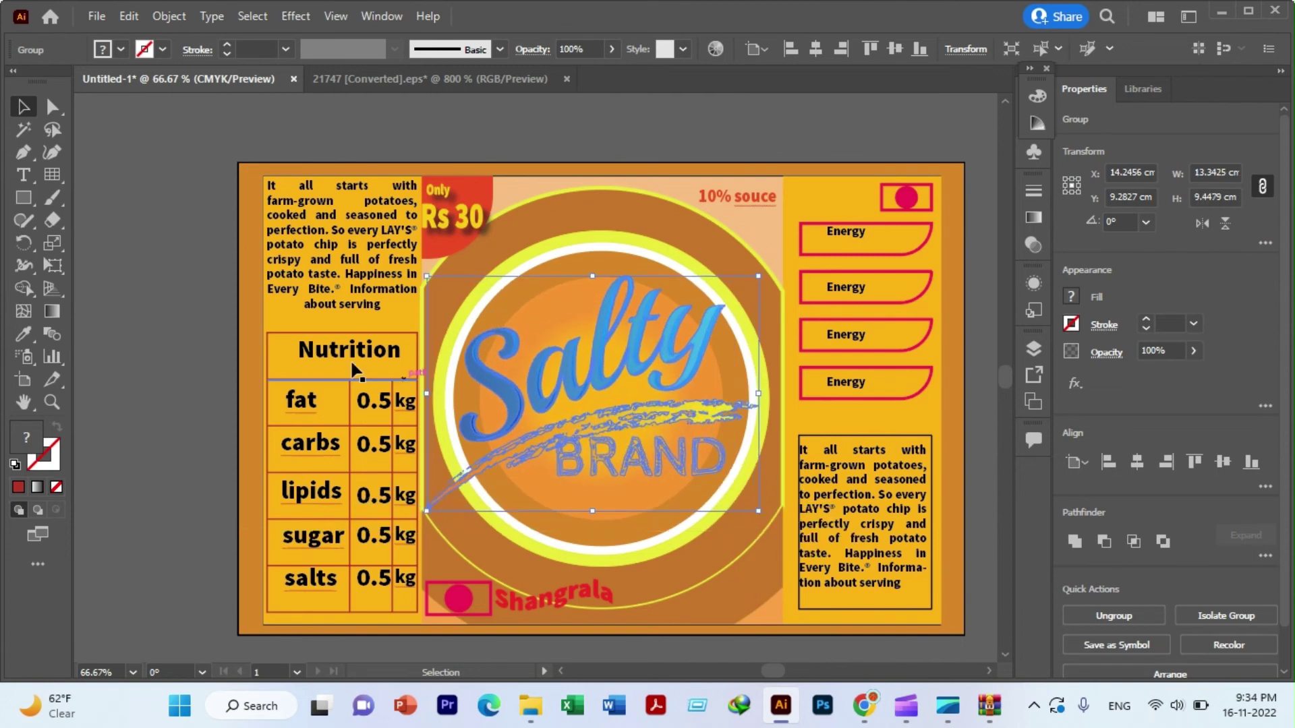
left_click(197, 261)
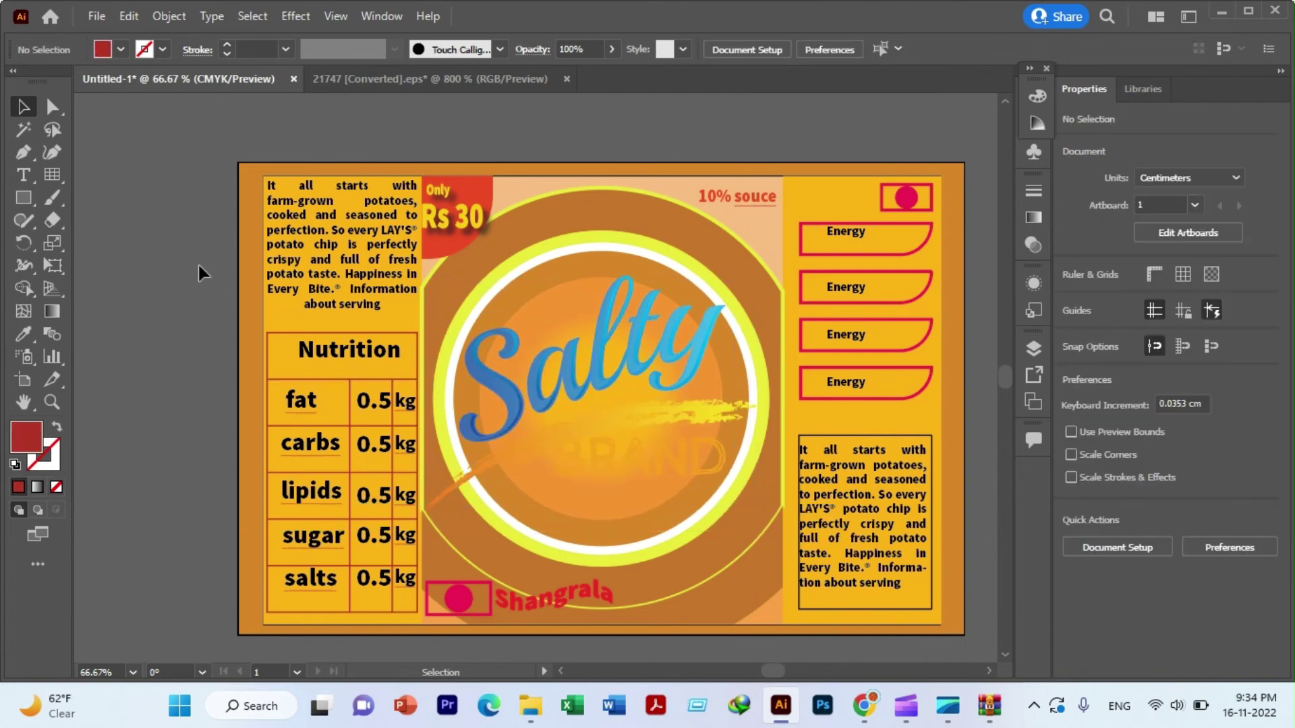
- Ungroup the Salty BRAND logo and select the swoosh under Salty
left_click(649, 410)
right_click(650, 407)
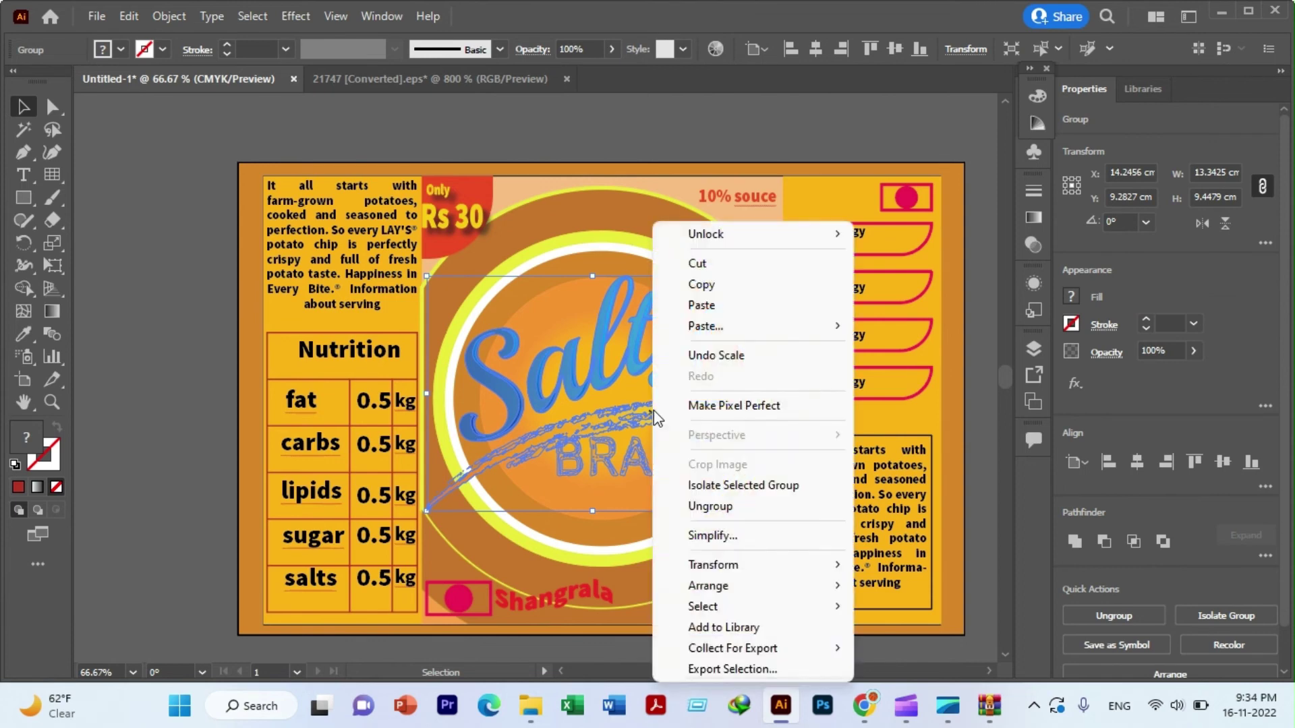
left_click(708, 503)
left_click(236, 313)
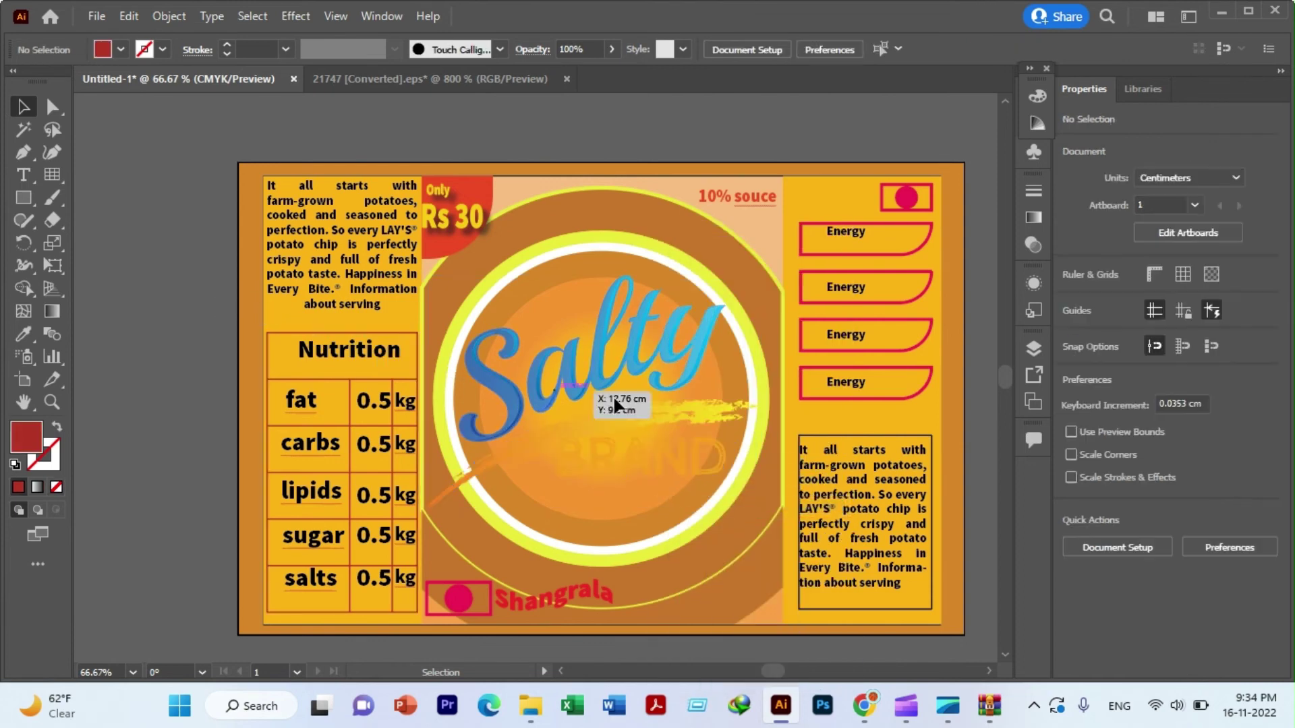
left_click(655, 413)
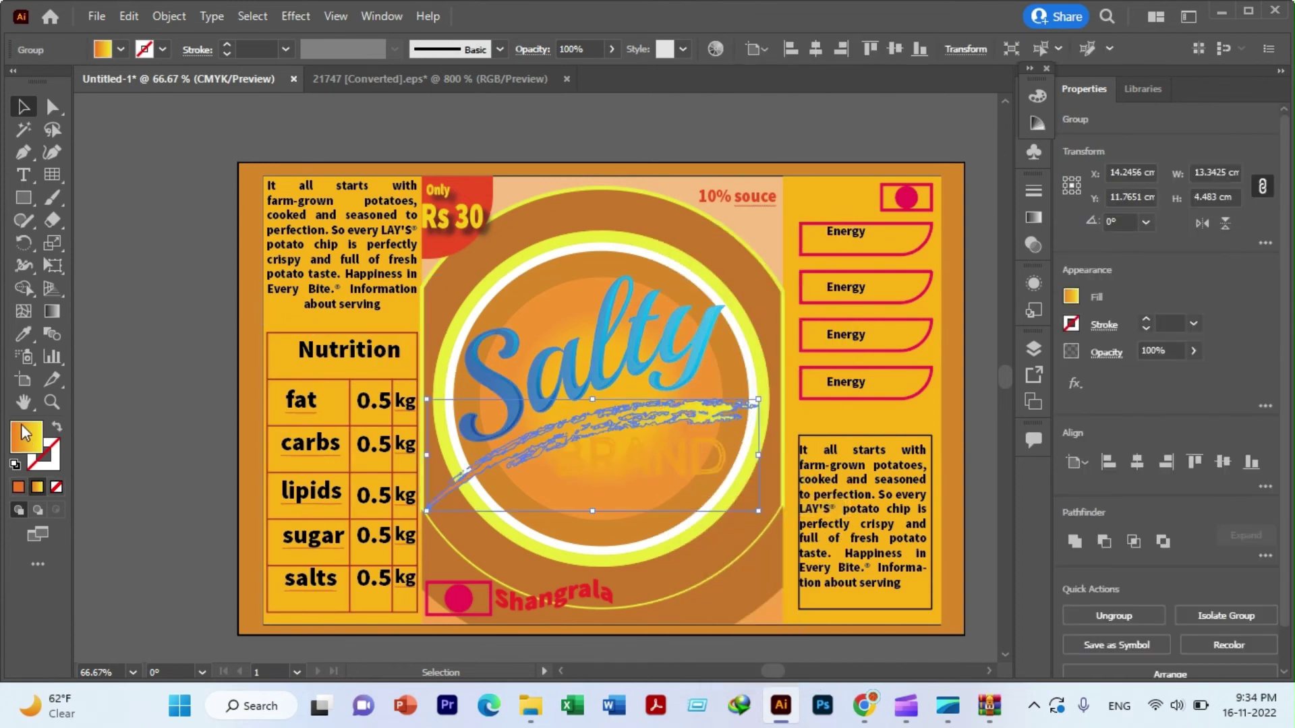
- Sample the label's orange onto the swoosh with the Eyedropper
left_click(24, 333)
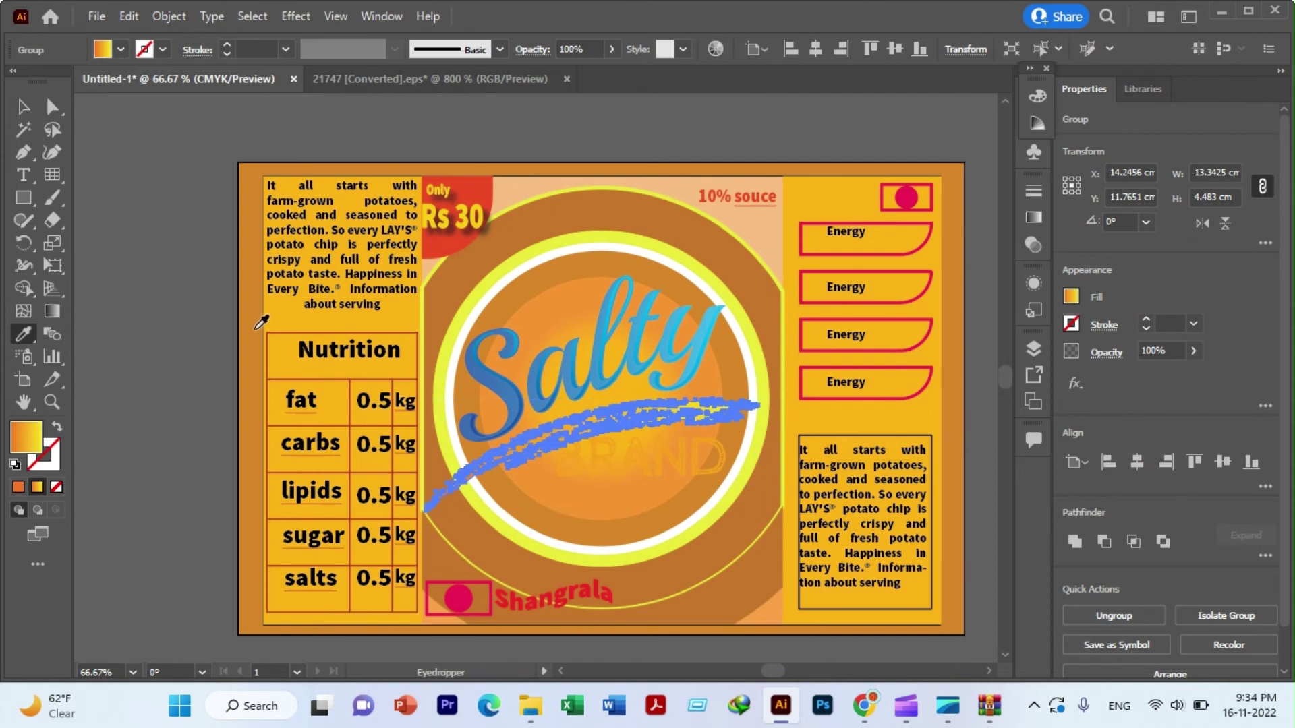
left_click(256, 328)
left_click(24, 107)
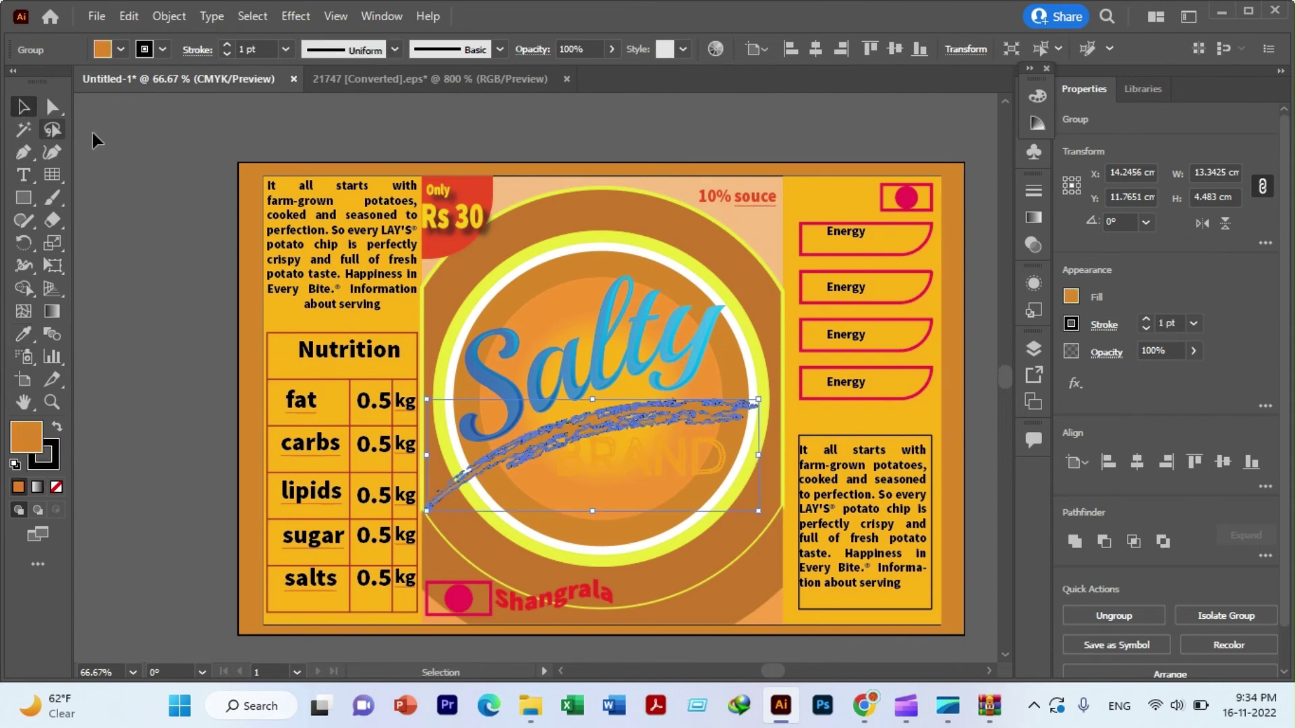
left_click(93, 133)
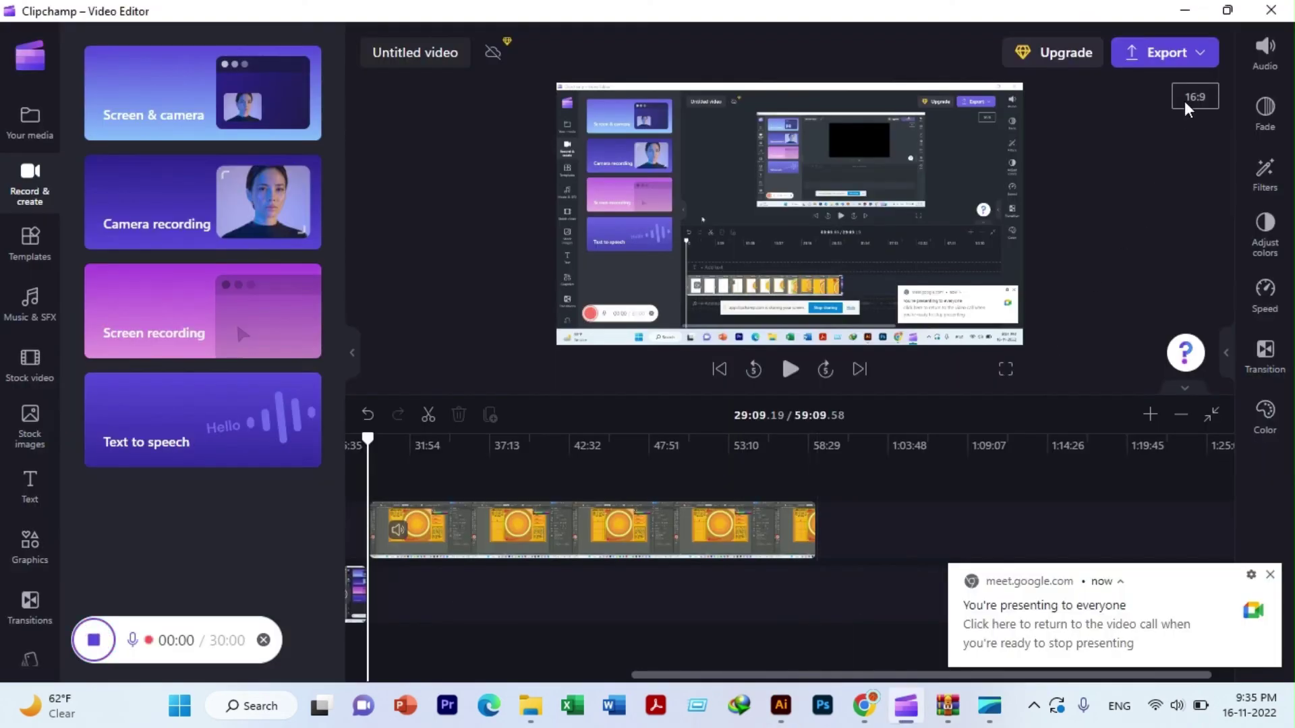
left_click(1183, 12)
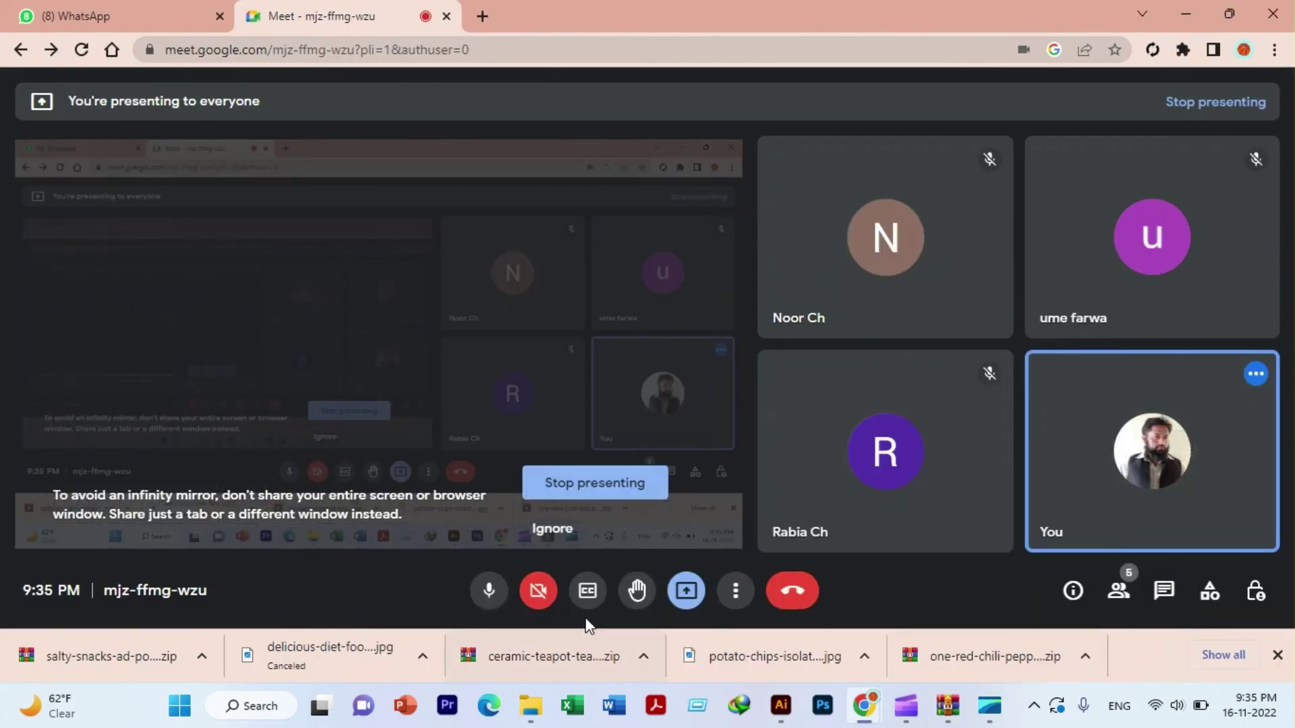
left_click(781, 706)
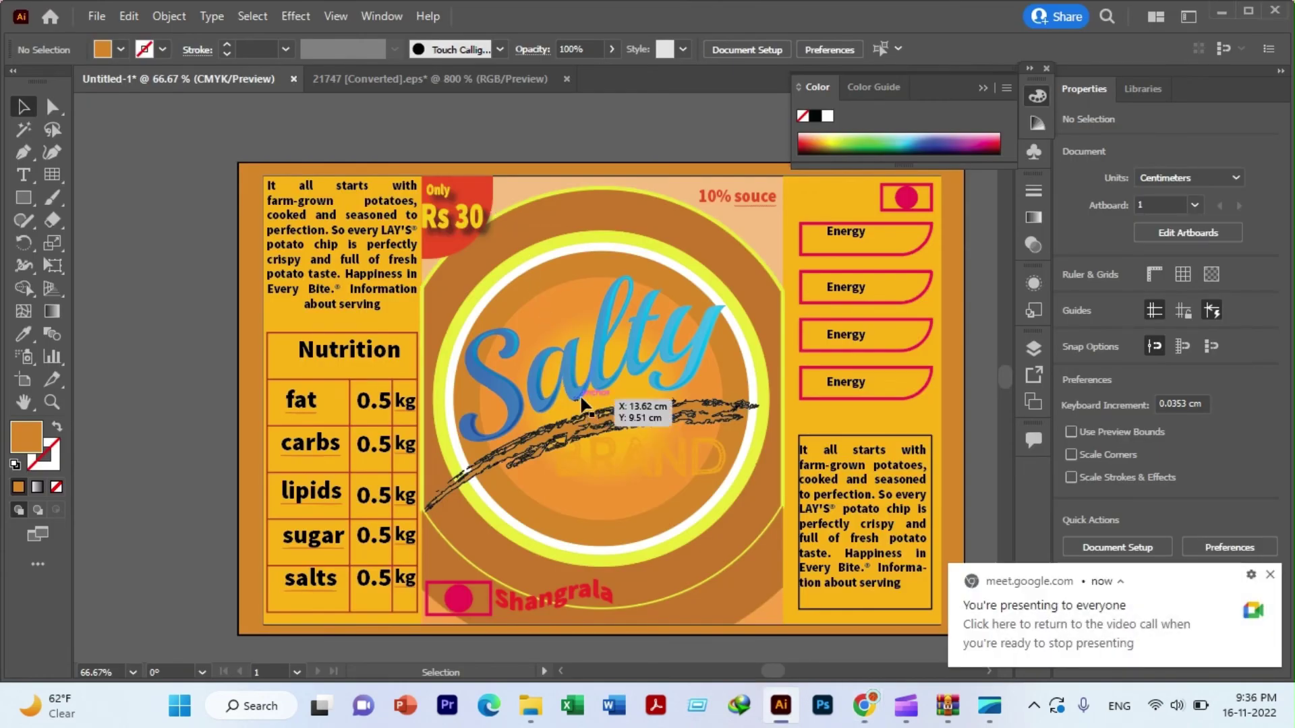
- Remove the stroke from the swoosh under Salty
left_click(569, 423)
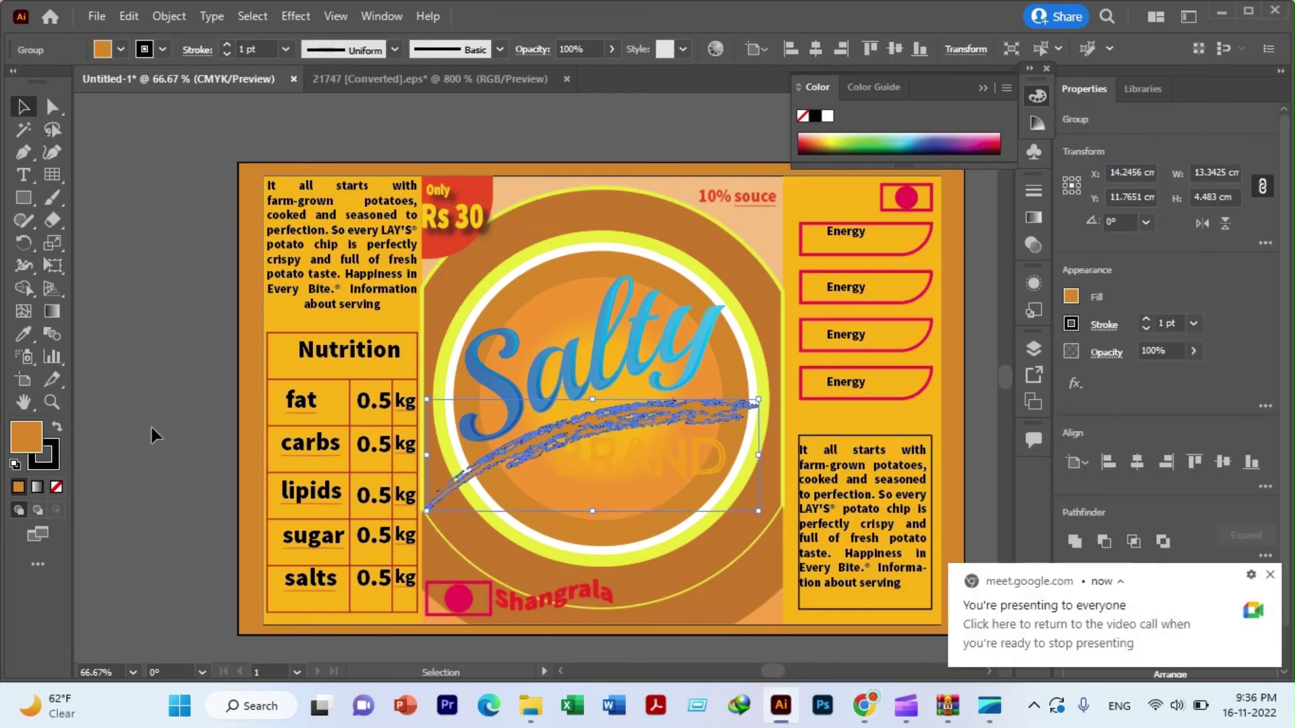
left_click(54, 465)
left_click(58, 485)
left_click(125, 402)
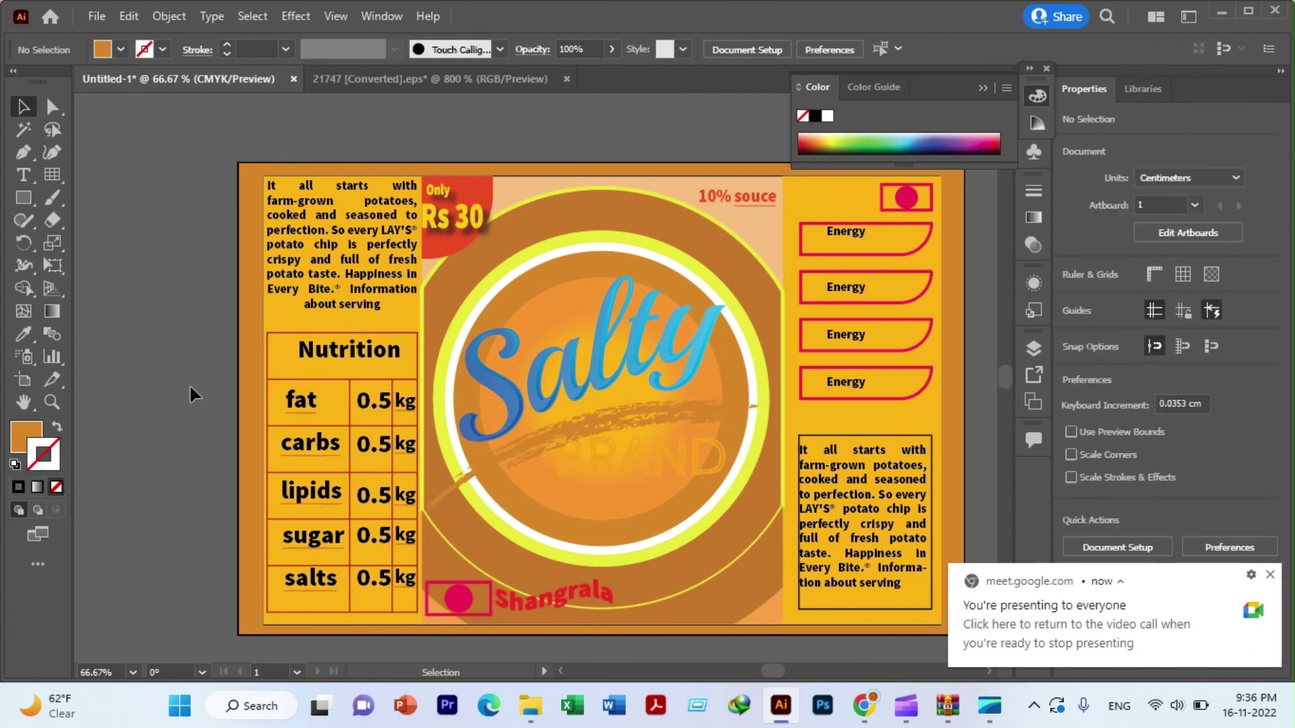
left_click(561, 435)
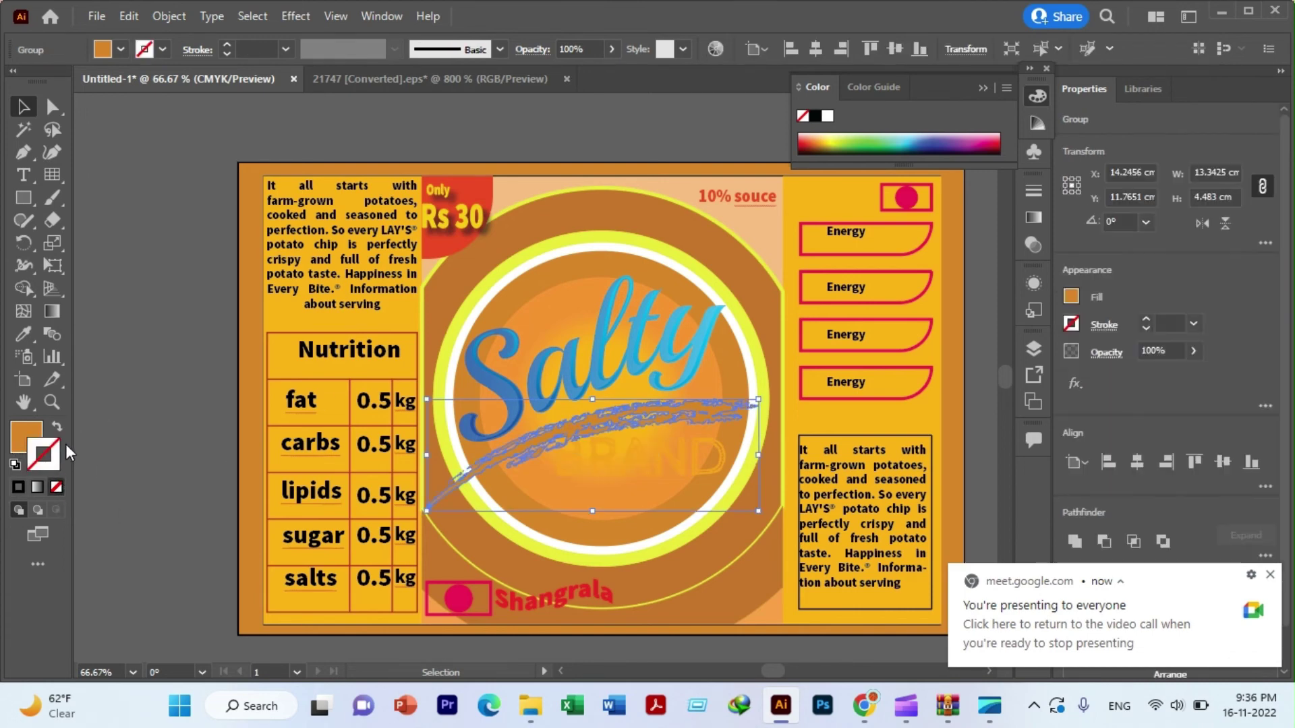
- Fill the swoosh with crimson red F9213C
double_click(25, 437)
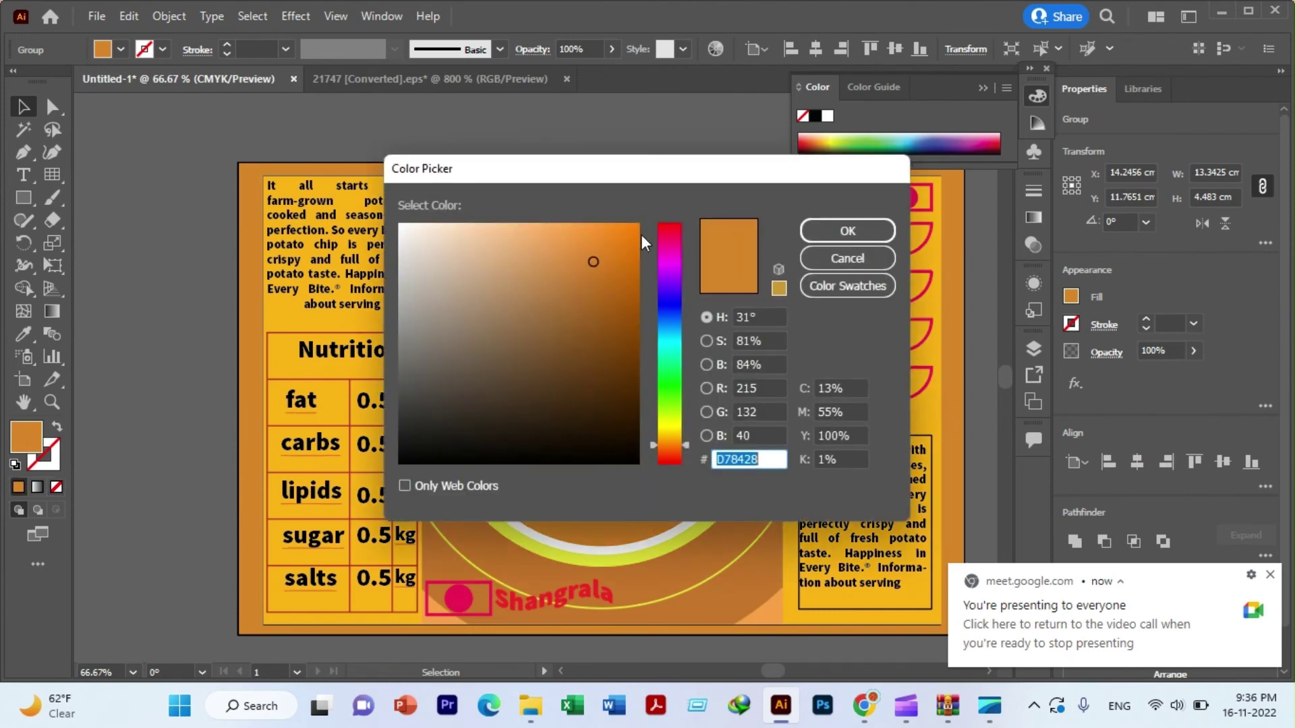
left_click_drag(665, 238, 656, 221)
left_click(607, 229)
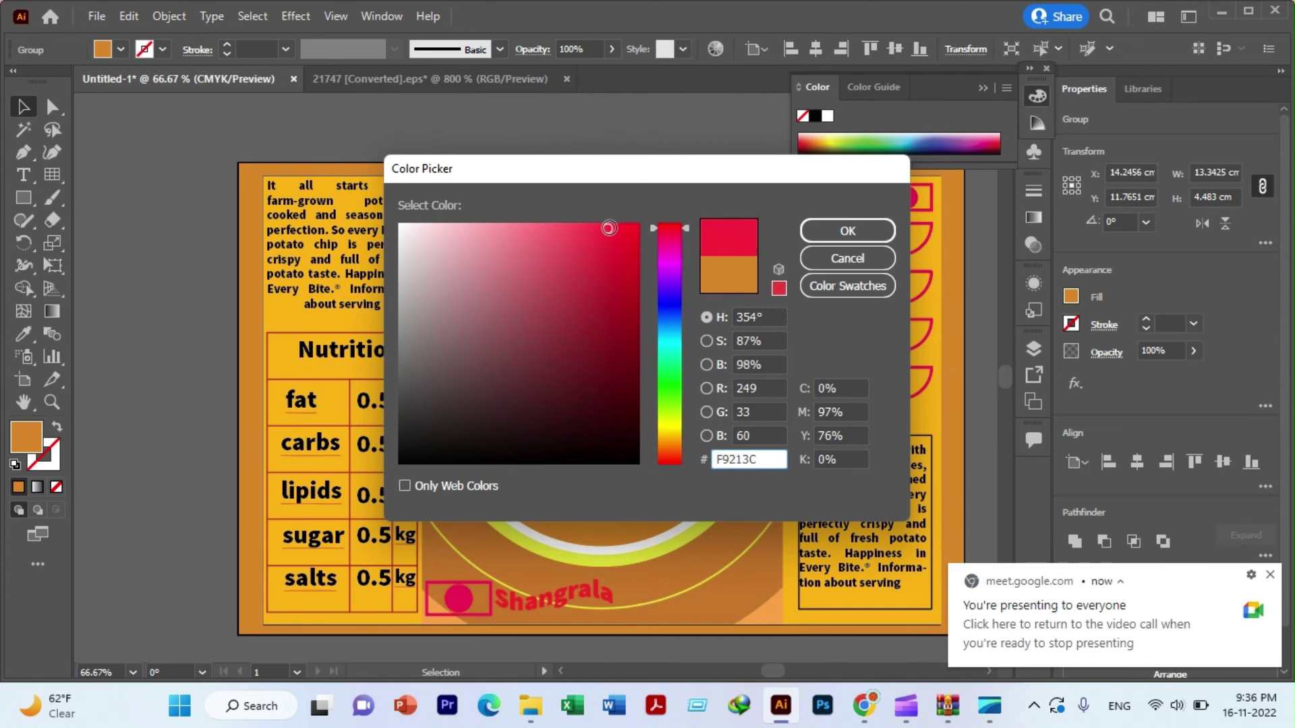
left_click(808, 233)
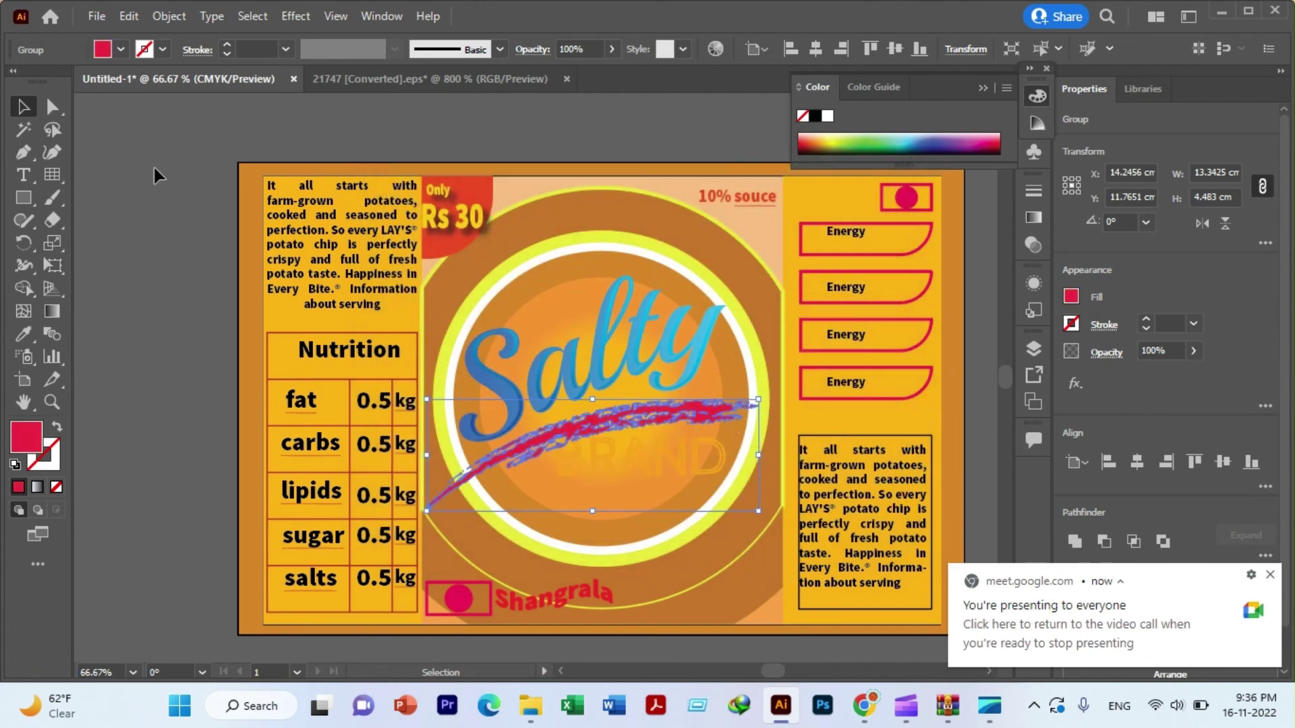
left_click(155, 172)
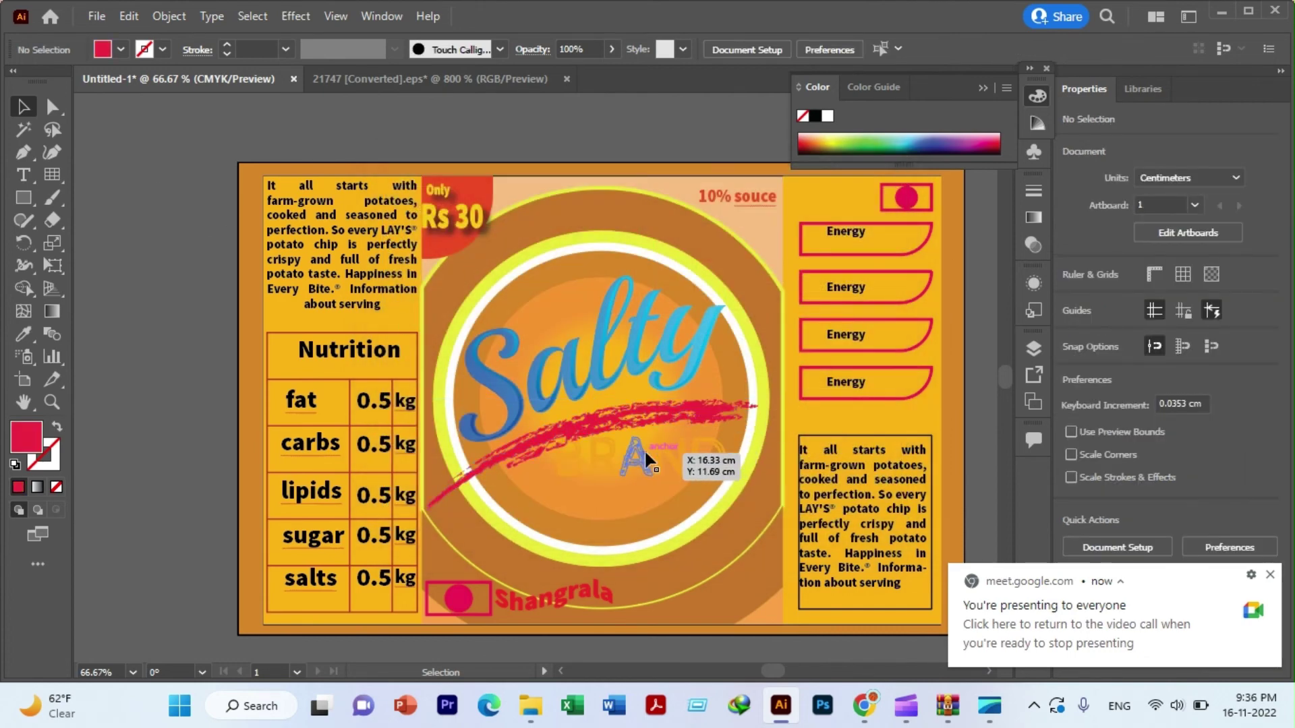
- Delete the BRAND text from the label's circle
left_click(645, 453)
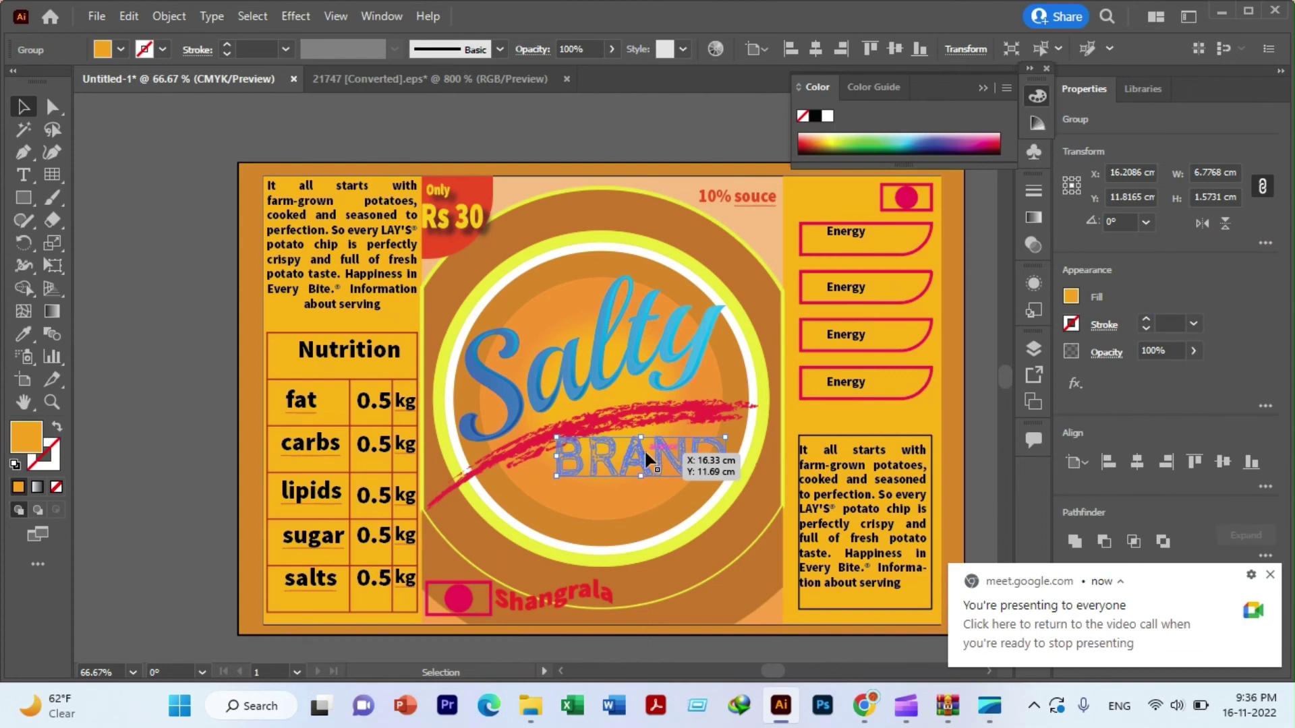
key("Delete")
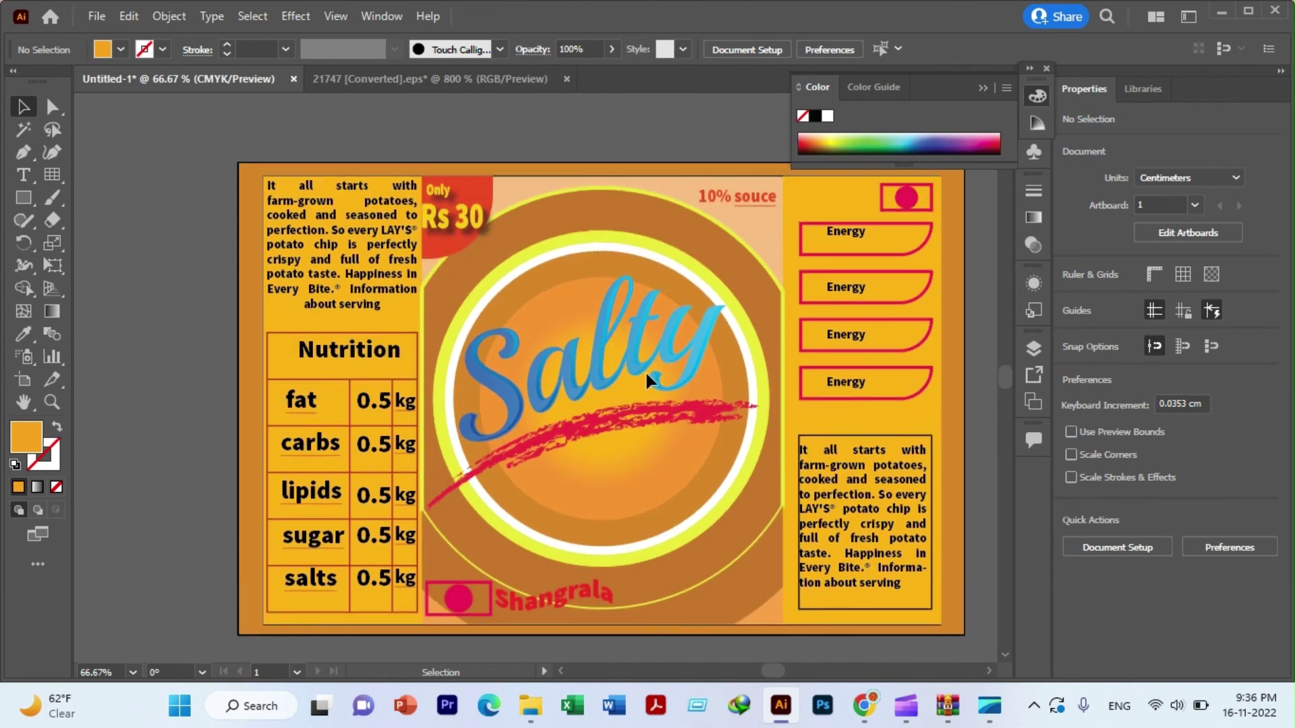
scroll(633, 471, "up", 1)
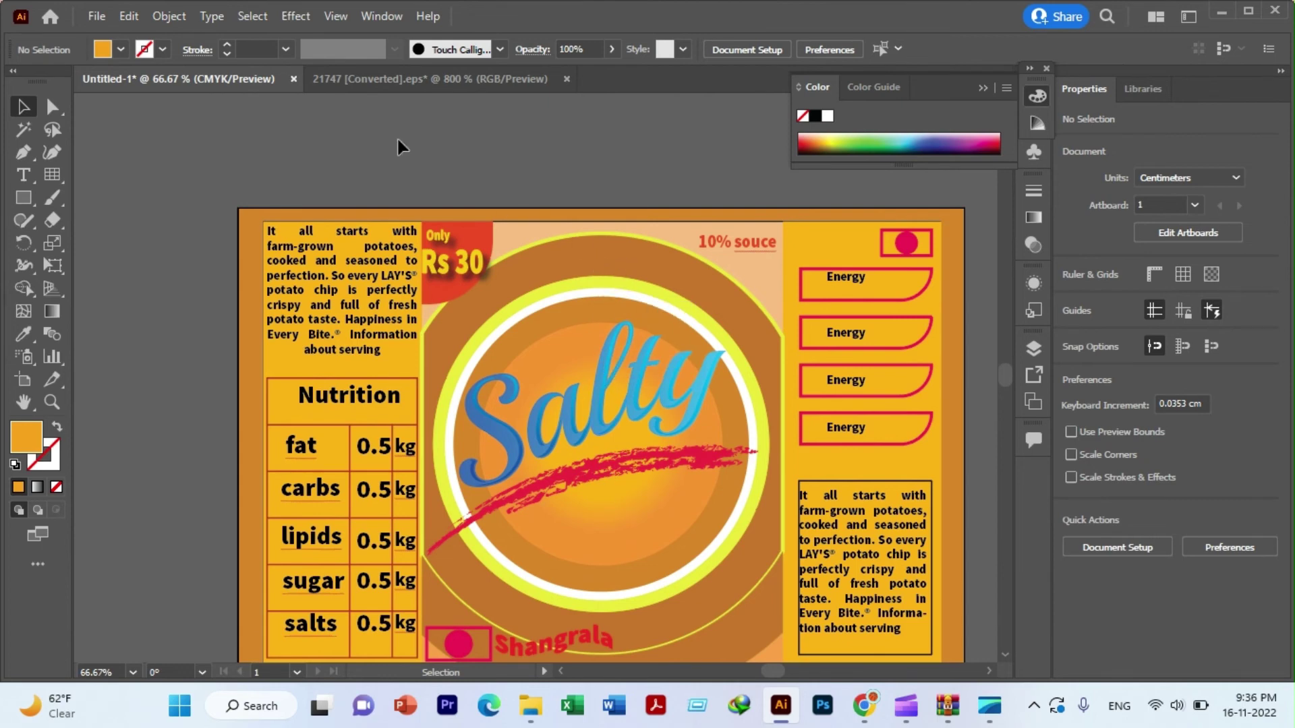
- Select and copy the NATURAL INGREDIENTS text in the 21747 poster
left_click(402, 75)
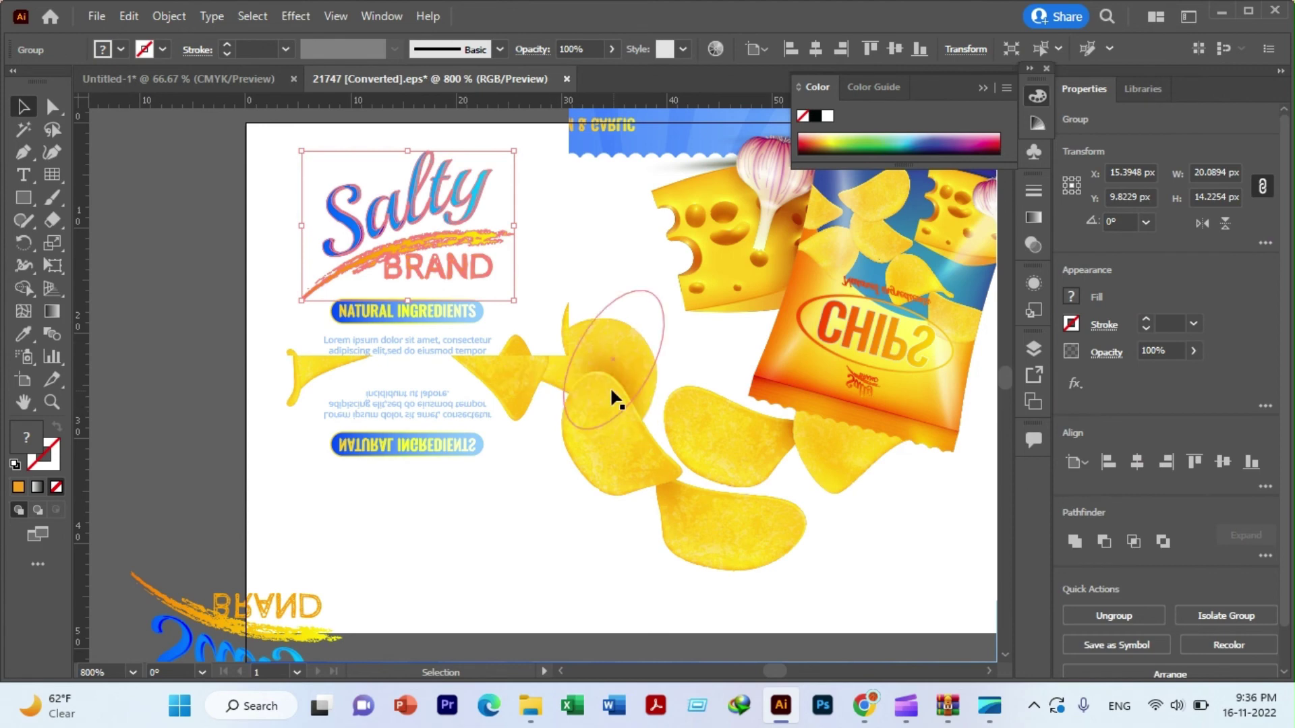
left_click(607, 384)
left_click(614, 474)
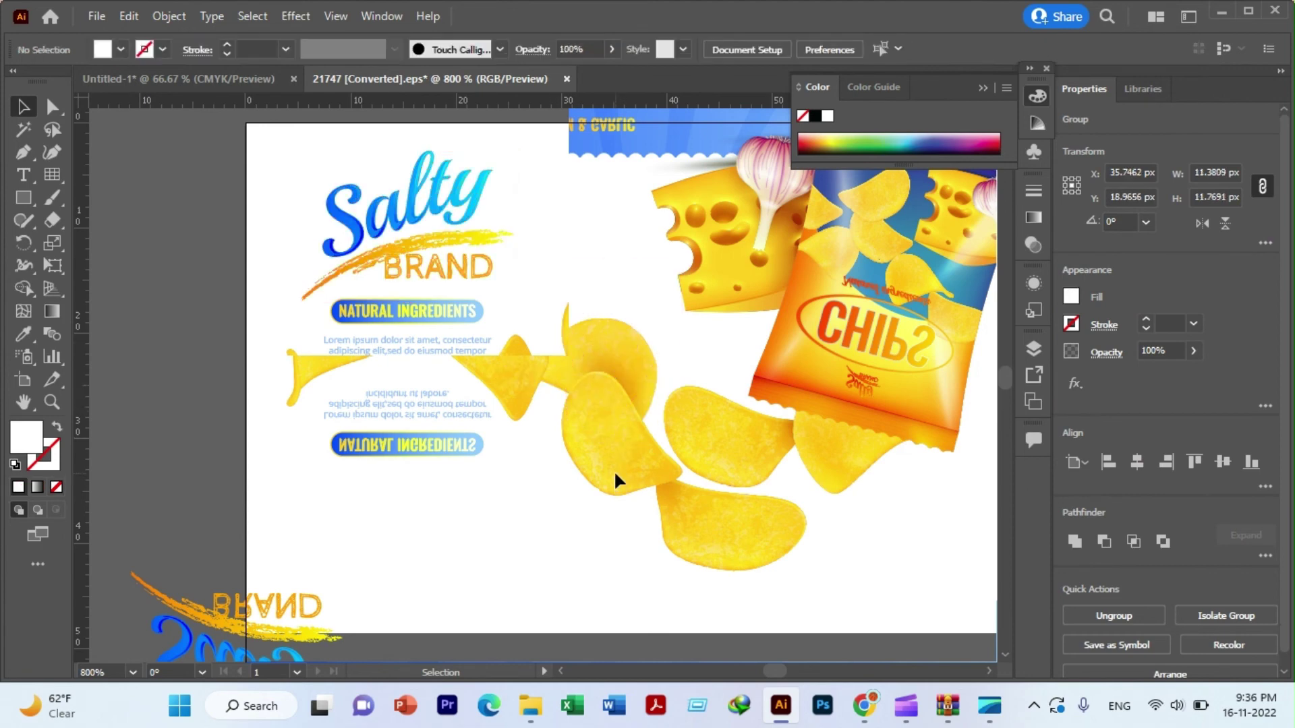
scroll(648, 397, "up", 3)
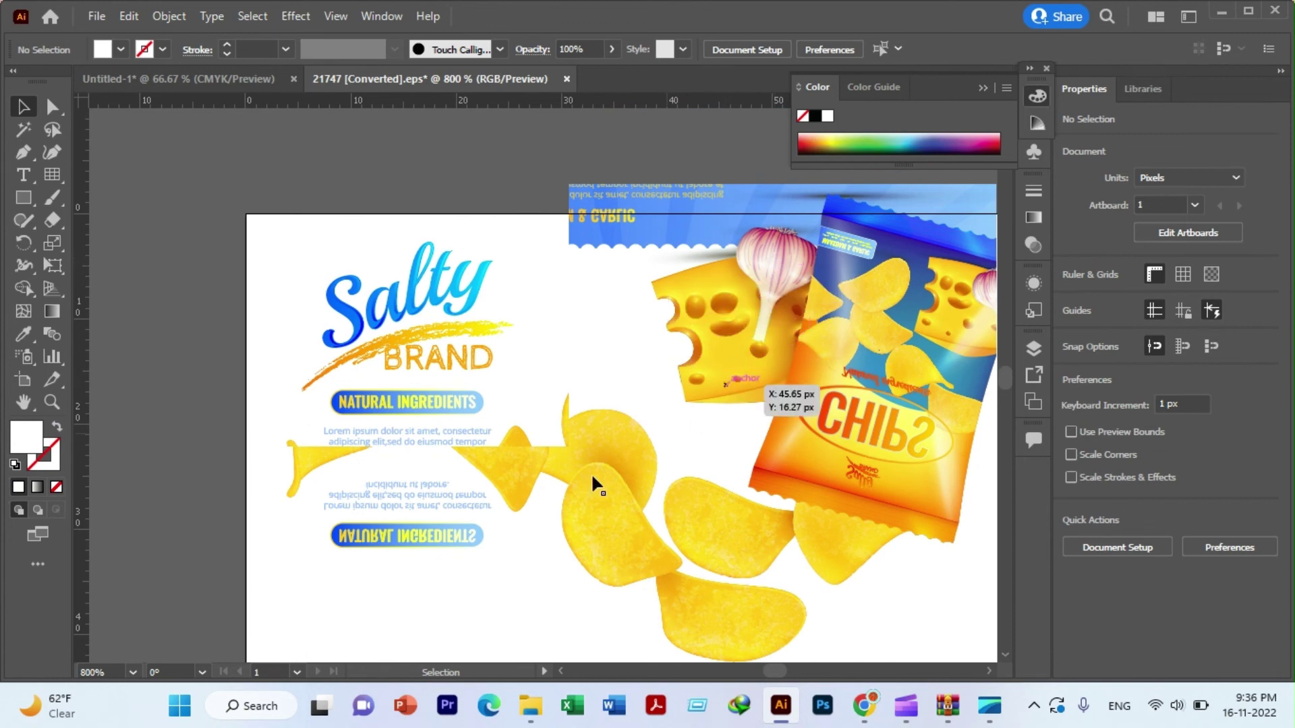
left_click(408, 405)
double_click(409, 405)
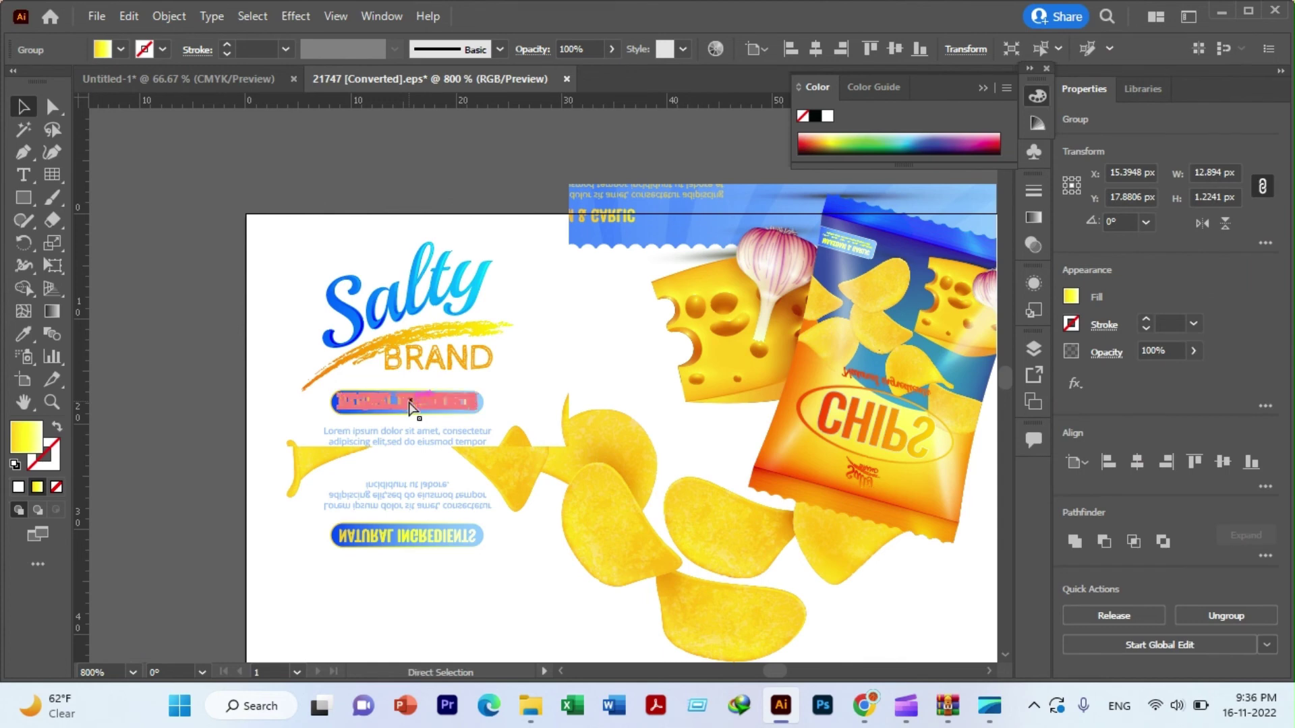
- Paste NATURAL INGREDIENTS into the label, enlarge to about 9.87 cm, and place it above the circle
left_click(180, 79)
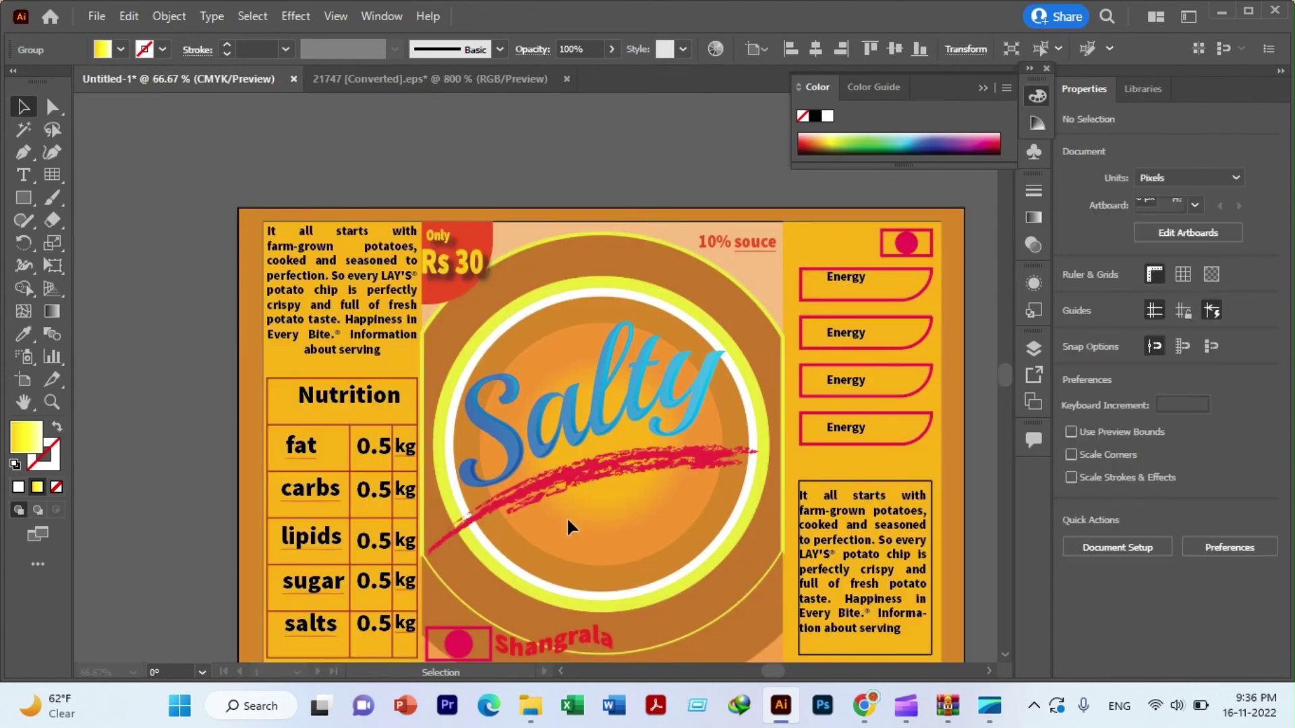
scroll(573, 523, "down", 1)
key("a")
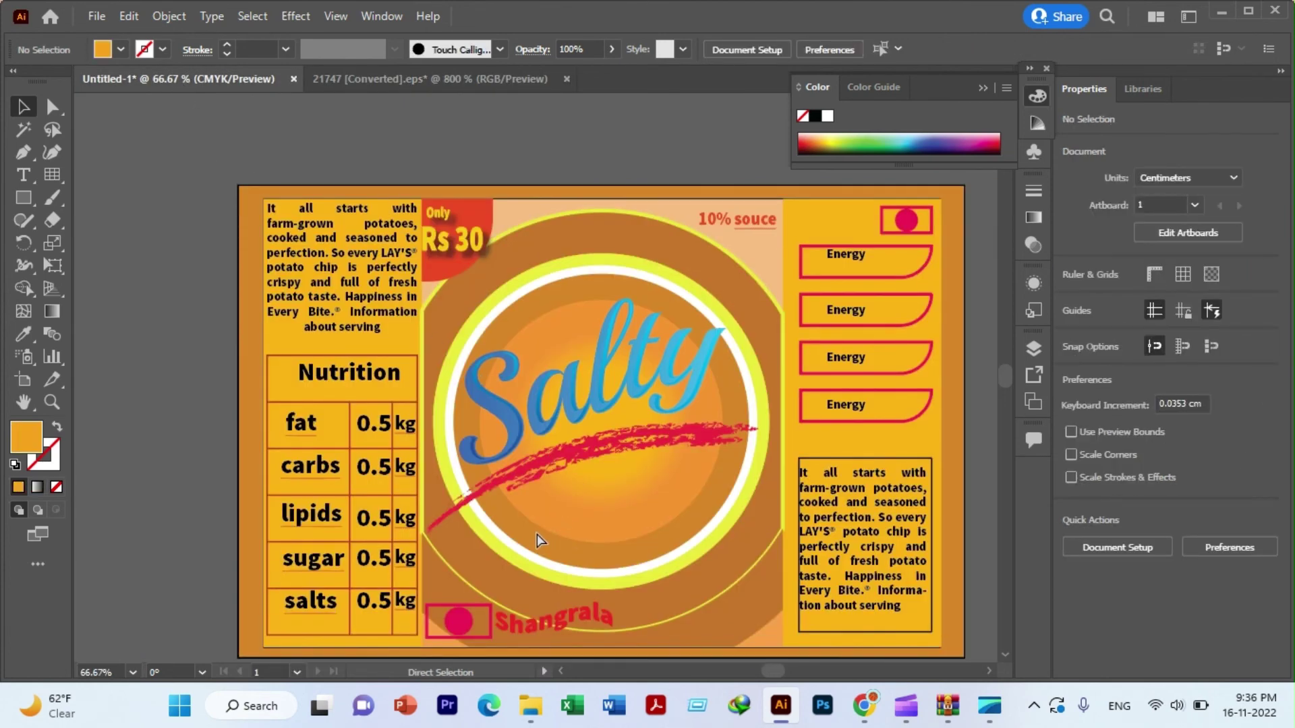
left_click(536, 534, "ctrl")
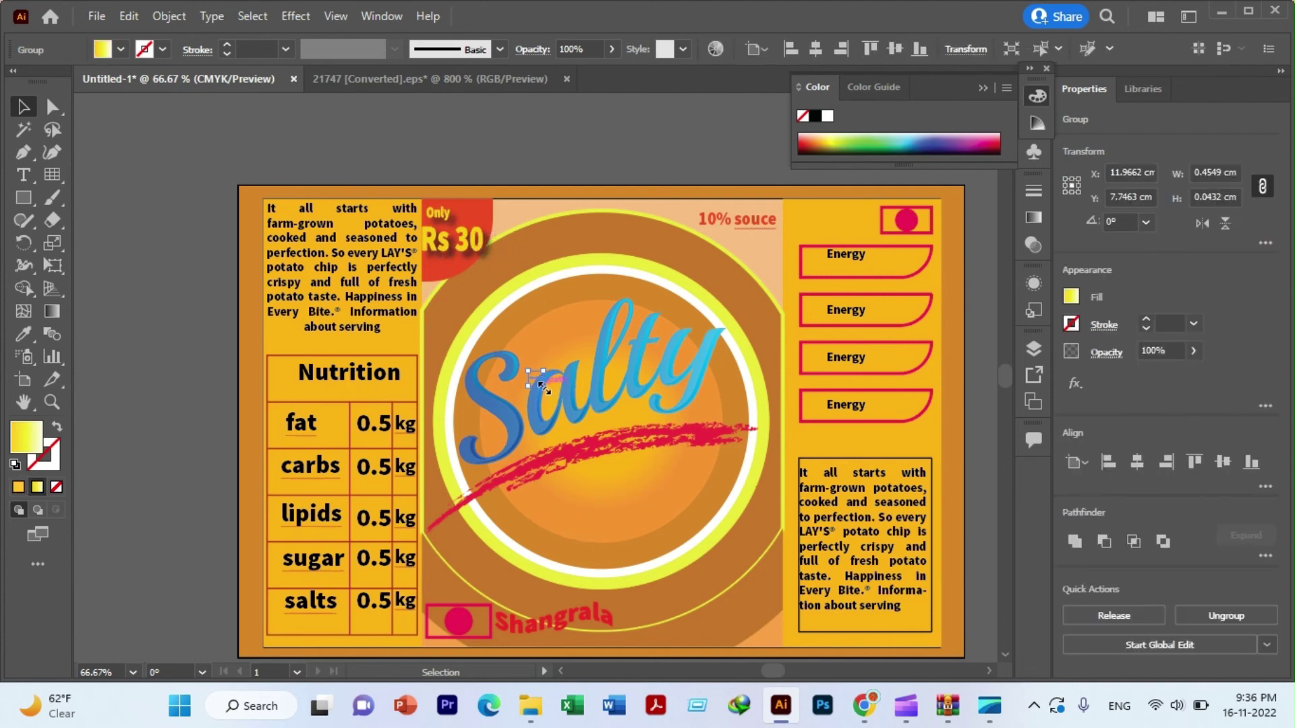
mouse_move(540, 385)
left_mouse_down()
mouse_move(702, 508)
mouse_move(674, 432)
left_mouse_up()
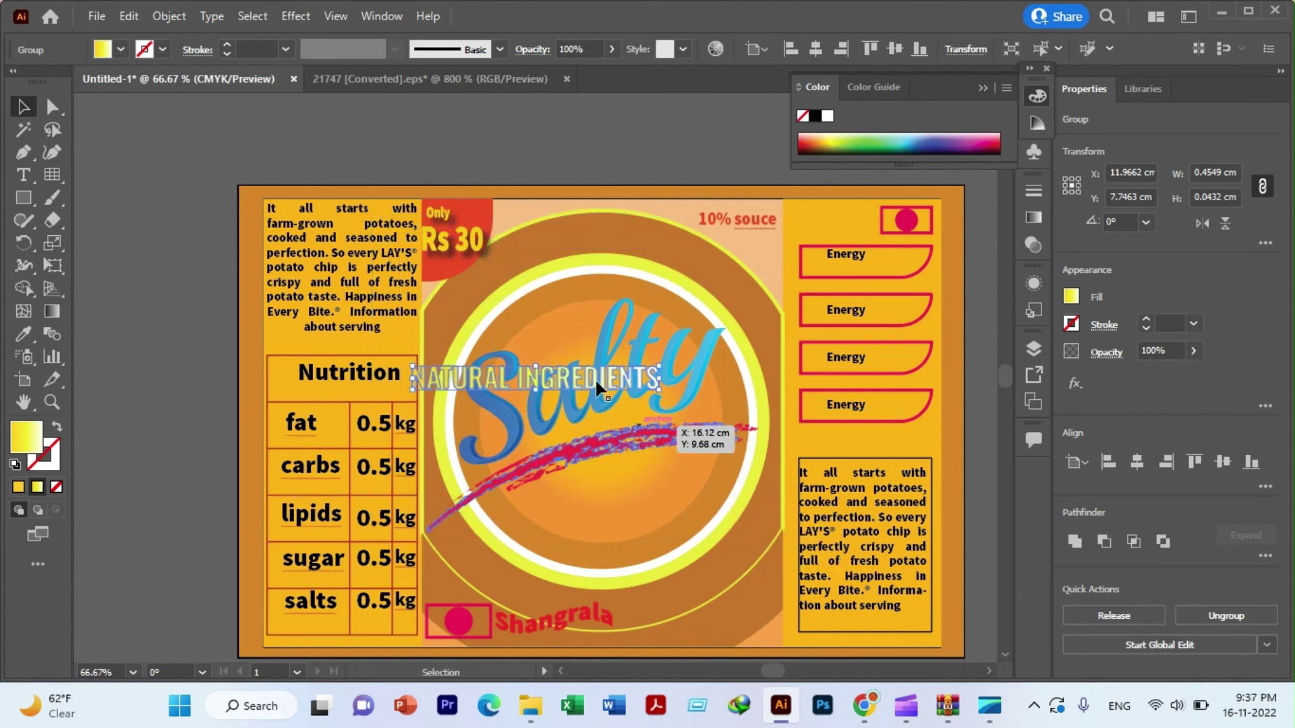
mouse_move(647, 381)
left_mouse_down()
mouse_move(569, 402)
mouse_move(613, 575)
mouse_move(588, 368)
mouse_move(607, 269)
mouse_move(620, 244)
mouse_move(631, 251)
left_mouse_up()
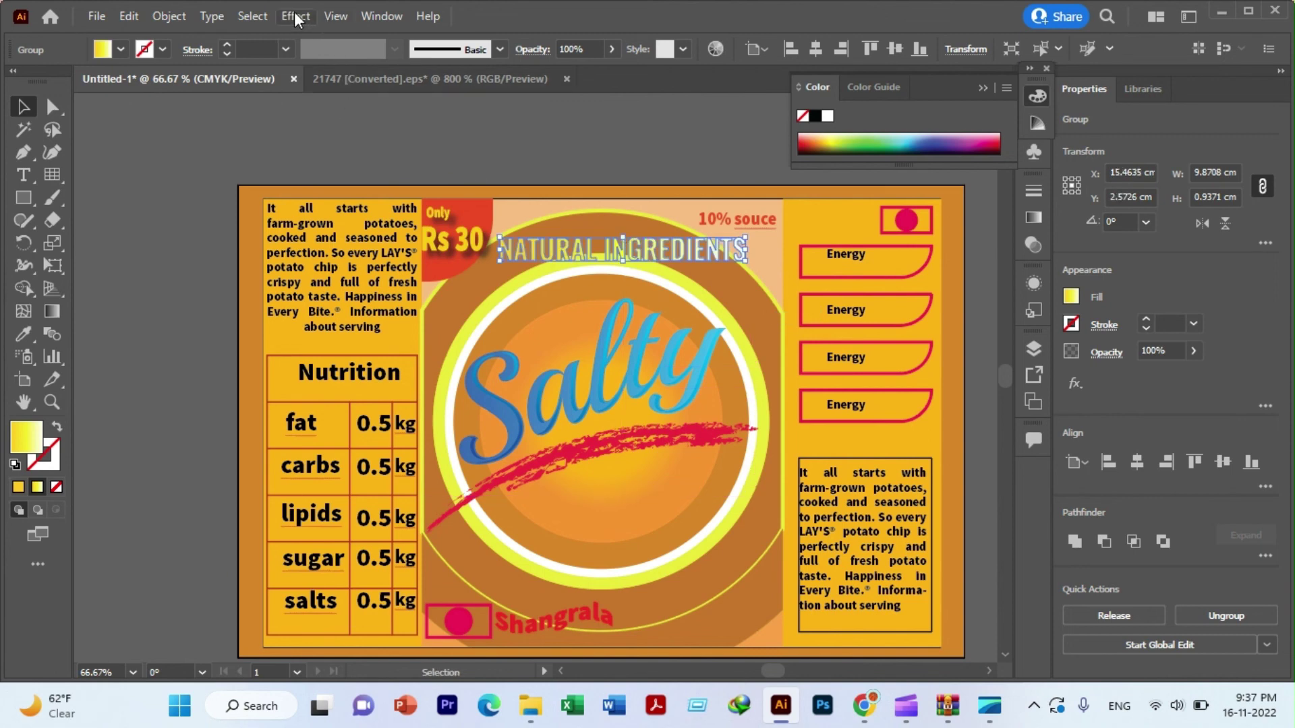
- Warp NATURAL INGREDIENTS with a horizontal Arc at 51% bend
left_click(294, 11)
mouse_move(318, 261)
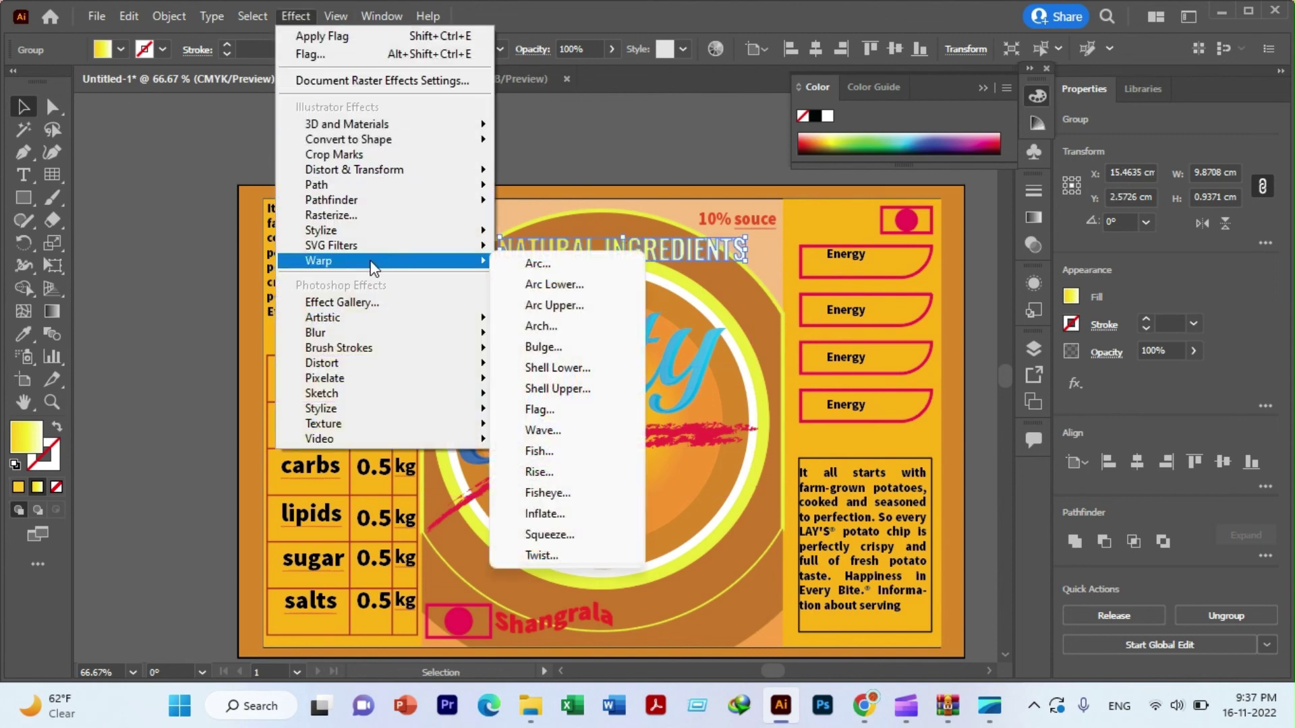
left_click(536, 264)
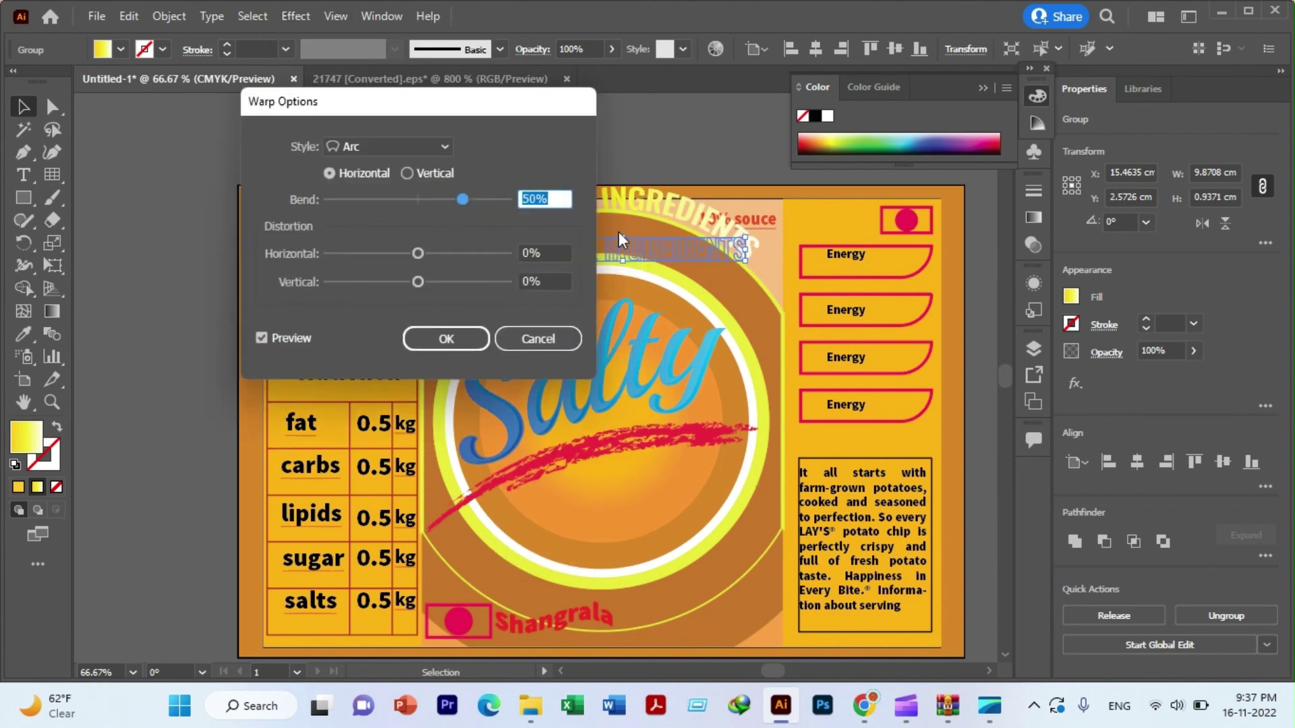
left_click_drag(426, 110, 278, 126)
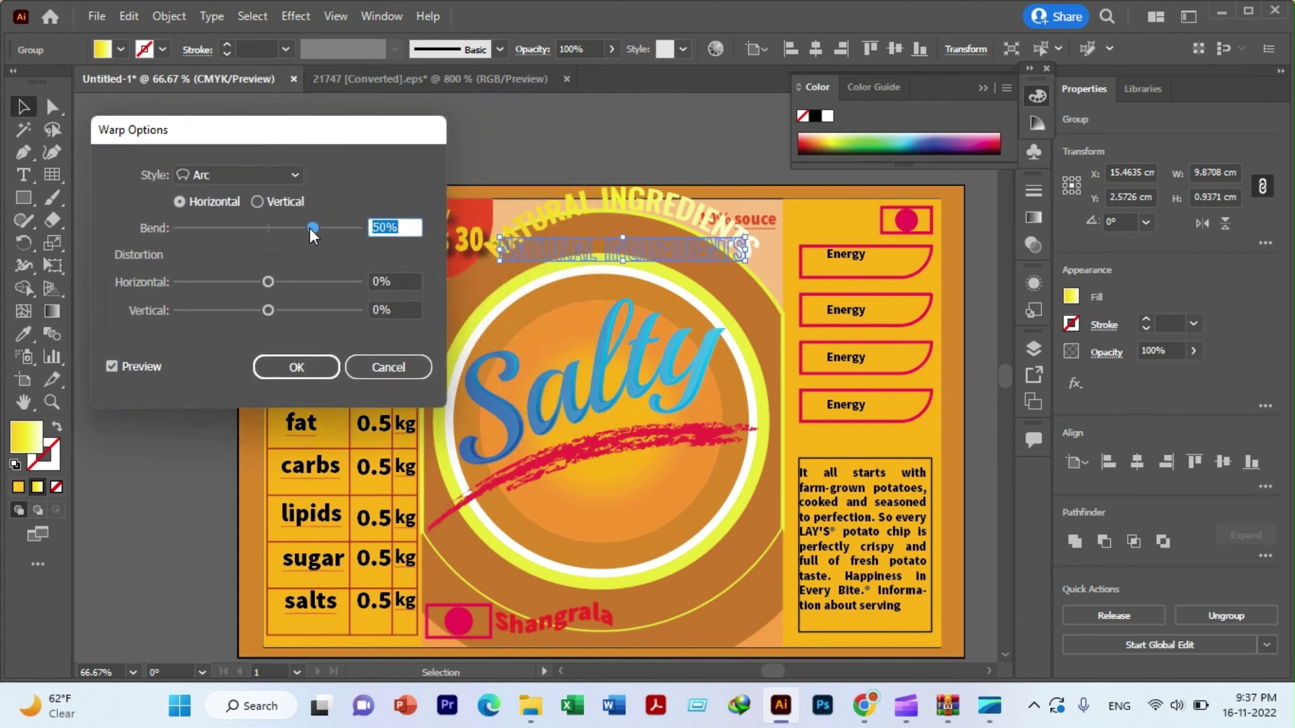
mouse_move(309, 228)
left_mouse_down()
mouse_move(298, 230)
mouse_move(310, 228)
left_mouse_up()
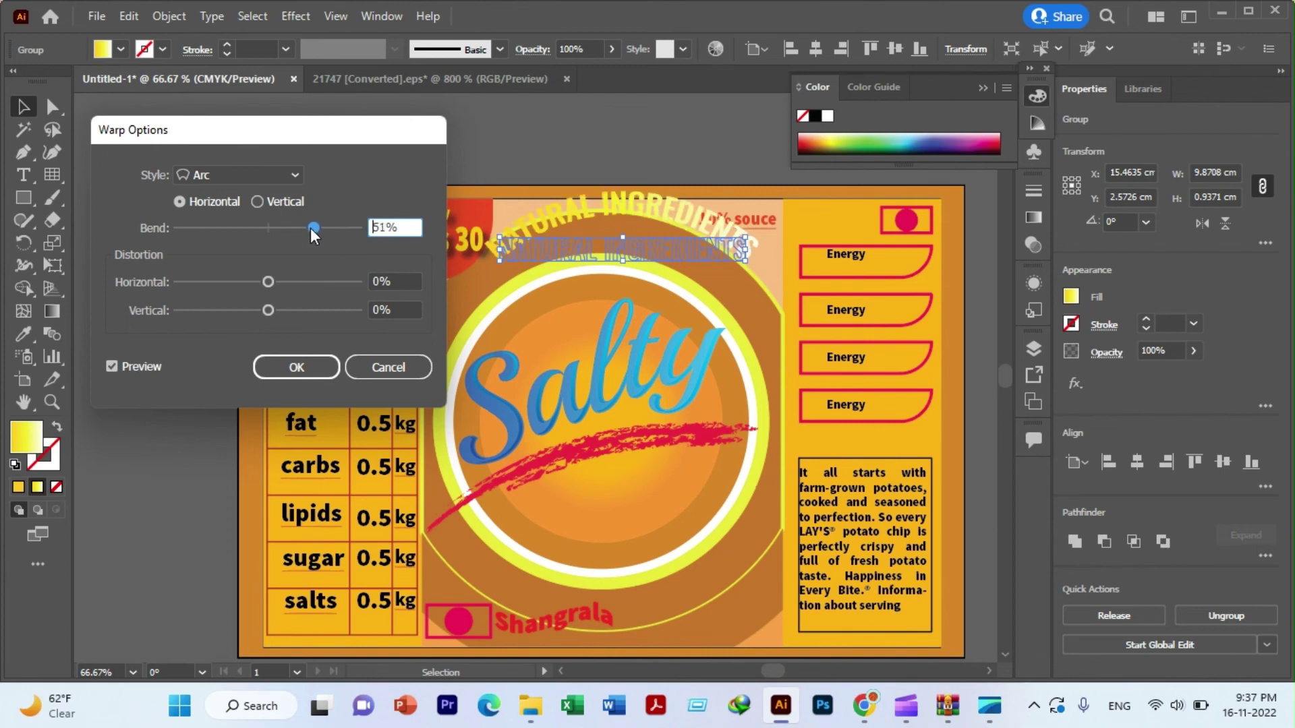
left_click(289, 367)
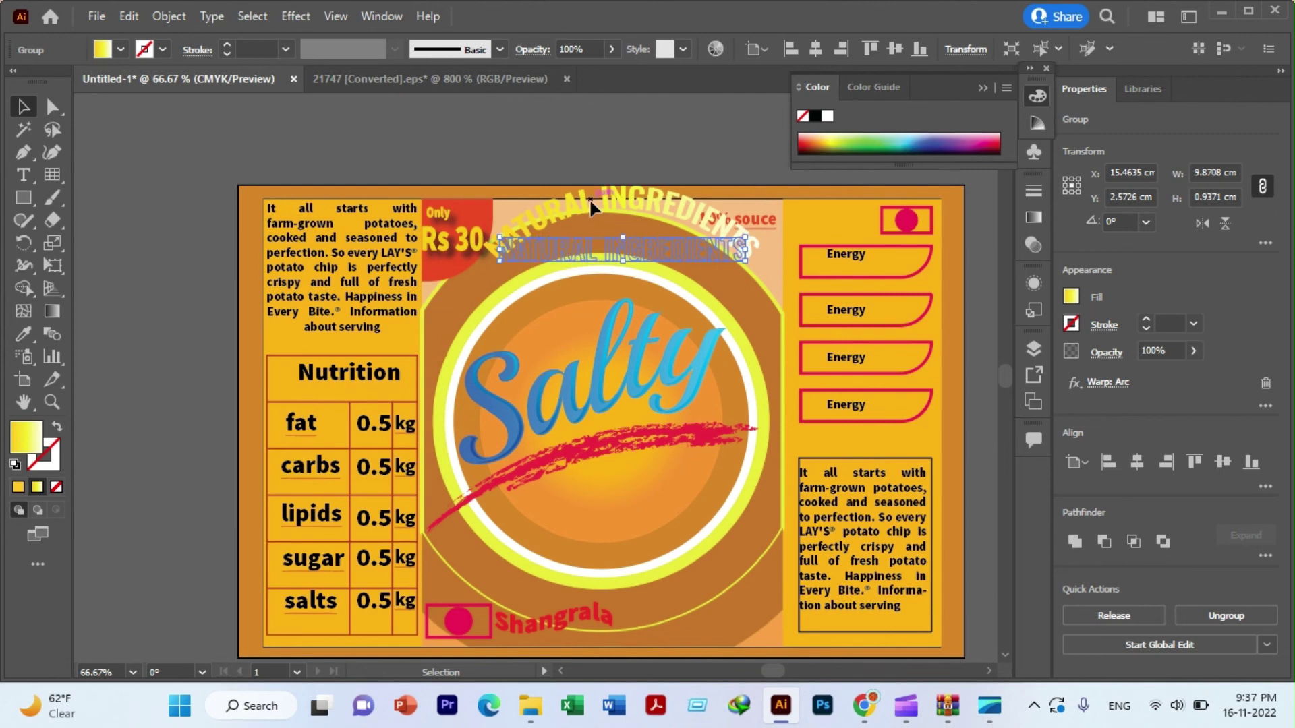
- Nudge the arched NATURAL INGREDIENTS text down and left with the arrow keys
key("Down")
key("Down")
key("Down")
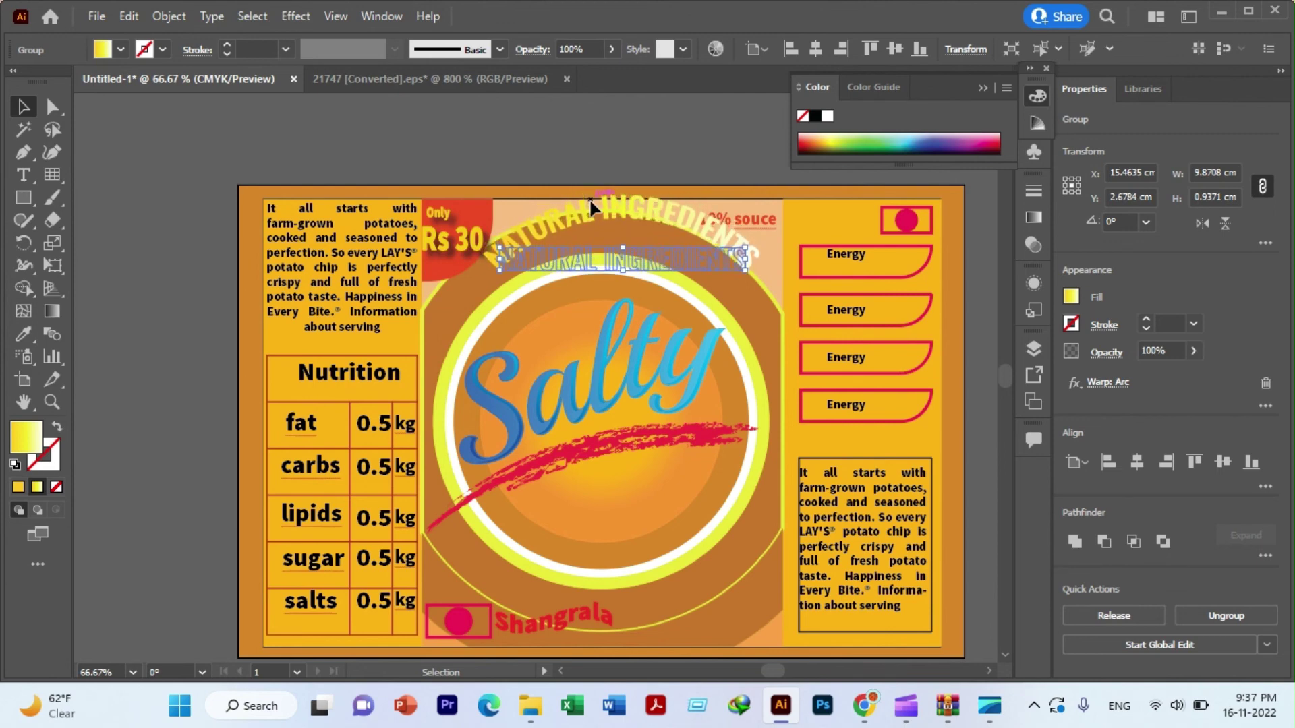
key("Down")
key("Down")
key("Down")
key("Down")
key("Down")
key("Down")
key("Down")
key("Down")
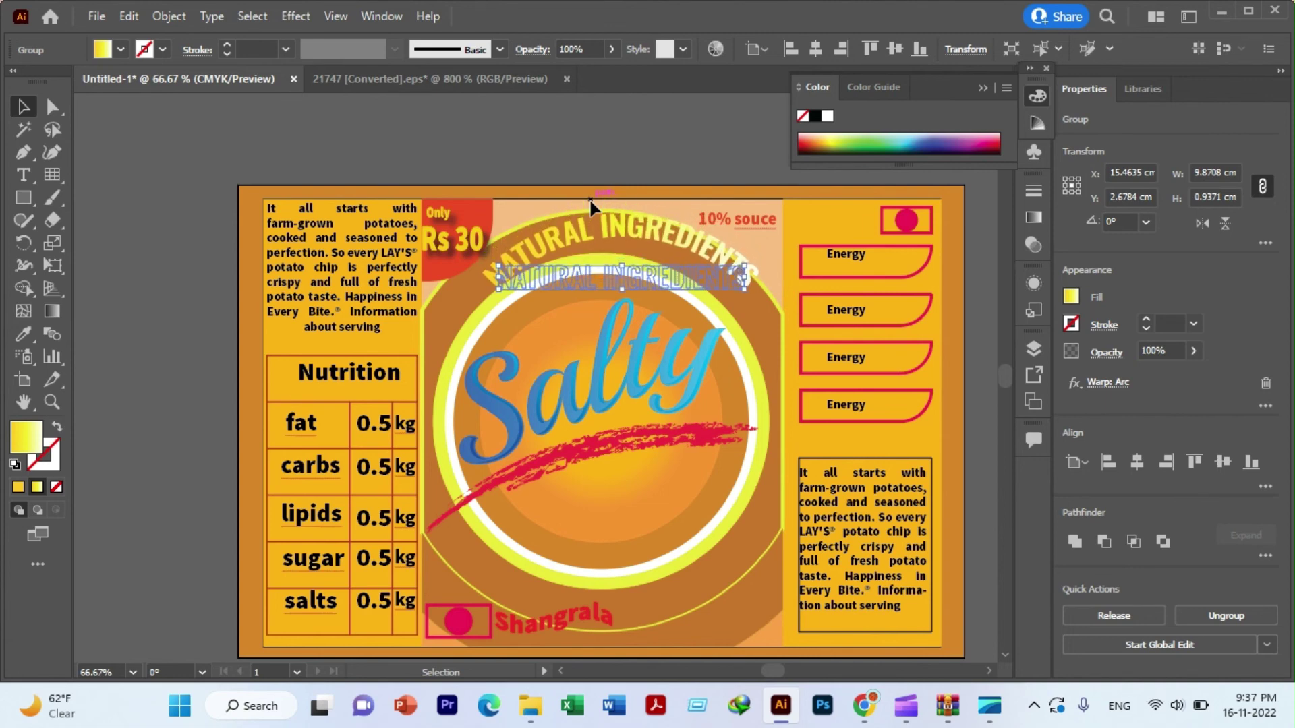
key("Left")
key("Down")
key("Down")
key("Down")
key("Down")
key("Down")
key("Down")
key("Down")
key("Down")
key("Down")
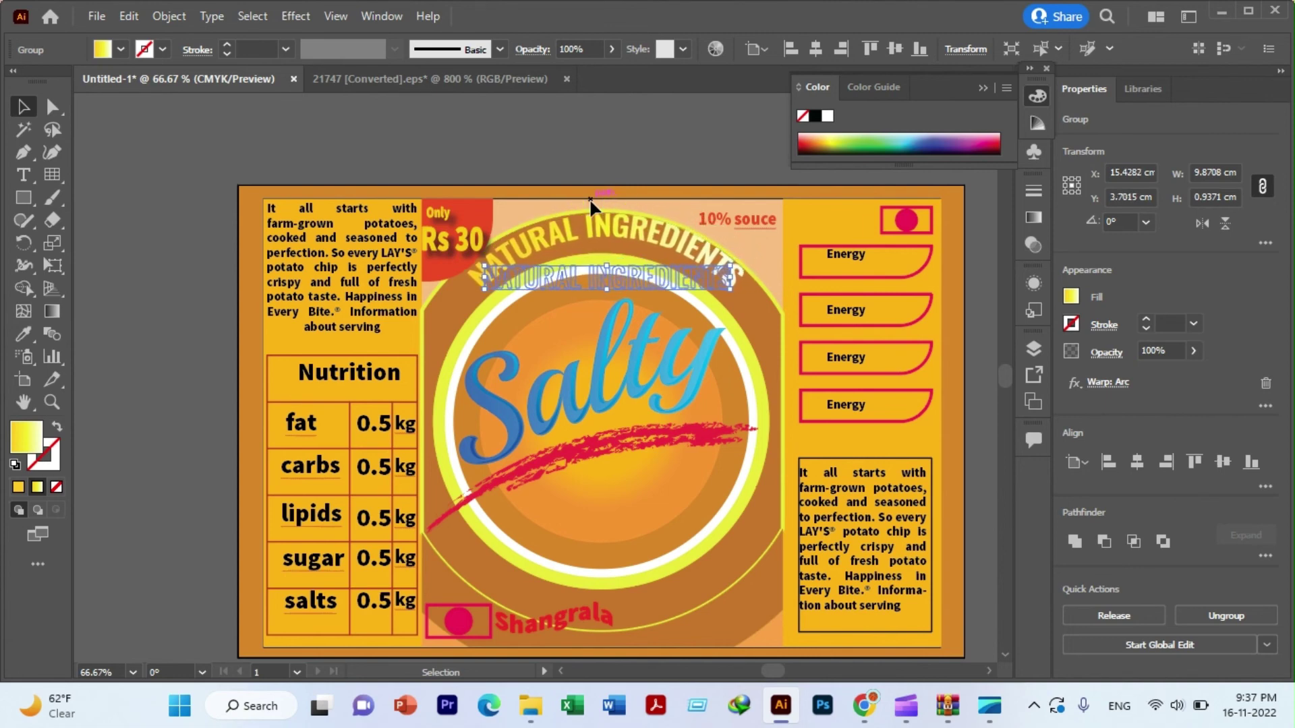
key("Left")
key("Left")
key("Left")
key("Left")
key("Left")
key("Left")
key("Down")
key("Down")
key("Down")
key("Left")
key("Left")
key("Left")
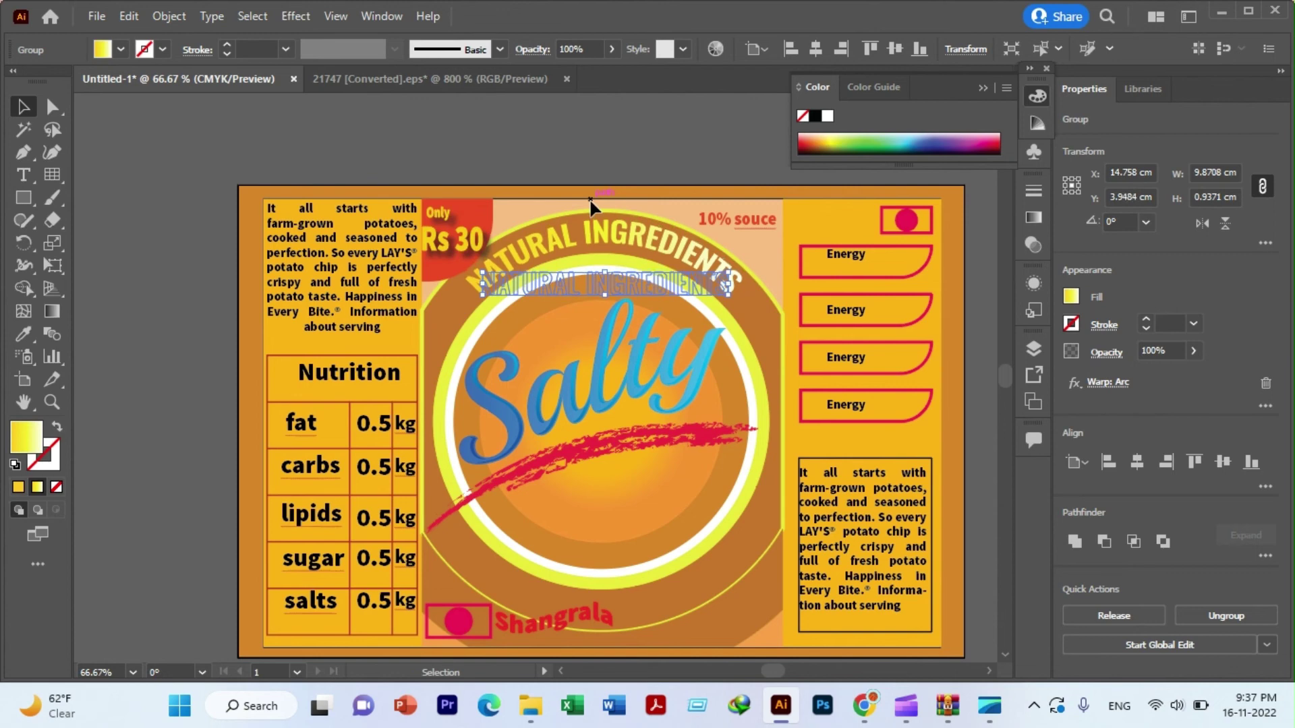
- Drag the arched tagline onto the brown ring above Salty, then deselect
left_click(371, 143)
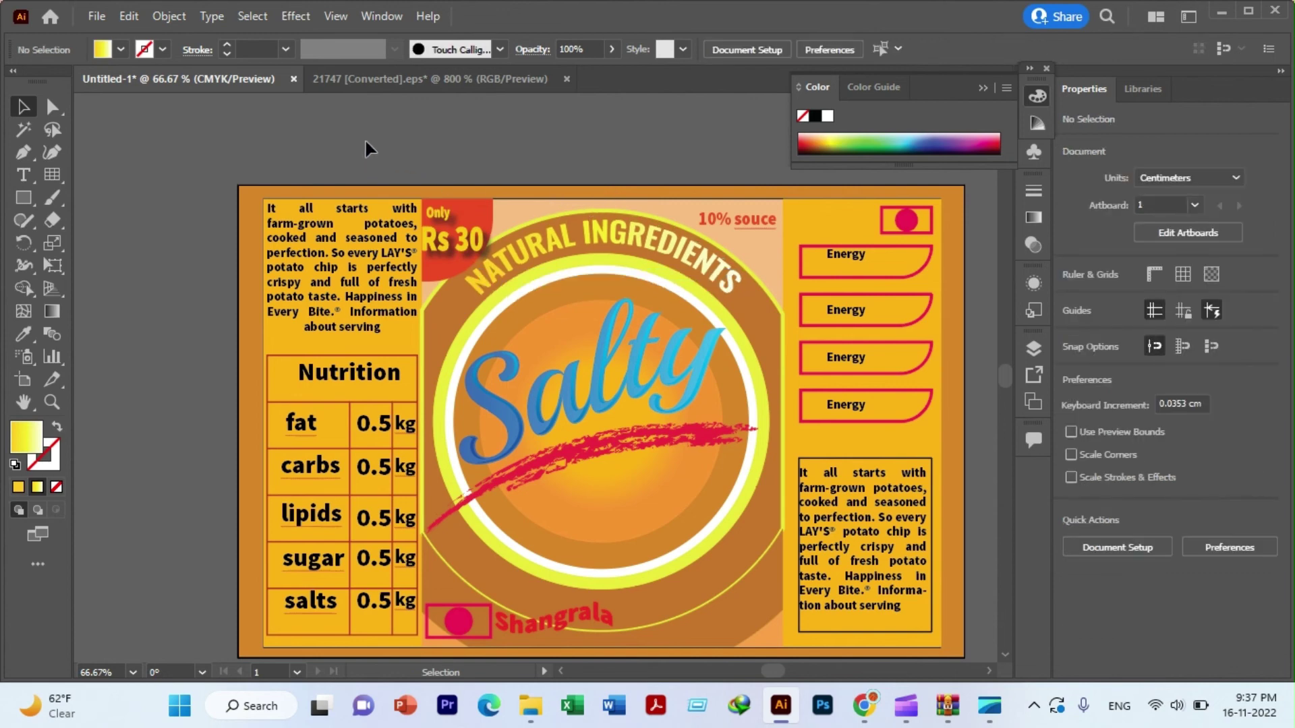
mouse_move(553, 306)
left_mouse_down()
mouse_move(607, 236)
mouse_move(602, 225)
left_mouse_up()
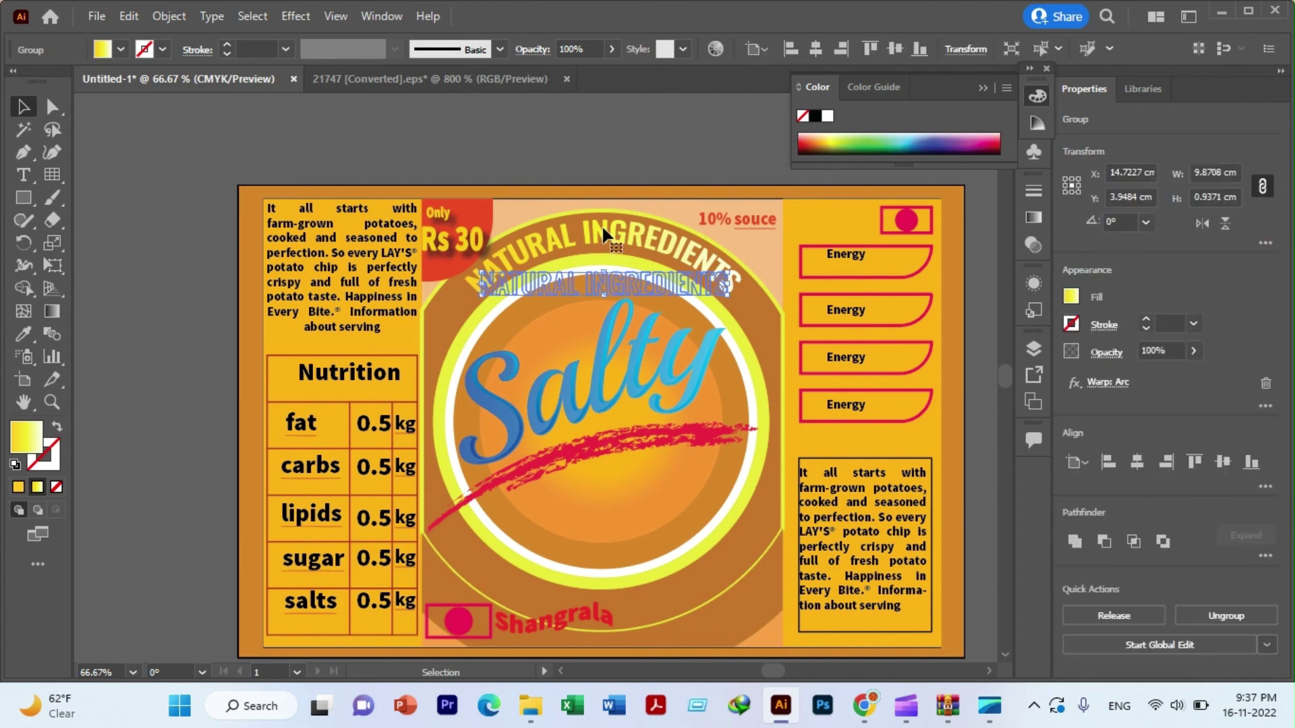
left_click(14, 173)
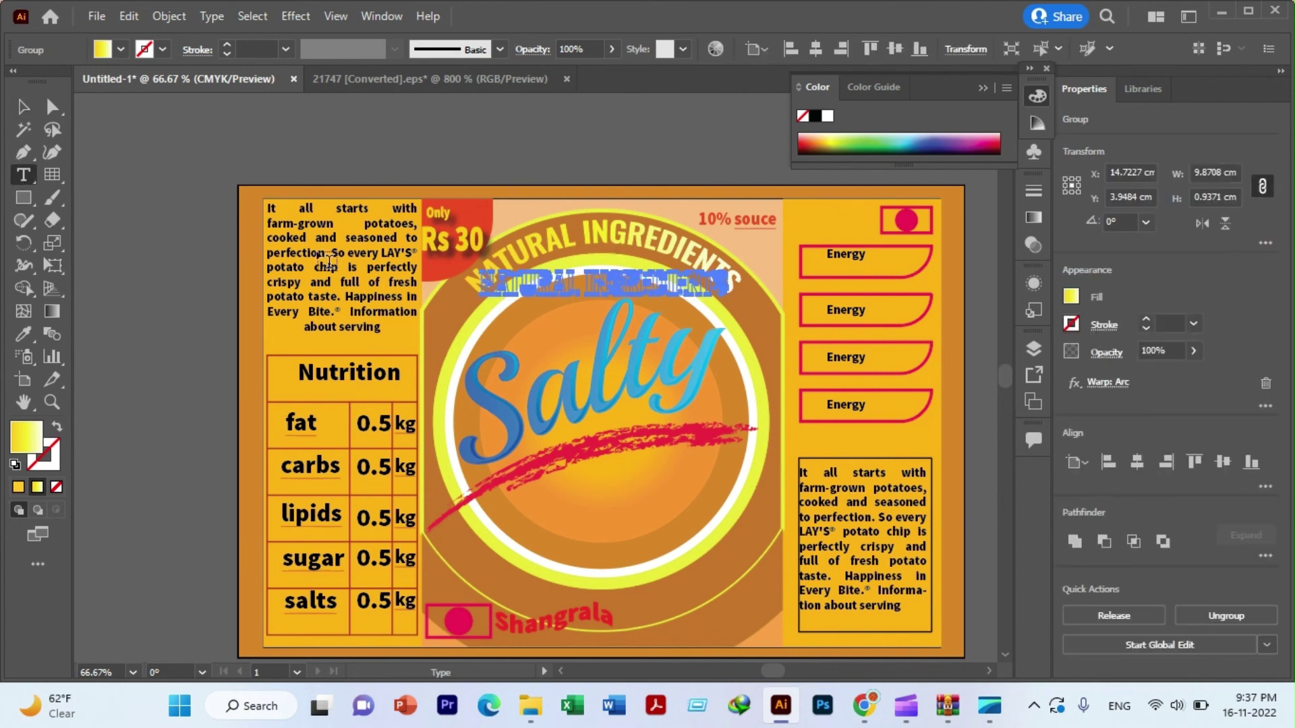
left_click(23, 106)
left_click(208, 154)
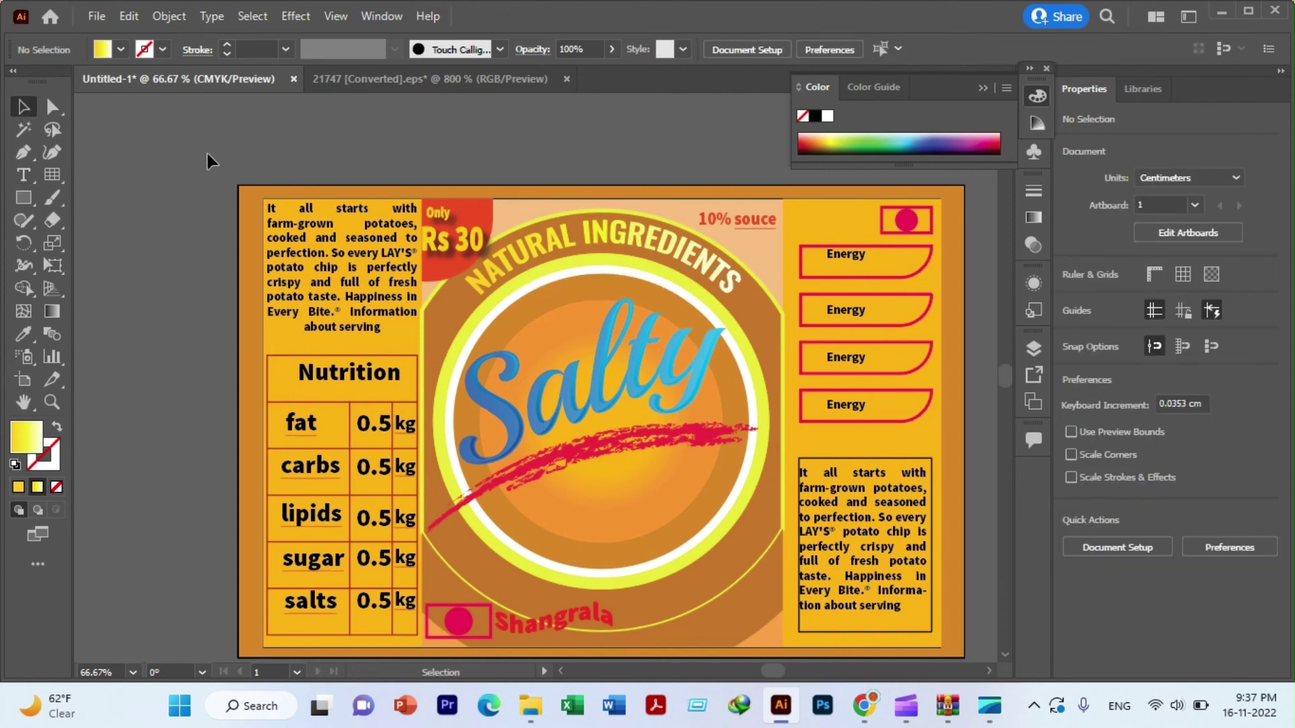
scroll(303, 215, "down", 1)
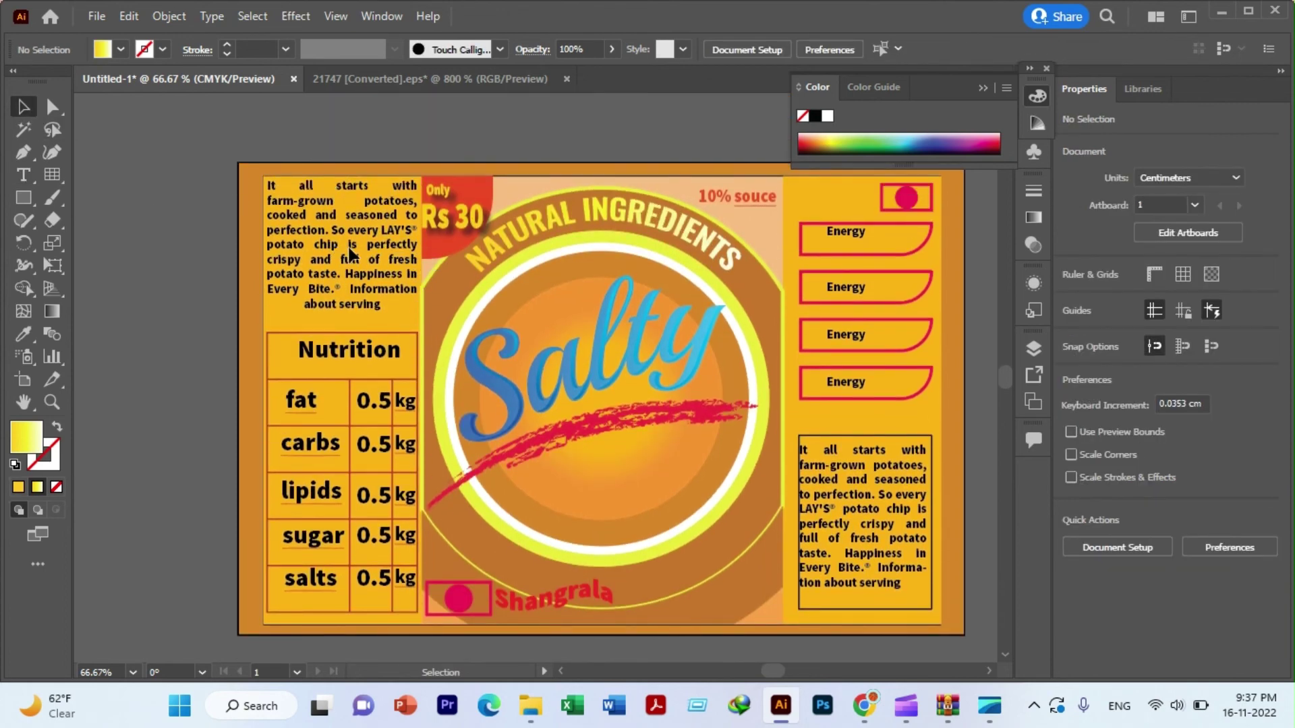
scroll(351, 254, "down", 2)
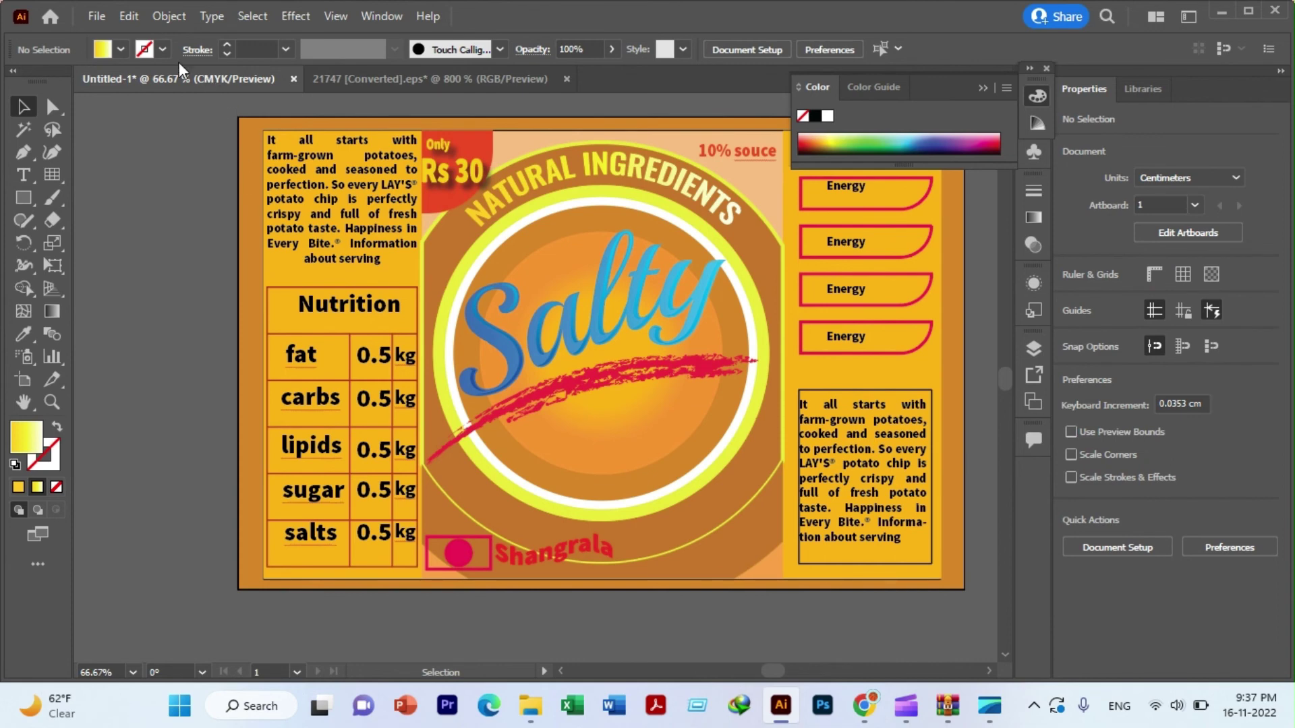
- In the 21747 [Converted].eps artwork, select a potato chip group, undoing an accidental move
left_click(416, 78)
left_click_drag(667, 408, 718, 572)
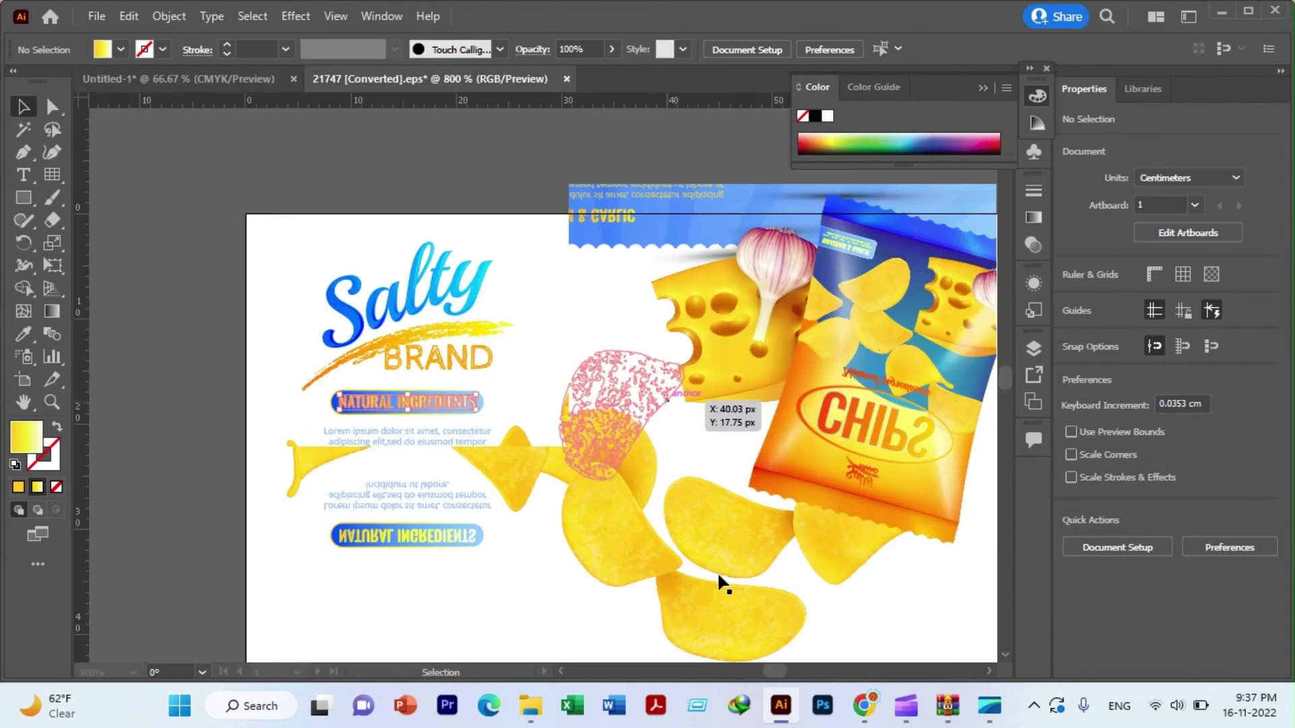
key("ctrl+z")
left_click(607, 500)
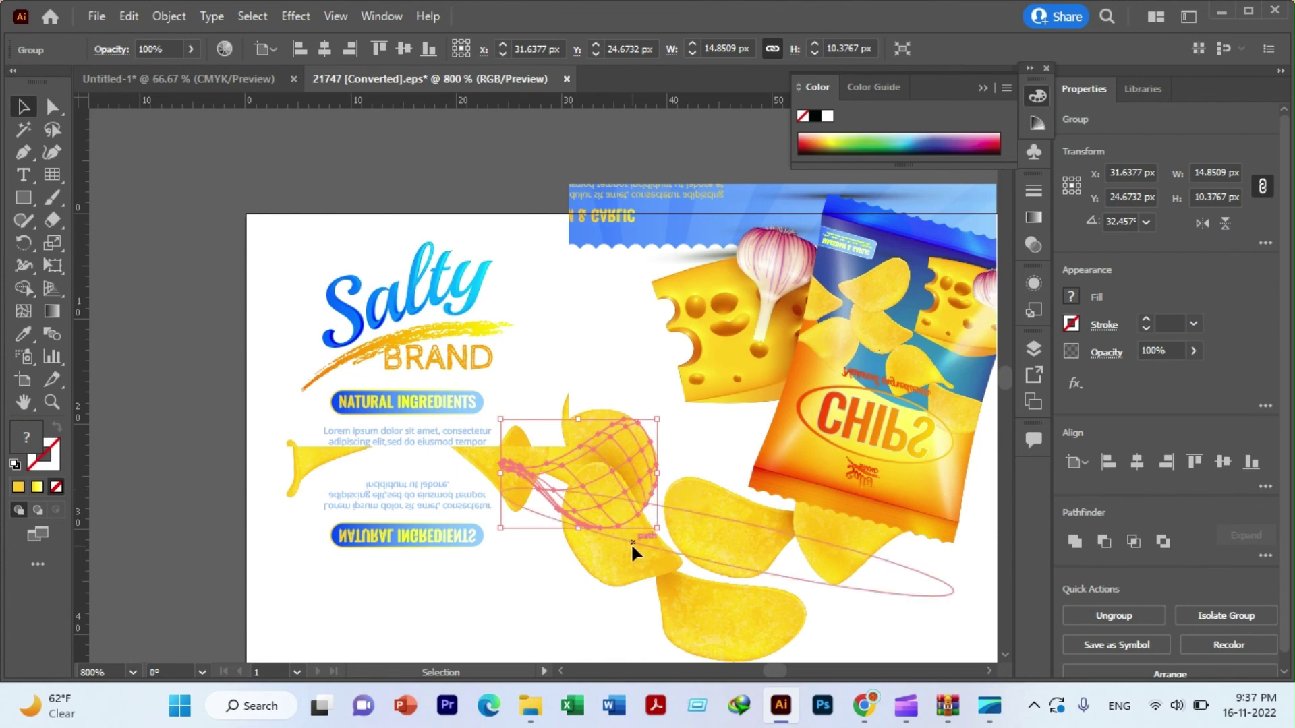
key("ctrl+shift+a")
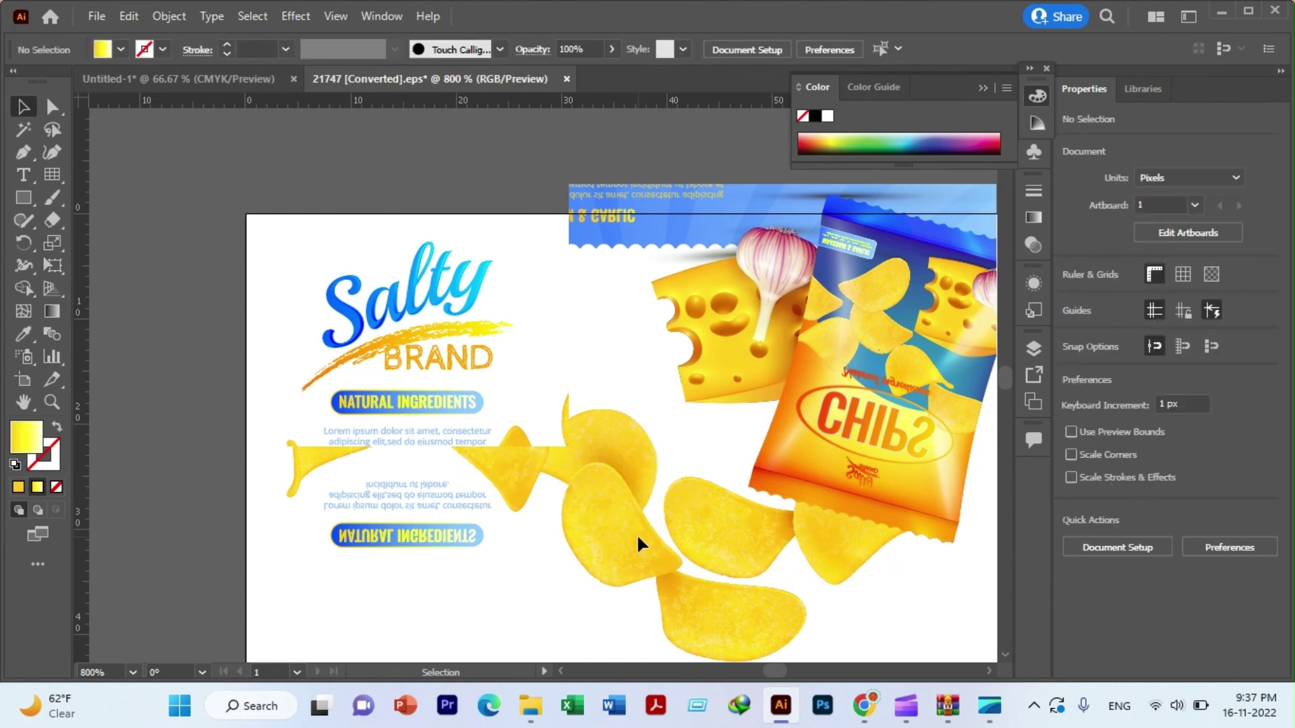
left_click(570, 461)
left_click_drag(519, 465, 480, 452)
key("ctrl+shift+a")
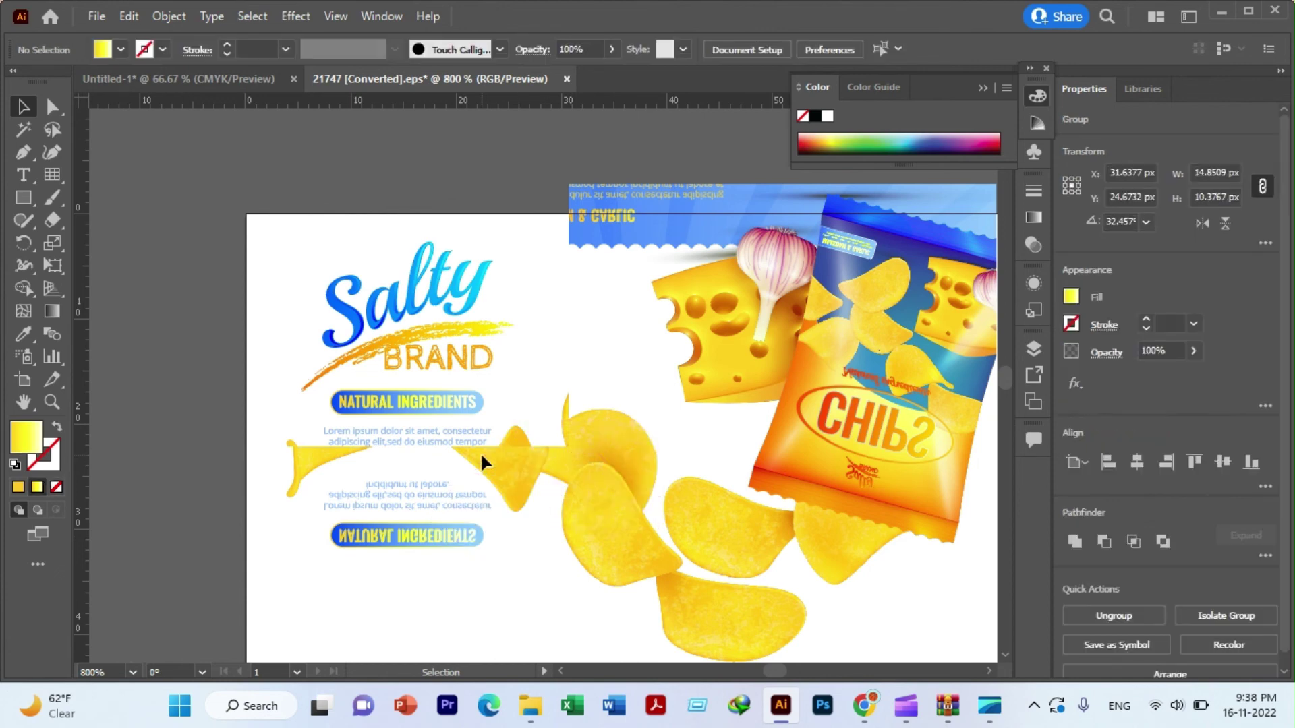
- Try adding several chips to the selection, then clear it
left_click(516, 463)
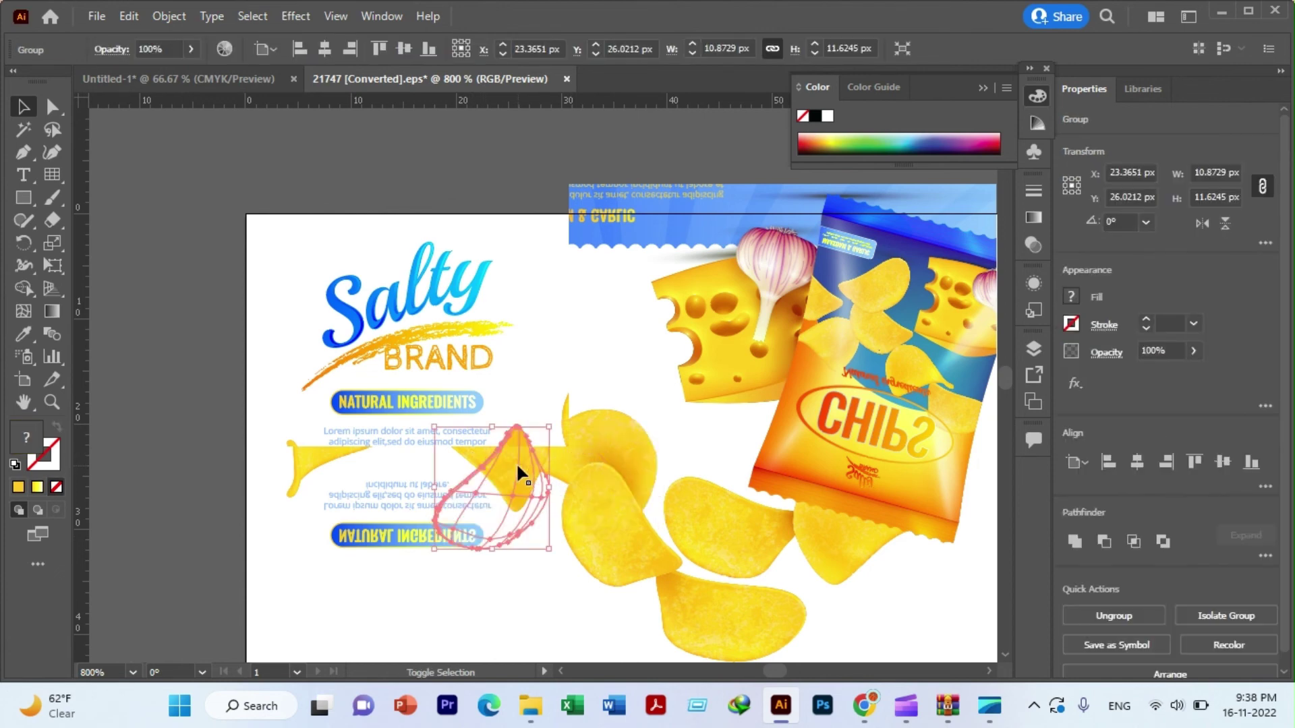
left_click(584, 431, "shift")
left_click_drag(584, 432, 616, 548)
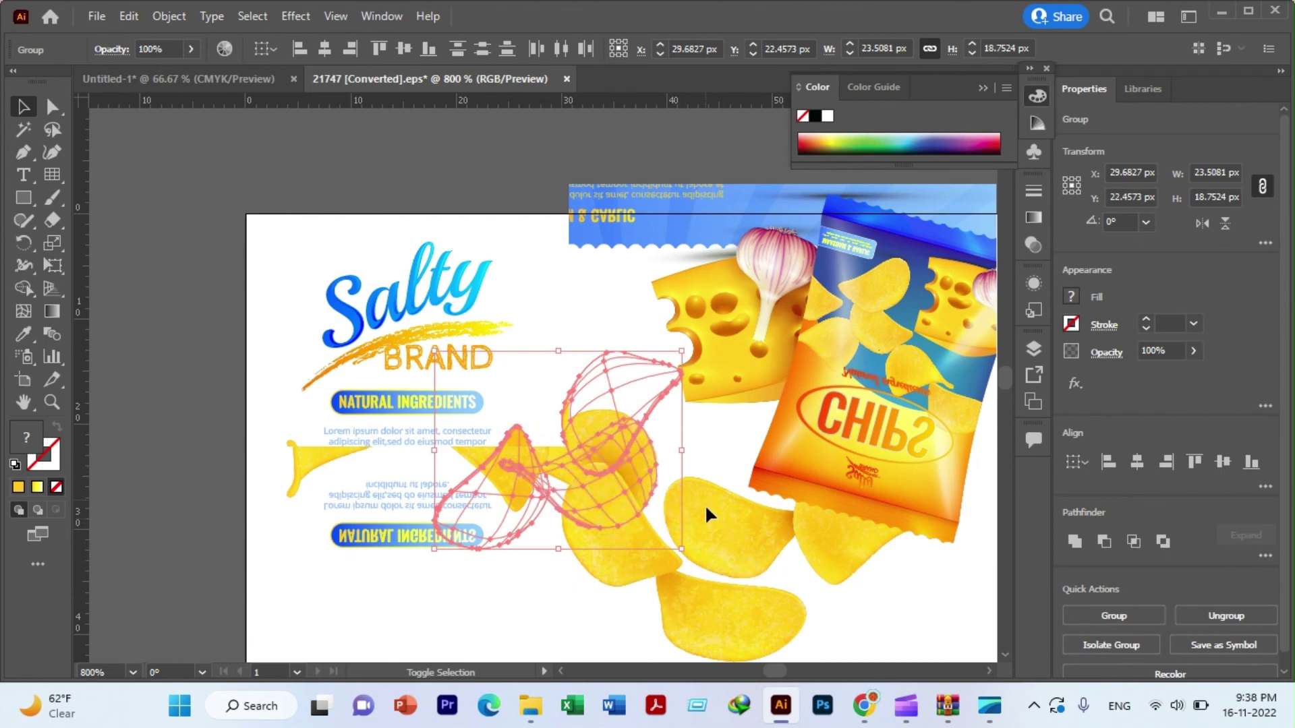
left_click(734, 540, "shift")
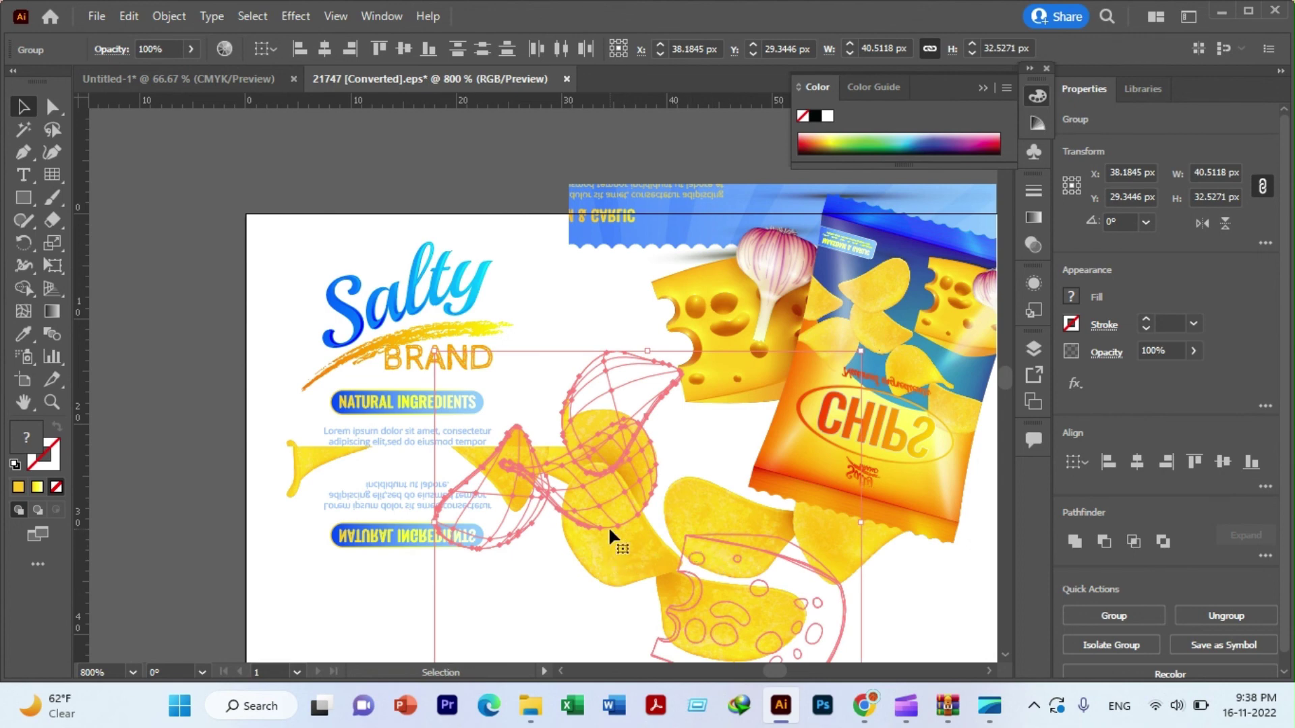
left_click(404, 233)
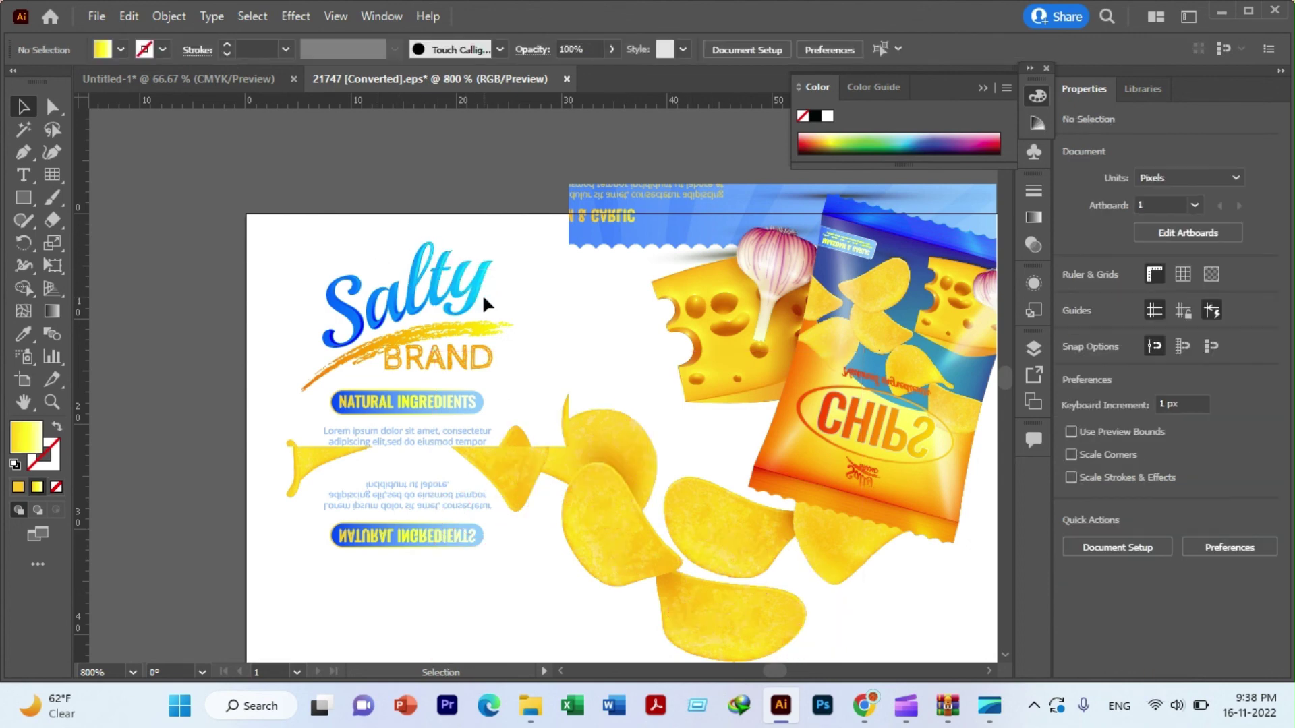
- Select two neighbouring potato chip groups and copy them for the label
scroll(743, 260, "down", 3)
left_click(768, 252)
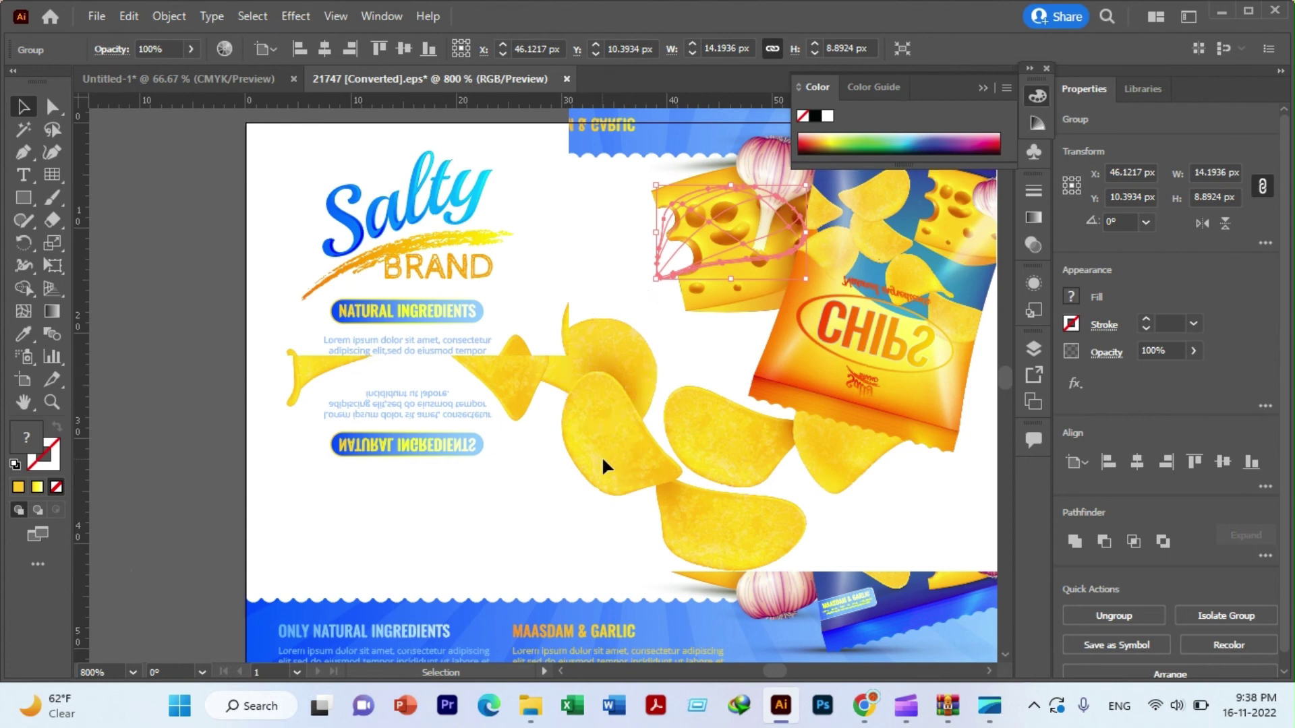
left_click(552, 393)
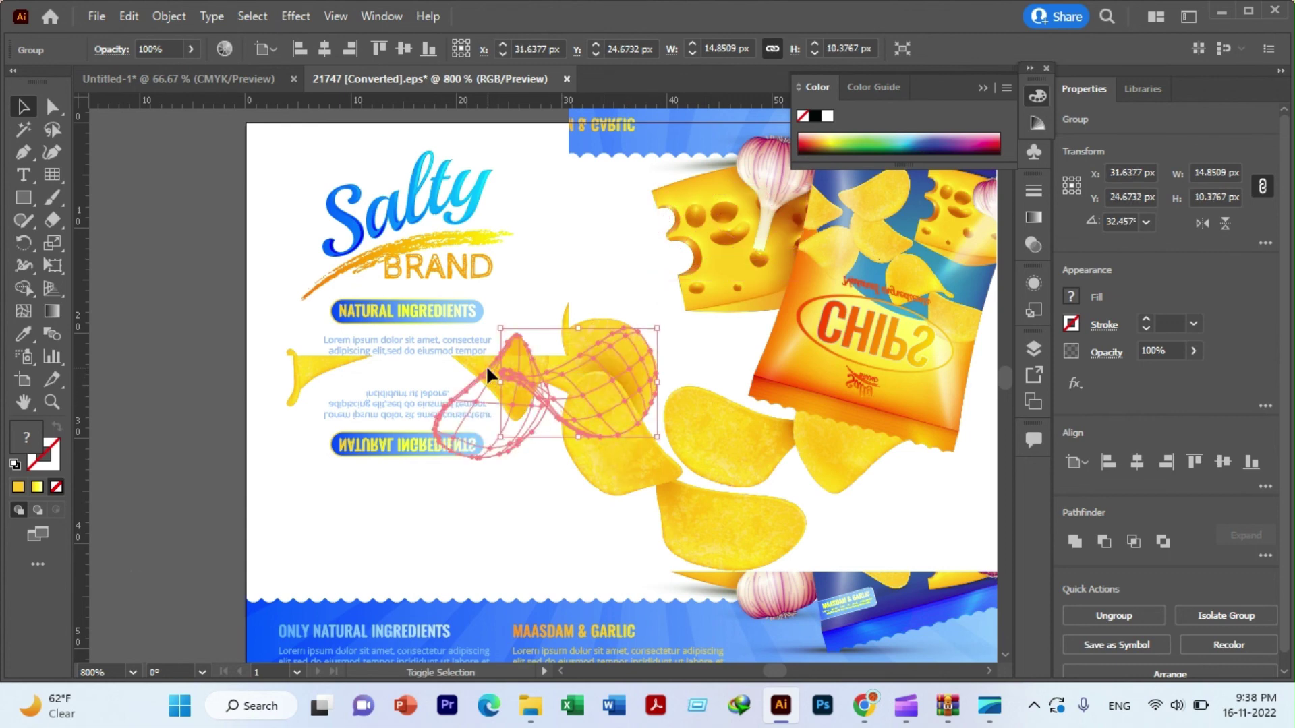
left_click(486, 371, "shift")
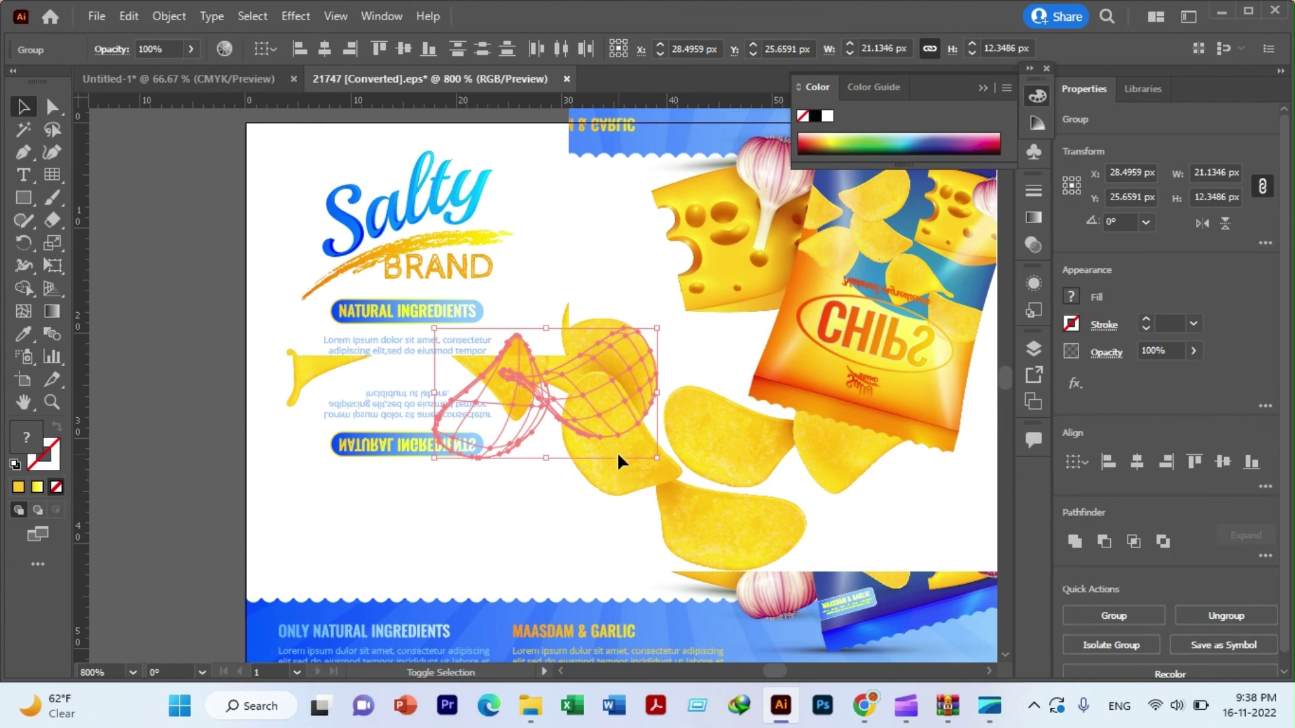
key("ctrl")
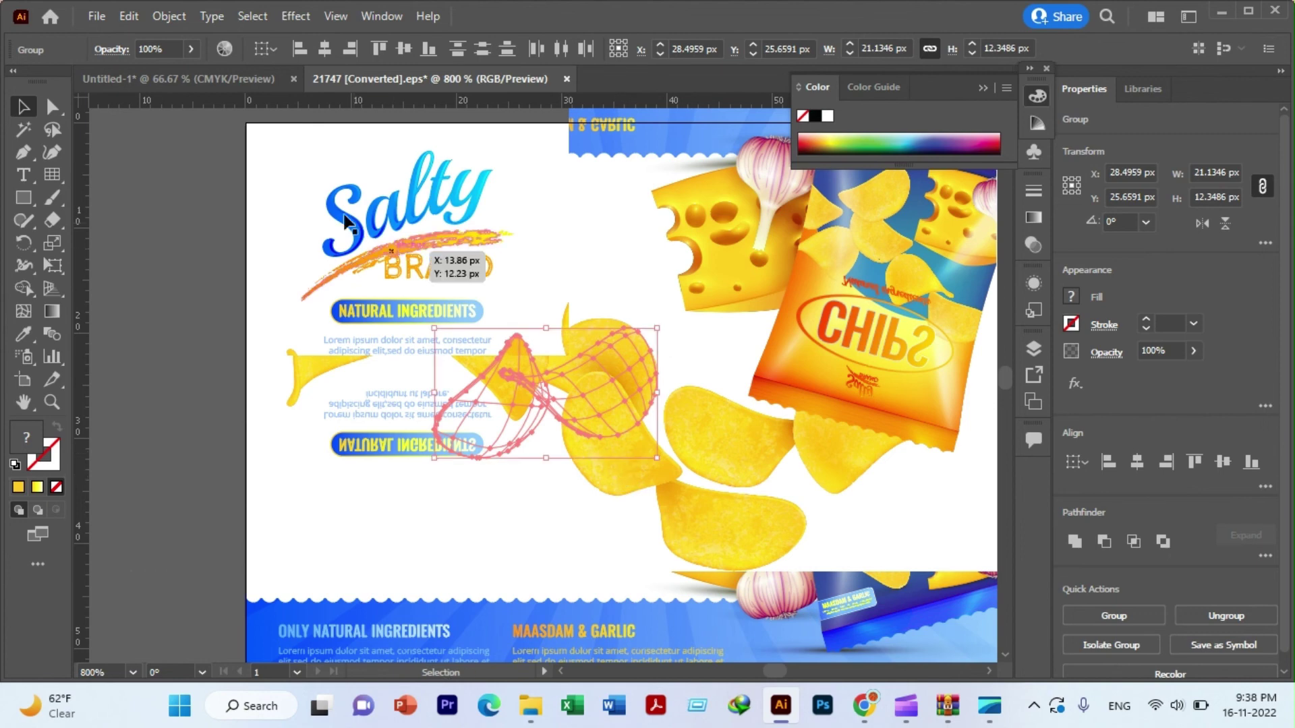
left_click(188, 82)
- Paste the two chips, move them to the circle's bottom, and enlarge them to about 9.32 cm wide
key("ctrl+shift+a")
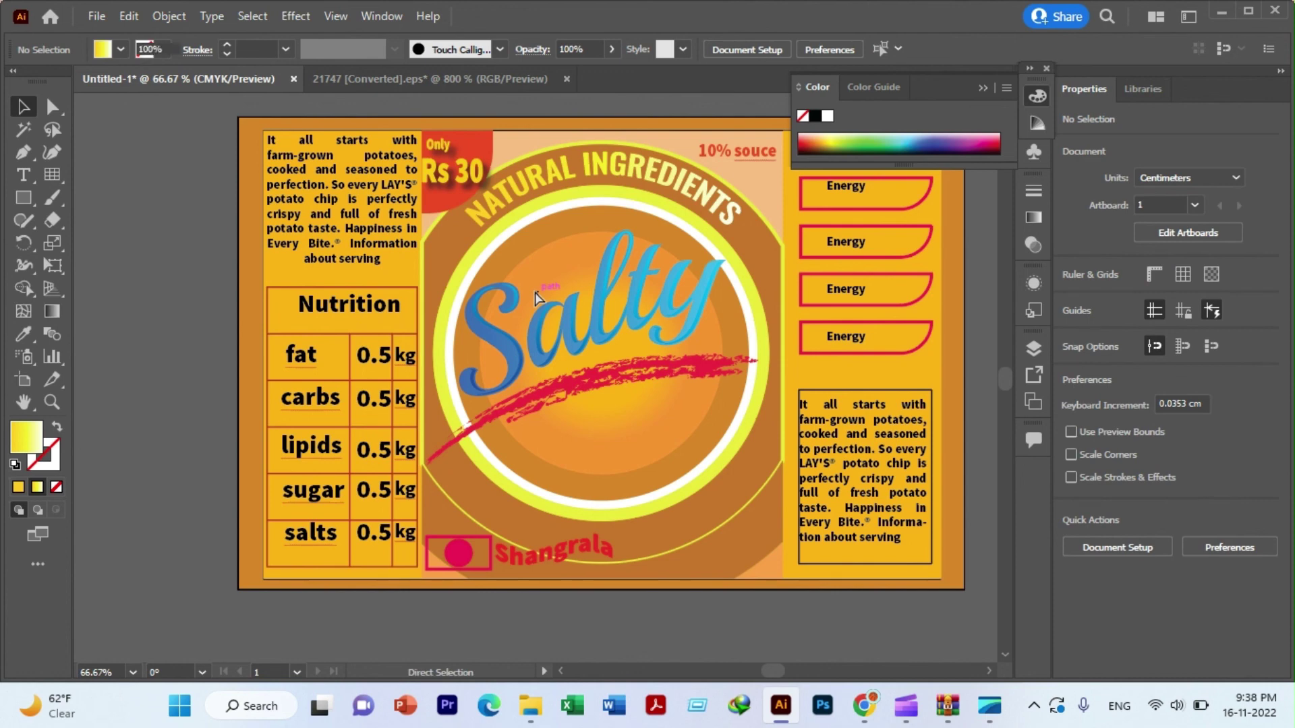
left_click_drag(536, 292, 540, 391)
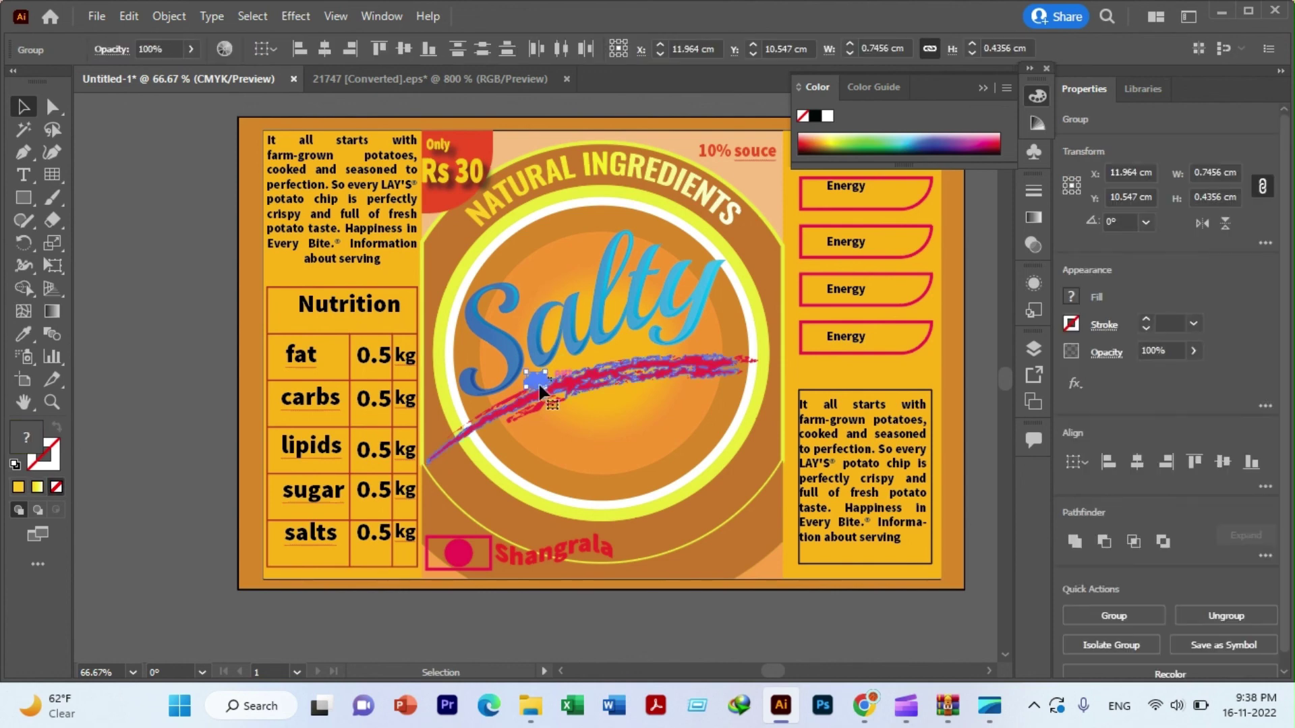
left_click_drag(548, 399, 625, 455)
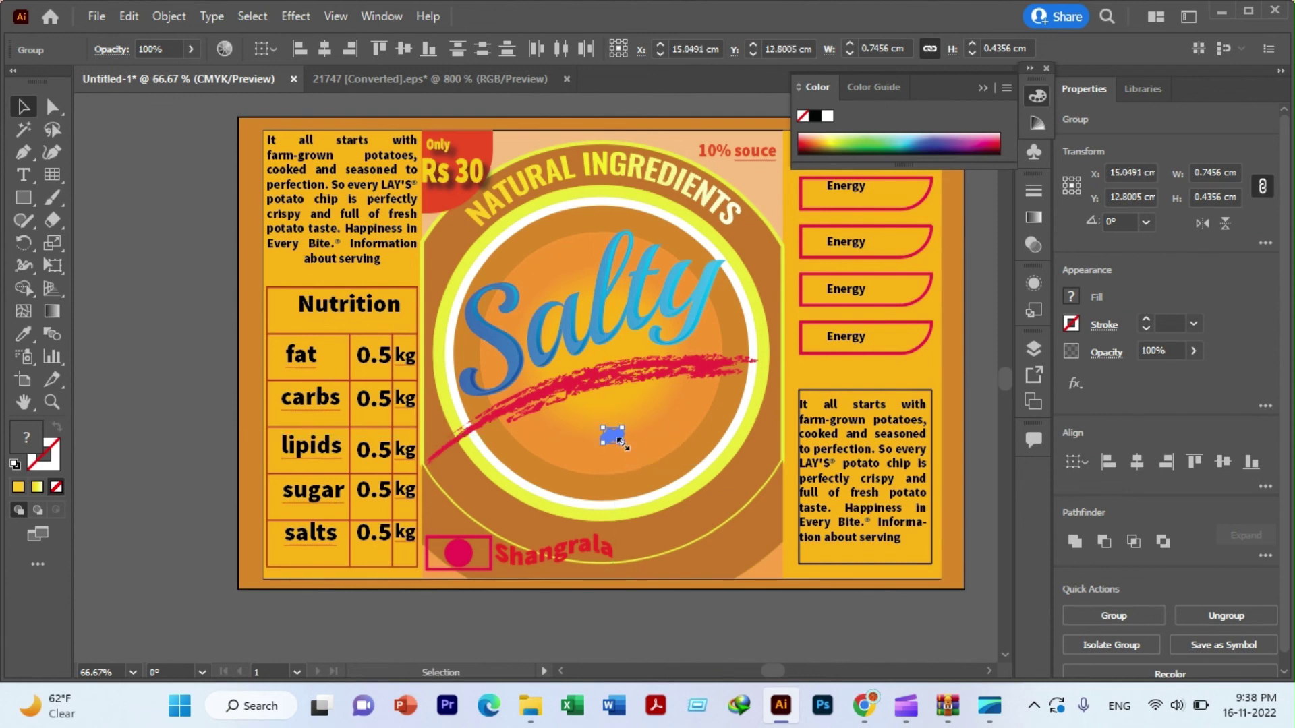
mouse_move(621, 443)
left_mouse_down()
mouse_move(724, 539)
mouse_move(726, 479)
mouse_move(671, 512)
left_mouse_up()
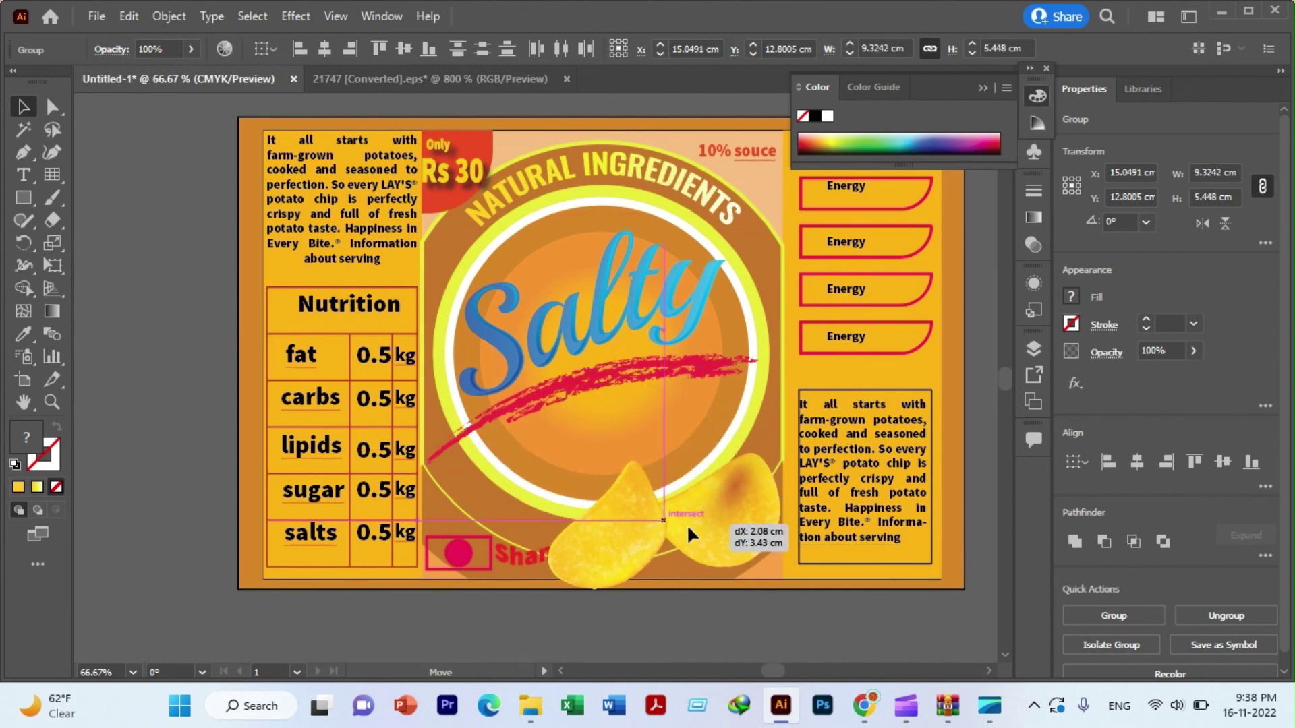
left_click_drag(672, 518, 683, 522)
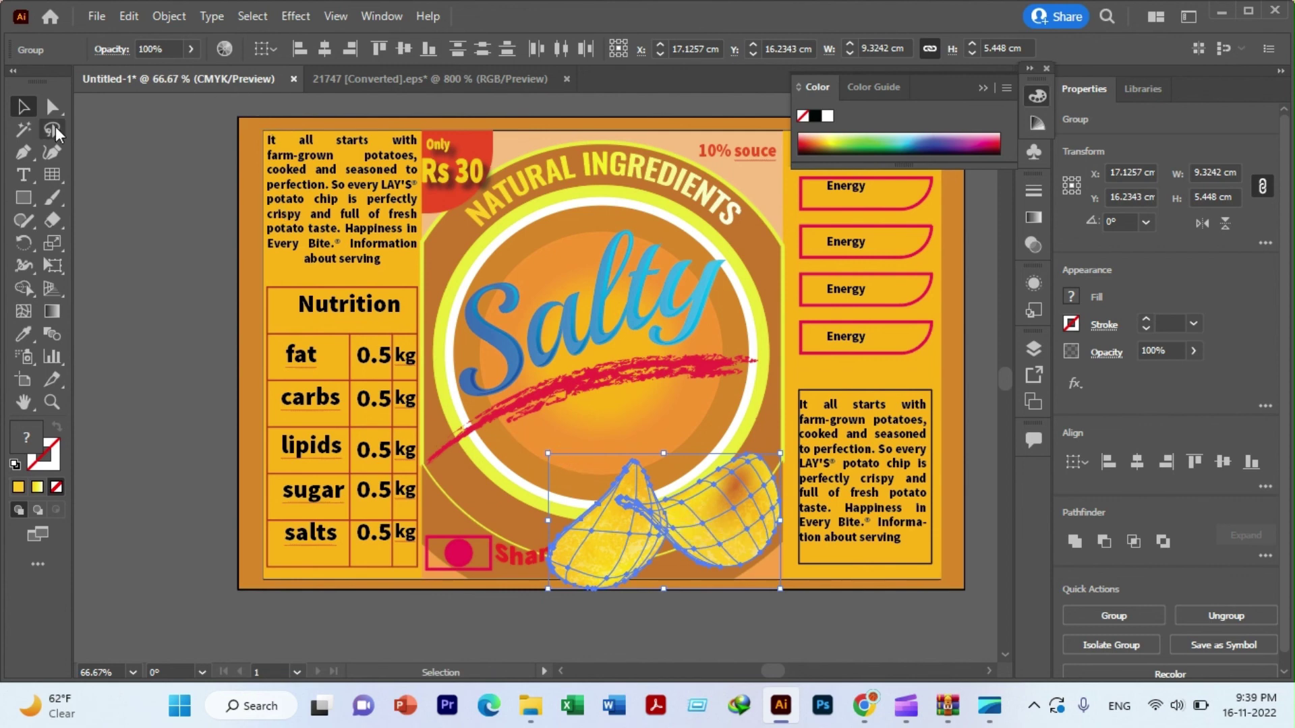
left_click(523, 560)
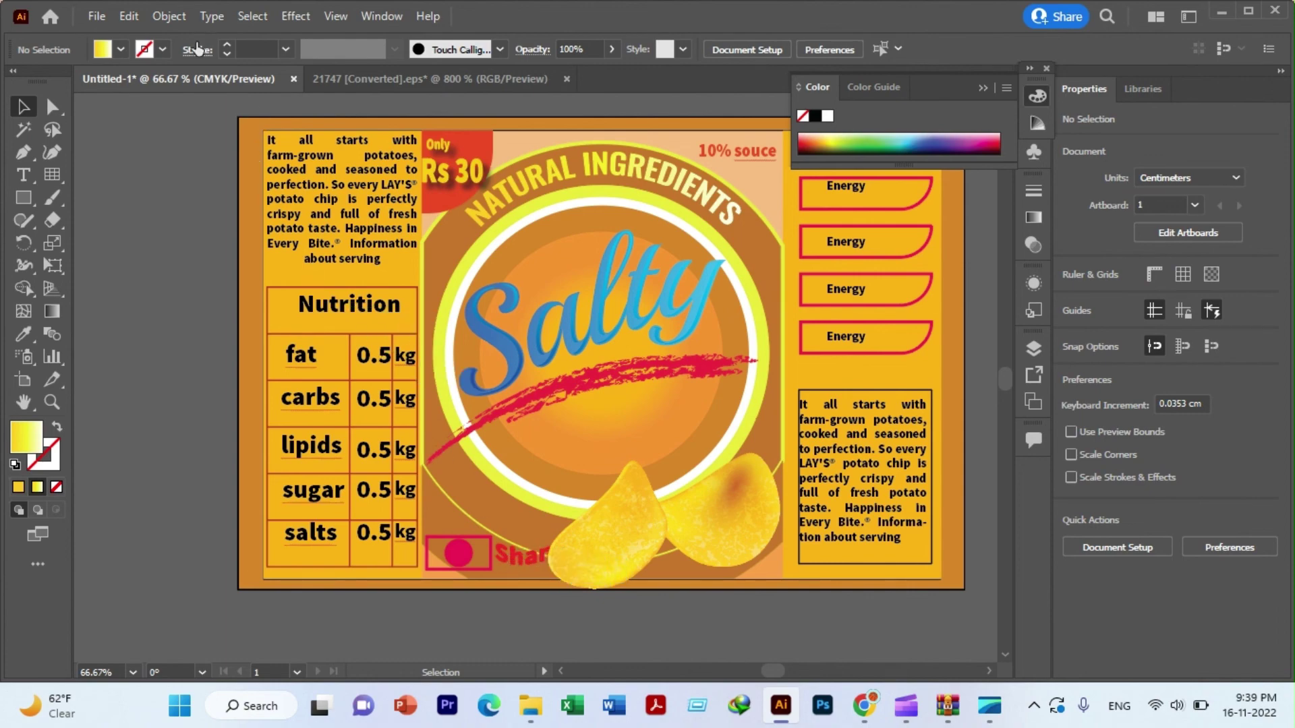
- Unlock all objects from the Object menu and clear the selection
left_click(162, 16)
left_click(255, 163)
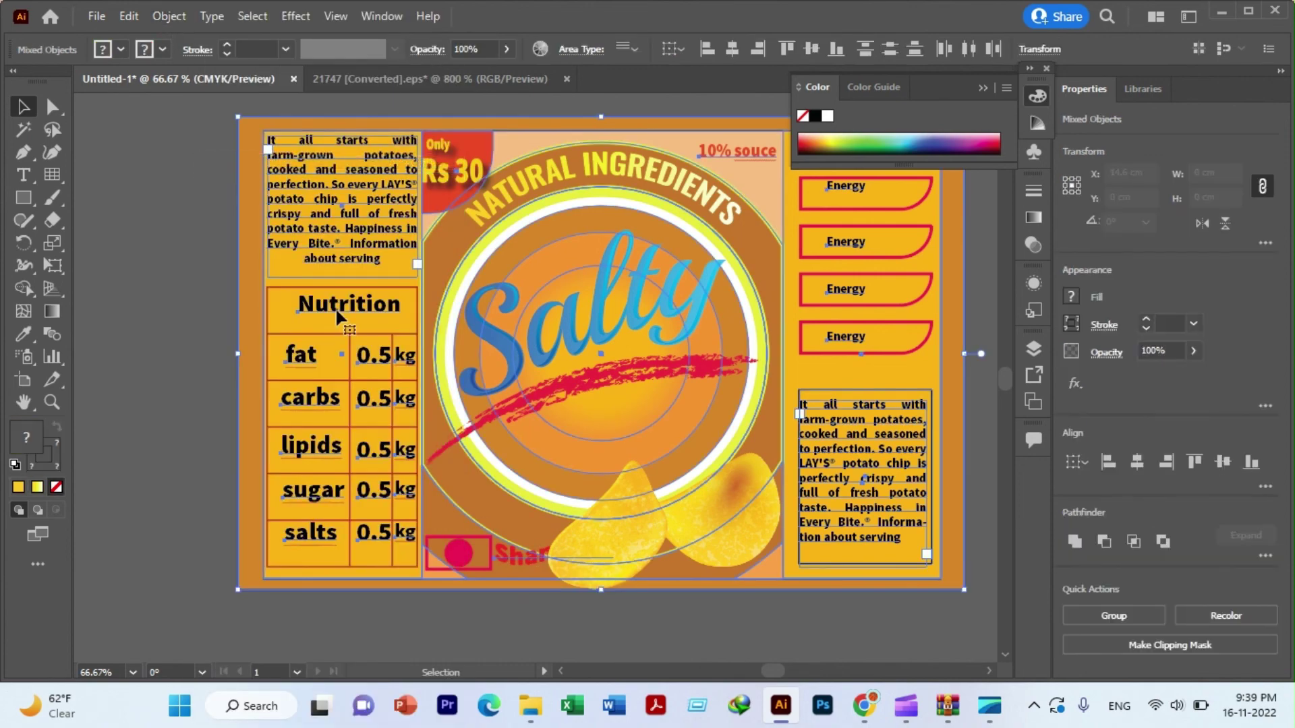
left_click(180, 371)
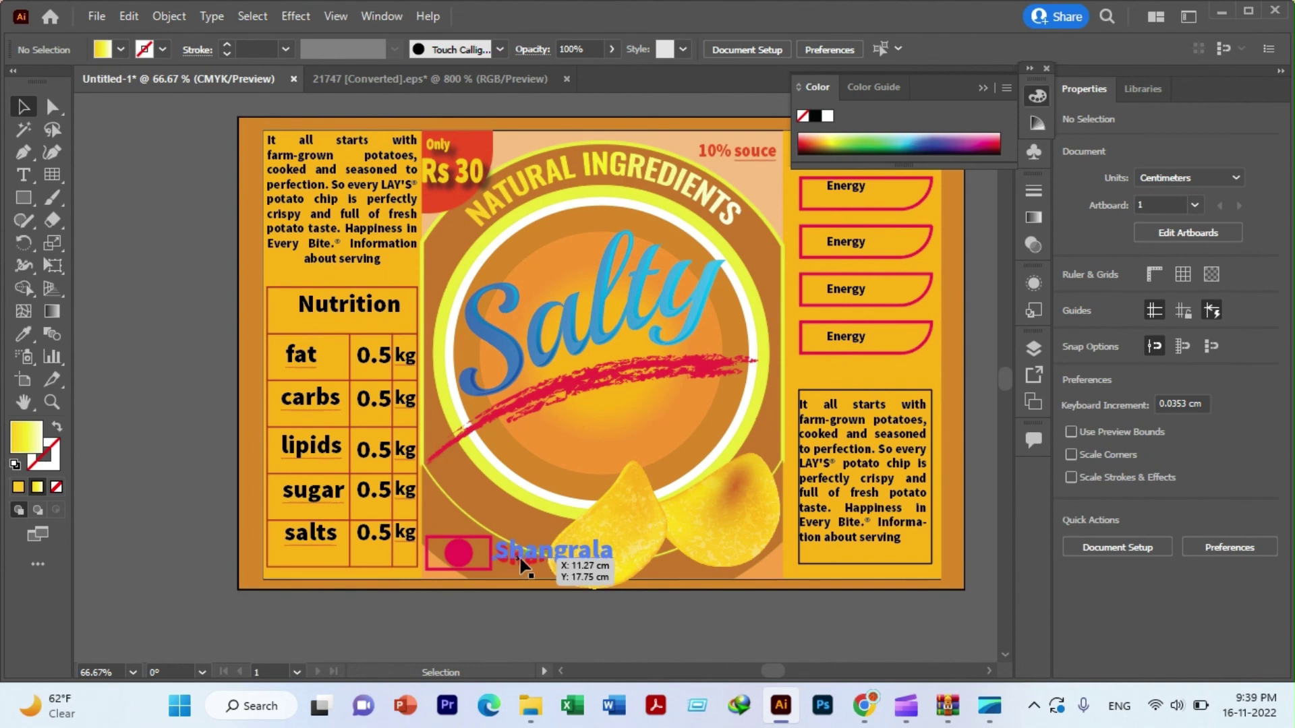
- Bring the curved Shangrala text to front so it sits above the chips
left_click(518, 560)
right_click(517, 556)
mouse_move(573, 459)
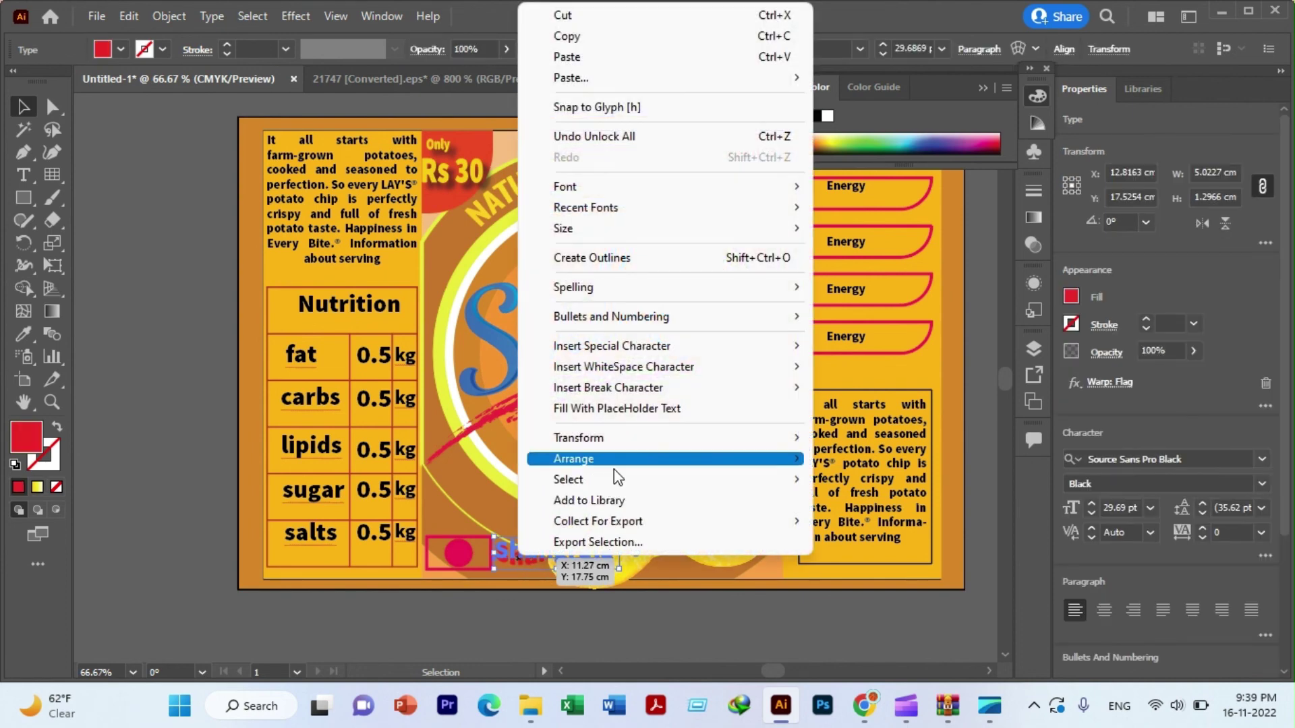
left_click(855, 464)
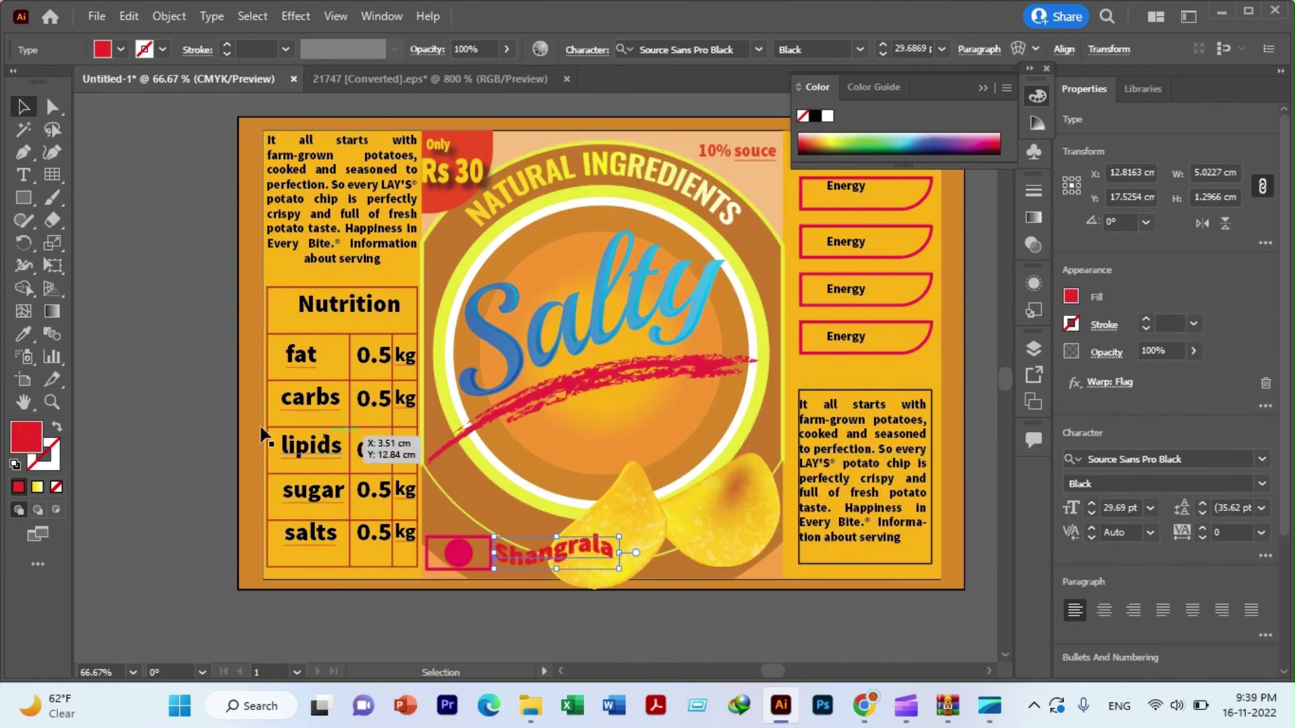
left_click(183, 425)
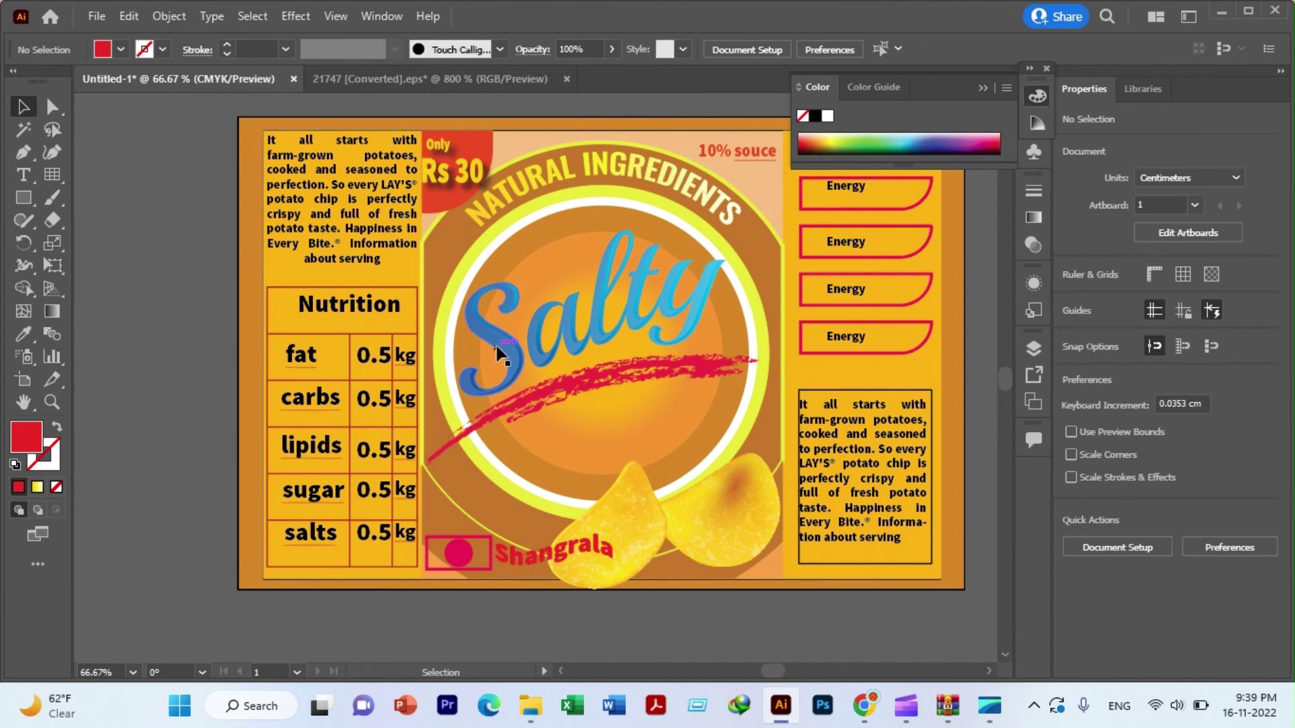
scroll(497, 346, "up", 2)
scroll(497, 347, "down", 1)
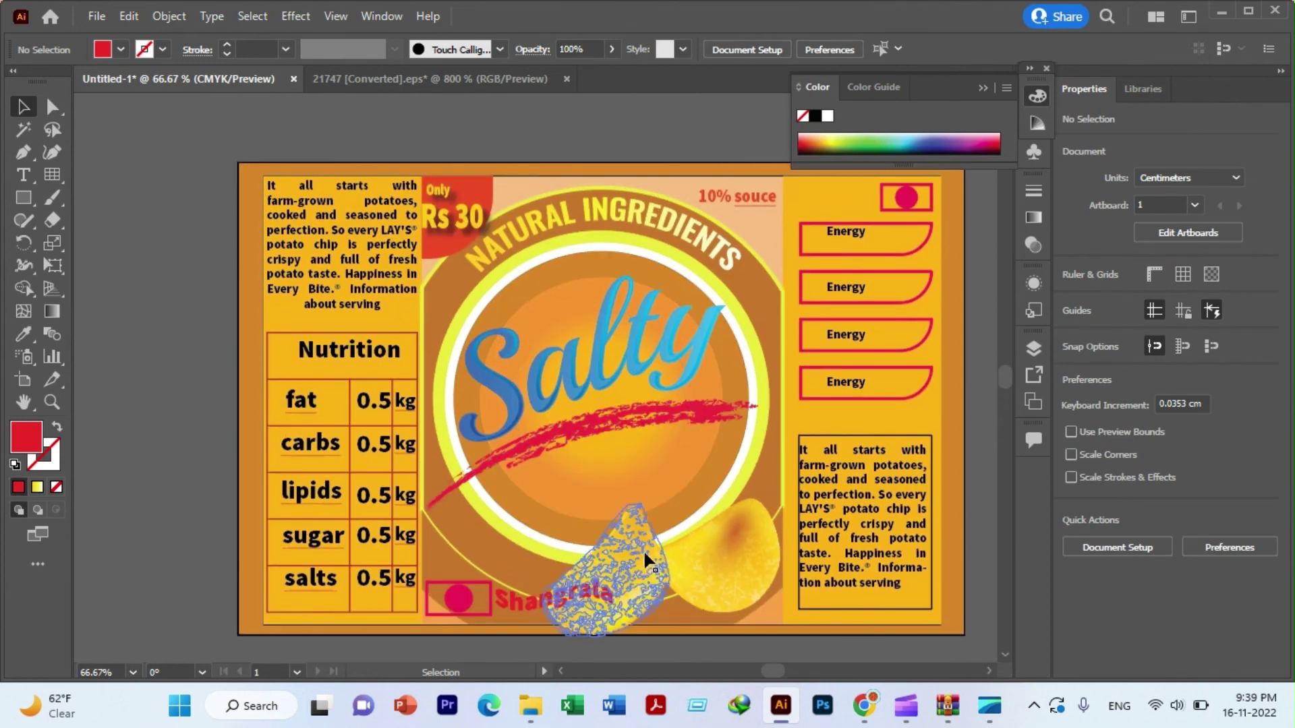
scroll(506, 408, "up", 2)
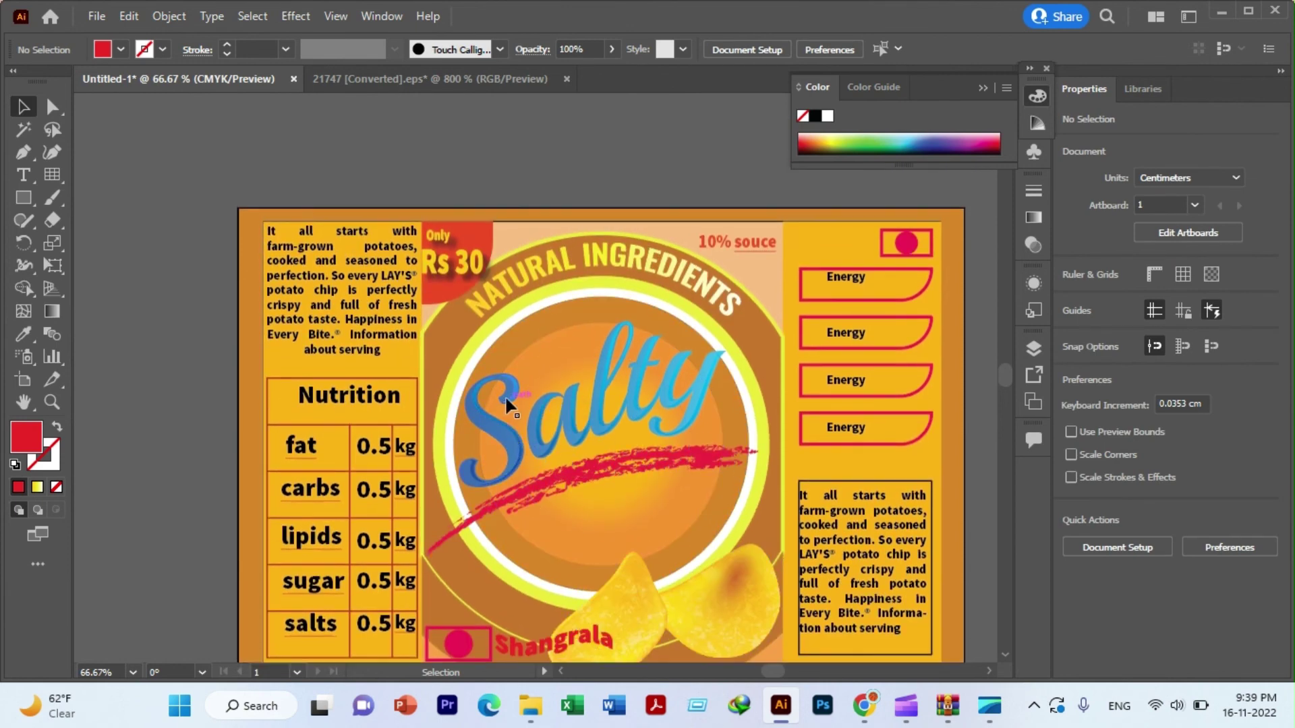
scroll(506, 391, "up", 1)
scroll(592, 323, "down", 1)
scroll(587, 337, "down", 1)
scroll(405, 270, "down", 1)
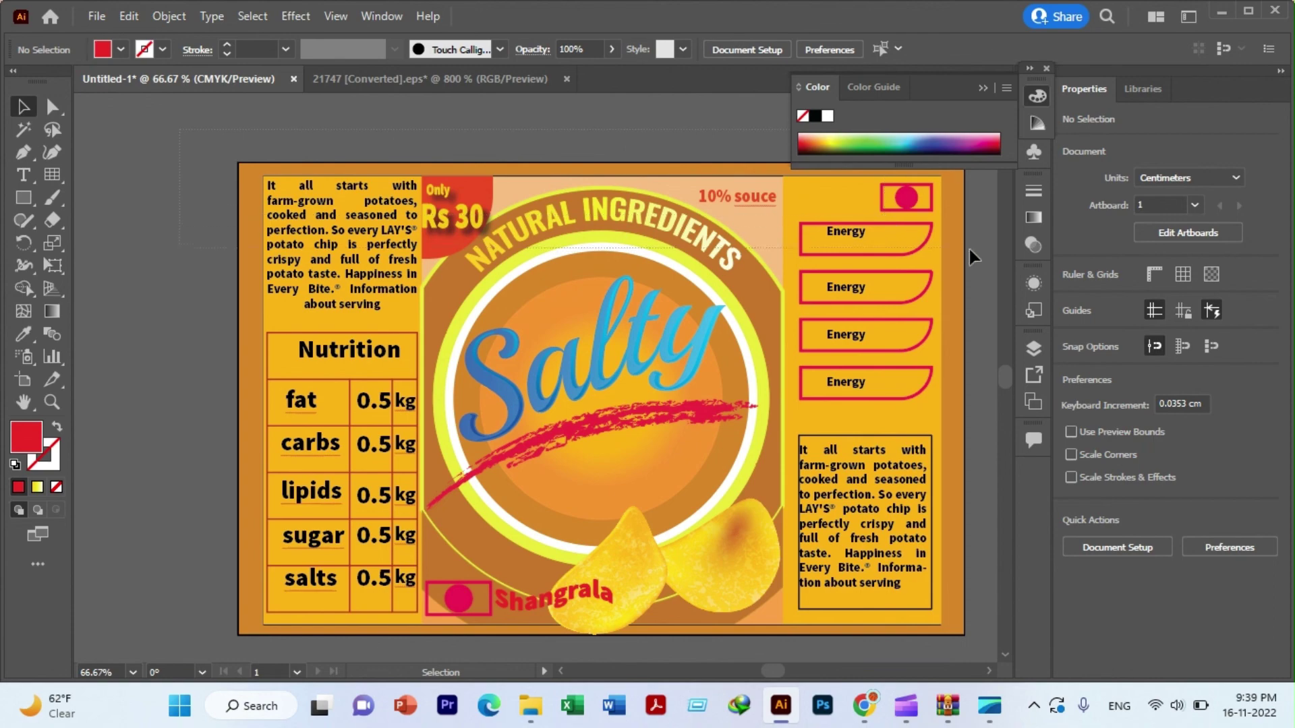
- Zoom out, marquee-select all the Salty label artwork and group it
left_click_drag(976, 657, 229, 155)
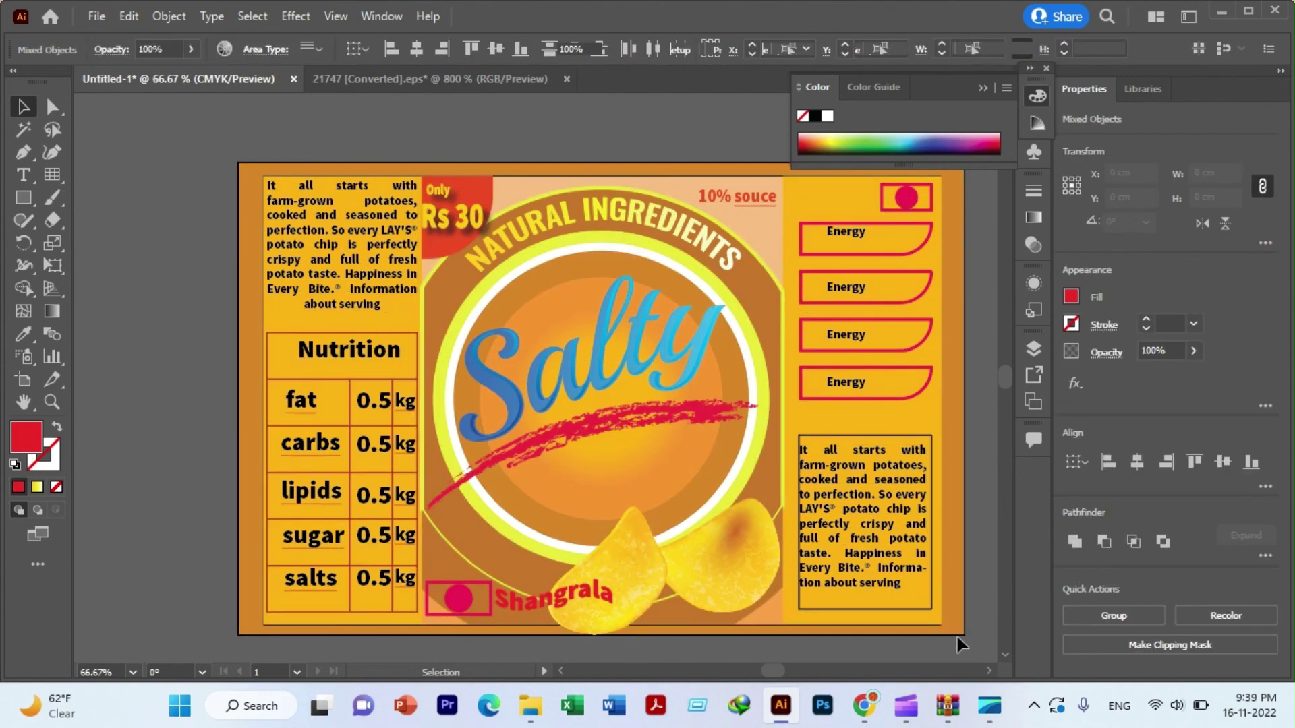
key("ctrl+shift+a")
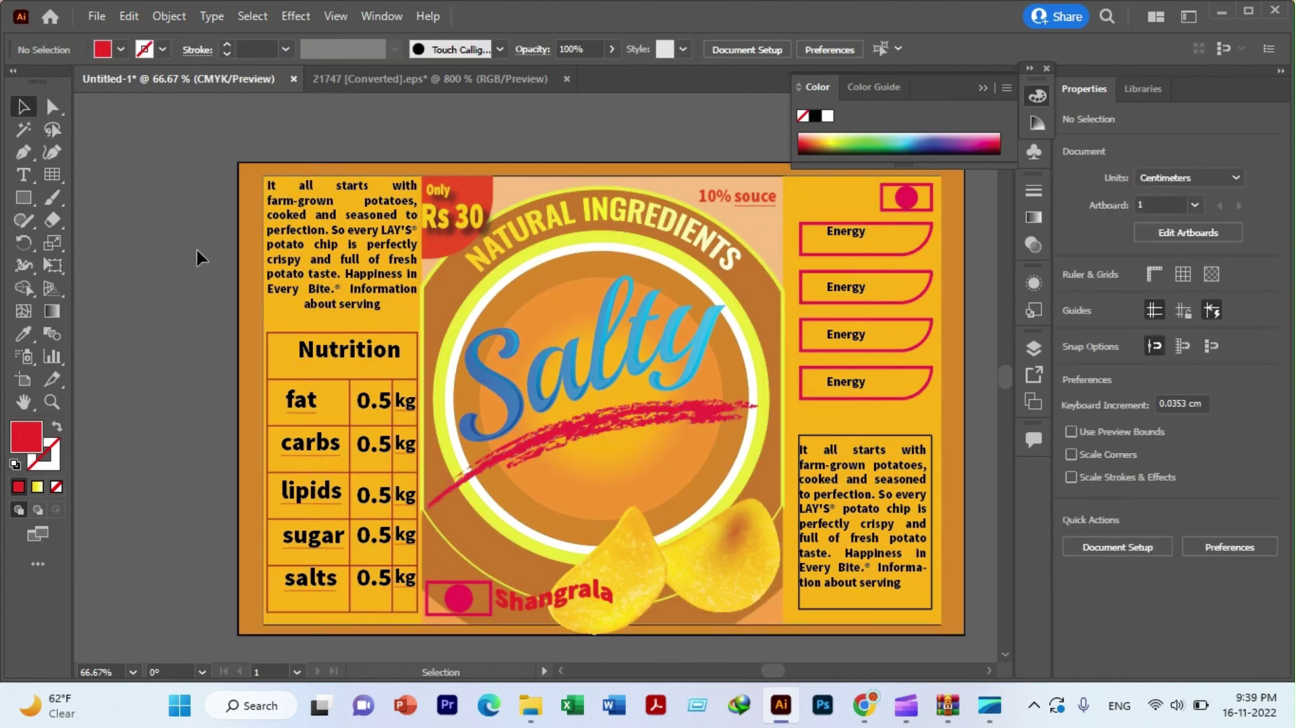
key("ctrl+minus")
left_click_drag(177, 135, 474, 211)
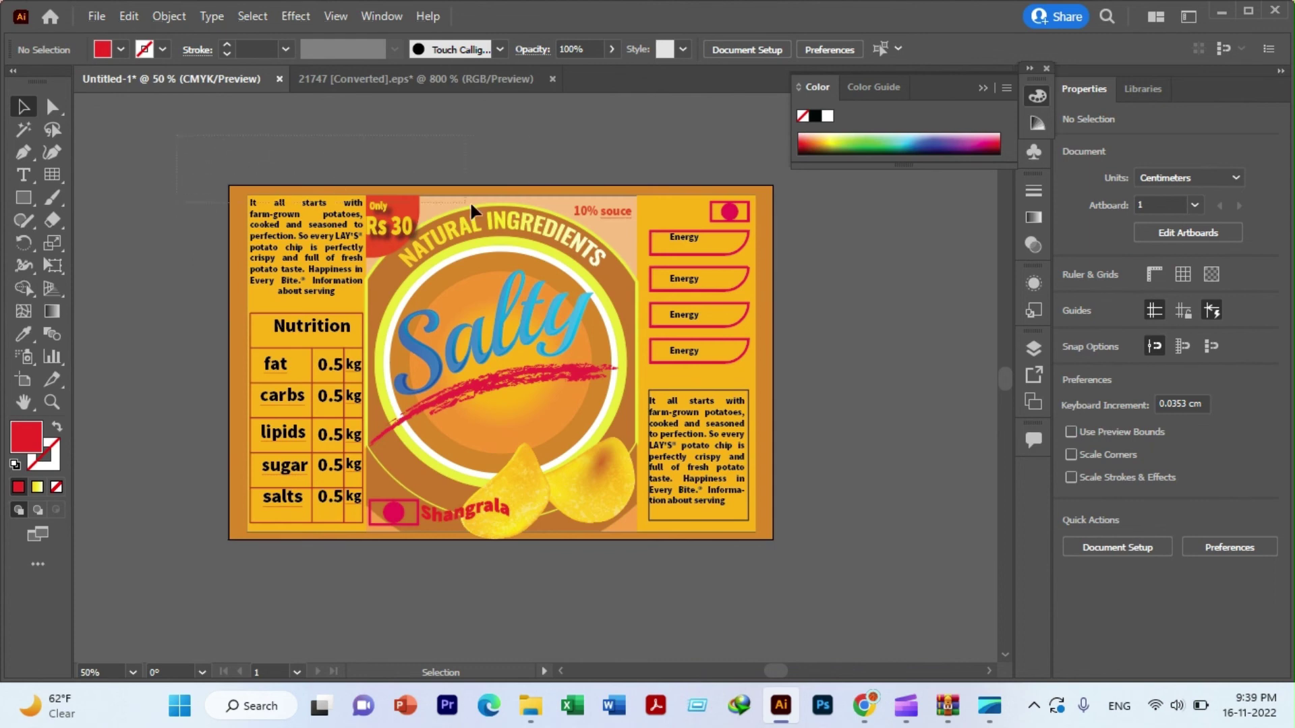
left_click_drag(814, 328, 841, 621)
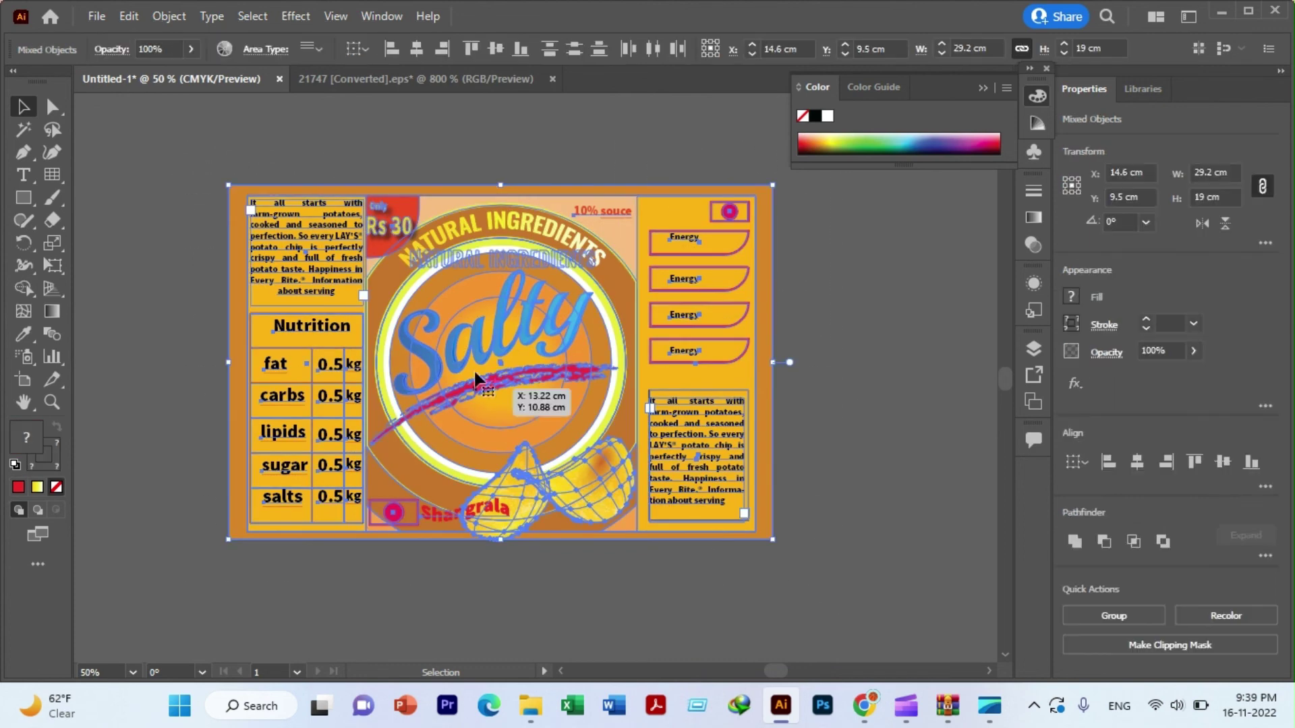
right_click(456, 324)
left_click(519, 515)
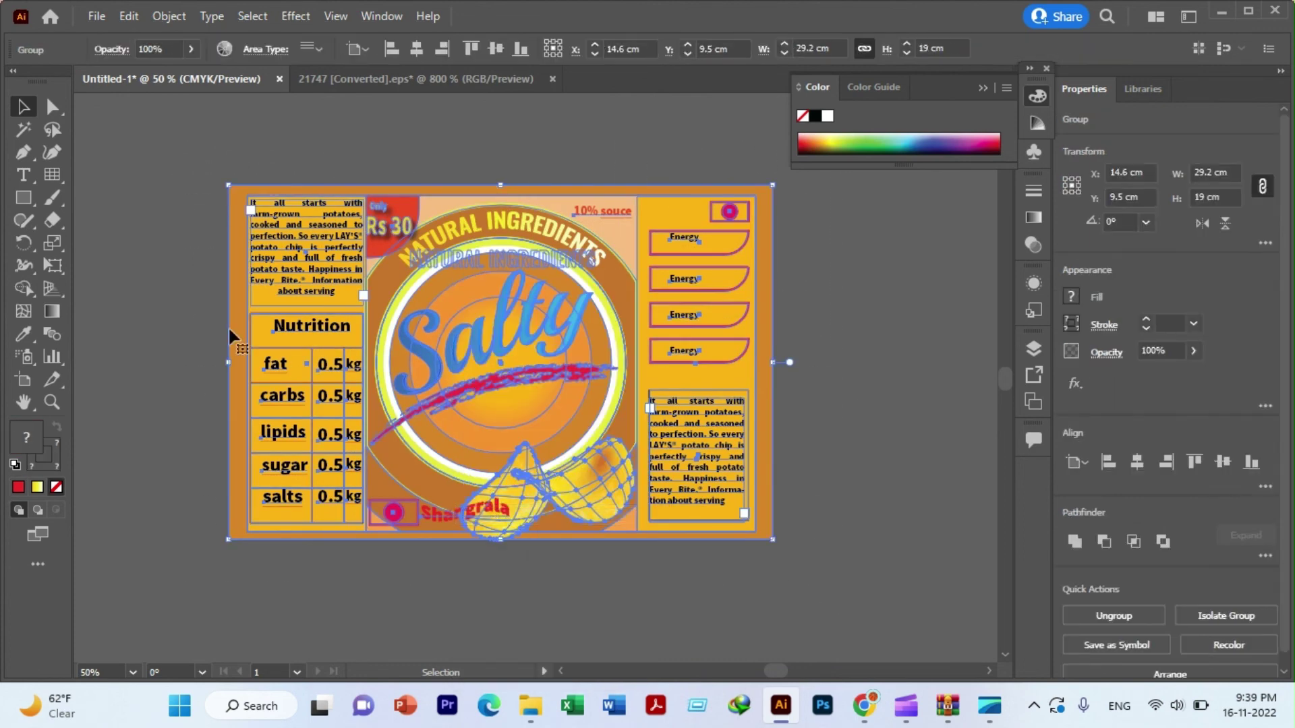
left_click(161, 147)
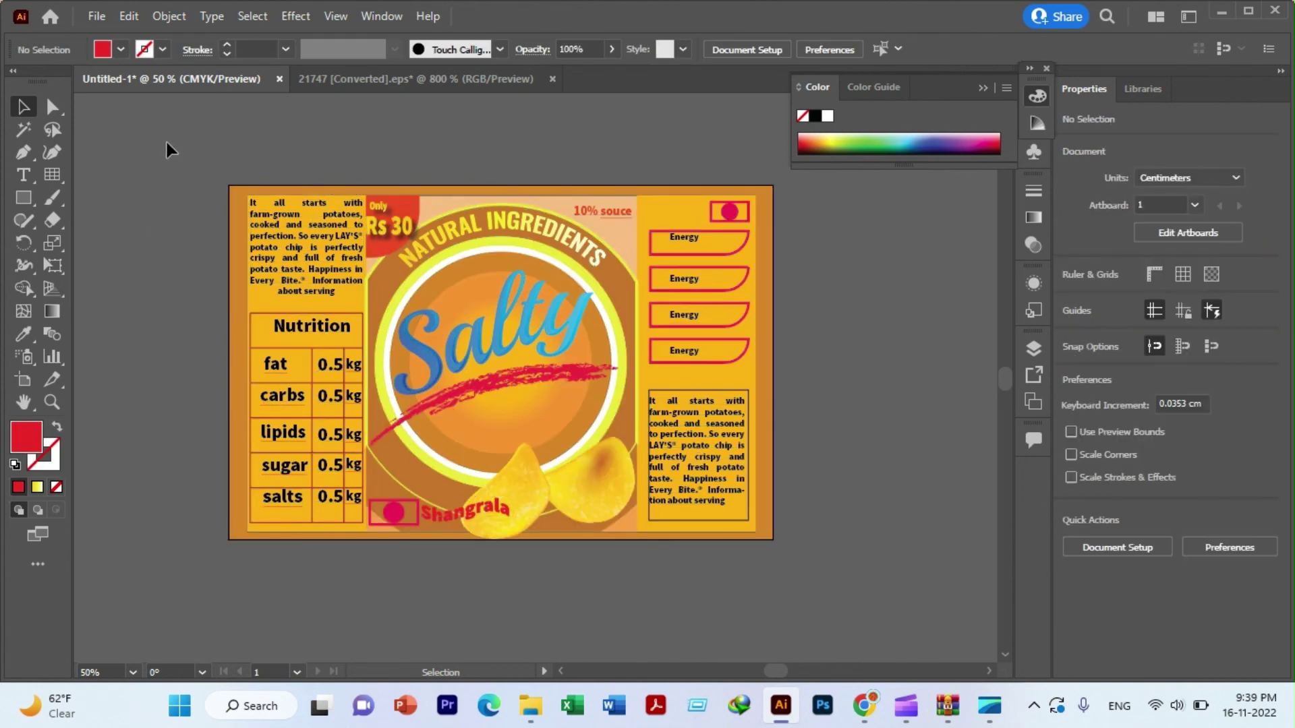
- Reselect the whole grouped label to check it, then deselect
left_click_drag(166, 141, 295, 176)
left_click_drag(720, 255, 803, 587)
left_click(803, 586)
left_click_drag(135, 157, 619, 214)
key("ctrl+a")
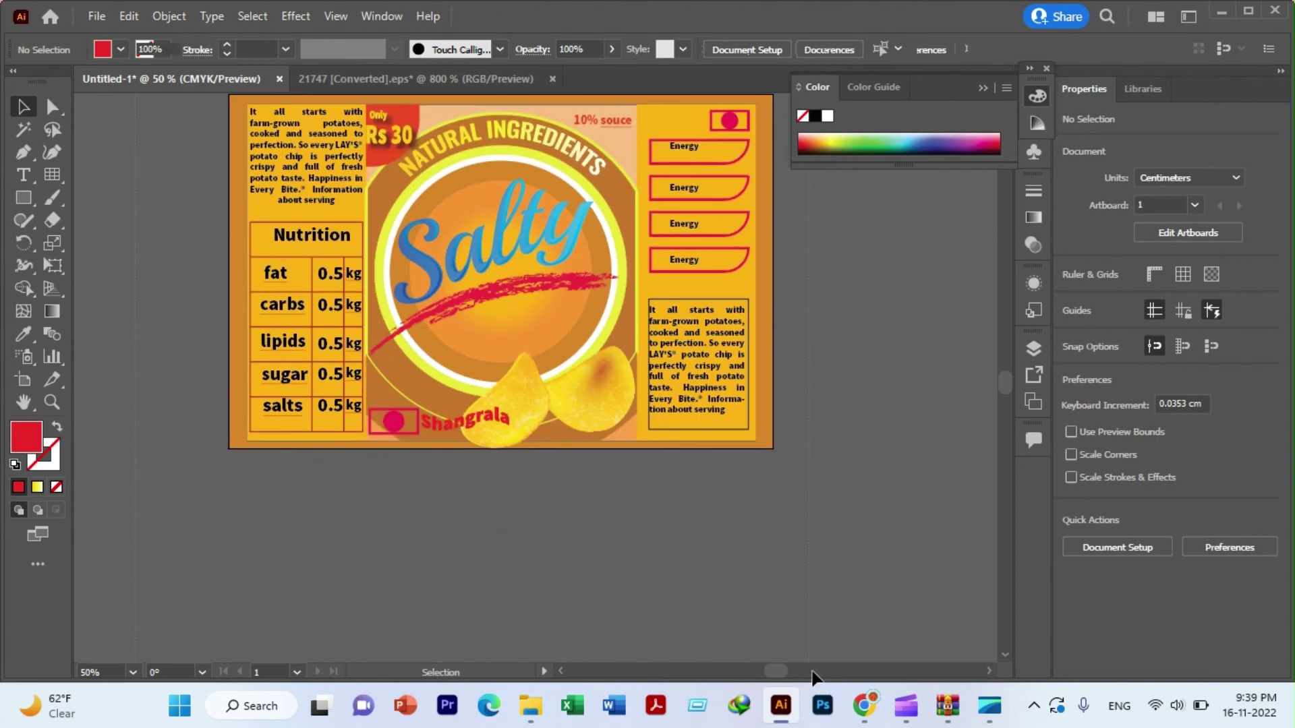
scroll(809, 546, "right", 5)
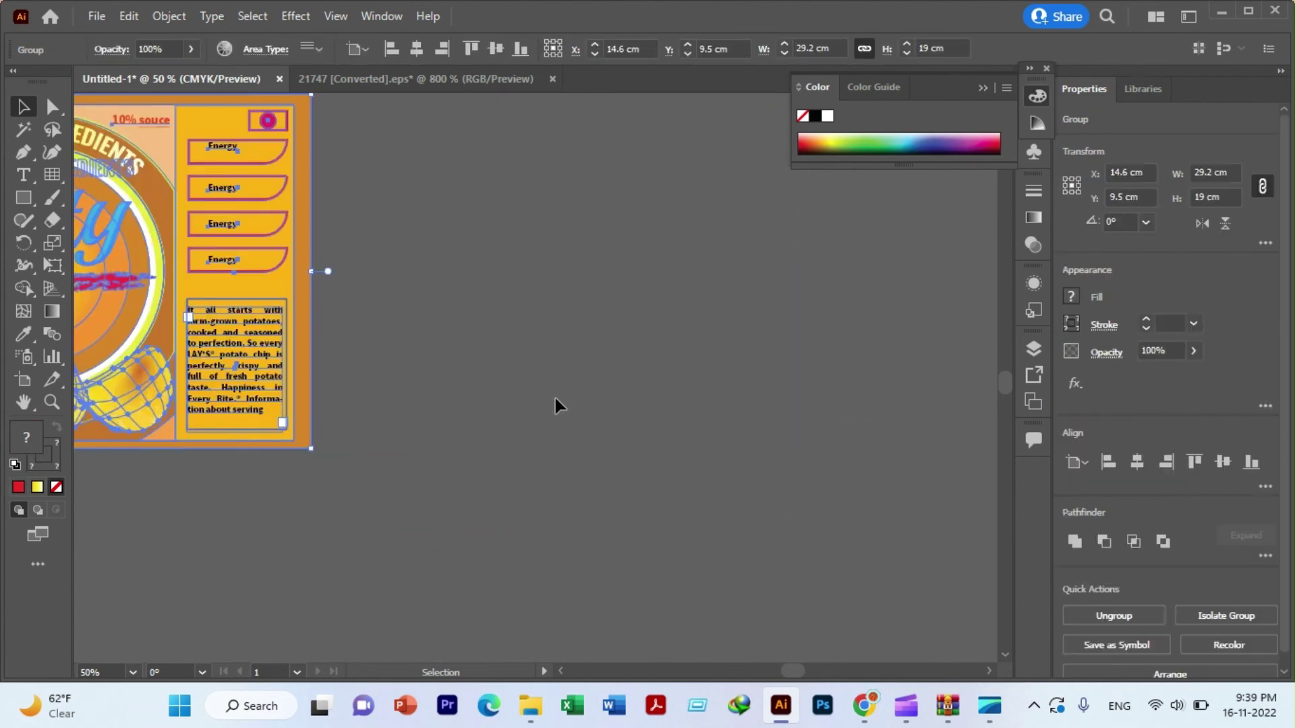
scroll(556, 398, "left", 5)
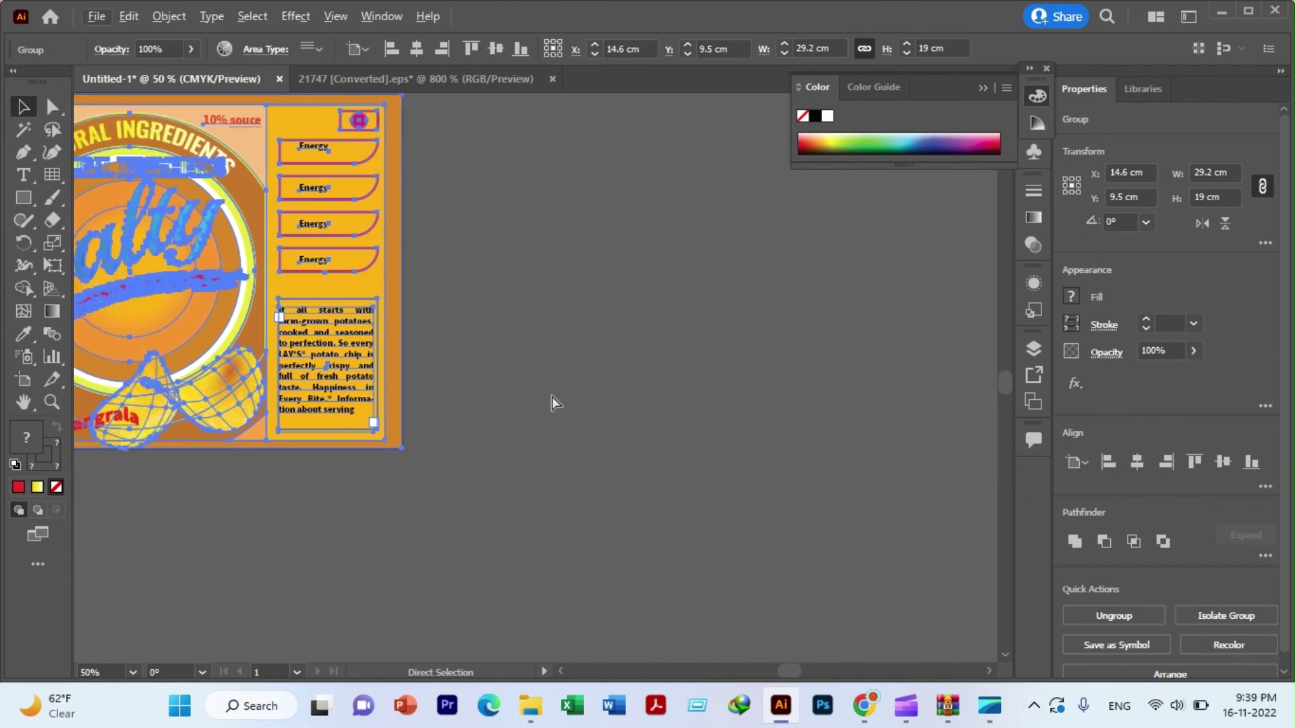
scroll(555, 398, "left", 5)
left_click(376, 532)
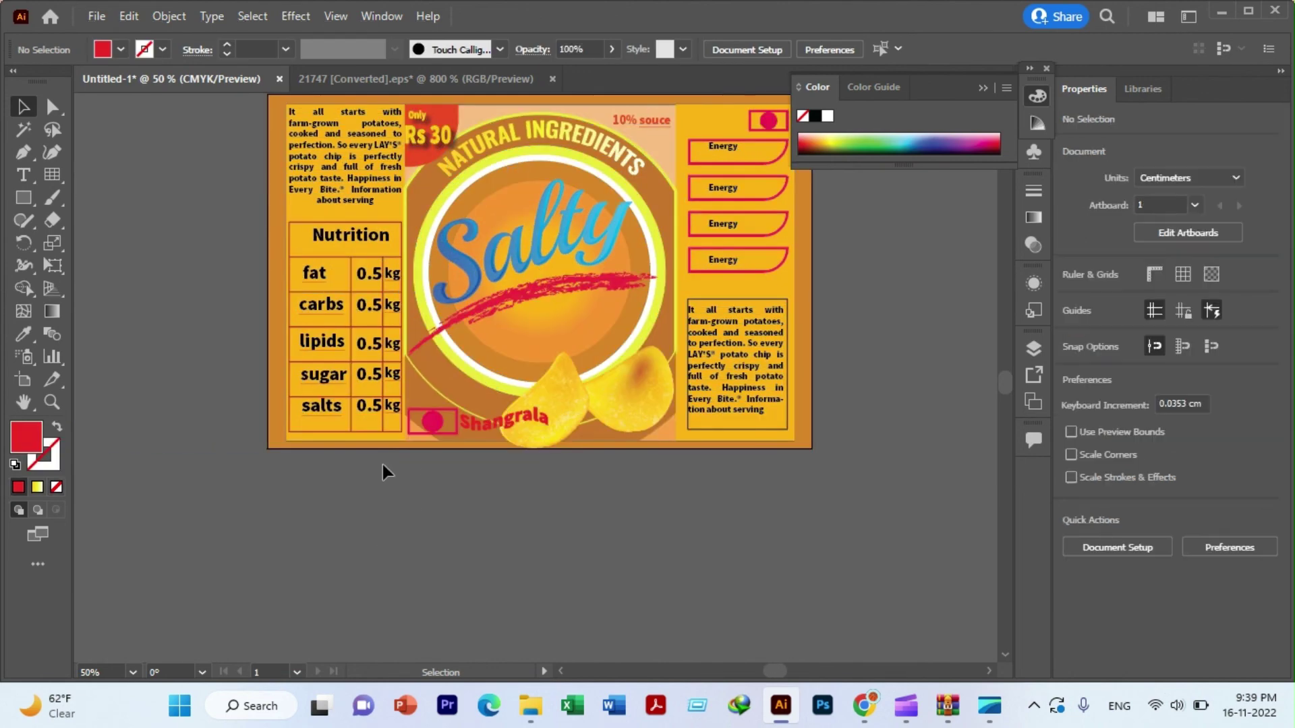
scroll(382, 468, "up", 4)
scroll(312, 382, "down", 1)
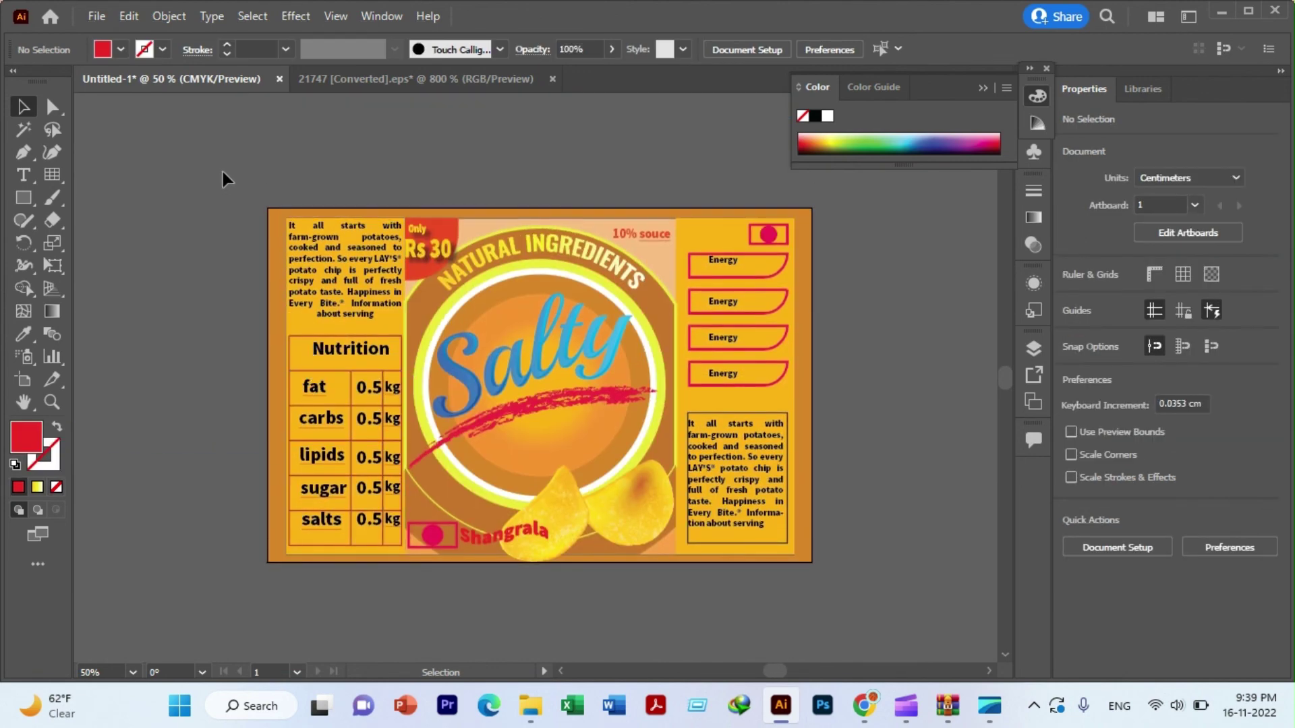
left_click_drag(257, 182, 691, 189)
left_click_drag(702, 189, 313, 88)
left_click(313, 85)
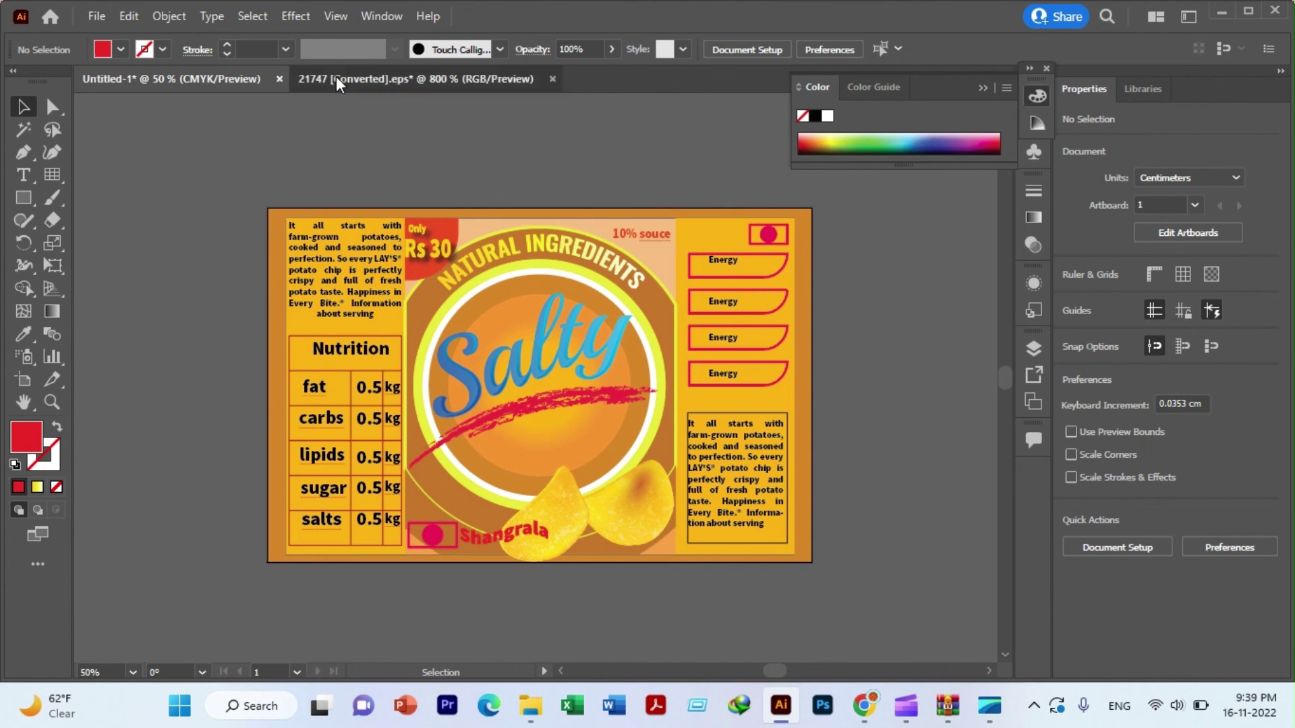
left_click(497, 368)
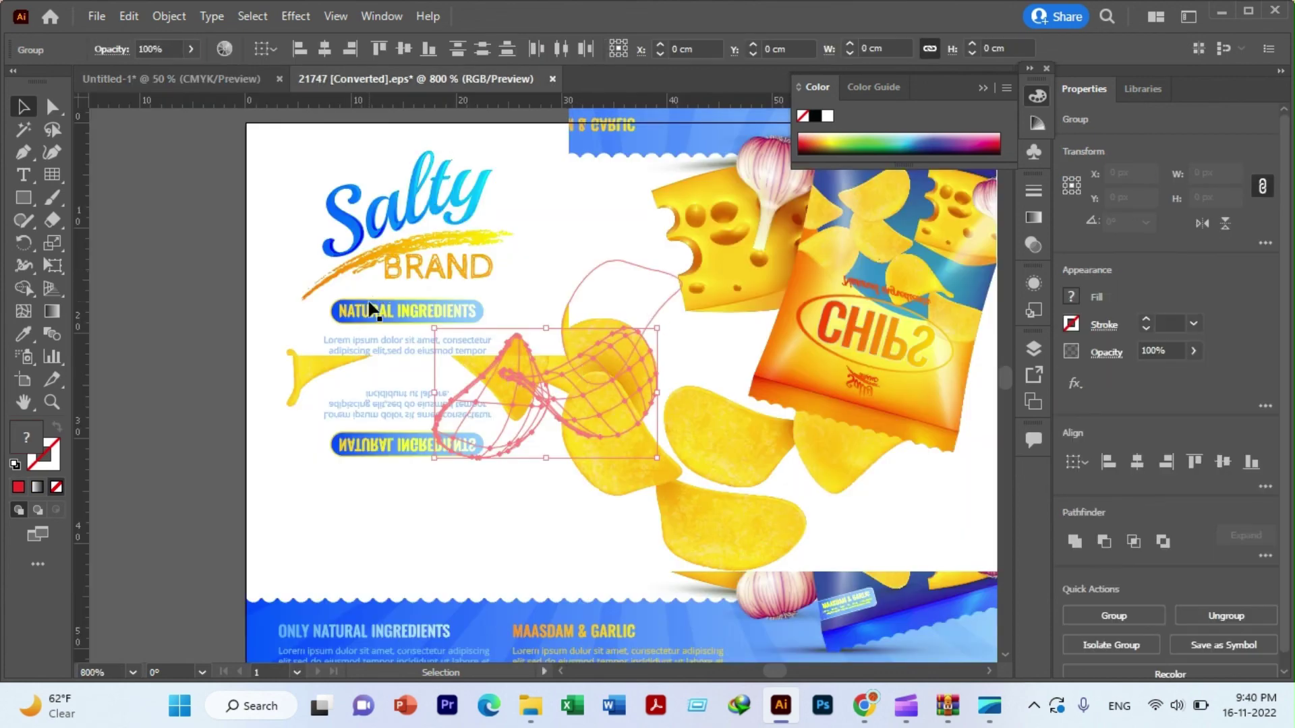
left_click(419, 273)
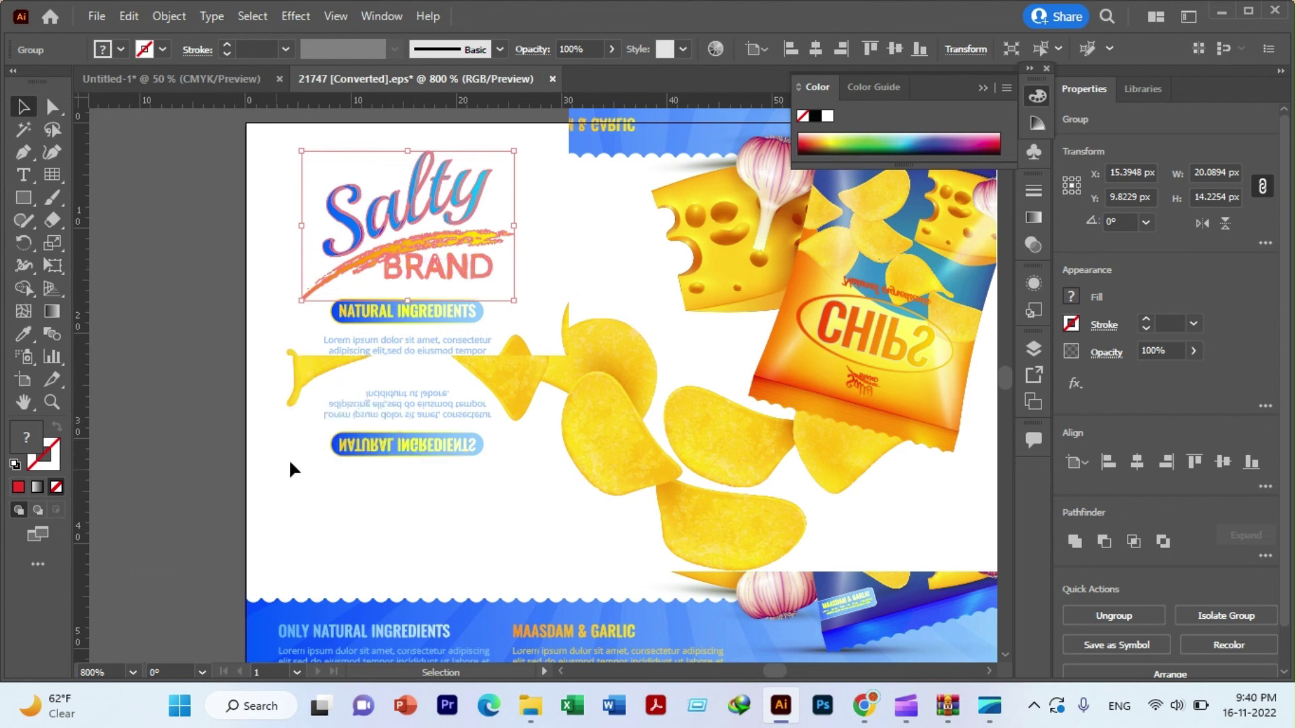
mouse_move(863, 706)
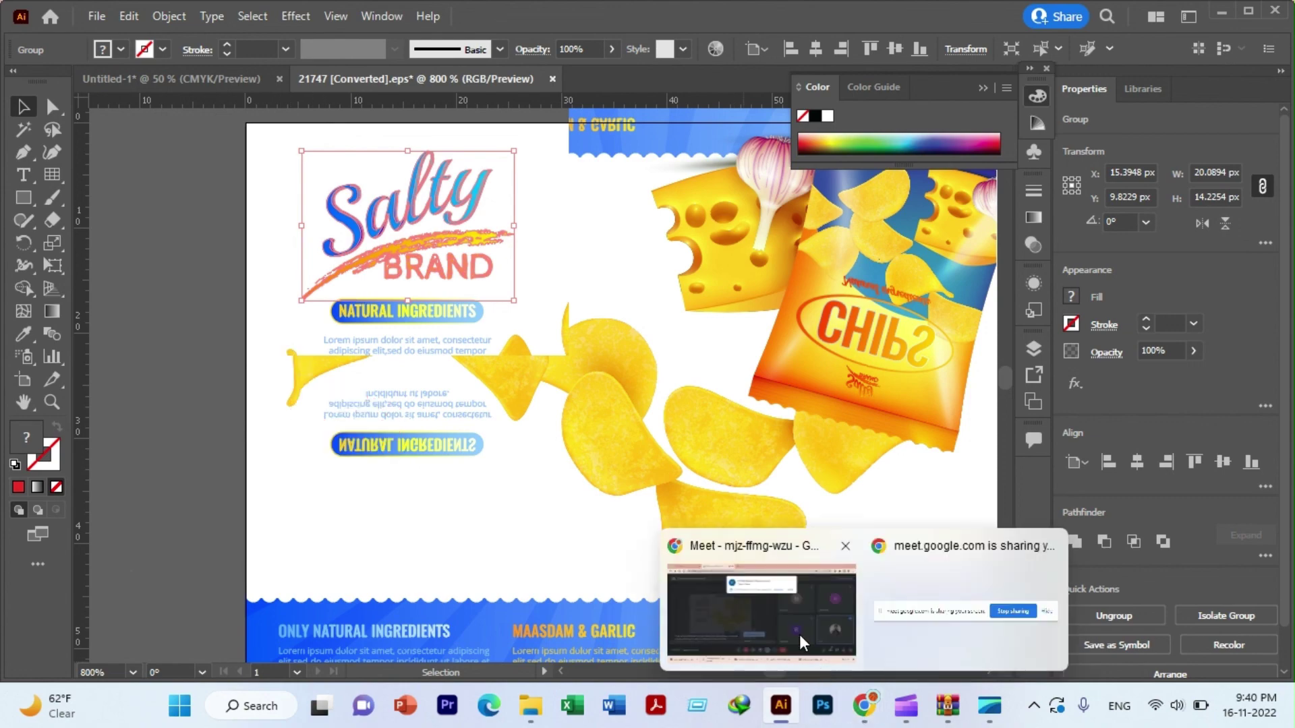
left_click(801, 642)
left_click(846, 189)
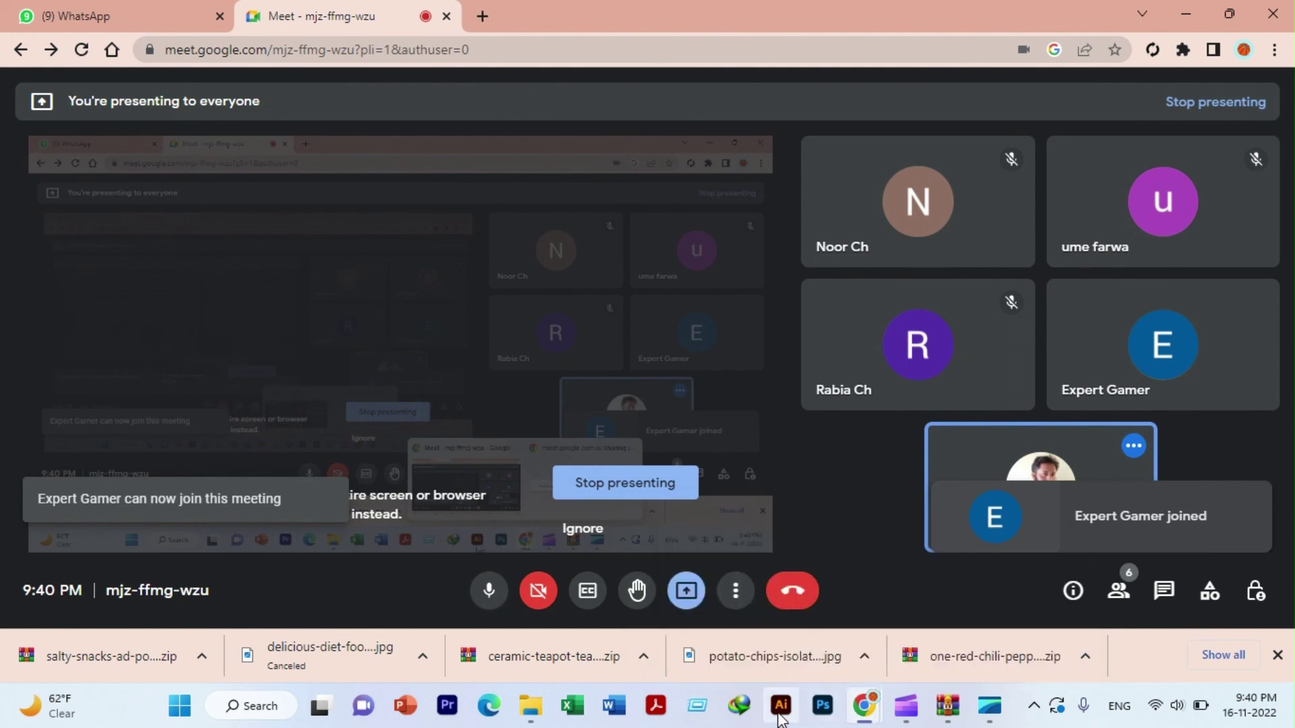
mouse_move(780, 705)
left_click(748, 633)
left_click(196, 79)
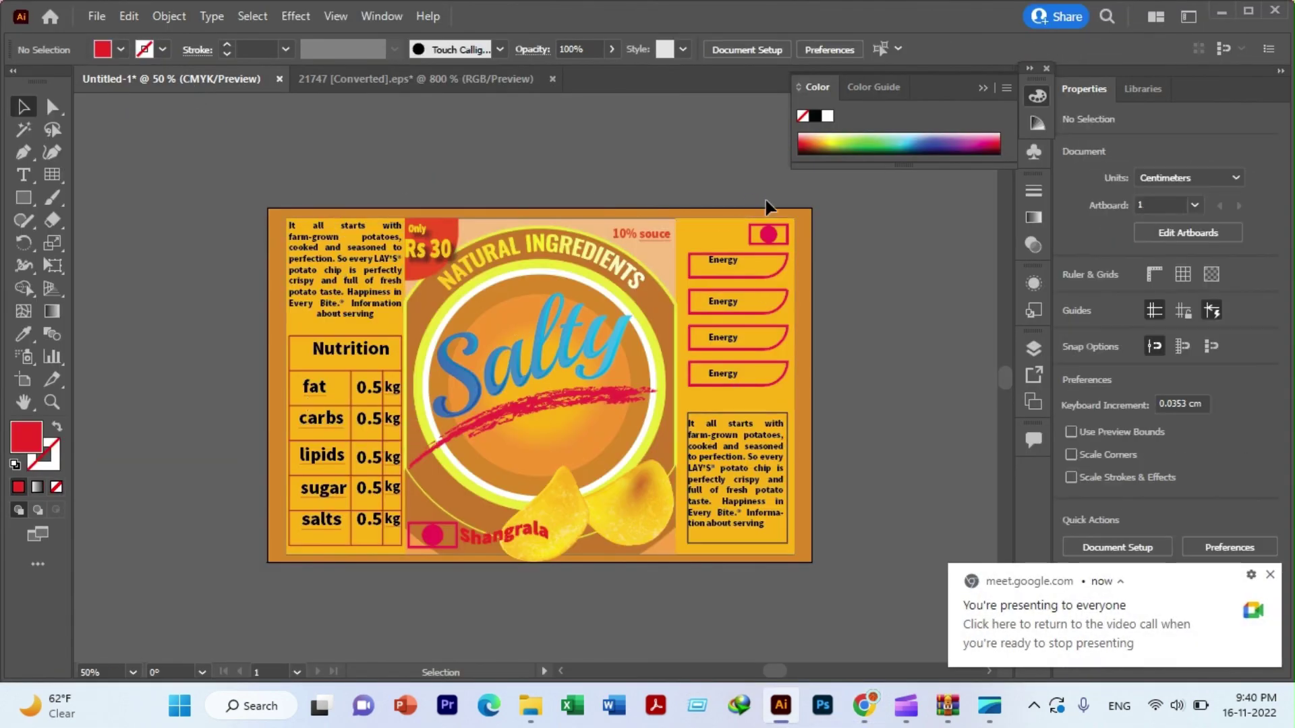
- Collapse the colour panel and ungroup the label artwork
left_click(982, 87)
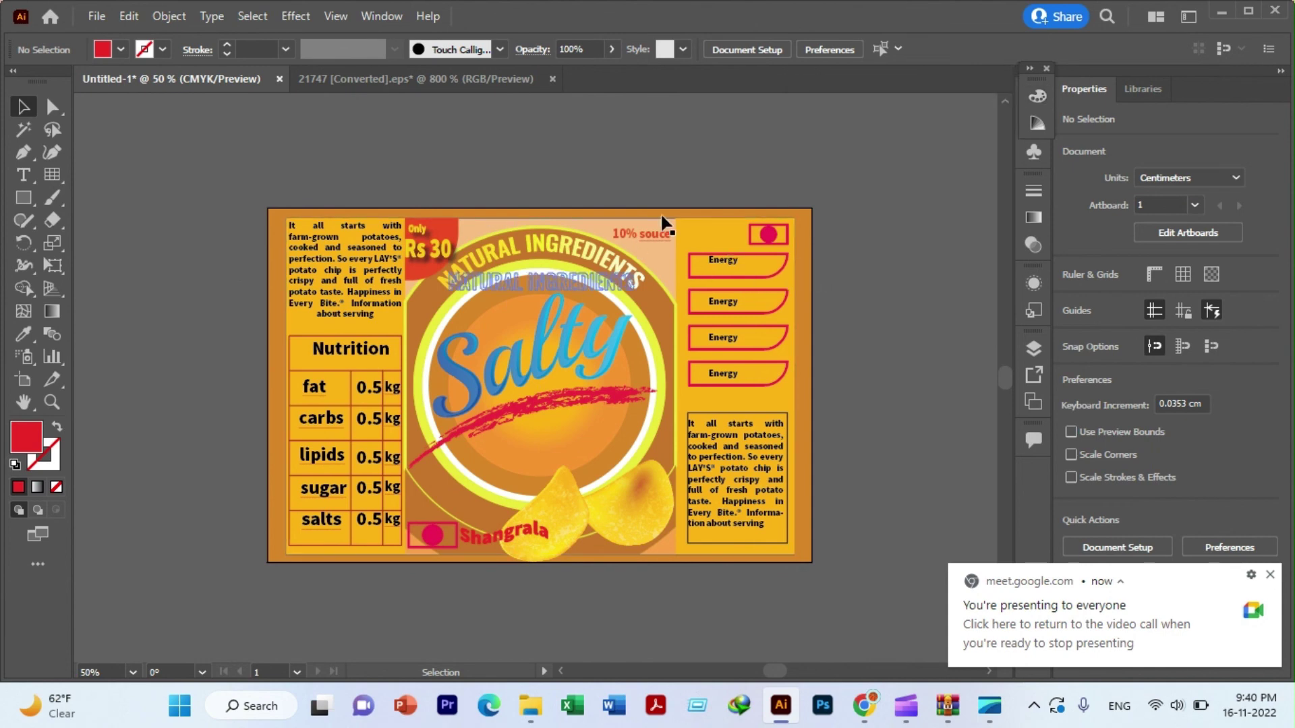
left_click(513, 368)
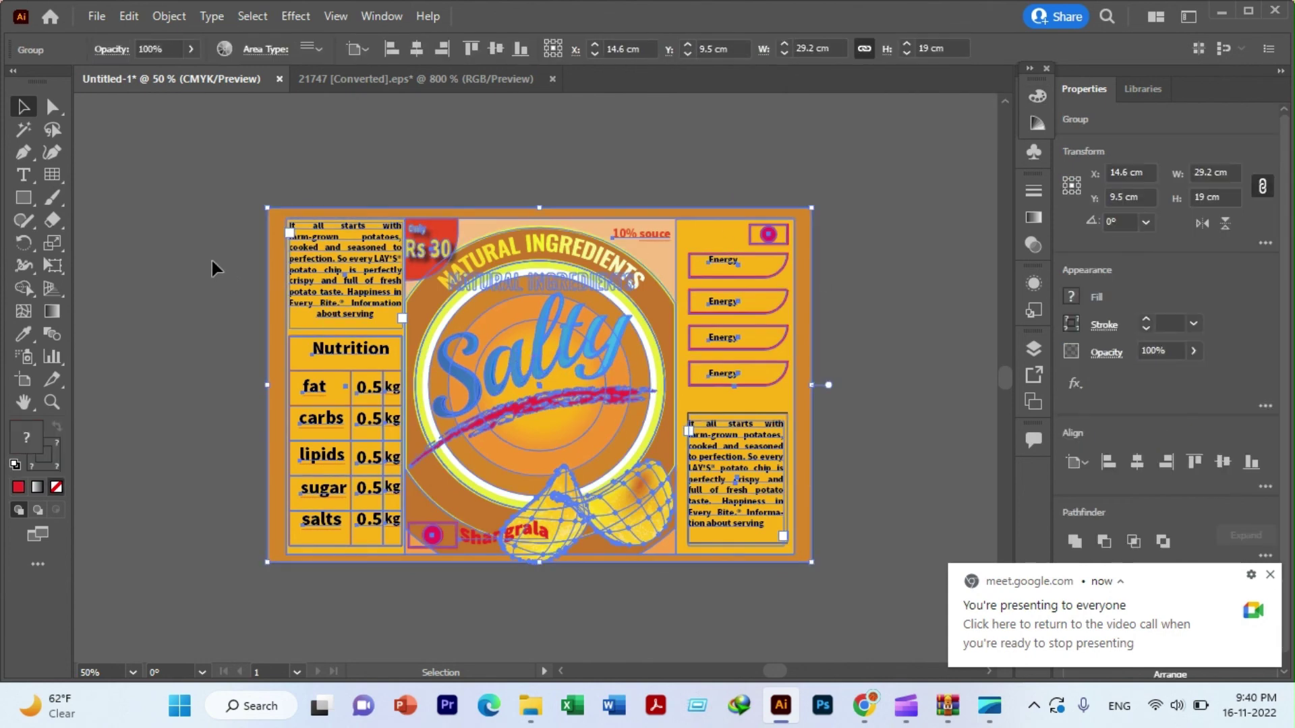
right_click(432, 251)
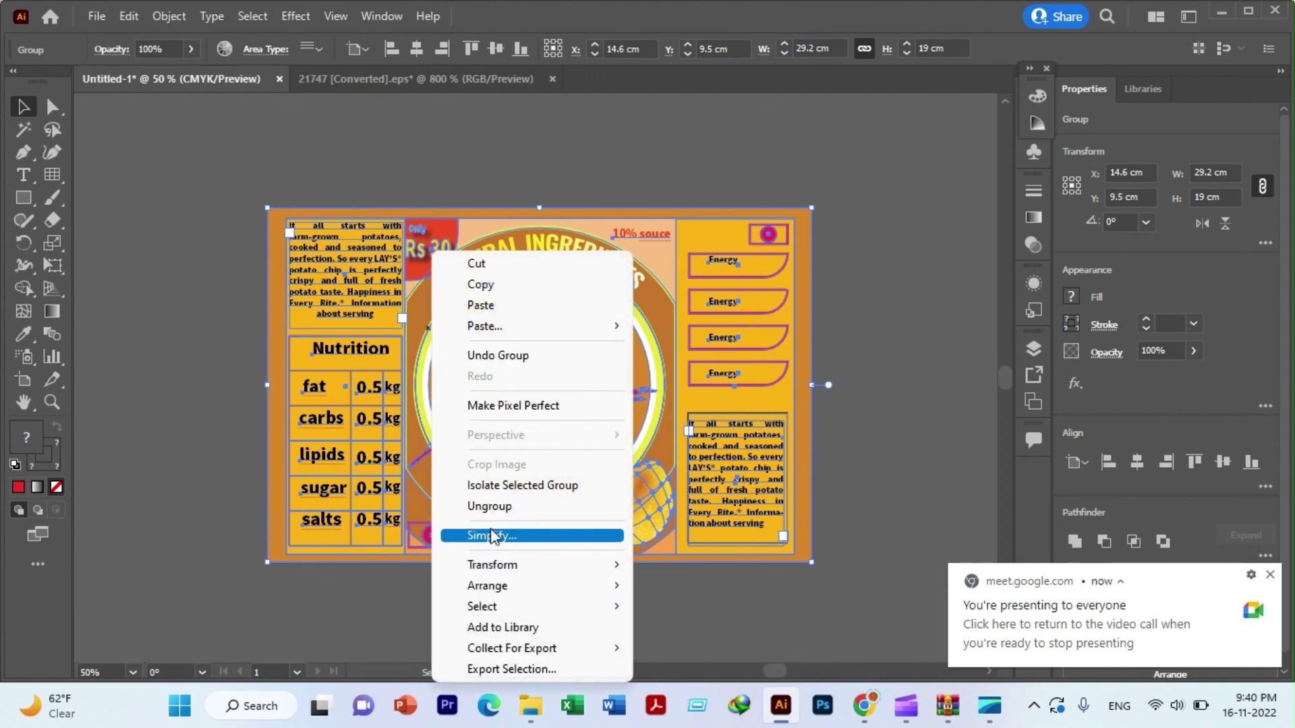
left_click(490, 507)
left_click(173, 292)
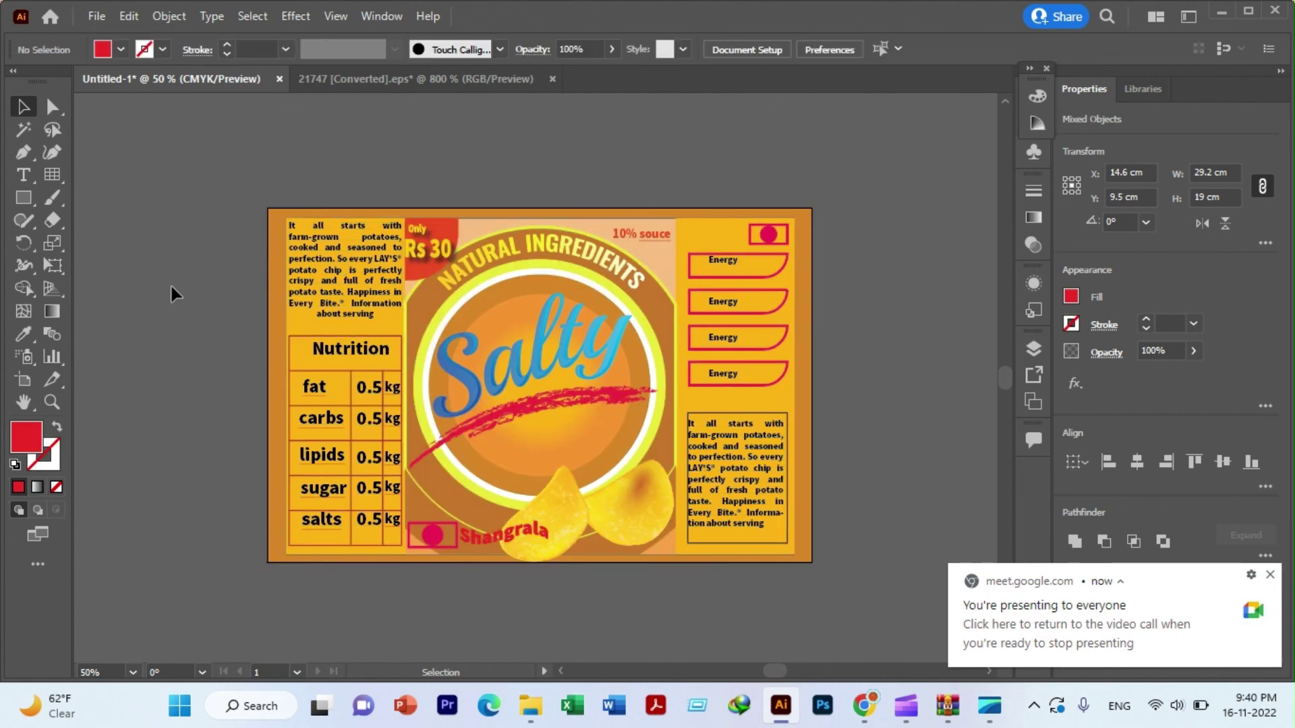
- Move the small Salty copy into the top-right panel, about 2.13 cm wide
left_click(580, 347)
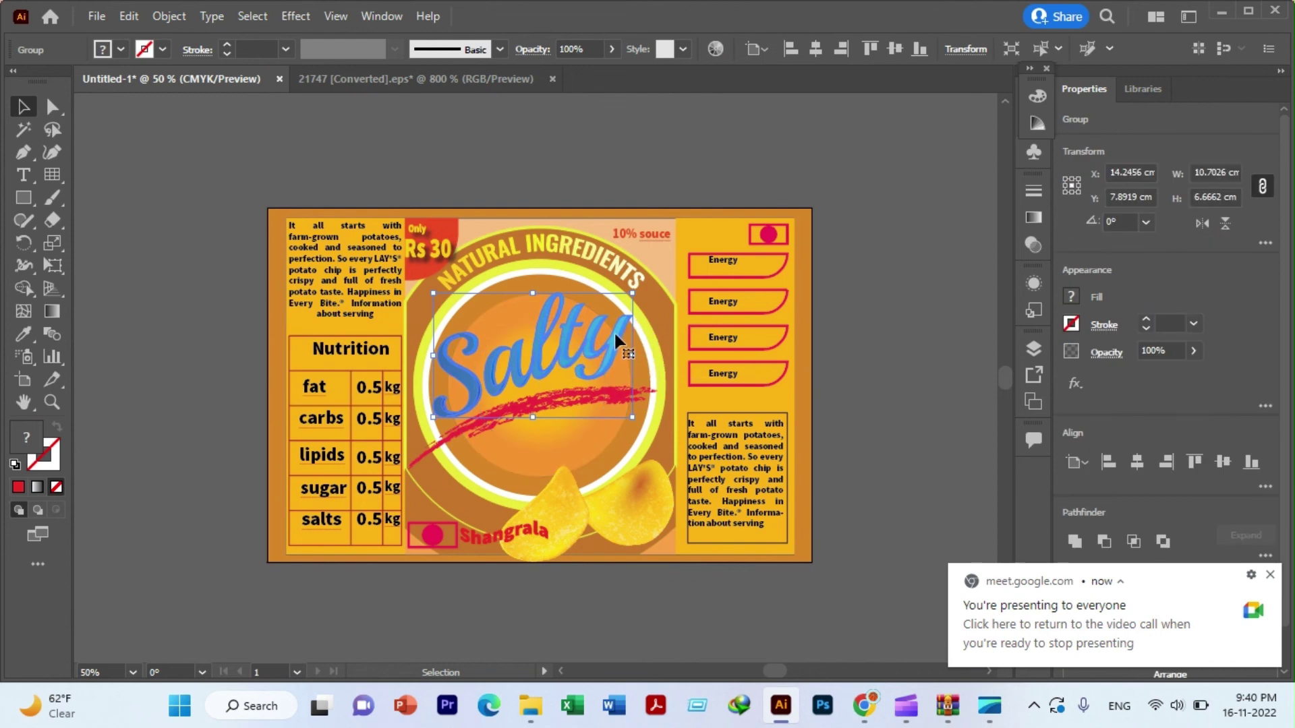
key("ctrl")
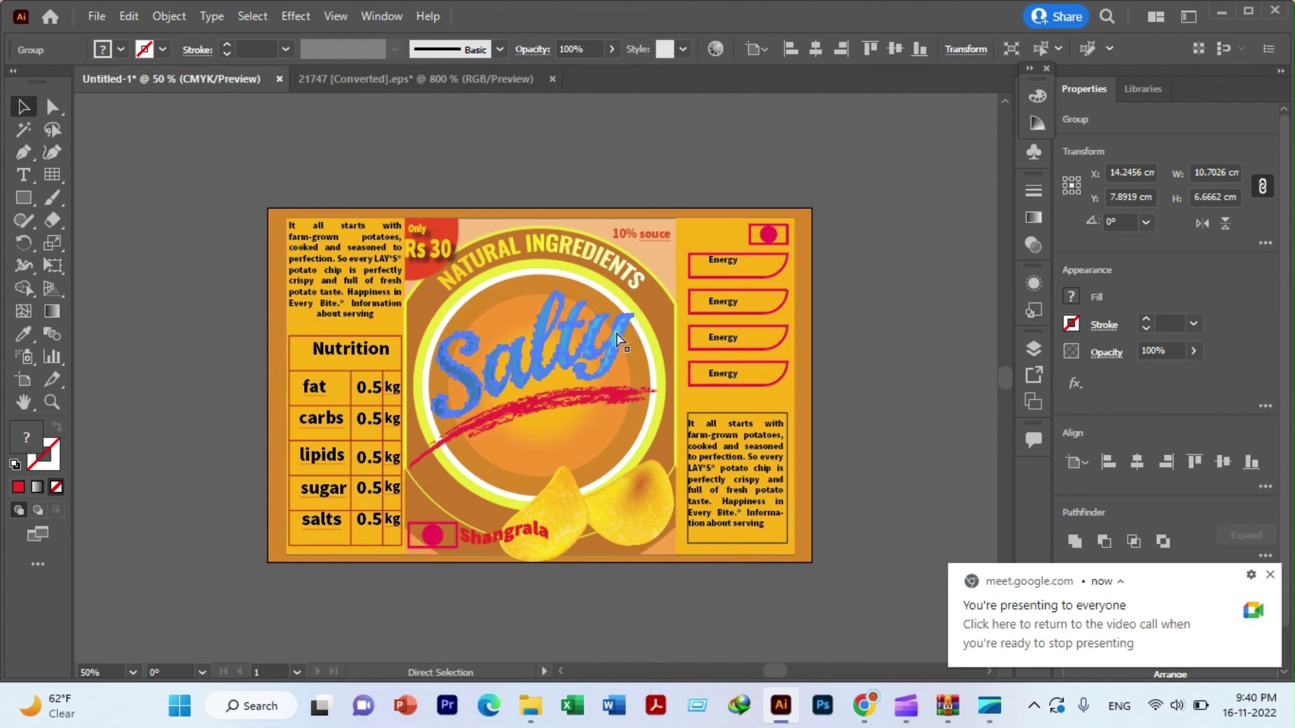
mouse_move(617, 339)
left_mouse_down()
mouse_move(570, 370)
mouse_move(730, 232)
mouse_move(793, 199)
mouse_move(725, 215)
left_mouse_up()
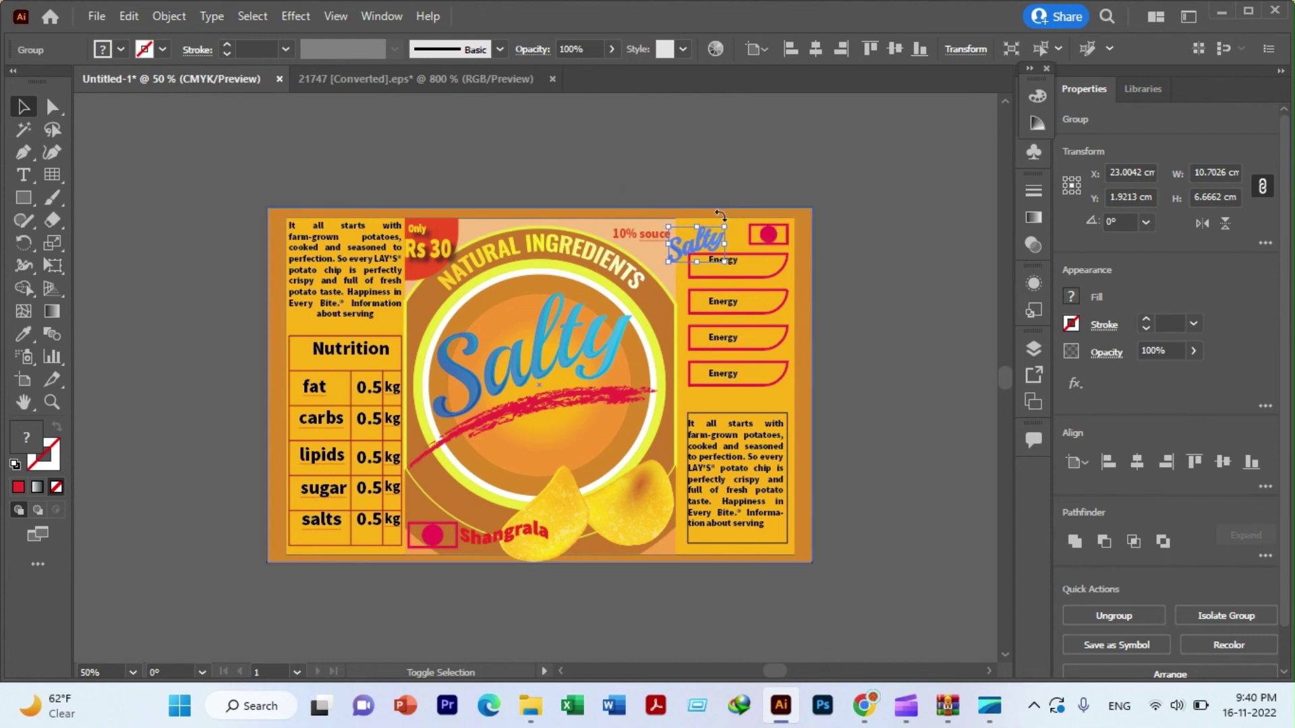
key("Right")
key("Right")
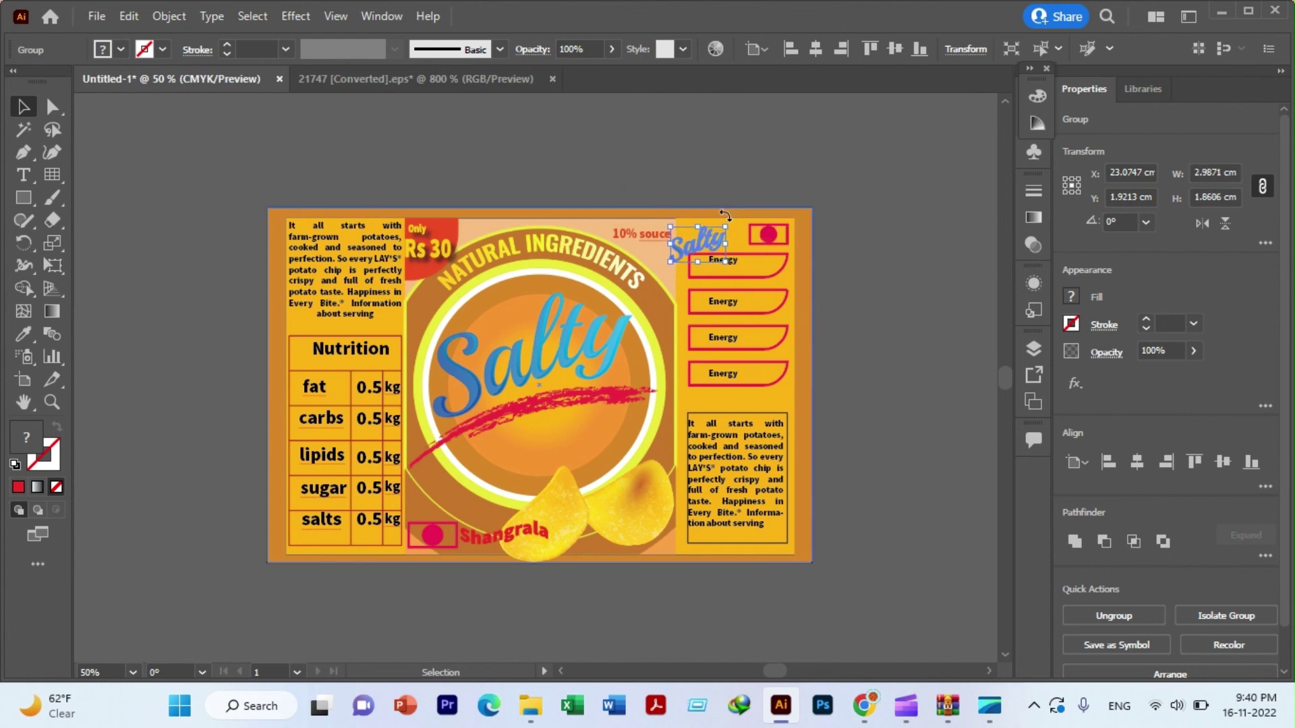
key("shift+Up")
key("shift+Up")
key("shift+Right")
key("shift+Right")
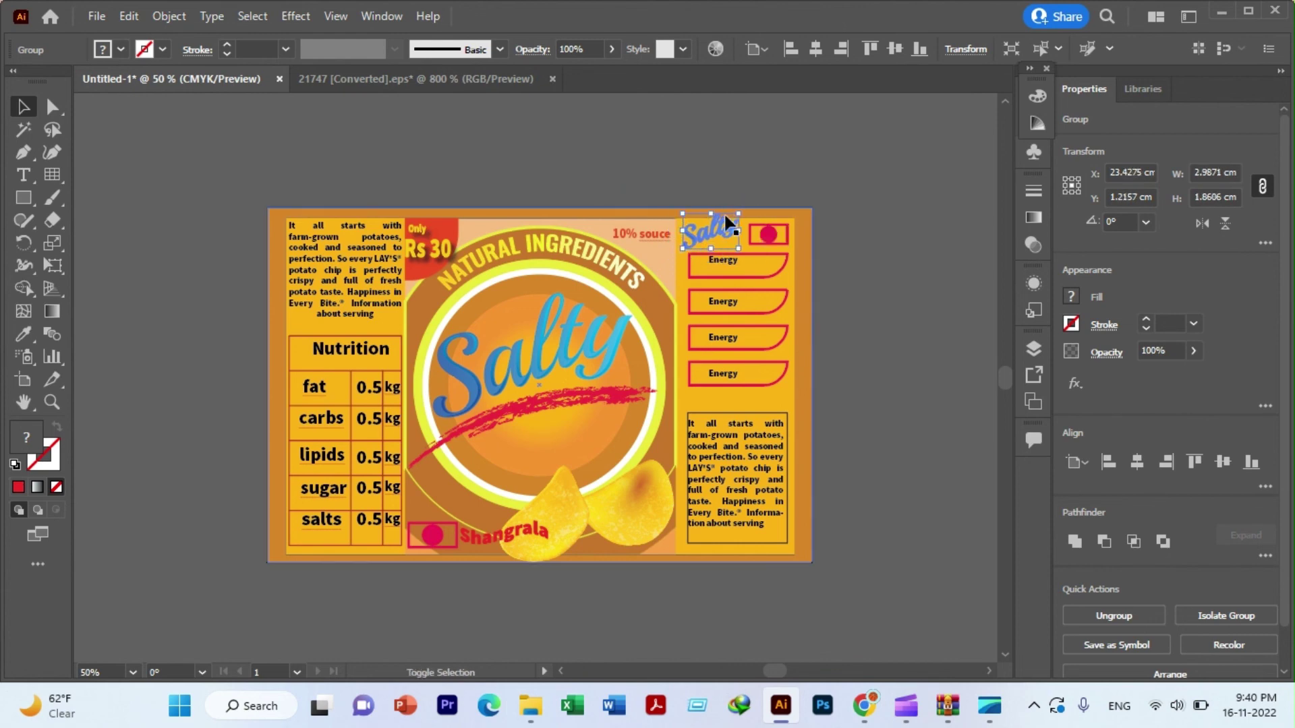
key("shift+Down")
left_click_drag(738, 219, 740, 218)
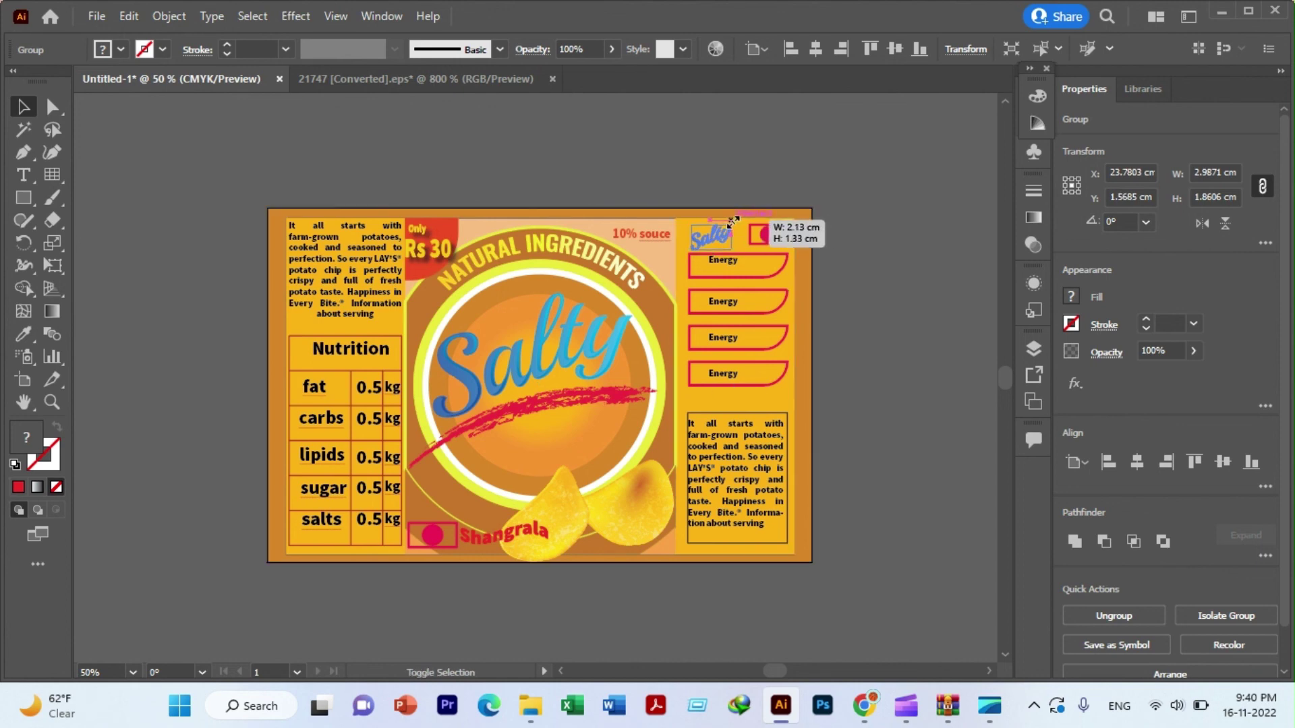
left_click(747, 199)
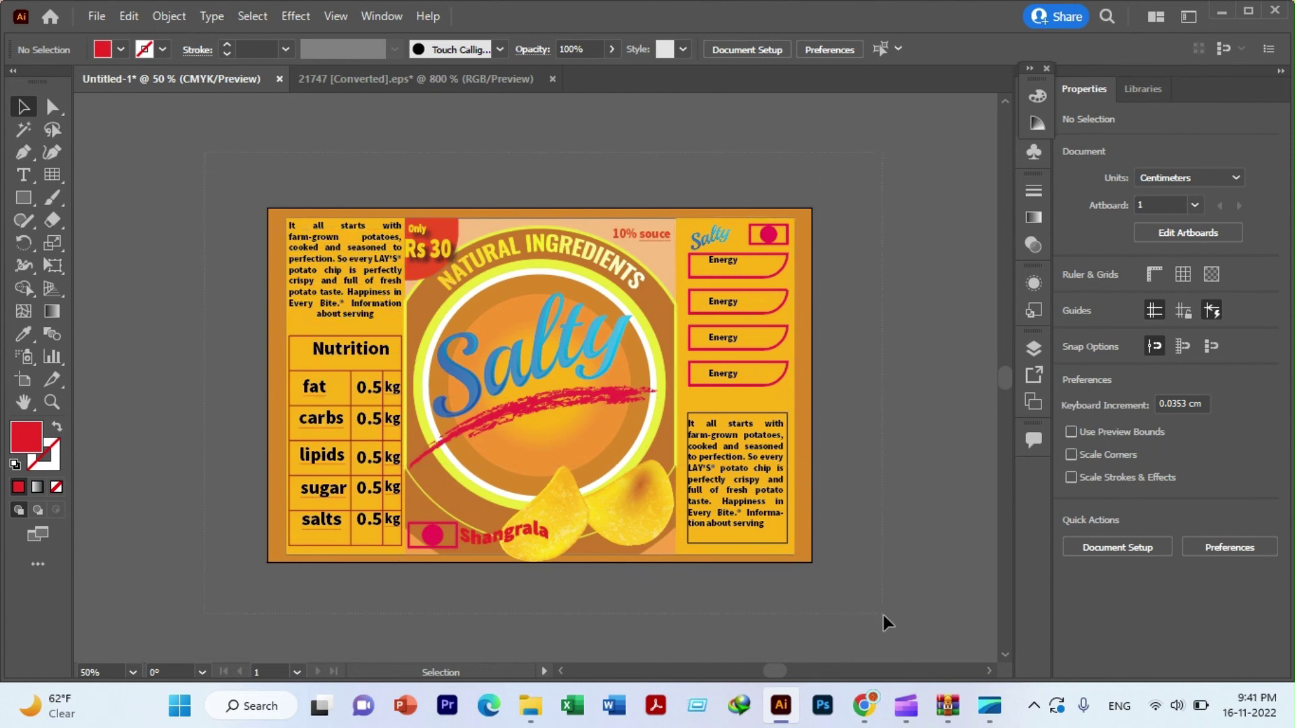
- Select all the label artwork and group it
key("ctrl+a")
right_click(557, 445)
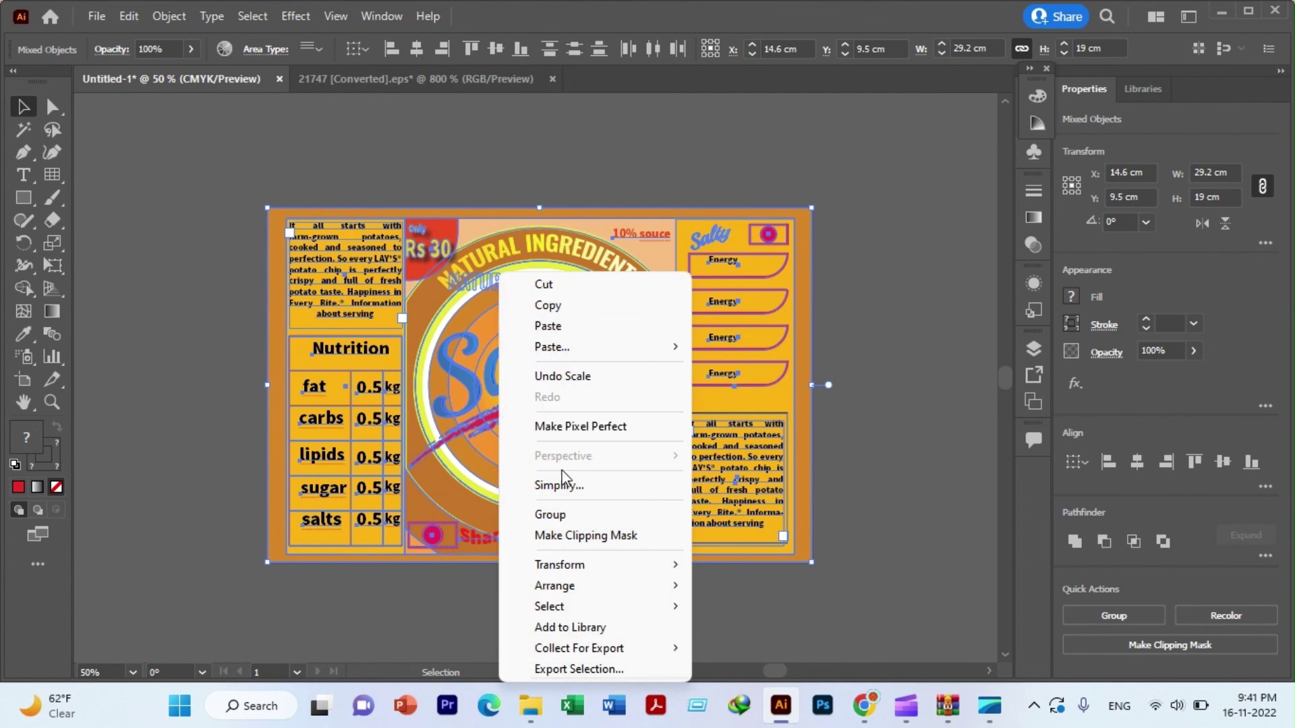
left_click(549, 514)
left_click(196, 214)
left_click_drag(213, 198, 508, 180)
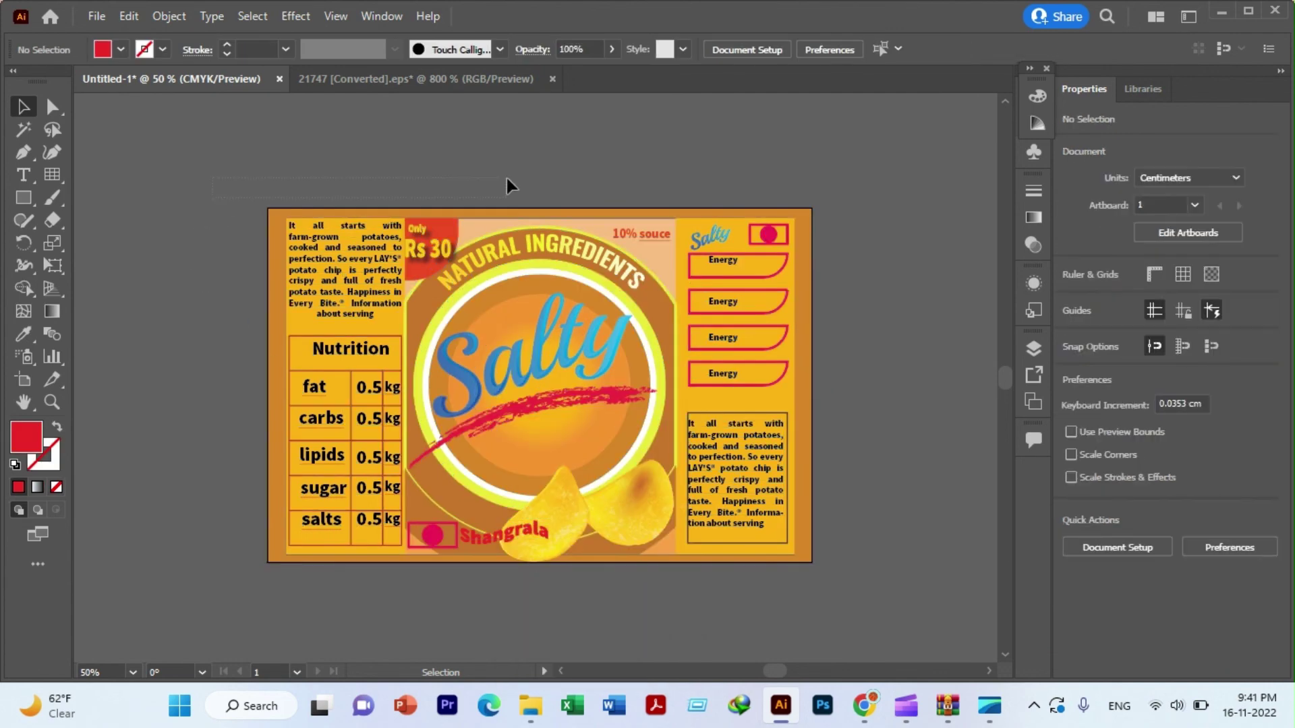
left_click_drag(874, 356, 861, 589)
left_click(208, 179)
- Export the label to the Desktop as a flat CMYK 300 ppi Photoshop PSD
left_click(96, 17)
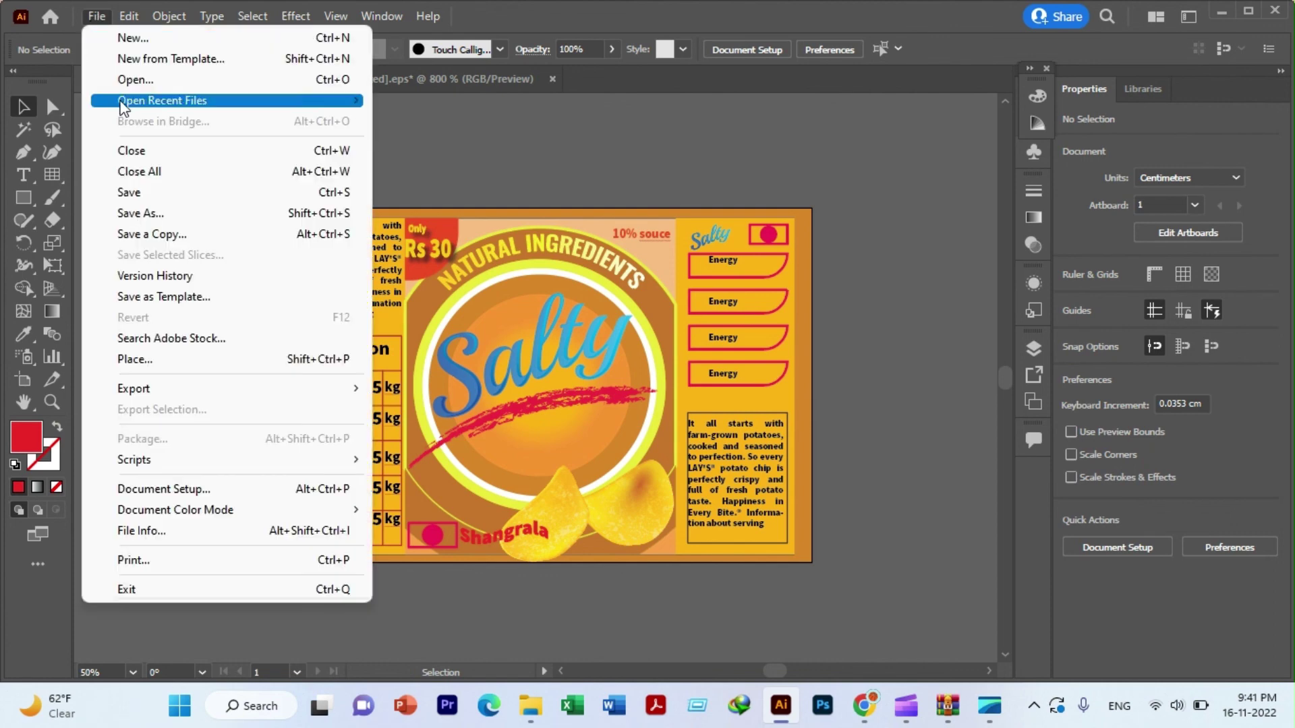
mouse_move(132, 389)
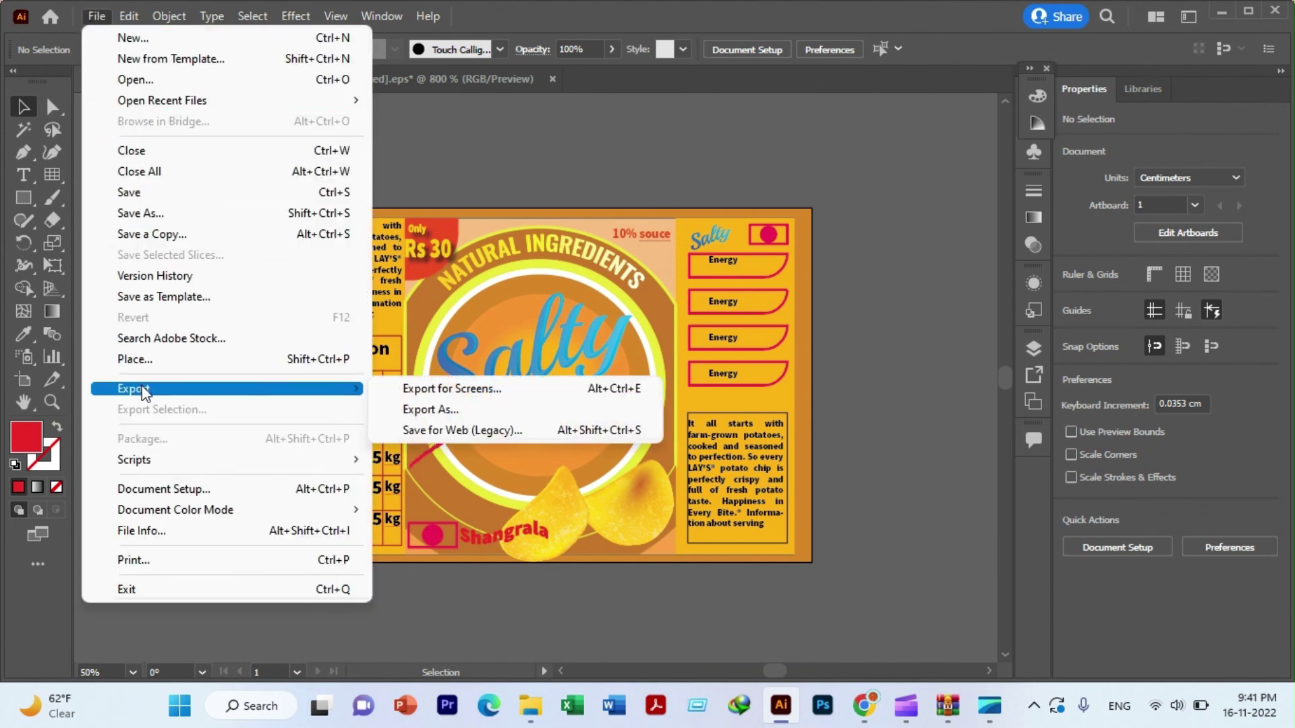
left_click(404, 405)
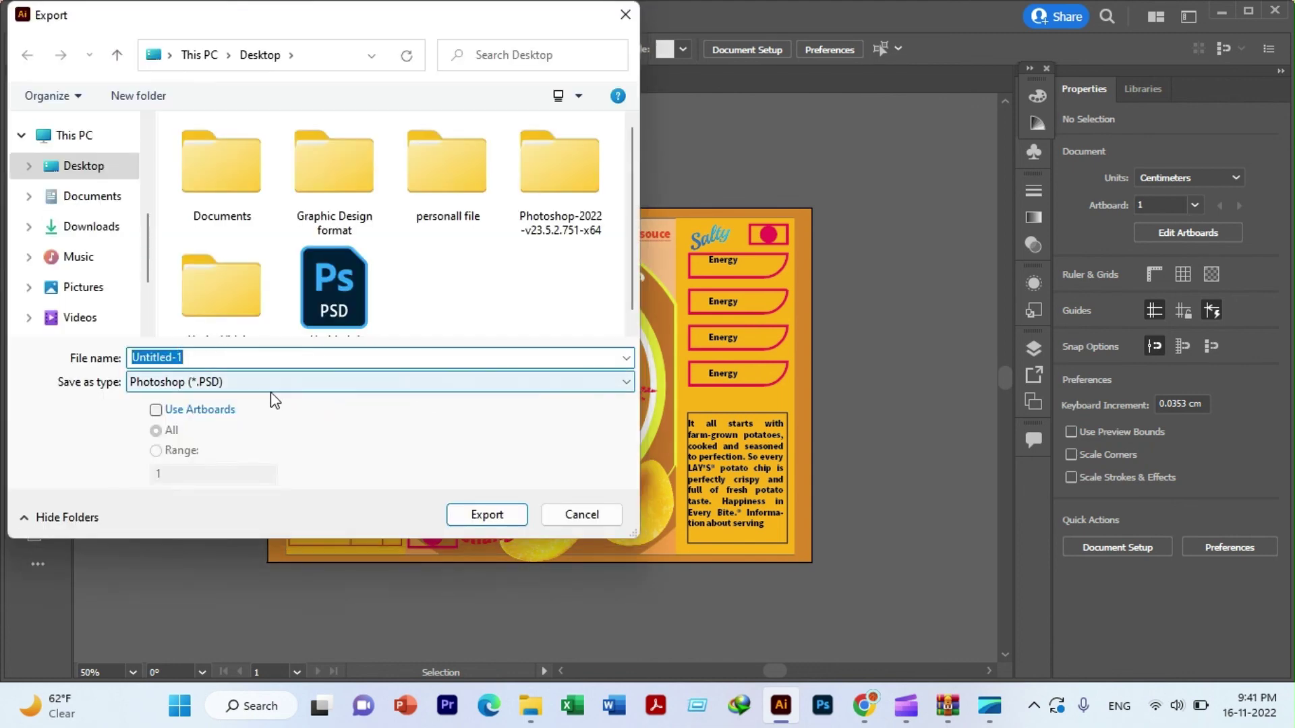
left_click(247, 358)
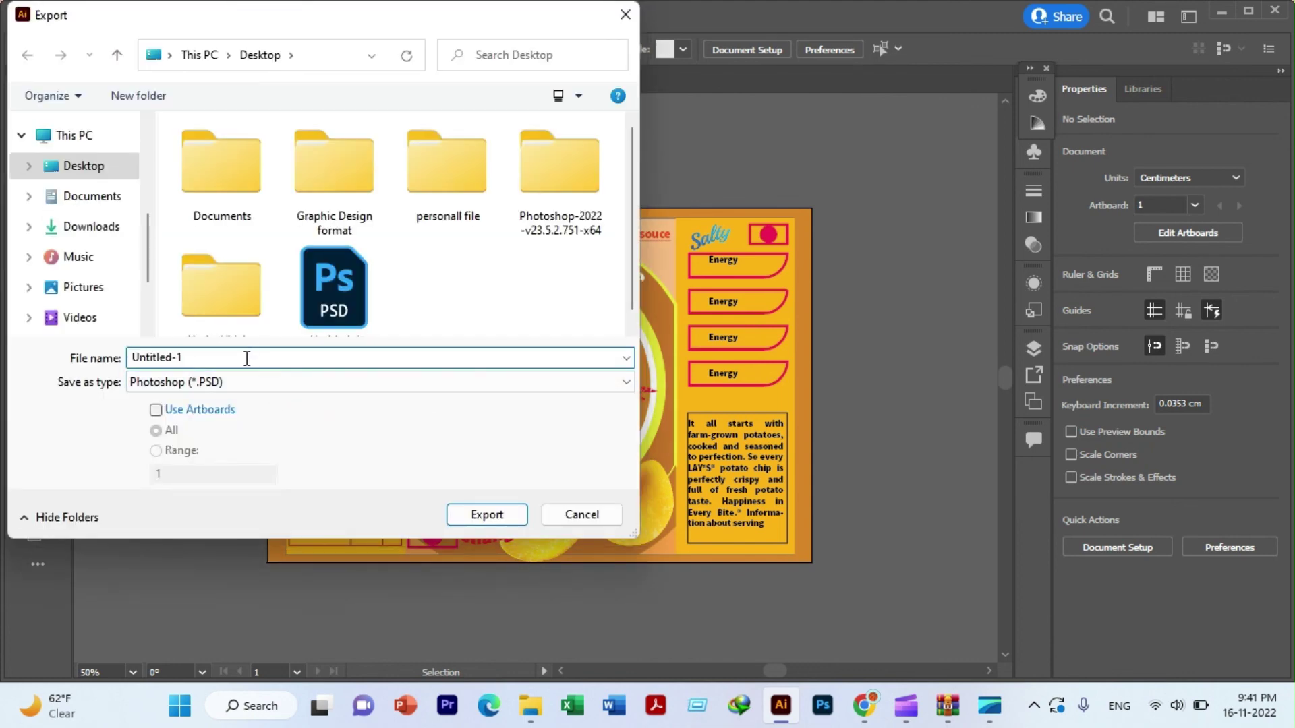
key("BackSpace")
key("BackSpace")
key("BackSpace")
key("BackSpace")
scroll(74, 202, "up", 3)
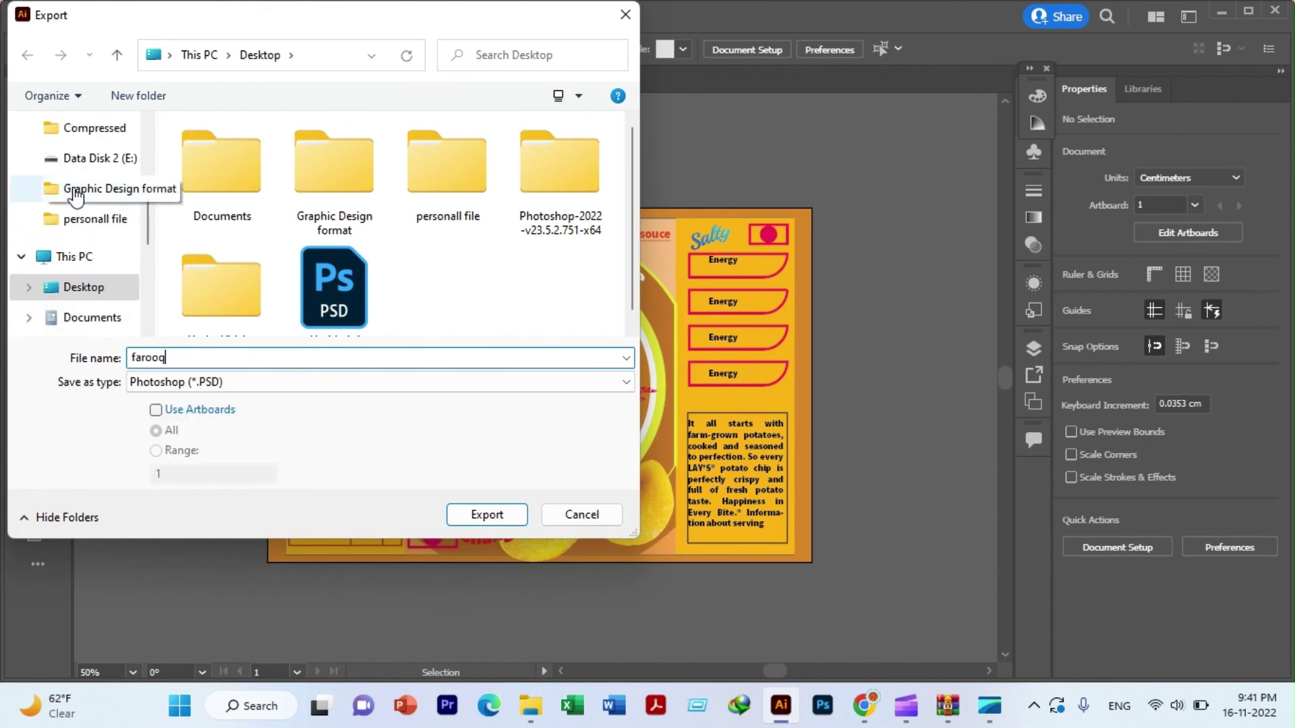
scroll(78, 186, "up", 3)
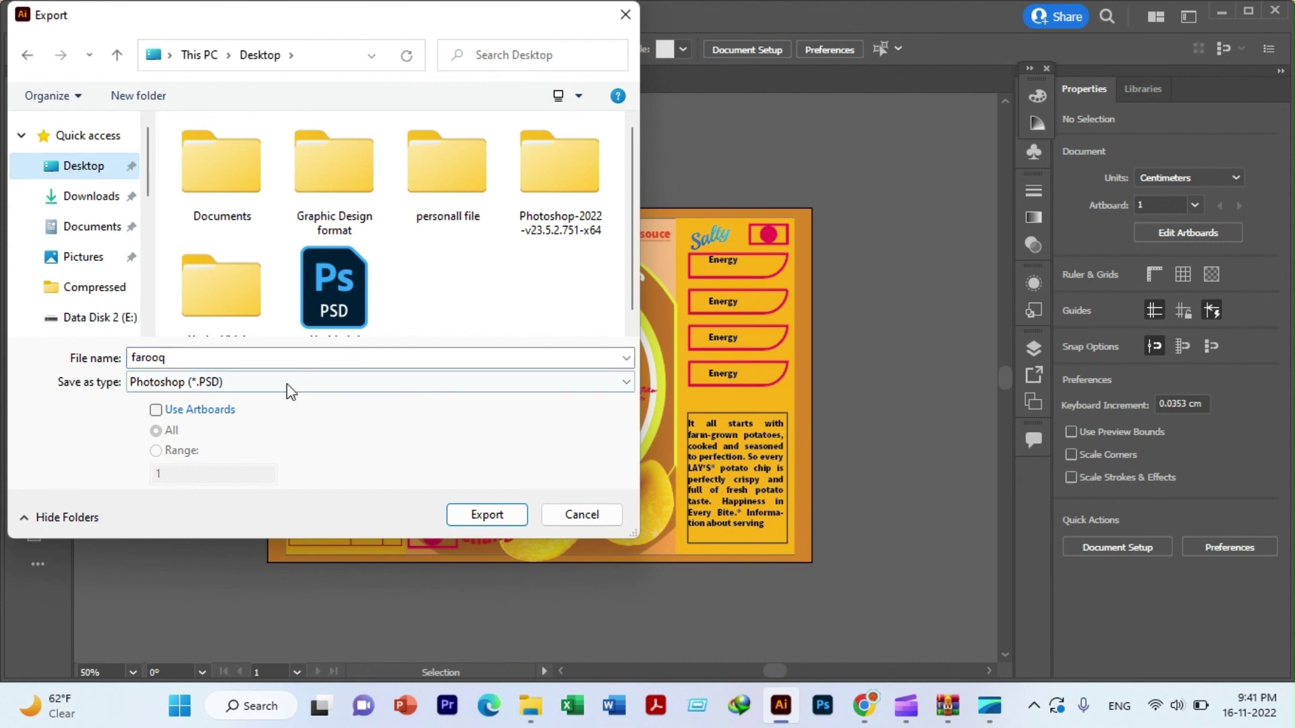
left_click(478, 517)
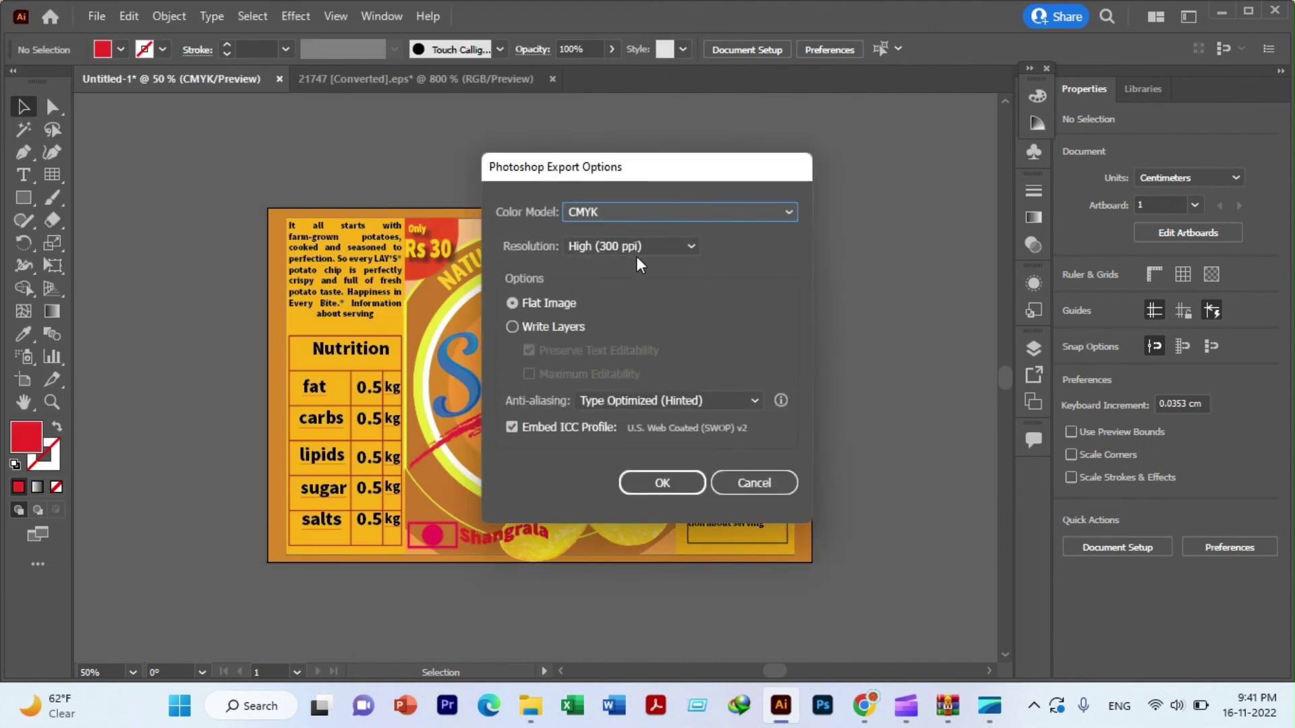
left_click(659, 483)
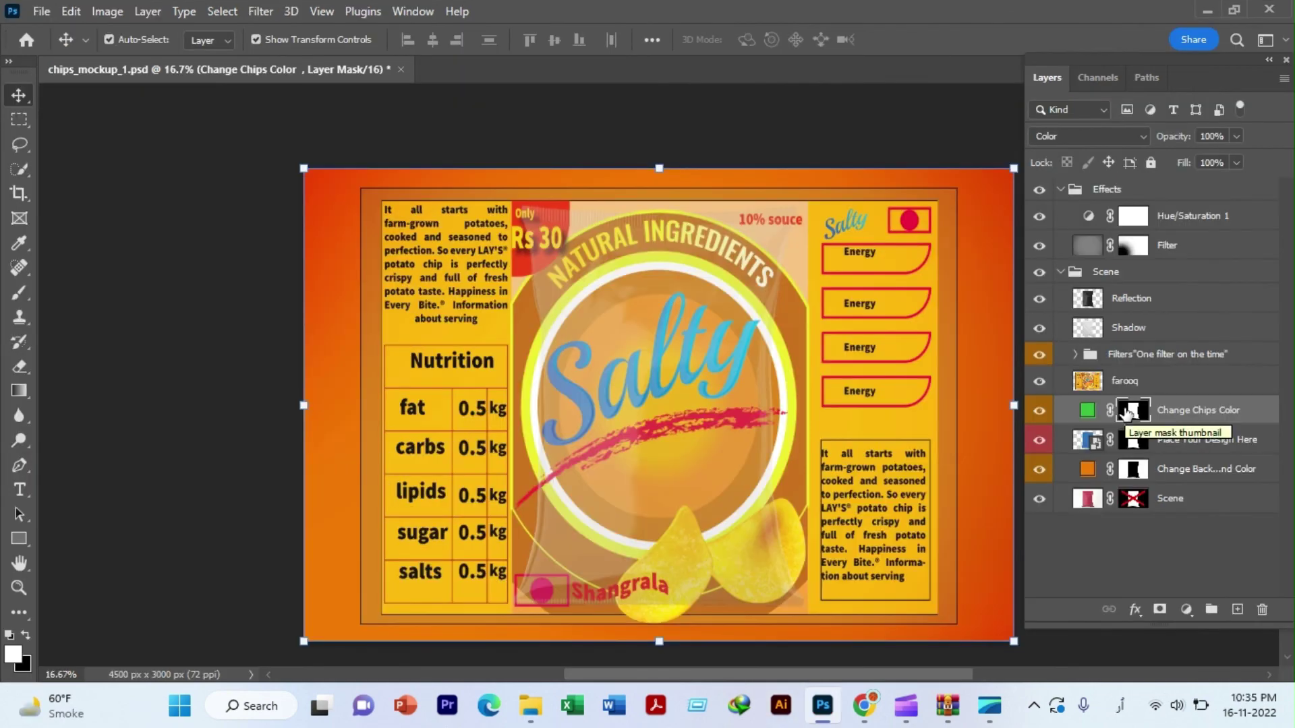
- Duplicate the label layer, delete the original, and stack the copy above Change Chips Color
left_click(1087, 381)
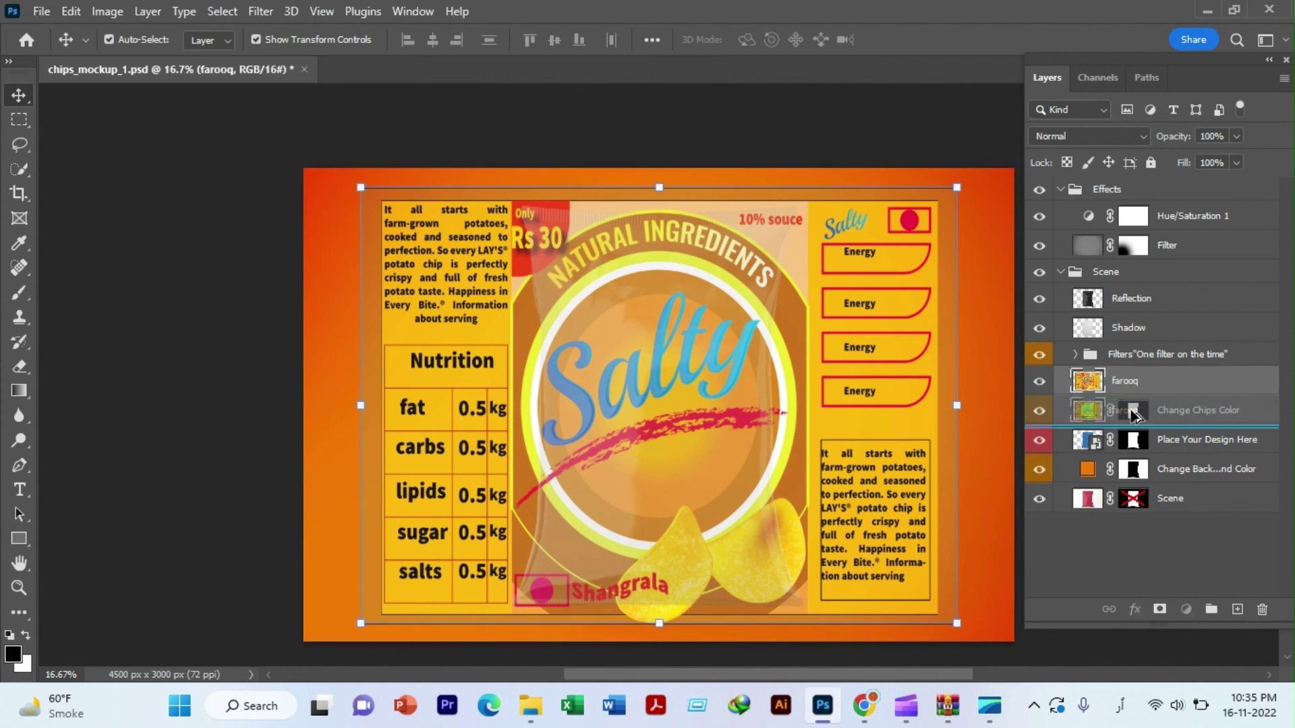
left_click_drag(1087, 382, 1134, 413)
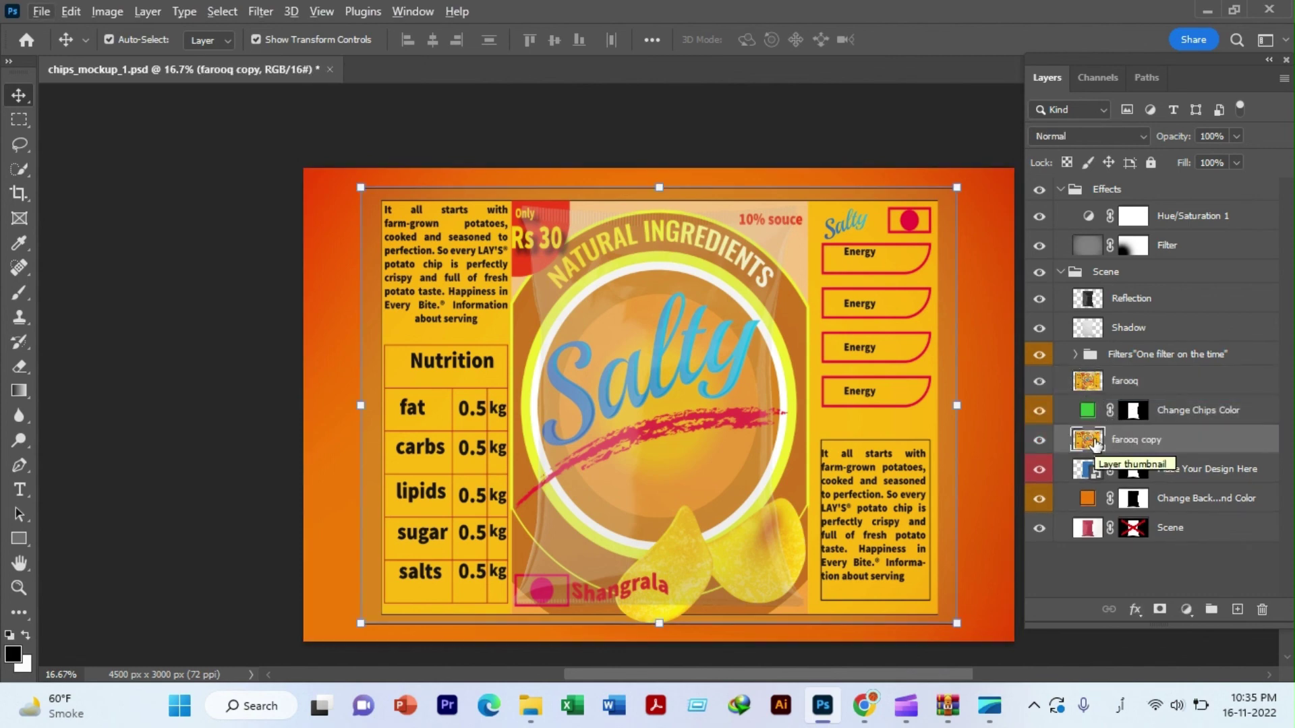
left_click_drag(1094, 443, 1114, 399)
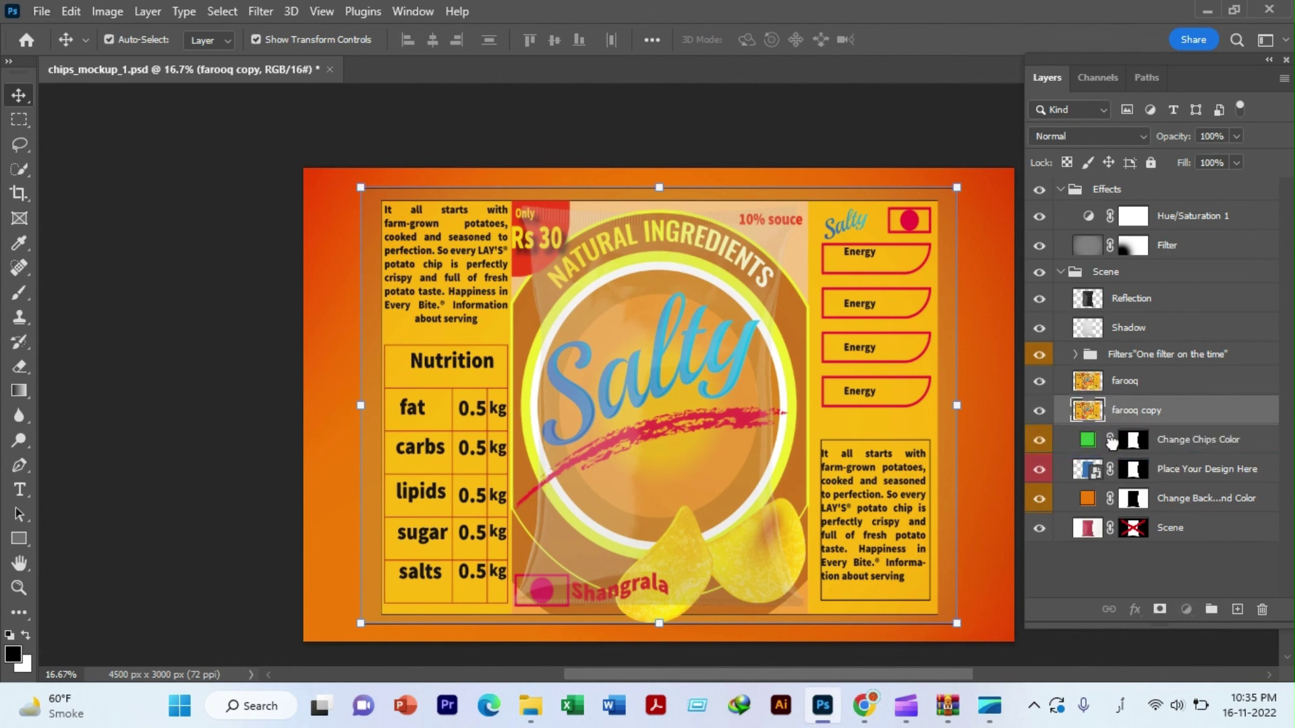
mouse_move(1111, 442)
left_mouse_down()
mouse_move(1086, 385)
mouse_move(1106, 399)
left_mouse_up()
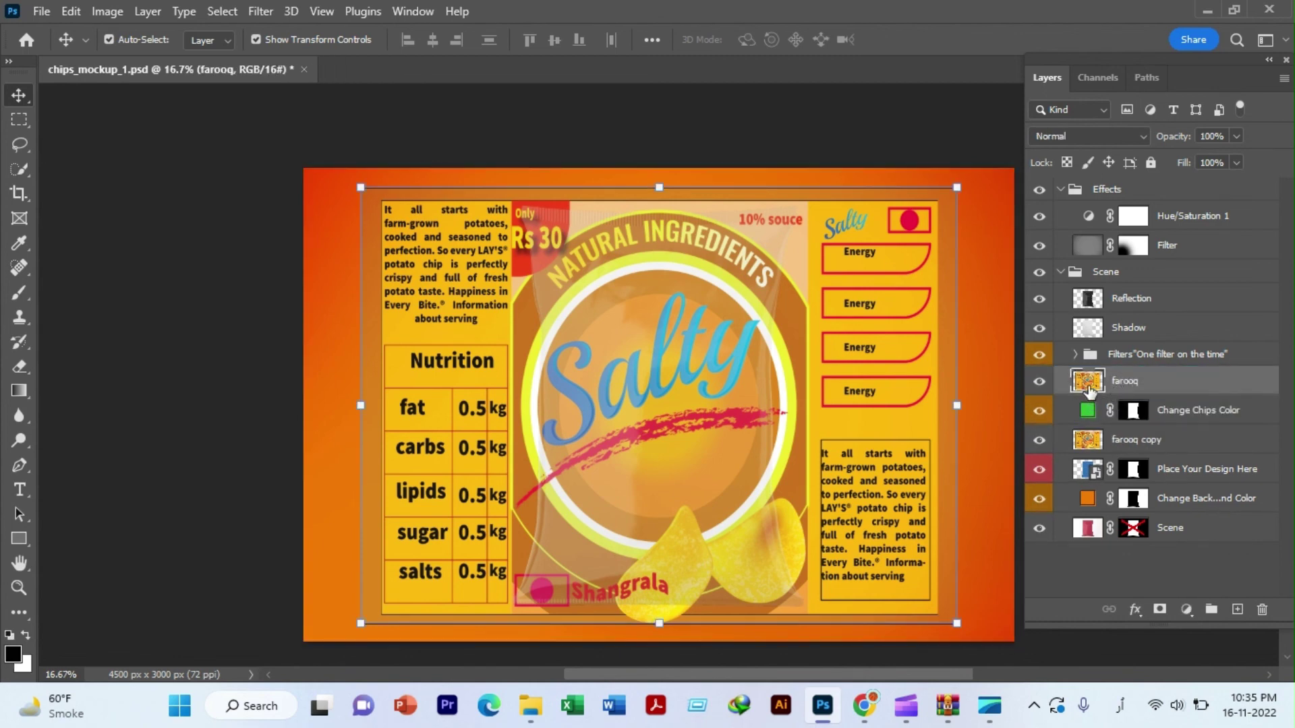
key("Delete")
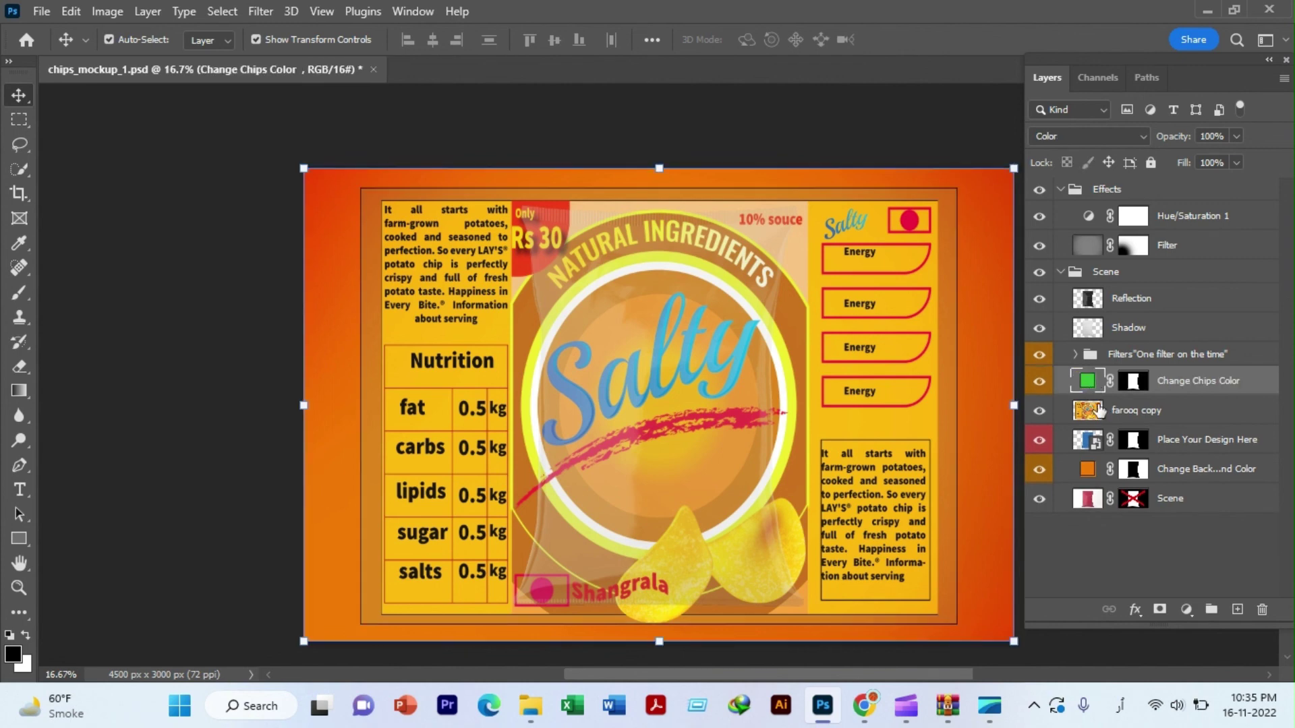
left_click_drag(1100, 410, 1143, 396)
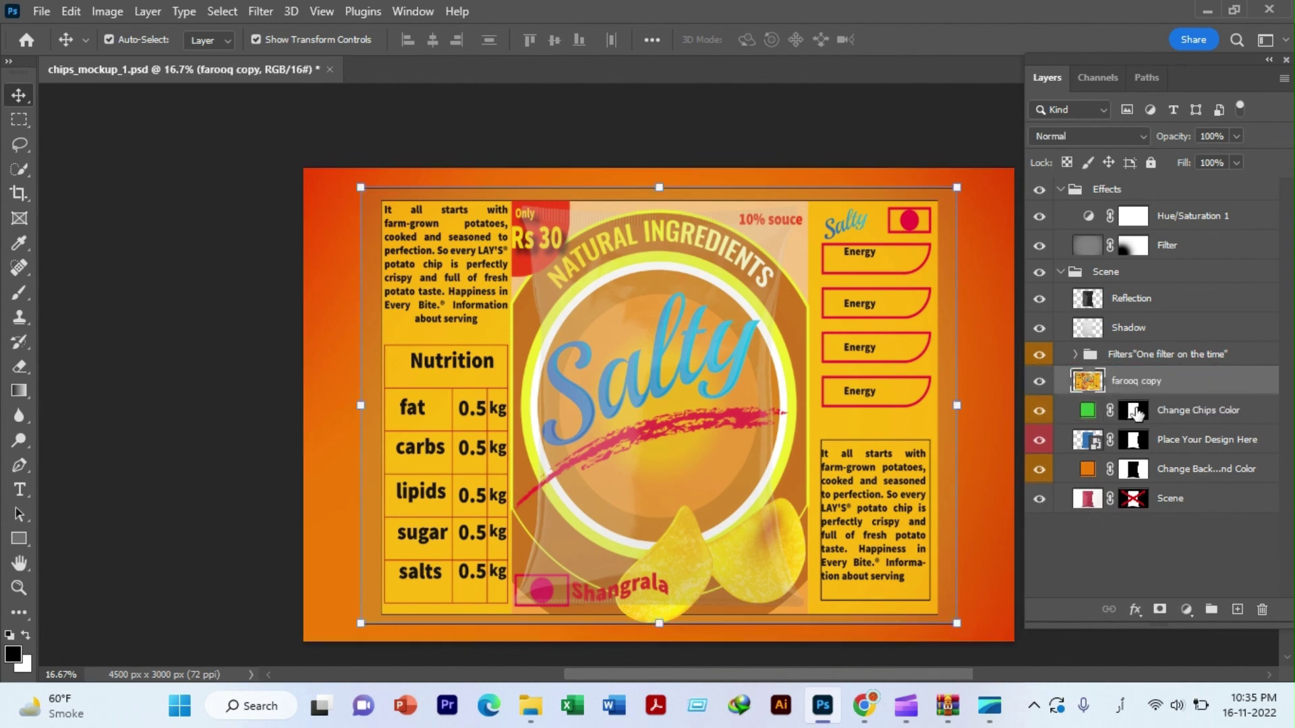
left_click(1137, 413)
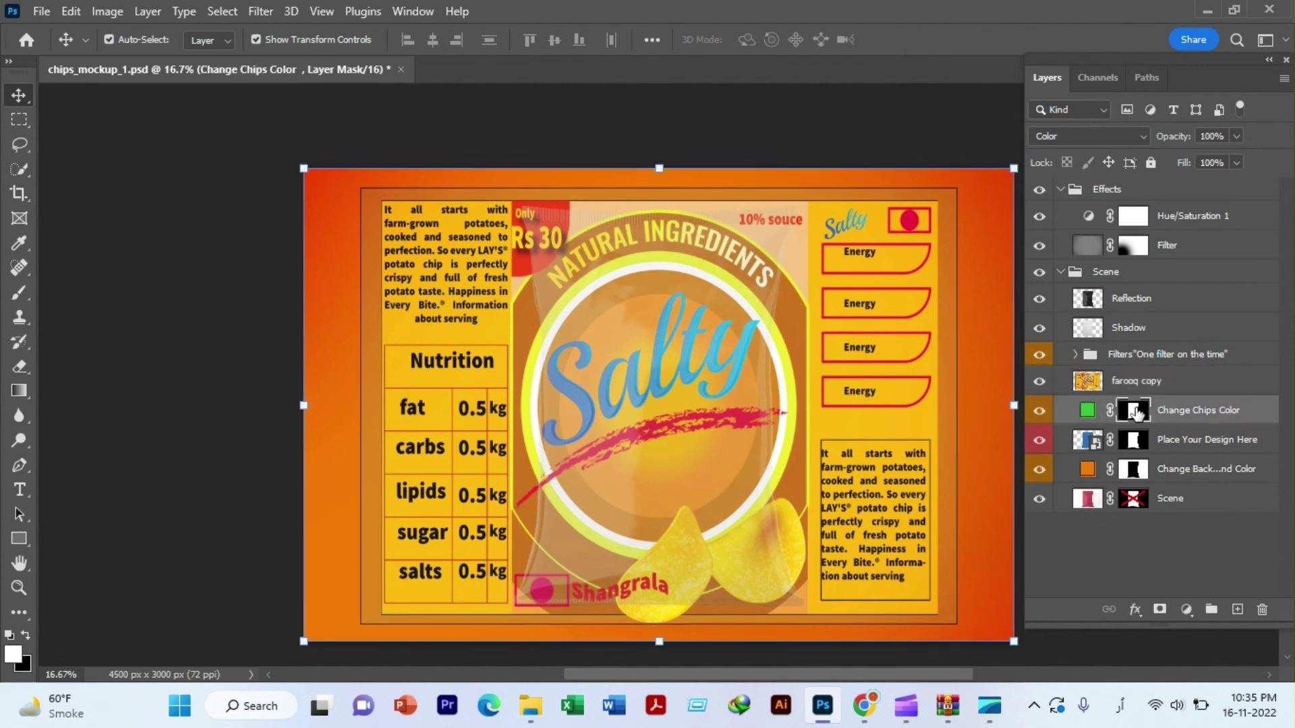
key("ctrl")
- Move the Change Chips Color mask onto the label copy and place the chips-colour layer above it
left_click_drag(1137, 414, 1103, 393)
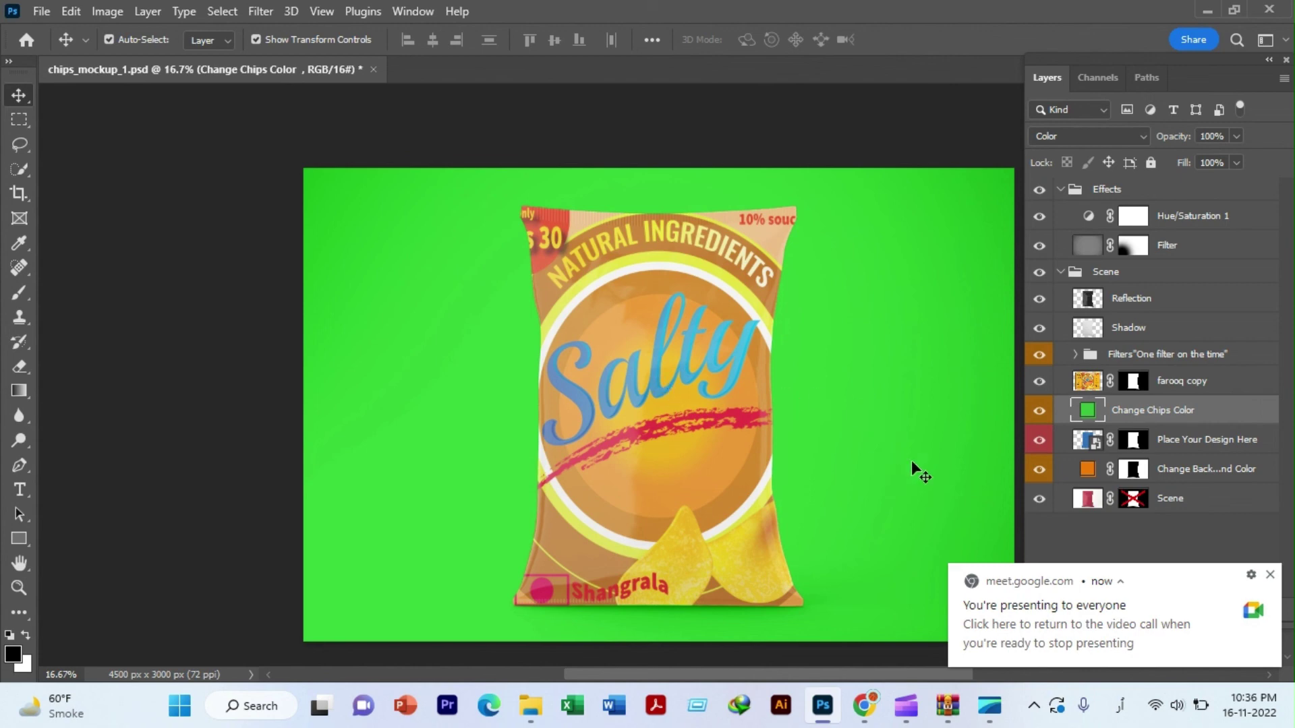
key("ctrl")
left_click(1087, 404, "ctrl")
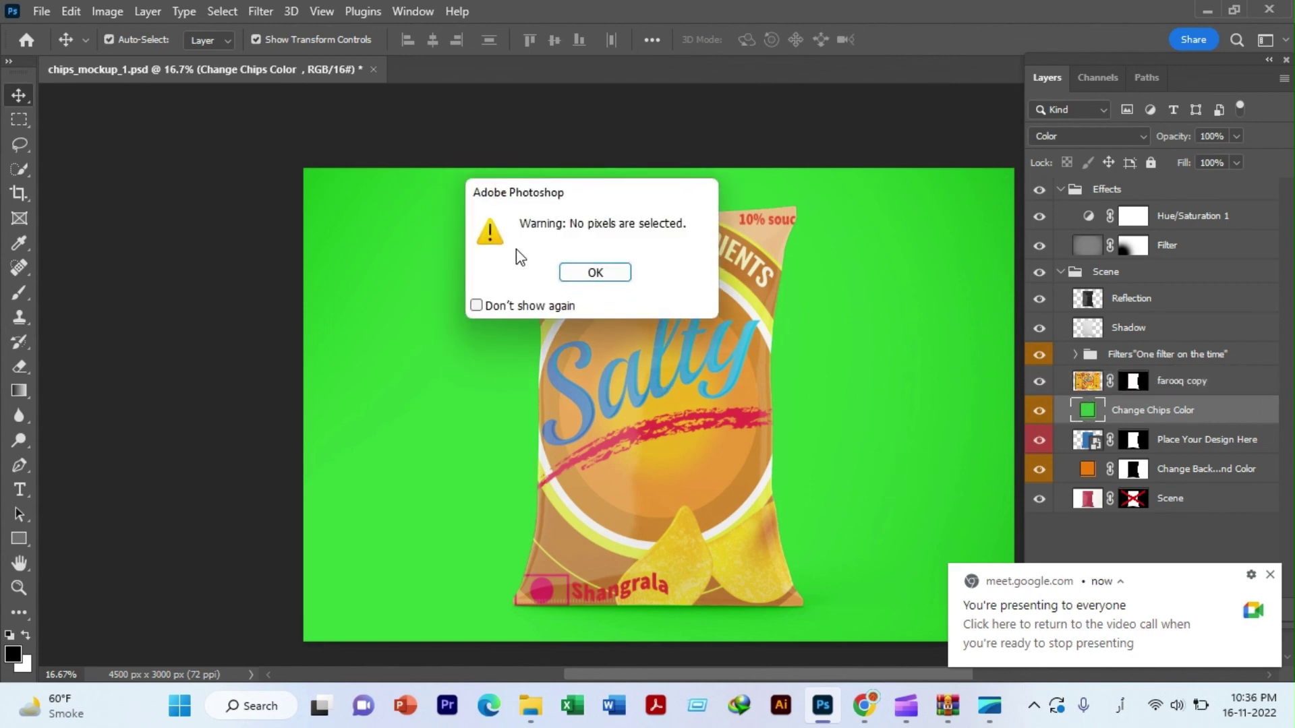
left_click(600, 273)
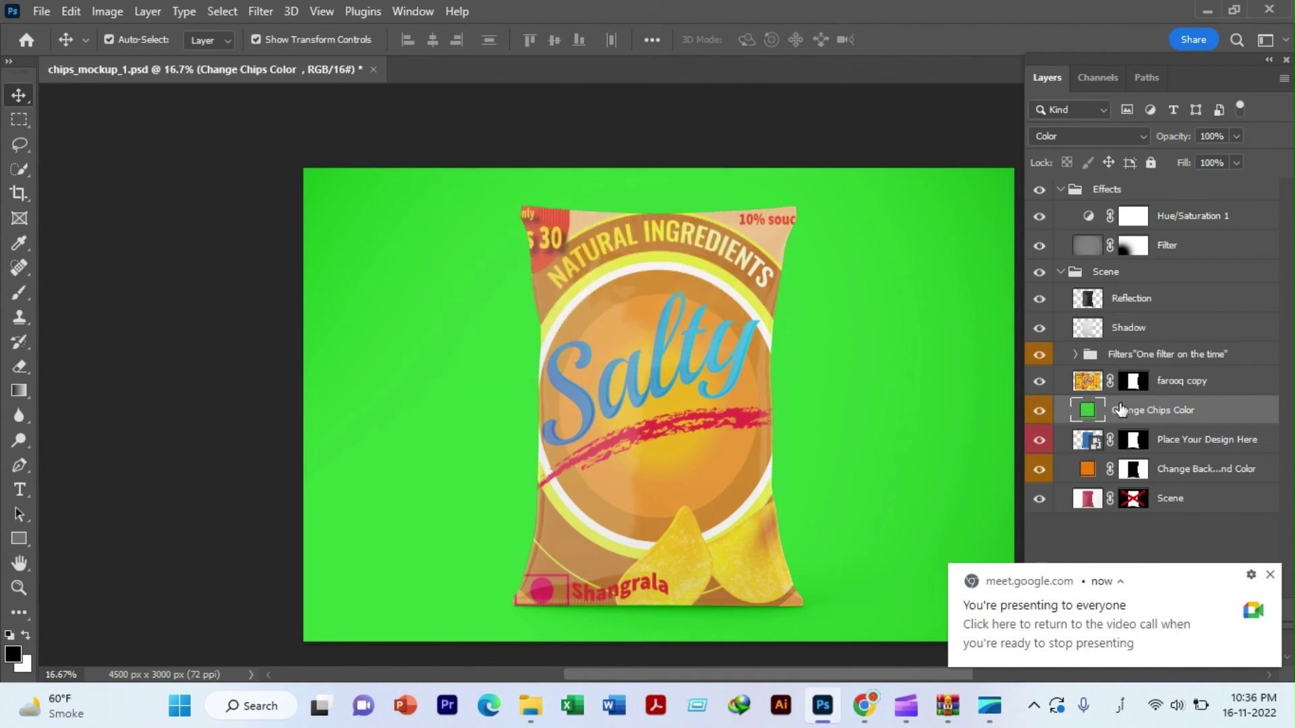
left_click(1087, 383)
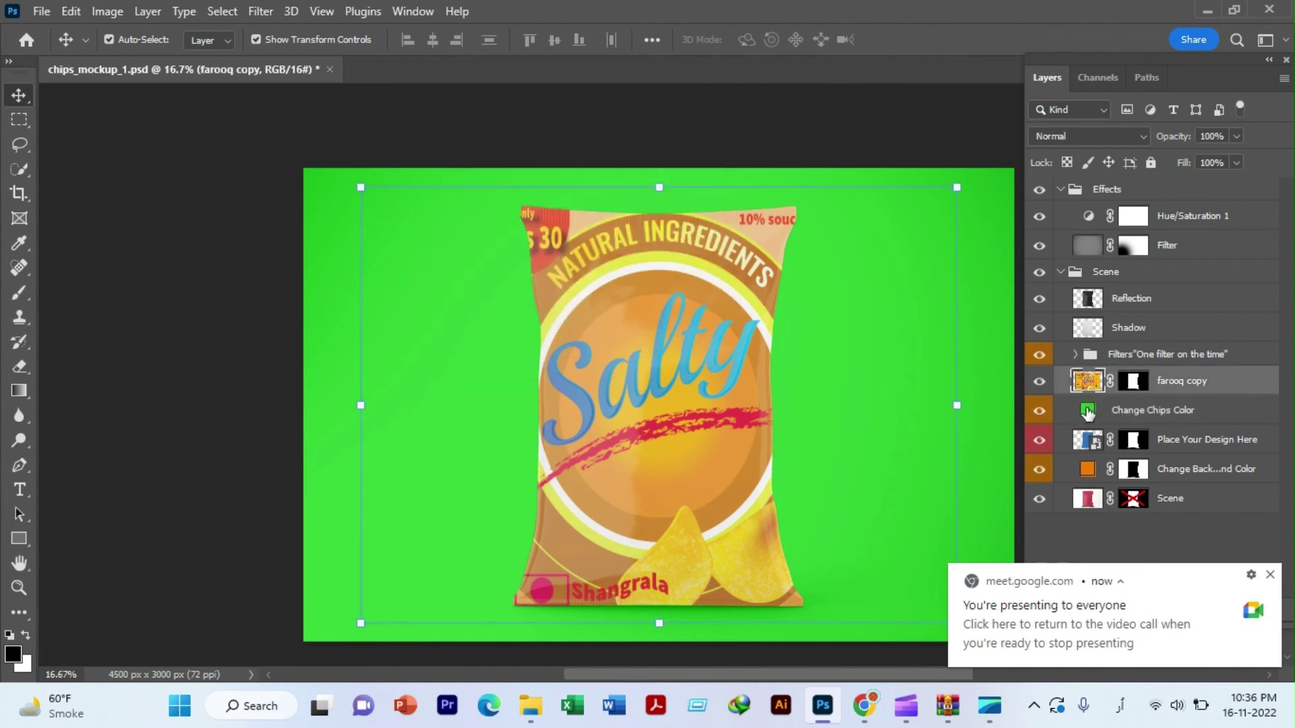
mouse_move(1087, 413)
left_mouse_down()
mouse_move(1086, 384)
mouse_move(1087, 424)
left_mouse_up()
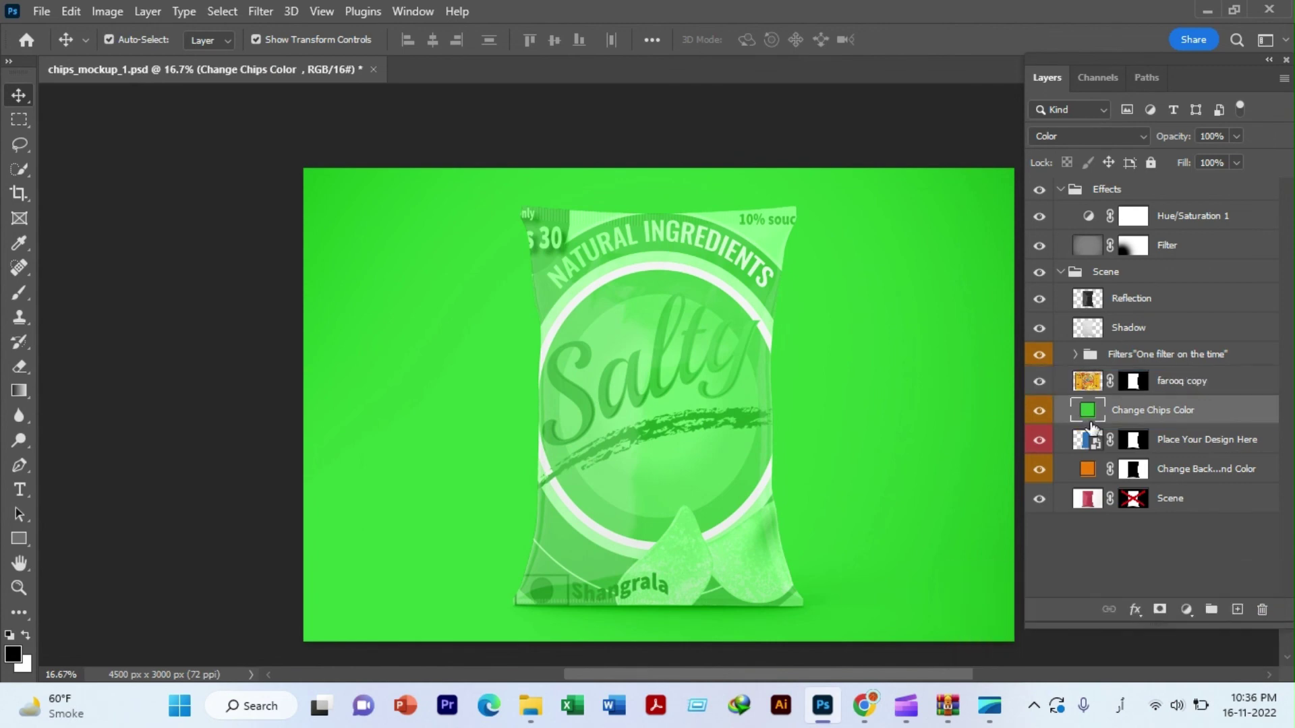